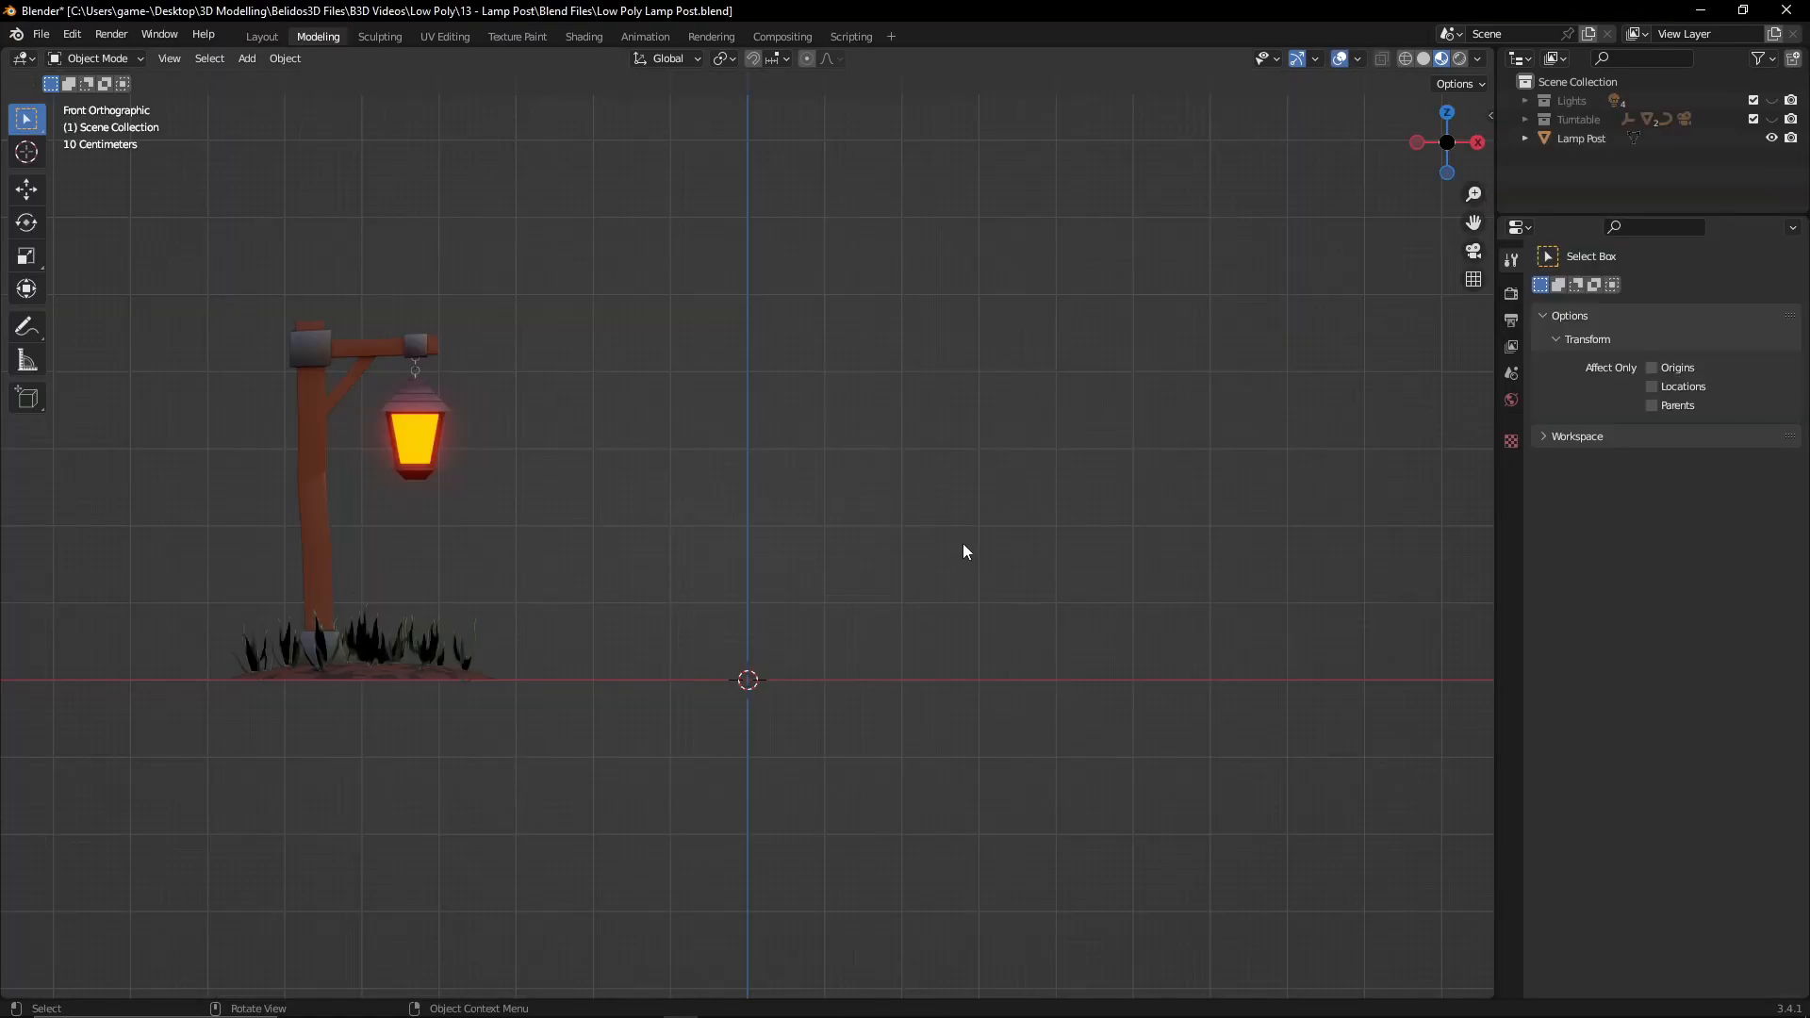
- Add a 2 m cube mesh at the world origin, working in the front orthographic view
{"action": "middle_click_drag", "start_coordinate": [1053, 379], "coordinate": [638, 720]}
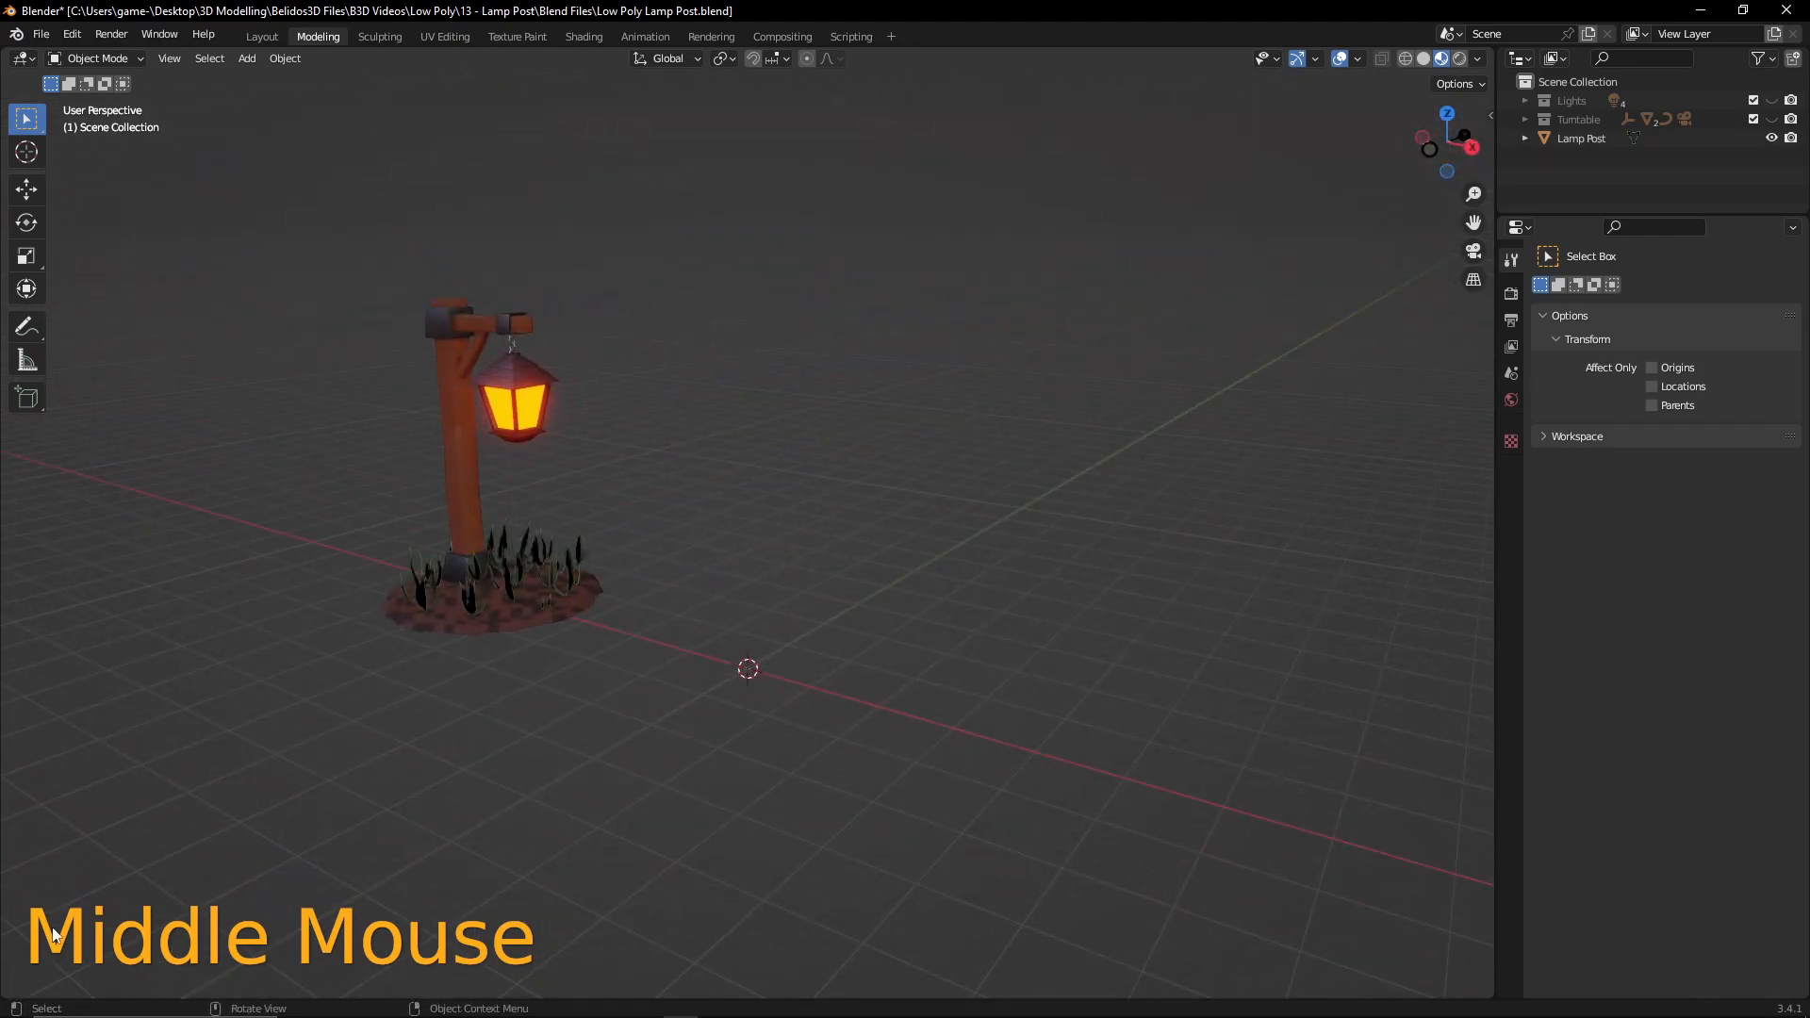
{"action": "mouse_move", "coordinate": [720, 557]}
{"action": "middle_mouse_down"}
{"action": "mouse_move", "coordinate": [804, 577]}
{"action": "mouse_move", "coordinate": [1107, 461]}
{"action": "mouse_move", "coordinate": [1218, 530]}
{"action": "mouse_move", "coordinate": [869, 562]}
{"action": "mouse_move", "coordinate": [737, 554]}
{"action": "middle_mouse_up"}
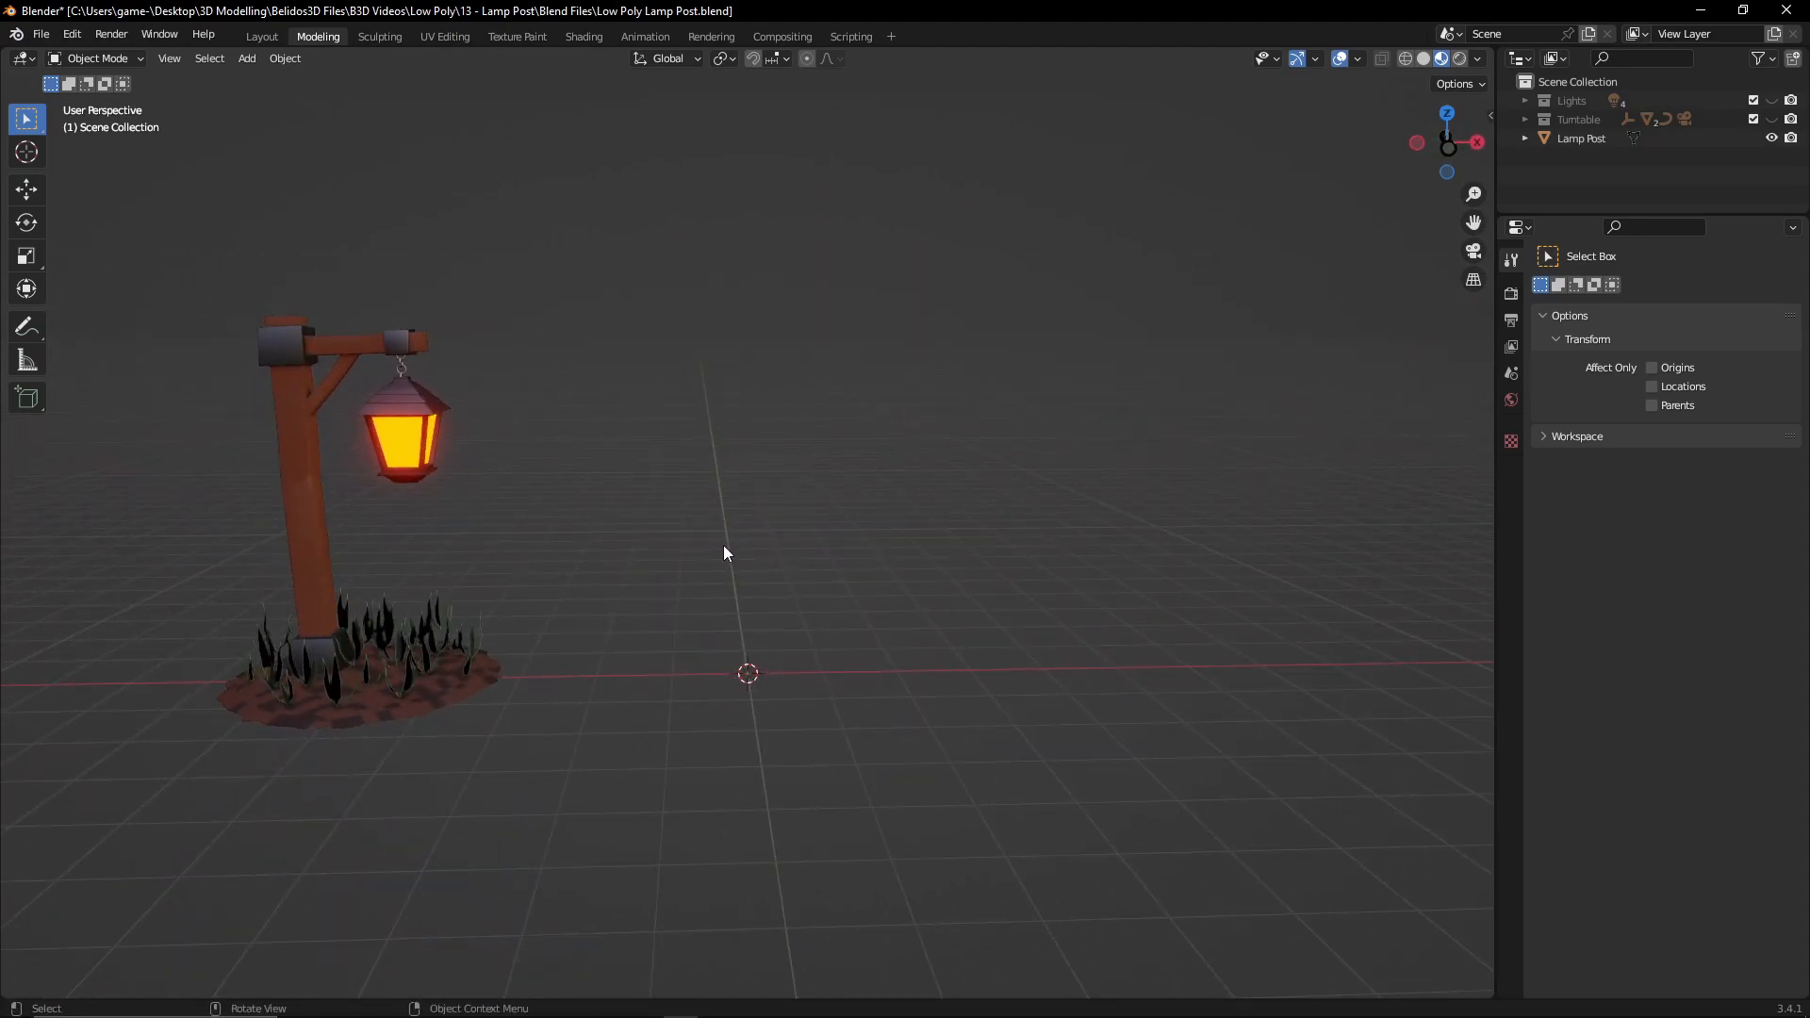
{"action": "key", "text": "KP_1"}
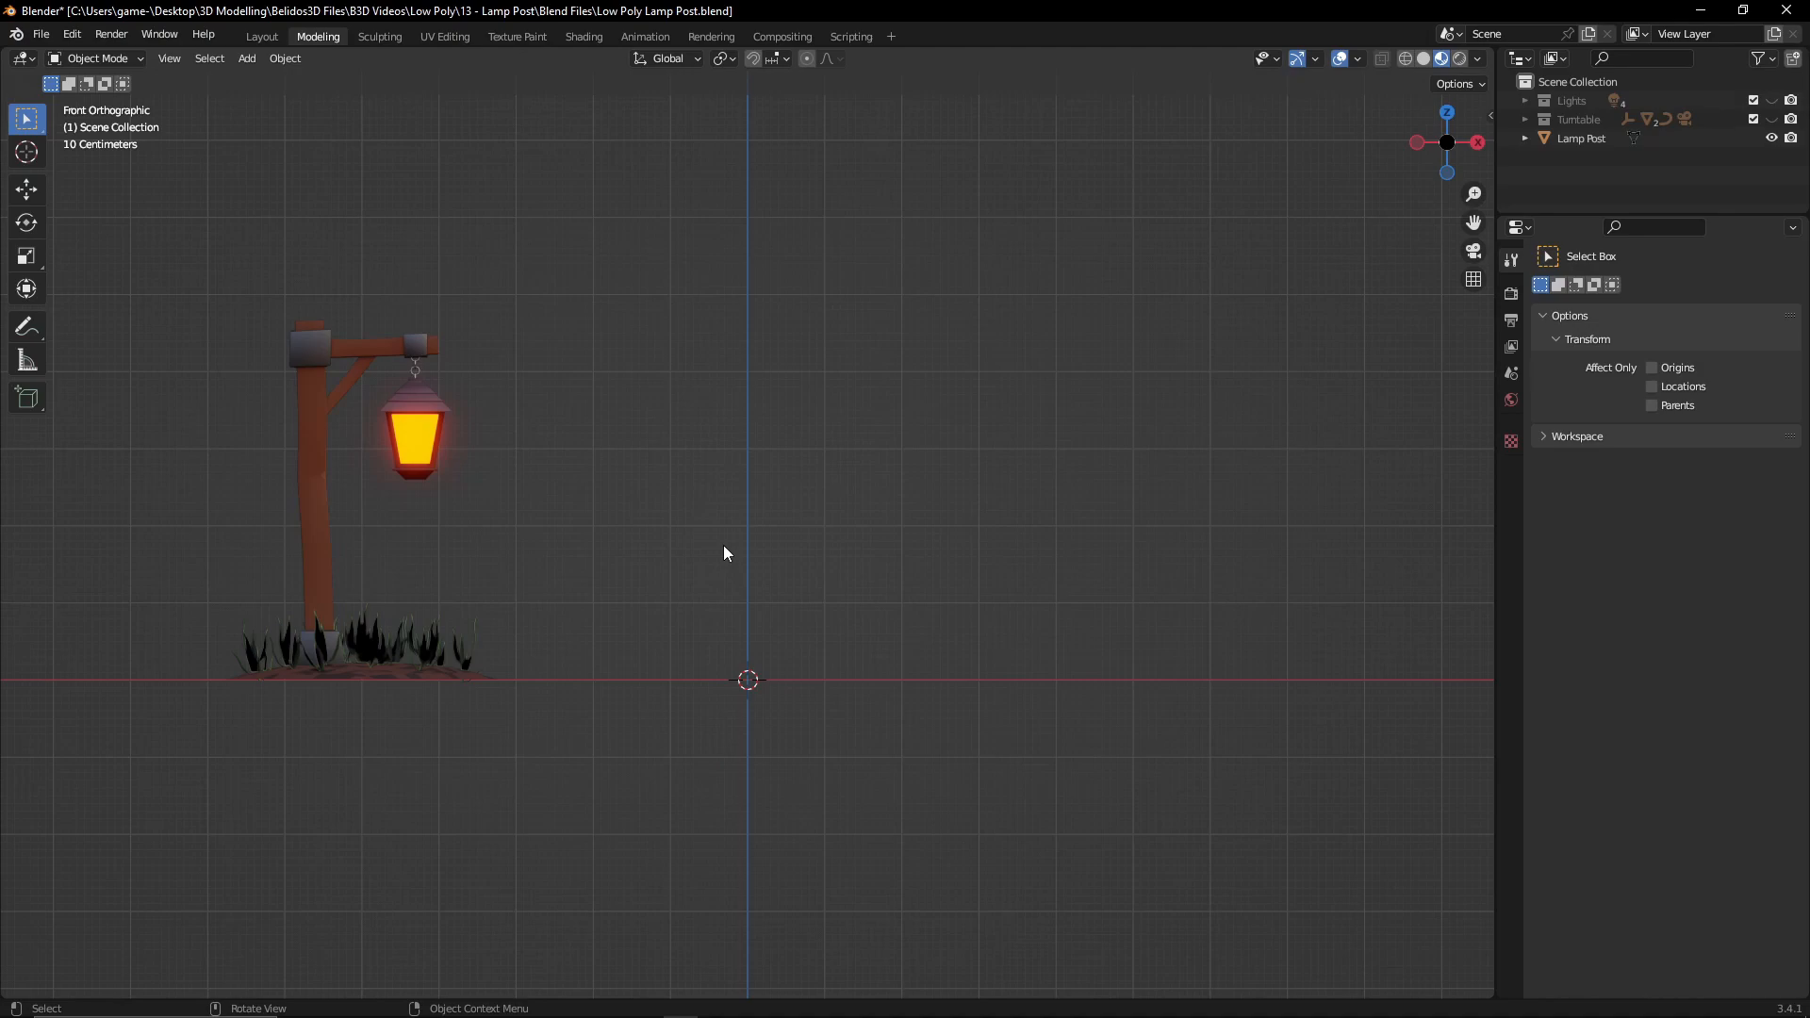
{"action": "key", "text": "shift+a"}
{"action": "mouse_move", "coordinate": [724, 546]}
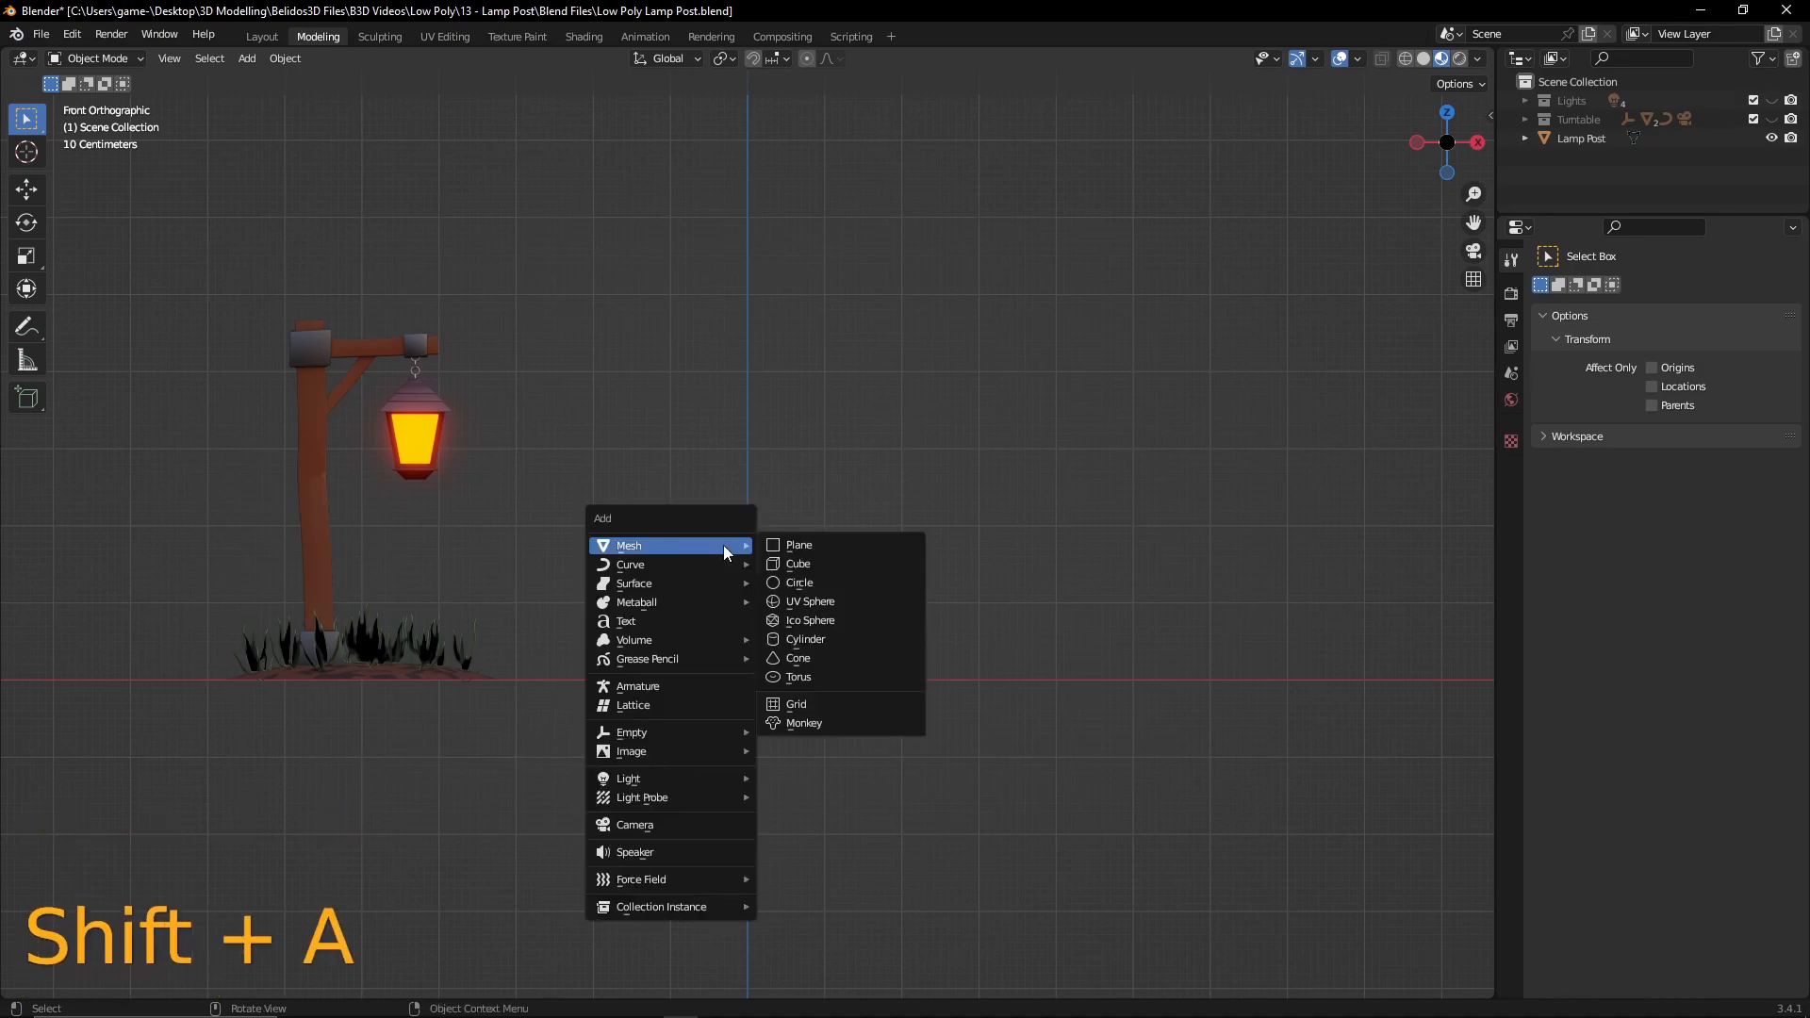
{"action": "left_click", "coordinate": [816, 563]}
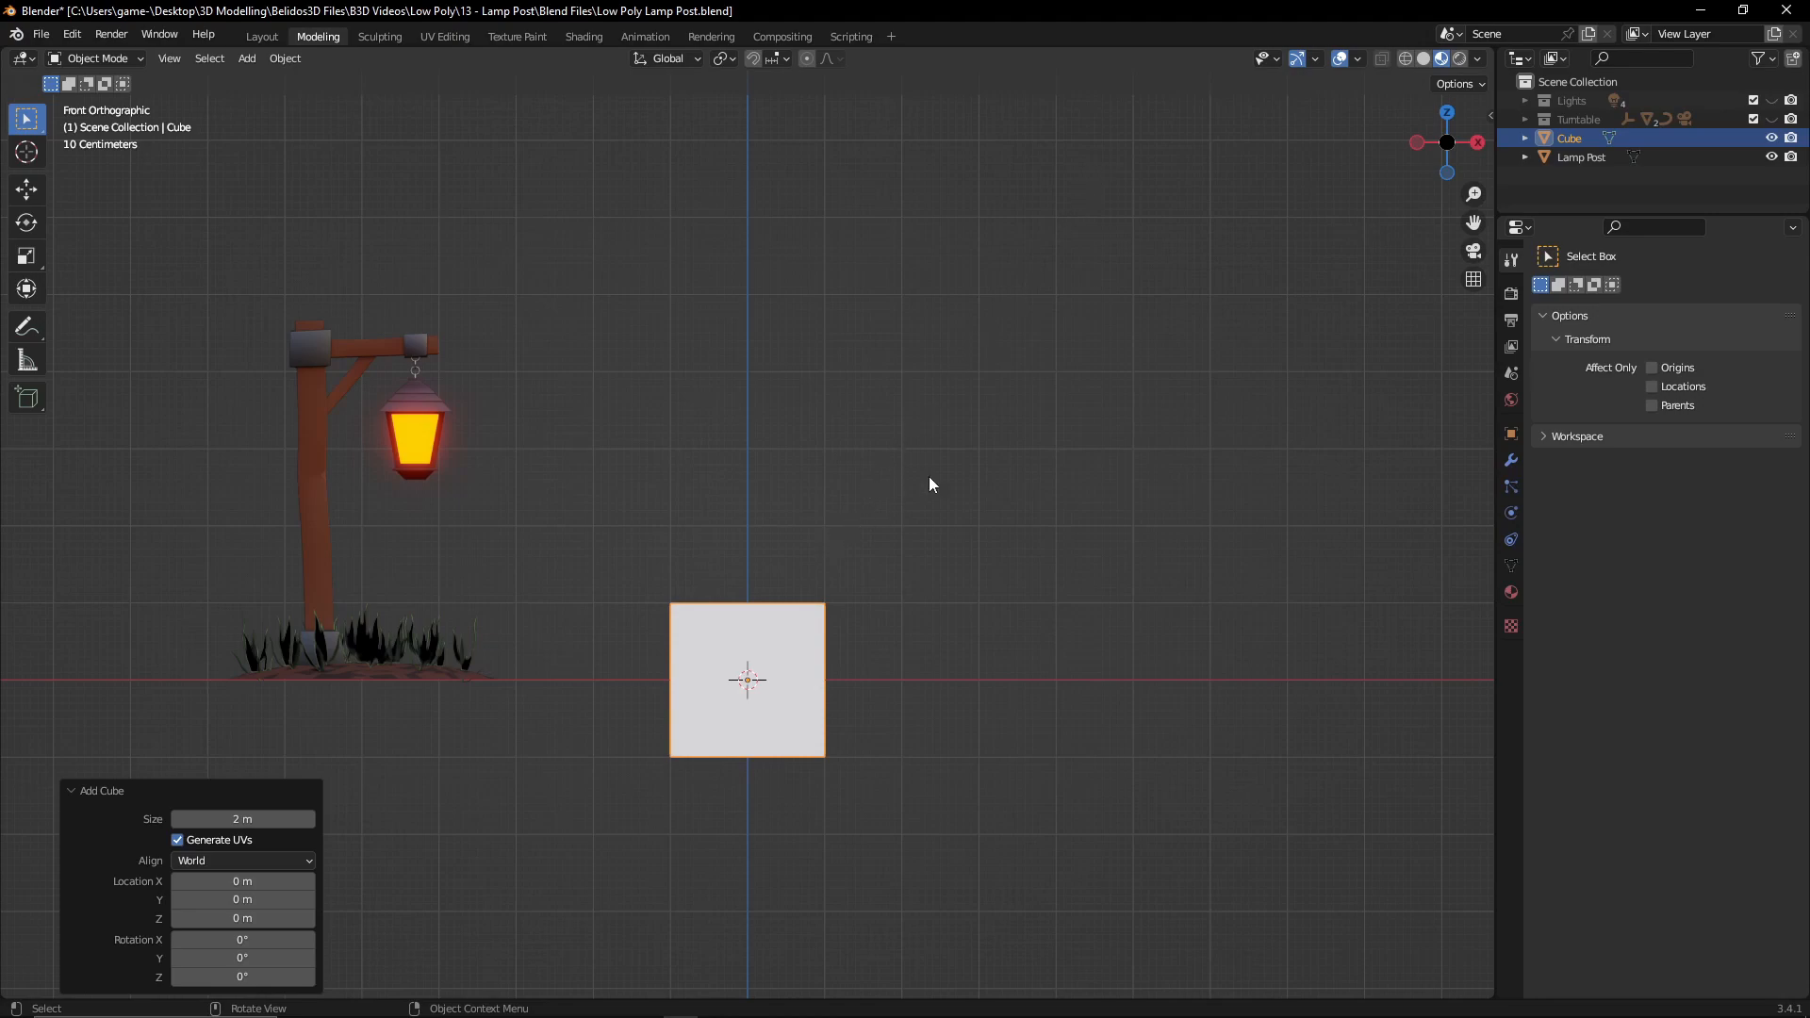
- Move all of the cube's geometry up 1 m along Z in Edit Mode, then return to Object Mode
{"action": "key", "text": "Tab"}
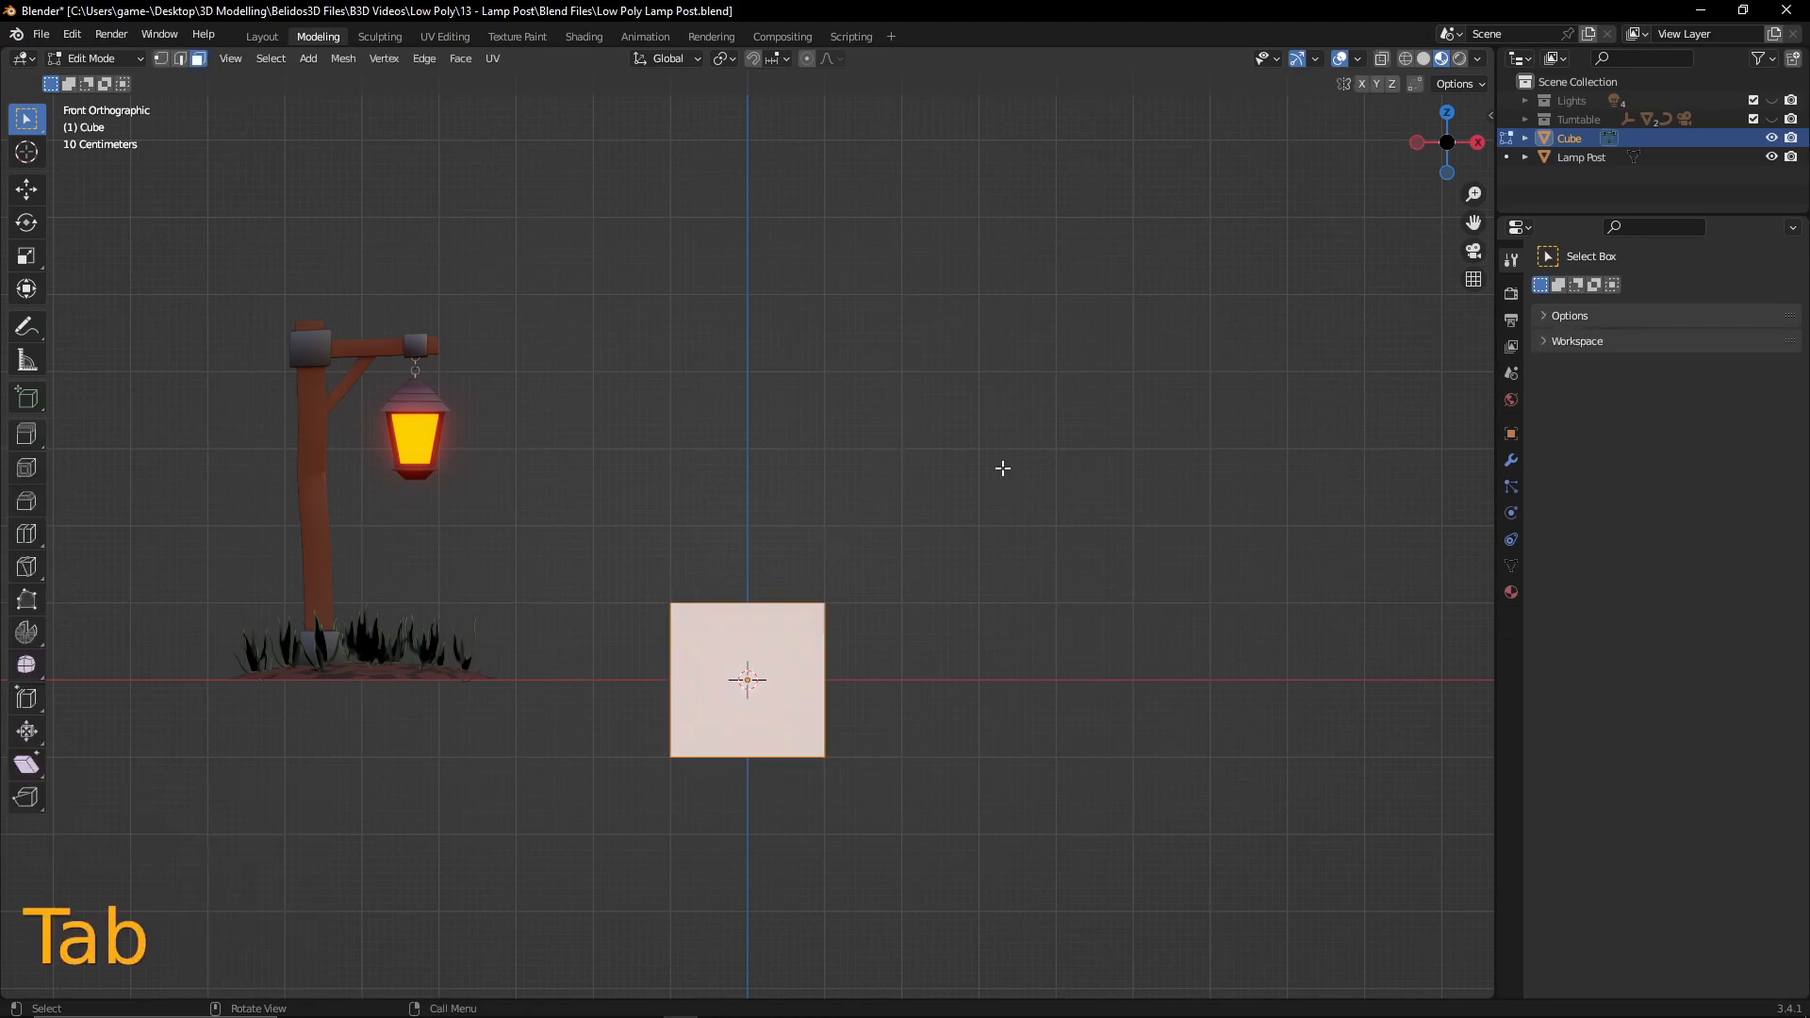
{"action": "key", "text": "g"}
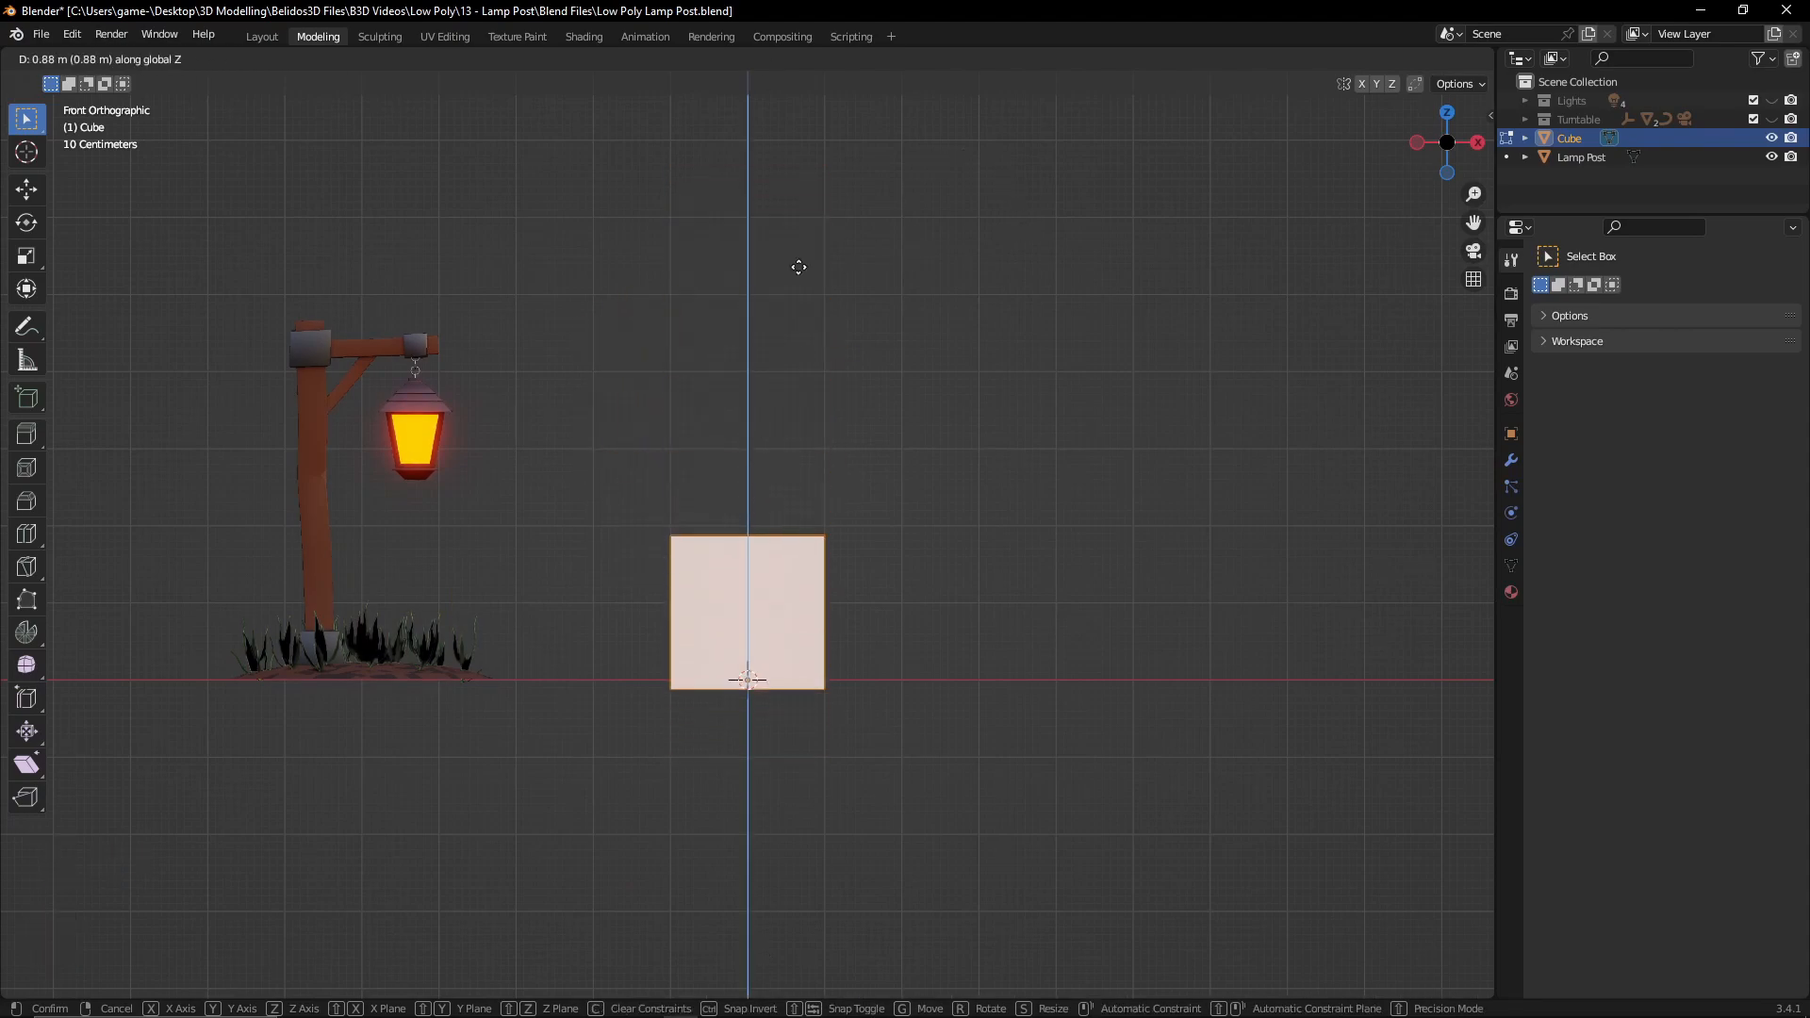
{"action": "key", "text": "1"}
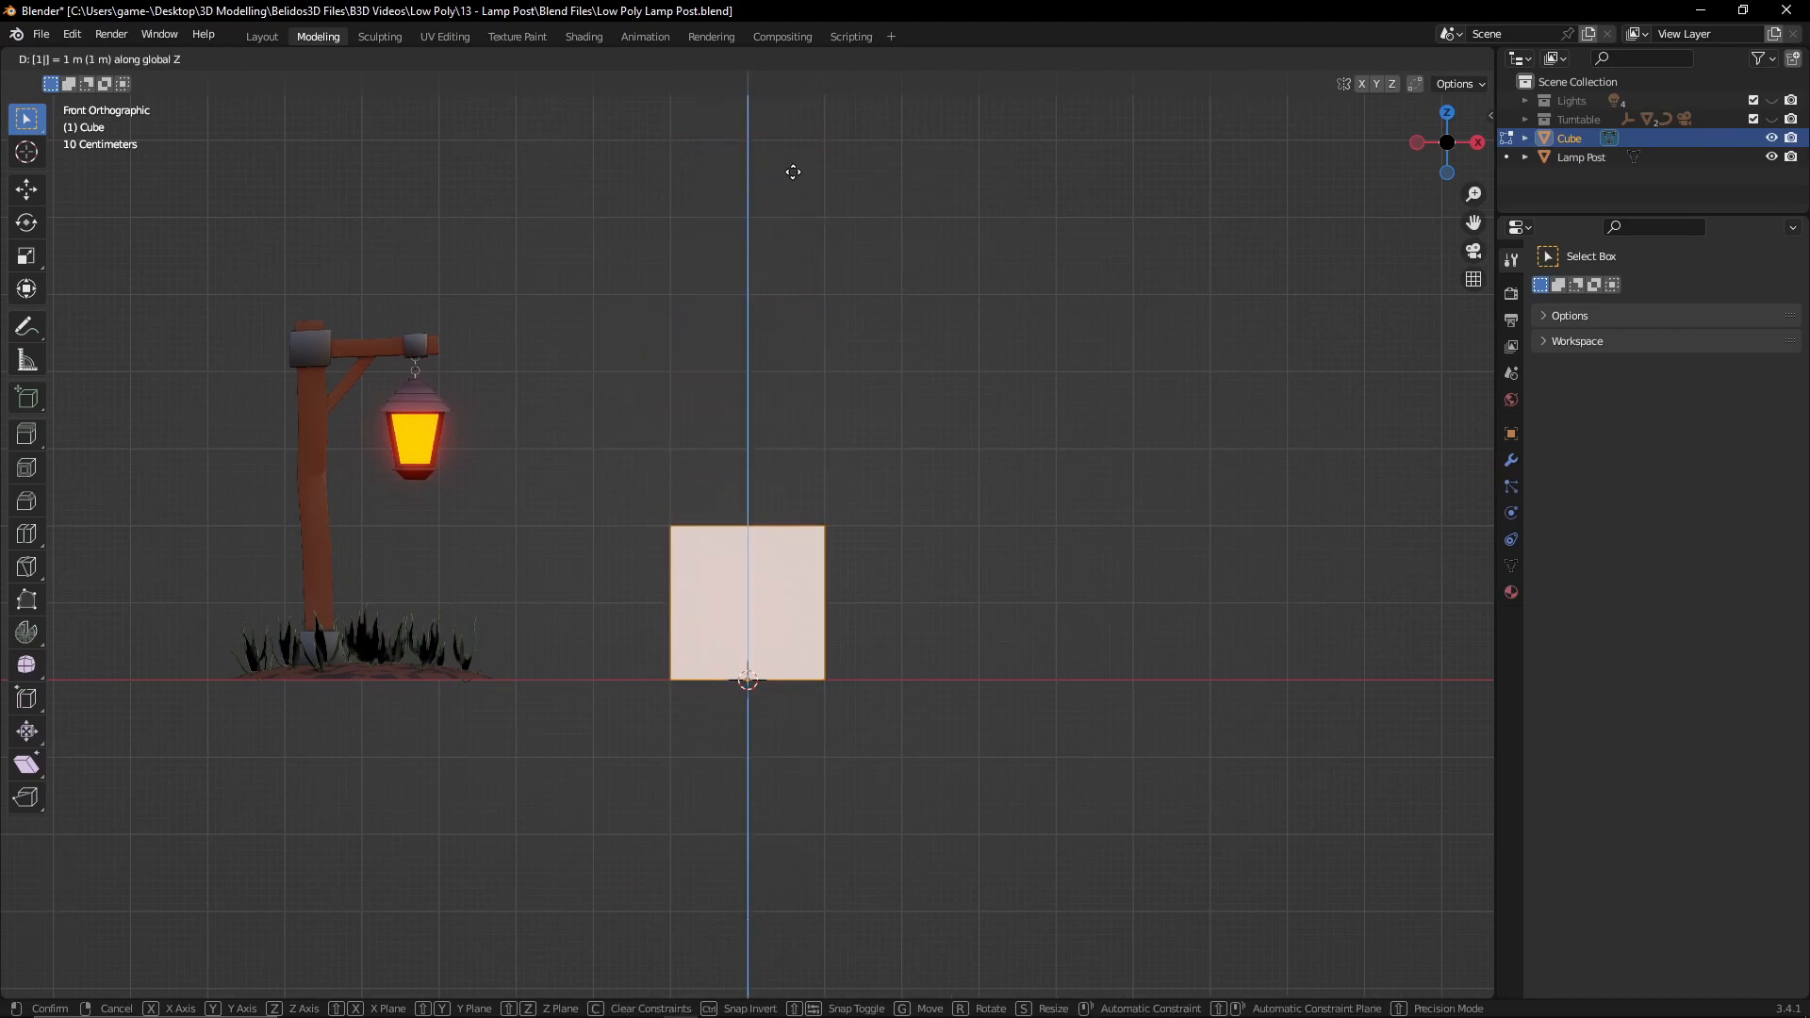
{"action": "key", "text": "Return"}
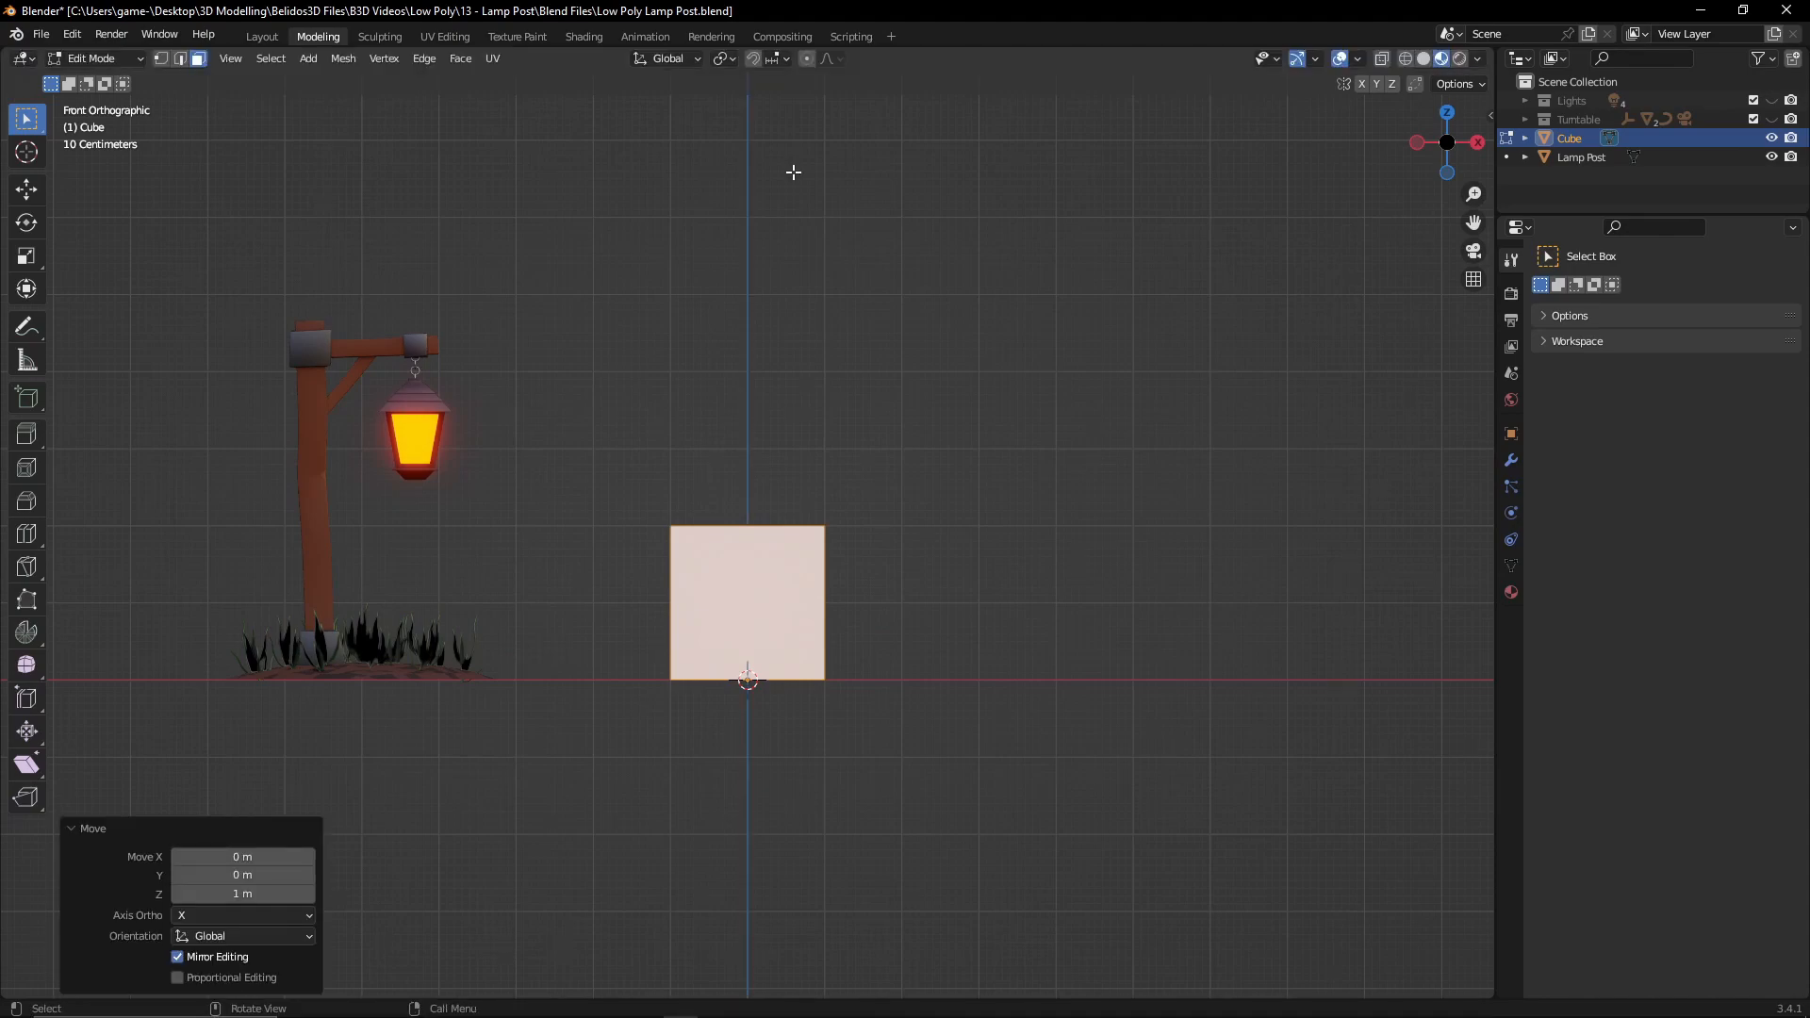
{"action": "key", "text": "Tab"}
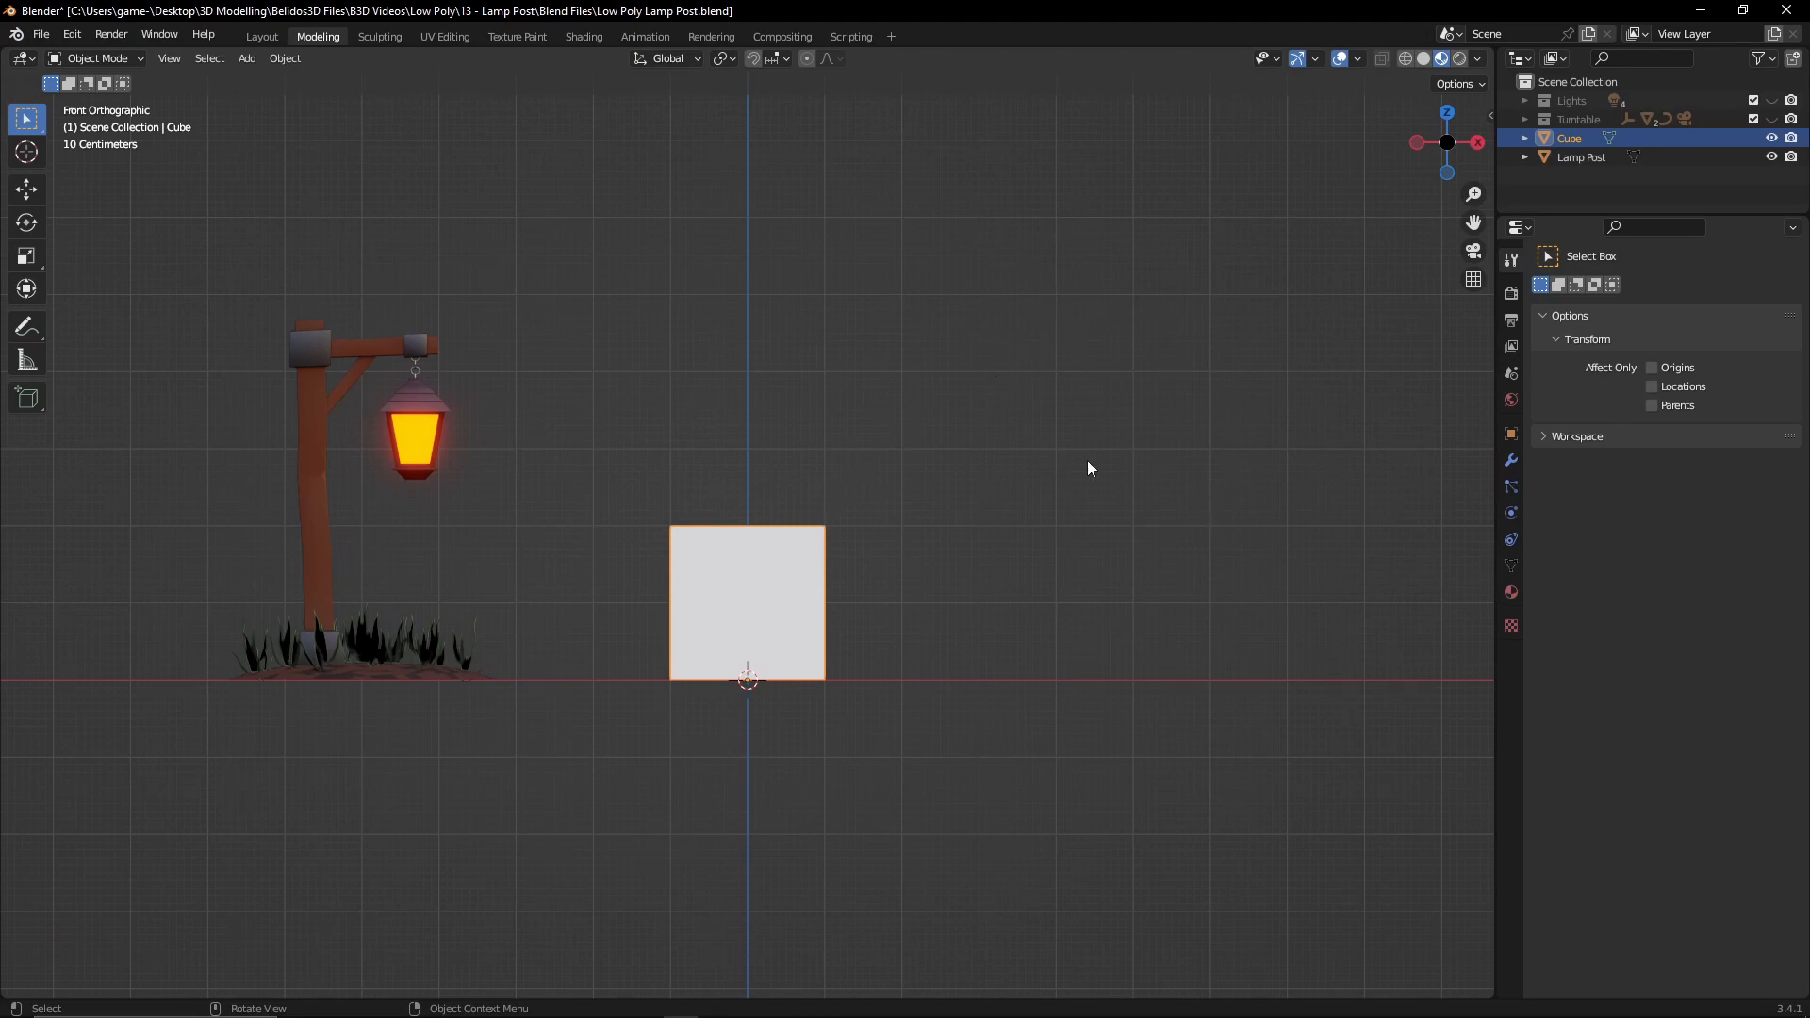
- Scale the cube down uniformly to about 0.276 and apply its scale
{"action": "key", "text": "s"}
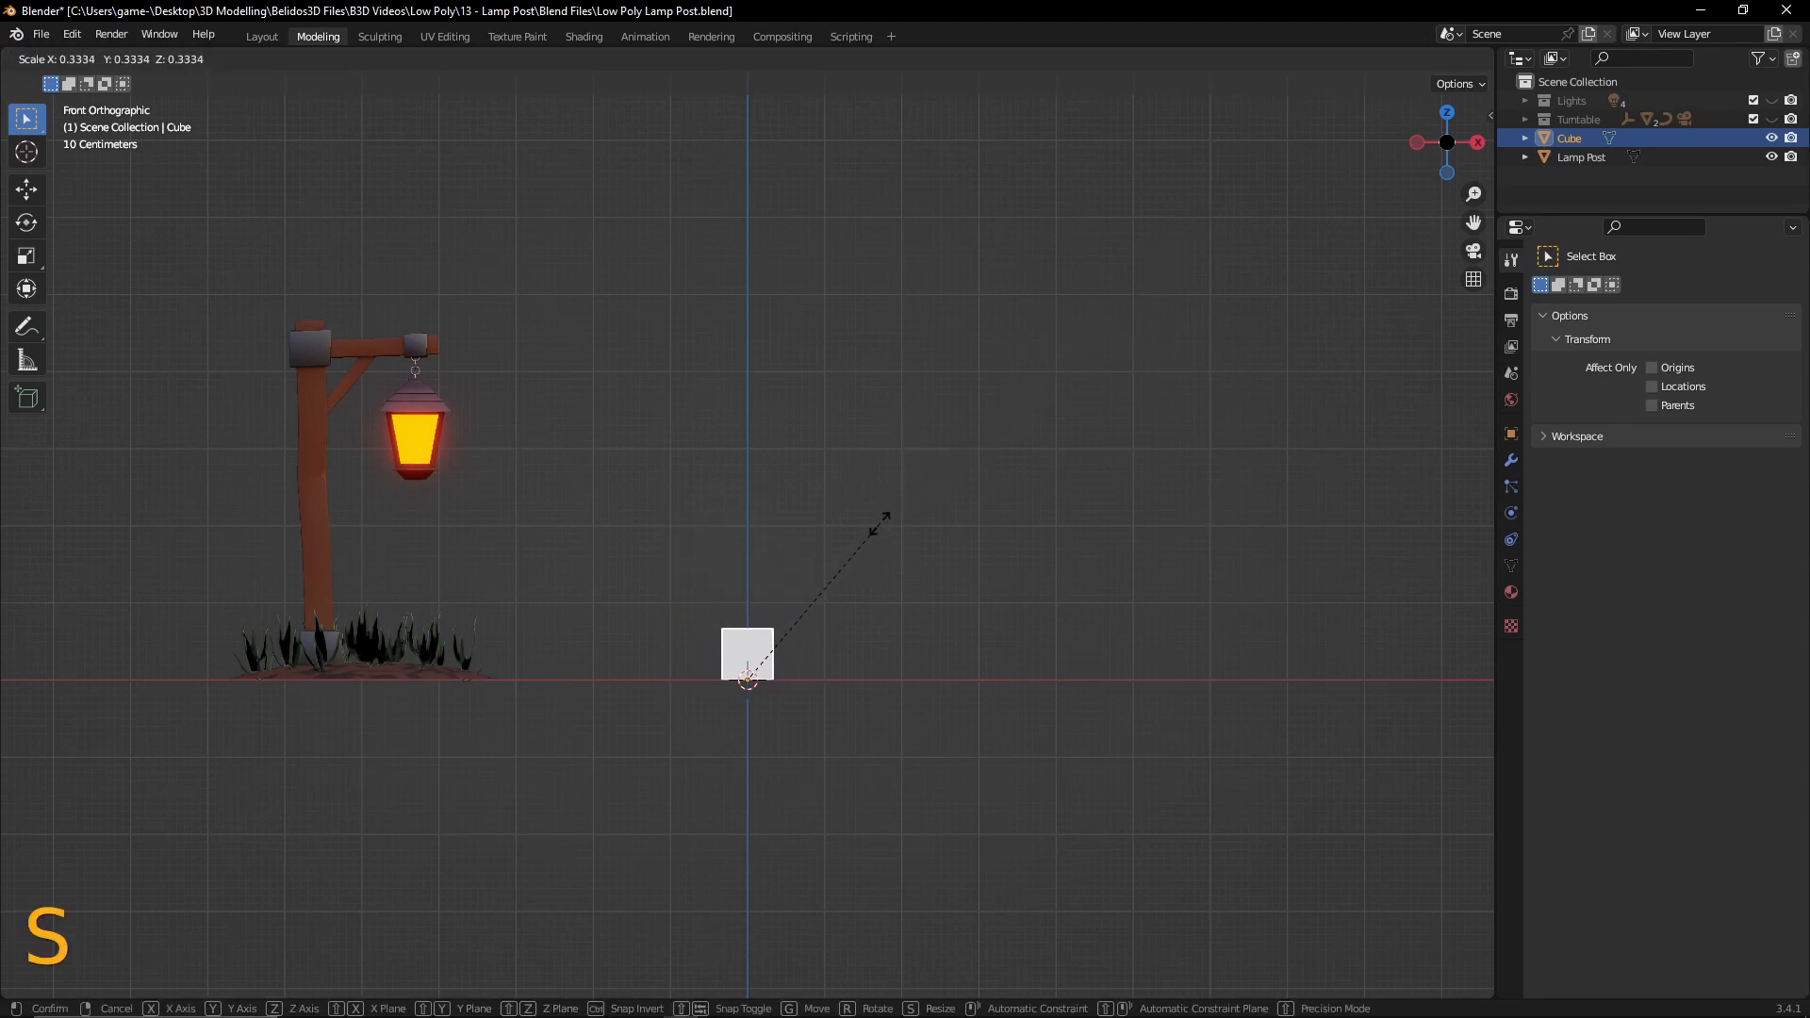
{"action": "left_click", "coordinate": [824, 537]}
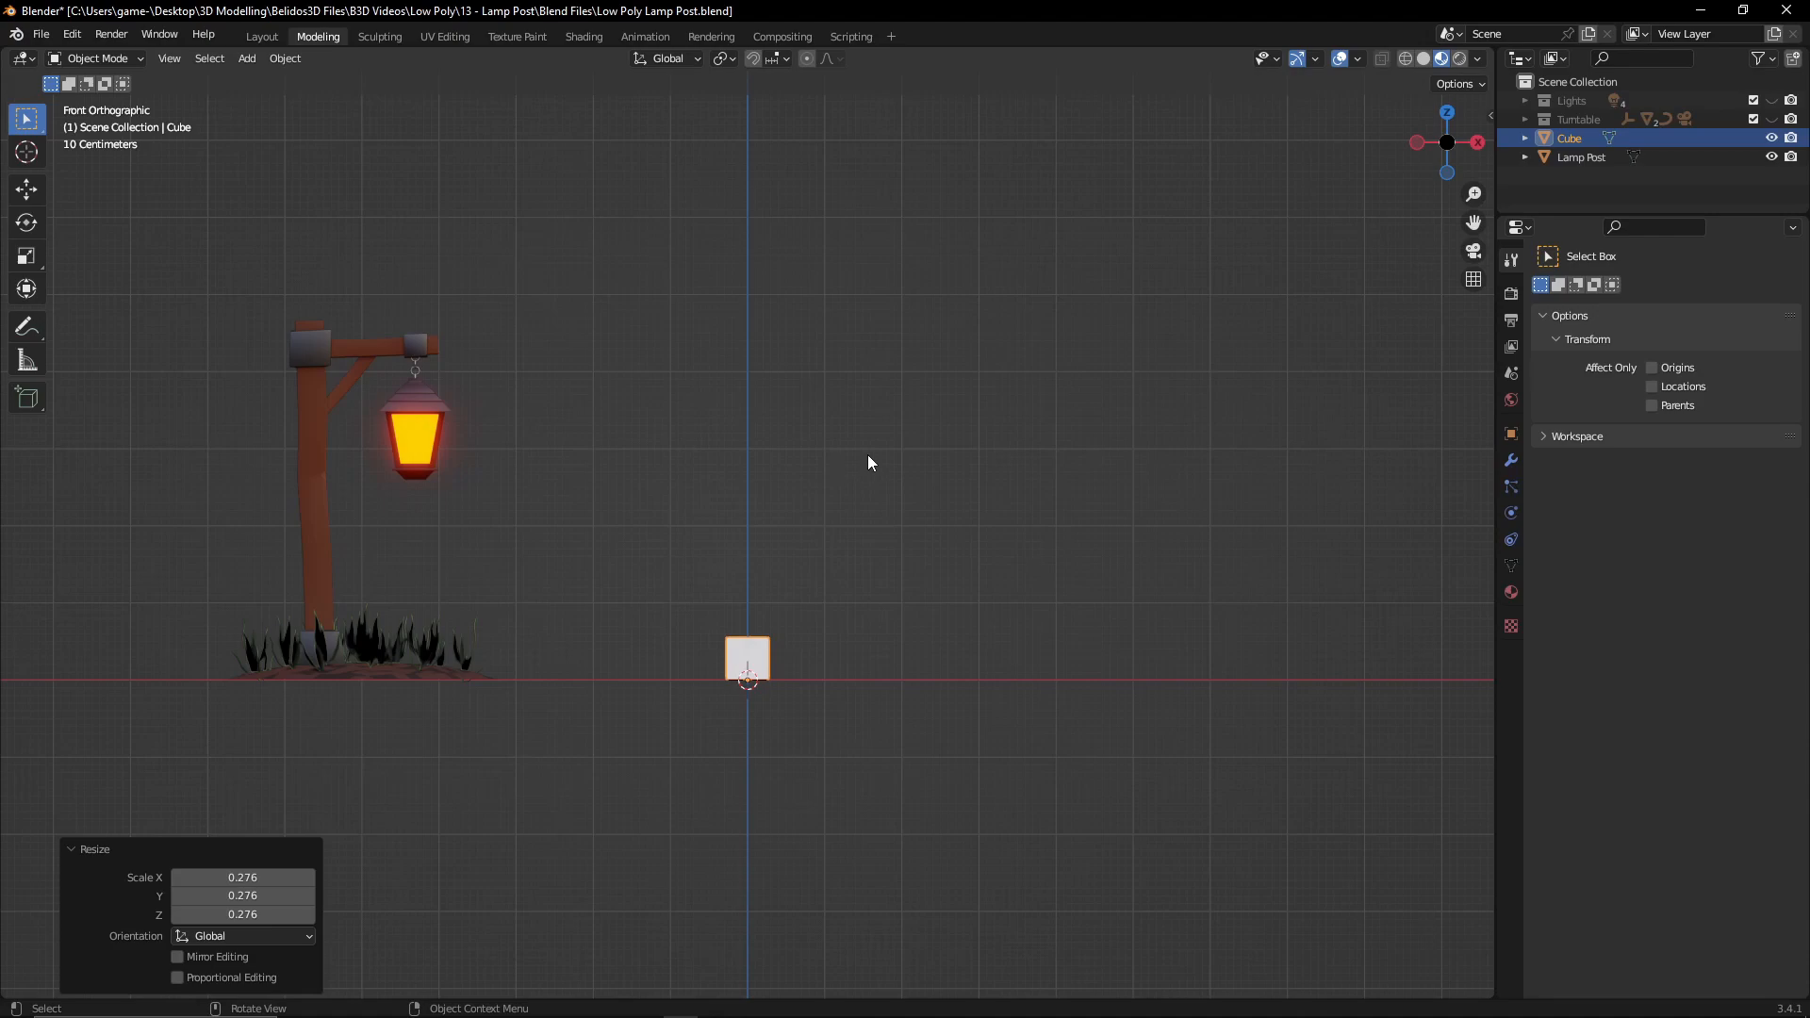
{"action": "key", "text": "ctrl"}
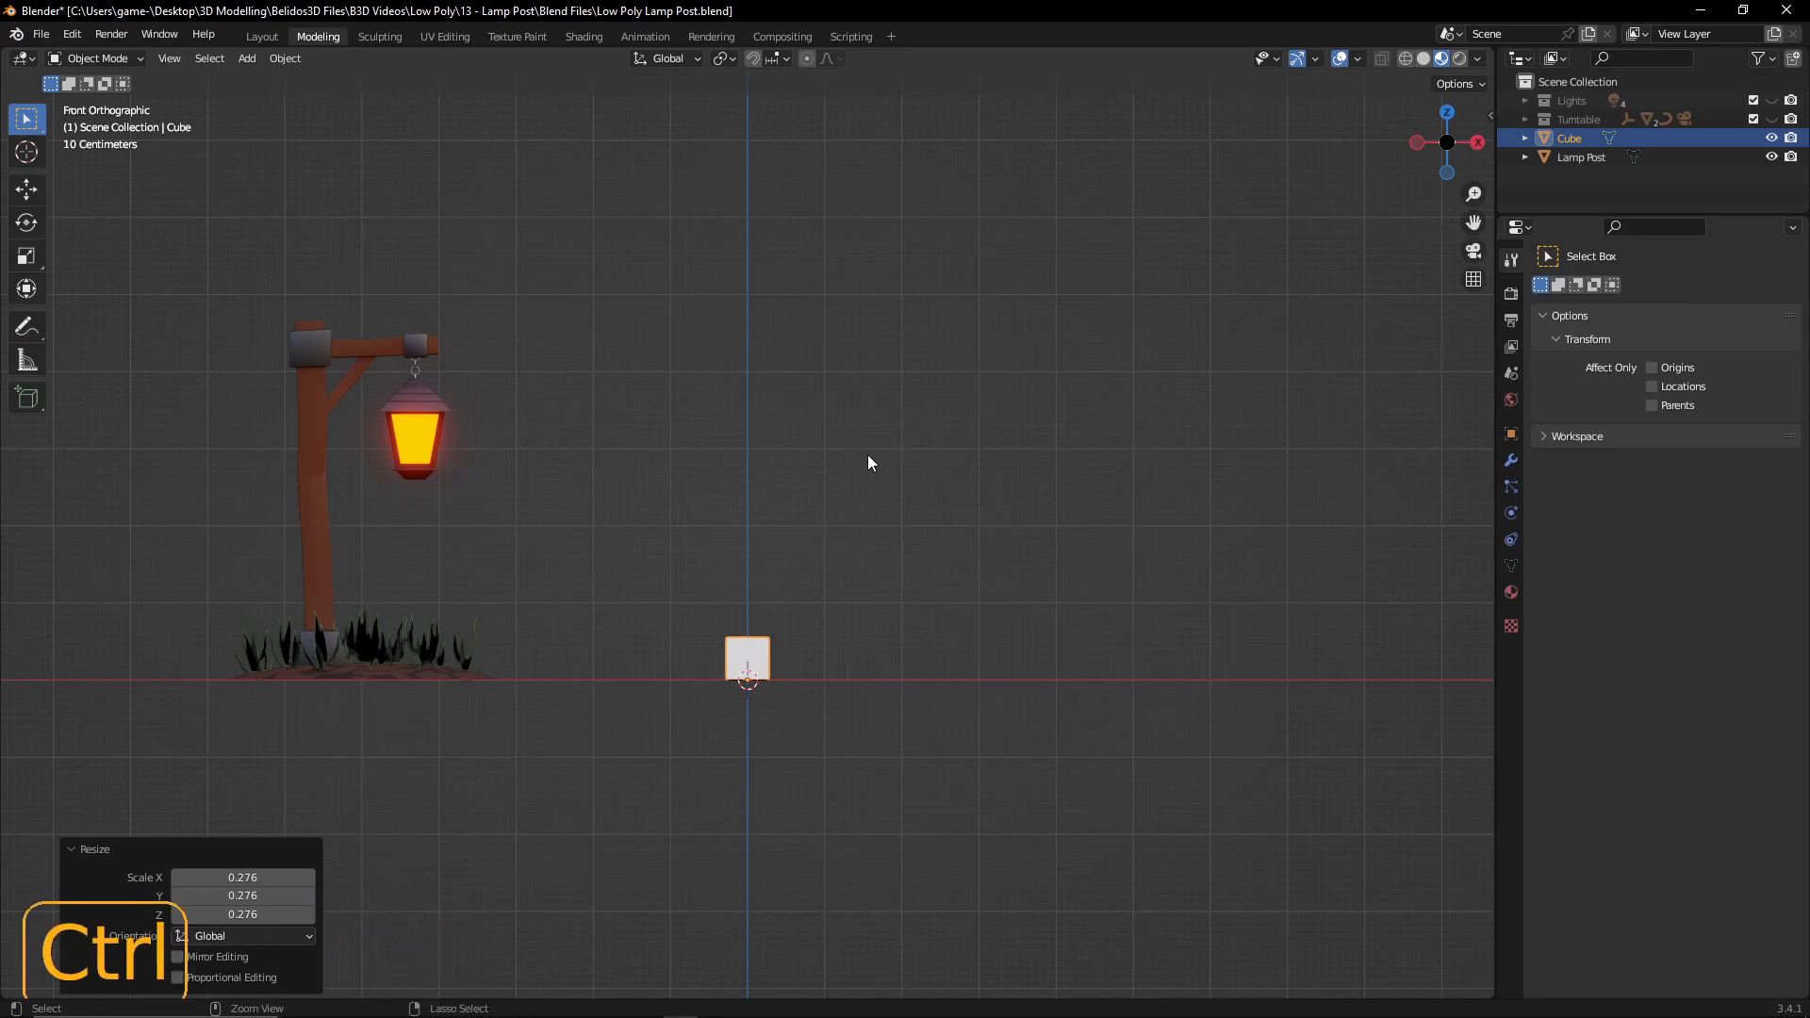
{"action": "key", "text": "ctrl+a"}
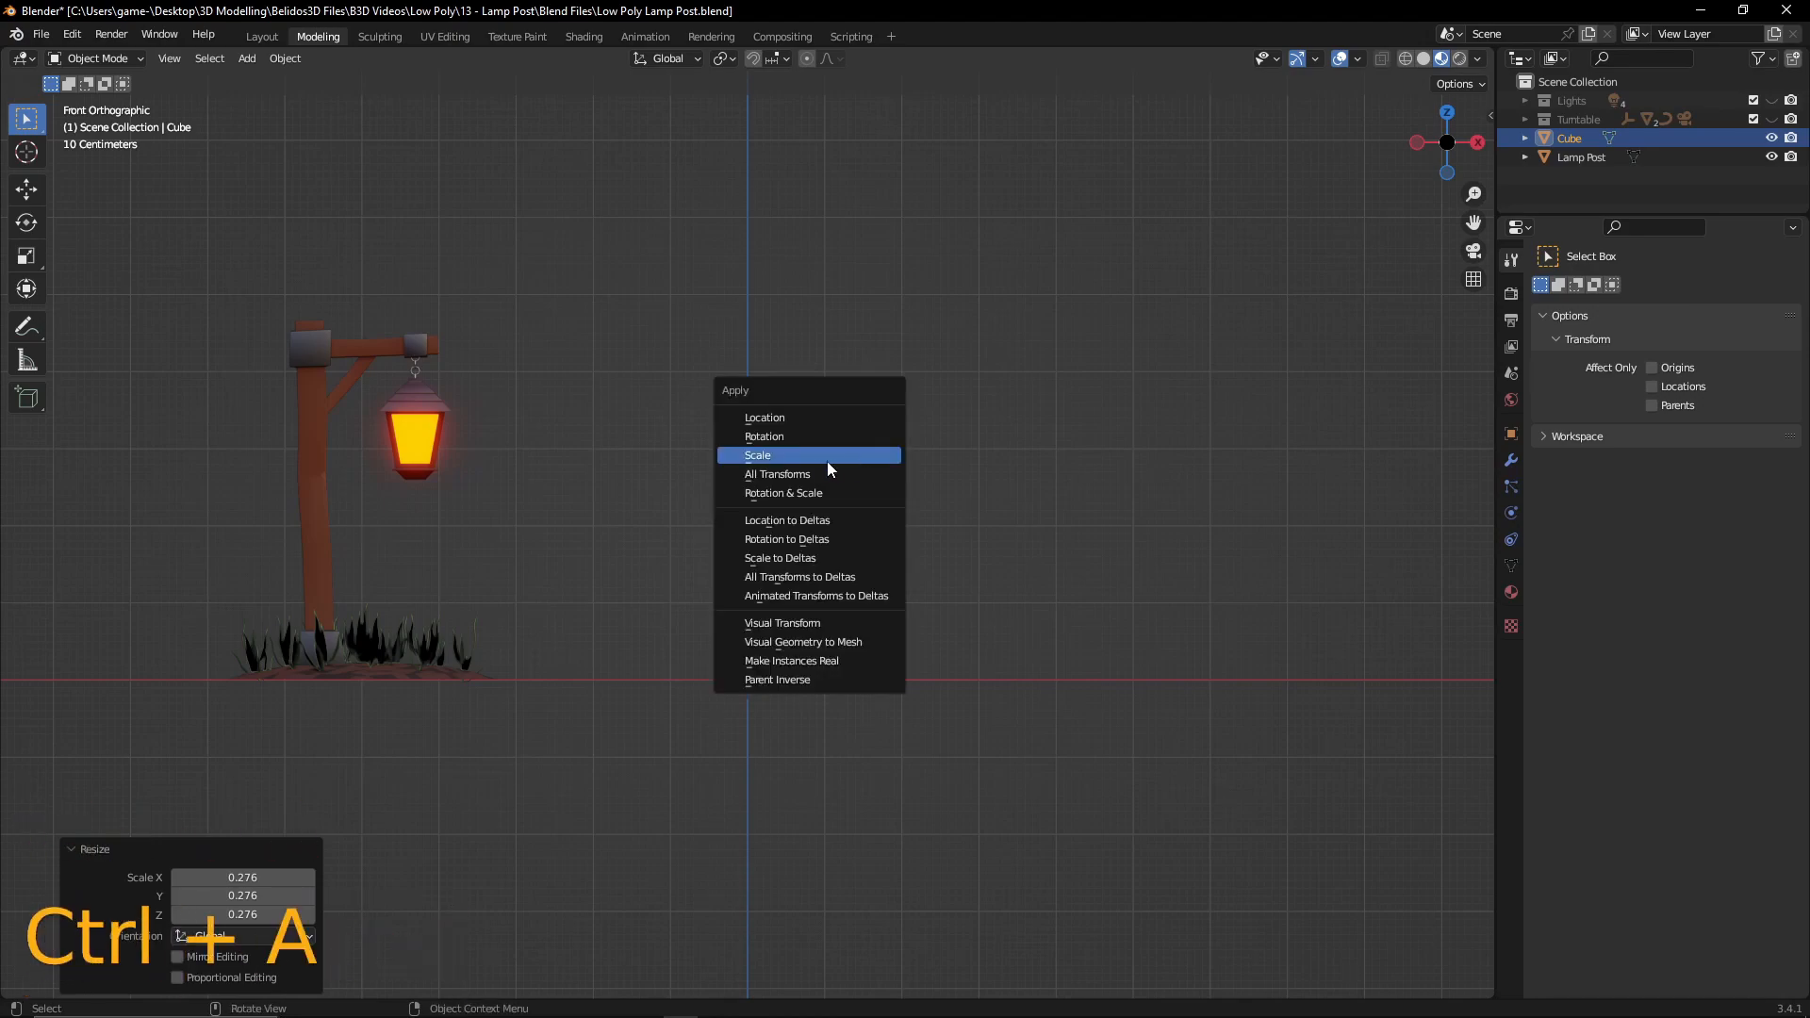
{"action": "left_click", "coordinate": [766, 458]}
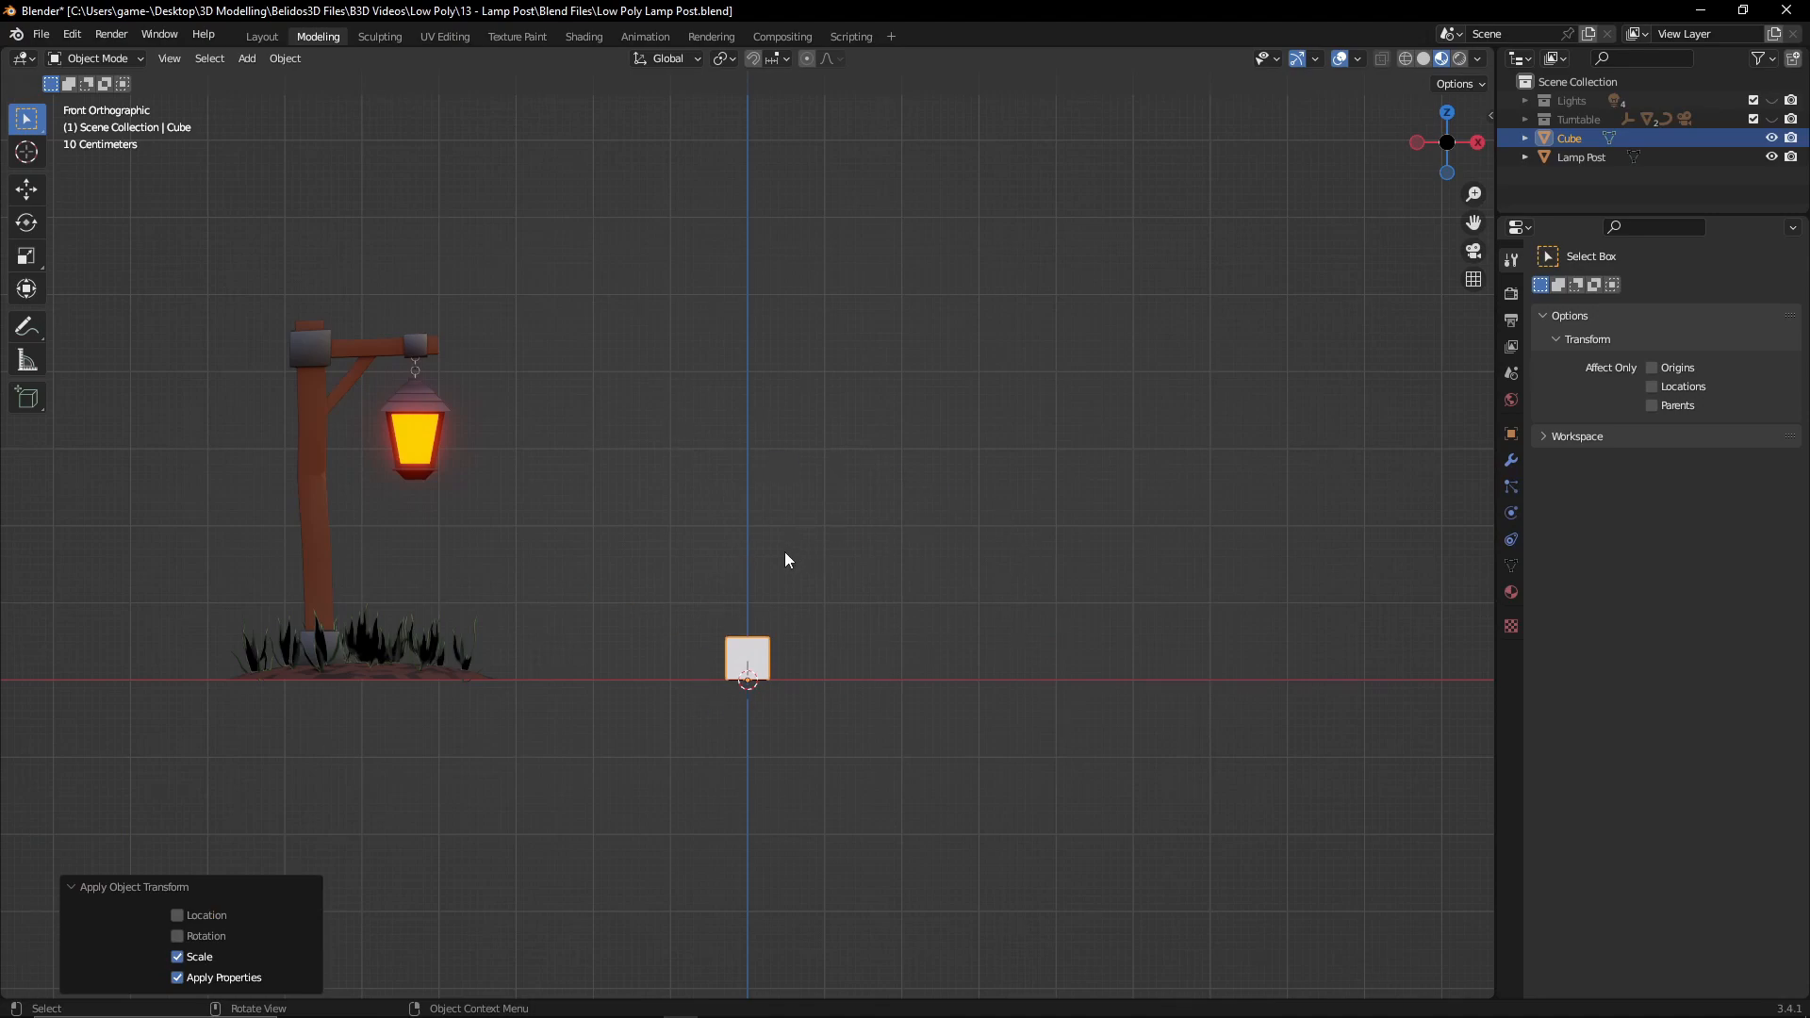
- Scale the cube's bottom face by about 1.495 in Edit Mode to form a tapered base
{"action": "key", "text": "Tab"}
{"action": "middle_click_drag", "start_coordinate": [787, 551], "coordinate": [727, 677]}
{"action": "key", "text": "3"}
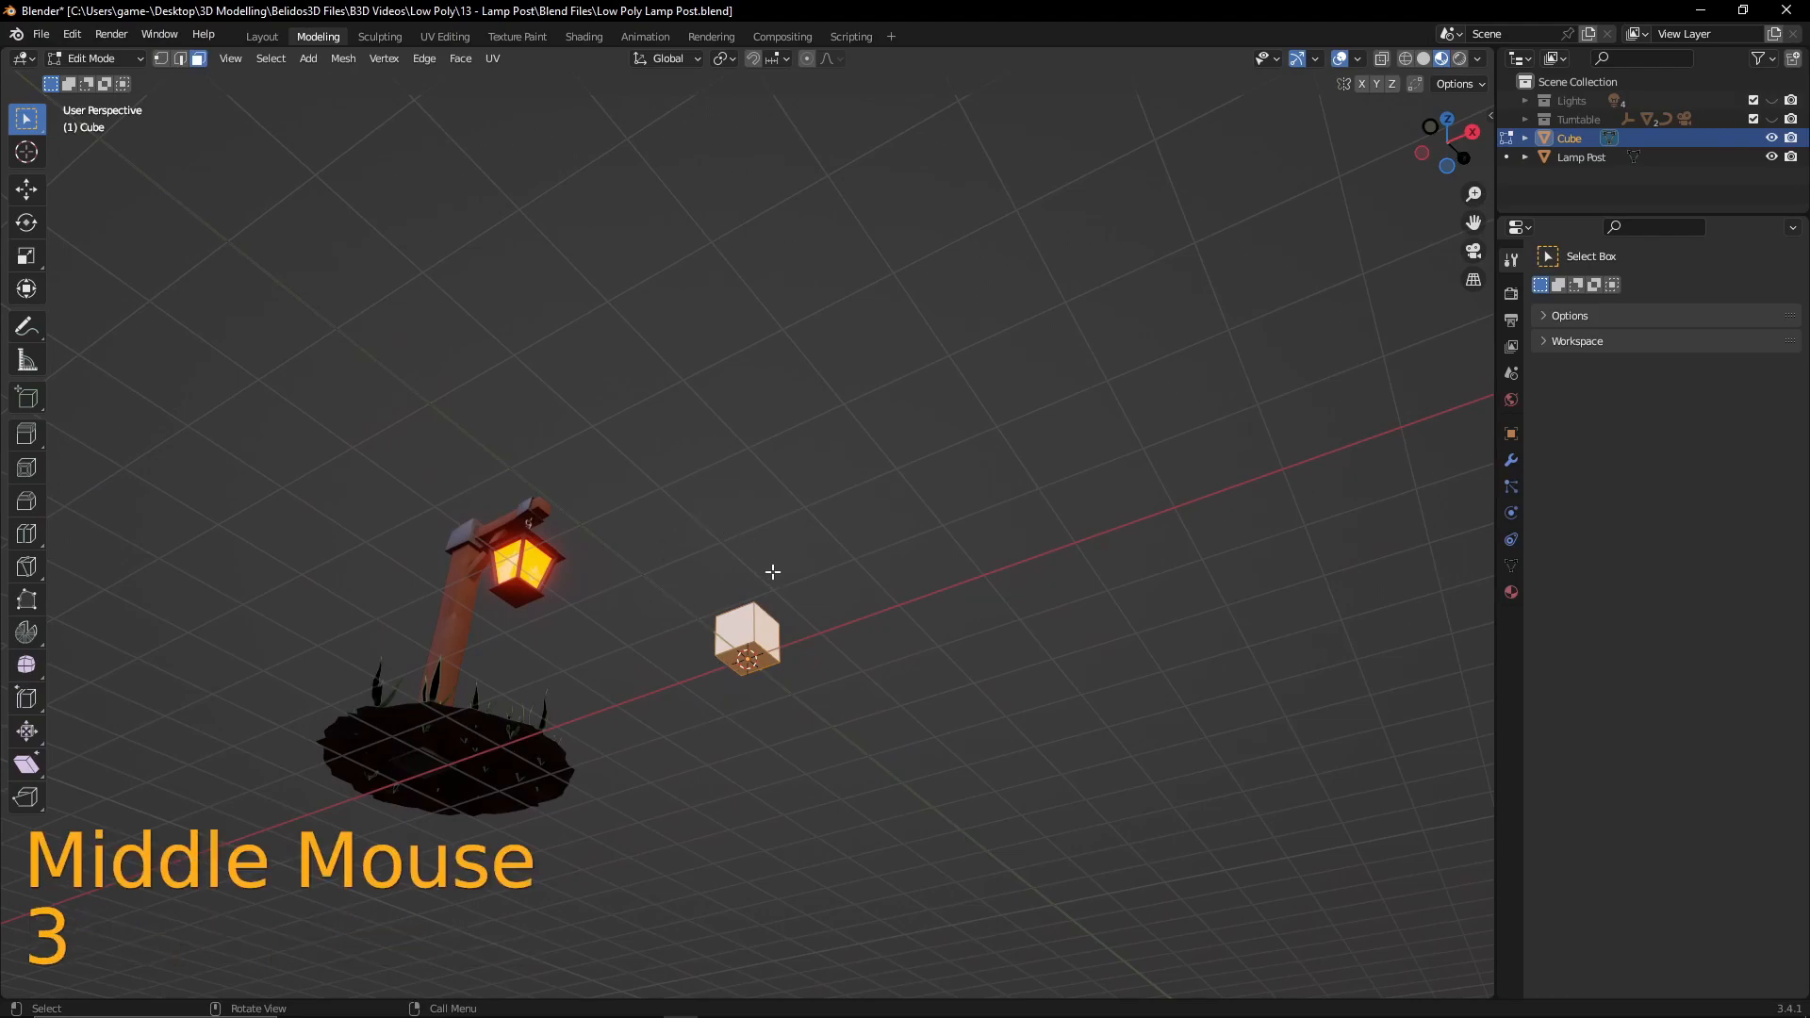
{"action": "left_click", "coordinate": [746, 657]}
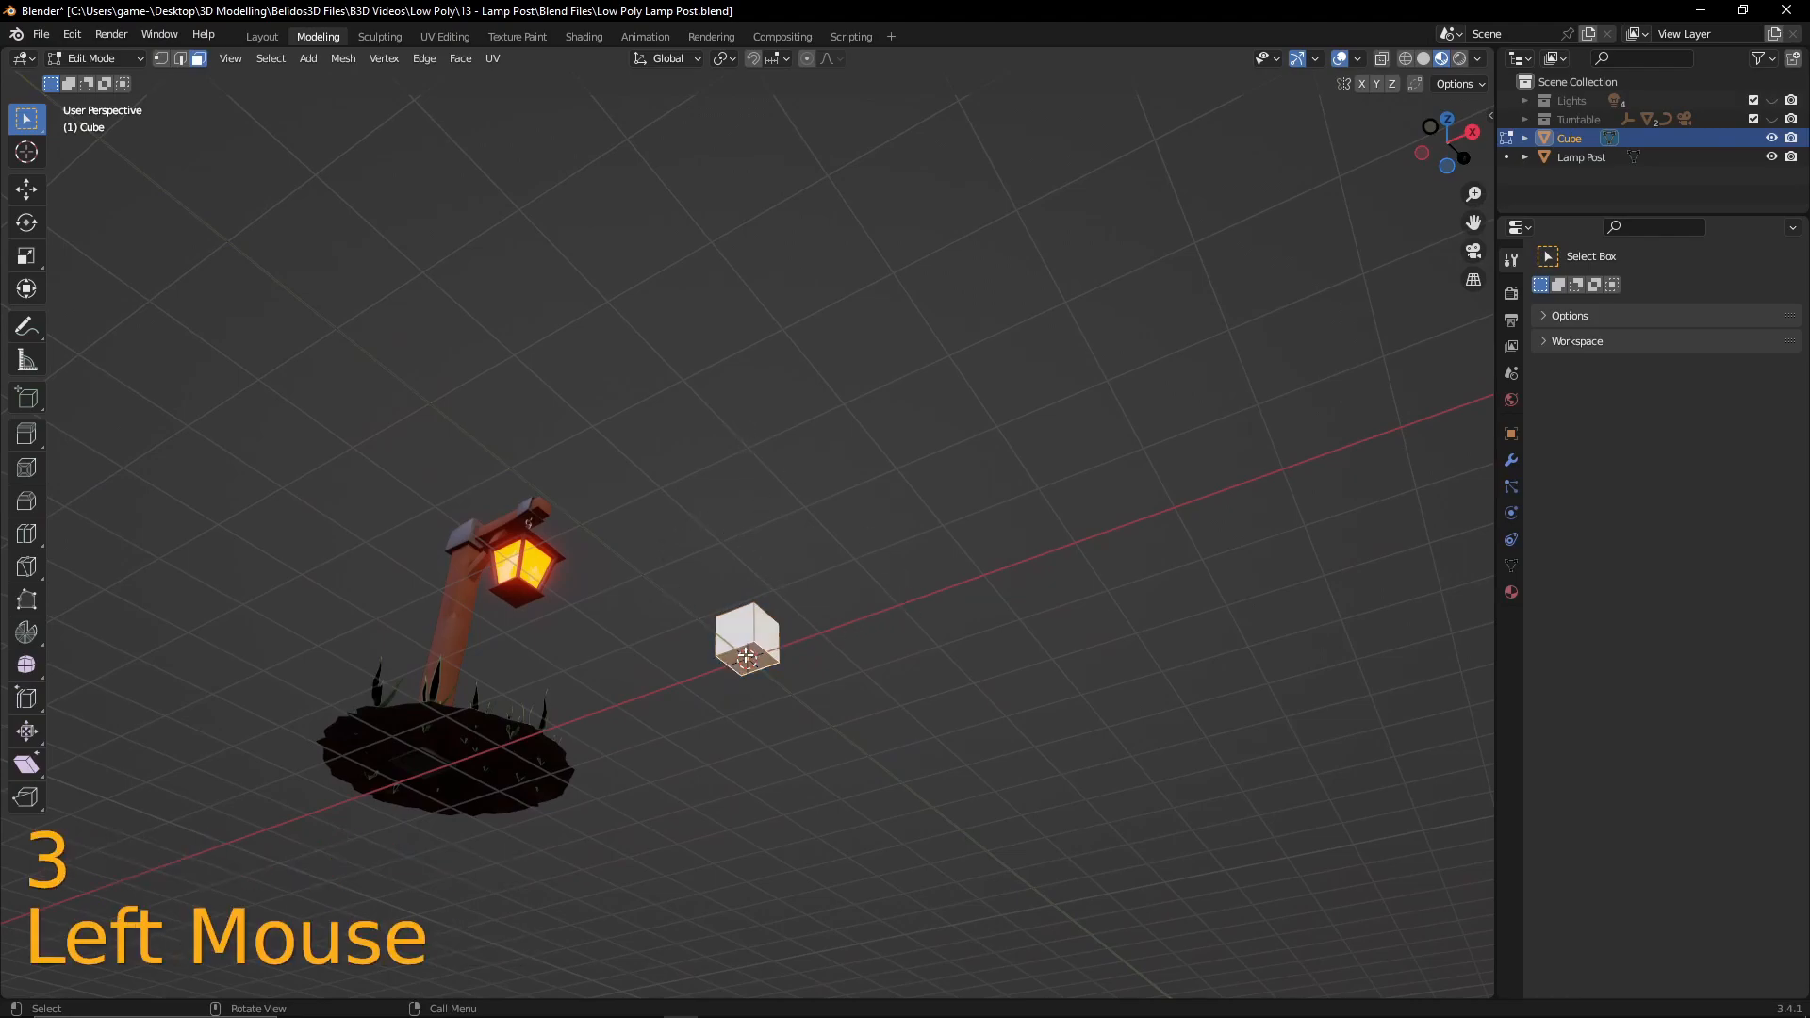
{"action": "key", "text": "KP_1"}
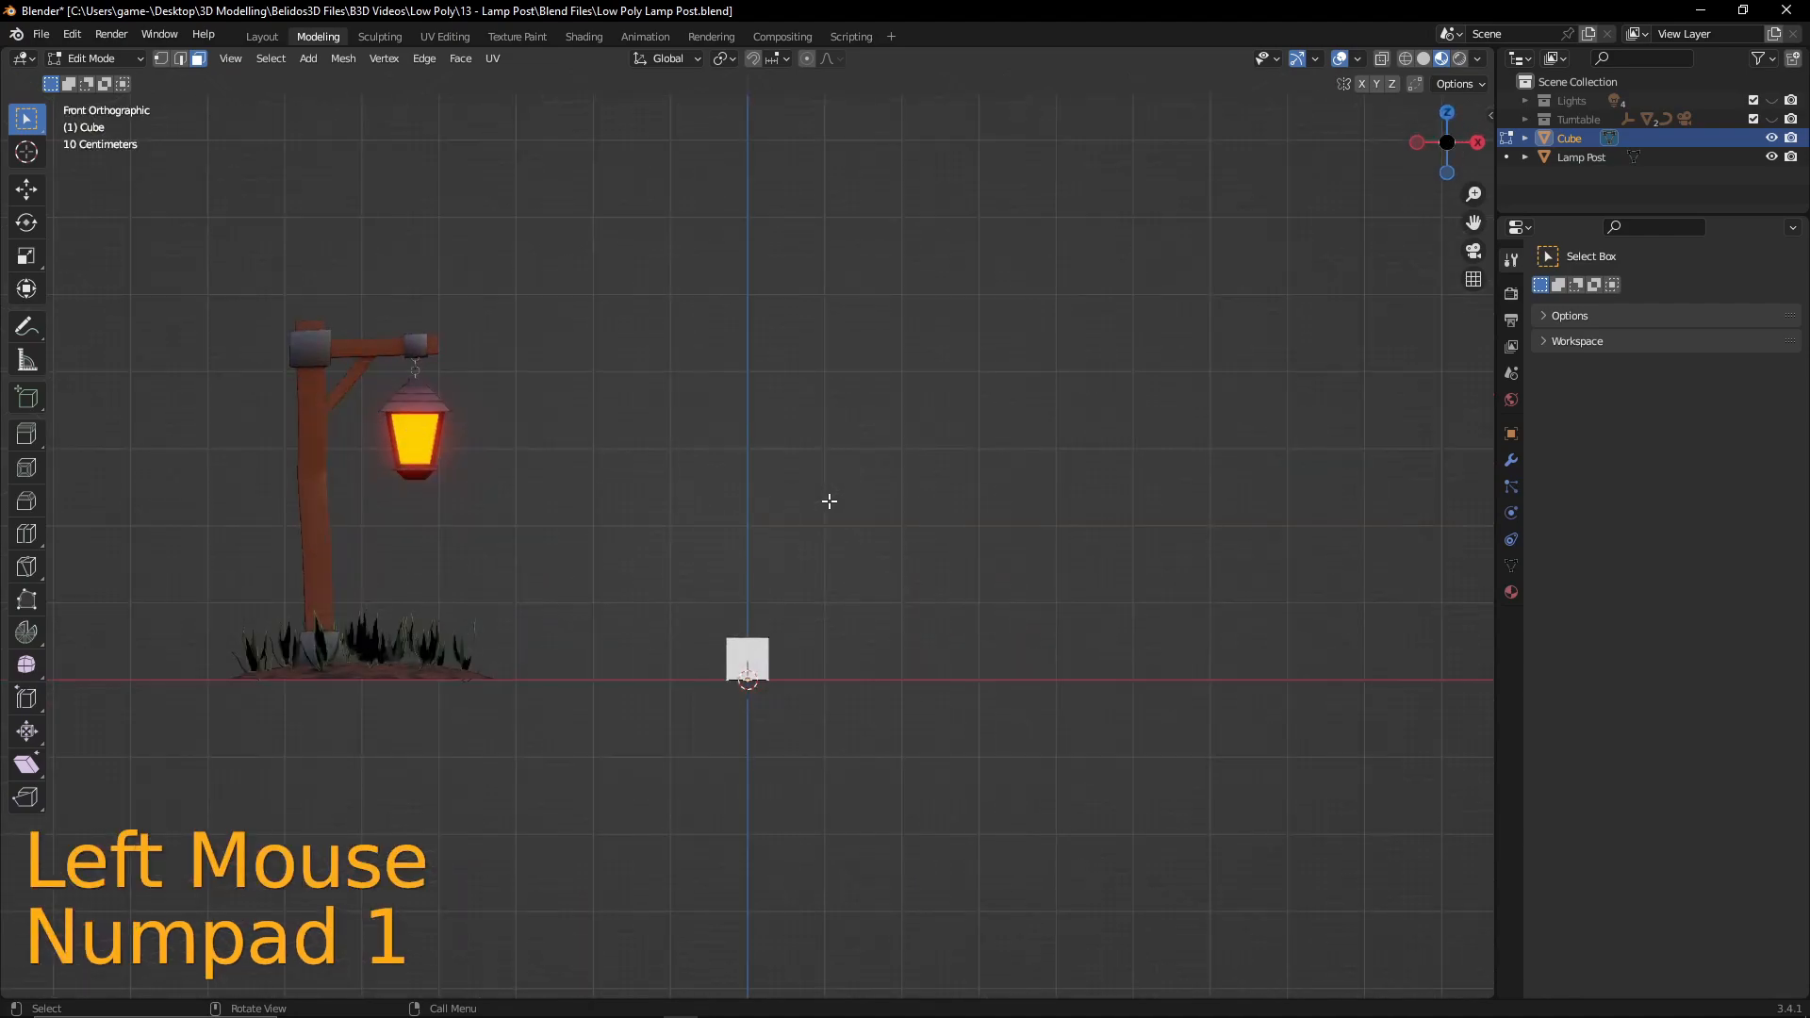
{"action": "key", "text": "s"}
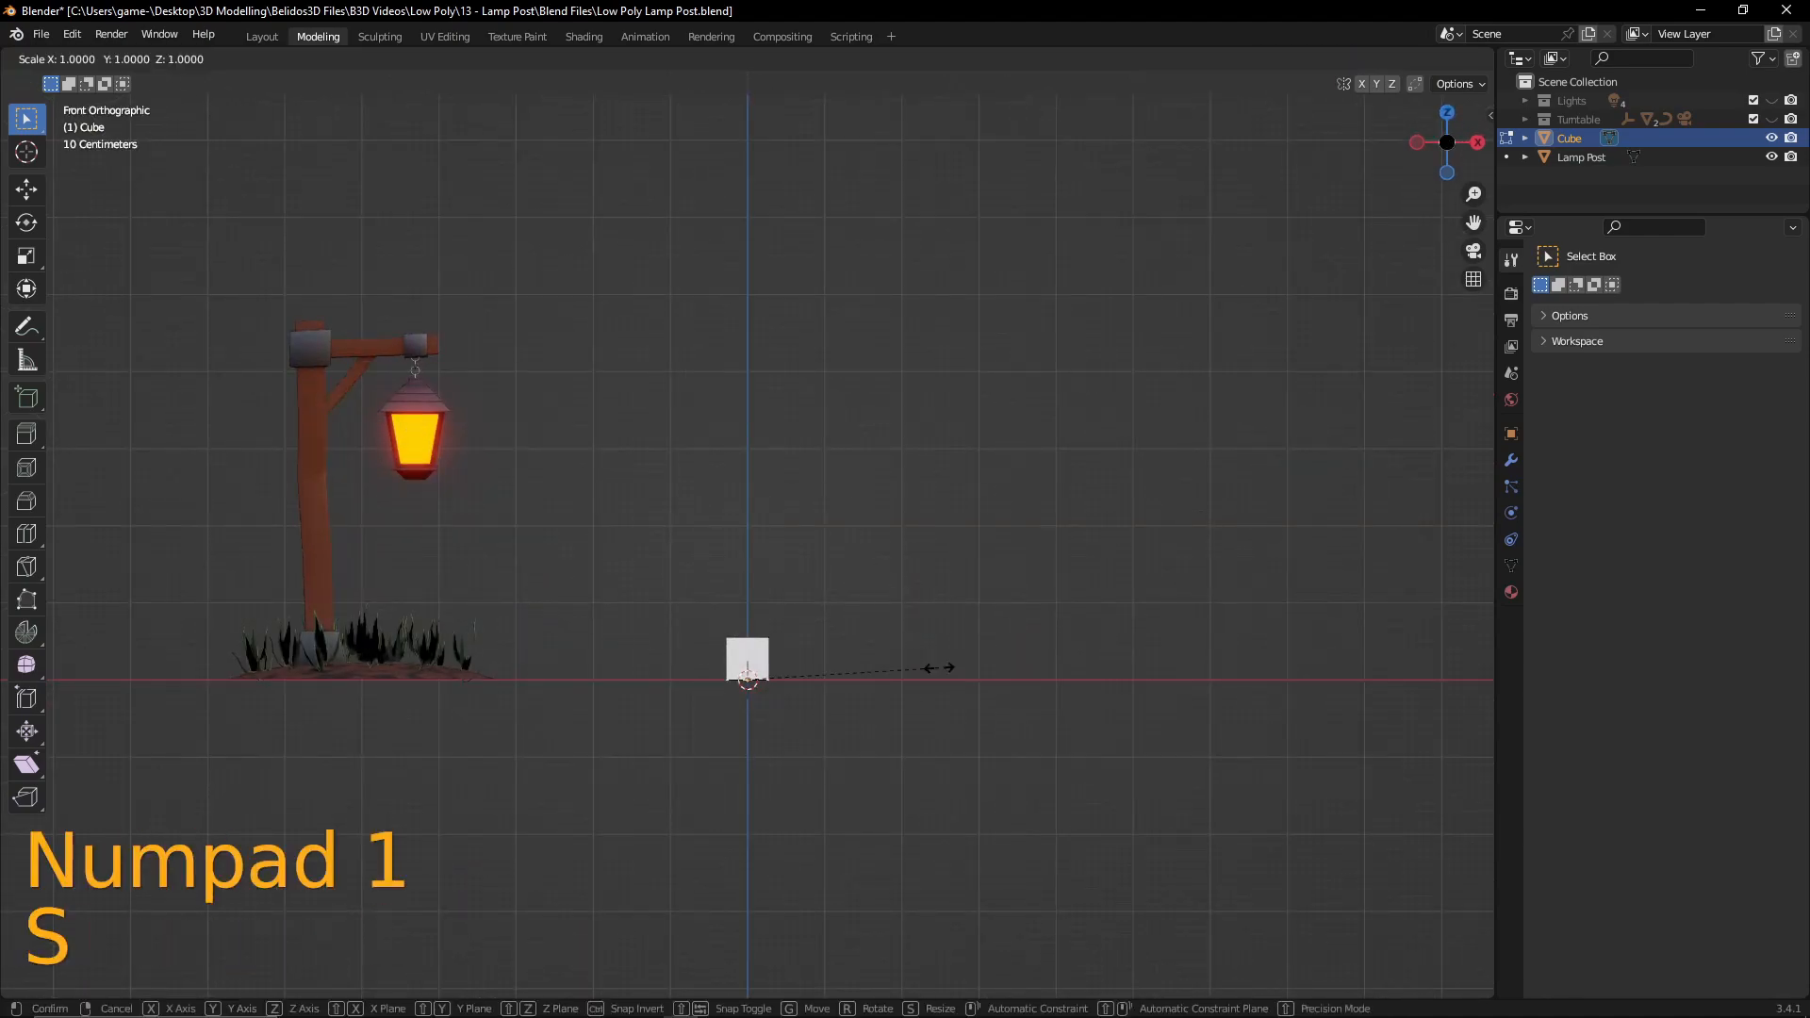
{"action": "left_click", "coordinate": [1028, 675]}
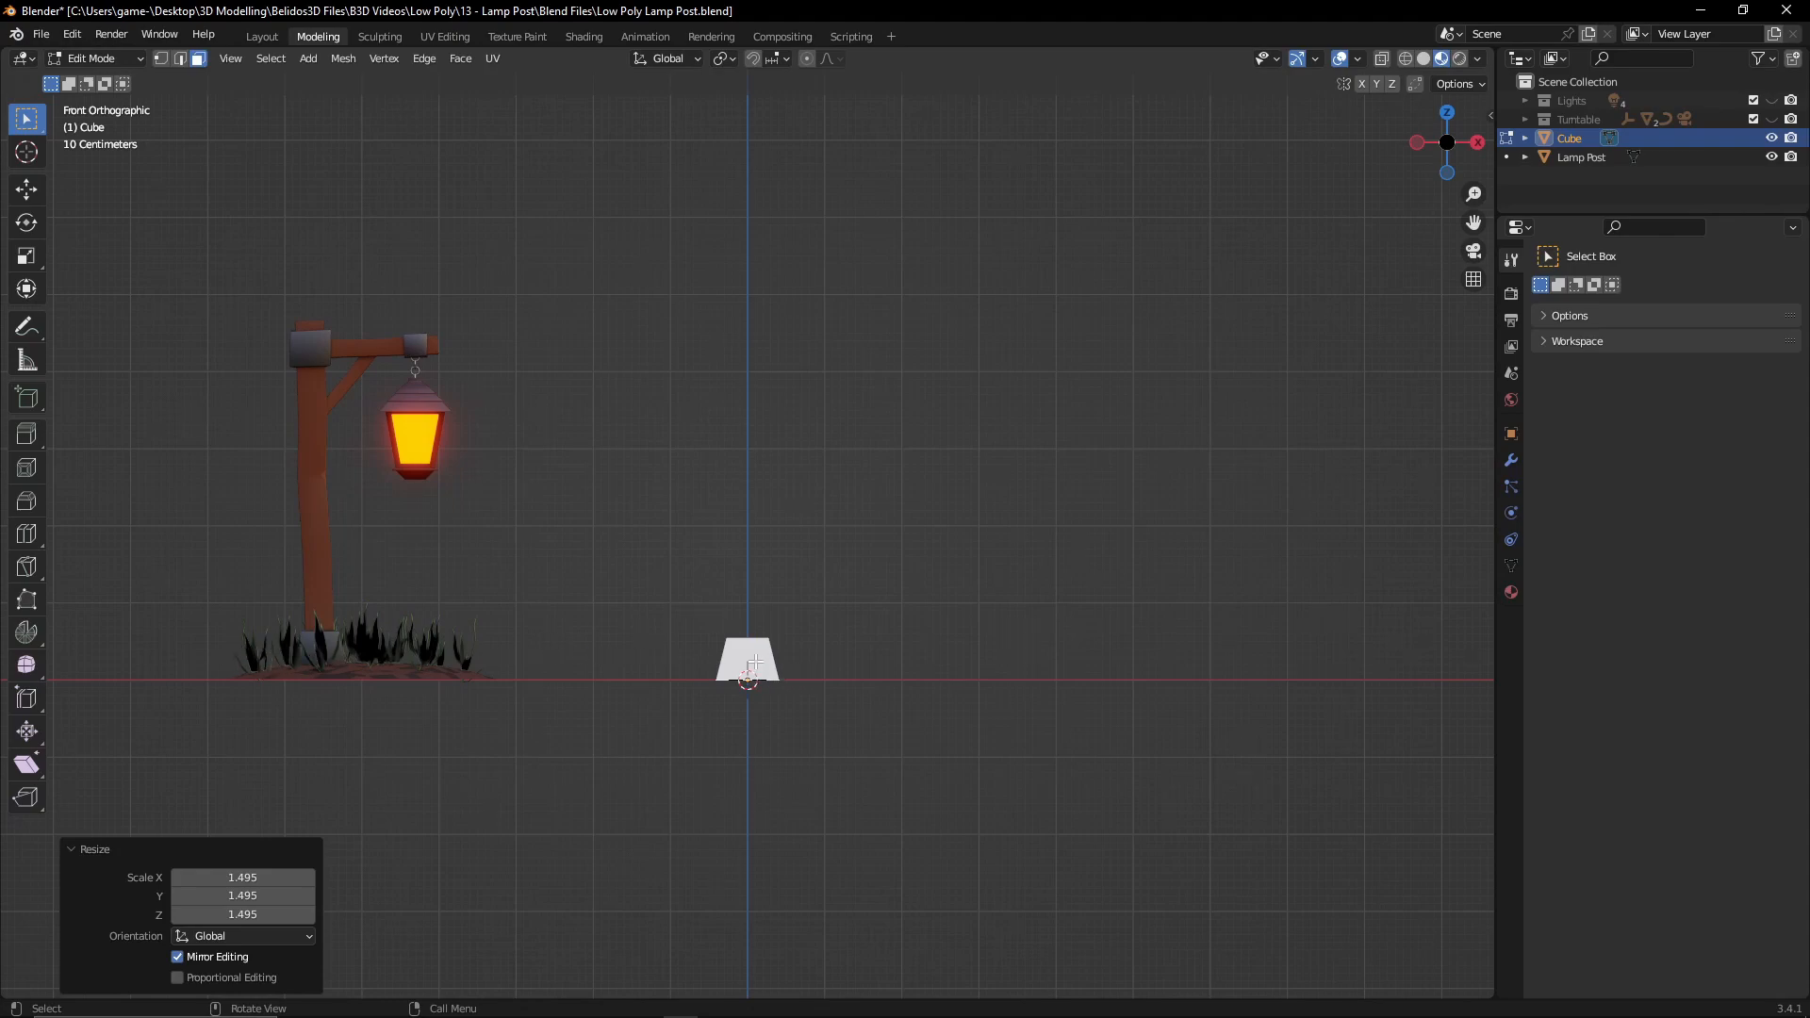
- Widen the whole base by a factor of about 1.089 in X and Y, excluding Z
{"action": "key", "text": "a"}
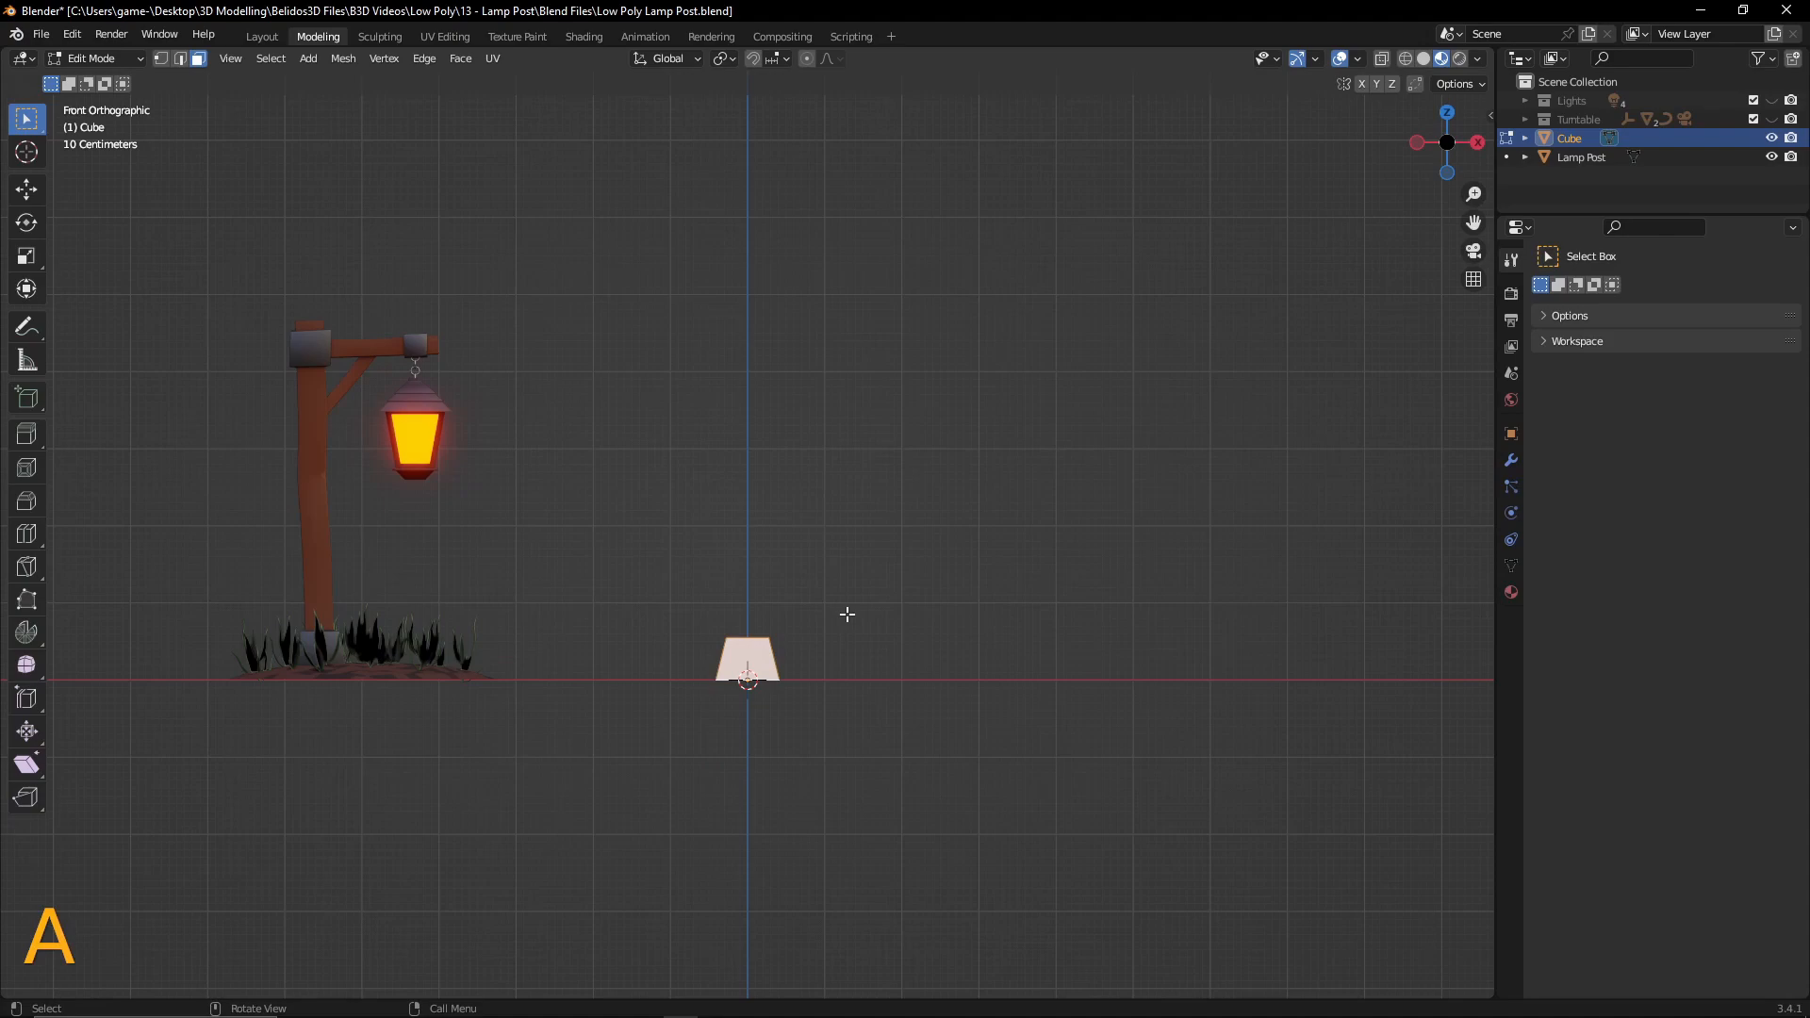
{"action": "key", "text": "s"}
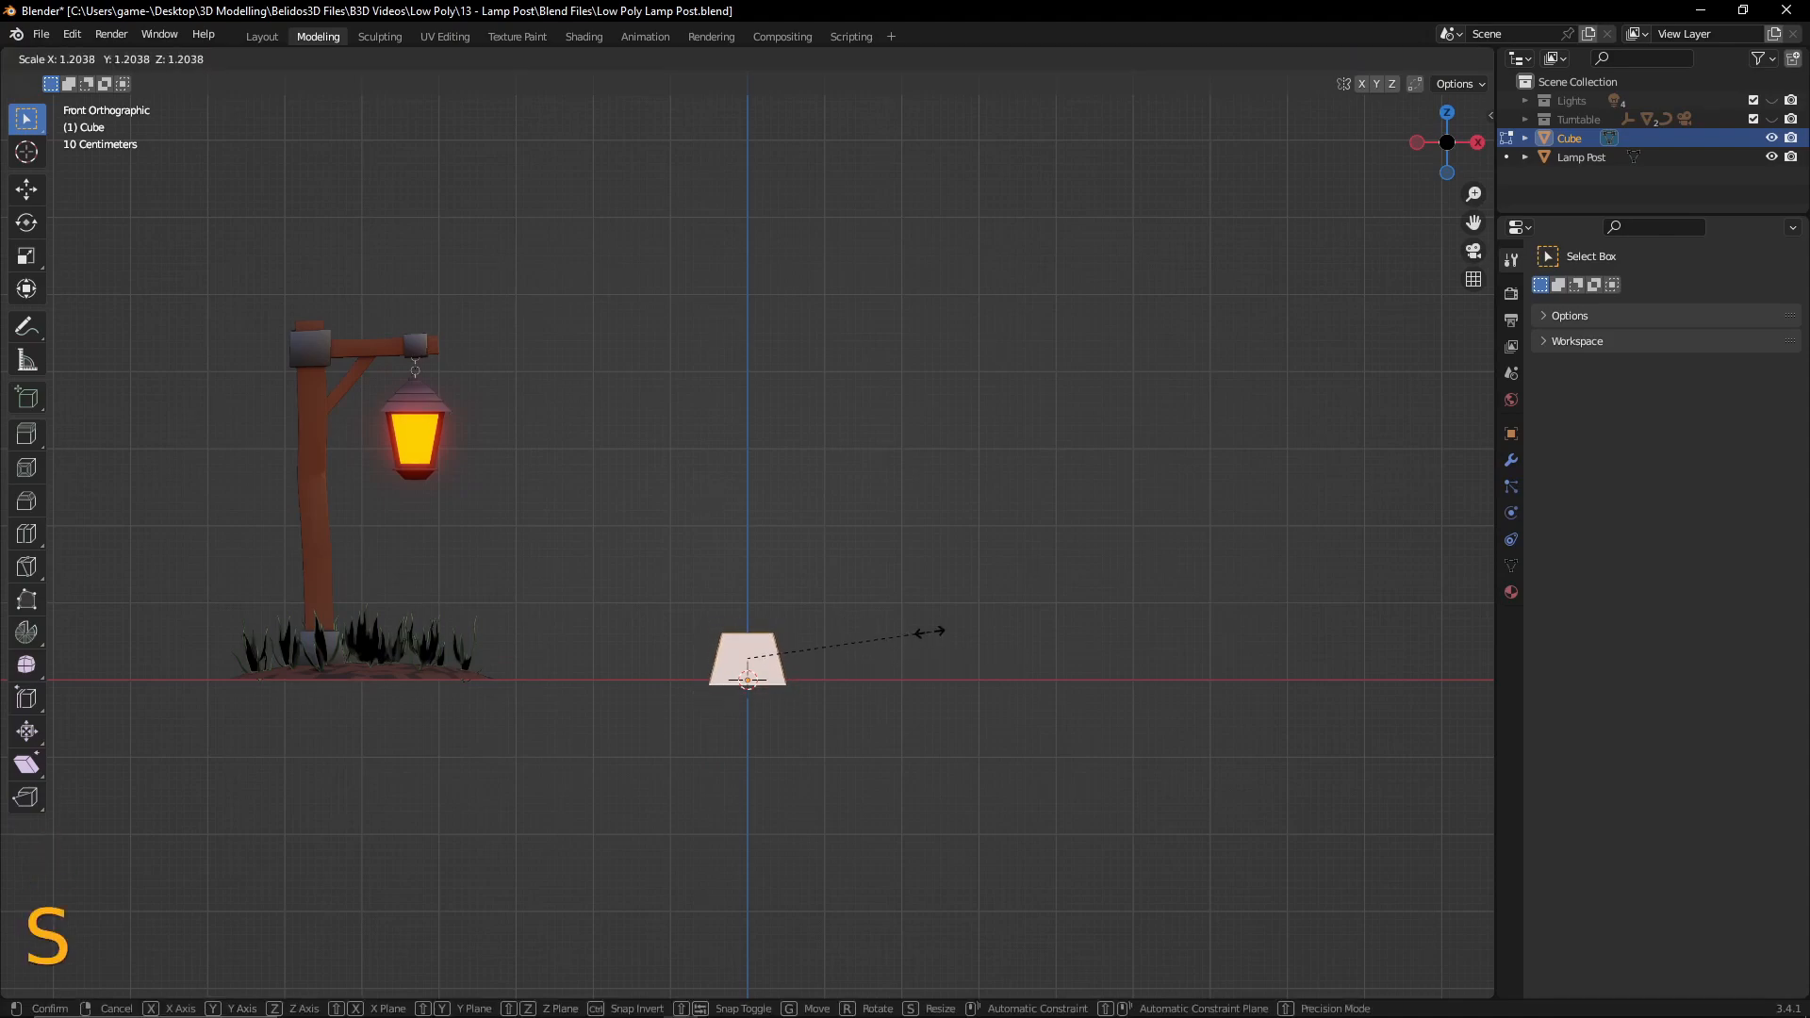
{"action": "key", "text": "shift+z"}
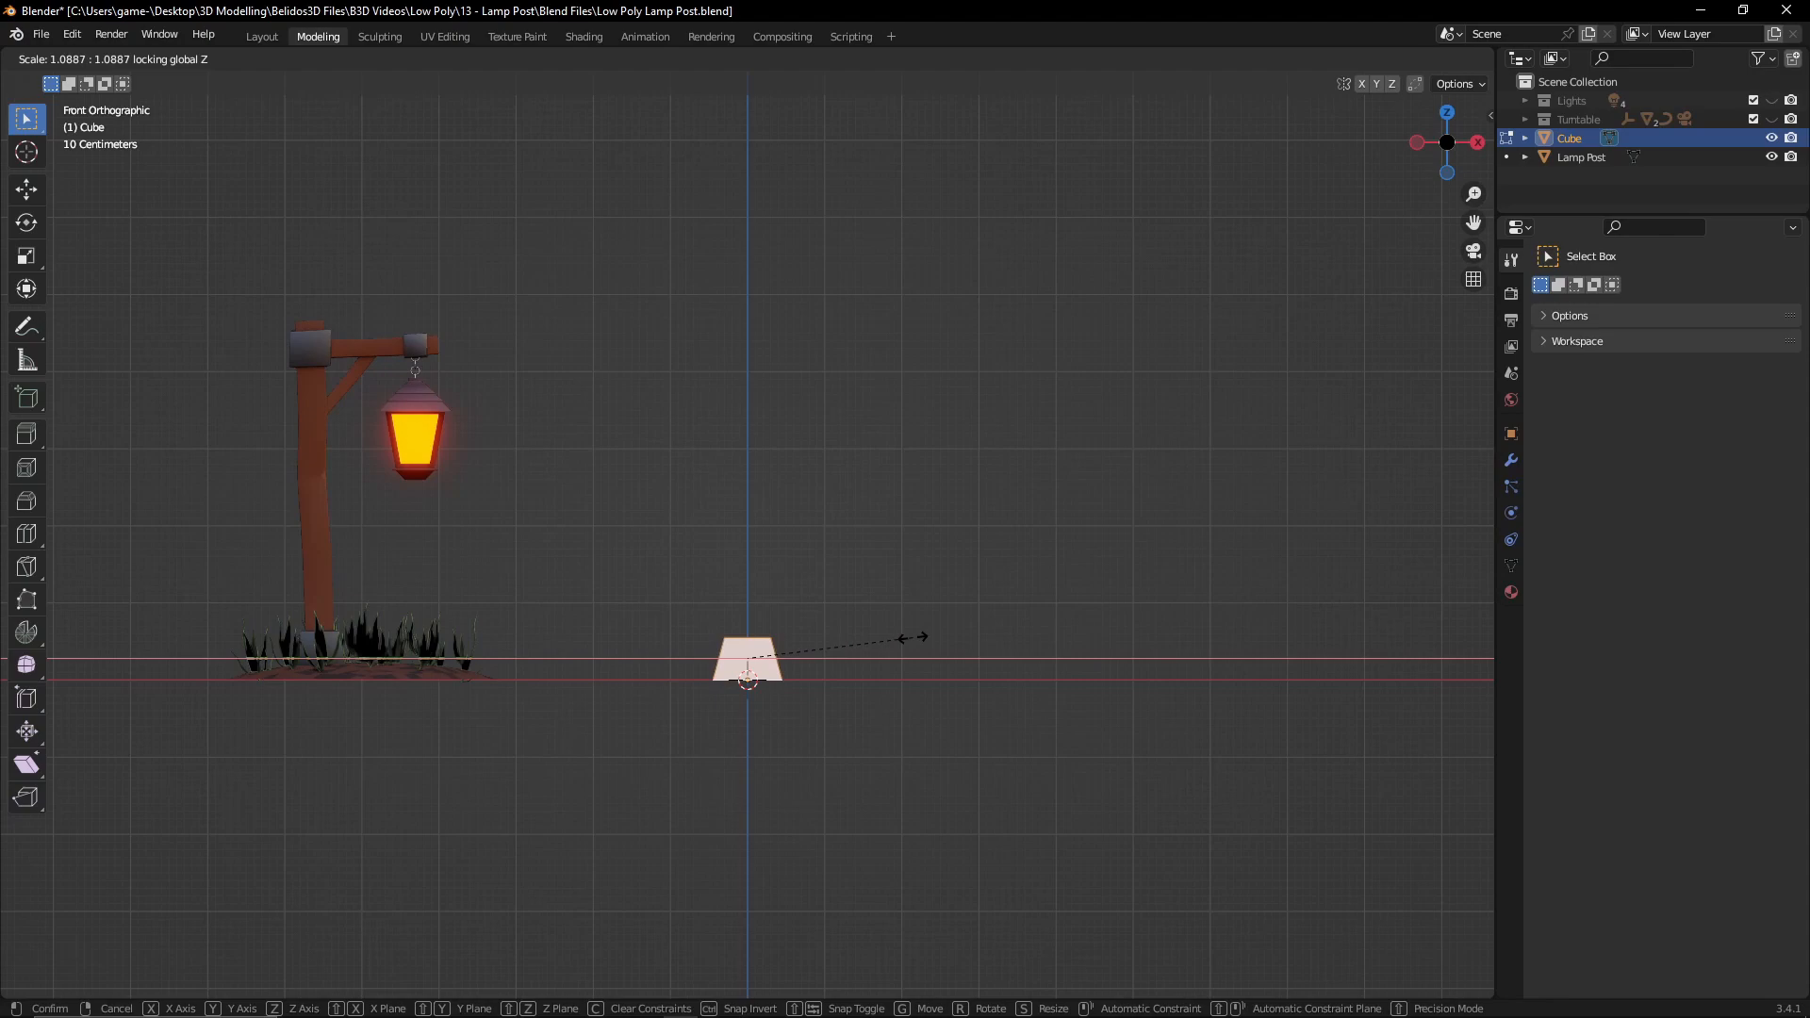
{"action": "left_click", "coordinate": [913, 639]}
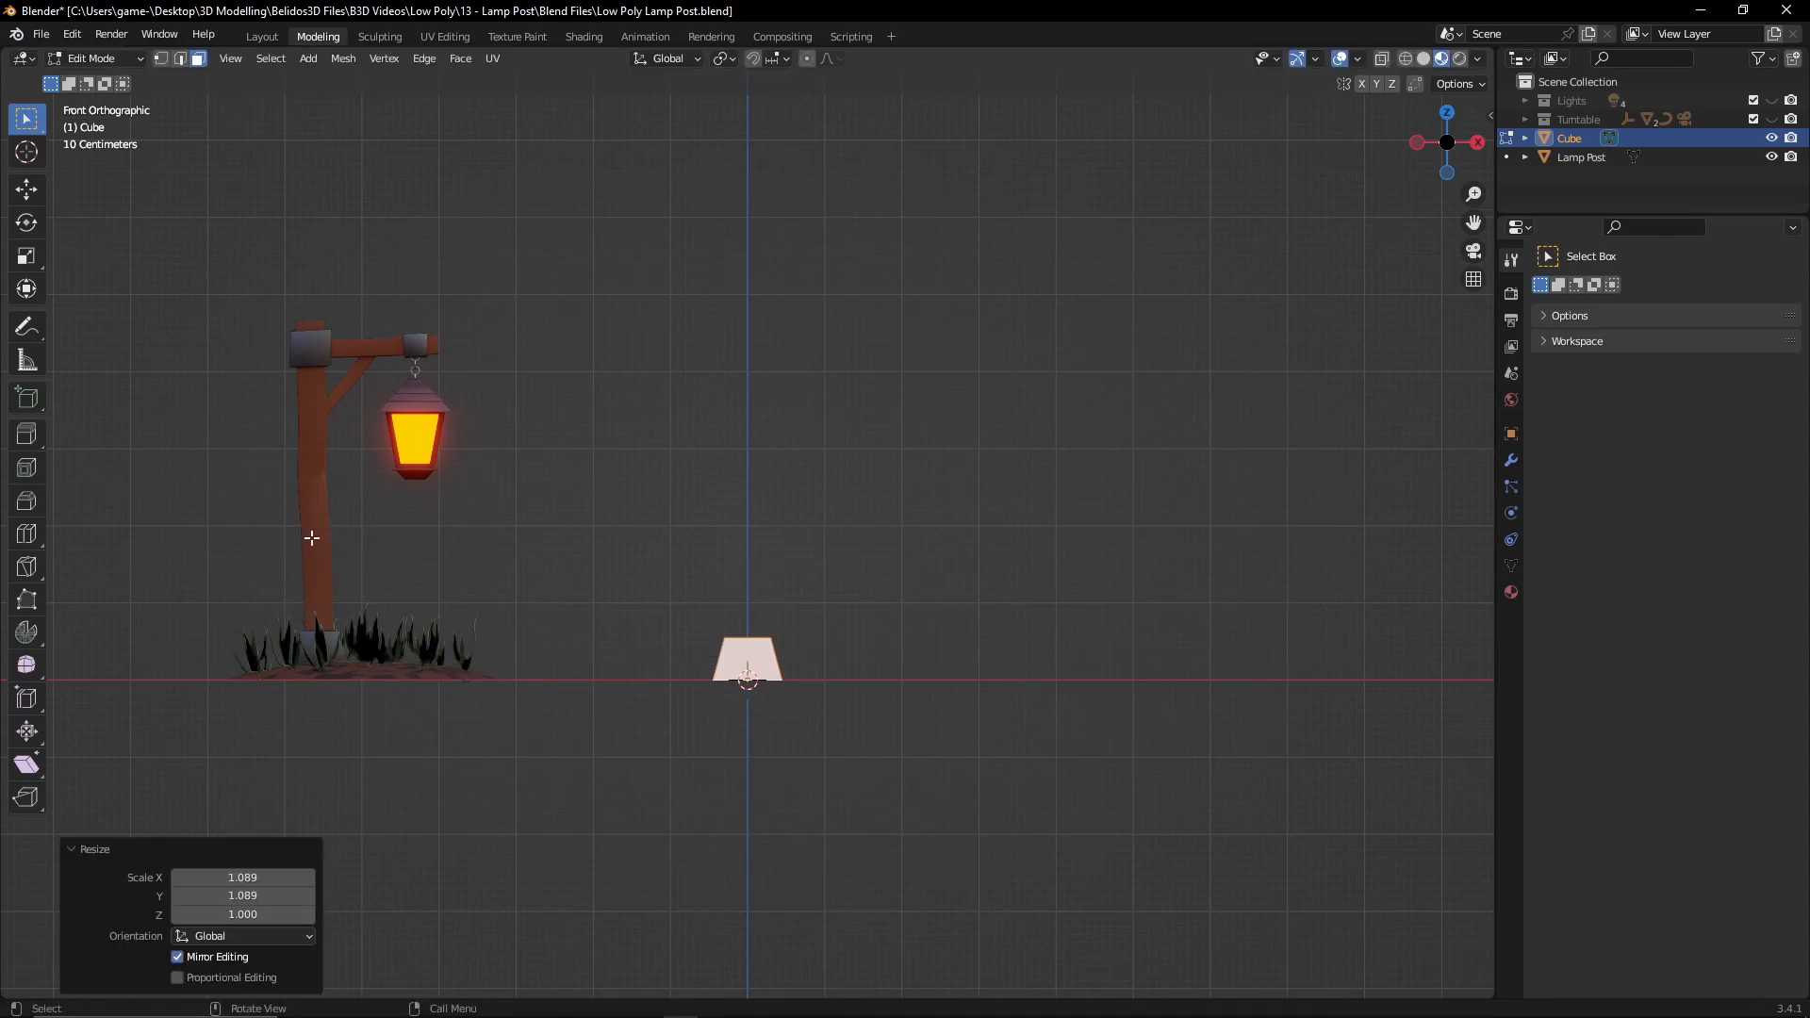
- Inset the top face of the tapered base by about 0.09 m
{"action": "middle_click_drag", "start_coordinate": [768, 577], "coordinate": [990, 720]}
{"action": "scroll", "coordinate": [857, 719], "scroll_direction": "up", "scroll_amount": 2}
{"action": "left_click", "coordinate": [922, 724]}
{"action": "key", "text": "i"}
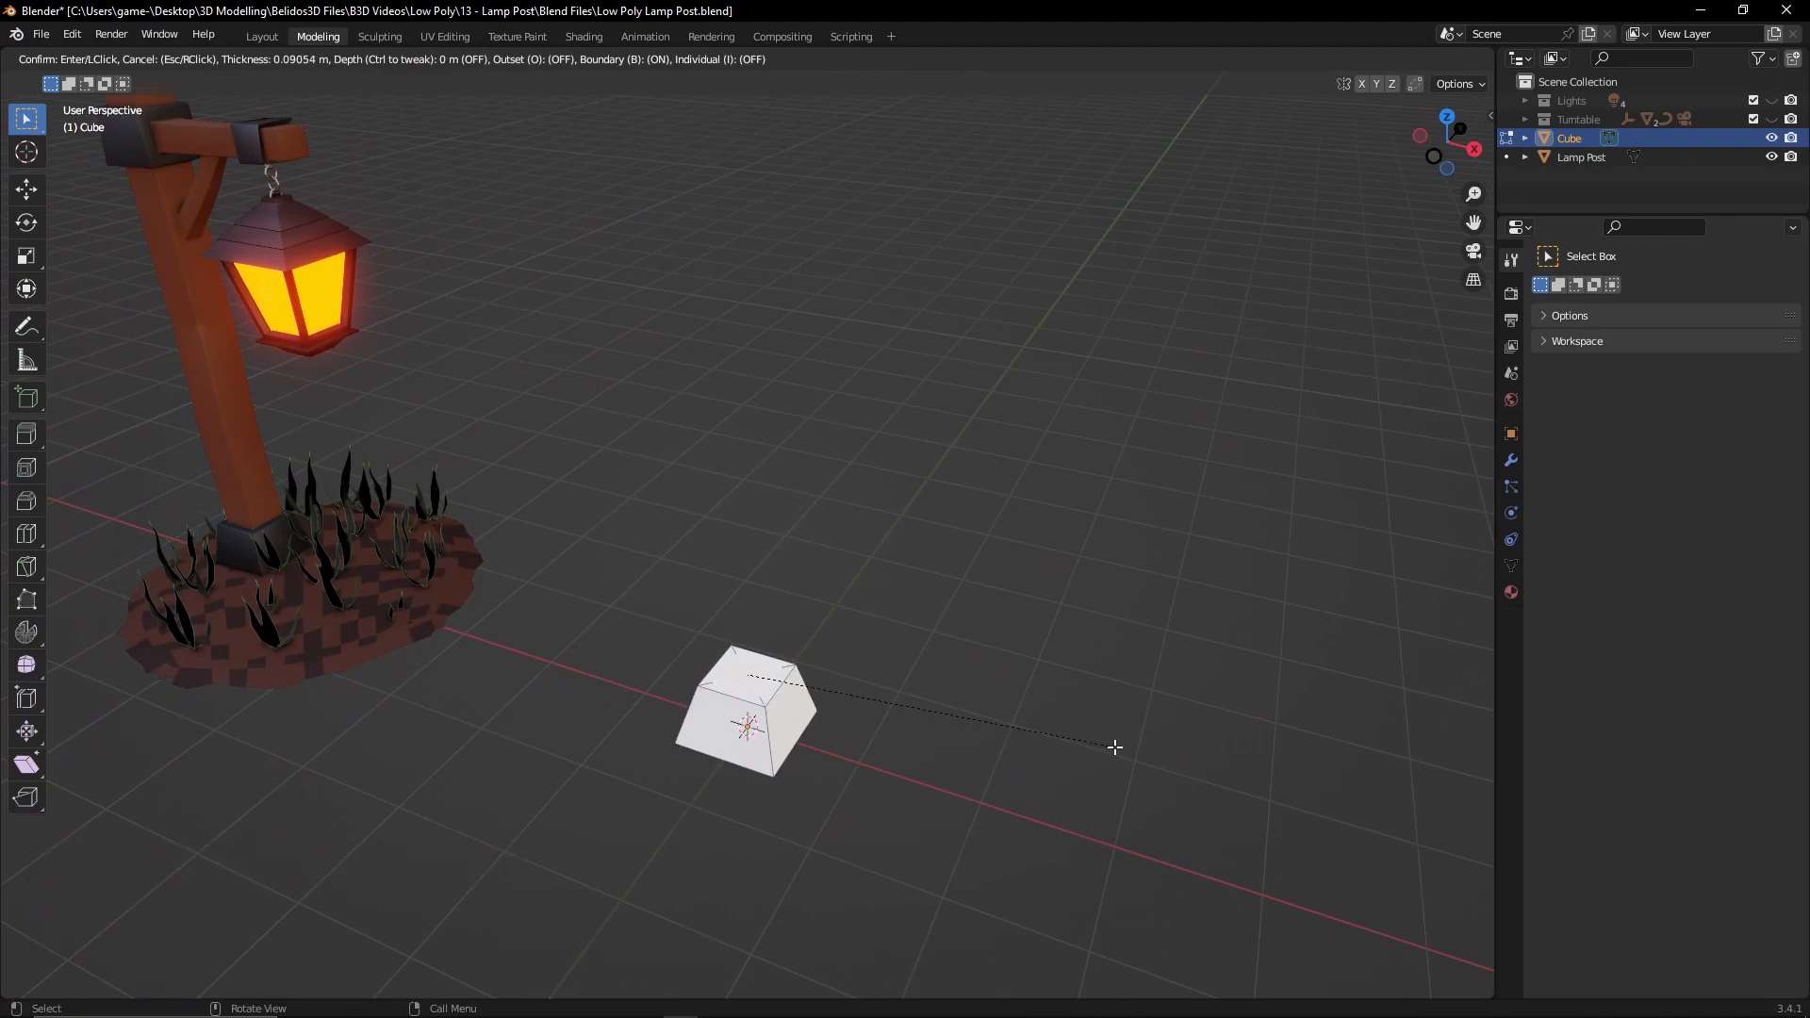
{"action": "left_click", "coordinate": [1116, 747]}
- Extrude the inset top face upward about 4.22 m to form the post
{"action": "key", "text": "KP_1"}
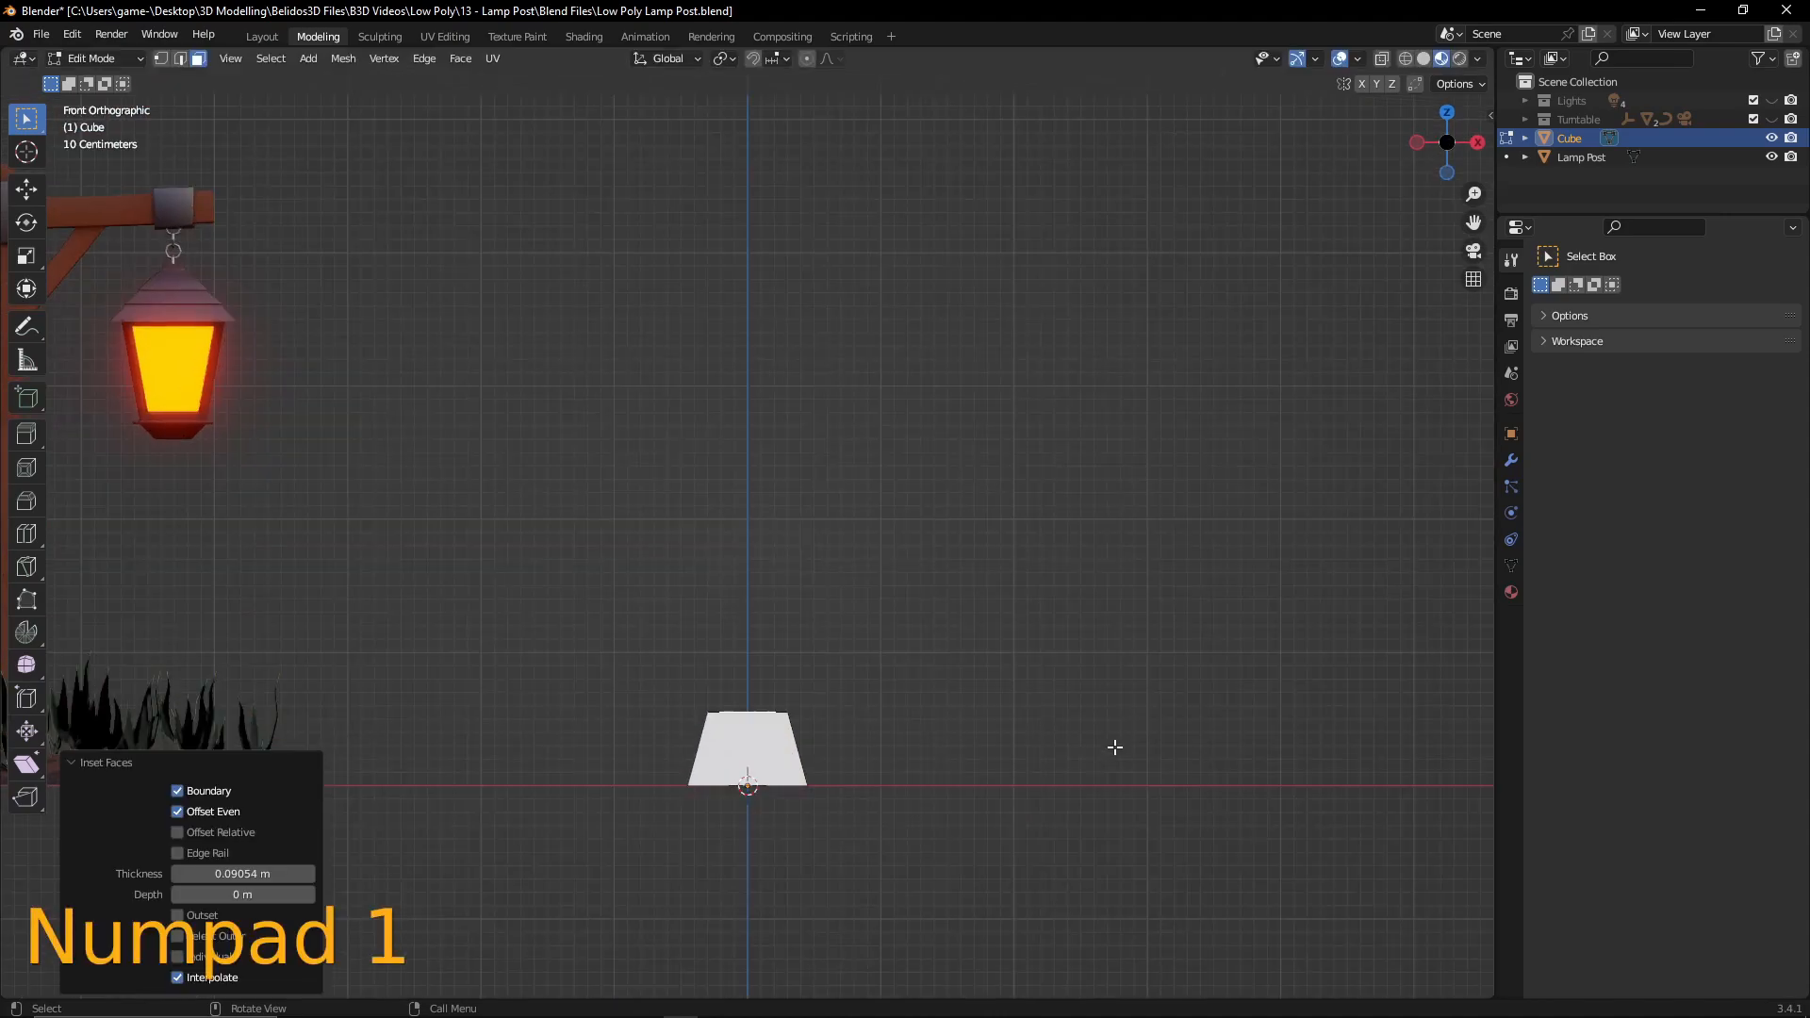
{"action": "scroll", "coordinate": [995, 688], "scroll_direction": "down", "scroll_amount": 3}
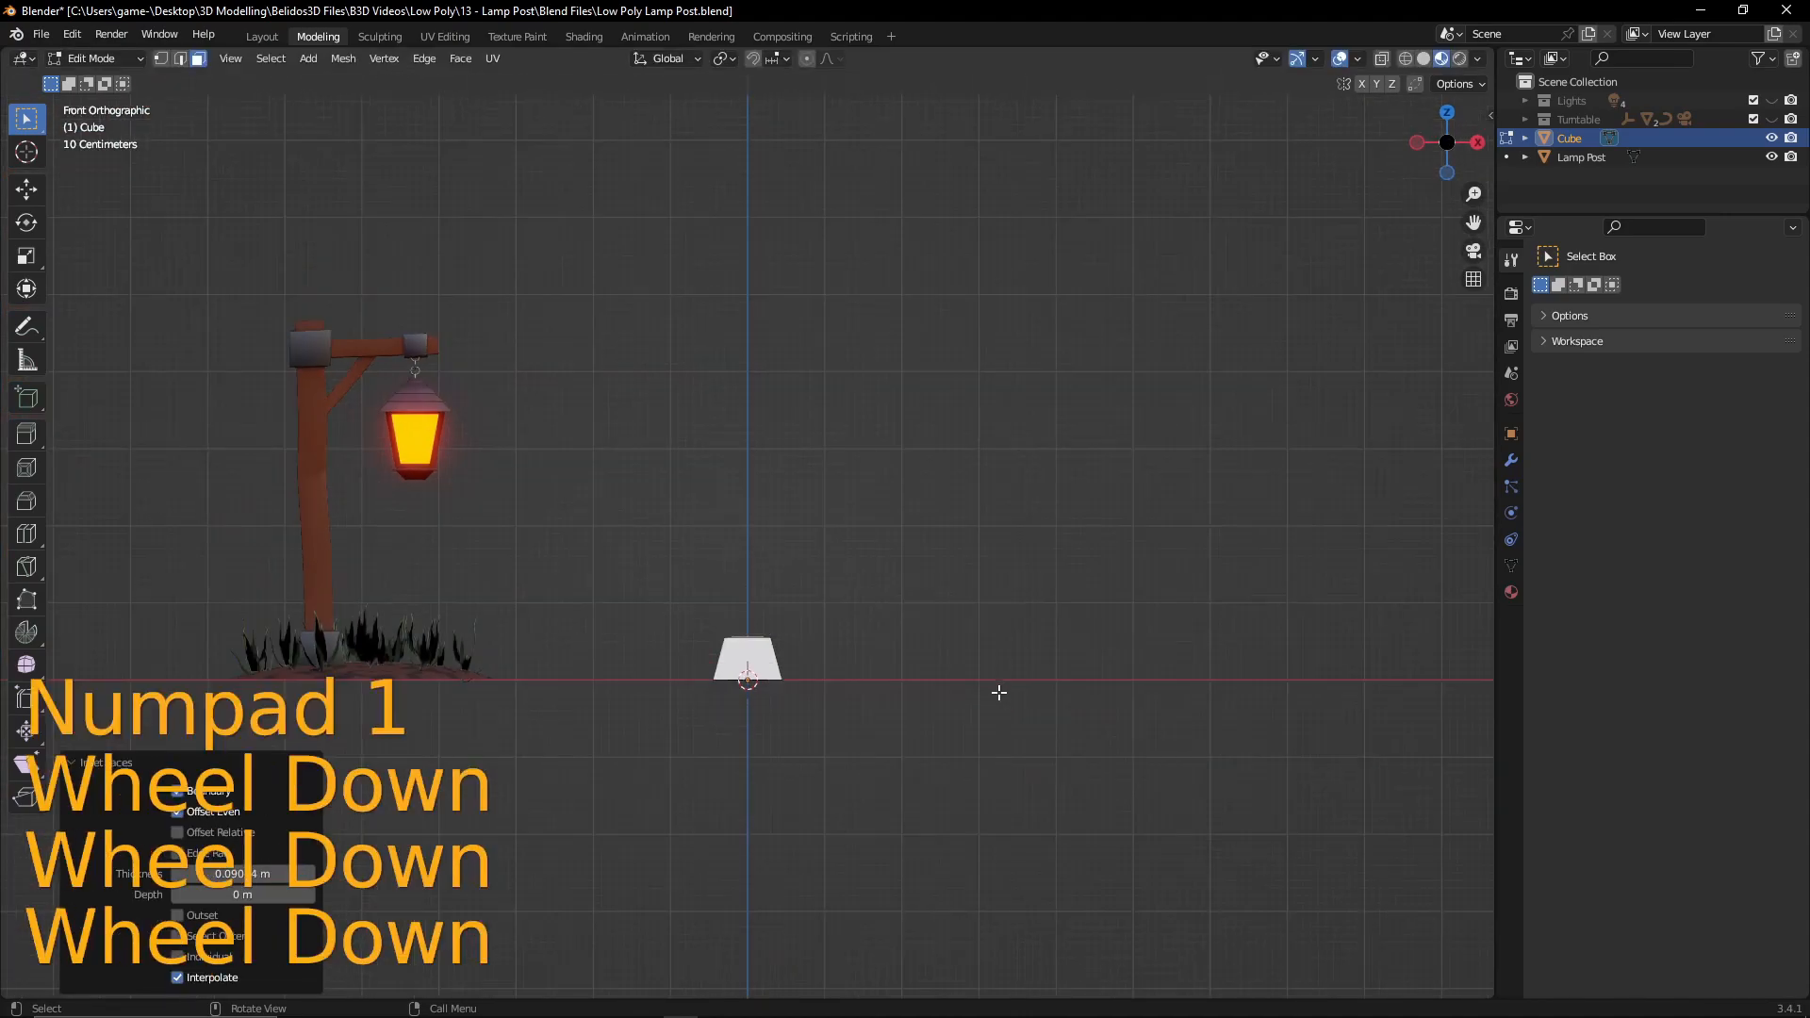
{"action": "key", "text": "e"}
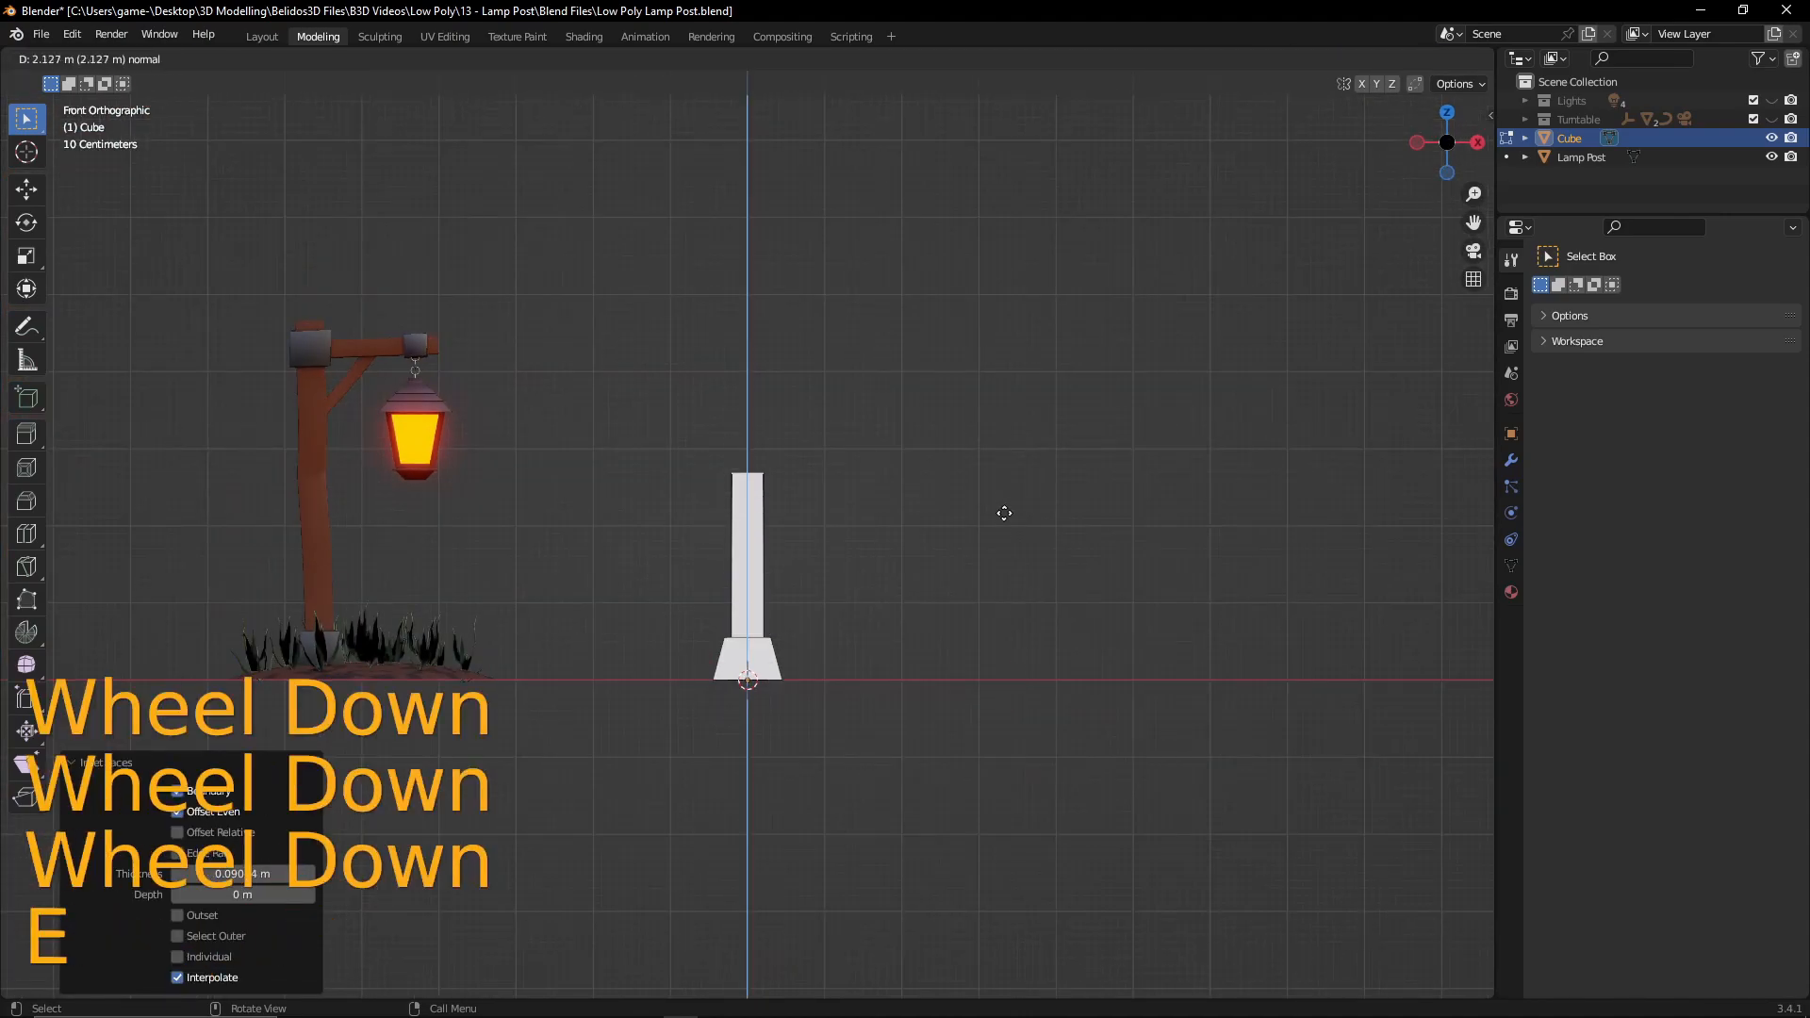
{"action": "left_click", "coordinate": [1006, 368]}
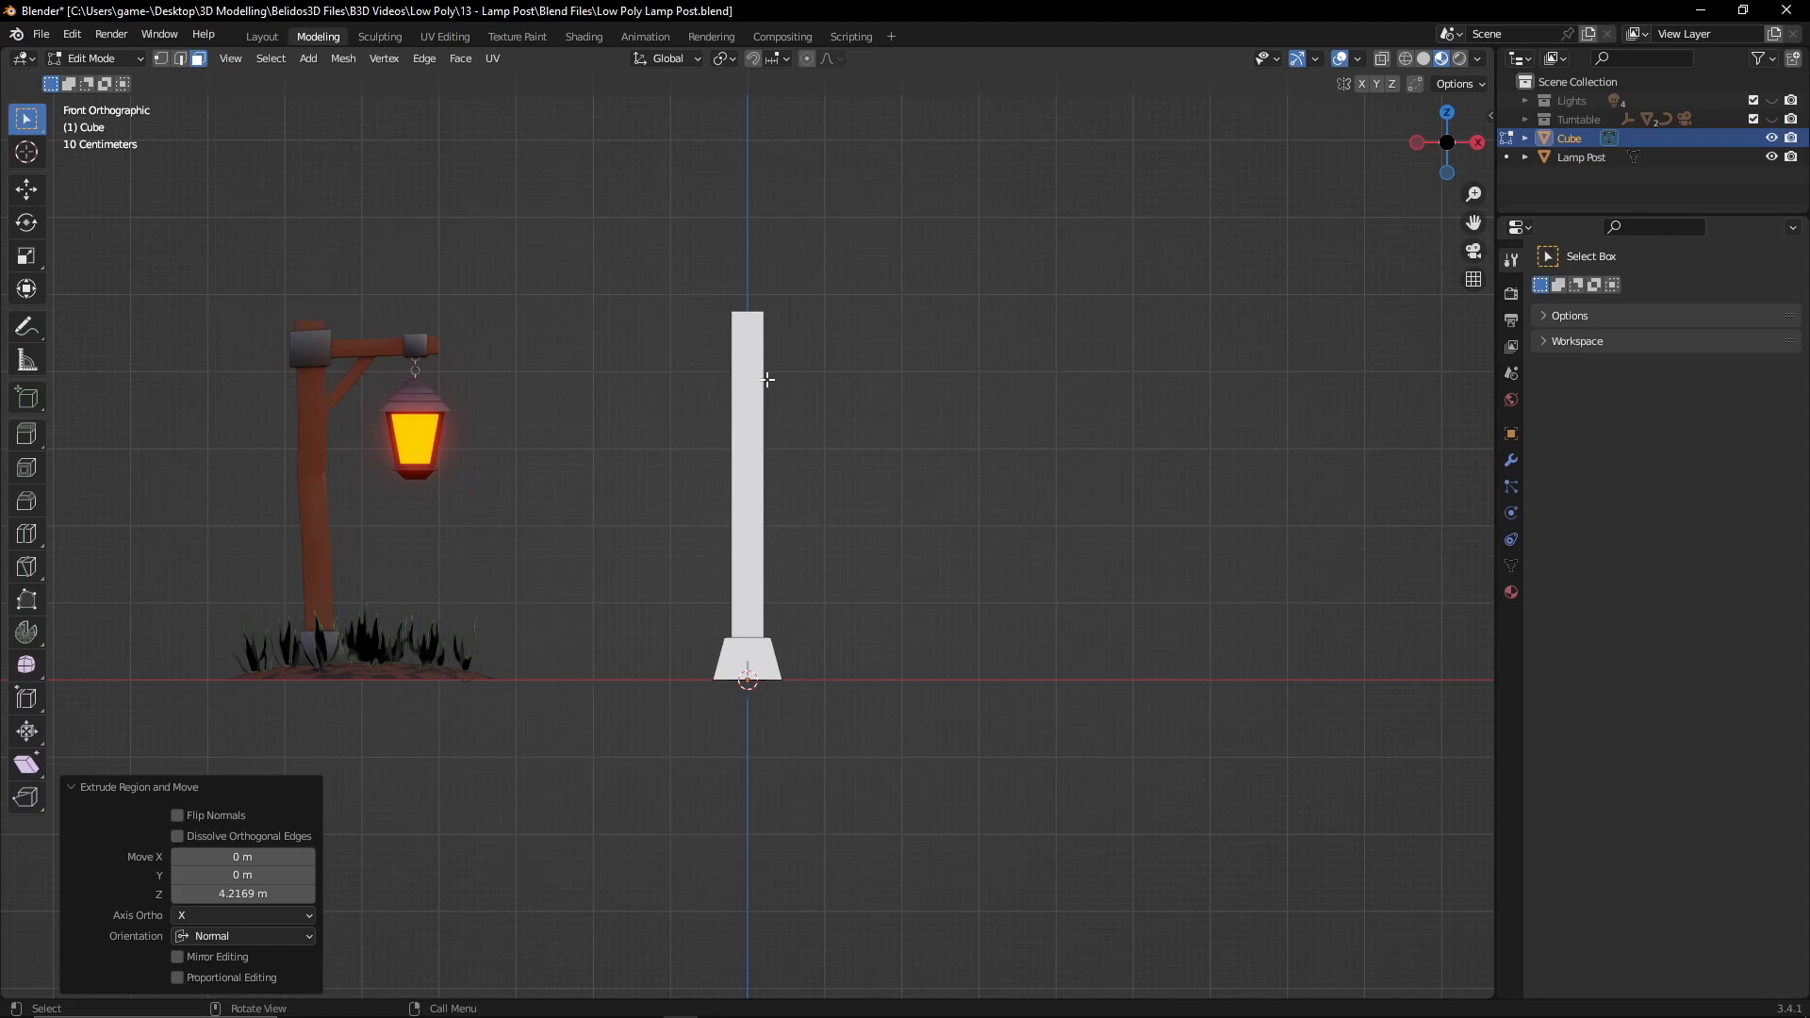
- Add one loop cut near the top of the post and bevel it about 0.217 m wide into a band
{"action": "scroll", "coordinate": [758, 364], "scroll_direction": "up", "scroll_amount": 2}
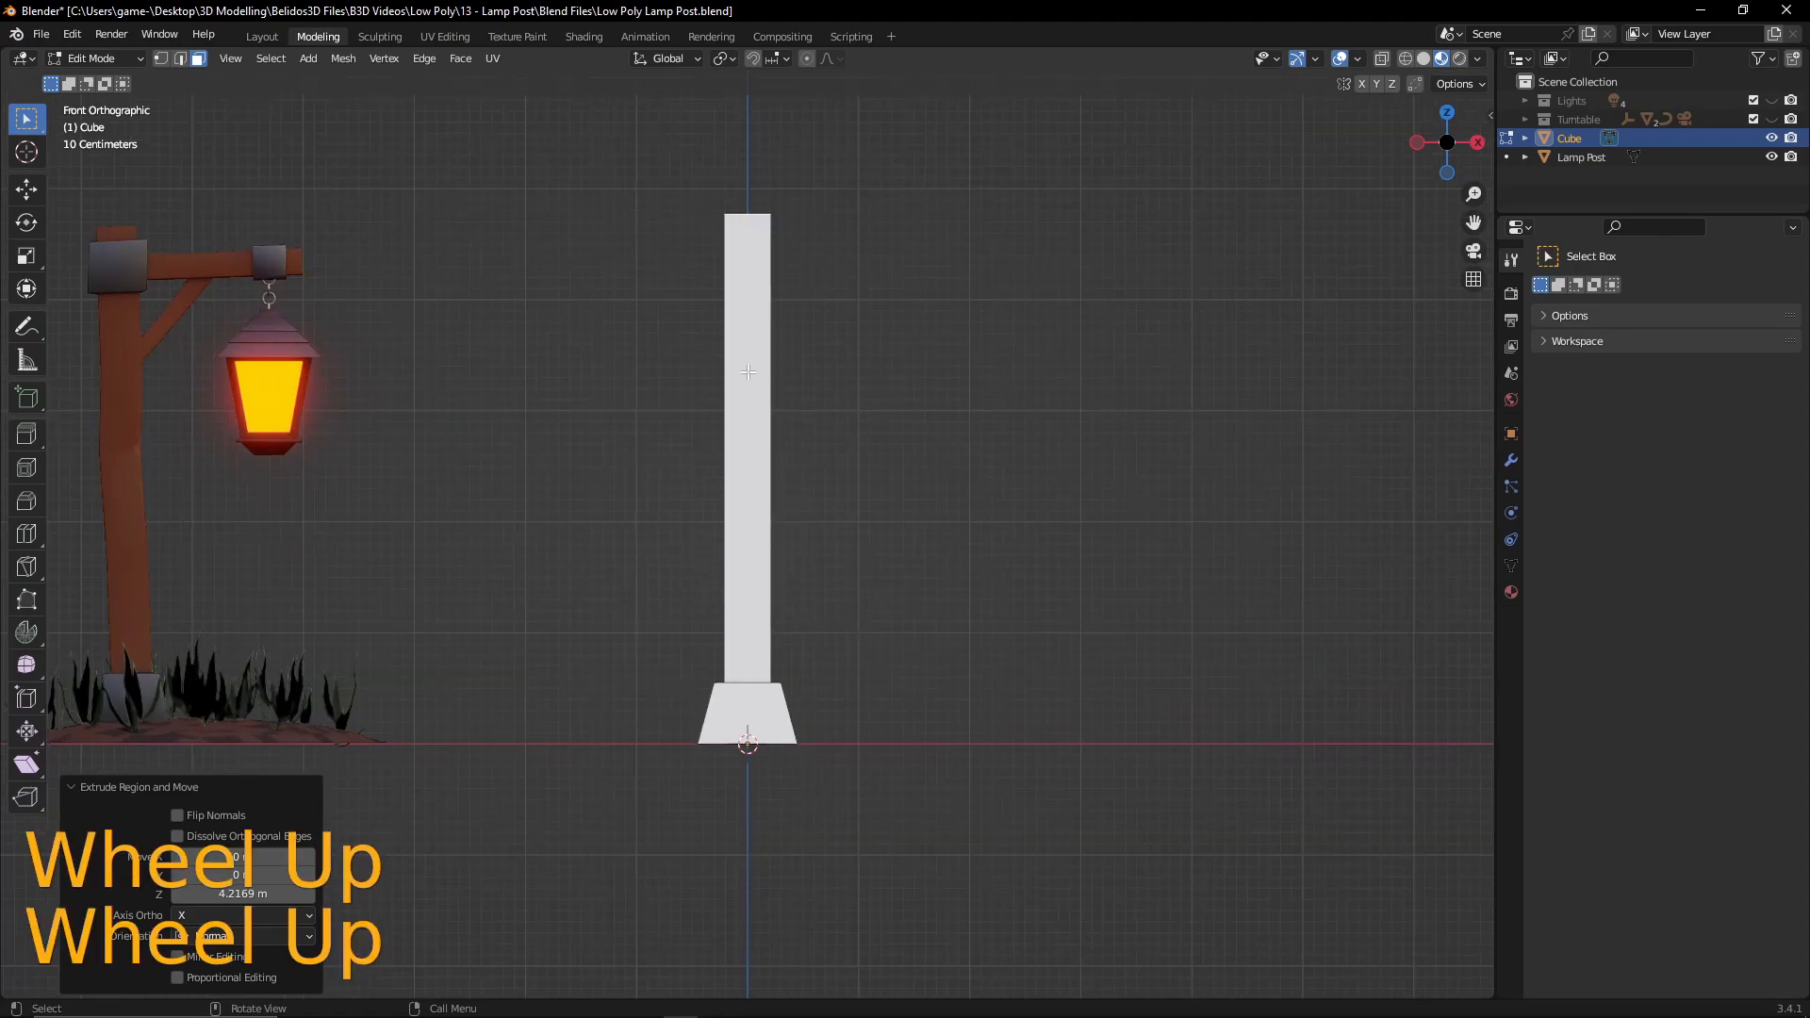
{"action": "key", "text": "ctrl+r"}
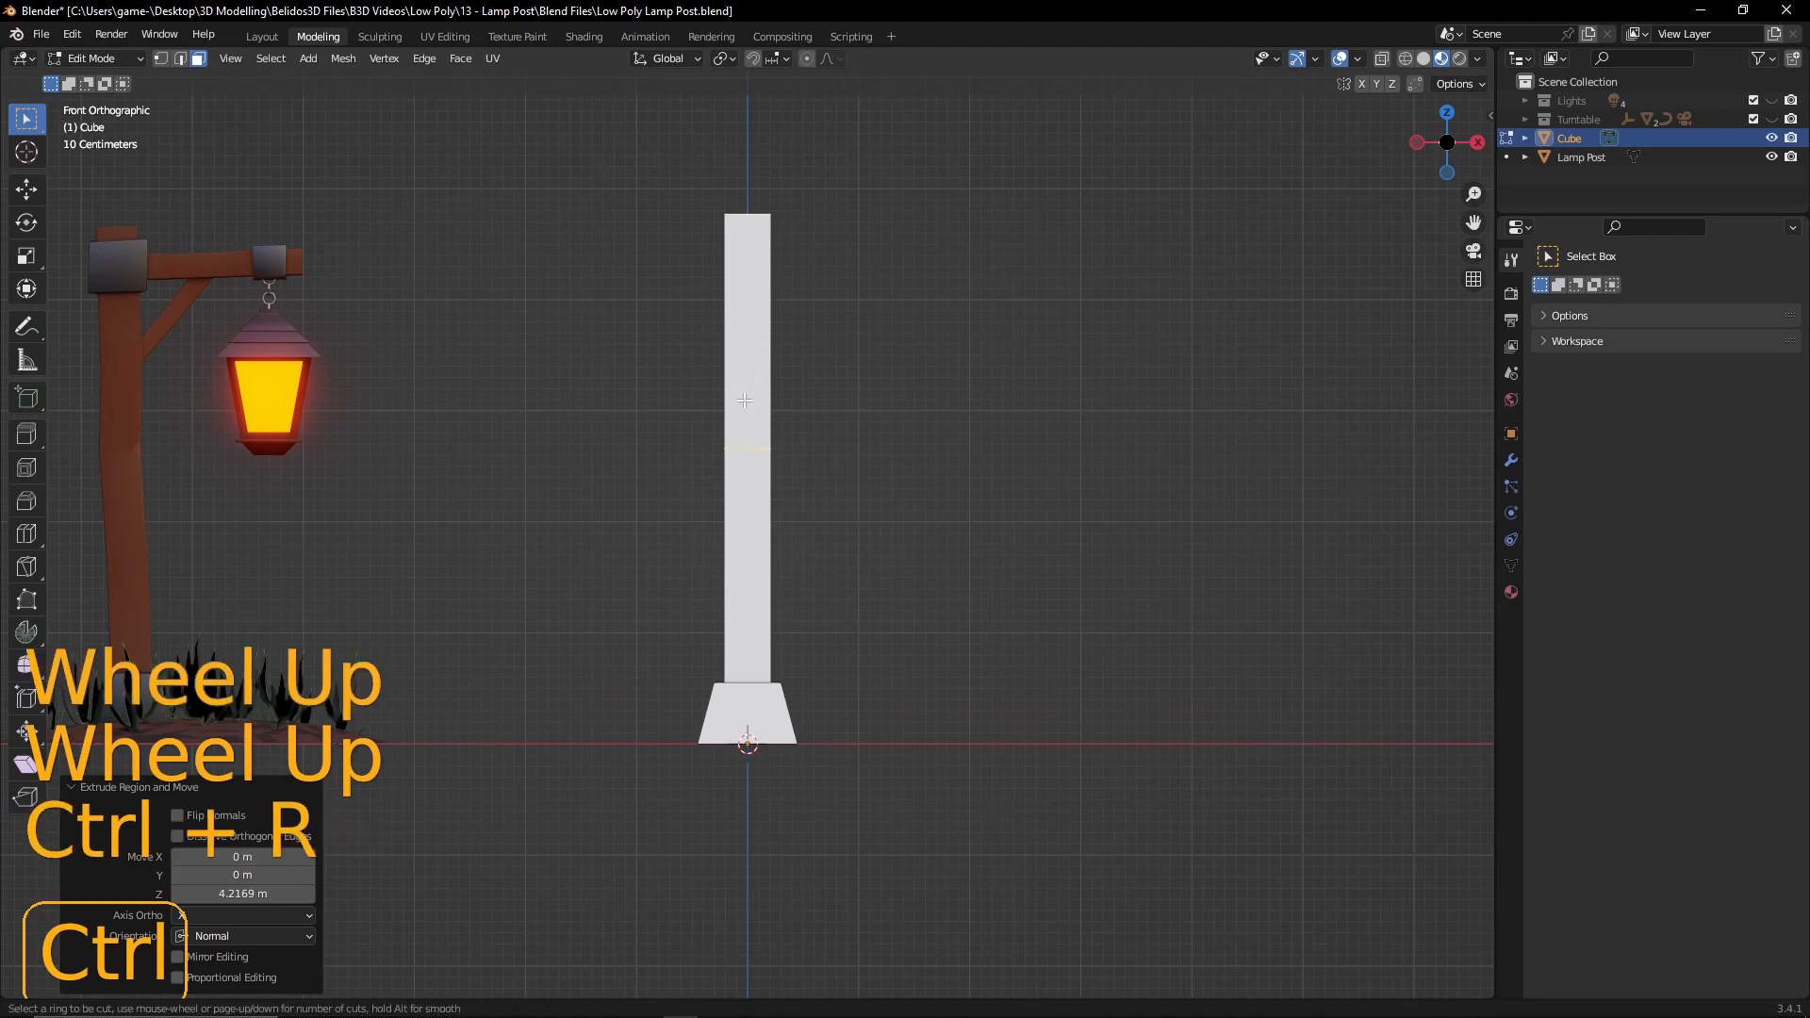
{"action": "left_click", "coordinate": [741, 394]}
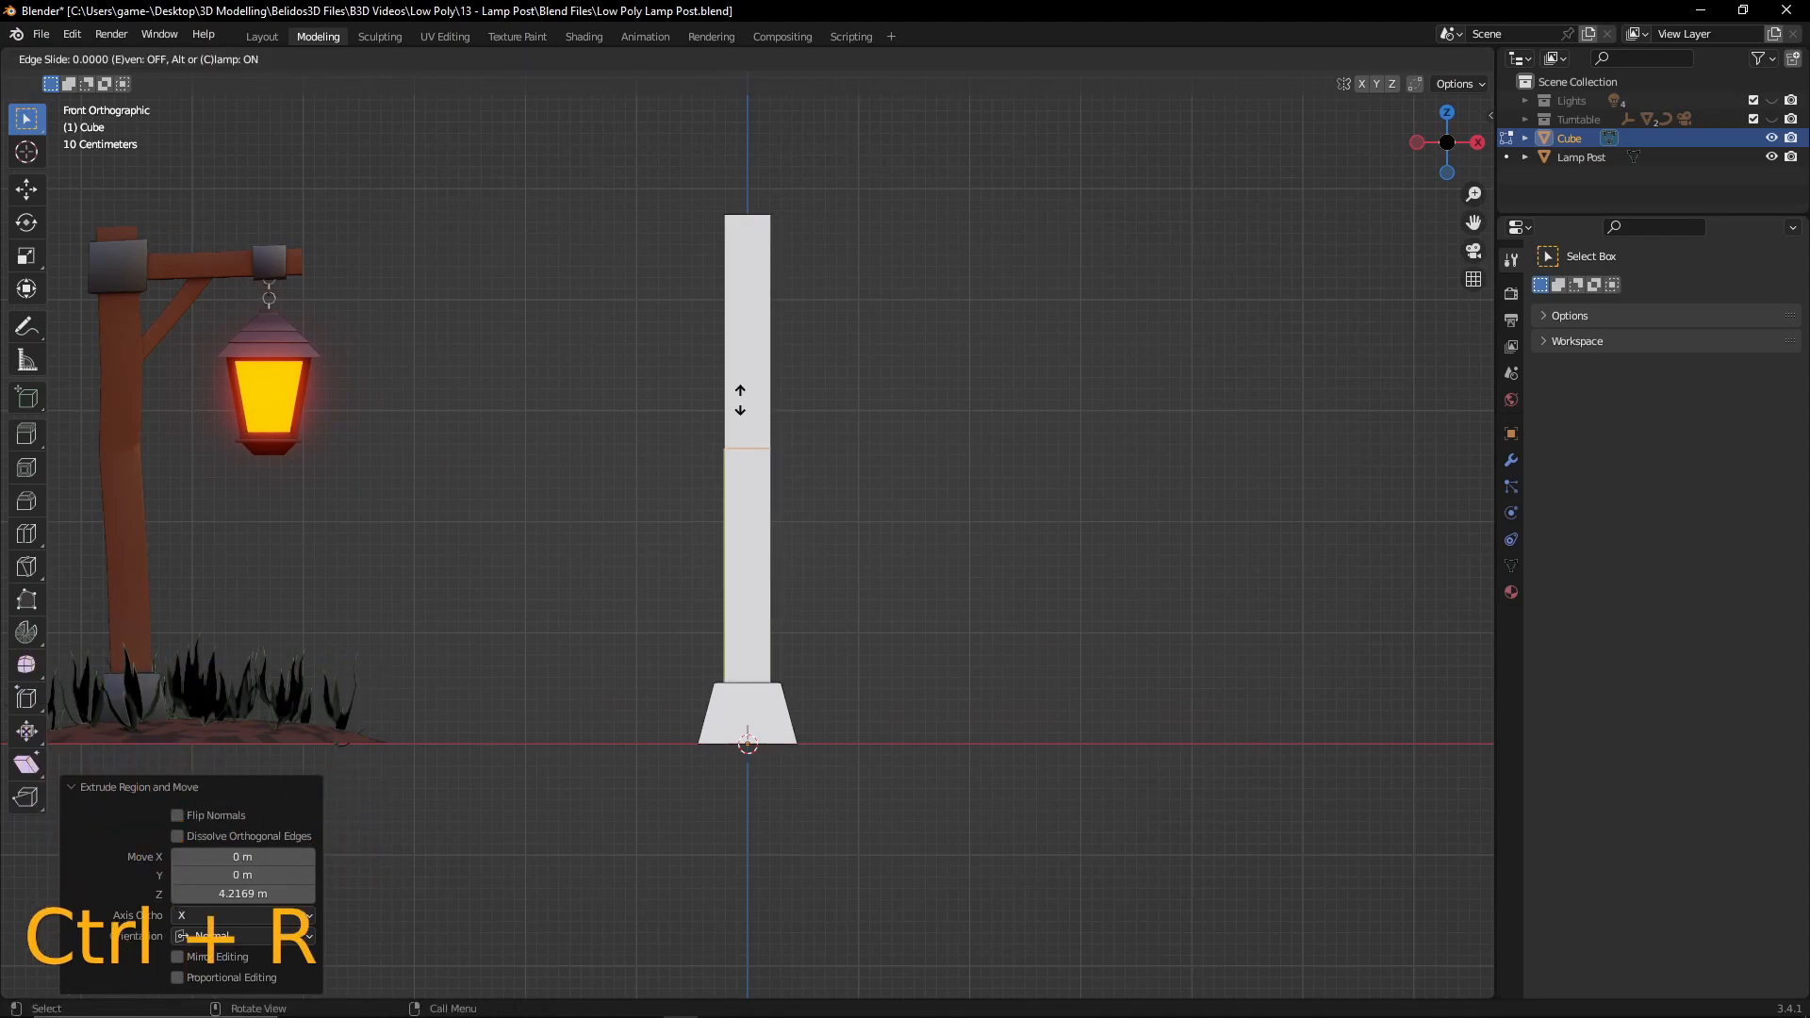
{"action": "left_click", "coordinate": [754, 196]}
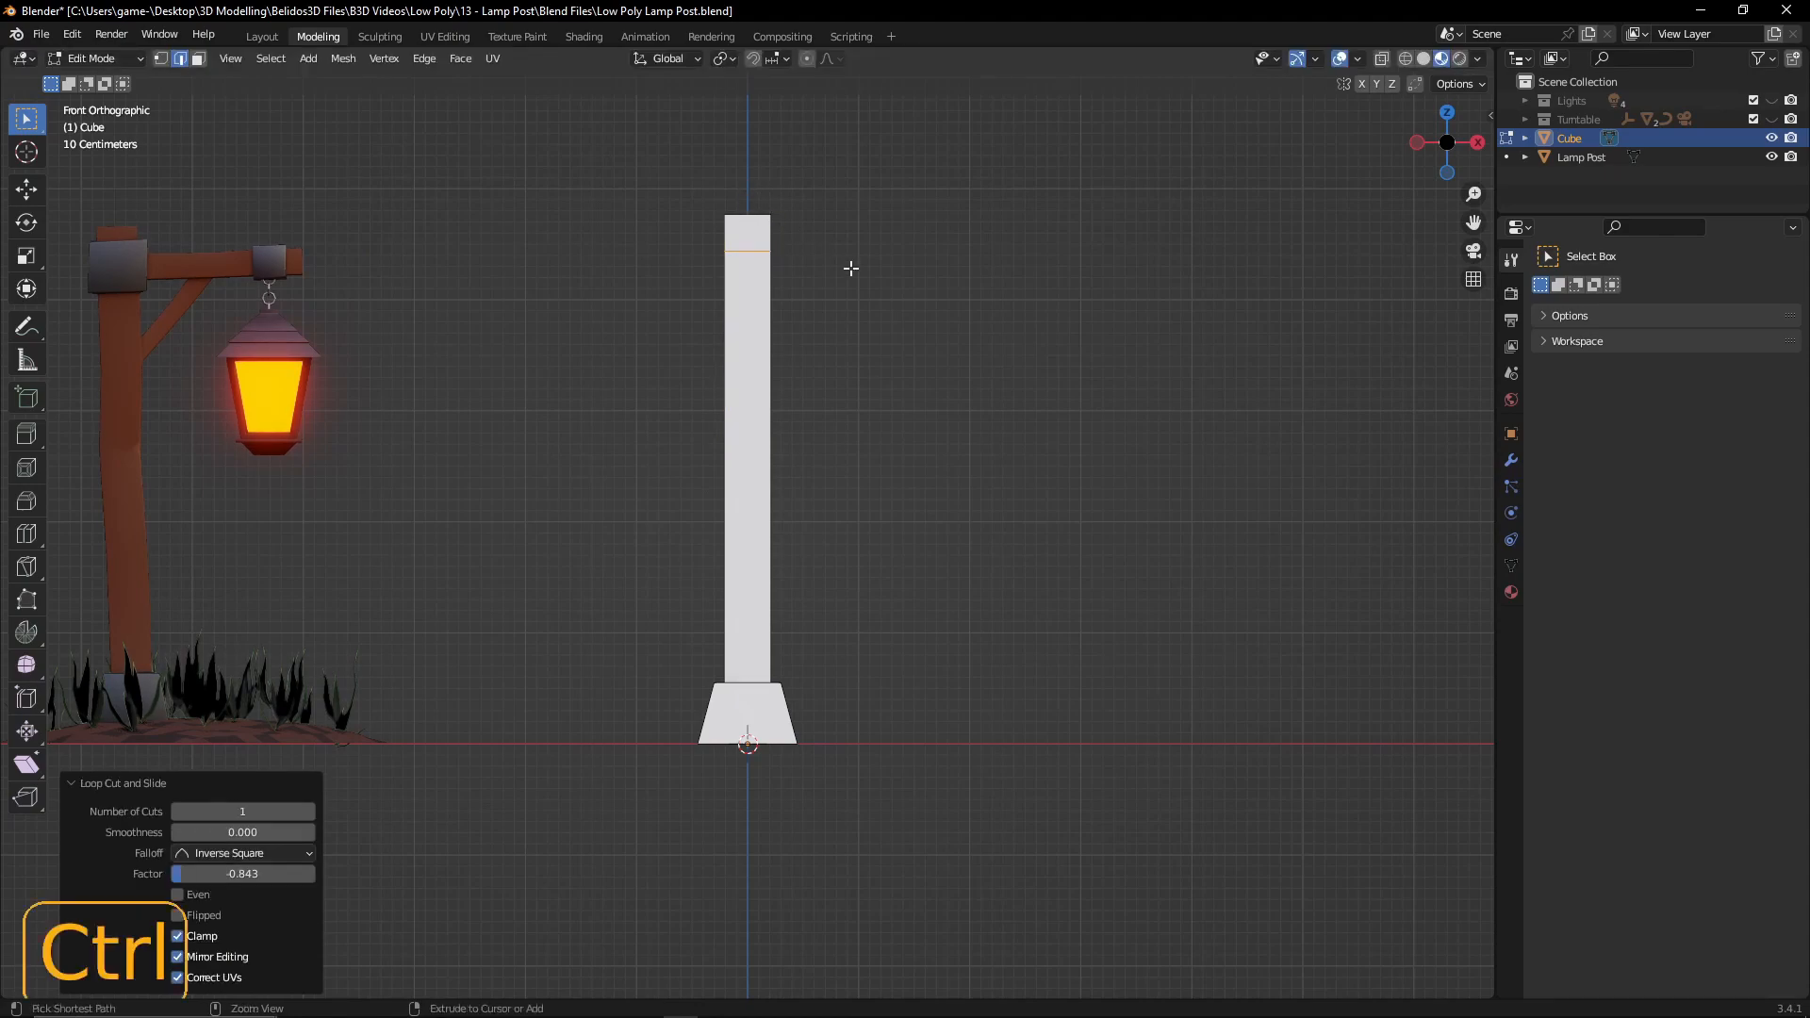
{"action": "key", "text": "ctrl+b"}
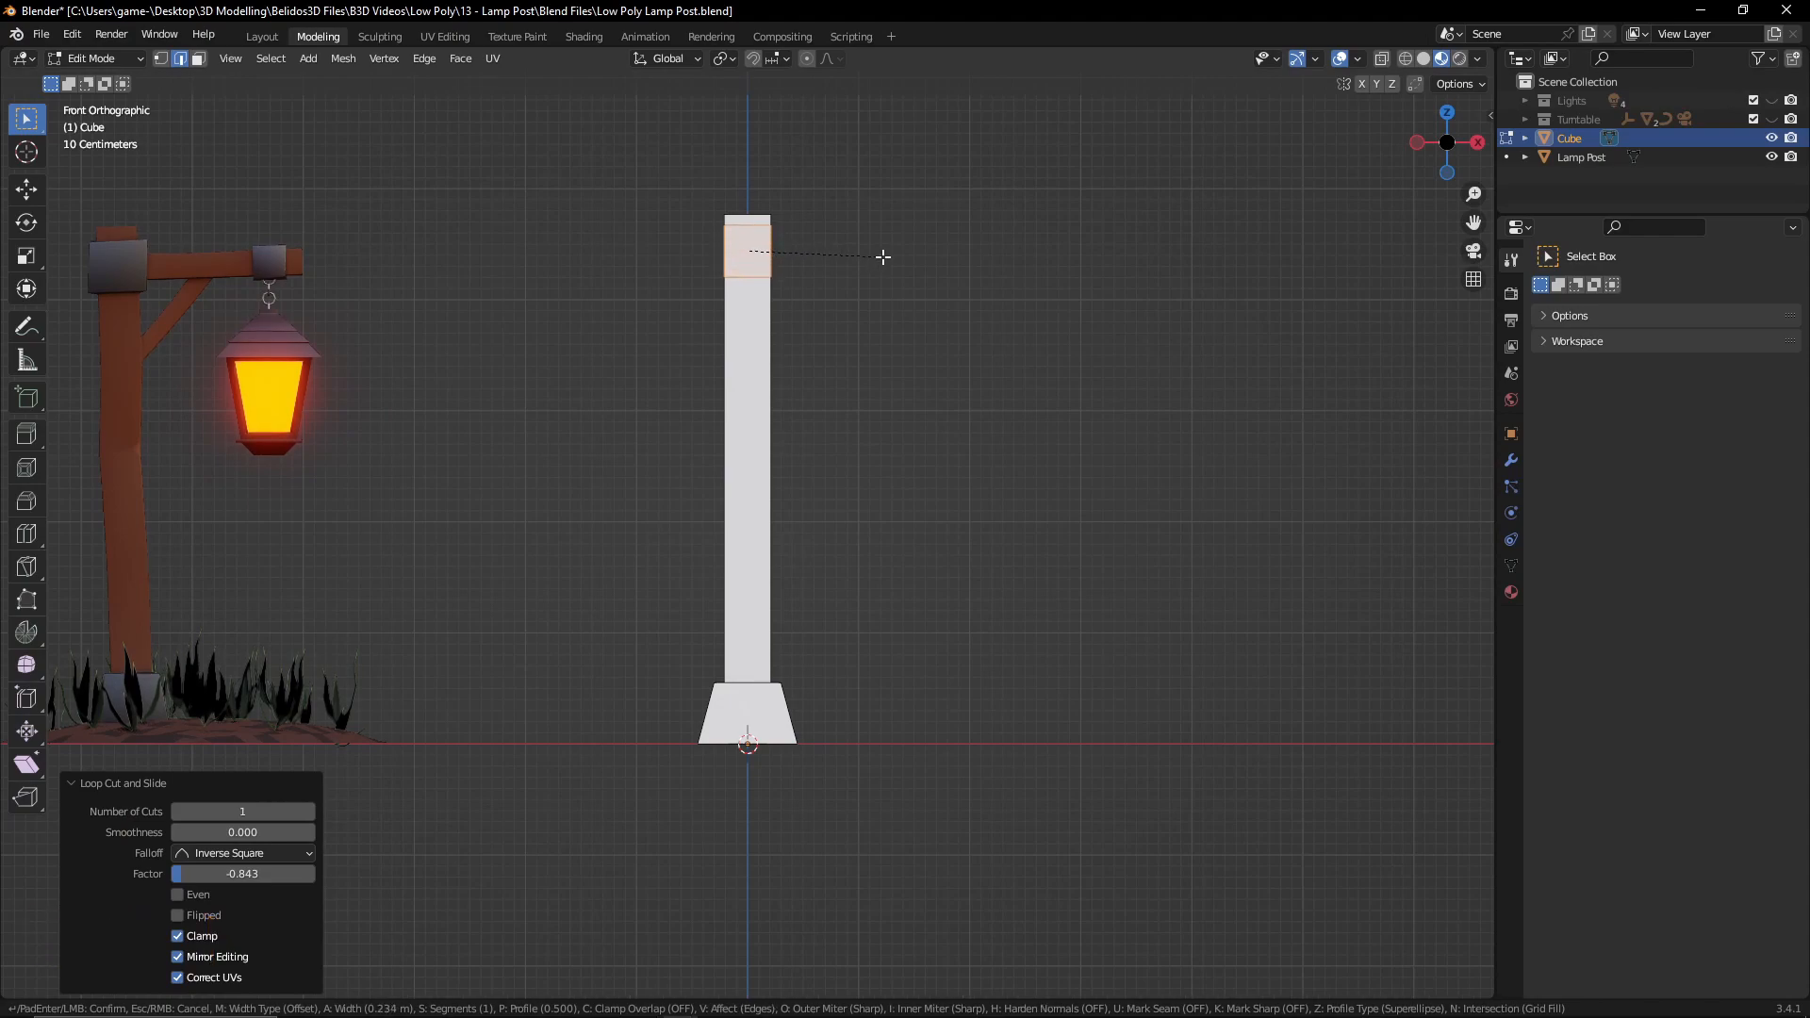
{"action": "left_click", "coordinate": [880, 256]}
- Lower the band near the post's top about 0.051 m along Z and extrude its faces outward along normals by about 0.107 m
{"action": "key", "text": "g"}
{"action": "key", "text": "z"}
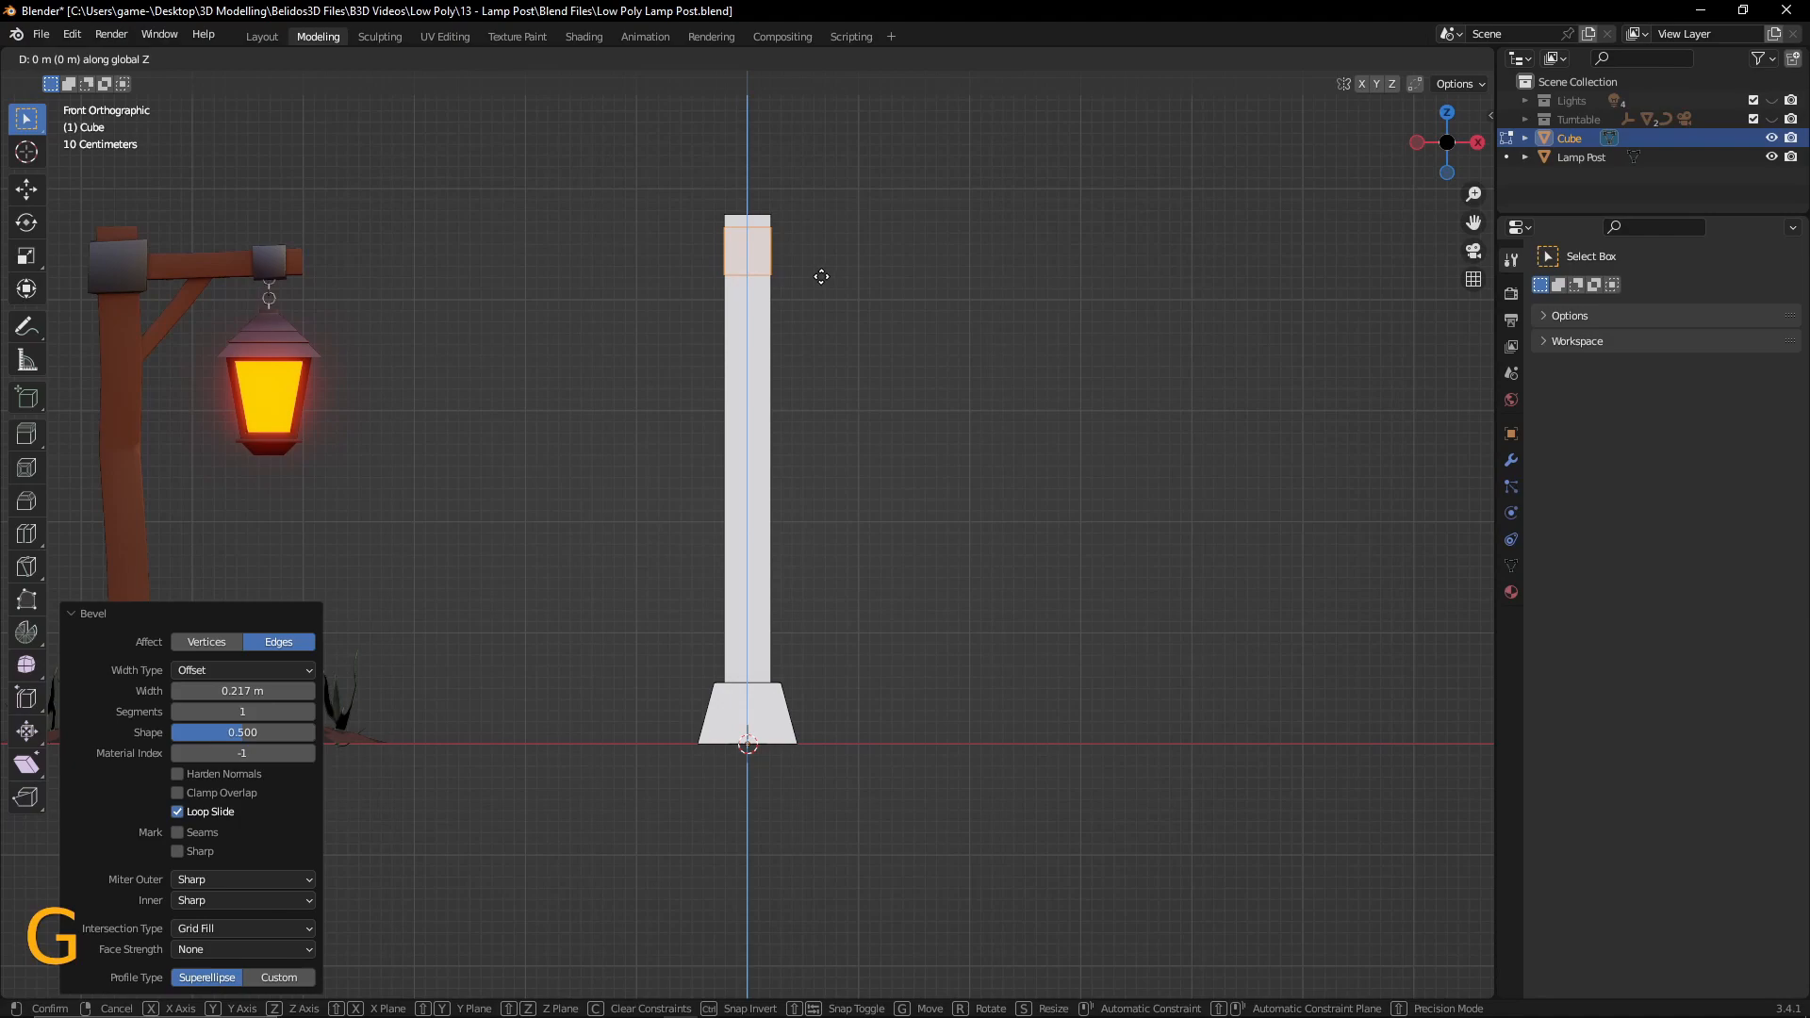
{"action": "left_click", "coordinate": [822, 282]}
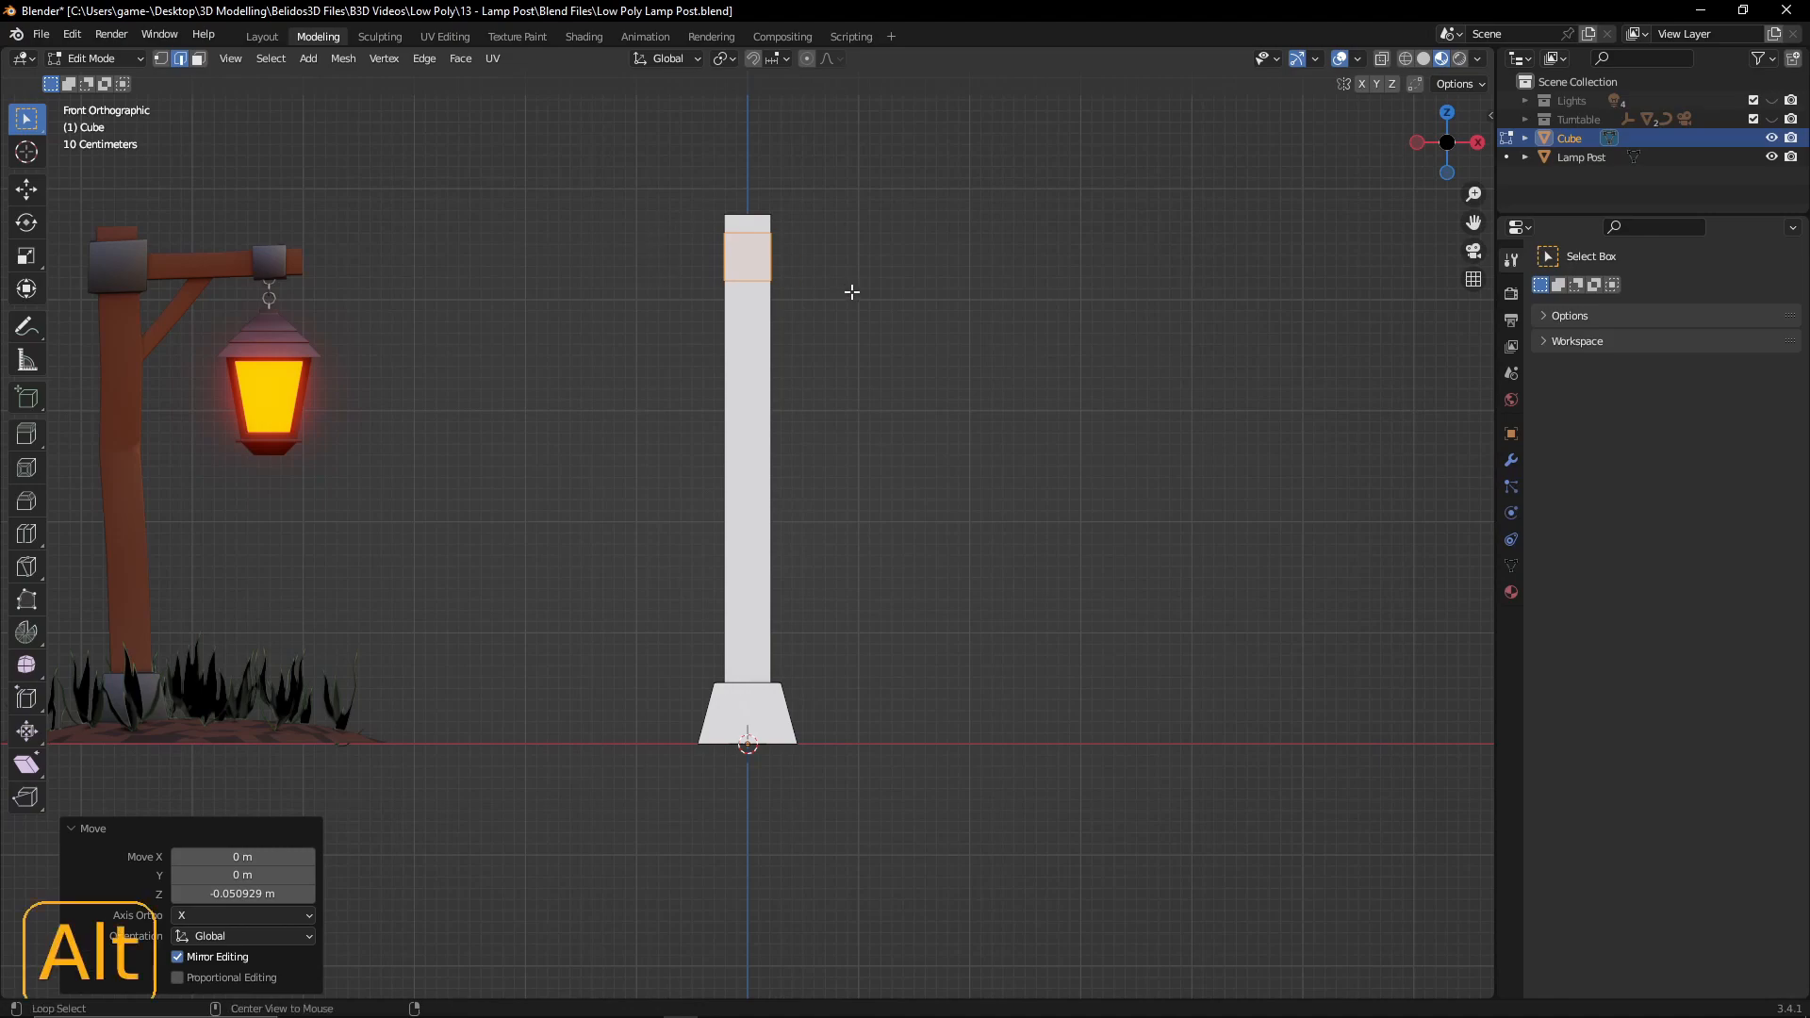
{"action": "key", "text": "alt+e"}
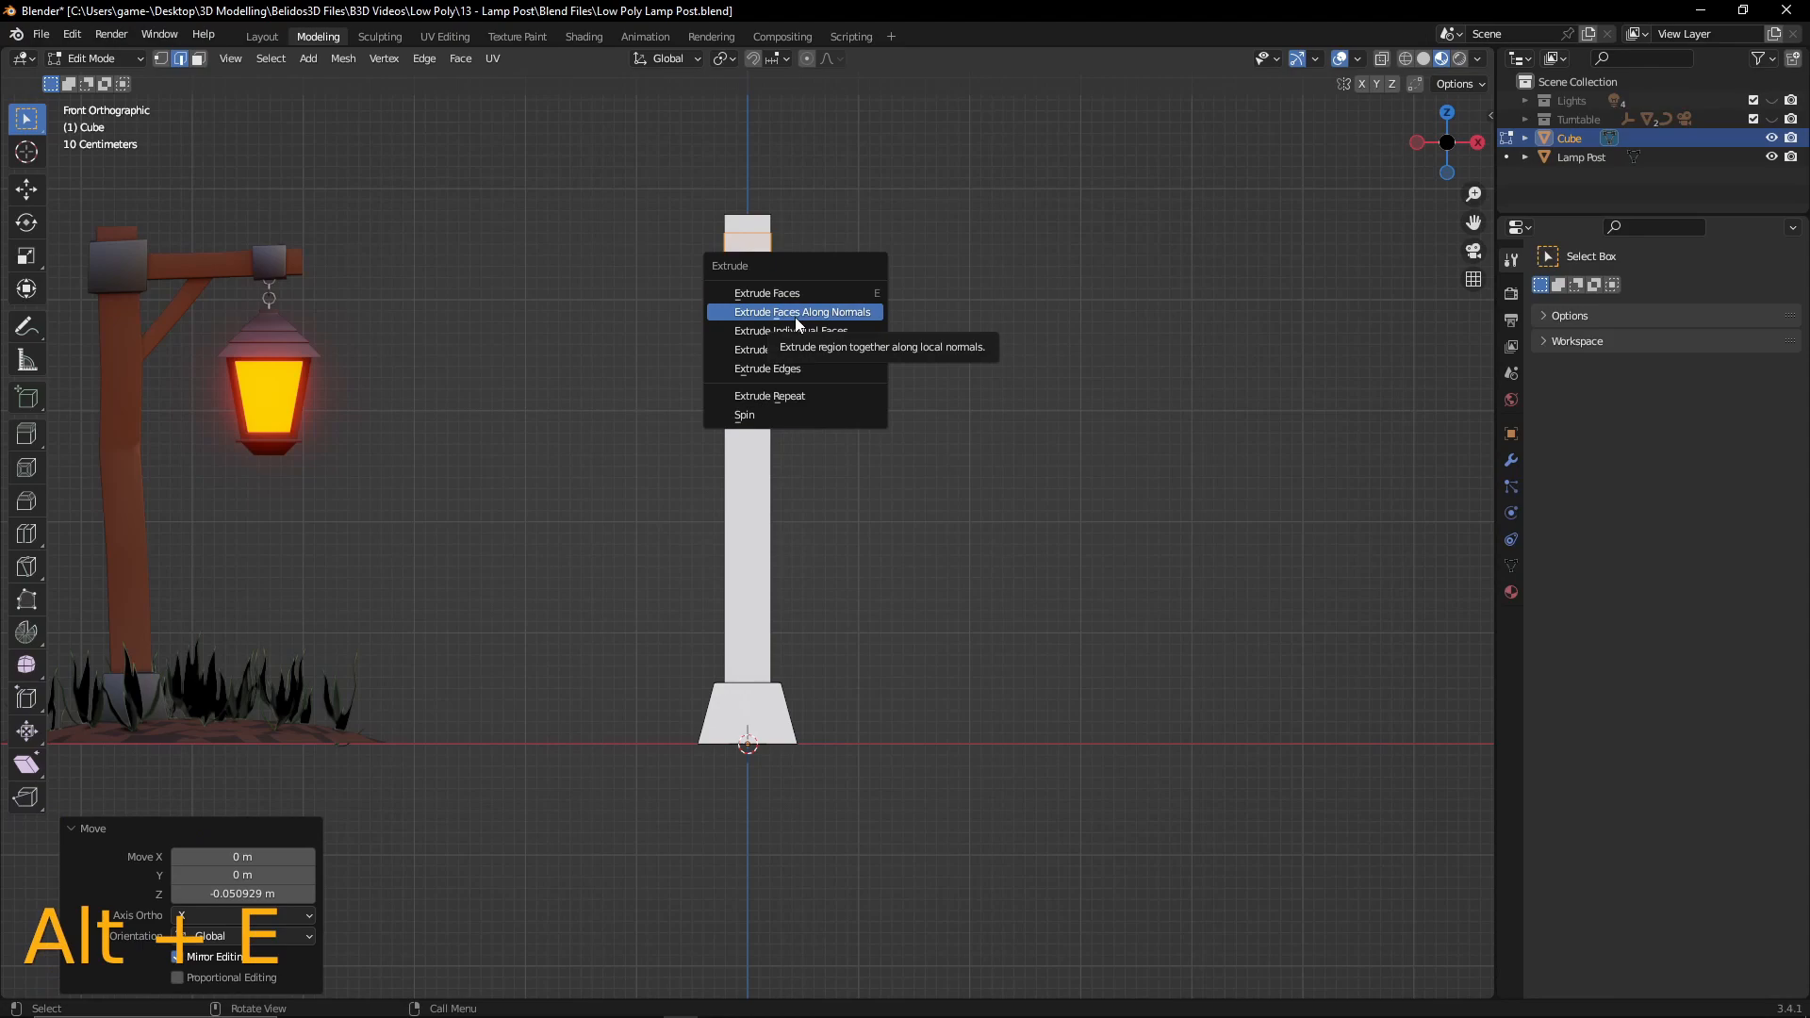
{"action": "left_click", "coordinate": [865, 315]}
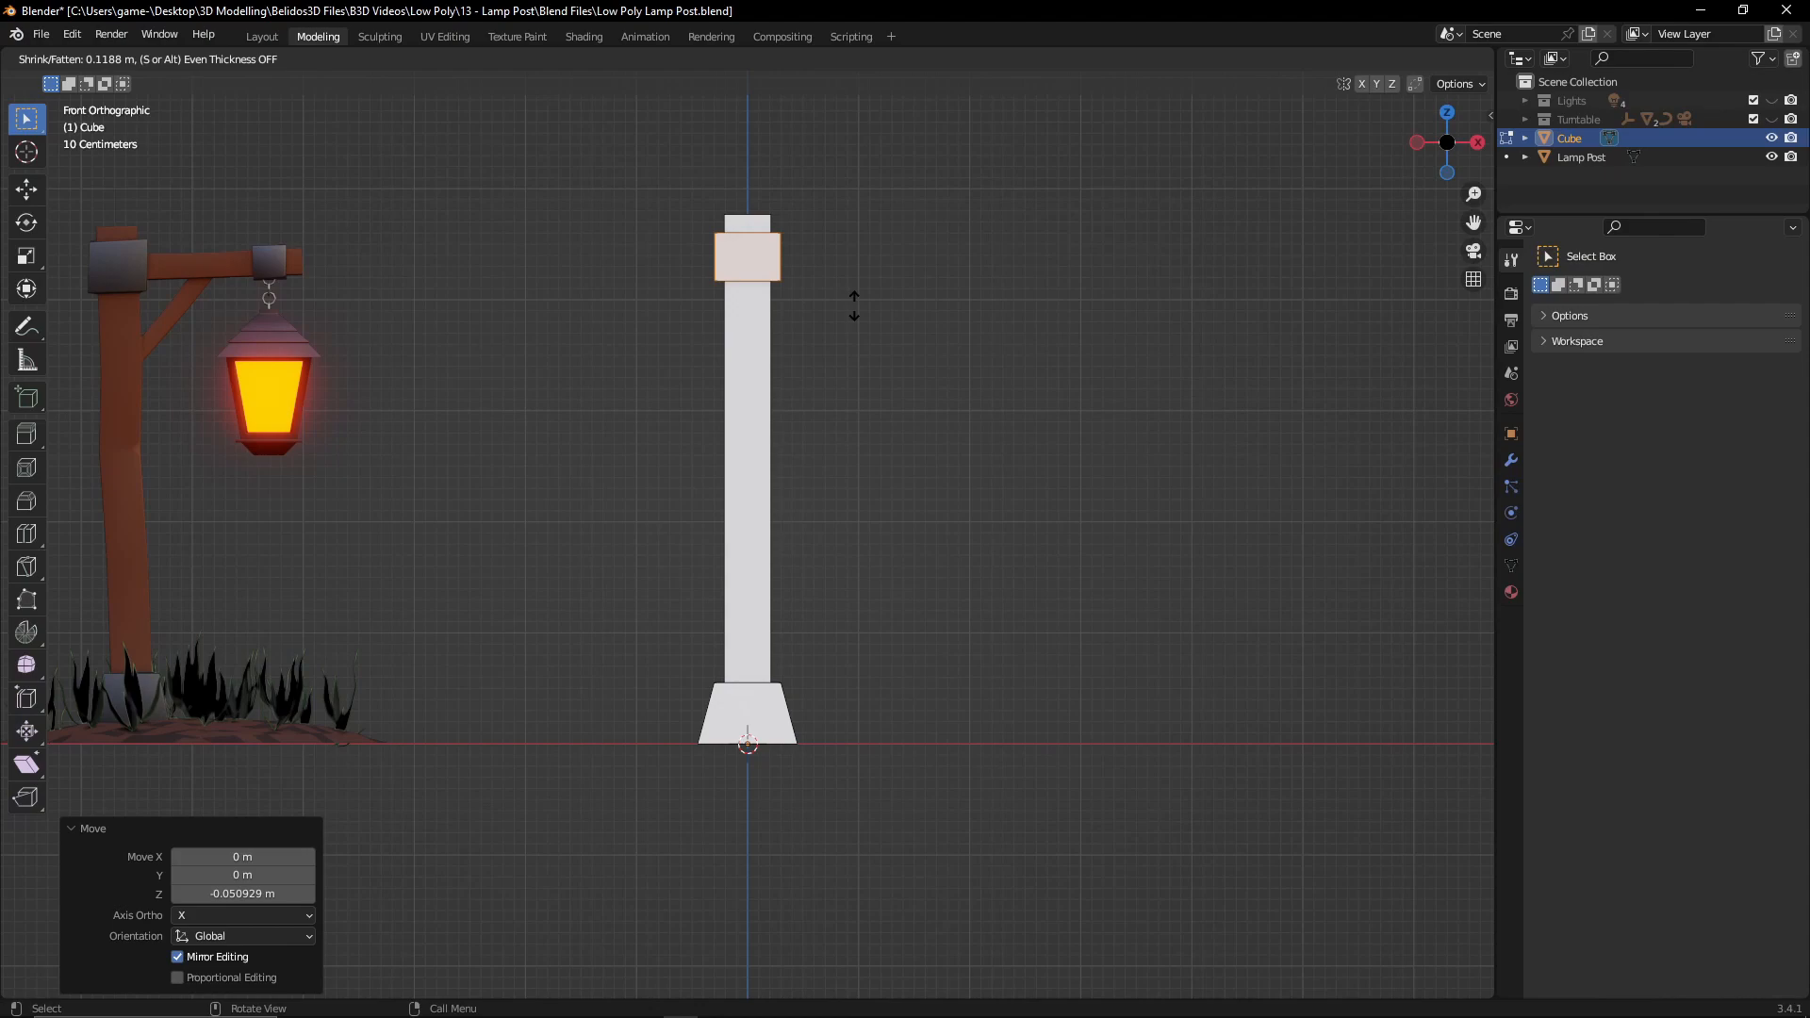
{"action": "left_click", "coordinate": [856, 305]}
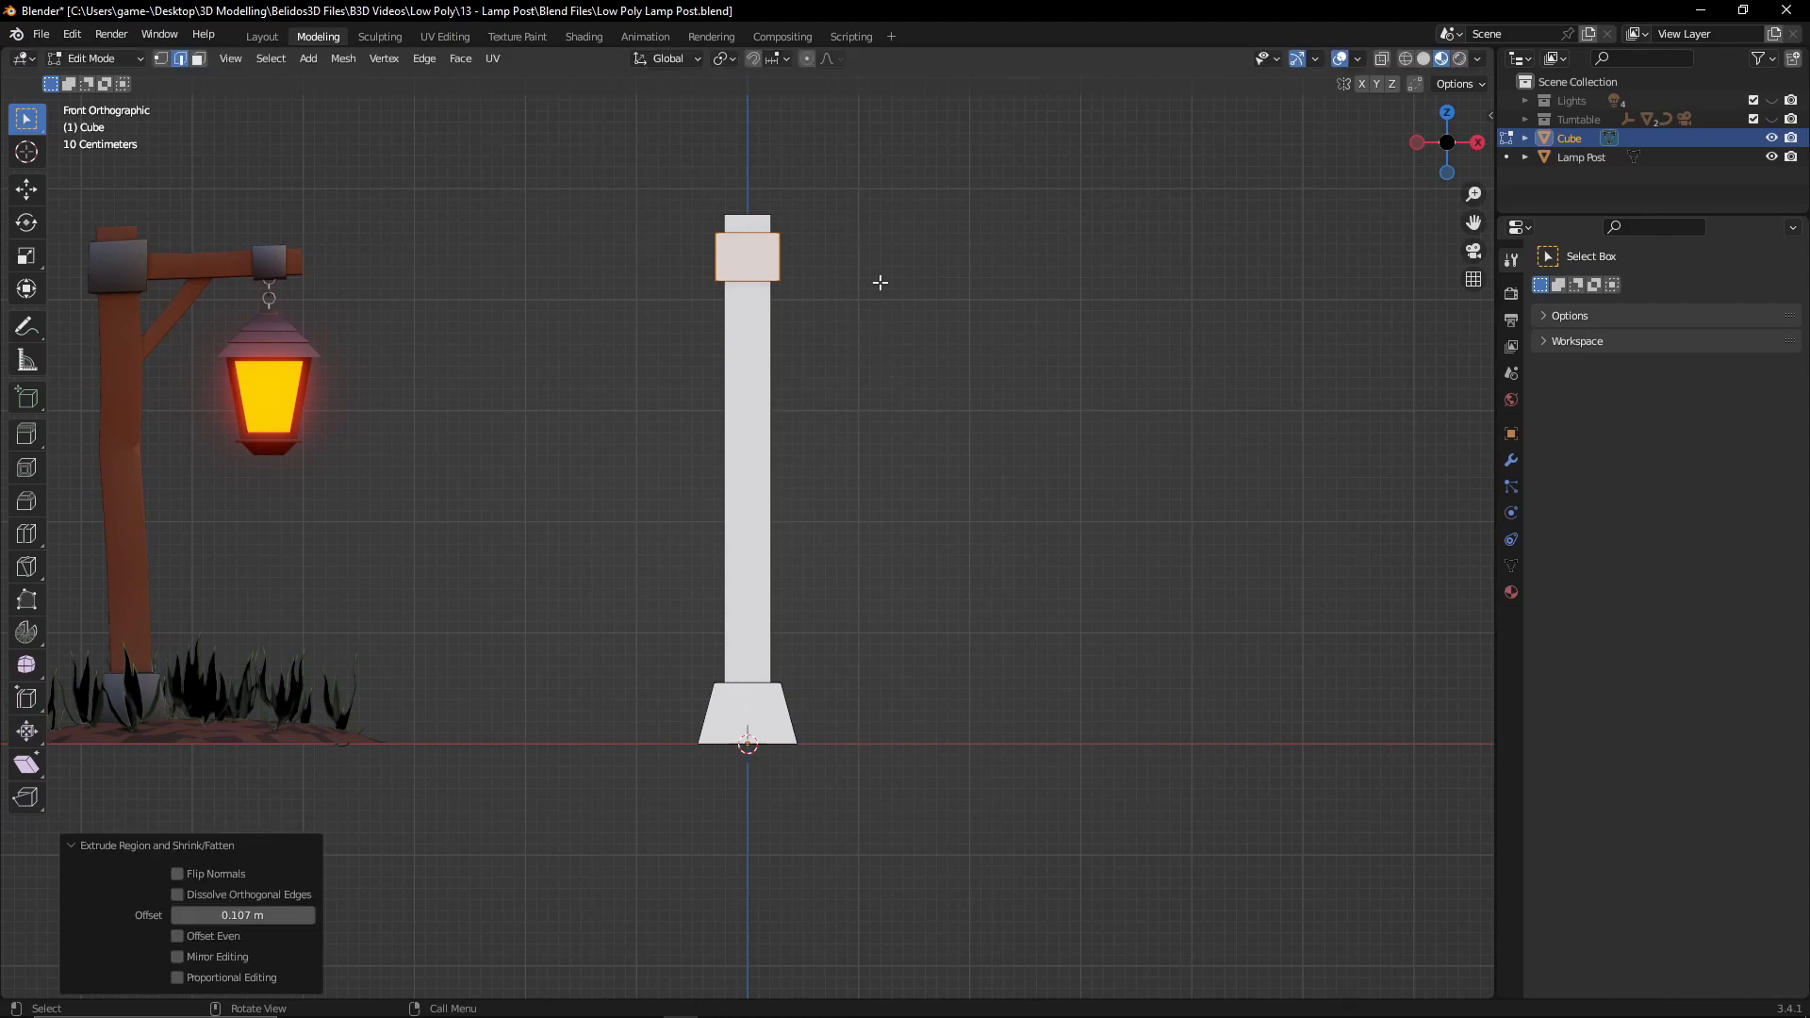
{"action": "key", "text": "s"}
{"action": "key", "text": "z"}
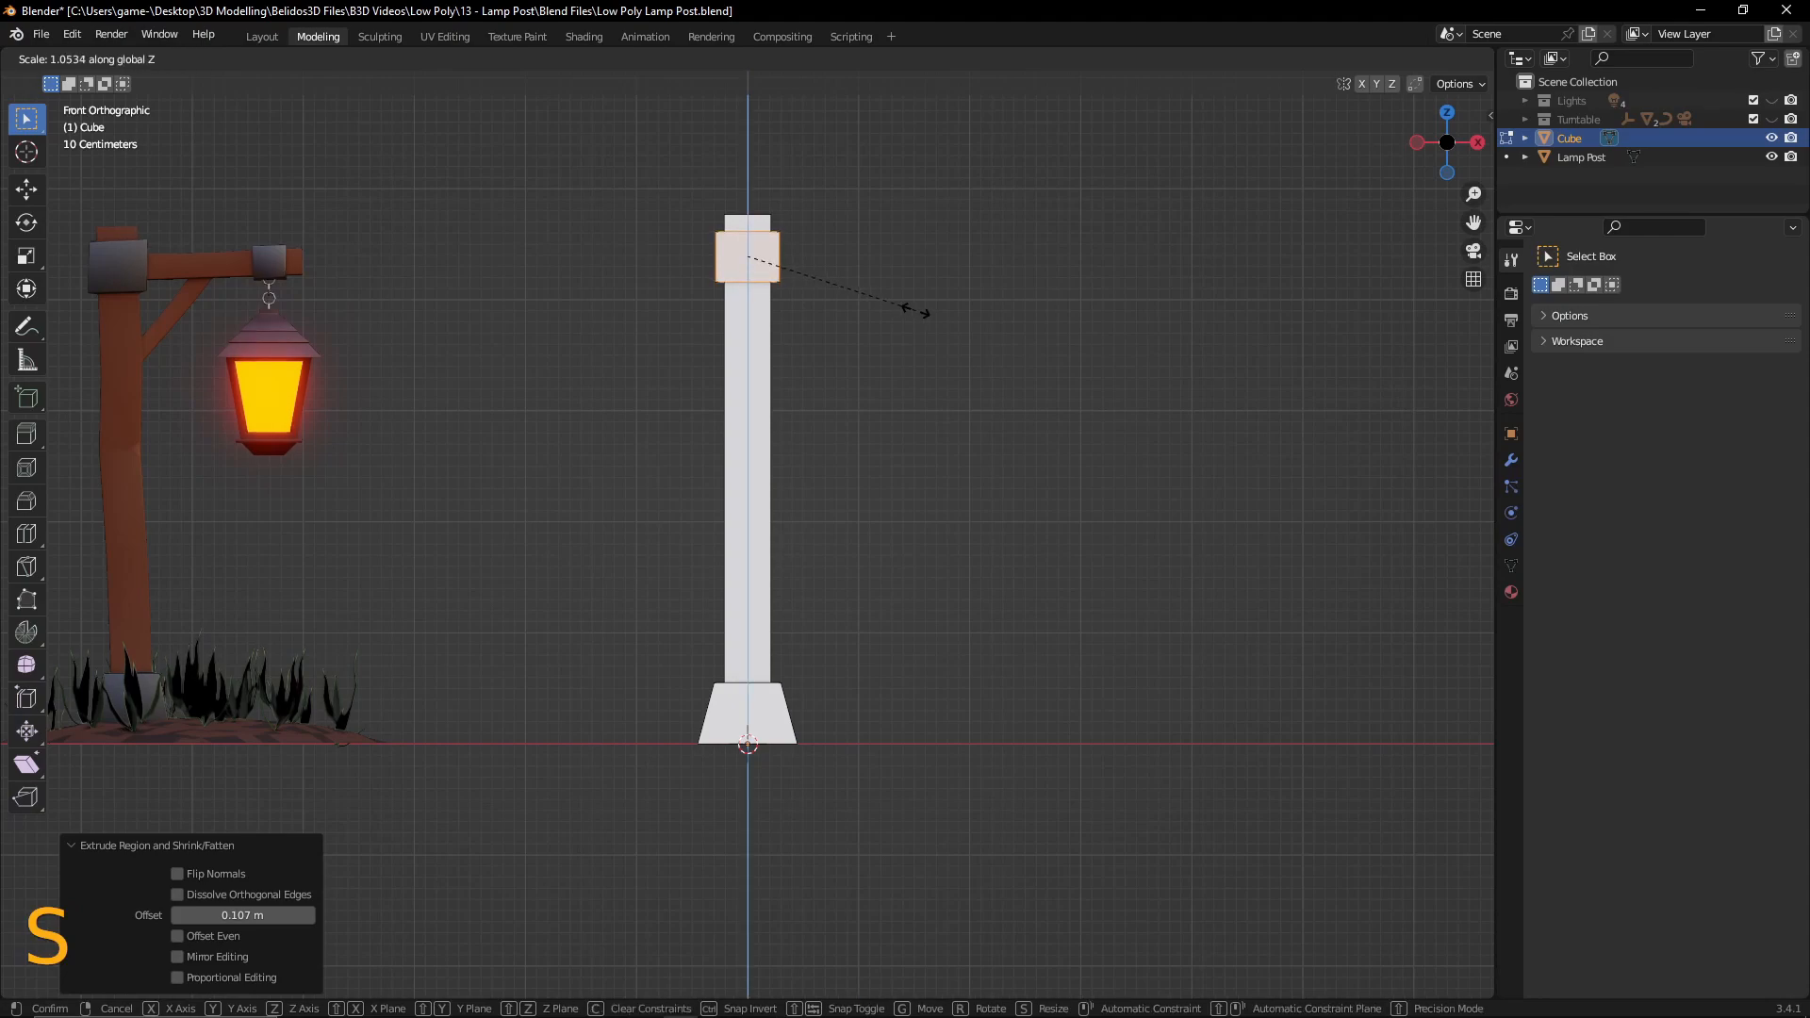
{"action": "left_click", "coordinate": [933, 306]}
{"action": "middle_click_drag", "start_coordinate": [897, 340], "coordinate": [559, 200]}
{"action": "scroll", "coordinate": [896, 349], "scroll_direction": "up", "scroll_amount": 2}
{"action": "key", "text": "ctrl+z"}
- Expand the selection to the whole protruding collar, including its upper and lower rims, and scale it by about 1.173 along Z
{"action": "middle_click_drag", "start_coordinate": [793, 199], "coordinate": [881, 387]}
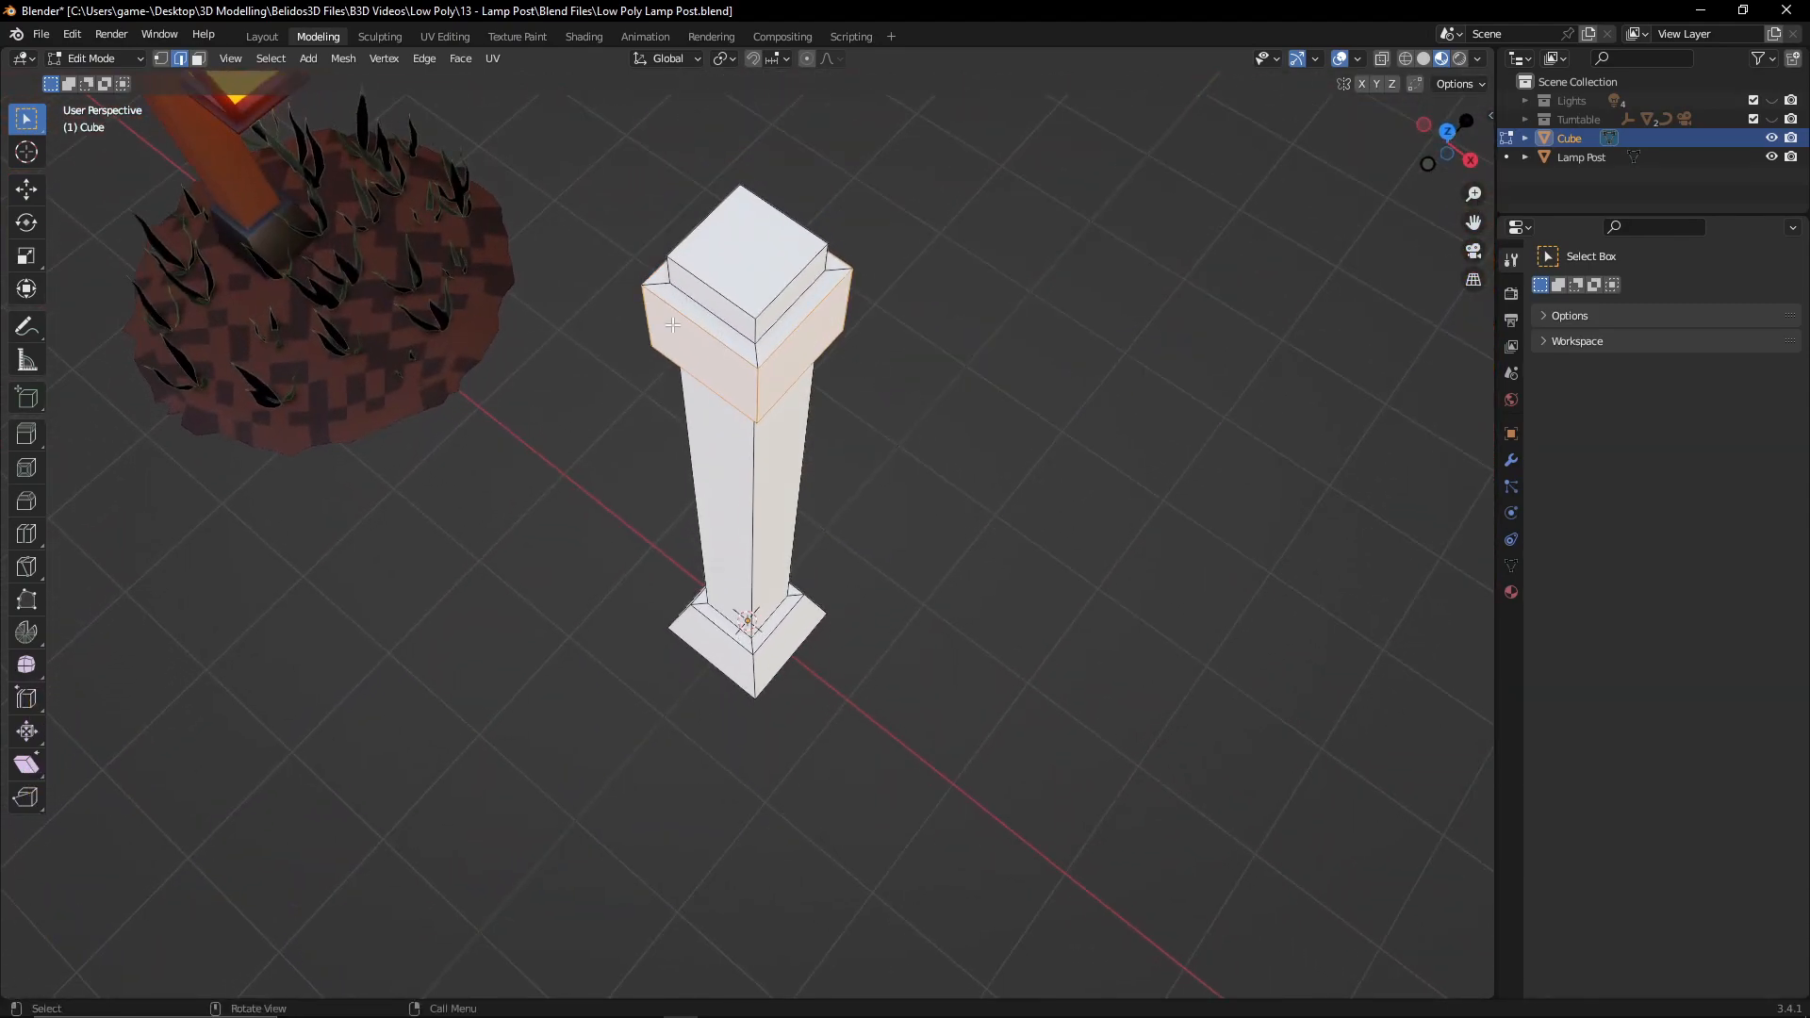
{"action": "middle_click_drag", "start_coordinate": [848, 430], "coordinate": [786, 323]}
{"action": "middle_click_drag", "start_coordinate": [856, 232], "coordinate": [915, 412]}
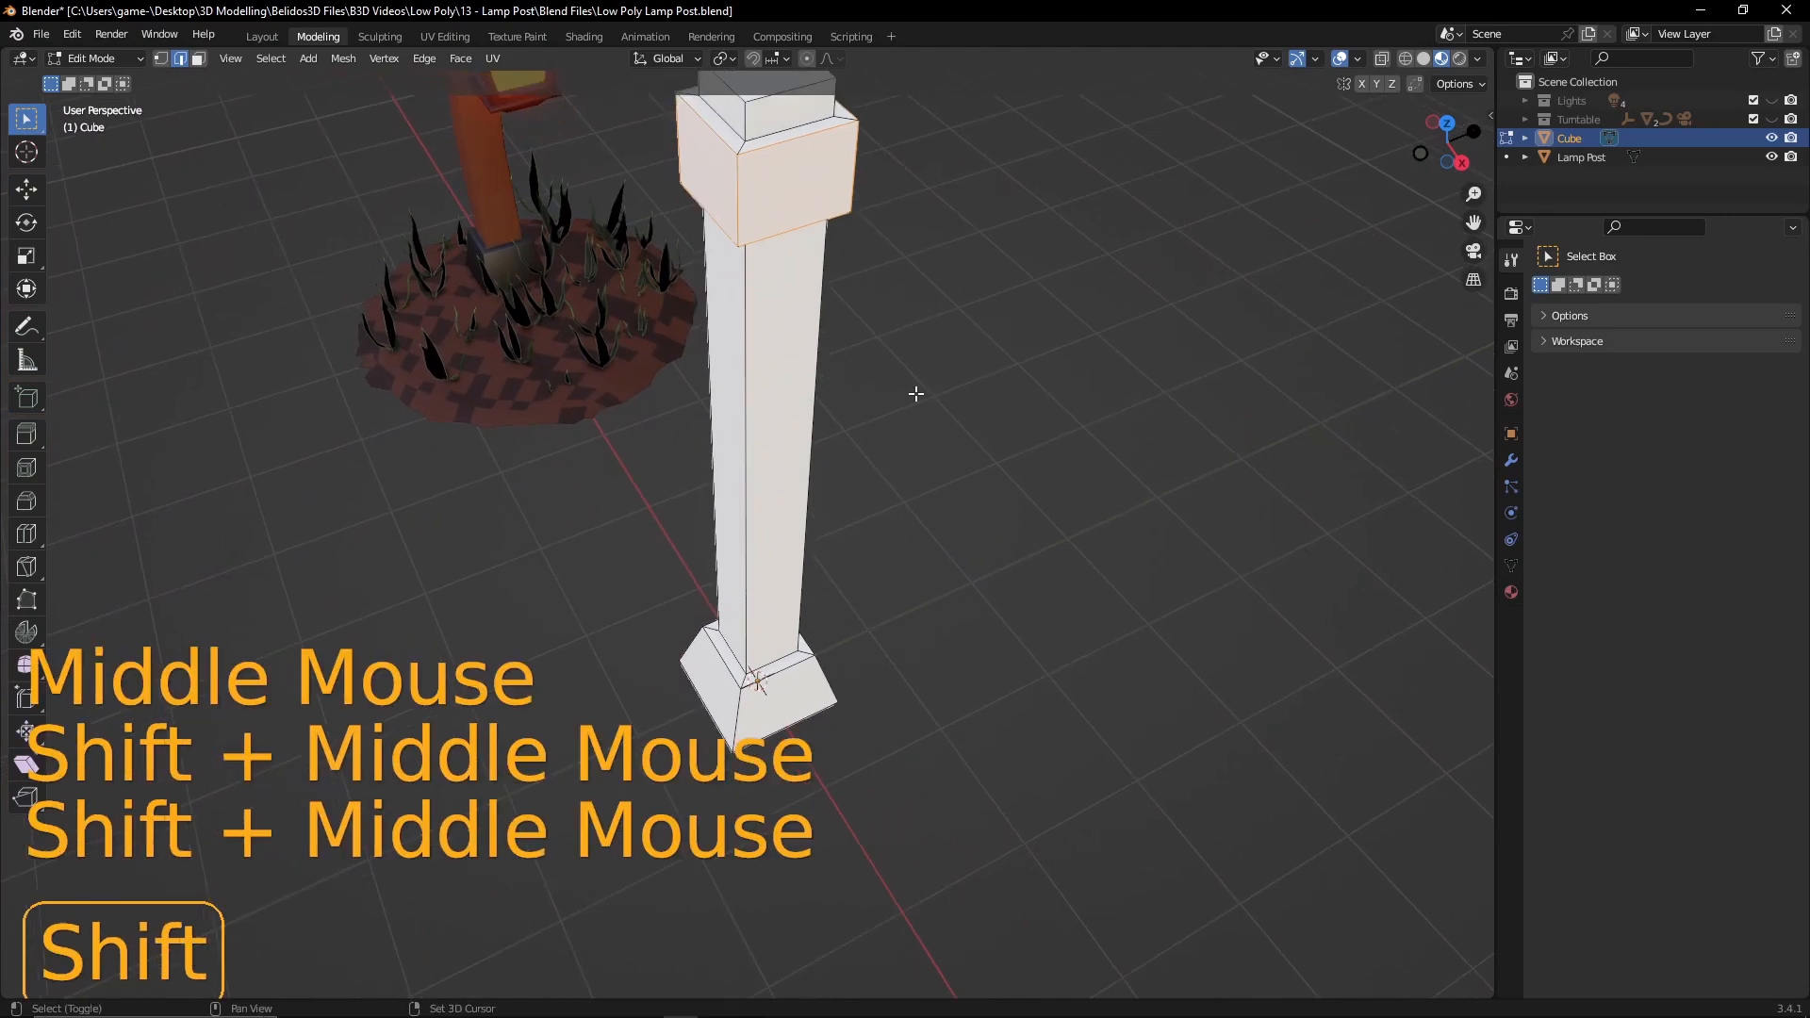
{"action": "middle_click_drag", "start_coordinate": [937, 242], "coordinate": [961, 437], "text": "shift"}
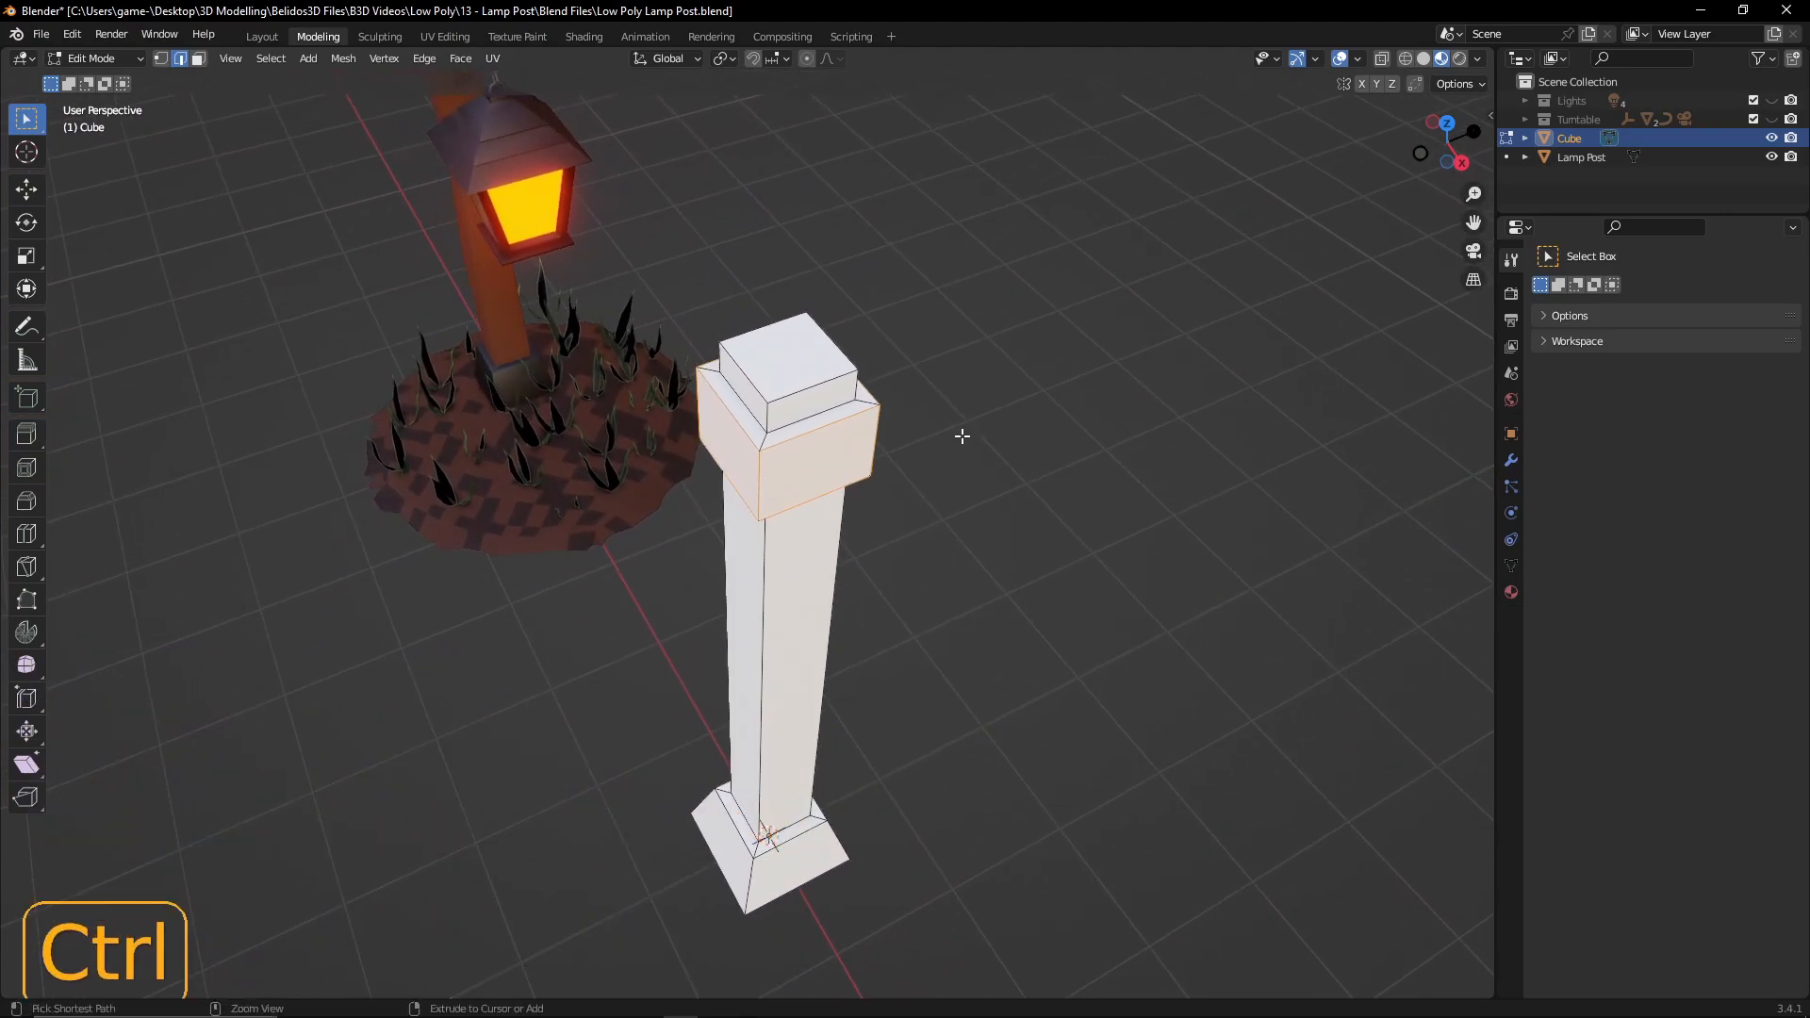
{"action": "key", "text": "ctrl+KP_Add"}
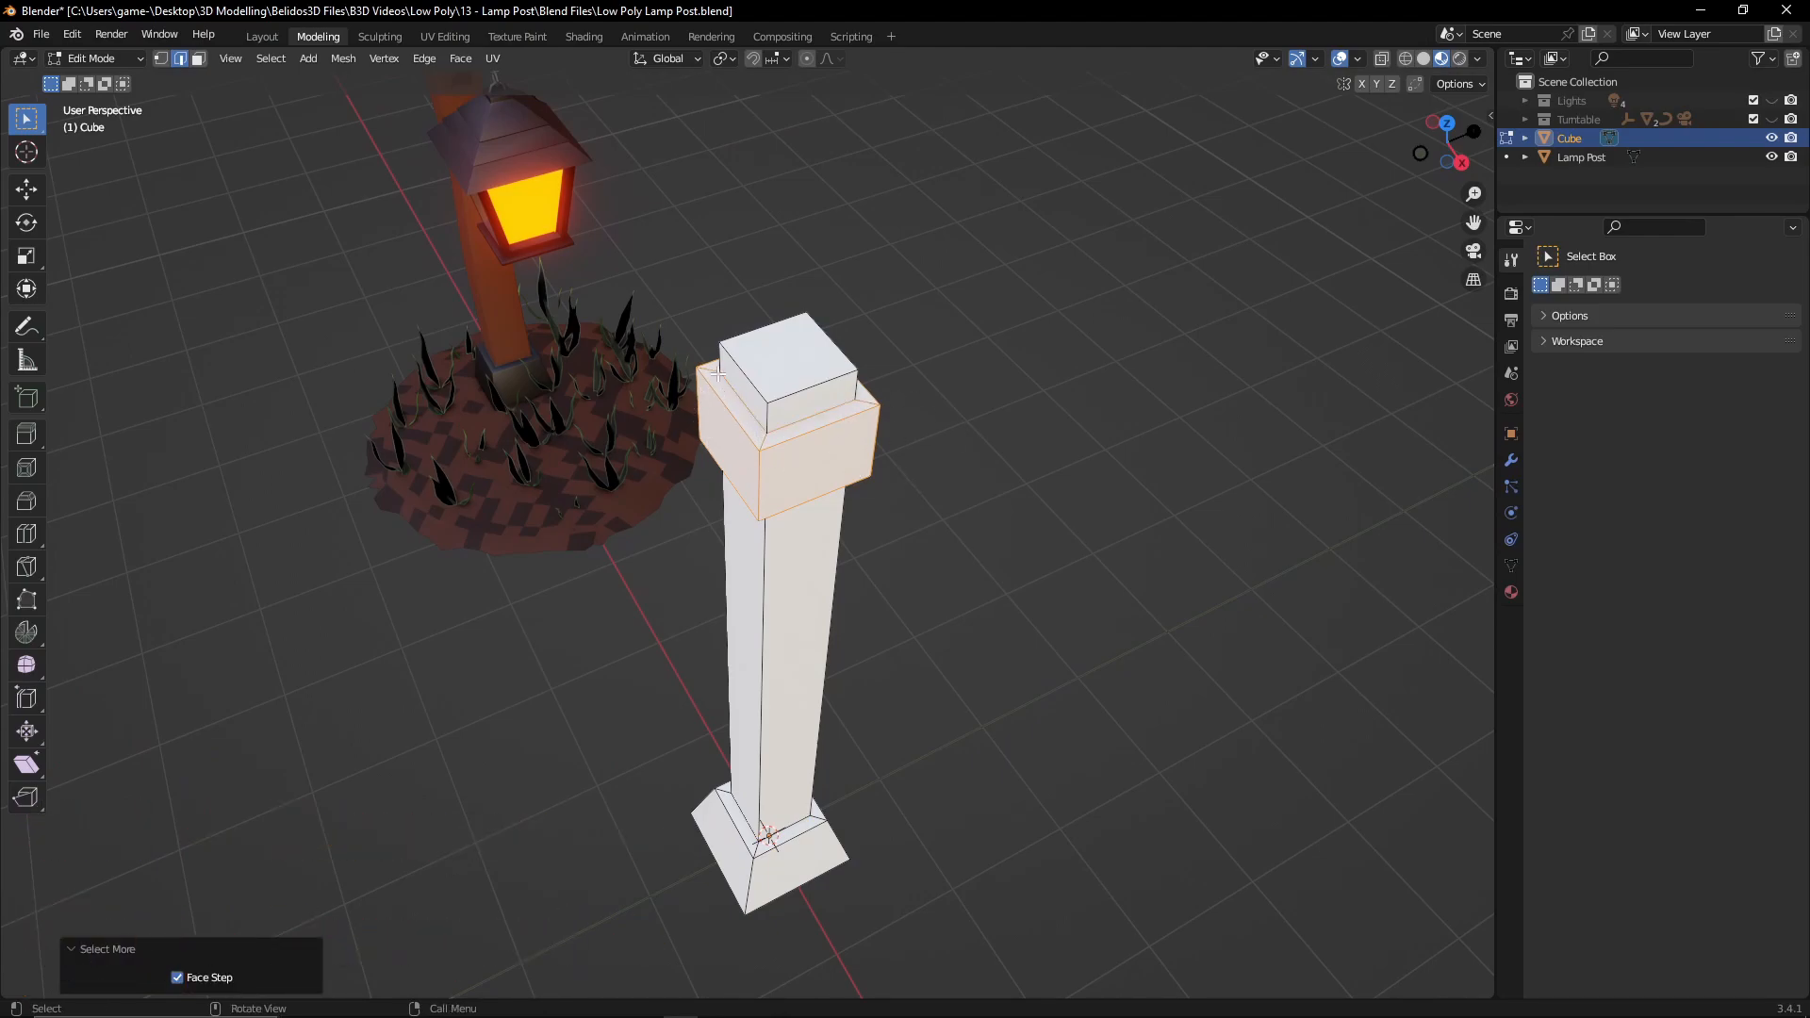
{"action": "middle_click_drag", "start_coordinate": [810, 434], "coordinate": [908, 406]}
{"action": "key", "text": "KP_1"}
{"action": "key", "text": "s"}
{"action": "key", "text": "z"}
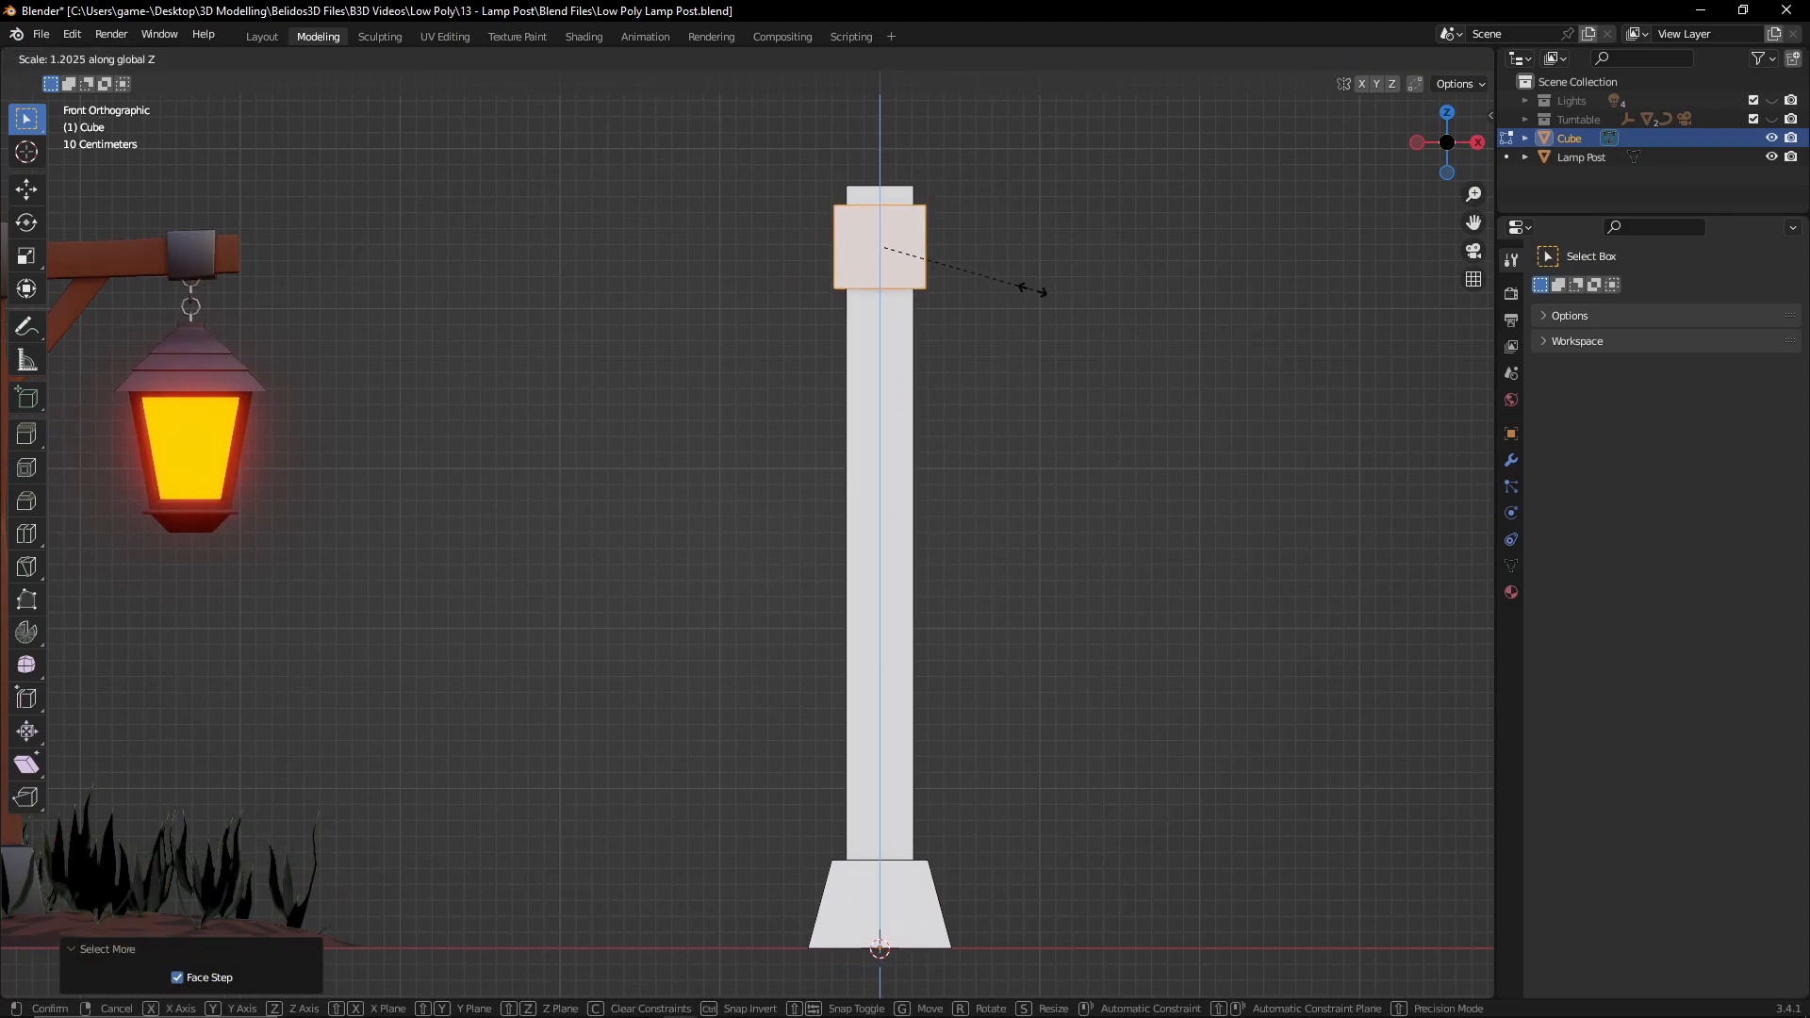
{"action": "left_click", "coordinate": [1029, 289]}
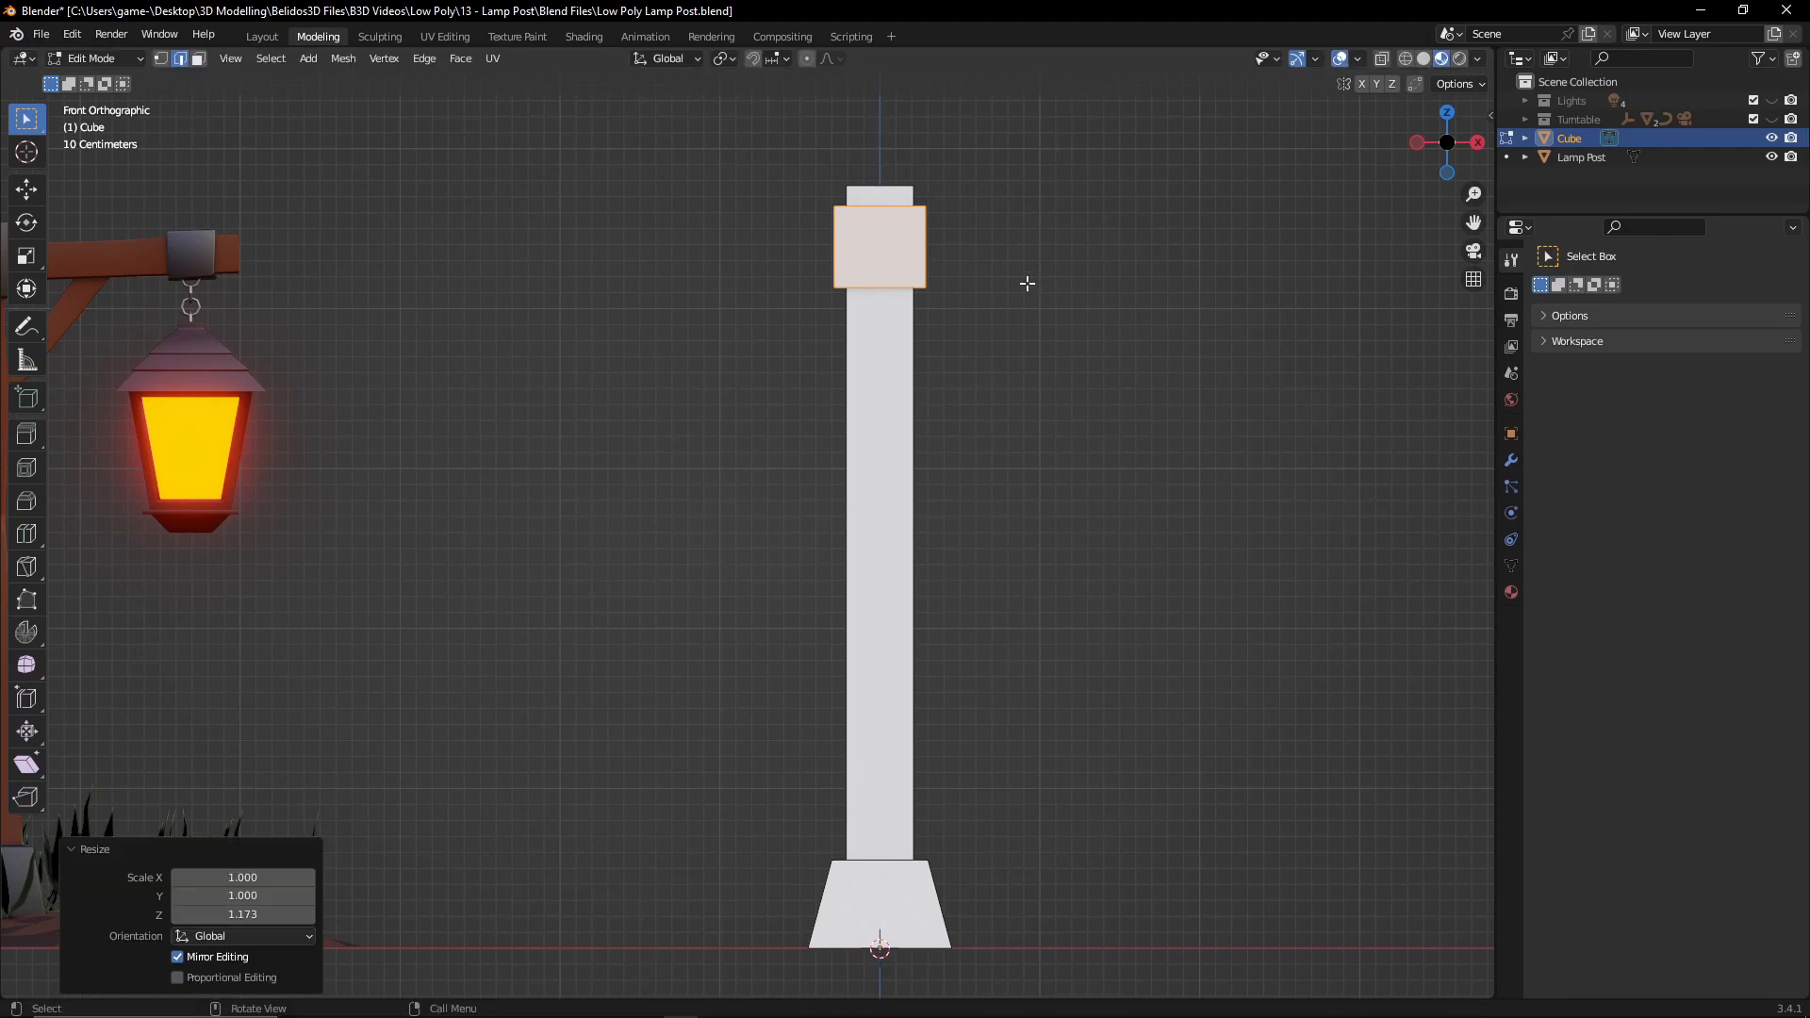
- Inset the collar's side face facing positive X by about 0.067 m
{"action": "scroll", "coordinate": [918, 414], "scroll_direction": "down", "scroll_amount": 2}
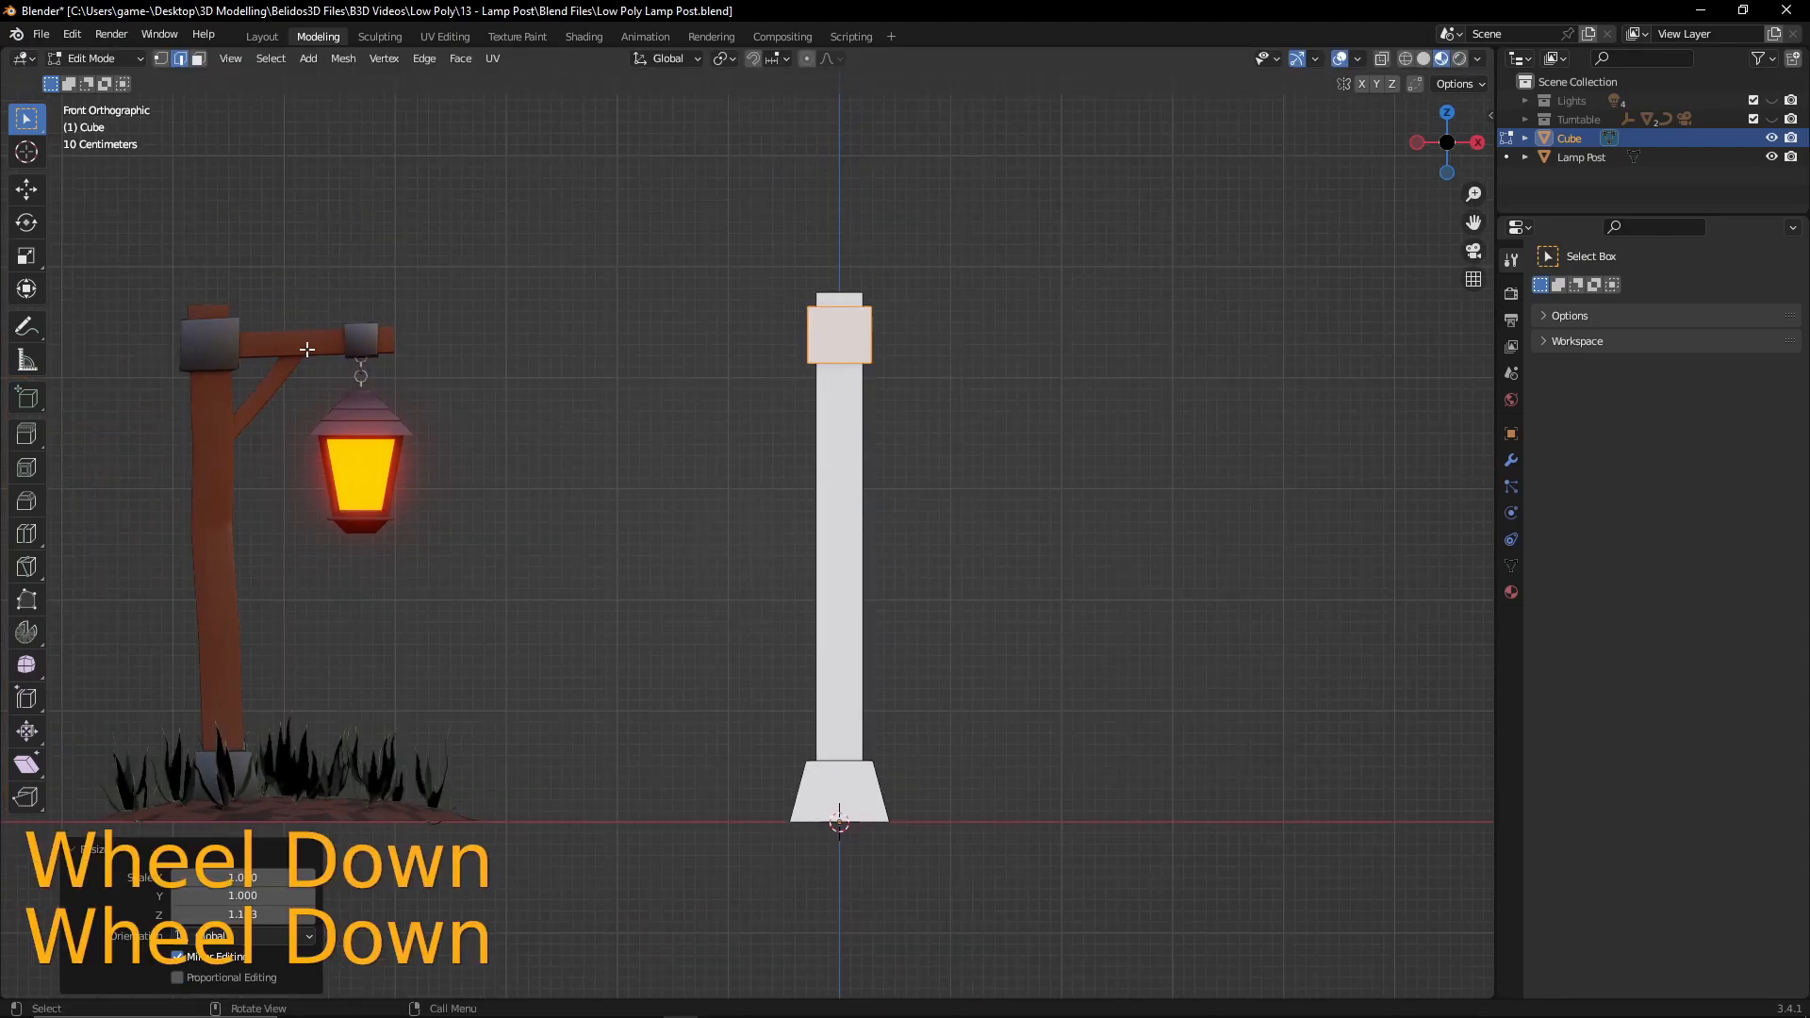
{"action": "middle_click_drag", "start_coordinate": [937, 352], "coordinate": [860, 431]}
{"action": "left_click", "coordinate": [835, 382]}
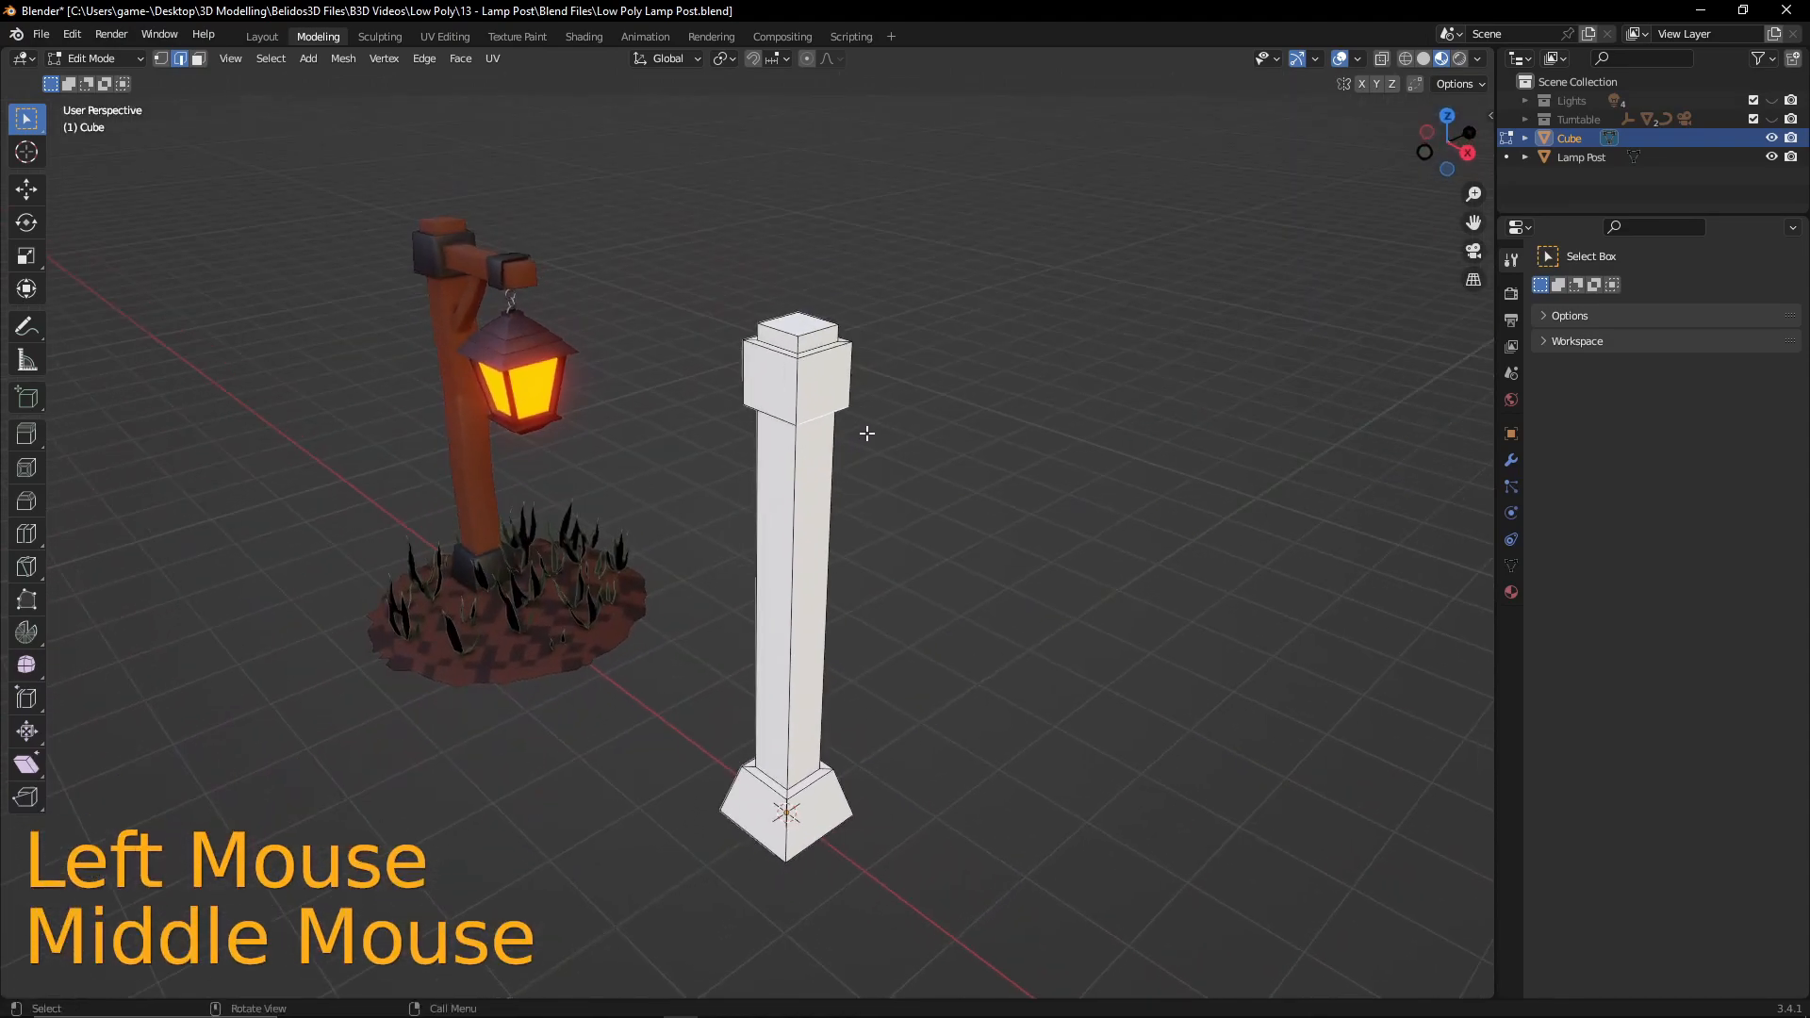
{"action": "scroll", "coordinate": [973, 376], "scroll_direction": "up", "scroll_amount": 2}
{"action": "middle_click_drag", "start_coordinate": [974, 376], "coordinate": [877, 434], "text": "shift"}
{"action": "key", "text": "3"}
{"action": "left_click", "coordinate": [773, 406]}
{"action": "key", "text": "i"}
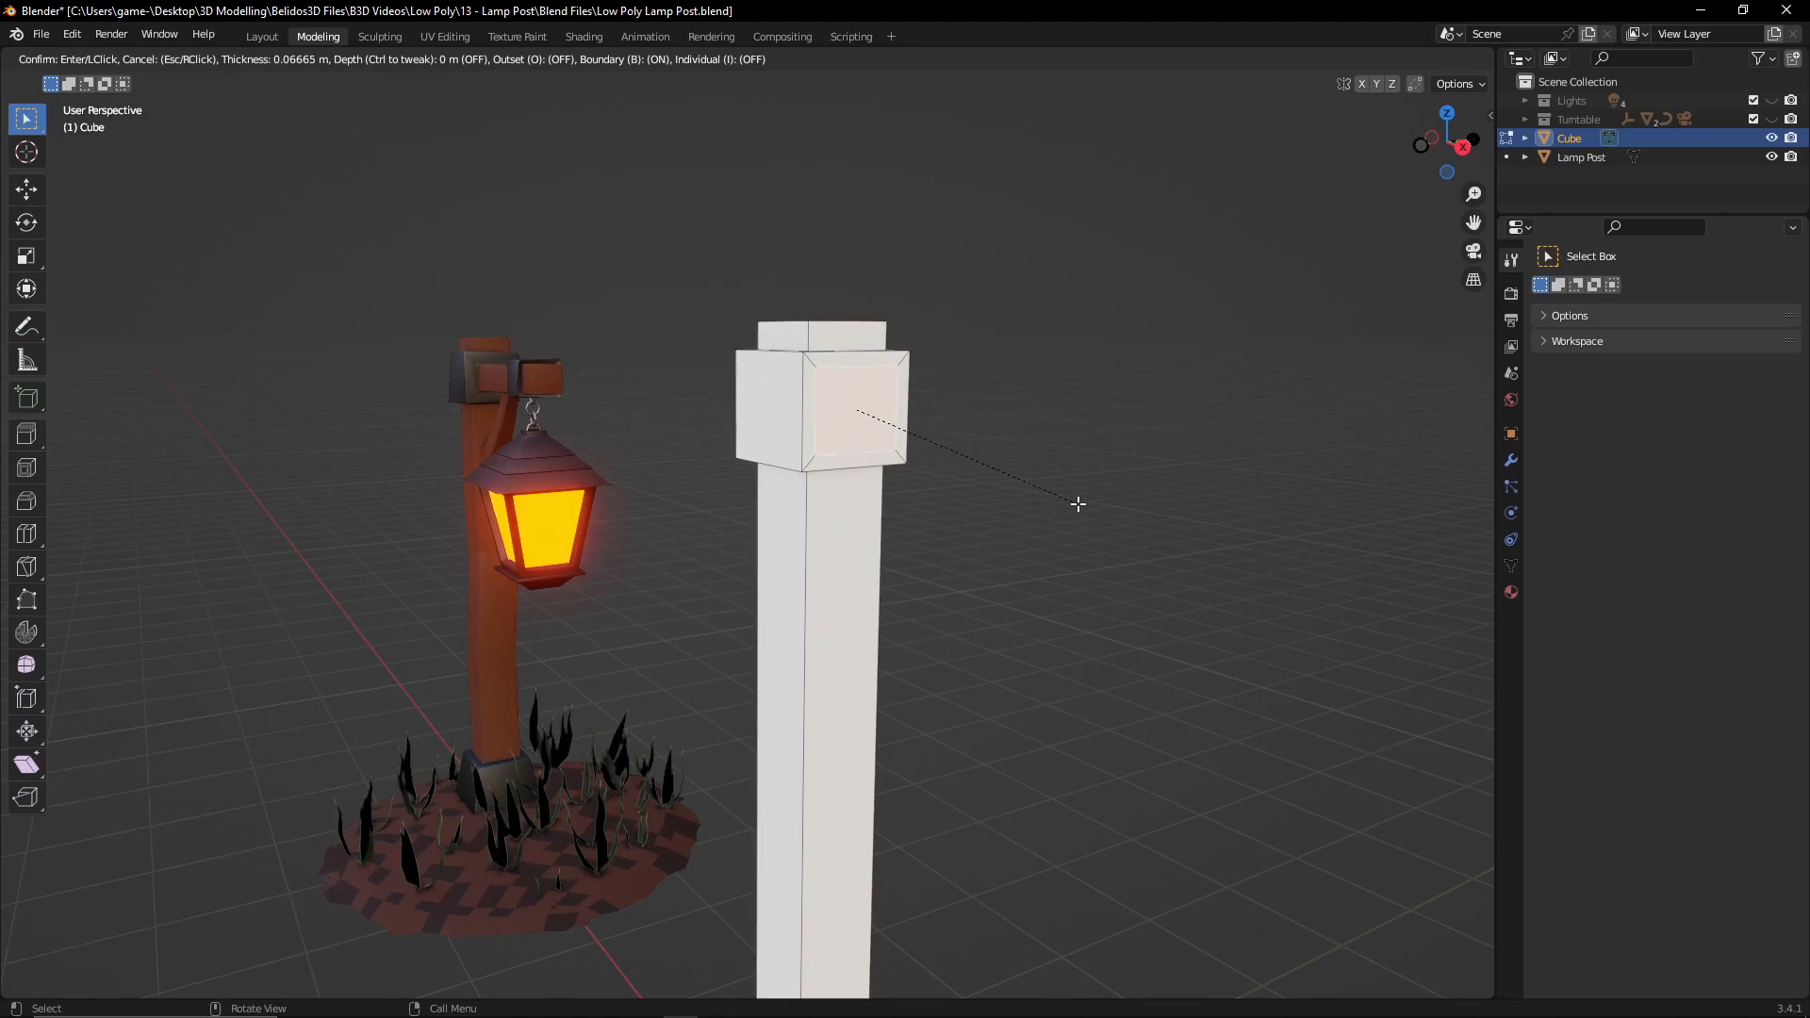
{"action": "left_click", "coordinate": [1078, 505]}
- Extrude the inset collar face outward about 1.369 m to form the horizontal arm
{"action": "middle_click_drag", "start_coordinate": [1075, 500], "coordinate": [953, 582]}
{"action": "key", "text": "KP_1"}
{"action": "scroll", "coordinate": [981, 547], "scroll_direction": "down", "scroll_amount": 3}
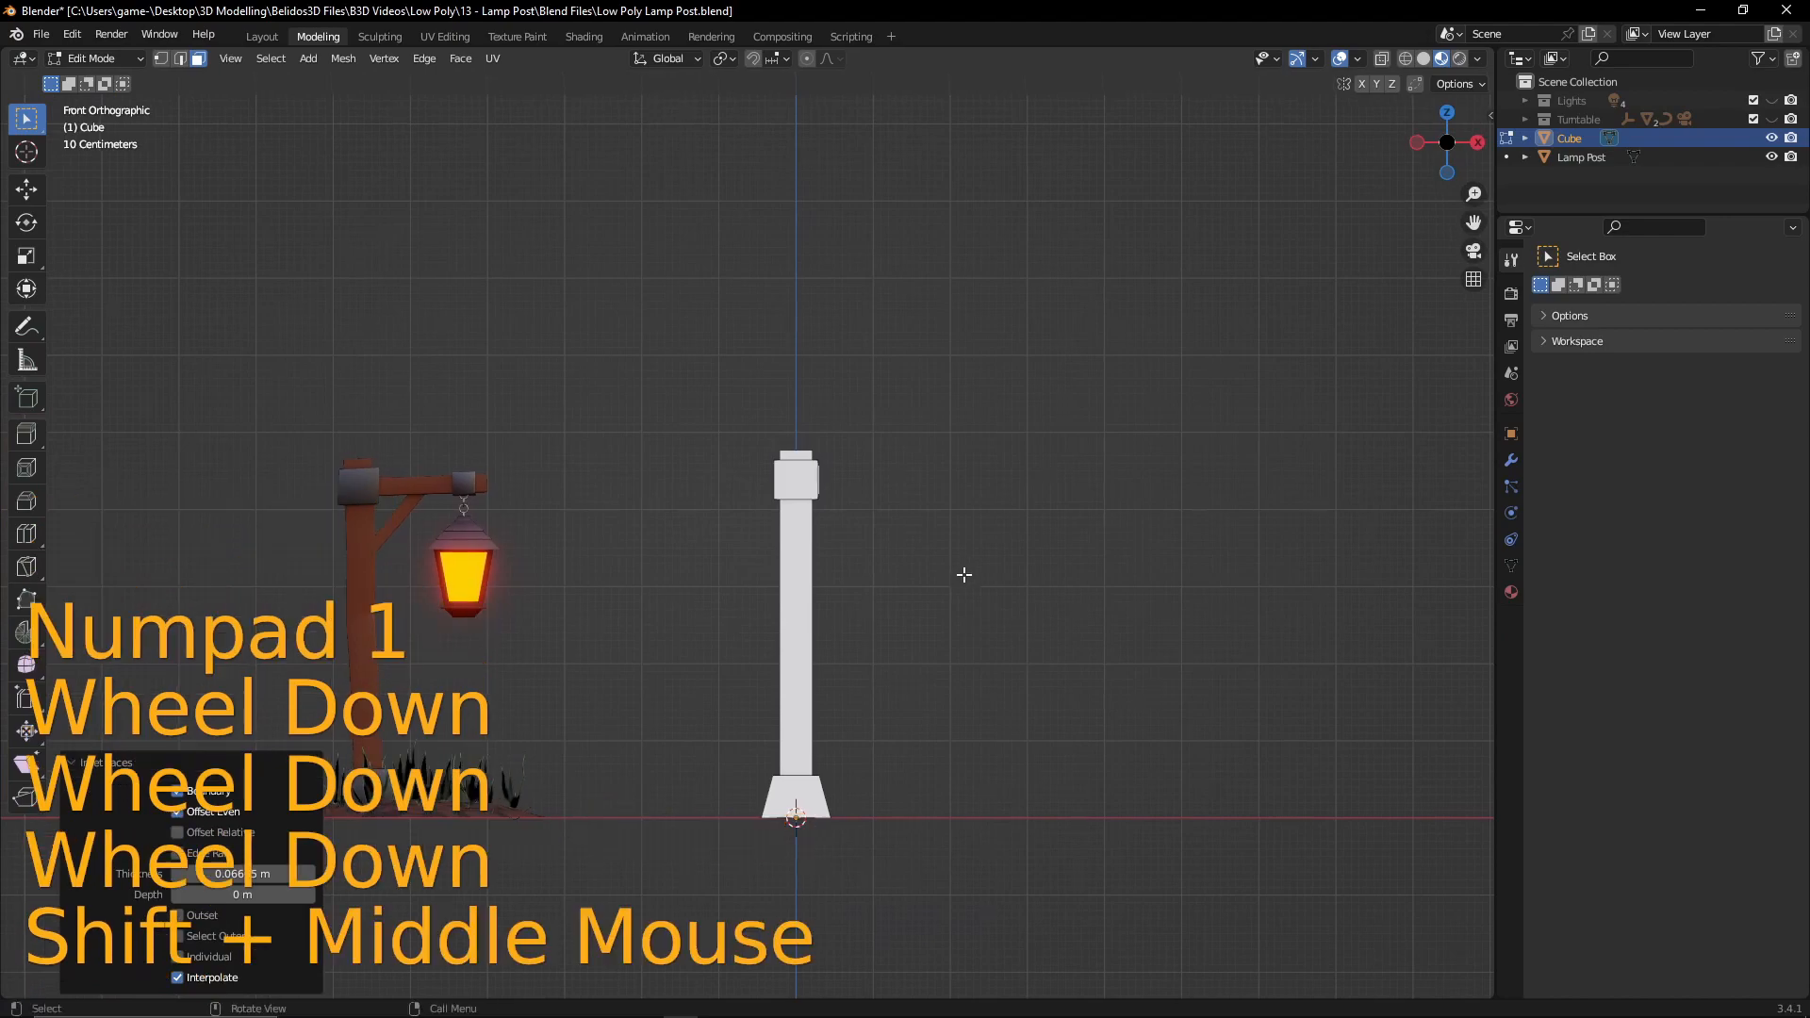
{"action": "key", "text": "e"}
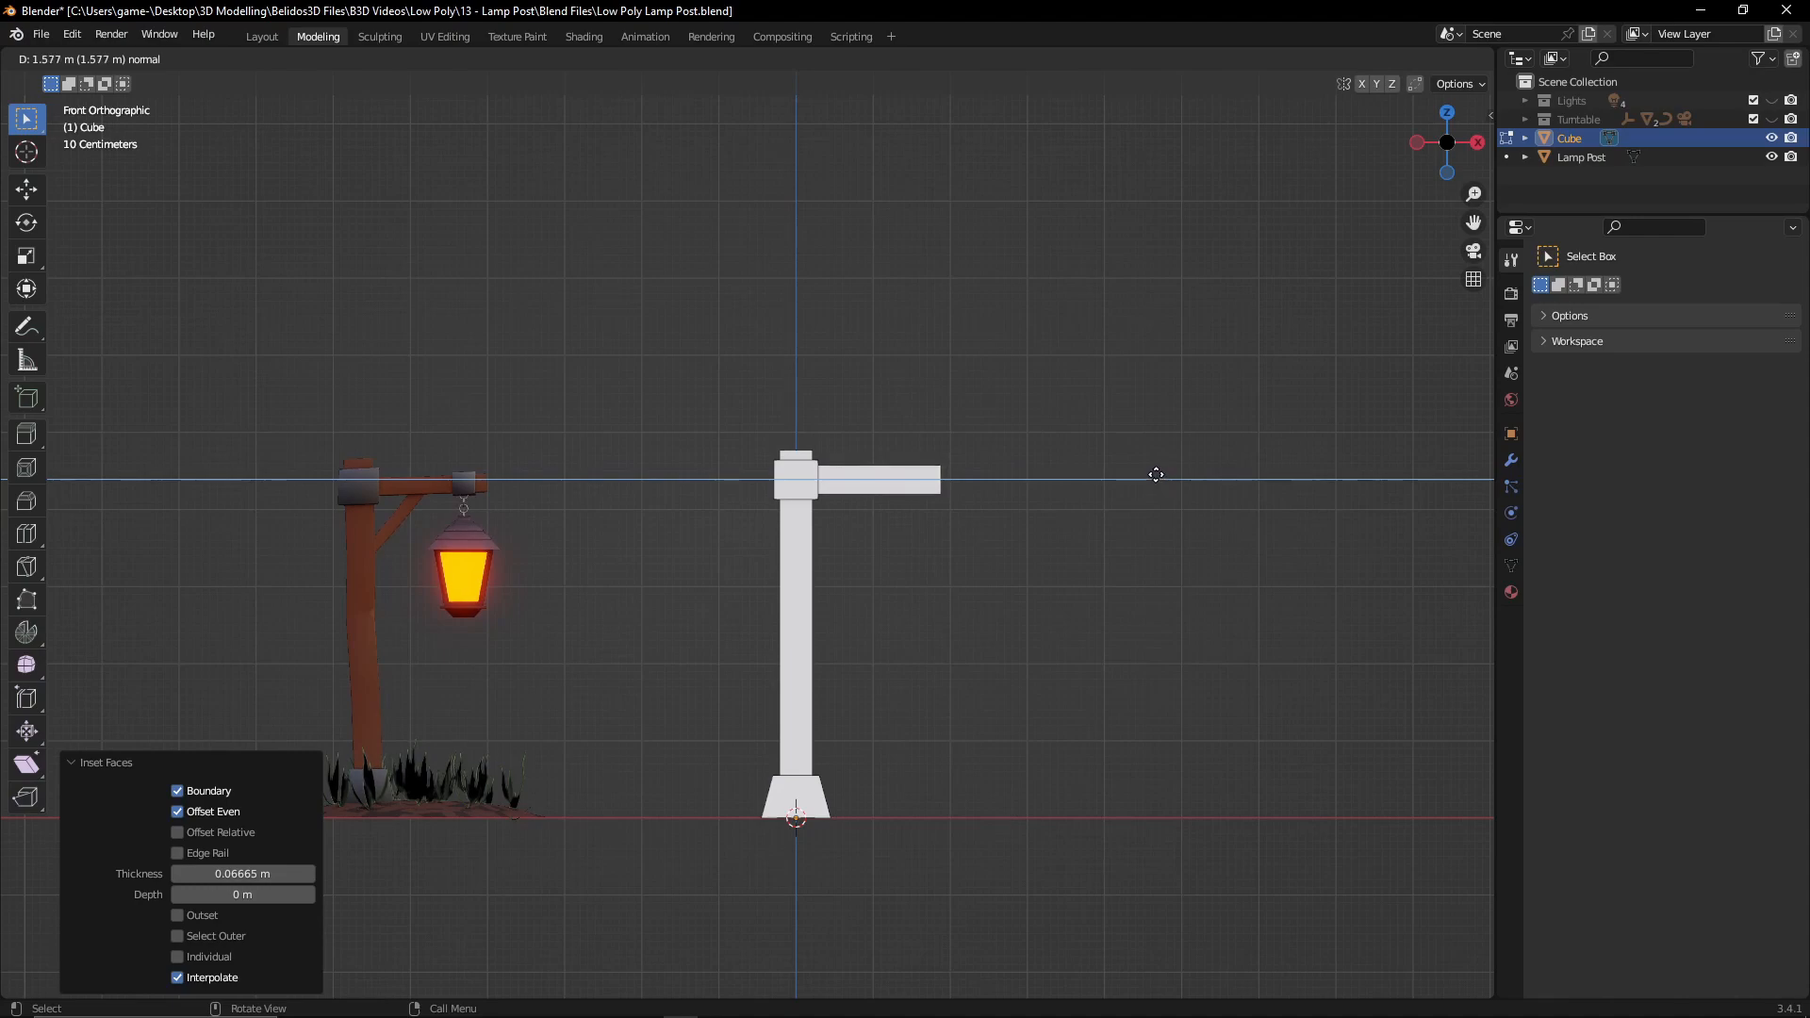
{"action": "left_click", "coordinate": [1139, 463]}
- Select the faces around the horizontal arm and scale them by about 0.719 in Y and Z, excluding X
{"action": "middle_click_drag", "start_coordinate": [1043, 548], "coordinate": [925, 473]}
{"action": "scroll", "coordinate": [913, 497], "scroll_direction": "up", "scroll_amount": 2}
{"action": "scroll", "coordinate": [897, 366], "scroll_direction": "up", "scroll_amount": 2}
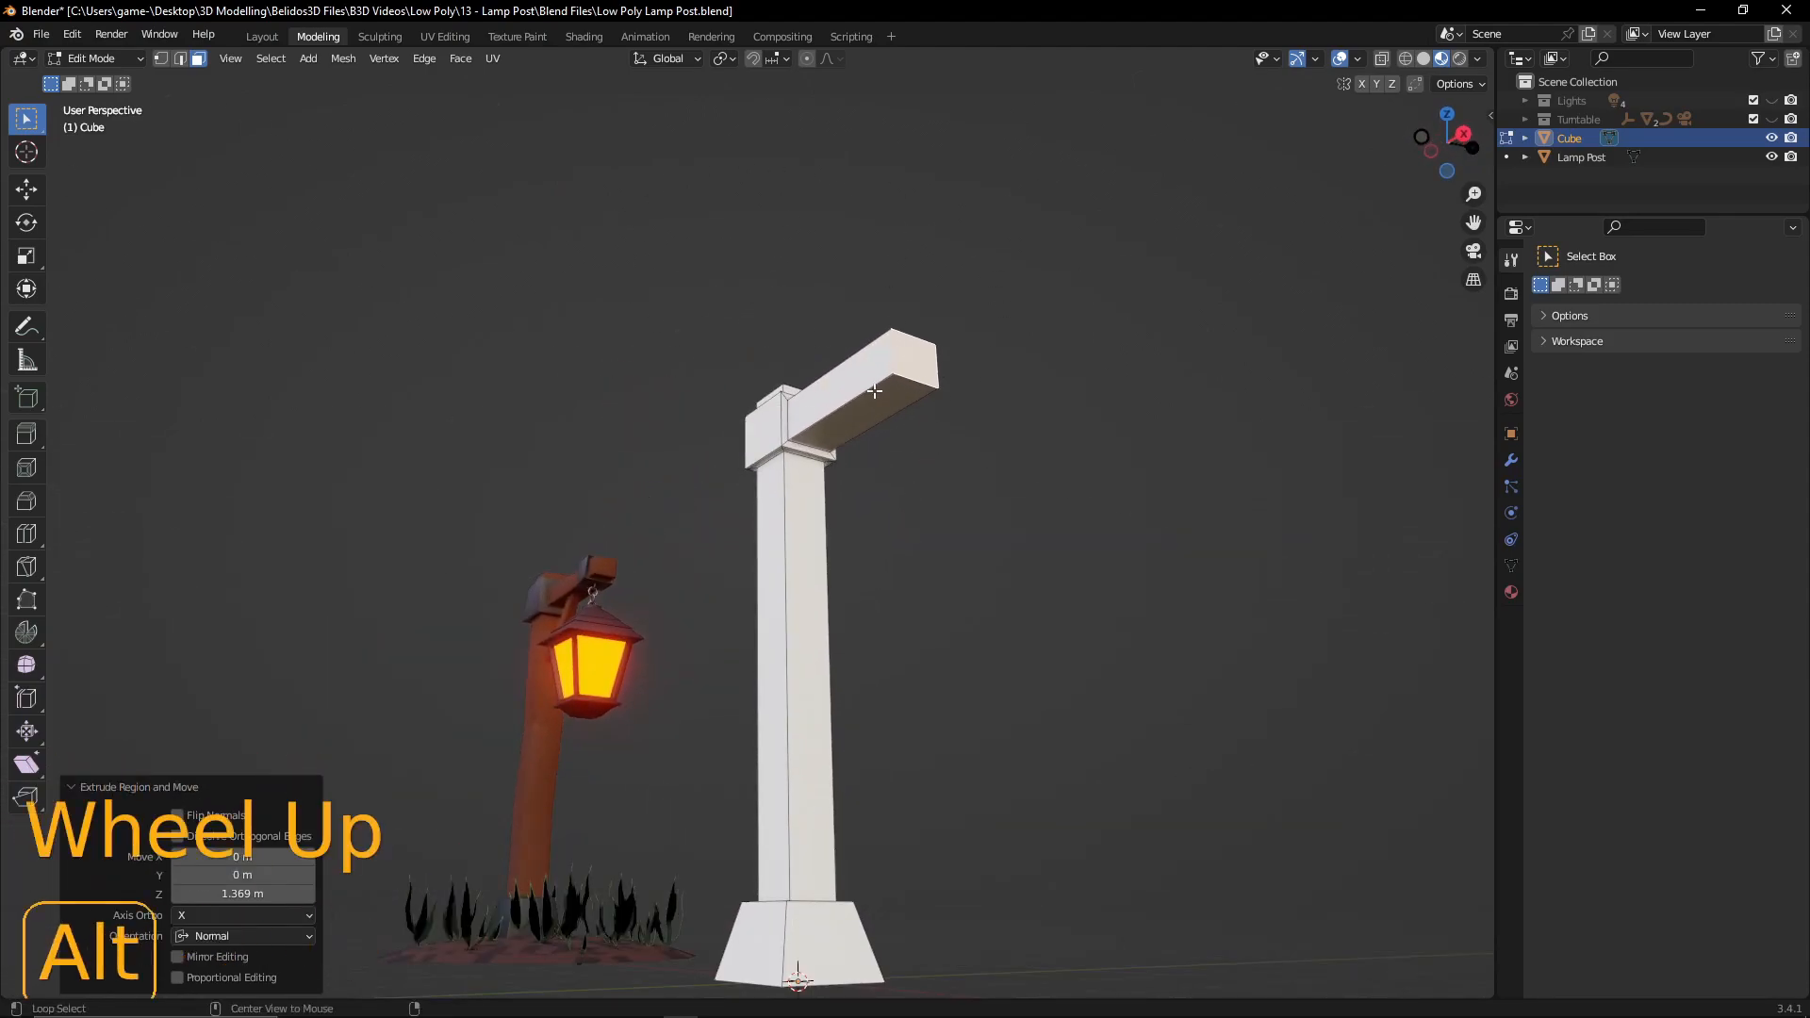
{"action": "left_click", "coordinate": [861, 390], "text": "alt"}
{"action": "middle_click_drag", "start_coordinate": [860, 390], "coordinate": [996, 616]}
{"action": "middle_click_drag", "start_coordinate": [965, 540], "coordinate": [1018, 388]}
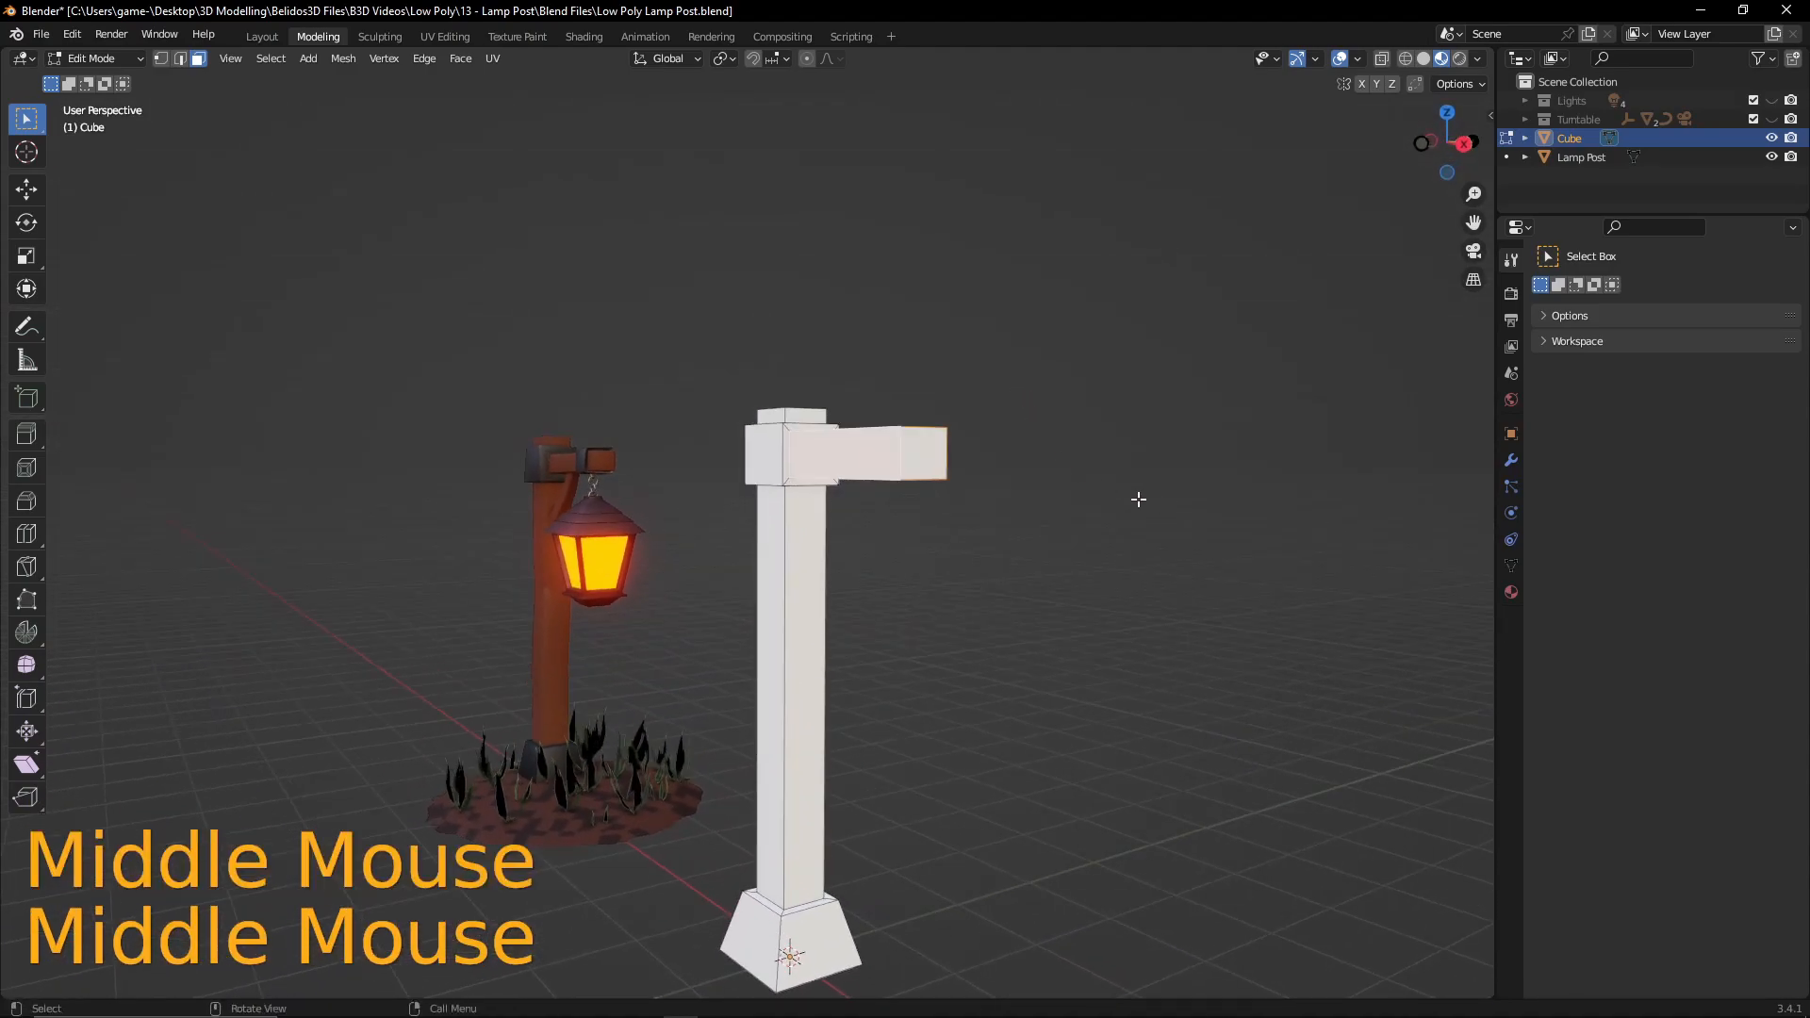
{"action": "scroll", "coordinate": [1140, 500], "scroll_direction": "down", "scroll_amount": 1}
{"action": "middle_click_drag", "start_coordinate": [1139, 500], "coordinate": [1128, 476]}
{"action": "key", "text": "s"}
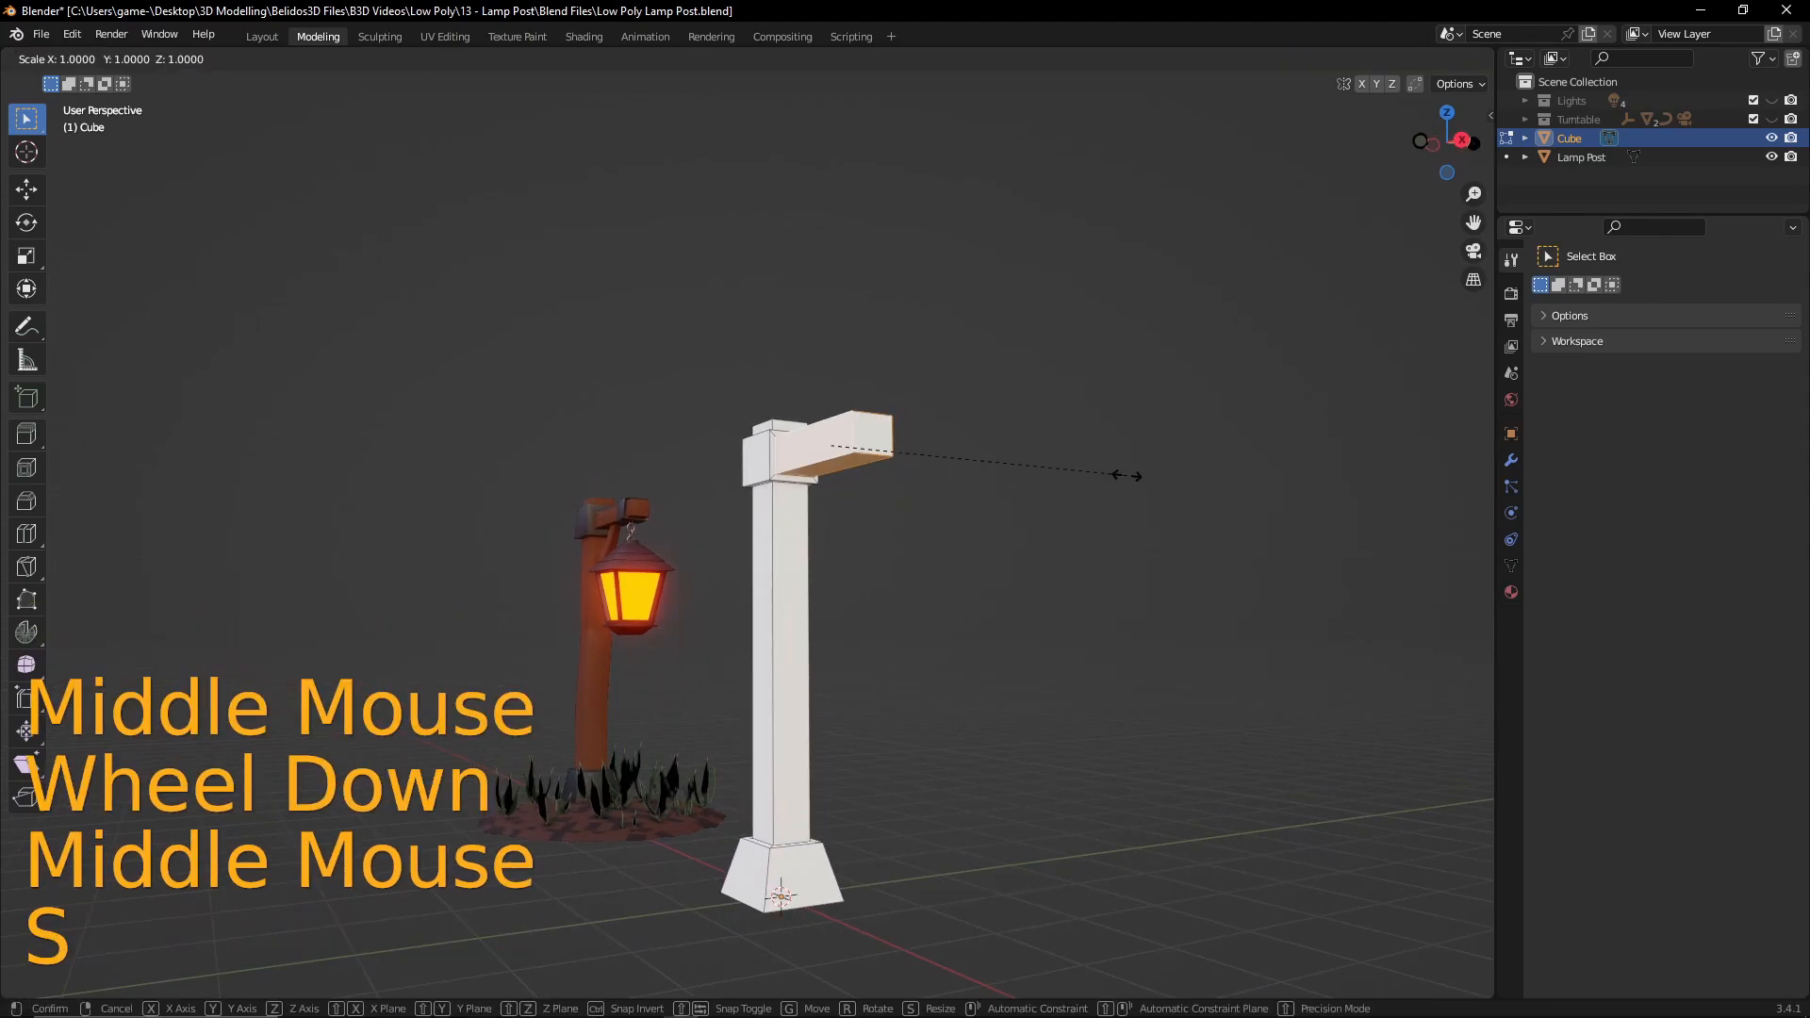
{"action": "key", "text": "shift+x"}
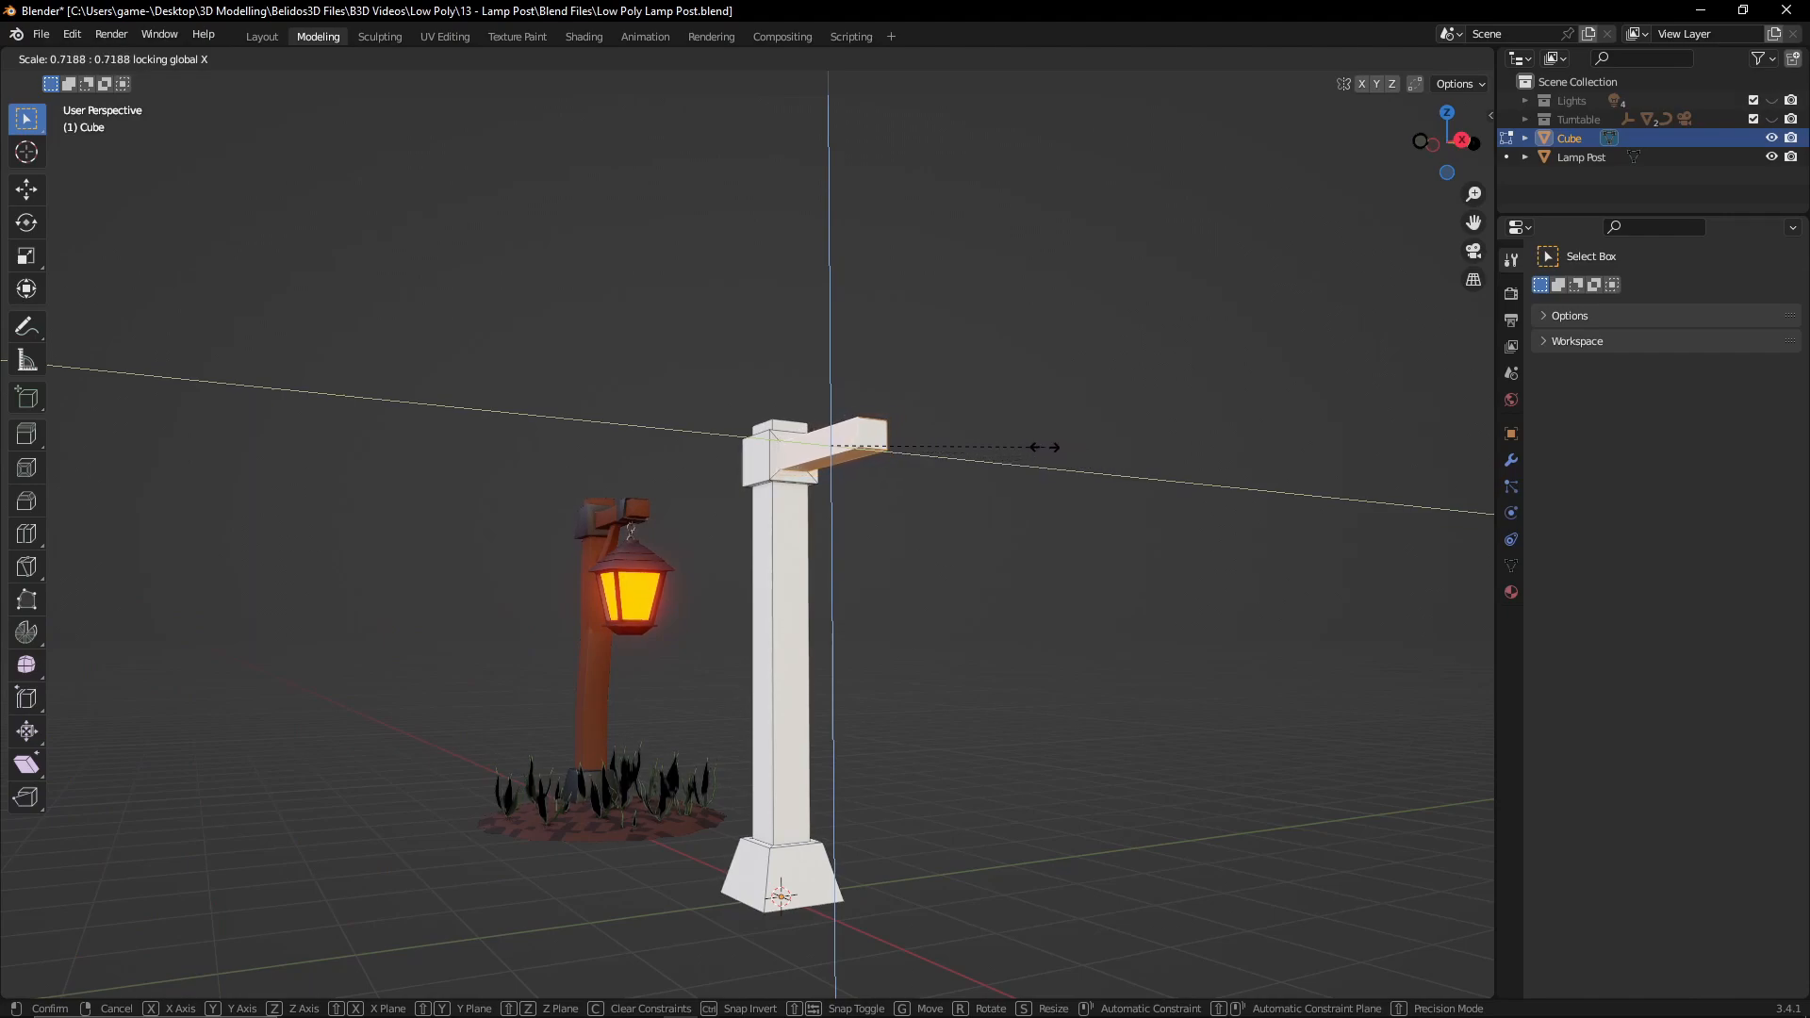
{"action": "left_click", "coordinate": [1044, 447]}
- Lengthen the arm by moving its end face about 0.102 m along X
{"action": "middle_click_drag", "start_coordinate": [897, 489], "coordinate": [1051, 499]}
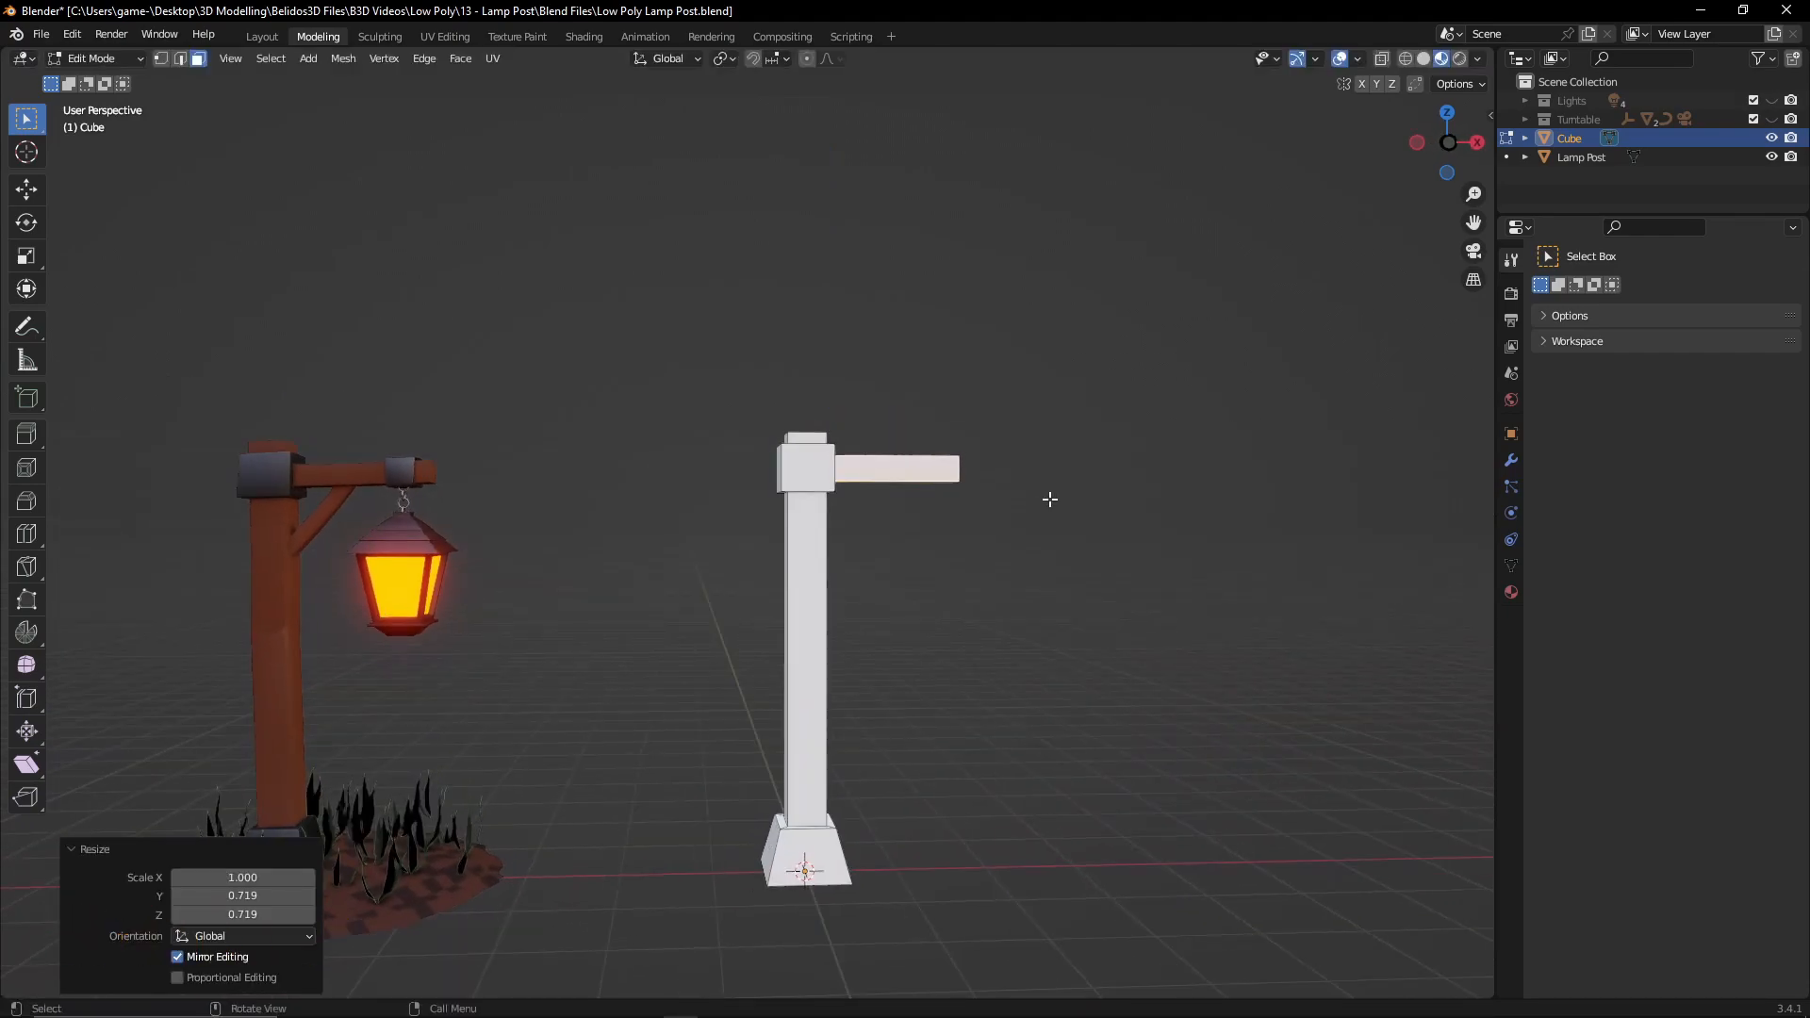
{"action": "key", "text": "KP_1"}
{"action": "middle_click_drag", "start_coordinate": [409, 488], "coordinate": [868, 447]}
{"action": "left_click", "coordinate": [859, 438]}
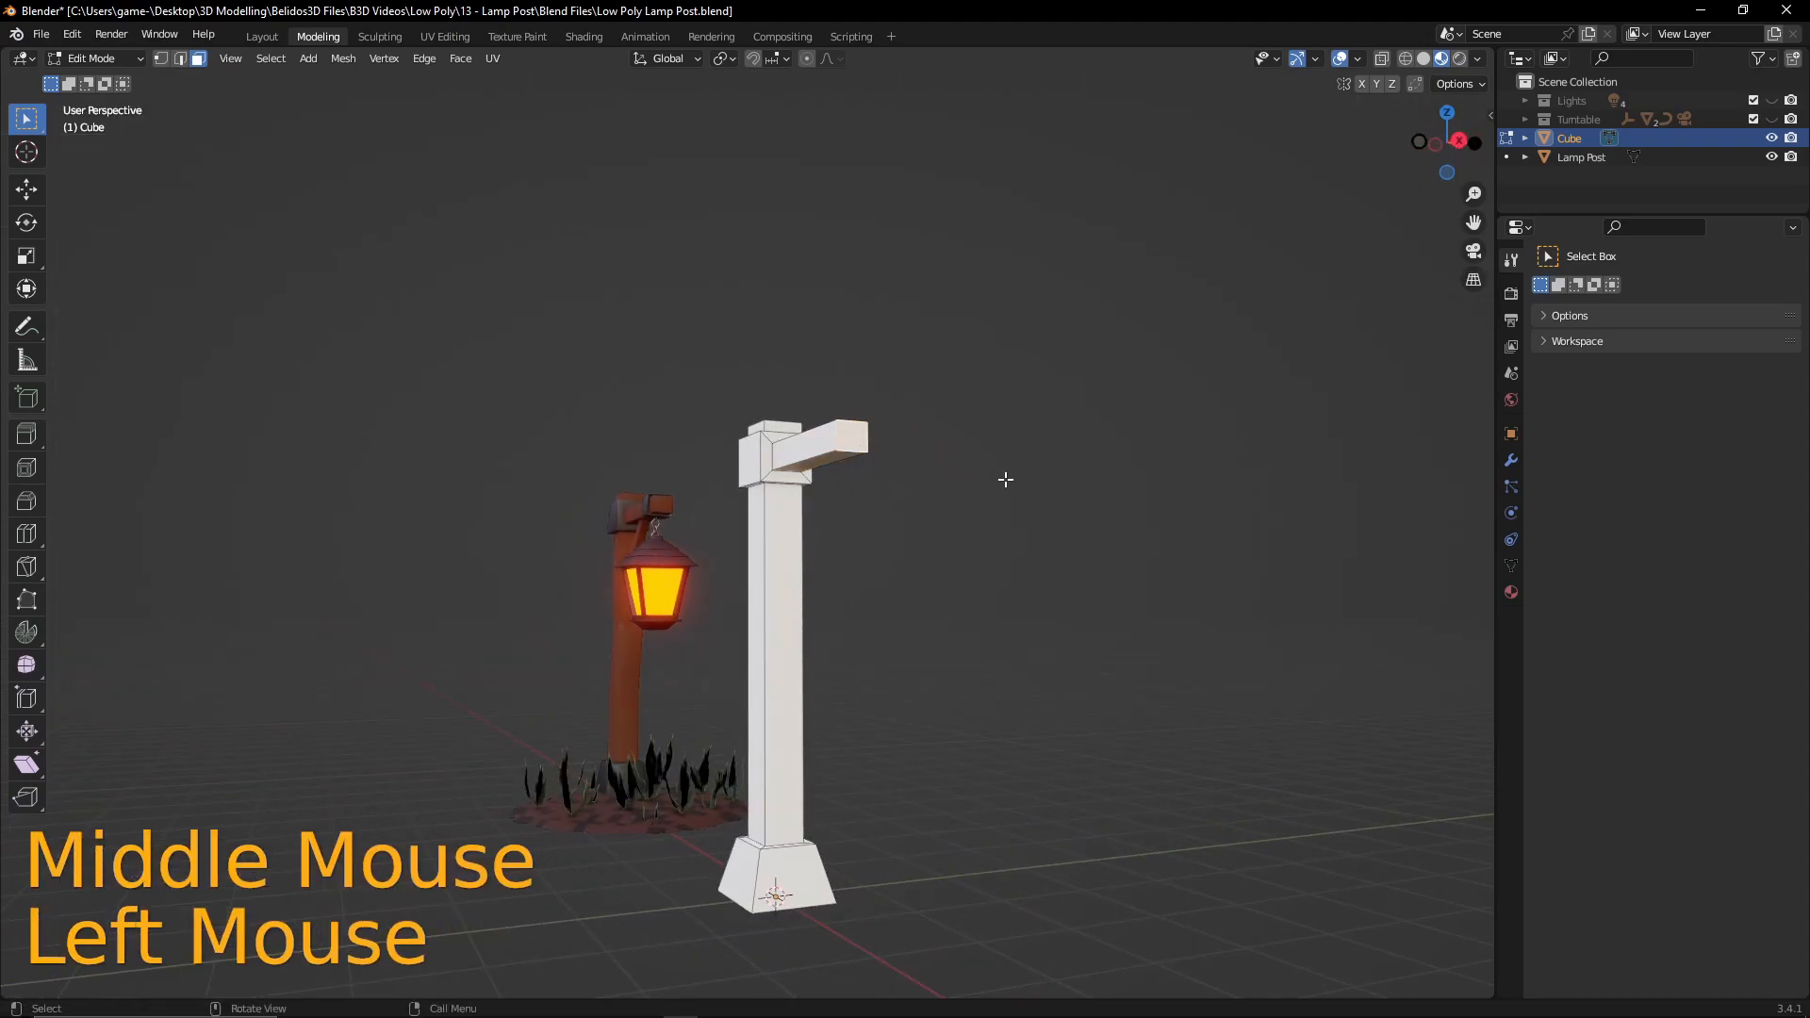
{"action": "key", "text": "KP_1"}
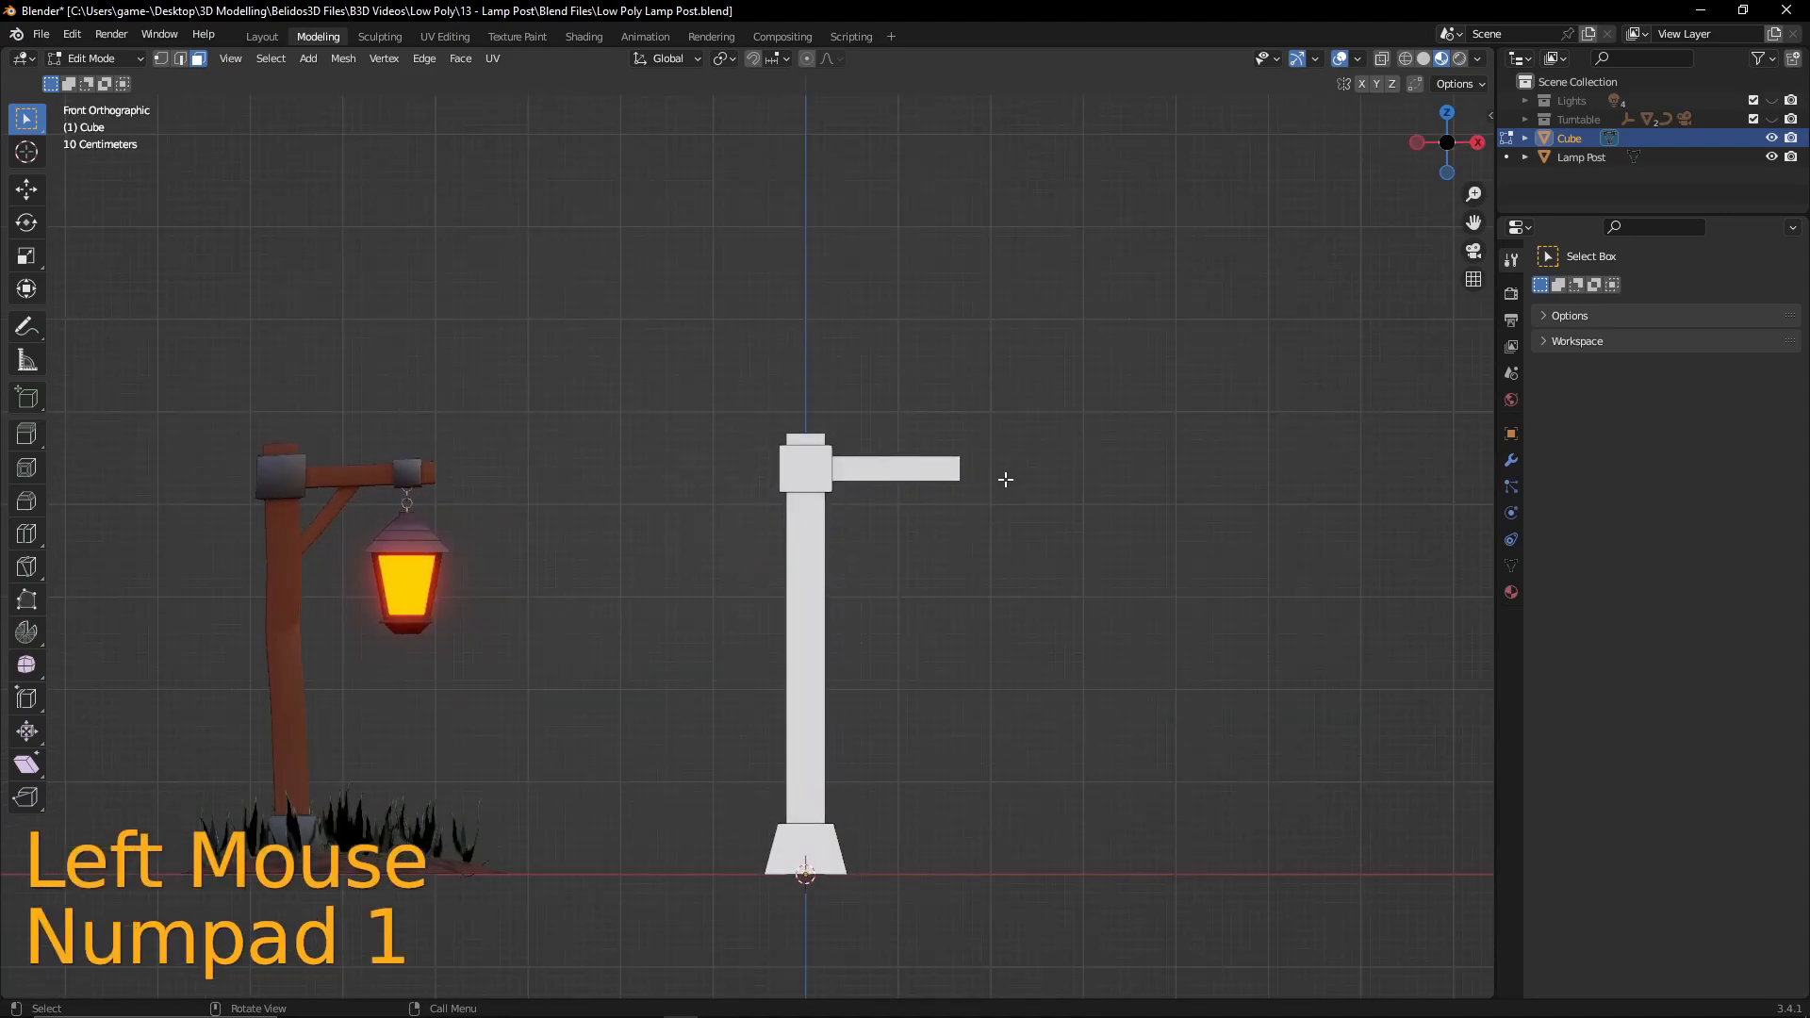
{"action": "key", "text": "g"}
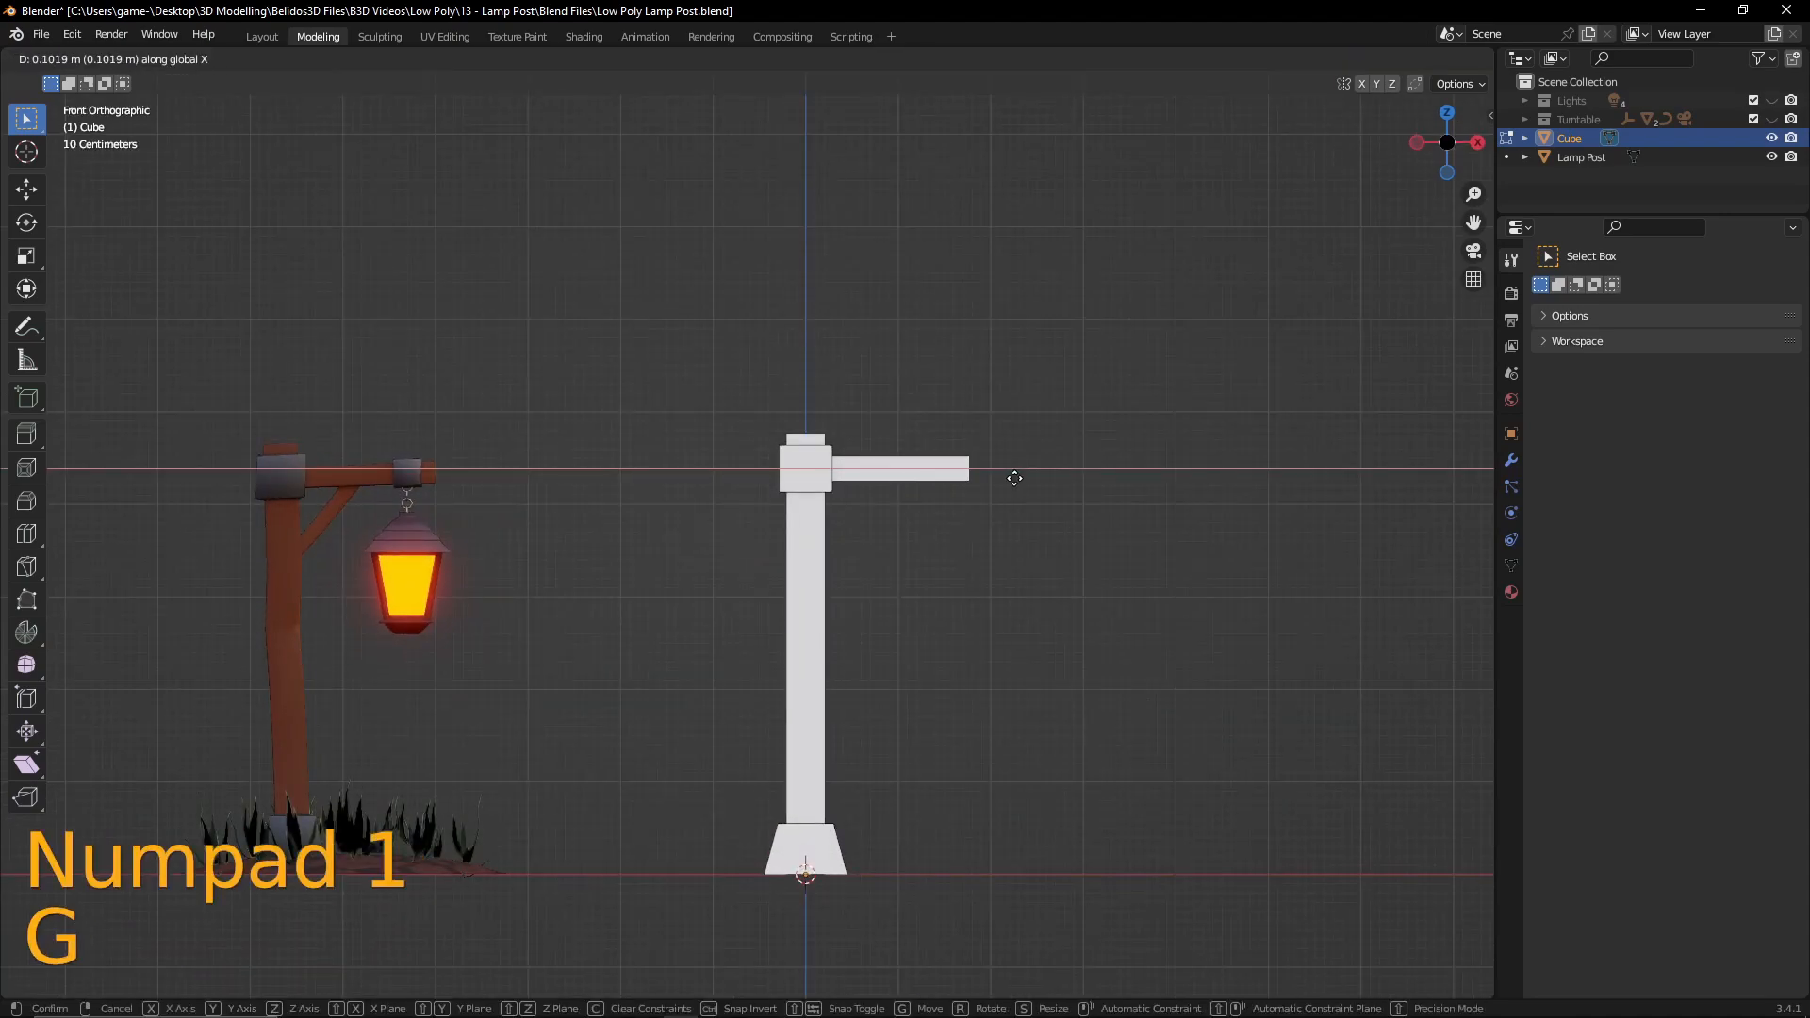
{"action": "left_click", "coordinate": [1015, 476]}
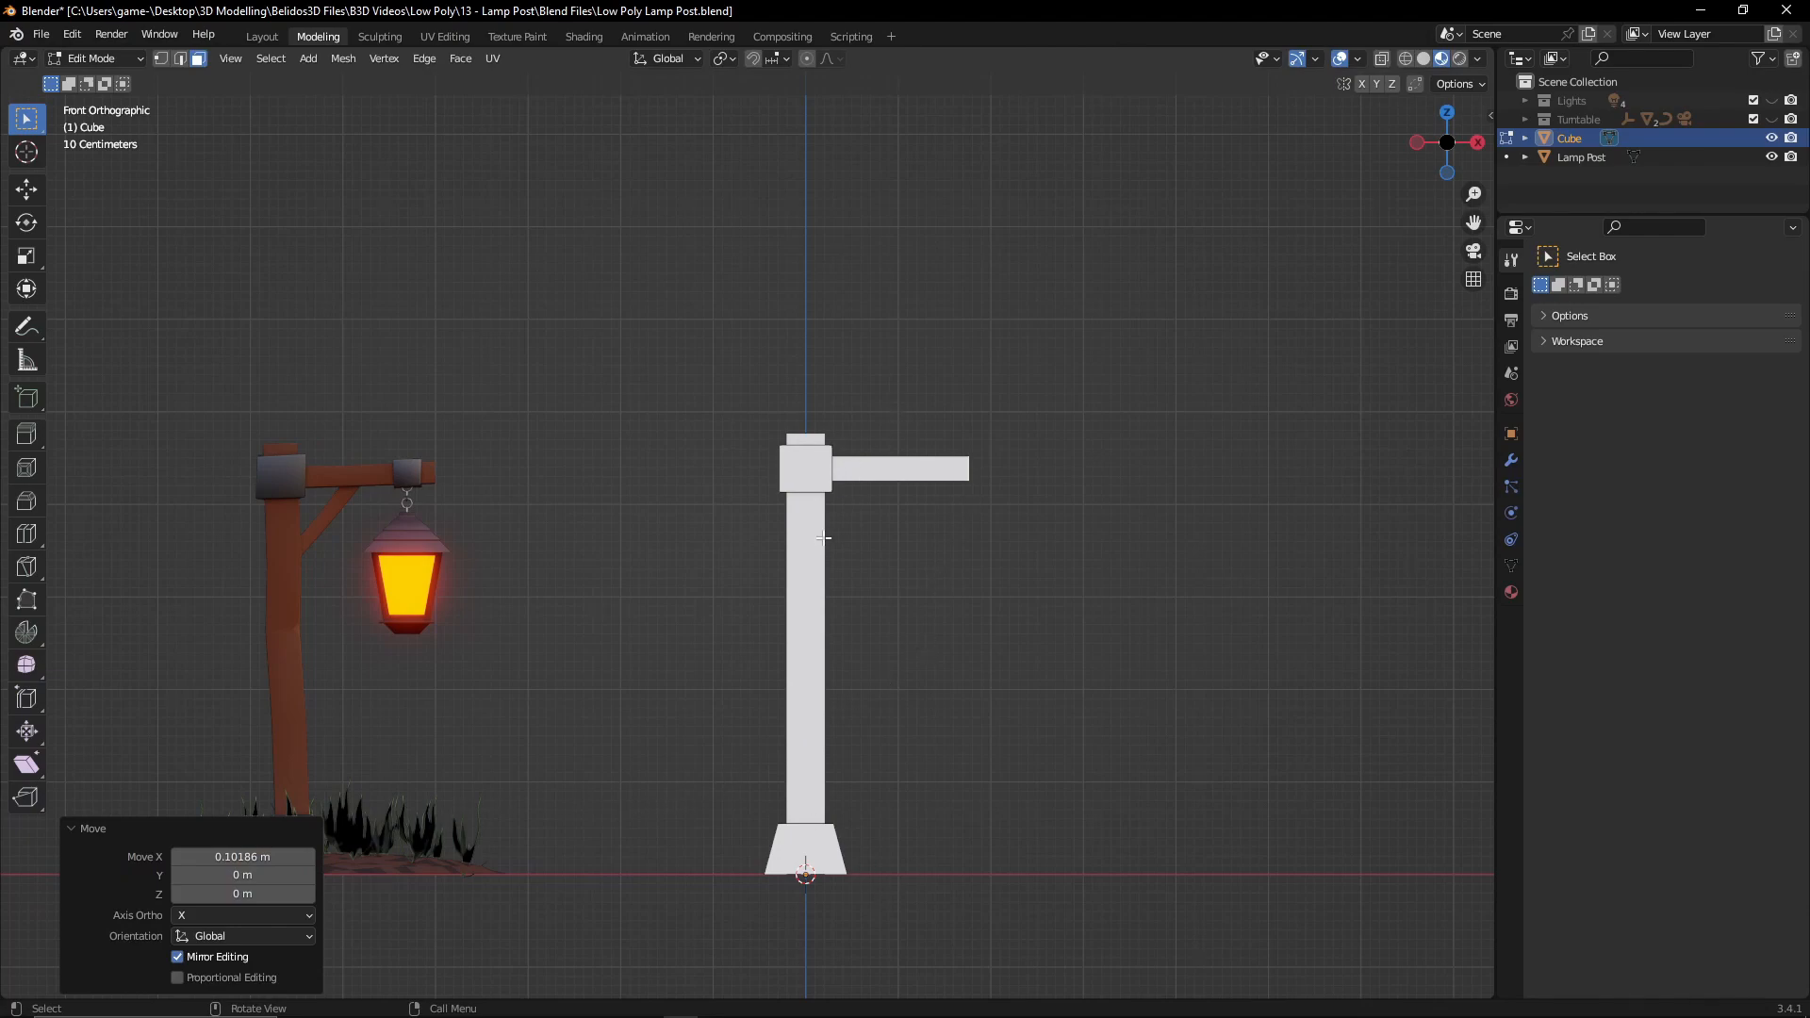
- Select the entire mesh and move it about -0.581 m along X
{"action": "key", "text": "a"}
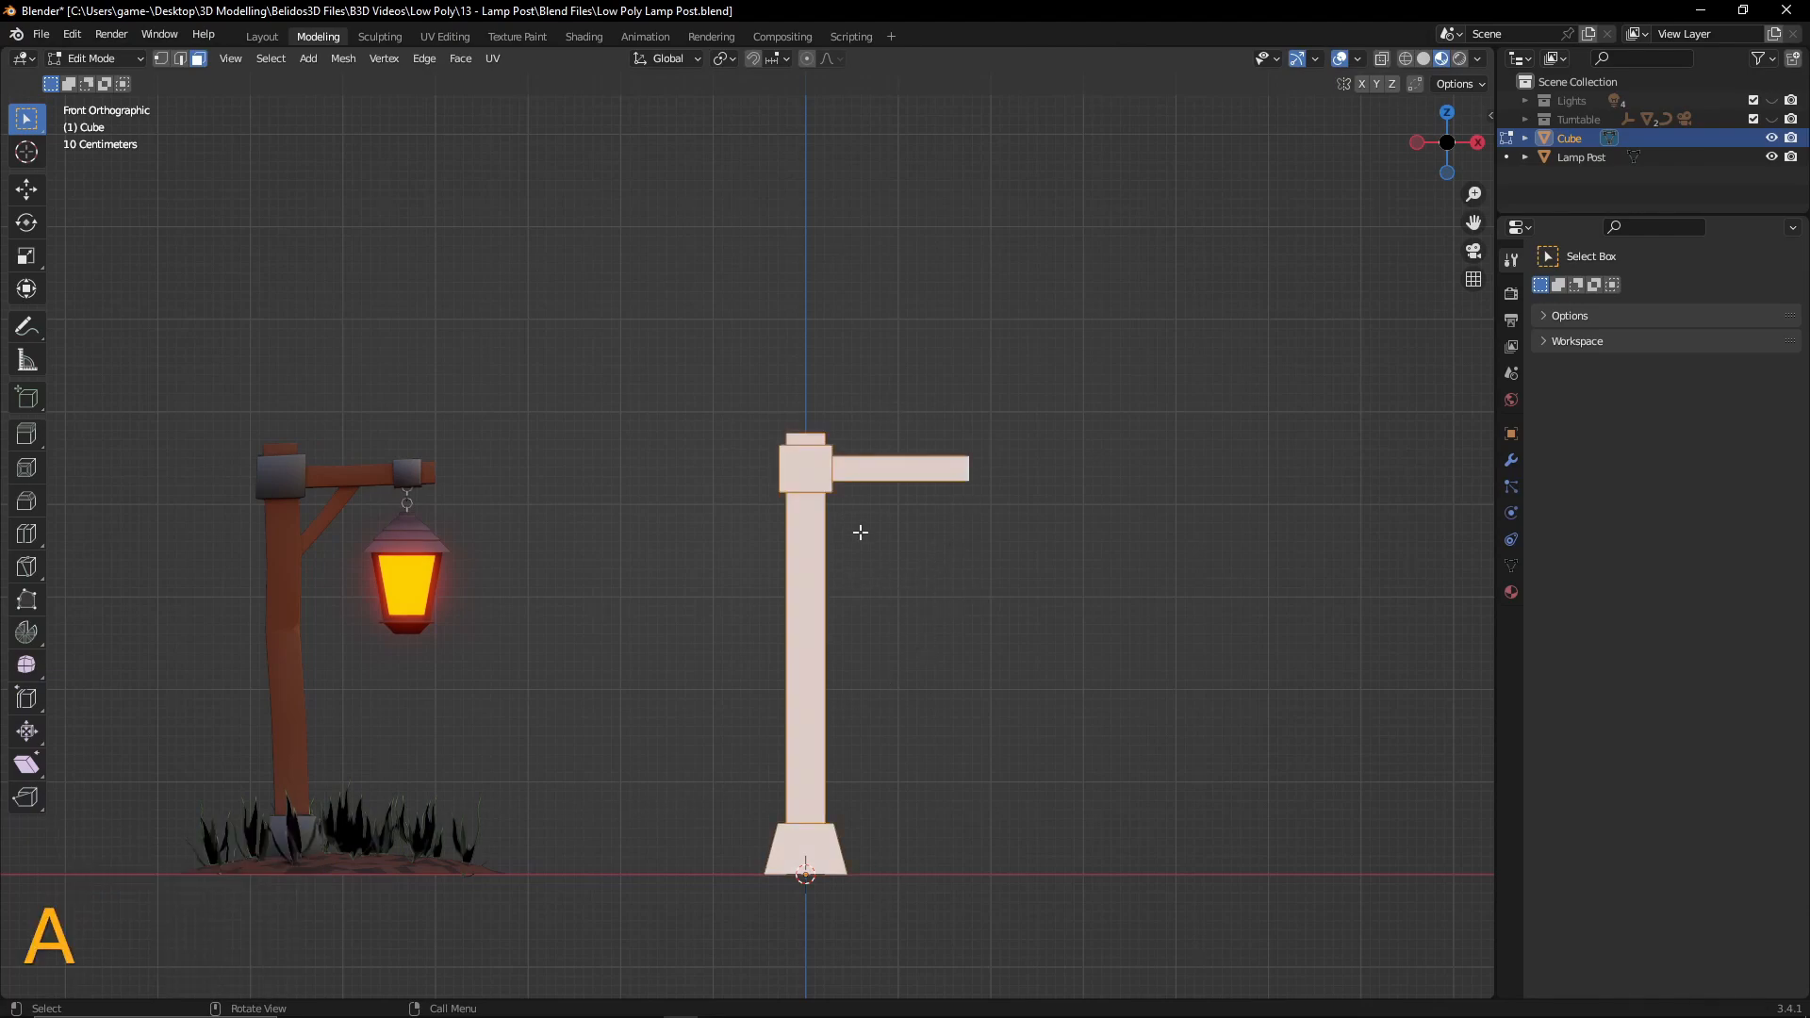
{"action": "key", "text": "g"}
{"action": "middle_click", "coordinate": [1033, 710]}
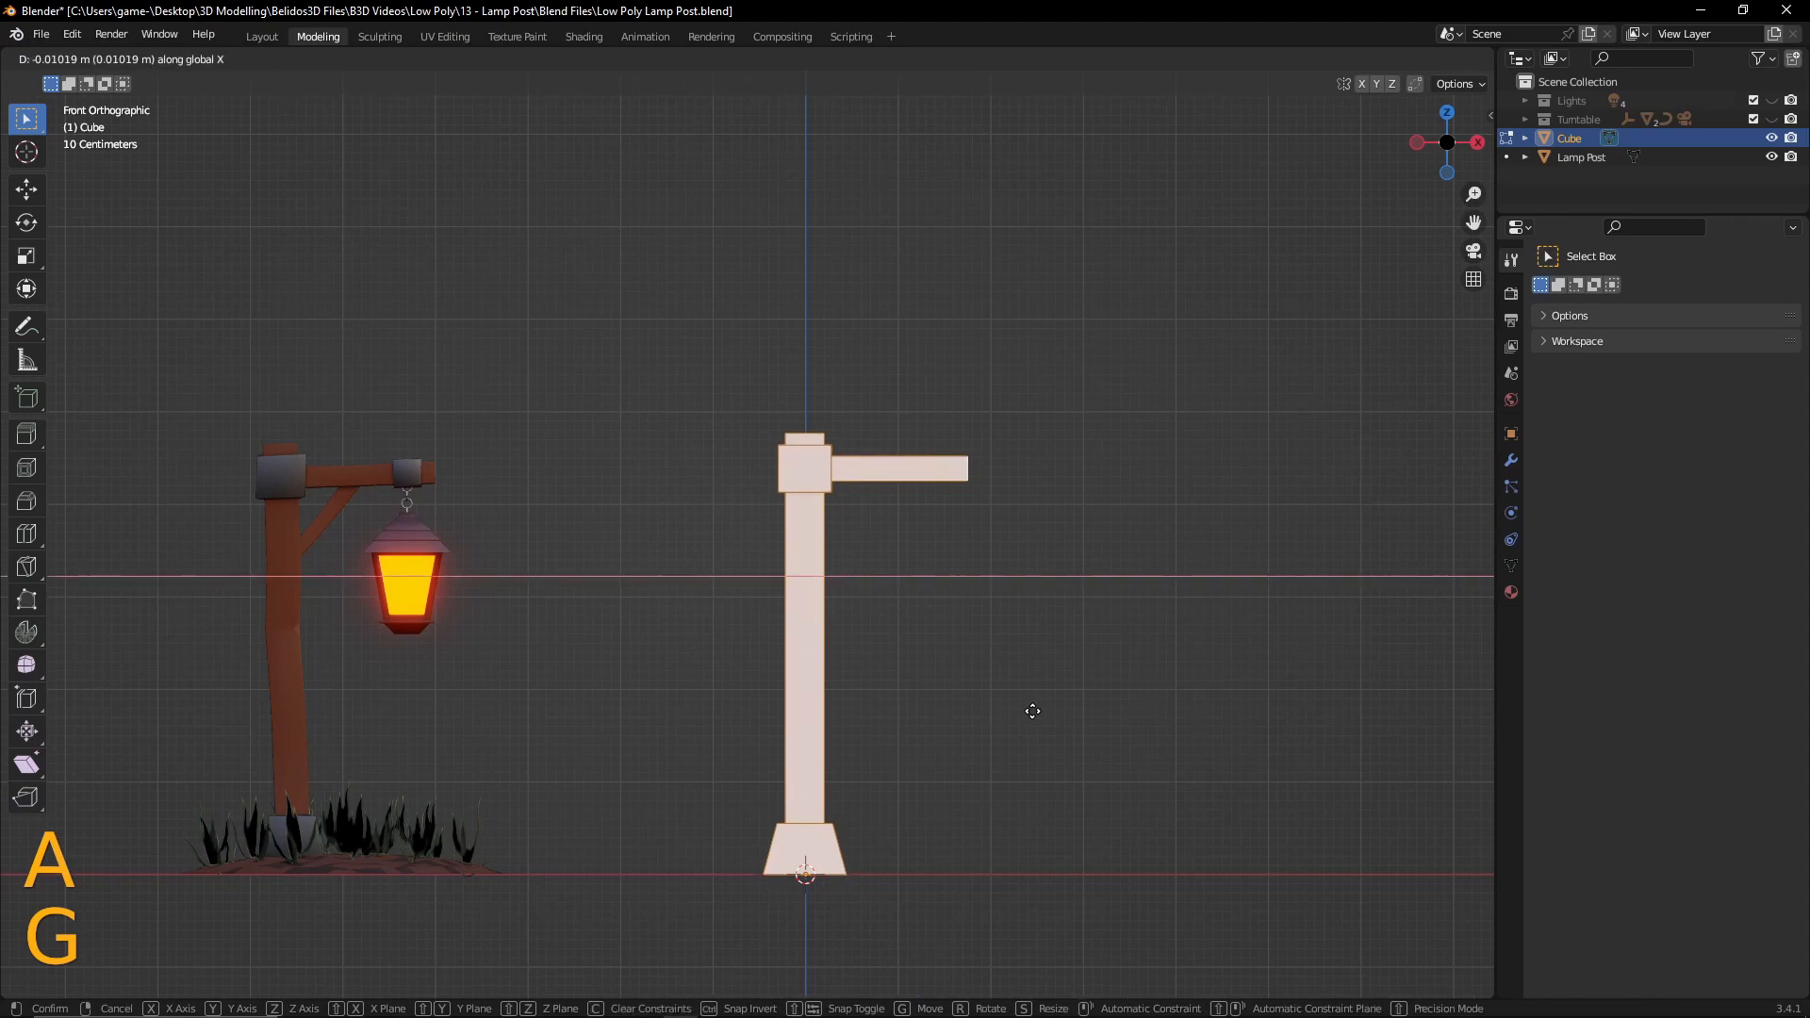
{"action": "left_click", "coordinate": [979, 693]}
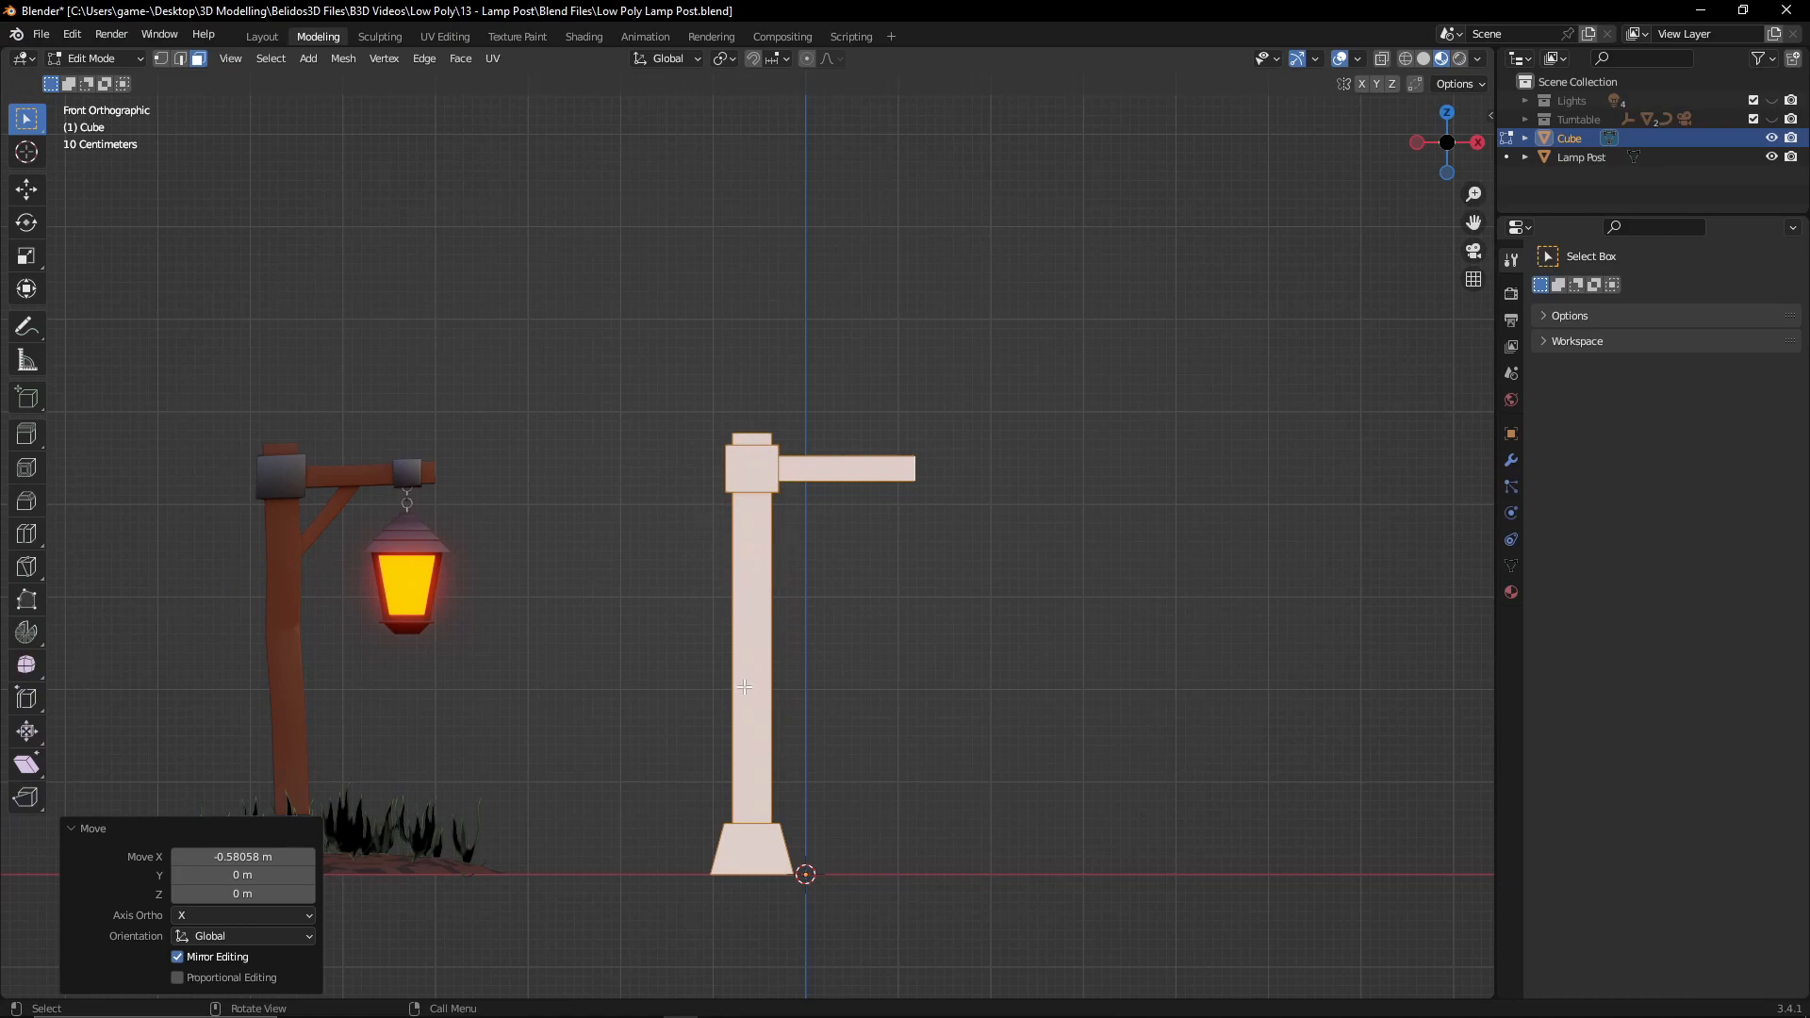
- Add two evenly spaced horizontal loop cuts to the post between the base and the collar
{"action": "middle_click_drag", "start_coordinate": [285, 616], "coordinate": [178, 626]}
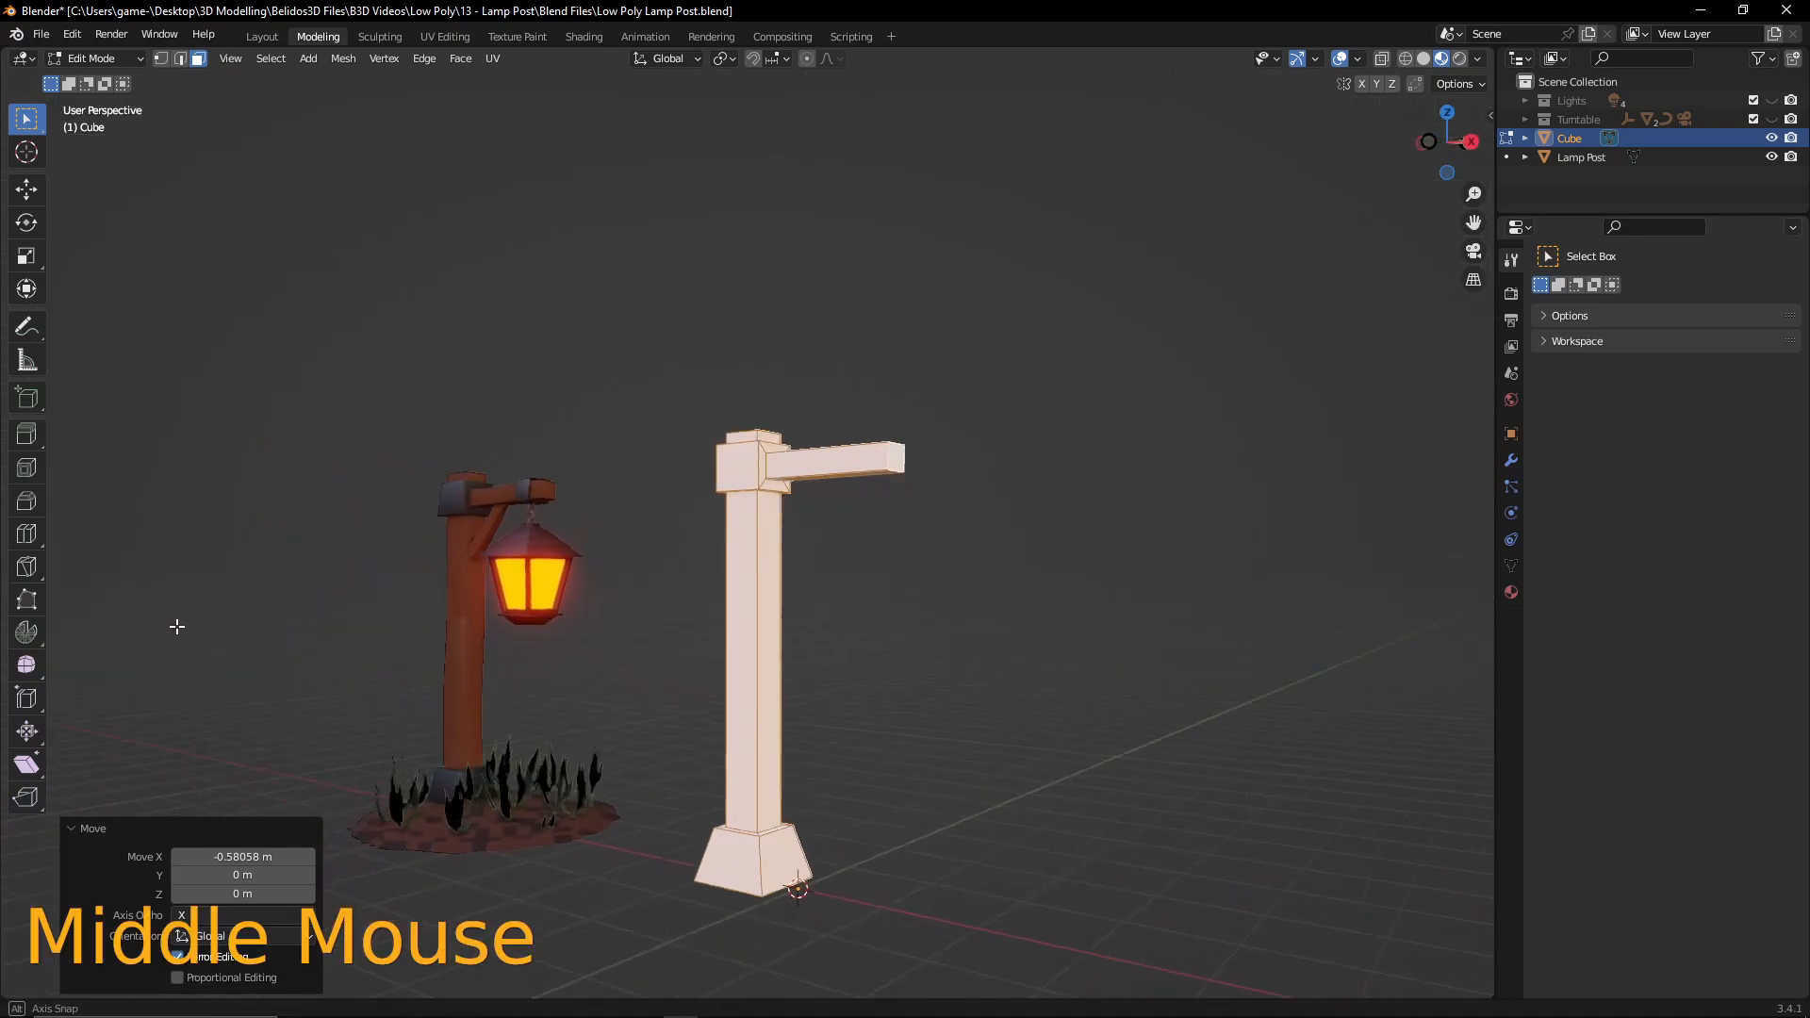
{"action": "scroll", "coordinate": [377, 660], "scroll_direction": "up", "scroll_amount": 2}
{"action": "middle_click_drag", "start_coordinate": [374, 648], "coordinate": [754, 457], "text": "shift"}
{"action": "middle_click_drag", "start_coordinate": [754, 457], "coordinate": [880, 537]}
{"action": "scroll", "coordinate": [943, 347], "scroll_direction": "down", "scroll_amount": 1}
{"action": "scroll", "coordinate": [1038, 513], "scroll_direction": "down", "scroll_amount": 2}
{"action": "scroll", "coordinate": [1146, 558], "scroll_direction": "up", "scroll_amount": 1}
{"action": "middle_click_drag", "start_coordinate": [1146, 558], "coordinate": [745, 531], "text": "shift"}
{"action": "key", "text": "ctrl+r"}
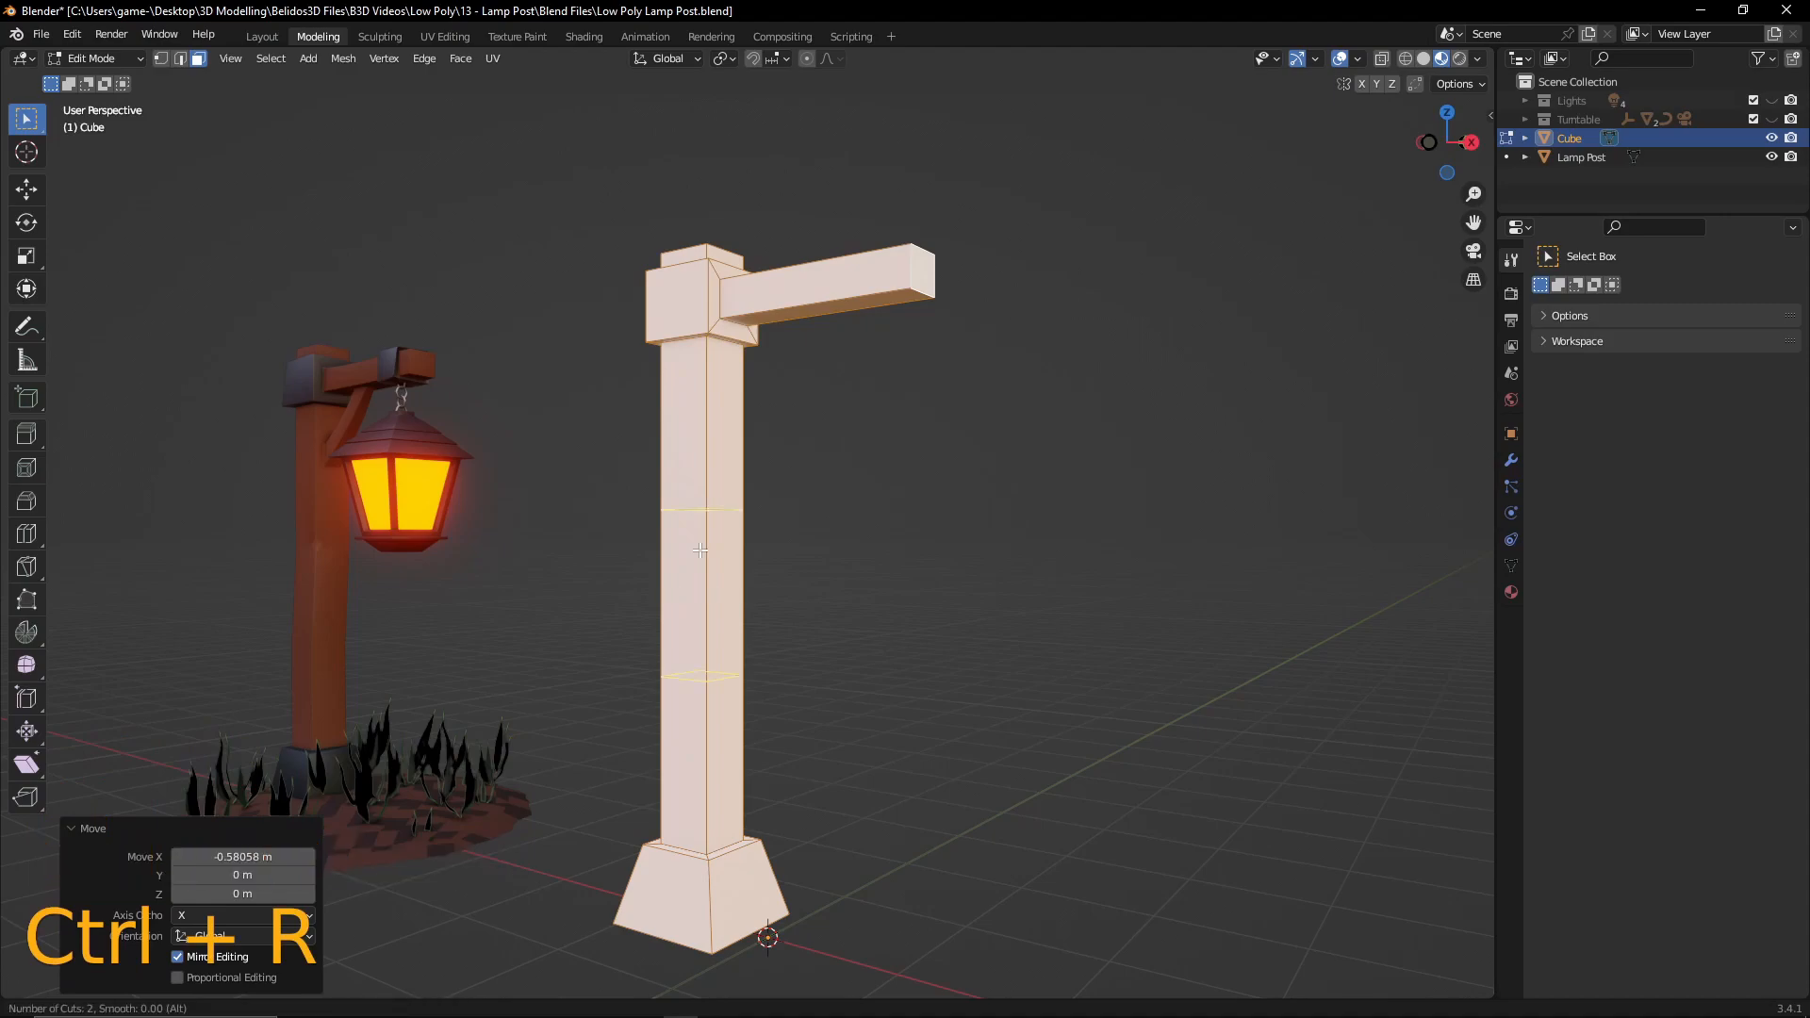
{"action": "left_click", "coordinate": [705, 603]}
{"action": "mouse_move", "coordinate": [897, 550]}
{"action": "middle_mouse_down"}
{"action": "mouse_move", "coordinate": [783, 557]}
{"action": "mouse_move", "coordinate": [895, 552]}
{"action": "middle_mouse_up"}
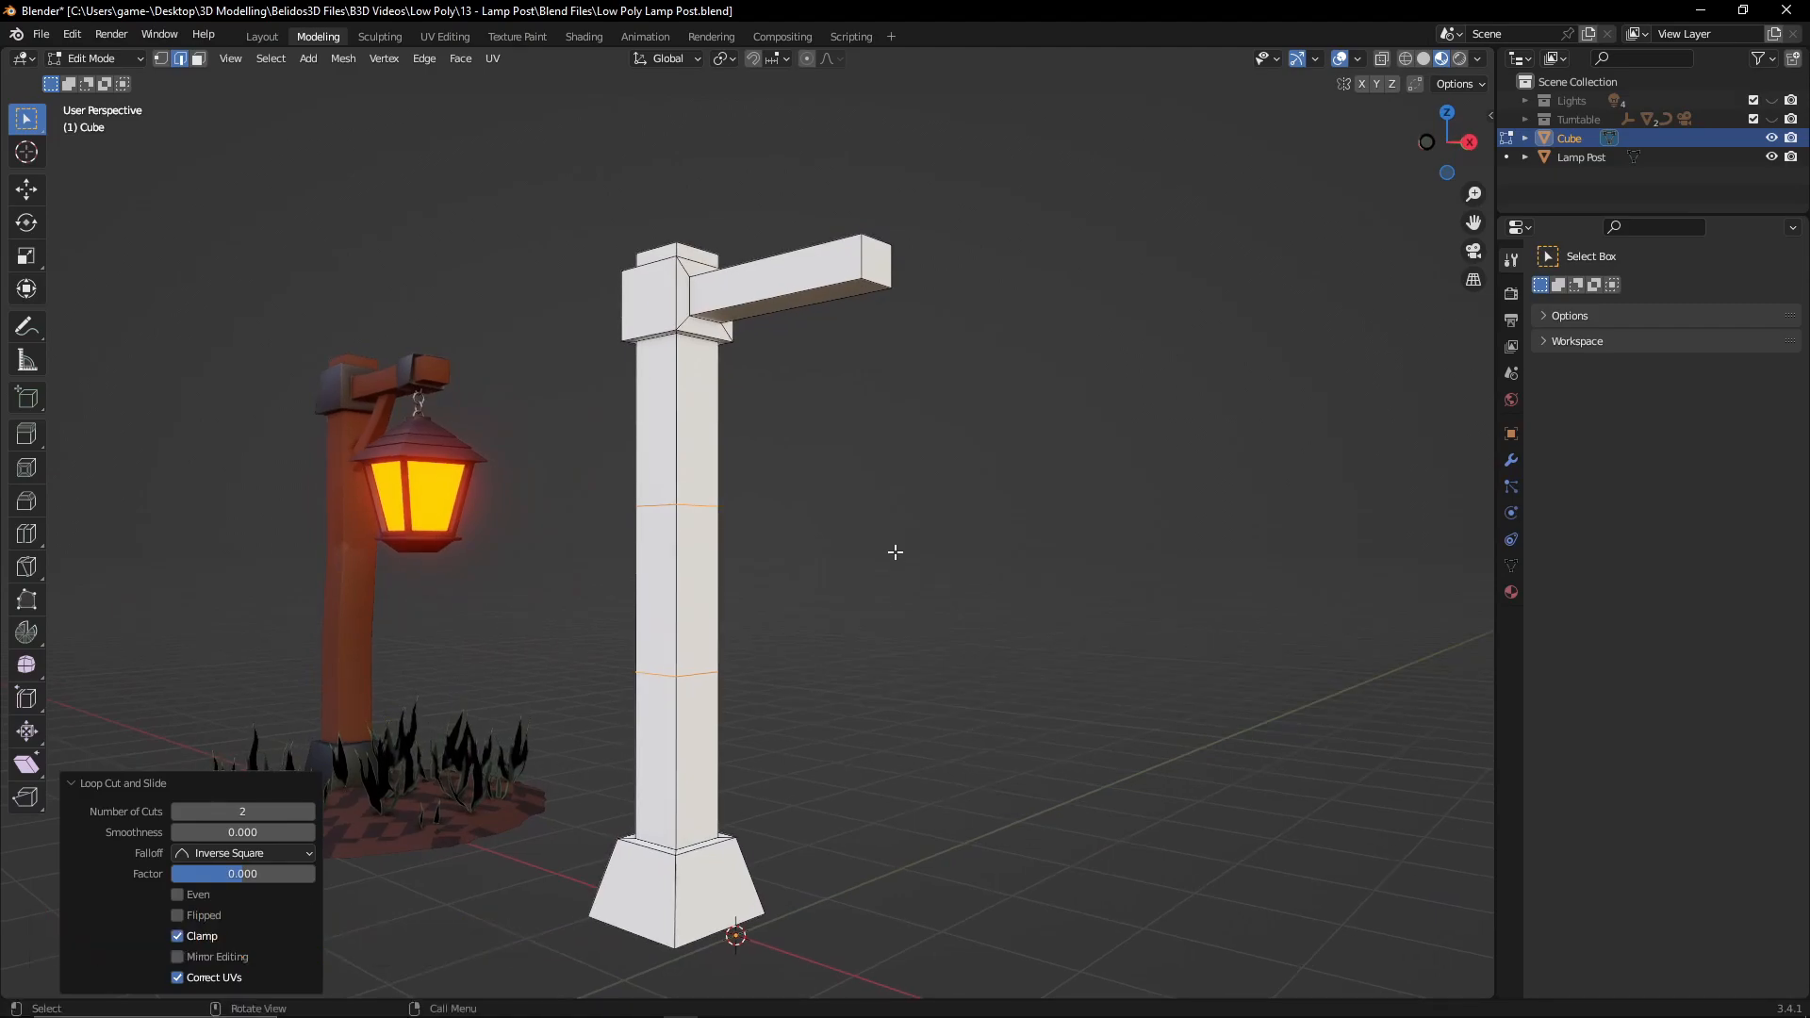
- Select everything from the post's upper loop cut upward and move it about 0.06 m along Y
{"action": "key", "text": "shift"}
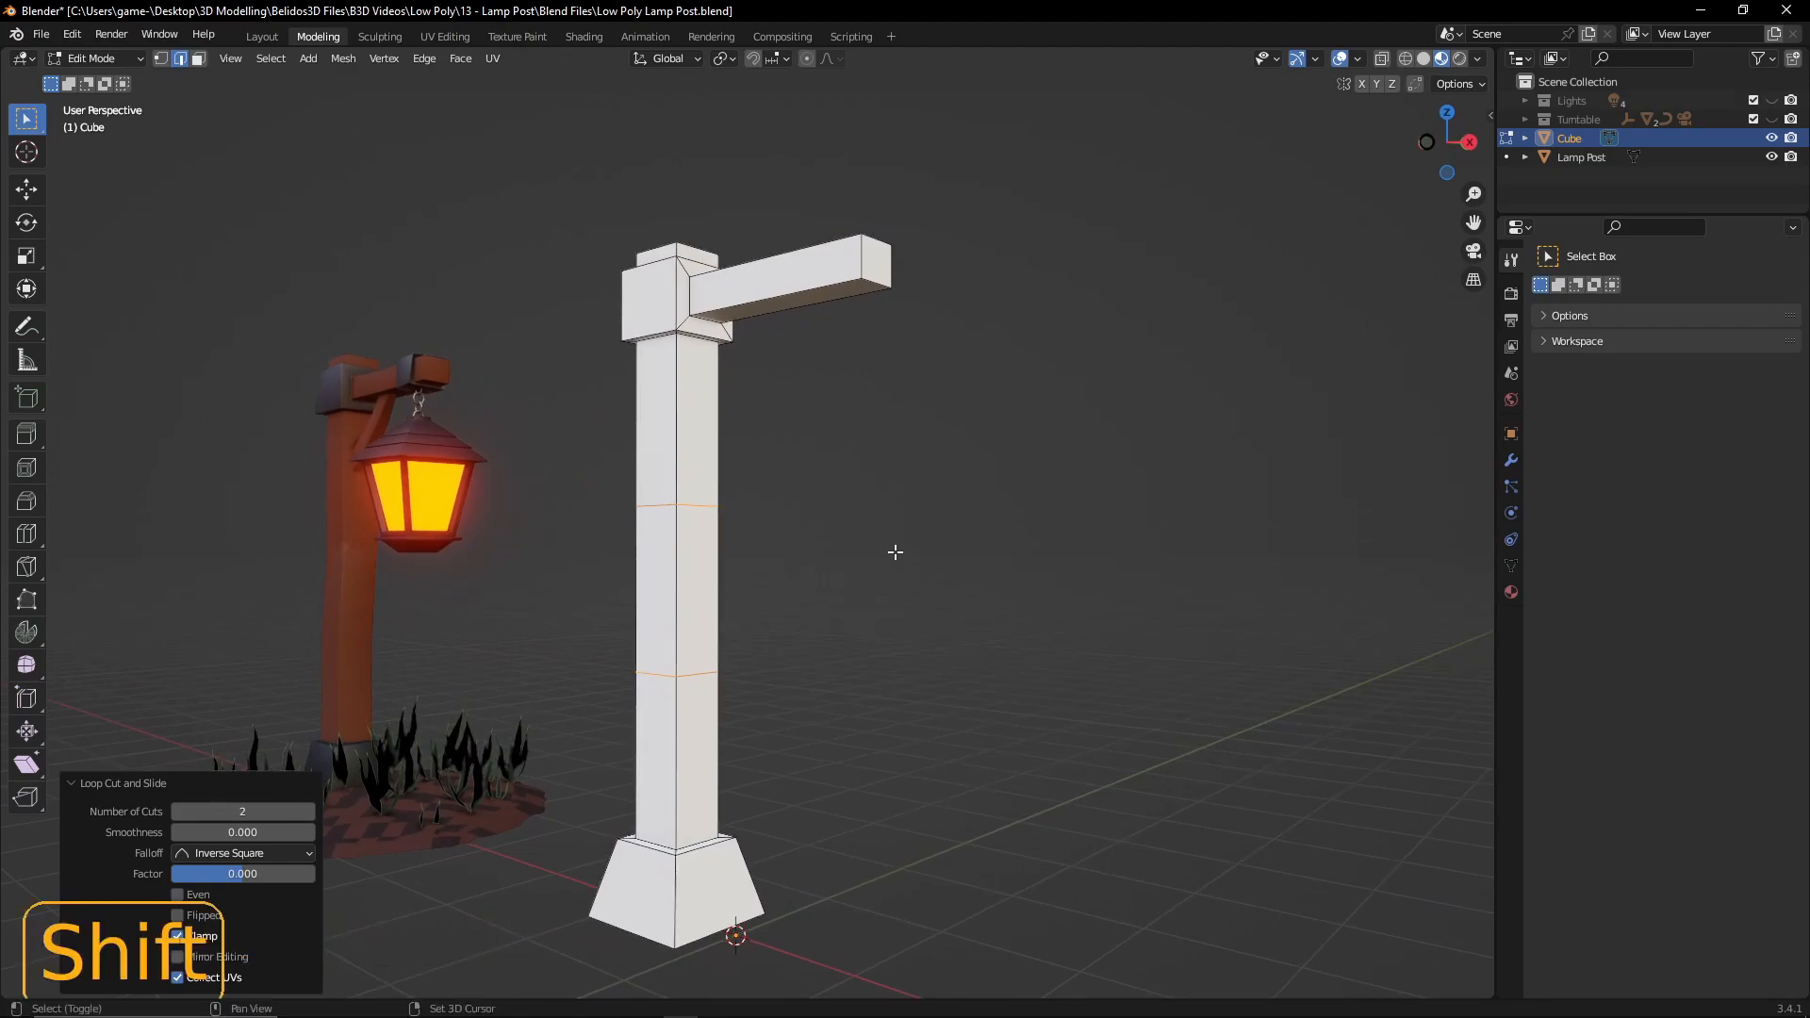
{"action": "key", "text": "shift+z"}
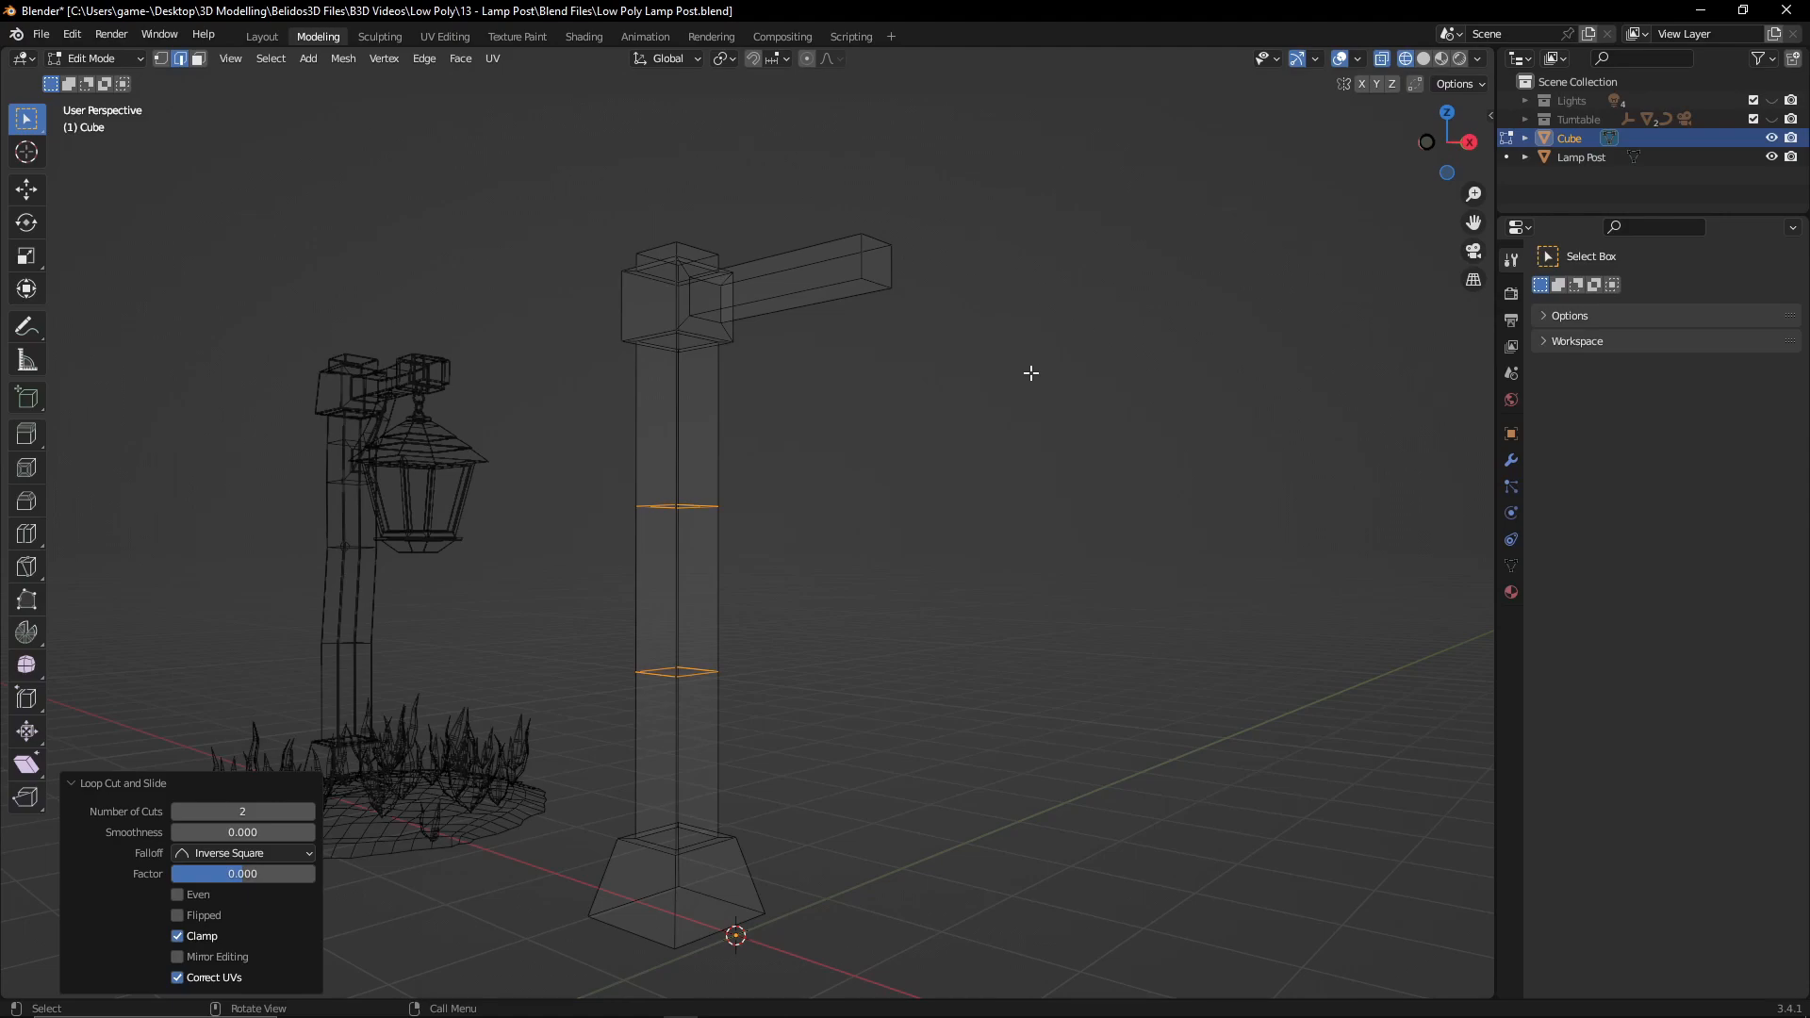
{"action": "left_click_drag", "start_coordinate": [533, 123], "coordinate": [988, 526]}
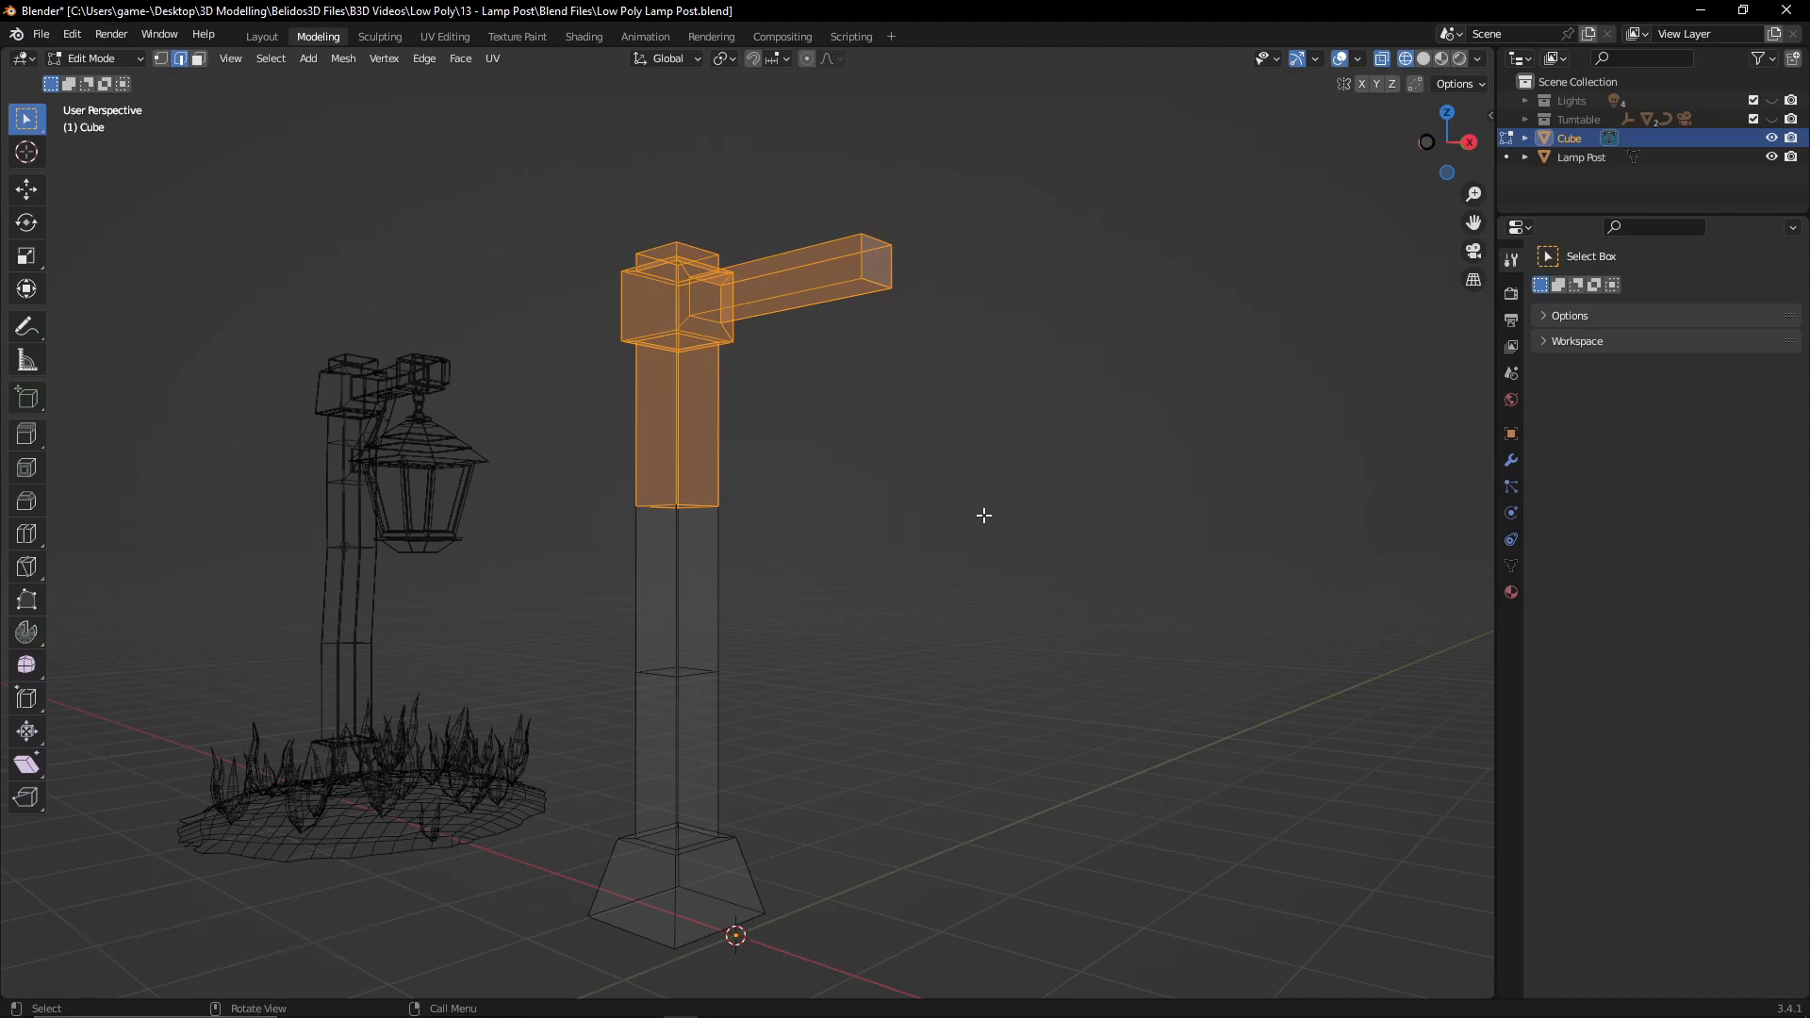
{"action": "key", "text": "KP_3"}
{"action": "key", "text": "g"}
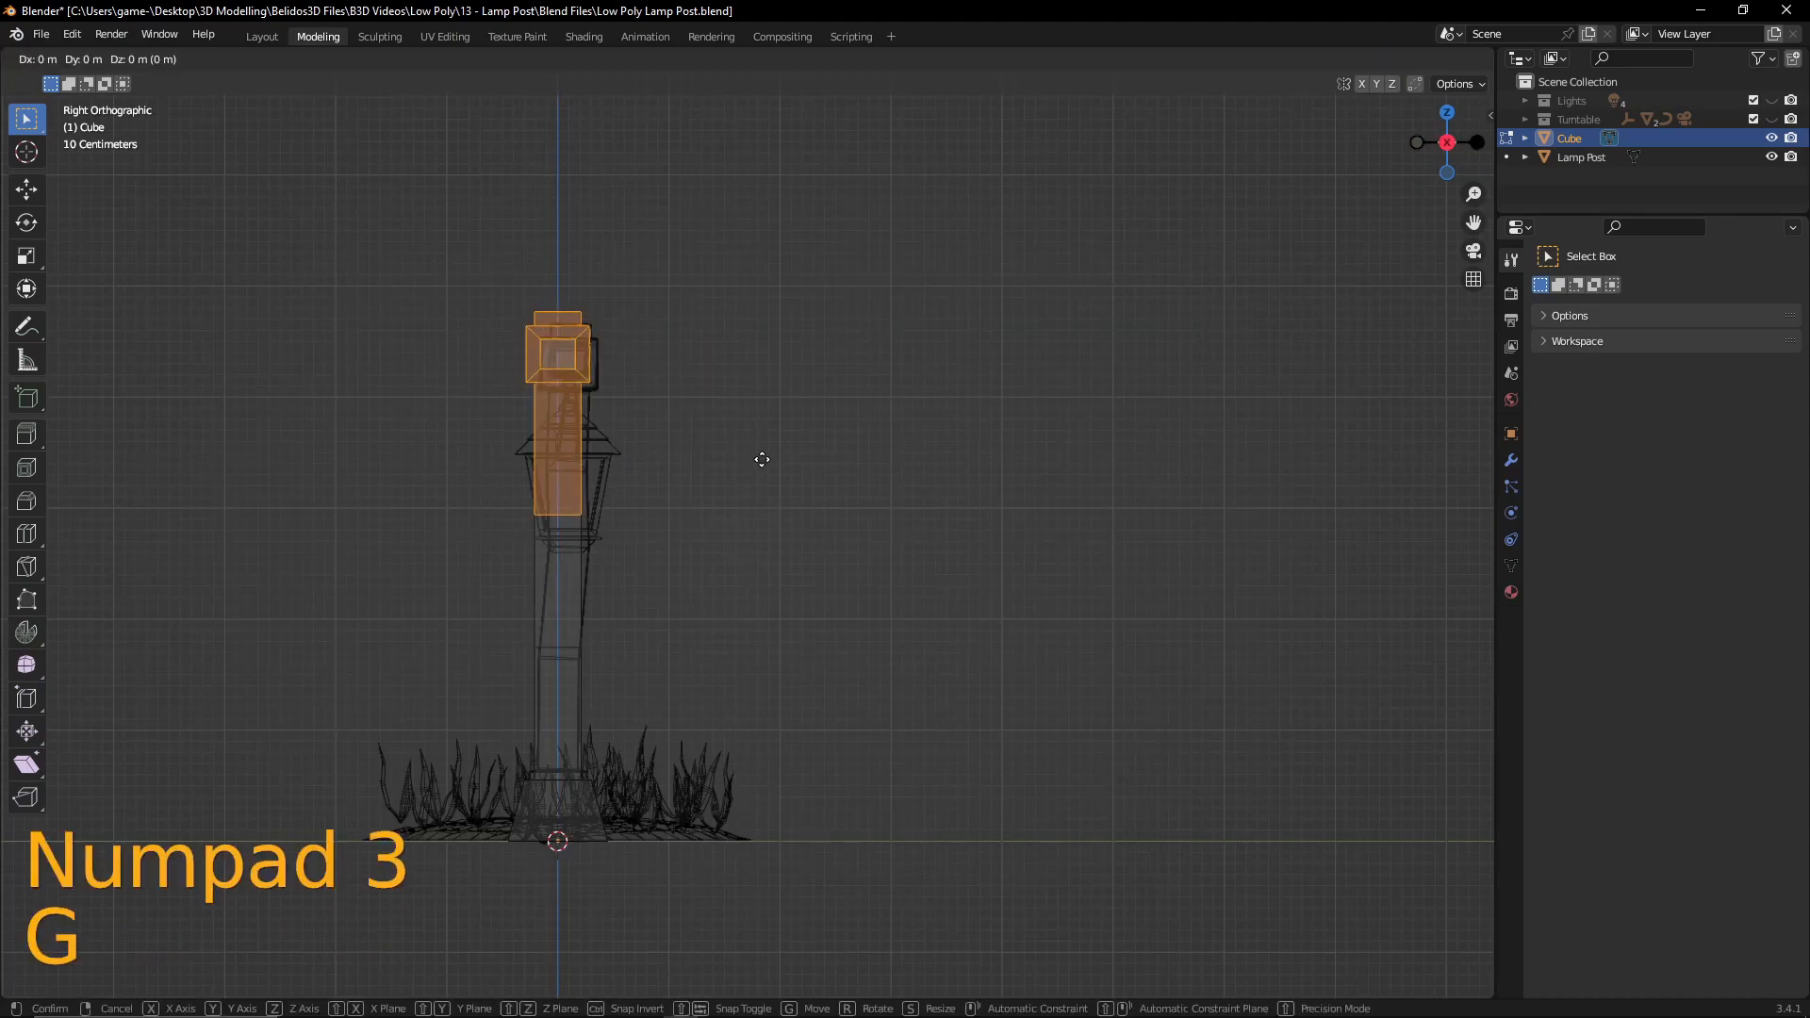
{"action": "key", "text": "y"}
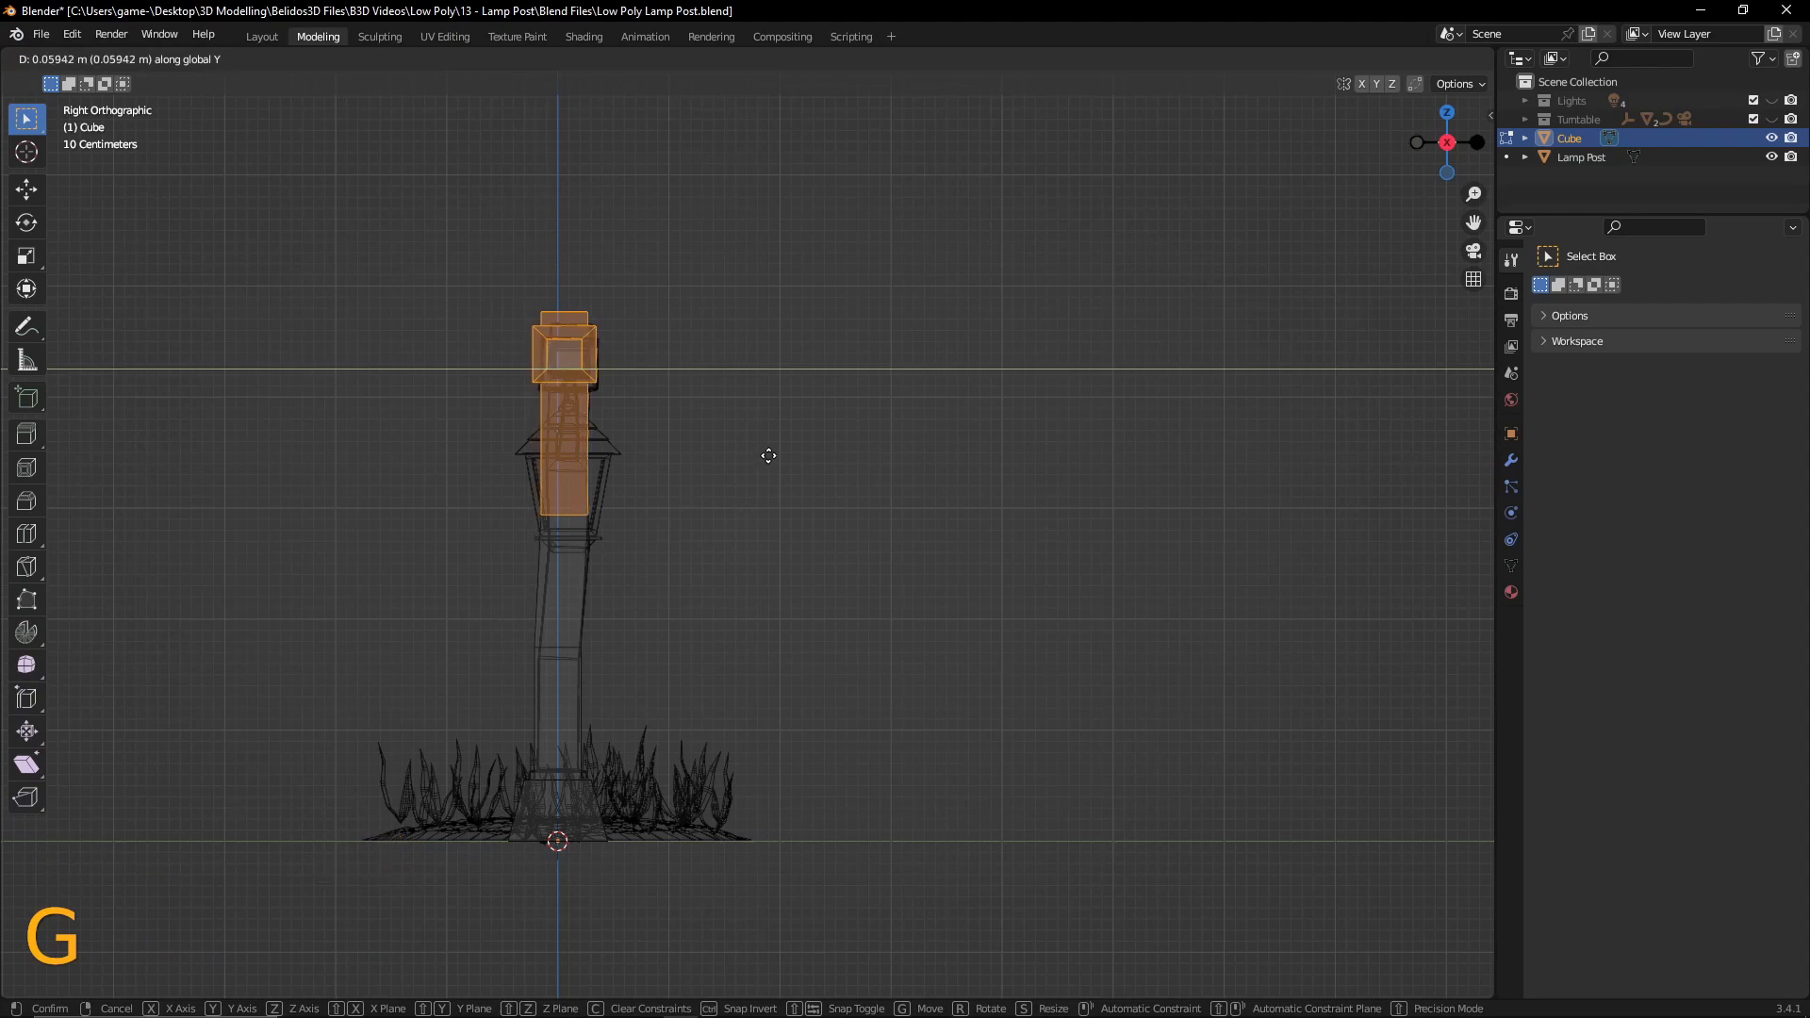
{"action": "left_click", "coordinate": [764, 454]}
{"action": "key", "text": "Tab"}
{"action": "middle_click_drag", "start_coordinate": [764, 453], "coordinate": [959, 547]}
{"action": "key", "text": "shift+z"}
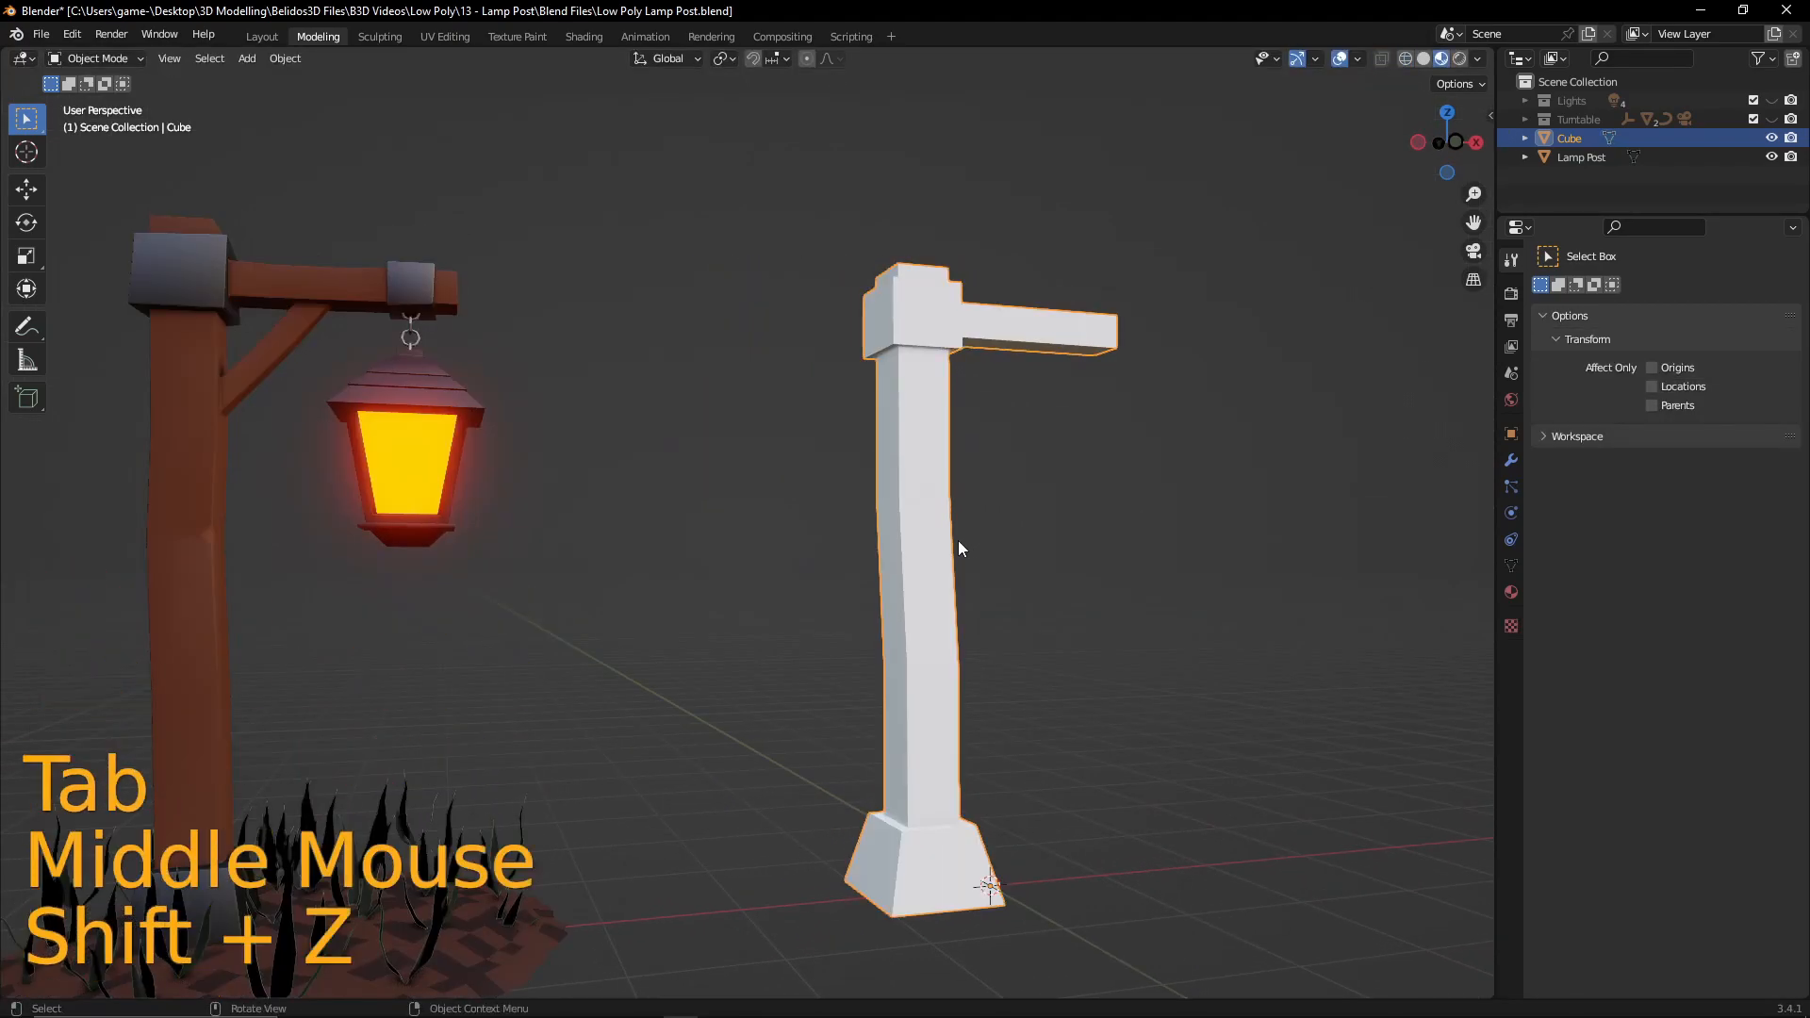
- Select everything from the post's lower loop cut upward and move it about -0.132 m along X
{"action": "scroll", "coordinate": [1074, 545], "scroll_direction": "down", "scroll_amount": 2}
{"action": "middle_click_drag", "start_coordinate": [1085, 547], "coordinate": [1033, 572]}
{"action": "scroll", "coordinate": [962, 566], "scroll_direction": "up", "scroll_amount": 2}
{"action": "scroll", "coordinate": [1028, 547], "scroll_direction": "down", "scroll_amount": 2}
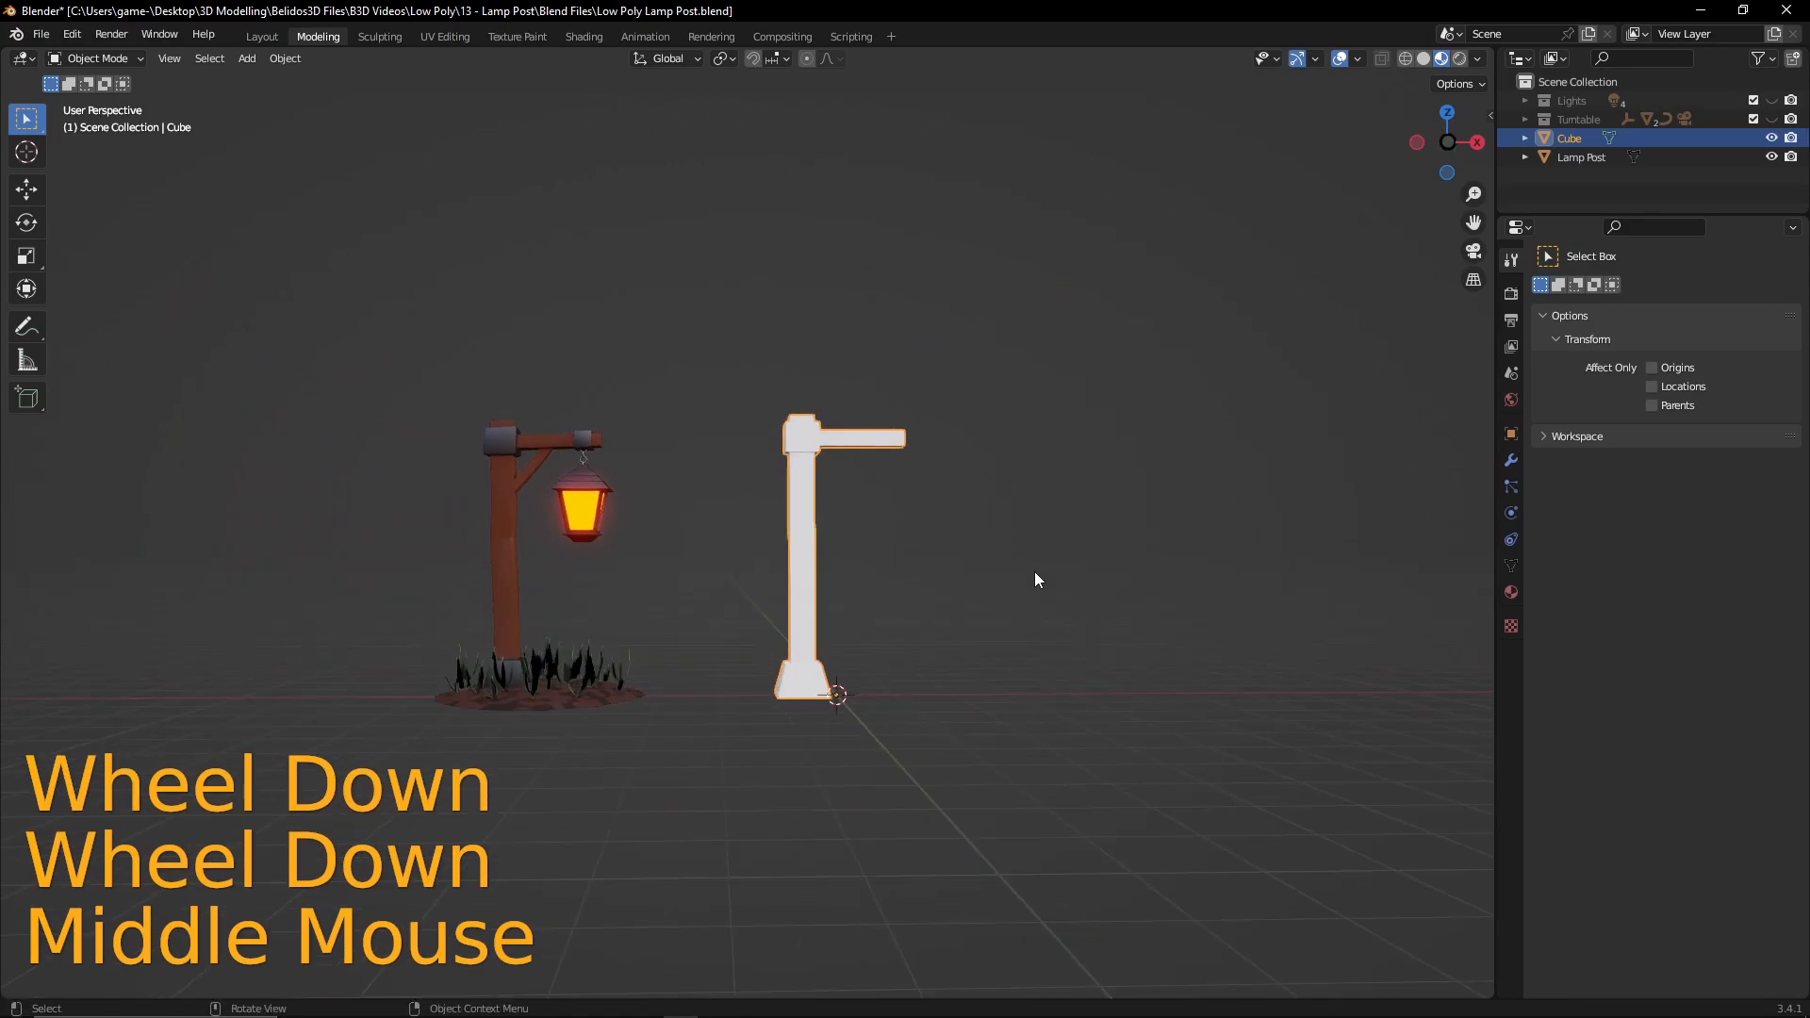
{"action": "key", "text": "KP_1"}
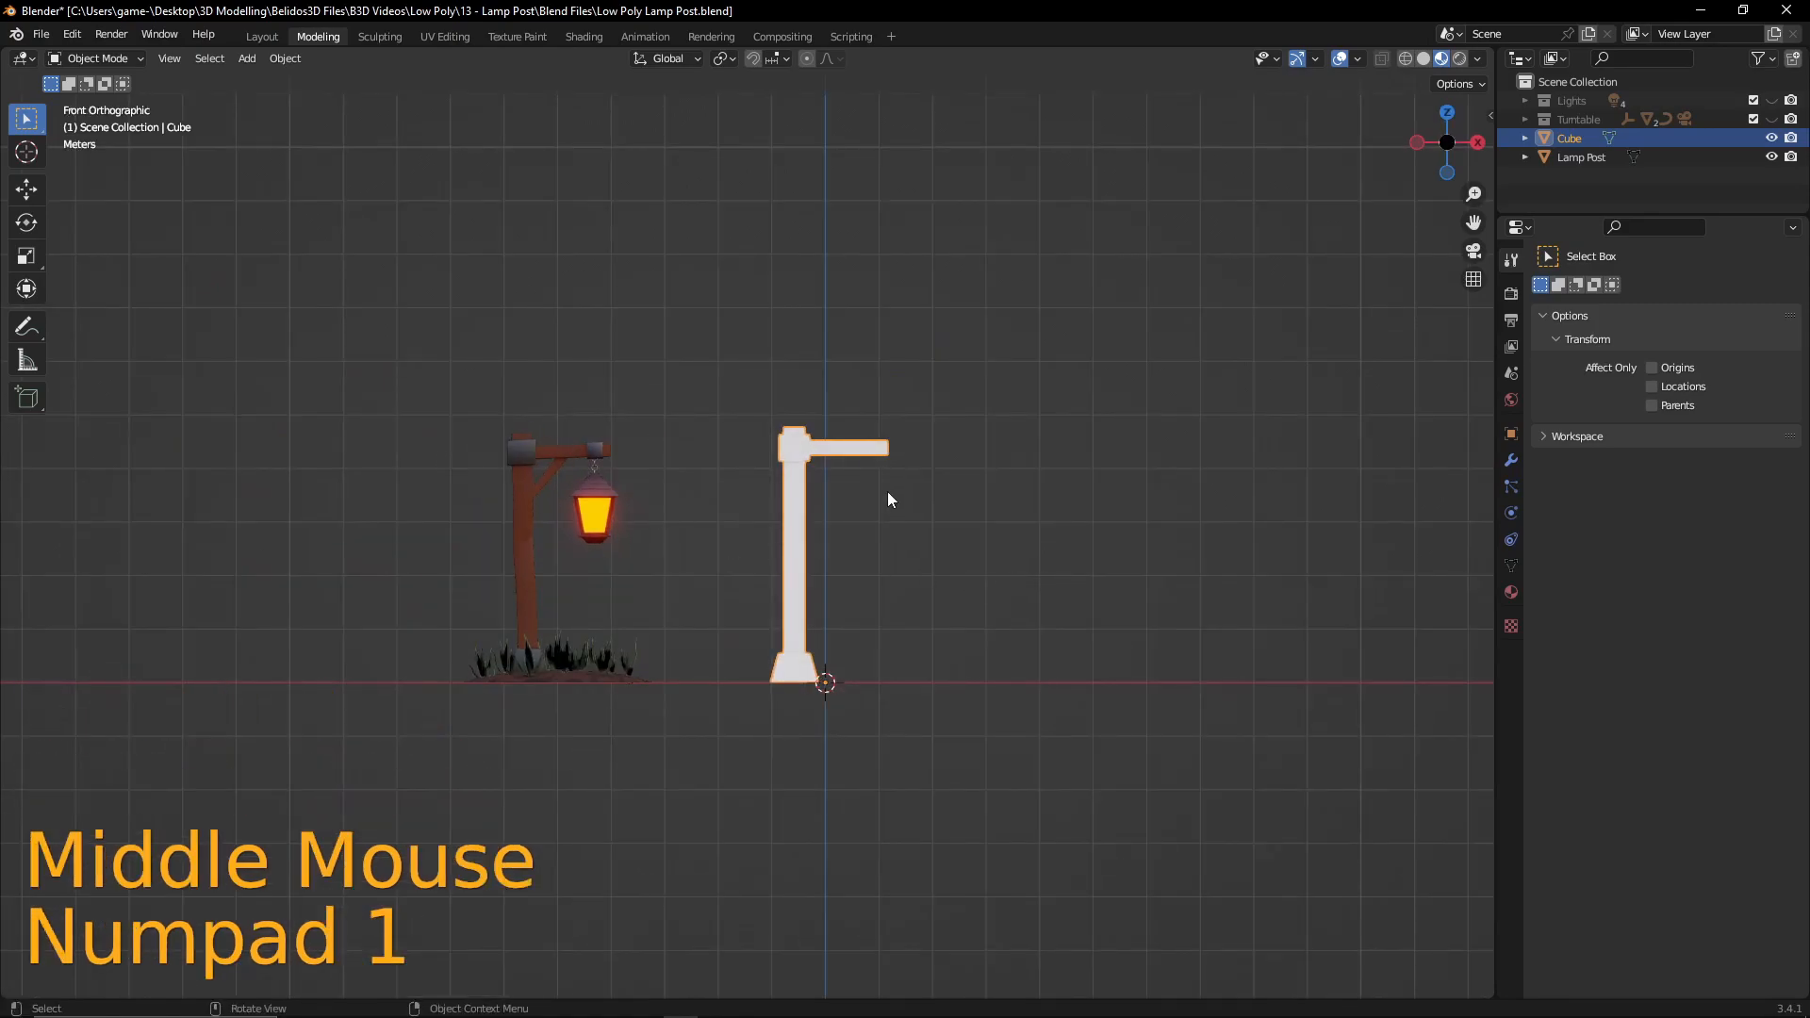
{"action": "scroll", "coordinate": [888, 500], "scroll_direction": "up", "scroll_amount": 1}
{"action": "key", "text": "Tab"}
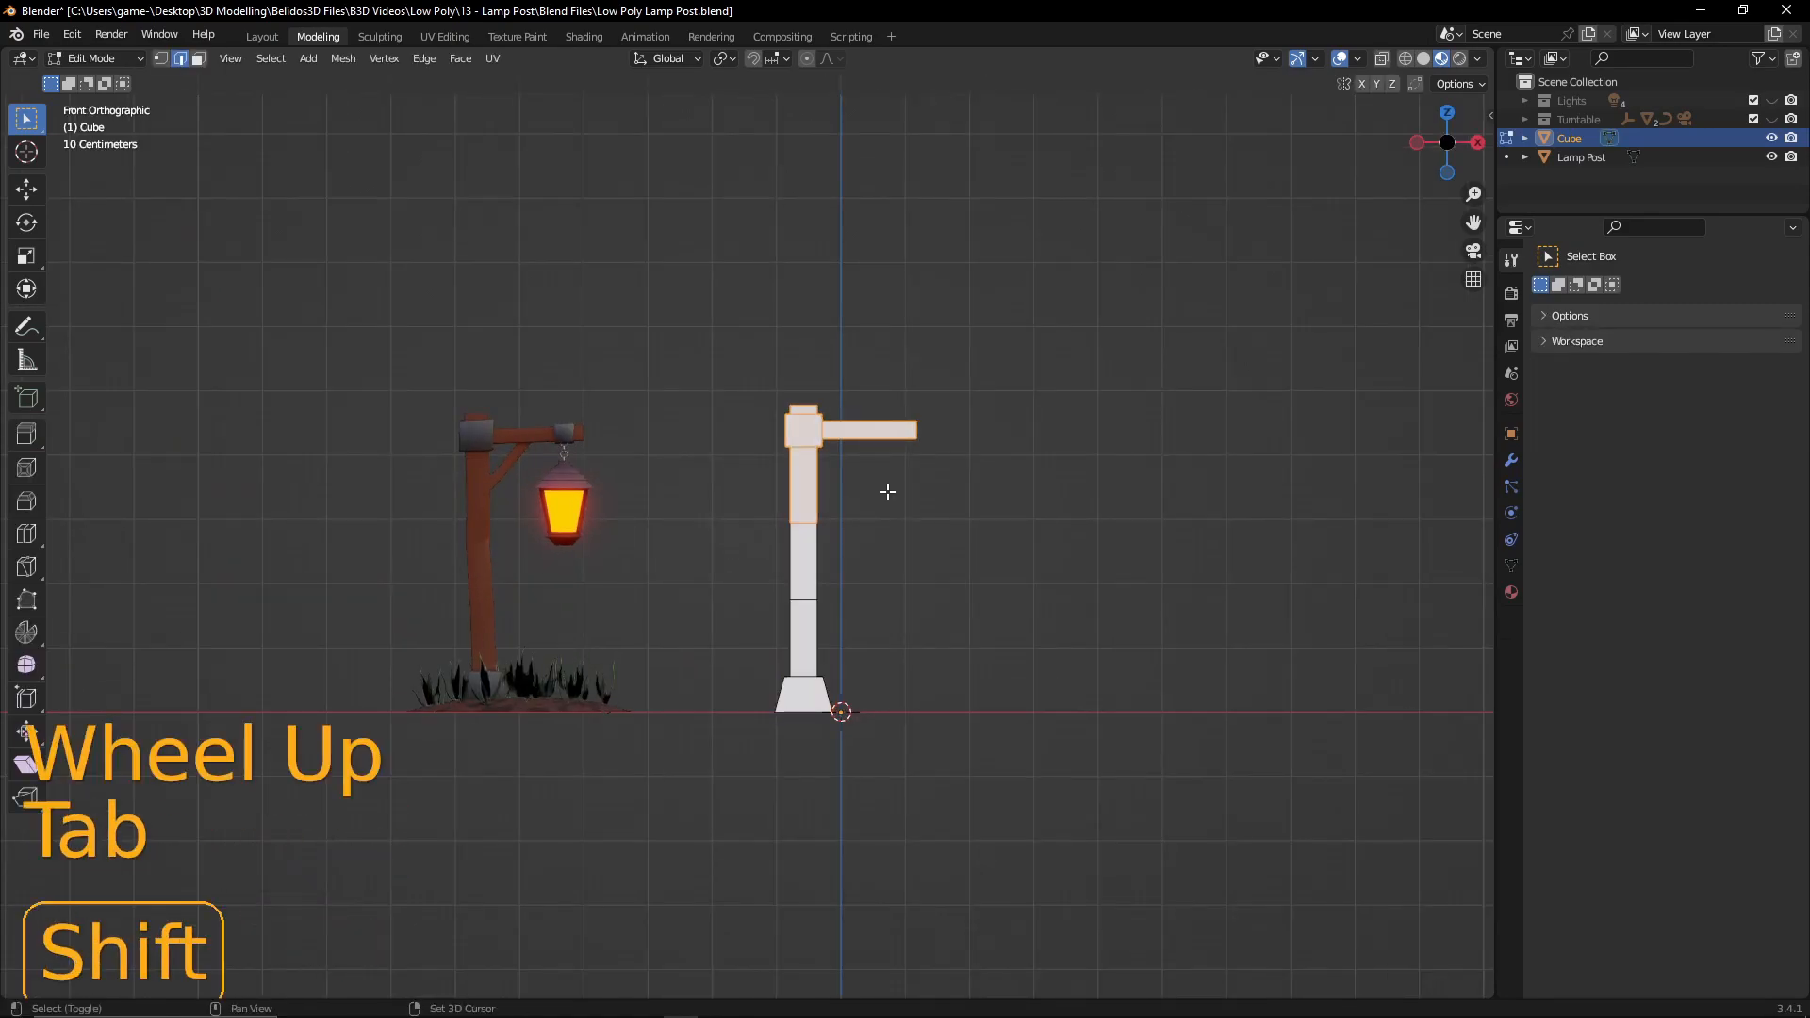
{"action": "key", "text": "shift+z"}
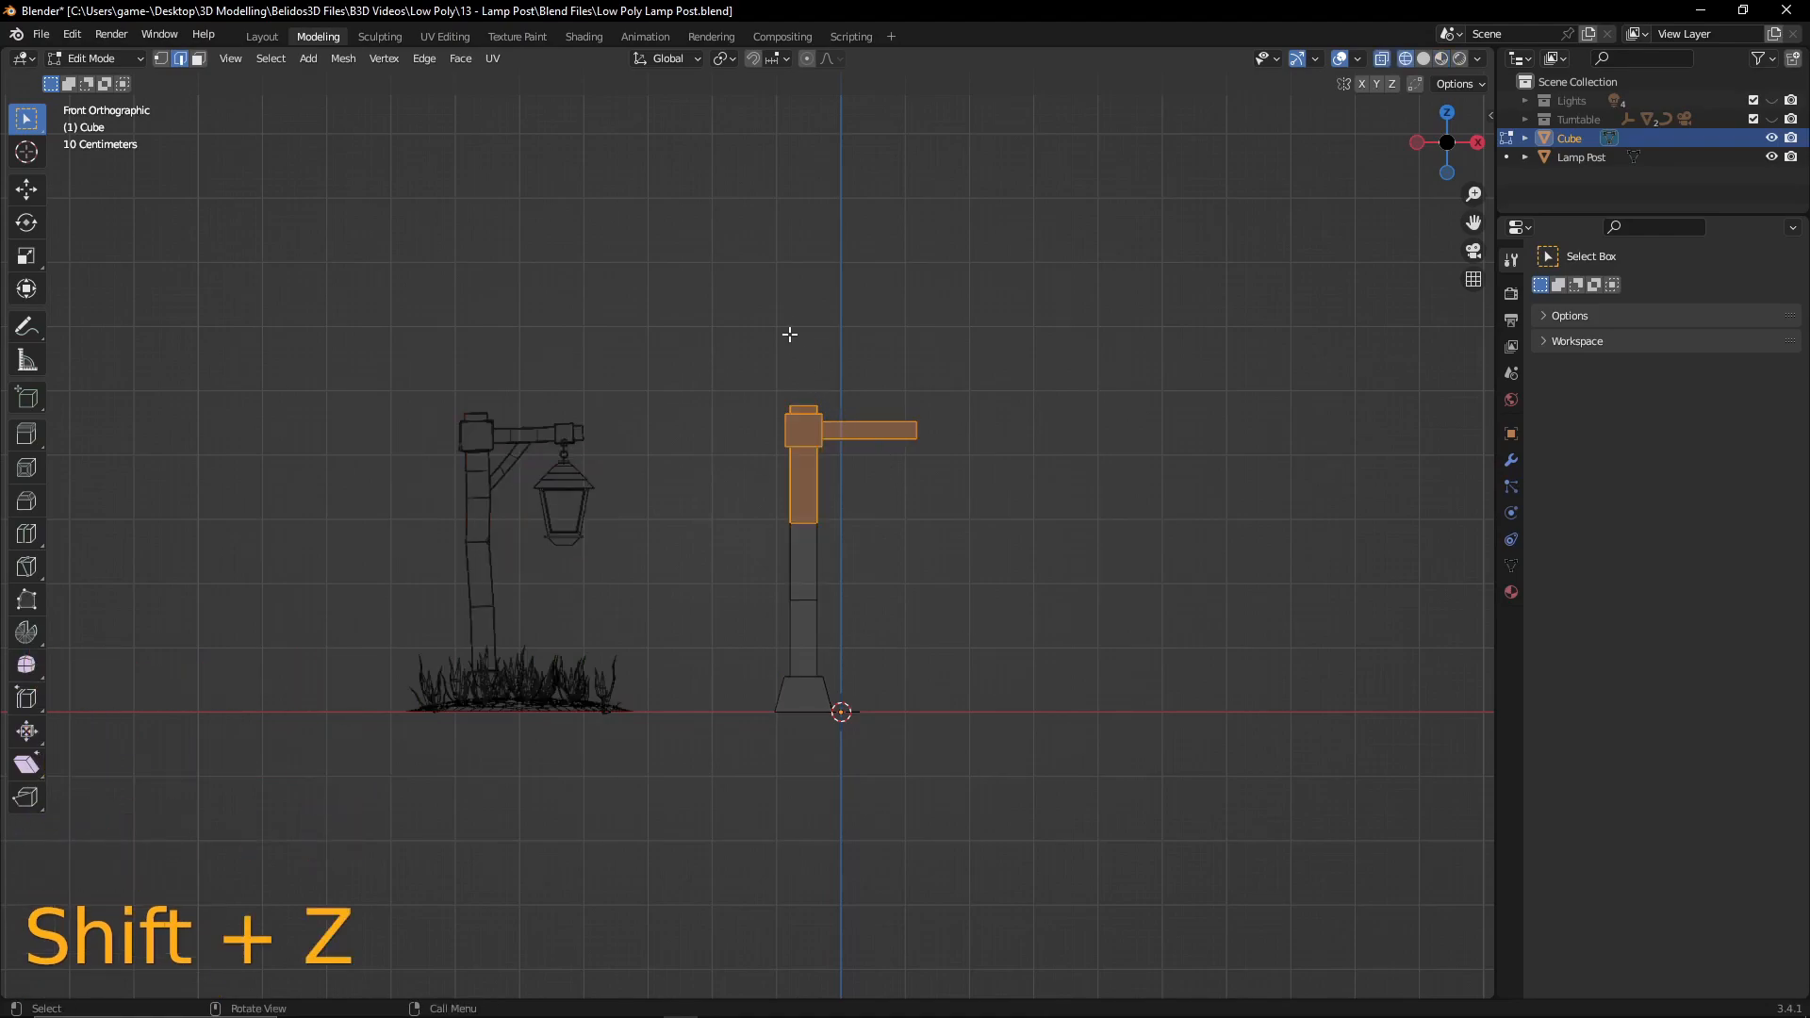
{"action": "left_click_drag", "start_coordinate": [734, 329], "coordinate": [955, 621]}
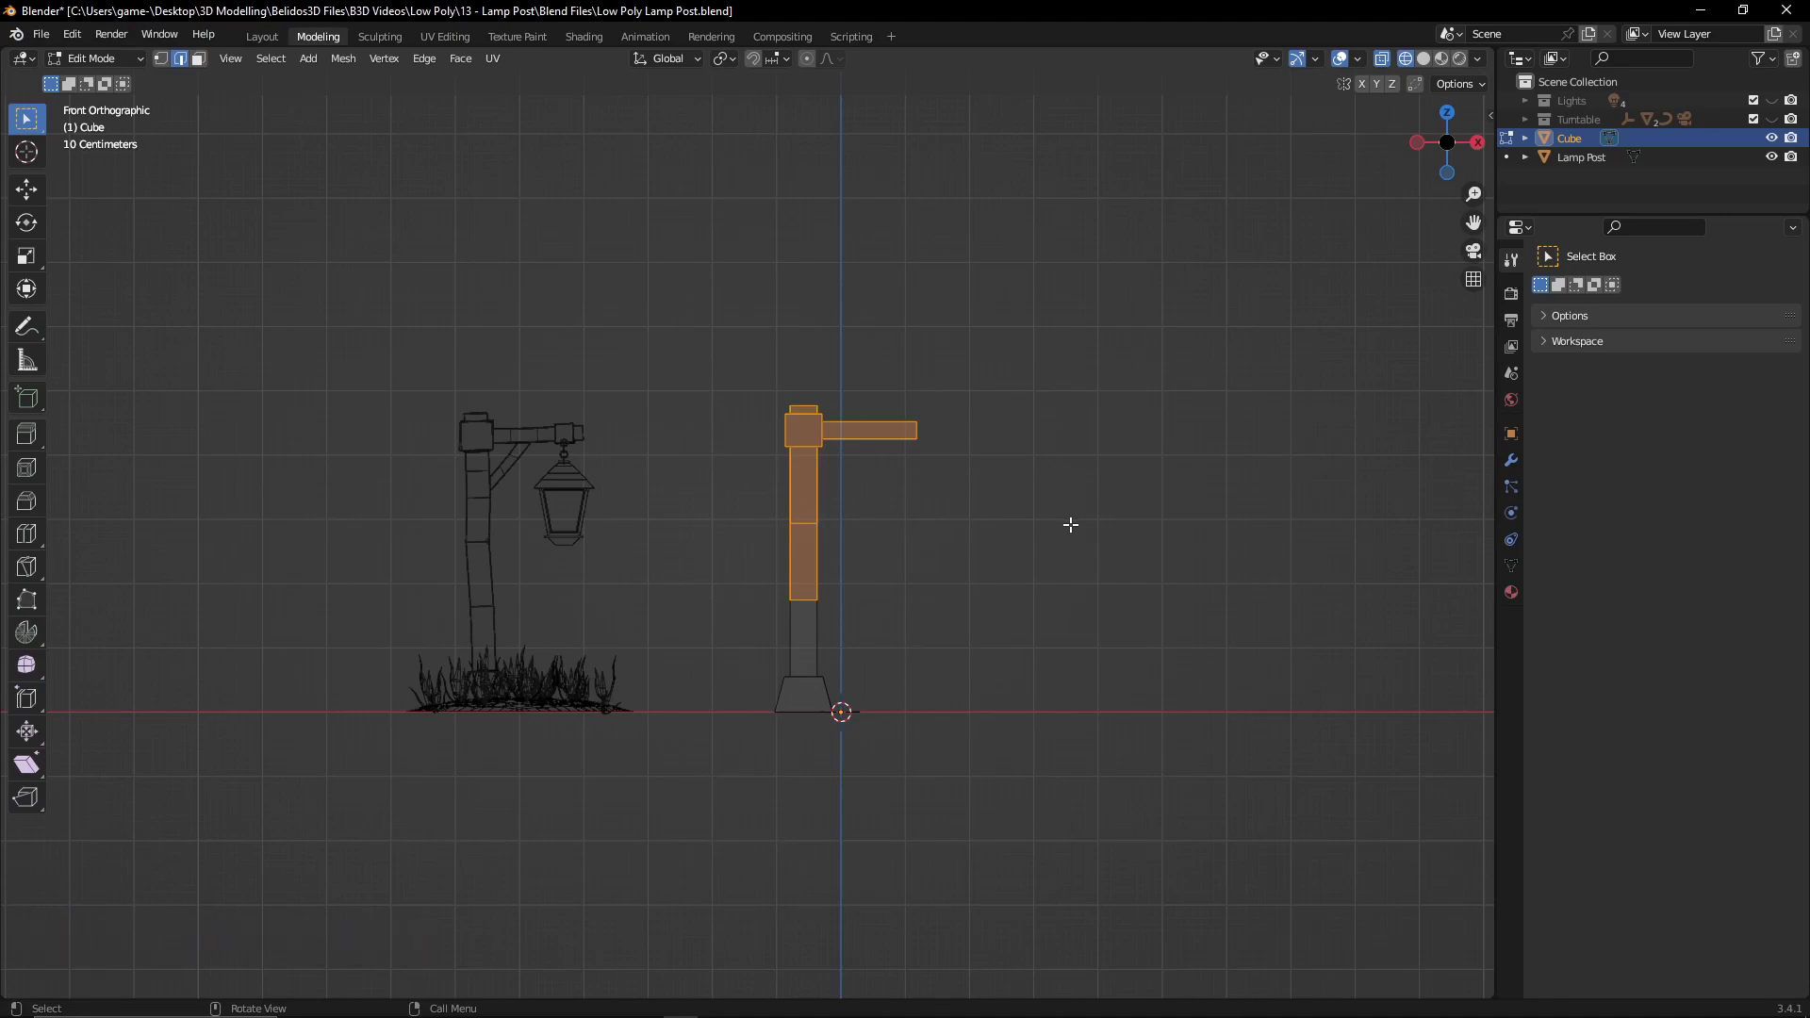
{"action": "key", "text": "g"}
{"action": "key", "text": "x"}
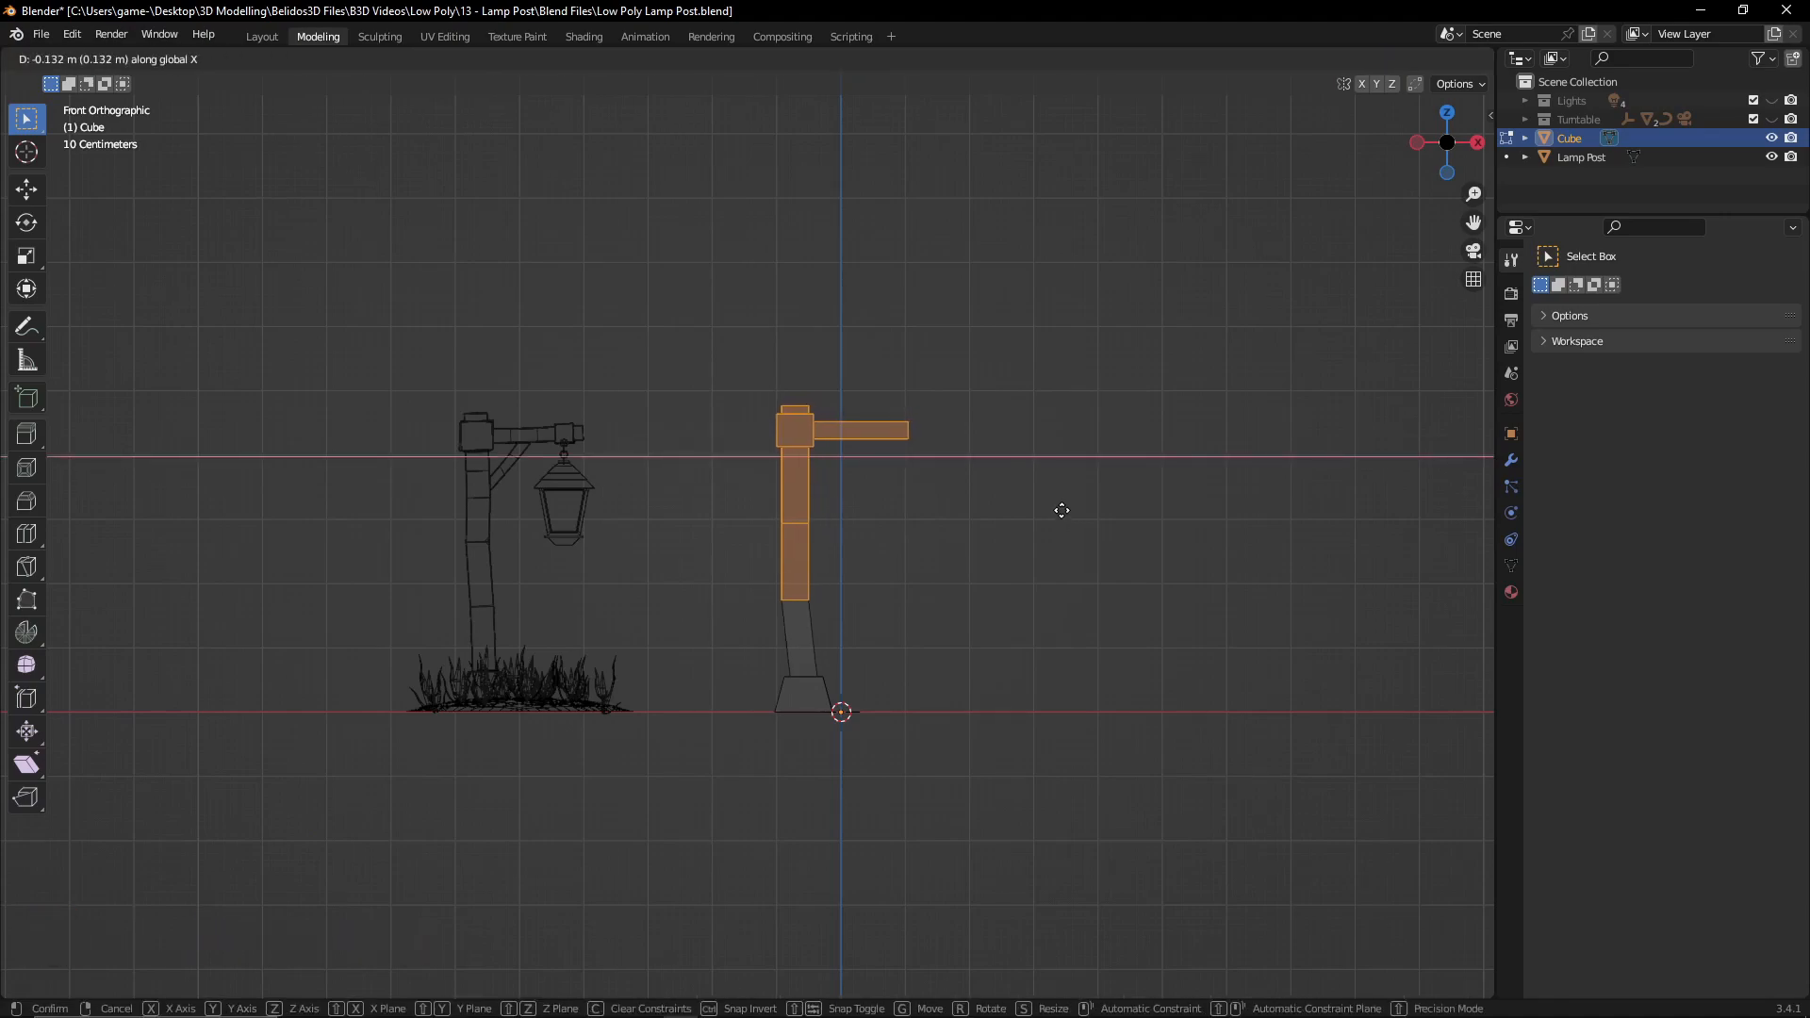
{"action": "left_click", "coordinate": [1062, 510]}
- Select only the section from the upper loop cut upward and move it about 0.059 m along X
{"action": "left_click_drag", "start_coordinate": [717, 300], "coordinate": [948, 531]}
{"action": "key", "text": "g"}
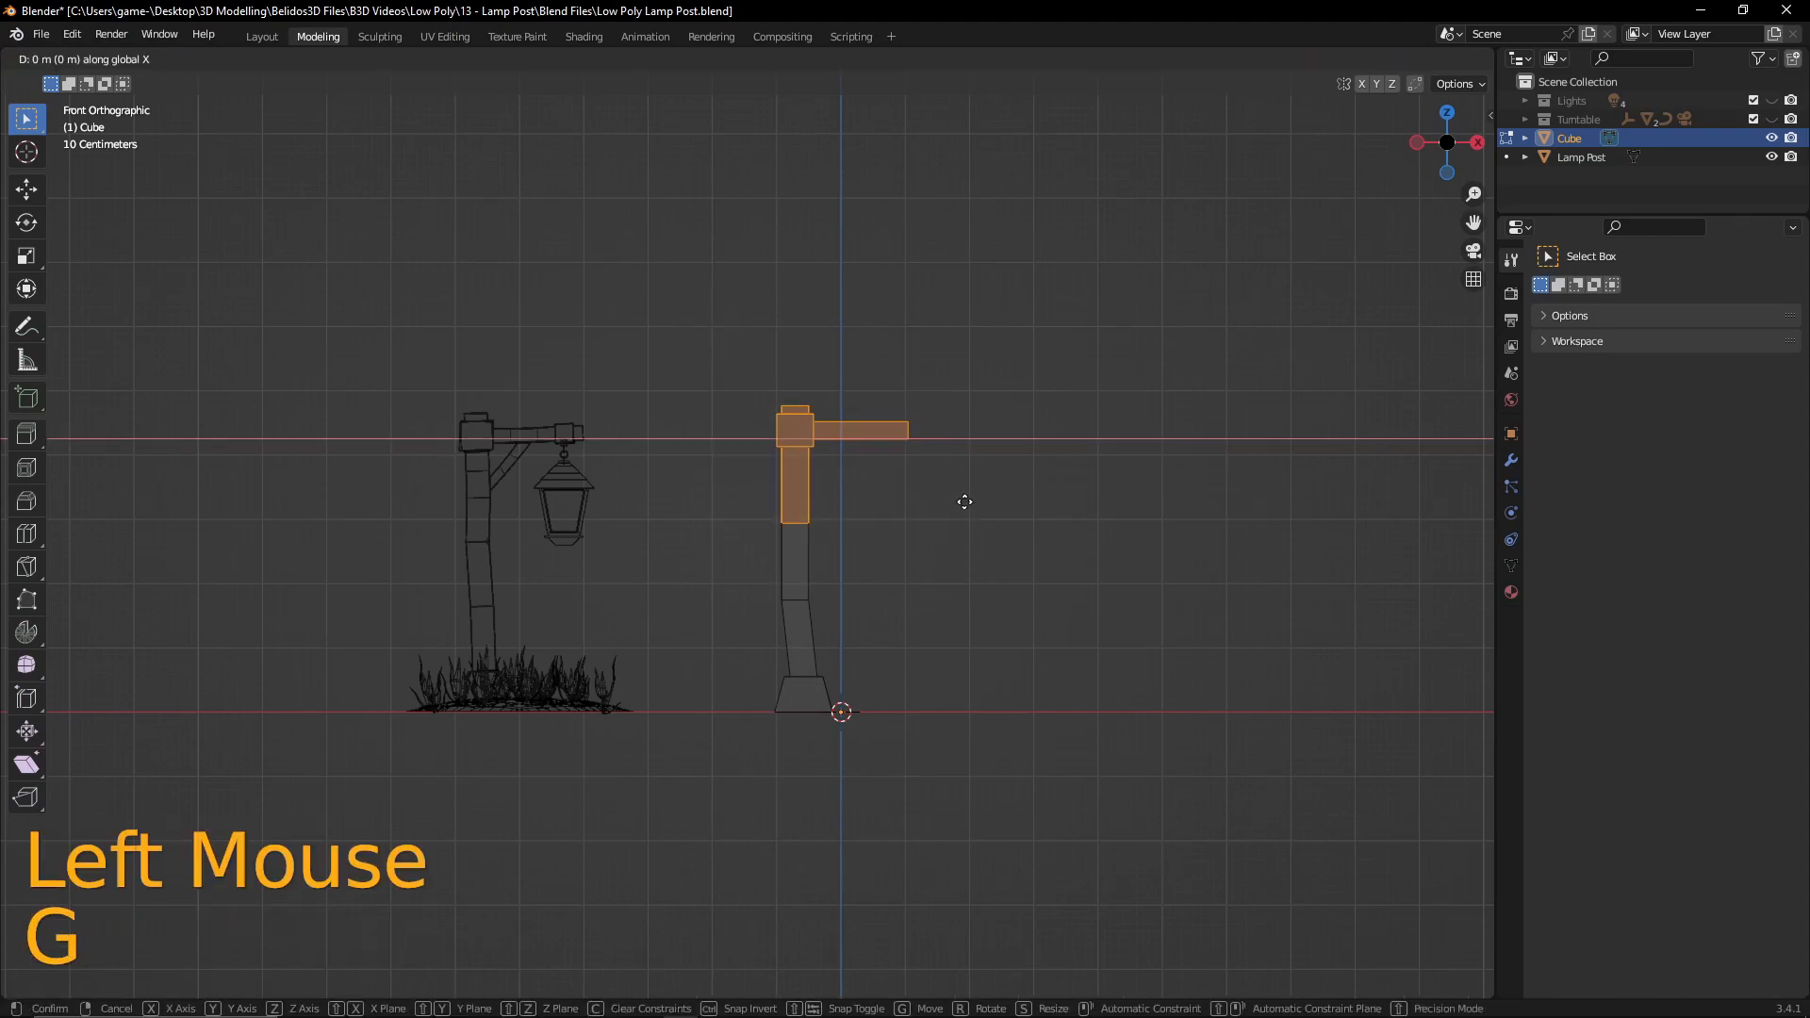
{"action": "key", "text": "x"}
{"action": "left_click", "coordinate": [969, 497]}
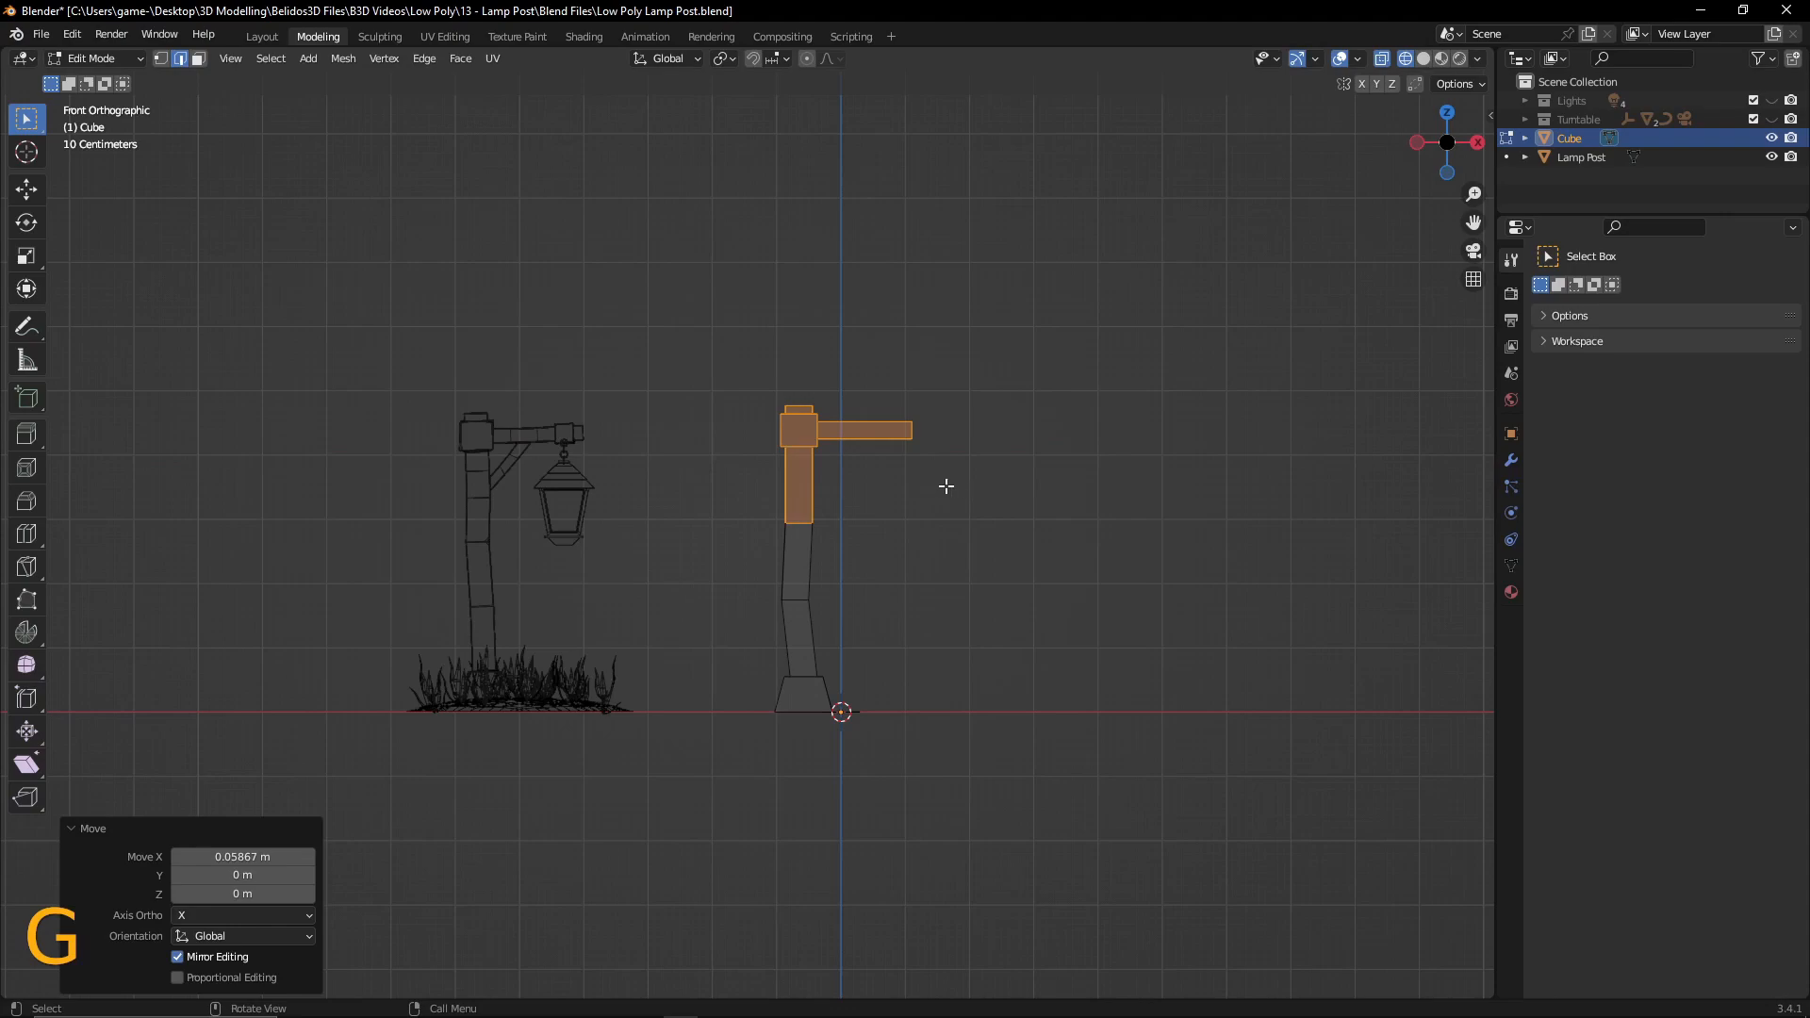
{"action": "key", "text": "shift+z"}
{"action": "key", "text": "Tab"}
{"action": "mouse_move", "coordinate": [889, 497]}
{"action": "middle_mouse_down"}
{"action": "mouse_move", "coordinate": [867, 572]}
{"action": "mouse_move", "coordinate": [686, 404]}
{"action": "mouse_move", "coordinate": [1059, 578]}
{"action": "mouse_move", "coordinate": [1112, 553]}
{"action": "mouse_move", "coordinate": [992, 585]}
{"action": "middle_mouse_up"}
- Rotate the selected upper section about -1.86° in front view and move it about -0.103 m along X
{"action": "key", "text": "KP_1"}
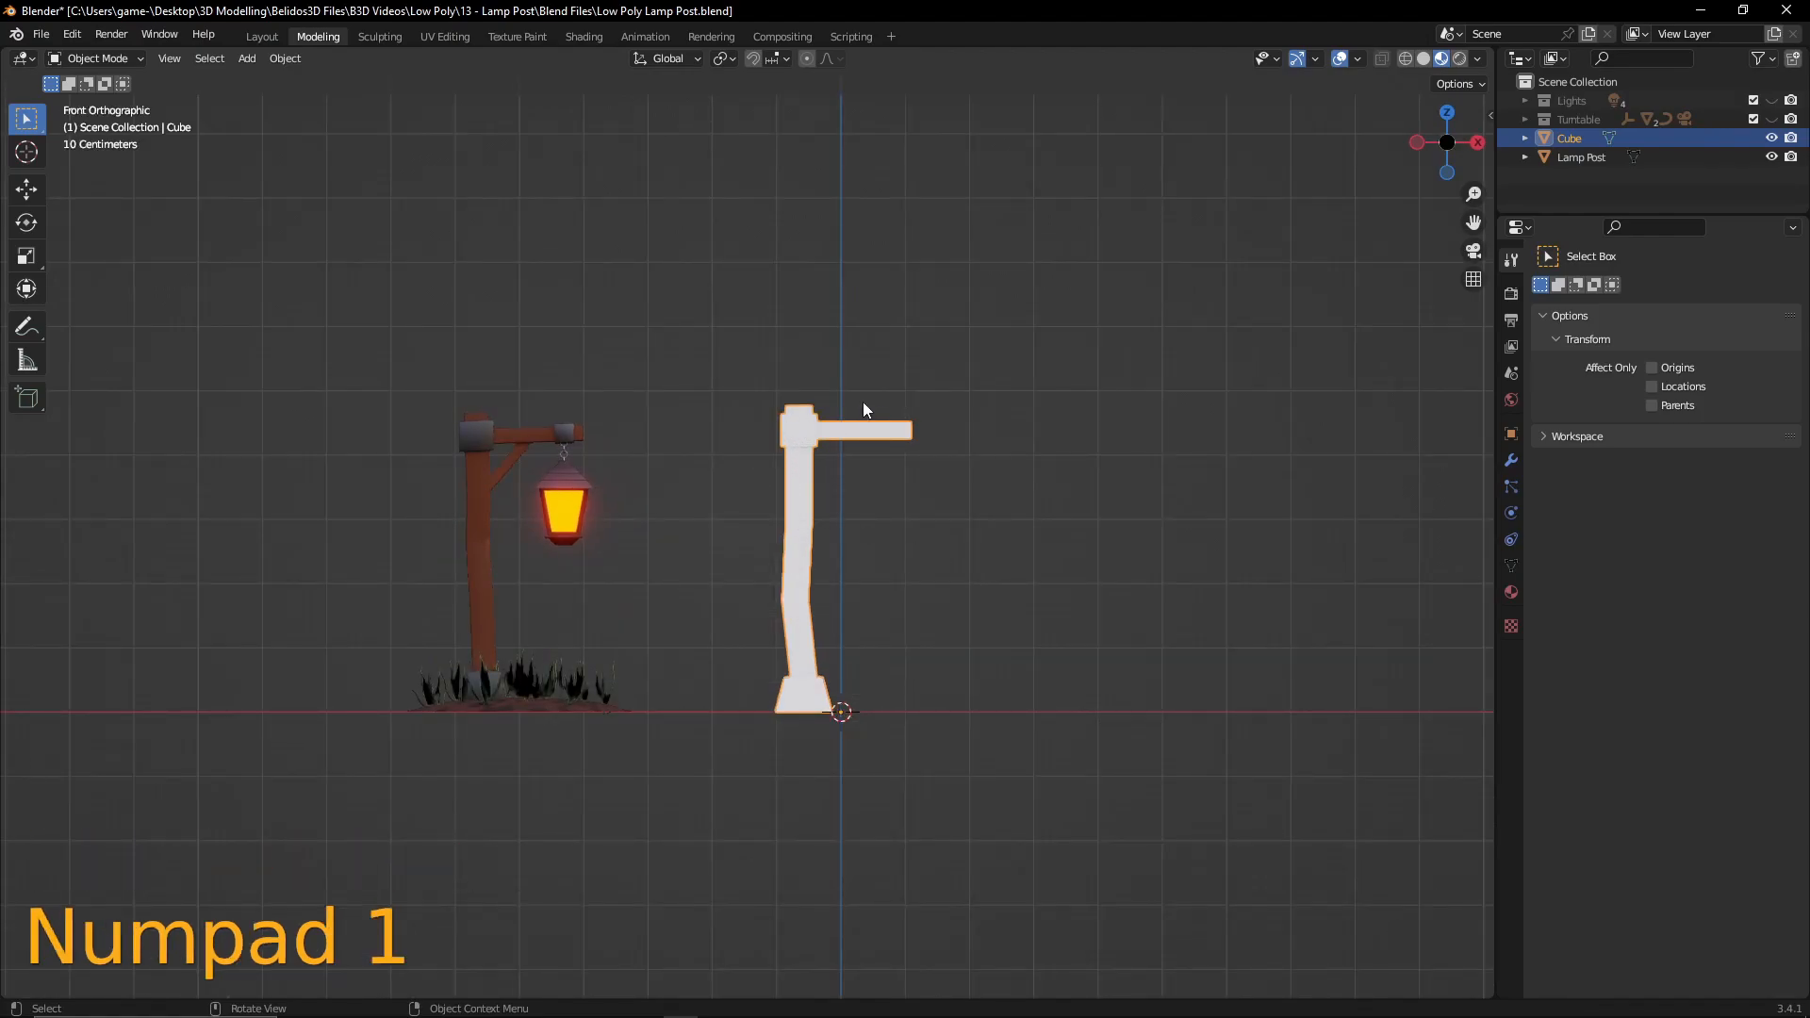
{"action": "key", "text": "Tab"}
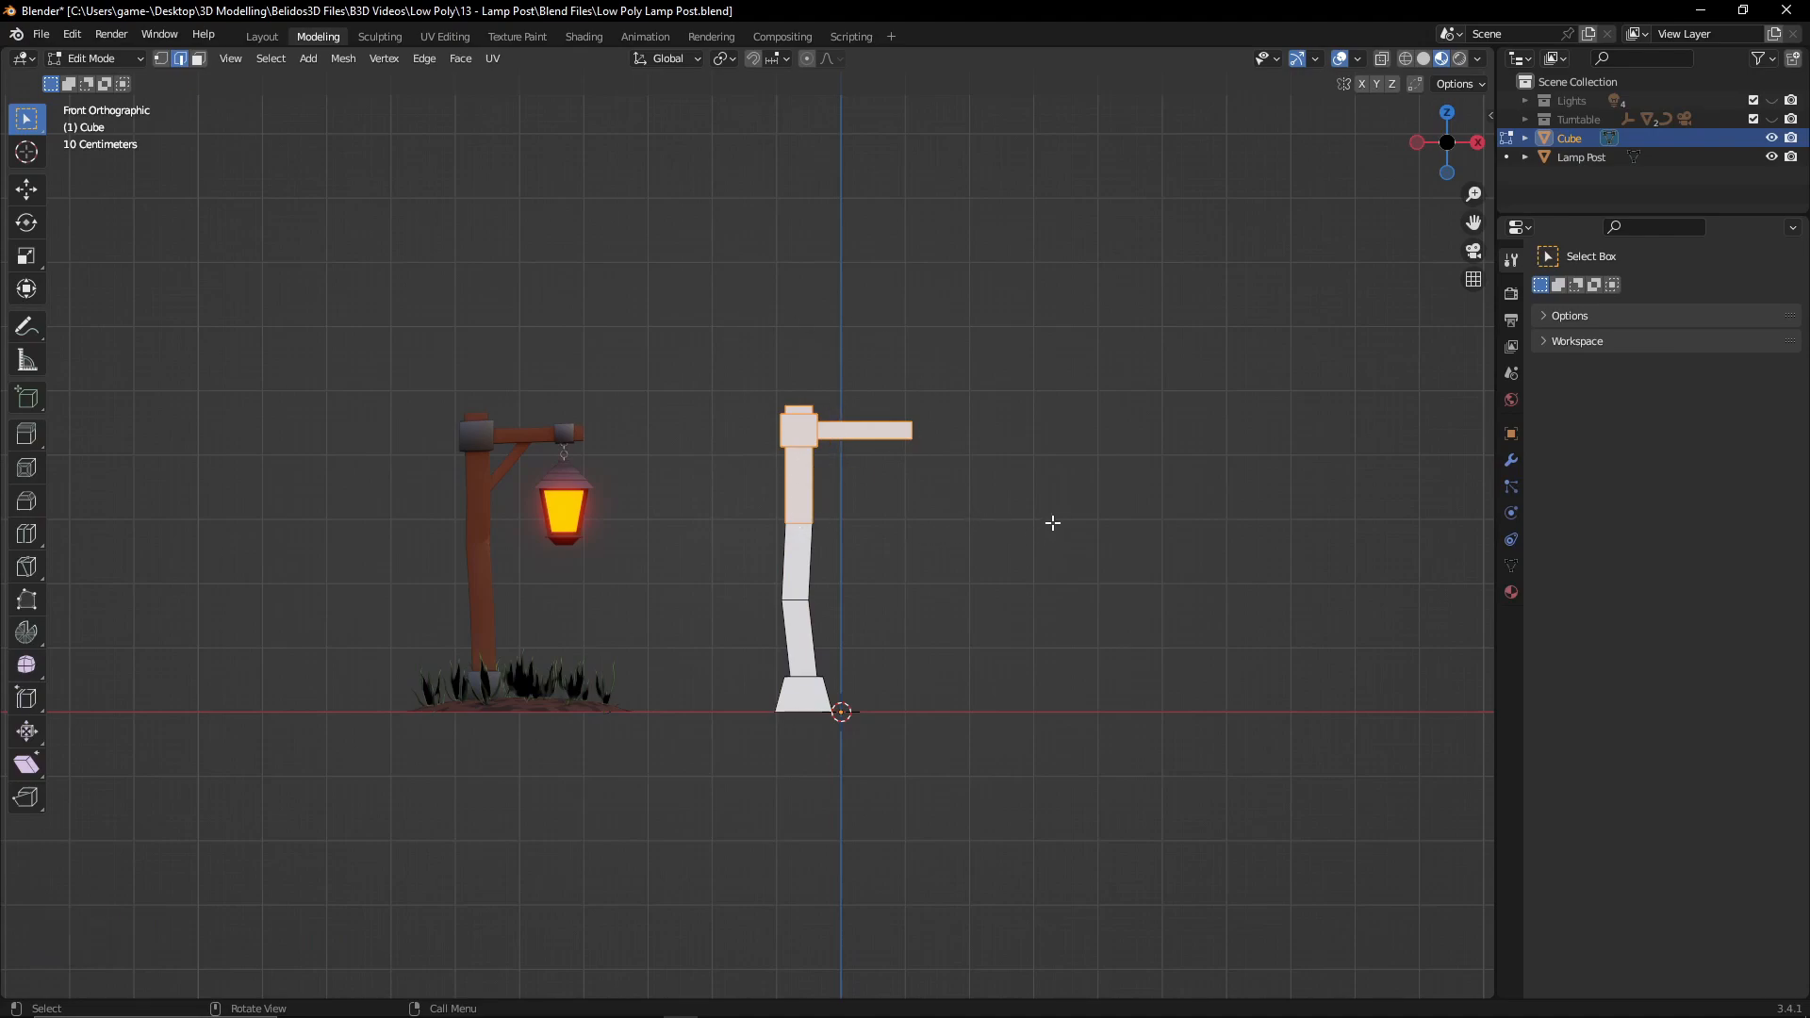
{"action": "key", "text": "r"}
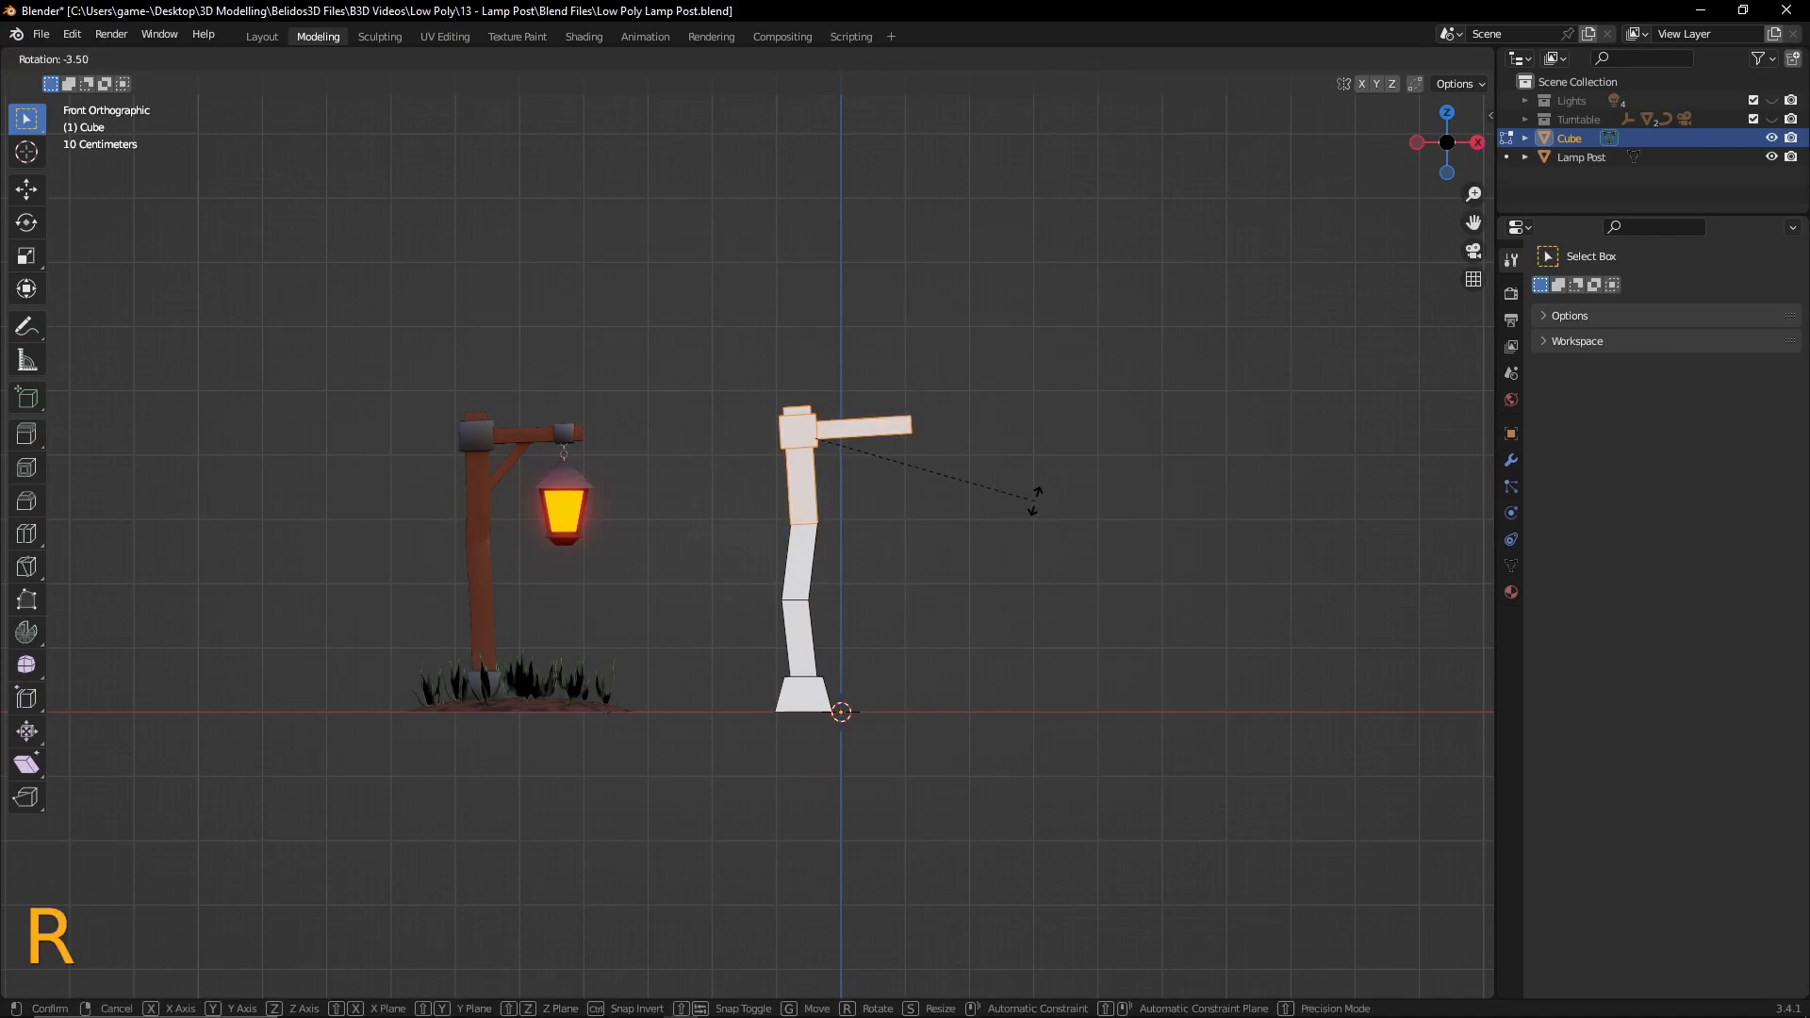
{"action": "left_click", "coordinate": [1031, 507]}
{"action": "key", "text": "g"}
{"action": "key", "text": "x"}
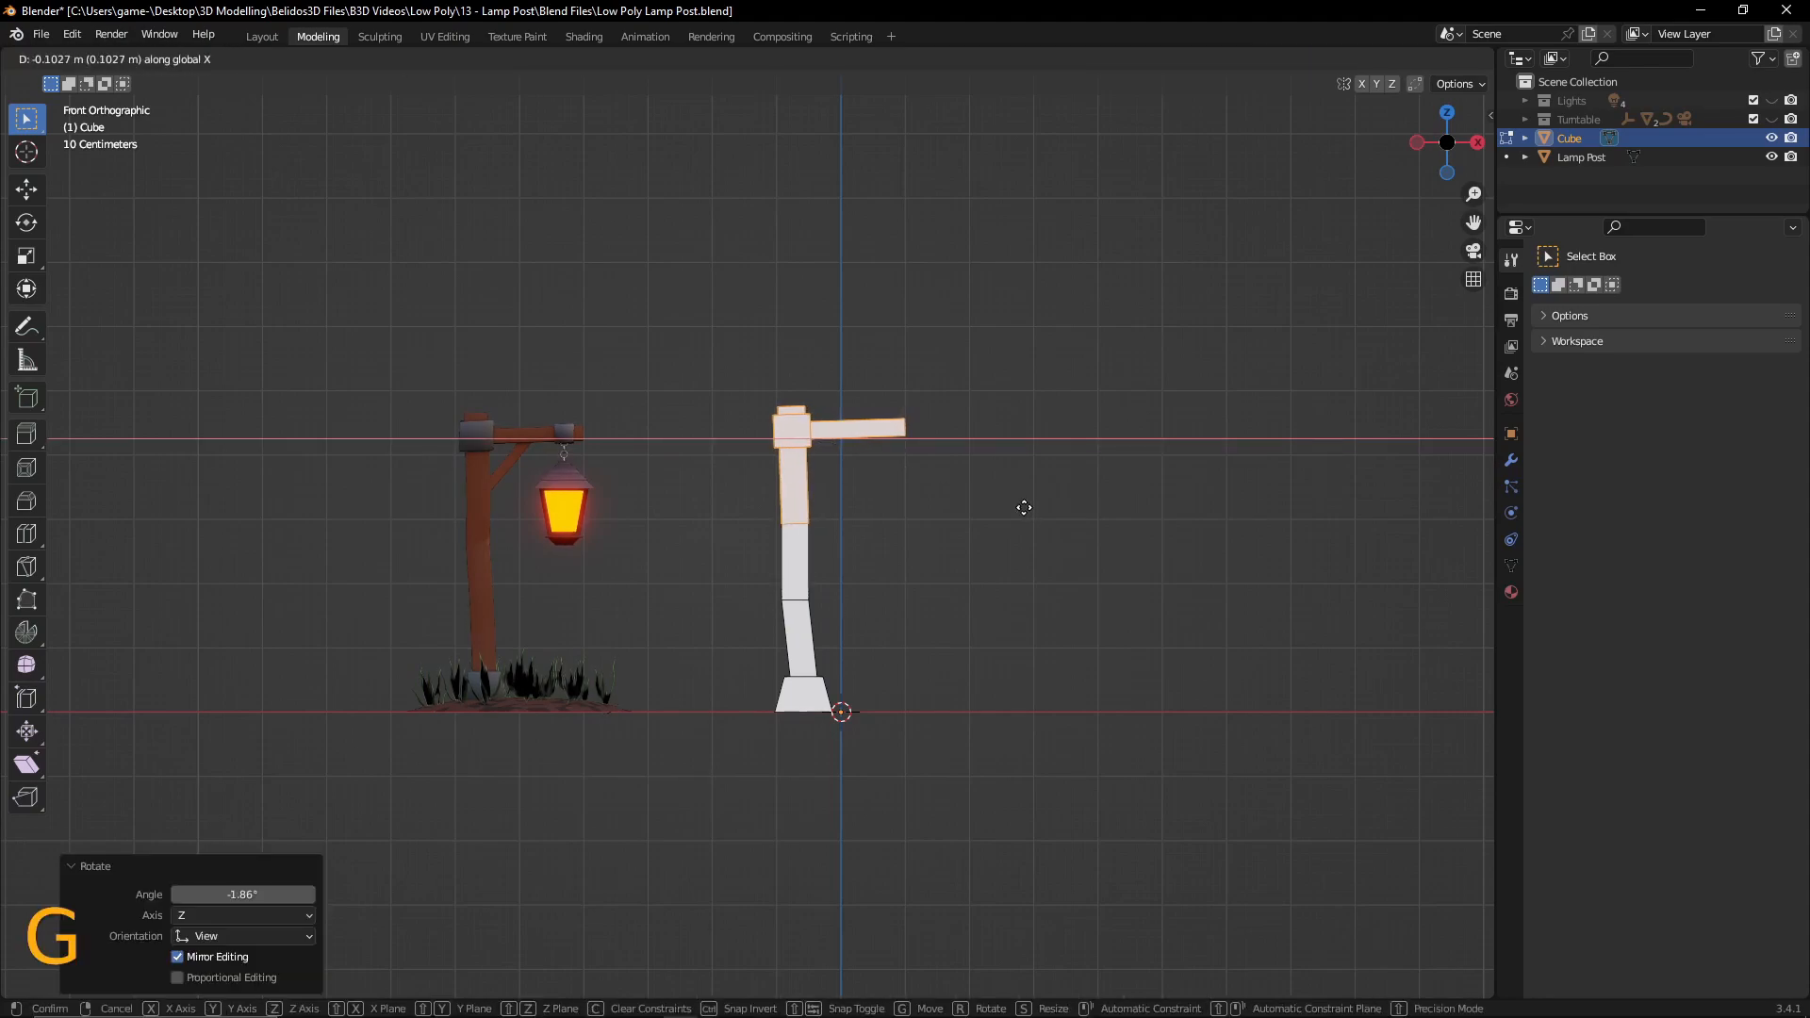
{"action": "left_click", "coordinate": [1023, 507]}
{"action": "middle_click_drag", "start_coordinate": [766, 488], "coordinate": [907, 627]}
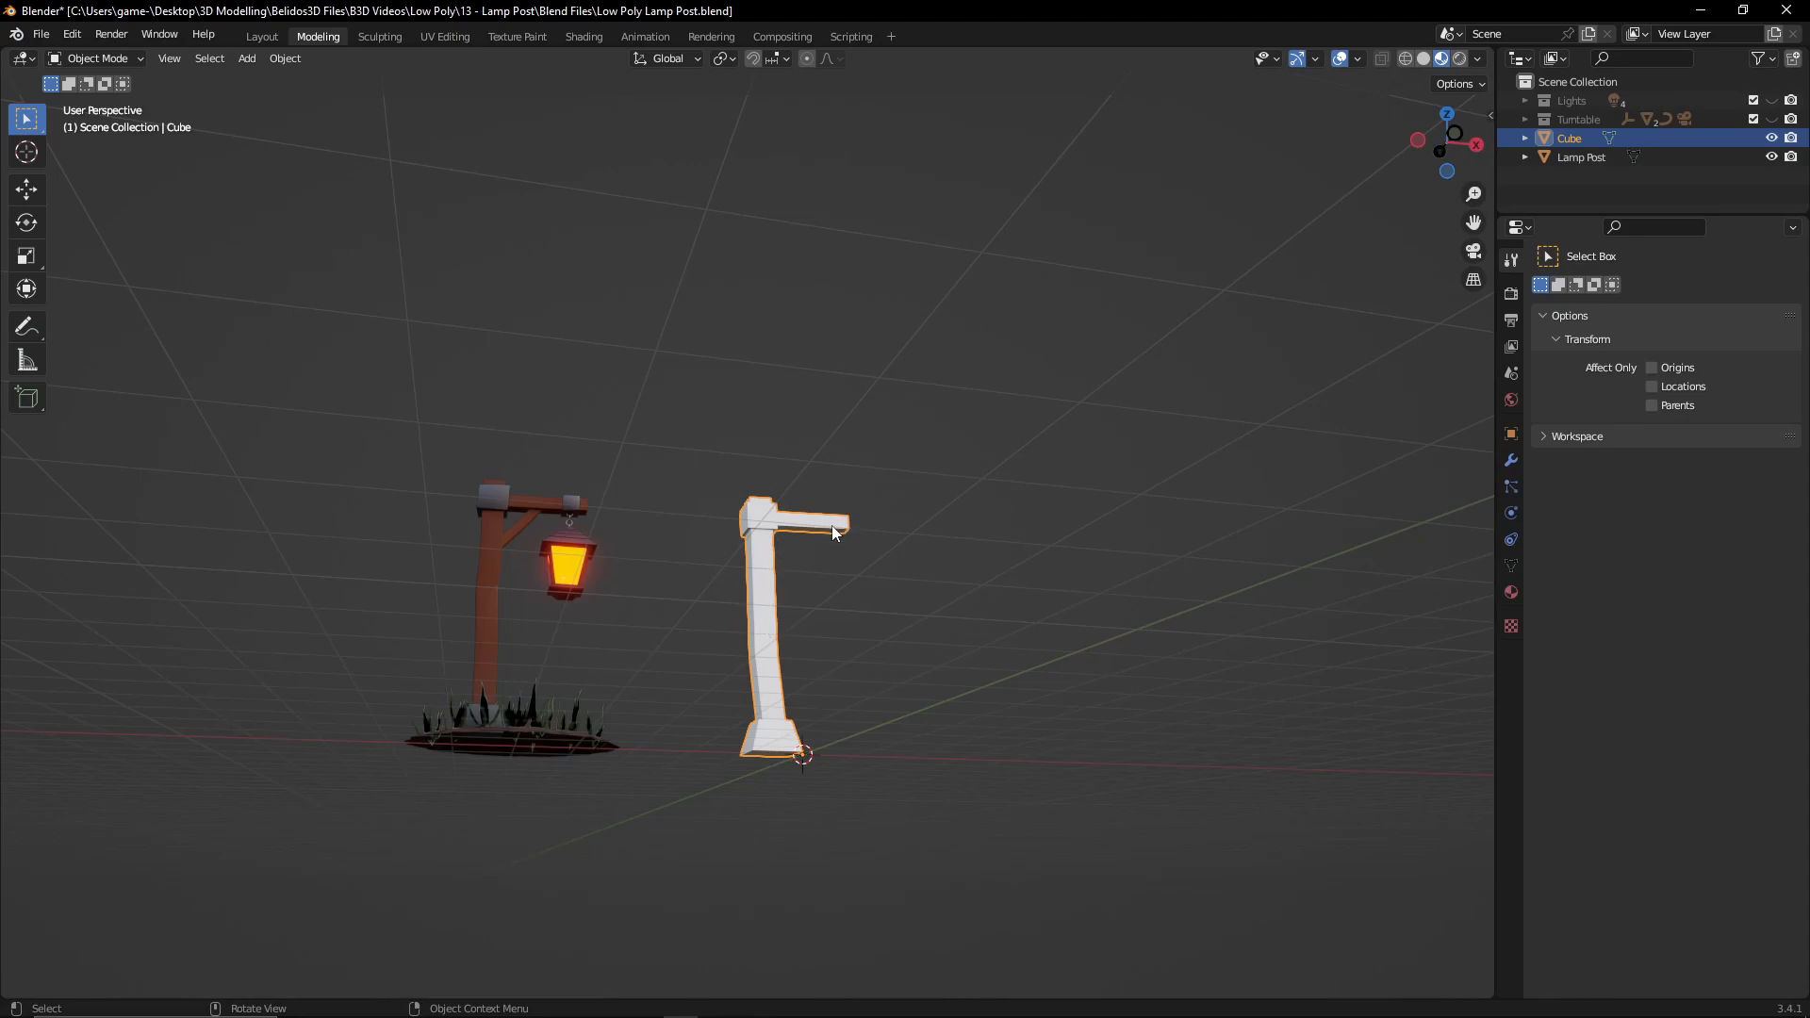
- Add a loop cut near the arm's free end and bevel it into a band with a 0.14 m width
{"action": "key", "text": "KP_1"}
{"action": "scroll", "coordinate": [874, 576], "scroll_direction": "up", "scroll_amount": 3}
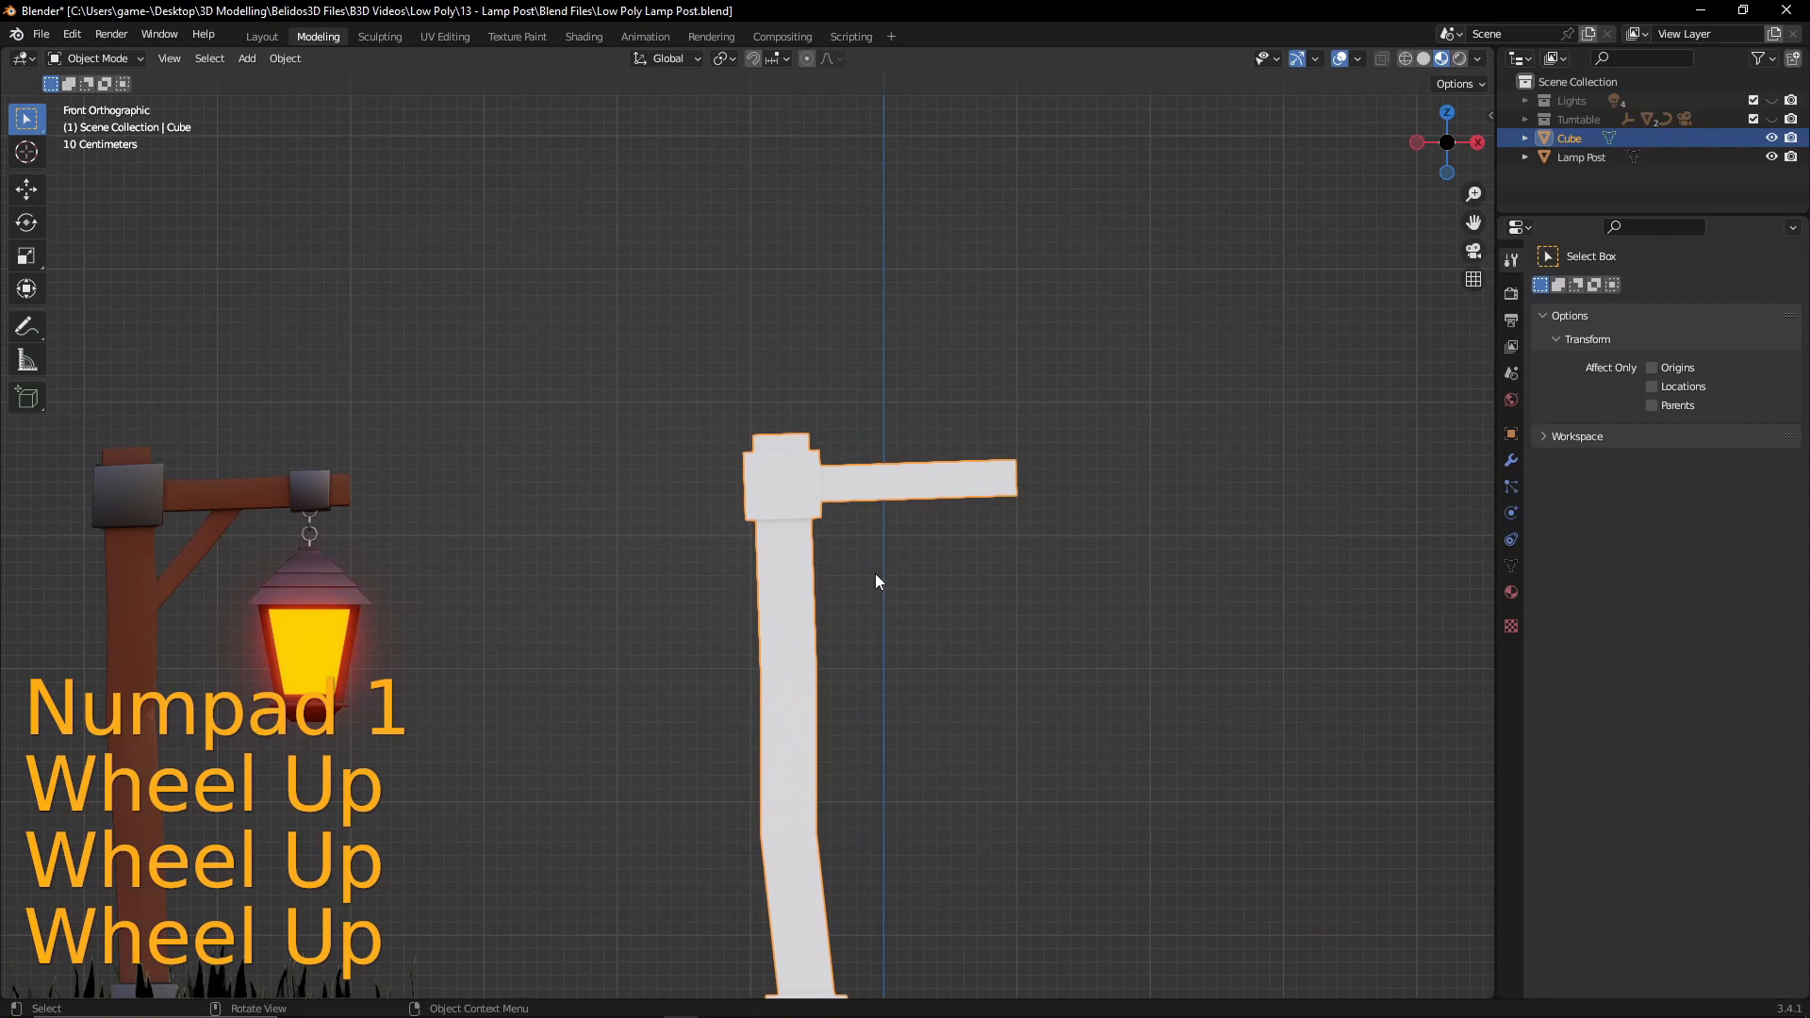
{"action": "key", "text": "Tab"}
{"action": "middle_click_drag", "start_coordinate": [1034, 578], "coordinate": [979, 553], "text": "shift"}
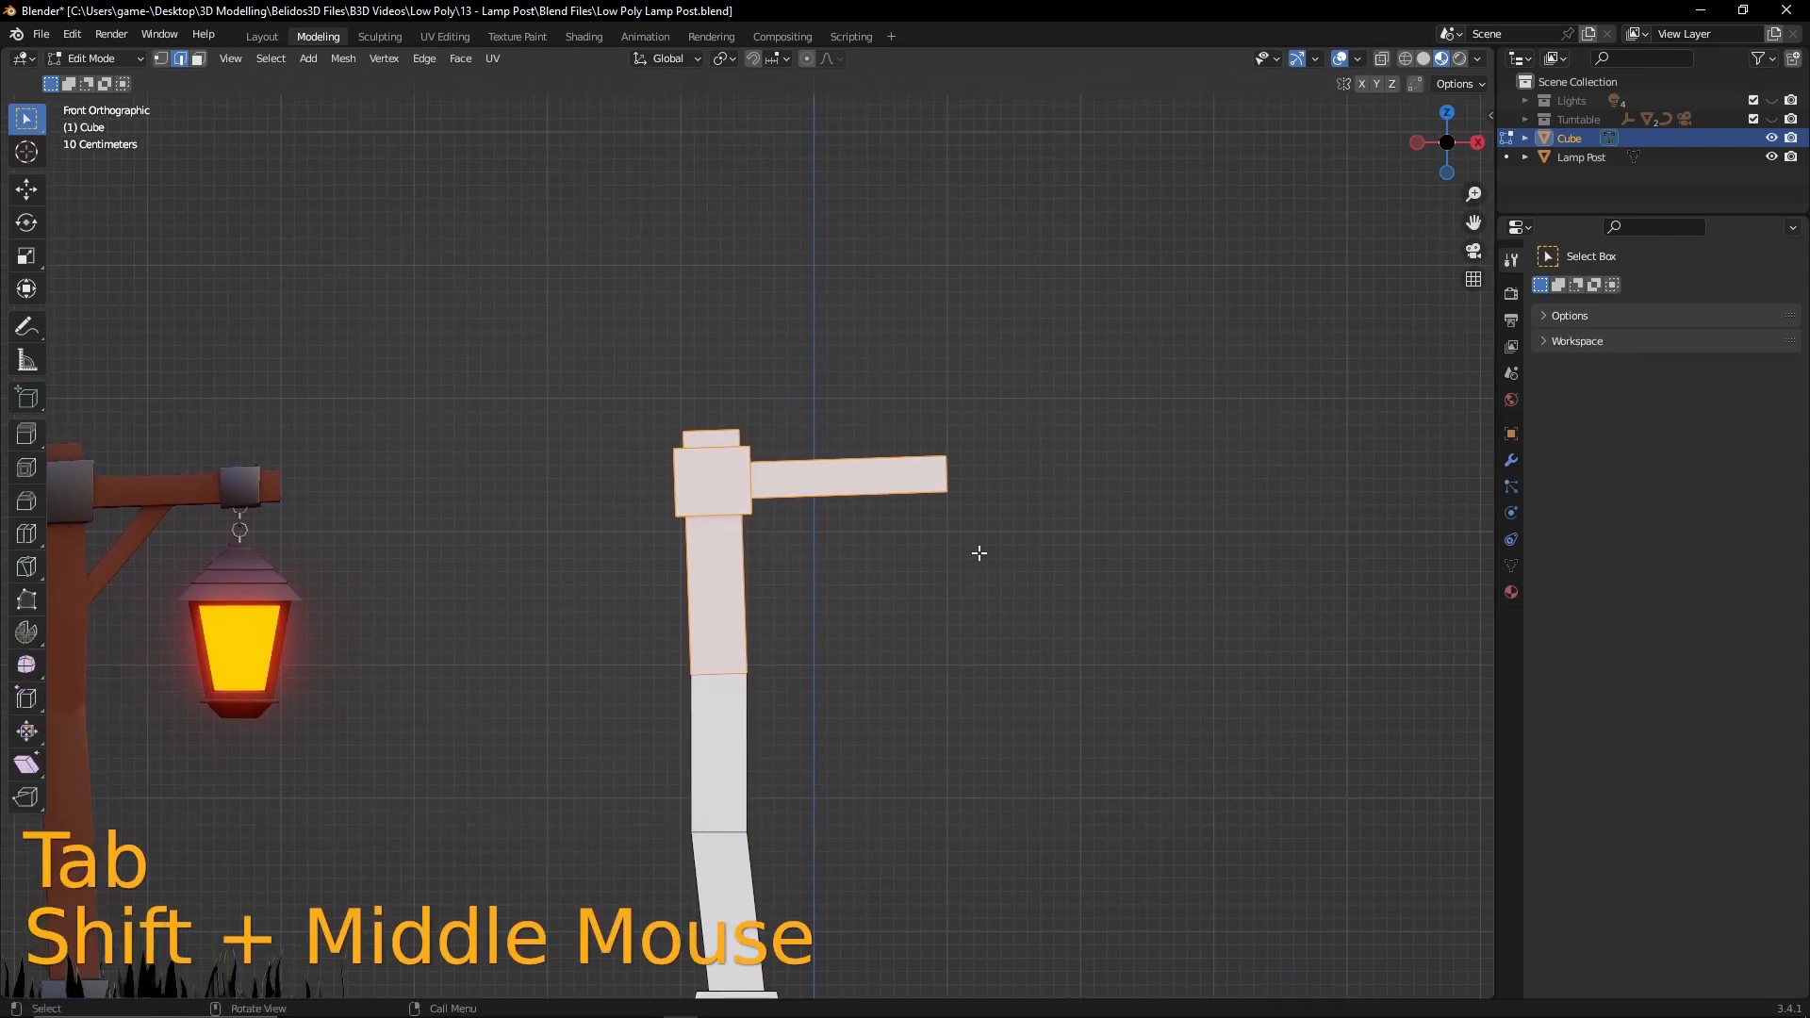
{"action": "key", "text": "ctrl+r"}
{"action": "left_click", "coordinate": [867, 467]}
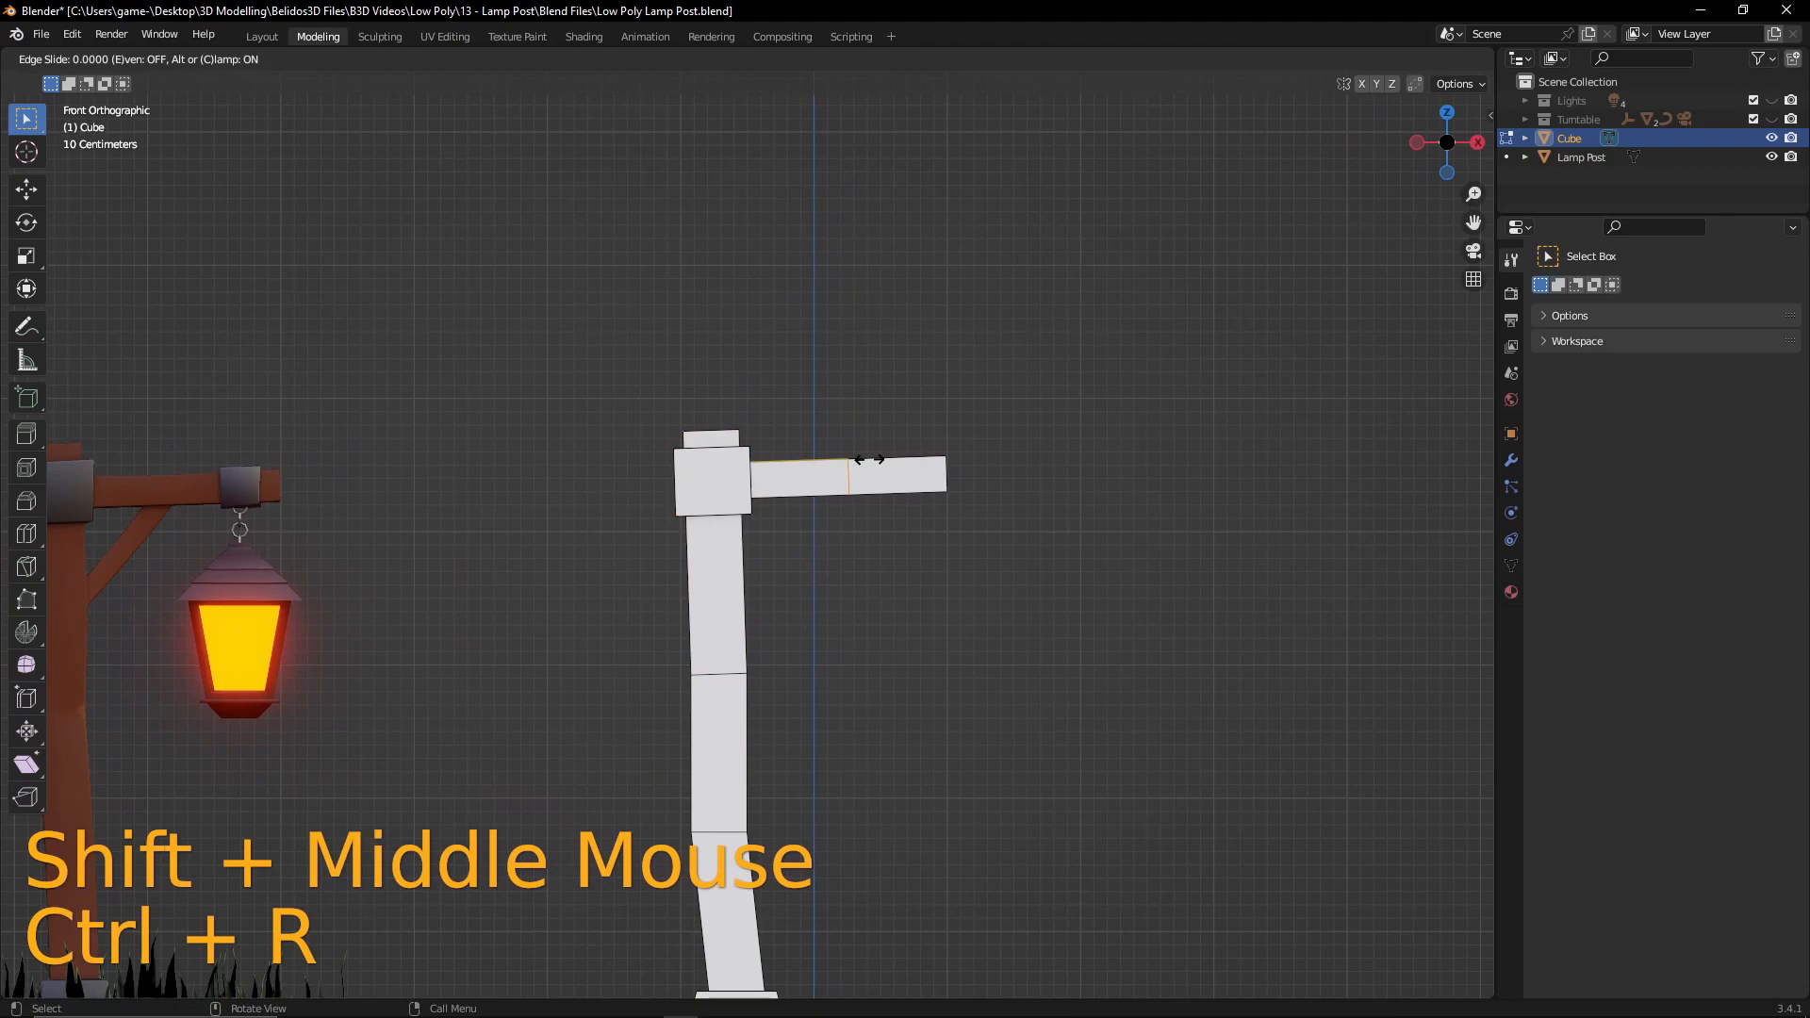
{"action": "left_click", "coordinate": [919, 458]}
{"action": "key", "text": "ctrl+b"}
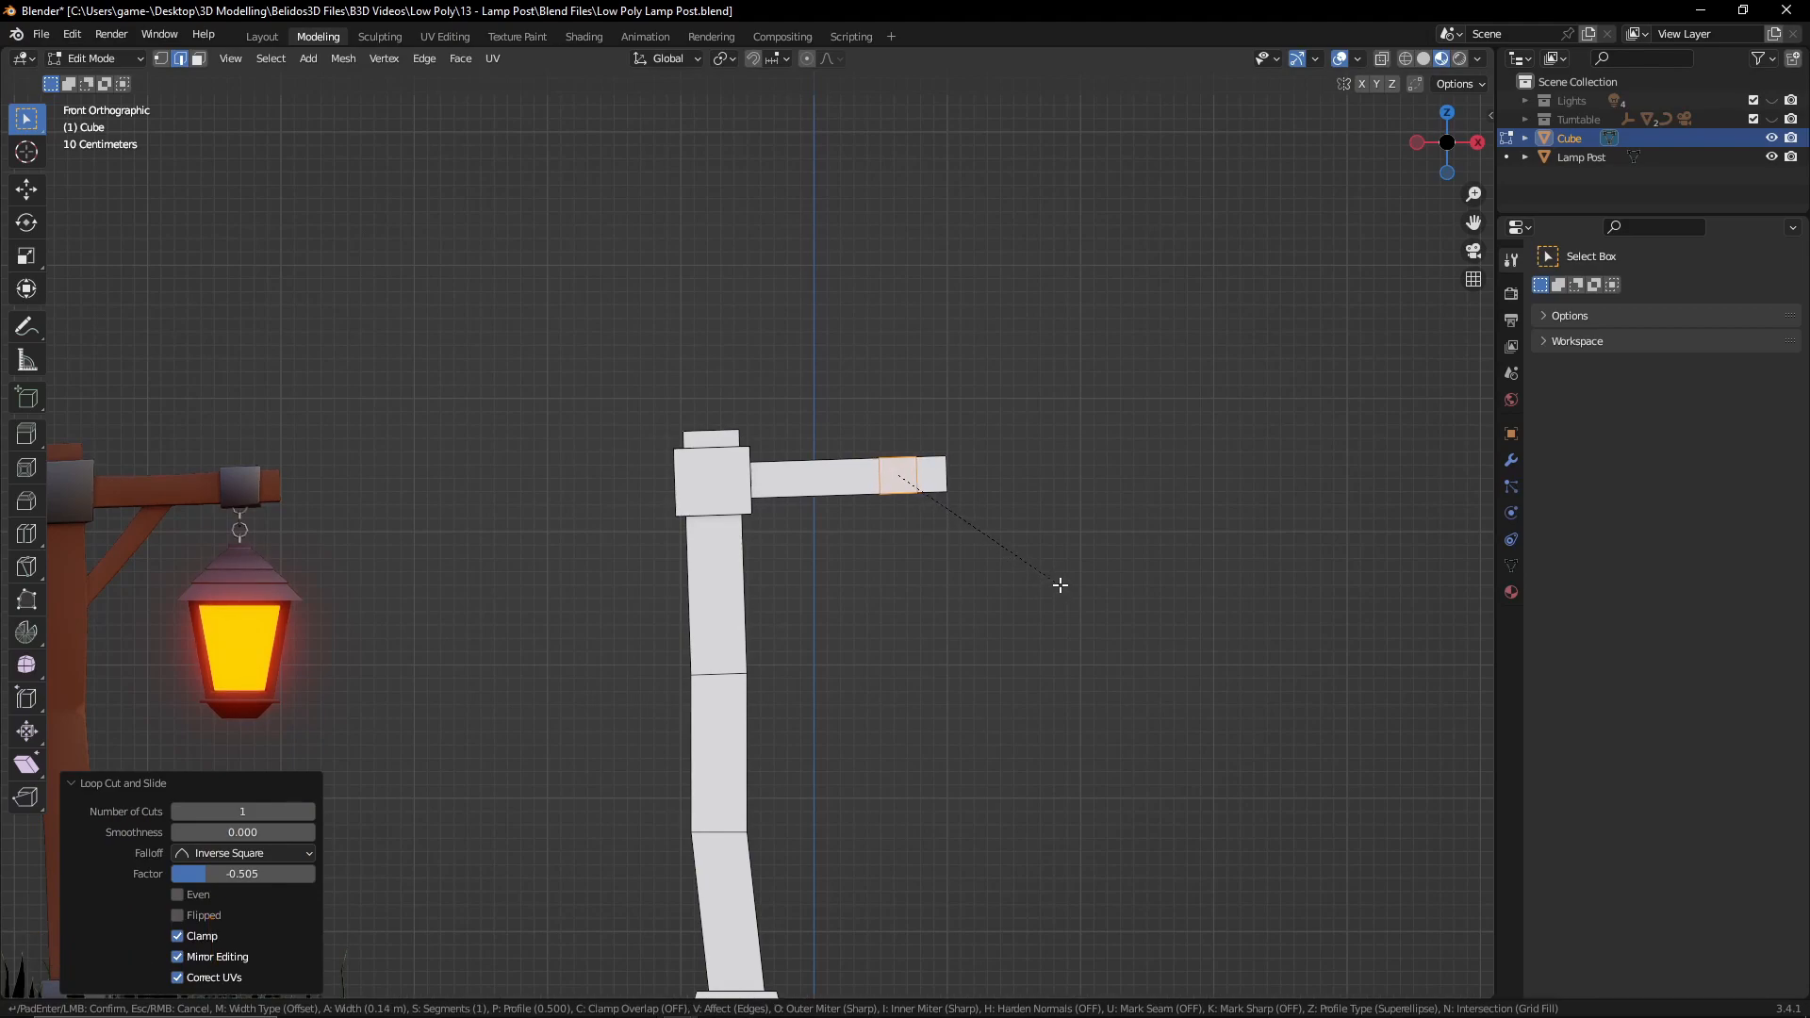
{"action": "left_click", "coordinate": [1060, 586]}
- Extrude the band's faces along their normals by about 0.057 m to form a small collar on the arm
{"action": "key", "text": "alt+e"}
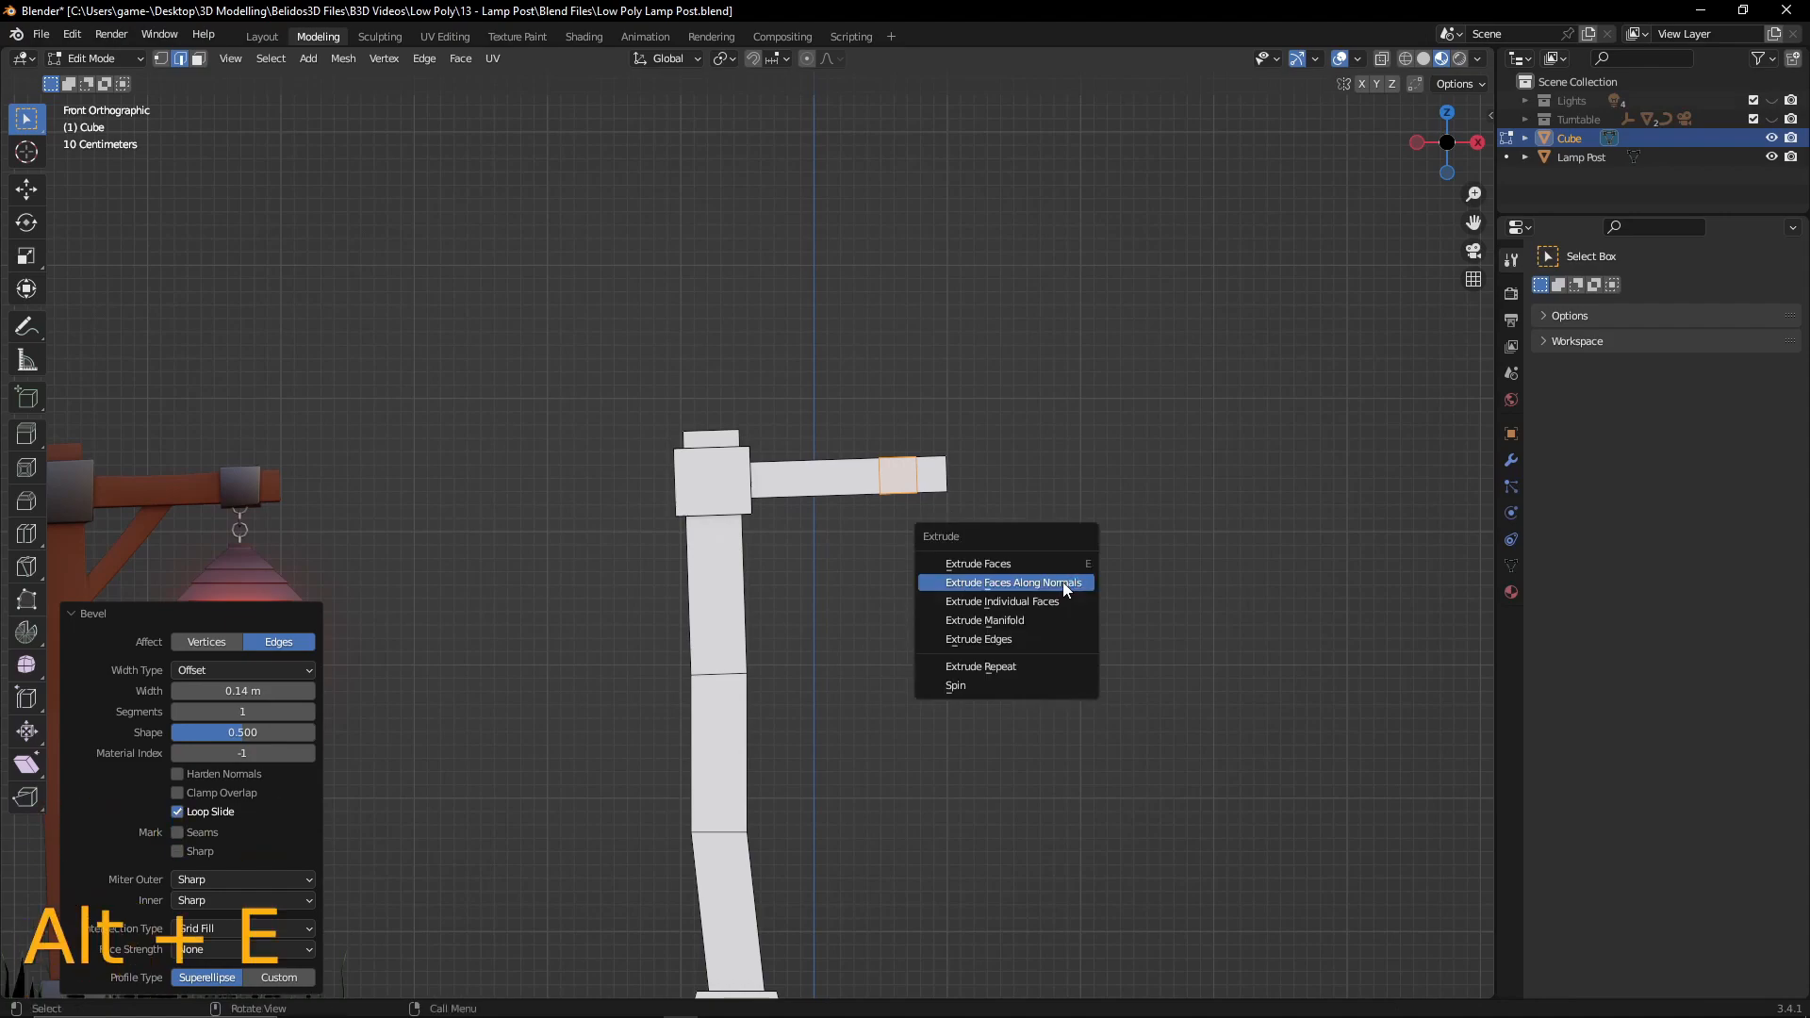
{"action": "left_click", "coordinate": [1062, 581]}
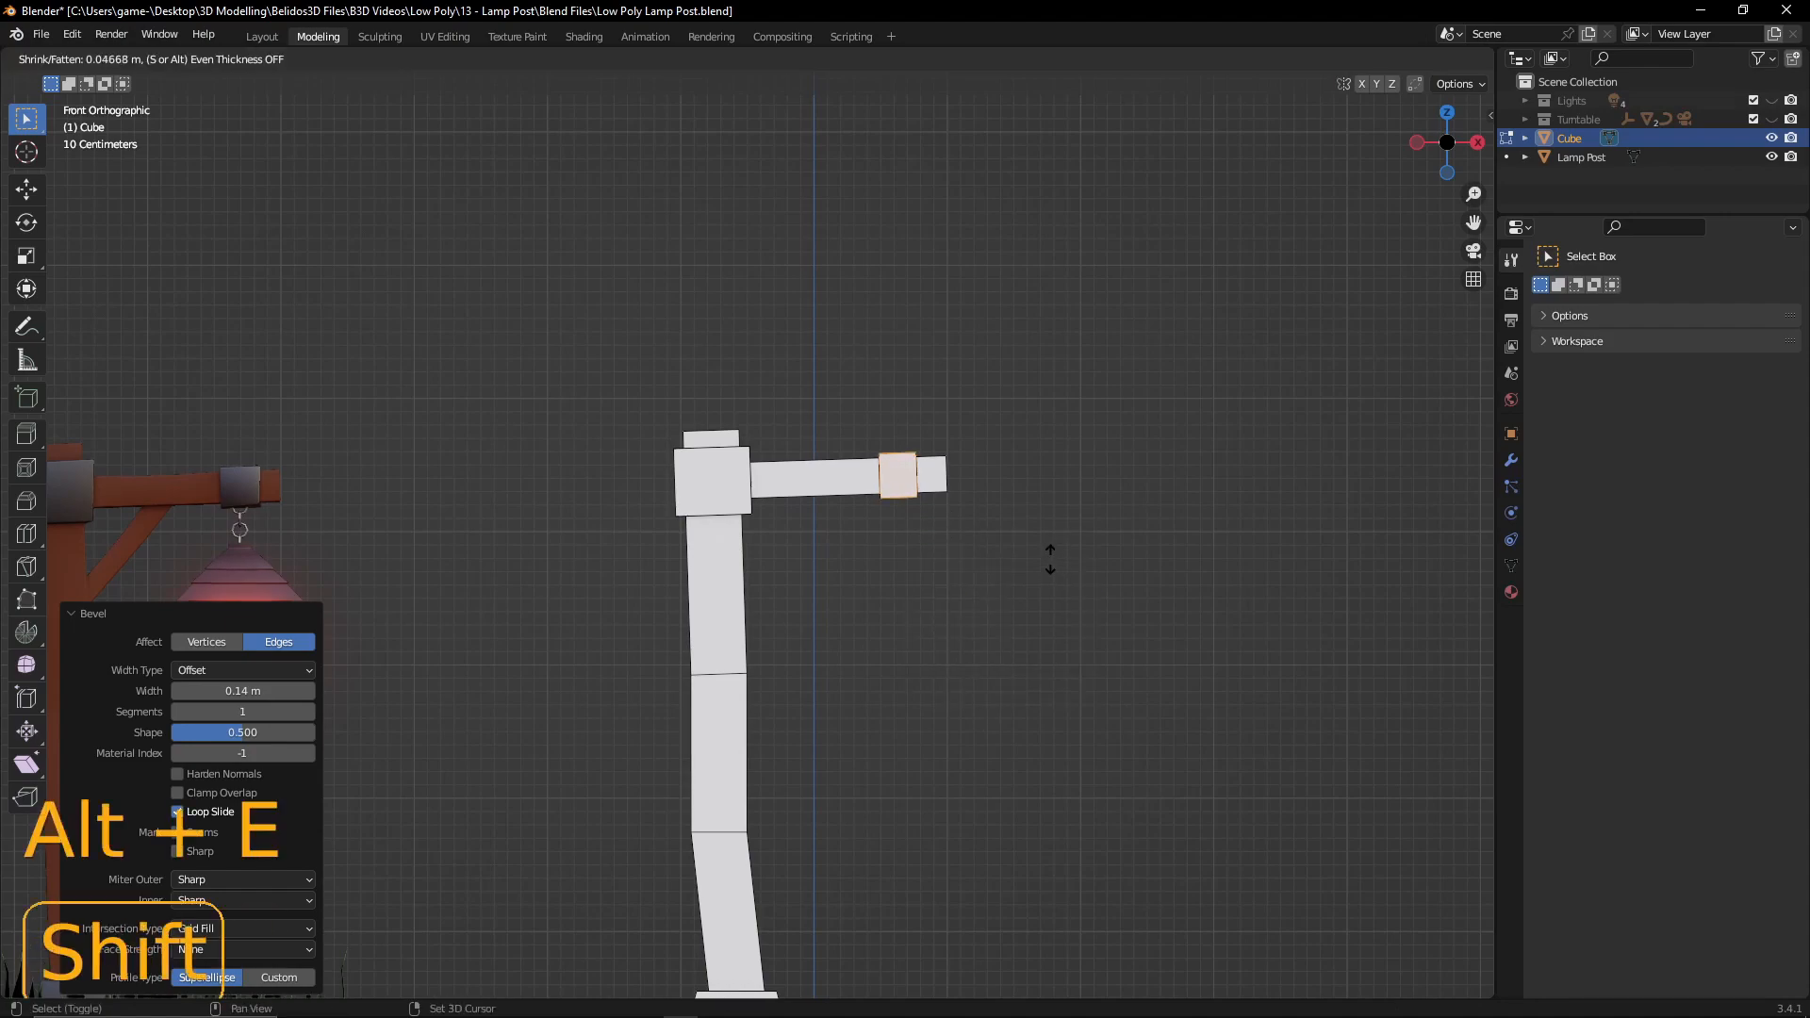
{"action": "left_click", "coordinate": [1050, 553], "text": "shift"}
- Expand the selection to the arm's whole small collar and scale it by about 1.263 along X
{"action": "mouse_move", "coordinate": [958, 505]}
{"action": "middle_mouse_down"}
{"action": "mouse_move", "coordinate": [1015, 522]}
{"action": "mouse_move", "coordinate": [996, 539]}
{"action": "mouse_move", "coordinate": [937, 513]}
{"action": "mouse_move", "coordinate": [958, 529]}
{"action": "middle_mouse_up"}
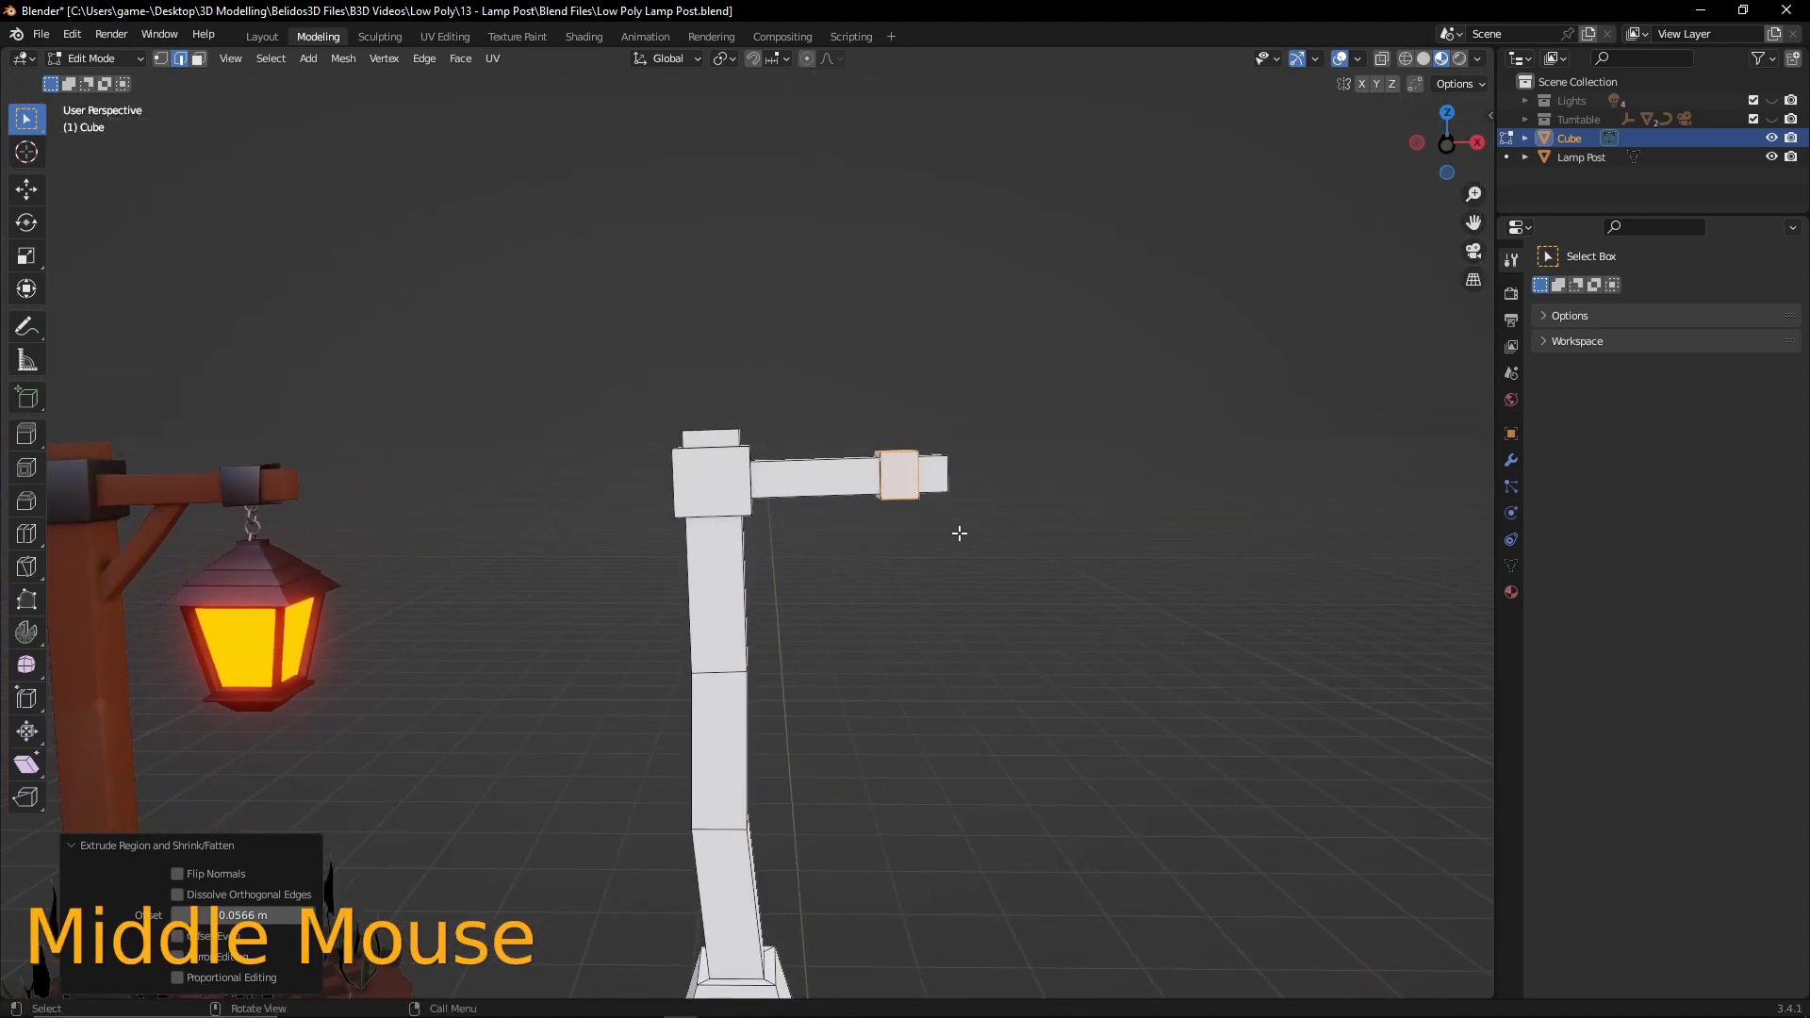
{"action": "key", "text": "ctrl+KP_Add"}
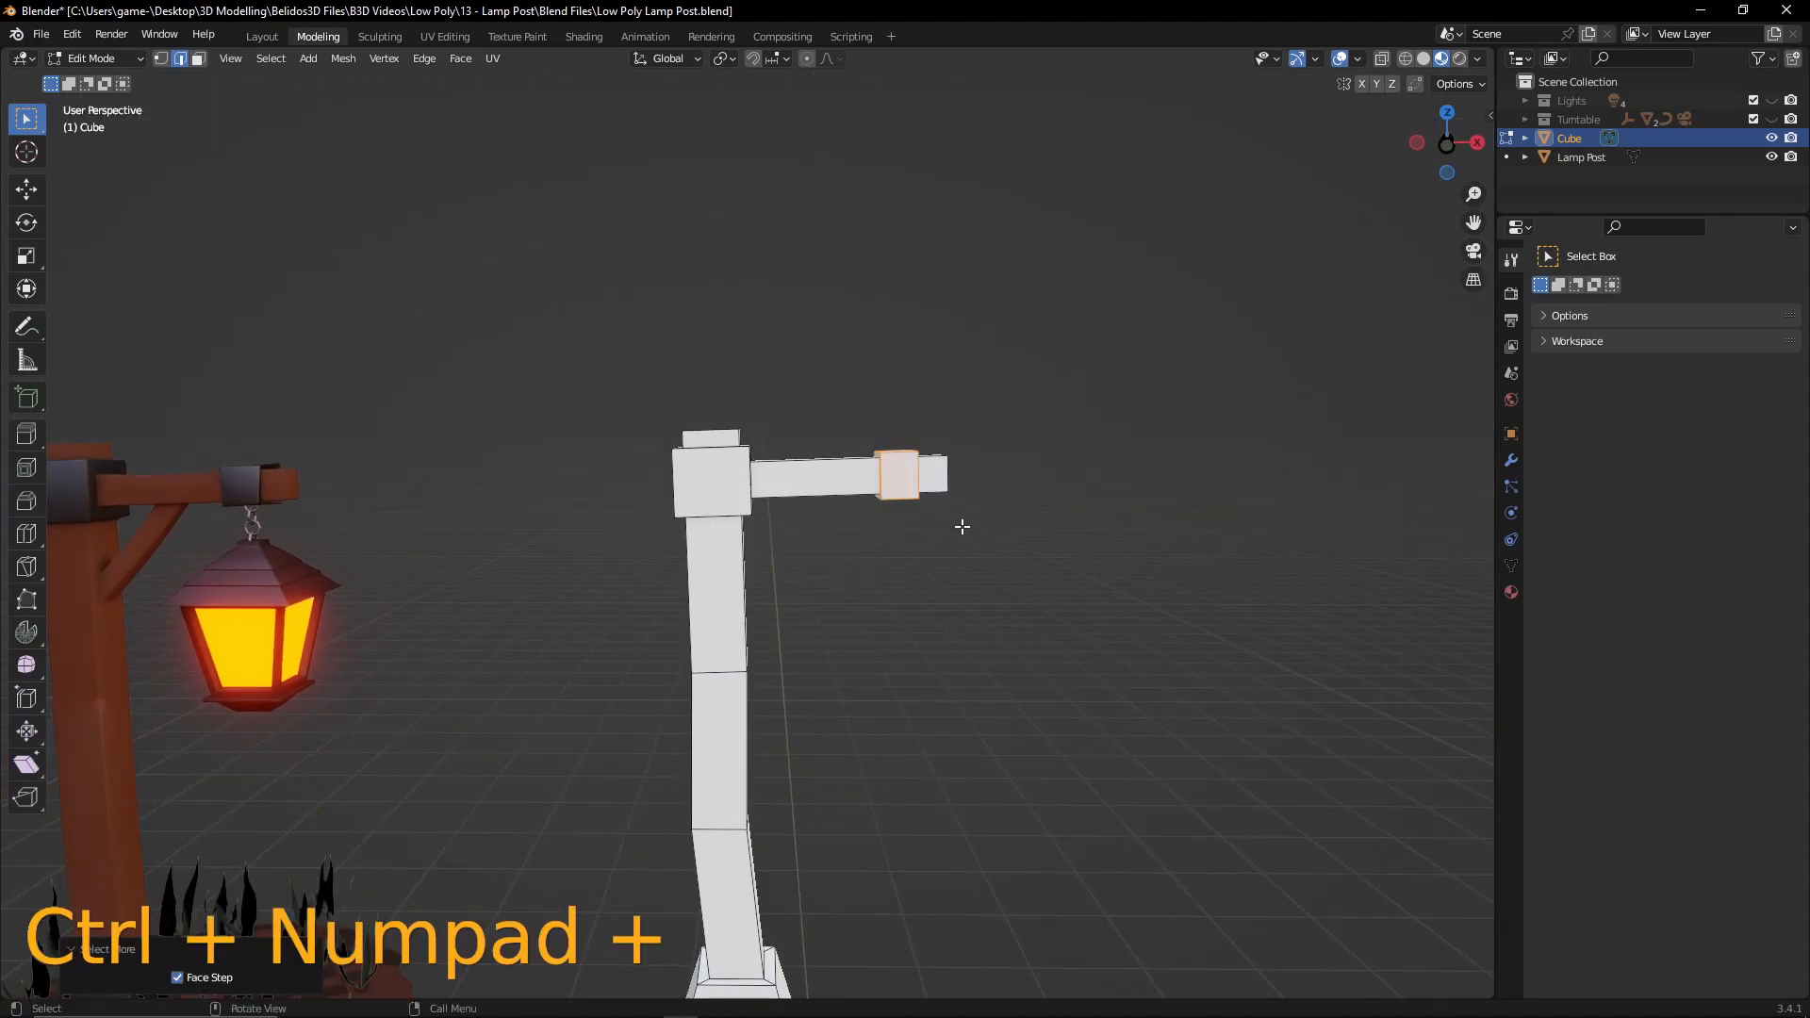
{"action": "key", "text": "KP_1"}
{"action": "key", "text": "s"}
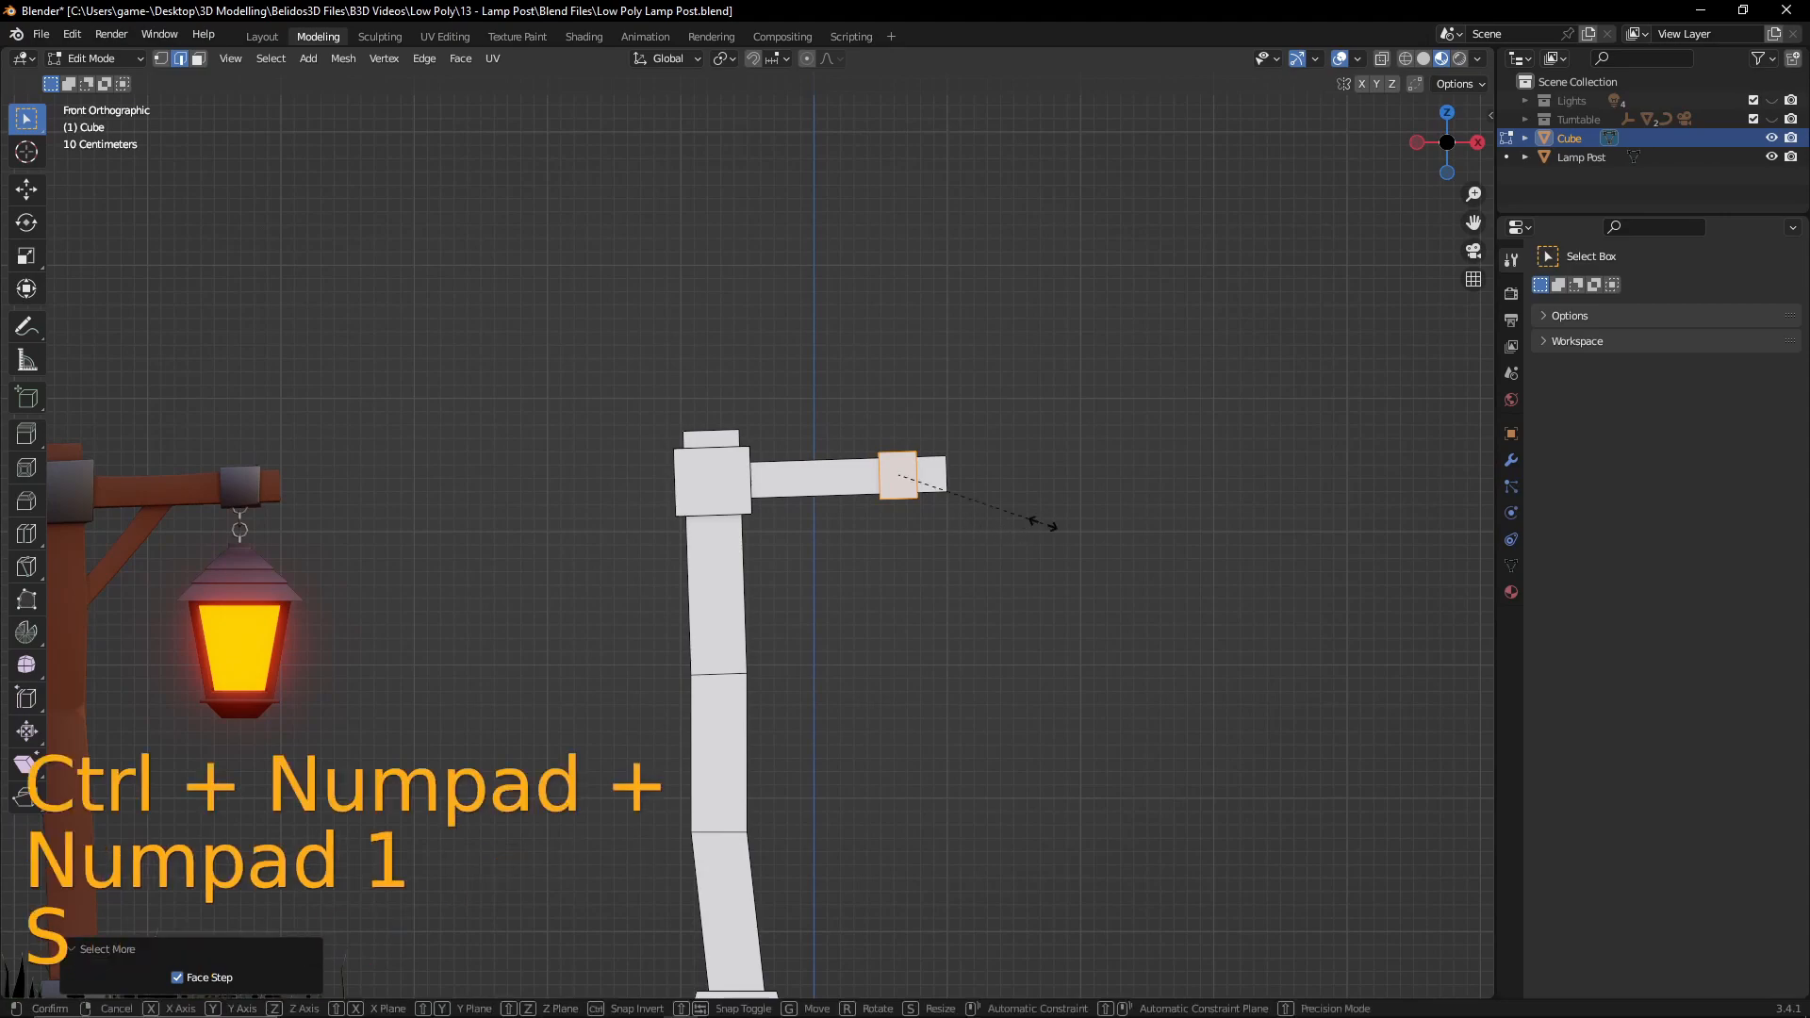
{"action": "key", "text": "x"}
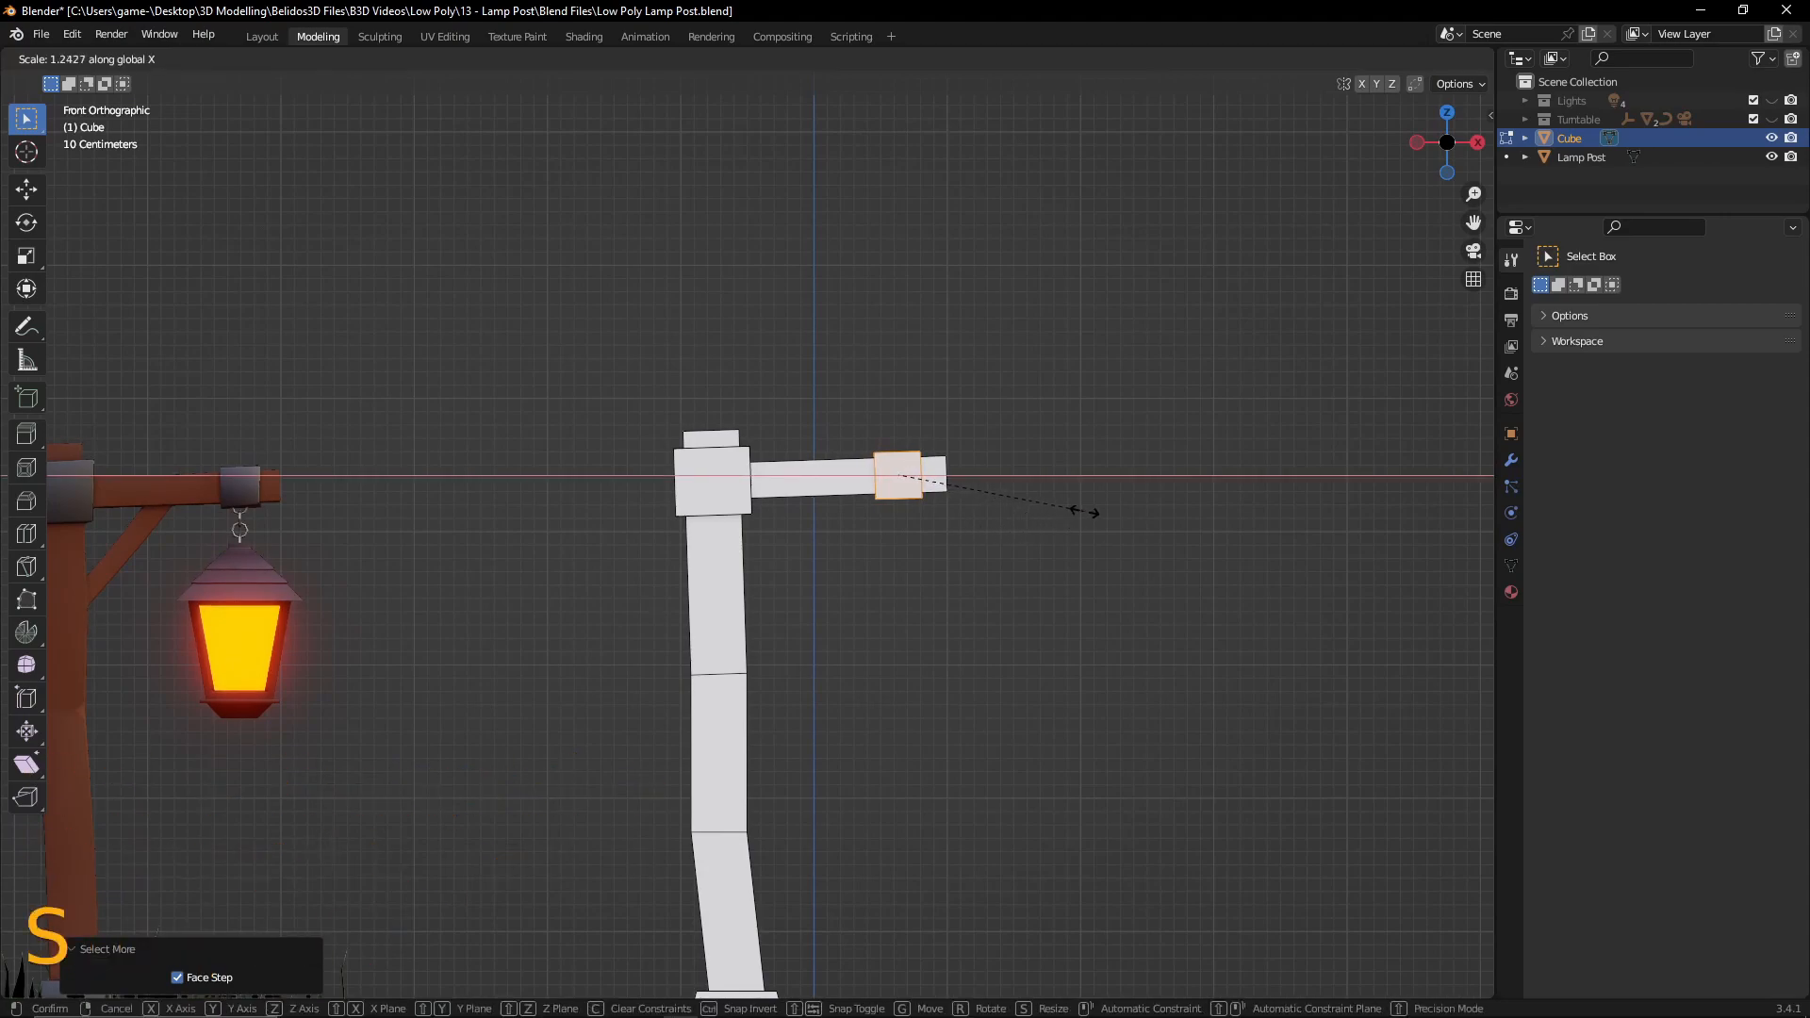
{"action": "left_click", "coordinate": [1089, 508]}
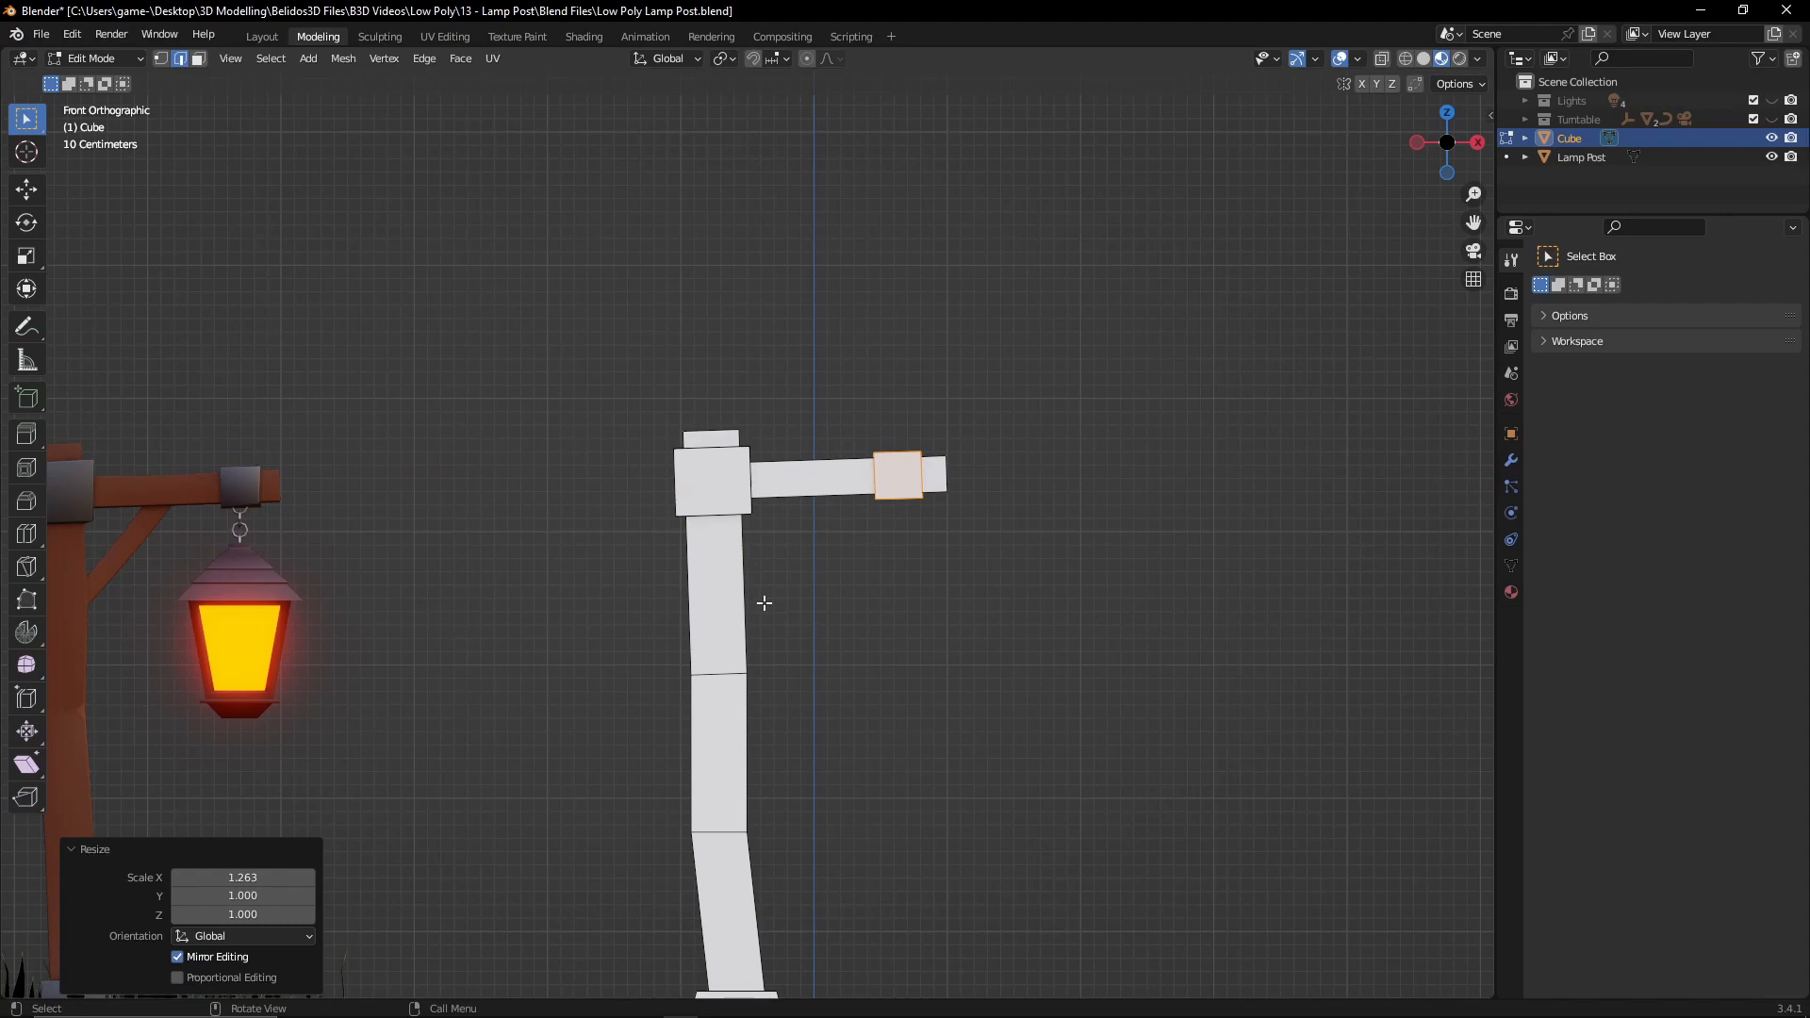
- Add a 2 m cube and move it about -0.407 m along X and 3.575 m along Z, near the post's upper part
{"action": "scroll", "coordinate": [822, 690], "scroll_direction": "down", "scroll_amount": 3}
{"action": "scroll", "coordinate": [822, 690], "scroll_direction": "up", "scroll_amount": 1}
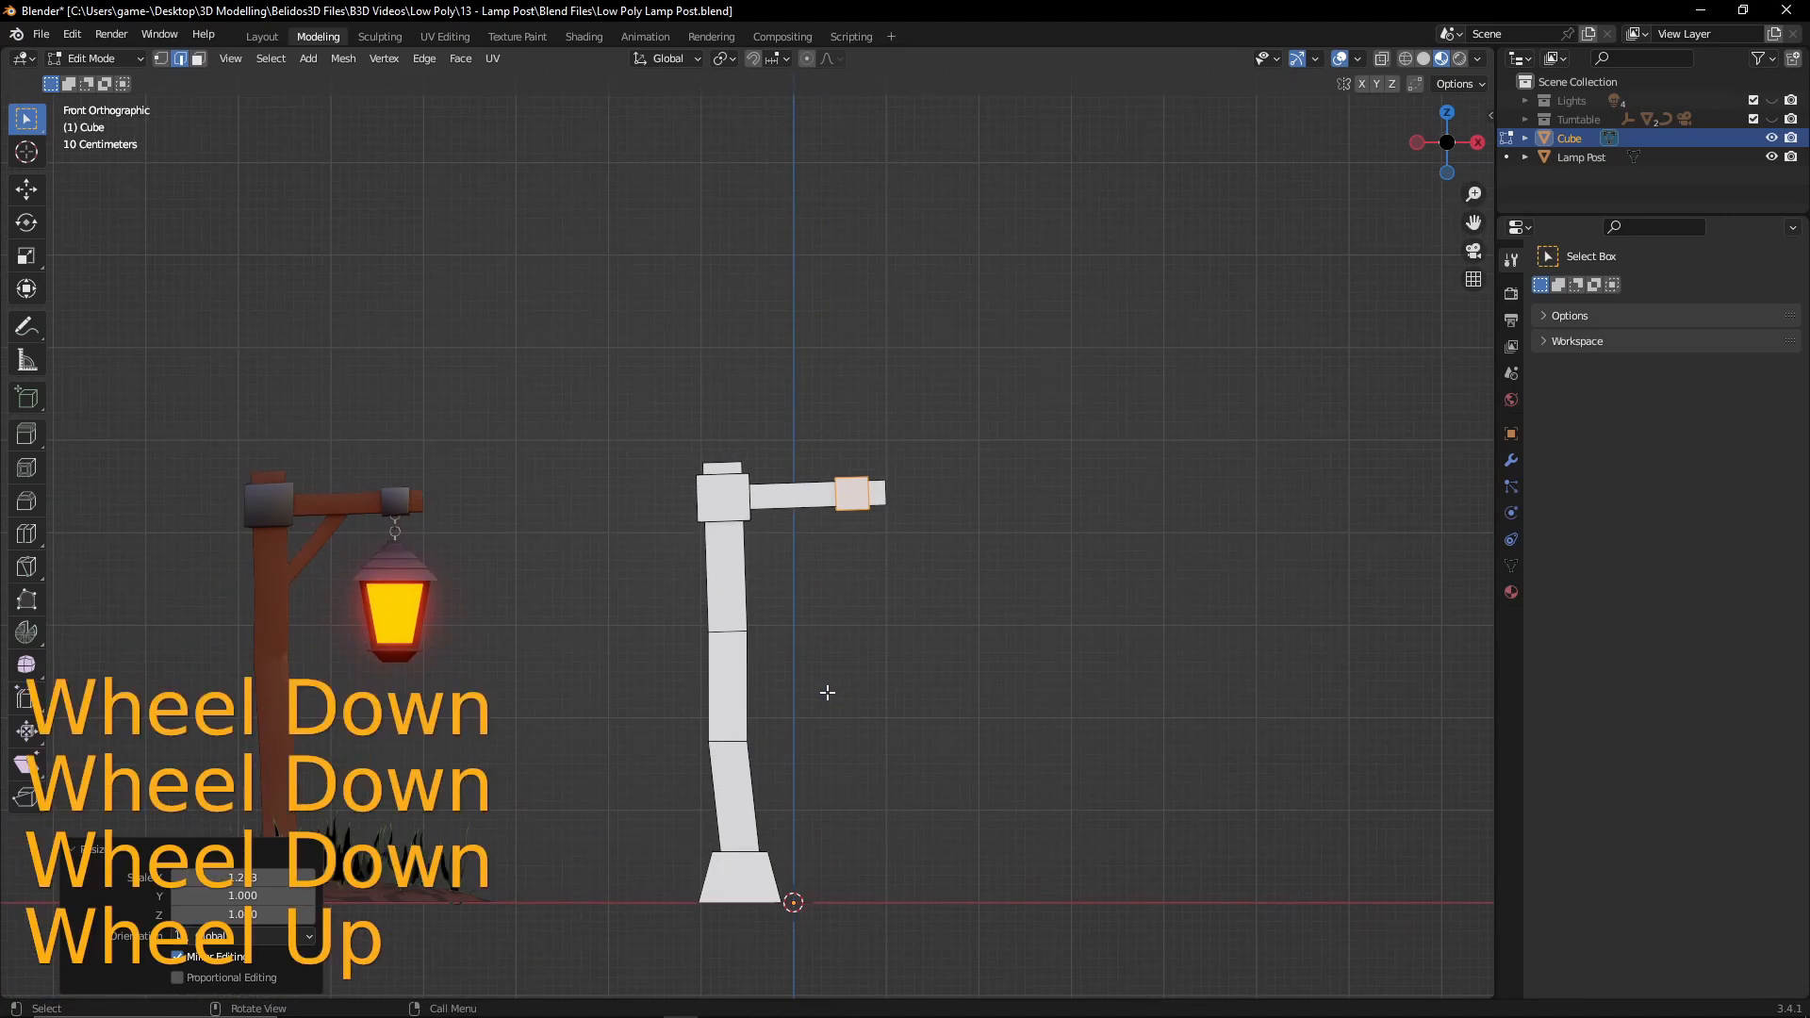
{"action": "key", "text": "shift+a"}
{"action": "left_click", "coordinate": [776, 692]}
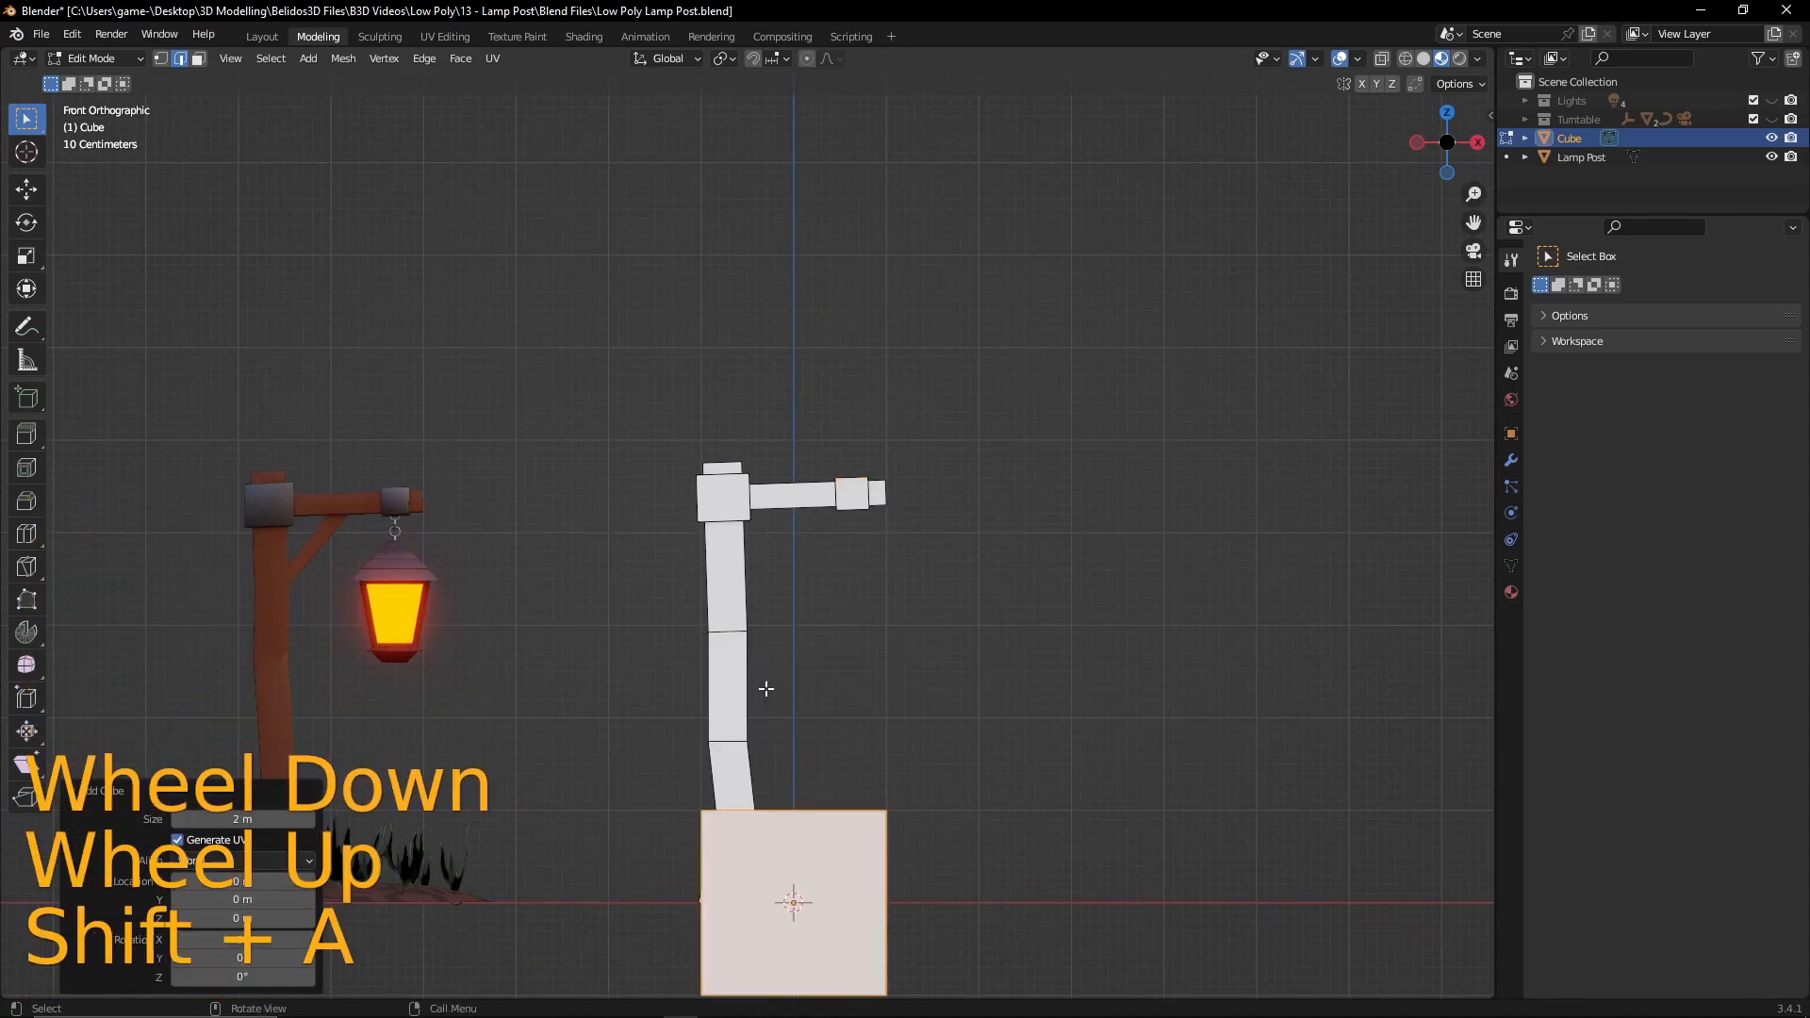
{"action": "key", "text": "g"}
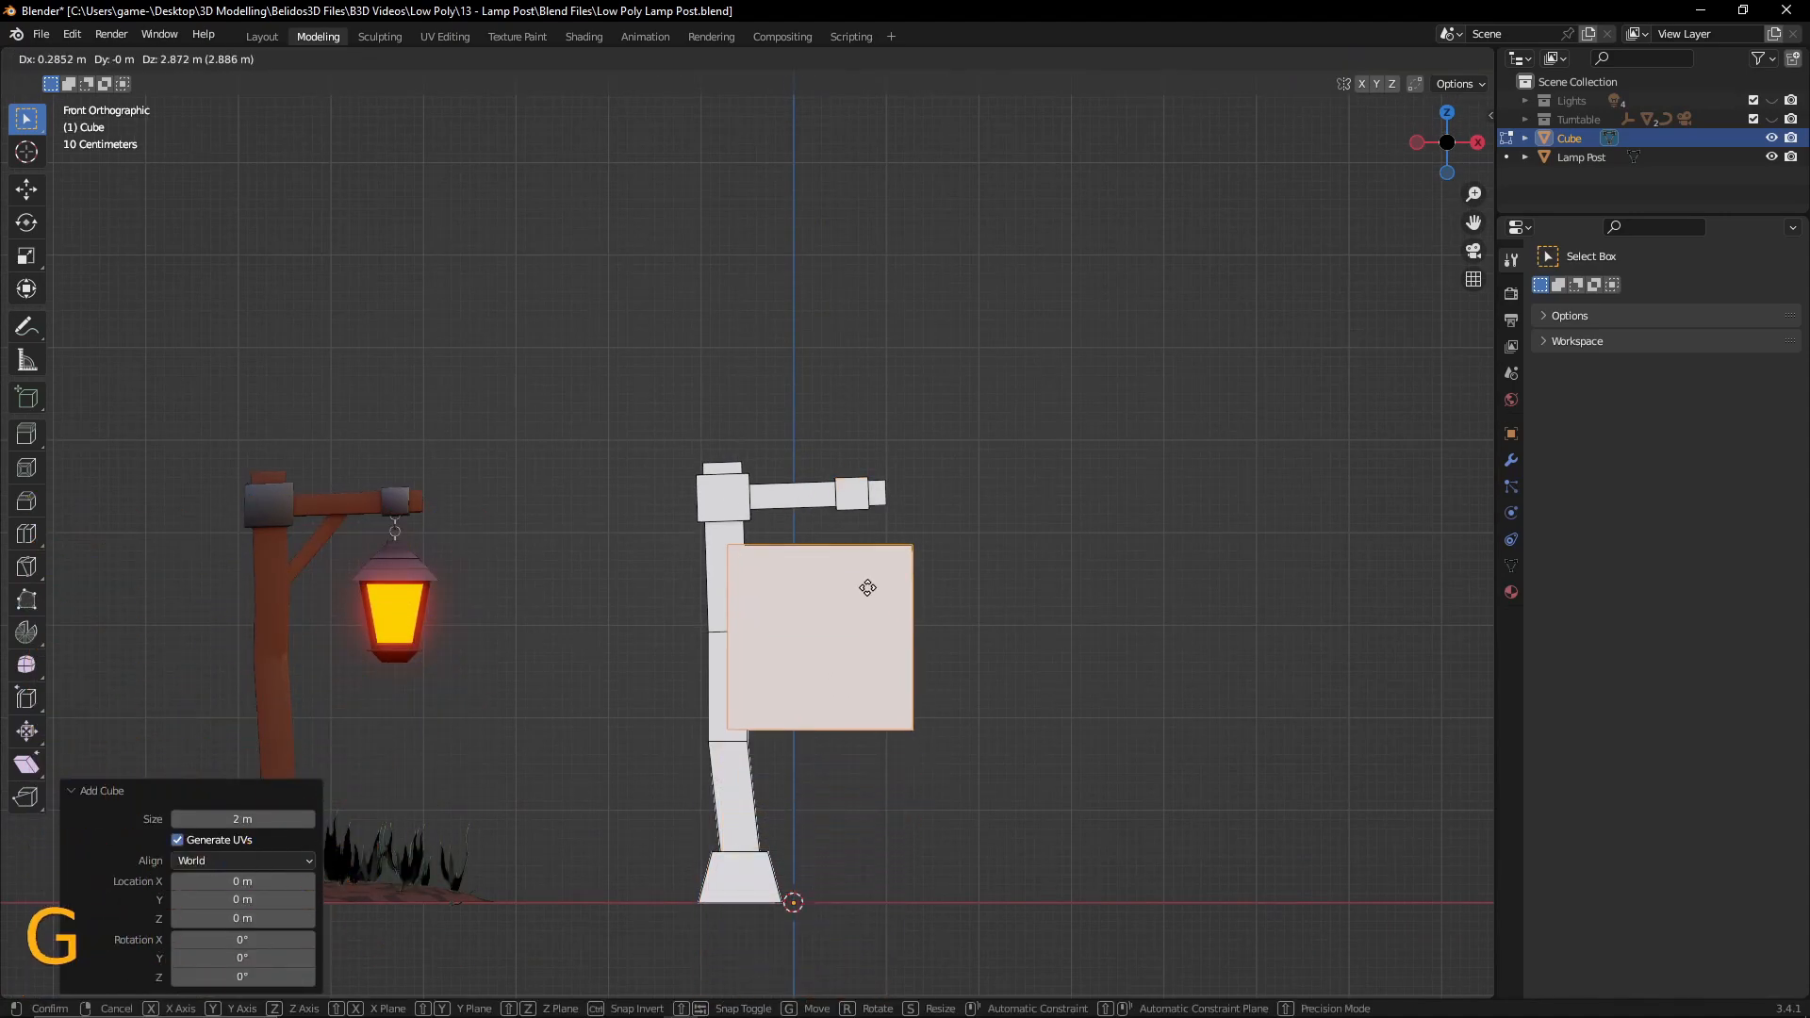
{"action": "left_click", "coordinate": [804, 523]}
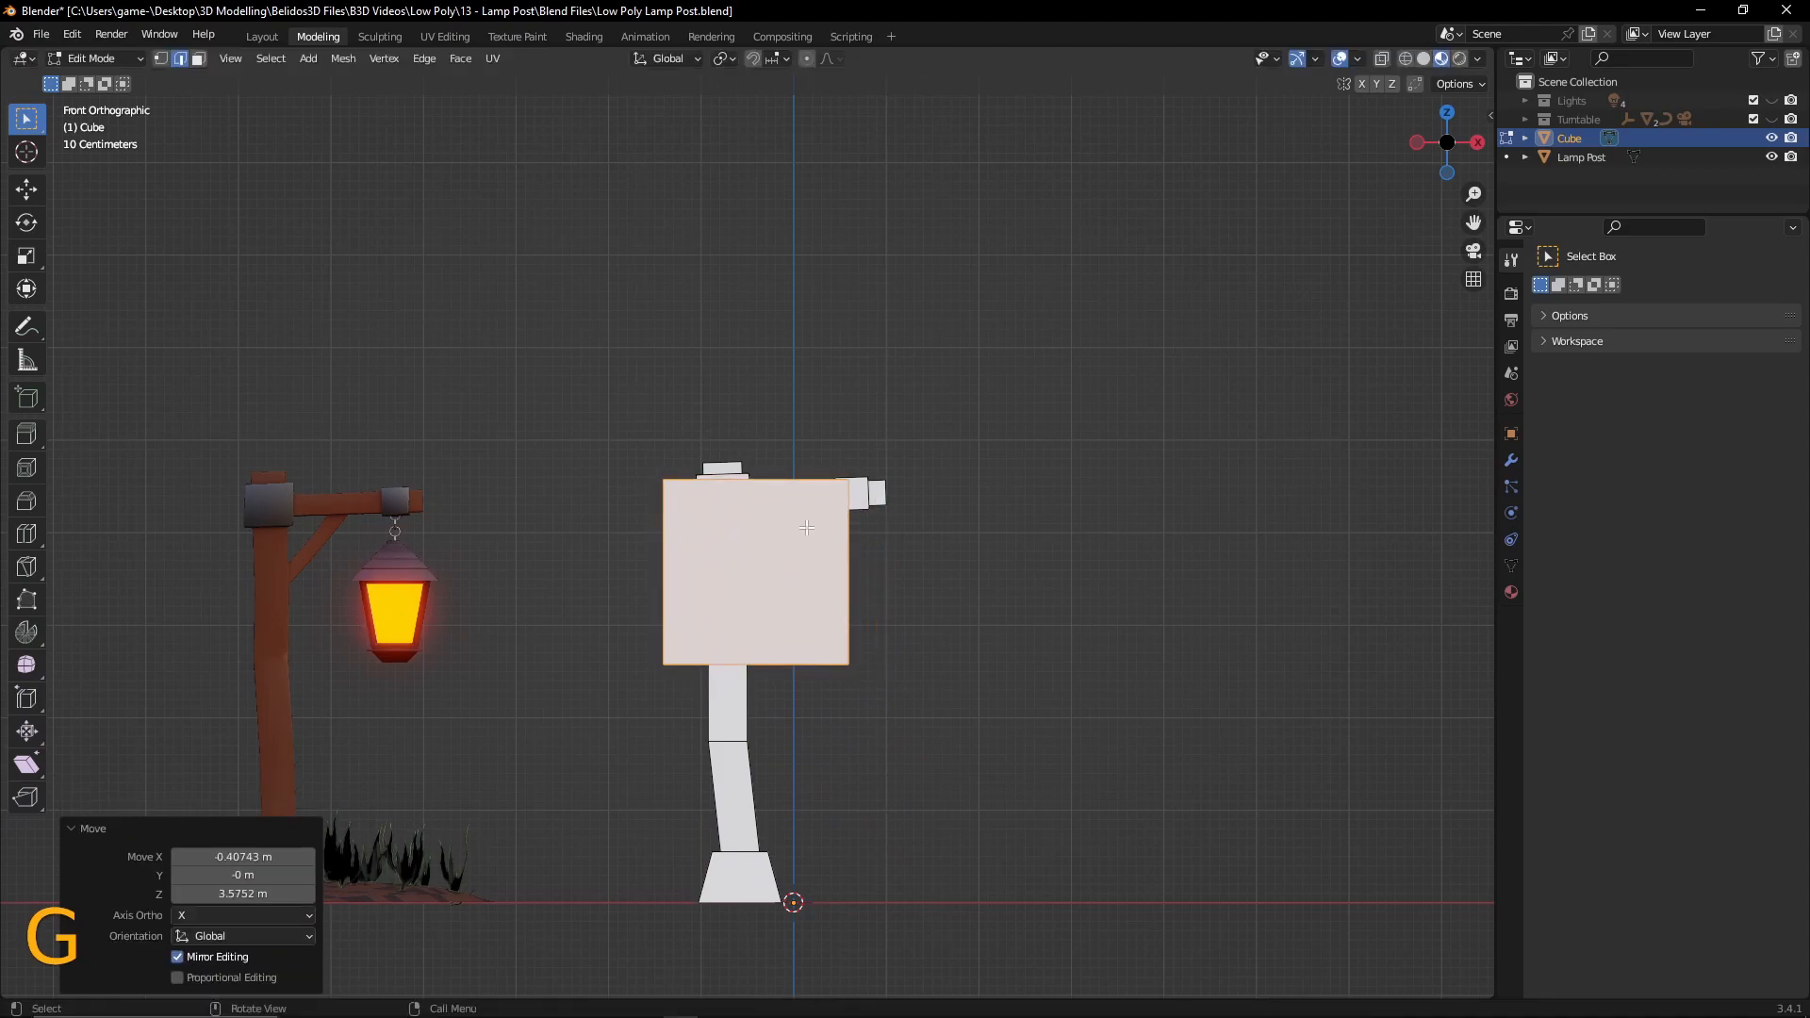
- Scale the new cube down uniformly by about 0.147 and again by about 0.649
{"action": "key", "text": "s"}
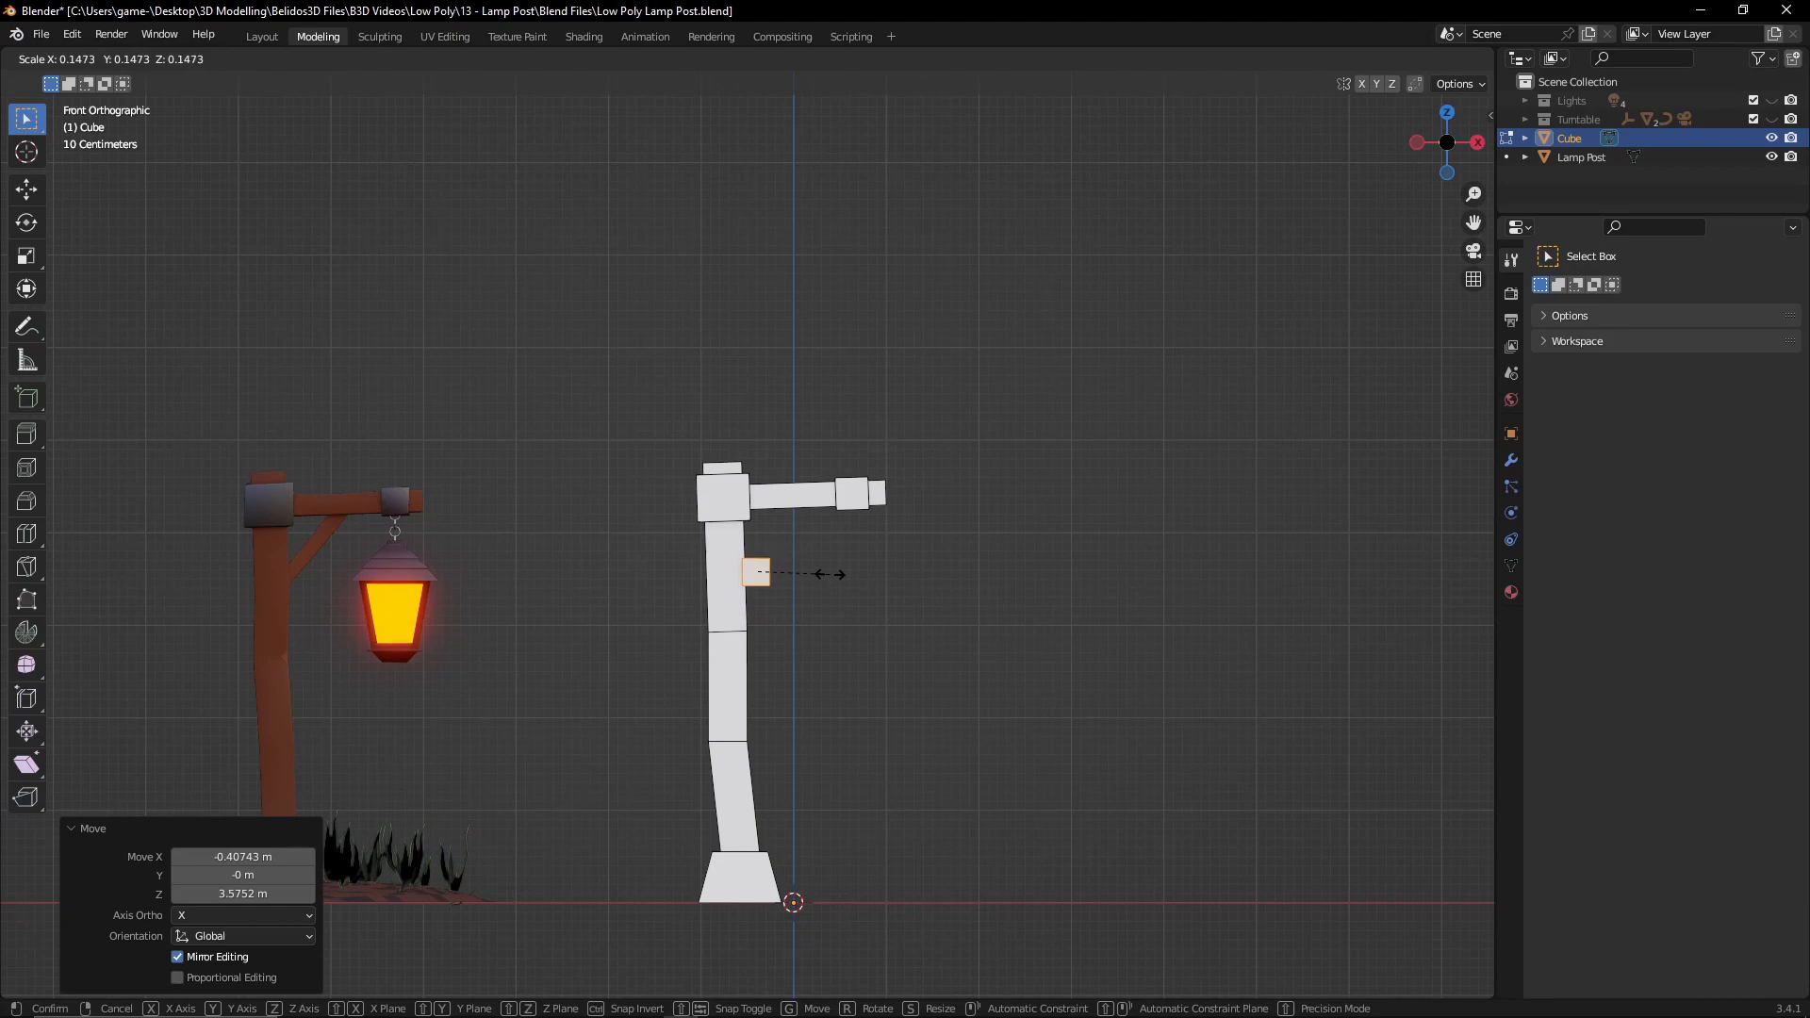
{"action": "left_click", "coordinate": [830, 574]}
{"action": "key", "text": "s"}
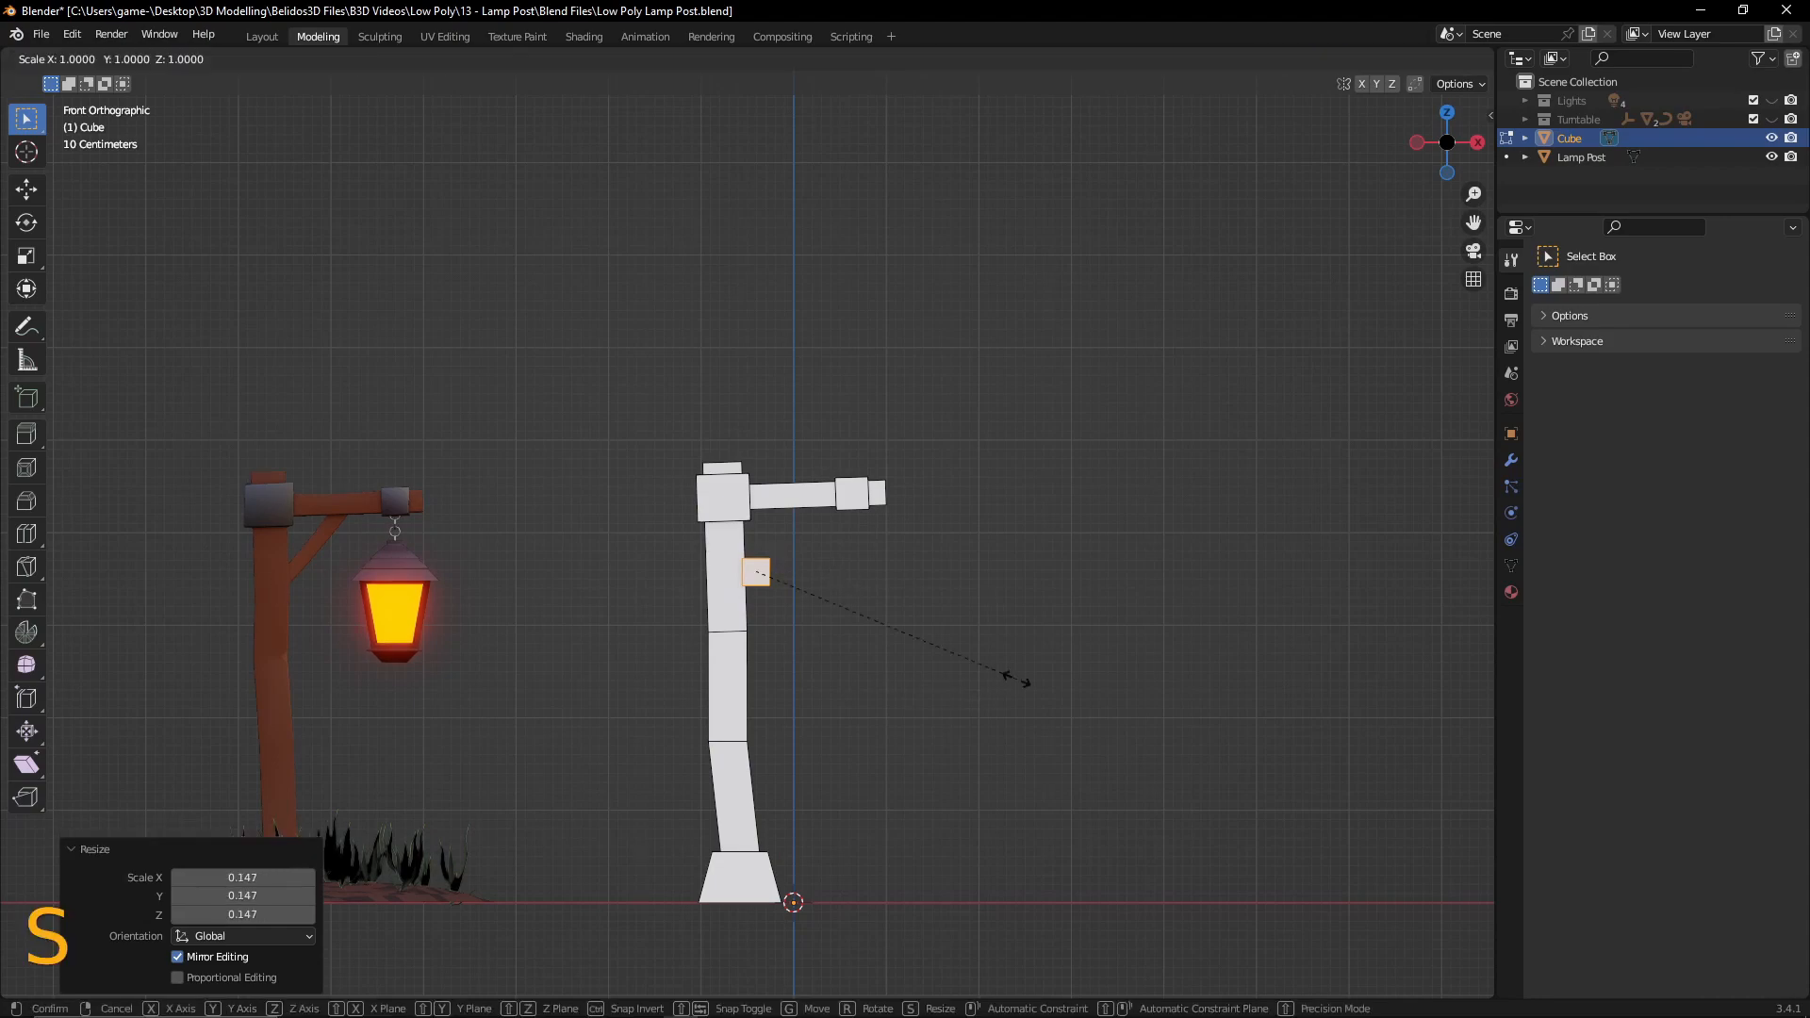
{"action": "left_click", "coordinate": [915, 657]}
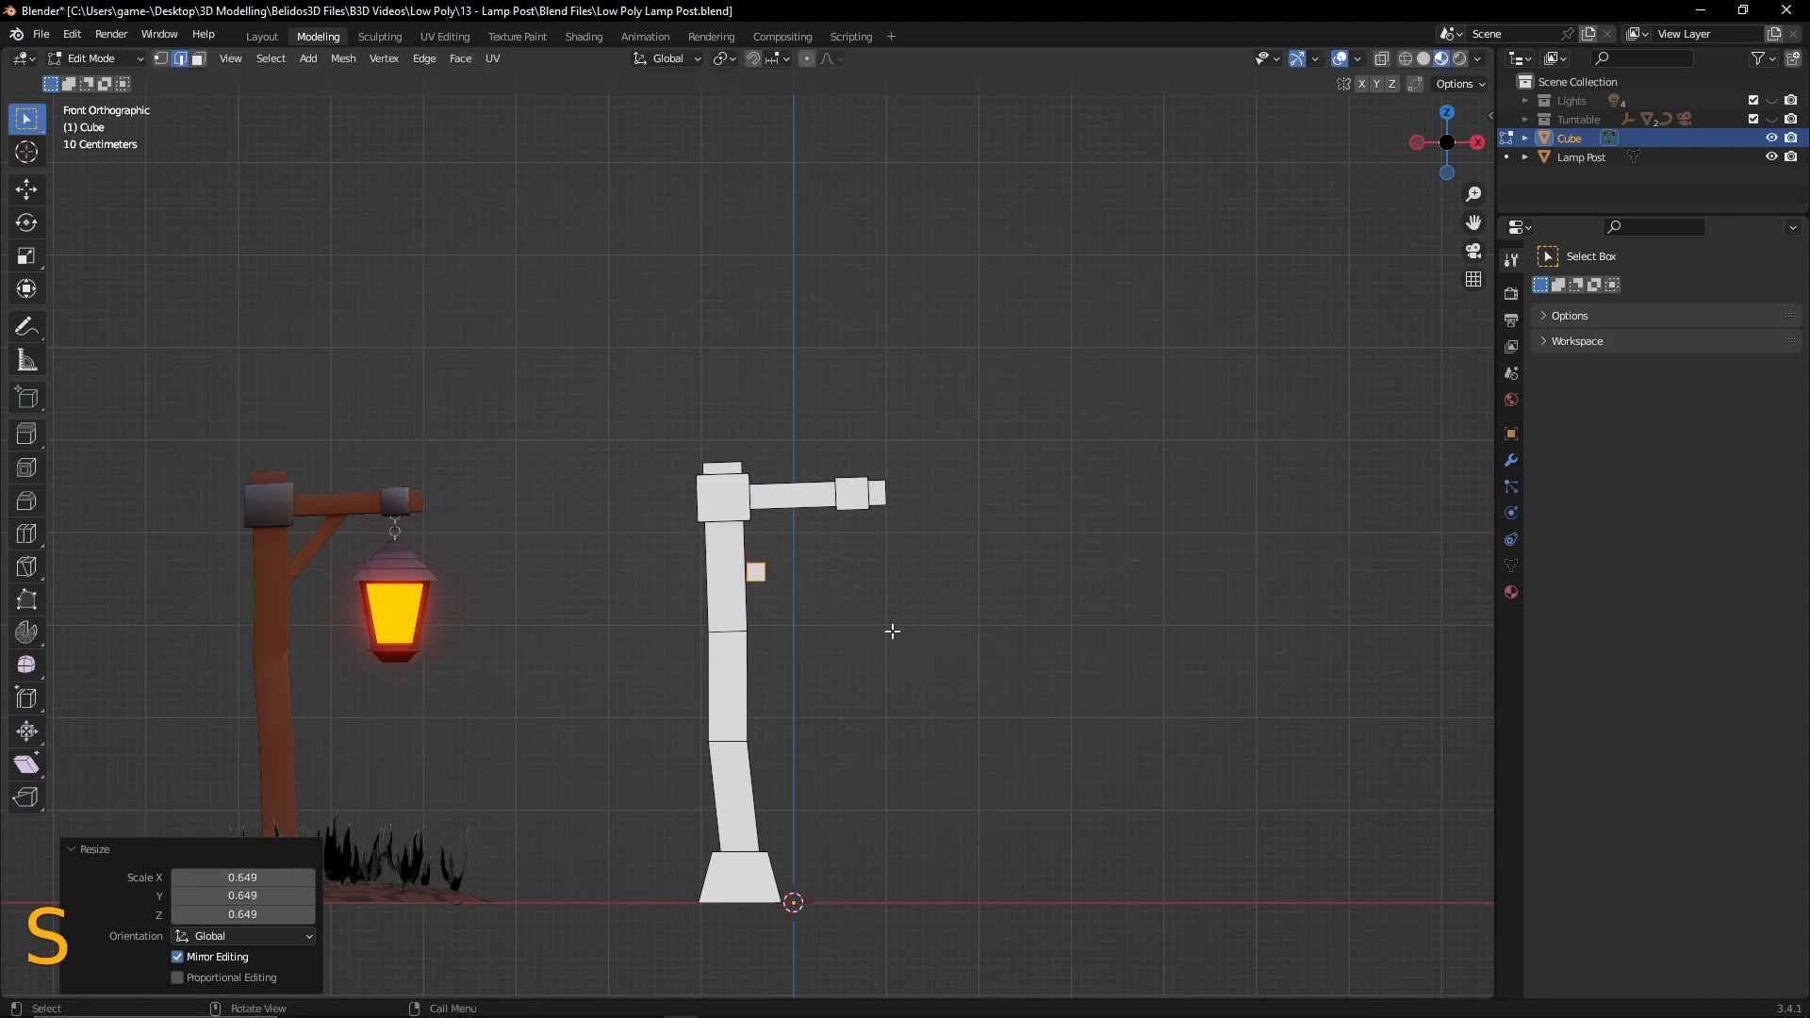
- Move the small cube about -0.041 m along X against the post and centre it on the post along Y
{"action": "key", "text": "g"}
{"action": "key", "text": "x"}
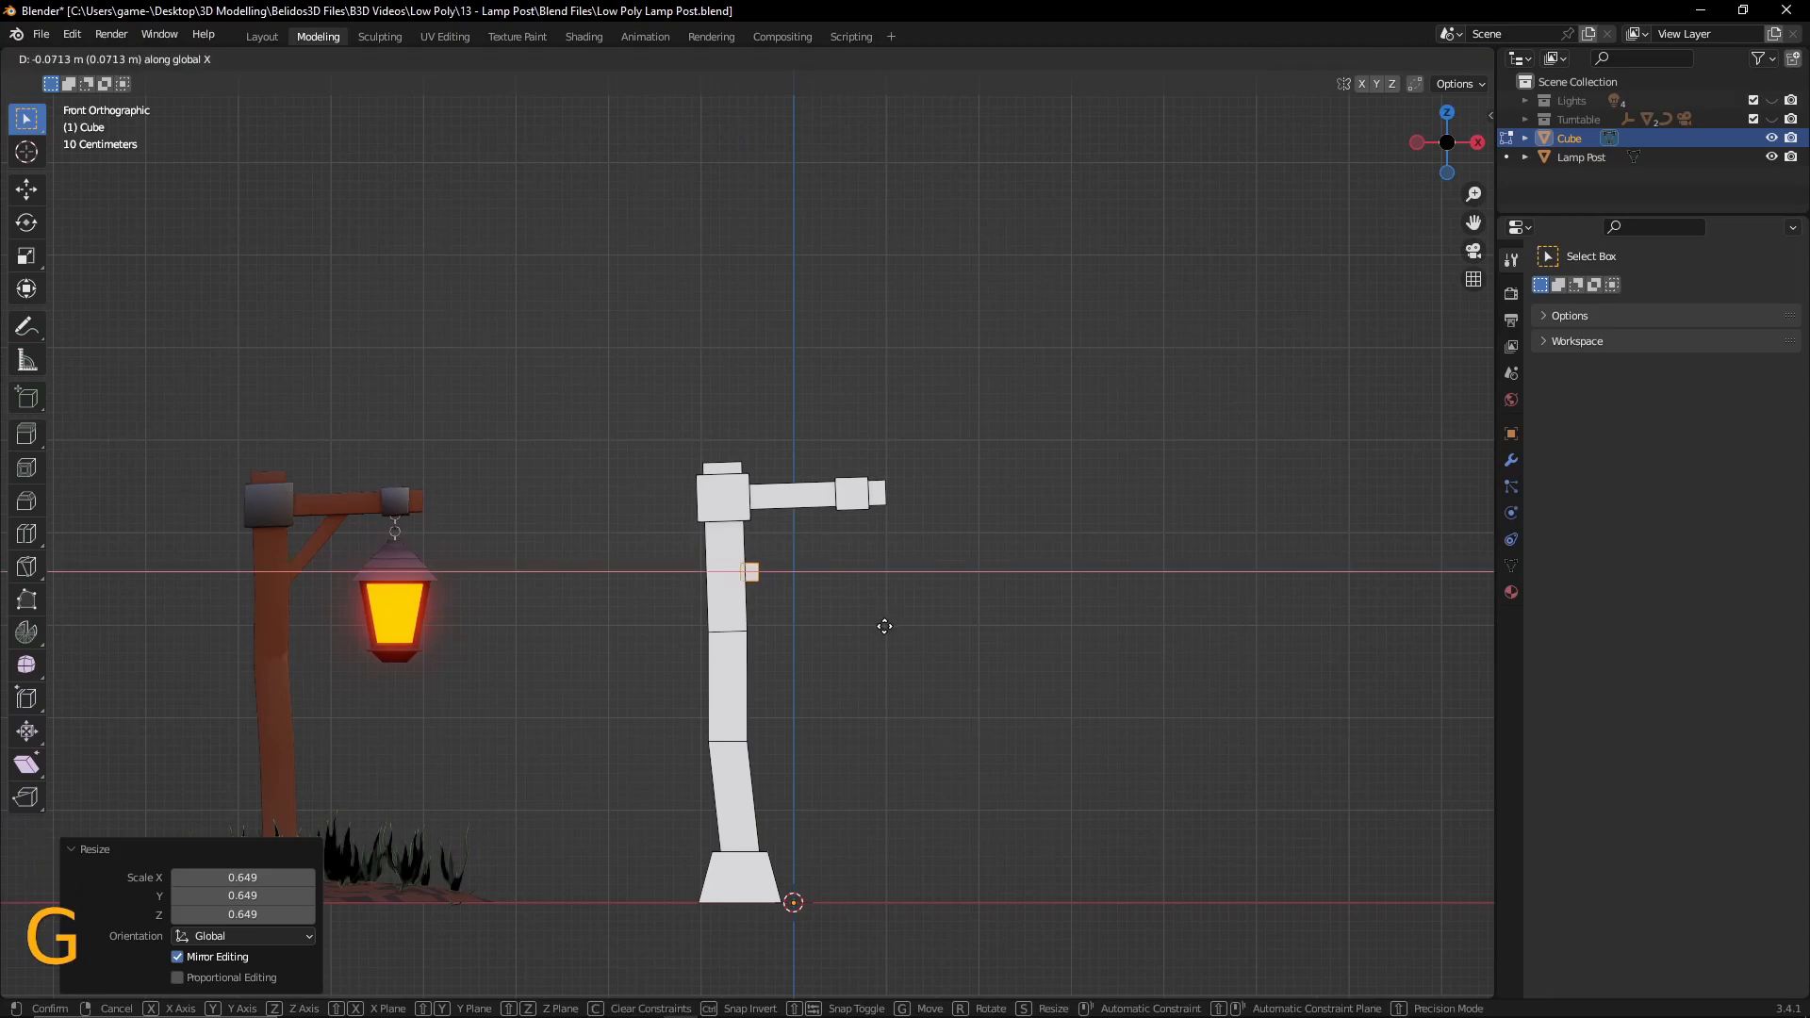
{"action": "left_click", "coordinate": [886, 626]}
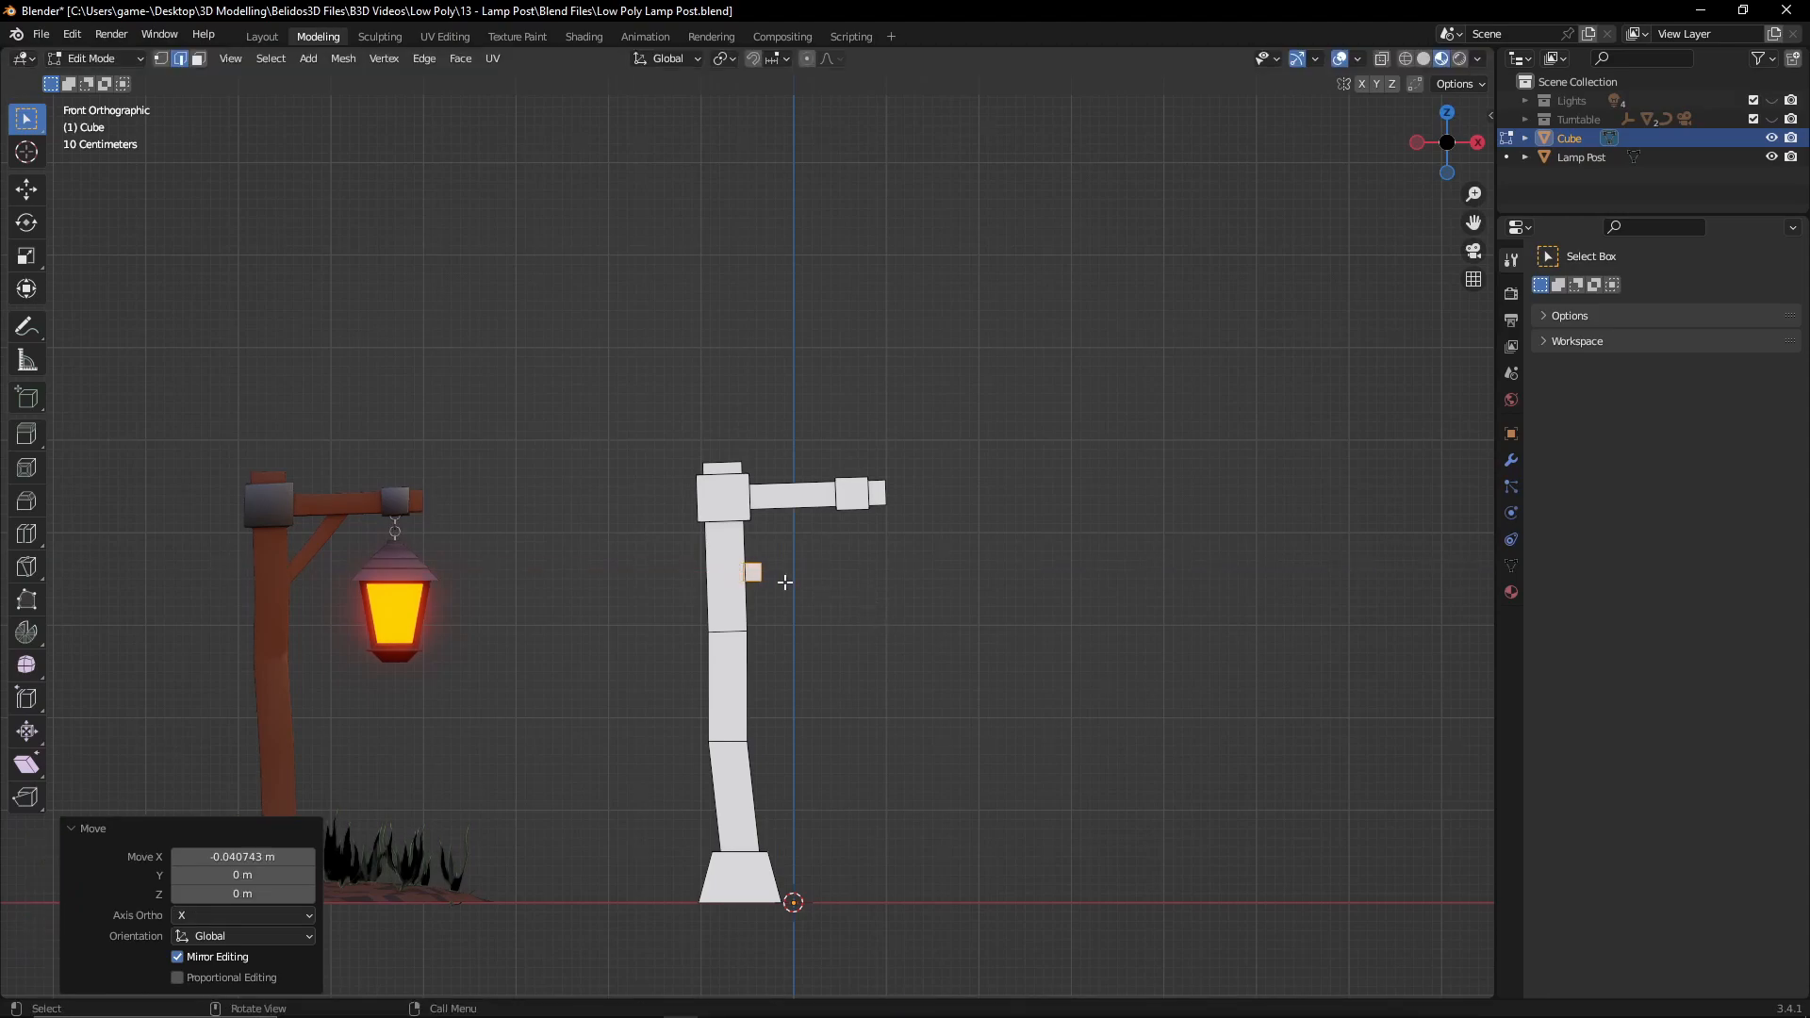
{"action": "middle_click_drag", "start_coordinate": [813, 600], "coordinate": [682, 651]}
{"action": "key", "text": "KP_3"}
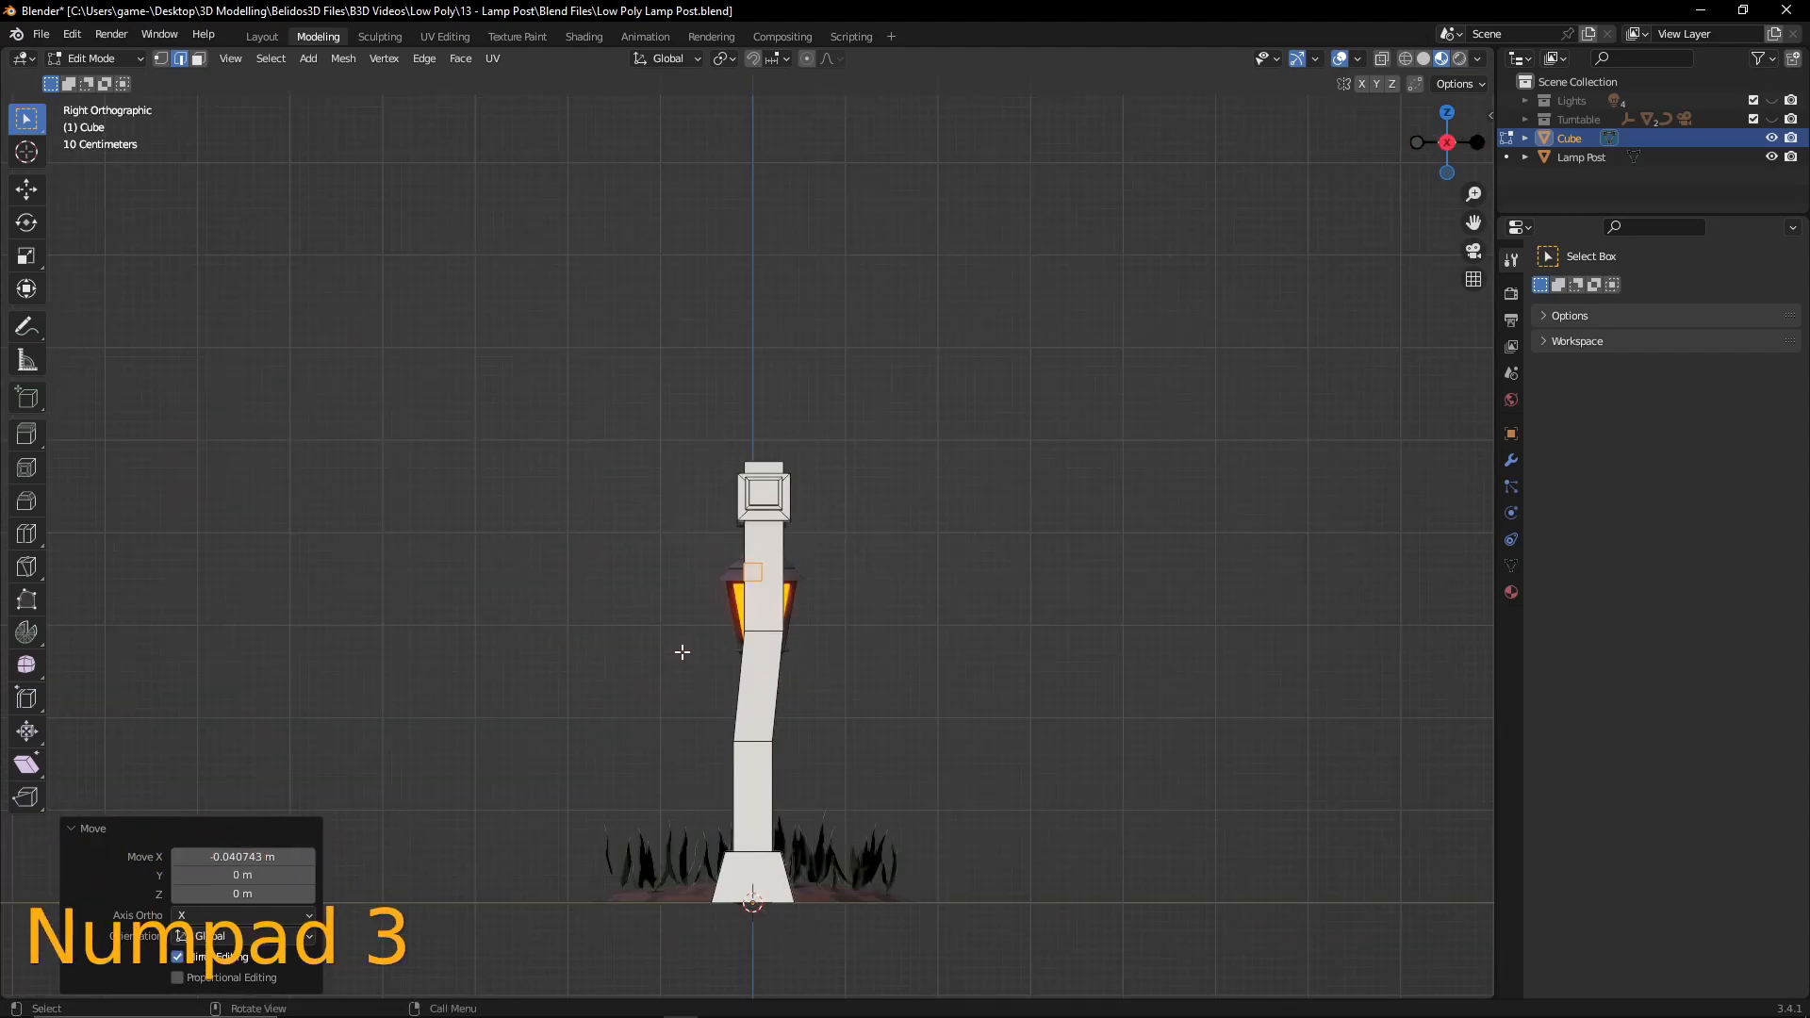
{"action": "key", "text": "g"}
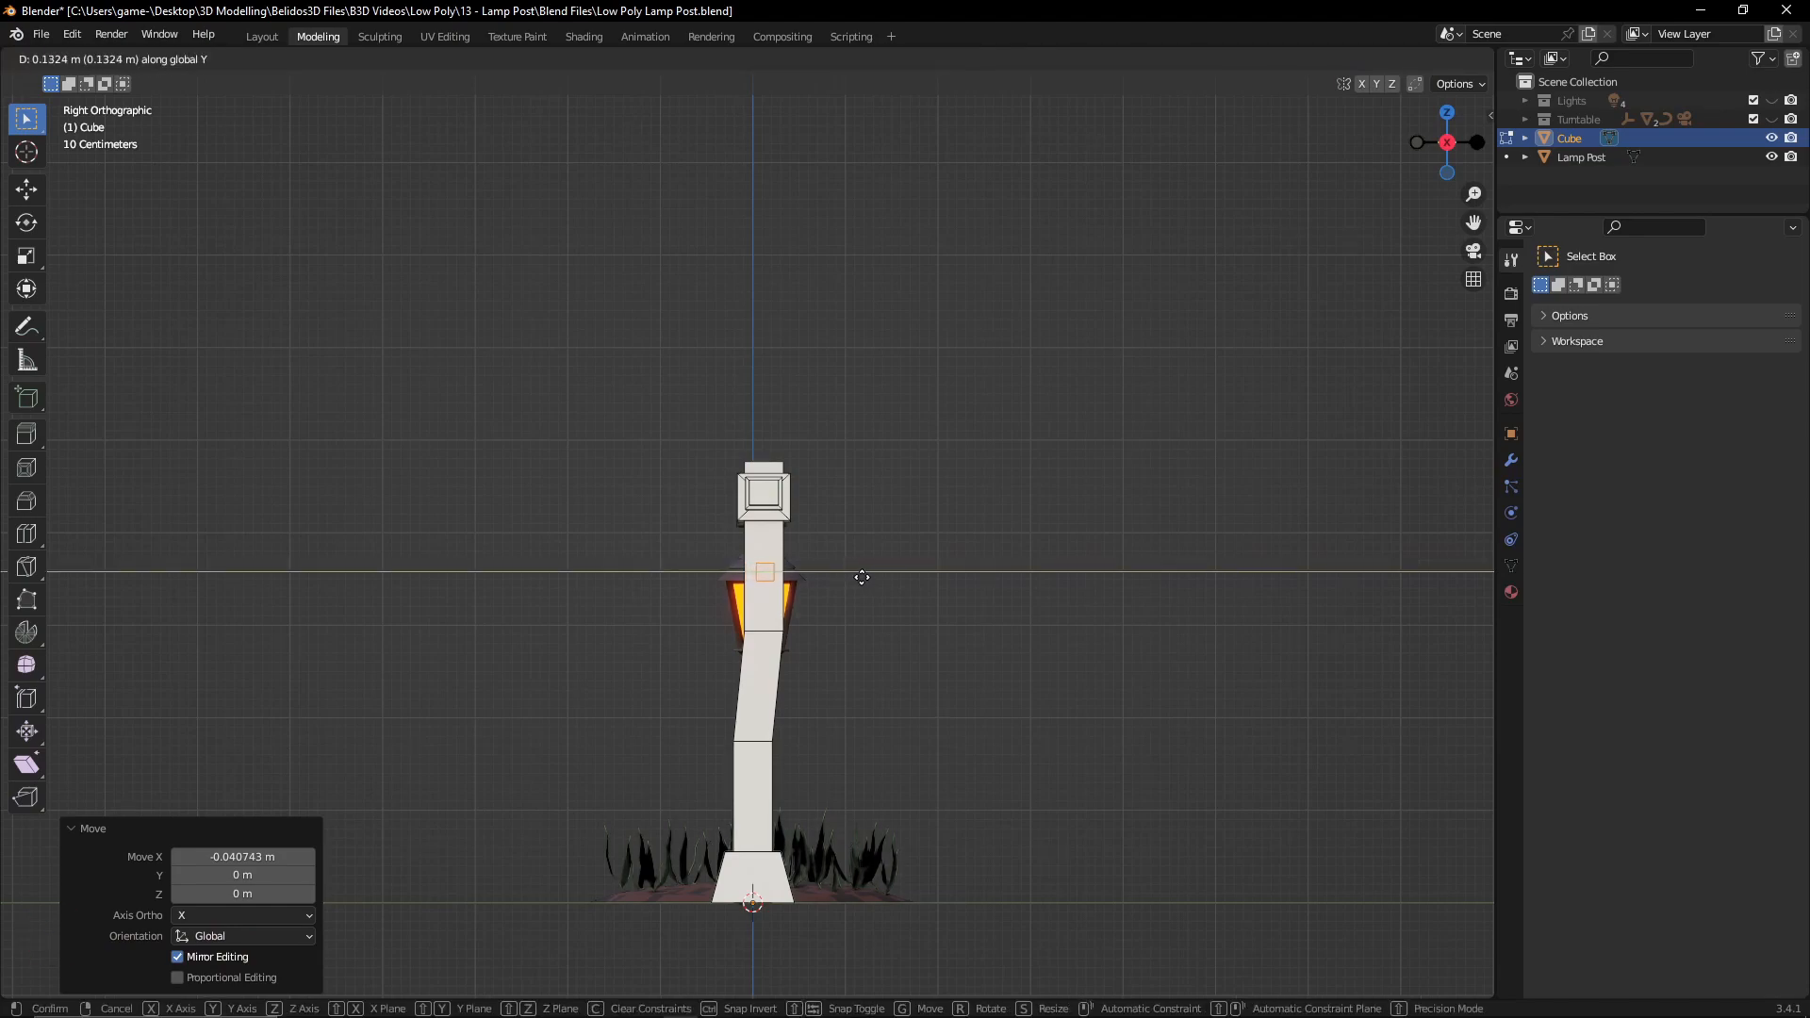
{"action": "left_click", "coordinate": [862, 577]}
- Move the small cube's outer face about 0.536 m along X and 0.802 m along Z to form a diagonal brace under the arm
{"action": "middle_click_drag", "start_coordinate": [862, 577], "coordinate": [839, 577]}
{"action": "key", "text": "KP_1"}
{"action": "middle_click_drag", "start_coordinate": [839, 577], "coordinate": [800, 577]}
{"action": "scroll", "coordinate": [801, 577], "scroll_direction": "up", "scroll_amount": 2}
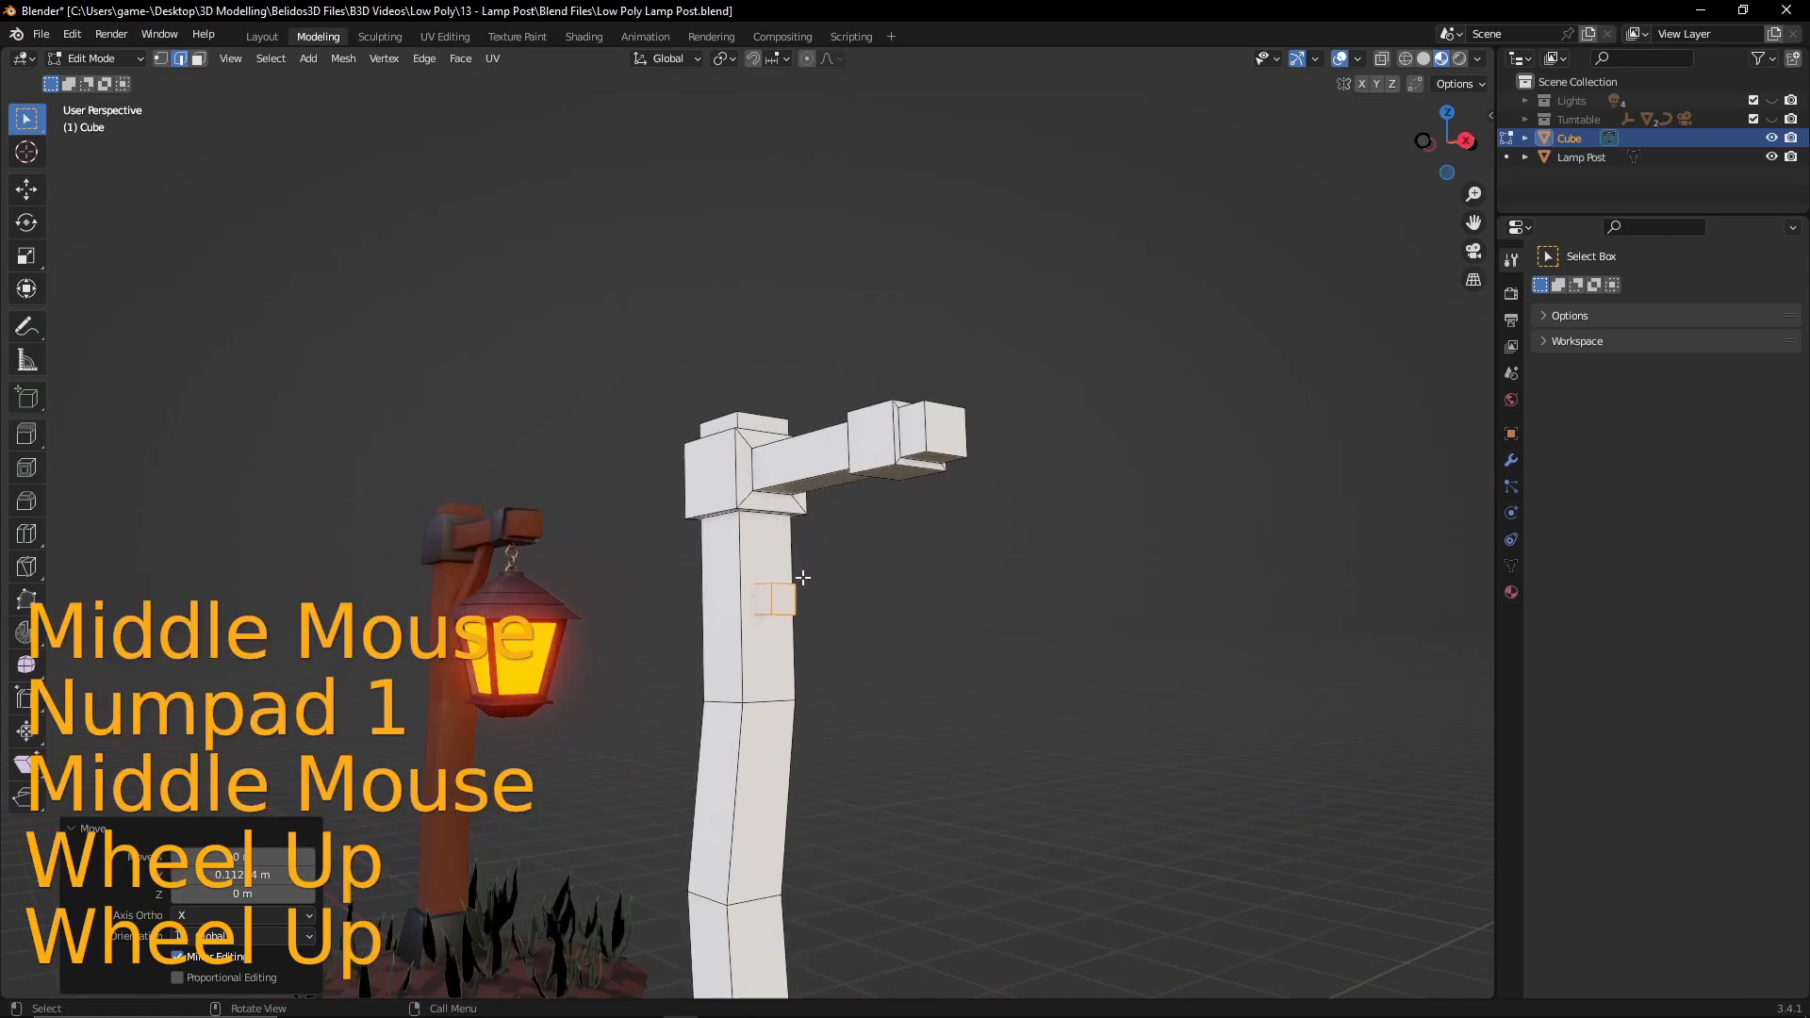
{"action": "left_click", "coordinate": [799, 637]}
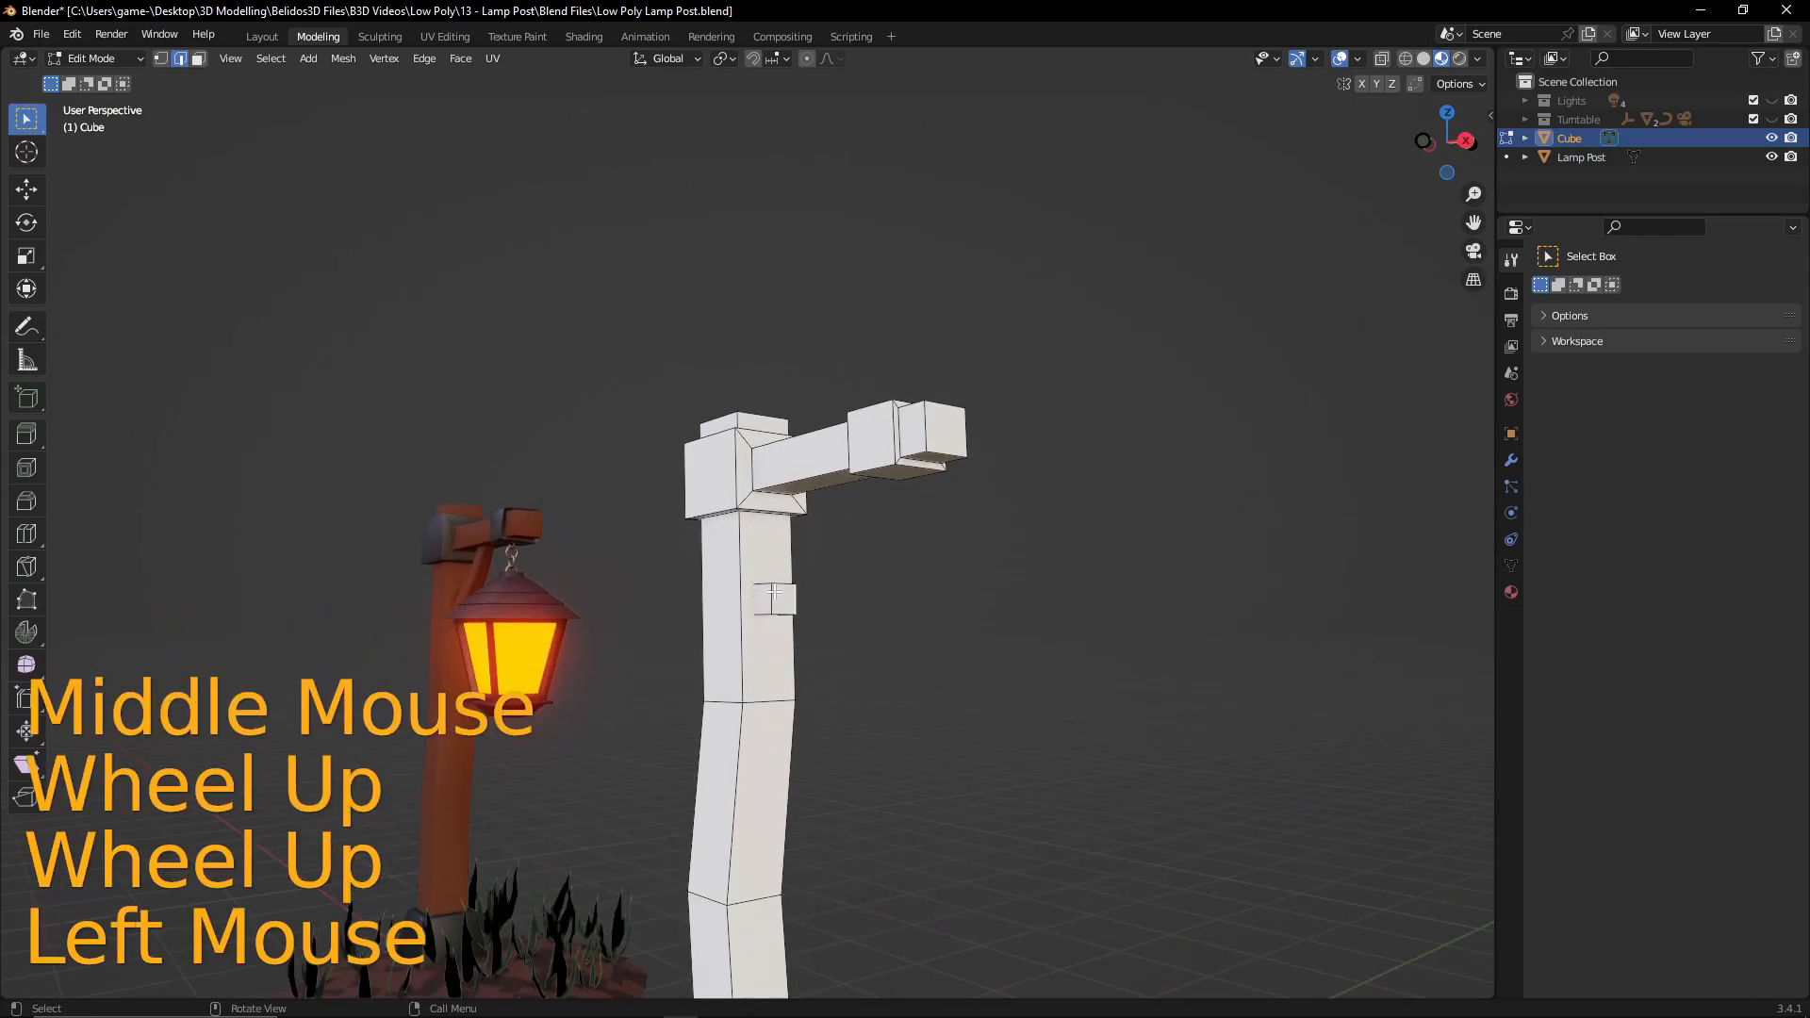
{"action": "key", "text": "3"}
{"action": "left_click", "coordinate": [798, 592]}
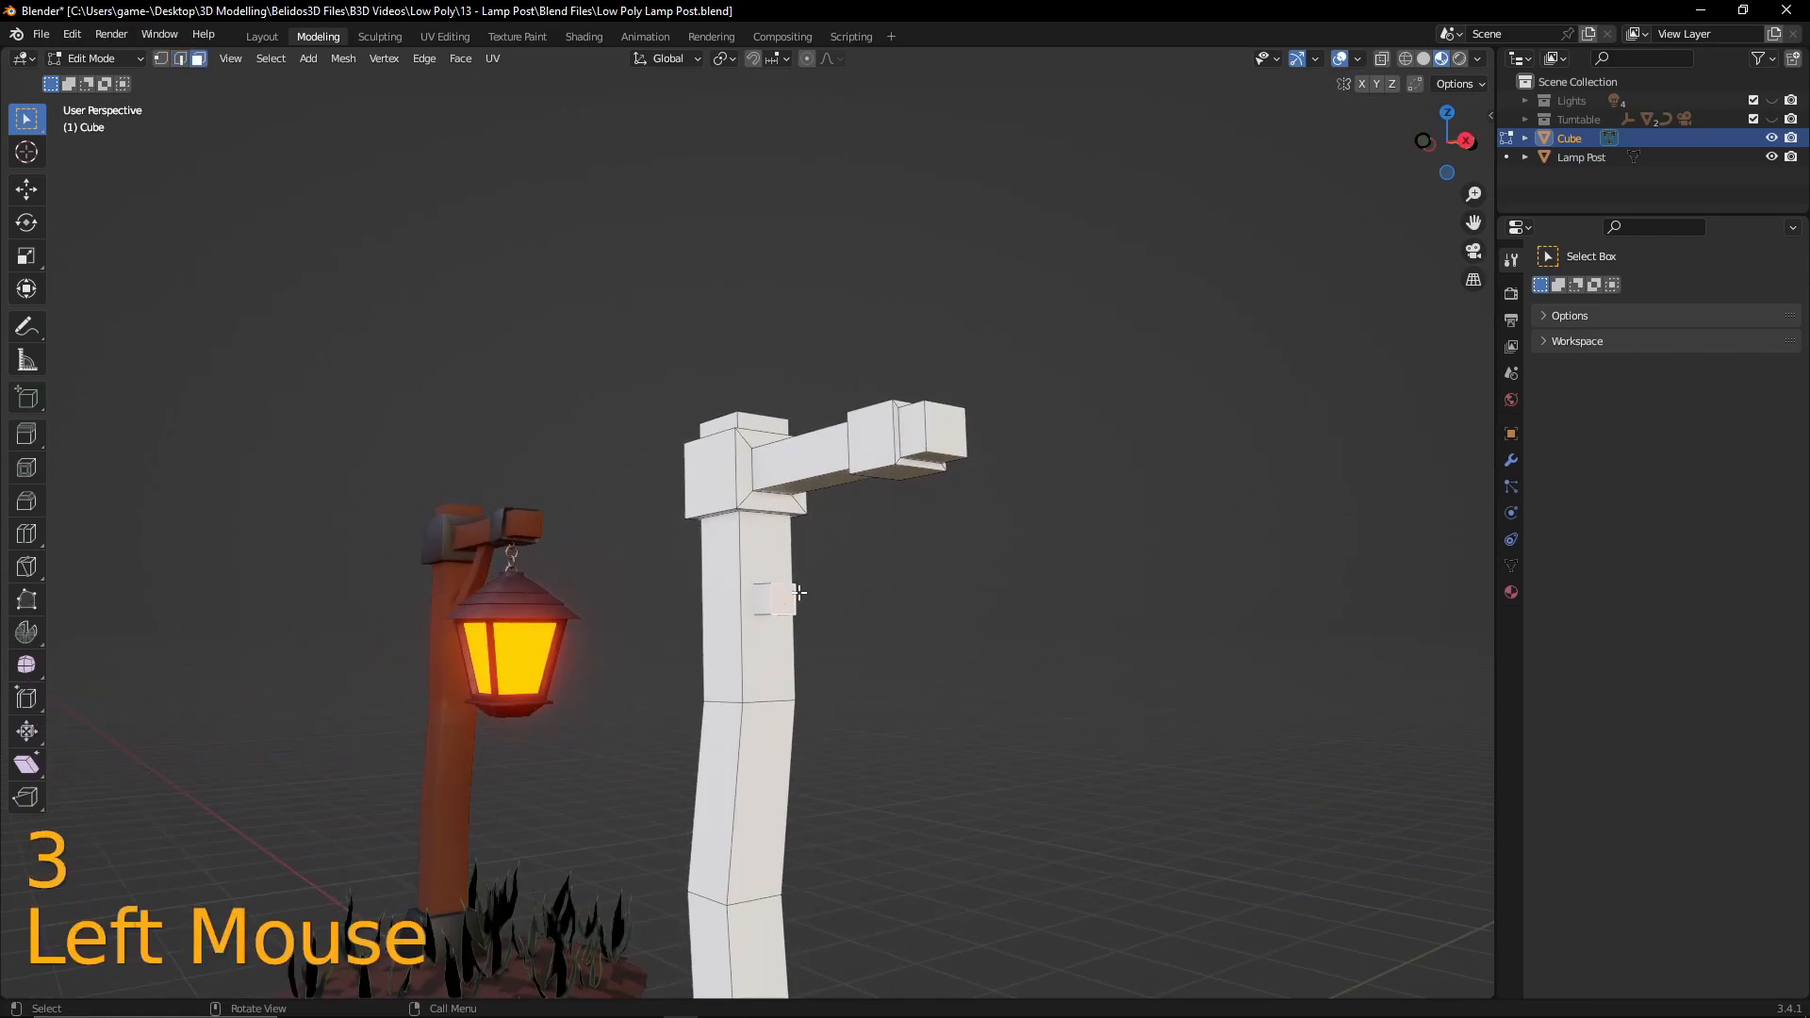
{"action": "key", "text": "KP_1"}
{"action": "key", "text": "g"}
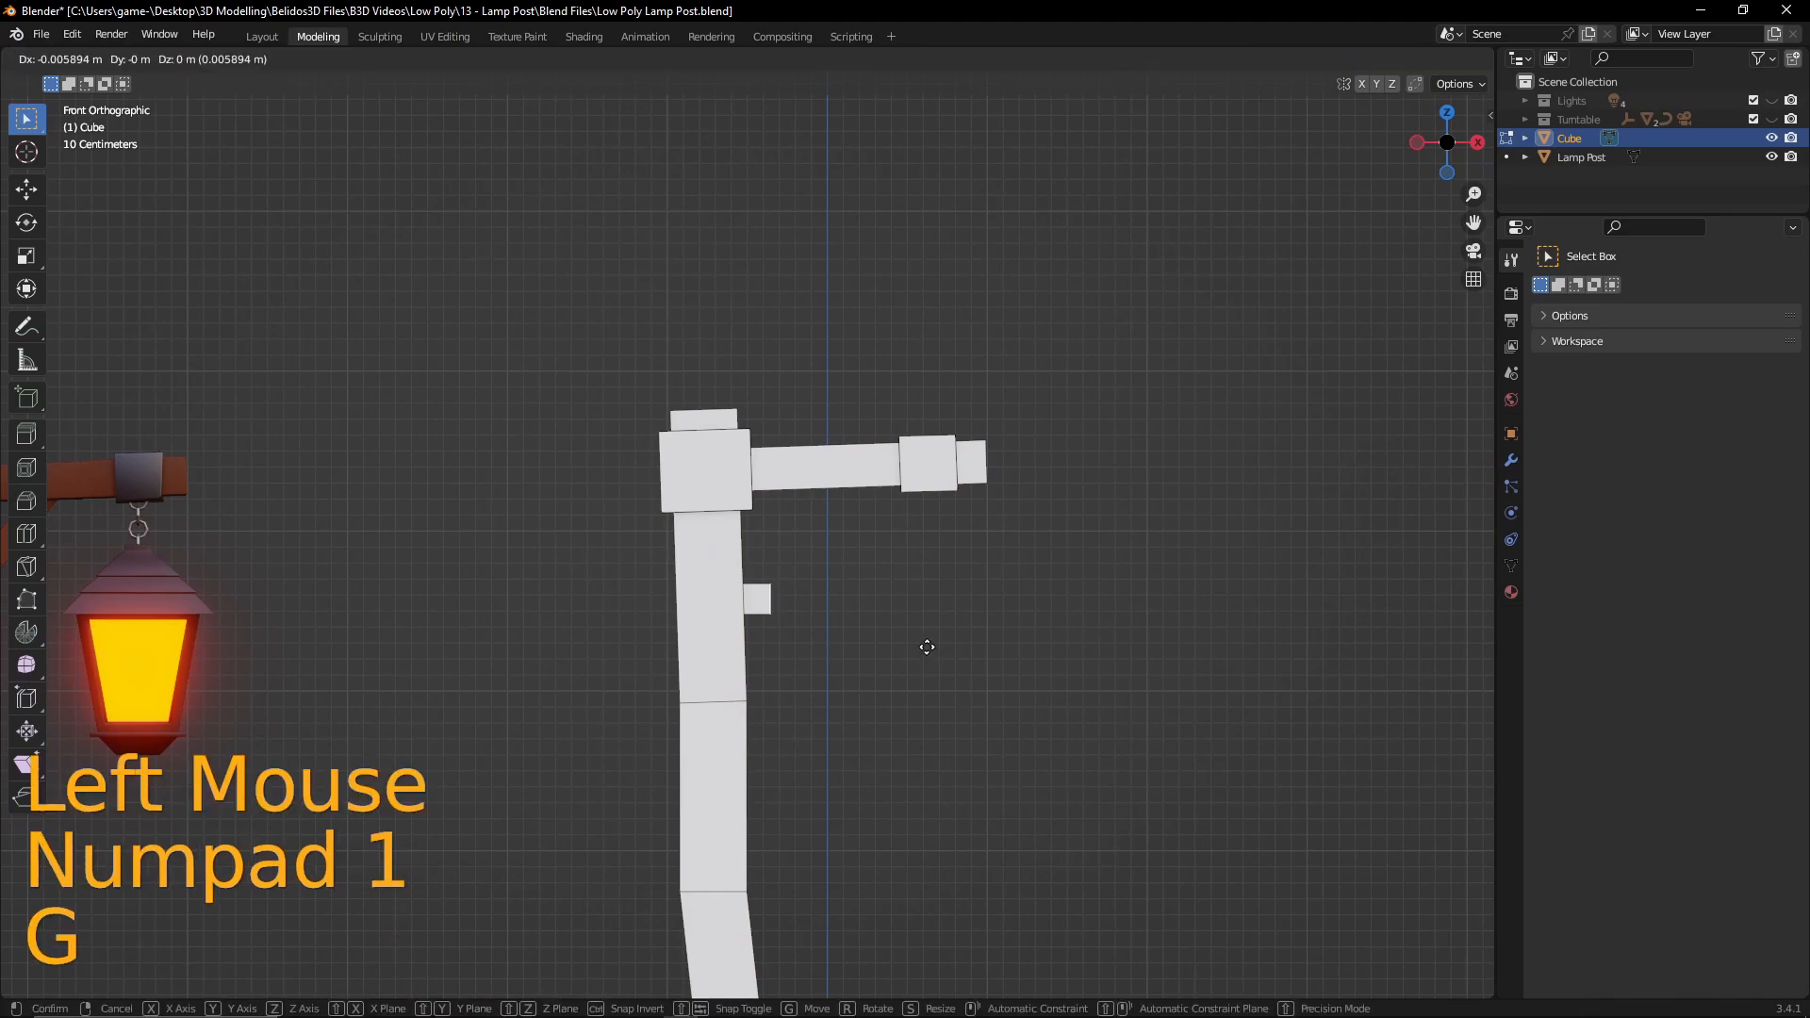
{"action": "left_click", "coordinate": [1004, 514]}
- Add two evenly spaced loop cuts across the diagonal brace, without sliding them
{"action": "middle_click_drag", "start_coordinate": [1004, 514], "coordinate": [826, 551]}
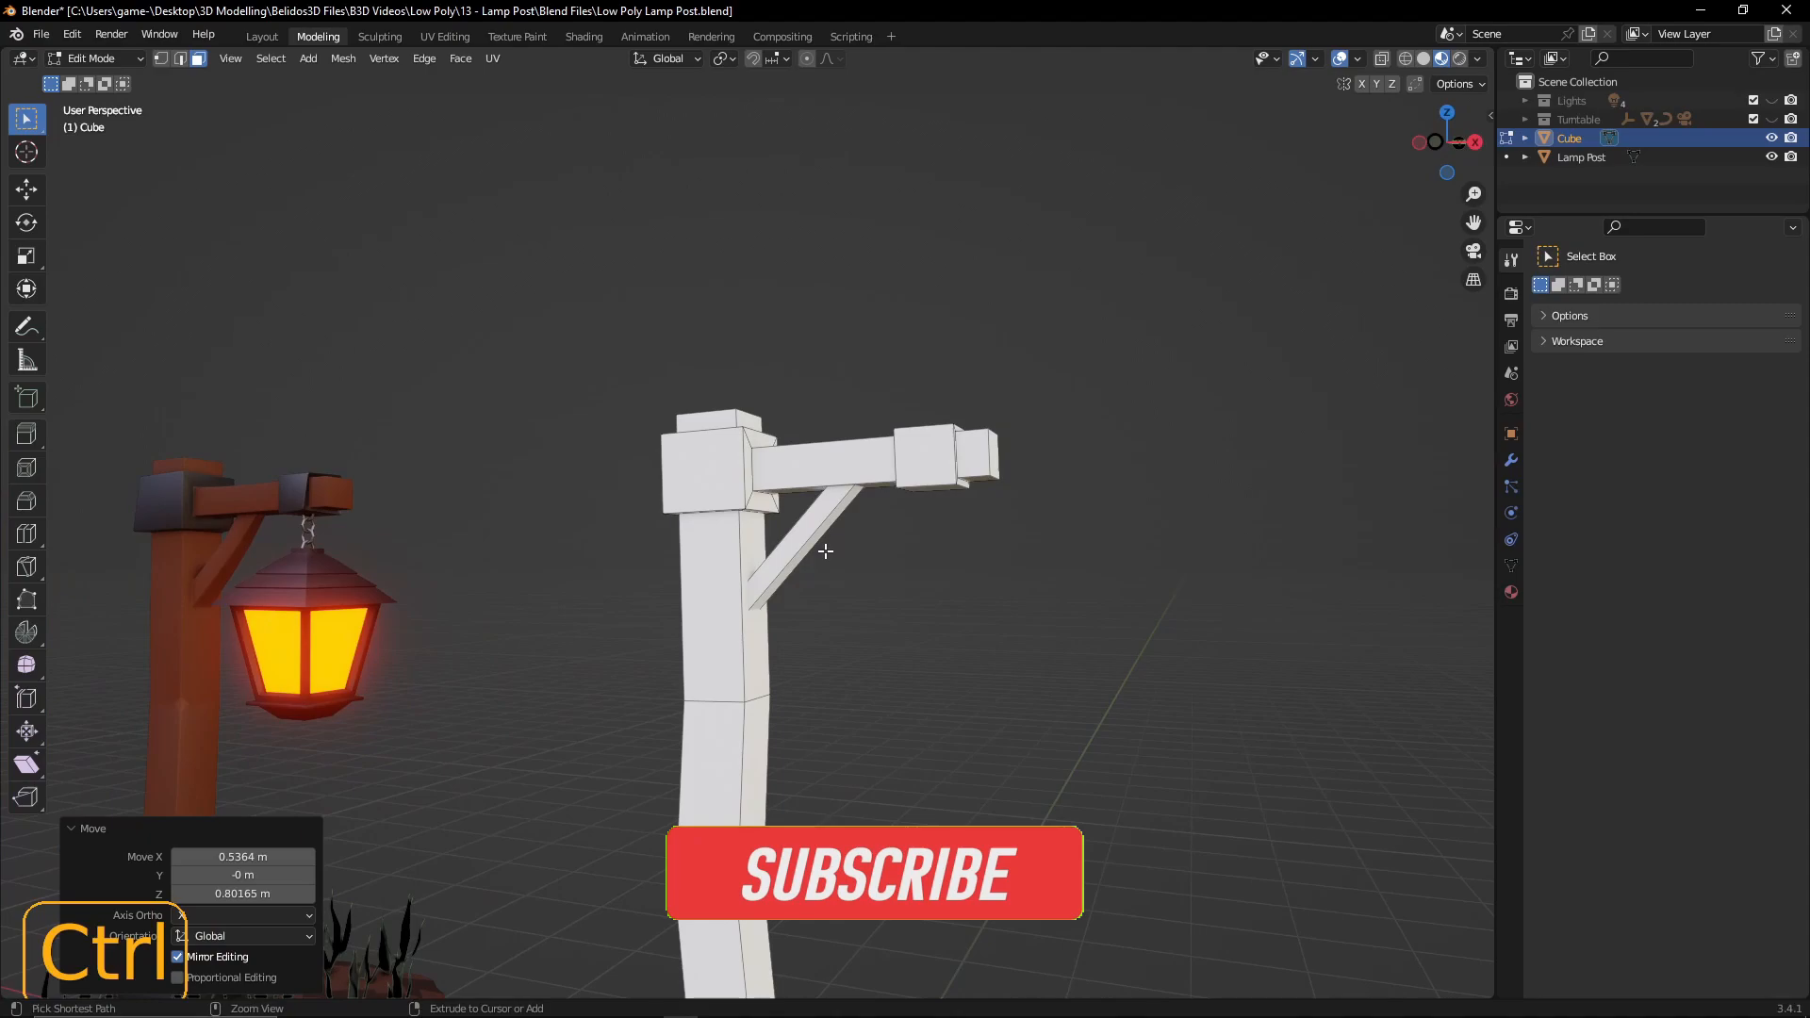
{"action": "key", "text": "ctrl+r"}
{"action": "scroll", "coordinate": [813, 556], "scroll_direction": "down", "scroll_amount": 1}
{"action": "left_click", "coordinate": [813, 555]}
{"action": "right_click", "coordinate": [813, 555]}
- Move the brace's two new edge loops about -0.075 m along Z to bow the brace downward
{"action": "middle_click_drag", "start_coordinate": [842, 600], "coordinate": [769, 536]}
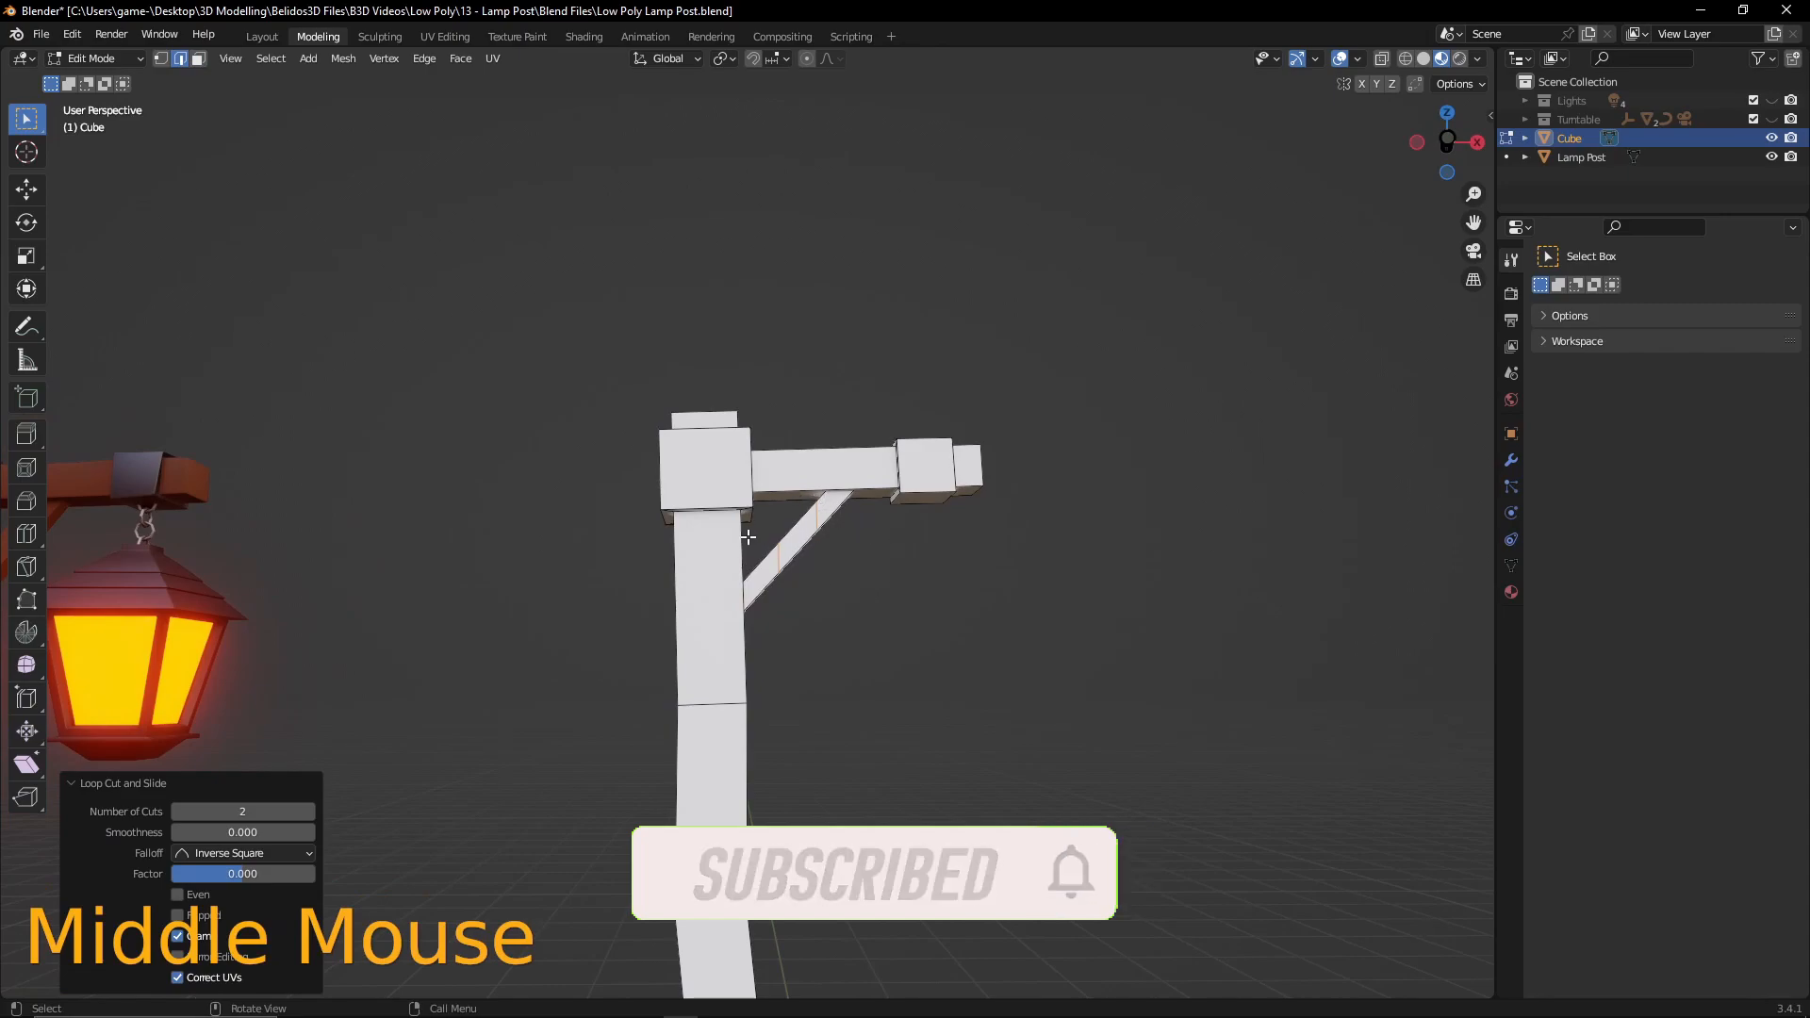
{"action": "key", "text": "g"}
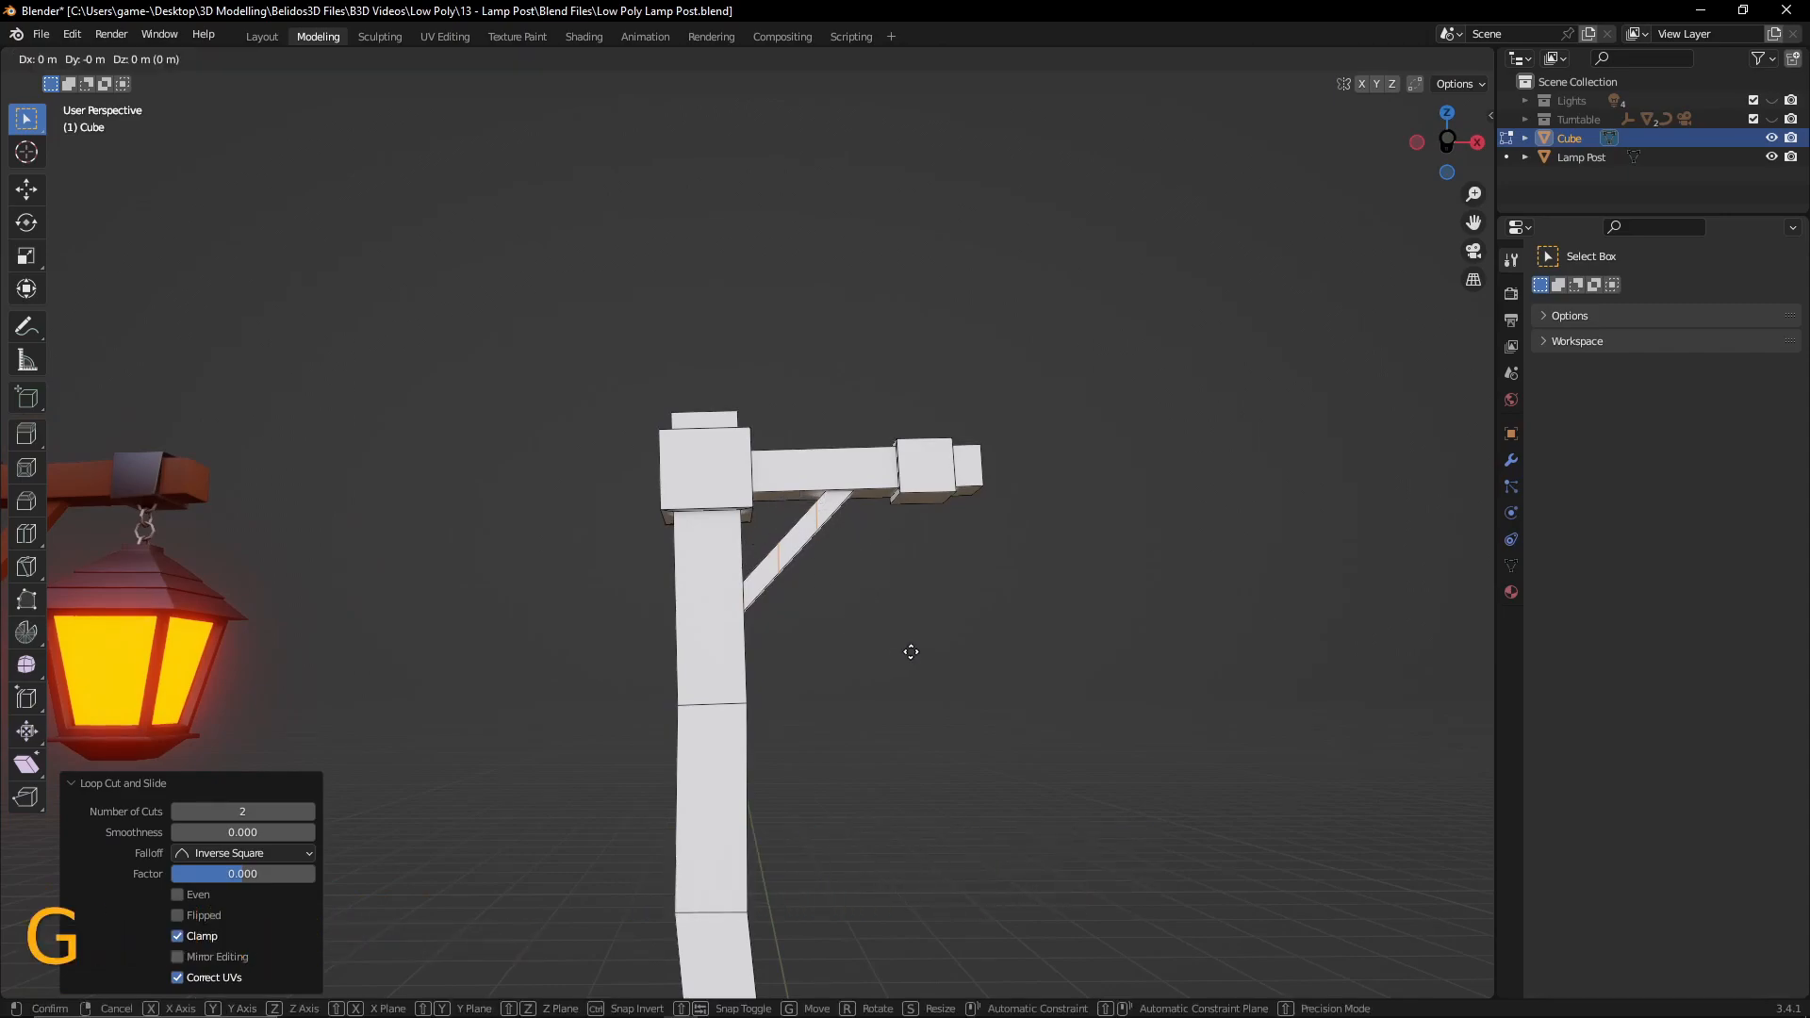
{"action": "key", "text": "z"}
{"action": "key", "text": "shift"}
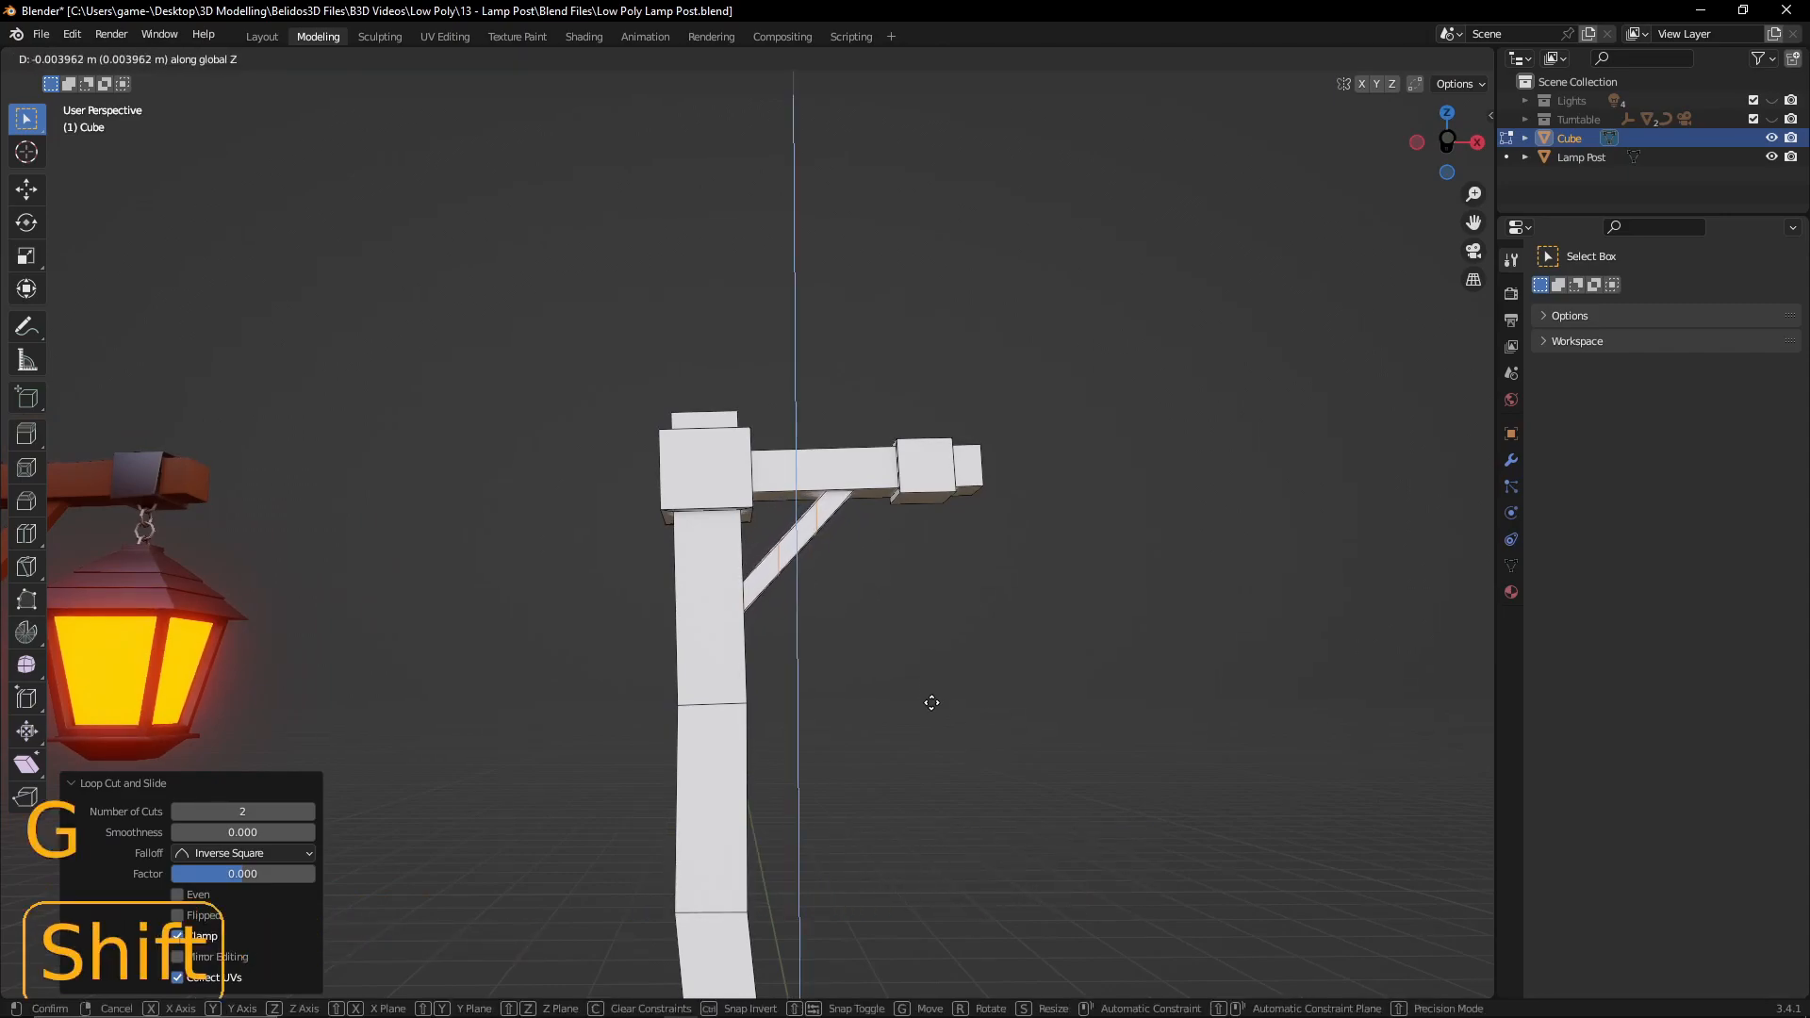
{"action": "left_click", "coordinate": [963, 810]}
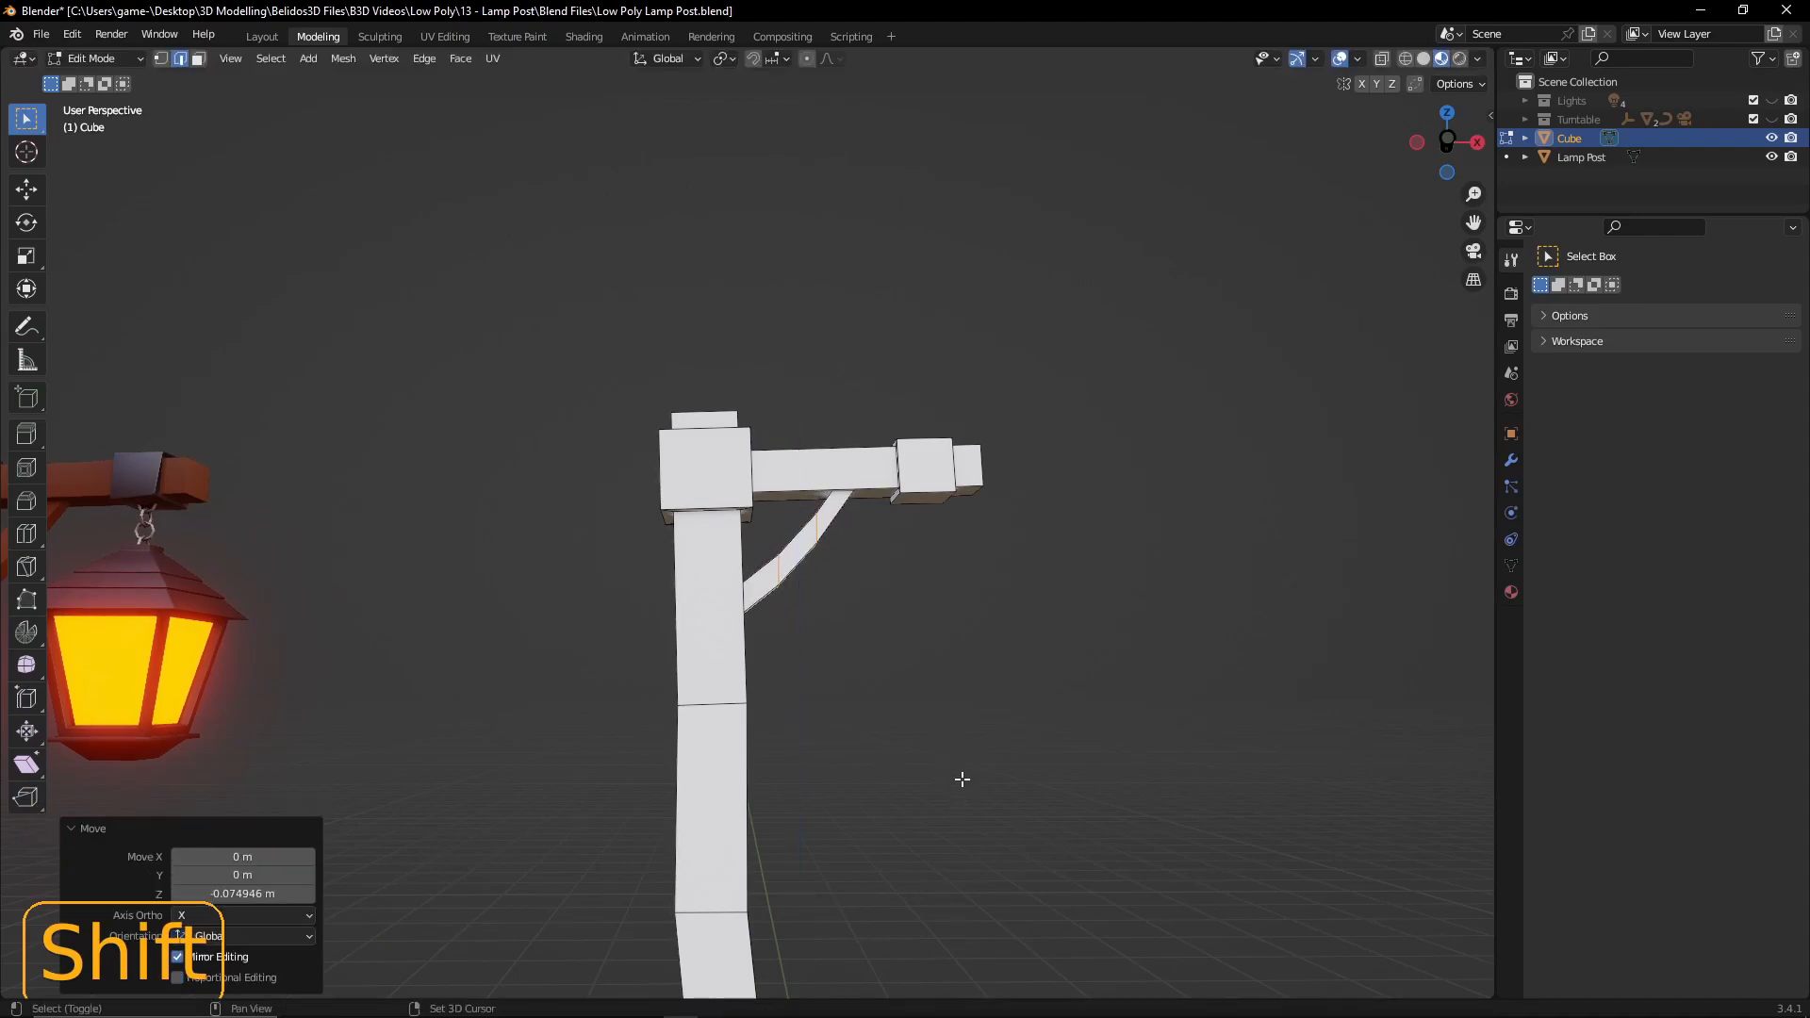
- Select the three underside faces of the brace and move them about -0.042 m along Z in front view to thicken it
{"action": "scroll", "coordinate": [988, 638], "scroll_direction": "down", "scroll_amount": 1}
{"action": "scroll", "coordinate": [987, 638], "scroll_direction": "down", "scroll_amount": 2}
{"action": "mouse_move", "coordinate": [971, 660]}
{"action": "middle_mouse_down"}
{"action": "mouse_move", "coordinate": [950, 678]}
{"action": "mouse_move", "coordinate": [1003, 678]}
{"action": "mouse_move", "coordinate": [982, 631]}
{"action": "mouse_move", "coordinate": [929, 627]}
{"action": "mouse_move", "coordinate": [1003, 654]}
{"action": "mouse_move", "coordinate": [977, 654]}
{"action": "middle_mouse_up"}
{"action": "key", "text": "KP_1"}
{"action": "scroll", "coordinate": [628, 616], "scroll_direction": "up", "scroll_amount": 3}
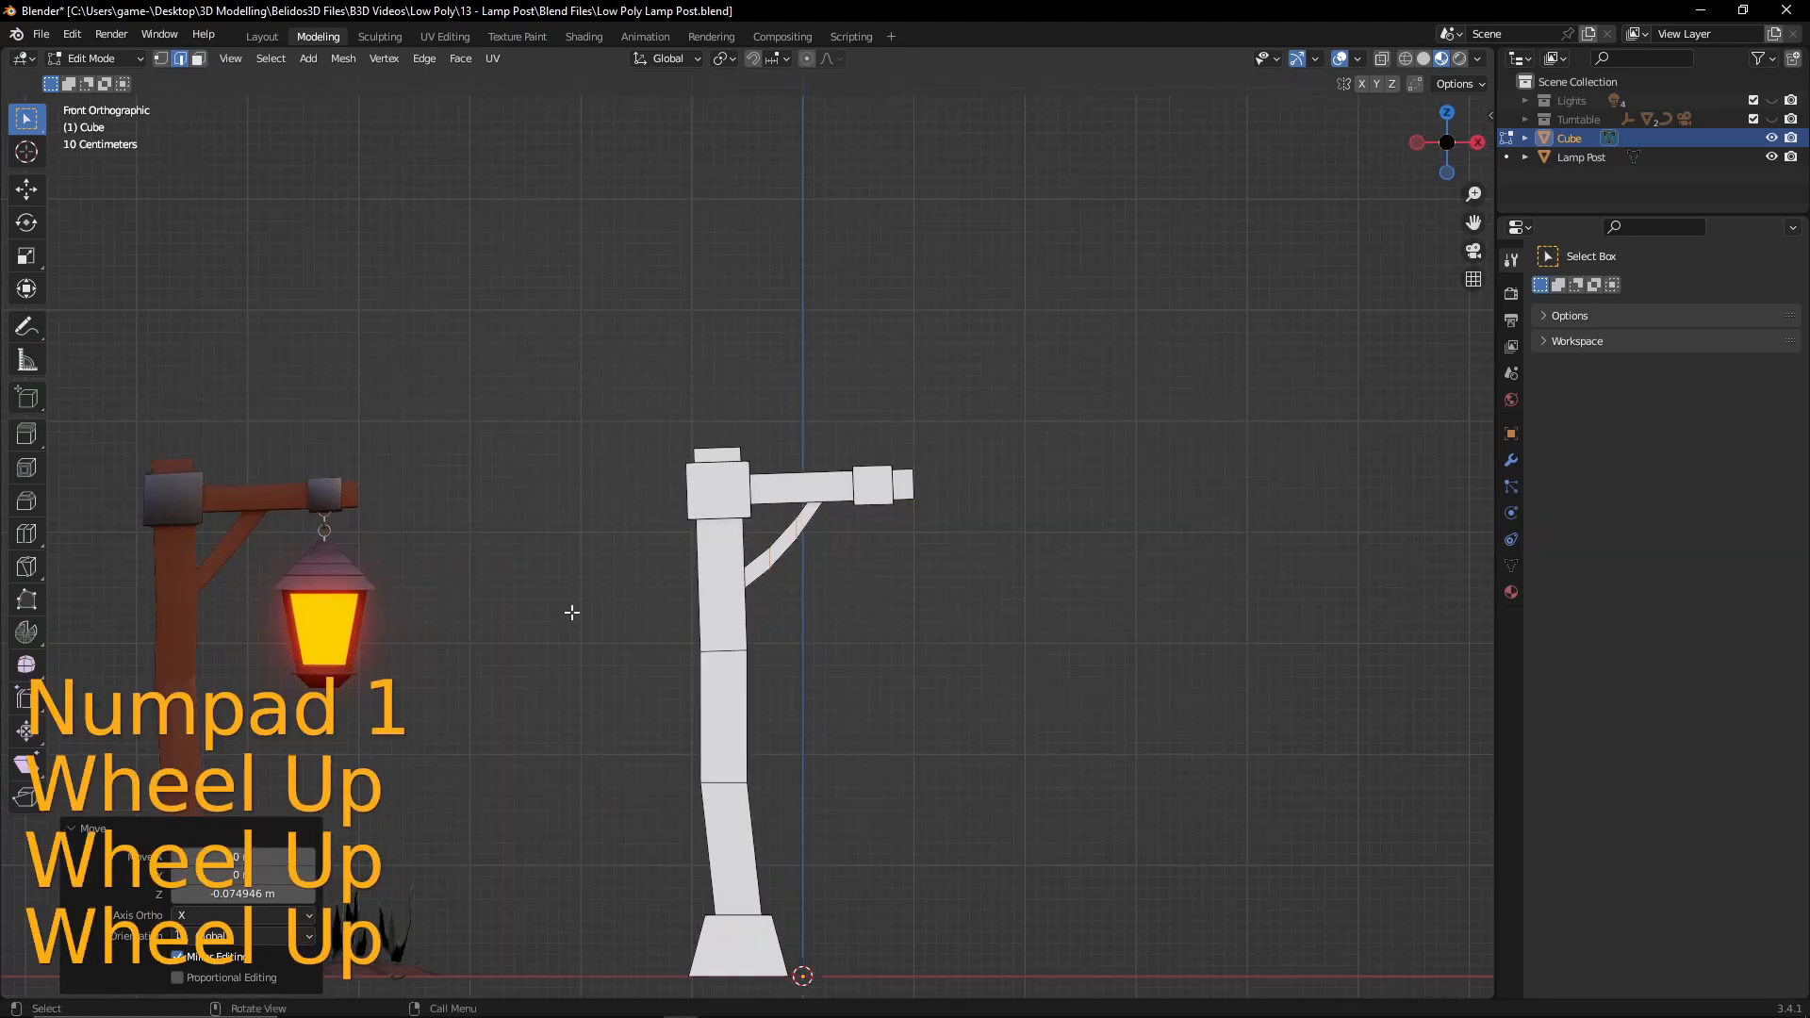
{"action": "middle_click_drag", "start_coordinate": [708, 558], "coordinate": [754, 588]}
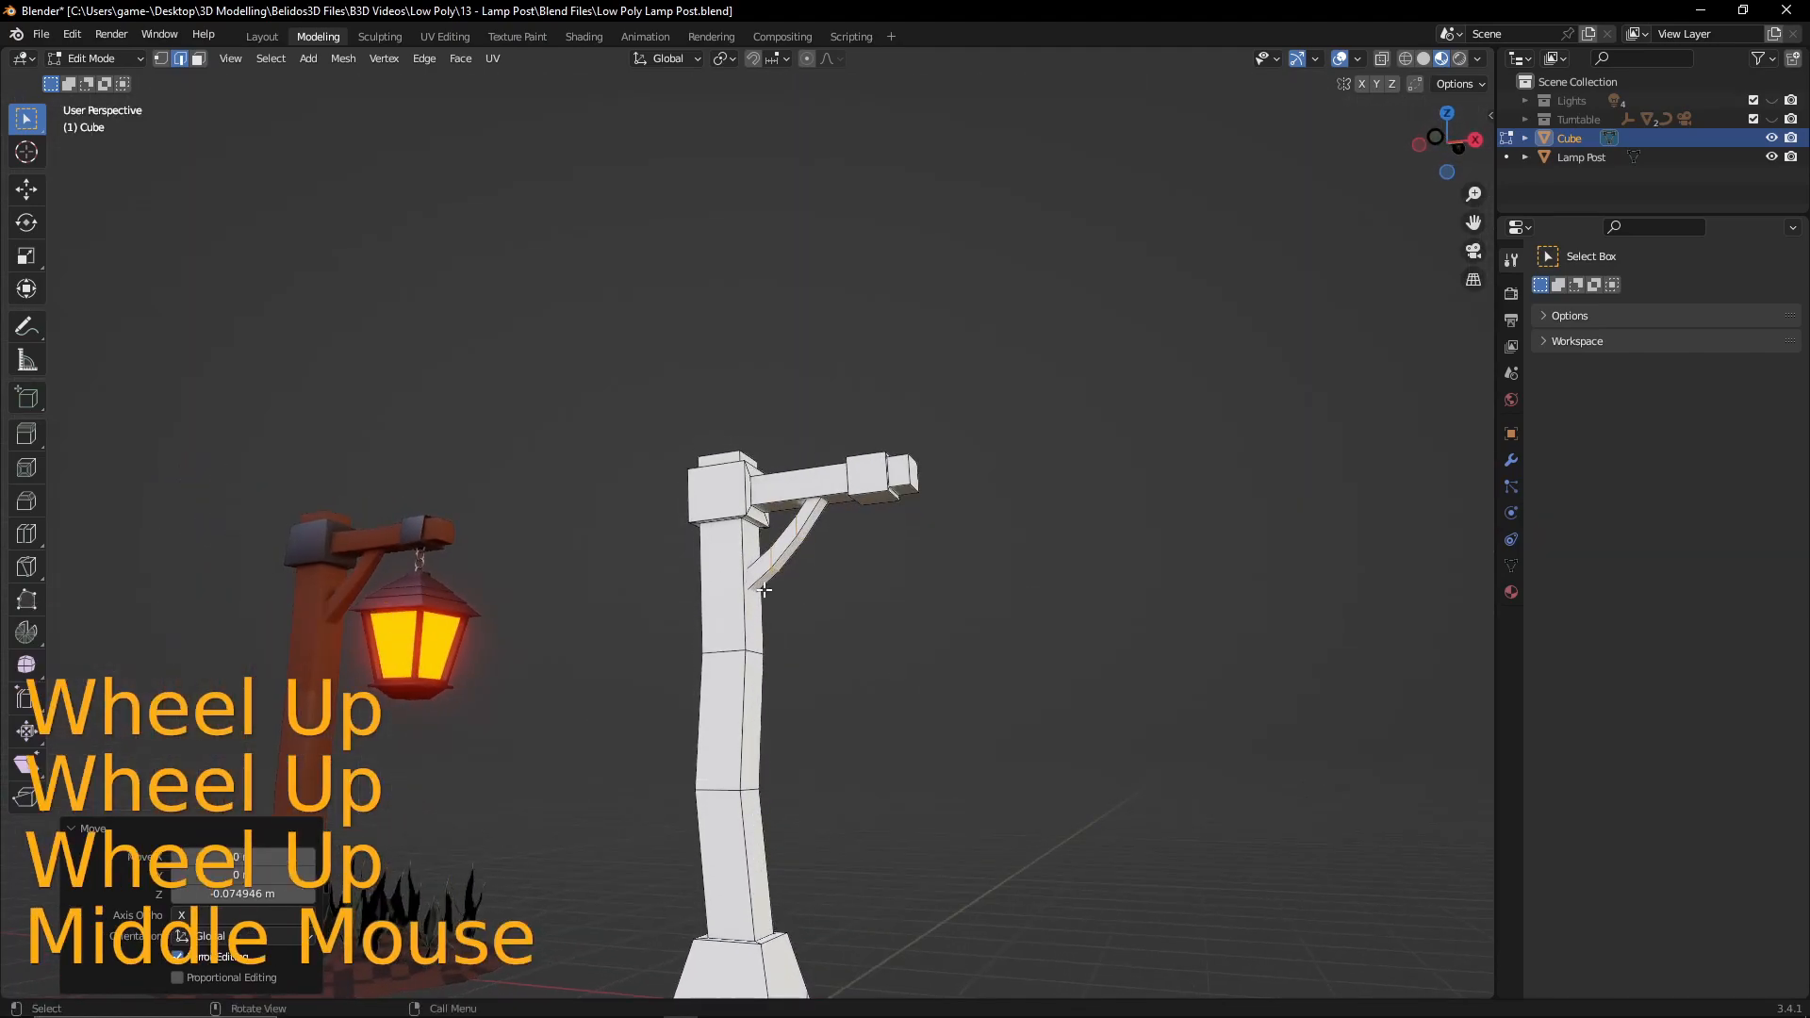
{"action": "key", "text": "3"}
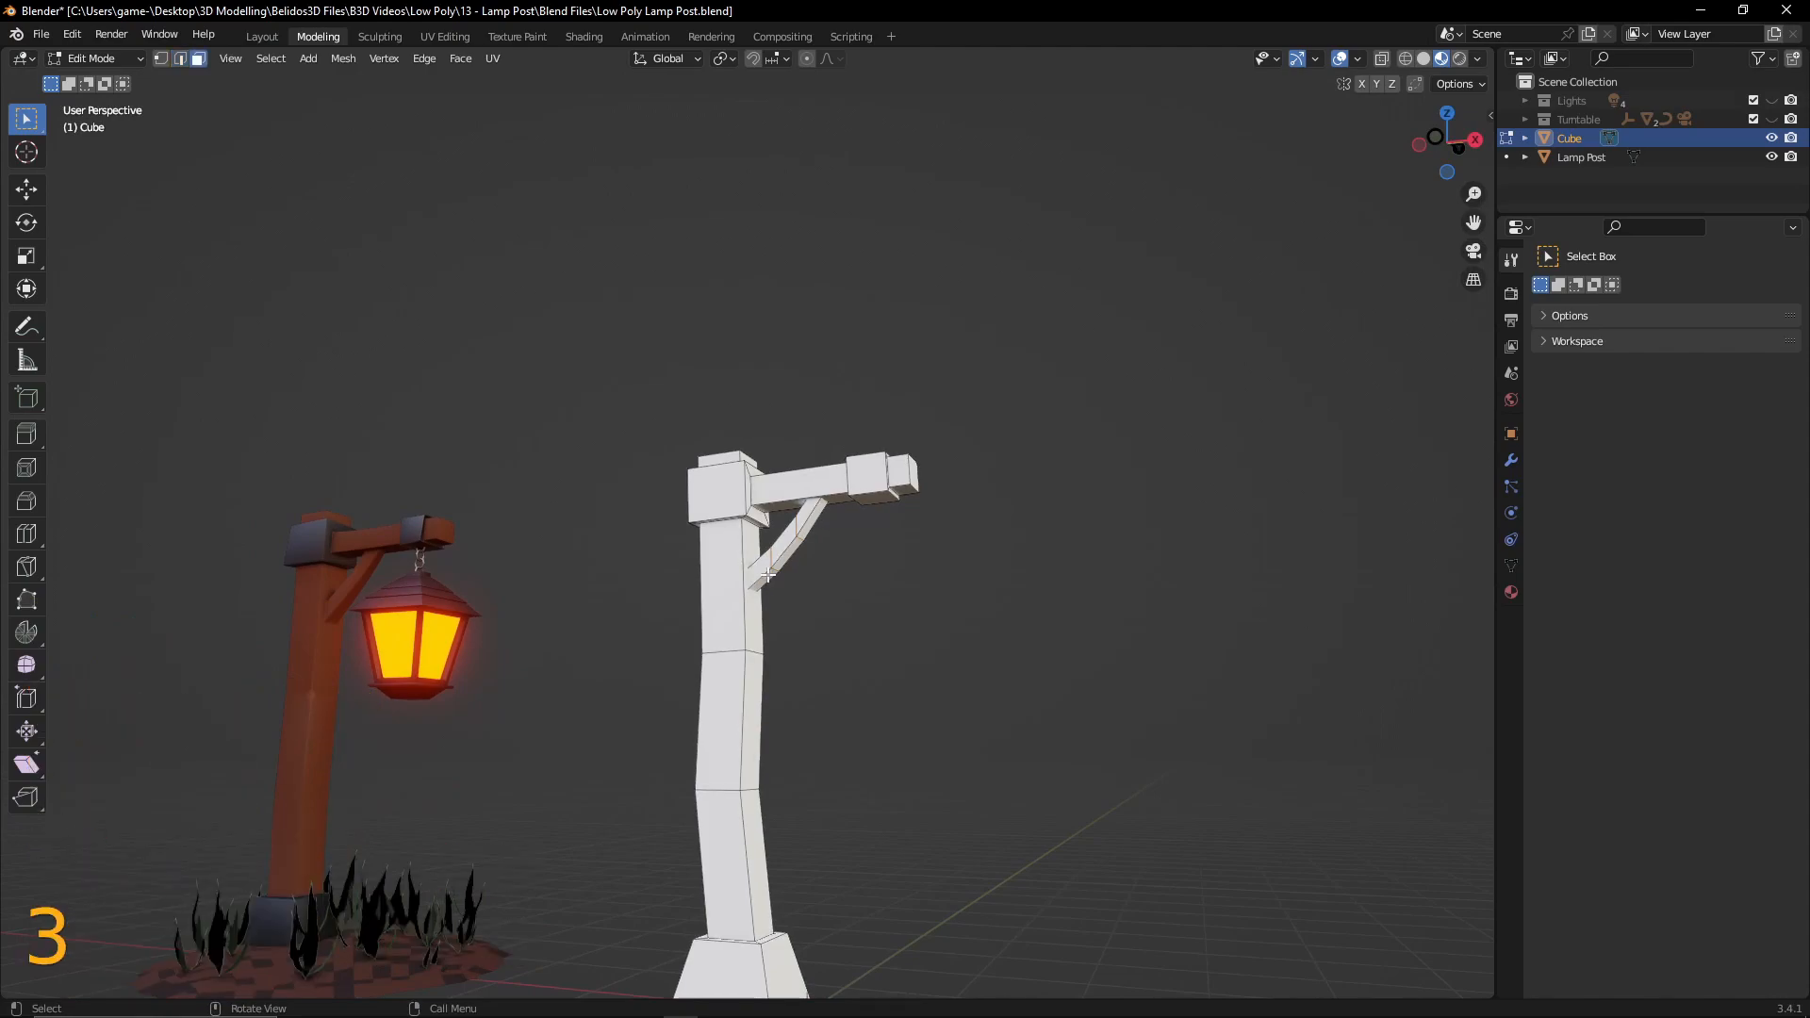
{"action": "left_click", "coordinate": [774, 558], "text": "shift"}
{"action": "left_click", "coordinate": [800, 532], "text": "shift"}
{"action": "left_click", "coordinate": [816, 514], "text": "shift"}
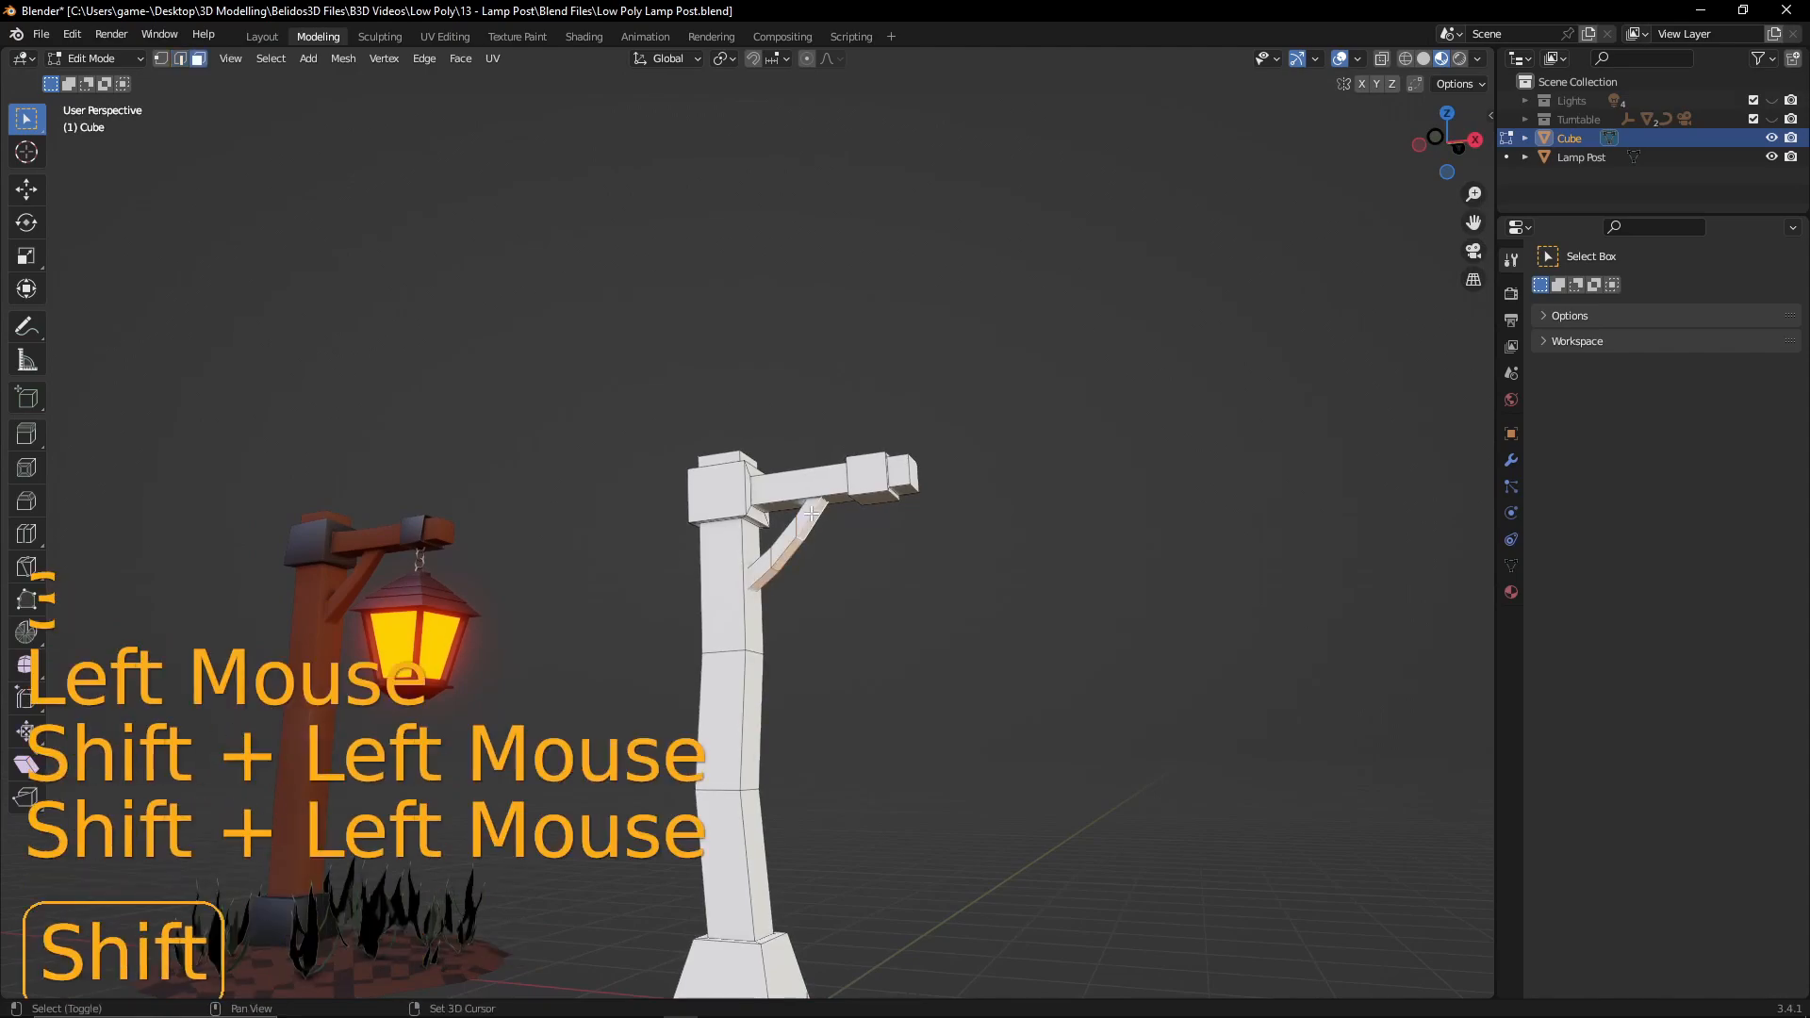
{"action": "key", "text": "KP_1"}
{"action": "key", "text": "g"}
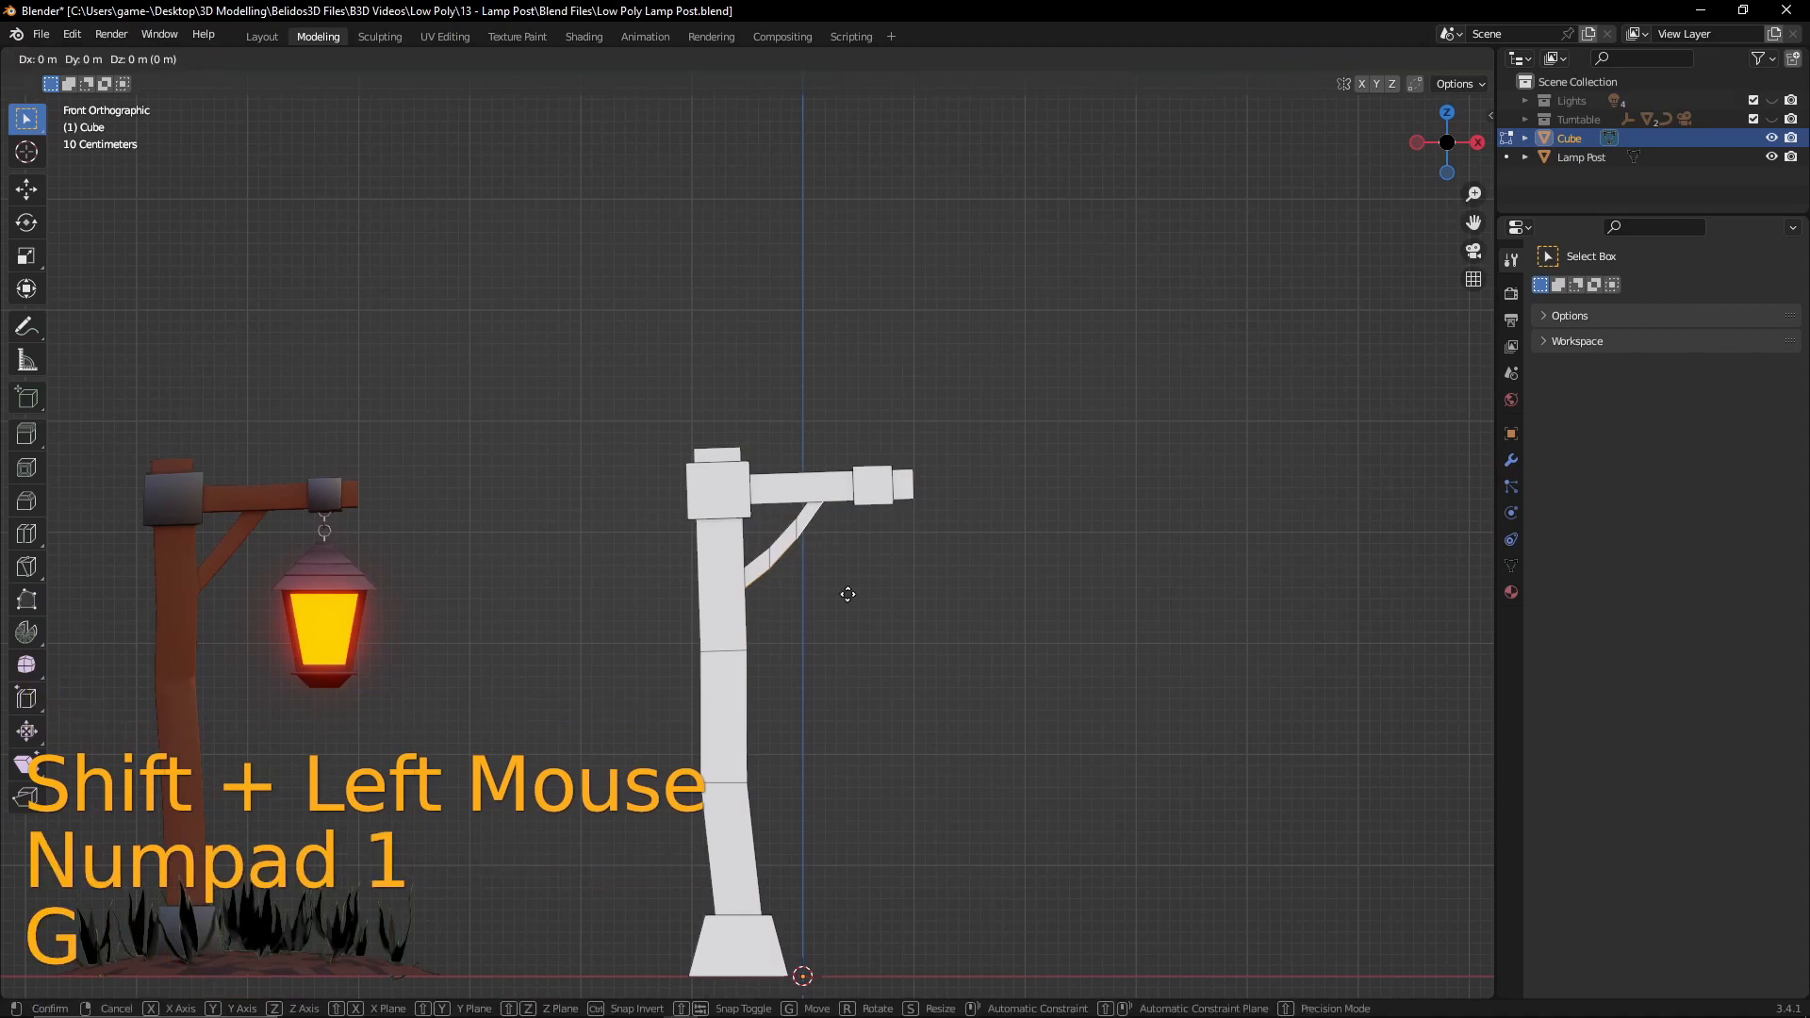
{"action": "key", "text": "z"}
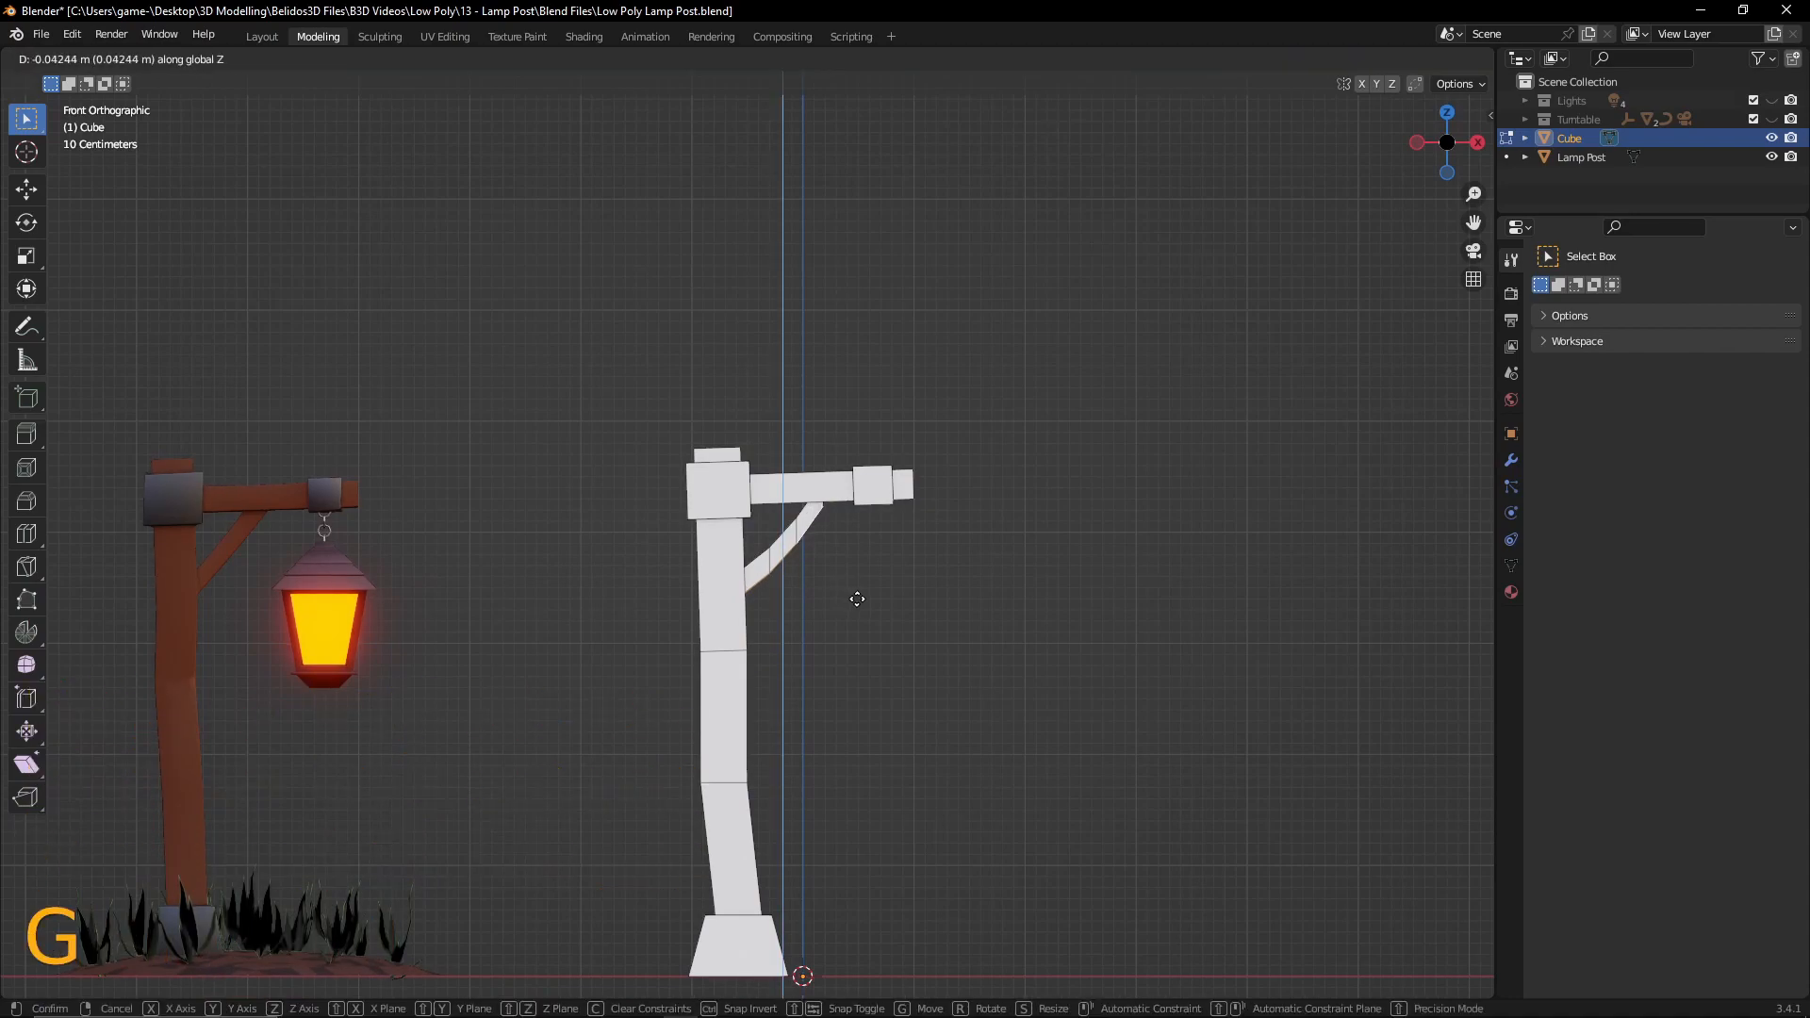
{"action": "left_click", "coordinate": [829, 597]}
- Move the lower edge at the brace's upper end about 0.123 m along X and 0.098 m along Z, into the arm
{"action": "scroll", "coordinate": [789, 659], "scroll_direction": "up", "scroll_amount": 3}
{"action": "middle_click_drag", "start_coordinate": [789, 659], "coordinate": [701, 587], "text": "shift"}
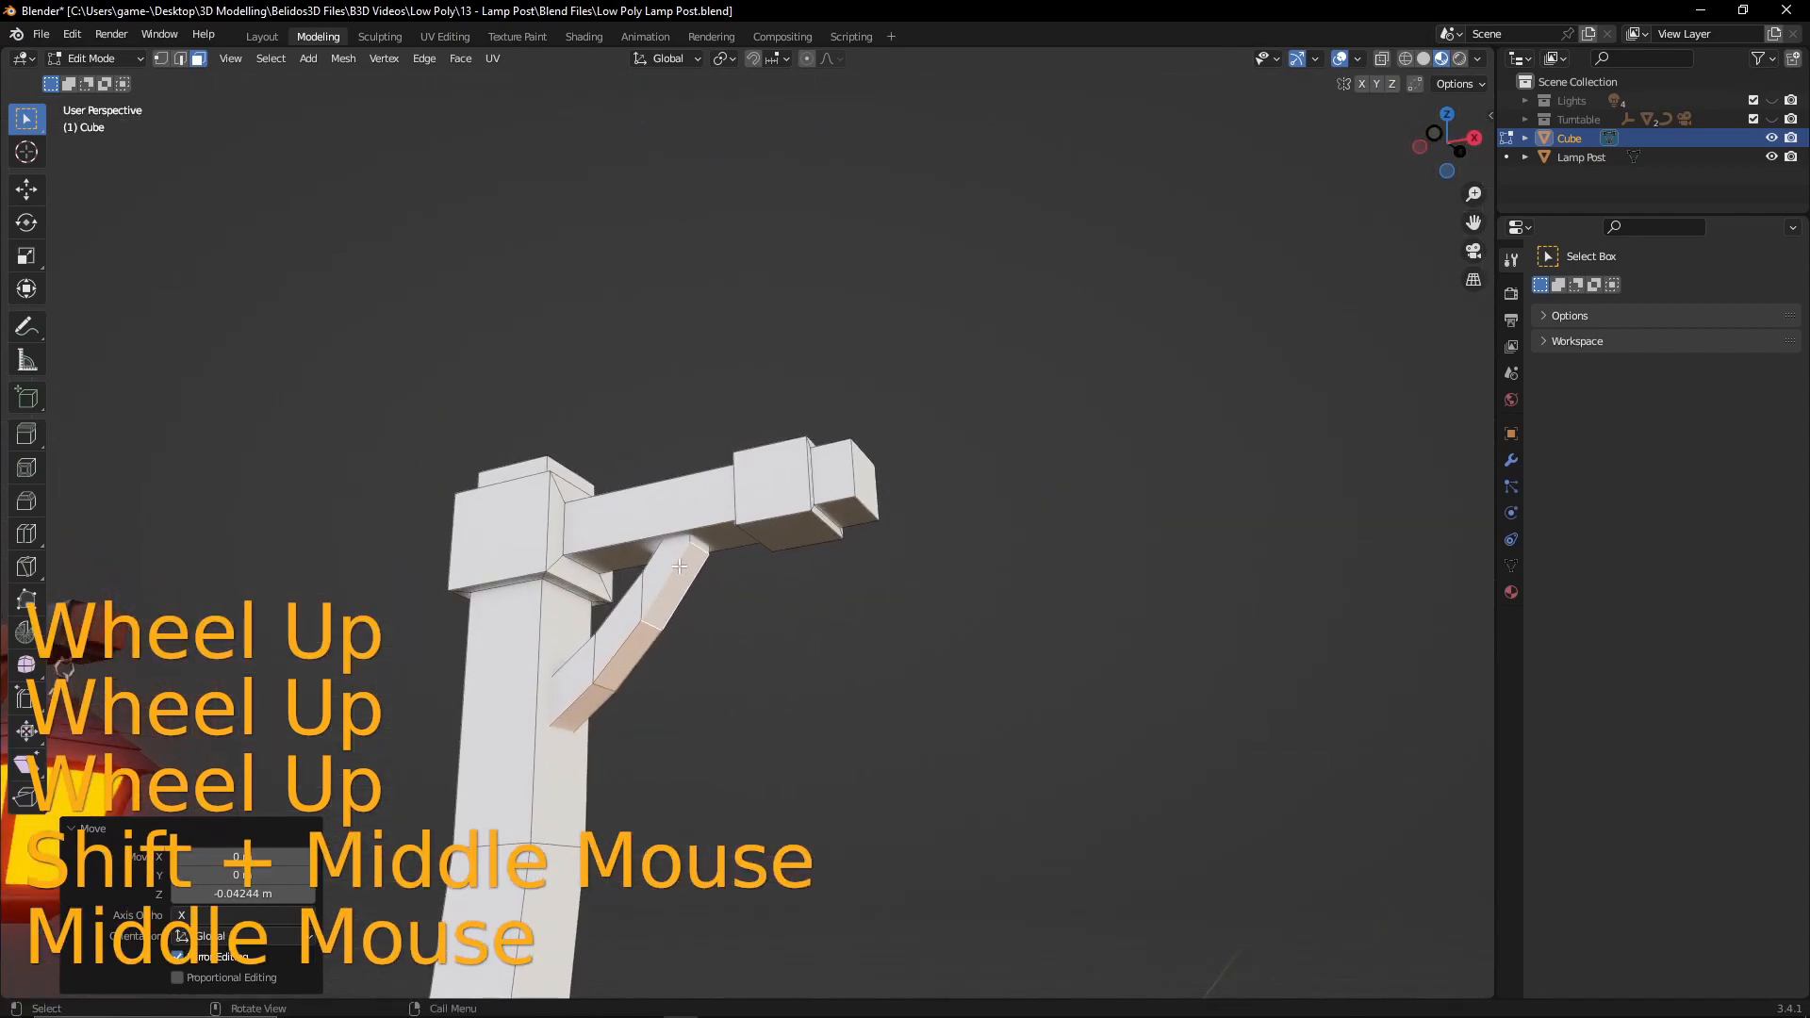
{"action": "key", "text": "2"}
{"action": "left_click", "coordinate": [728, 578]}
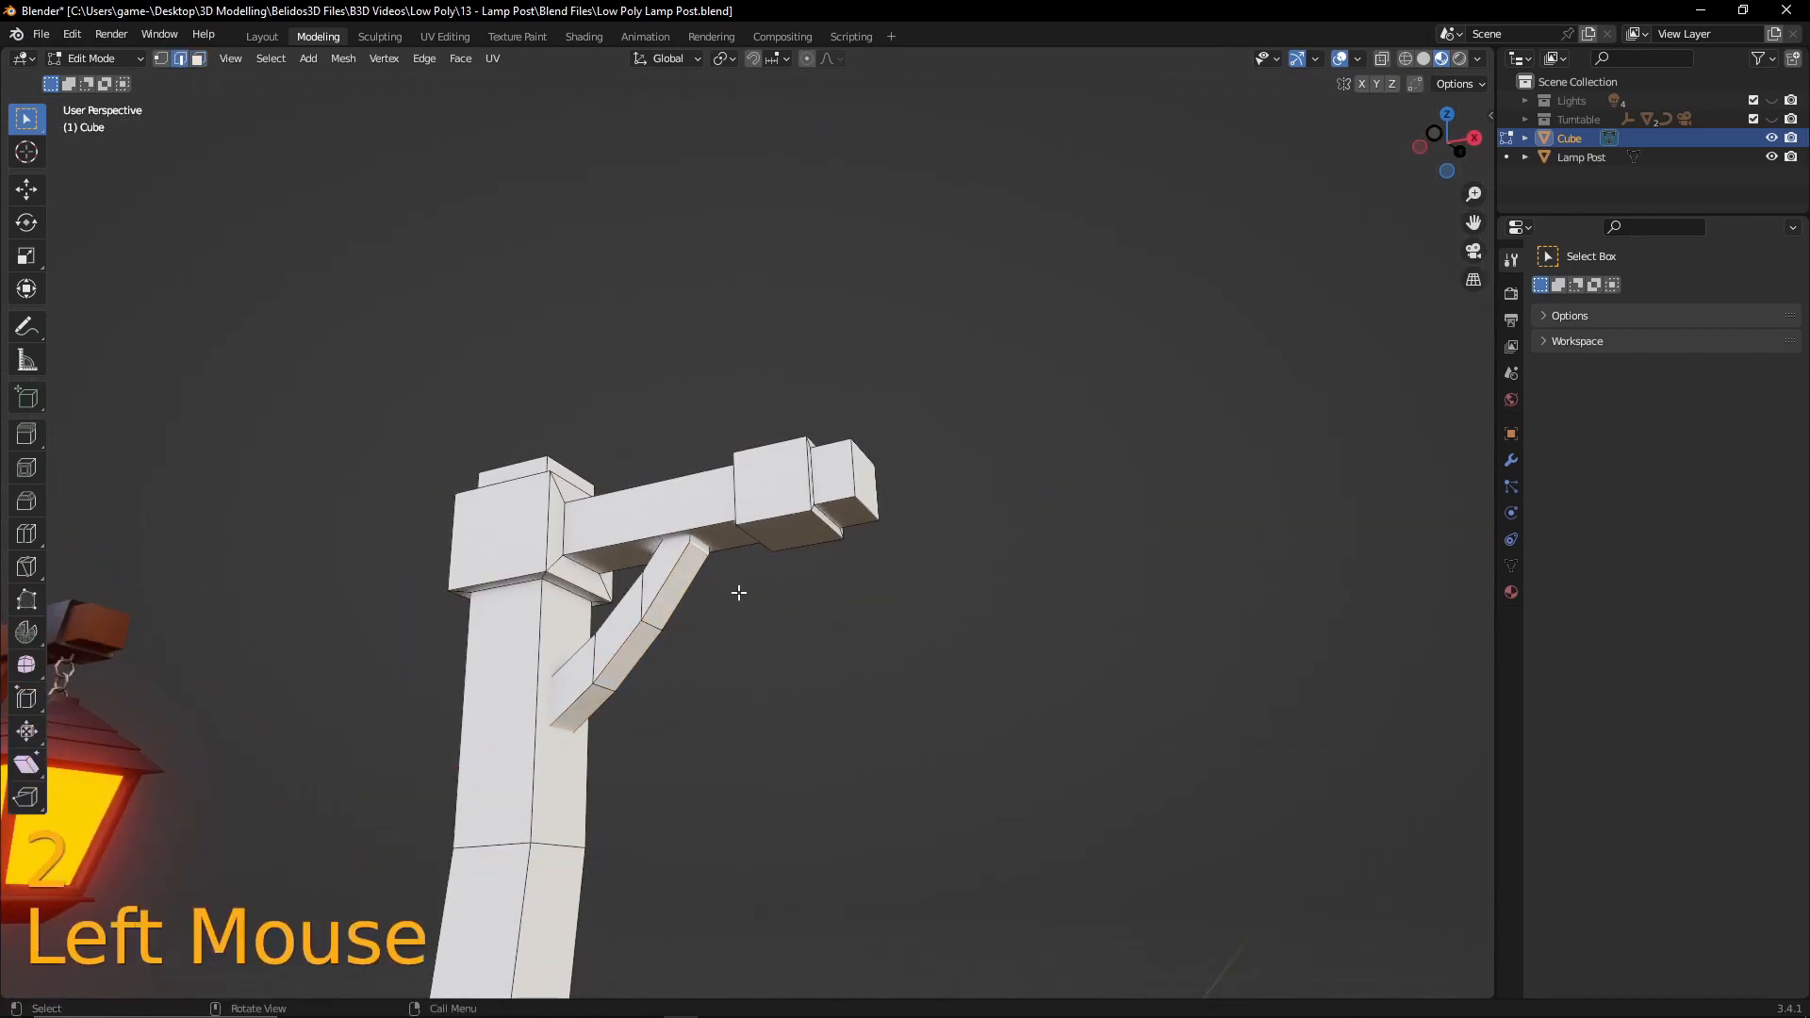
{"action": "key", "text": "KP_1"}
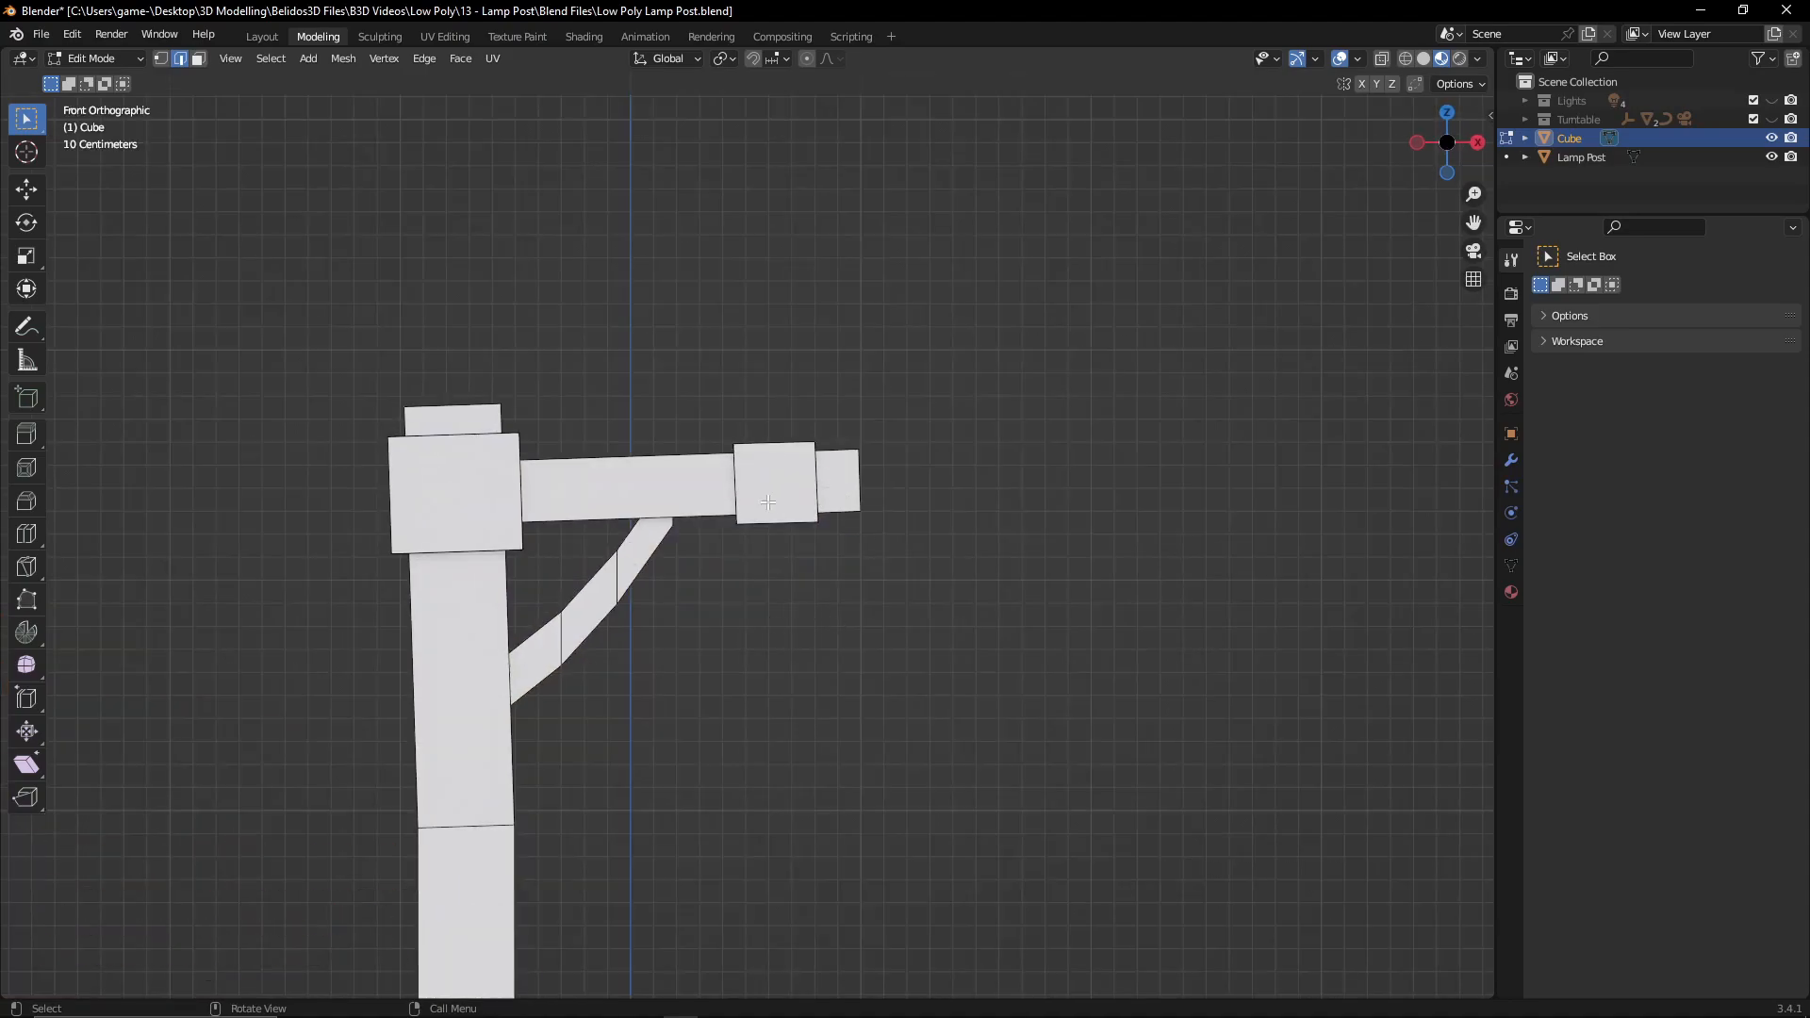
{"action": "key", "text": "g"}
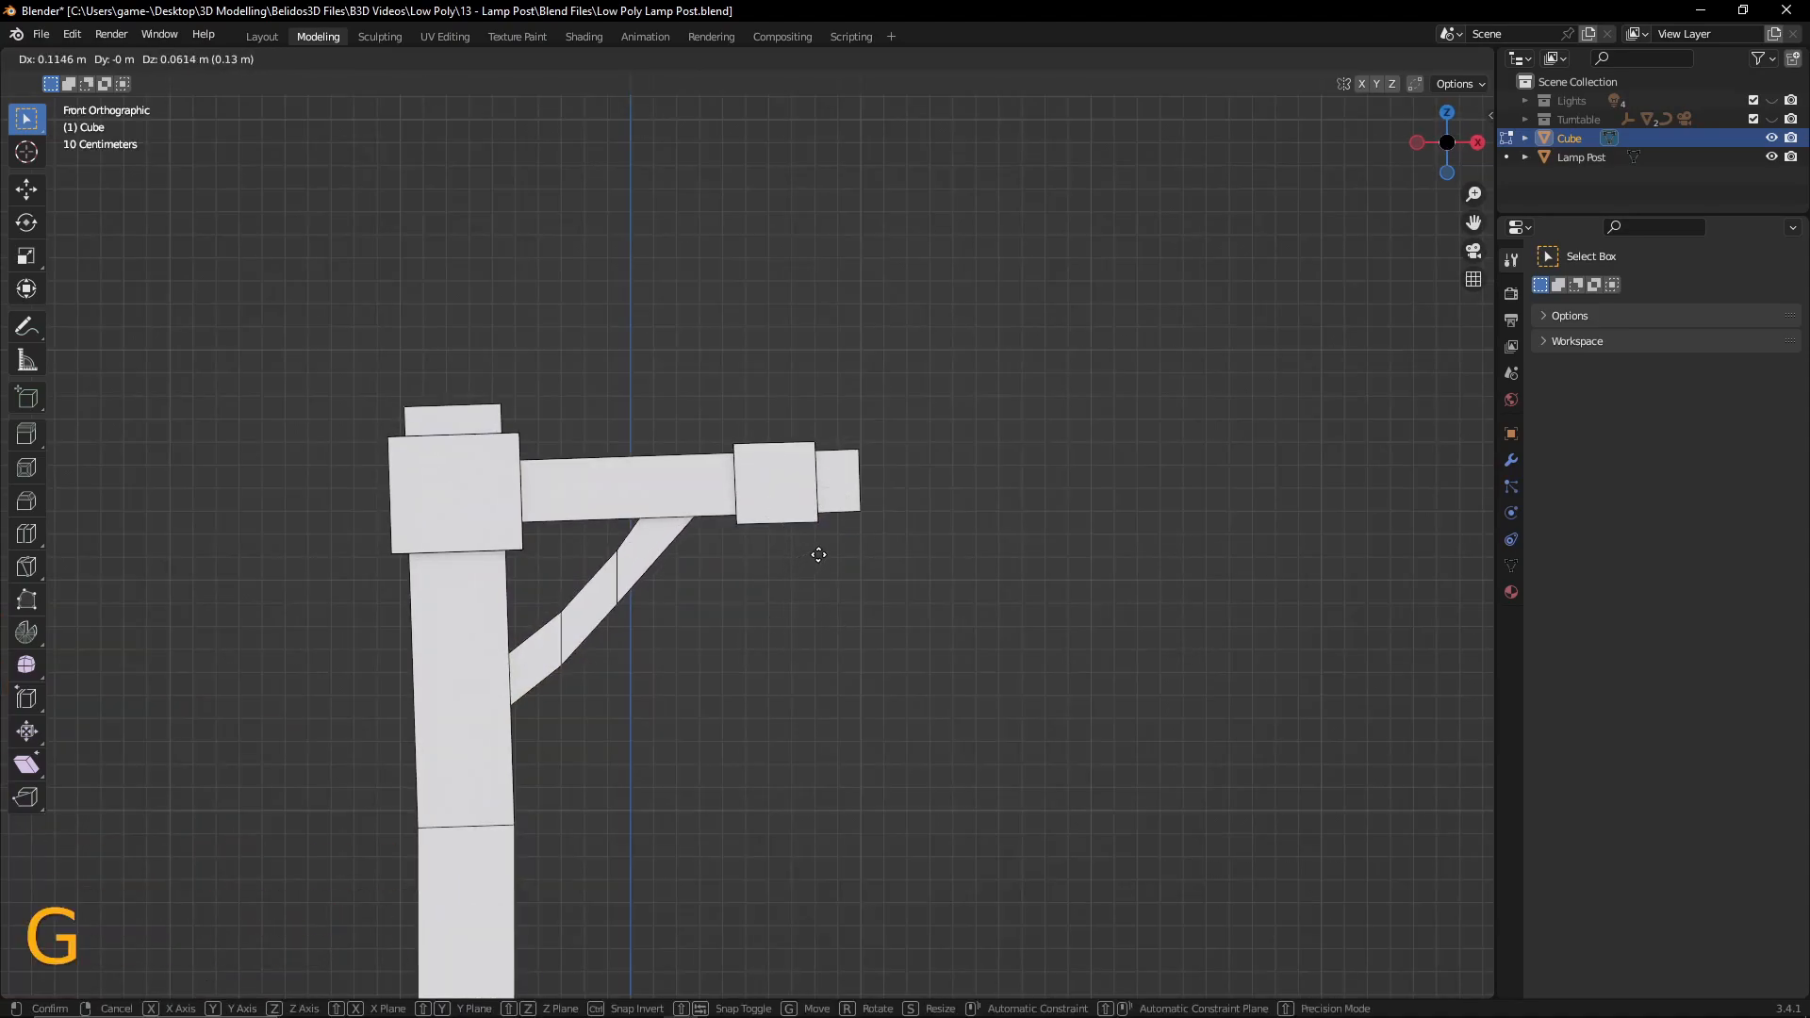
{"action": "left_click", "coordinate": [820, 547]}
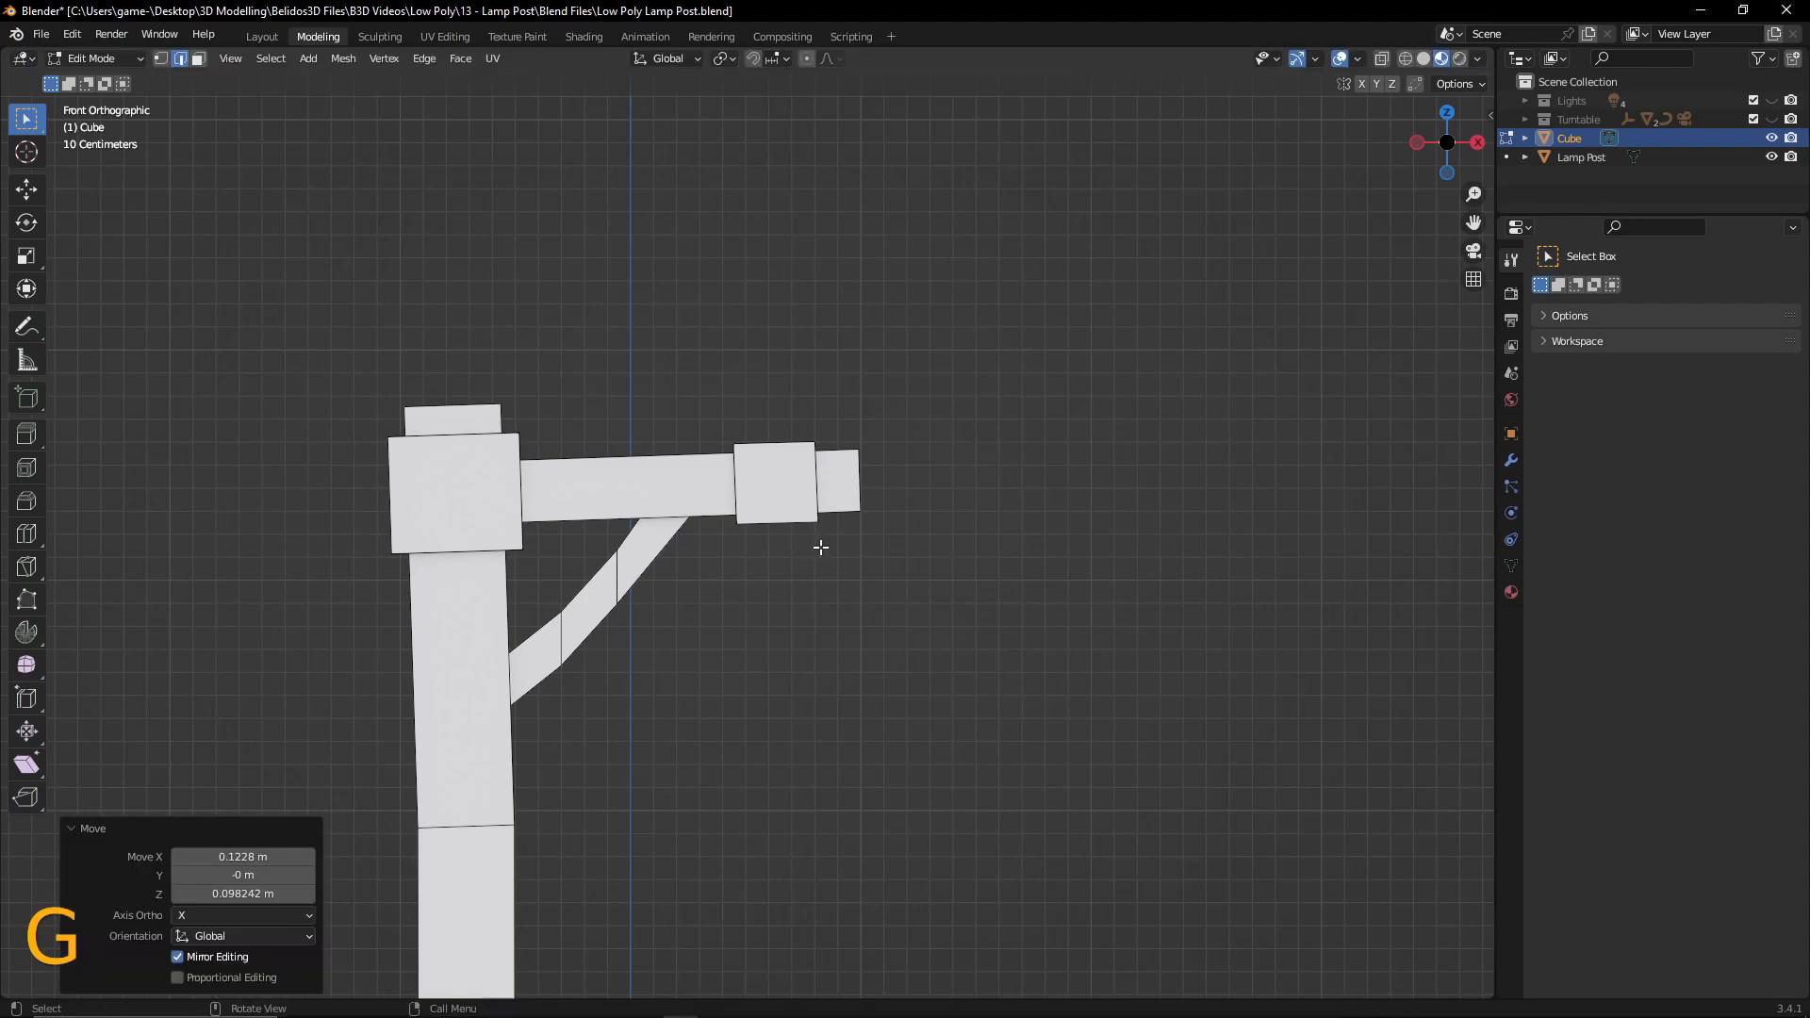
- Return to Object Mode and show the whole lamp post beside the reference in front view
{"action": "middle_click_drag", "start_coordinate": [727, 554], "coordinate": [721, 699]}
{"action": "key", "text": "Tab"}
{"action": "scroll", "coordinate": [554, 635], "scroll_direction": "down", "scroll_amount": 3}
{"action": "scroll", "coordinate": [721, 699], "scroll_direction": "up", "scroll_amount": 1}
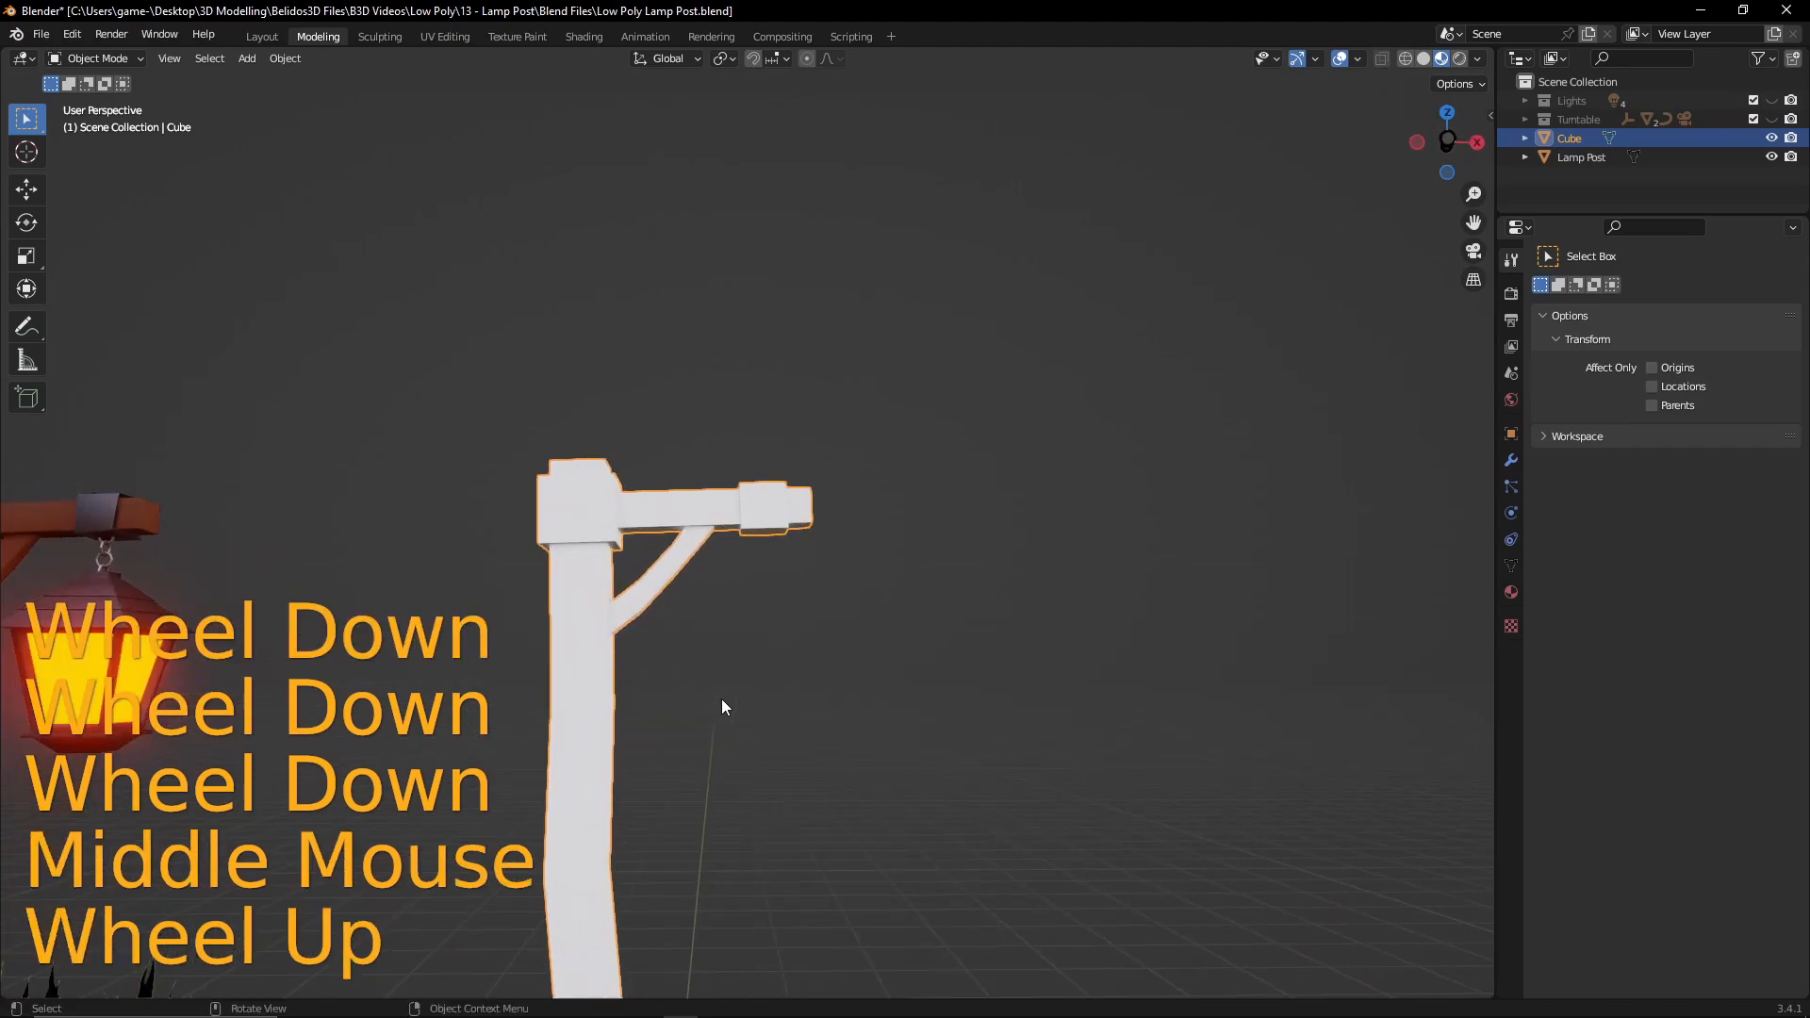
{"action": "scroll", "coordinate": [720, 699], "scroll_direction": "down", "scroll_amount": 1}
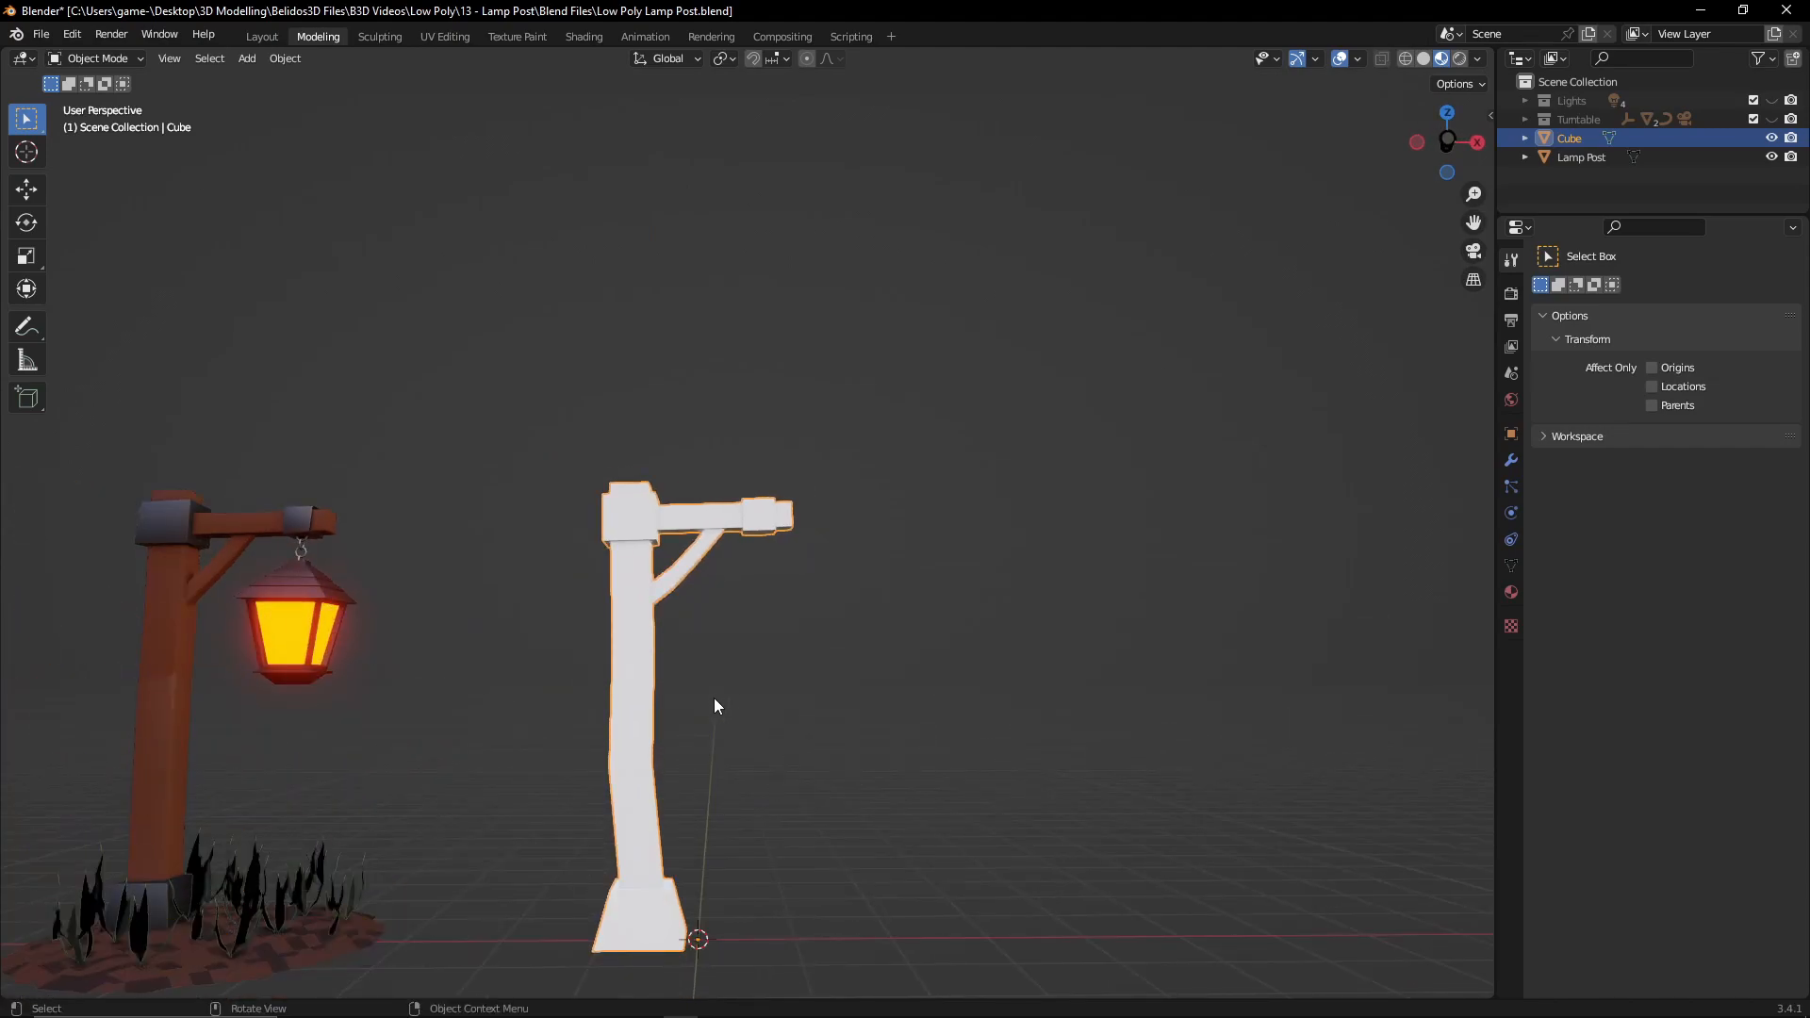
{"action": "key", "text": "KP_1"}
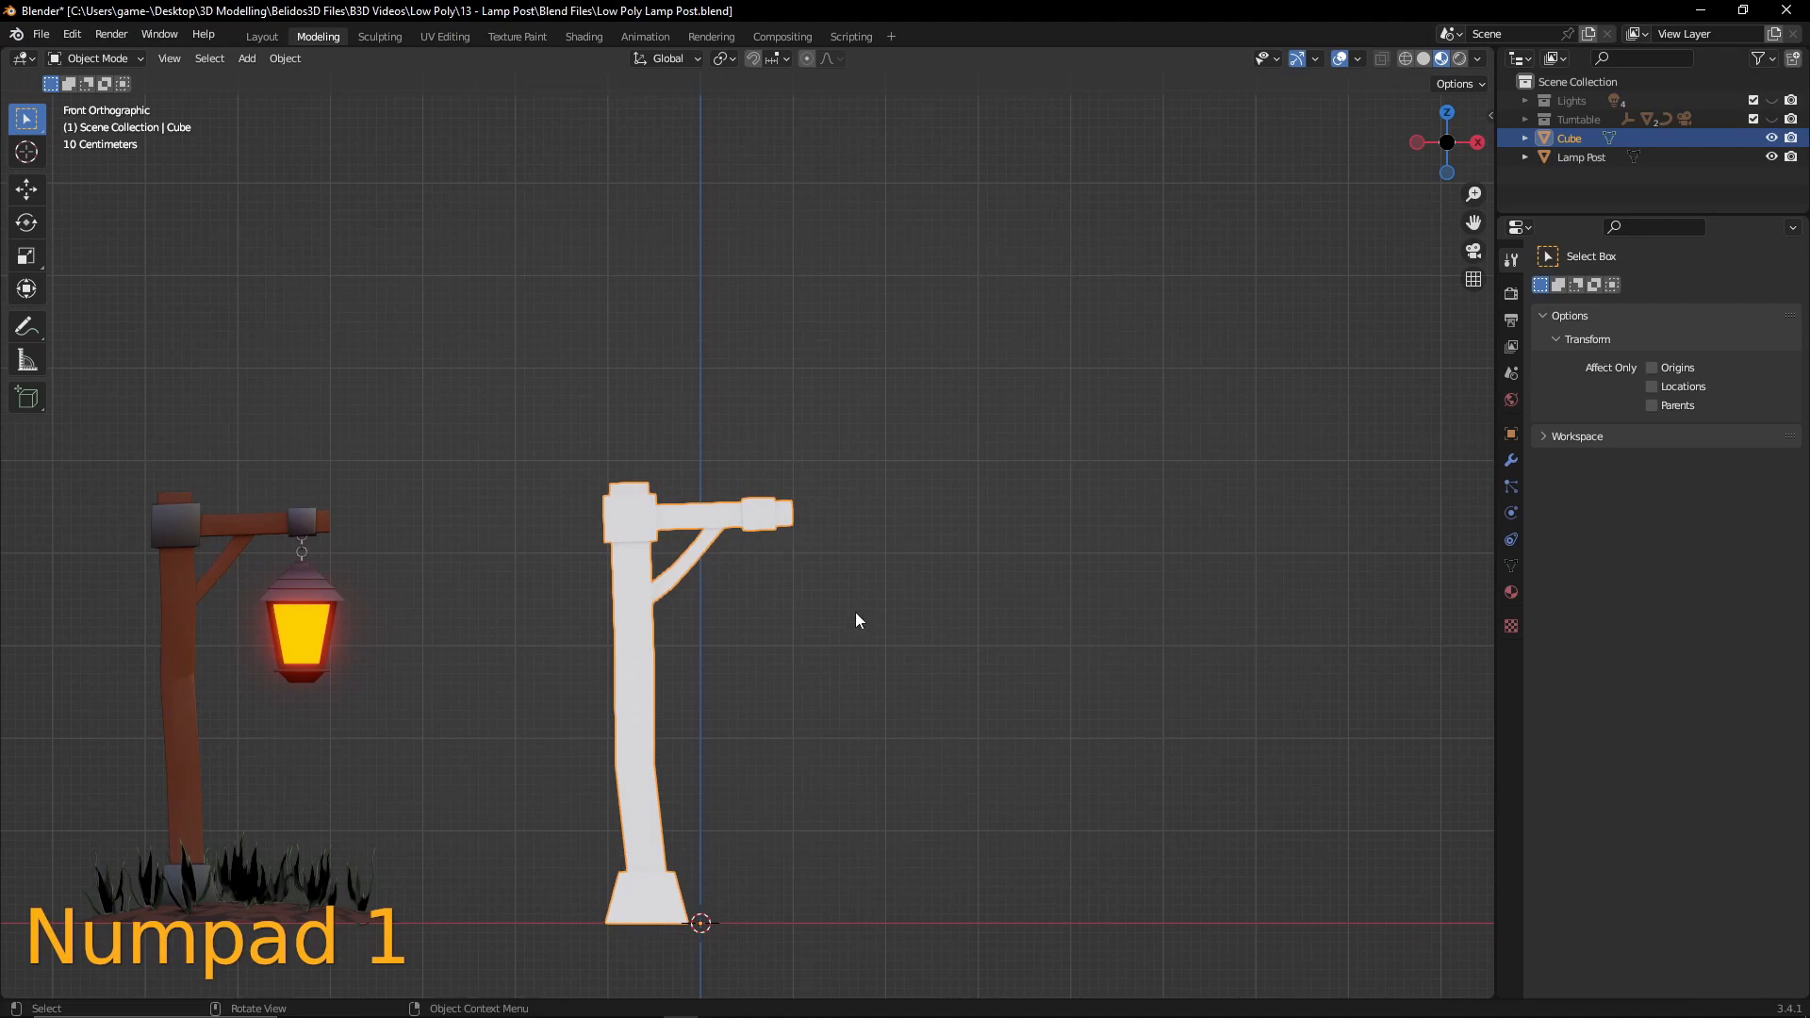
{"action": "middle_click_drag", "start_coordinate": [856, 613], "coordinate": [902, 601], "text": "shift"}
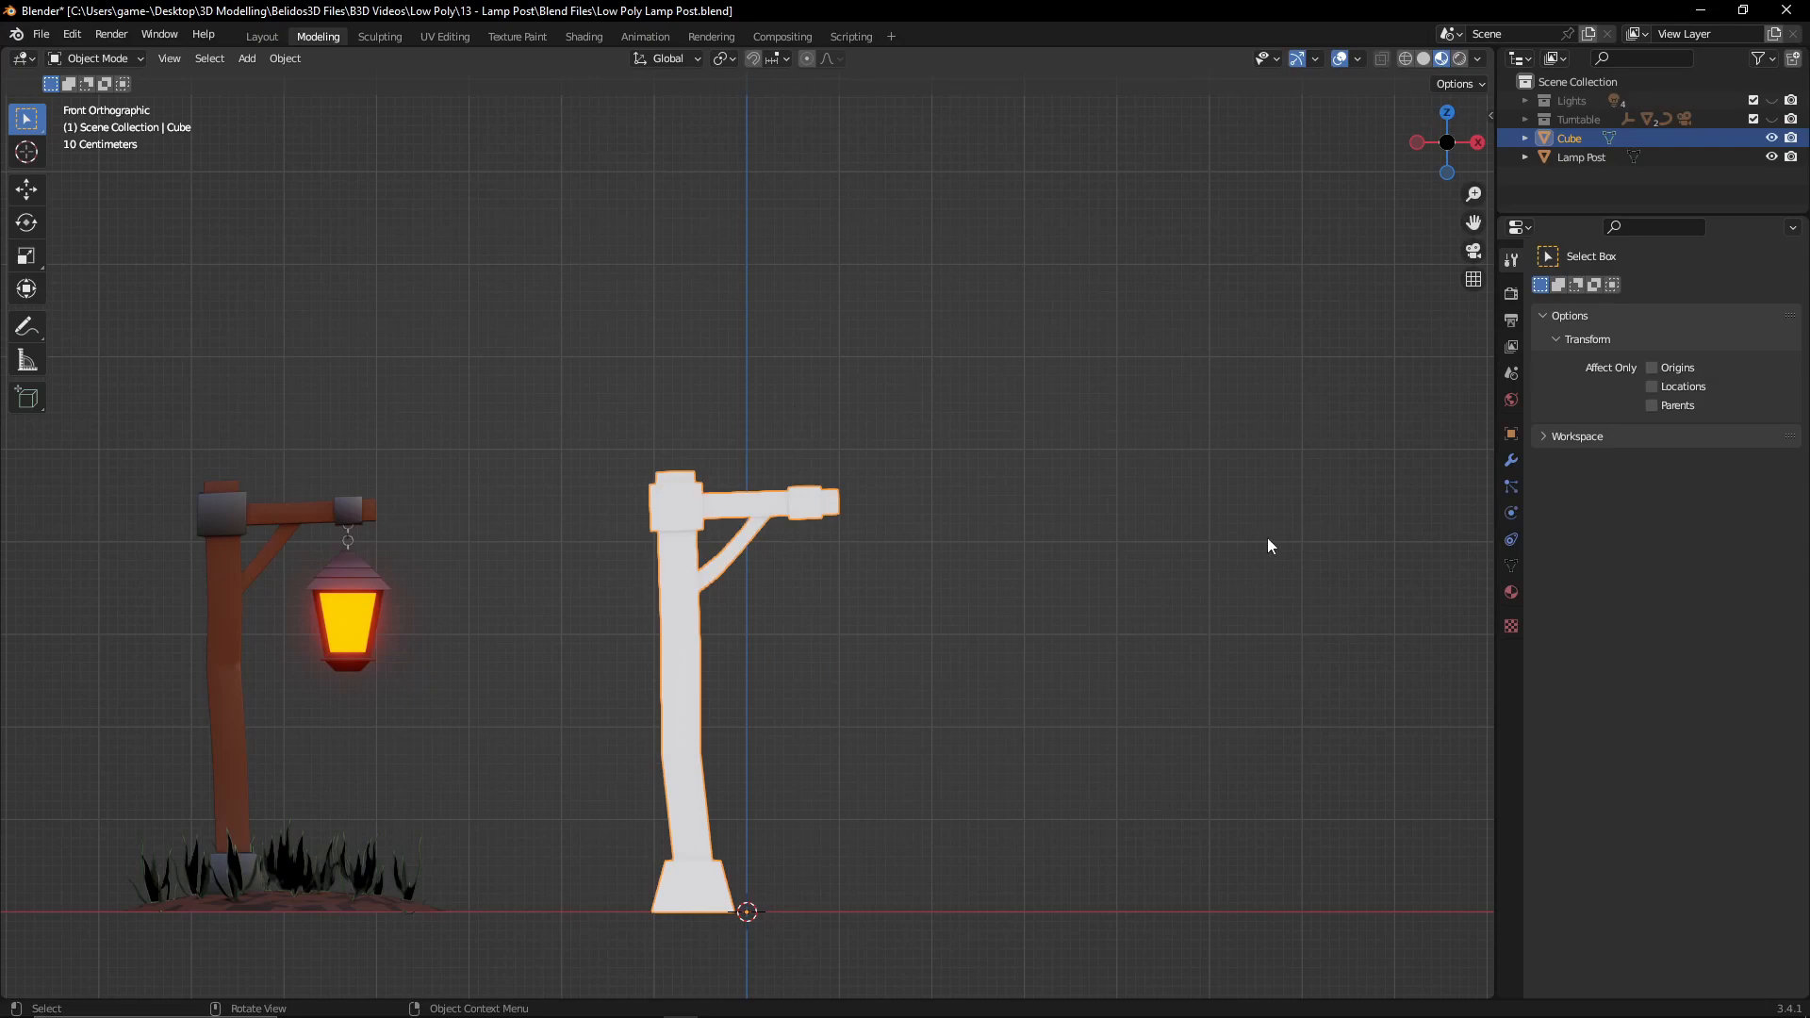
- Add a material slot to the new lamp post and assign the existing Main Palette material to it
{"action": "left_click", "coordinate": [1512, 594]}
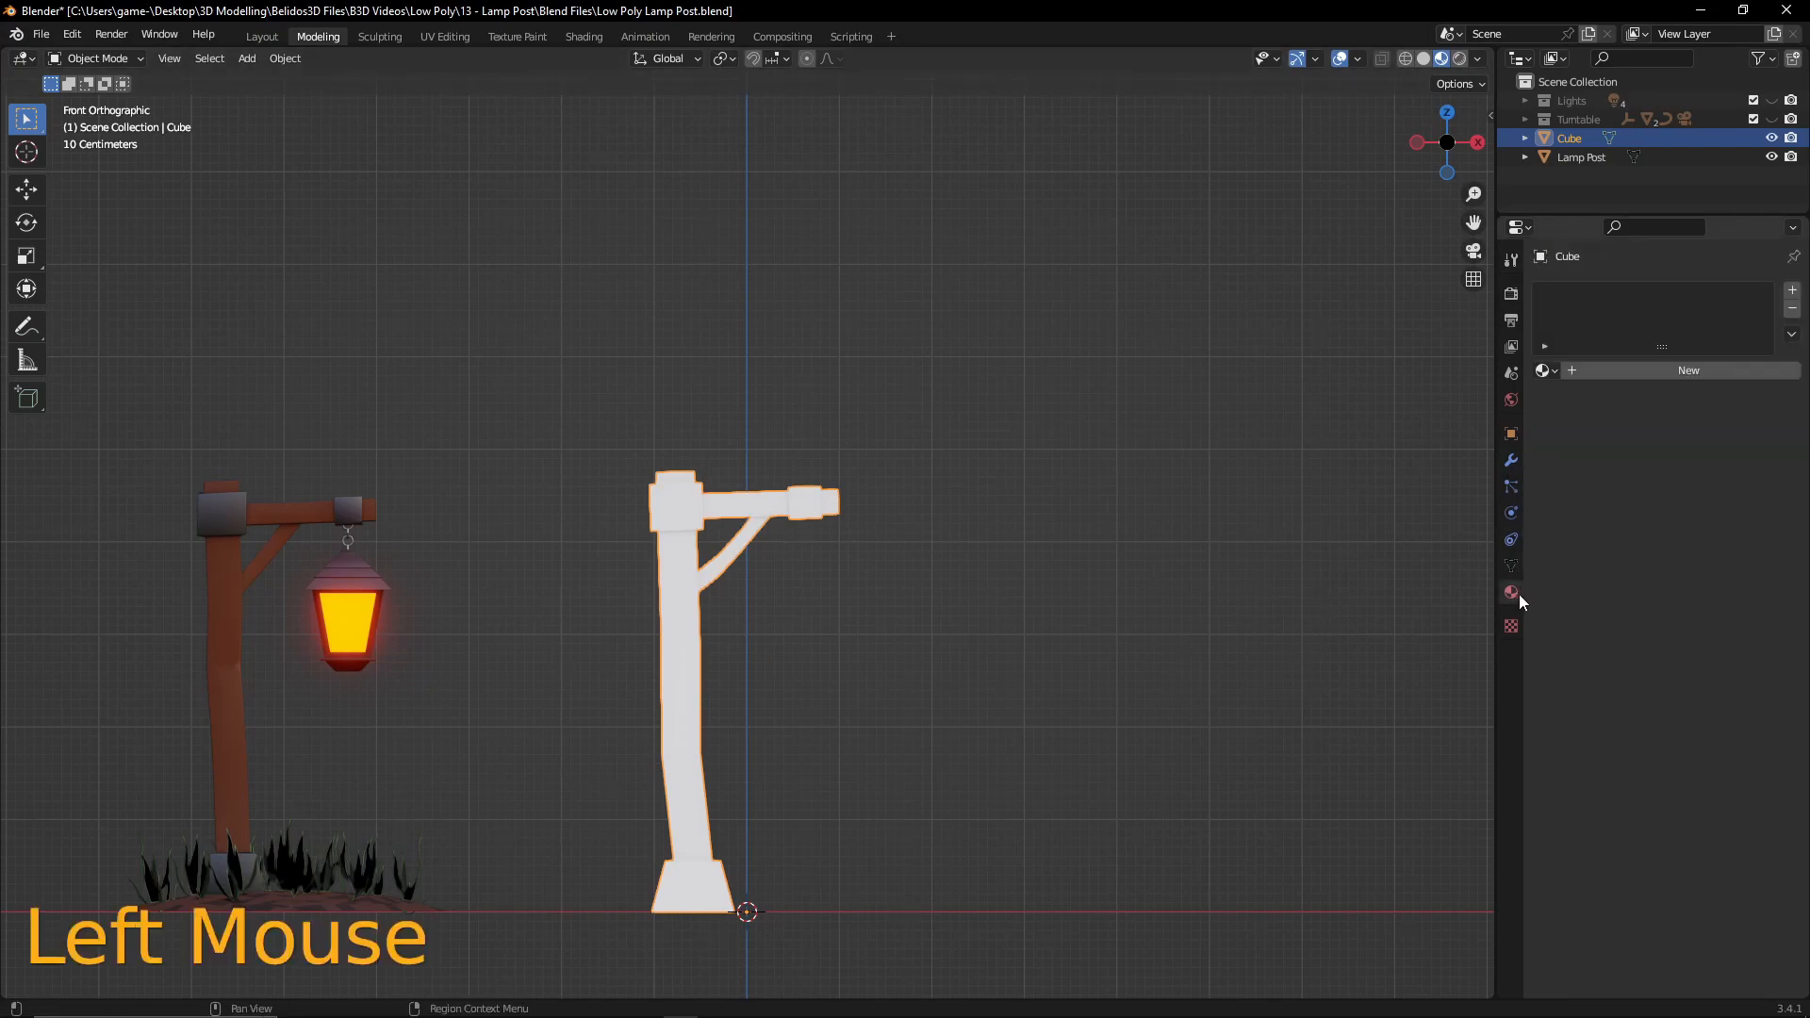
{"action": "left_click", "coordinate": [1793, 290]}
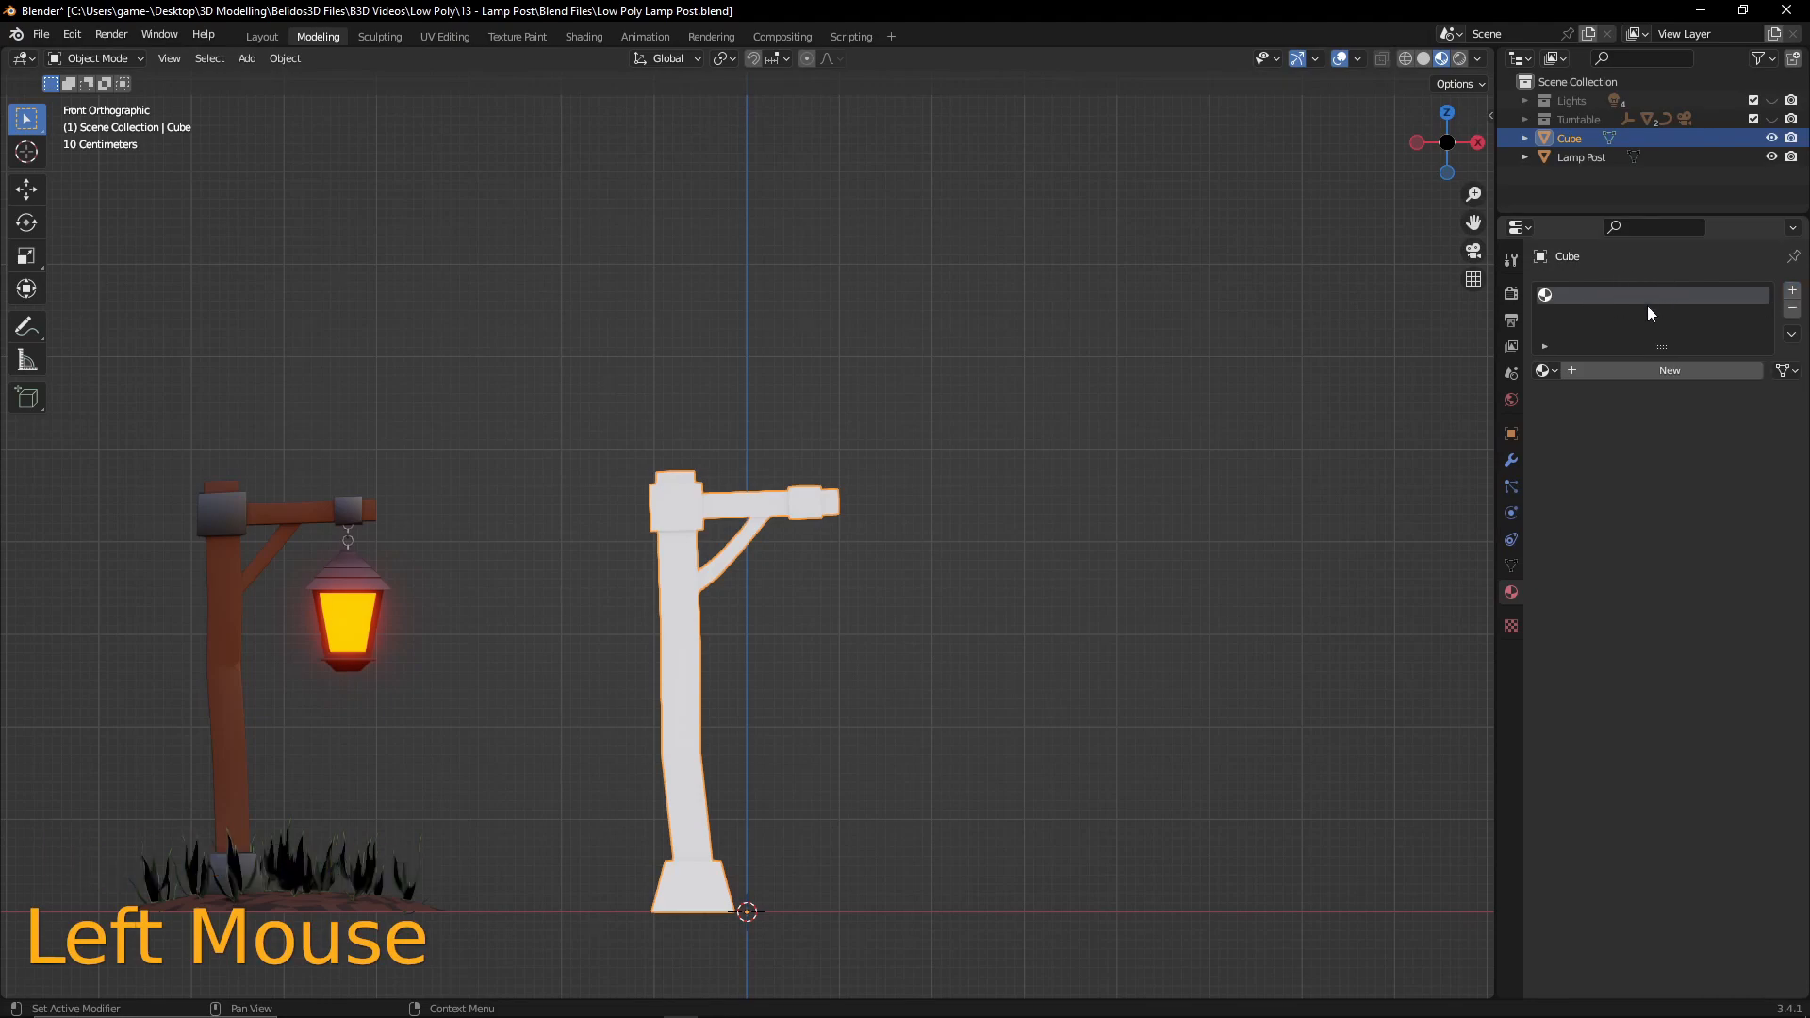
{"action": "left_click", "coordinate": [1546, 372]}
{"action": "left_click", "coordinate": [1604, 421]}
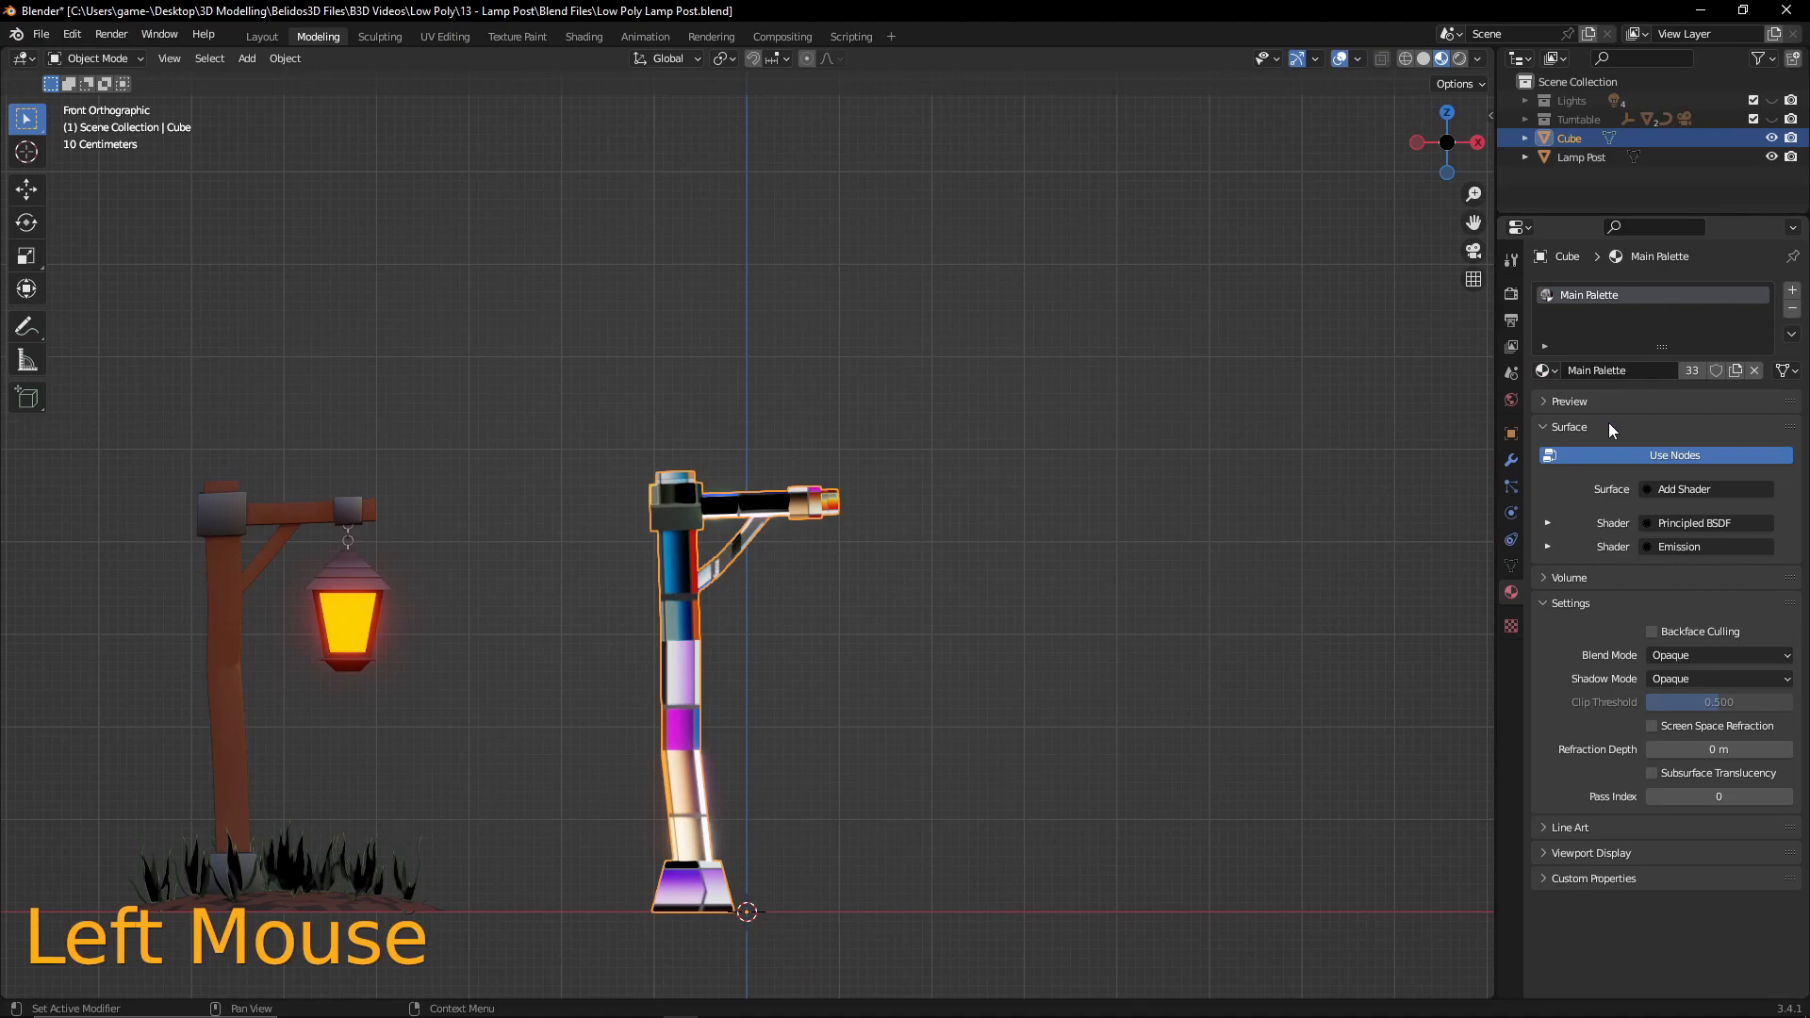
{"action": "scroll", "coordinate": [1054, 590], "scroll_direction": "down", "scroll_amount": 1}
{"action": "middle_click_drag", "start_coordinate": [1054, 590], "coordinate": [819, 682]}
{"action": "scroll", "coordinate": [816, 681], "scroll_direction": "up", "scroll_amount": 2}
{"action": "middle_click_drag", "start_coordinate": [936, 709], "coordinate": [859, 775]}
{"action": "middle_click_drag", "start_coordinate": [598, 603], "coordinate": [824, 722]}
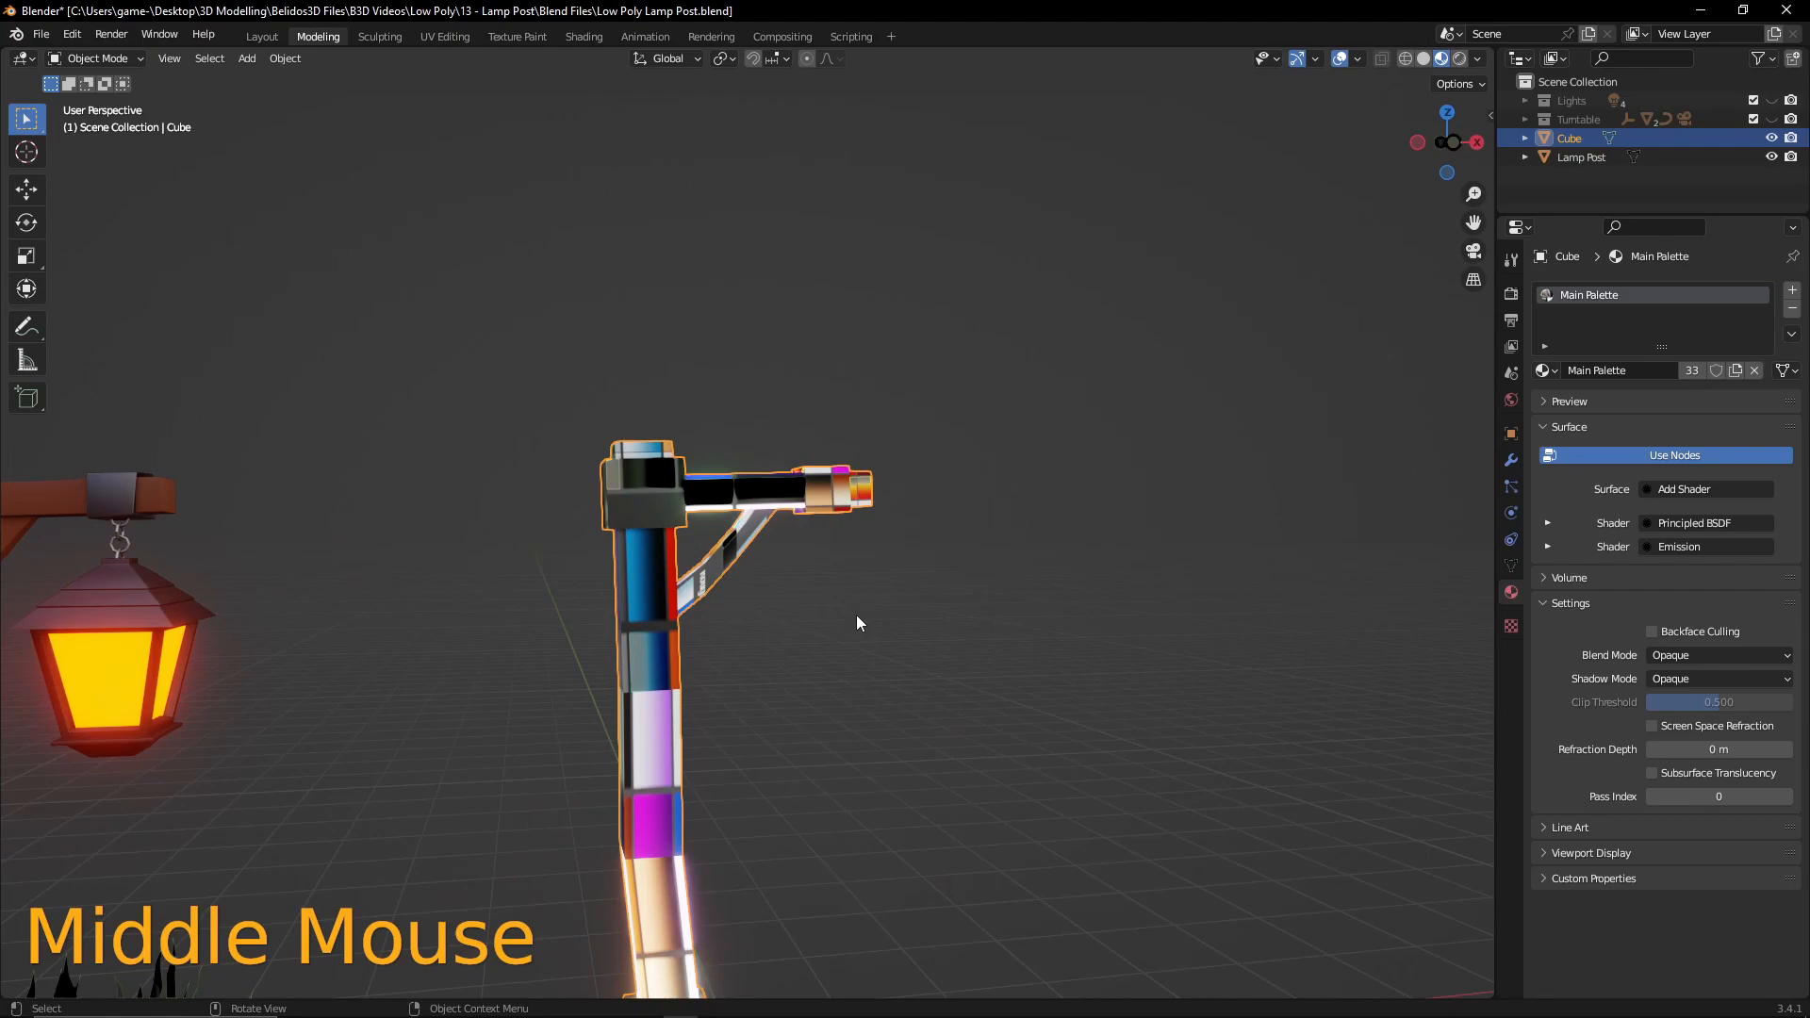
{"action": "scroll", "coordinate": [977, 481], "scroll_direction": "down", "scroll_amount": 4}
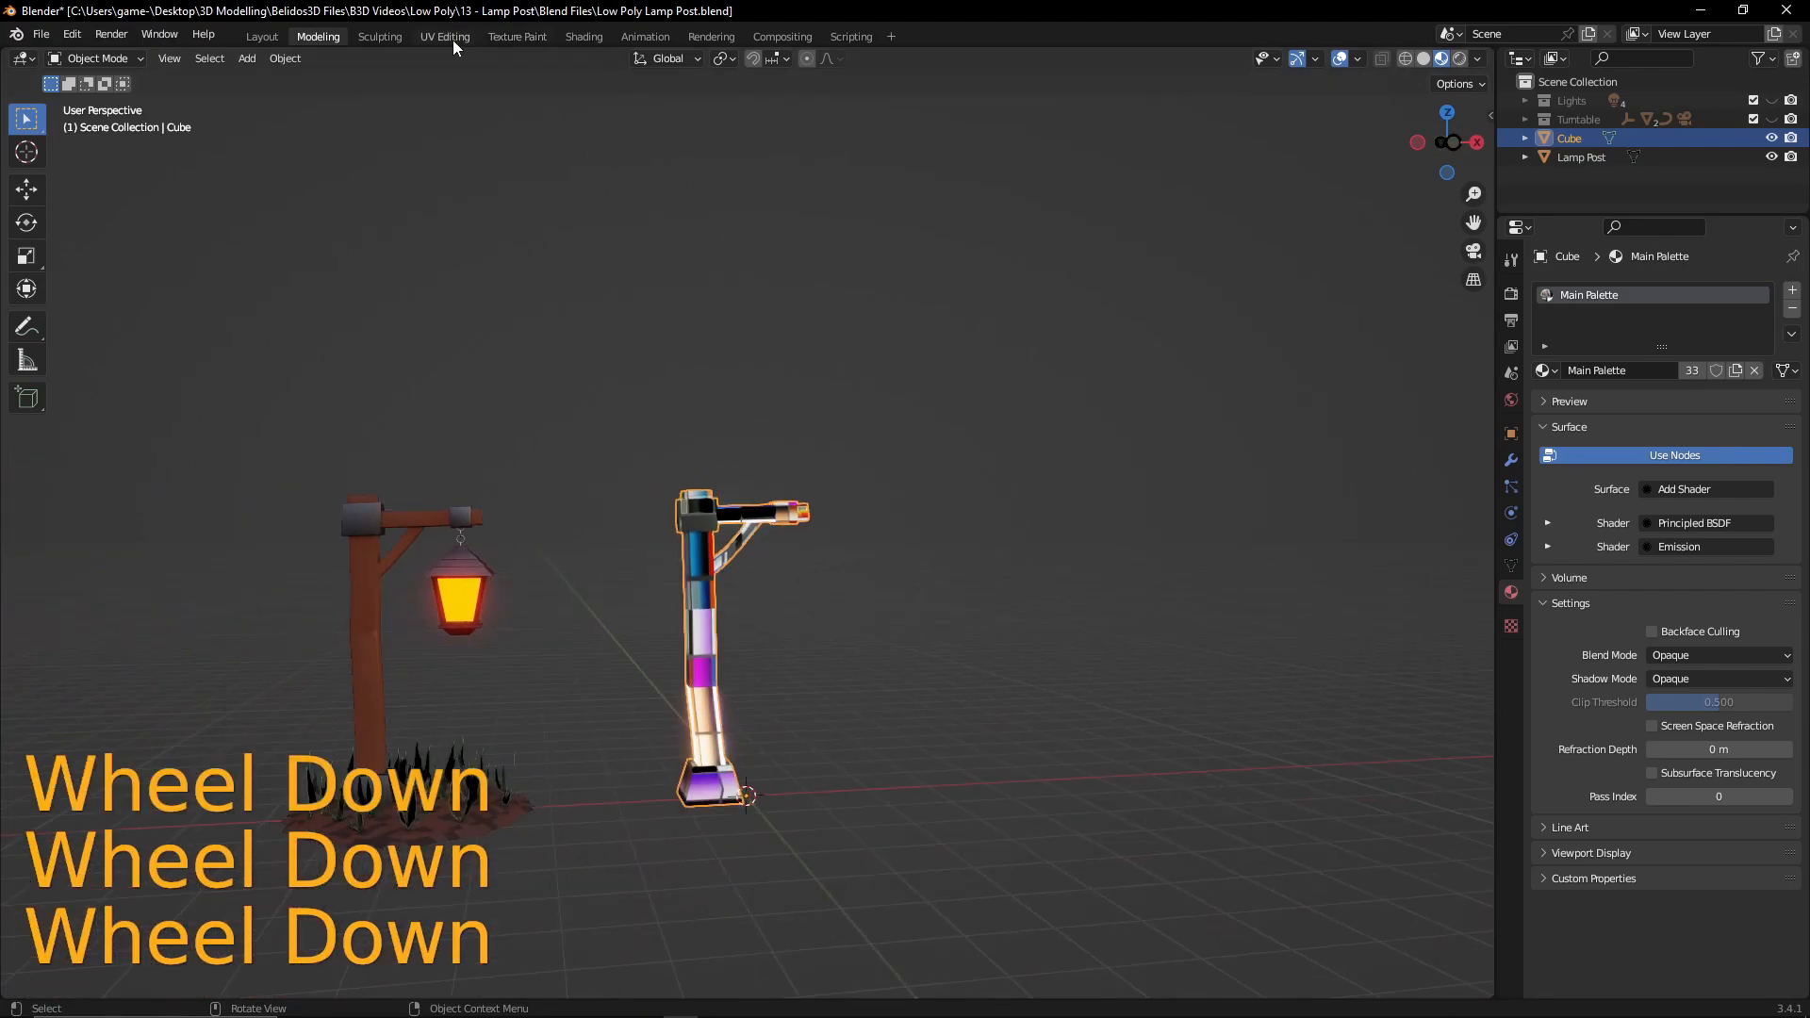
- In the UV Editing workspace, reset the UVs of all the lamp post's faces and scale them to 0
{"action": "left_click", "coordinate": [446, 36]}
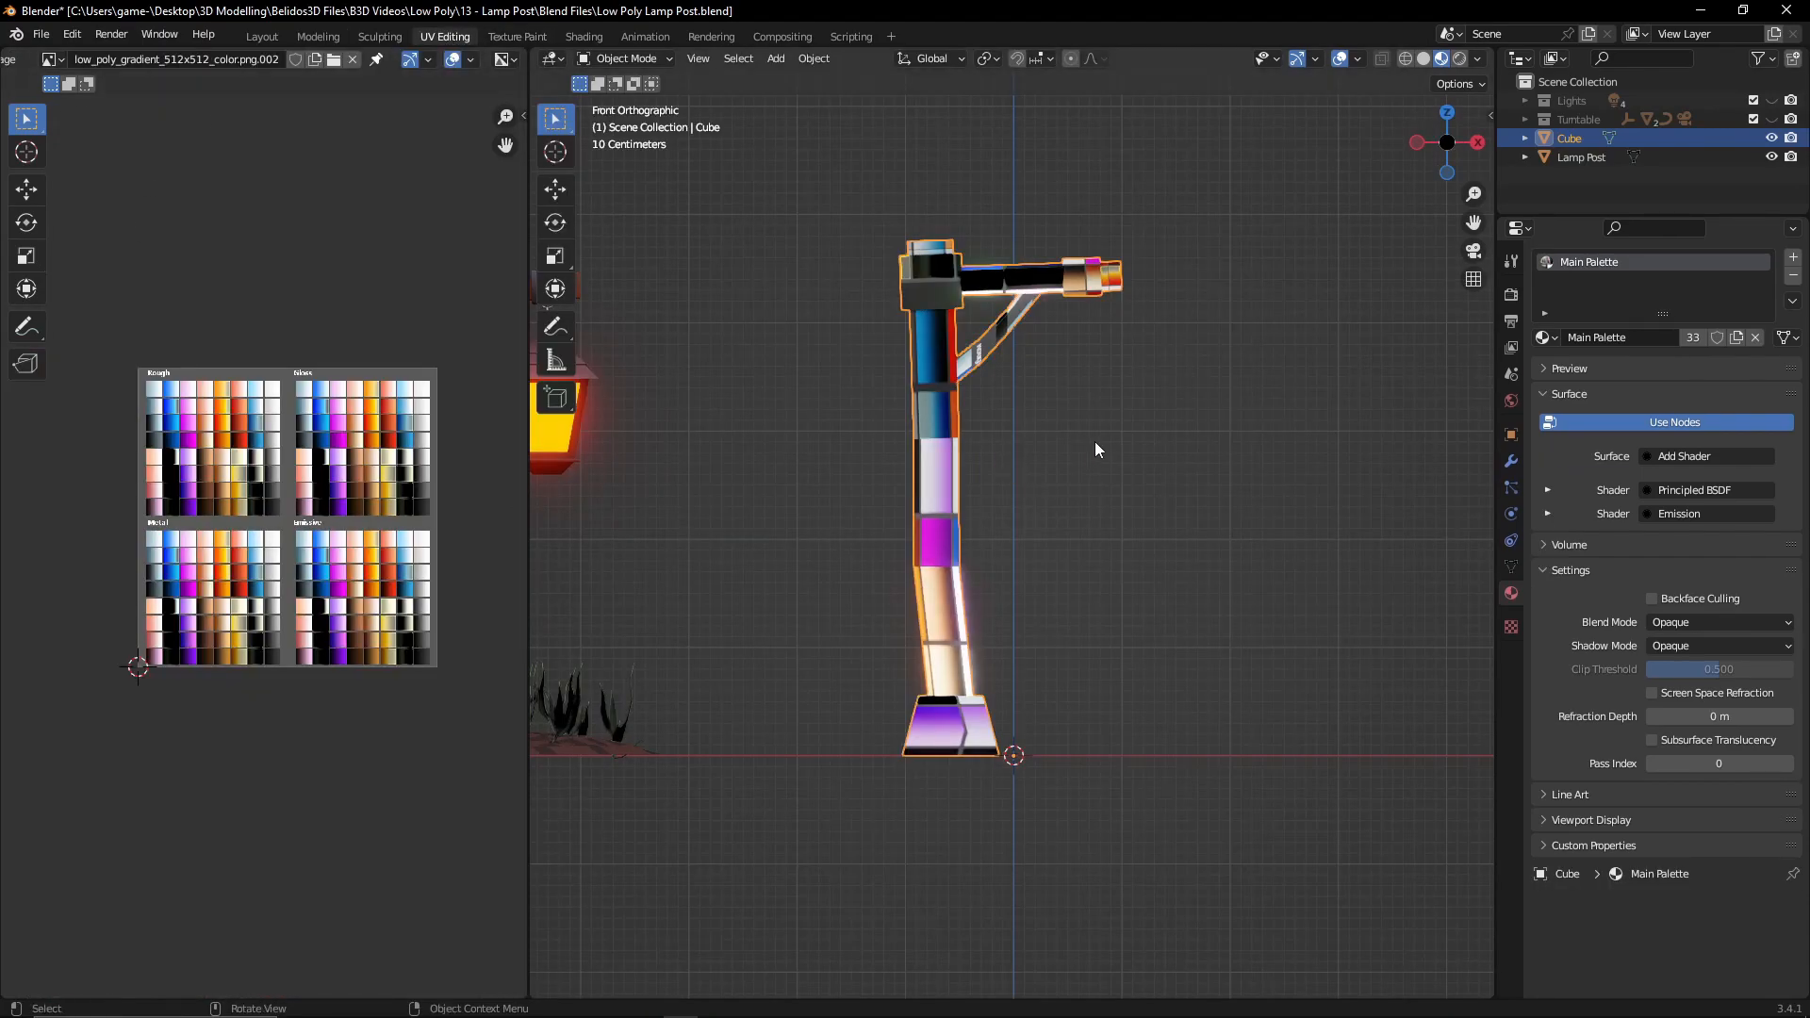
{"action": "key", "text": "Tab"}
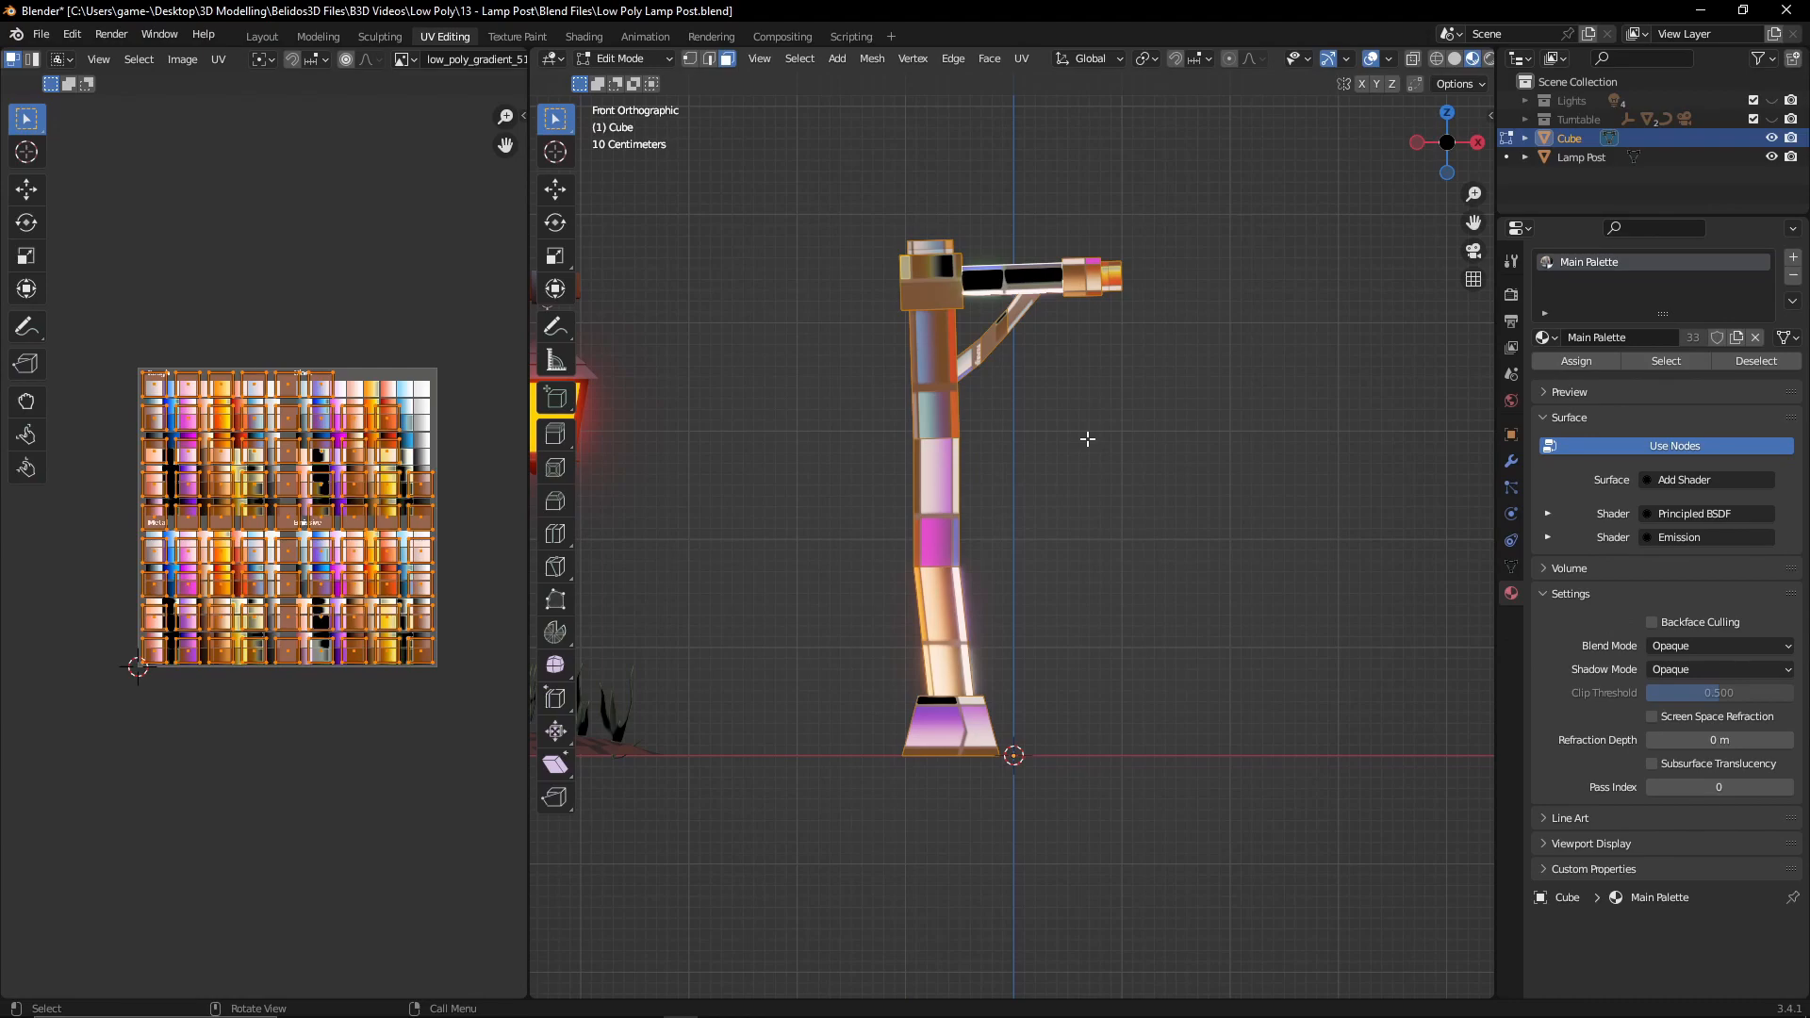
{"action": "key", "text": "u"}
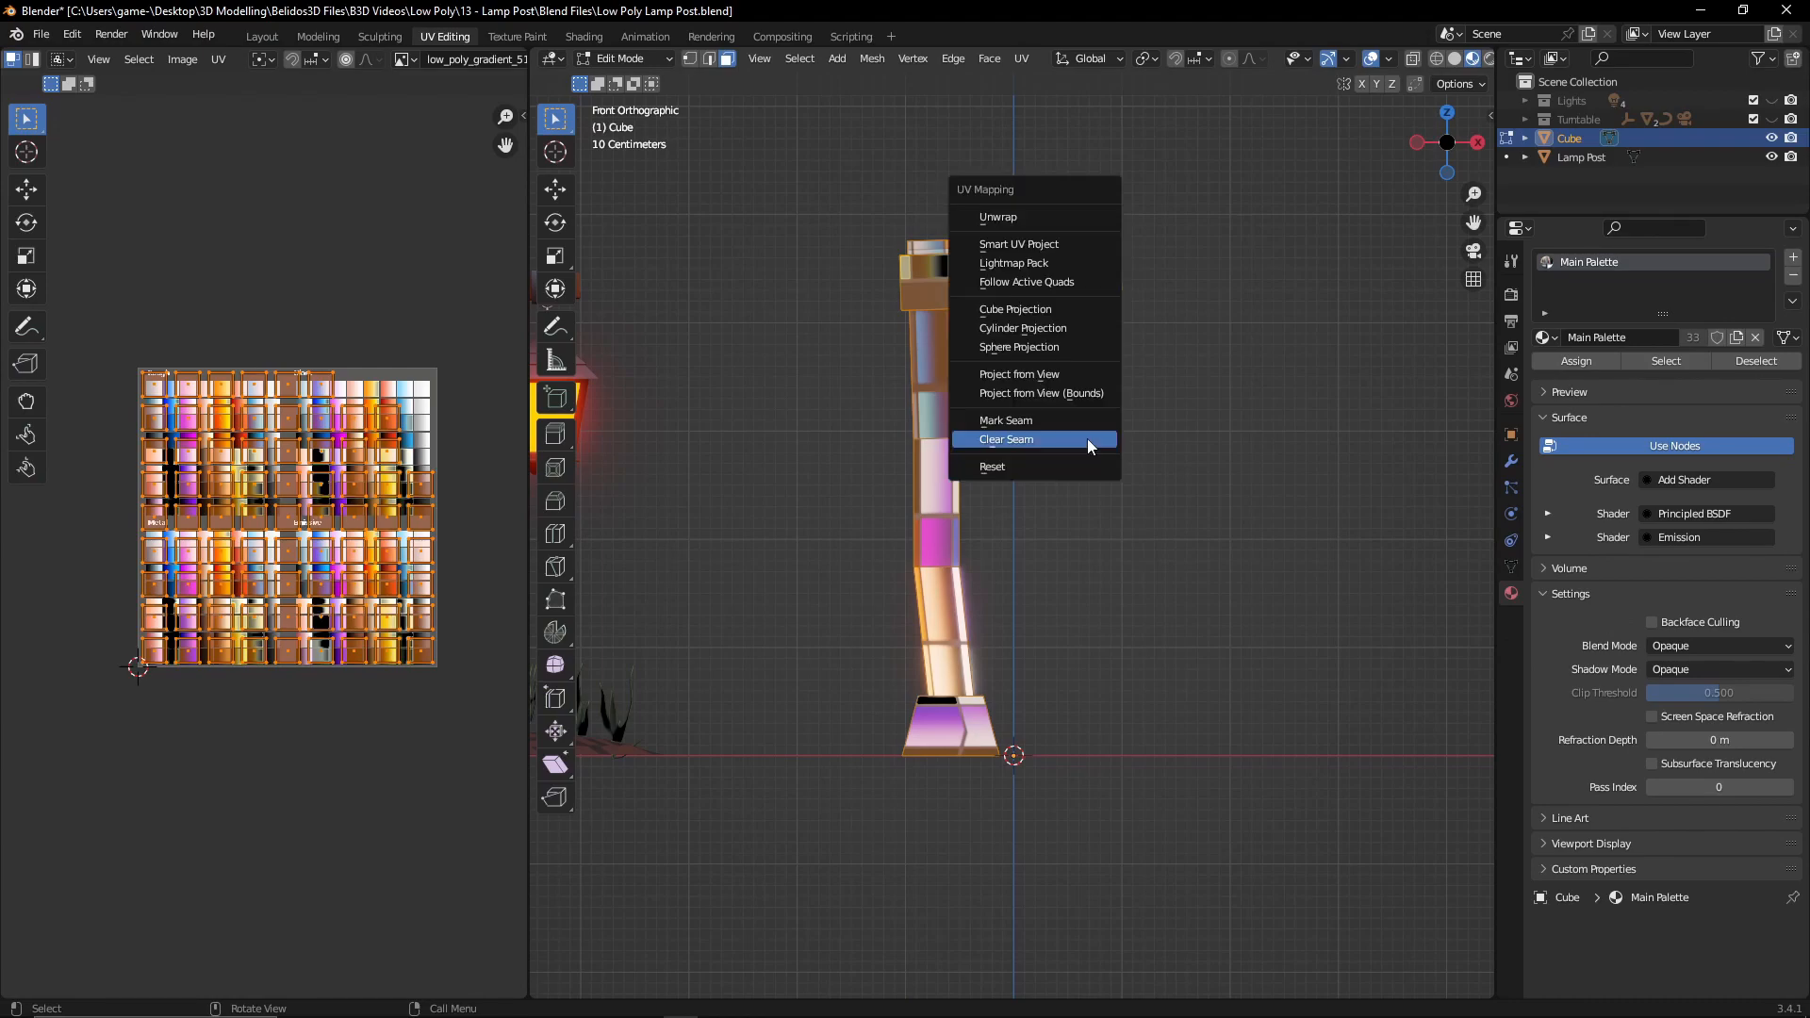
{"action": "left_click", "coordinate": [1030, 465]}
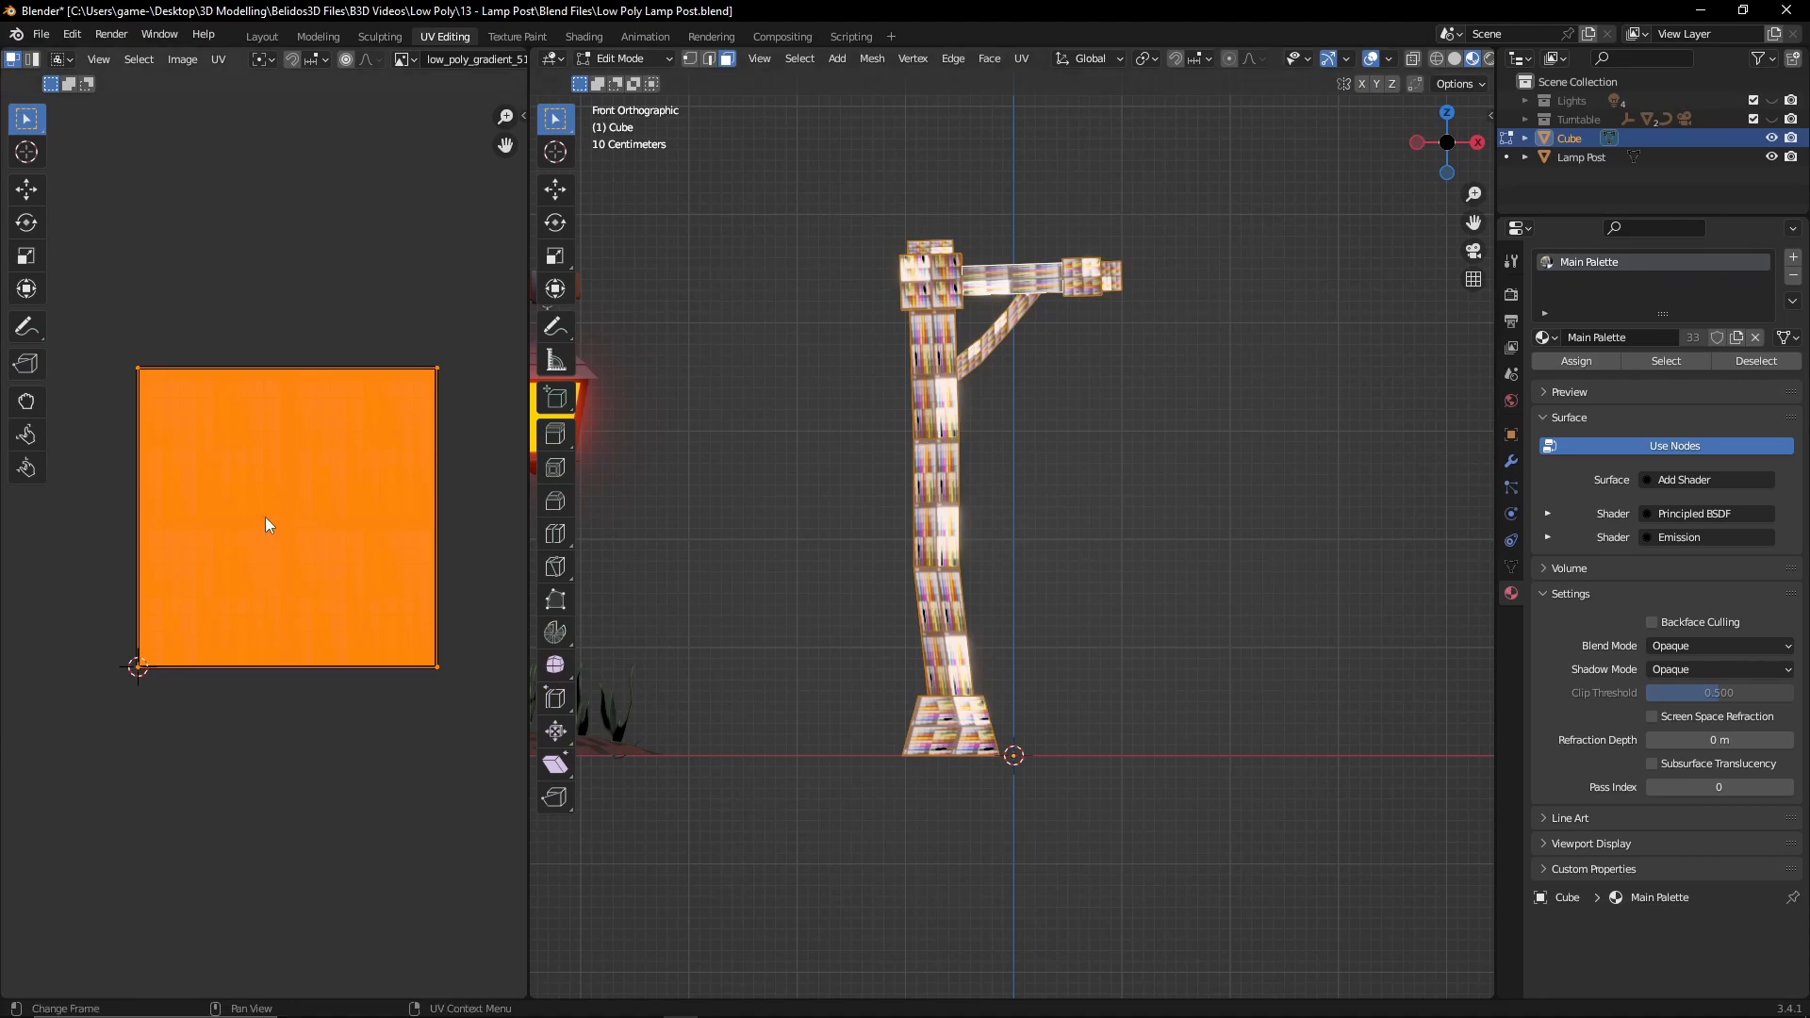
{"action": "key", "text": "s"}
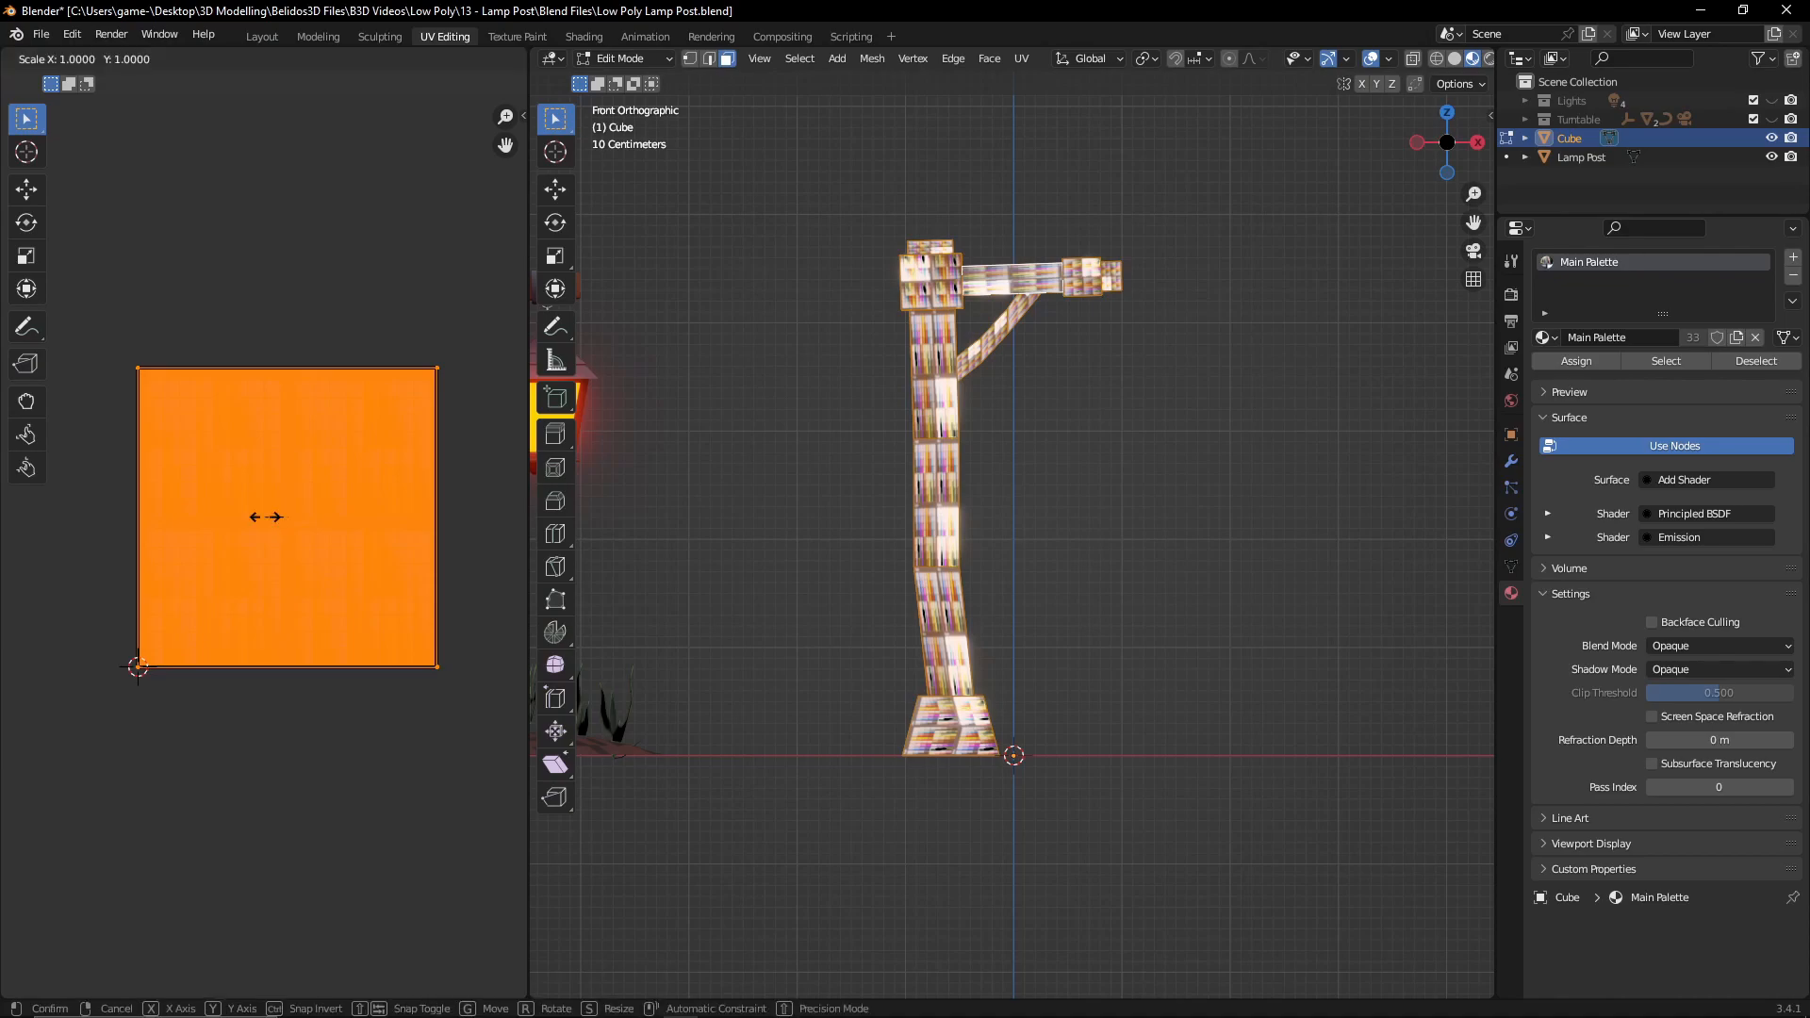
{"action": "key", "text": "0"}
{"action": "key", "text": "Return"}
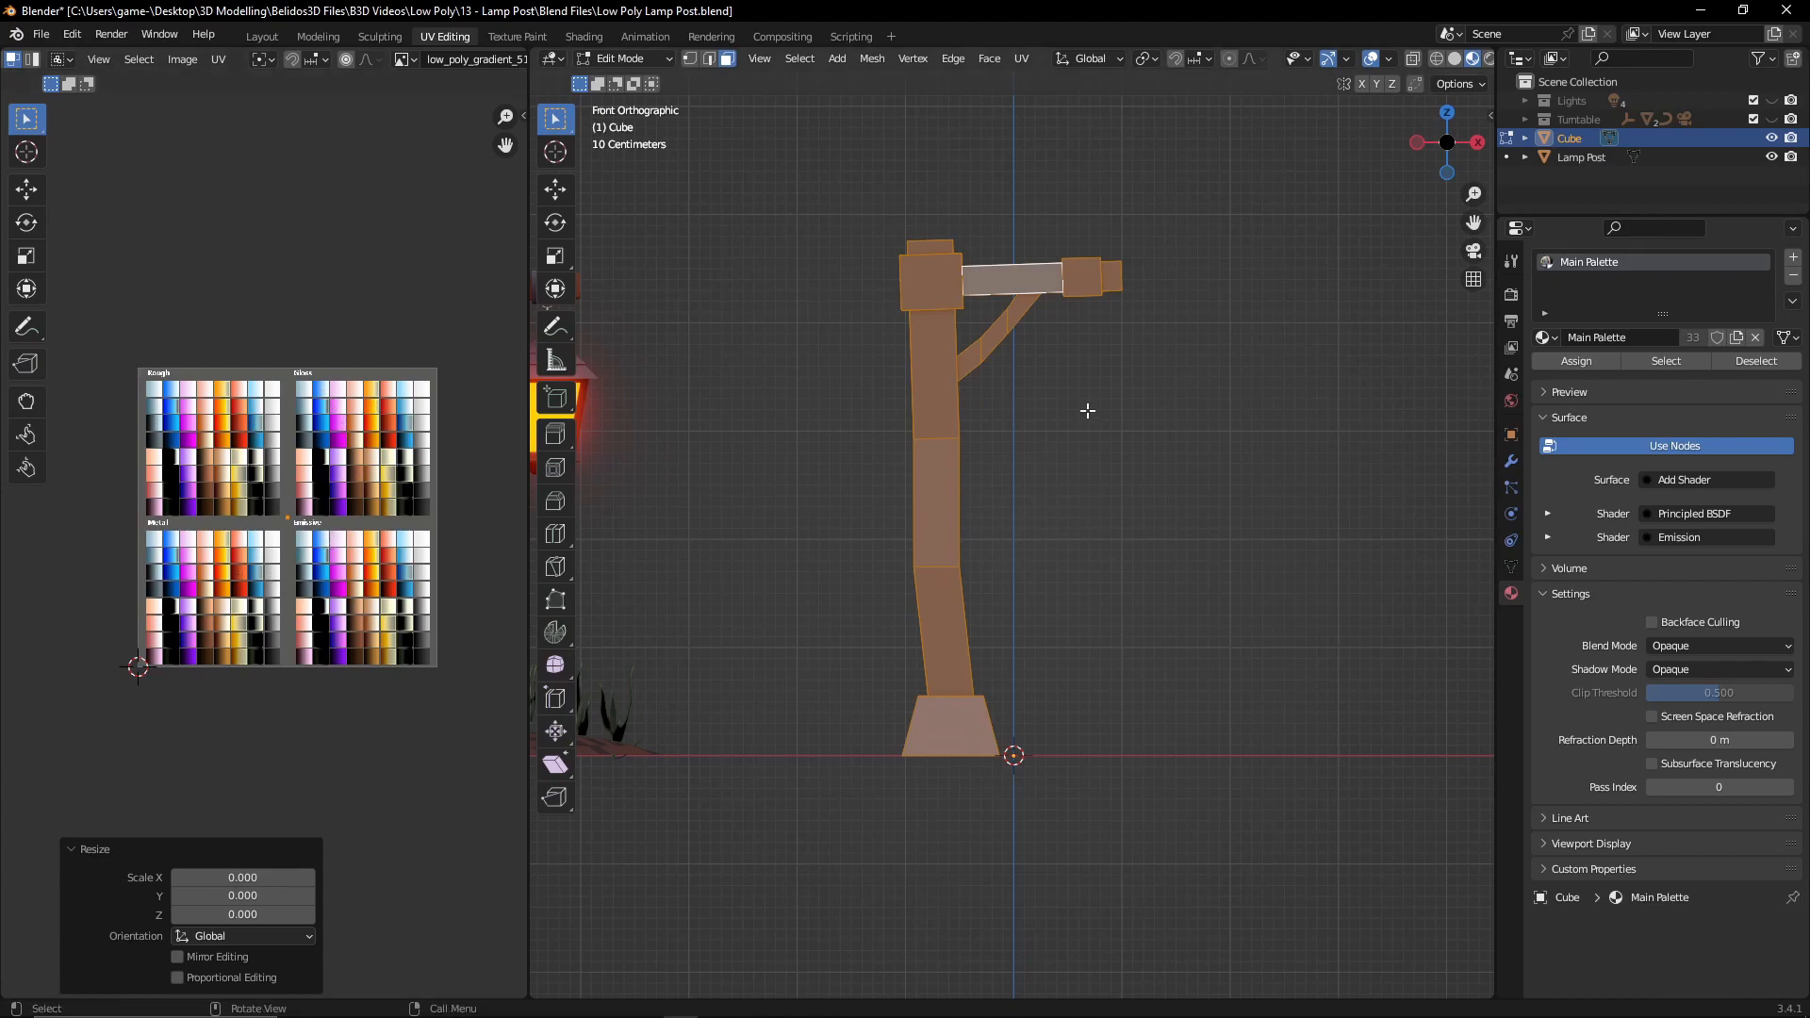
- Select only the face loop around the post's middle section and grow the selection to the whole shaft
{"action": "left_click", "coordinate": [1064, 483]}
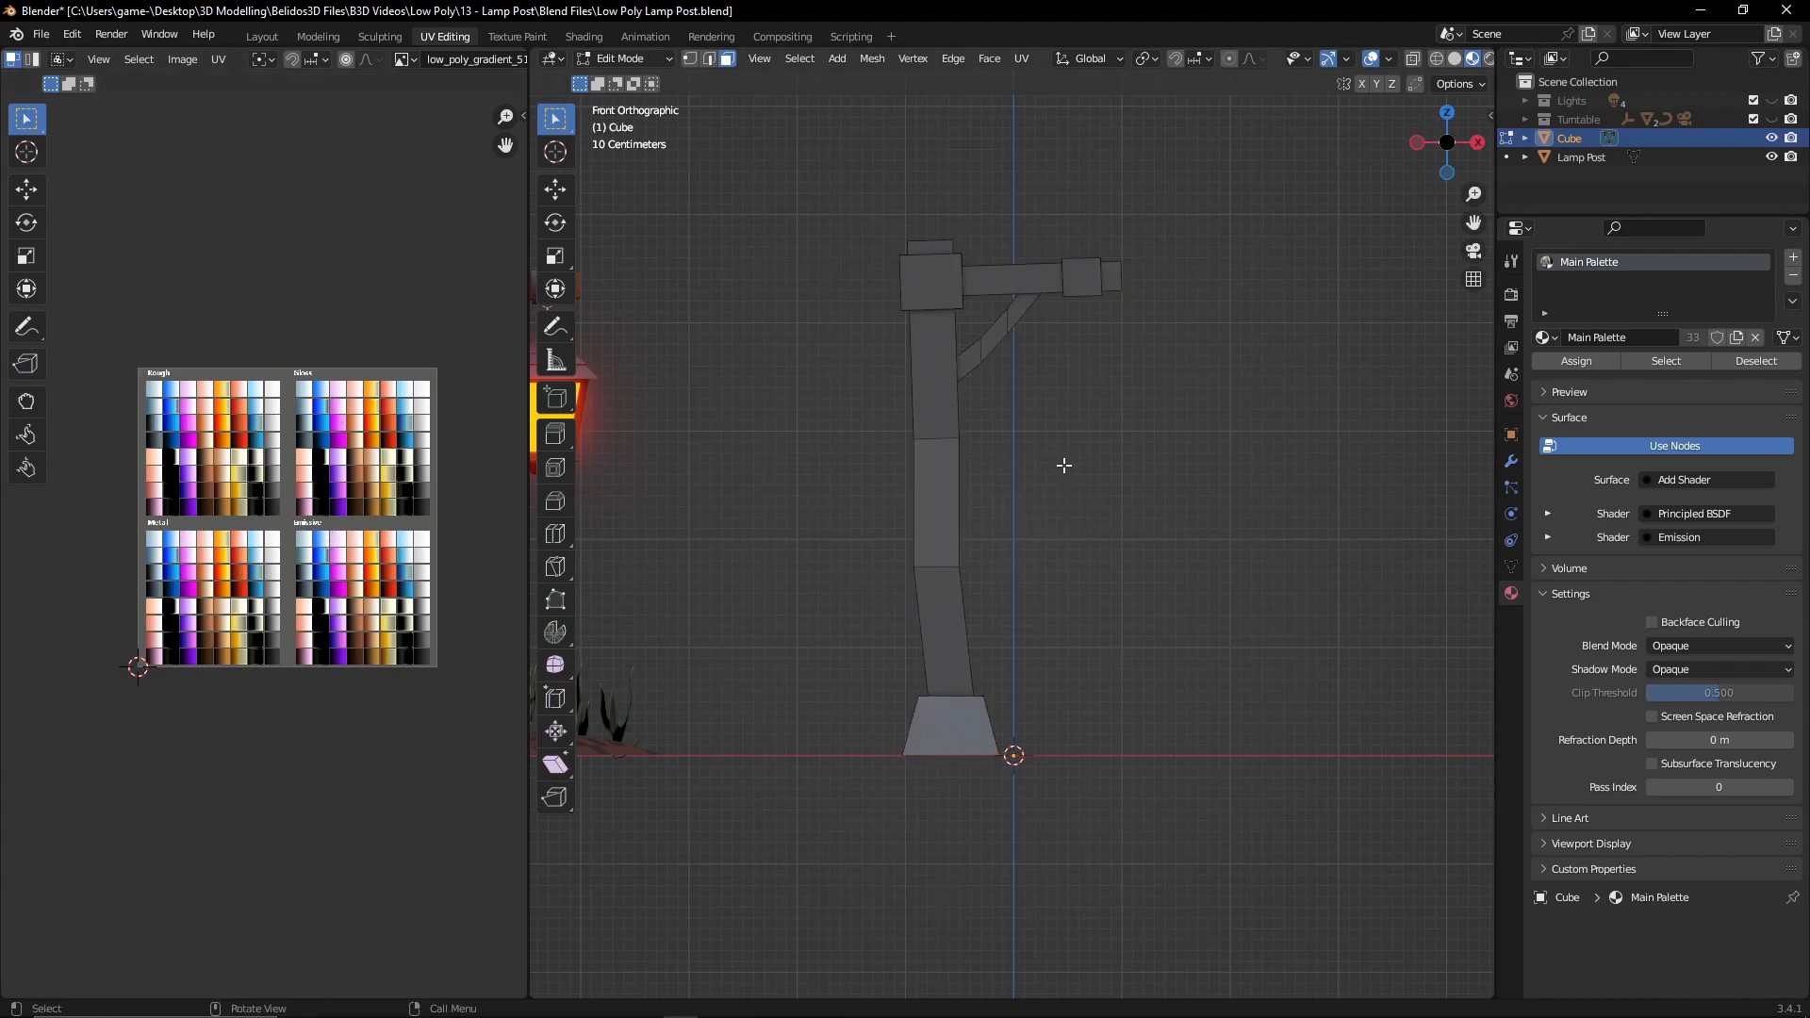
{"action": "left_click", "coordinate": [952, 481], "text": "alt"}
{"action": "middle_click_drag", "start_coordinate": [954, 483], "coordinate": [1055, 592]}
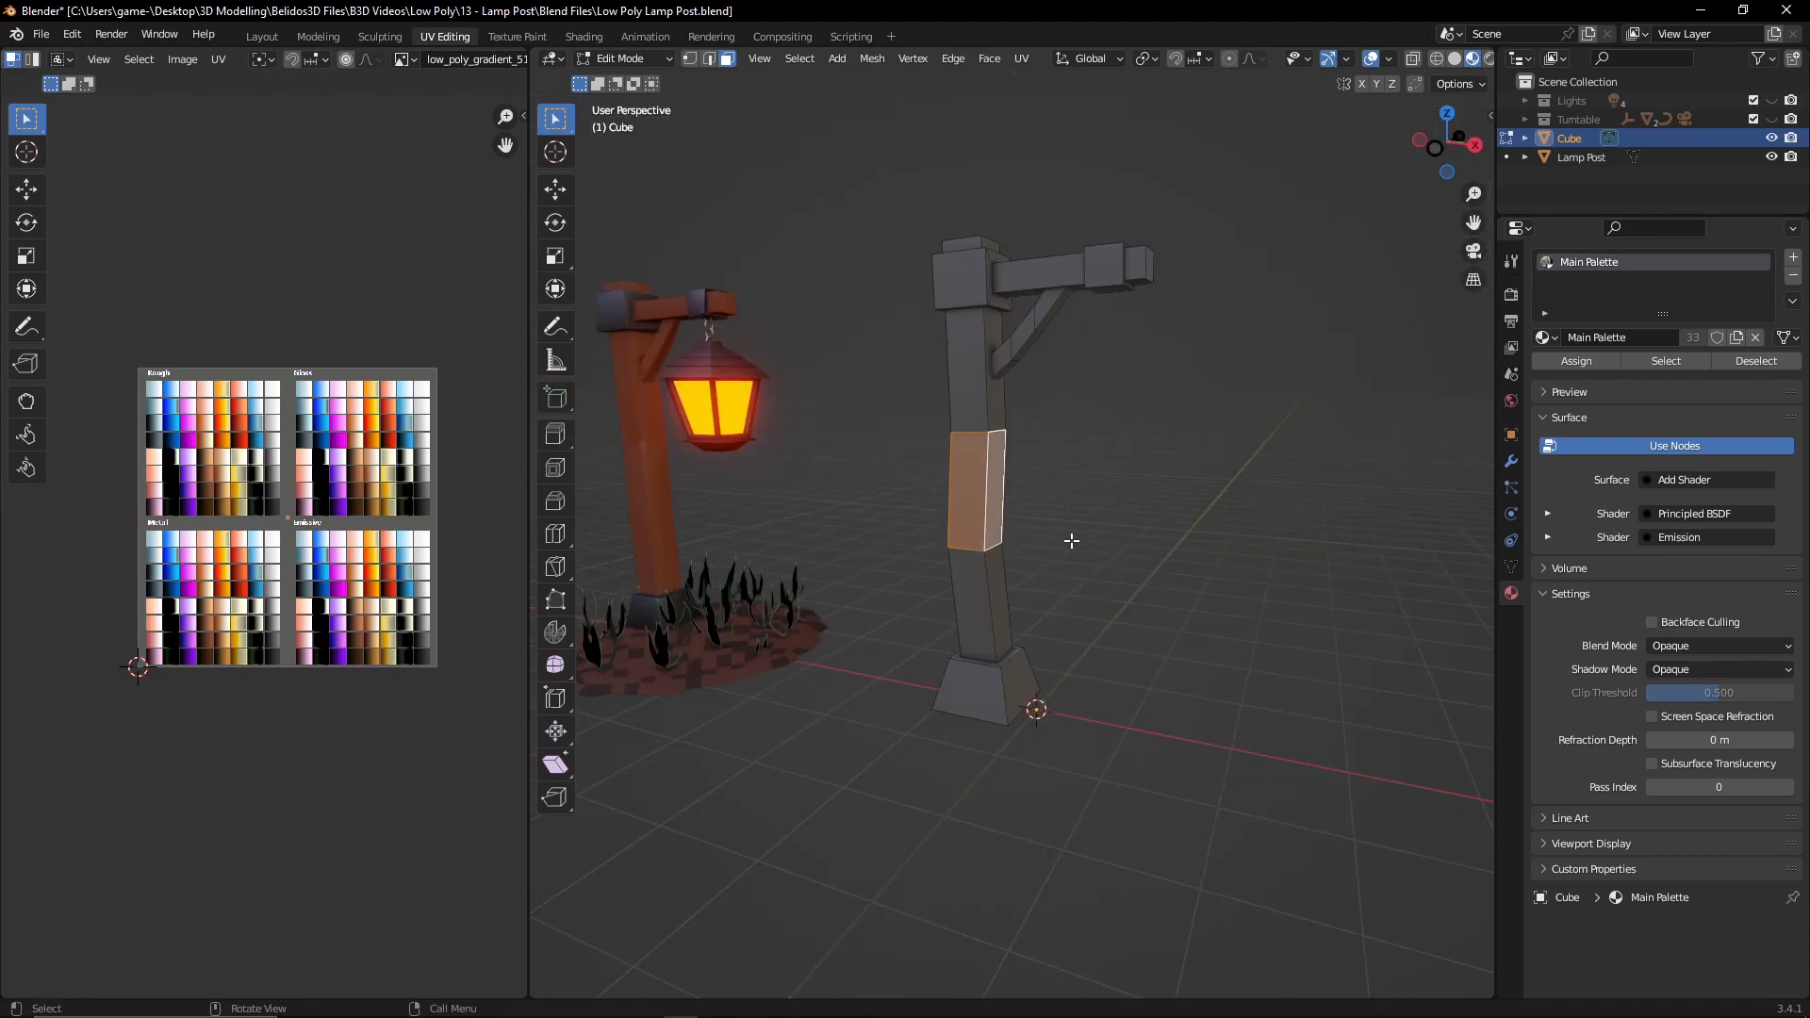
{"action": "key", "text": "ctrl+KP_Add"}
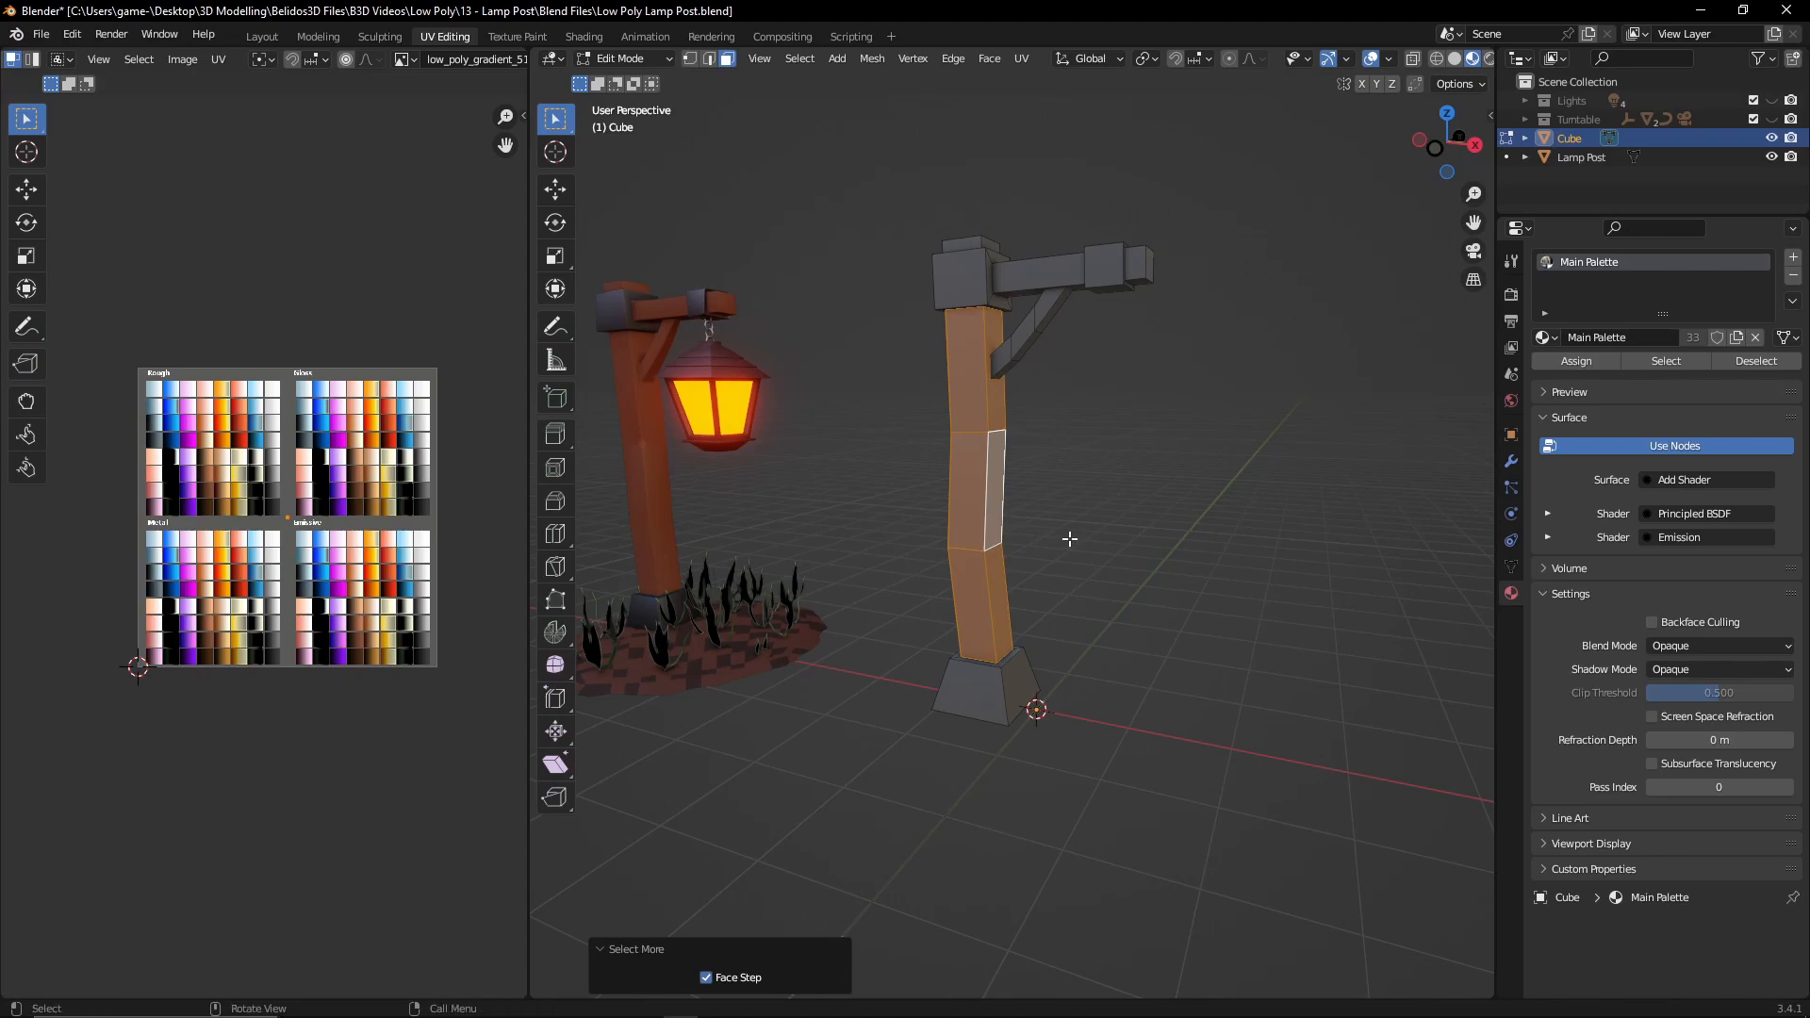
{"action": "scroll", "coordinate": [1107, 566], "scroll_direction": "up", "scroll_amount": 2}
{"action": "middle_click_drag", "start_coordinate": [1107, 566], "coordinate": [1091, 604]}
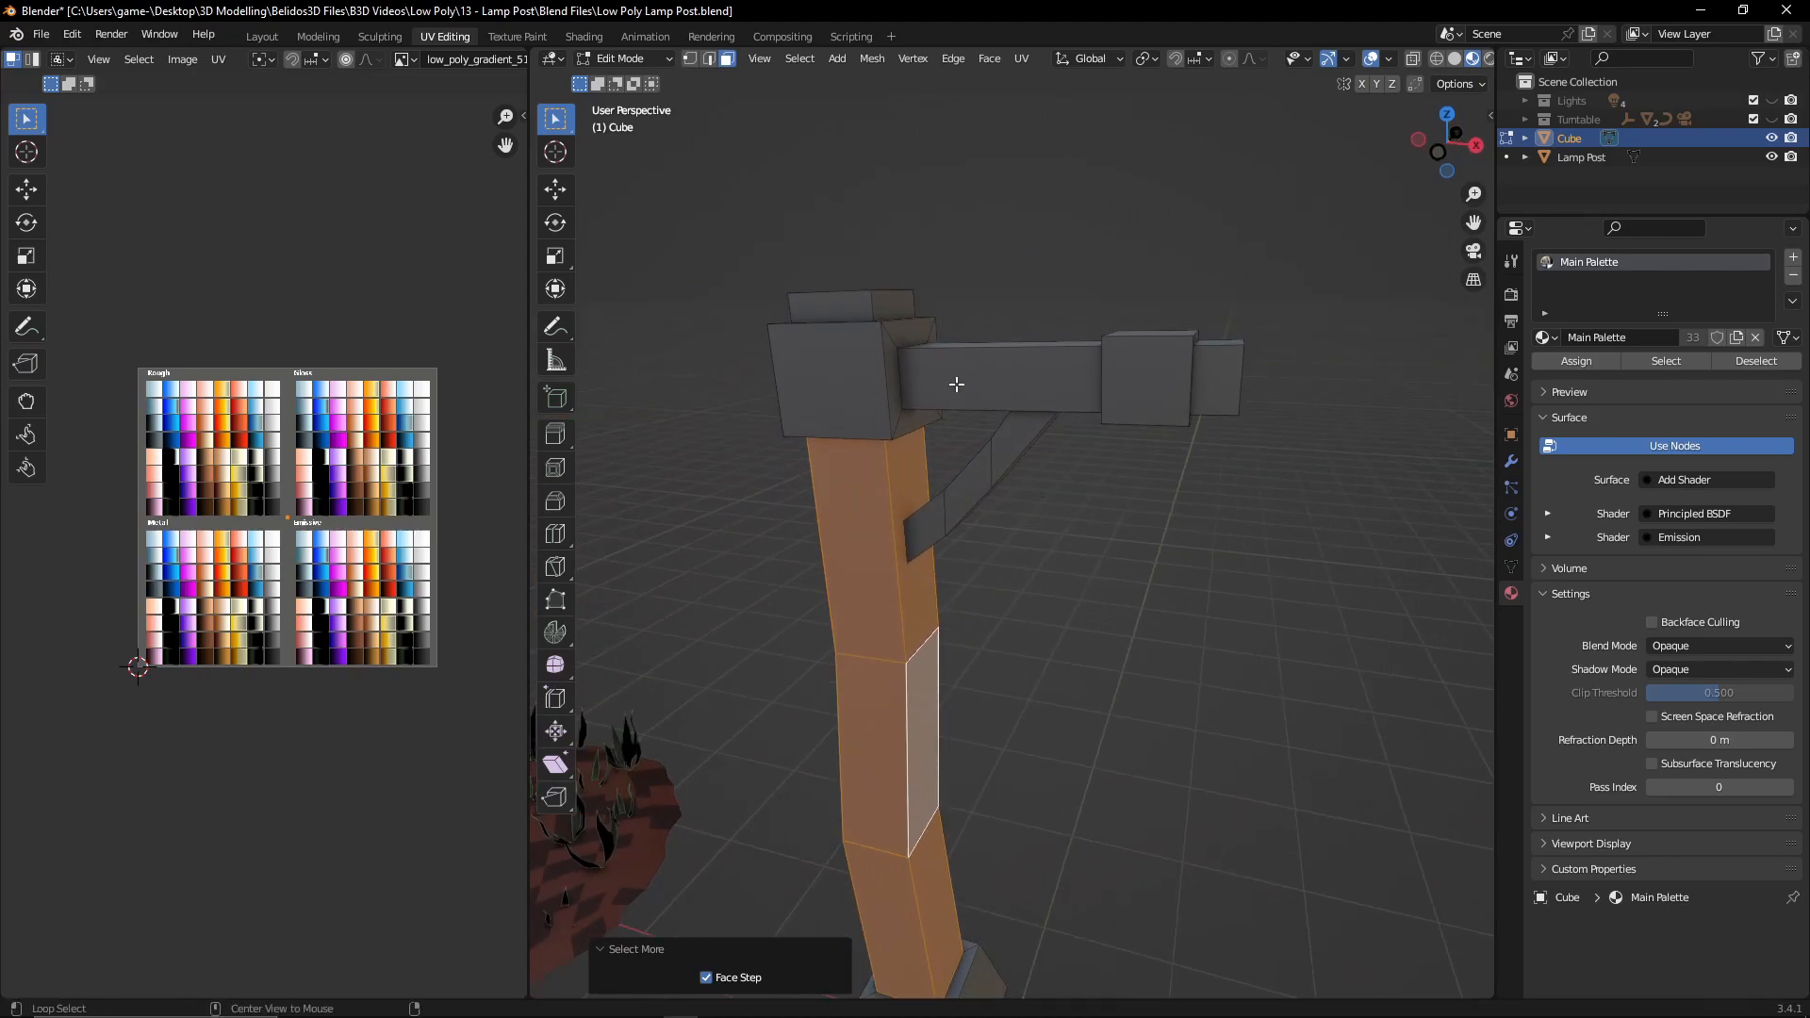
- Add the post's protruding top block and the face loop around the arm's main section to the selection
{"action": "left_click", "coordinate": [871, 305], "text": "shift"}
{"action": "middle_click_drag", "start_coordinate": [925, 339], "coordinate": [973, 410]}
{"action": "left_click", "coordinate": [822, 341], "text": "shift"}
{"action": "middle_click_drag", "start_coordinate": [822, 341], "coordinate": [948, 492]}
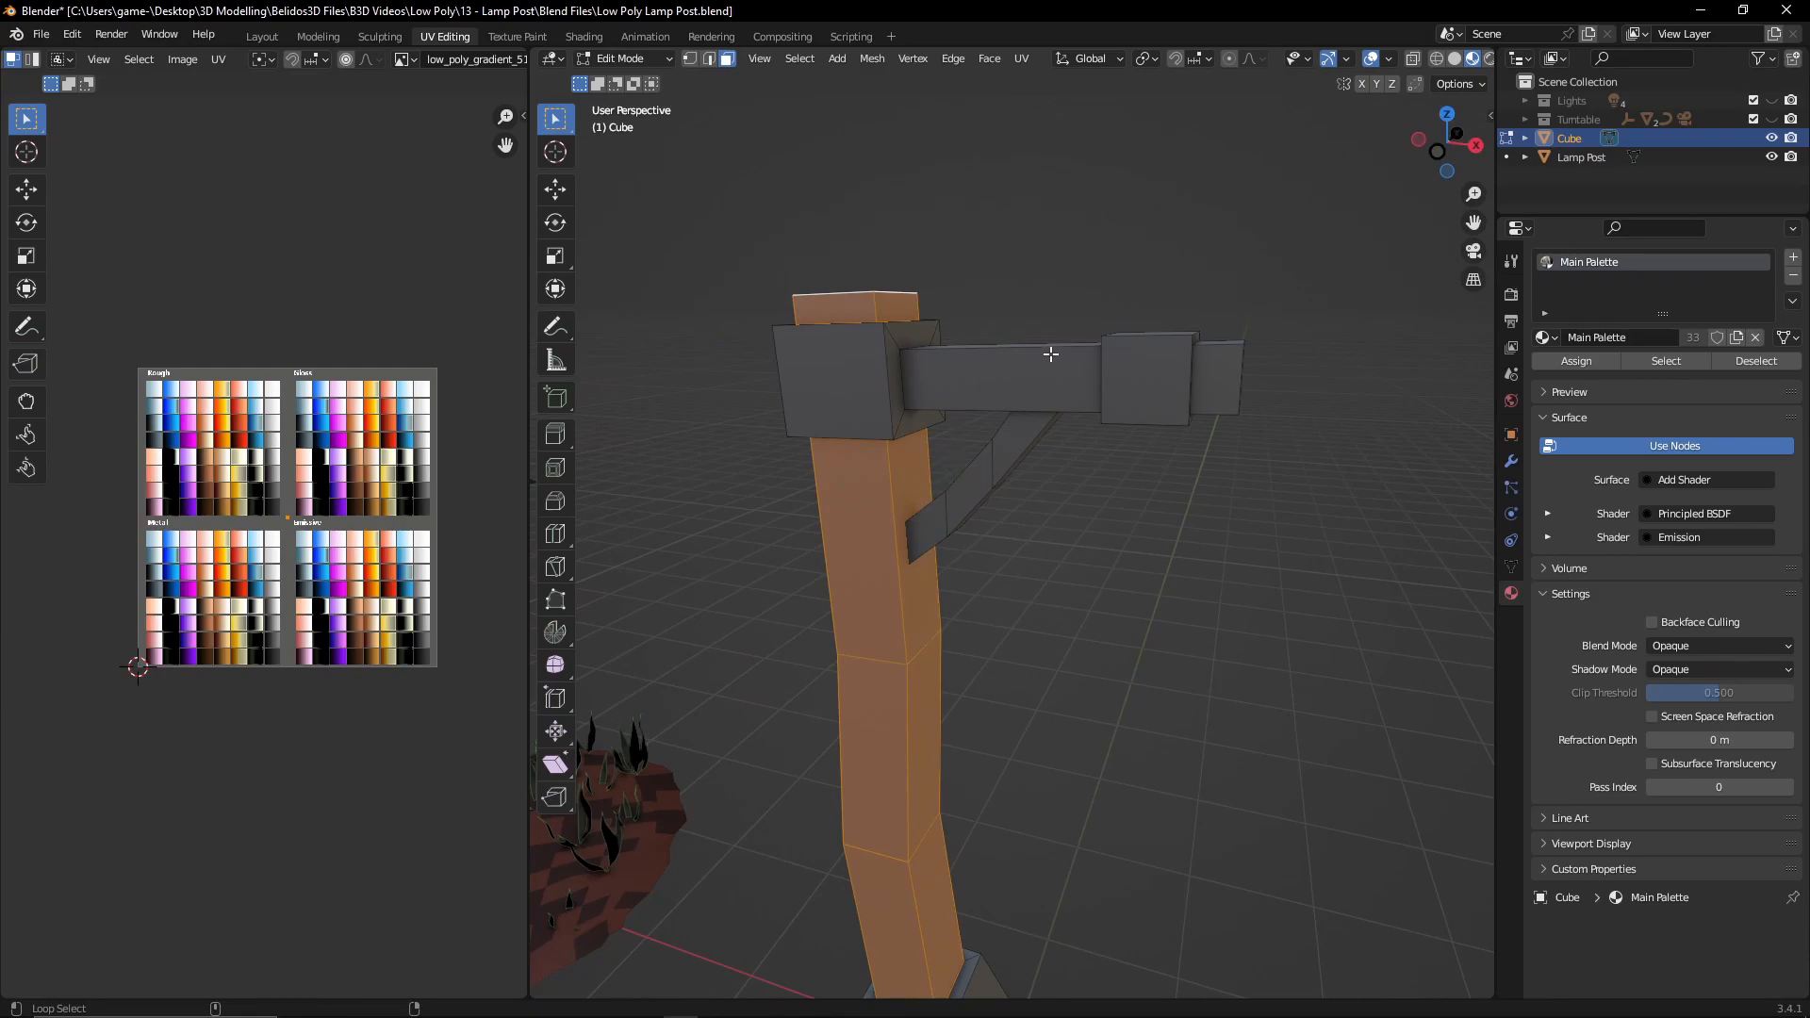
{"action": "left_click", "coordinate": [986, 351], "text": "alt+shift"}
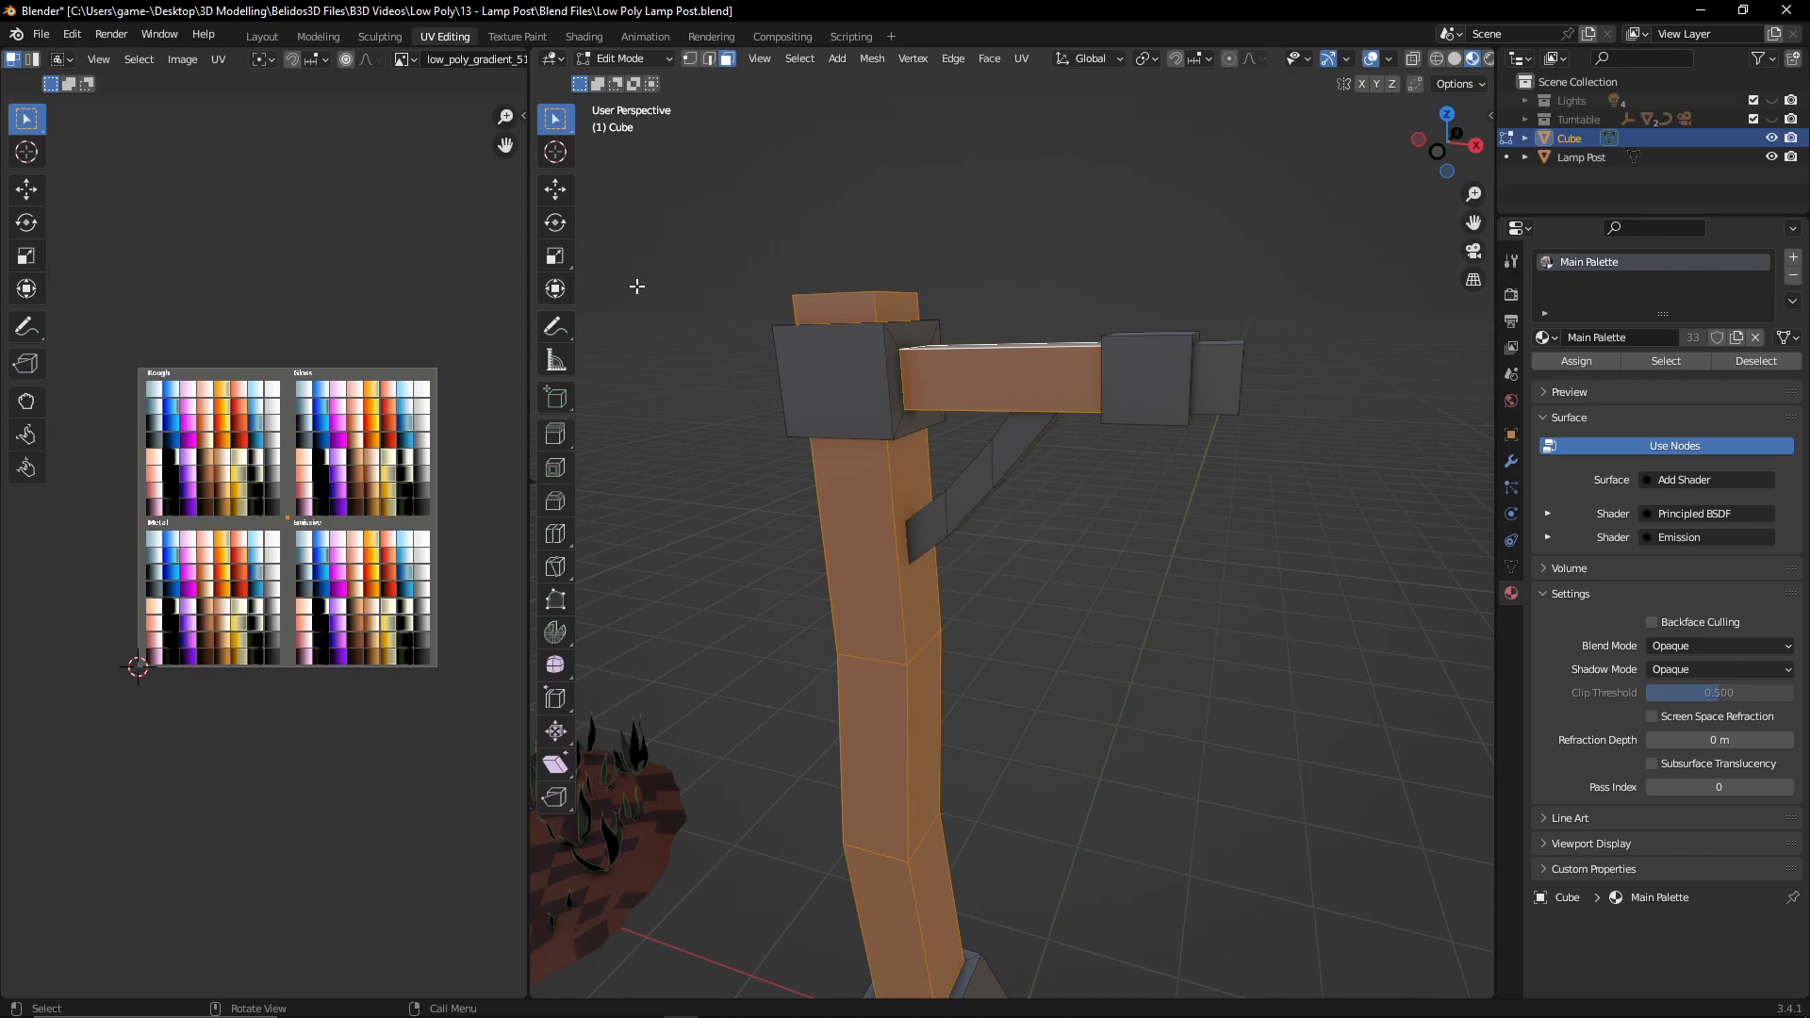
{"action": "key", "text": "n"}
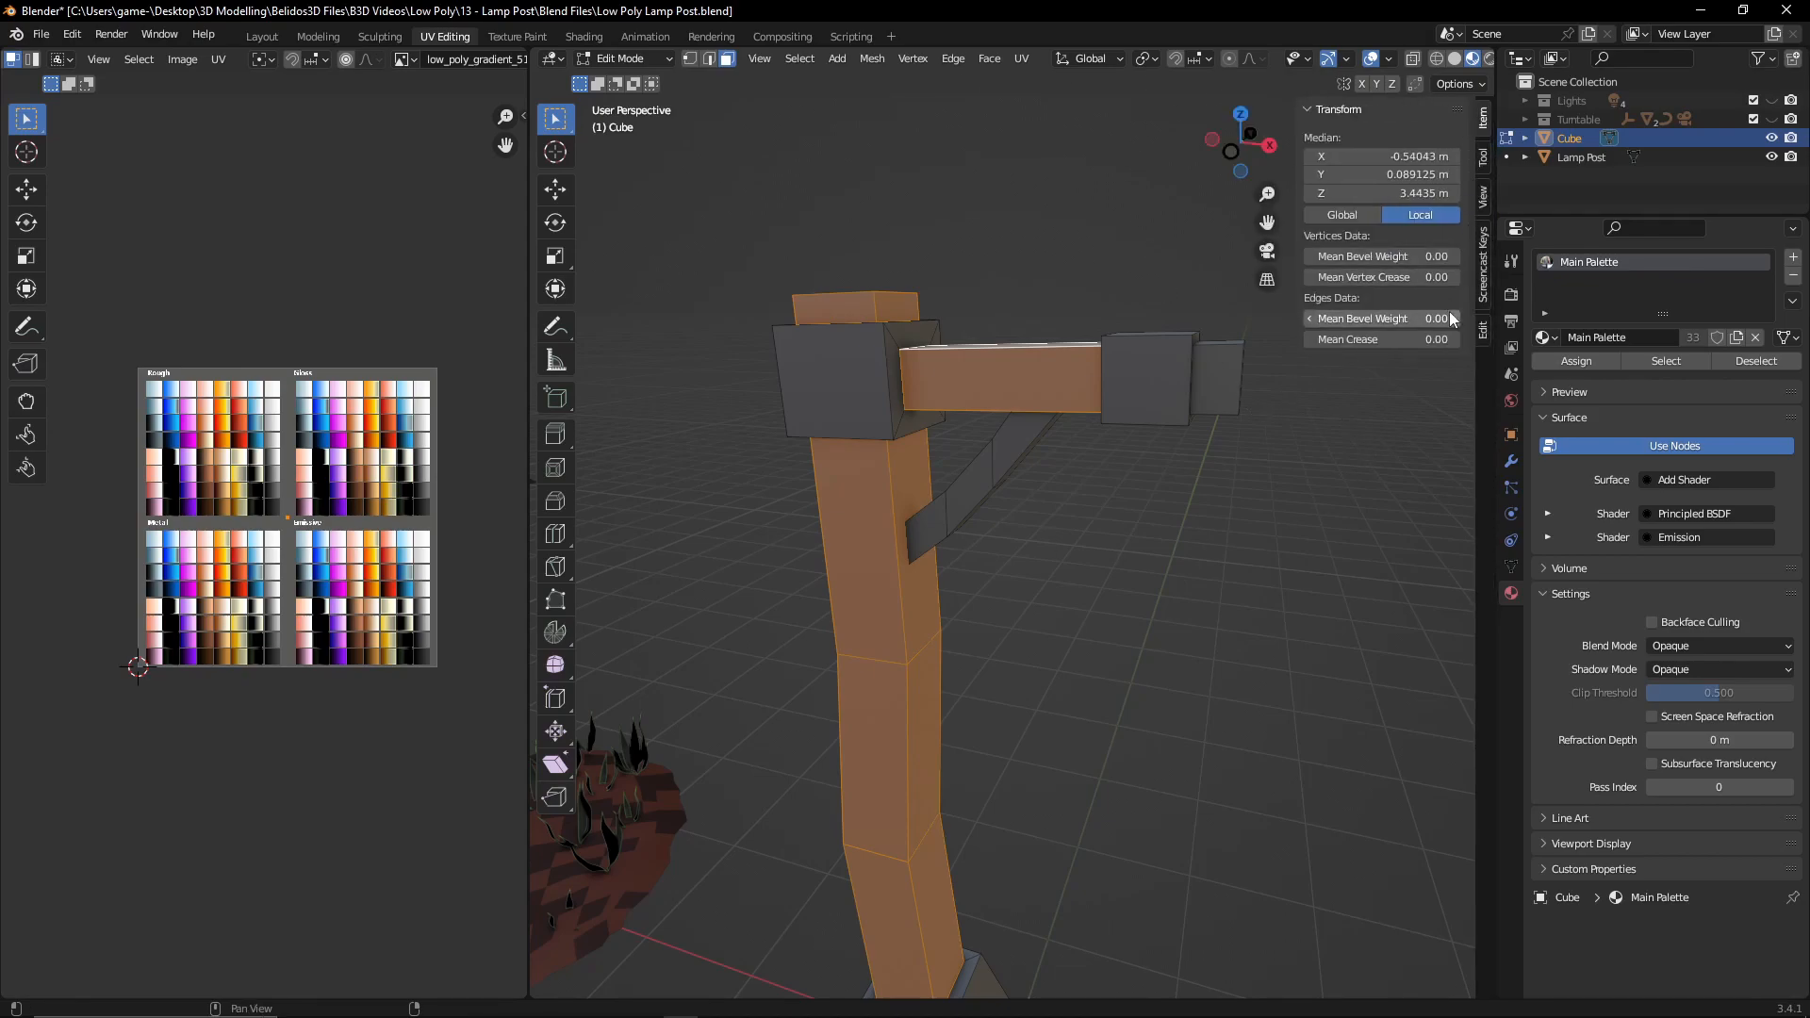
{"action": "left_click", "coordinate": [1483, 265]}
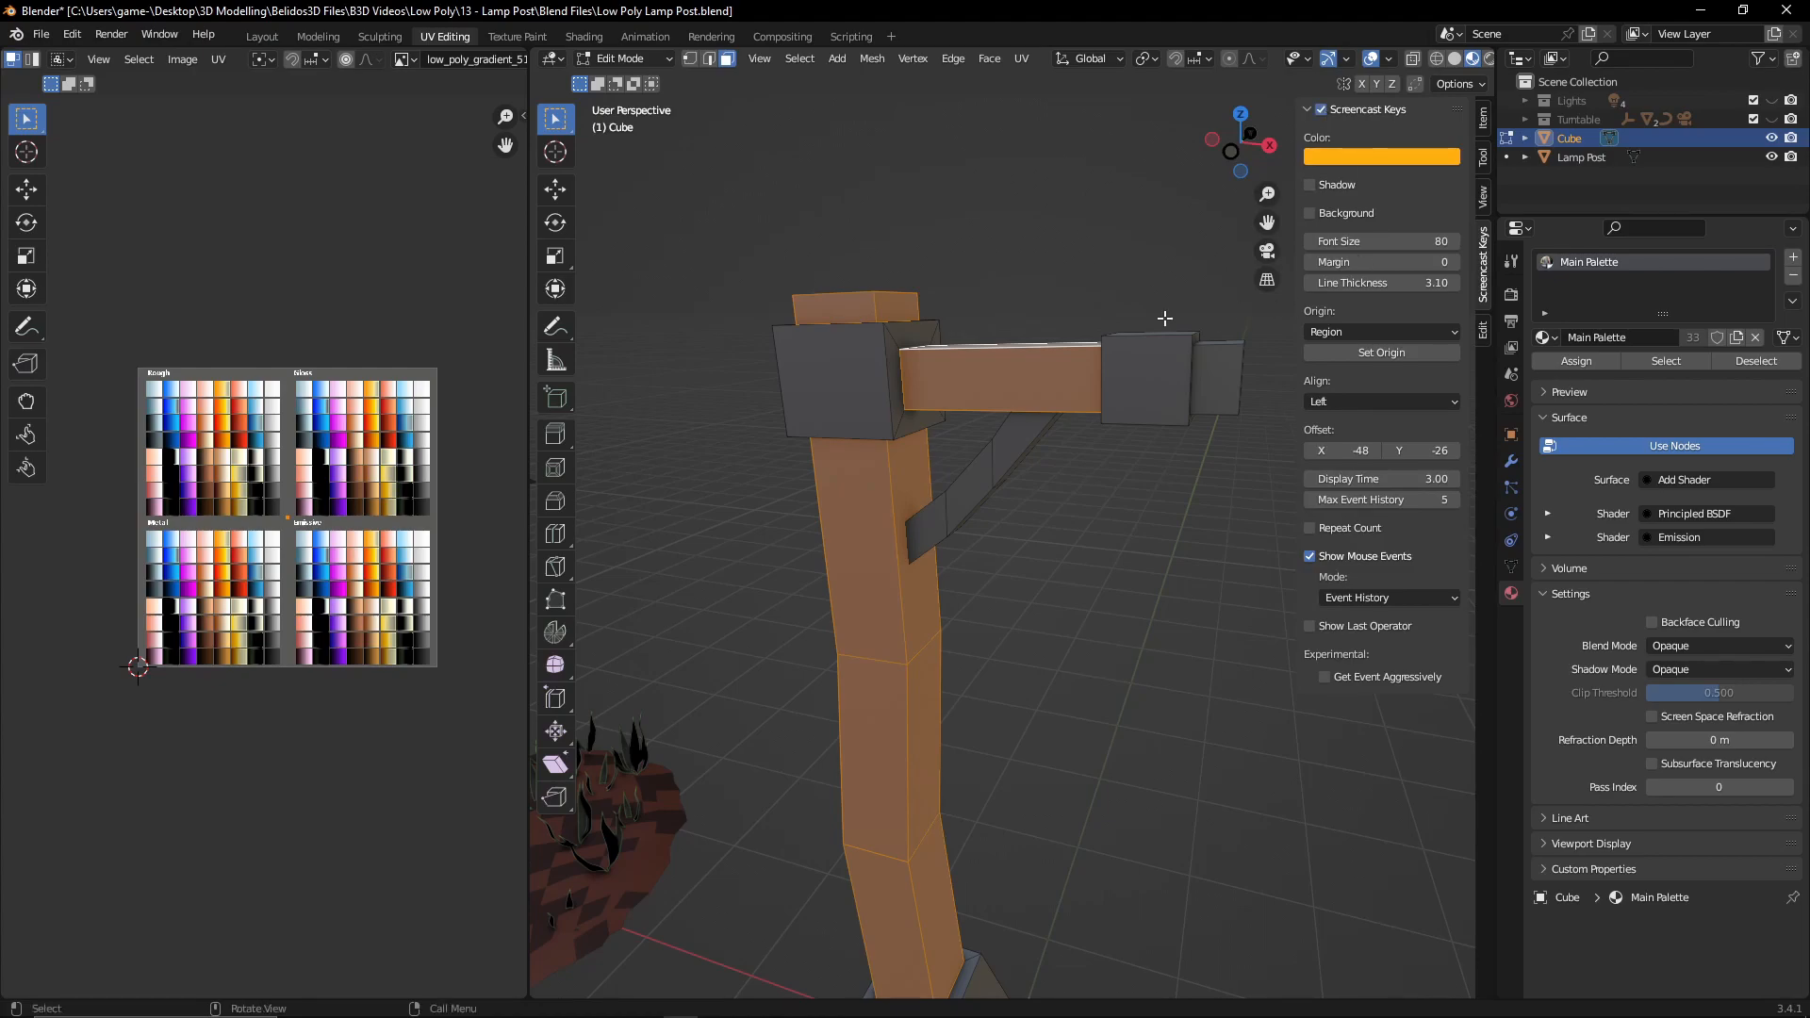
{"action": "key", "text": "n"}
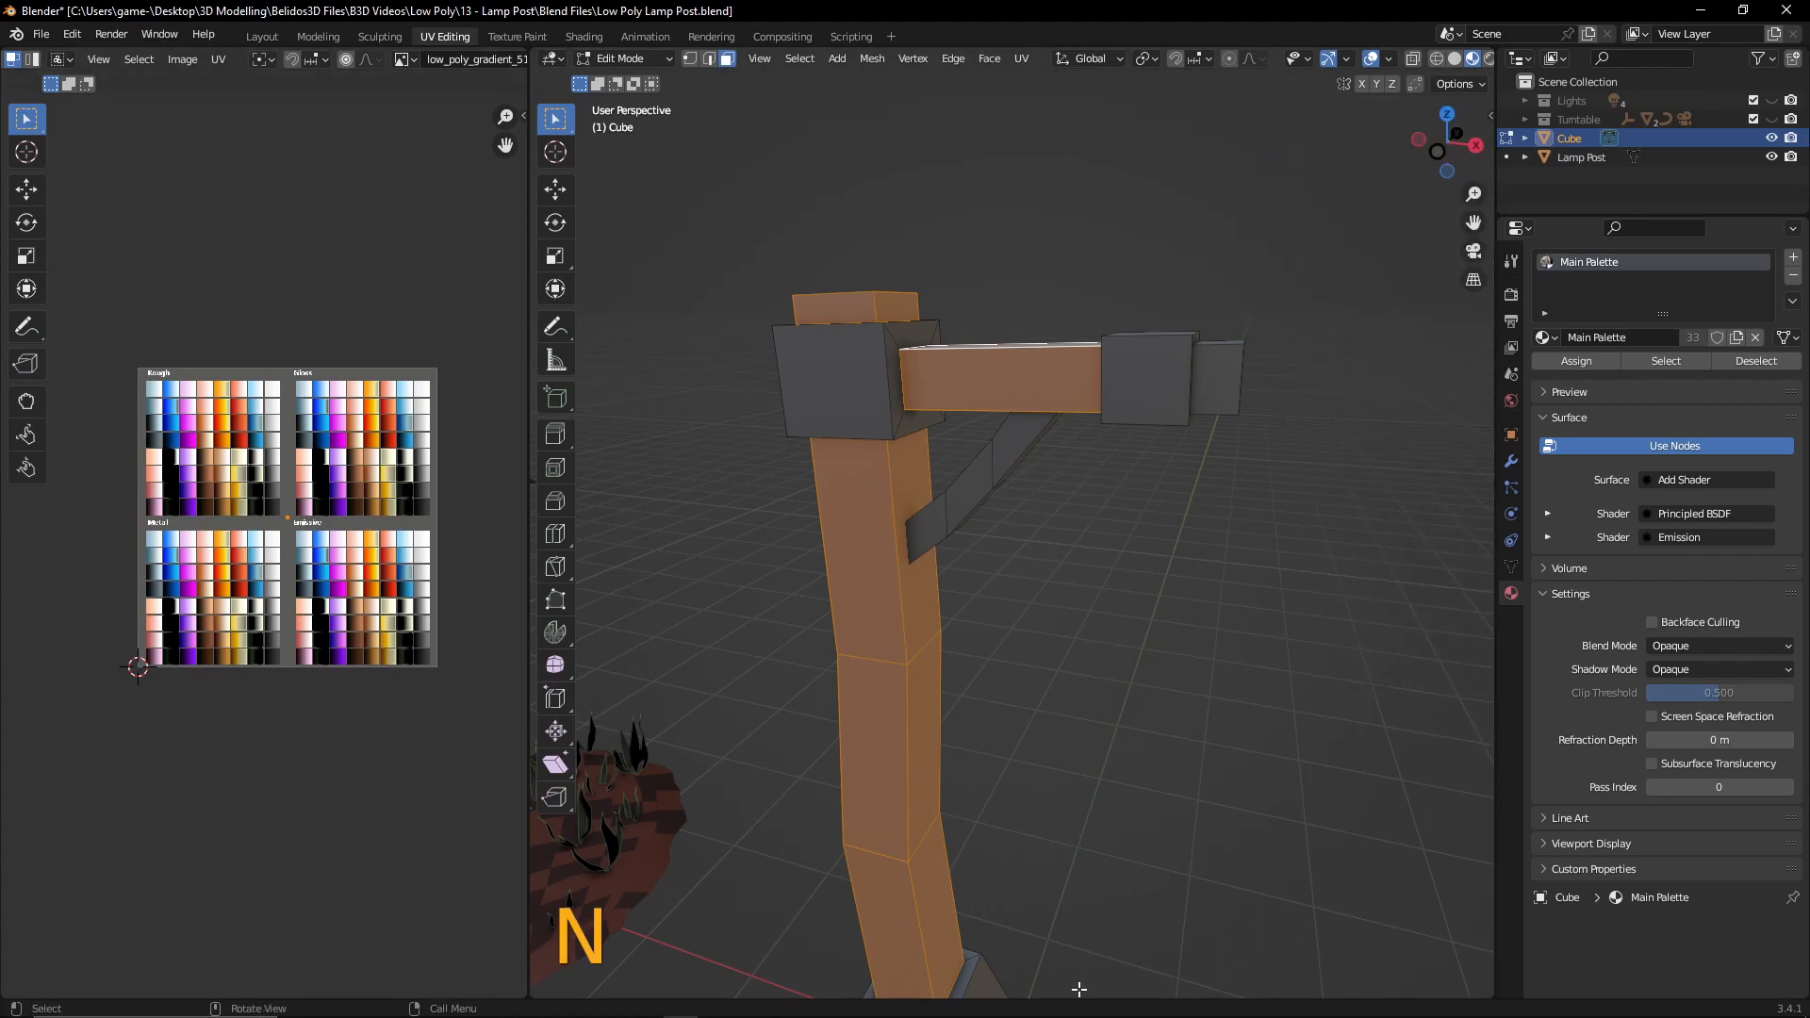
- Add the side faces and end face of the arm's tip beyond the small collar to the selection
{"action": "middle_click_drag", "start_coordinate": [1178, 486], "coordinate": [1018, 329]}
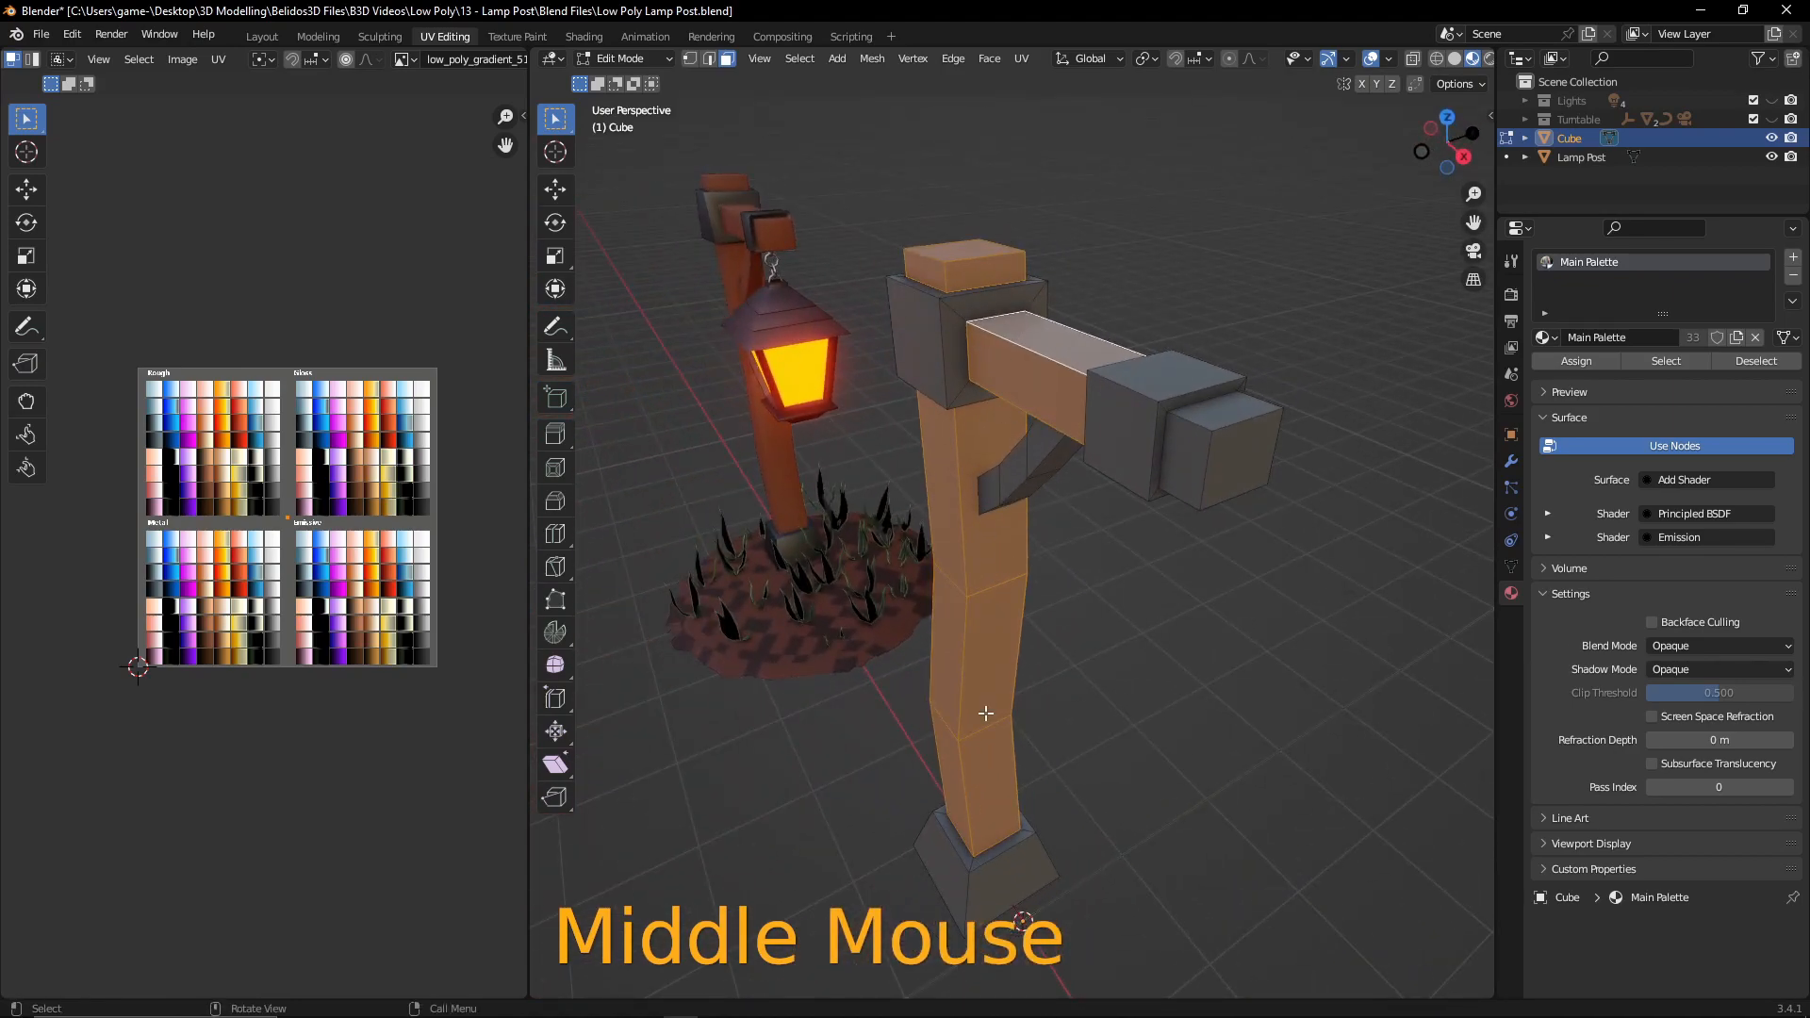
{"action": "middle_click_drag", "start_coordinate": [998, 466], "coordinate": [1116, 514]}
{"action": "middle_click_drag", "start_coordinate": [911, 457], "coordinate": [948, 537]}
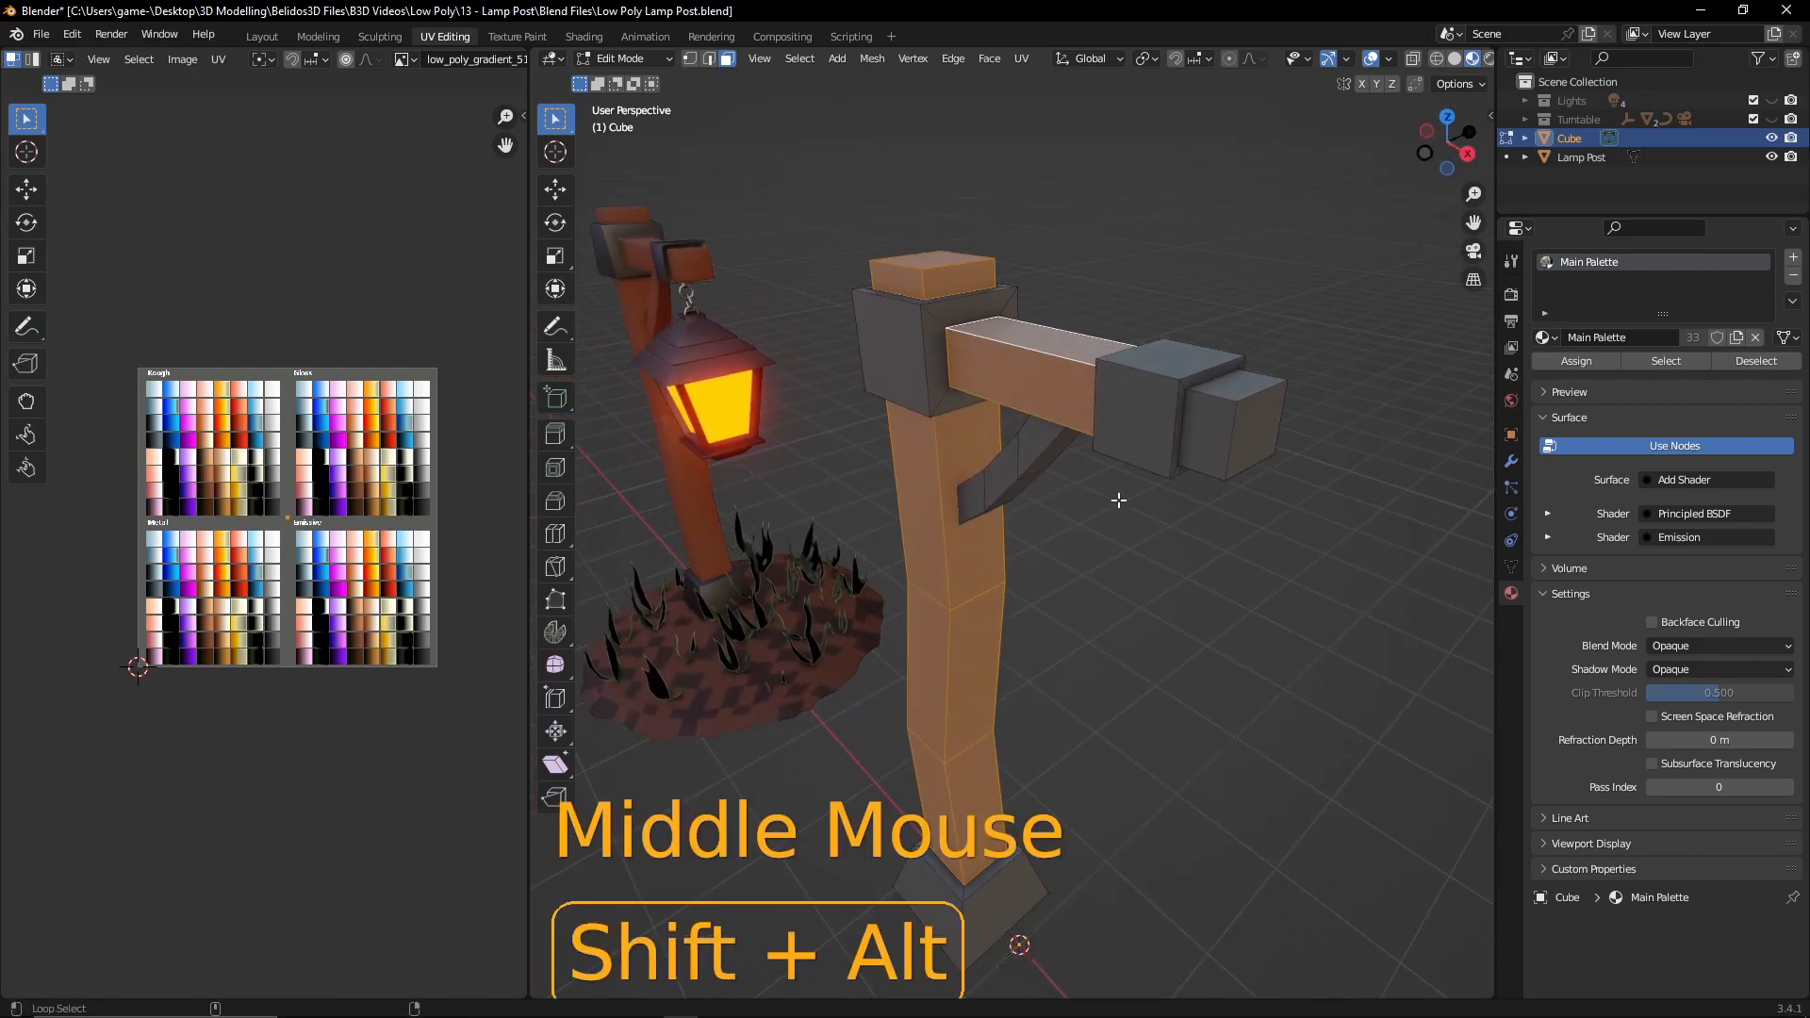
{"action": "left_click", "coordinate": [1219, 402], "text": "alt+shift"}
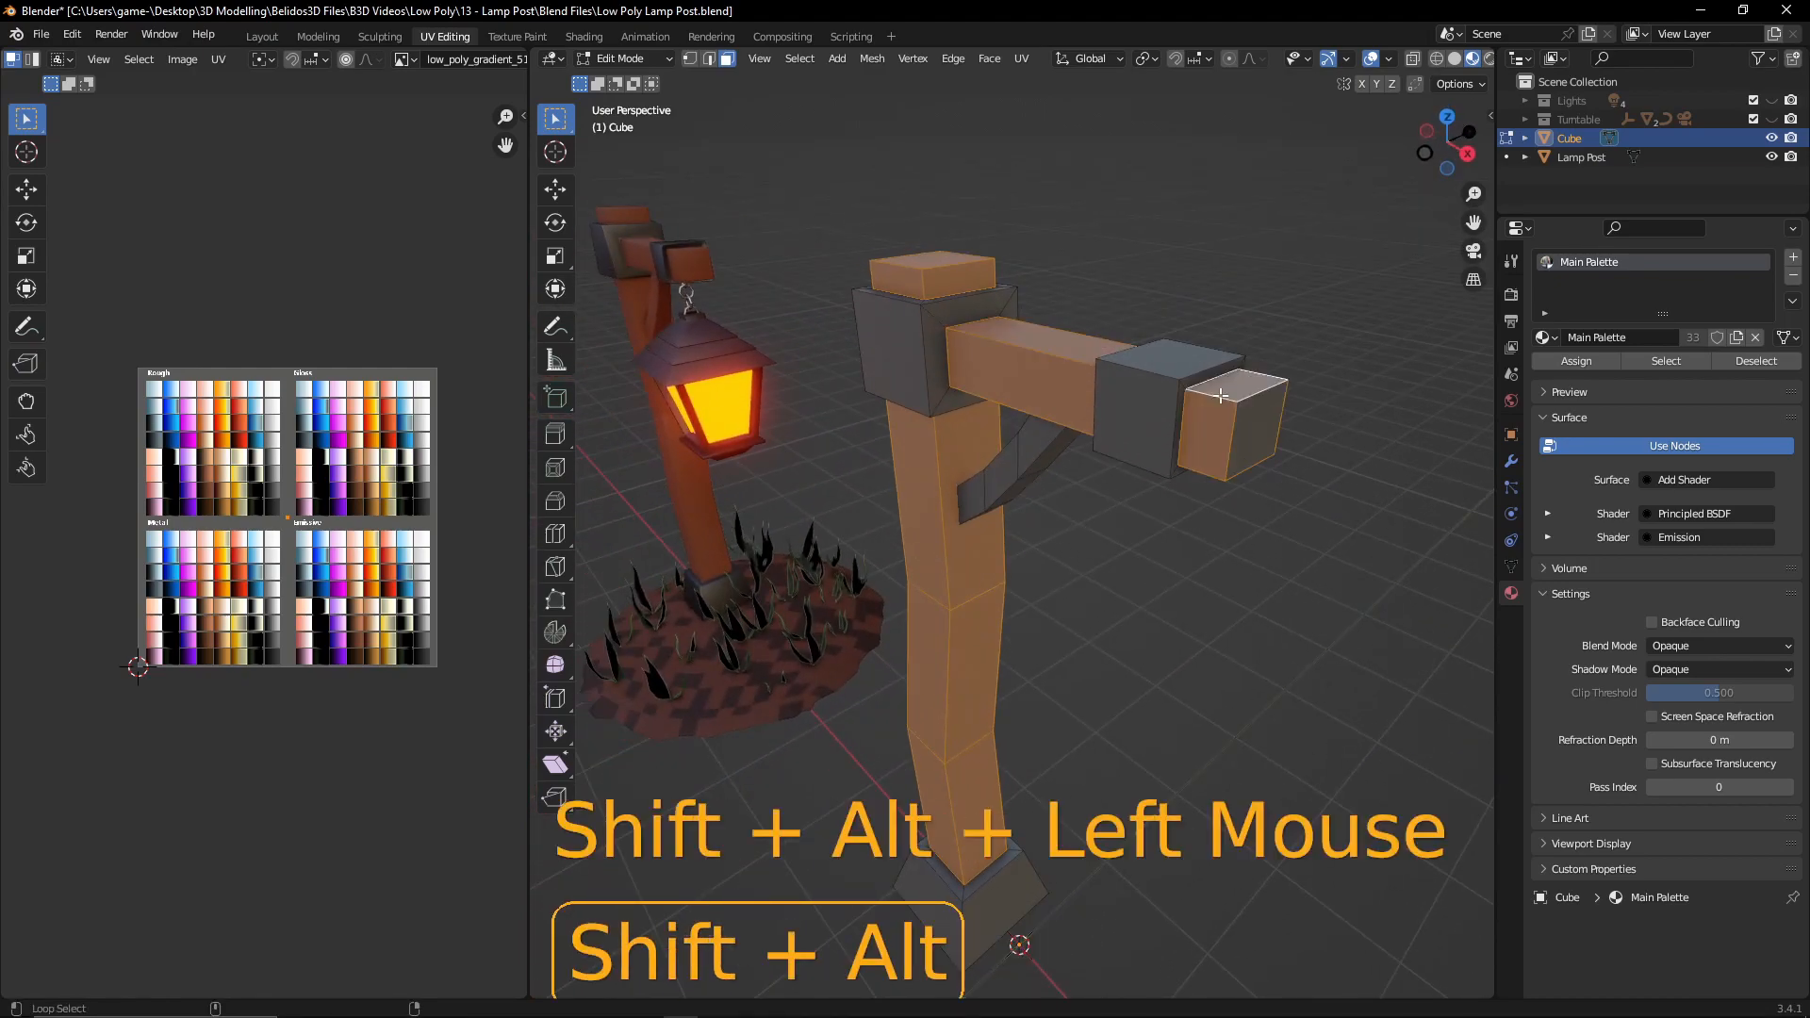
{"action": "middle_click_drag", "start_coordinate": [1247, 546], "coordinate": [1245, 453]}
{"action": "left_click", "coordinate": [1224, 347], "text": "shift"}
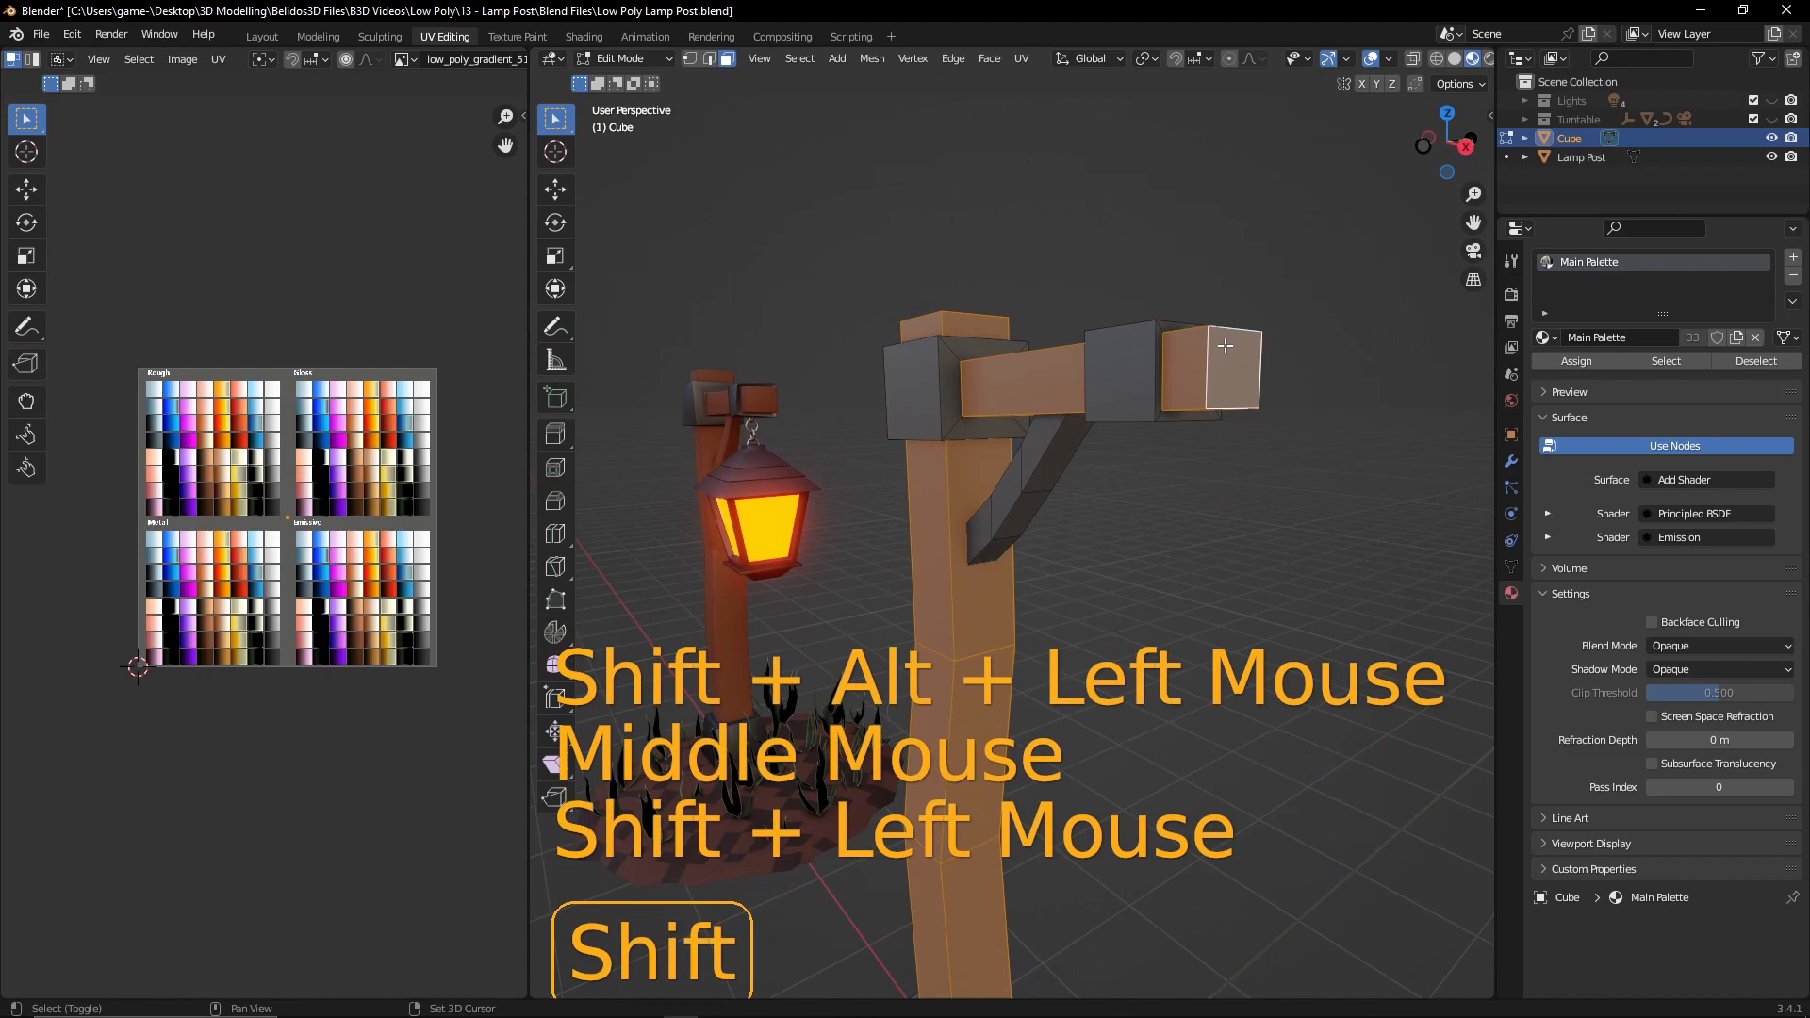
- Add all linked faces of the diagonal support brace to the selection
{"action": "middle_click_drag", "start_coordinate": [1107, 541], "coordinate": [972, 670]}
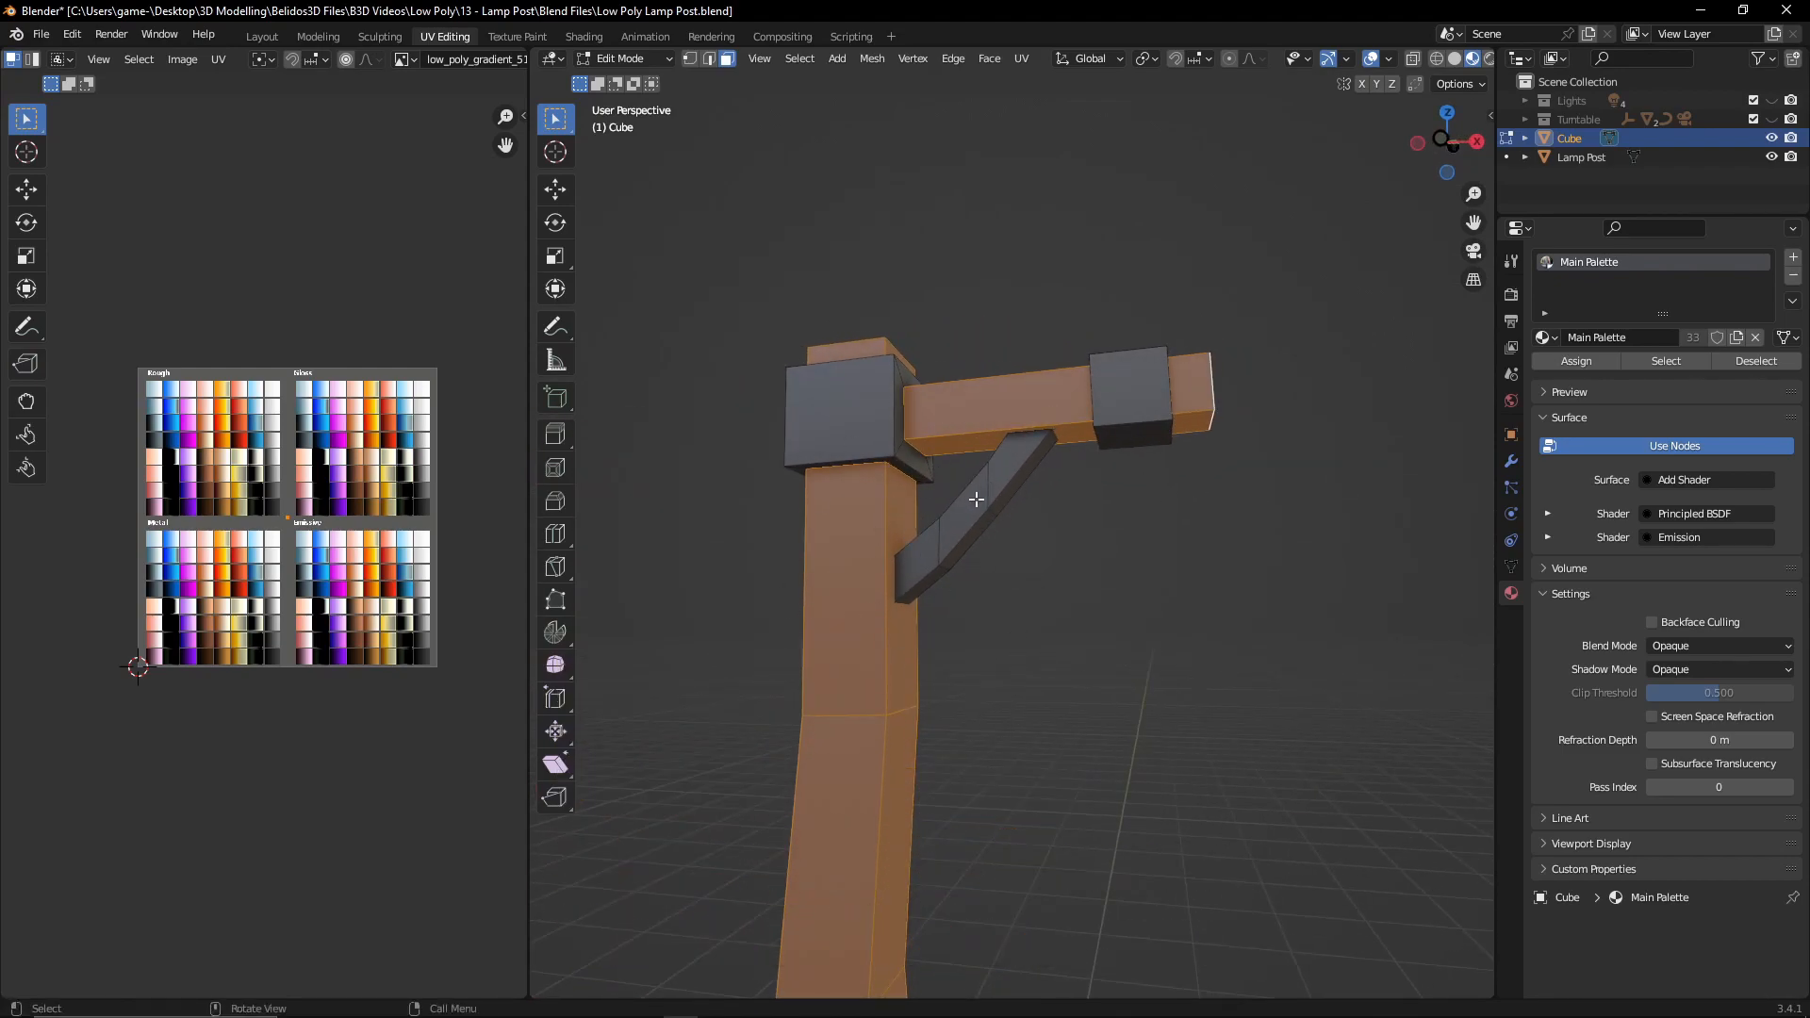
{"action": "key", "text": "l"}
{"action": "key", "text": "k"}
{"action": "key", "text": "Escape"}
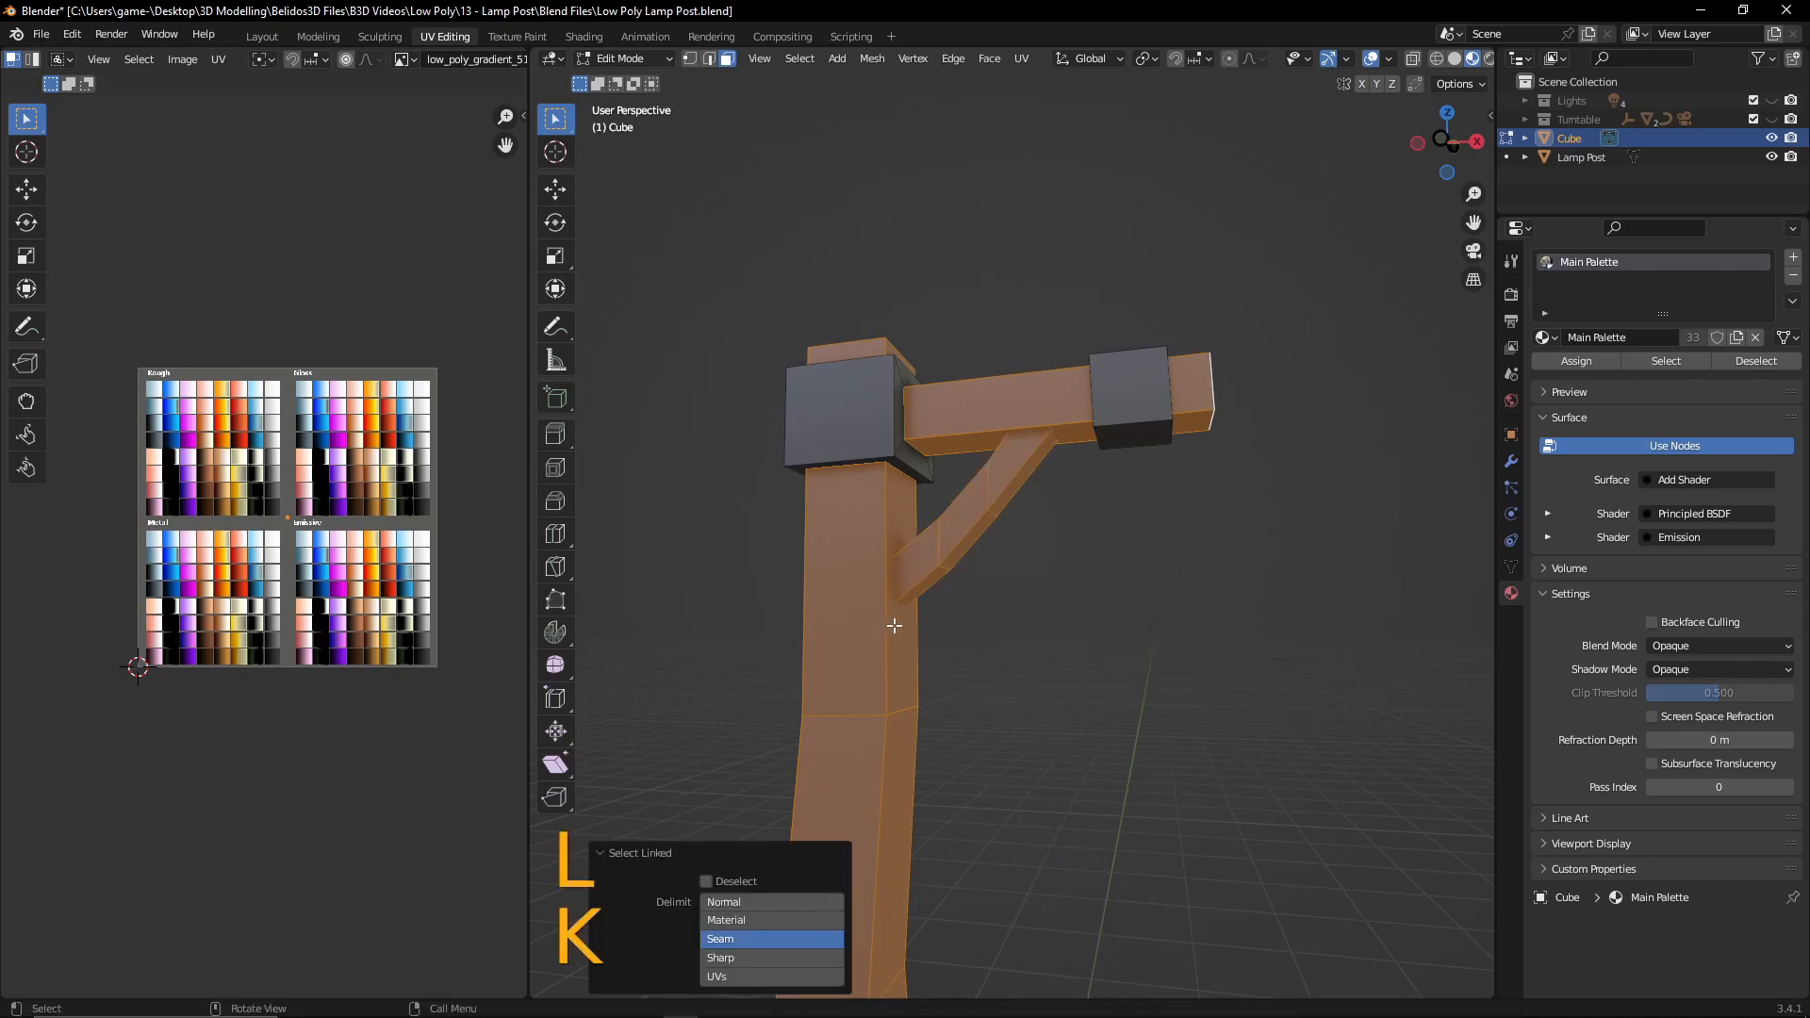
- Move the selected wooden parts' UVs by about -0.274, 0.151 onto a brown swatch in the palette's Rough section and compare with the reference
{"action": "middle_click_drag", "start_coordinate": [1011, 583], "coordinate": [929, 616]}
{"action": "key", "text": "g"}
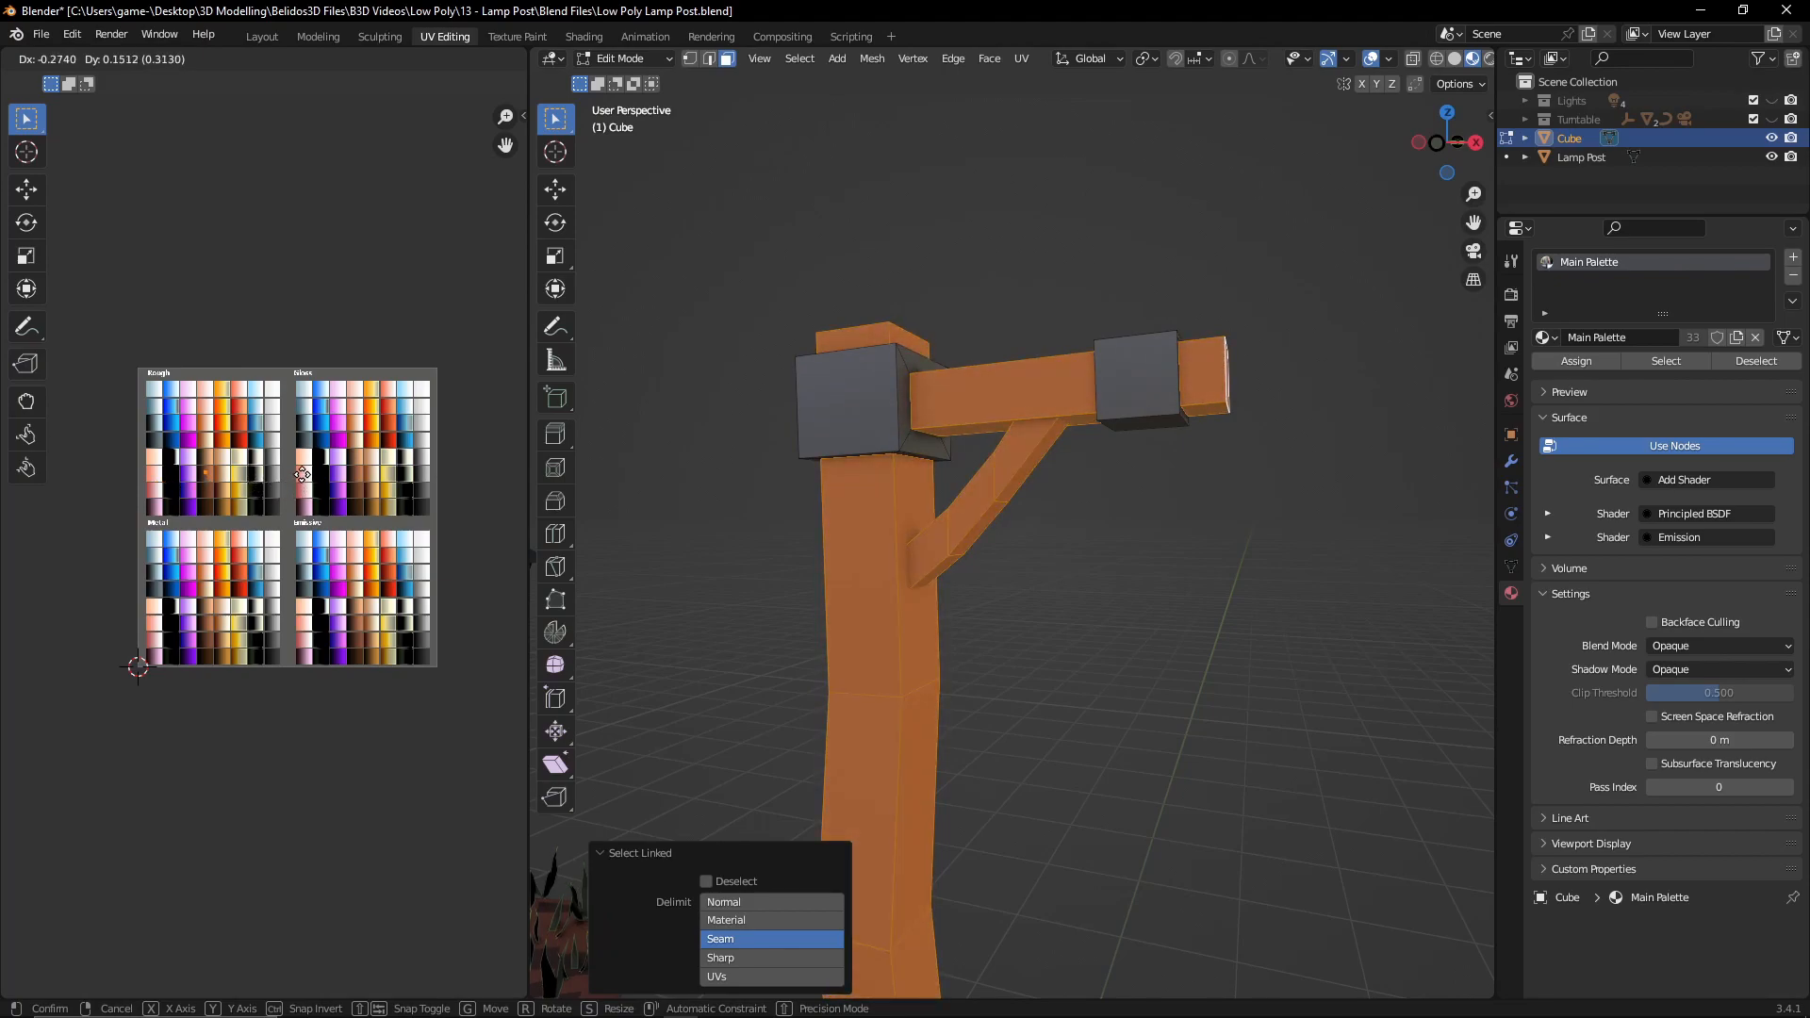
{"action": "left_click", "coordinate": [300, 475]}
{"action": "scroll", "coordinate": [1046, 567], "scroll_direction": "down", "scroll_amount": 2}
{"action": "key", "text": "Tab"}
{"action": "middle_click_drag", "start_coordinate": [1048, 625], "coordinate": [979, 664]}
{"action": "key", "text": "Tab"}
{"action": "scroll", "coordinate": [227, 471], "scroll_direction": "up", "scroll_amount": 2}
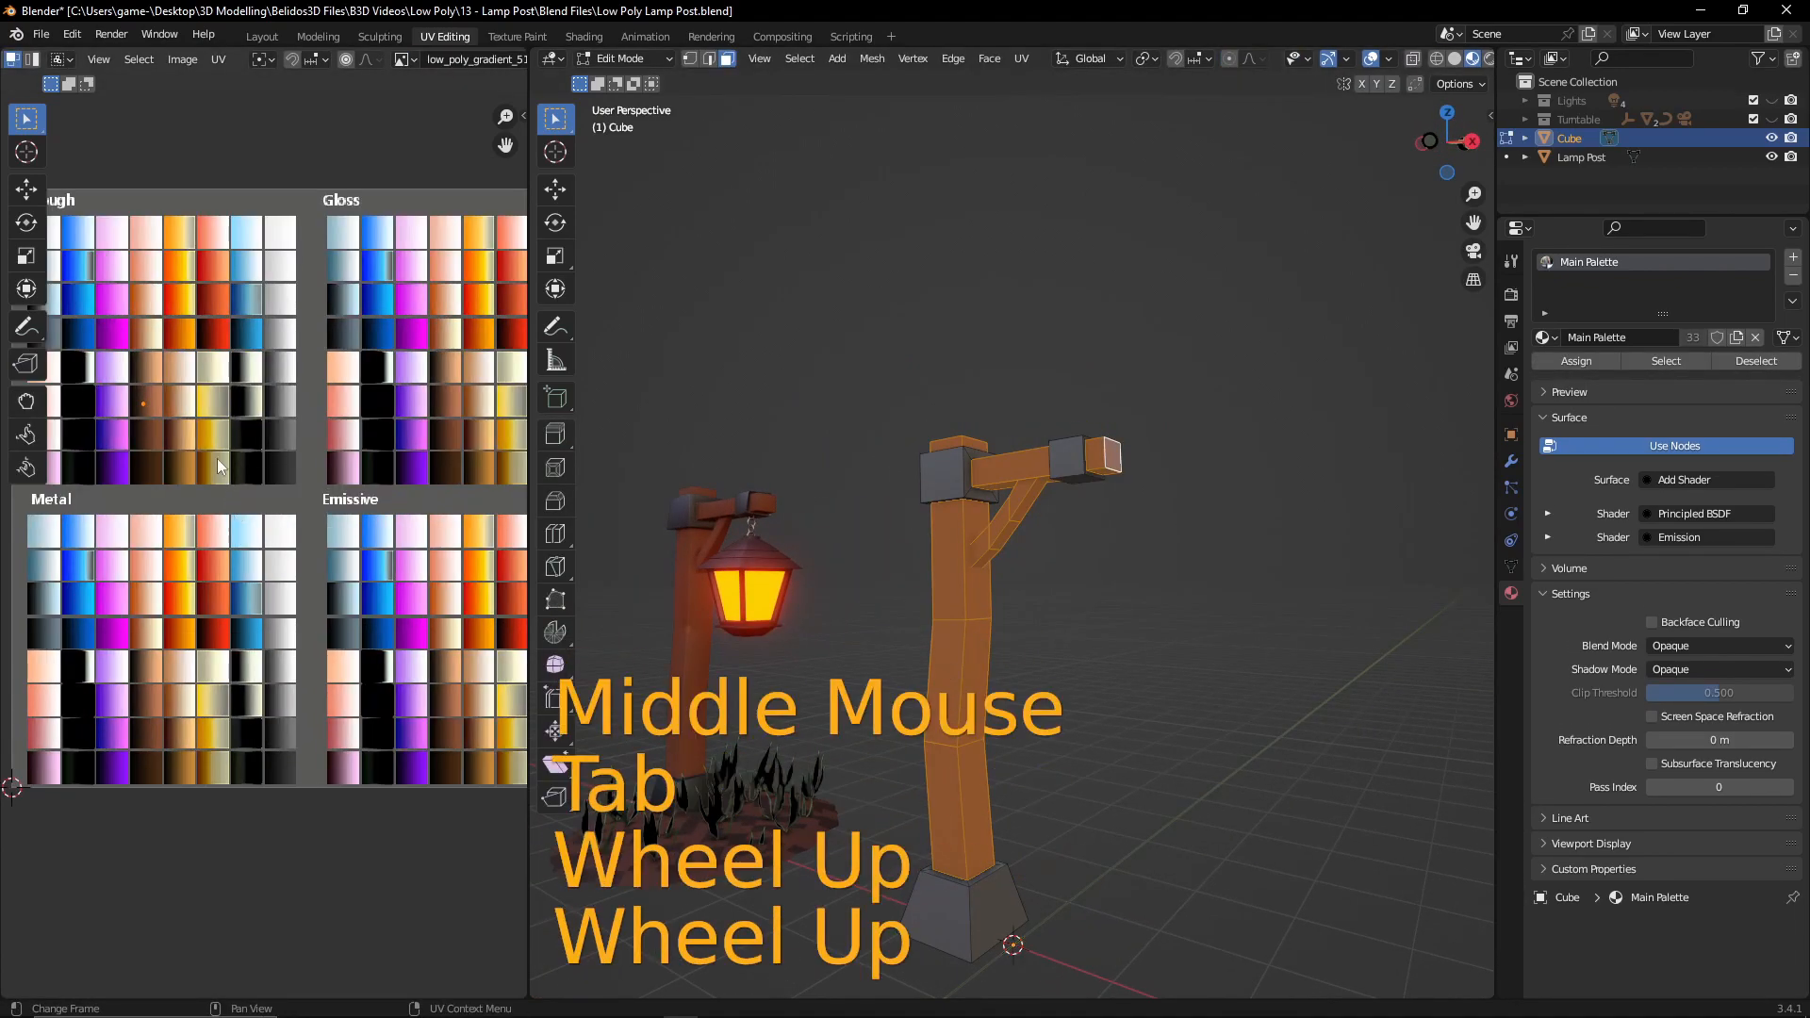
{"action": "middle_click_drag", "start_coordinate": [225, 473], "coordinate": [218, 552]}
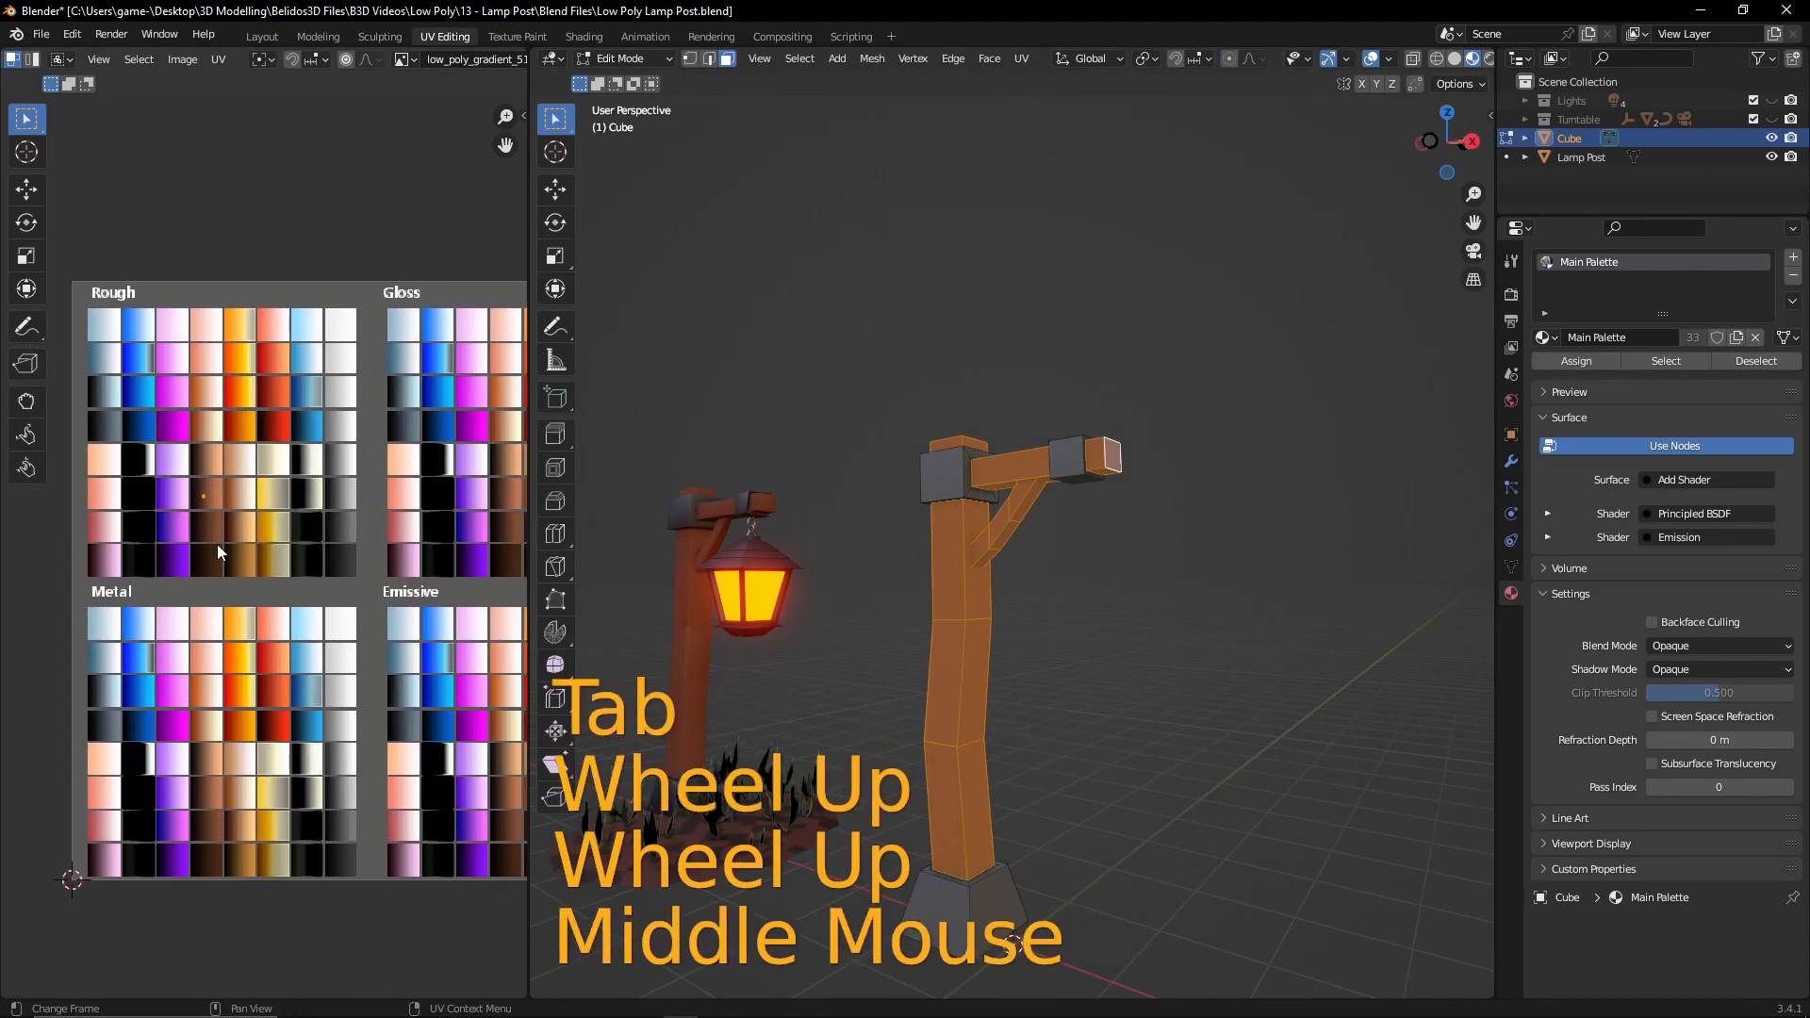
{"action": "left_click", "coordinate": [188, 489]}
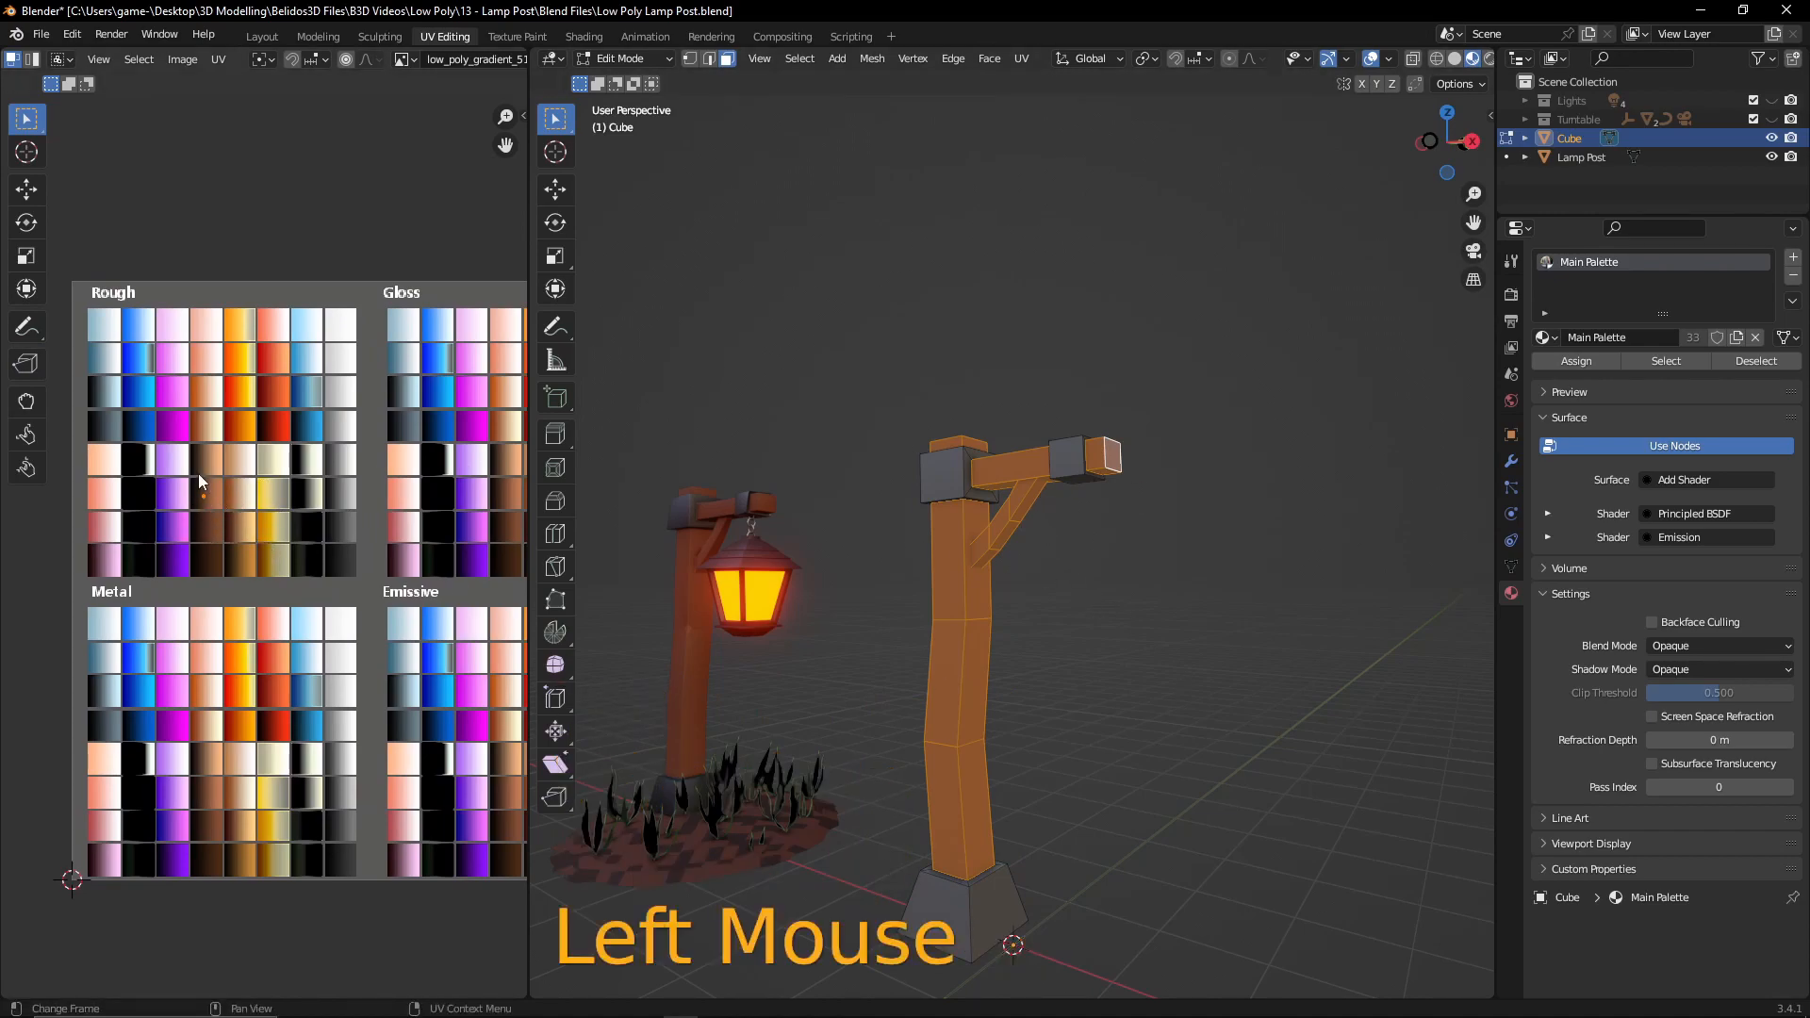
- Hide the selected wooden faces and select all remaining faces of the two collars and the base
{"action": "scroll", "coordinate": [198, 483], "scroll_direction": "down", "scroll_amount": 3}
{"action": "middle_click_drag", "start_coordinate": [320, 596], "coordinate": [235, 579], "text": "shift"}
{"action": "middle_click_drag", "start_coordinate": [994, 605], "coordinate": [960, 828]}
{"action": "key", "text": "h"}
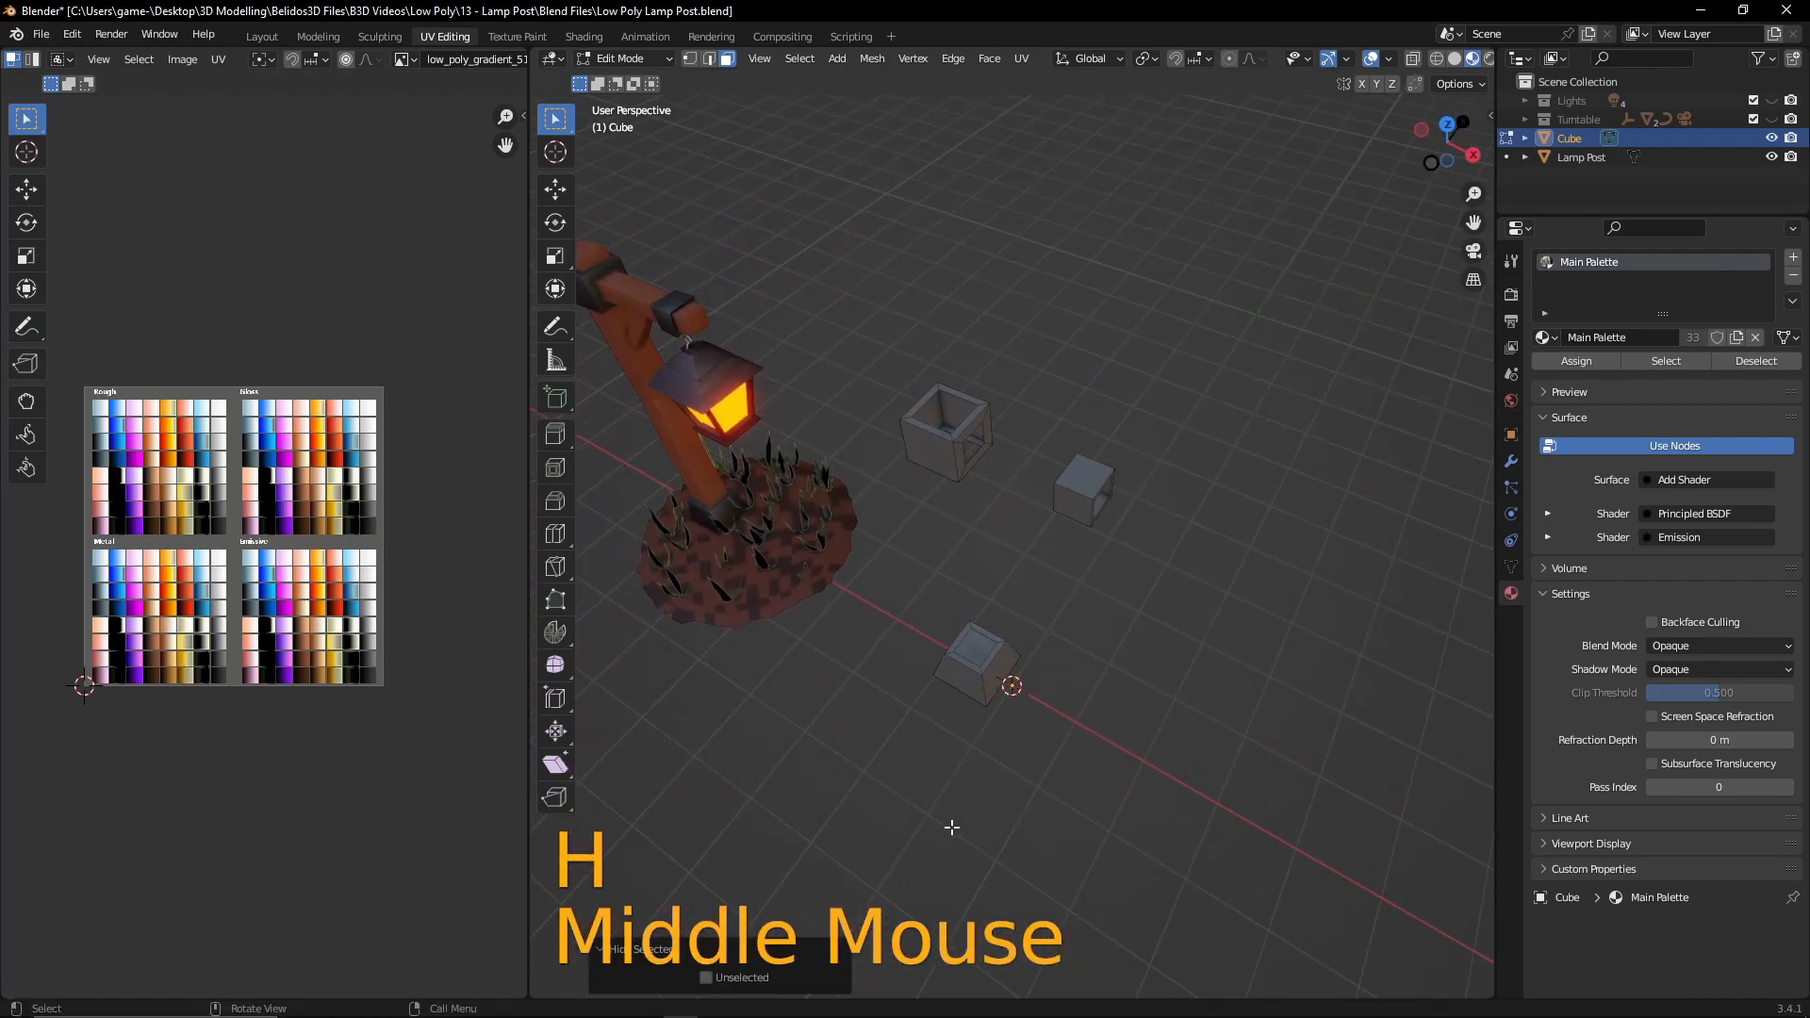
{"action": "middle_click_drag", "start_coordinate": [1043, 524], "coordinate": [1071, 475]}
{"action": "key", "text": "a"}
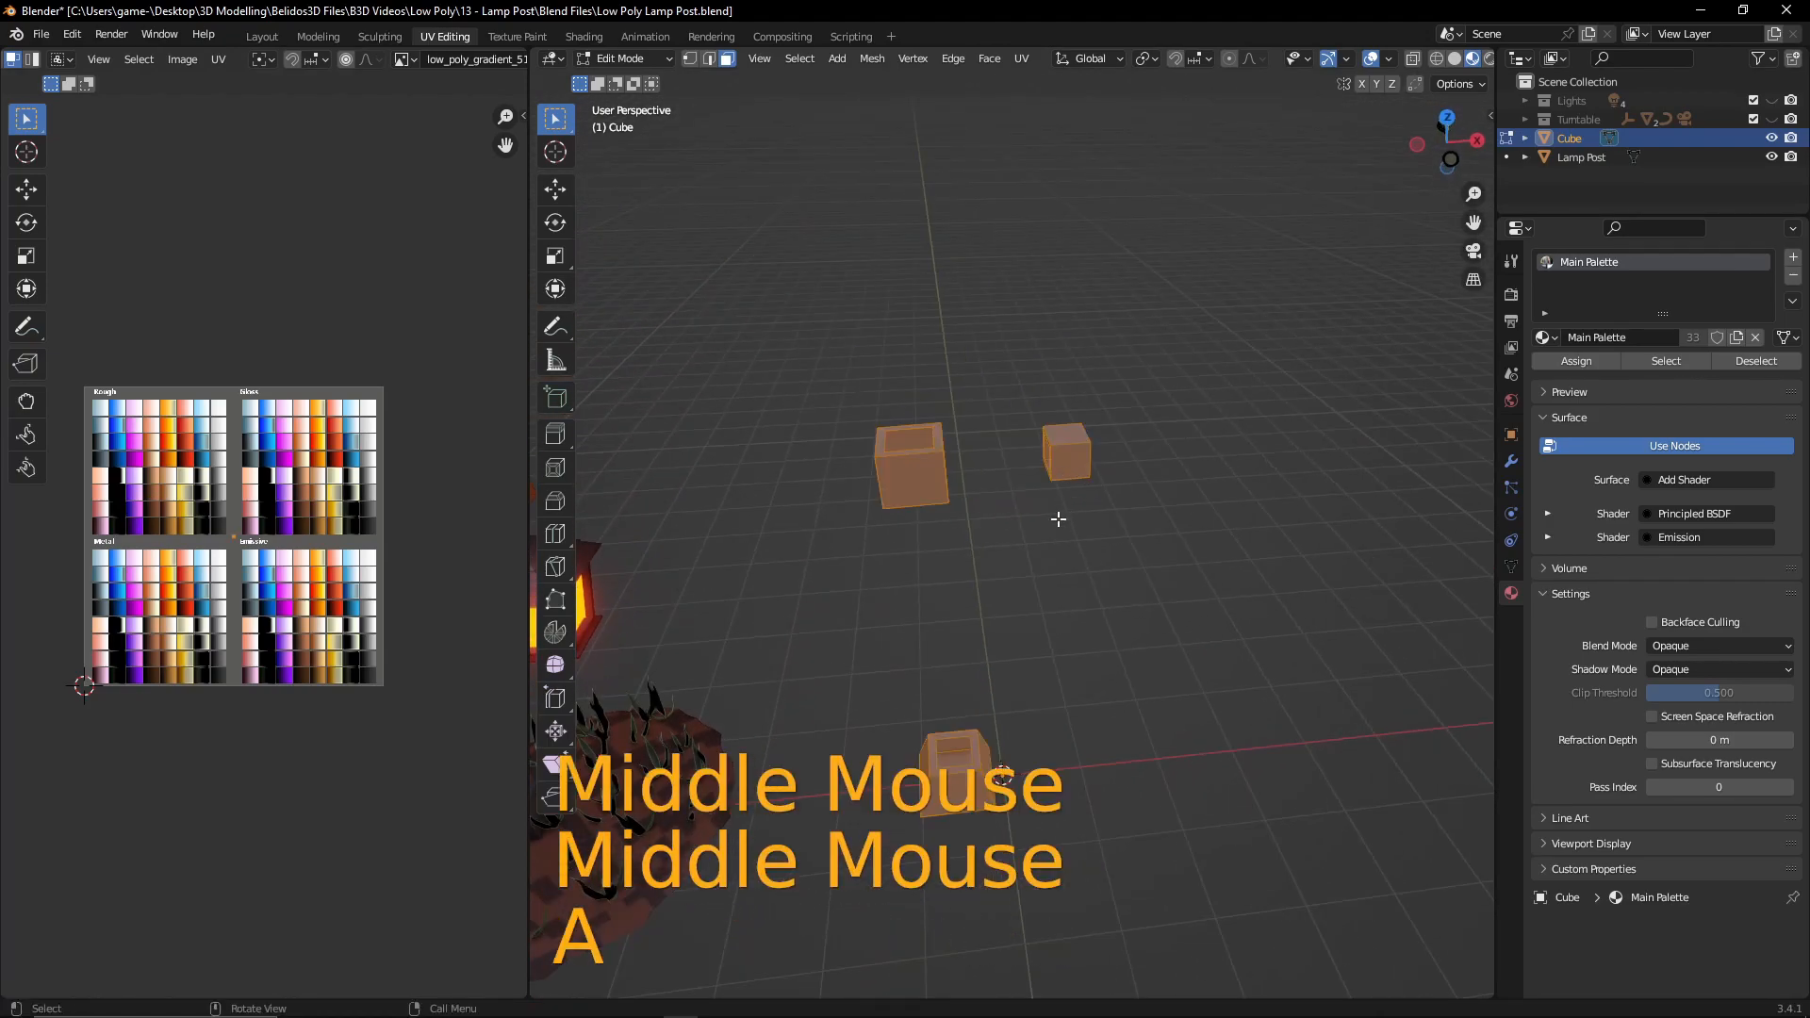
- Move the UVs of the collars and base by about -0.060, -0.414 onto a dark grey swatch in the palette's Metal section
{"action": "middle_click_drag", "start_coordinate": [1015, 605], "coordinate": [626, 647]}
{"action": "scroll", "coordinate": [207, 622], "scroll_direction": "down", "scroll_amount": 1}
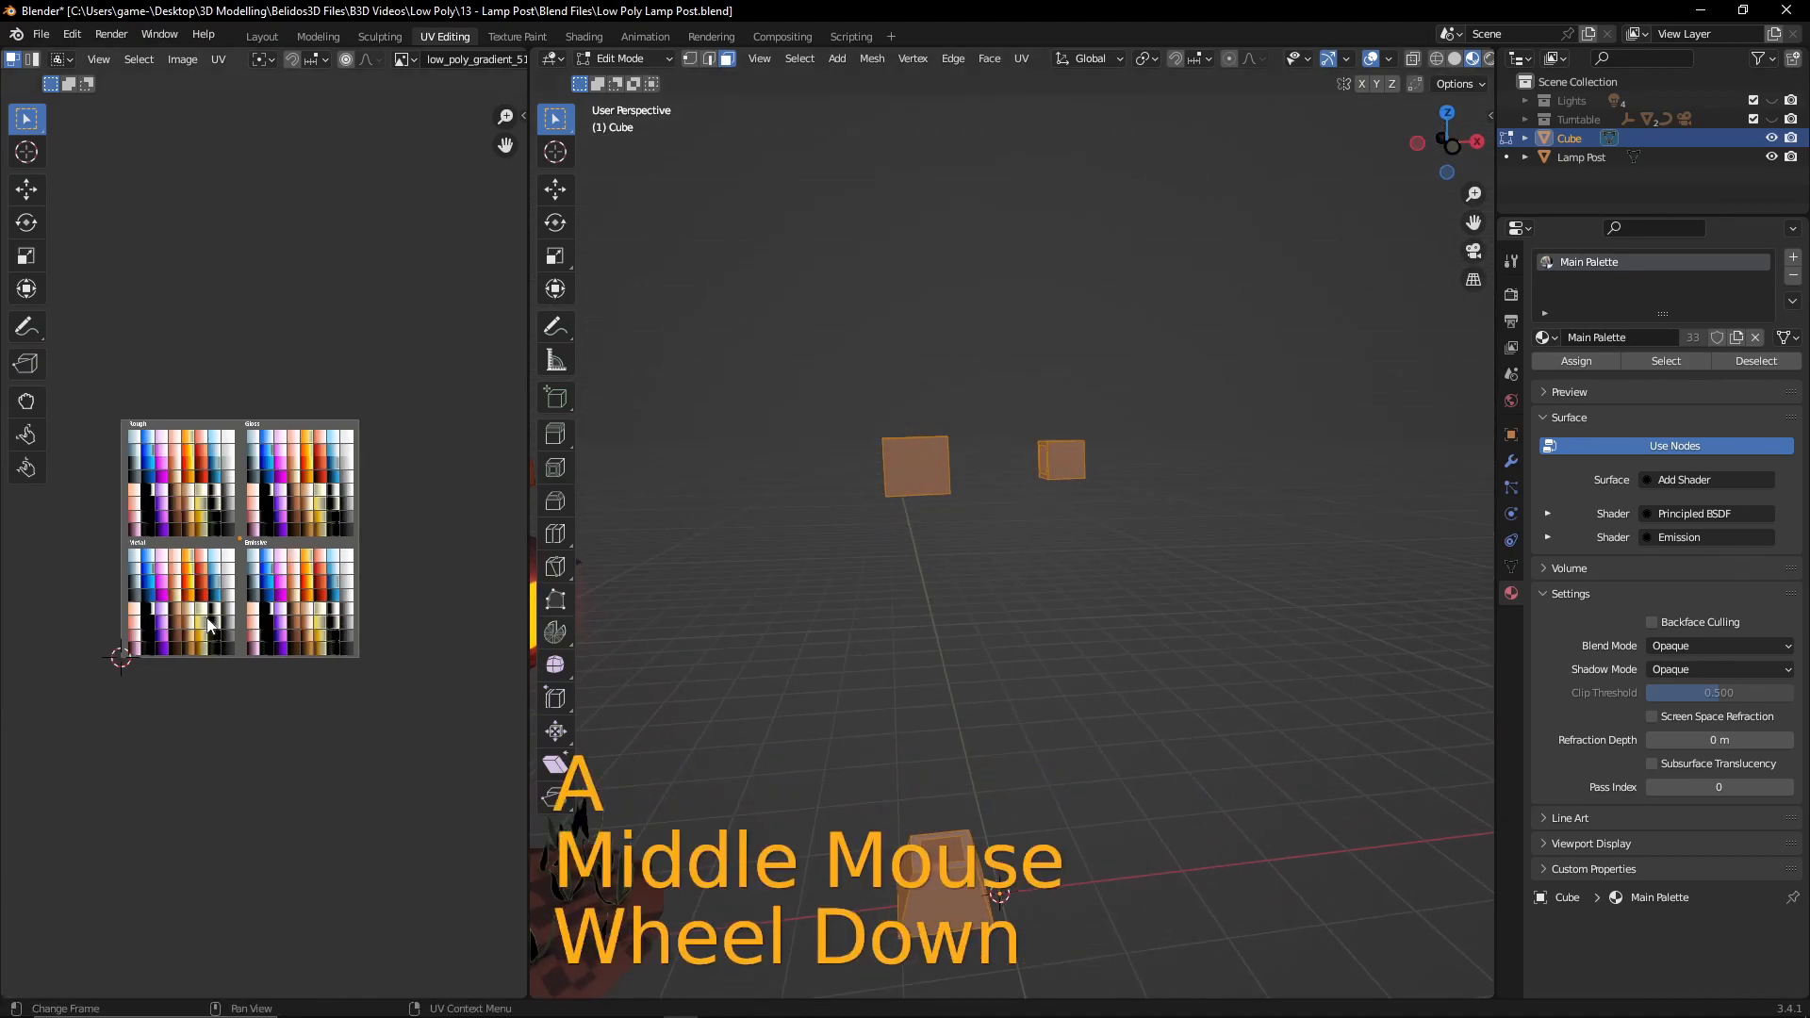
{"action": "scroll", "coordinate": [231, 566], "scroll_direction": "up", "scroll_amount": 4}
{"action": "middle_click_drag", "start_coordinate": [219, 549], "coordinate": [270, 525]}
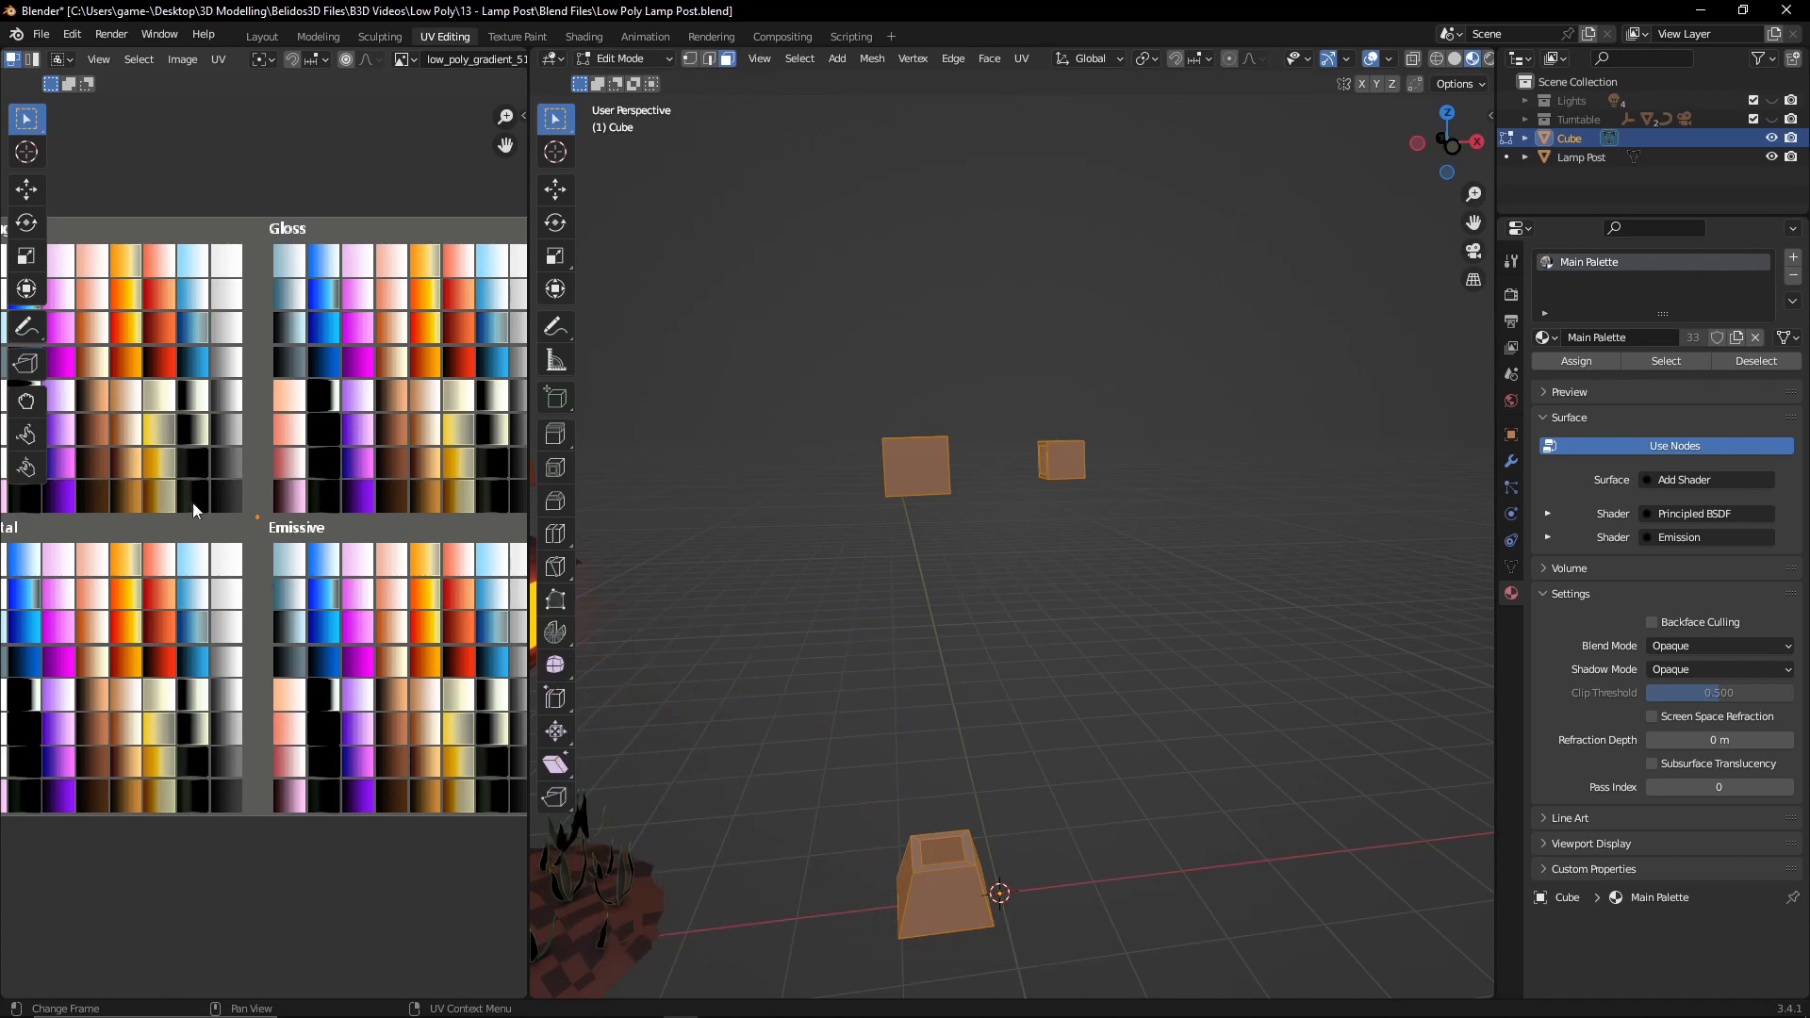
{"action": "key", "text": "g"}
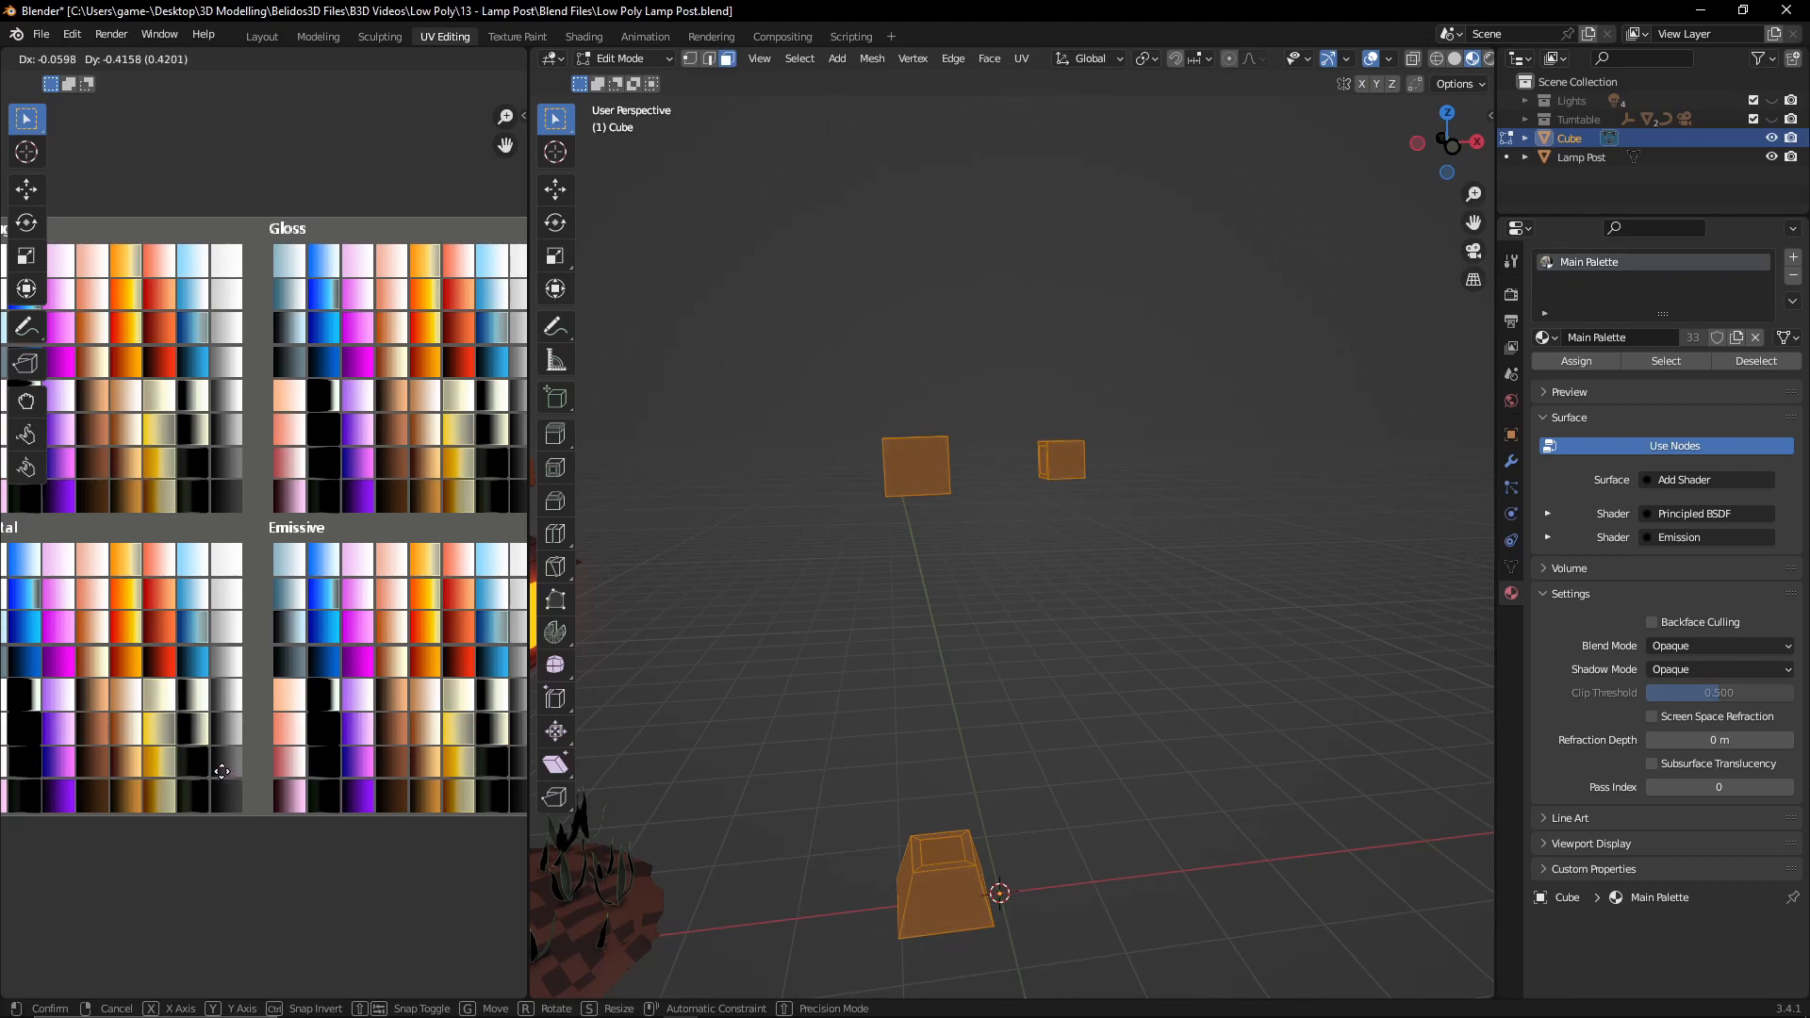
{"action": "left_click", "coordinate": [221, 771]}
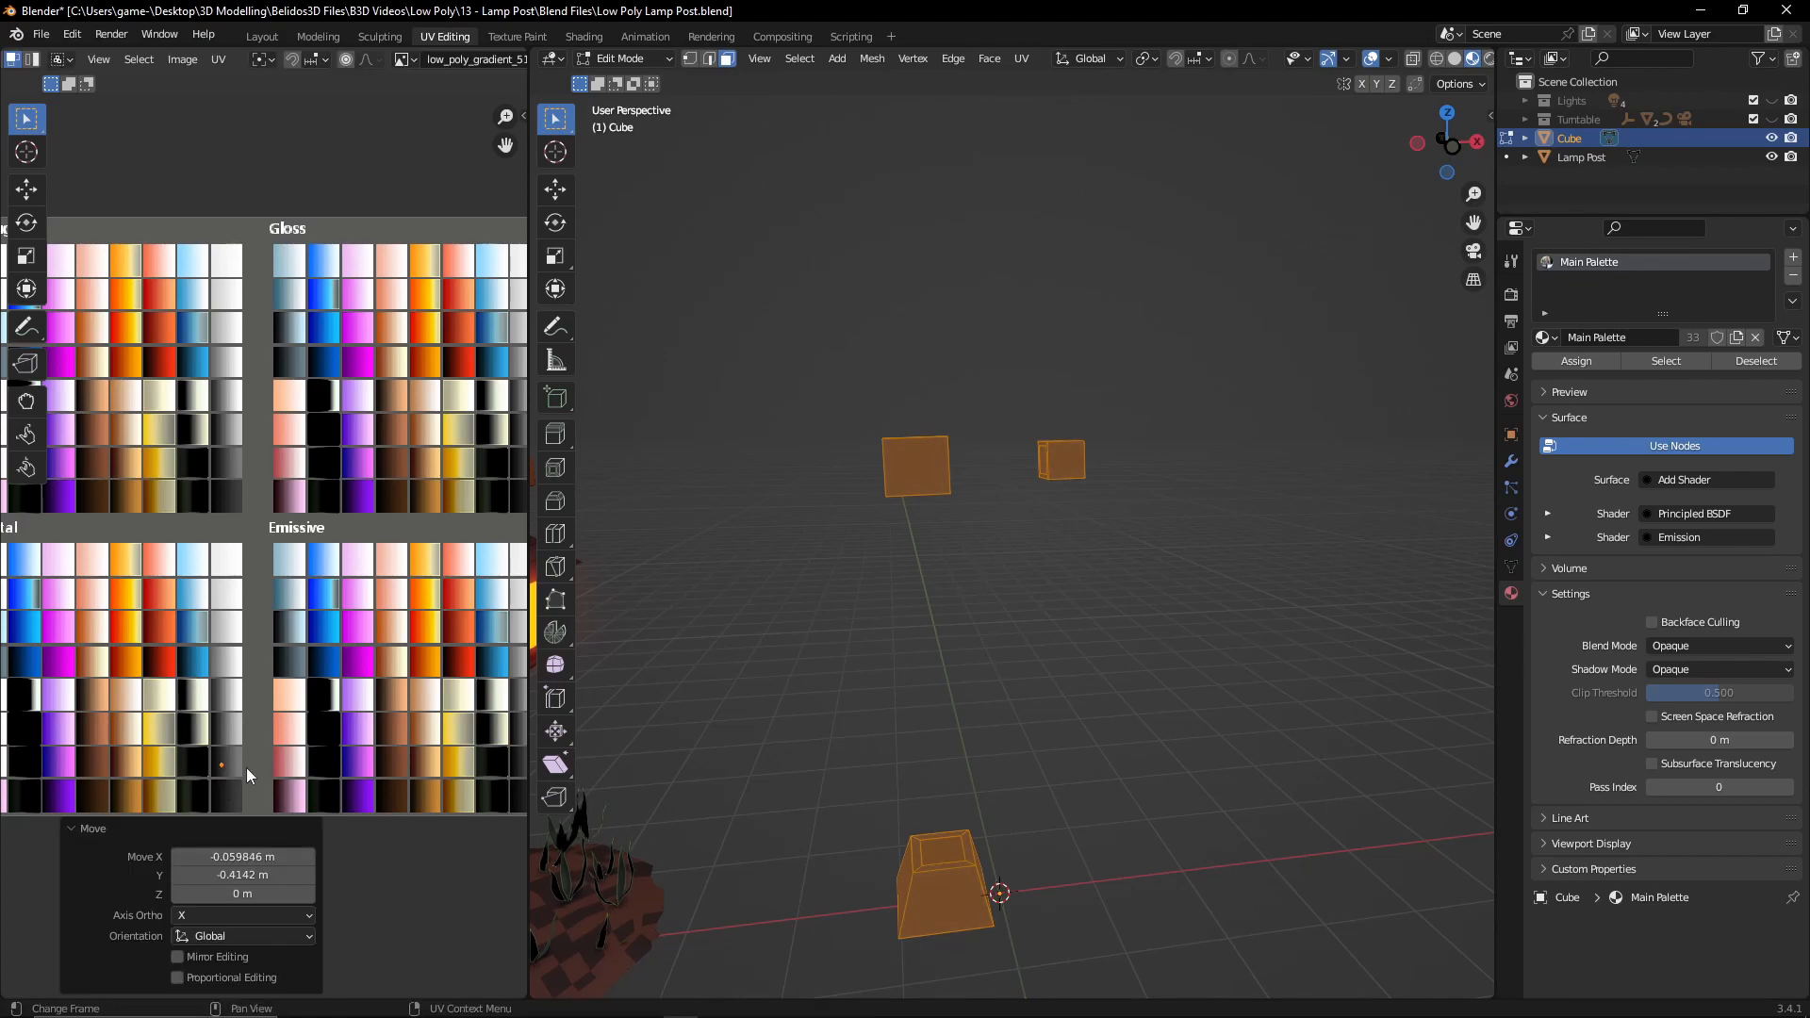
- Preview the metal colour in Object Mode, then nudge the collars' and base's UVs slightly within the dark grey Metal swatch
{"action": "key", "text": "Tab"}
{"action": "middle_click_drag", "start_coordinate": [1058, 681], "coordinate": [1107, 648]}
{"action": "scroll", "coordinate": [1159, 660], "scroll_direction": "down", "scroll_amount": 2}
{"action": "scroll", "coordinate": [1084, 637], "scroll_direction": "up", "scroll_amount": 3}
{"action": "key", "text": "Tab"}
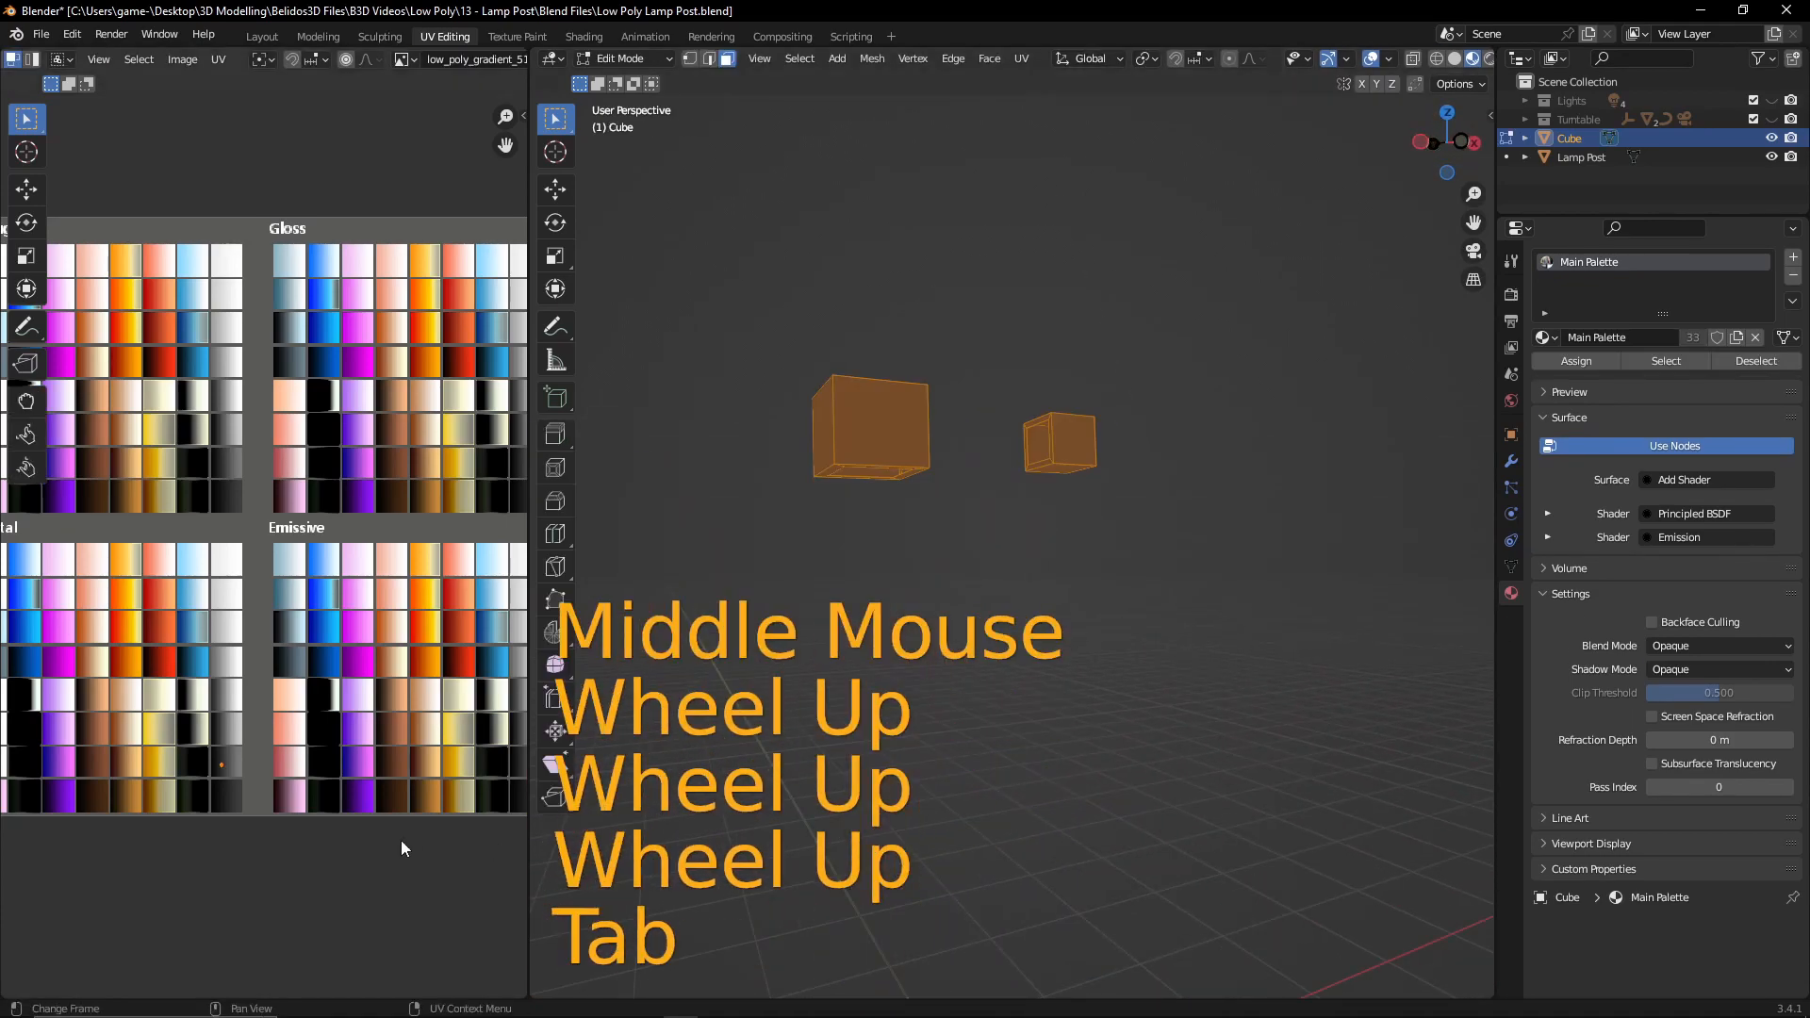
{"action": "key", "text": "g"}
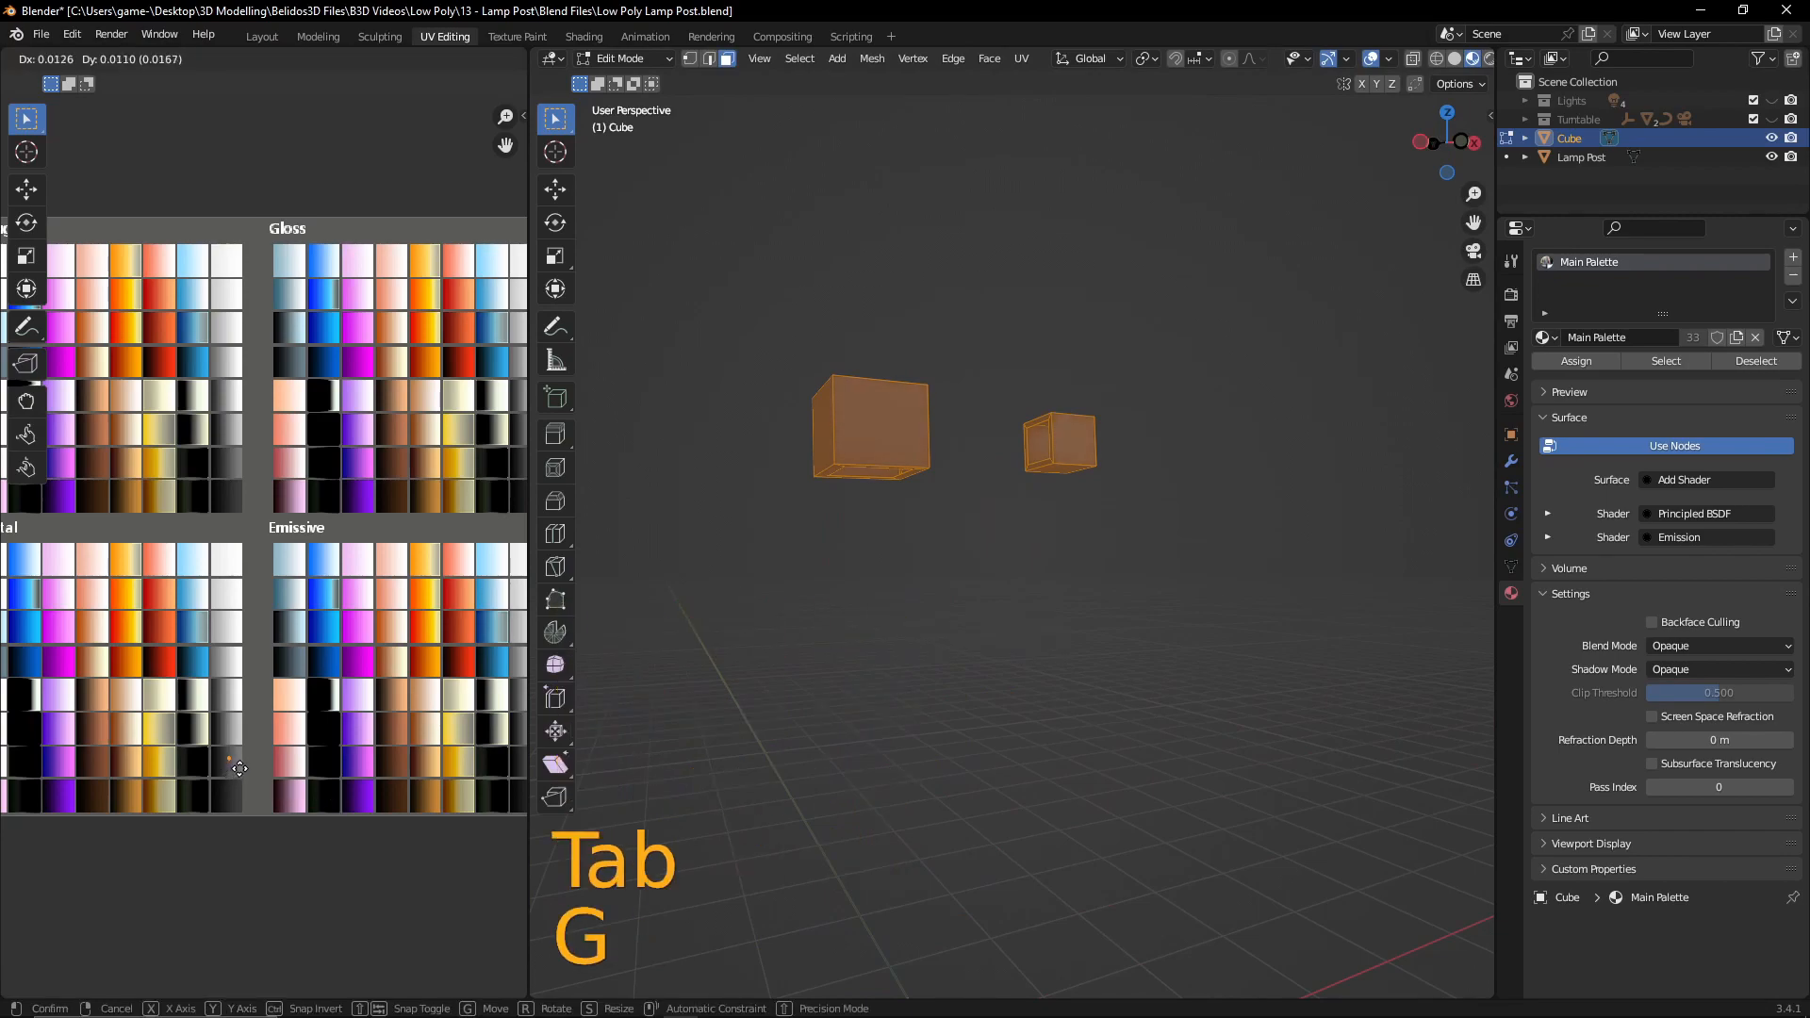
{"action": "left_click", "coordinate": [244, 766]}
{"action": "key", "text": "Tab"}
- Display the coloured lamp post in rendered shading with the Lights collection made visible
{"action": "scroll", "coordinate": [1064, 591], "scroll_direction": "down", "scroll_amount": 2}
{"action": "middle_click_drag", "start_coordinate": [1063, 590], "coordinate": [829, 634]}
{"action": "scroll", "coordinate": [928, 631], "scroll_direction": "up", "scroll_amount": 4}
{"action": "middle_click_drag", "start_coordinate": [987, 628], "coordinate": [1332, 47], "text": "shift"}
{"action": "middle_click_drag", "start_coordinate": [1113, 389], "coordinate": [1271, 190]}
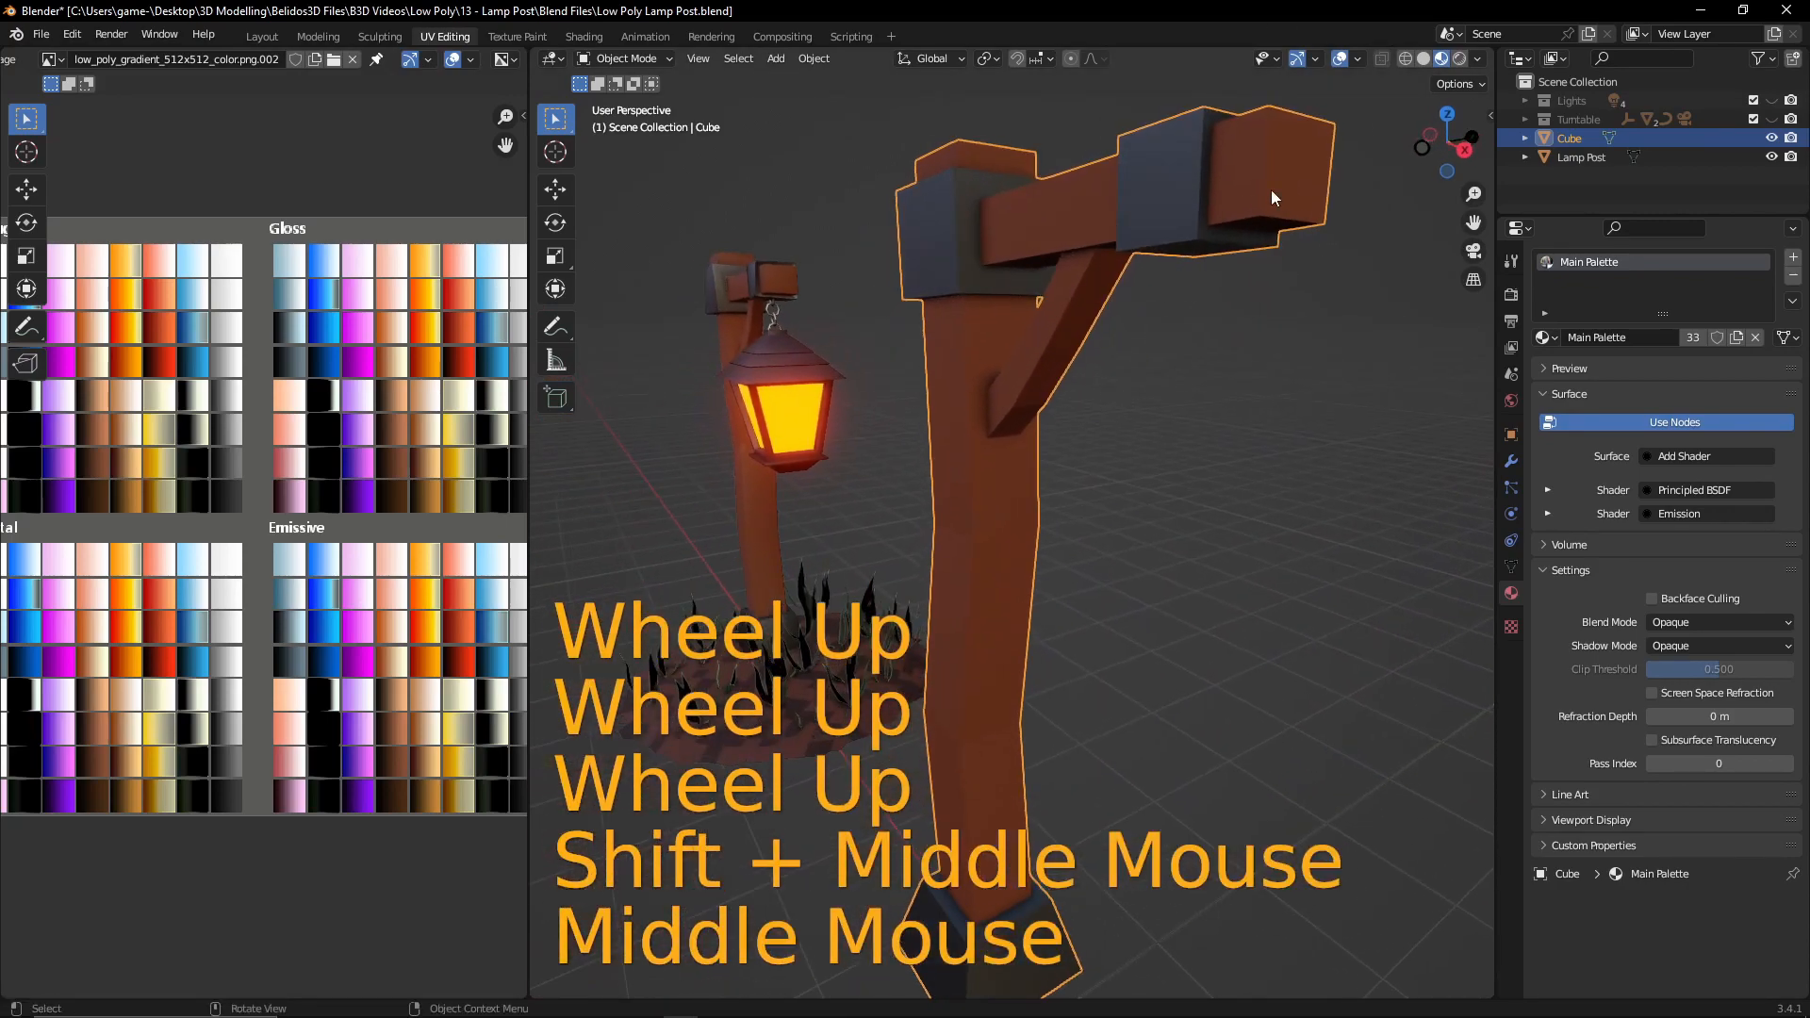
{"action": "left_click", "coordinate": [1460, 58]}
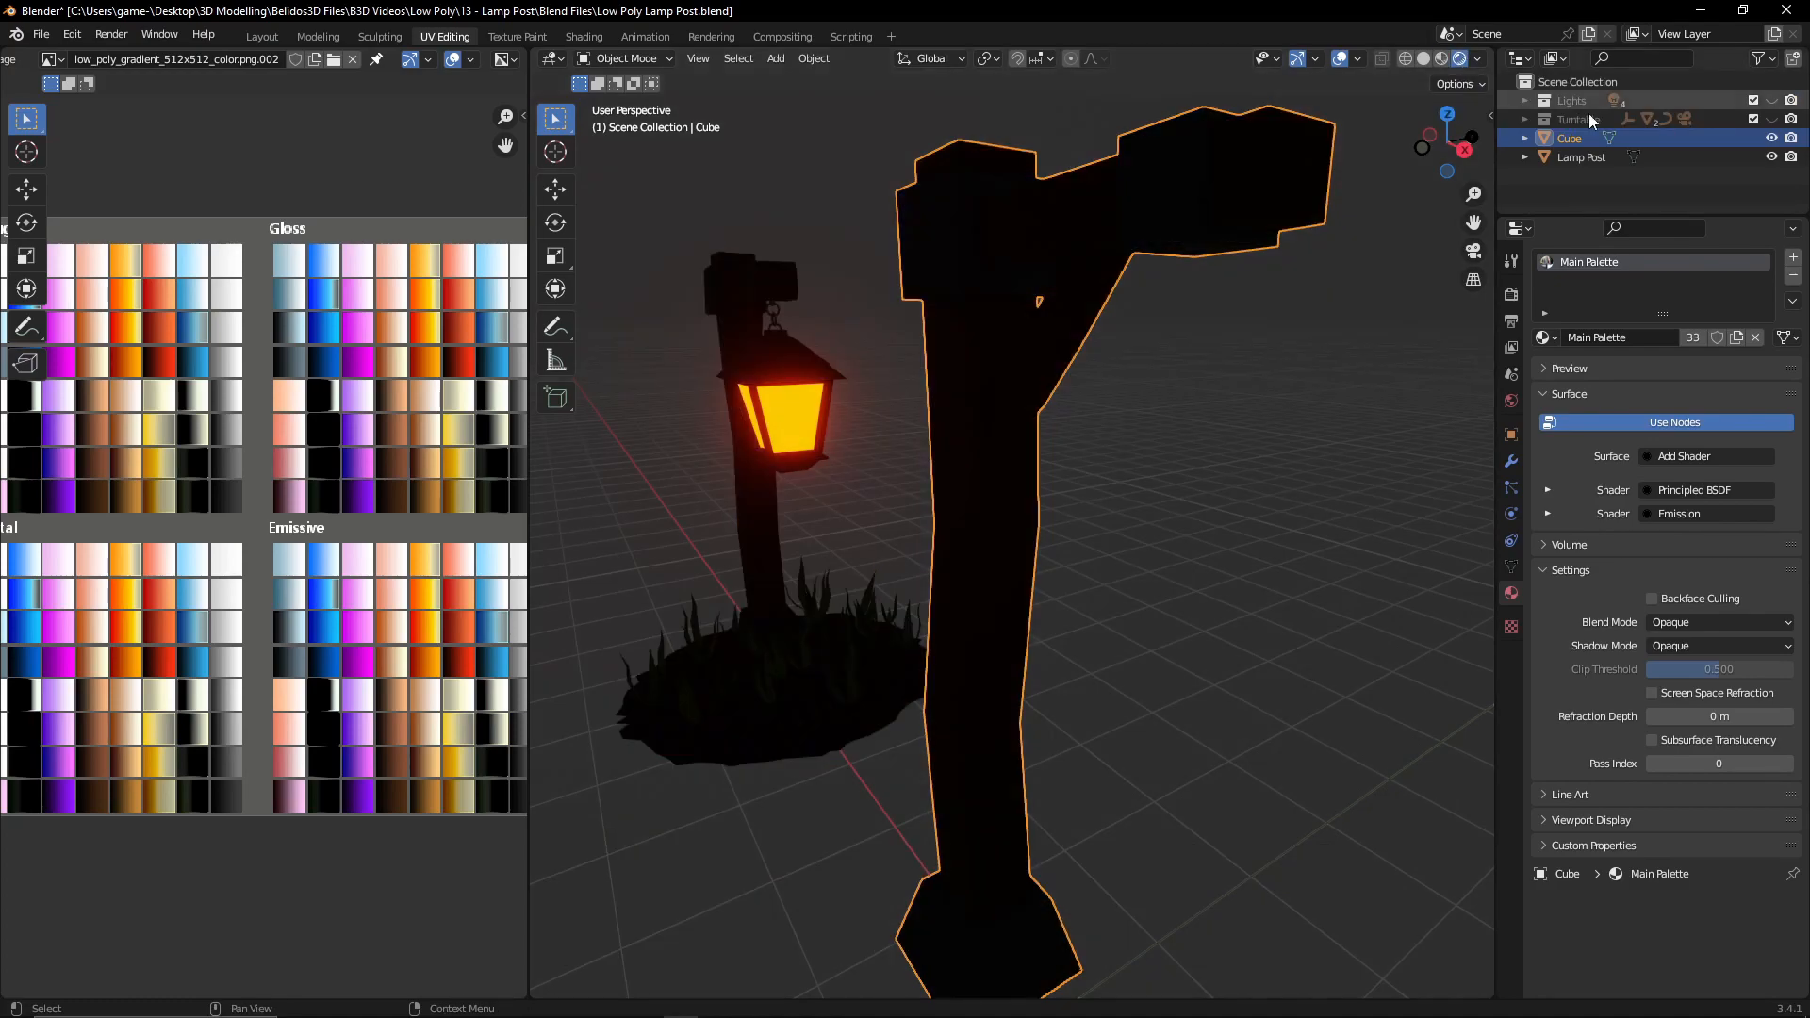
{"action": "left_click", "coordinate": [1771, 100]}
{"action": "scroll", "coordinate": [1284, 415], "scroll_direction": "down", "scroll_amount": 2}
{"action": "middle_click_drag", "start_coordinate": [1284, 416], "coordinate": [991, 783]}
{"action": "middle_click_drag", "start_coordinate": [1002, 697], "coordinate": [1060, 528], "text": "shift"}
{"action": "middle_click_drag", "start_coordinate": [1180, 641], "coordinate": [993, 636], "text": "shift"}
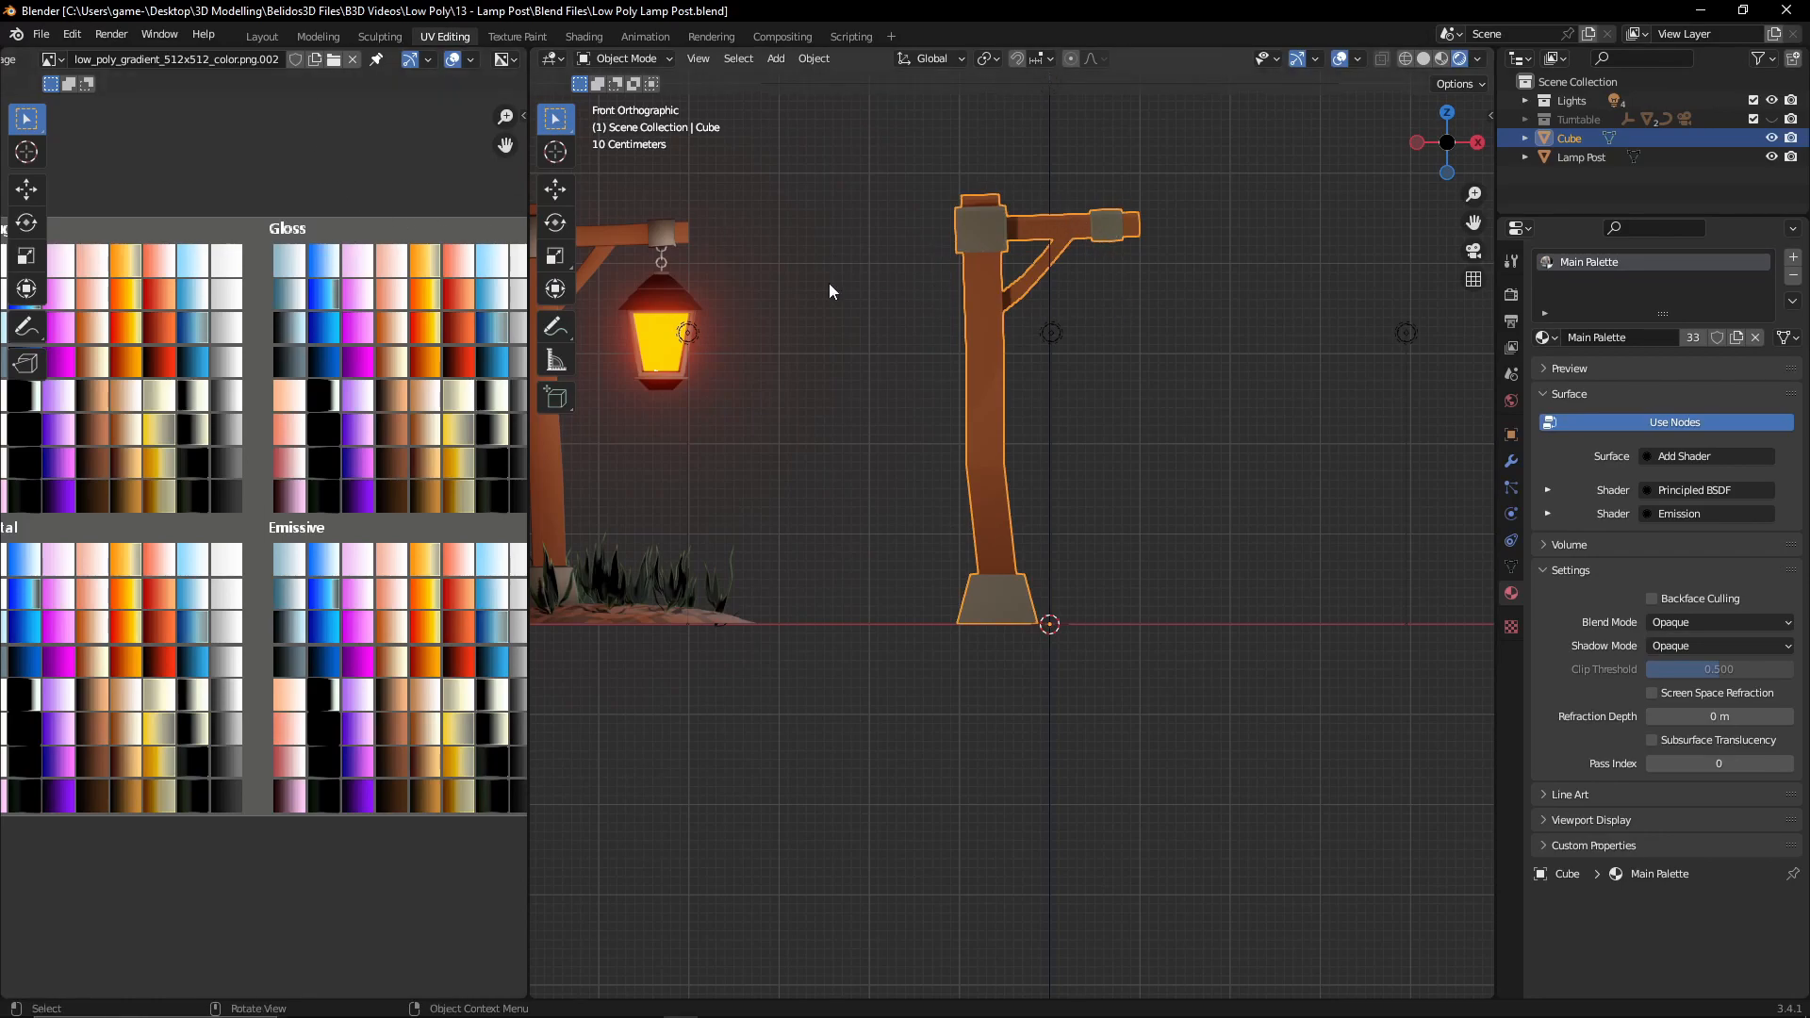
- Switch to the Modeling workspace and add a Bevel modifier to the new lamp post
{"action": "left_click", "coordinate": [320, 36]}
{"action": "middle_click_drag", "start_coordinate": [950, 550], "coordinate": [688, 518]}
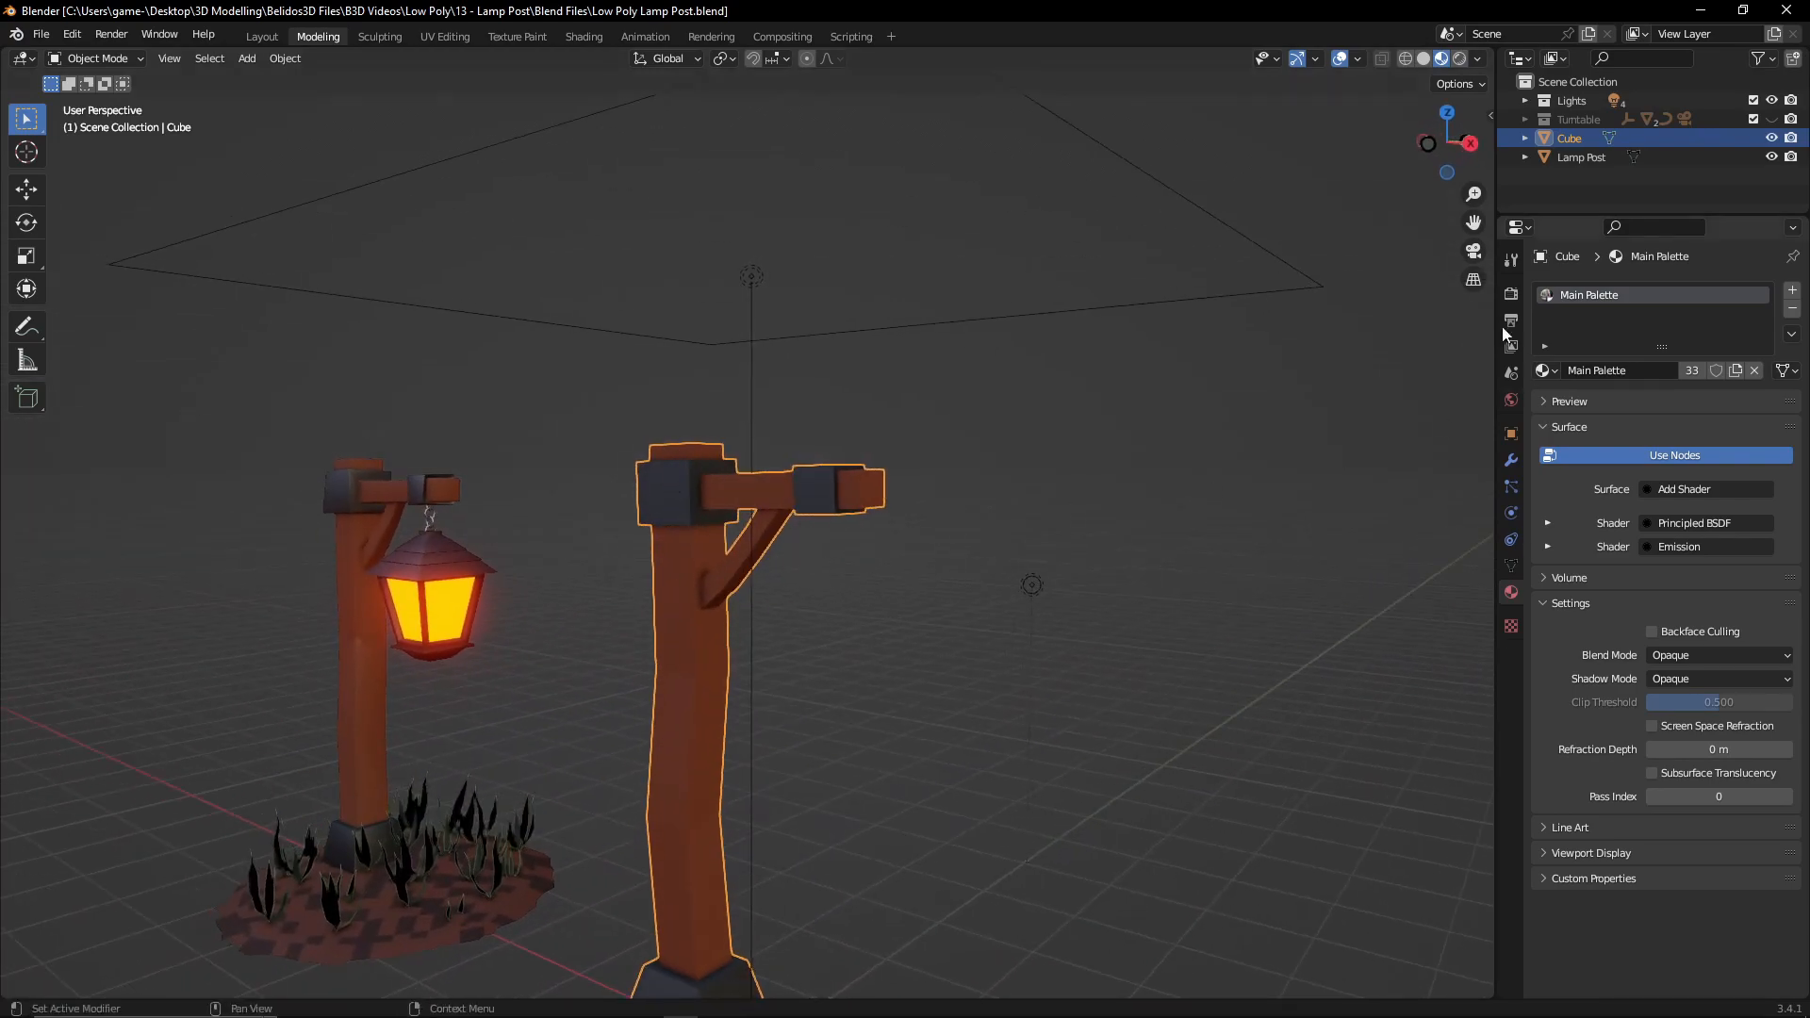
{"action": "left_click", "coordinate": [1512, 463]}
{"action": "left_click", "coordinate": [1572, 291]}
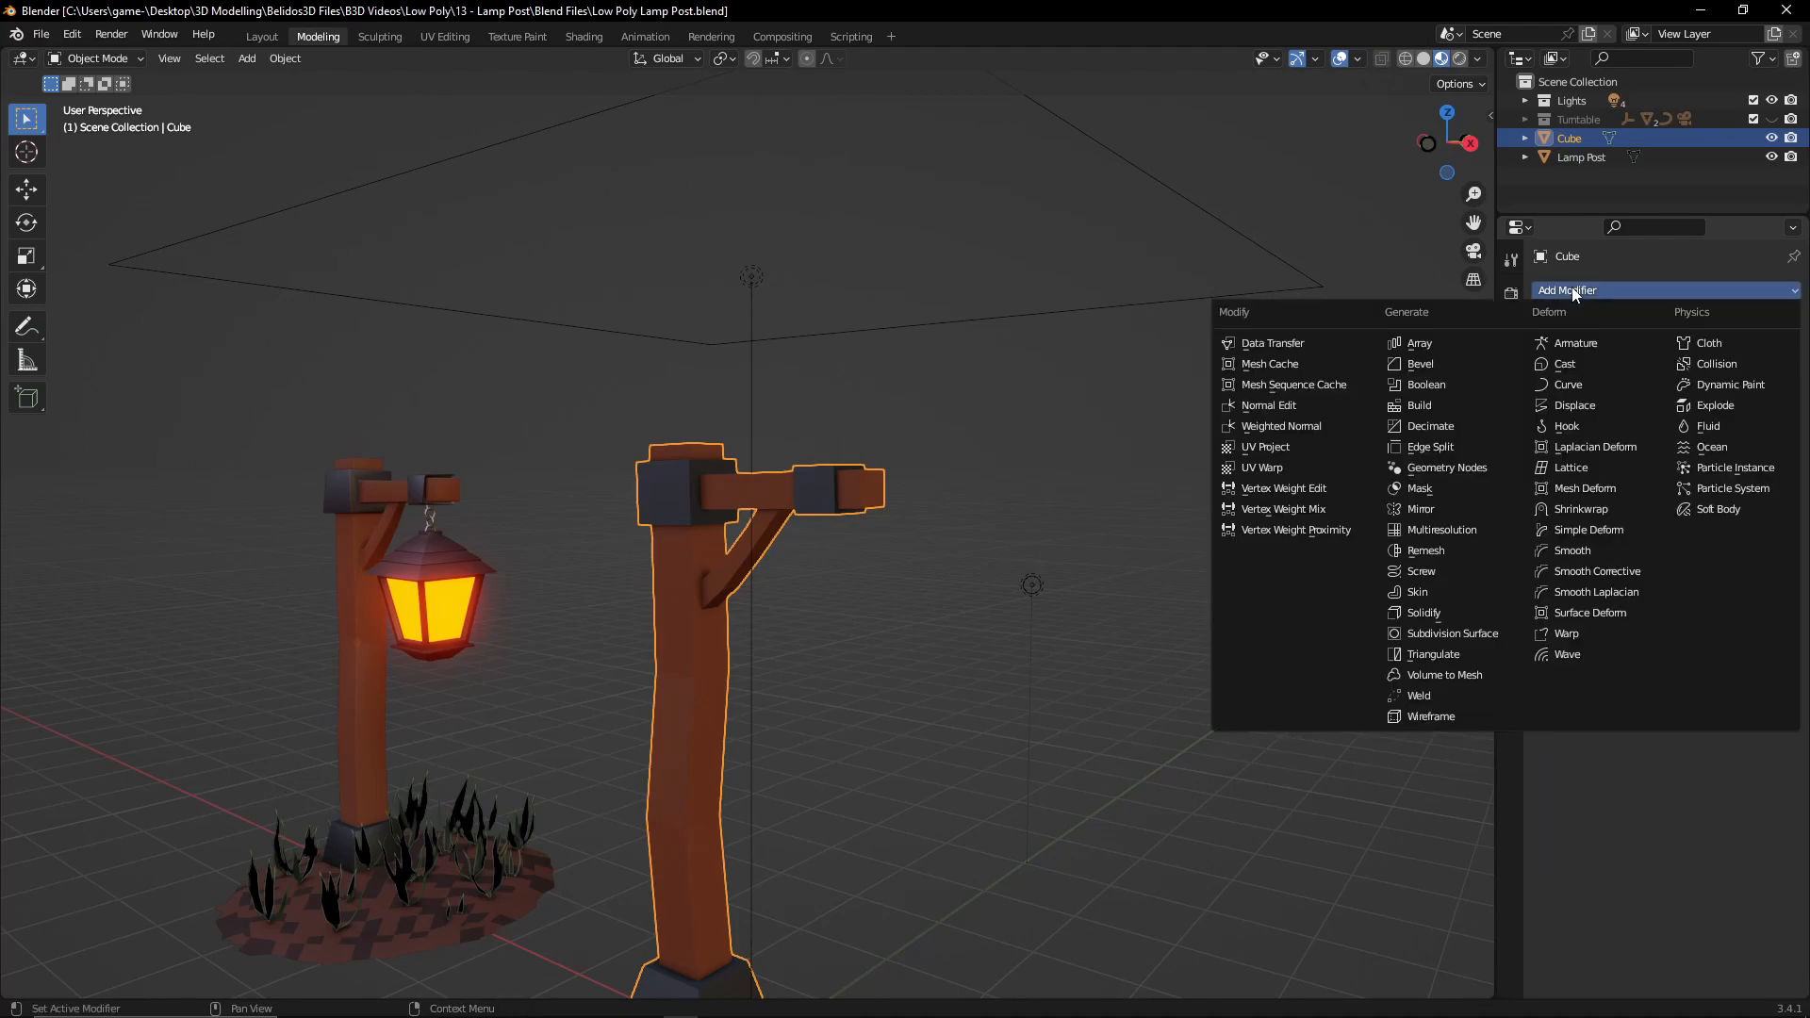
{"action": "left_click", "coordinate": [1424, 364]}
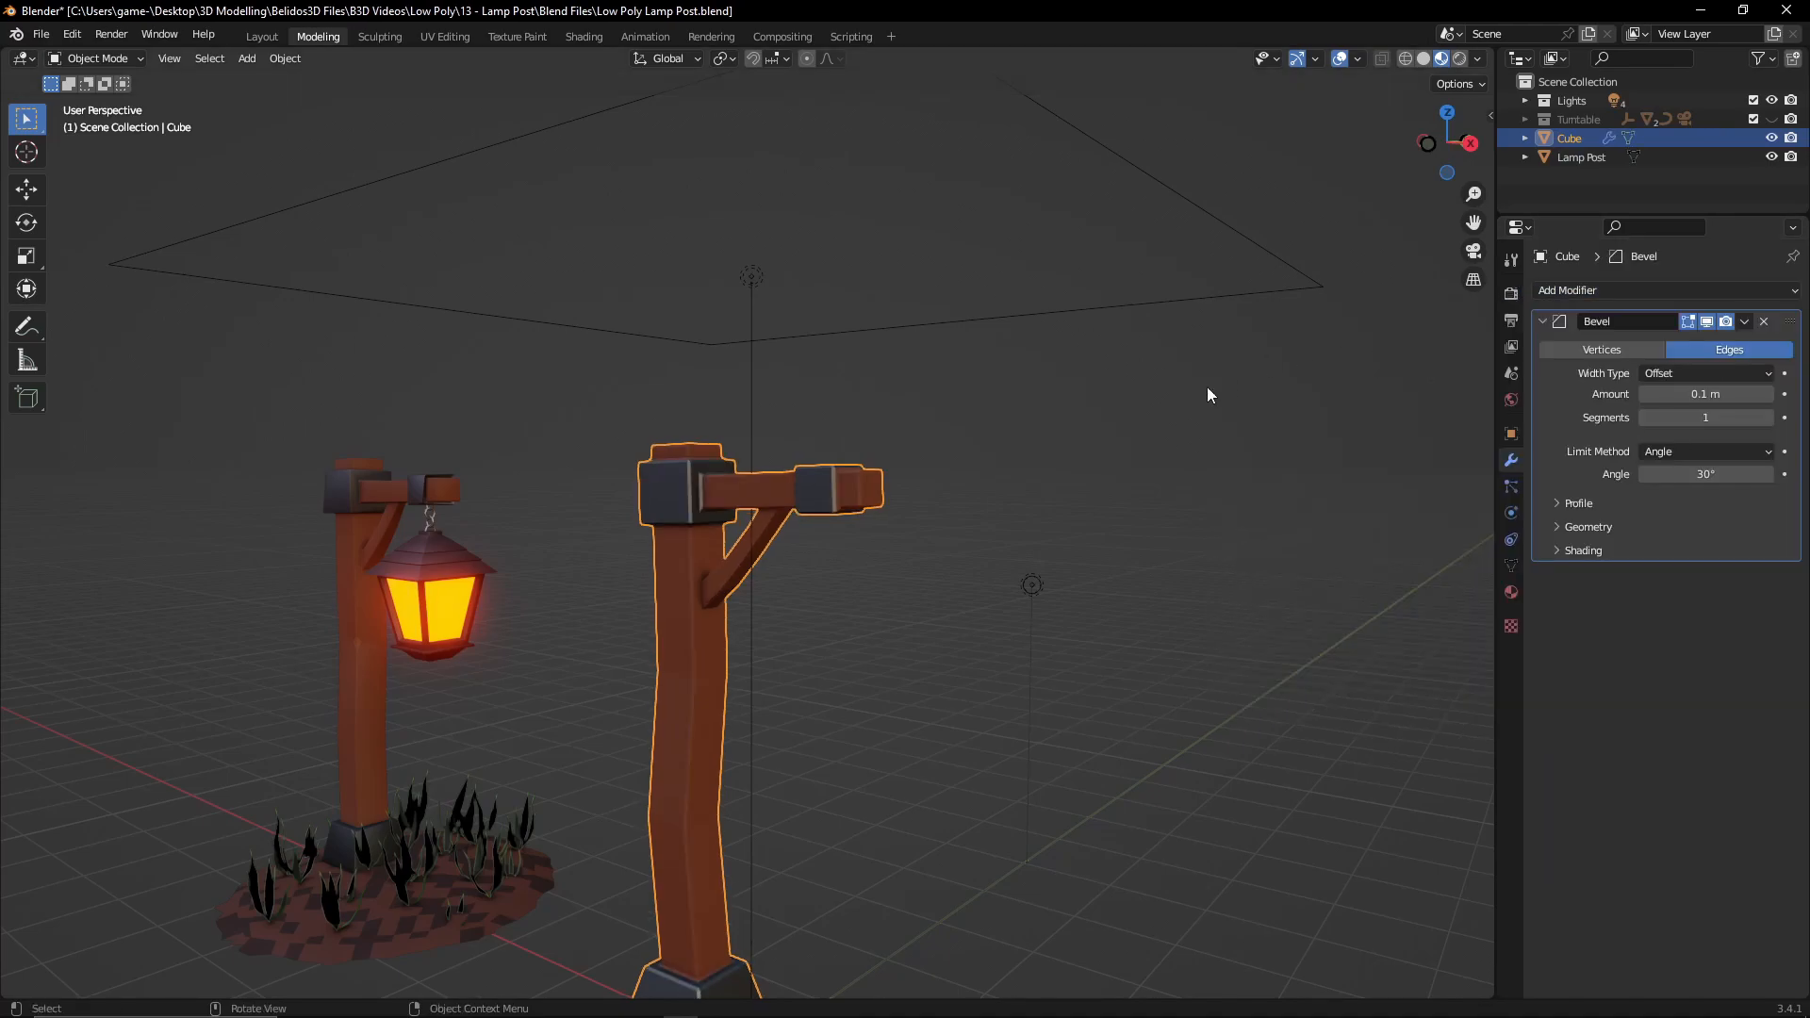
- Set the Bevel modifier to 2 segments with an amount of 0.01 m
{"action": "middle_click_drag", "start_coordinate": [1026, 617], "coordinate": [992, 665]}
{"action": "scroll", "coordinate": [982, 619], "scroll_direction": "up", "scroll_amount": 3}
{"action": "scroll", "coordinate": [992, 665], "scroll_direction": "up", "scroll_amount": 1}
{"action": "left_click", "coordinate": [1768, 417]}
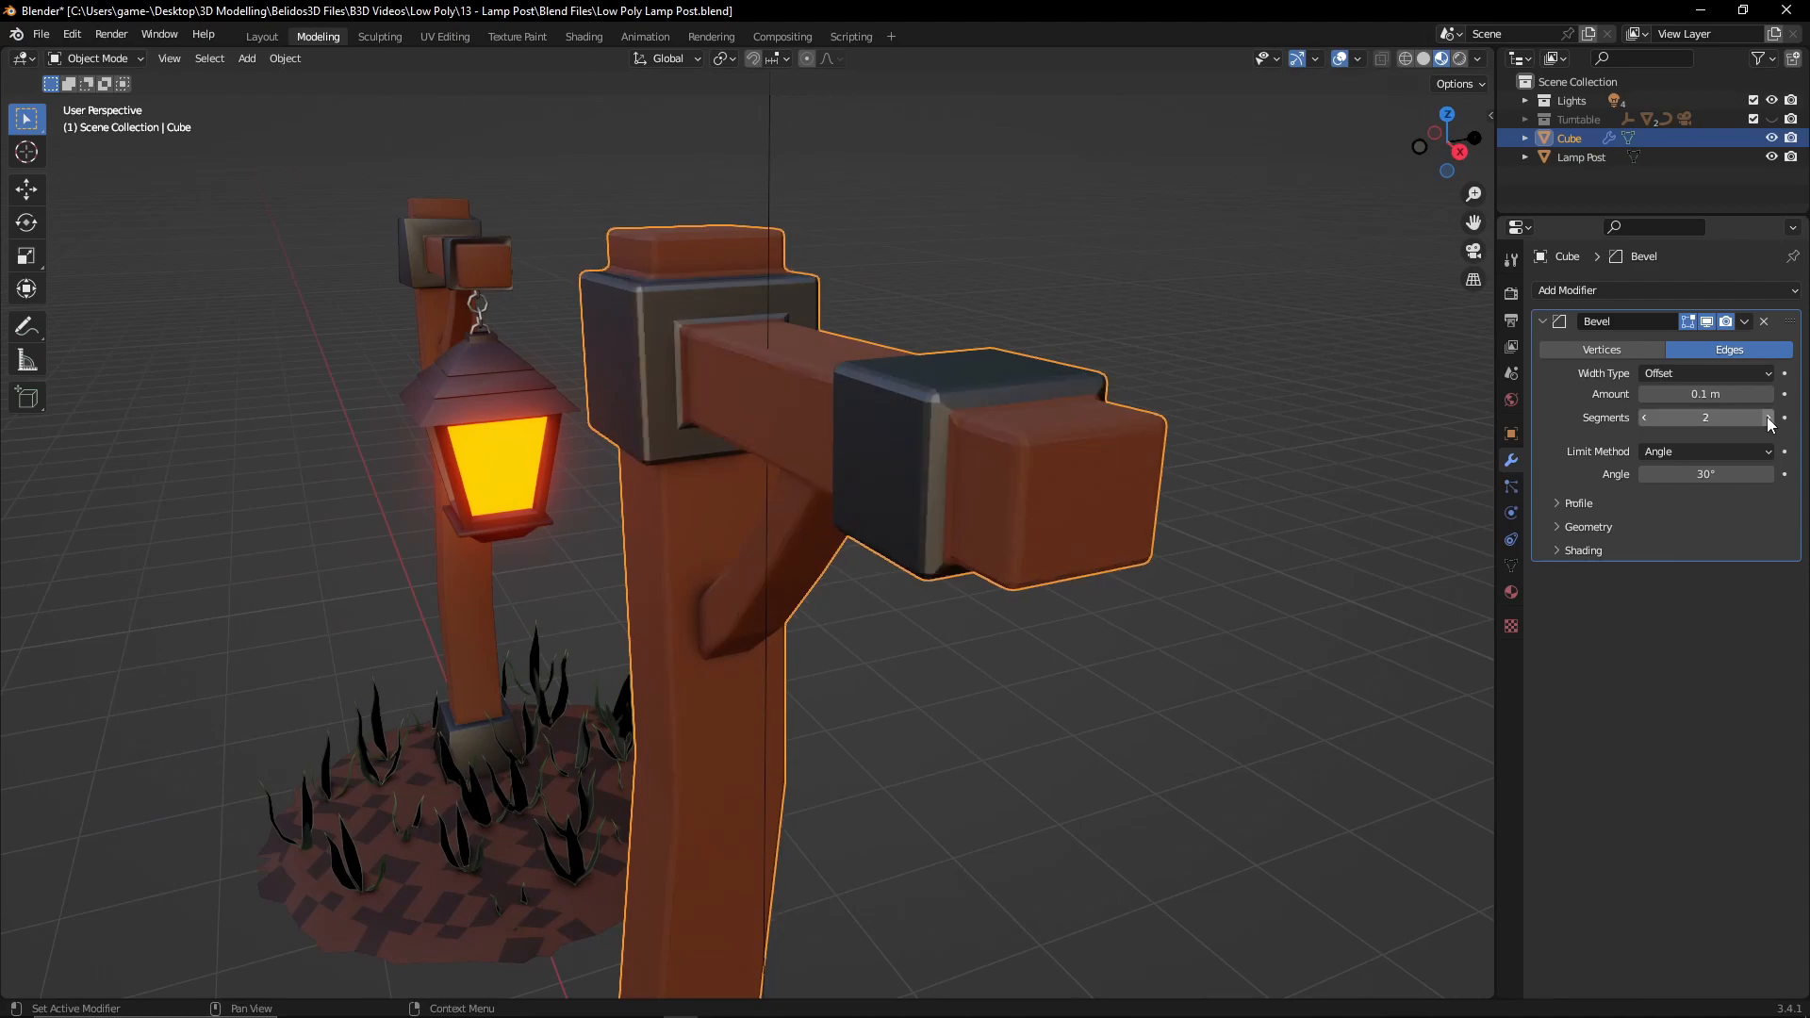
{"action": "left_click", "coordinate": [1697, 393]}
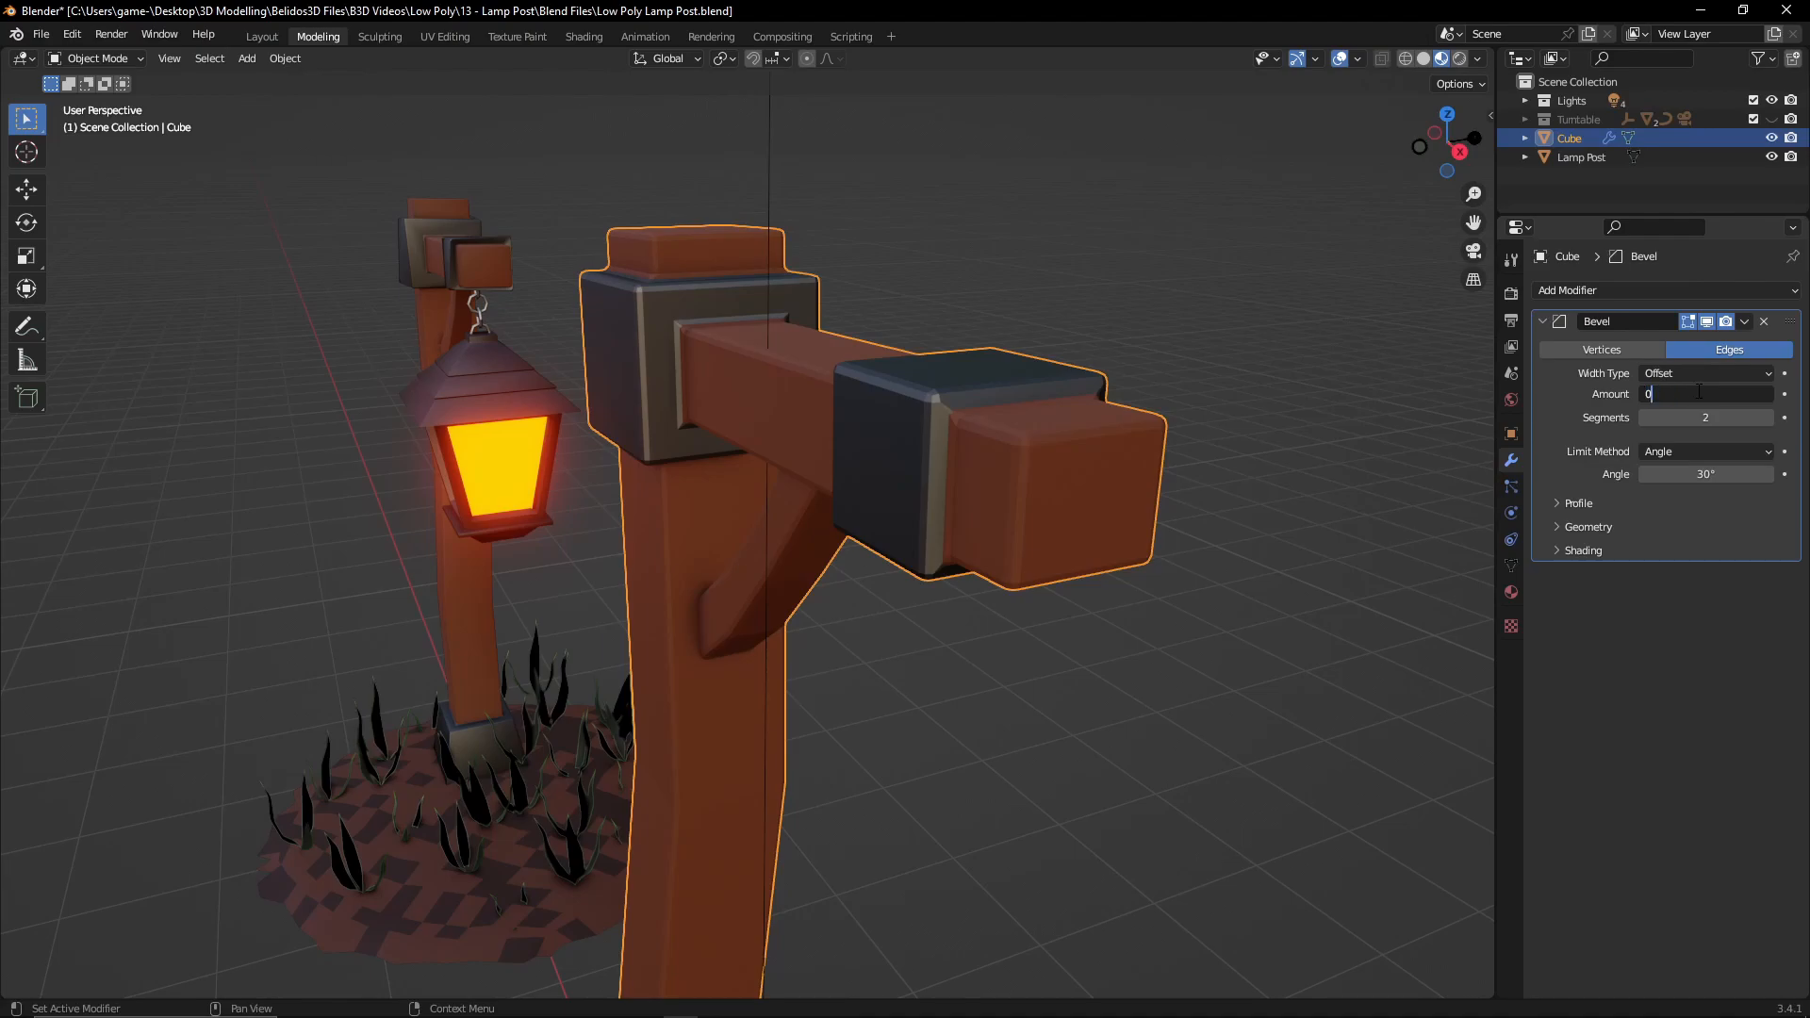
{"action": "type", "text": "0.01"}
{"action": "key", "text": "Return"}
- Apply Shade Auto Smooth to the bevelled lamp post
{"action": "middle_click_drag", "start_coordinate": [1204, 484], "coordinate": [1311, 625]}
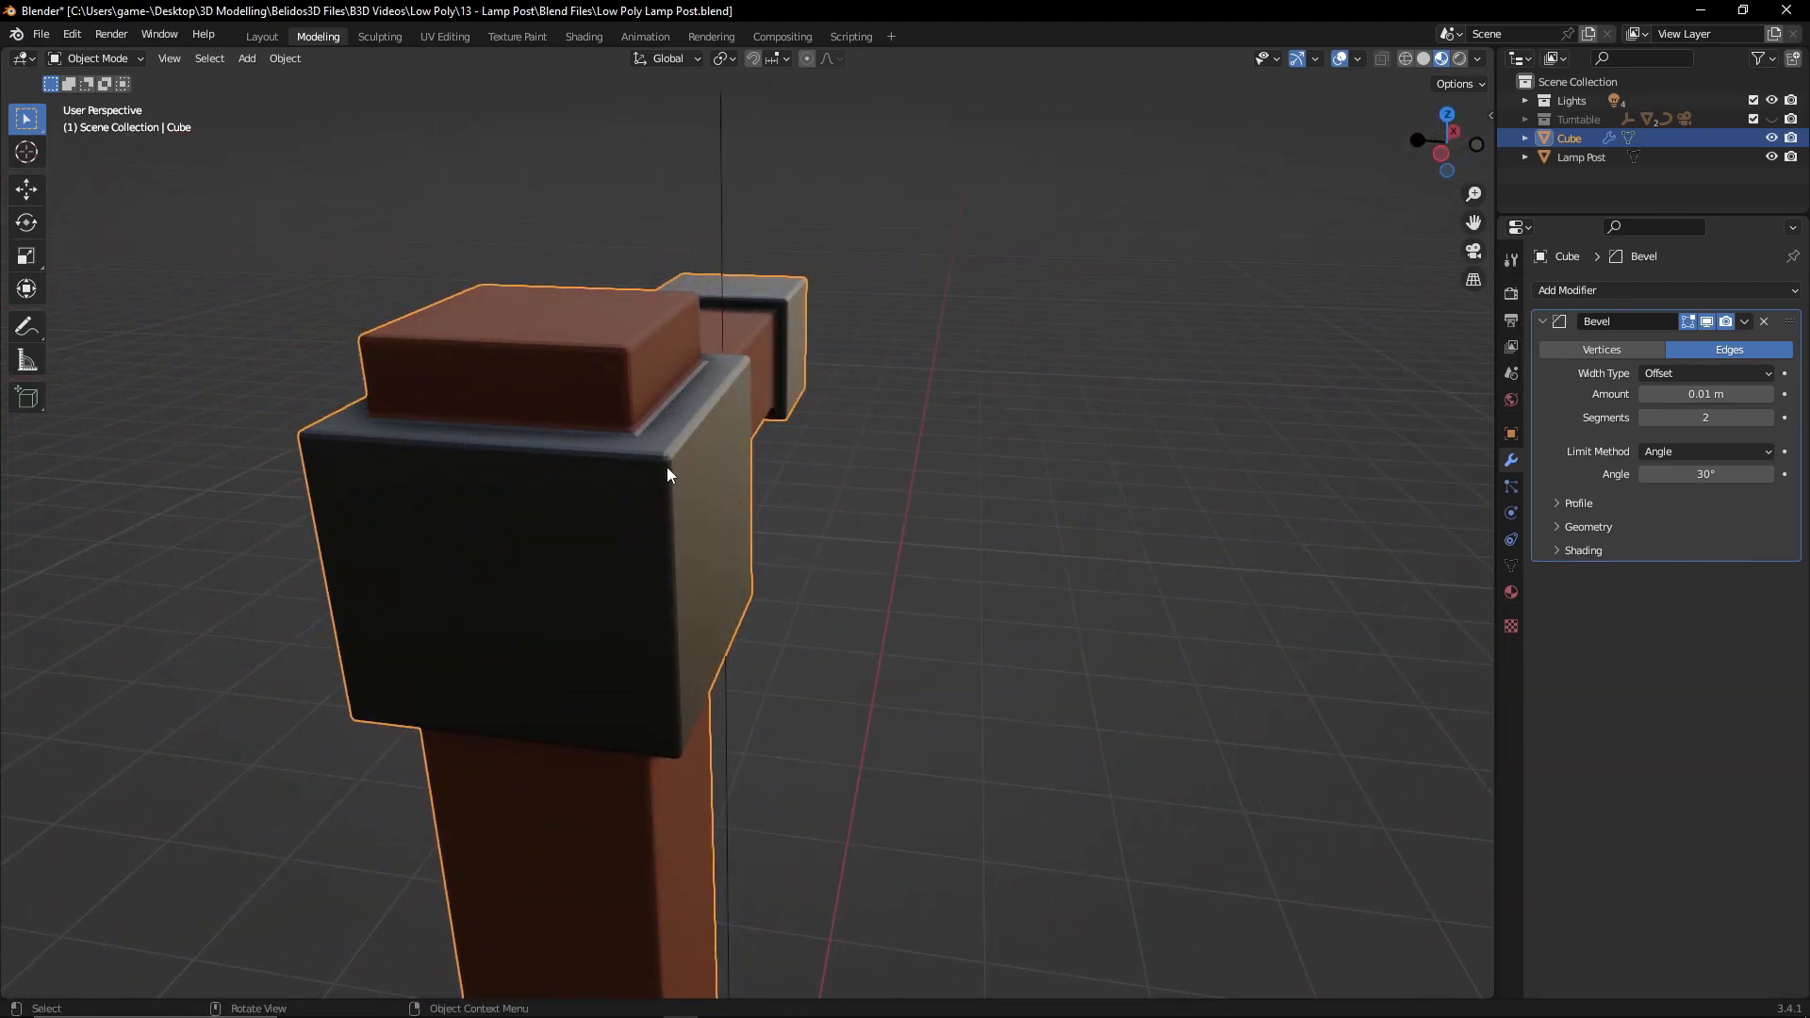
{"action": "middle_click_drag", "start_coordinate": [1030, 473], "coordinate": [951, 494]}
{"action": "right_click", "coordinate": [456, 388]}
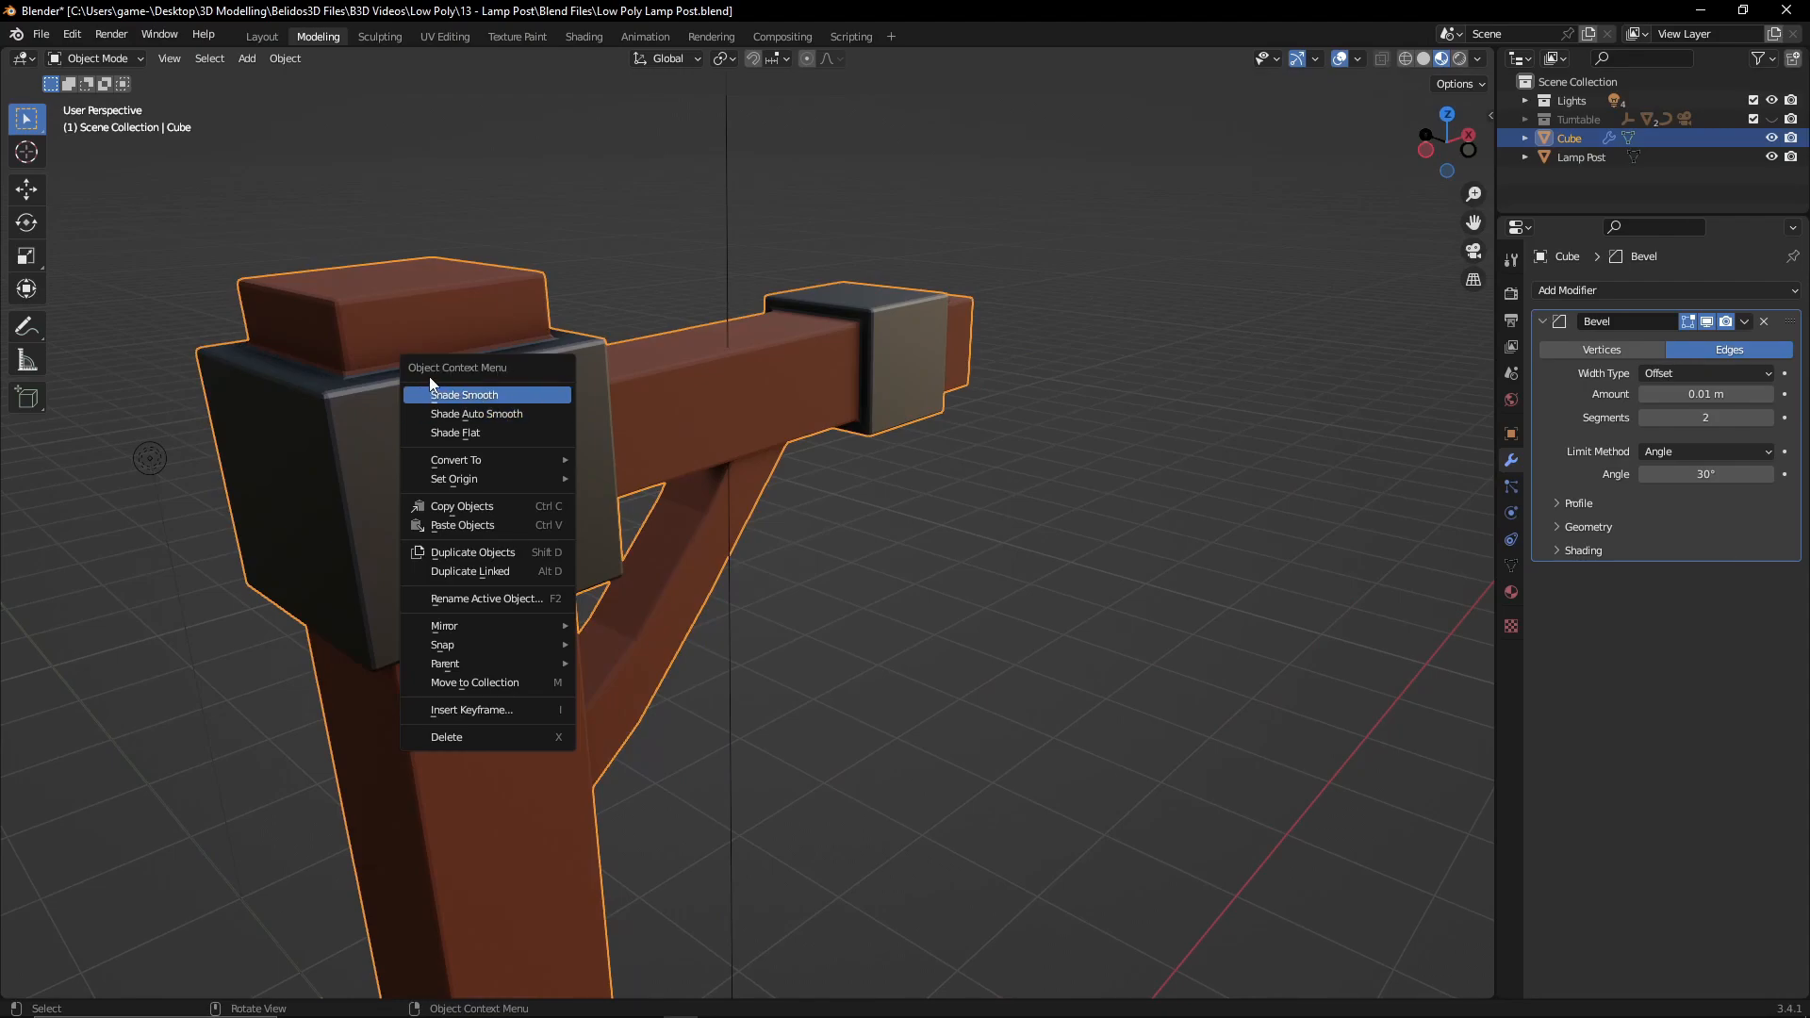
{"action": "left_click", "coordinate": [462, 417]}
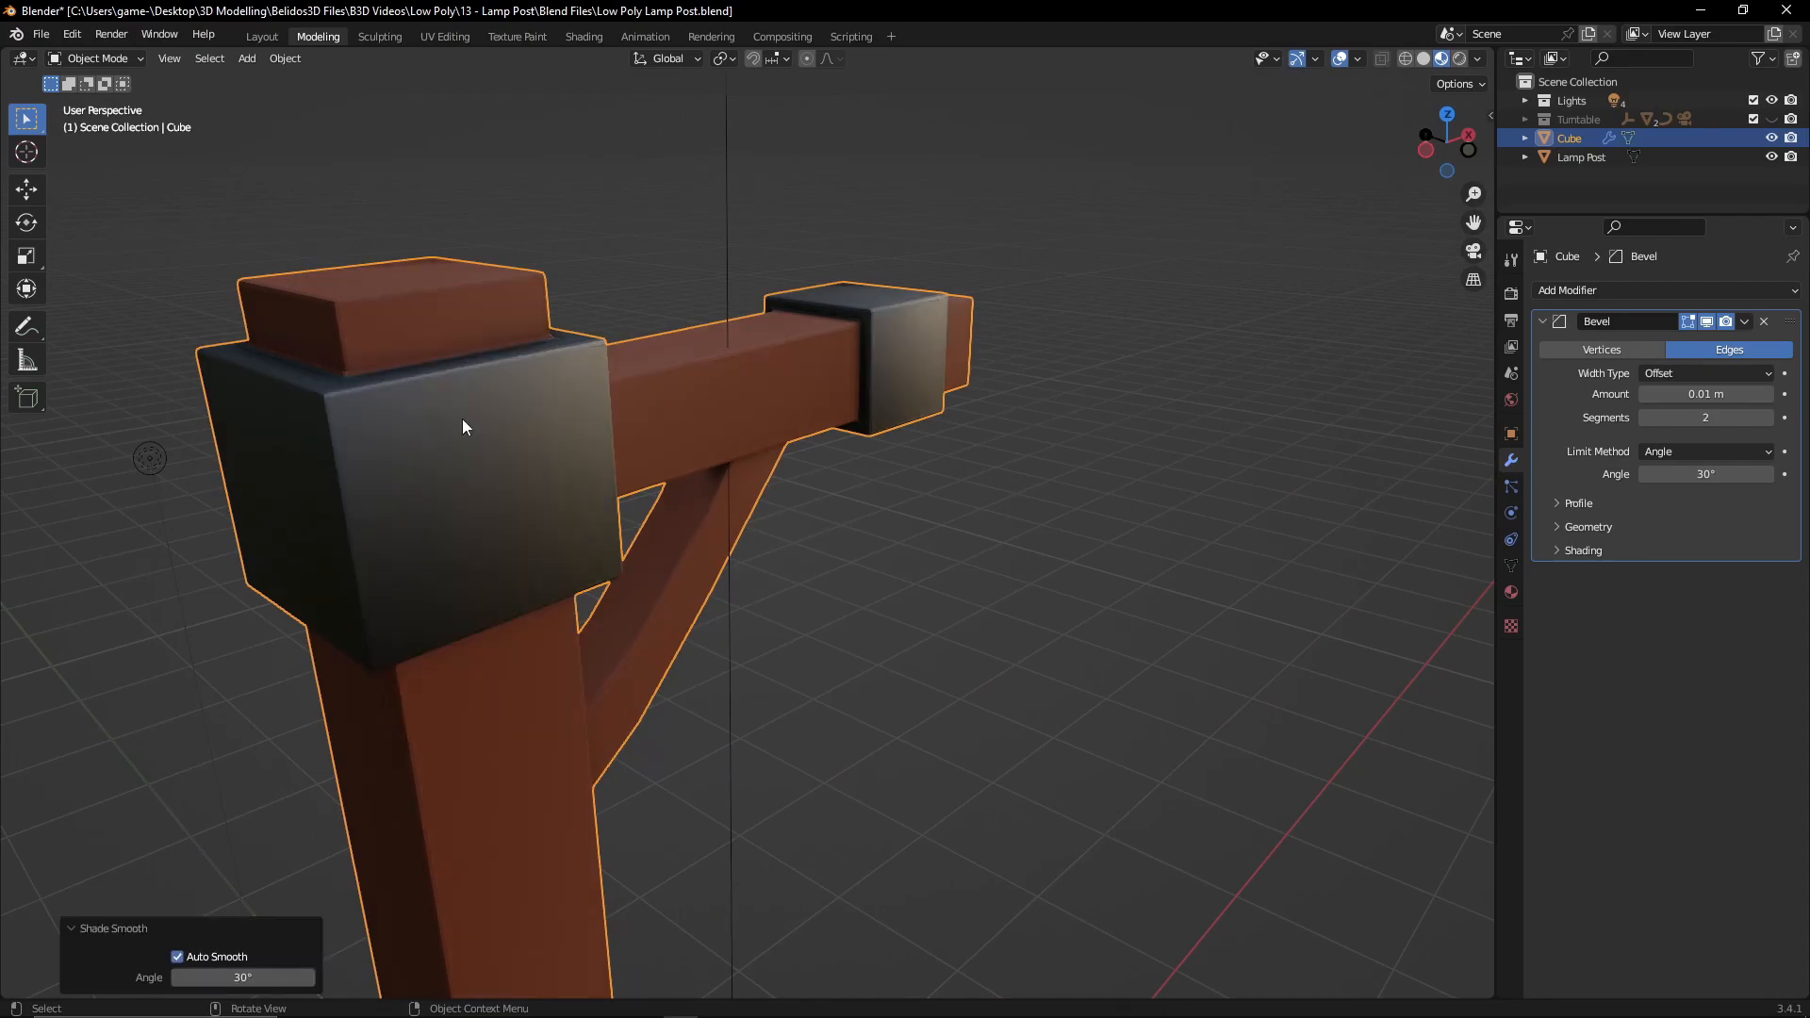
- Examine the smoothed post in rendered shading from several angles and compare it with the reference lamp post
{"action": "middle_click_drag", "start_coordinate": [554, 469], "coordinate": [458, 497]}
{"action": "scroll", "coordinate": [456, 499], "scroll_direction": "down", "scroll_amount": 5}
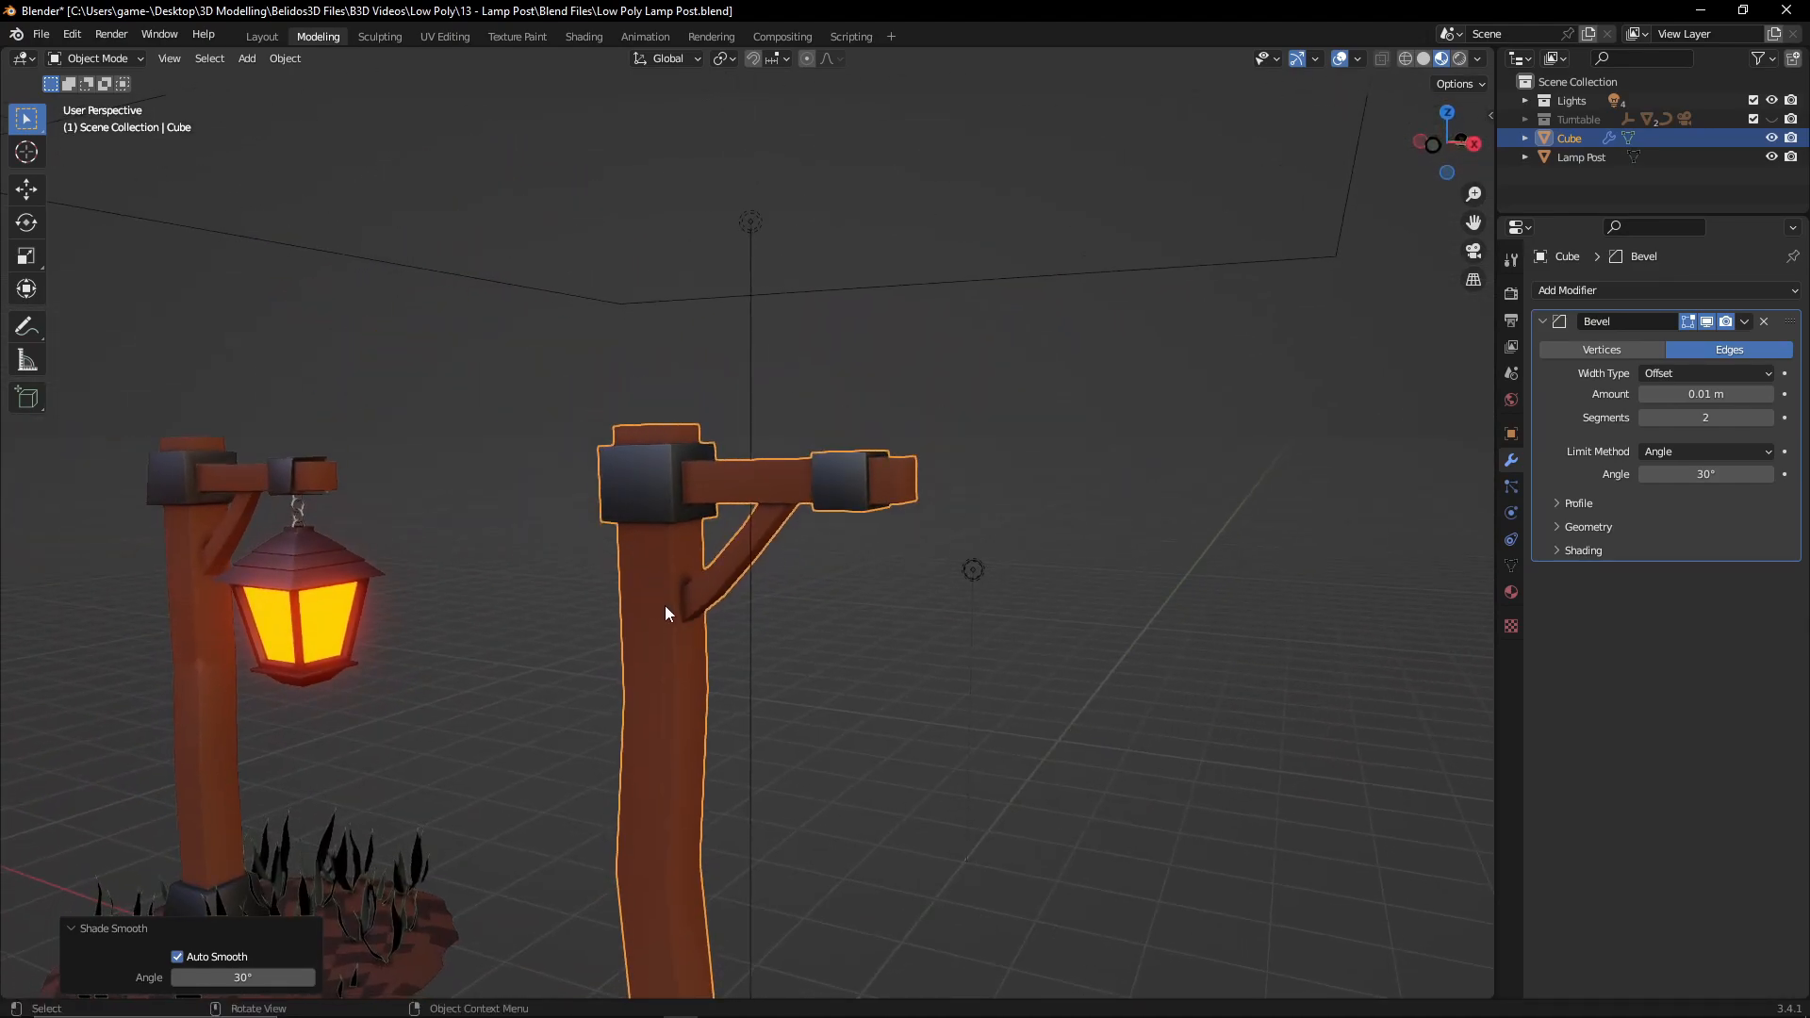
{"action": "middle_click_drag", "start_coordinate": [682, 642], "coordinate": [1056, 430], "text": "shift"}
{"action": "left_click", "coordinate": [1460, 58]}
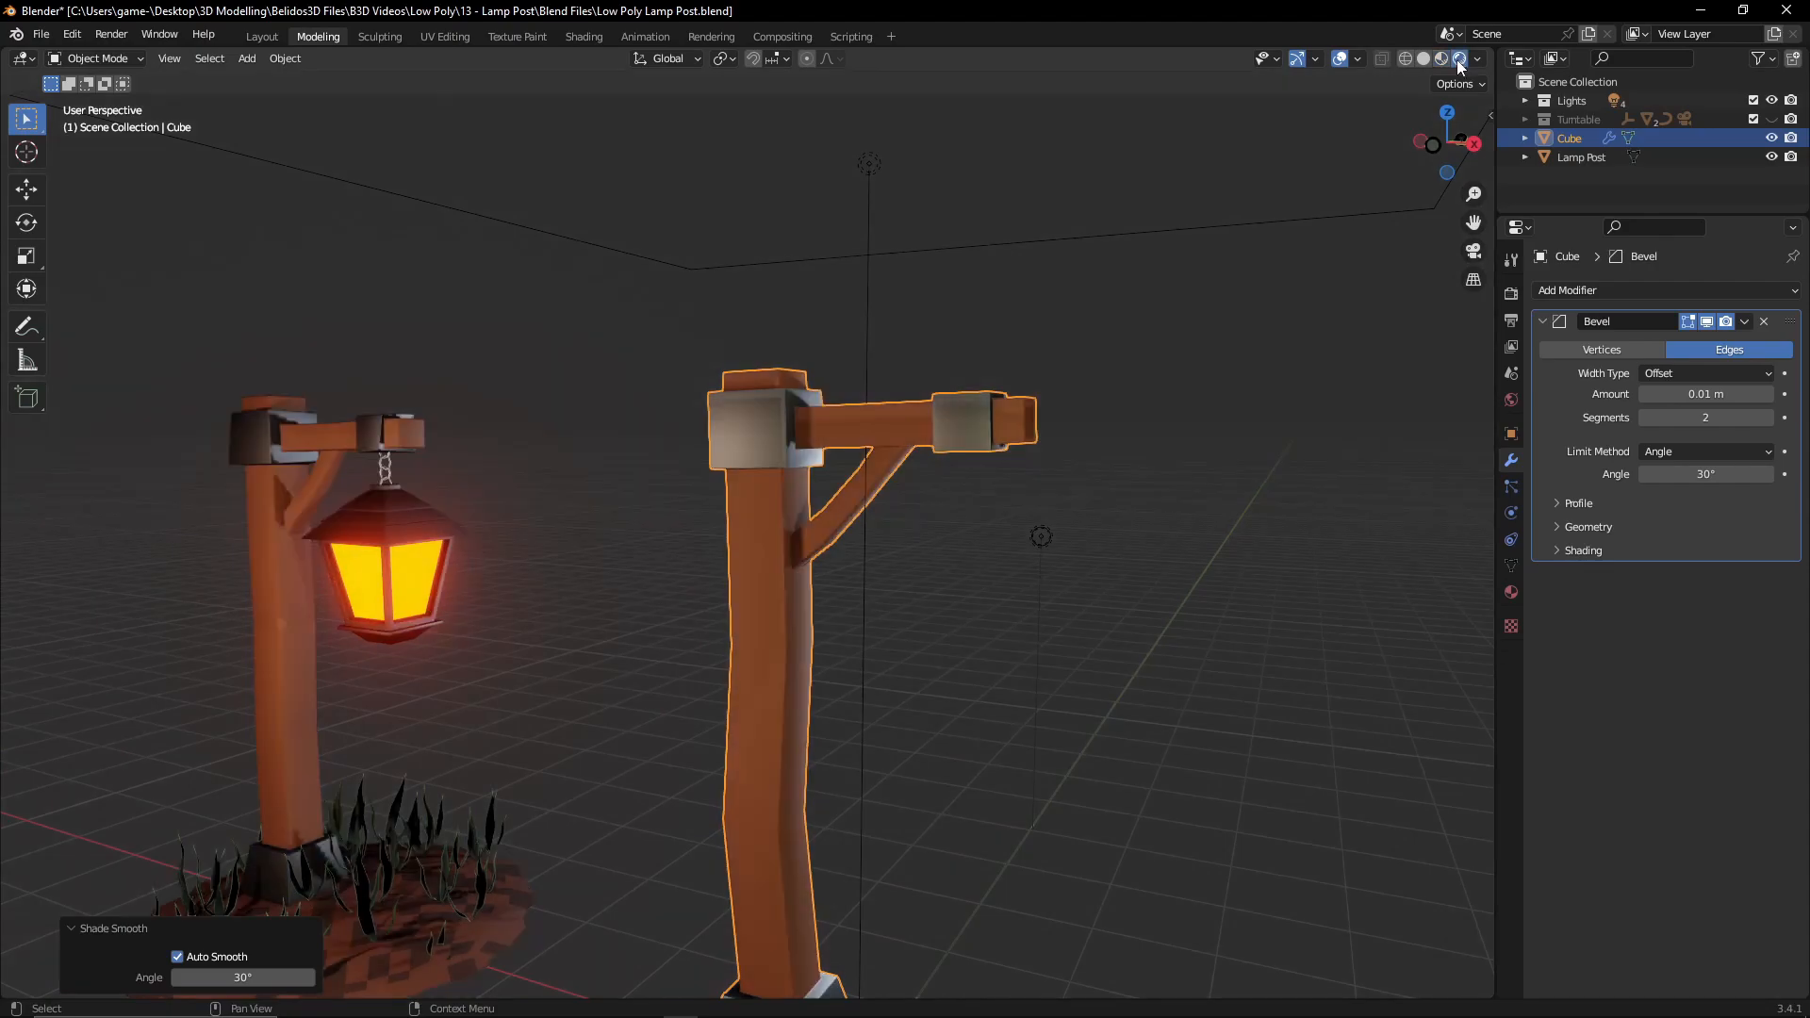
{"action": "scroll", "coordinate": [846, 529], "scroll_direction": "up", "scroll_amount": 4}
{"action": "mouse_move", "coordinate": [890, 519]}
{"action": "middle_mouse_down"}
{"action": "mouse_move", "coordinate": [958, 509]}
{"action": "mouse_move", "coordinate": [925, 619]}
{"action": "mouse_move", "coordinate": [881, 668]}
{"action": "mouse_move", "coordinate": [925, 564]}
{"action": "mouse_move", "coordinate": [741, 545]}
{"action": "mouse_move", "coordinate": [869, 602]}
{"action": "mouse_move", "coordinate": [672, 219]}
{"action": "mouse_move", "coordinate": [584, 157]}
{"action": "mouse_move", "coordinate": [788, 688]}
{"action": "mouse_move", "coordinate": [889, 760]}
{"action": "mouse_move", "coordinate": [880, 691]}
{"action": "mouse_move", "coordinate": [1088, 569]}
{"action": "middle_mouse_up"}
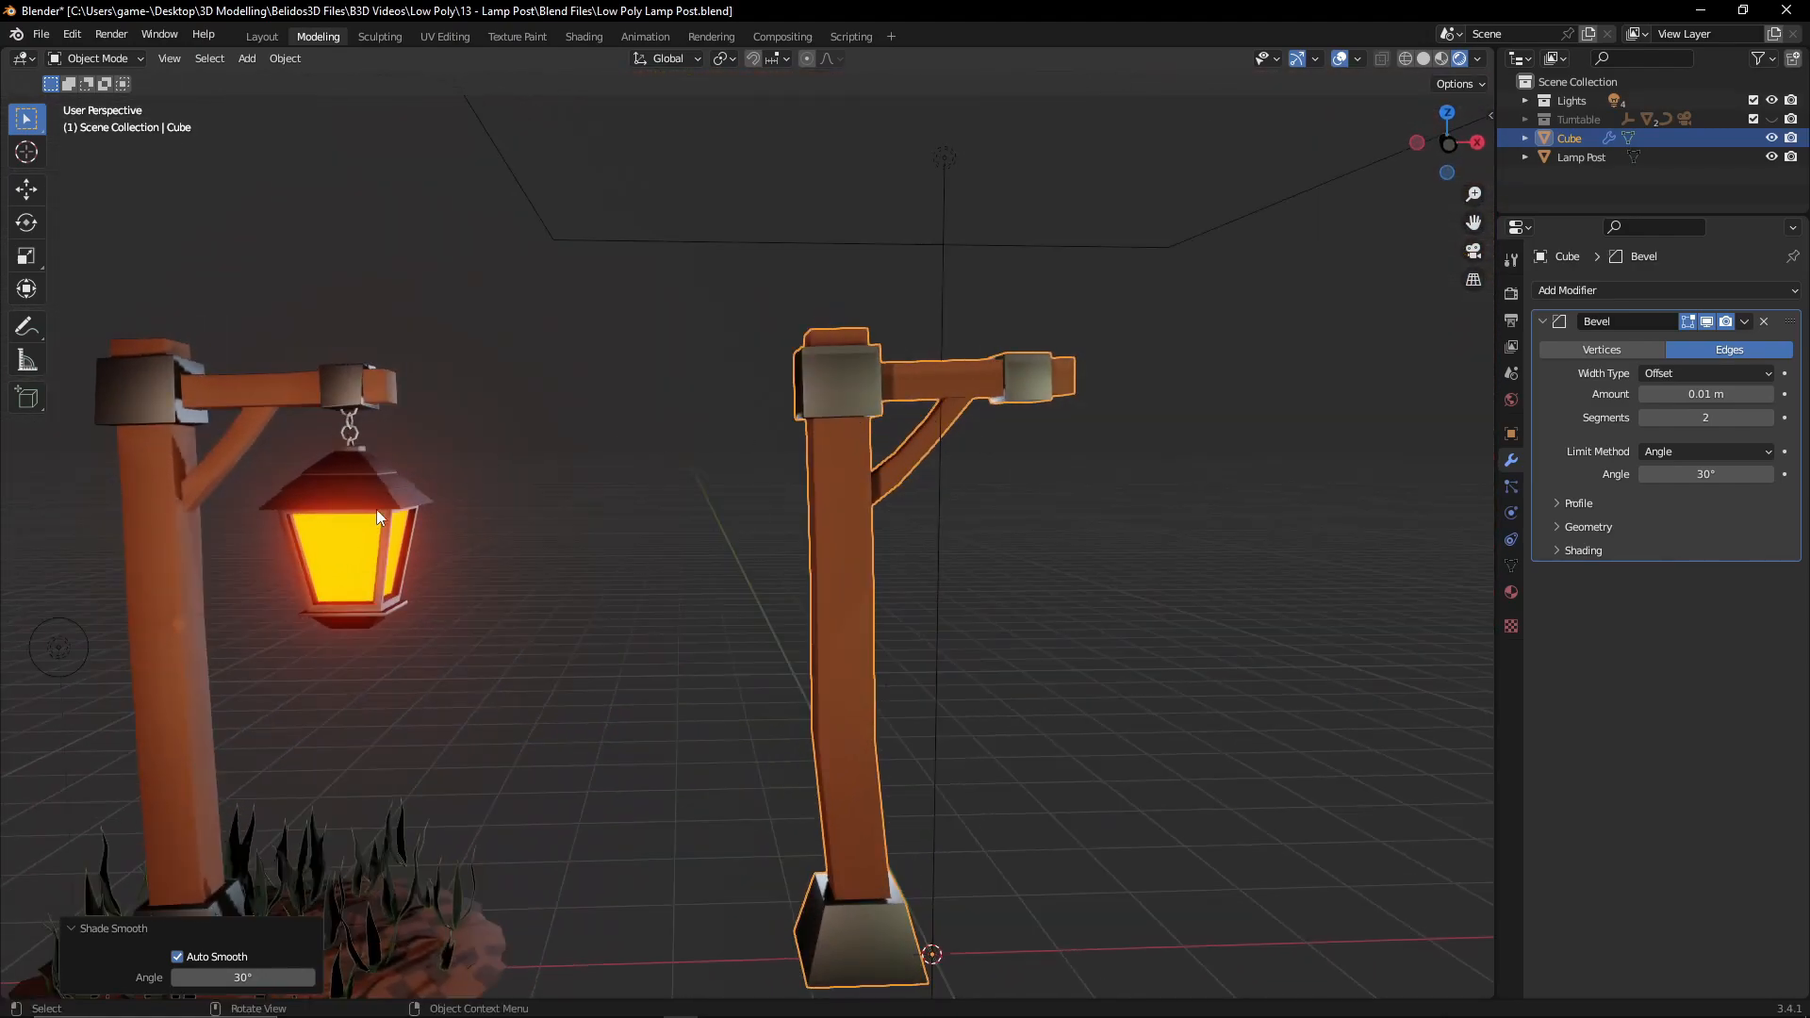
{"action": "middle_click_drag", "start_coordinate": [833, 547], "coordinate": [675, 345]}
{"action": "middle_click_drag", "start_coordinate": [797, 514], "coordinate": [830, 376]}
{"action": "middle_click_drag", "start_coordinate": [1094, 579], "coordinate": [941, 568], "text": "shift"}
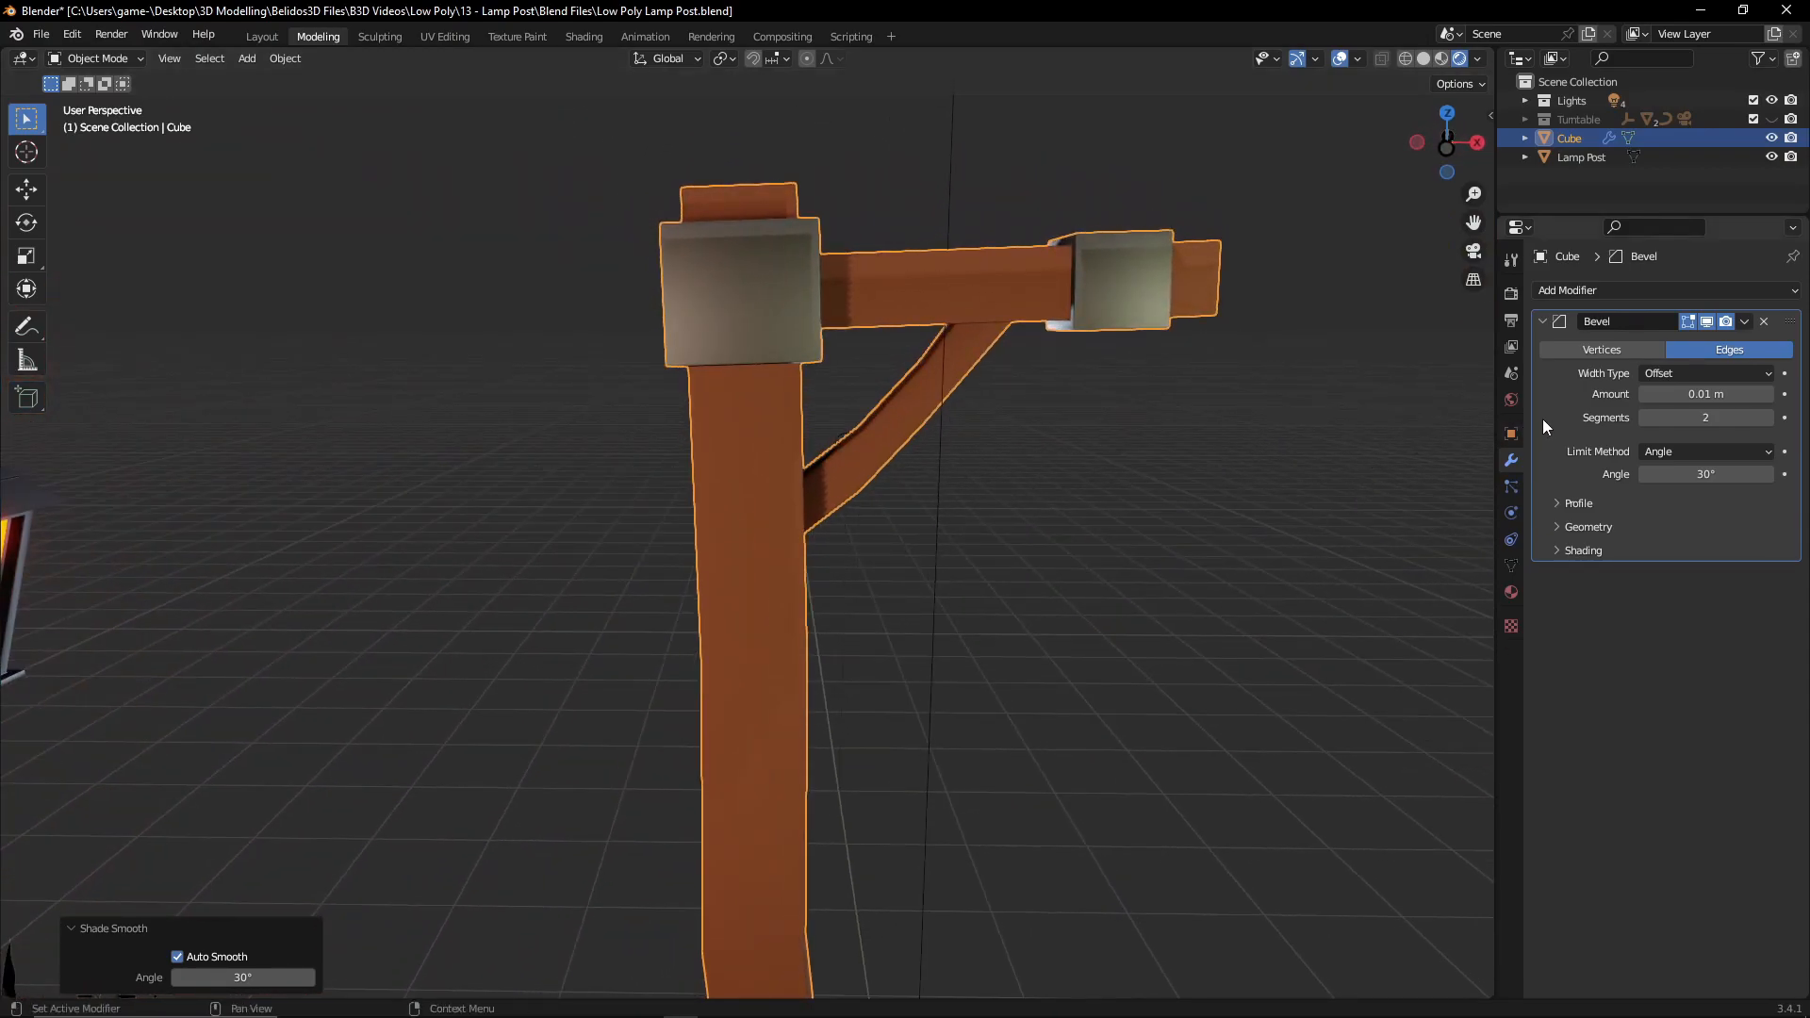
- Apply the post's Bevel modifier and return to a deselected front view in material preview shading
{"action": "key", "text": "ctrl+a"}
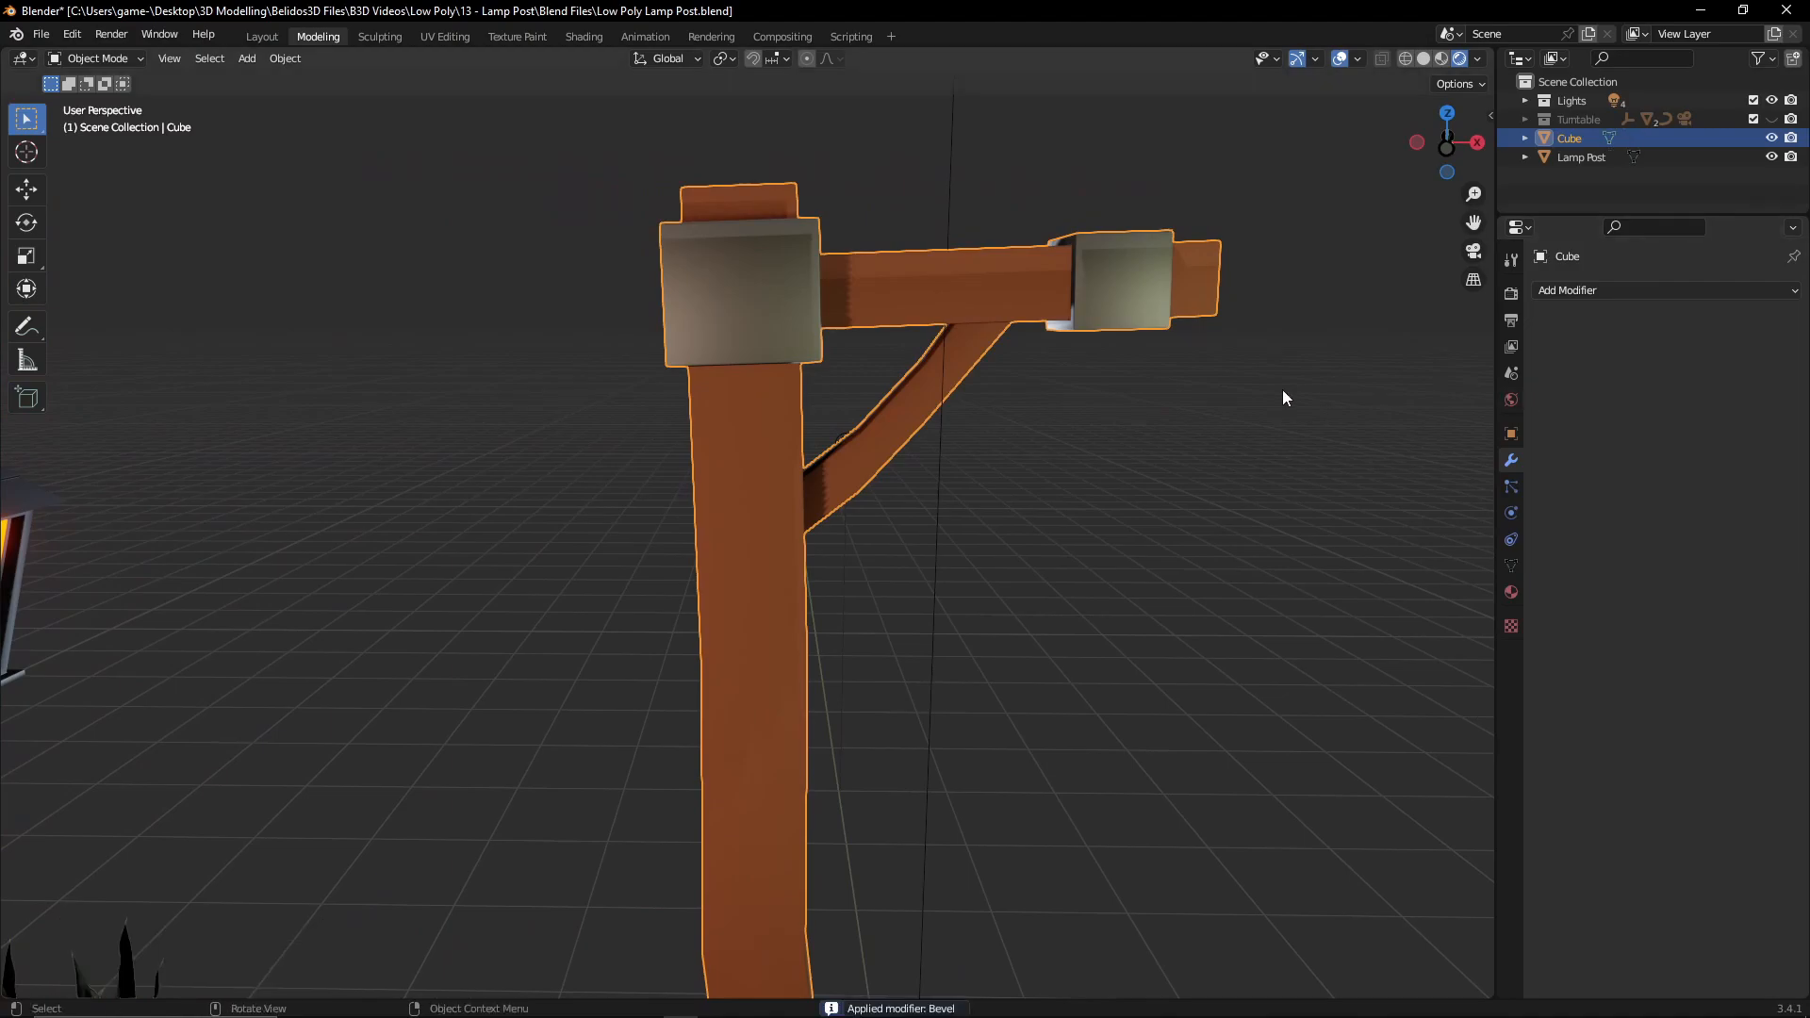
{"action": "scroll", "coordinate": [799, 581], "scroll_direction": "down", "scroll_amount": 3}
{"action": "middle_click_drag", "start_coordinate": [800, 580], "coordinate": [918, 581]}
{"action": "left_click", "coordinate": [988, 576]}
{"action": "scroll", "coordinate": [952, 588], "scroll_direction": "down", "scroll_amount": 1}
{"action": "scroll", "coordinate": [873, 603], "scroll_direction": "up", "scroll_amount": 5}
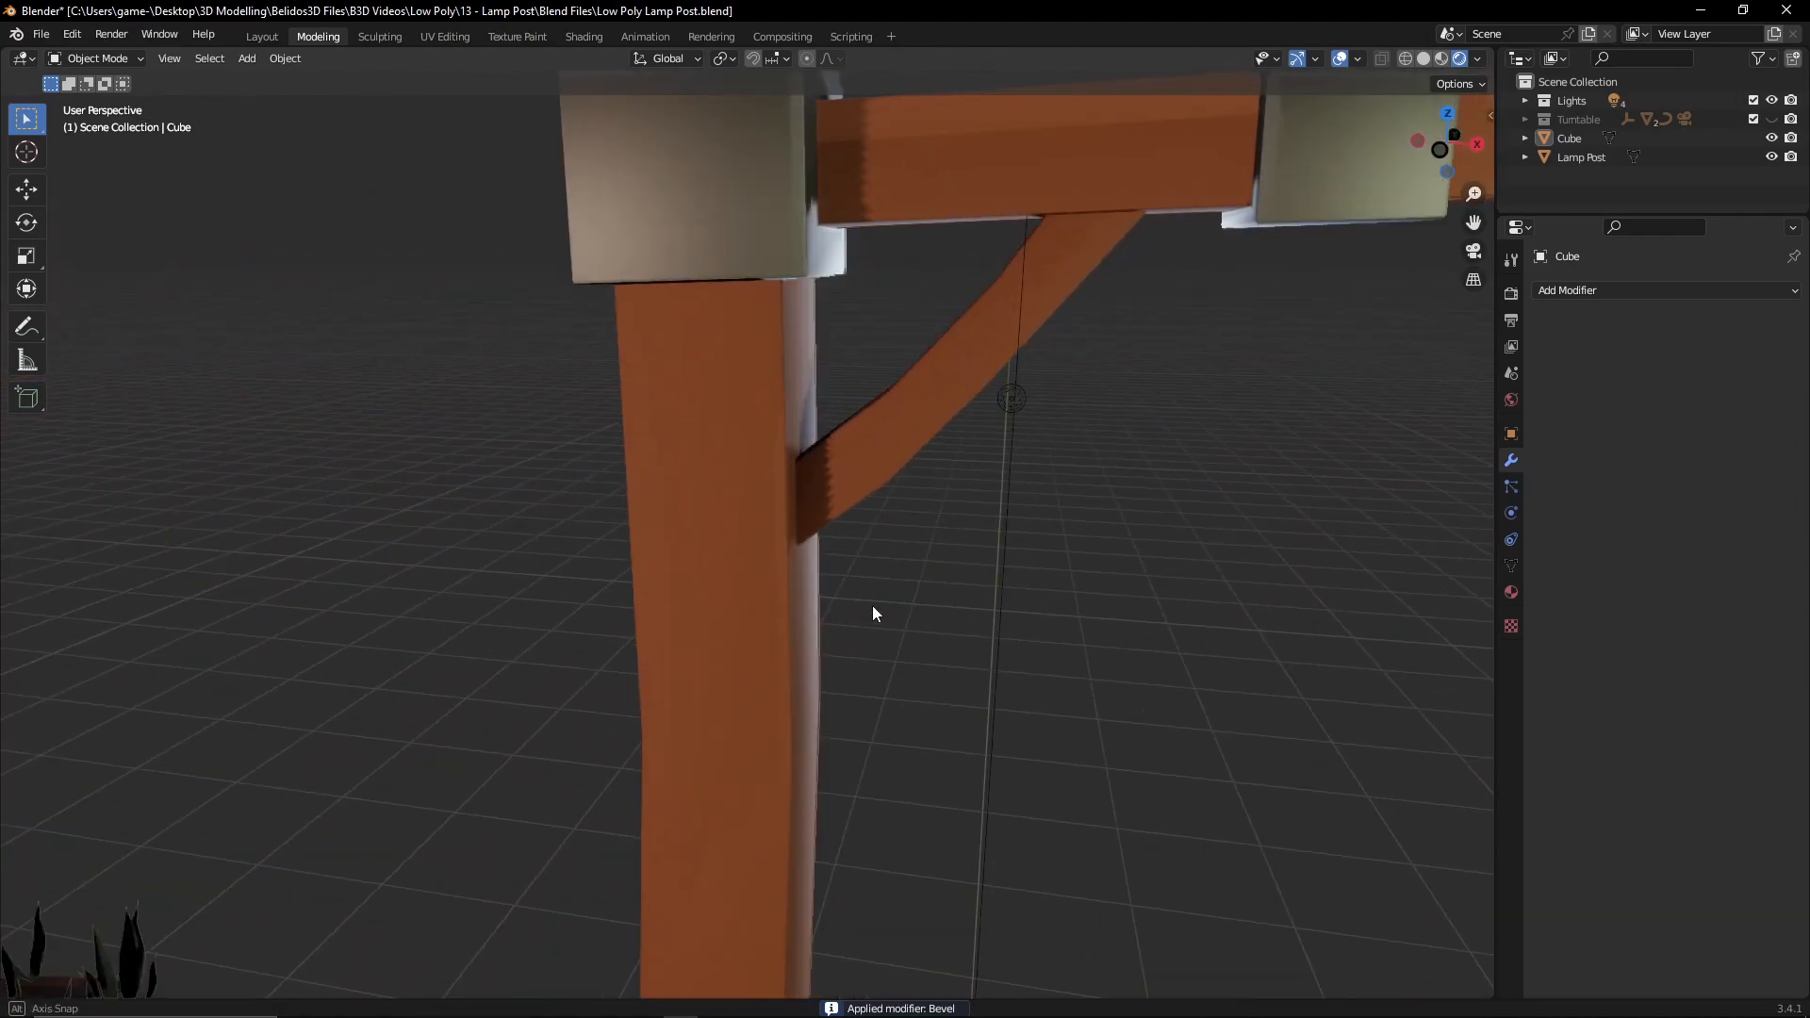
{"action": "key", "text": "KP_1"}
{"action": "scroll", "coordinate": [967, 530], "scroll_direction": "down", "scroll_amount": 4}
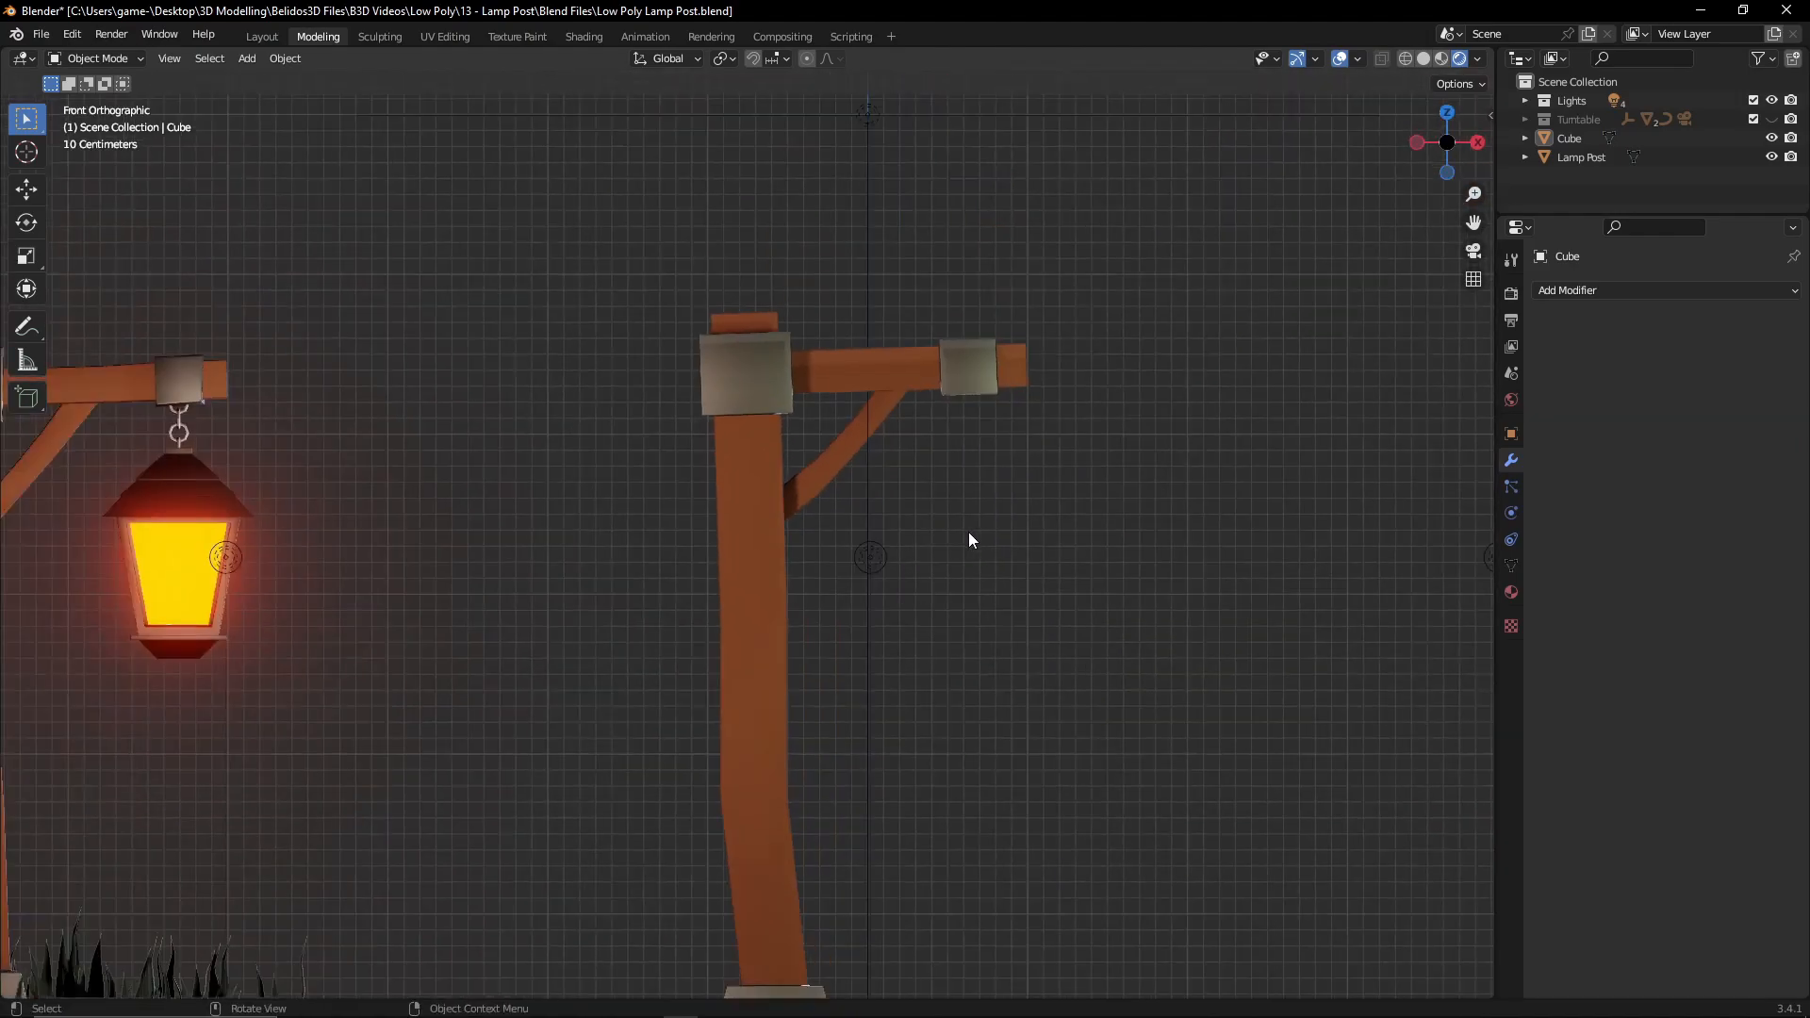
{"action": "scroll", "coordinate": [926, 534], "scroll_direction": "down", "scroll_amount": 1}
{"action": "left_click", "coordinate": [1442, 58]}
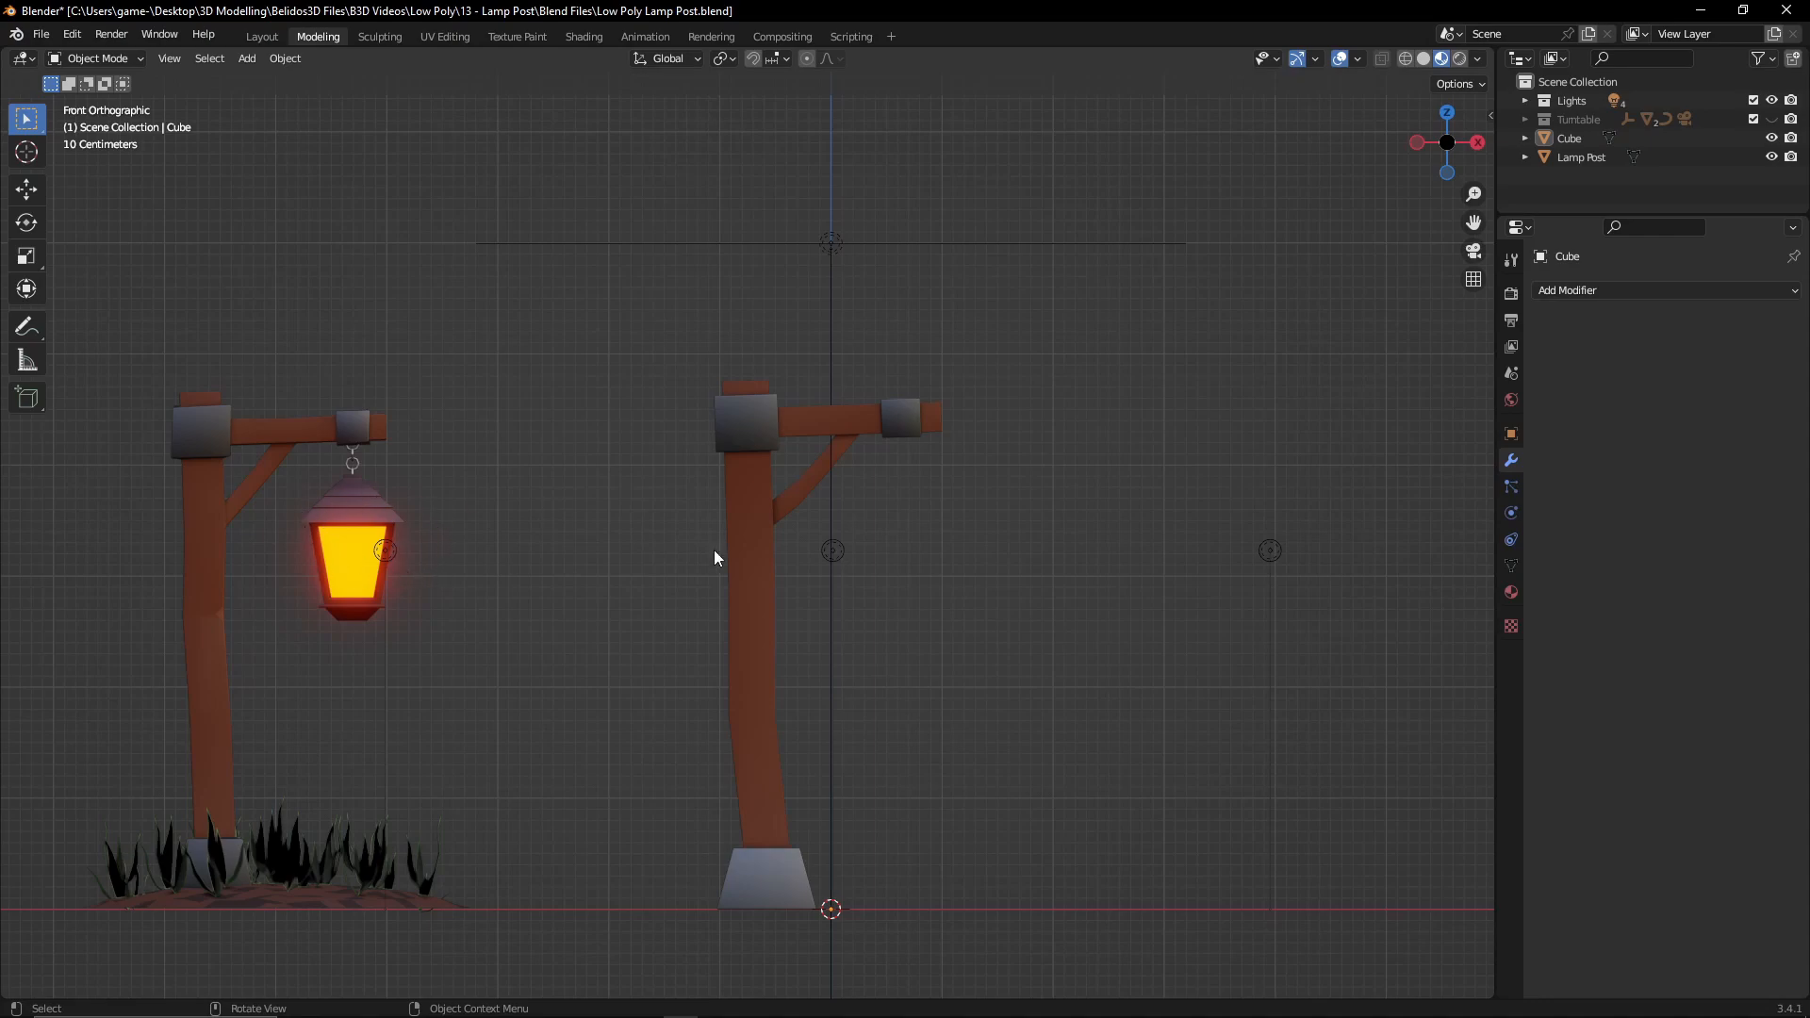
- Add a 2 m mesh cube at the world origin as the base shape for the lantern
{"action": "key", "text": "shift+a"}
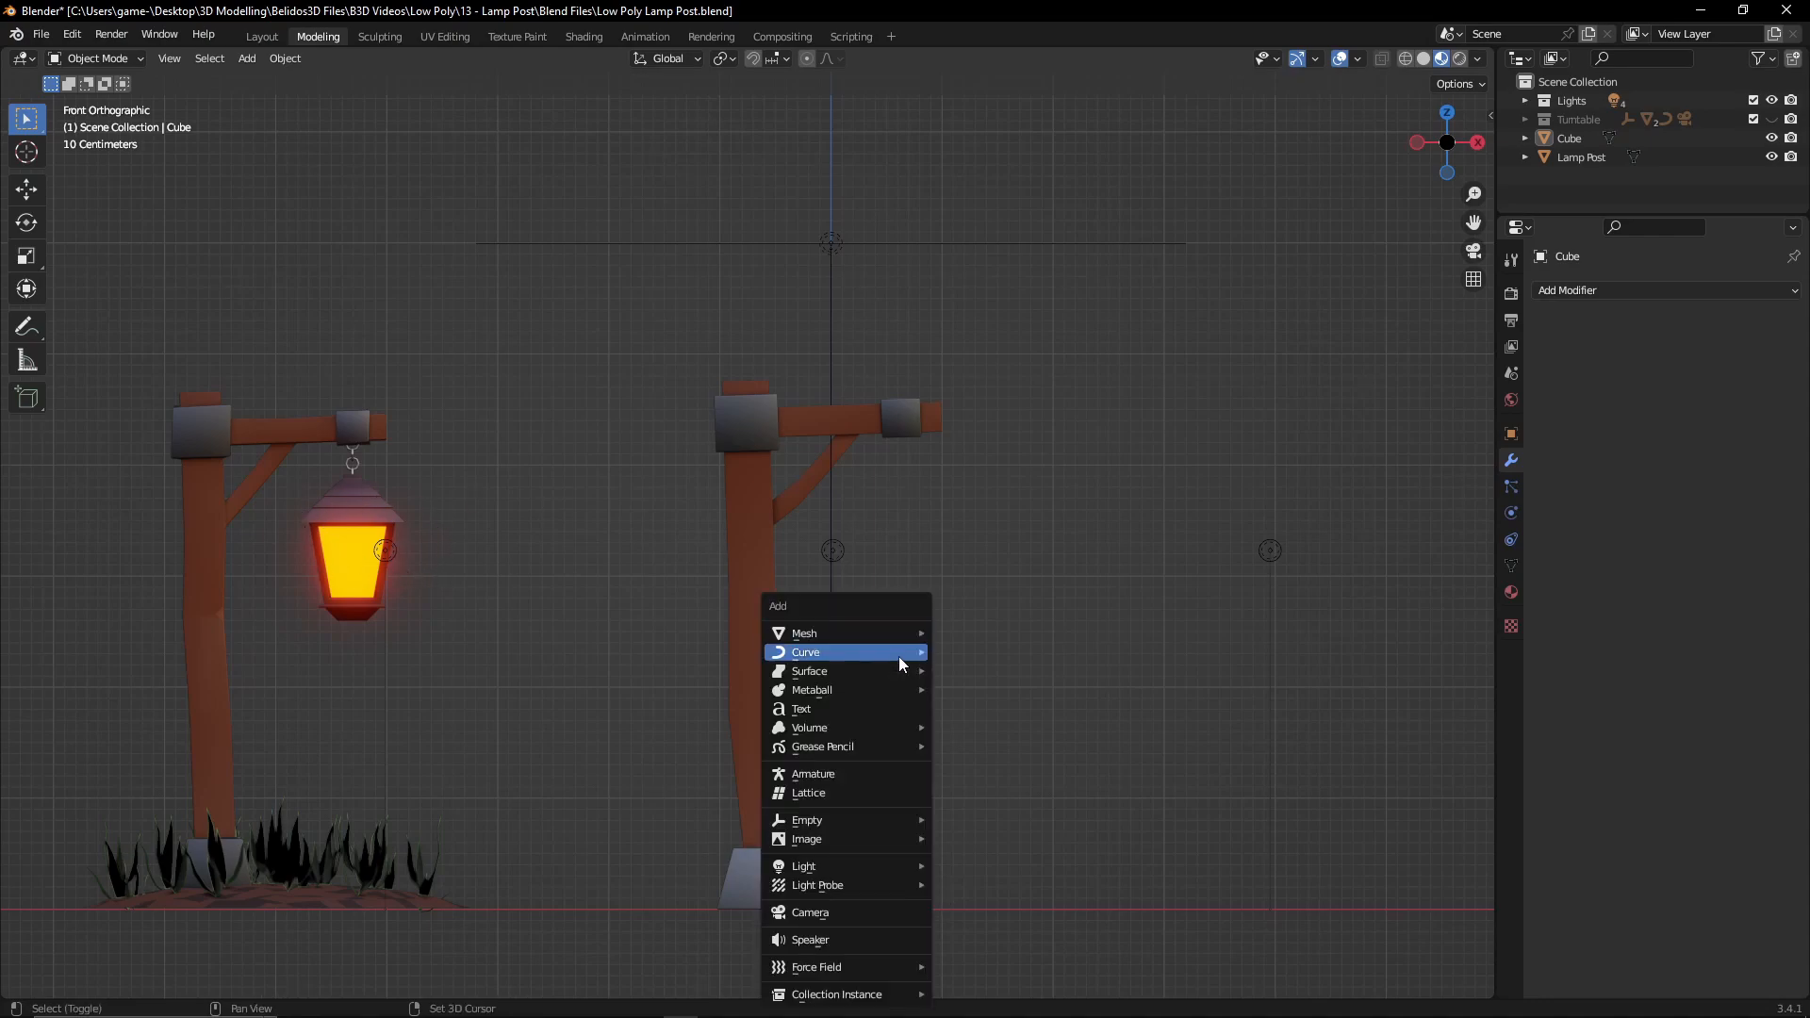
{"action": "mouse_move", "coordinate": [824, 632]}
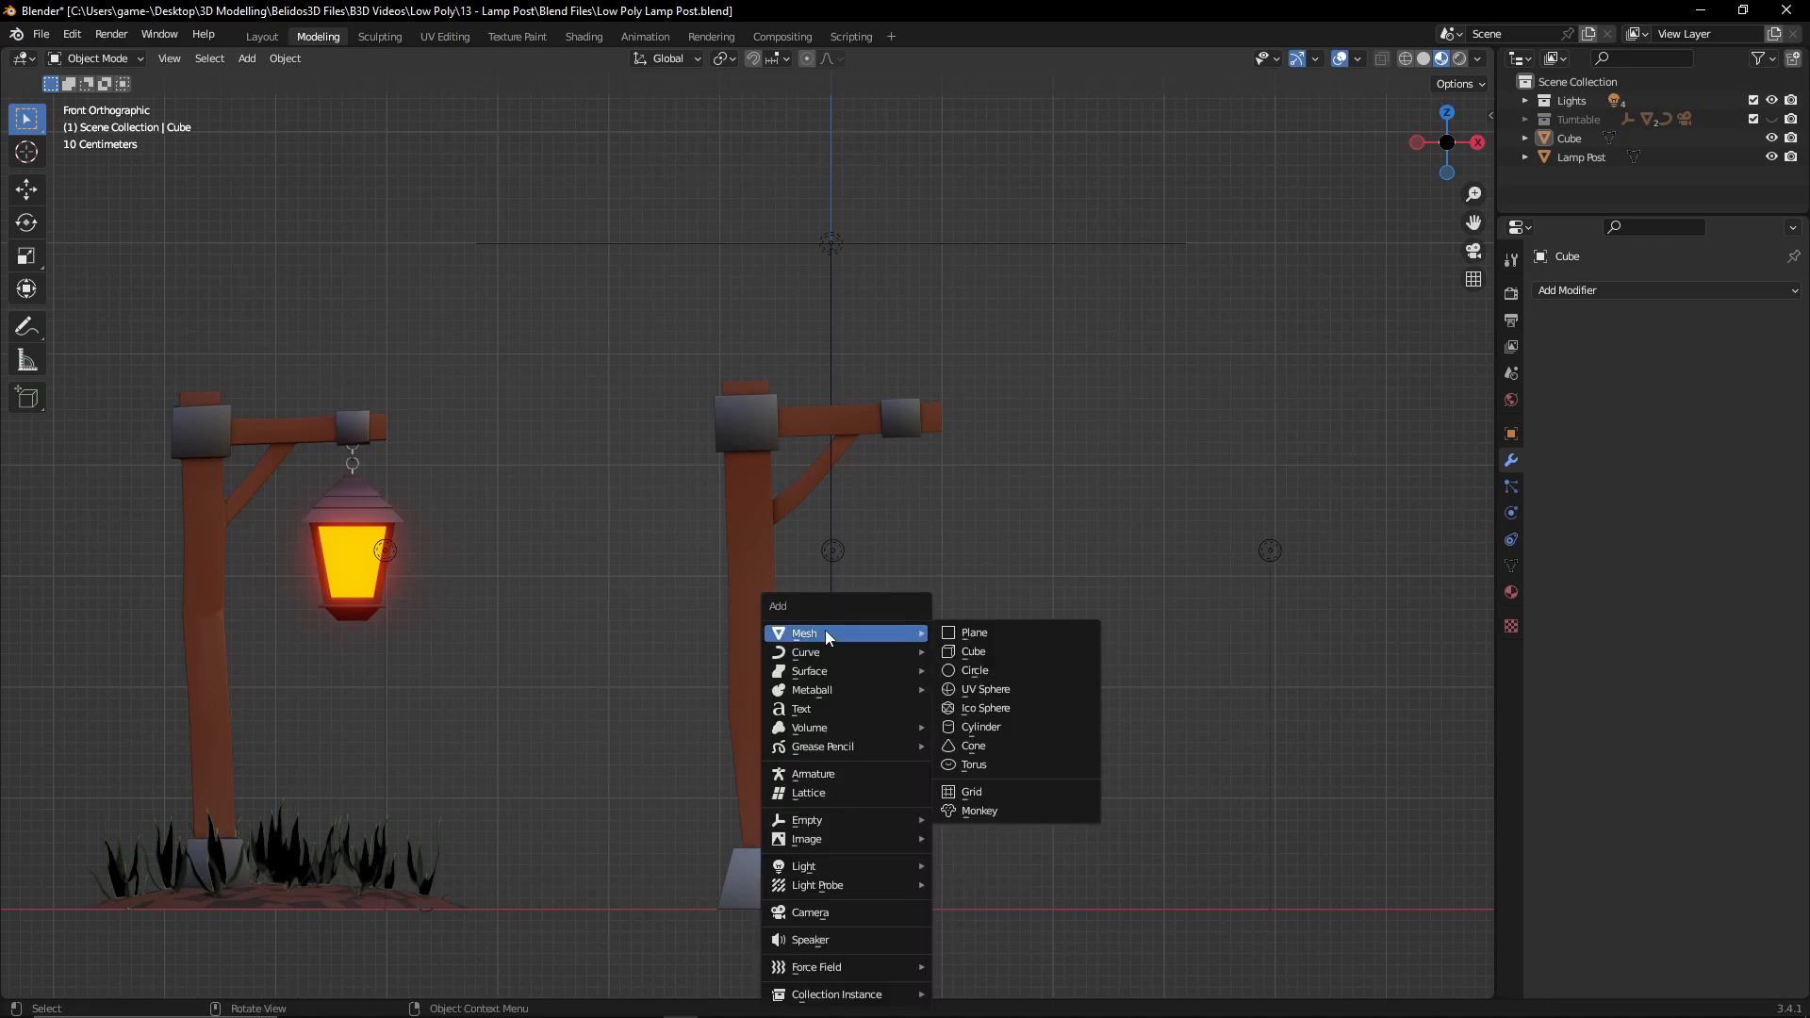
{"action": "left_click", "coordinate": [998, 650]}
{"action": "key", "text": "n"}
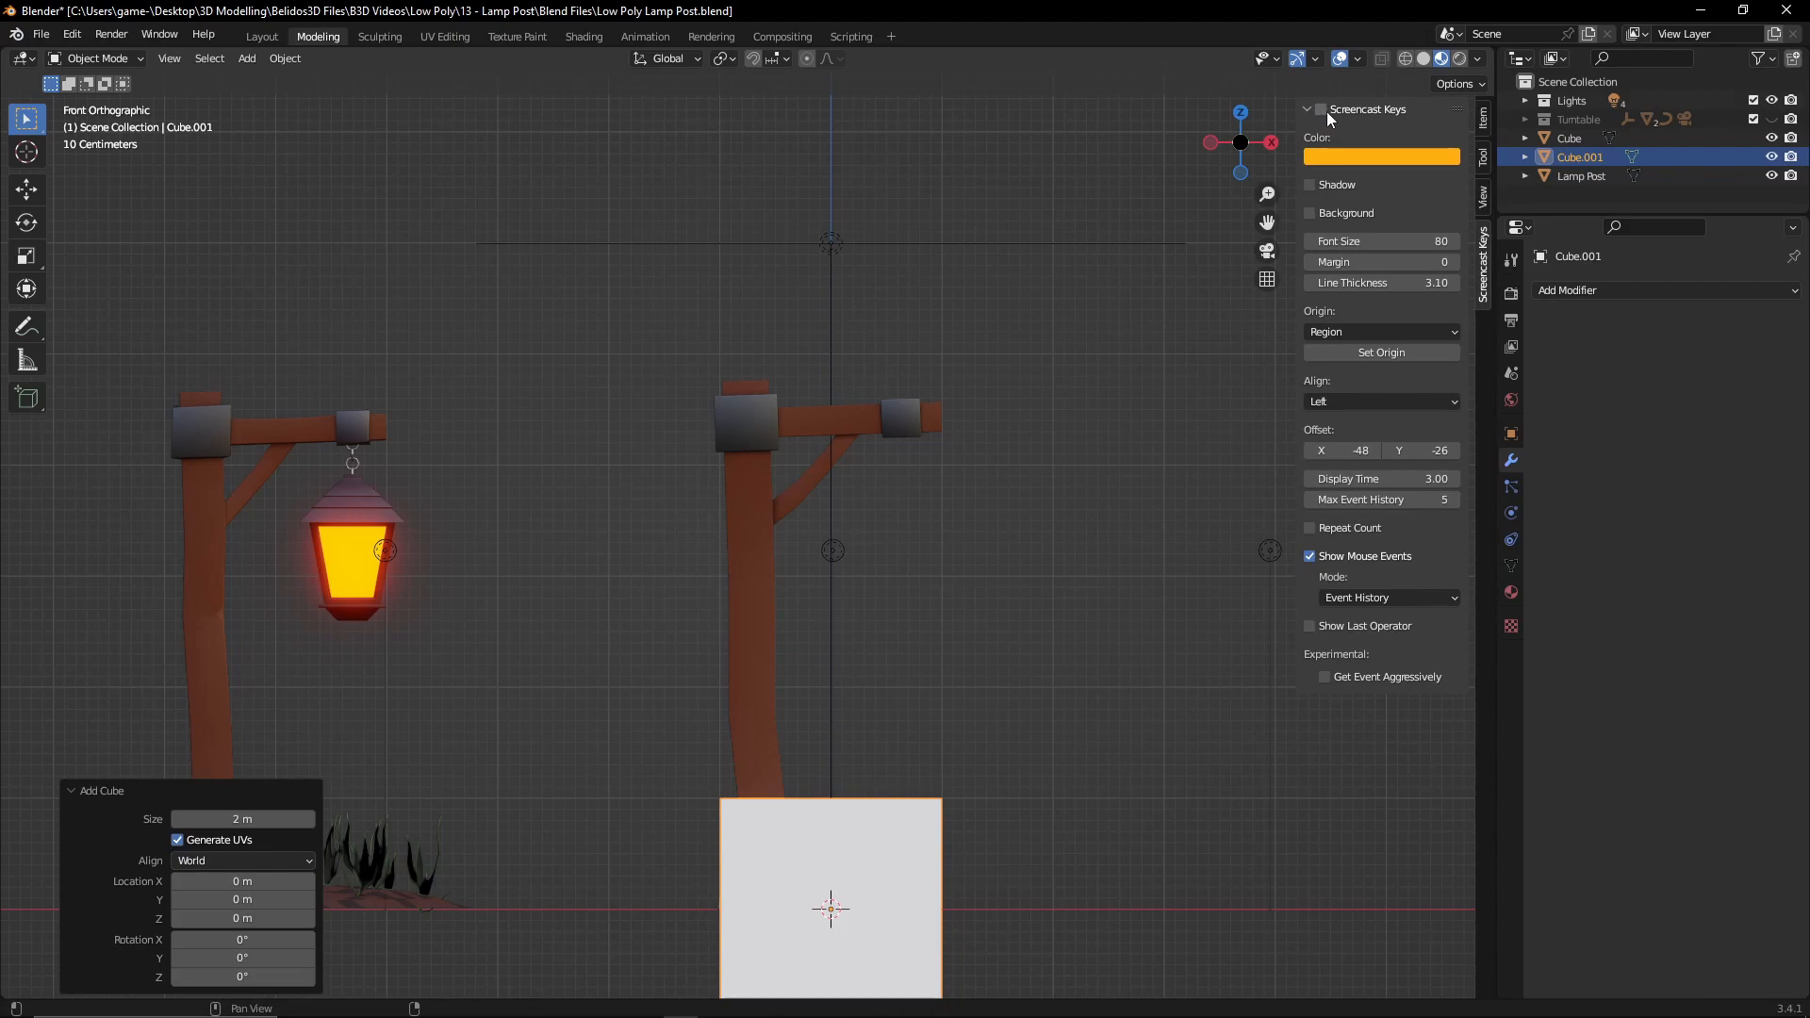
{"action": "key", "text": "n"}
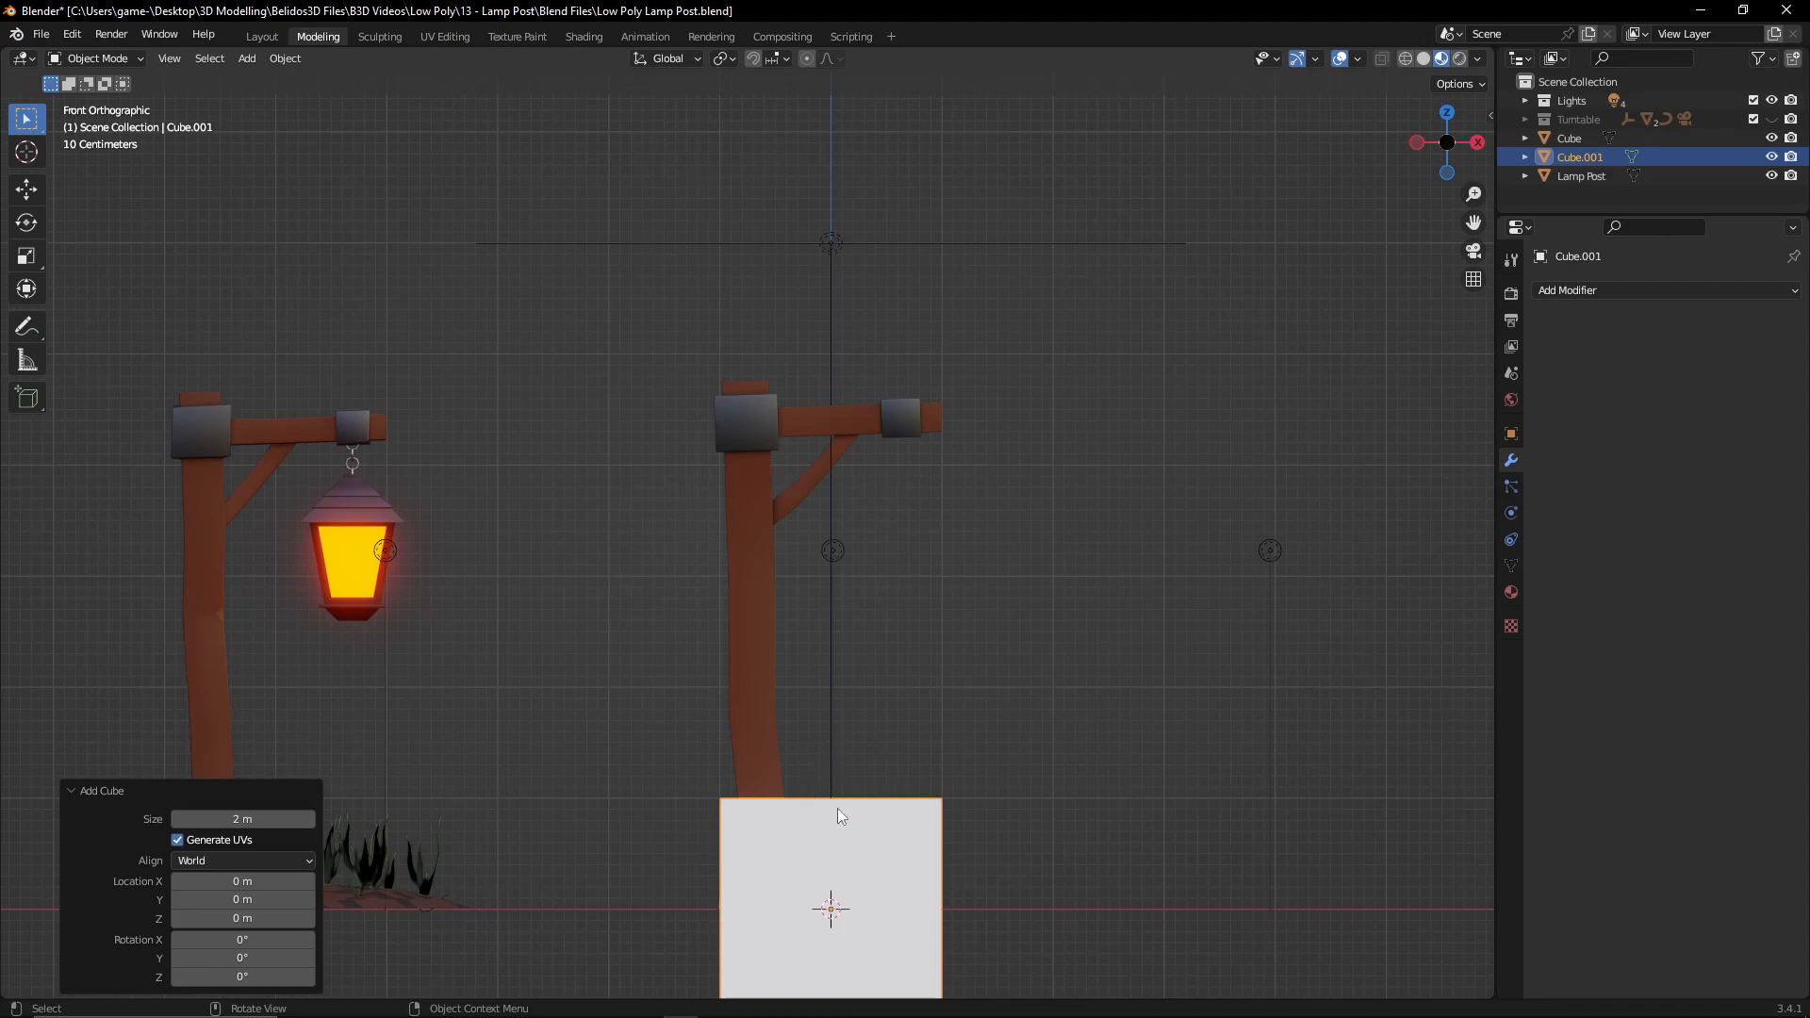
- Move the new cube up about 2.886 m along Z and about 0.662 m along X, beneath the arm's small collar
{"action": "key", "text": "g"}
{"action": "key", "text": "z"}
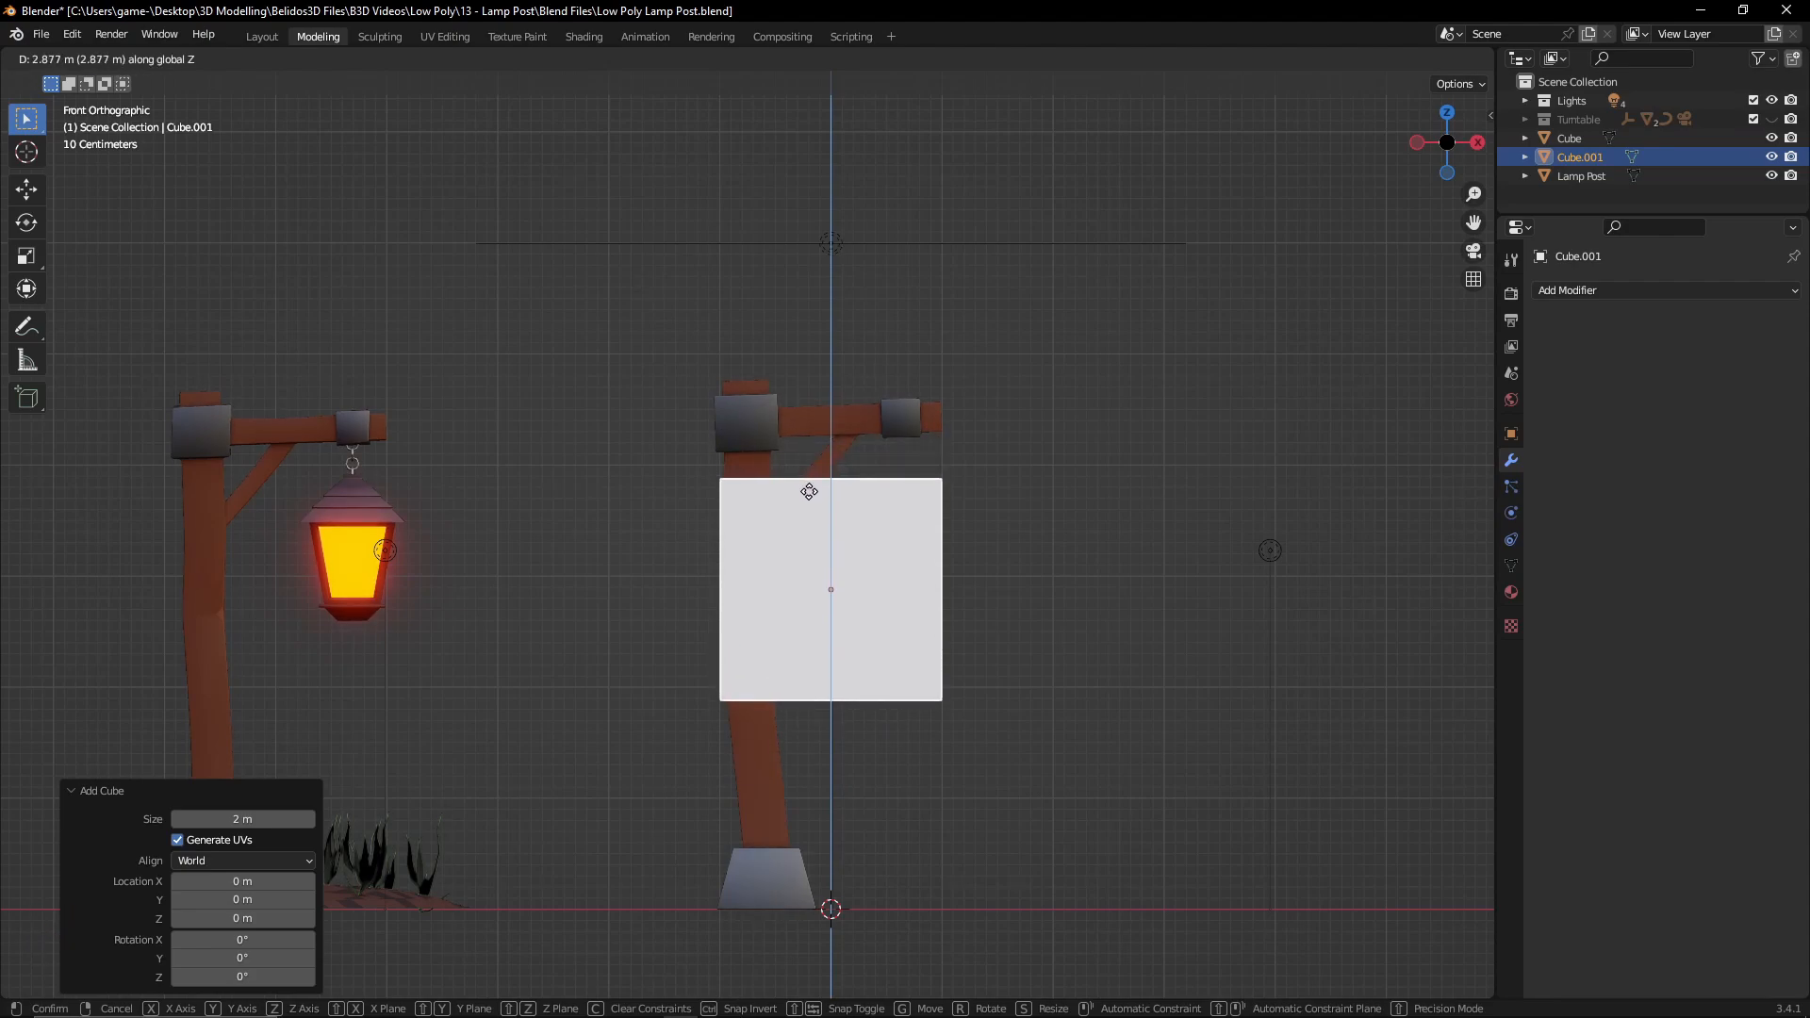
{"action": "left_click", "coordinate": [807, 491]}
{"action": "key", "text": "g"}
{"action": "key", "text": "x"}
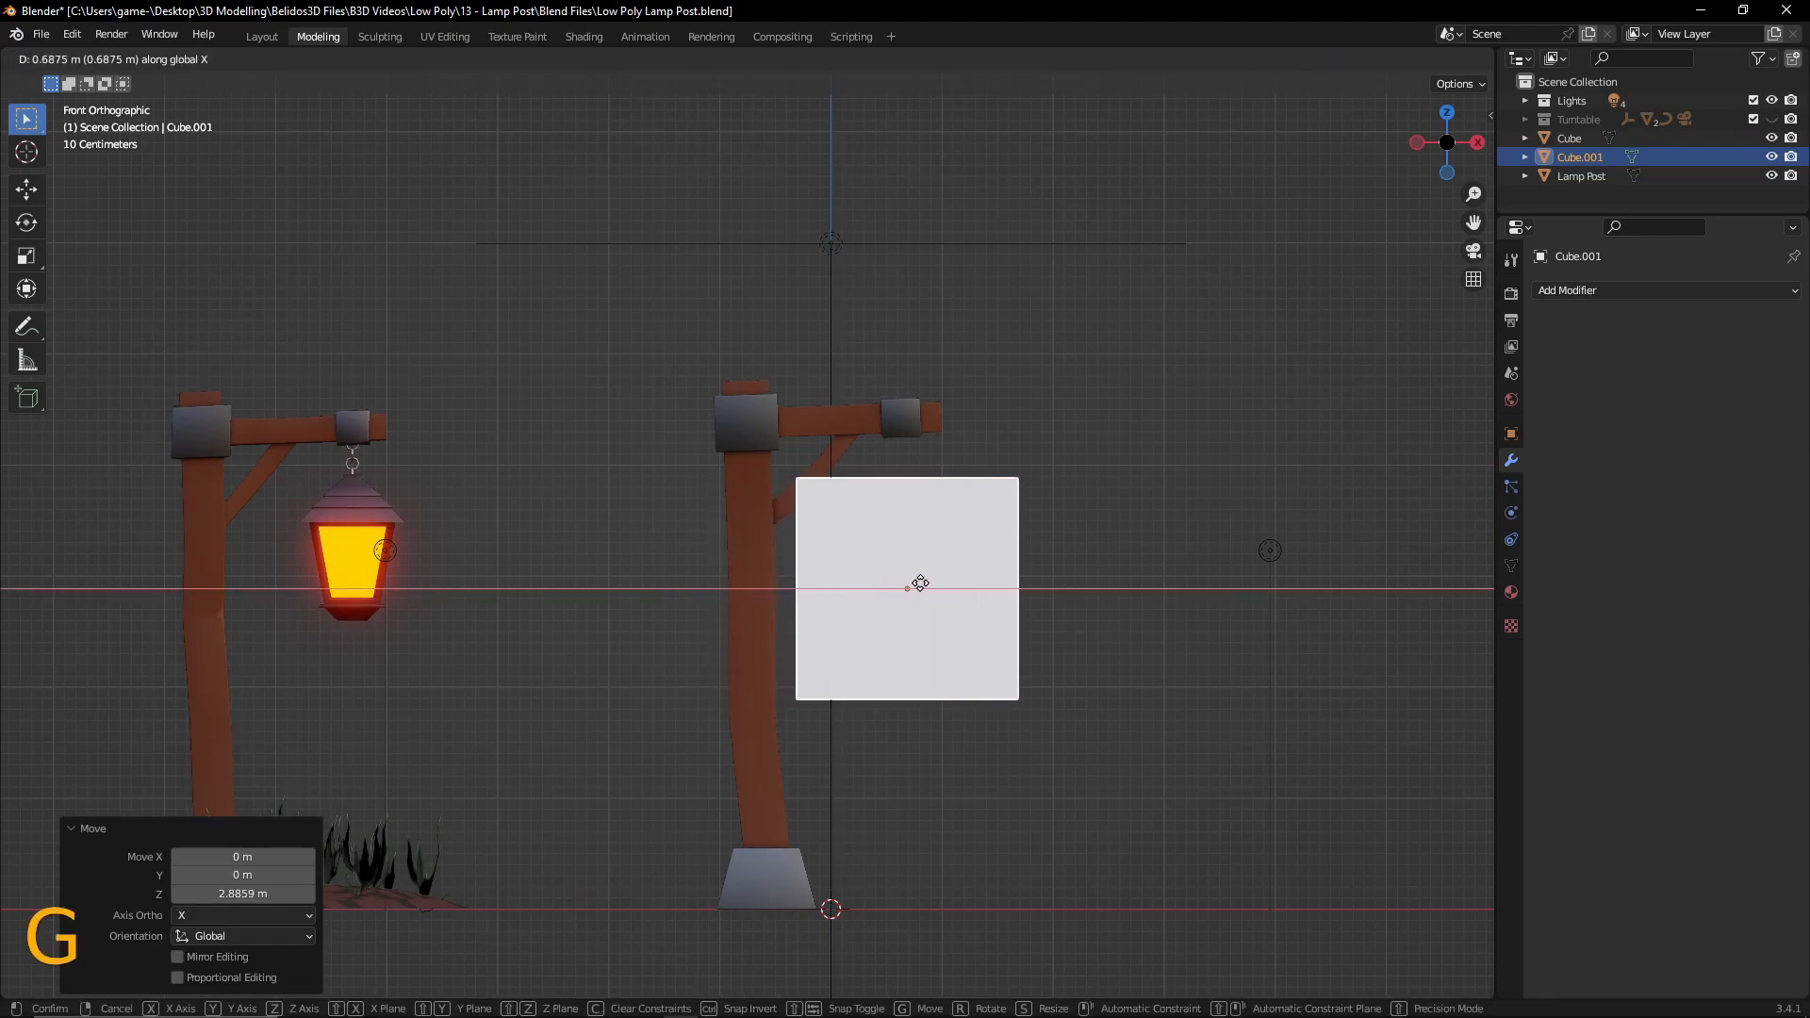
{"action": "left_click", "coordinate": [919, 584]}
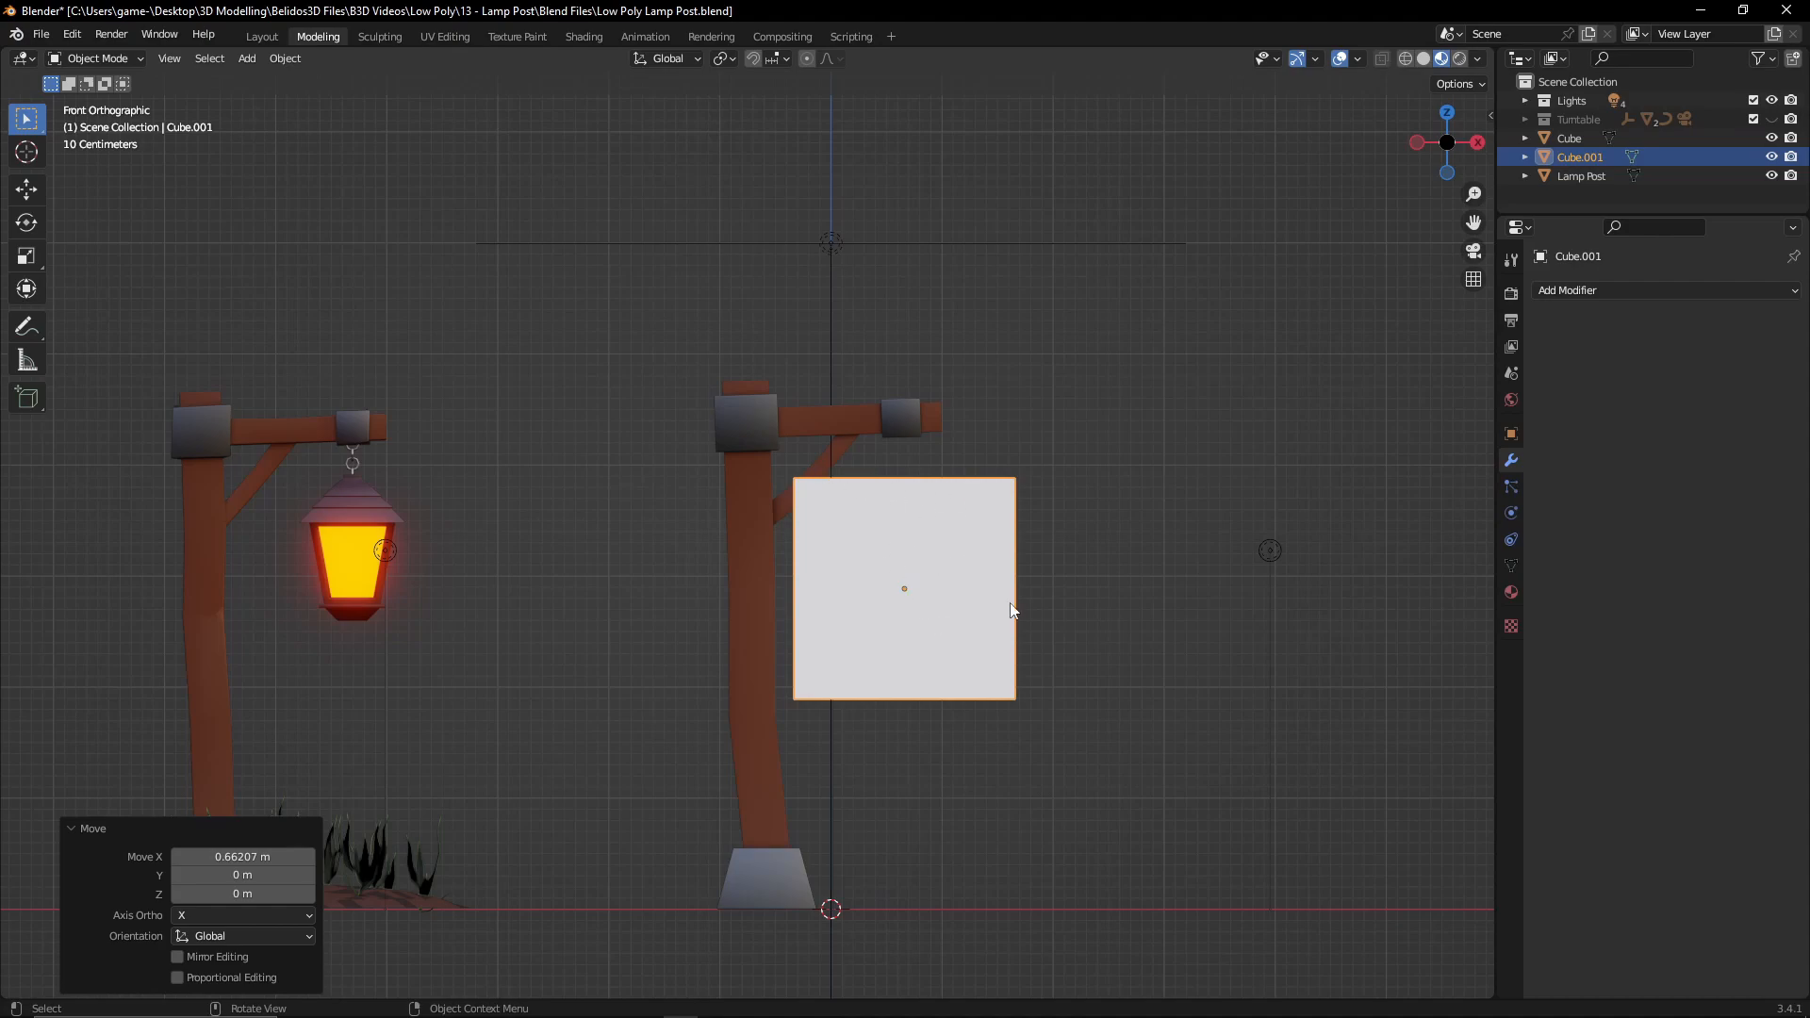
- Snap the 3D cursor to the centre of the new cube's top face
{"action": "middle_click_drag", "start_coordinate": [893, 500], "coordinate": [885, 635]}
{"action": "key", "text": "Tab"}
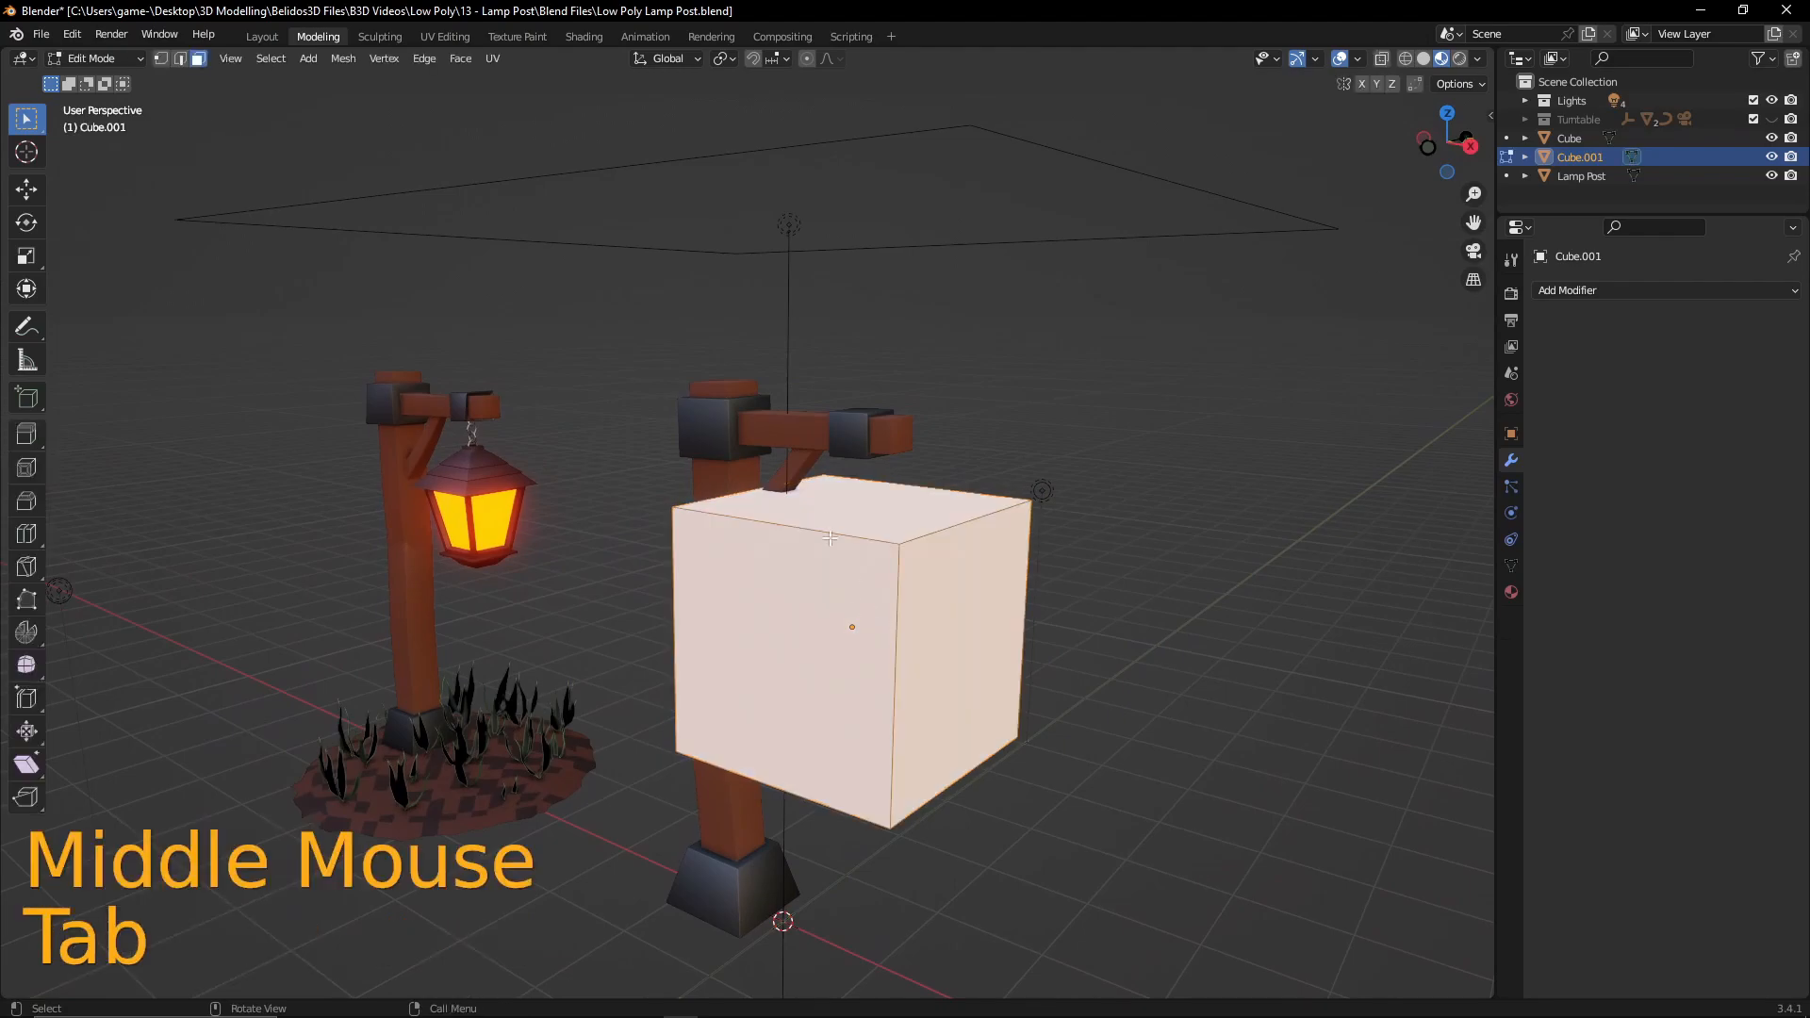
{"action": "key", "text": "3"}
{"action": "left_click", "coordinate": [872, 503]}
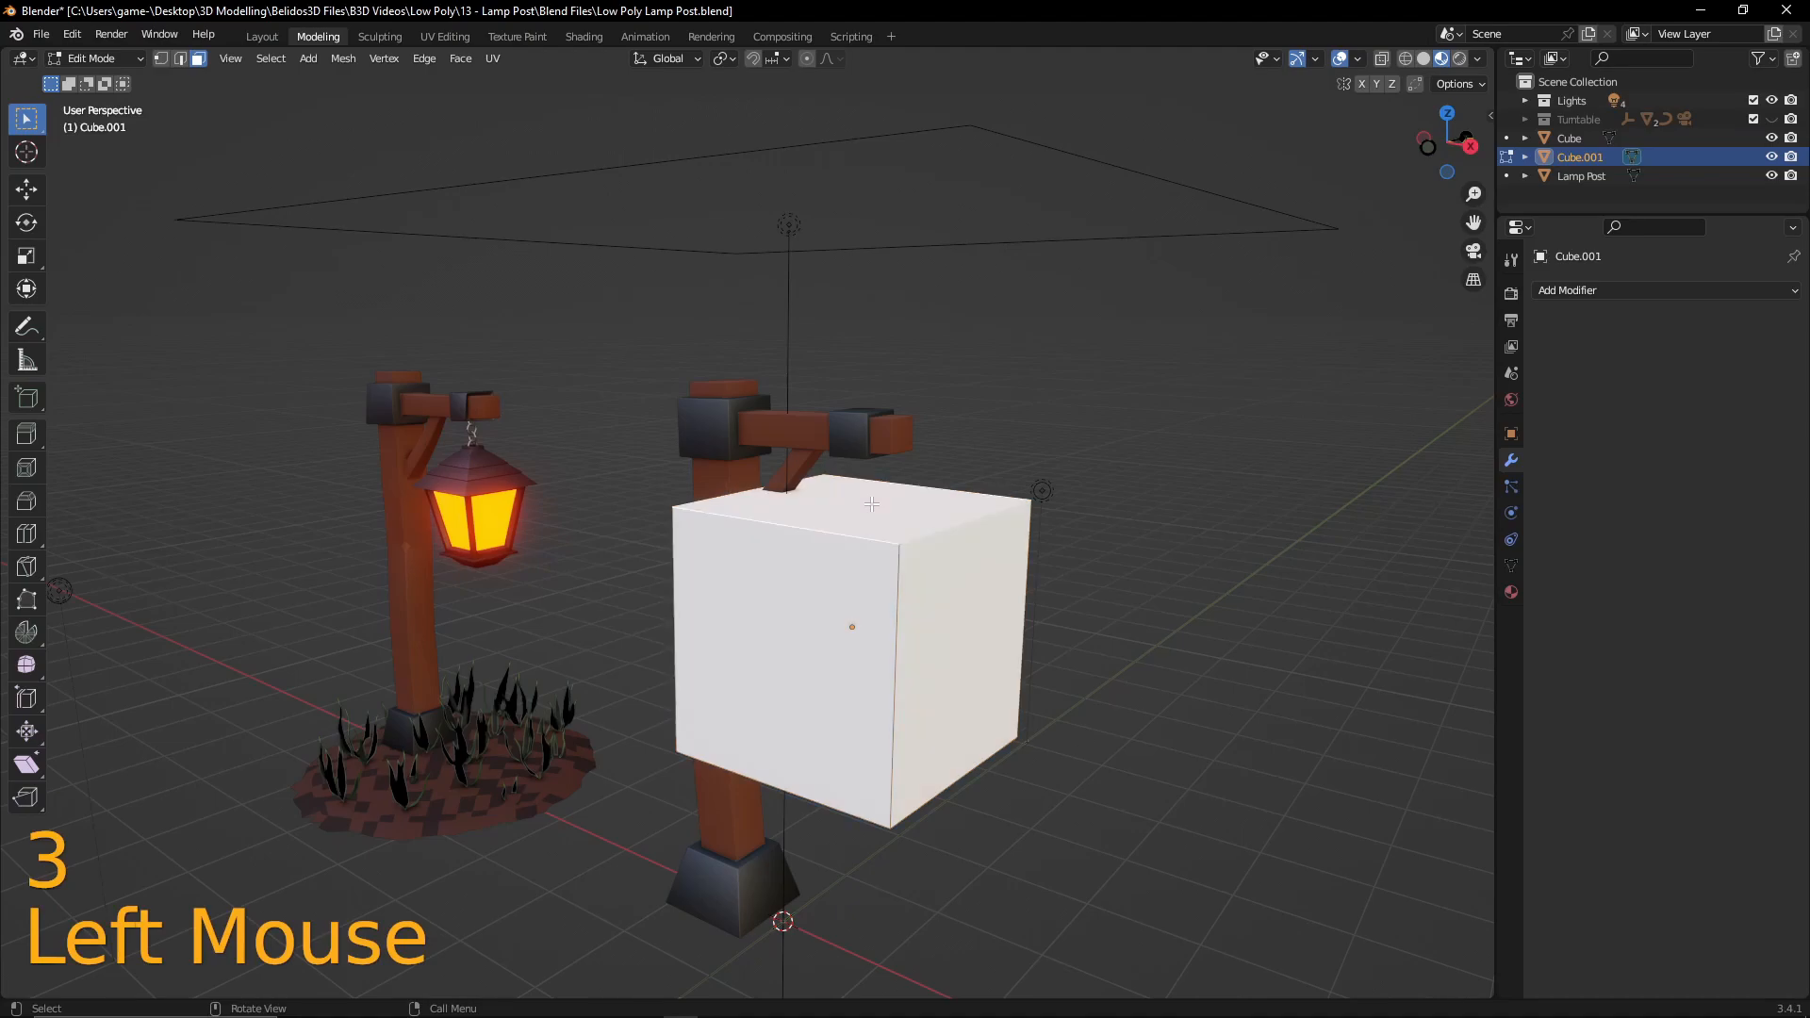
{"action": "key", "text": "shift"}
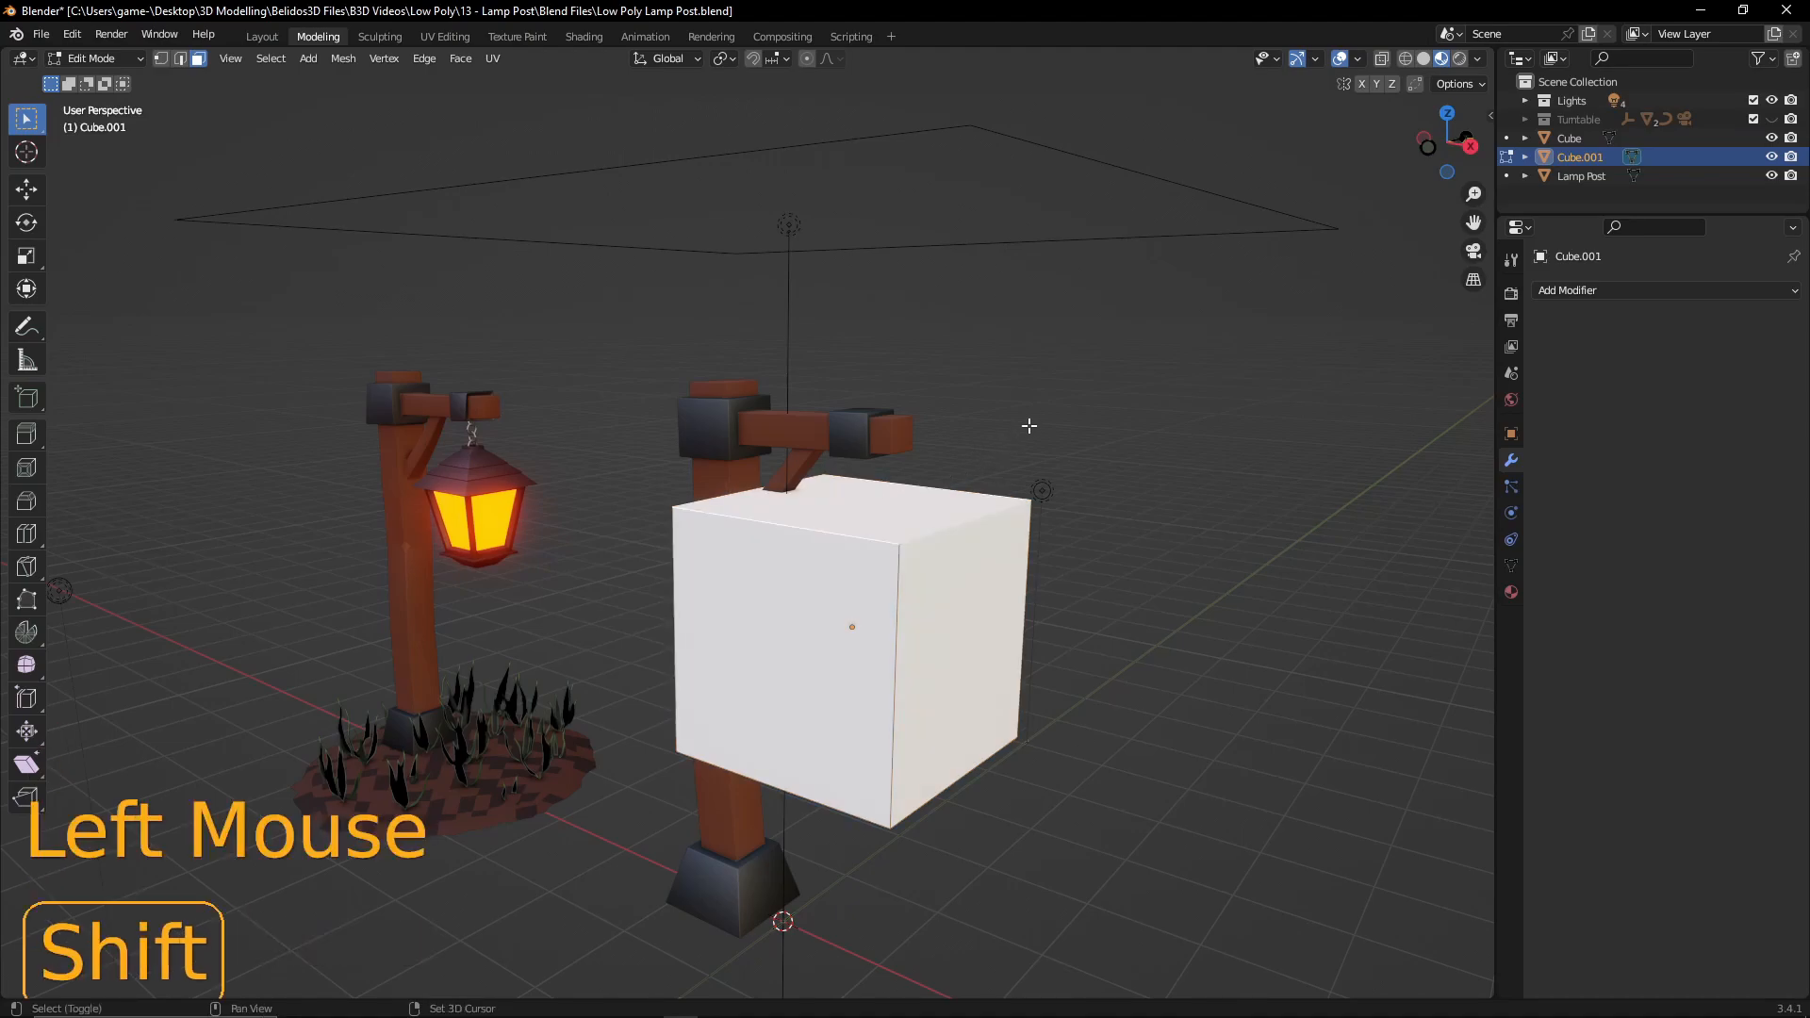
{"action": "key", "text": "shift+s"}
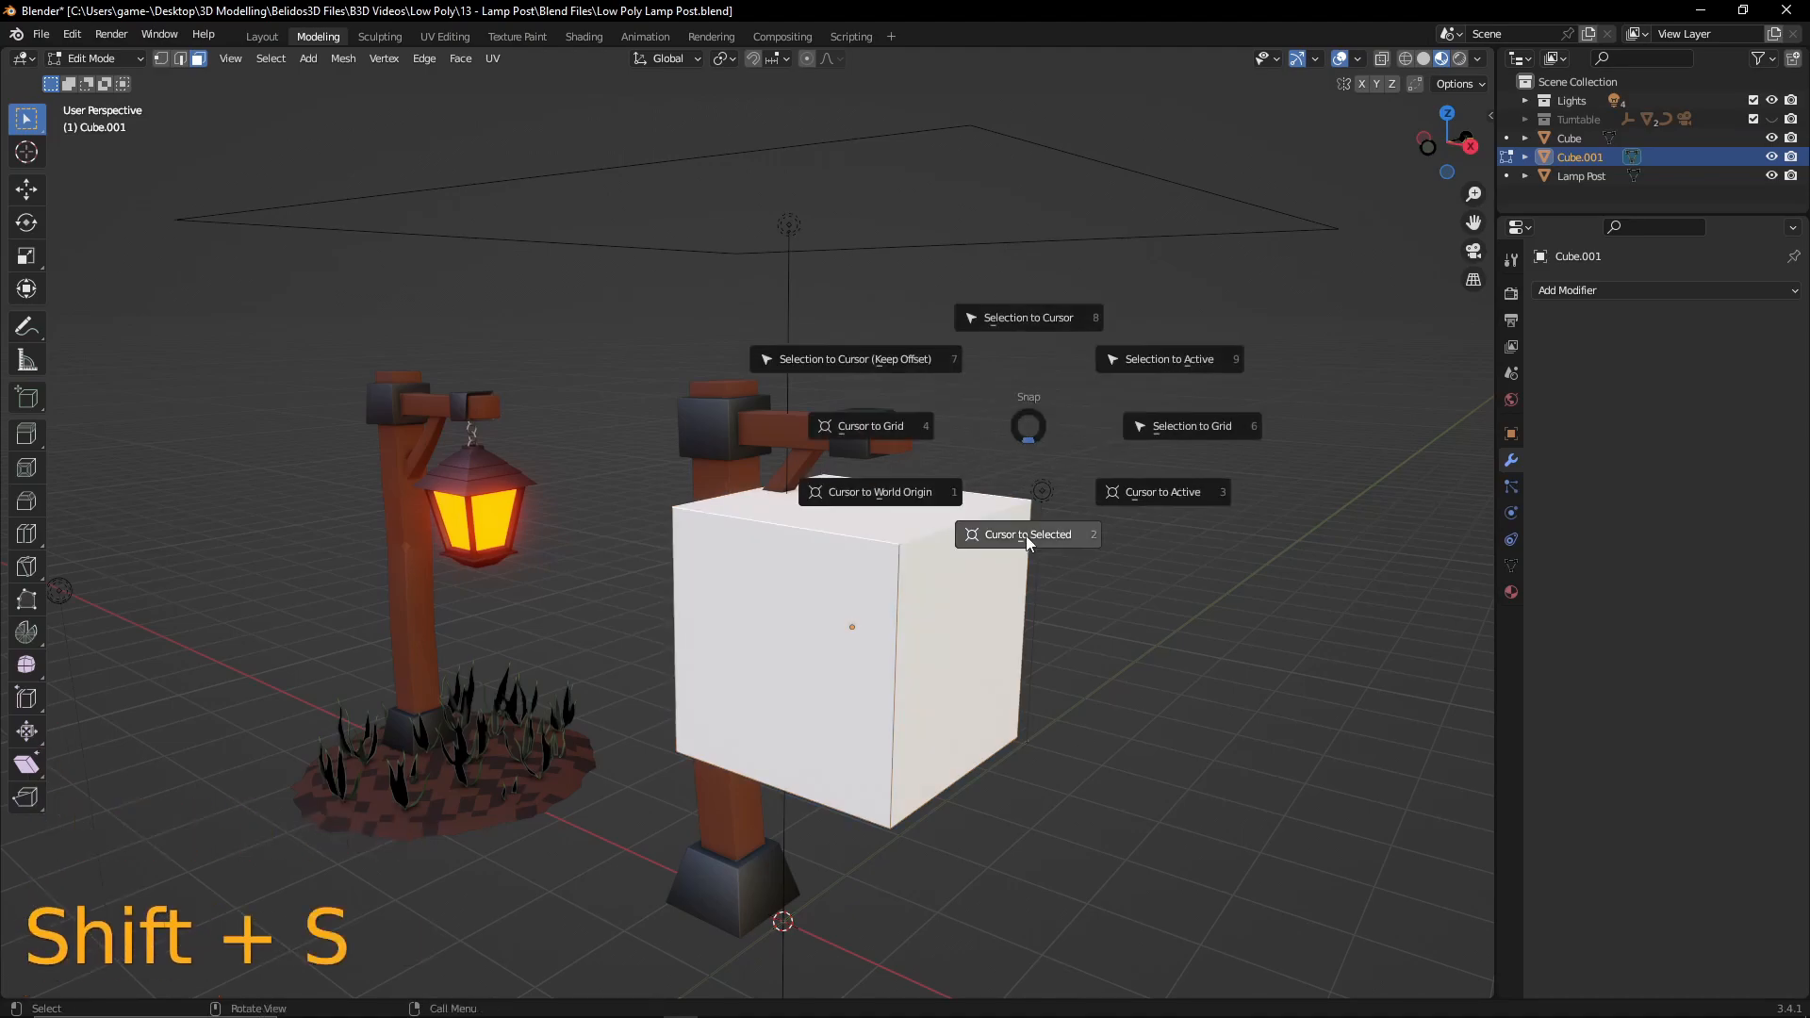
{"action": "left_click", "coordinate": [1026, 535]}
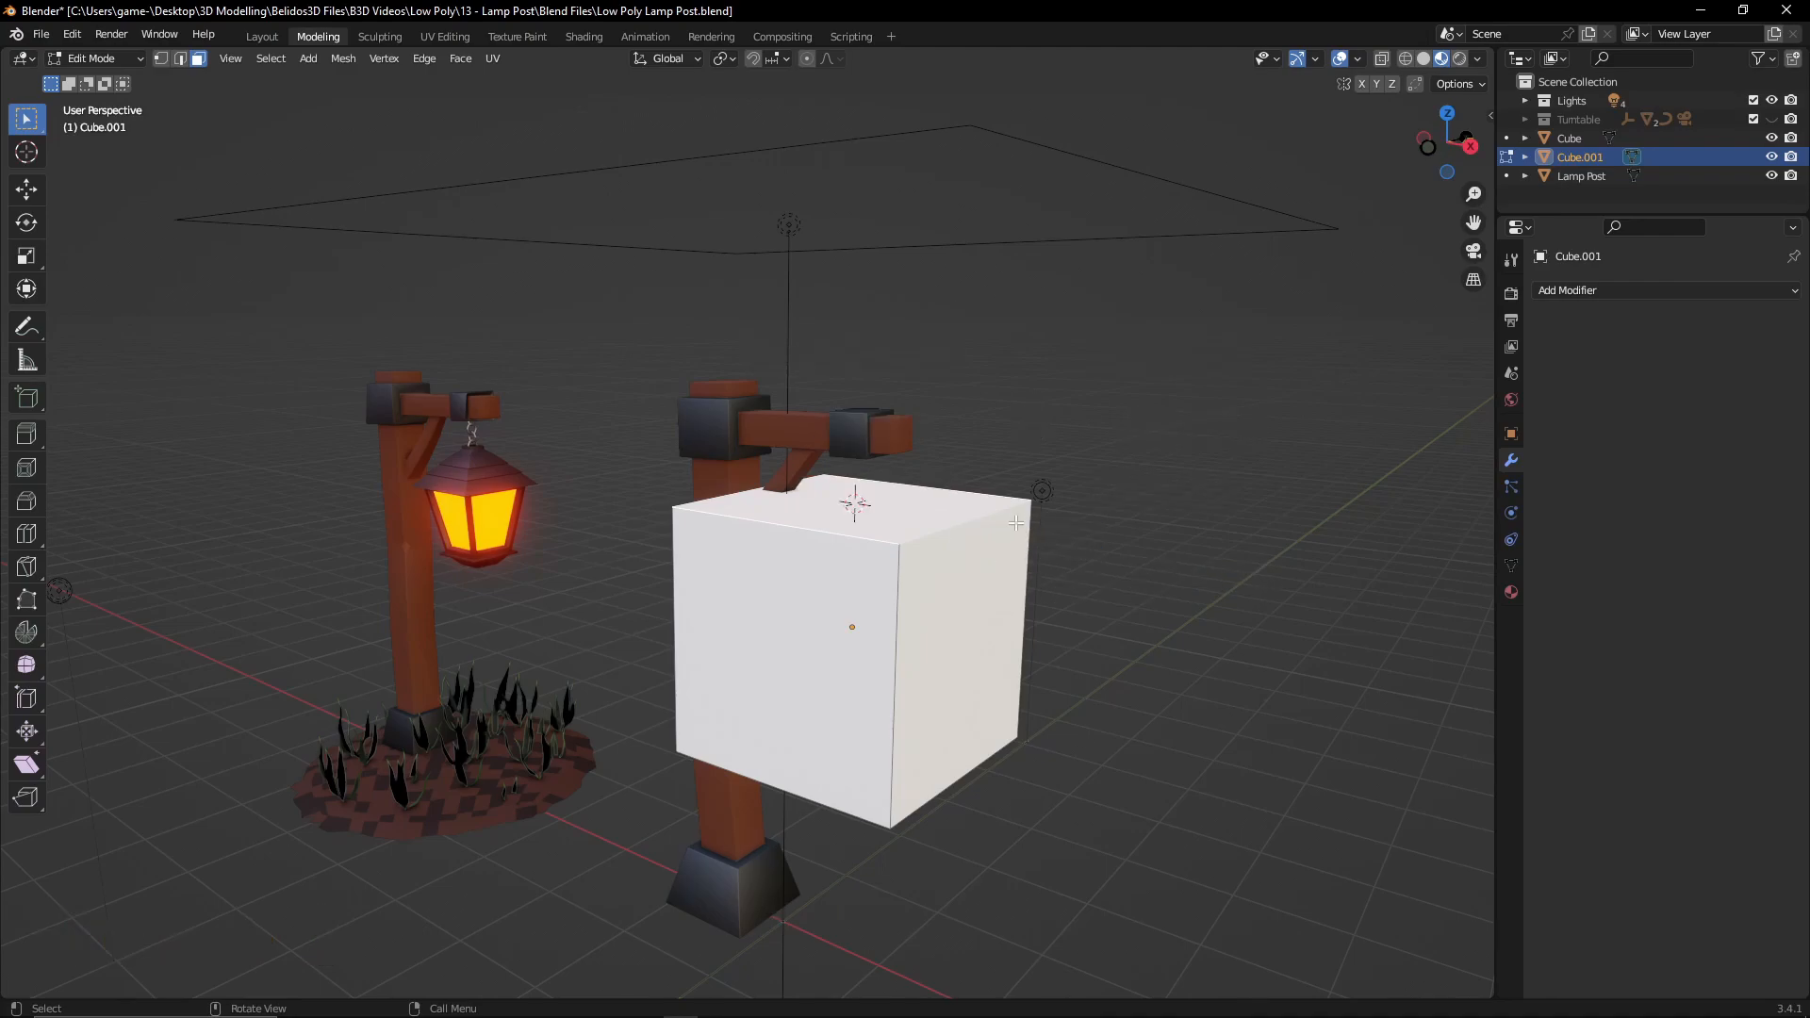
- Set the cube's origin to the 3D cursor at the middle of its top face
{"action": "key", "text": "Tab"}
{"action": "middle_click_drag", "start_coordinate": [930, 541], "coordinate": [908, 585]}
{"action": "right_click", "coordinate": [920, 587]}
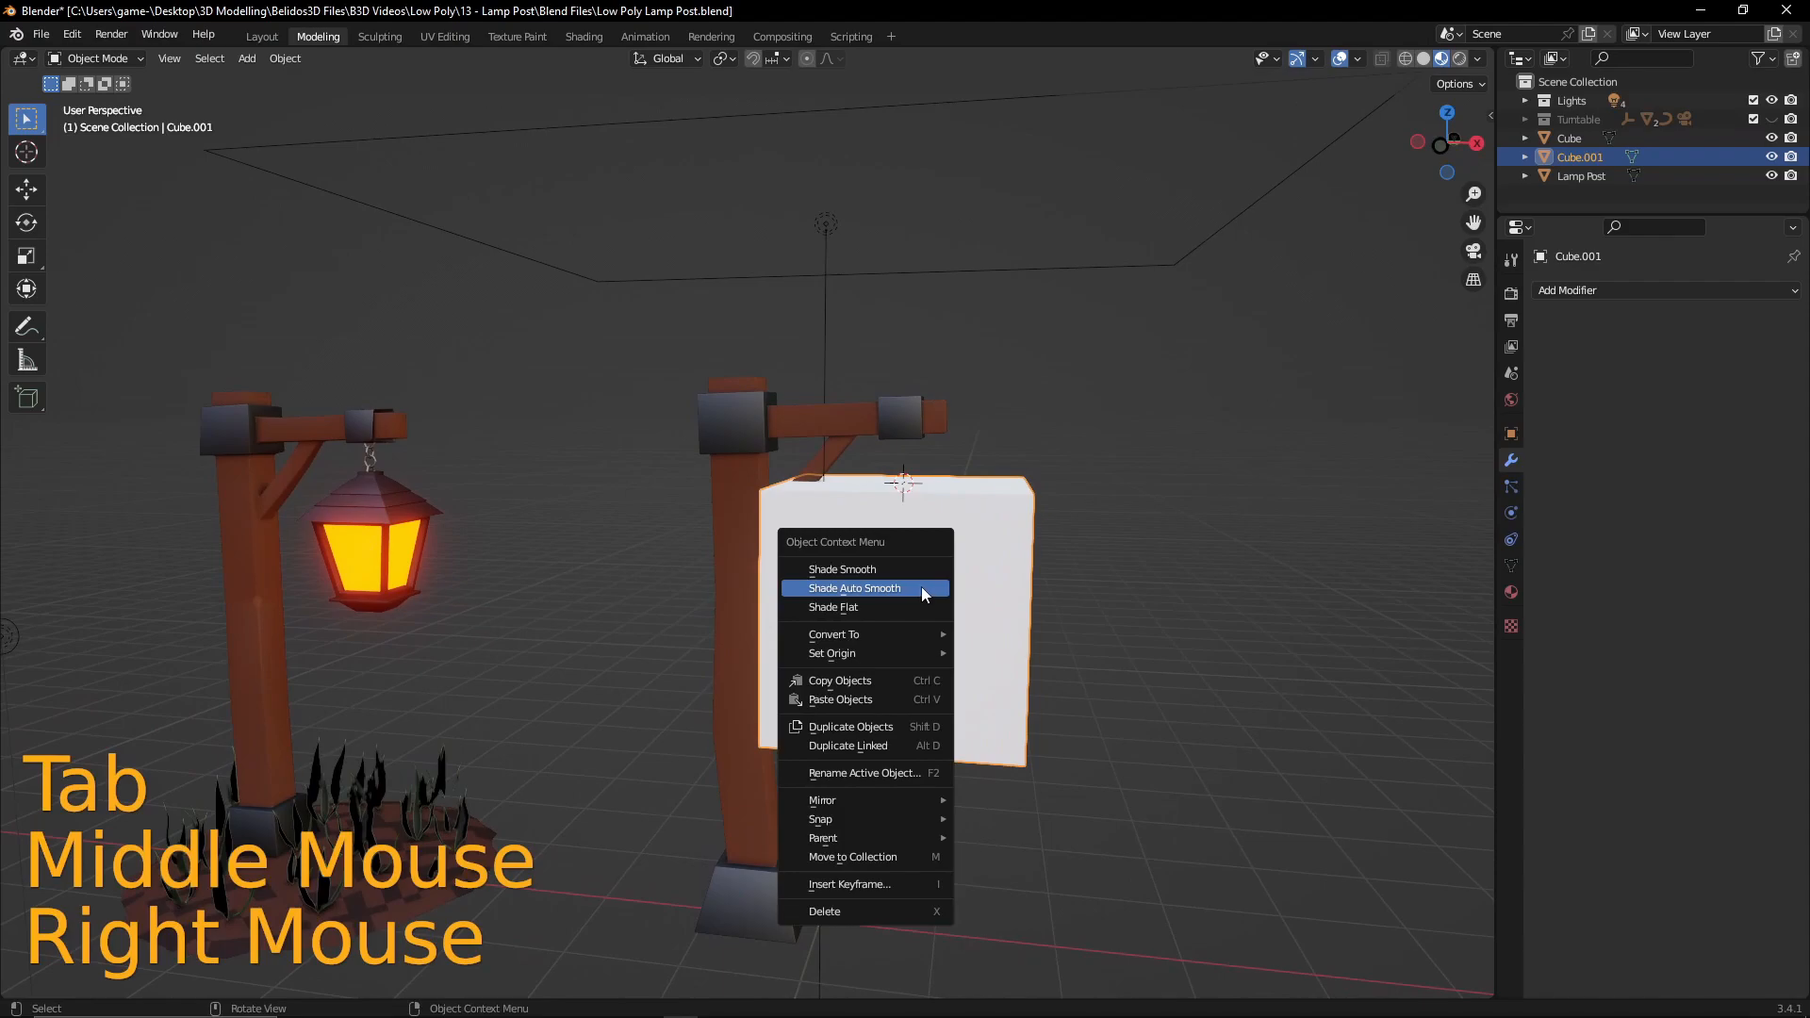
{"action": "mouse_move", "coordinate": [836, 657]}
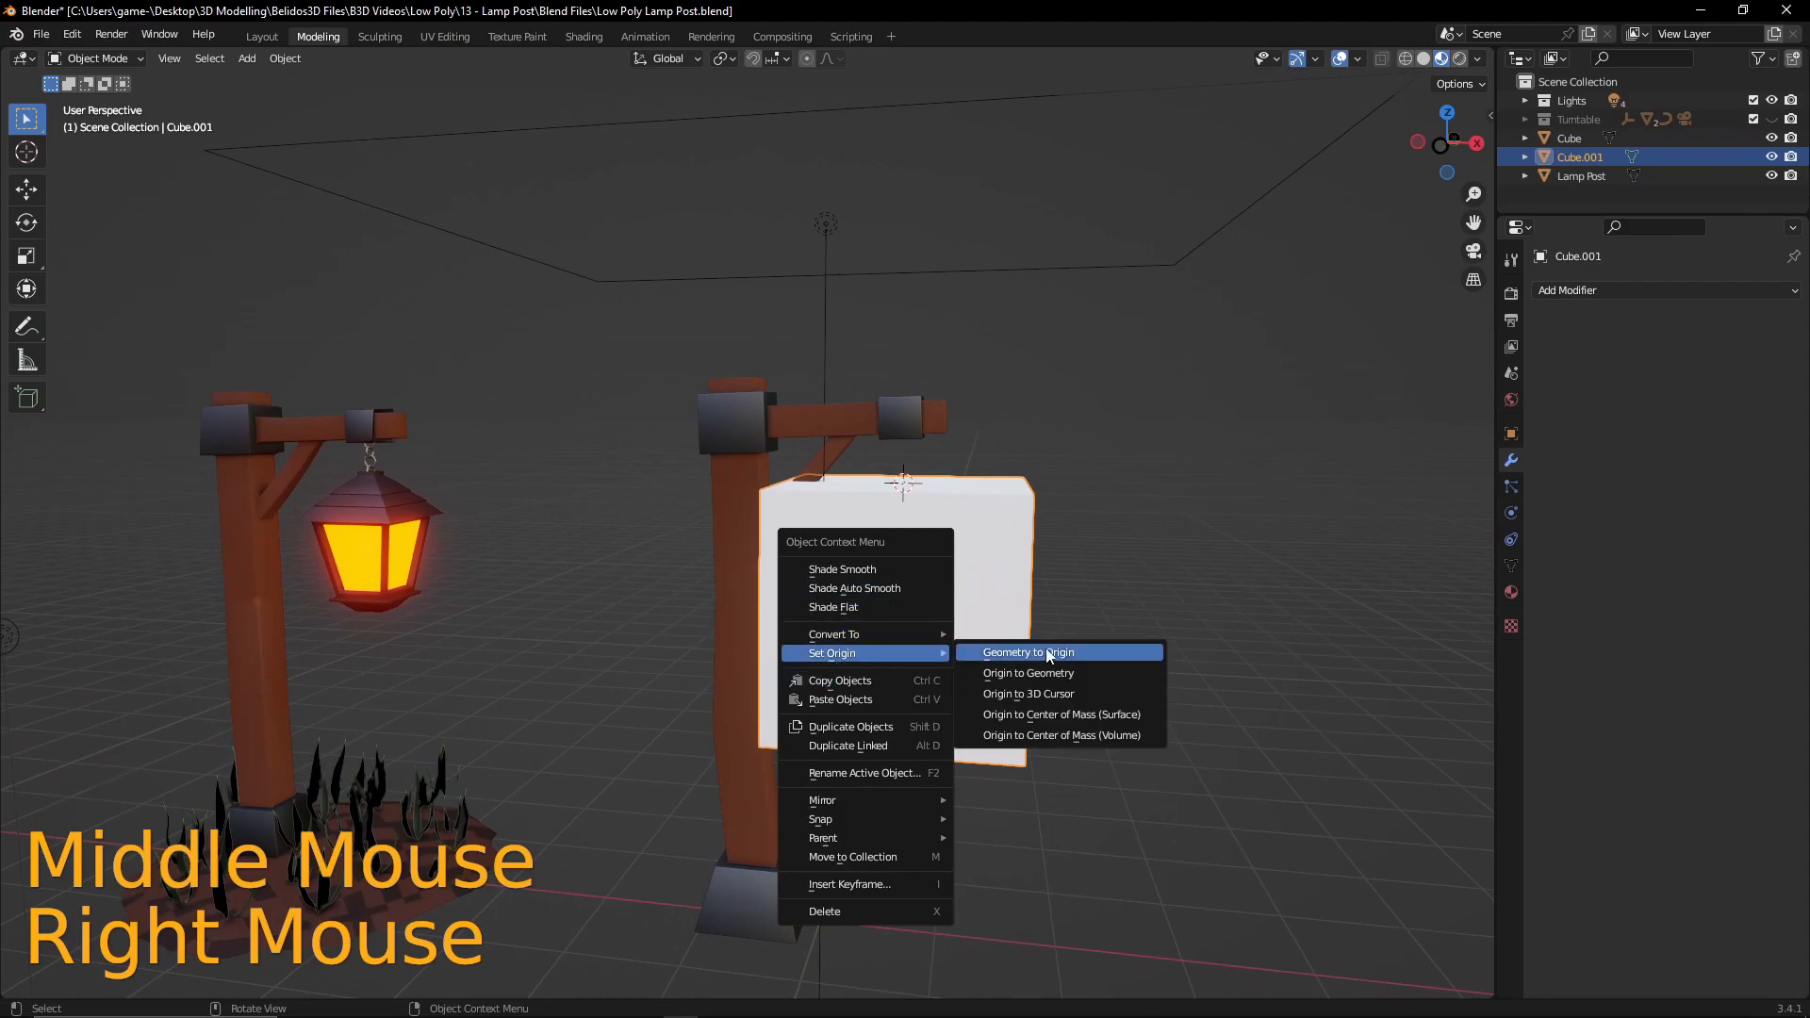
{"action": "left_click", "coordinate": [1078, 694]}
{"action": "middle_click_drag", "start_coordinate": [1086, 614], "coordinate": [926, 540]}
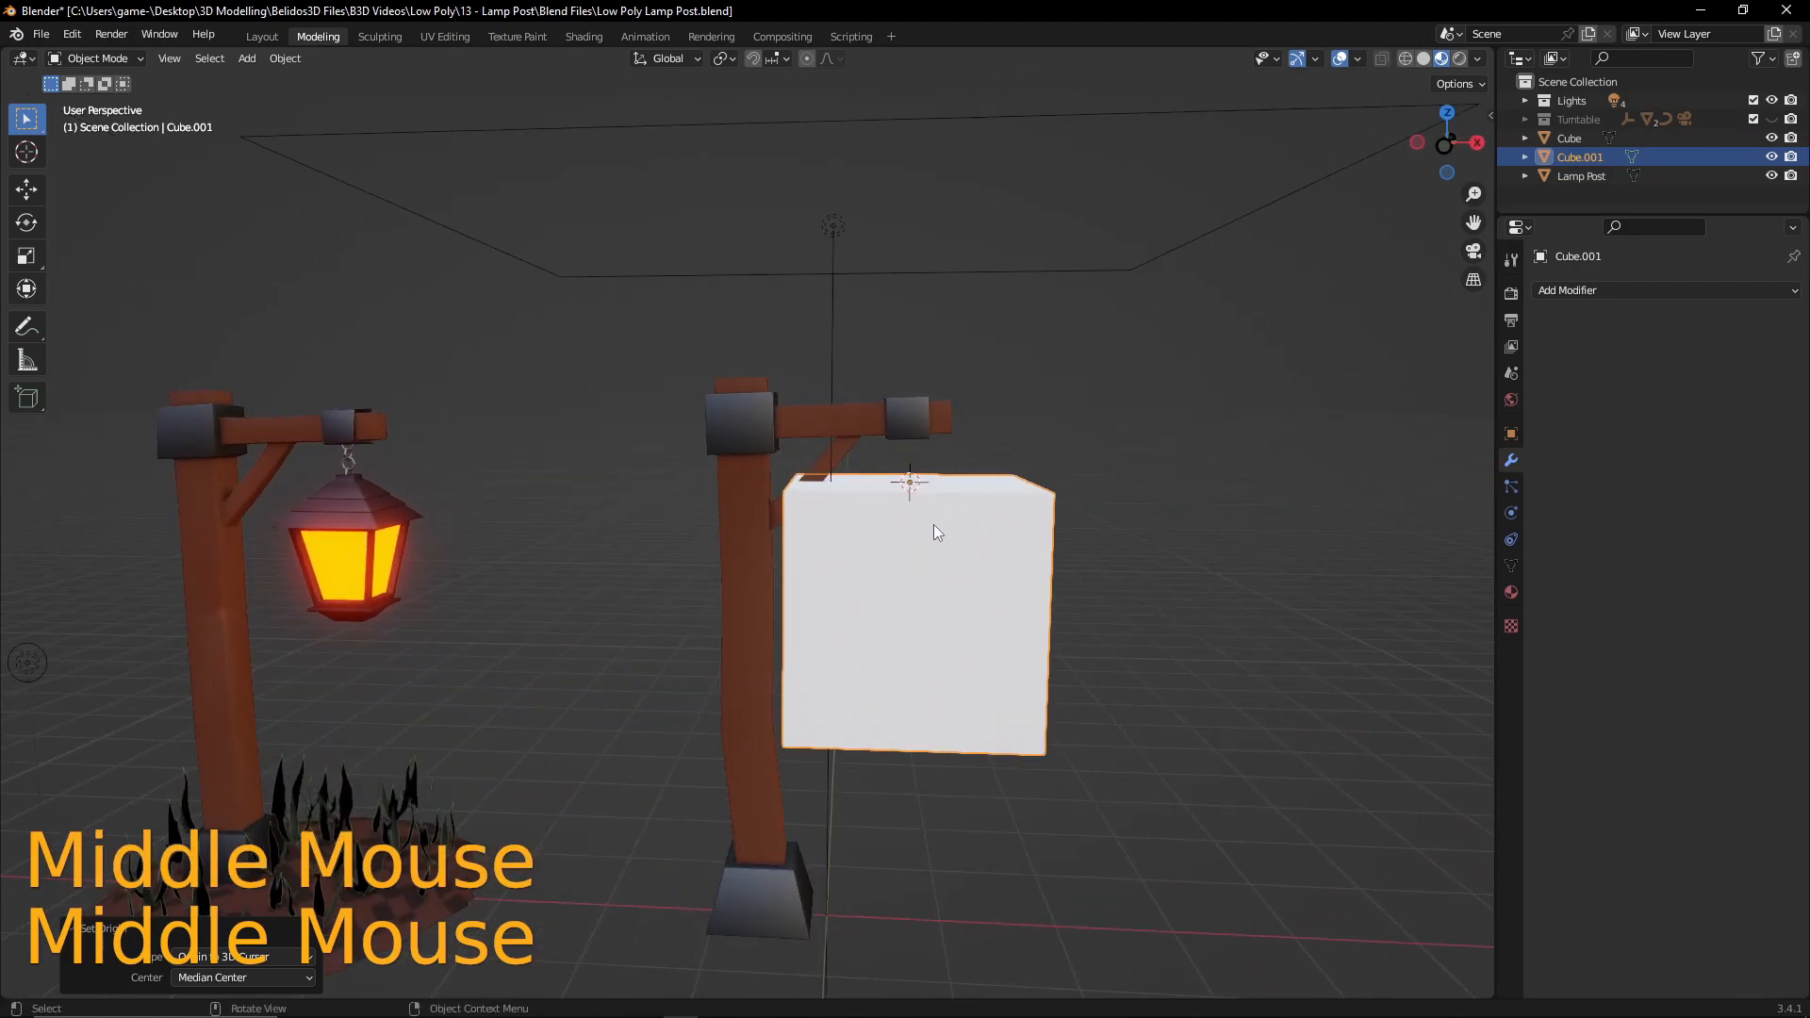
{"action": "middle_click_drag", "start_coordinate": [851, 452], "coordinate": [913, 484]}
- Scale the cube down uniformly to roughly 0.05, and flatten it along Z by about 0.556
{"action": "key", "text": "KP_1"}
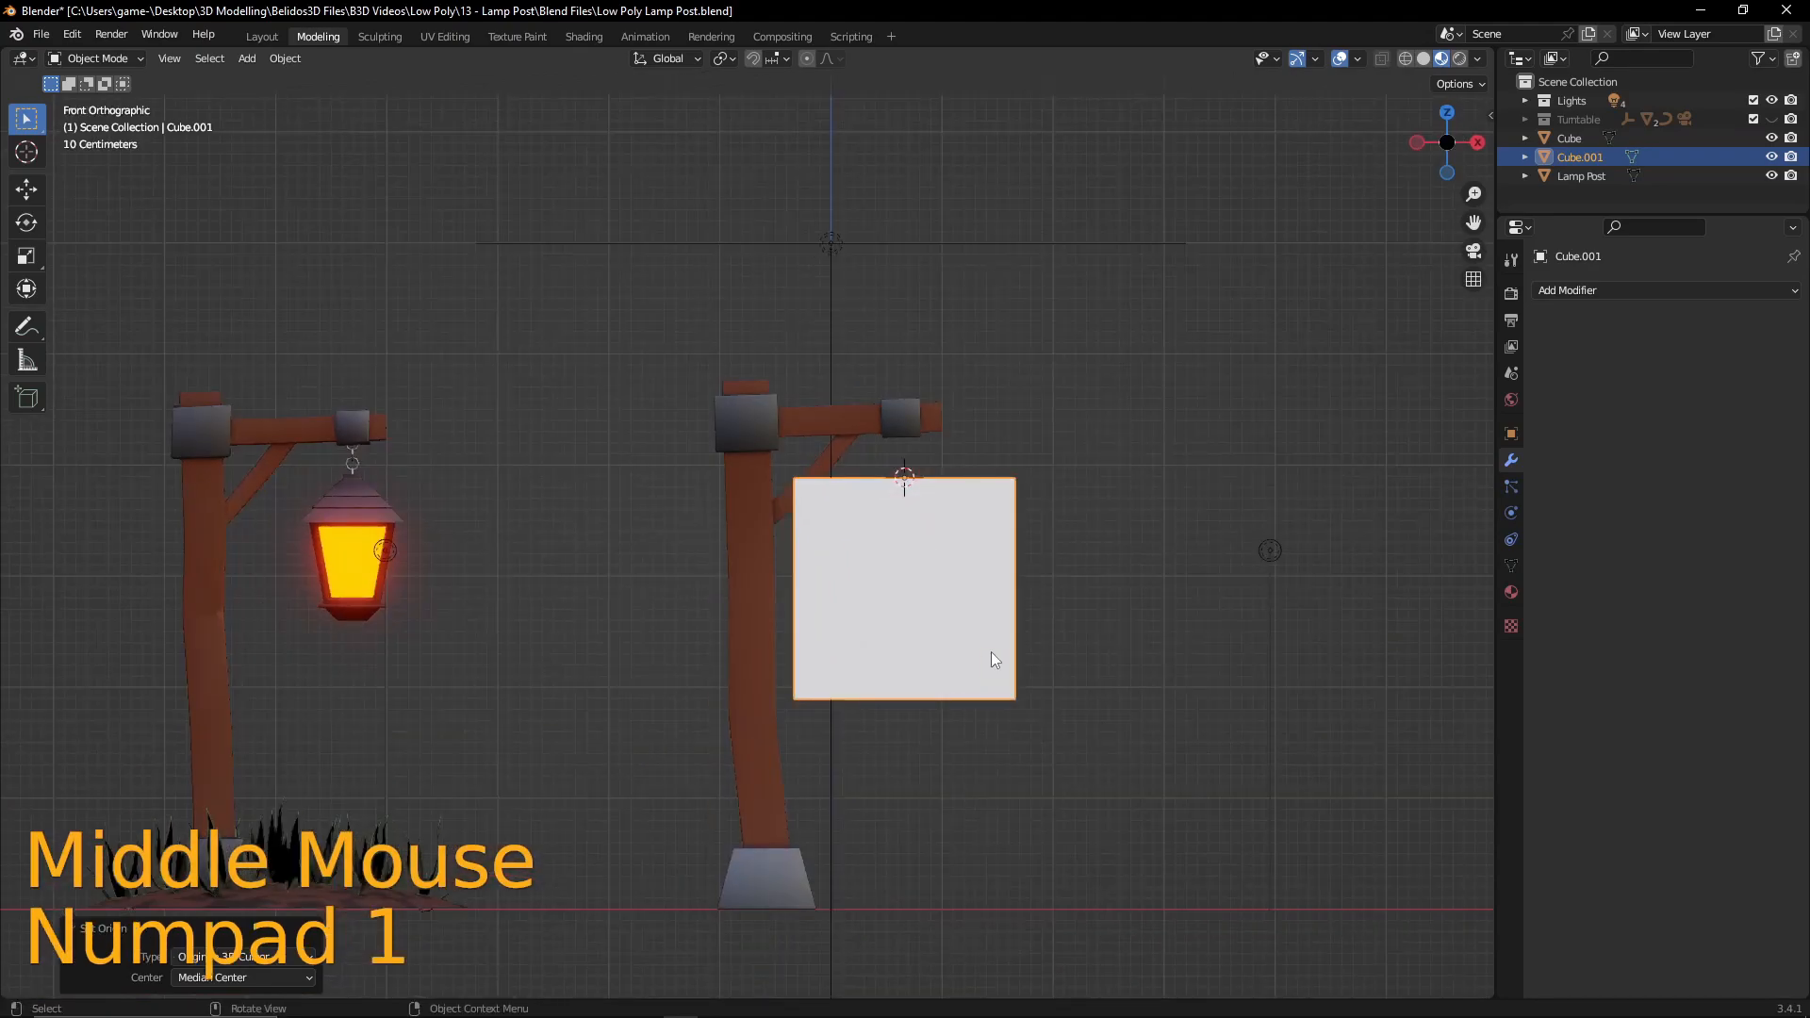
{"action": "key", "text": "s"}
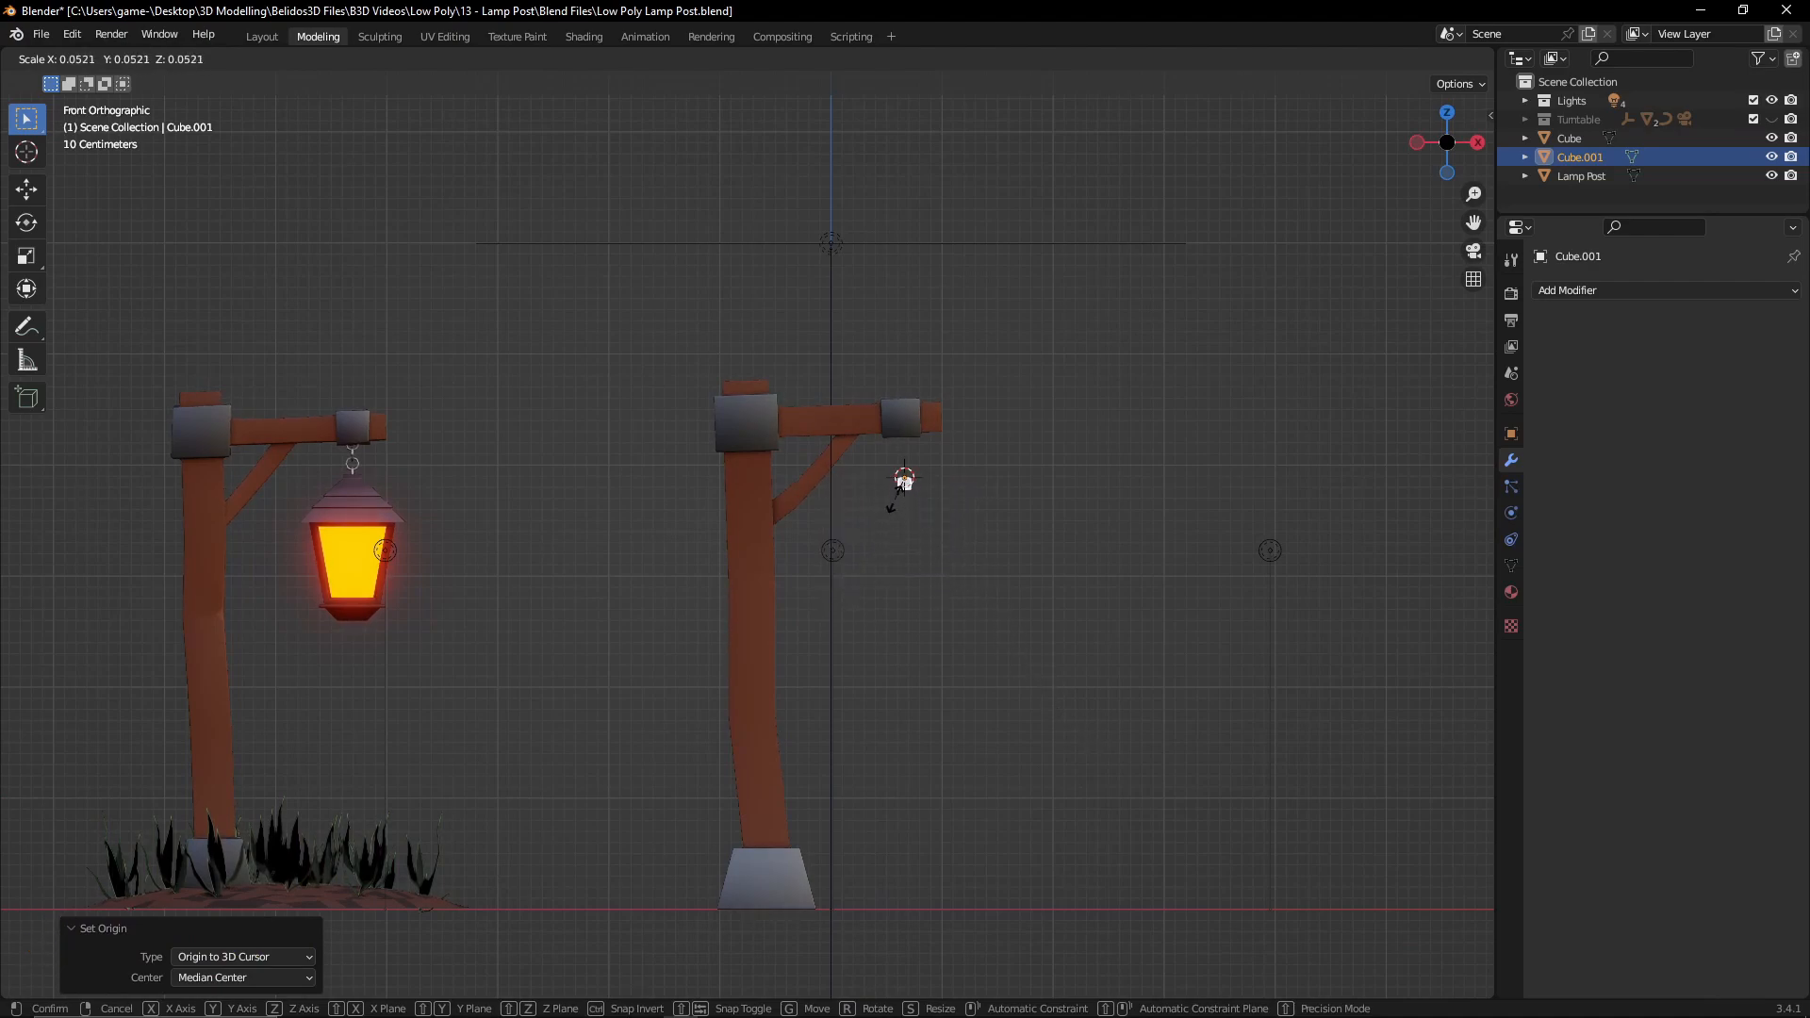
{"action": "left_click", "coordinate": [897, 500]}
{"action": "scroll", "coordinate": [933, 498], "scroll_direction": "up", "scroll_amount": 2}
{"action": "middle_click_drag", "start_coordinate": [1176, 513], "coordinate": [835, 563], "text": "shift"}
{"action": "key", "text": "s"}
{"action": "key", "text": "z"}
{"action": "left_click", "coordinate": [1031, 542]}
- Move the small block about 0.115 m along Y so it lines up with the arm's centre
{"action": "key", "text": "KP_3"}
{"action": "key", "text": "KP_2"}
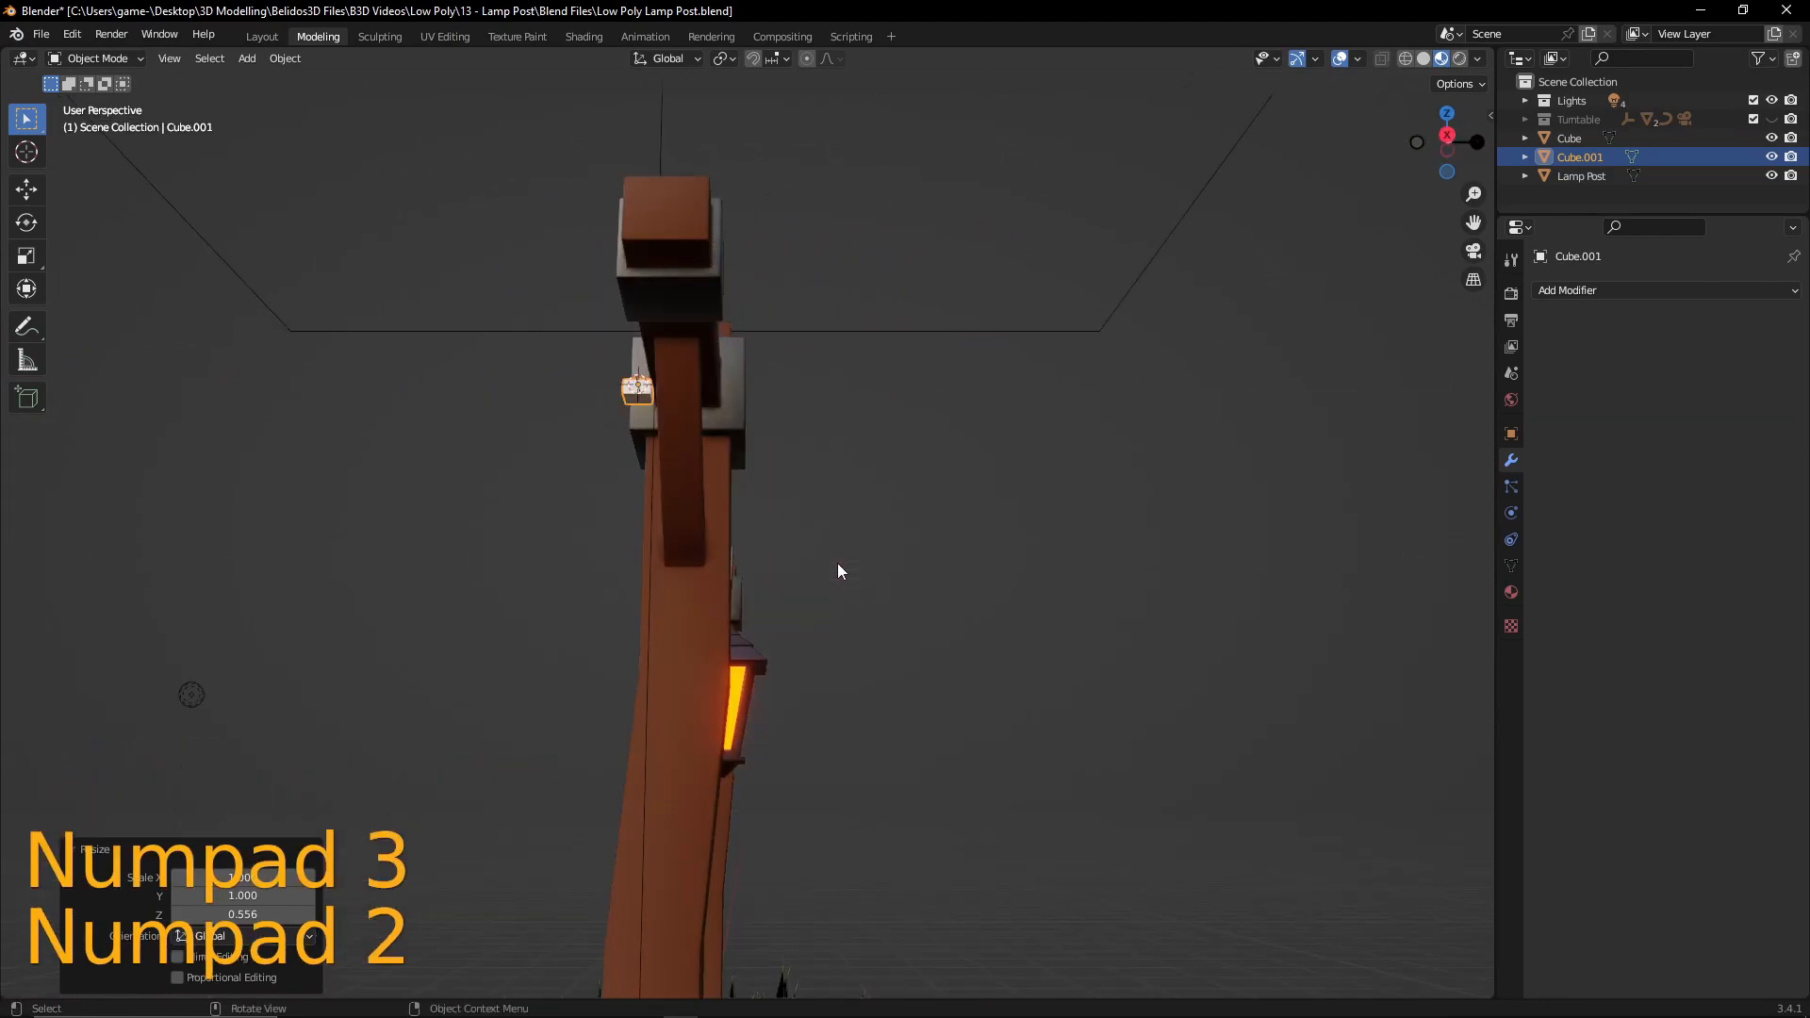
{"action": "key", "text": "KP_3"}
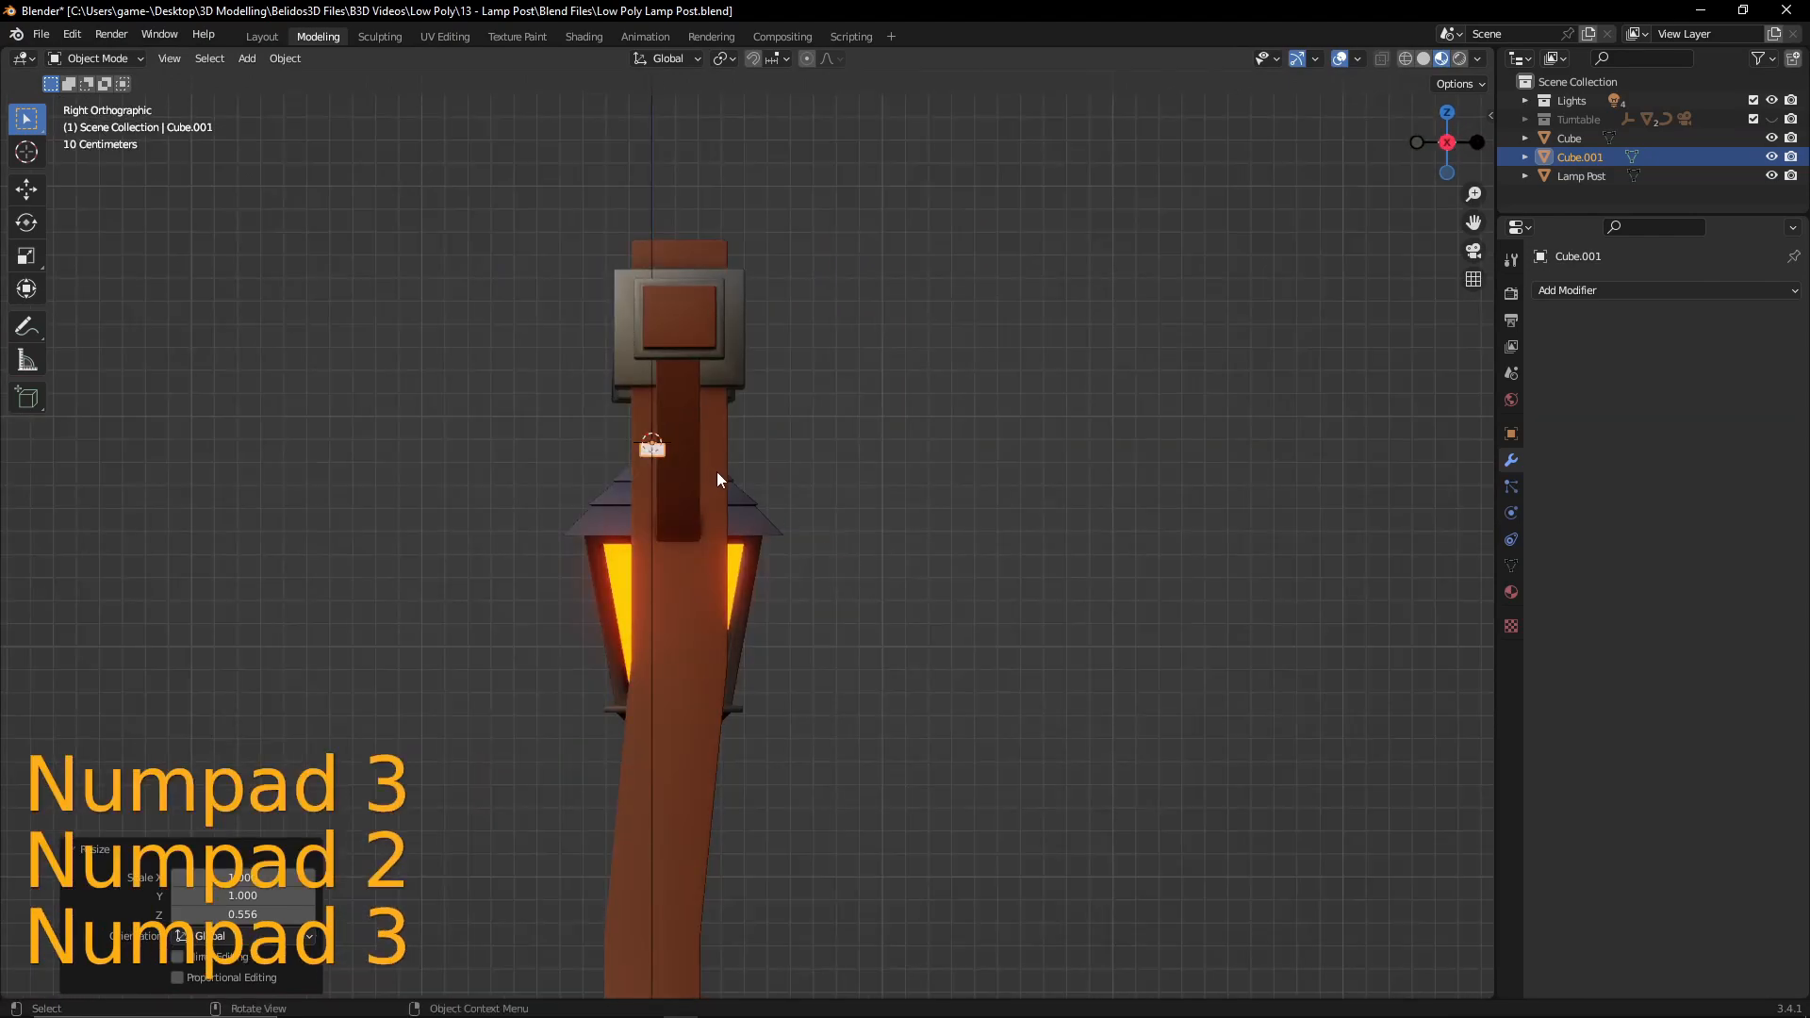
{"action": "key", "text": "g"}
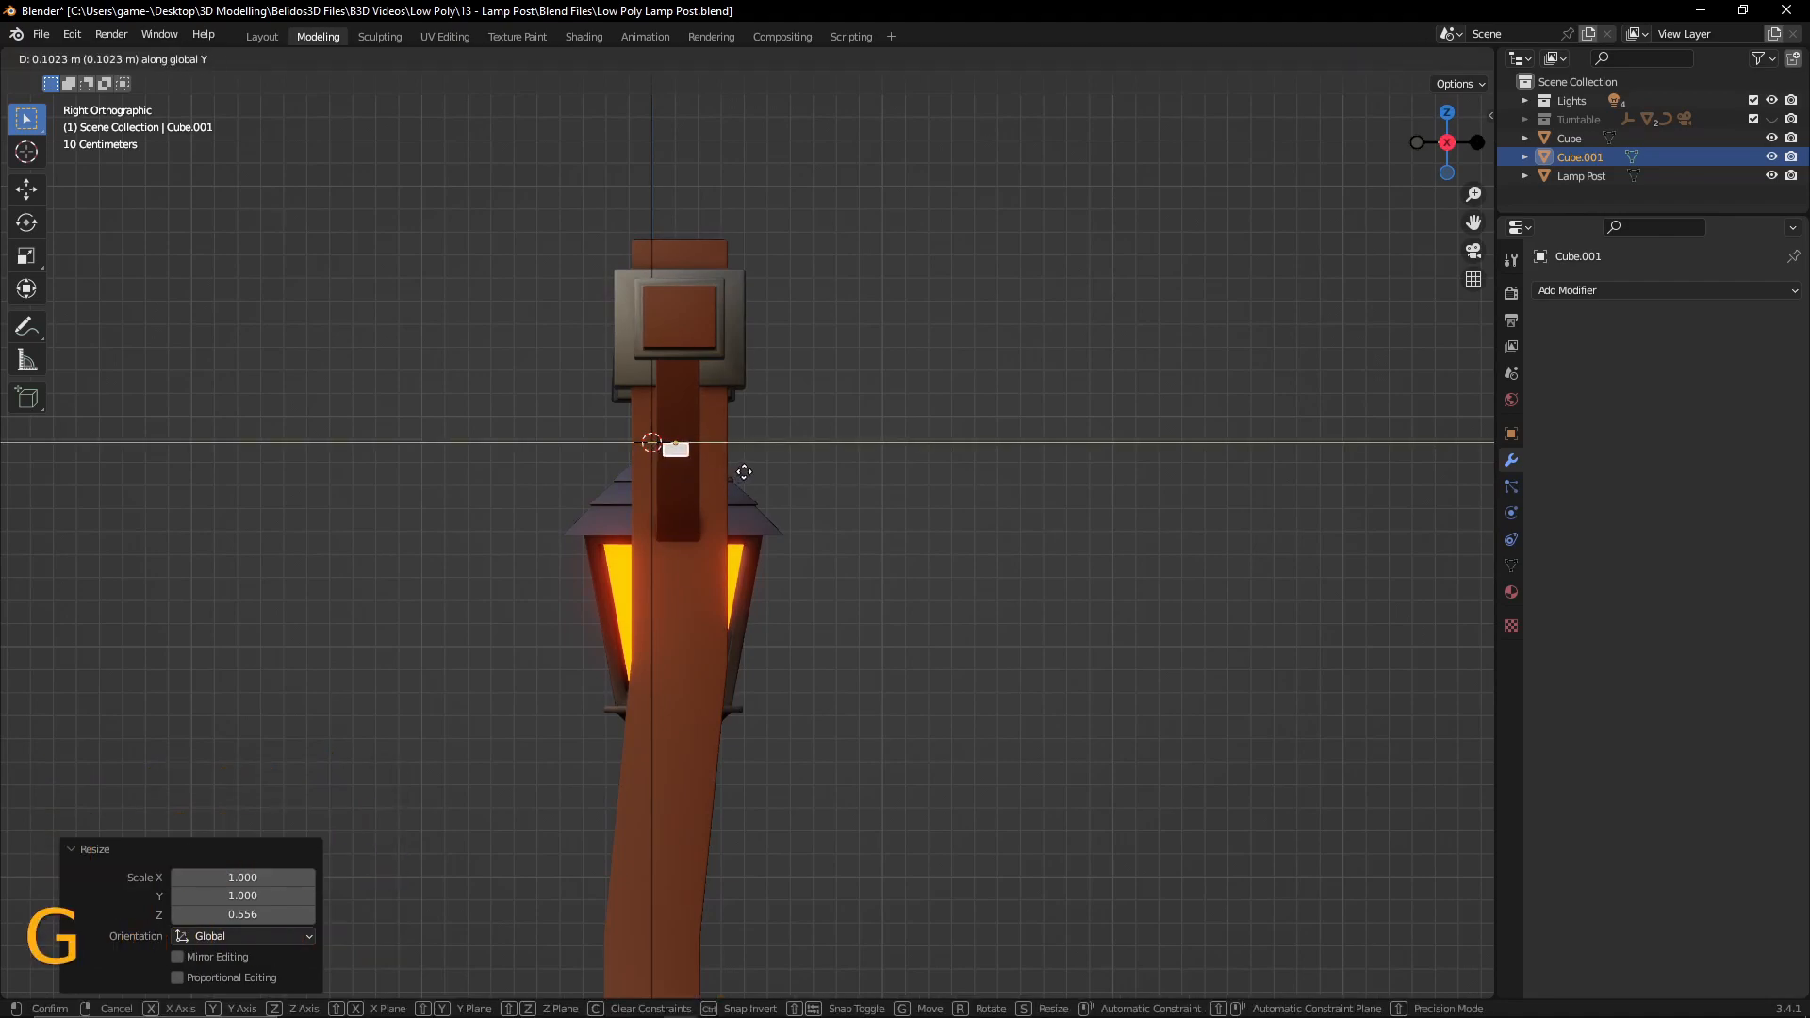
{"action": "left_click", "coordinate": [747, 470]}
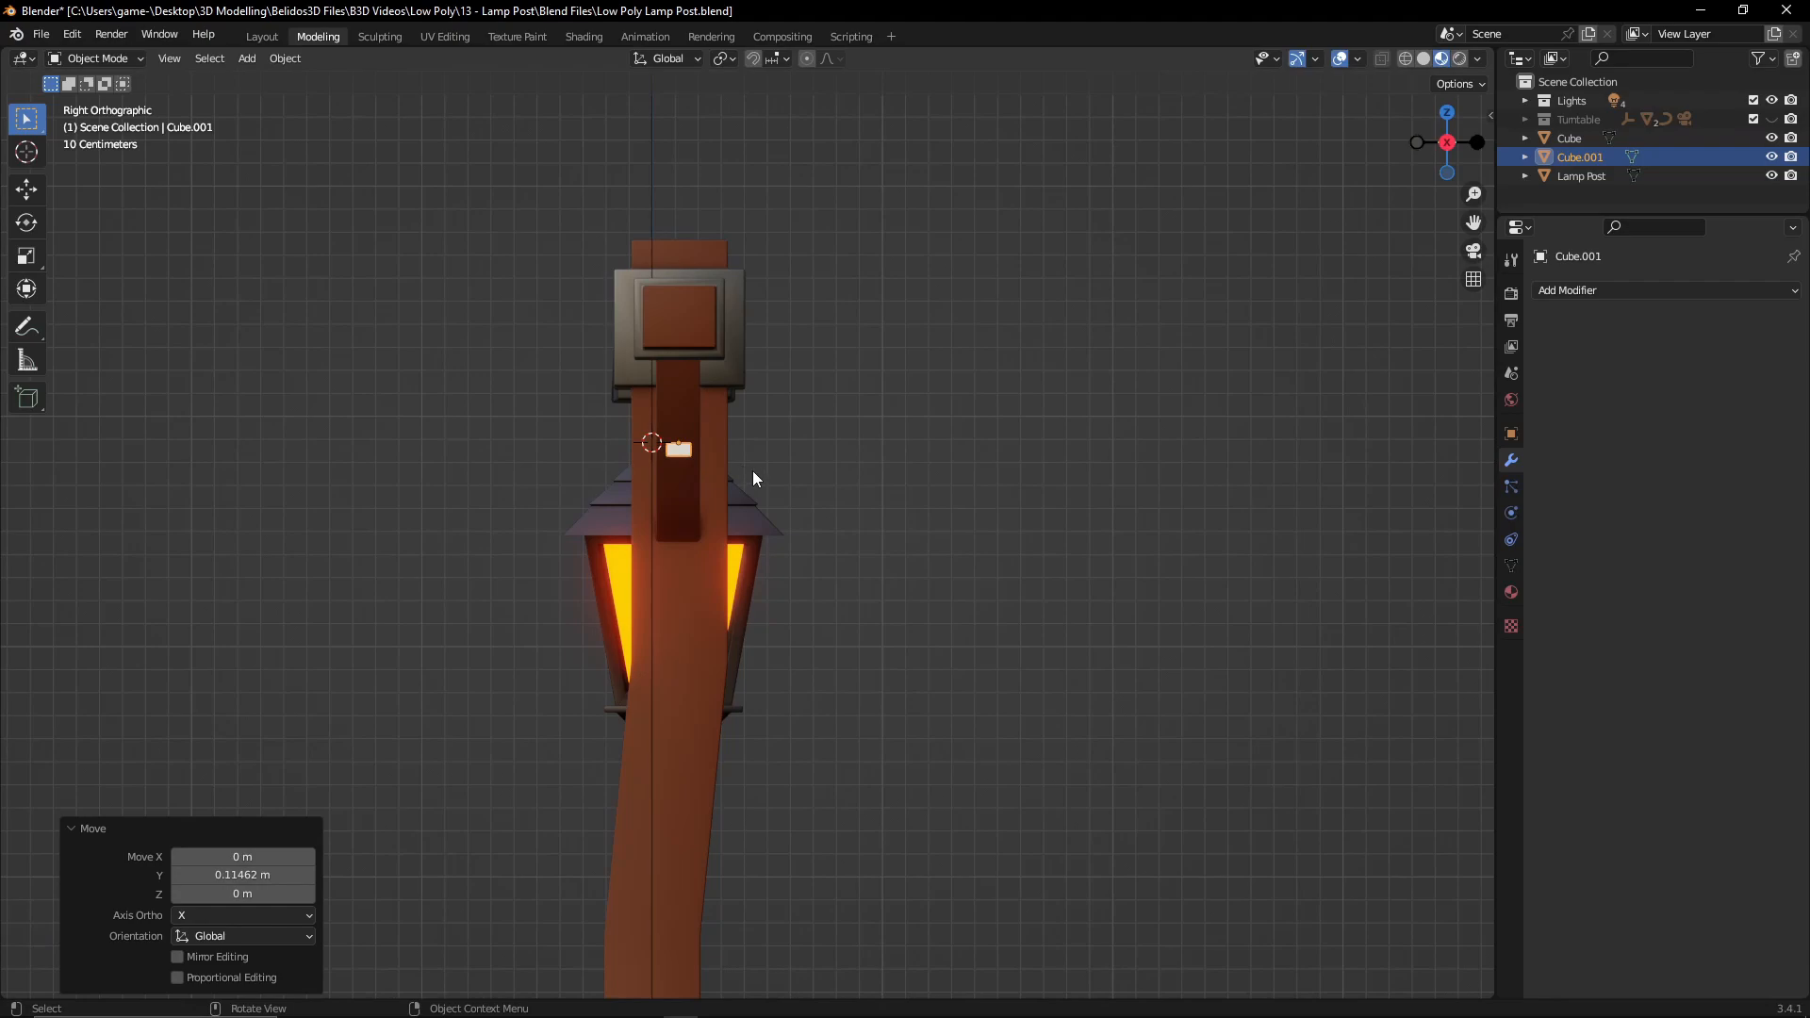
- Widen the small block by about 1.259 in X and Y only, and apply its scale
{"action": "key", "text": "s"}
{"action": "key", "text": "shift+z"}
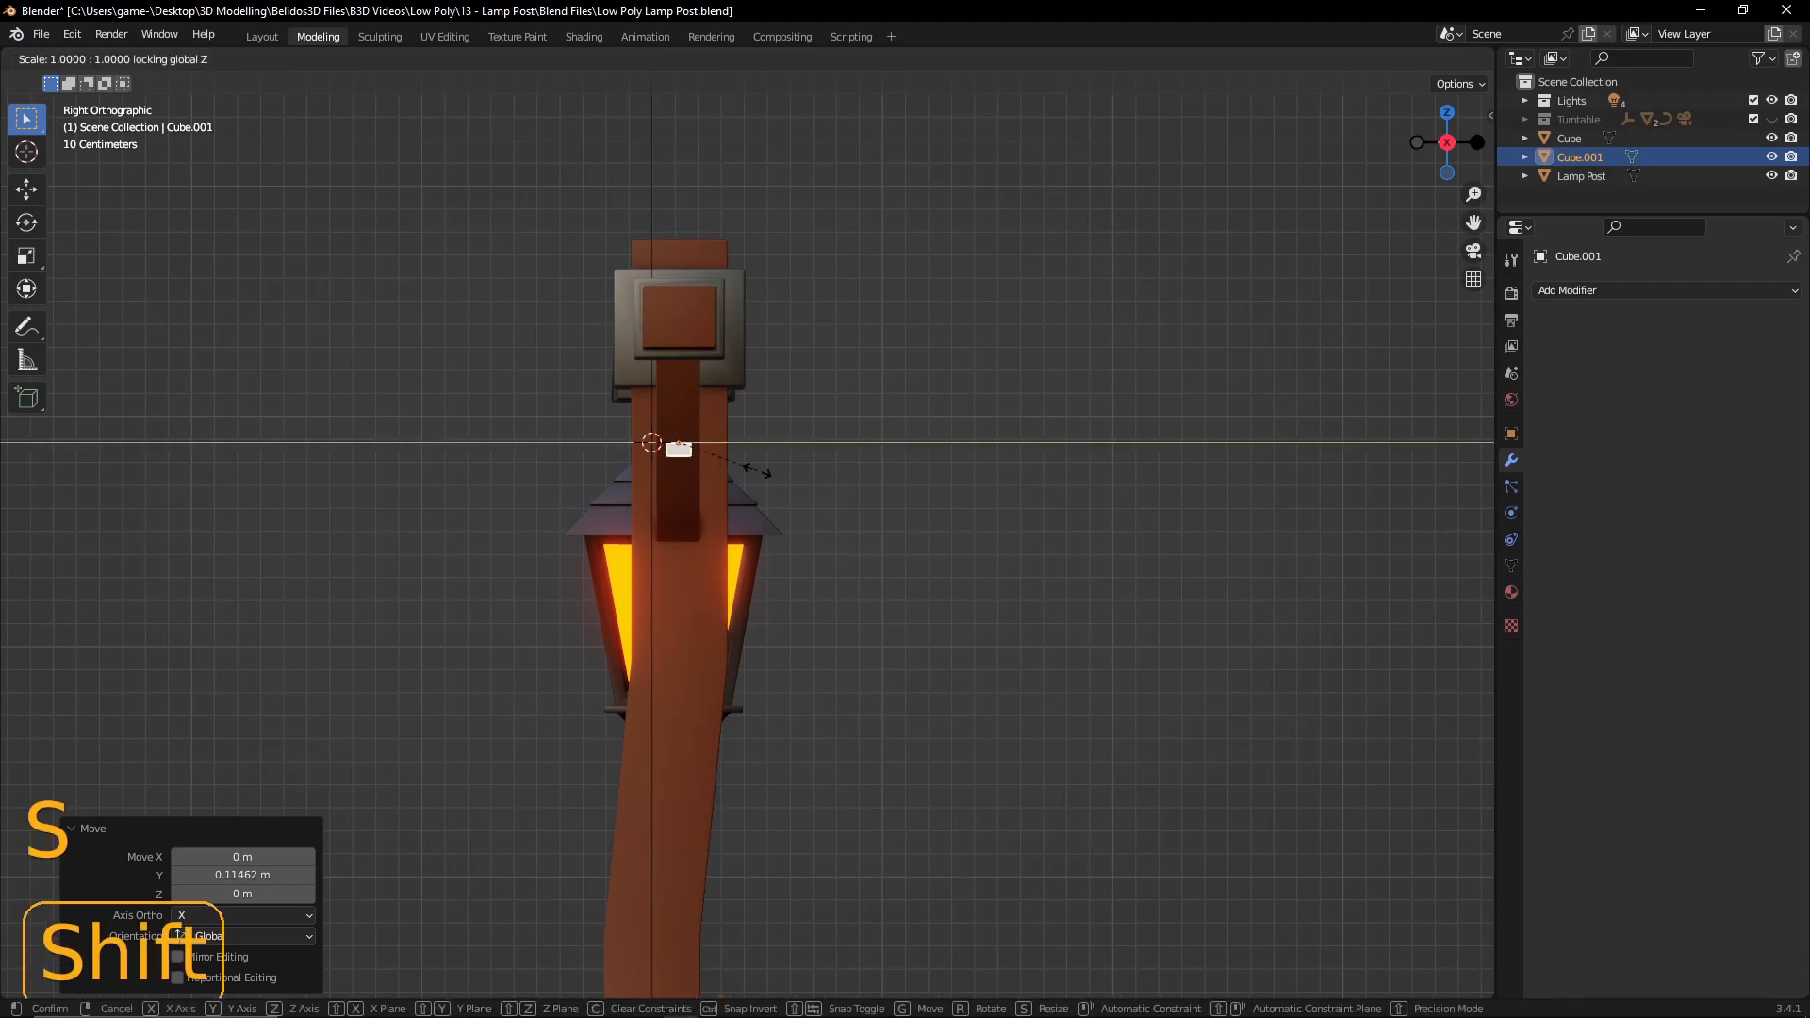
{"action": "left_click", "coordinate": [777, 462]}
{"action": "middle_click_drag", "start_coordinate": [777, 462], "coordinate": [913, 507]}
{"action": "key", "text": "KP_1"}
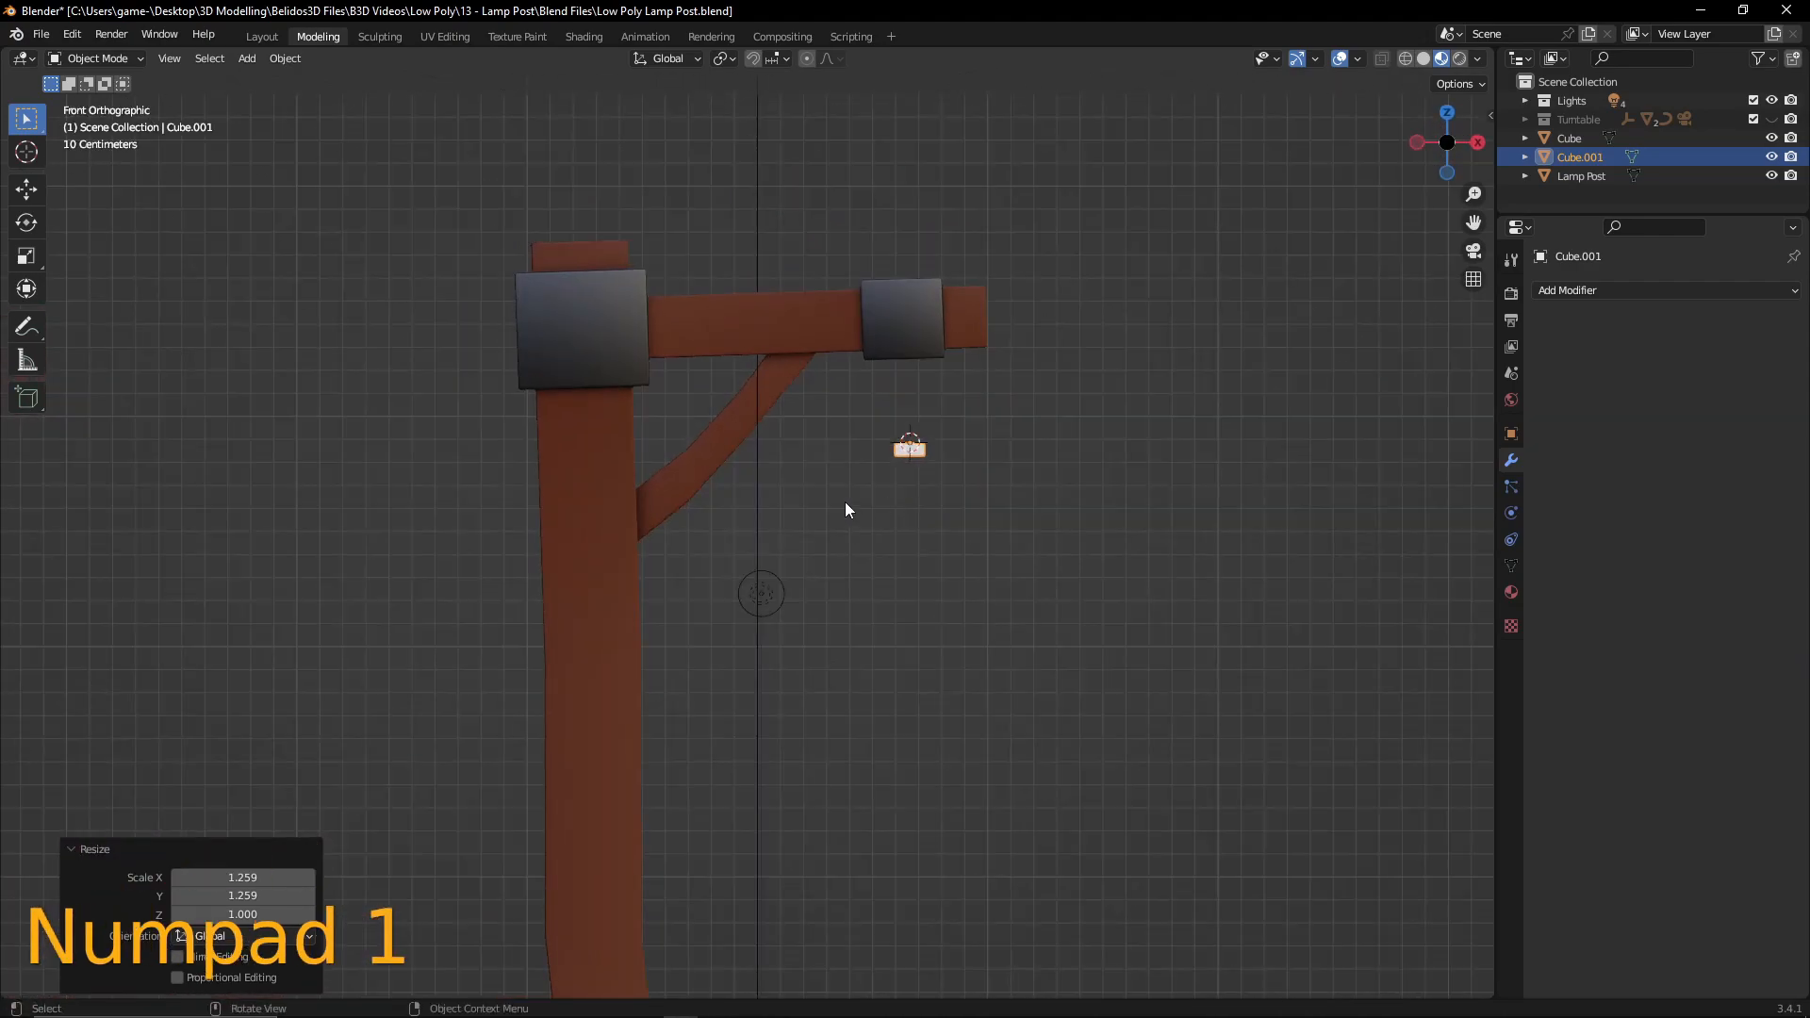
{"action": "key", "text": "ctrl+a"}
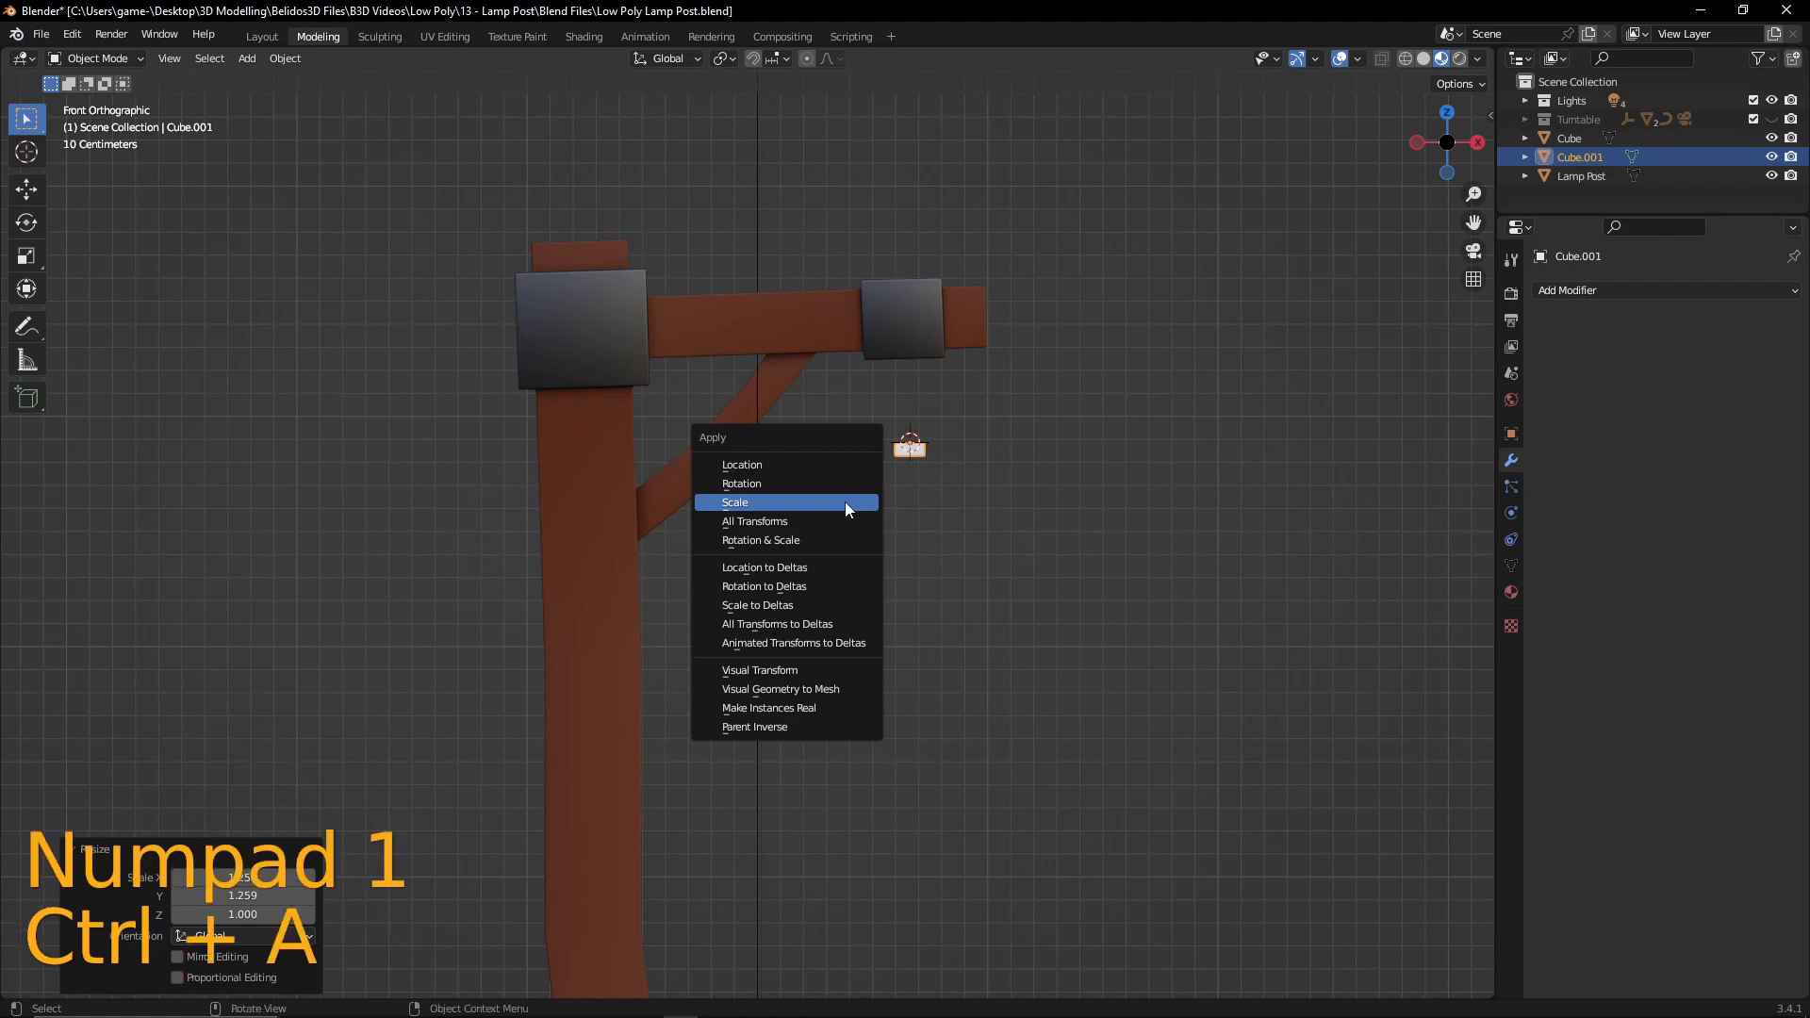
{"action": "left_click", "coordinate": [845, 503]}
- Extrude the block's bottom face down about 0.336 m and scale it up by about 6.551 to form a sloped lantern roof
{"action": "mouse_move", "coordinate": [1022, 544]}
{"action": "middle_mouse_down", "text": "shift"}
{"action": "mouse_move", "coordinate": [1035, 562]}
{"action": "mouse_move", "coordinate": [942, 569]}
{"action": "mouse_move", "coordinate": [1026, 513]}
{"action": "middle_mouse_up", "text": "shift"}
{"action": "scroll", "coordinate": [1024, 507], "scroll_direction": "down", "scroll_amount": 2}
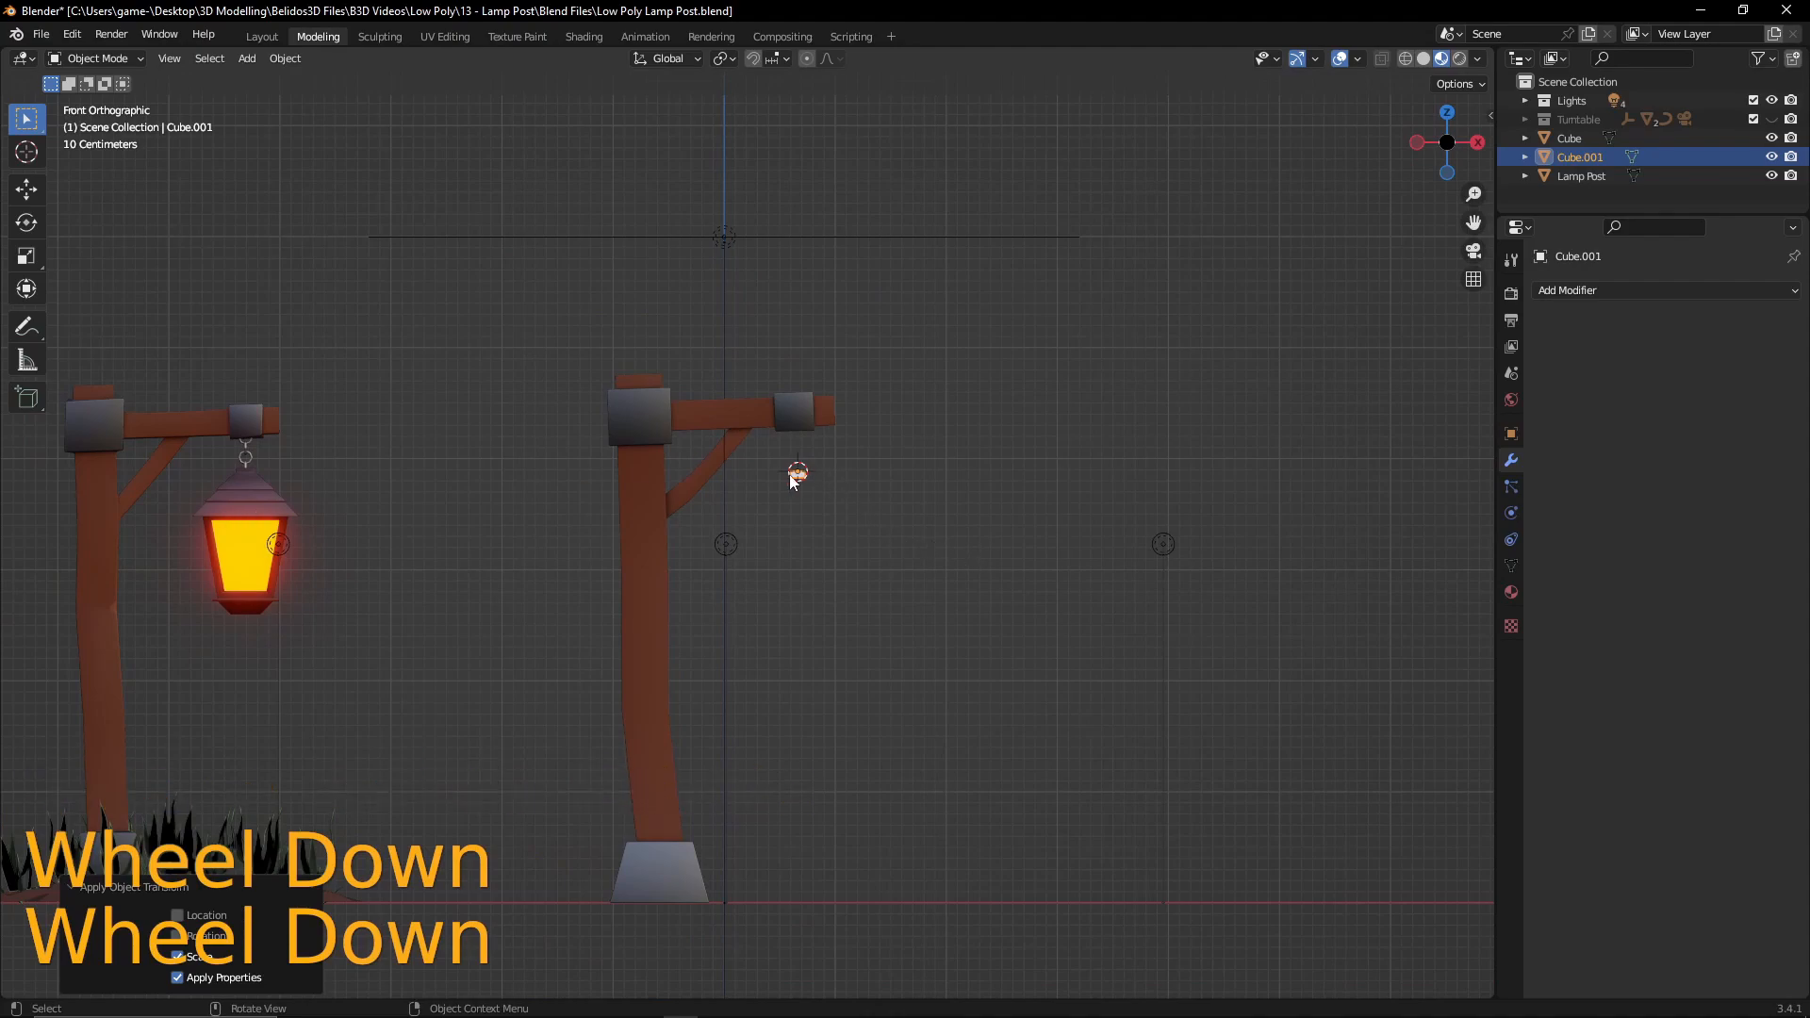
{"action": "middle_click_drag", "start_coordinate": [881, 532], "coordinate": [754, 466]}
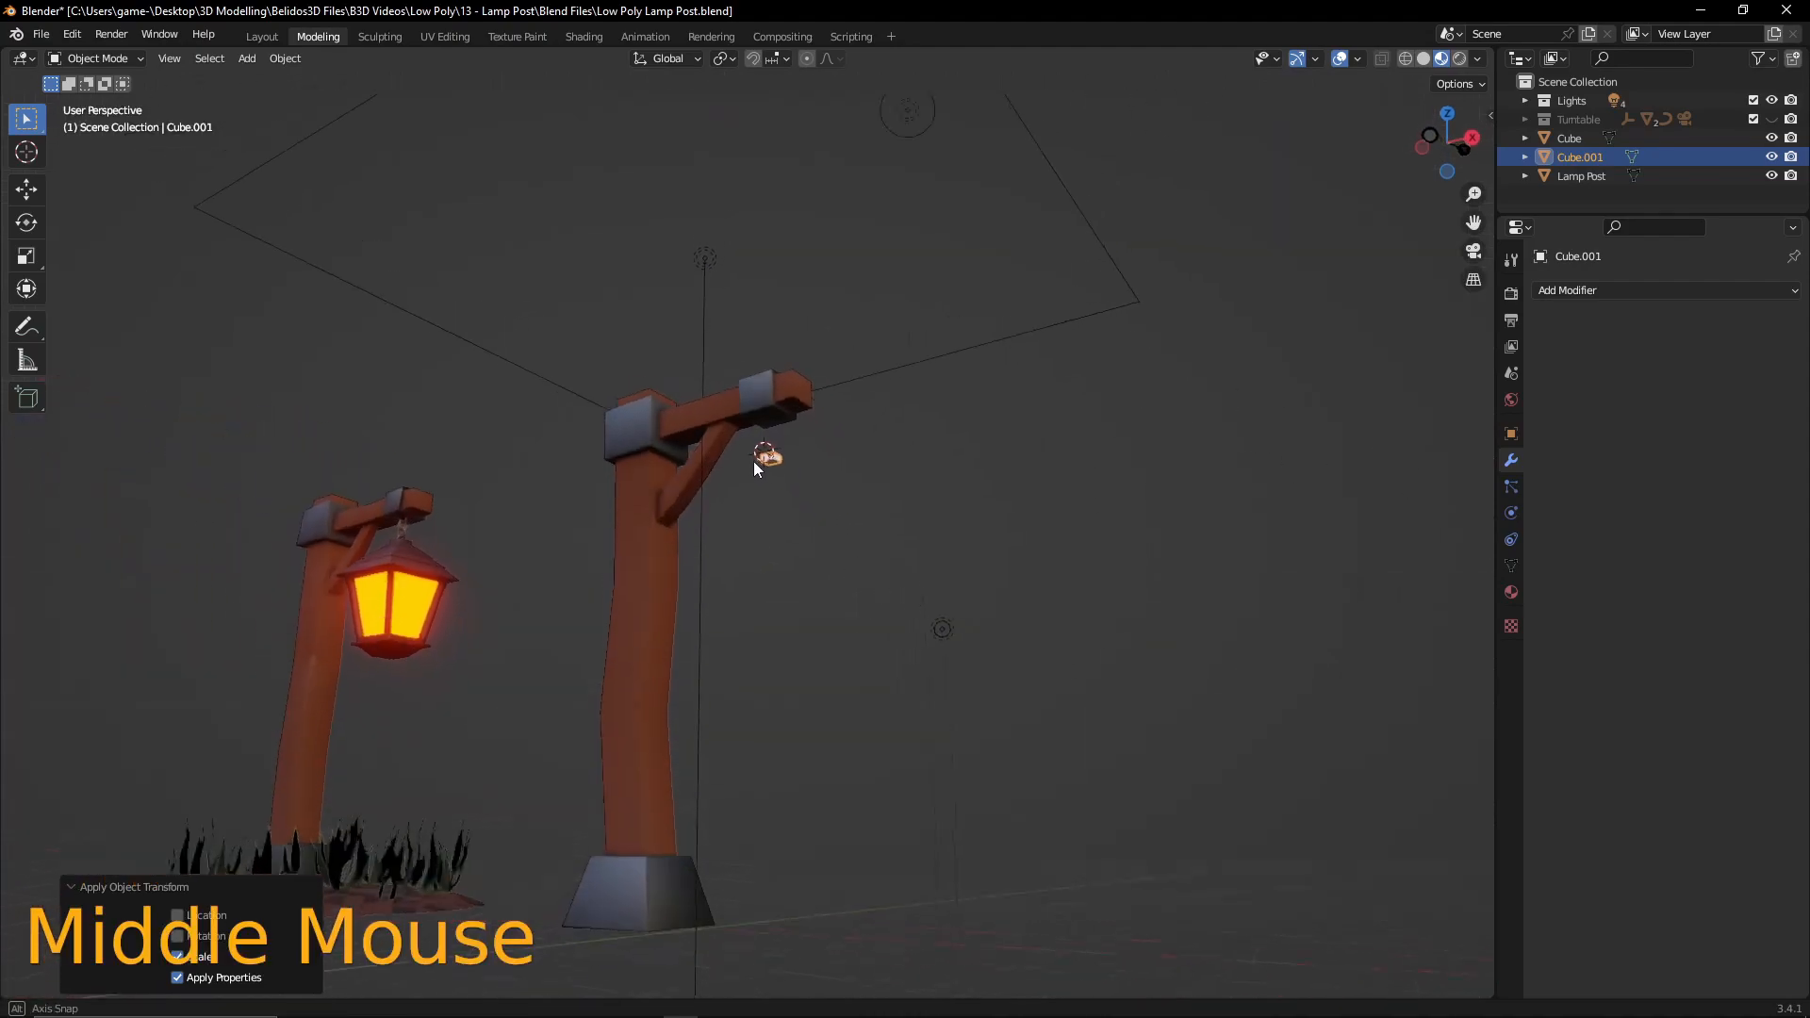
{"action": "scroll", "coordinate": [759, 462], "scroll_direction": "up", "scroll_amount": 3}
{"action": "key", "text": "Tab"}
{"action": "left_click", "coordinate": [806, 337]}
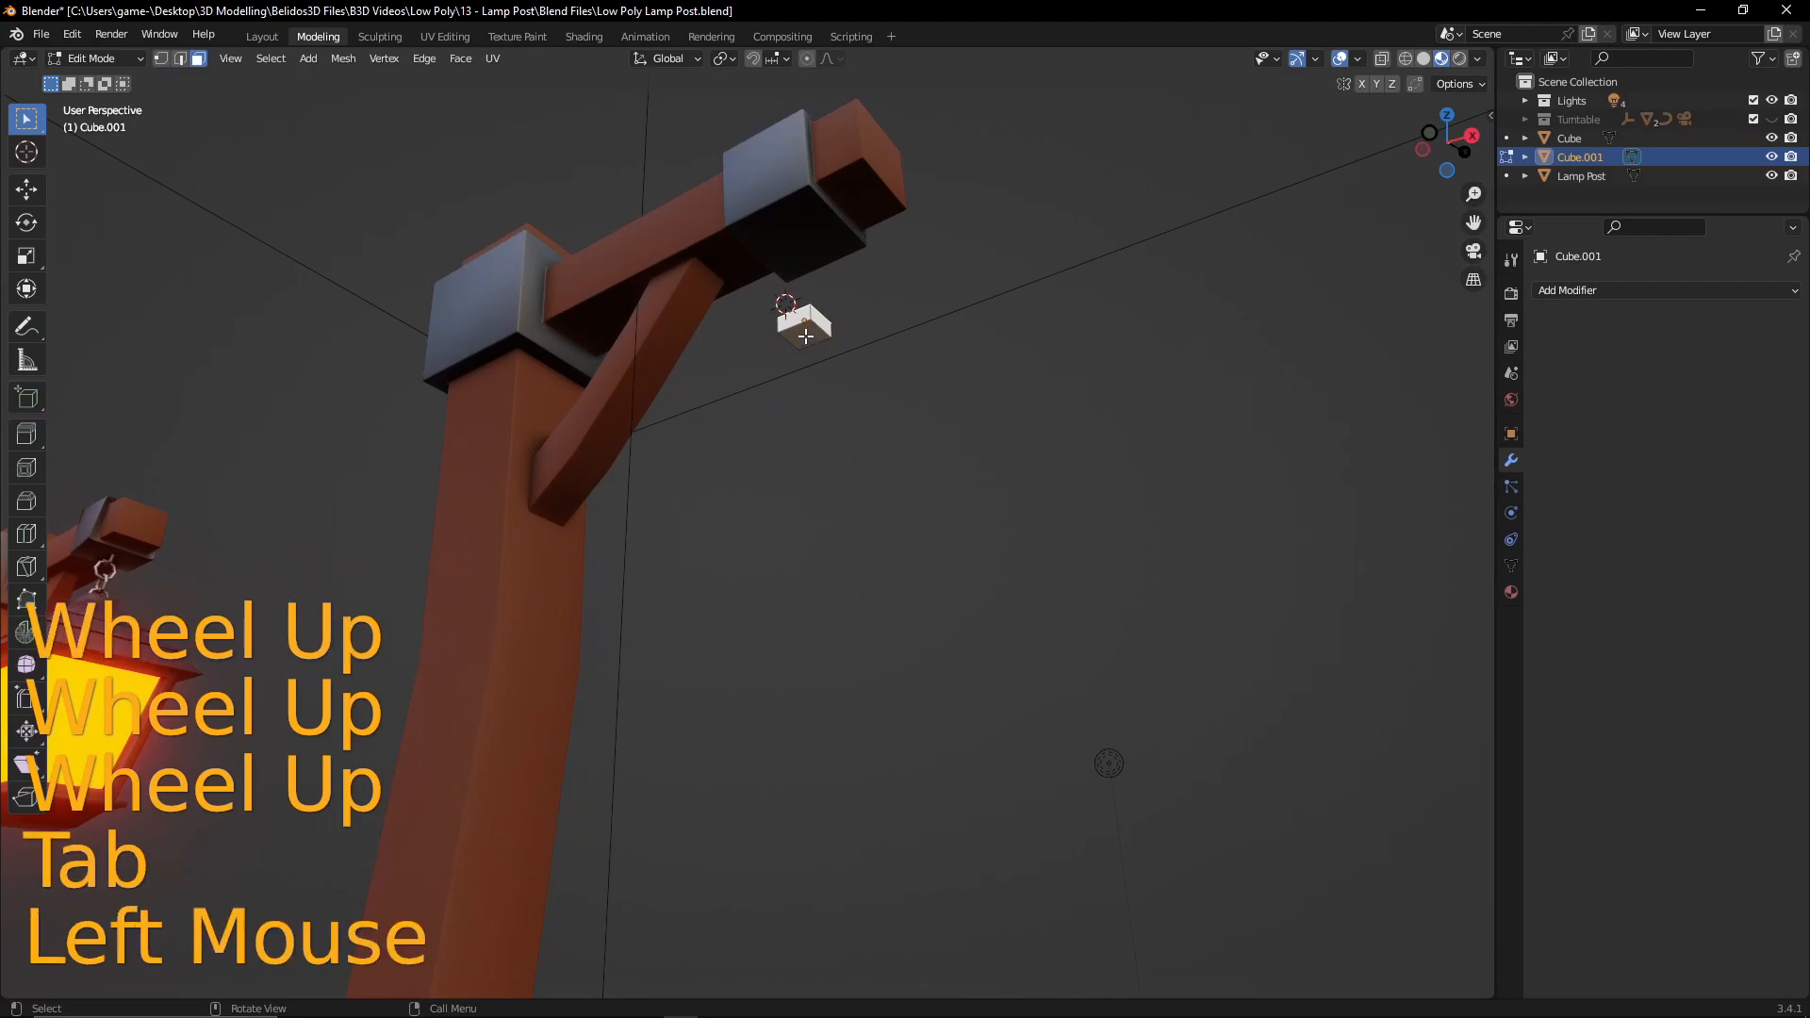
{"action": "key", "text": "KP_1"}
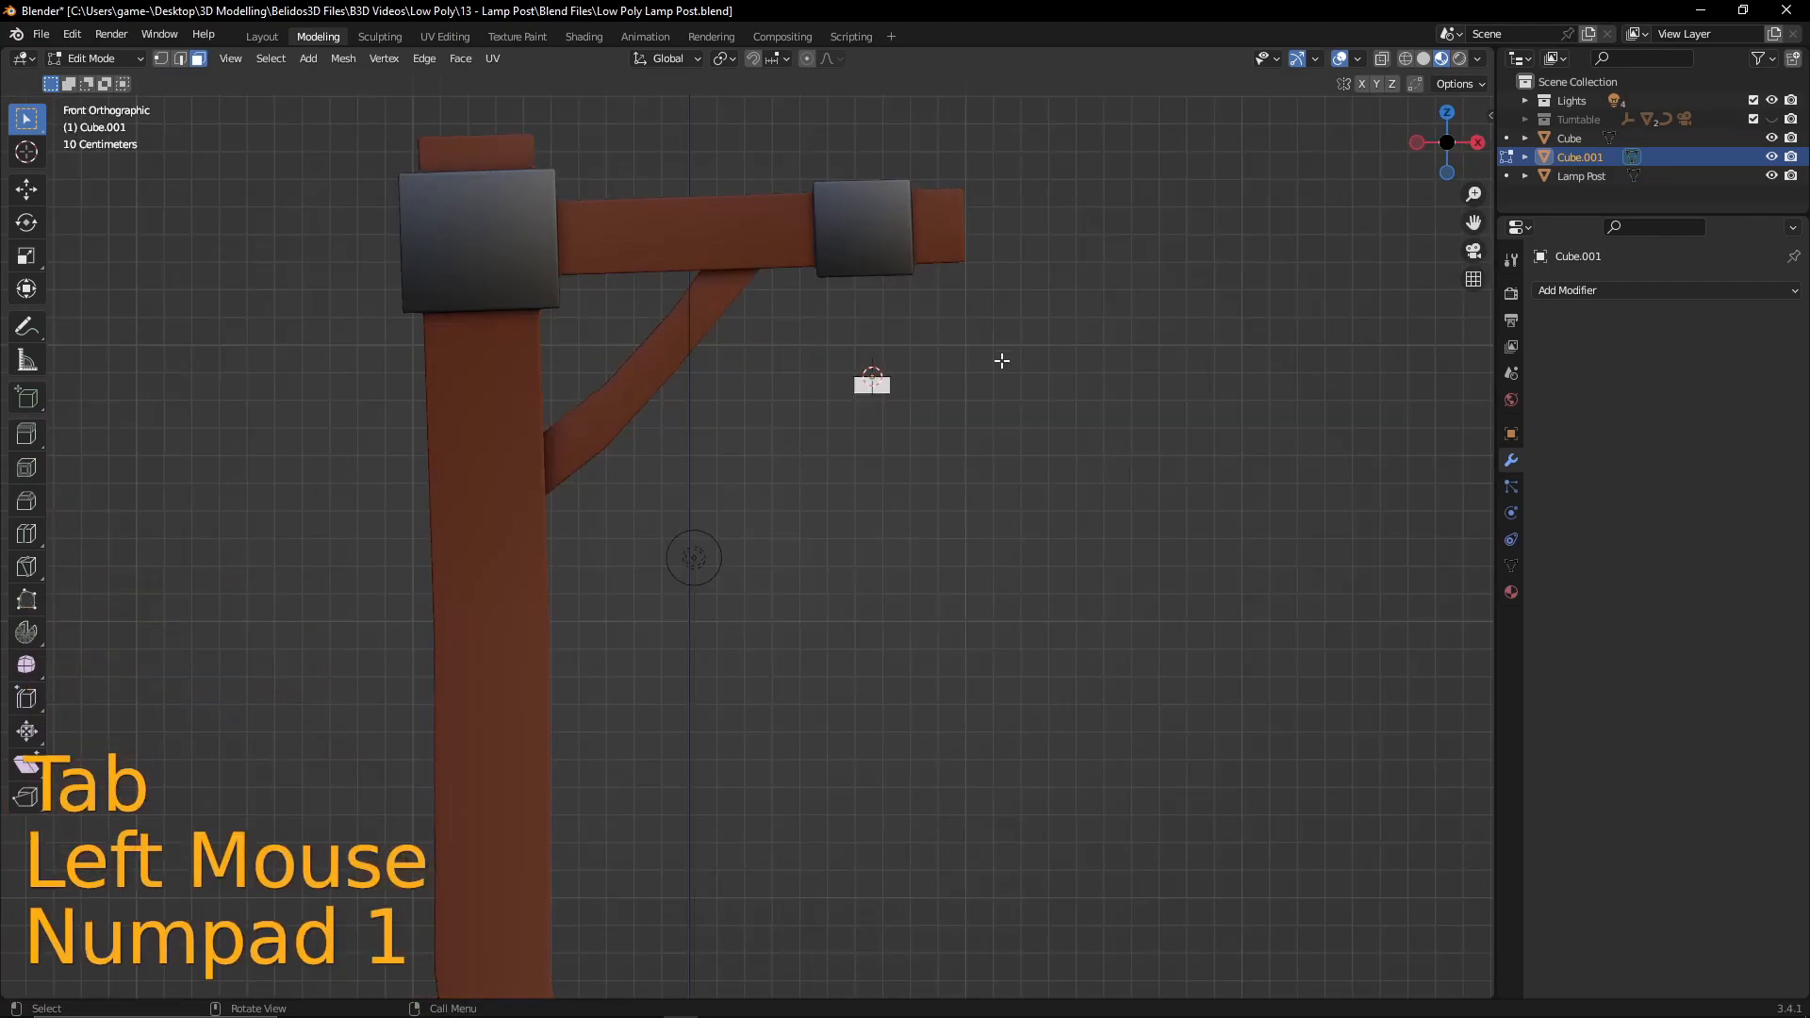
{"action": "scroll", "coordinate": [981, 368], "scroll_direction": "down", "scroll_amount": 2}
{"action": "middle_click_drag", "start_coordinate": [833, 501], "coordinate": [961, 461], "text": "shift"}
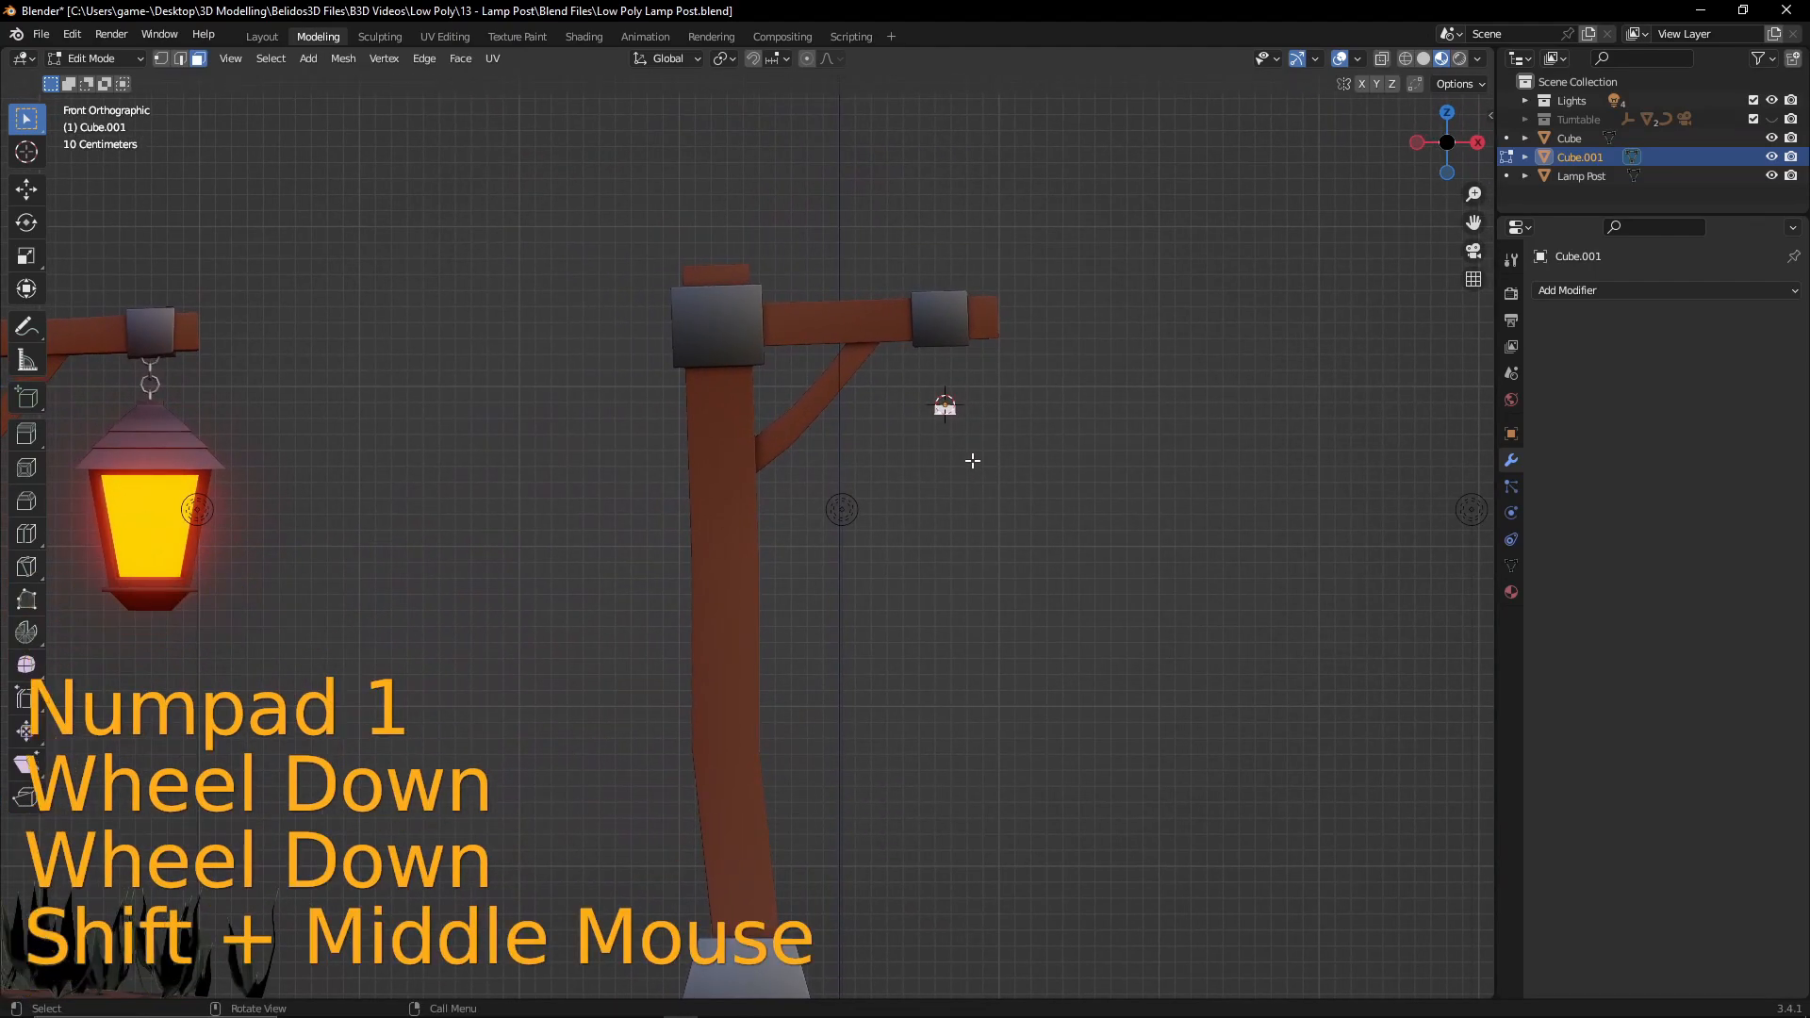
{"action": "key", "text": "e"}
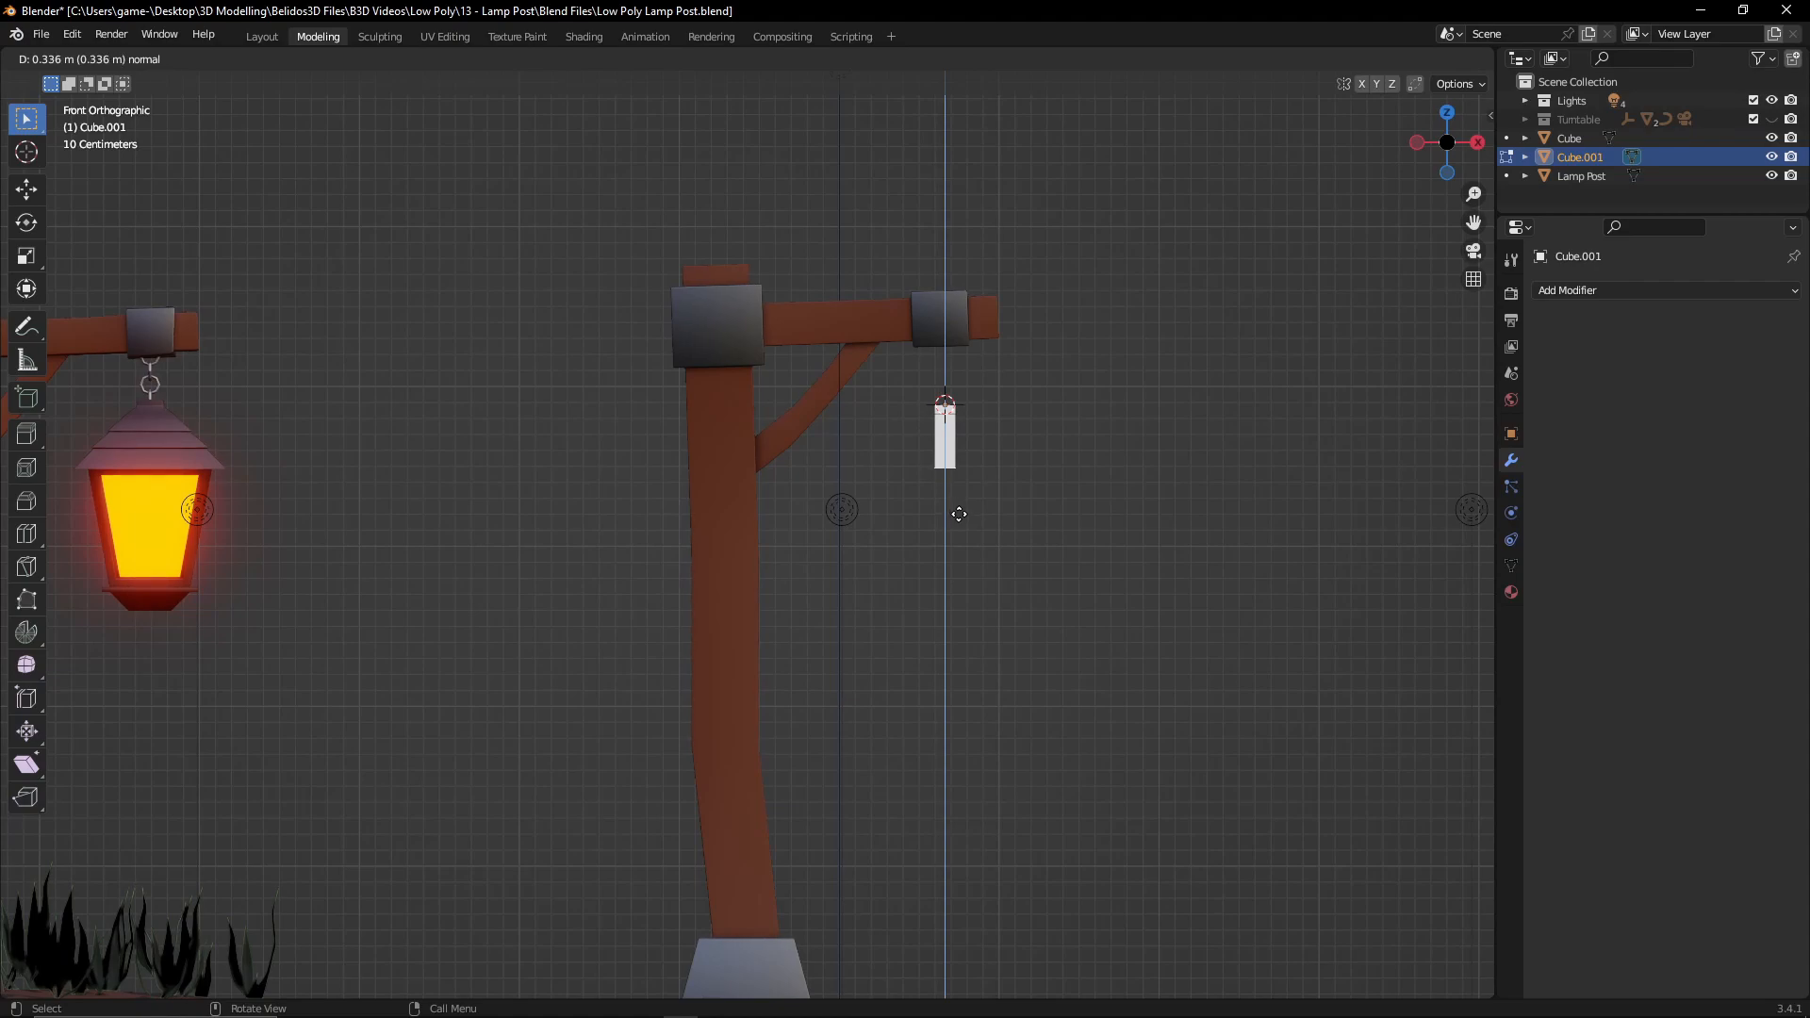
{"action": "left_click", "coordinate": [958, 514]}
{"action": "key", "text": "s"}
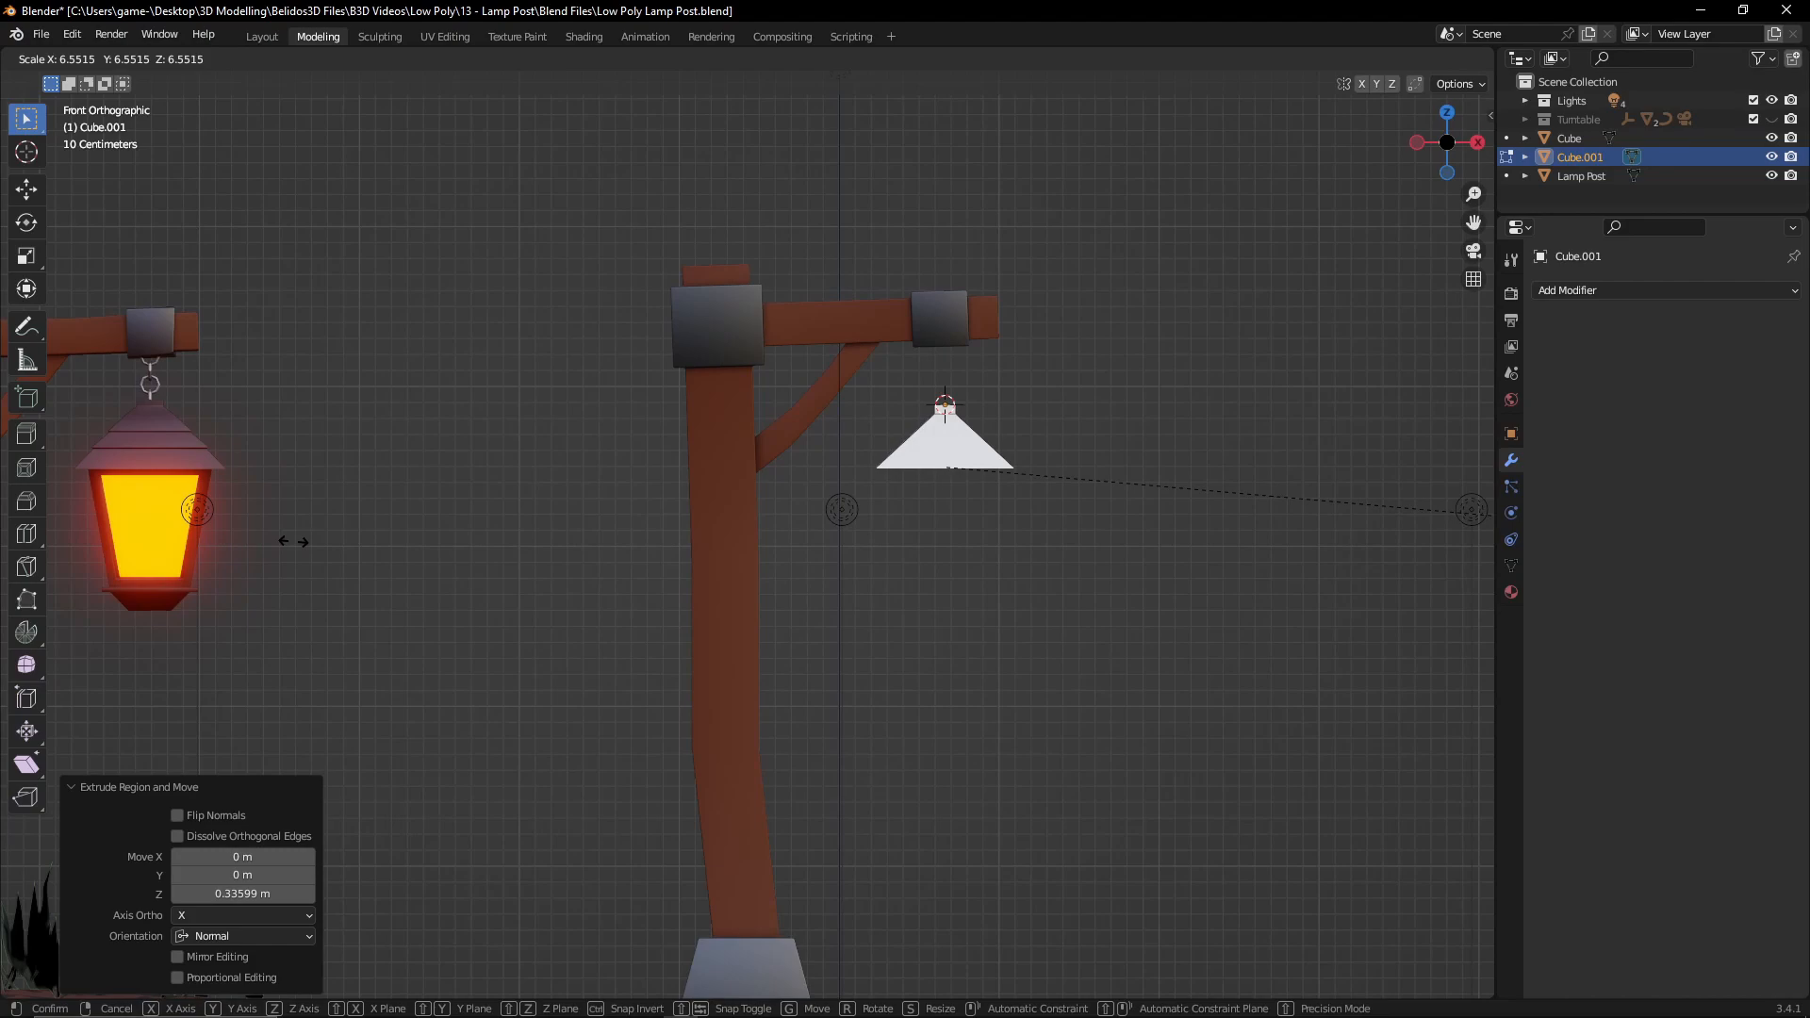
{"action": "left_click", "coordinate": [294, 541]}
- Add two evenly spaced horizontal loop cuts around the sloped part of the lantern roof
{"action": "middle_click_drag", "start_coordinate": [1047, 590], "coordinate": [999, 622]}
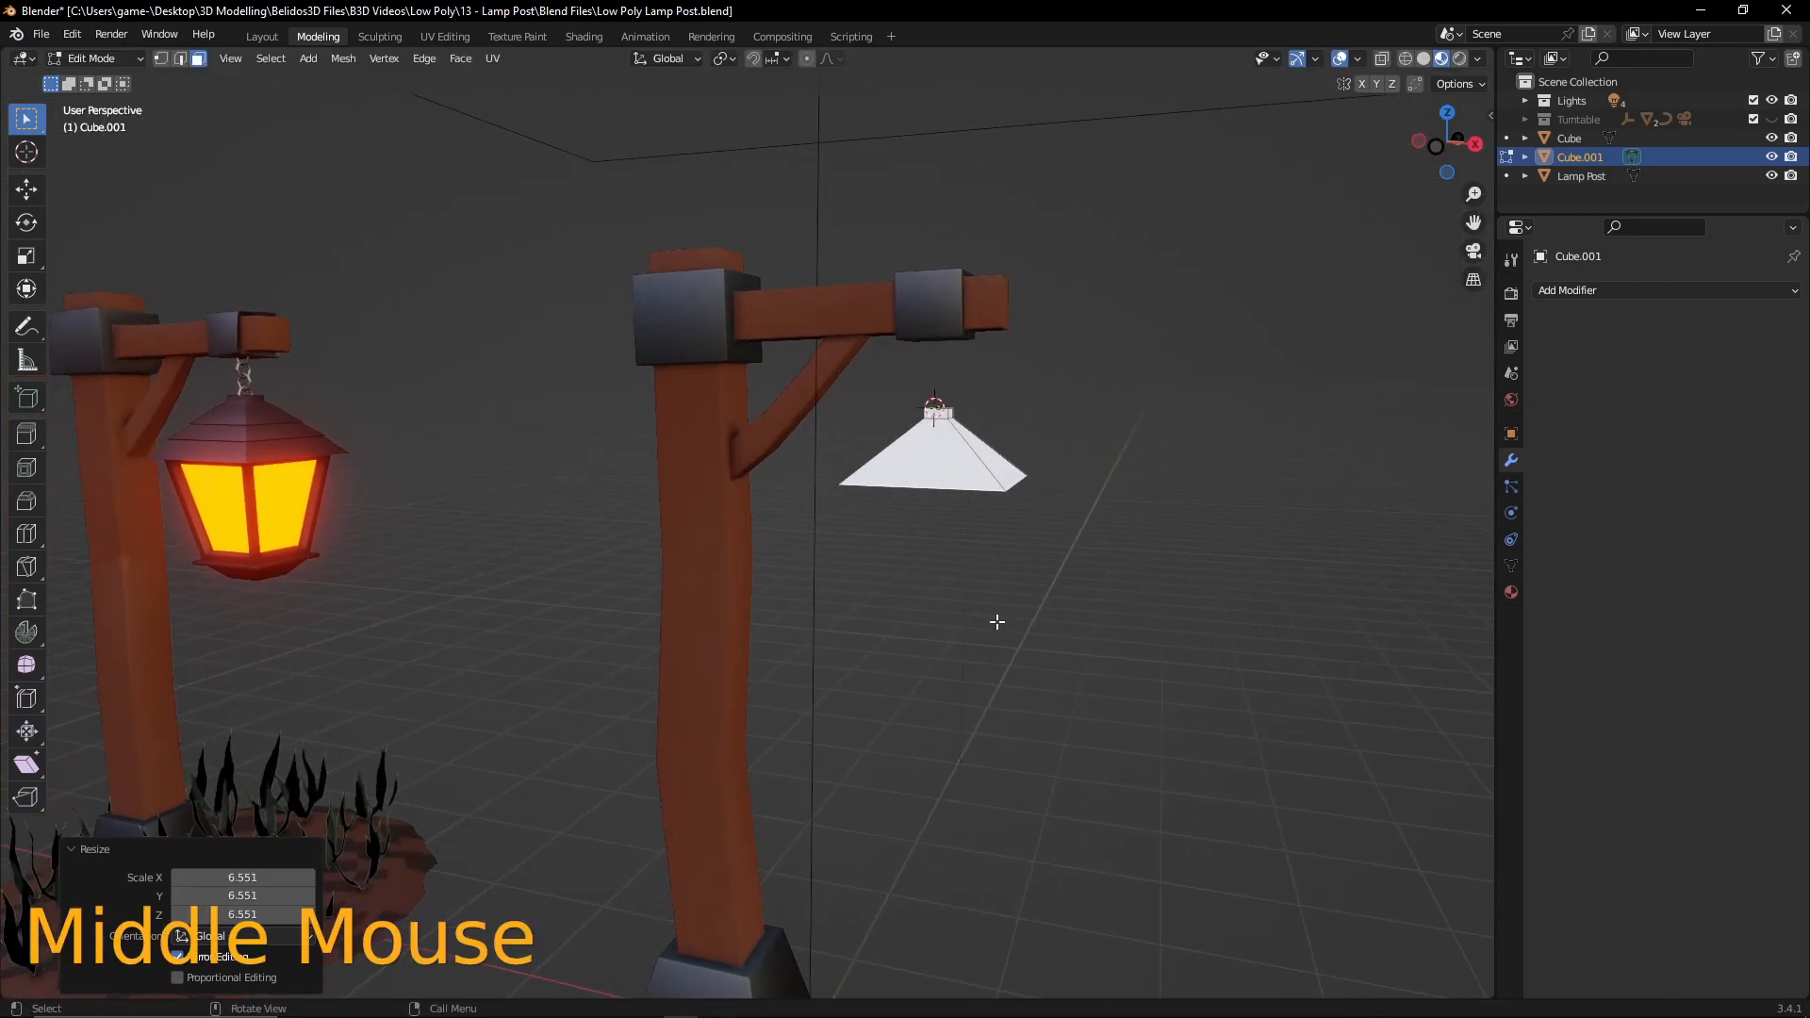
{"action": "scroll", "coordinate": [424, 654], "scroll_direction": "up", "scroll_amount": 2}
{"action": "scroll", "coordinate": [416, 481], "scroll_direction": "down", "scroll_amount": 2}
{"action": "scroll", "coordinate": [310, 430], "scroll_direction": "down", "scroll_amount": 1}
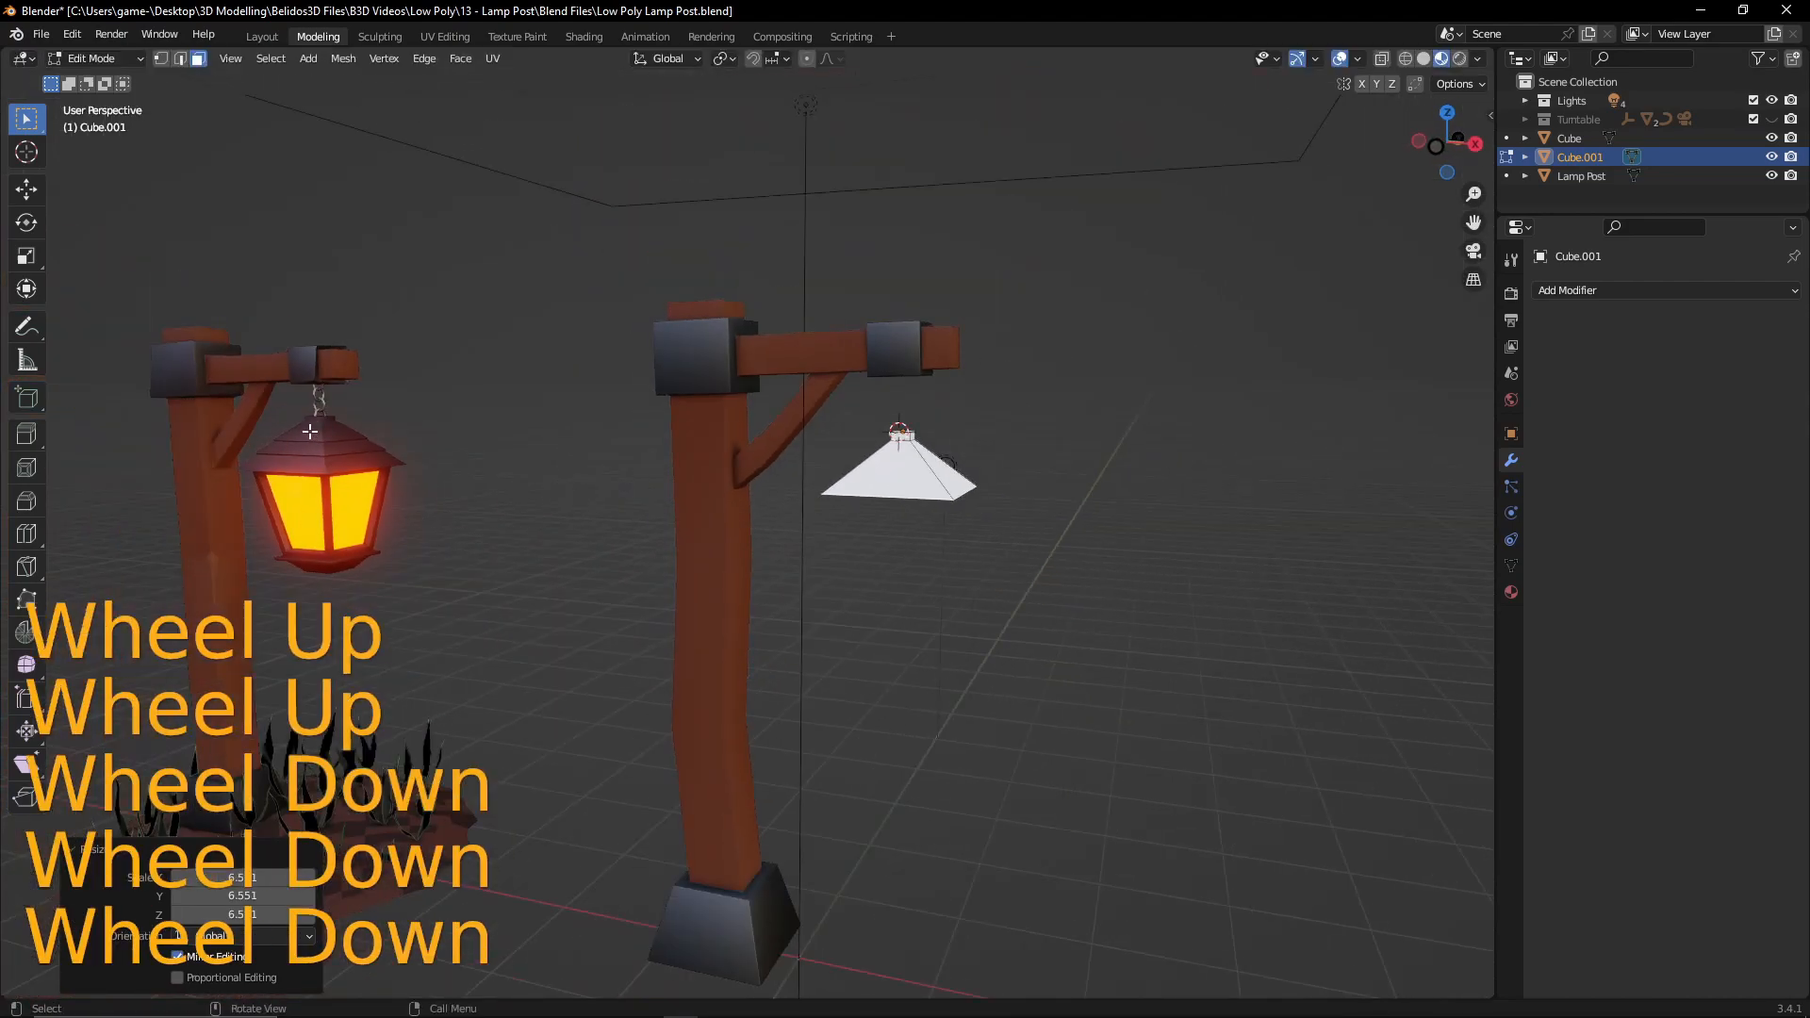
{"action": "middle_click_drag", "start_coordinate": [930, 614], "coordinate": [915, 499]}
{"action": "scroll", "coordinate": [950, 592], "scroll_direction": "up", "scroll_amount": 1}
{"action": "key", "text": "ctrl+r"}
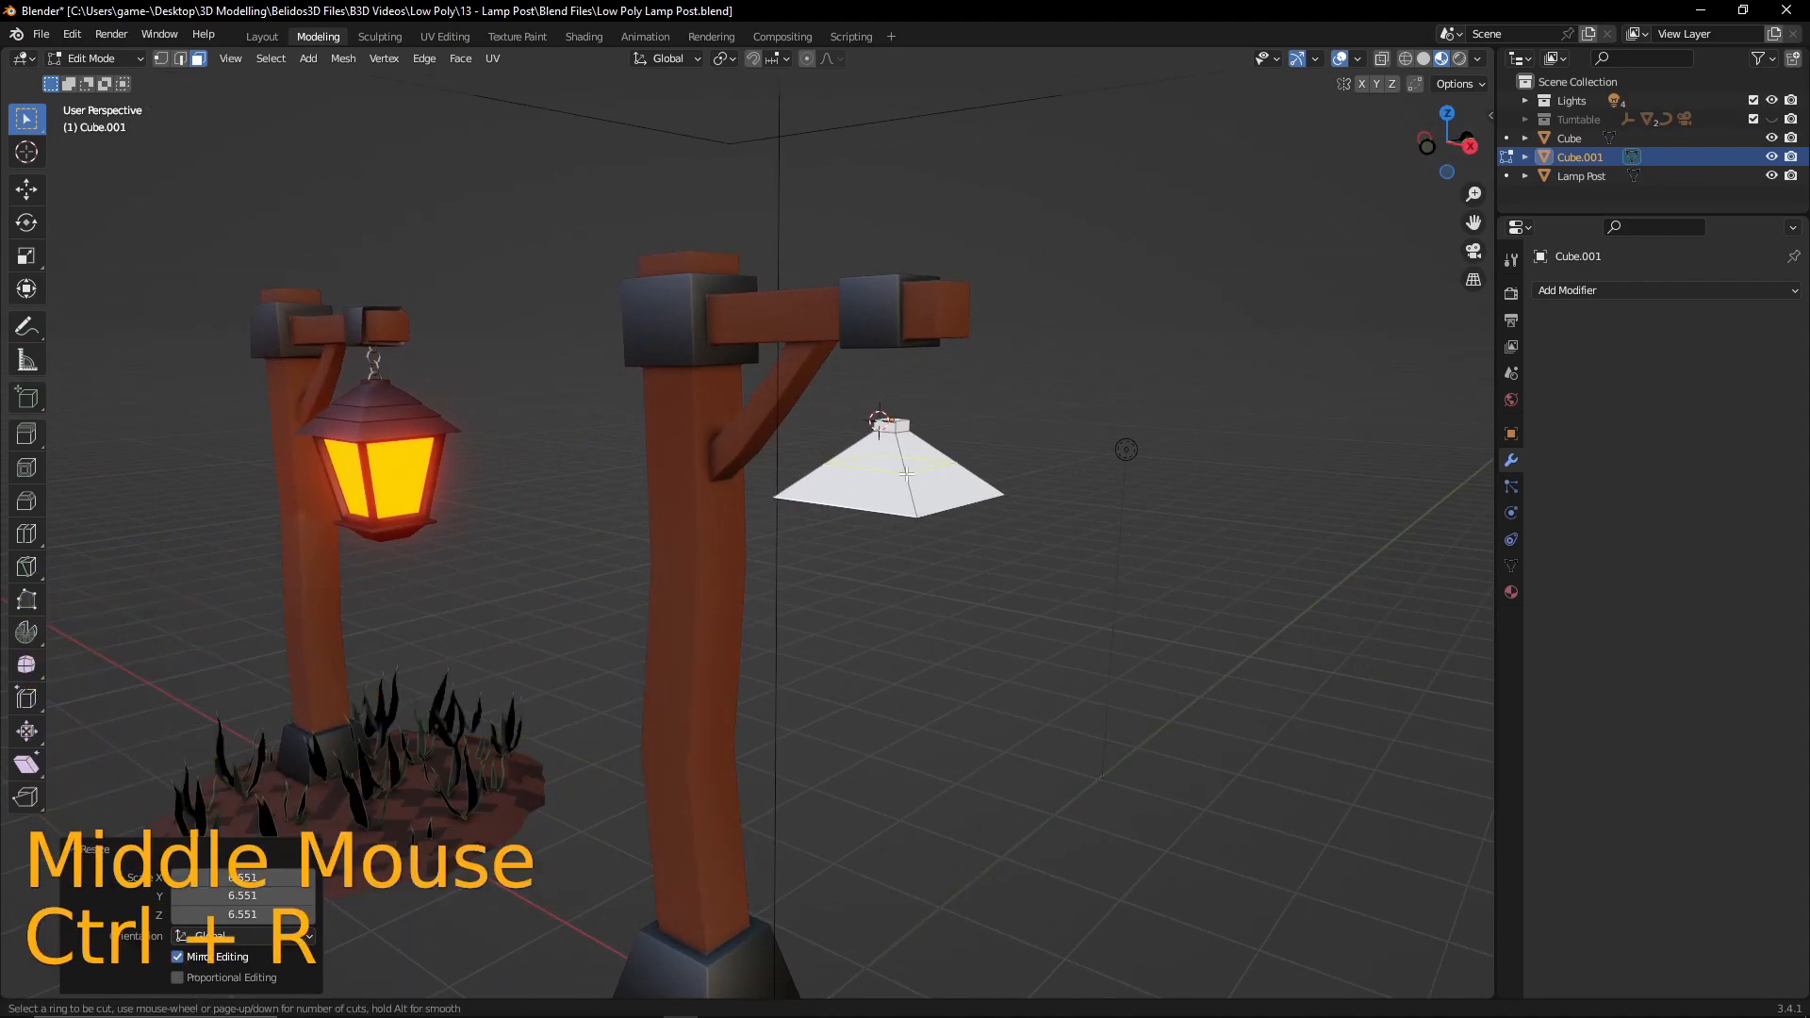
{"action": "scroll", "coordinate": [906, 474], "scroll_direction": "up", "scroll_amount": 1}
{"action": "left_click", "coordinate": [906, 475]}
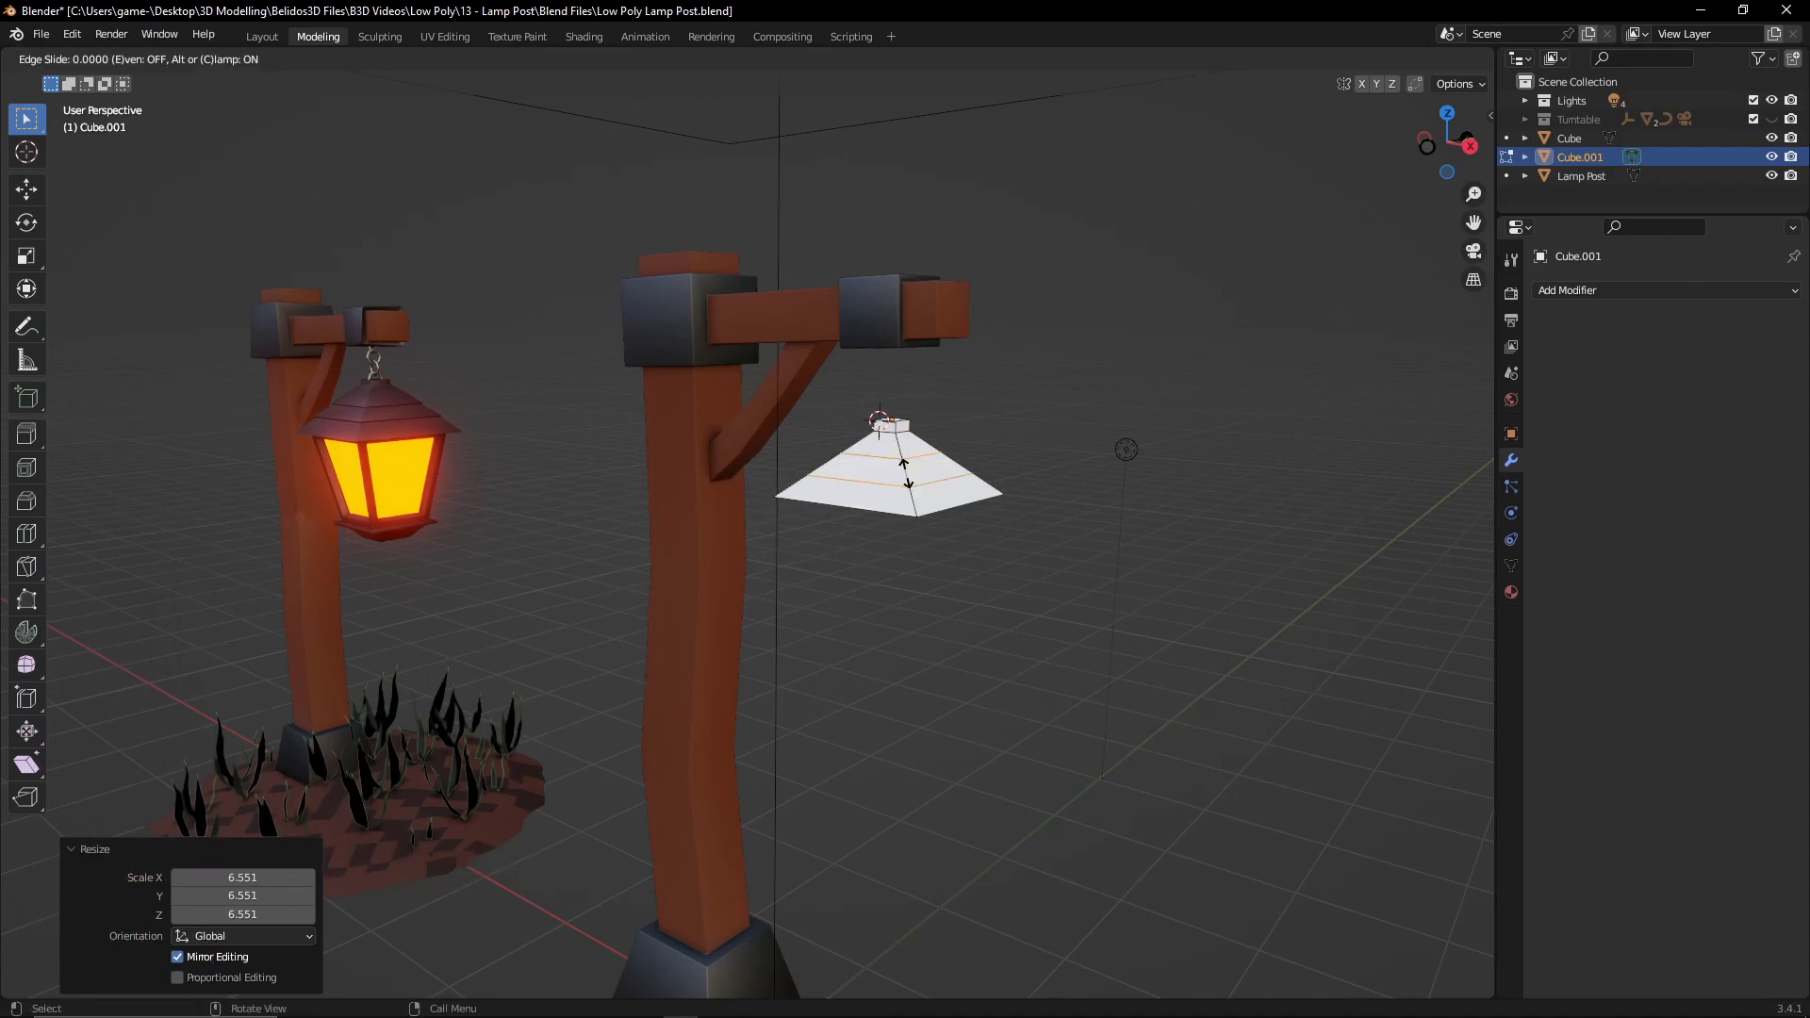
{"action": "right_click", "coordinate": [906, 474]}
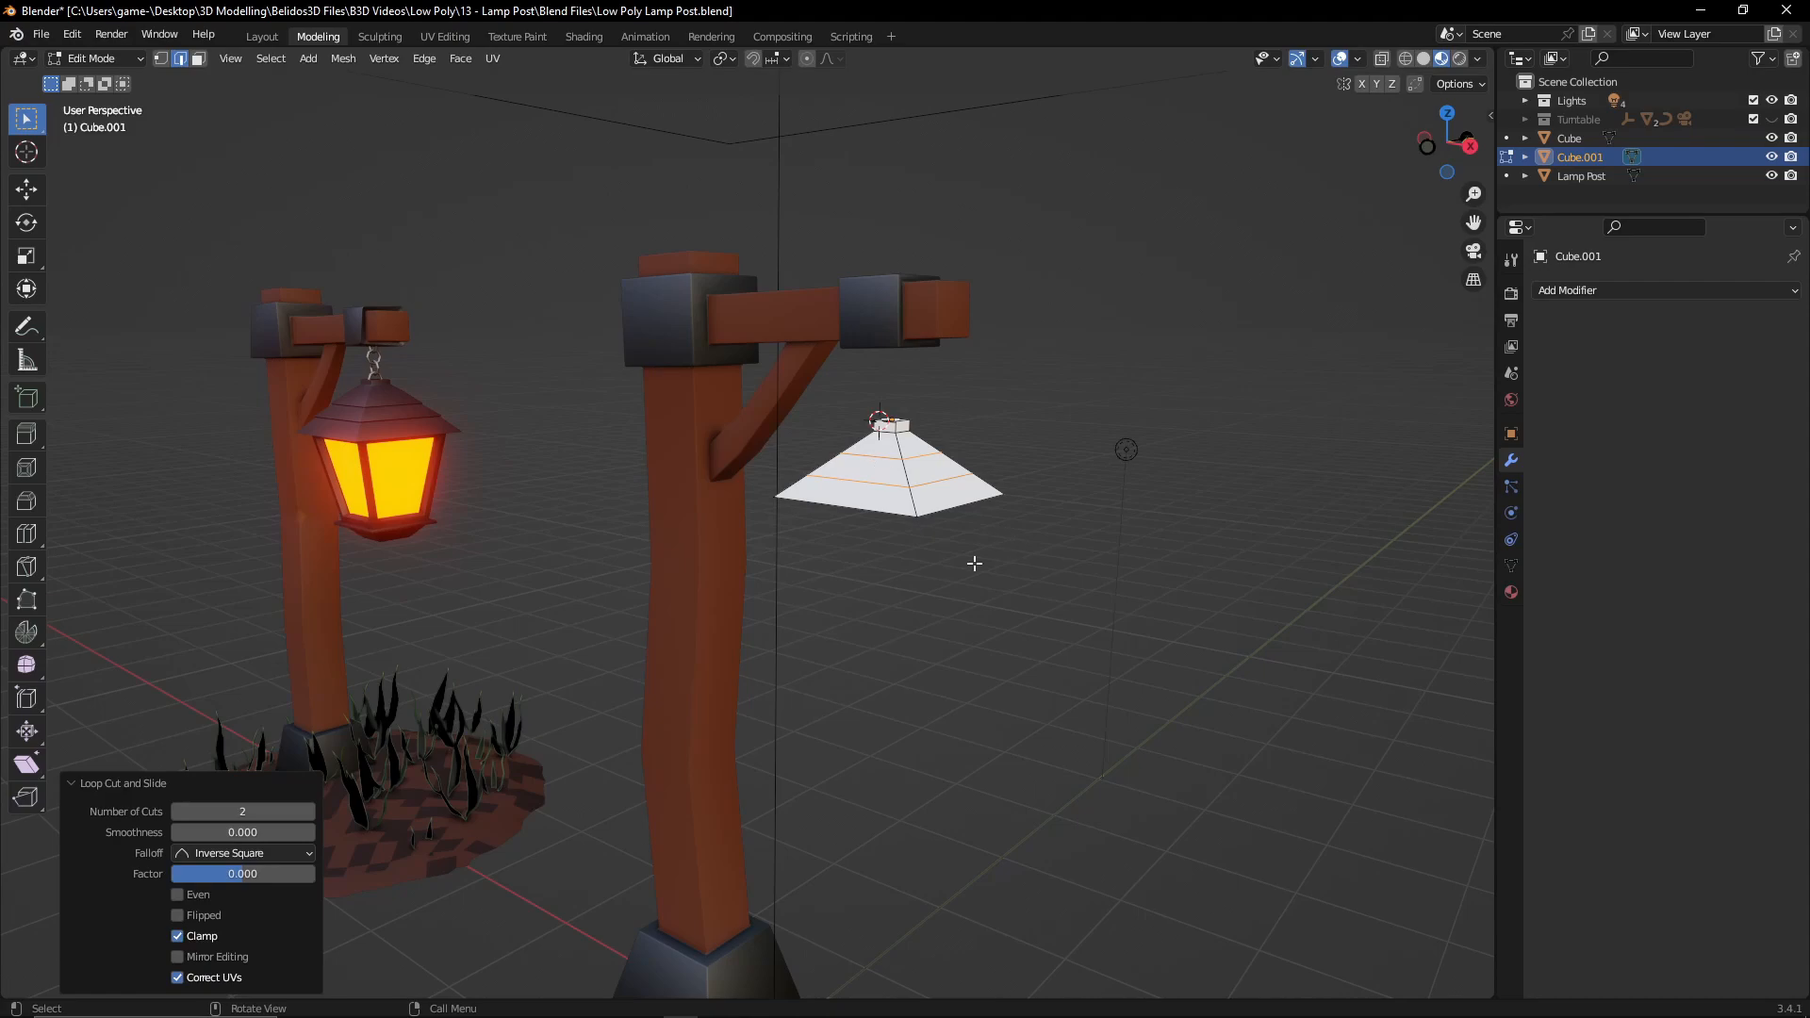
- Bevel the two roof edge loops by about 0.0044 m with one segment to make narrow bands
{"action": "middle_click_drag", "start_coordinate": [970, 525], "coordinate": [995, 601], "text": "shift"}
{"action": "scroll", "coordinate": [996, 600], "scroll_direction": "up", "scroll_amount": 3}
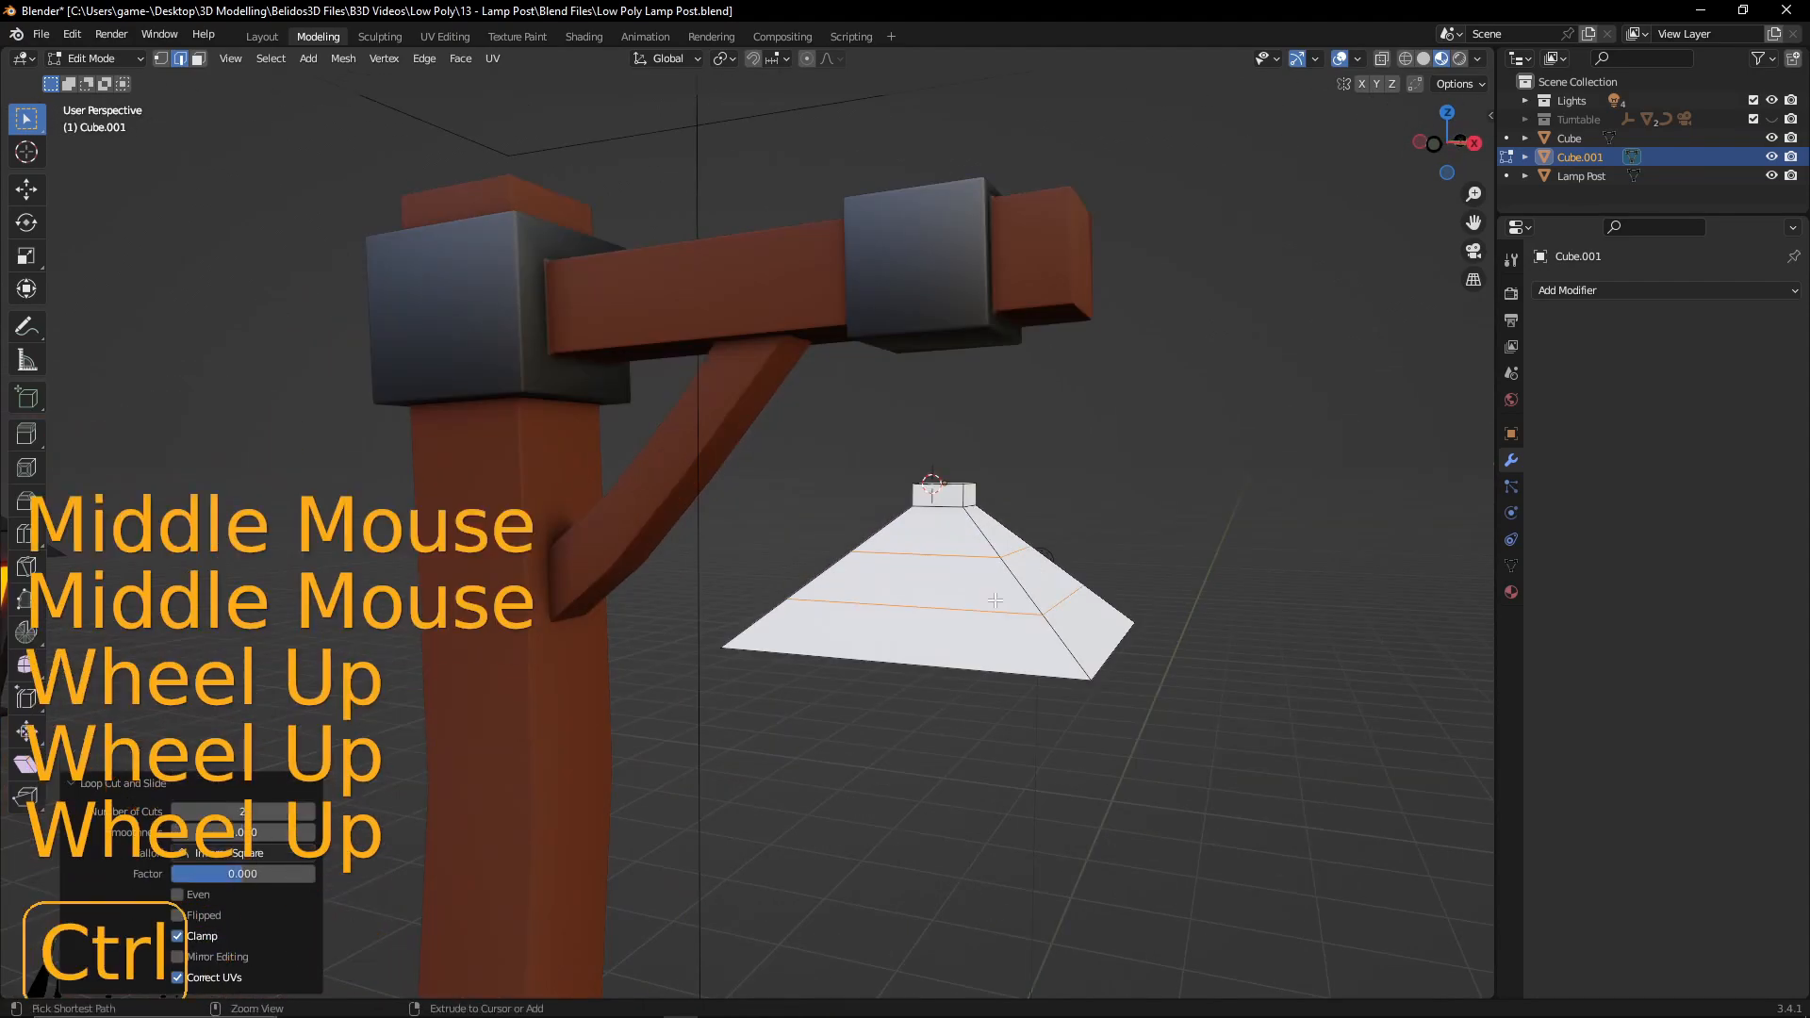
{"action": "key", "text": "ctrl+b"}
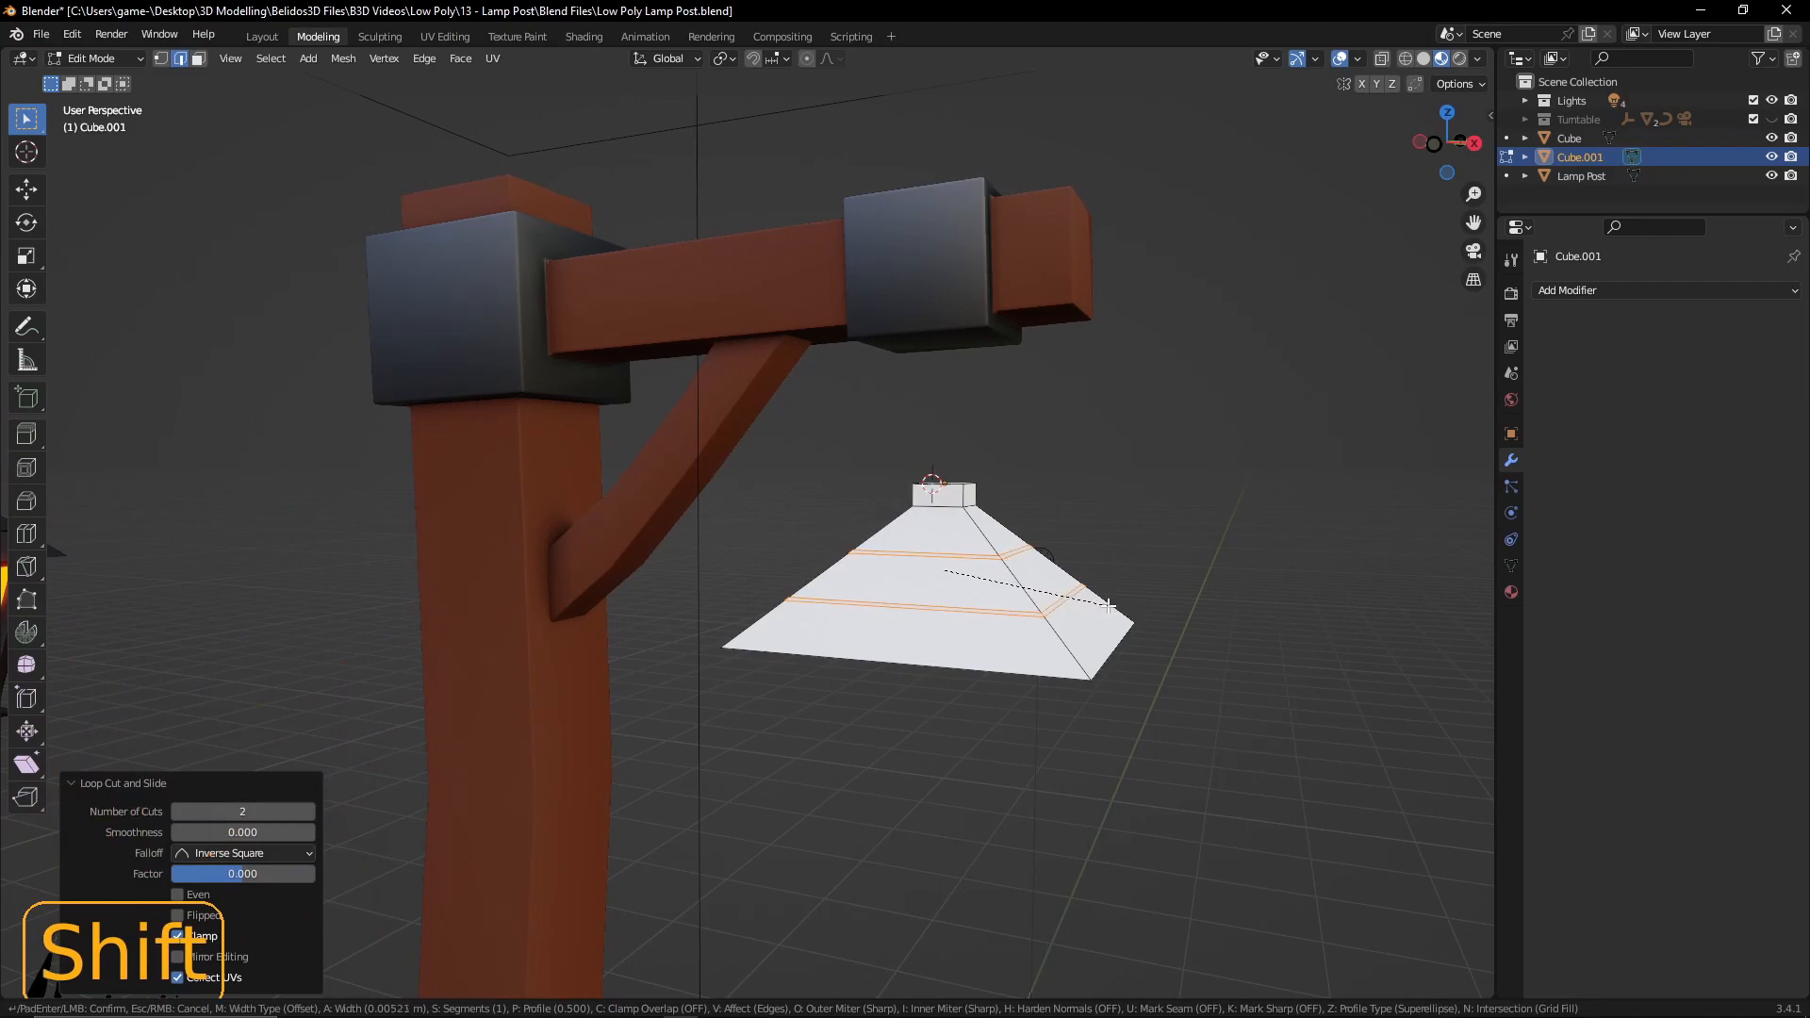
{"action": "left_click", "coordinate": [1109, 604]}
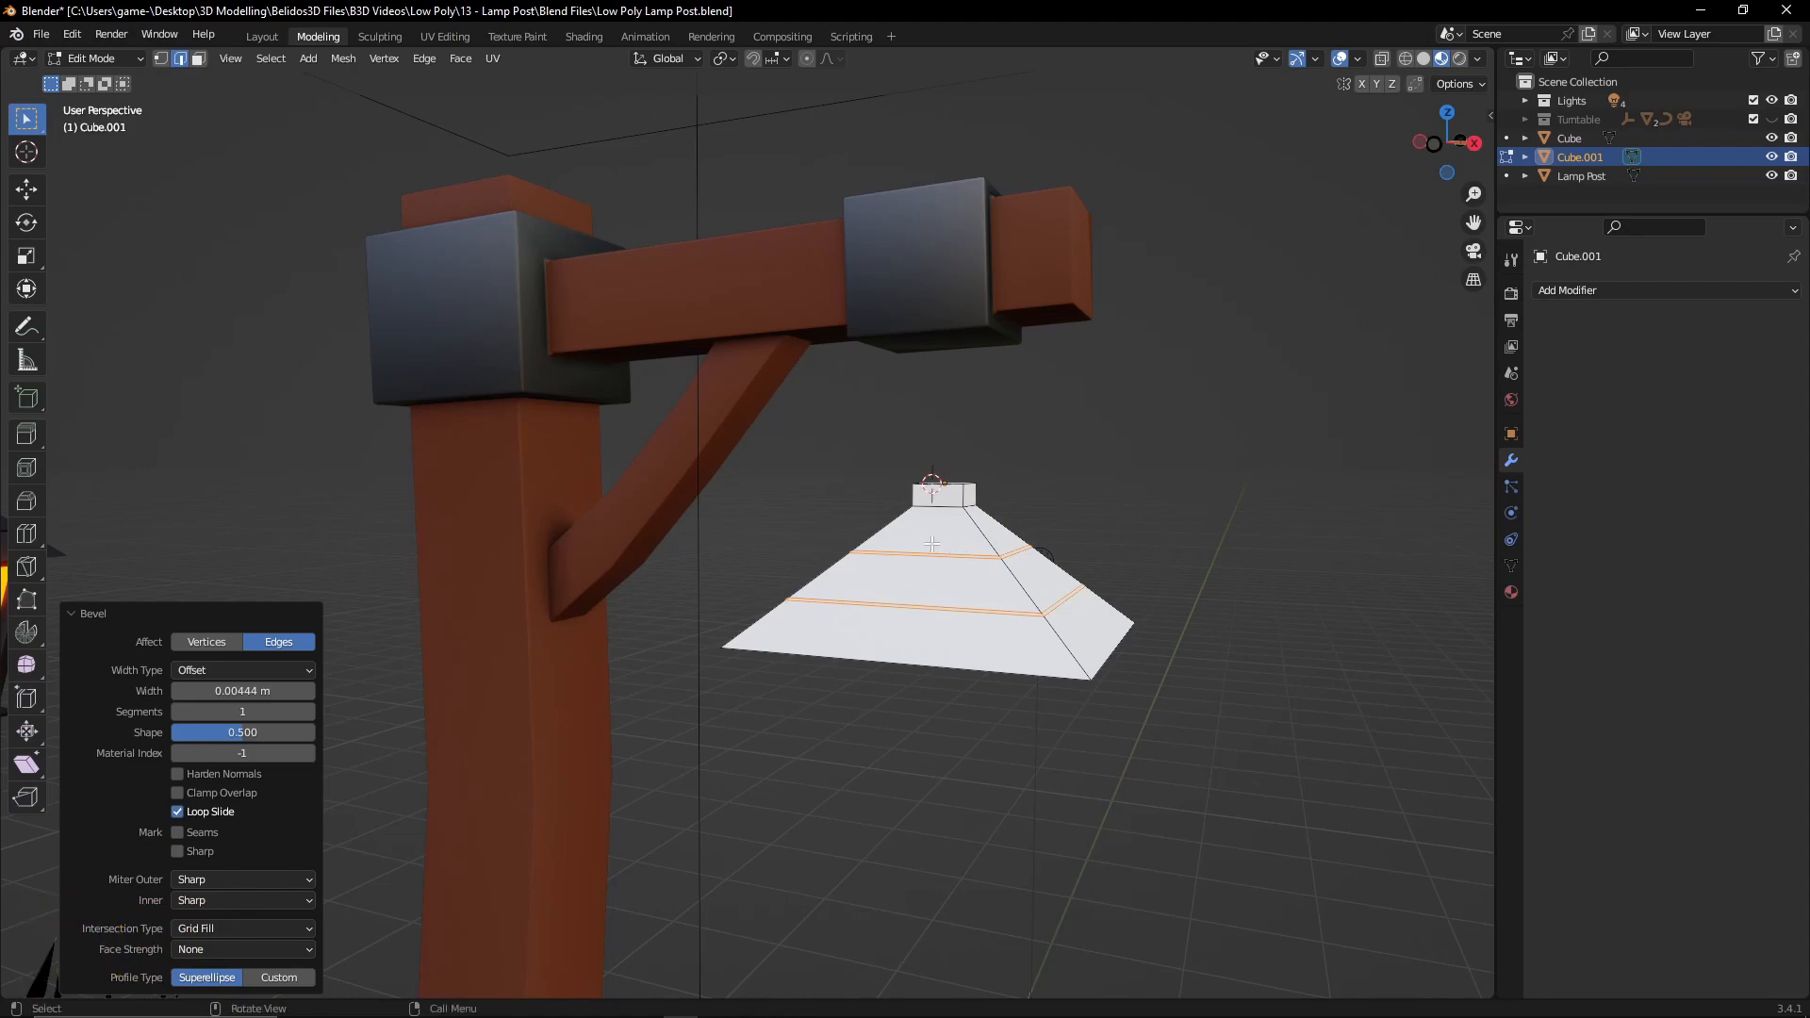
- Scale the upper edge loop of each narrow roof band by about 1.074 in X and Y only to form overhanging tiers
{"action": "key", "text": "a"}
{"action": "key", "text": "a"}
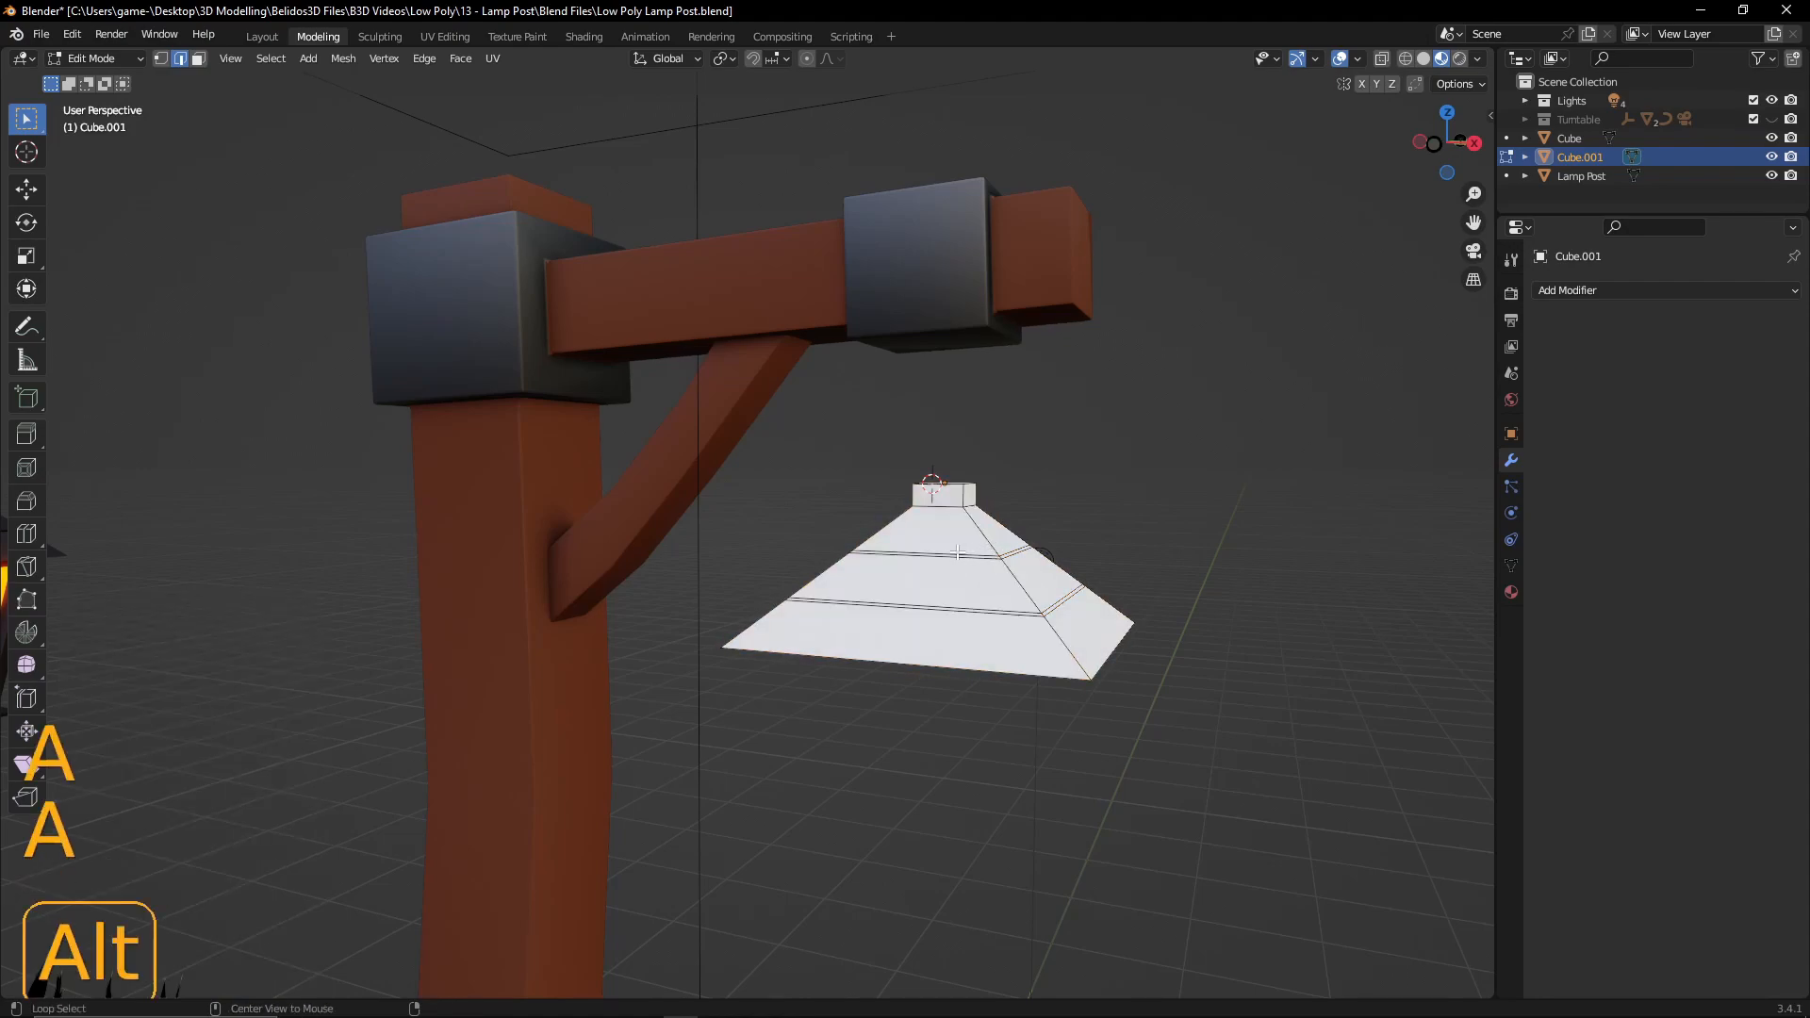
{"action": "left_click", "coordinate": [958, 553], "text": "alt"}
{"action": "left_click", "coordinate": [980, 604], "text": "alt+shift"}
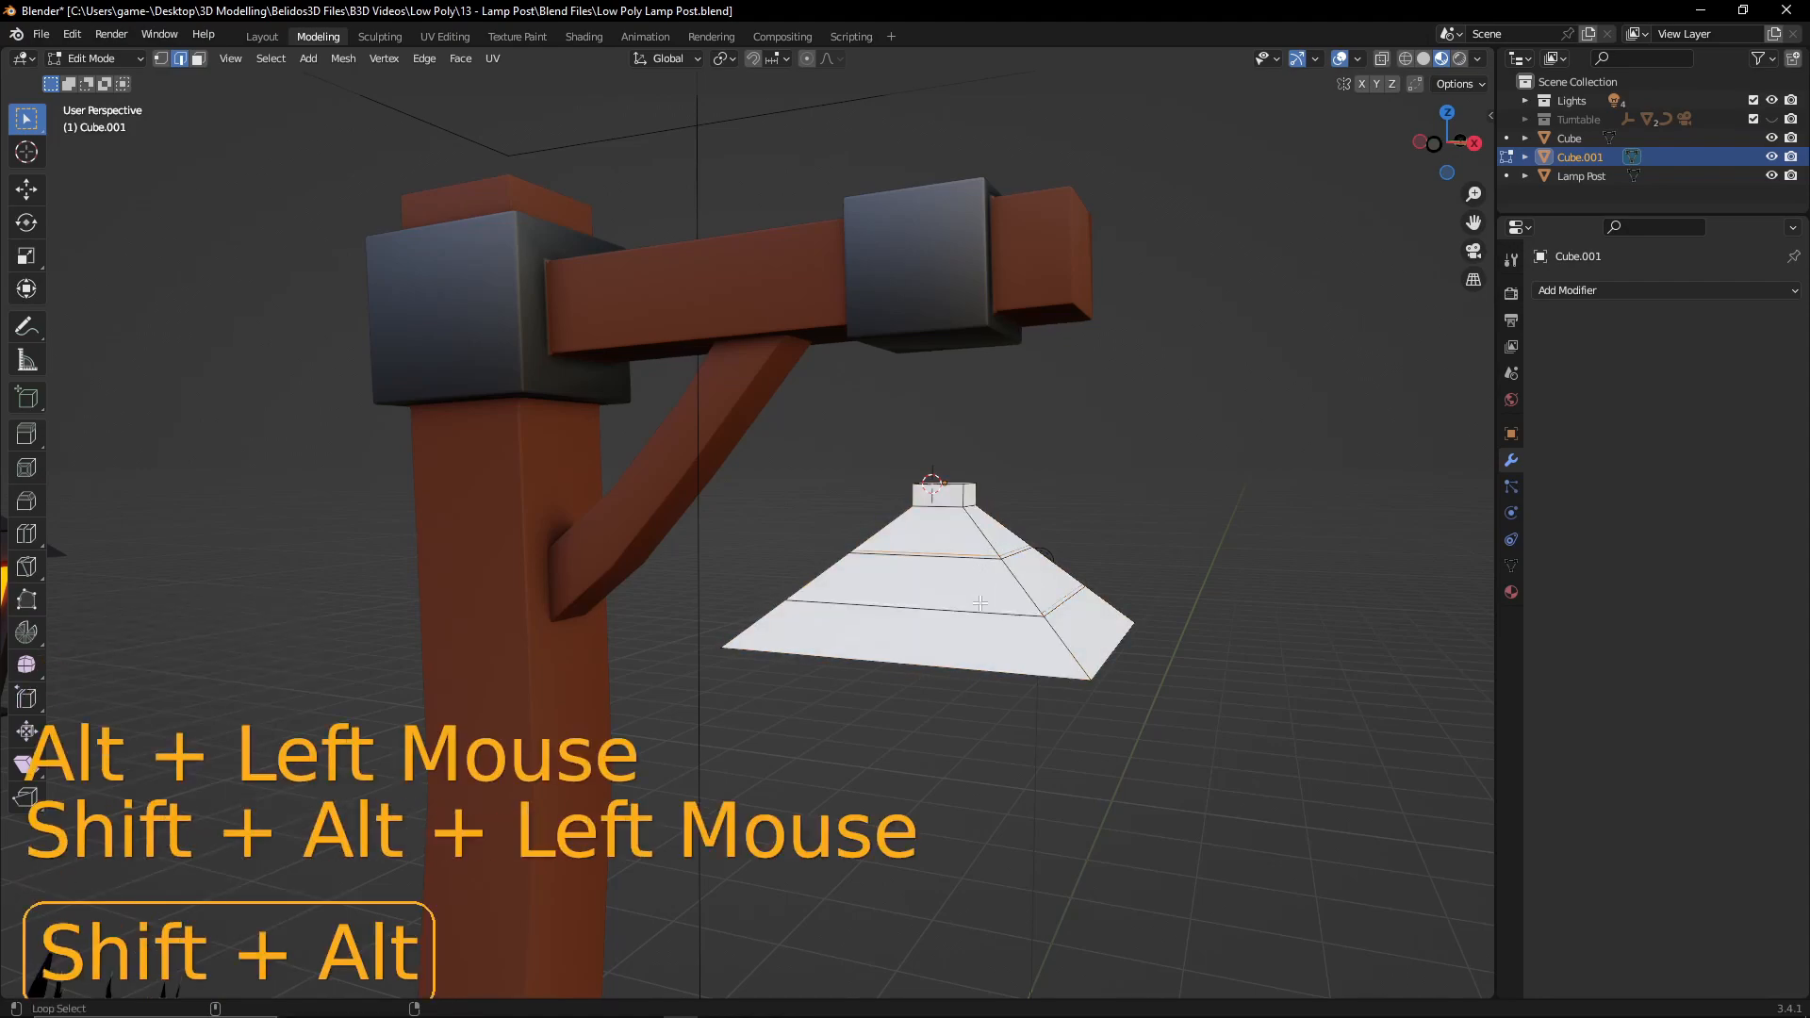
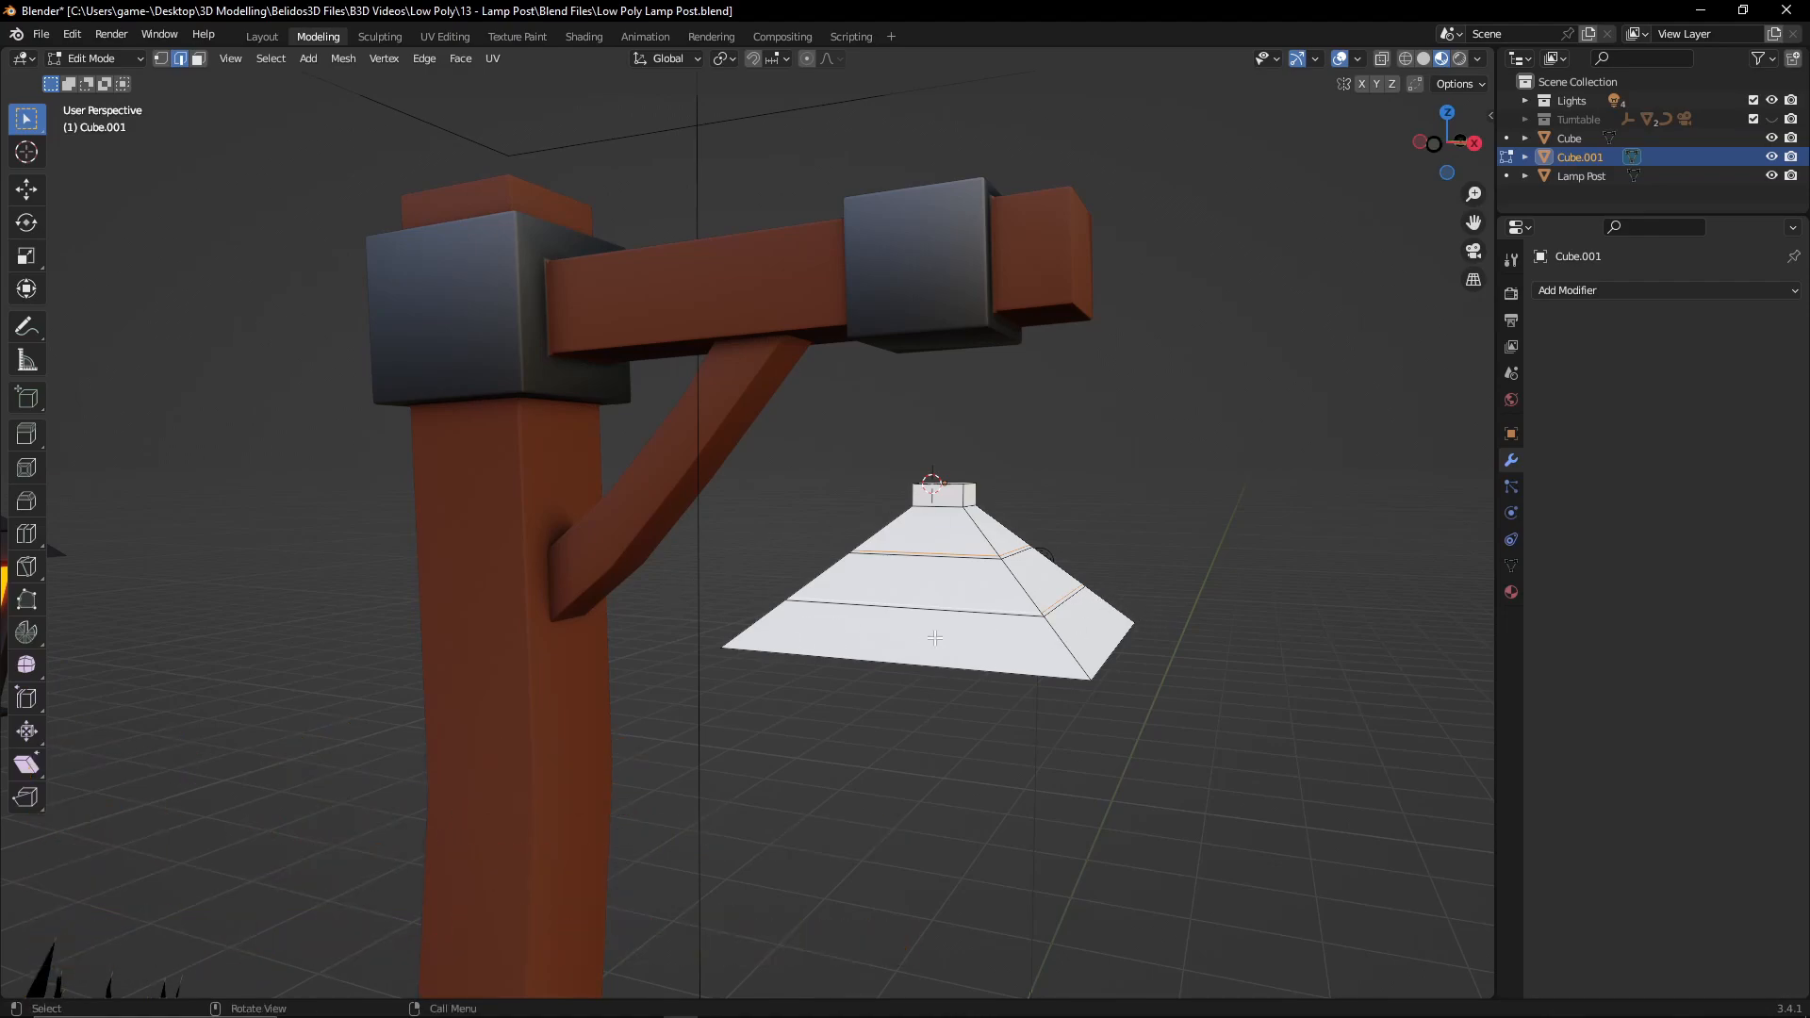
{"action": "key", "text": "s"}
{"action": "key", "text": "shift"}
{"action": "key", "text": "shift+z"}
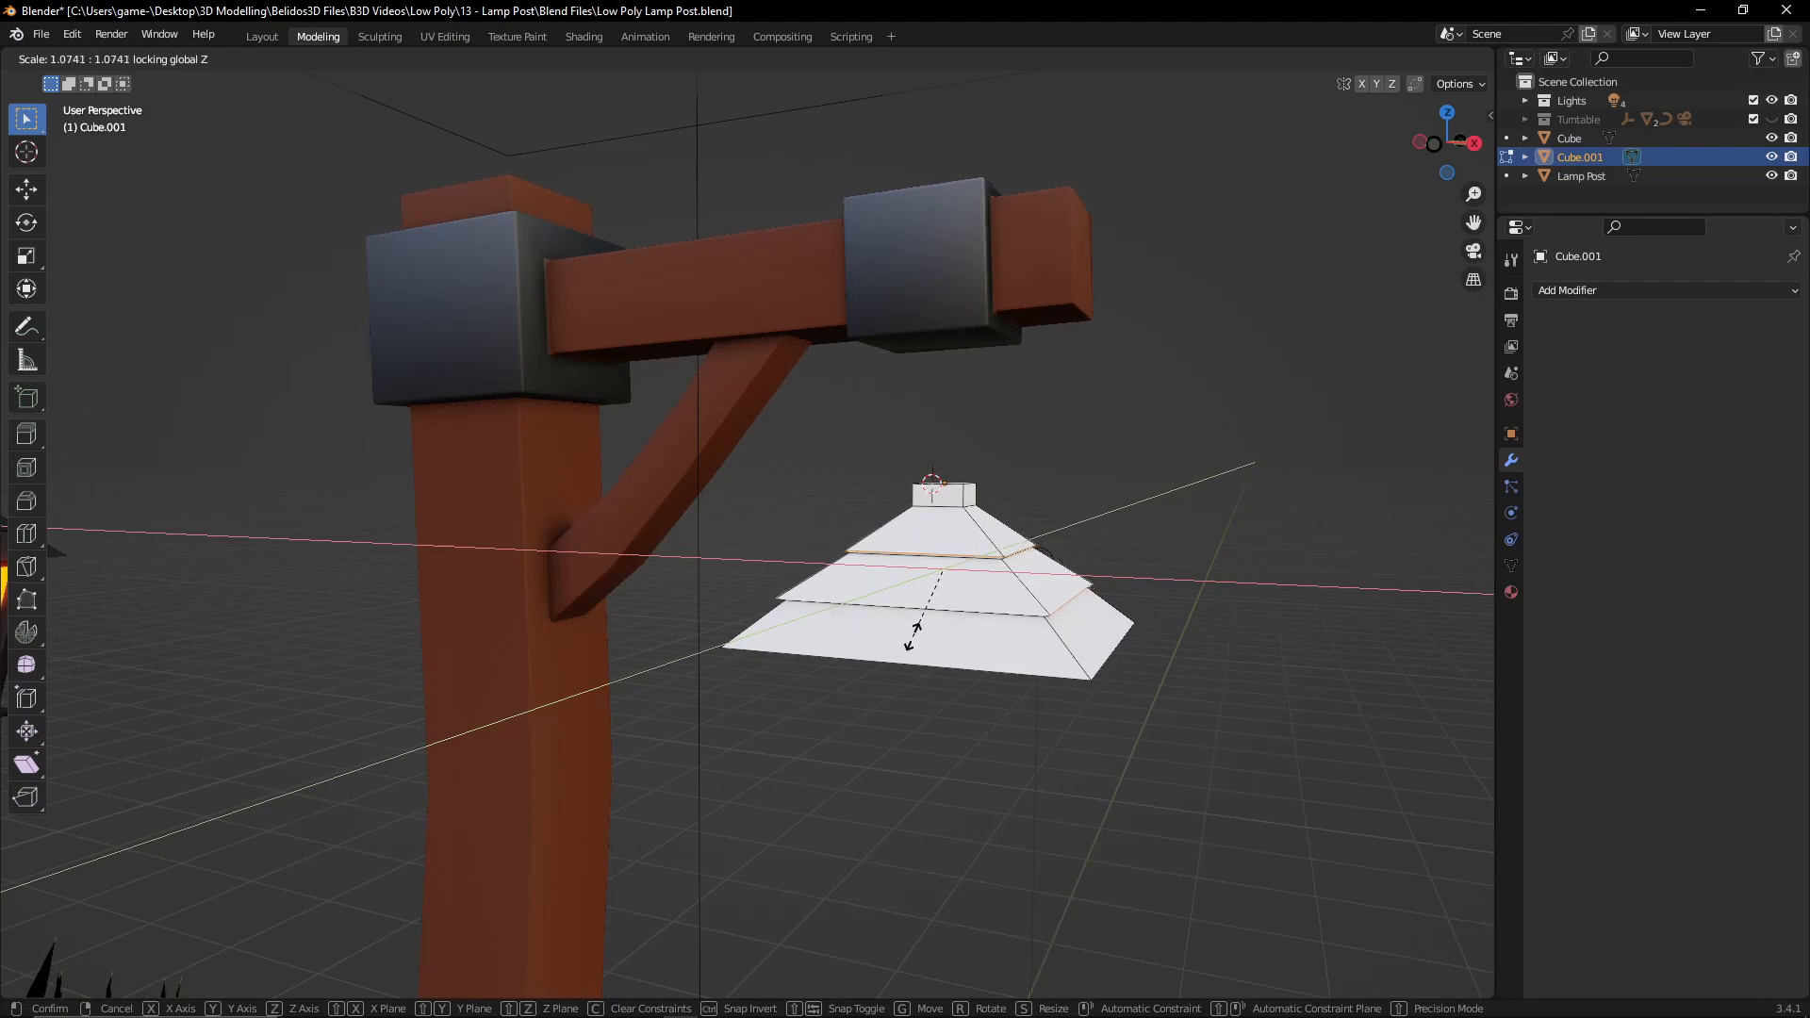
{"action": "left_click", "coordinate": [912, 638]}
- Inset the underside face of the lantern roof by about 0.0915 m
{"action": "middle_click_drag", "start_coordinate": [912, 638], "coordinate": [1052, 574]}
{"action": "scroll", "coordinate": [993, 679], "scroll_direction": "down", "scroll_amount": 2}
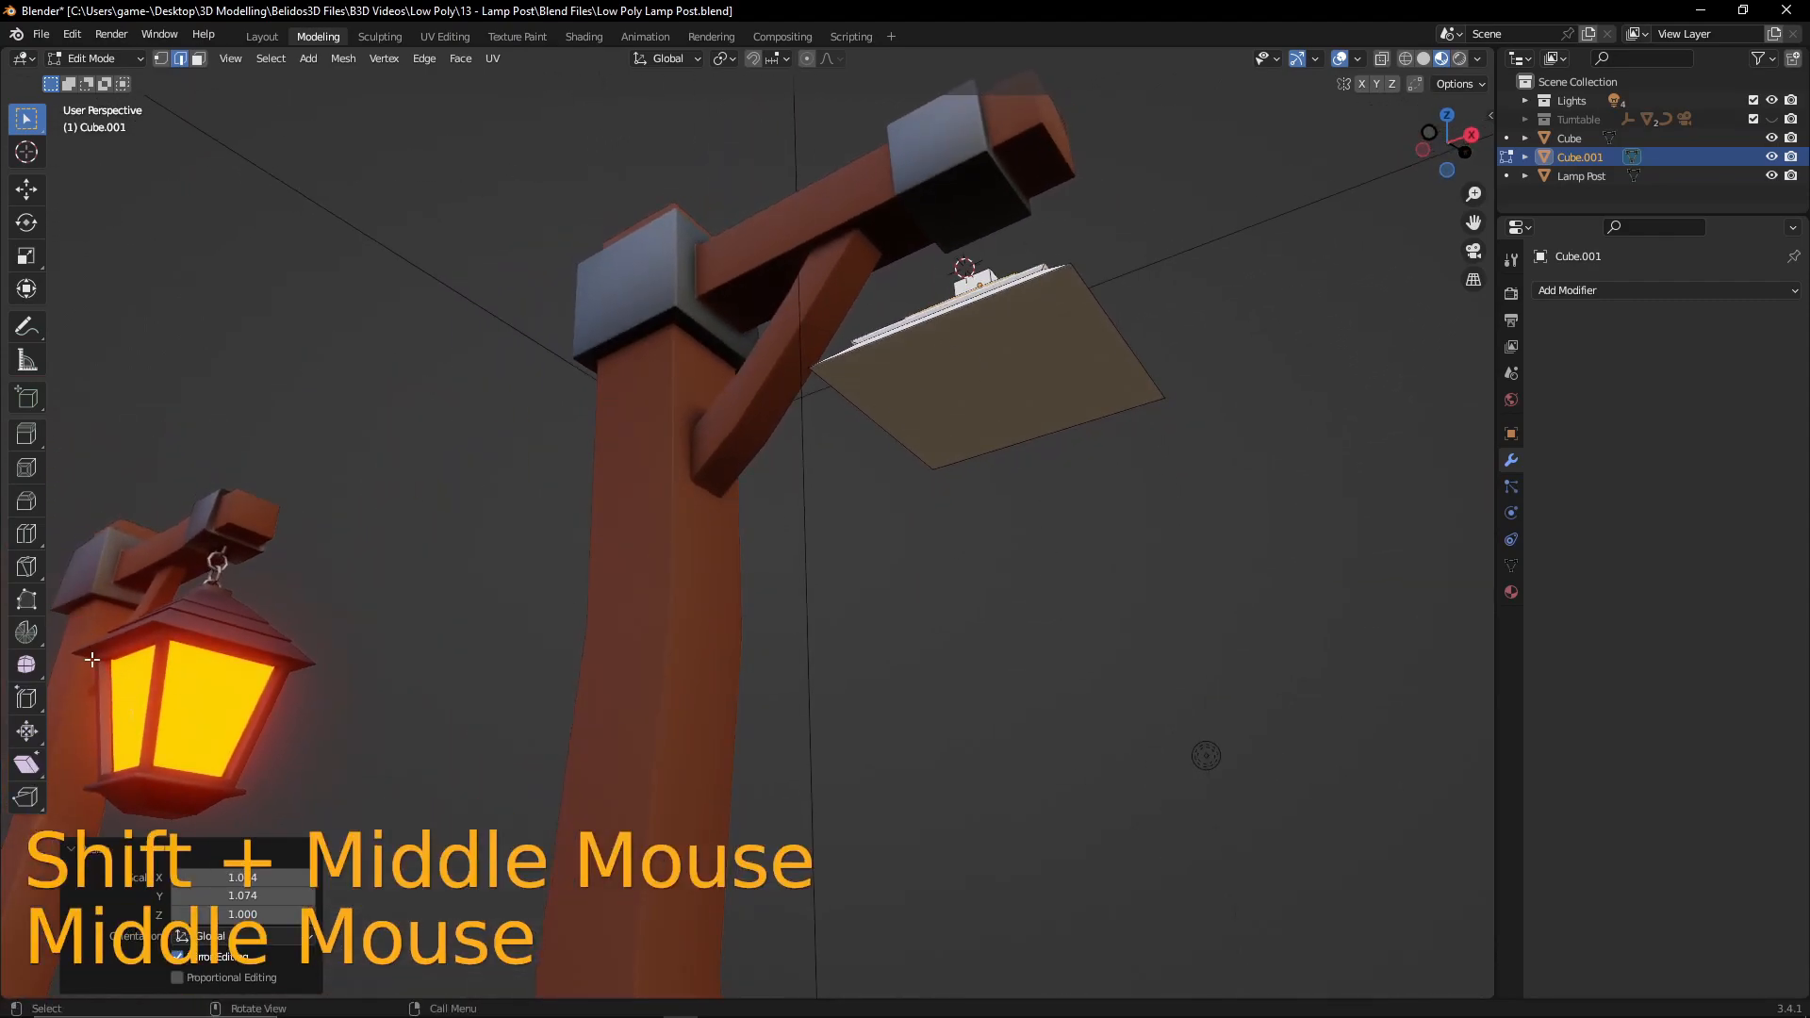
{"action": "left_click", "coordinate": [1000, 354]}
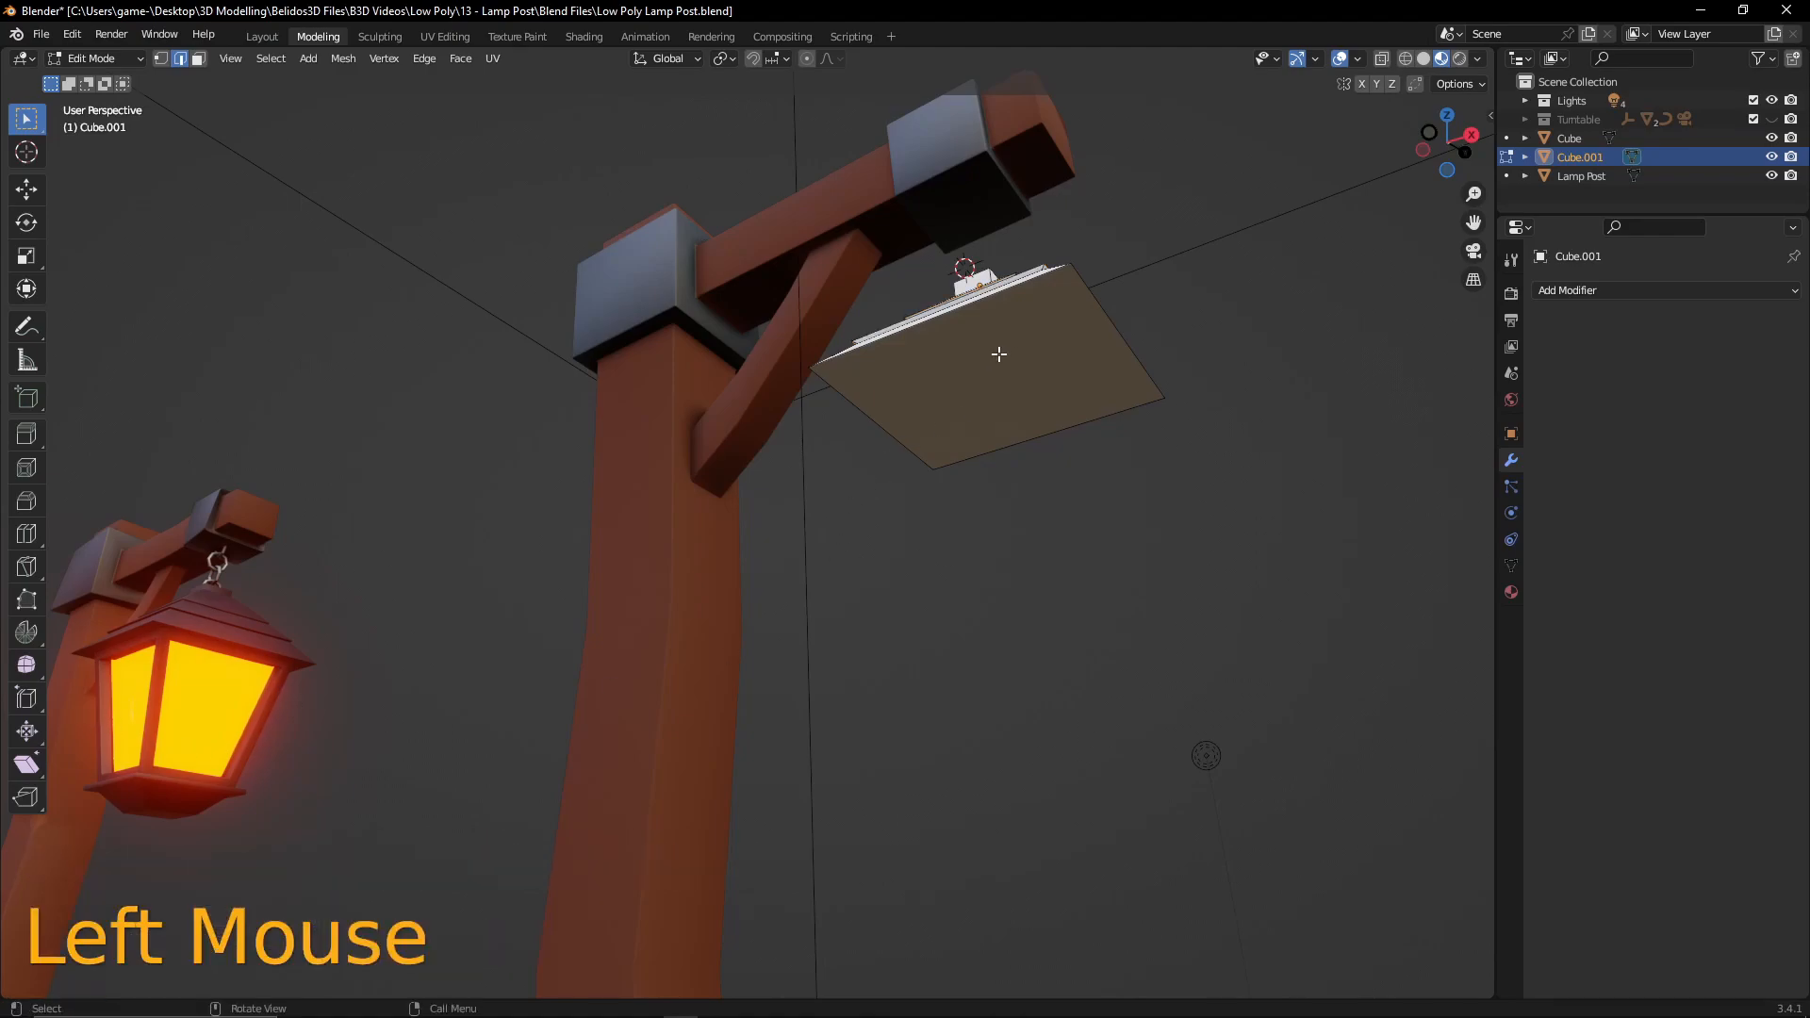
{"action": "key", "text": "3"}
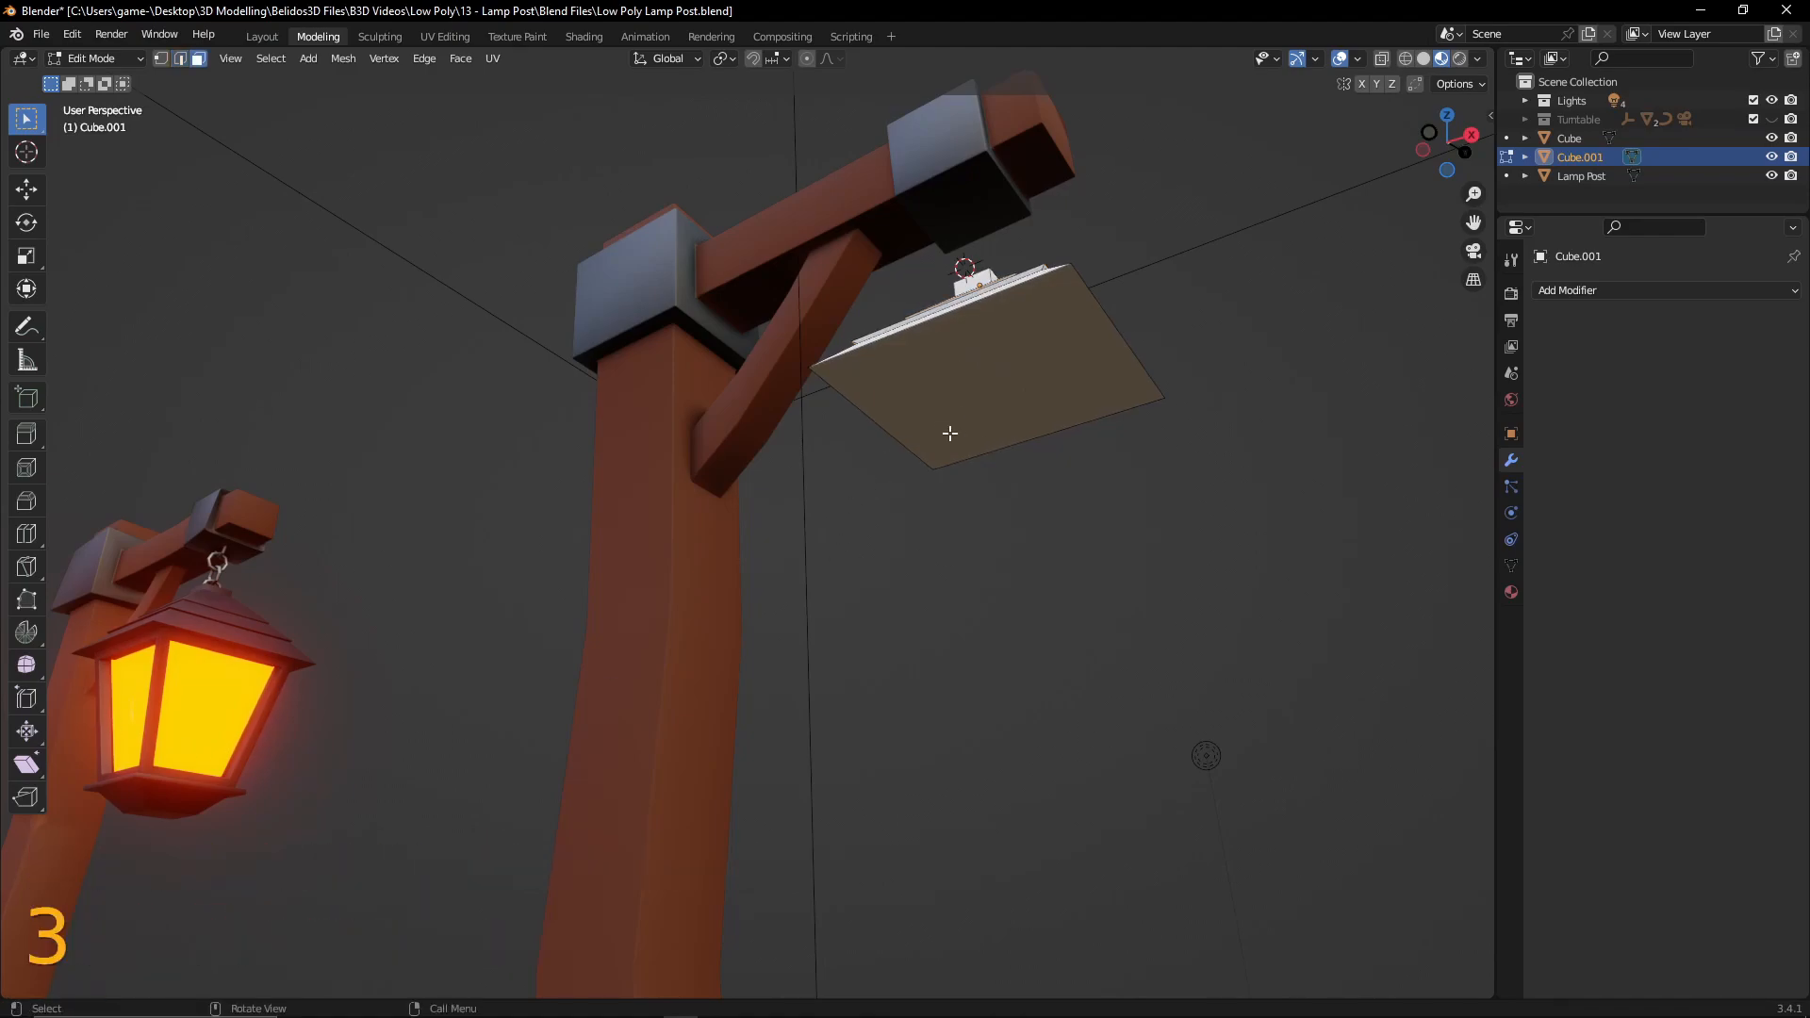
{"action": "left_click", "coordinate": [985, 367]}
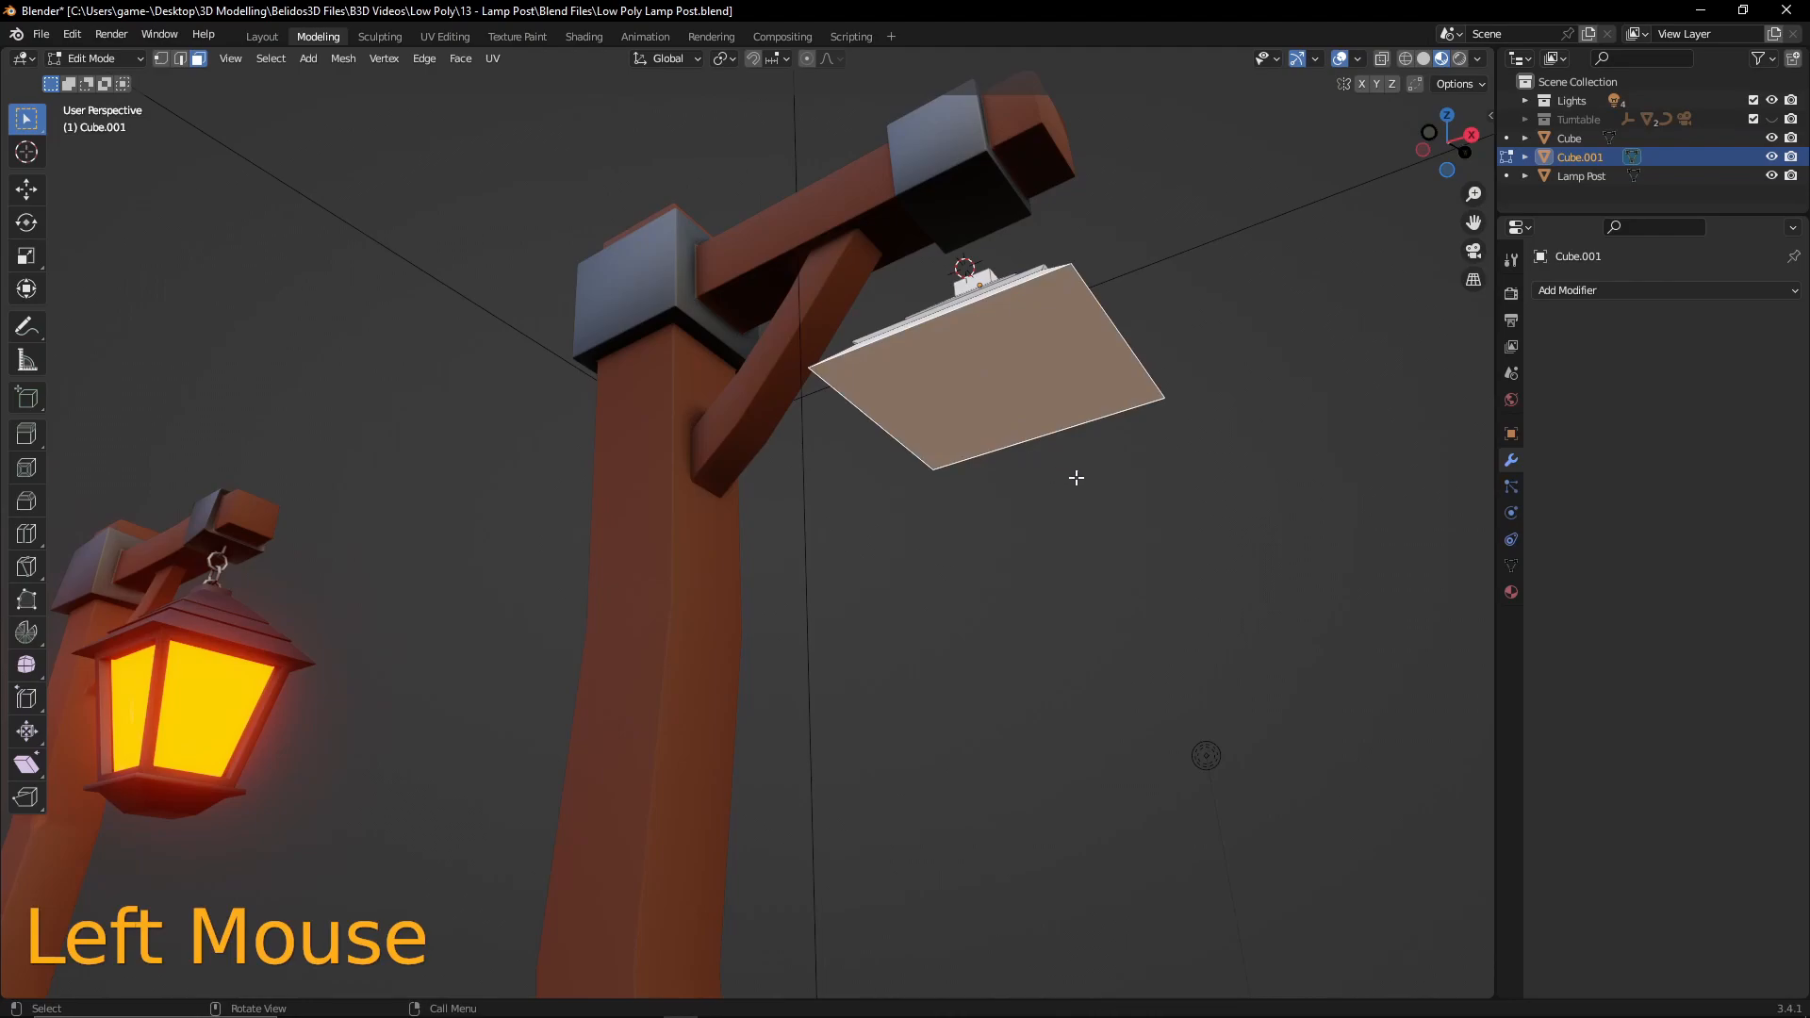
{"action": "key", "text": "i"}
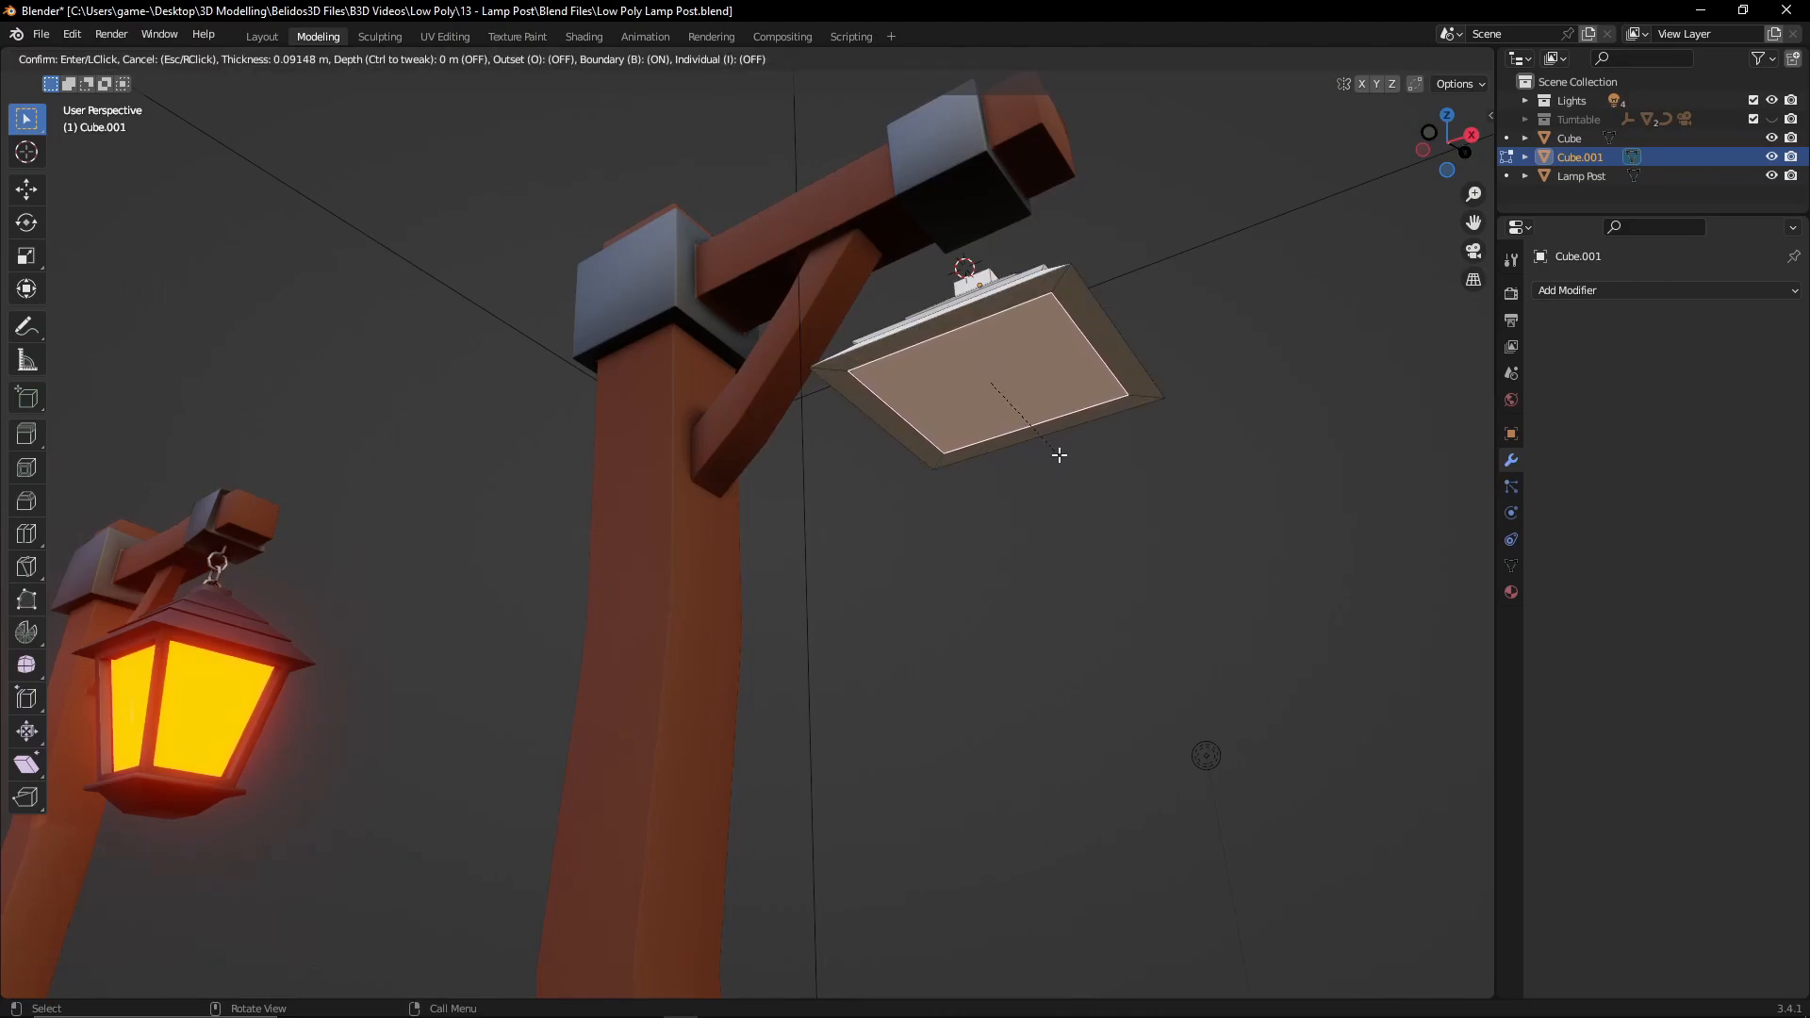
{"action": "left_click", "coordinate": [1059, 455]}
- Extrude the inset underside face down about 0.738 m and scale it to about 0.78 to form a tapered lantern body
{"action": "key", "text": "KP_1"}
{"action": "scroll", "coordinate": [1030, 497], "scroll_direction": "down", "scroll_amount": 3}
{"action": "middle_click_drag", "start_coordinate": [1101, 623], "coordinate": [1239, 515], "text": "shift"}
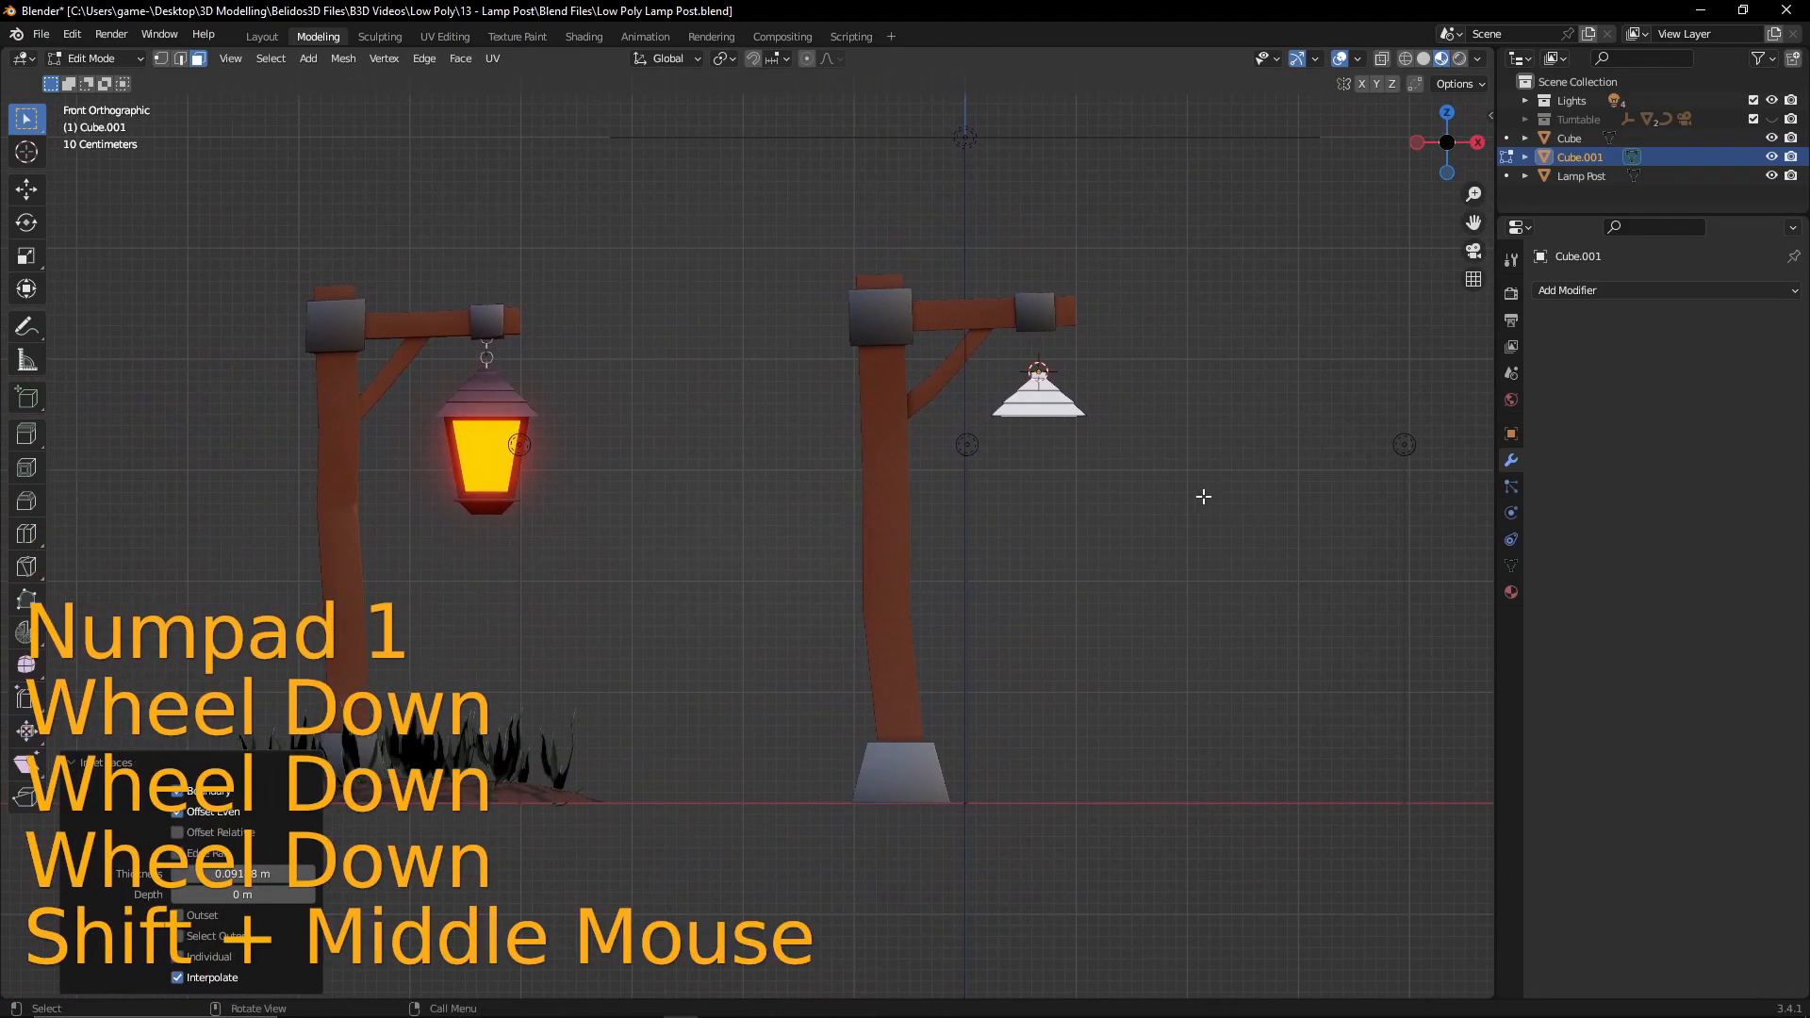
{"action": "key", "text": "e"}
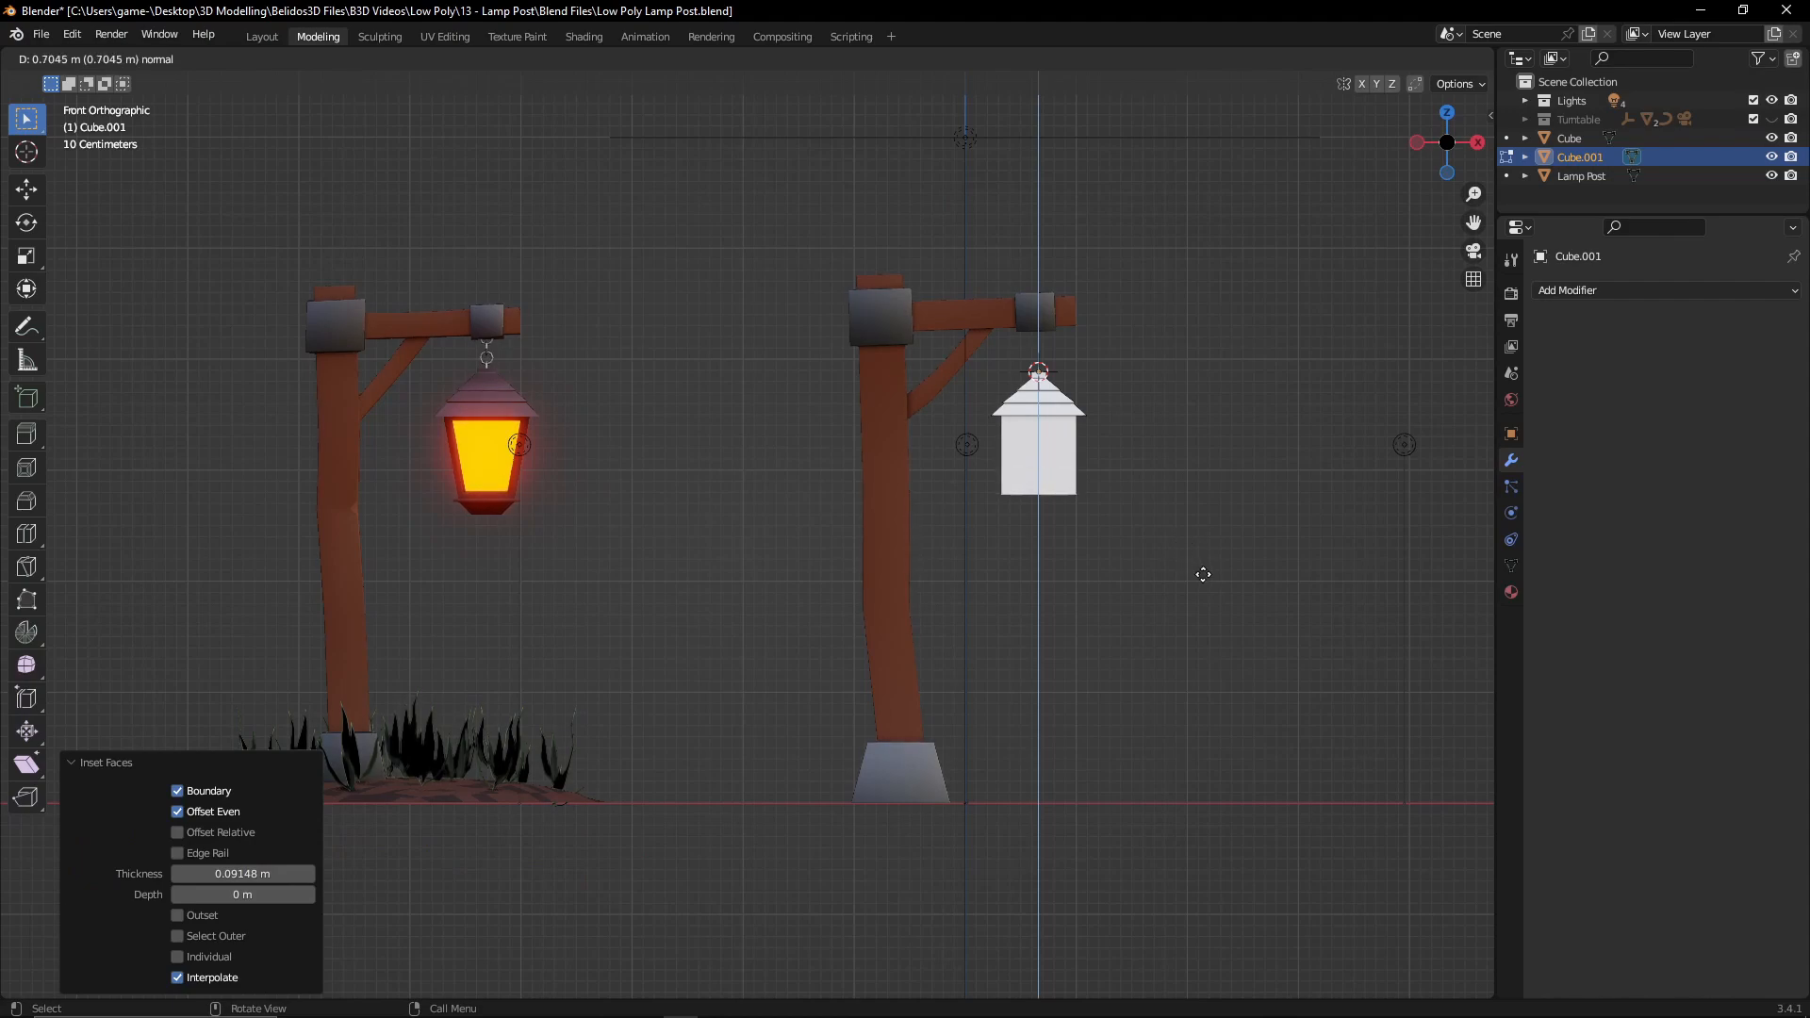
{"action": "left_click", "coordinate": [1216, 574]}
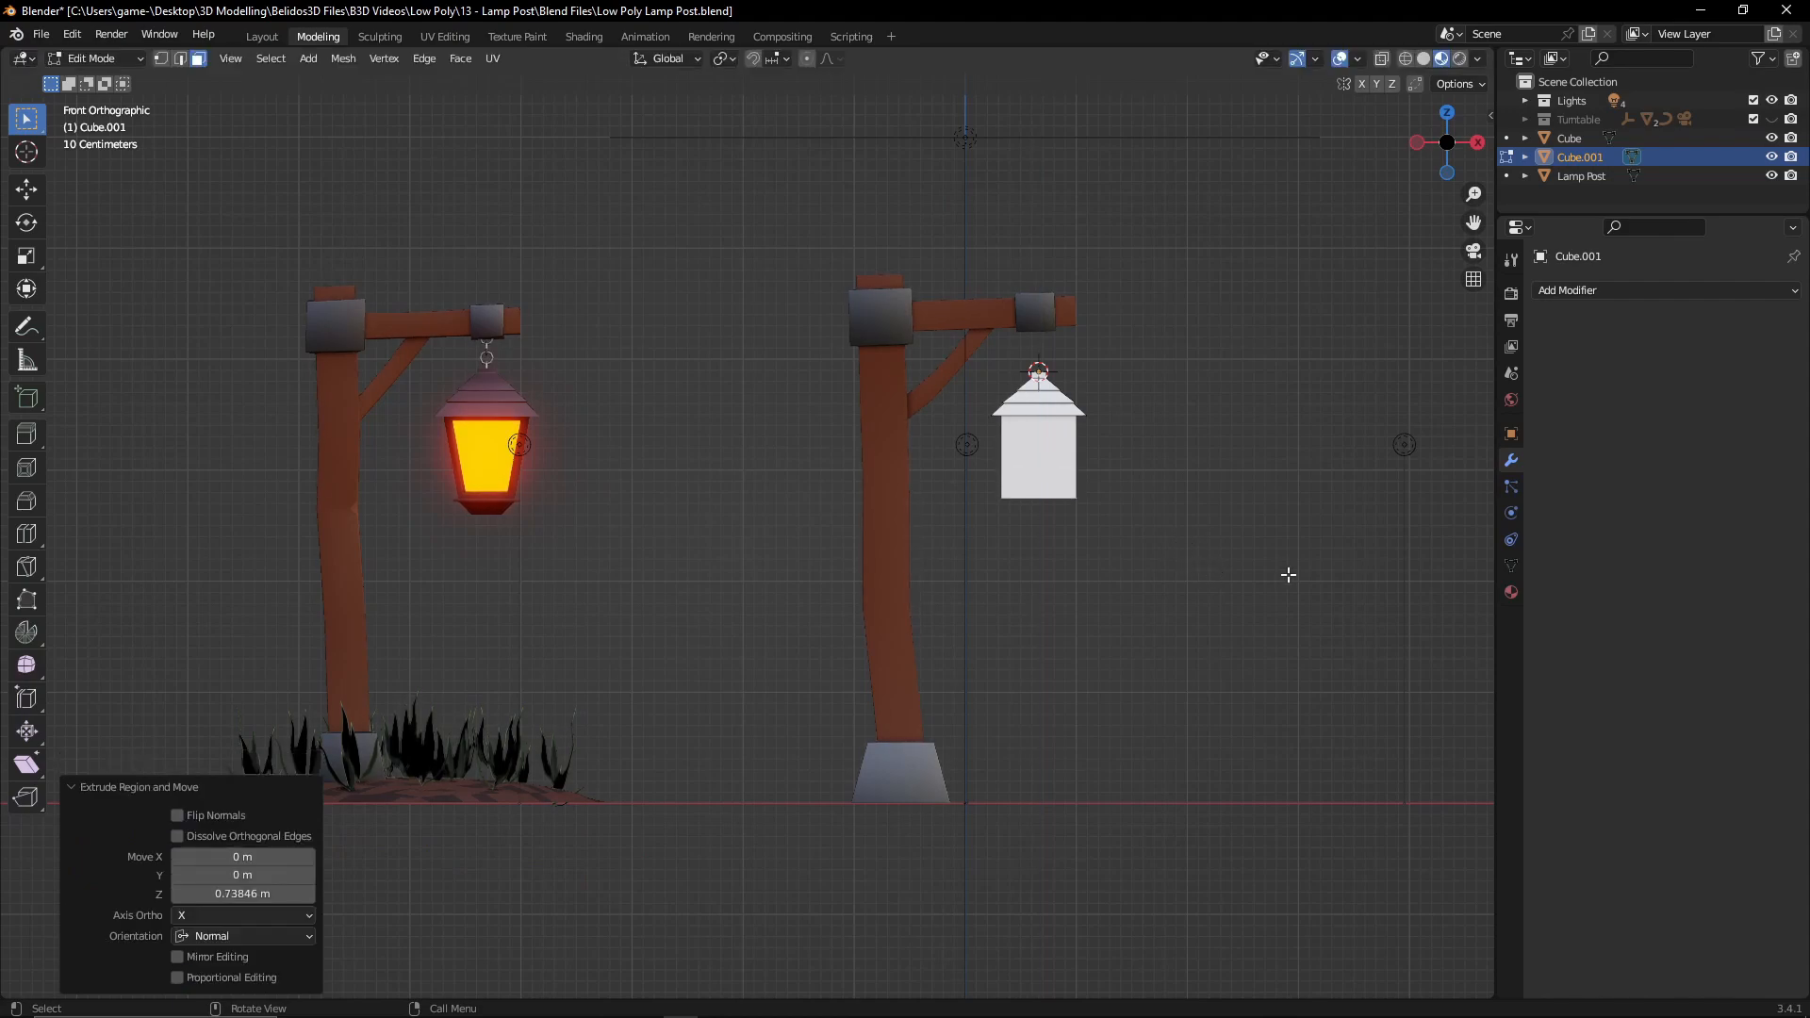
{"action": "key", "text": "s"}
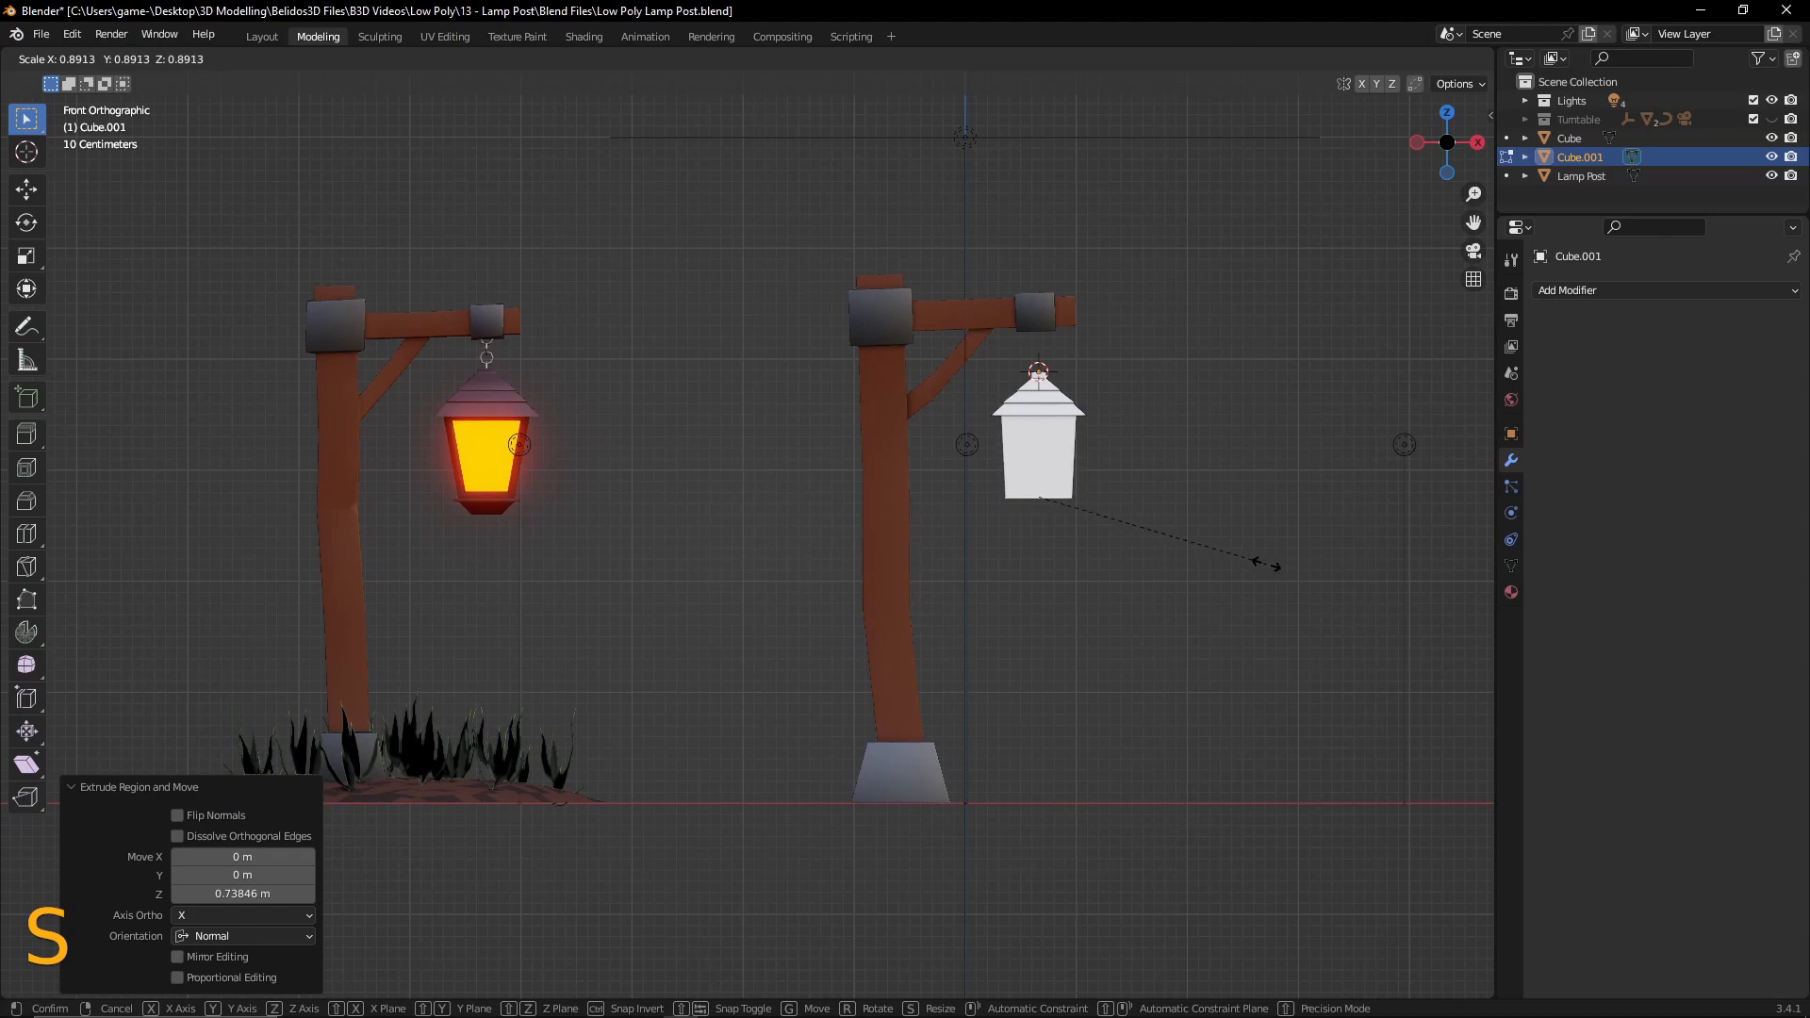
{"action": "left_click", "coordinate": [1235, 563]}
- Inset the lantern body's four side faces individually by about 0.064 m to form window frames
{"action": "middle_click_drag", "start_coordinate": [1122, 664], "coordinate": [1064, 528], "text": "shift"}
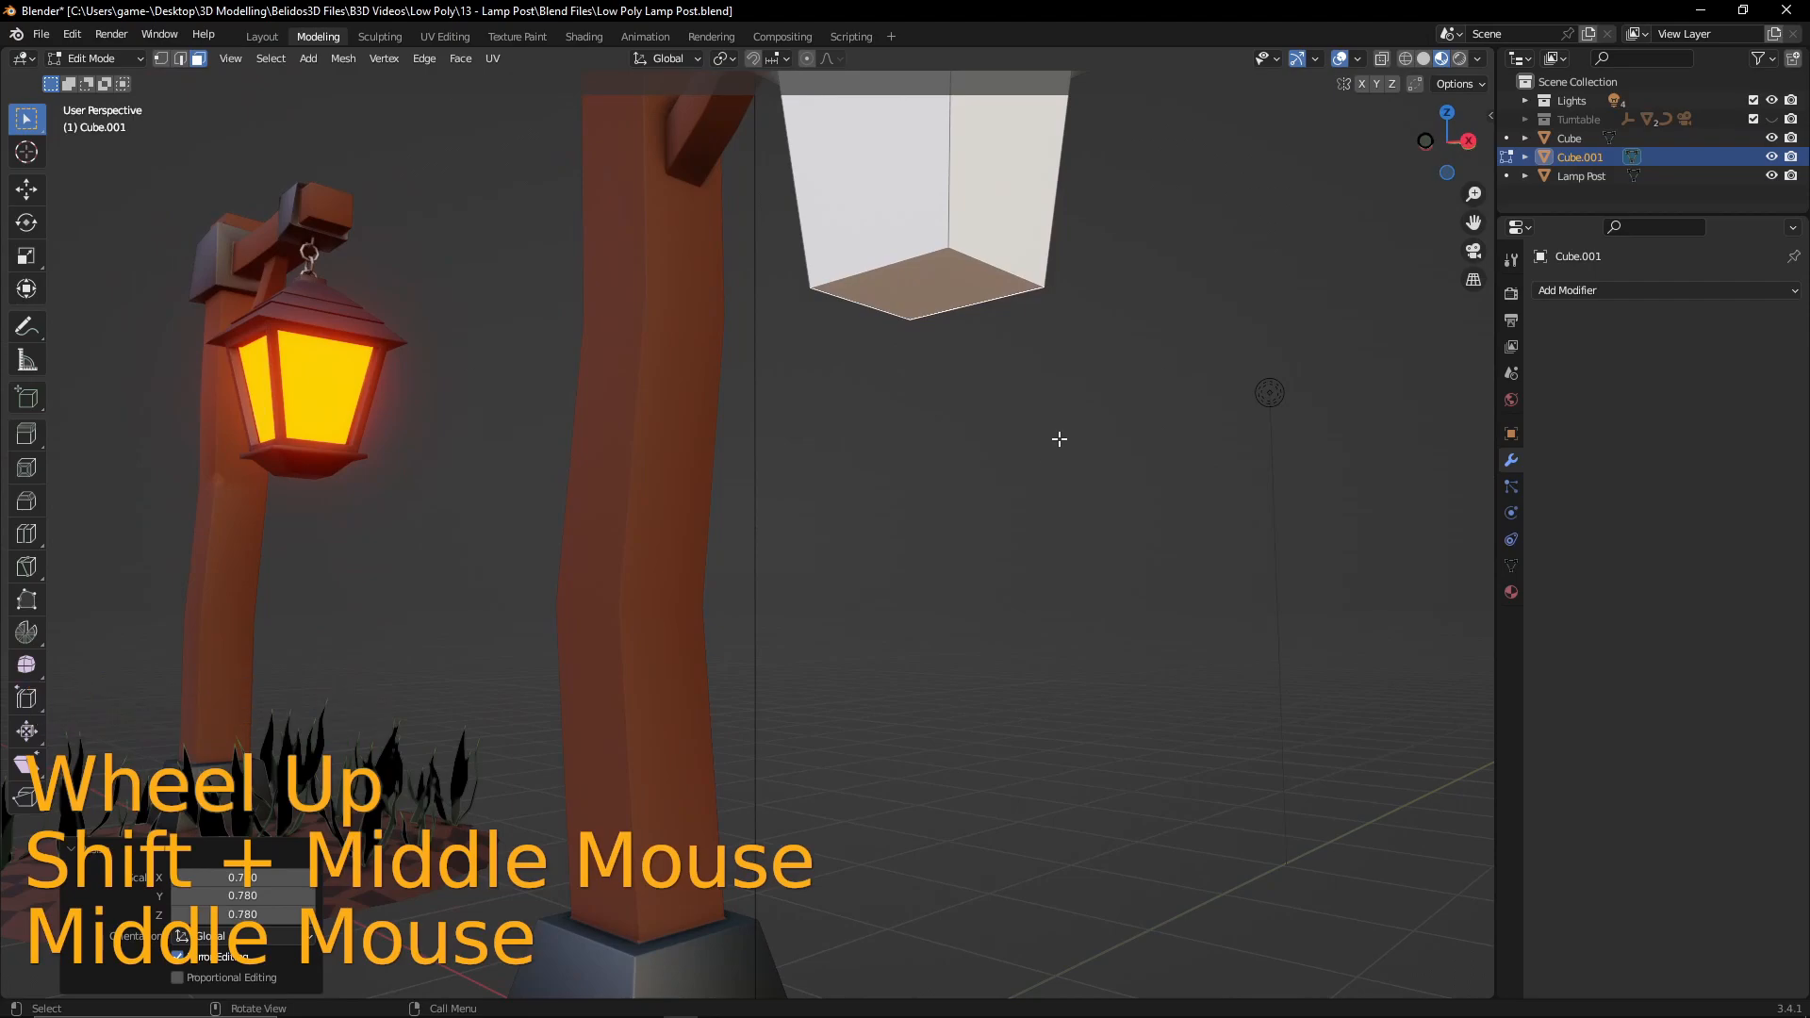
{"action": "middle_click_drag", "start_coordinate": [1067, 330], "coordinate": [1071, 505], "text": "shift"}
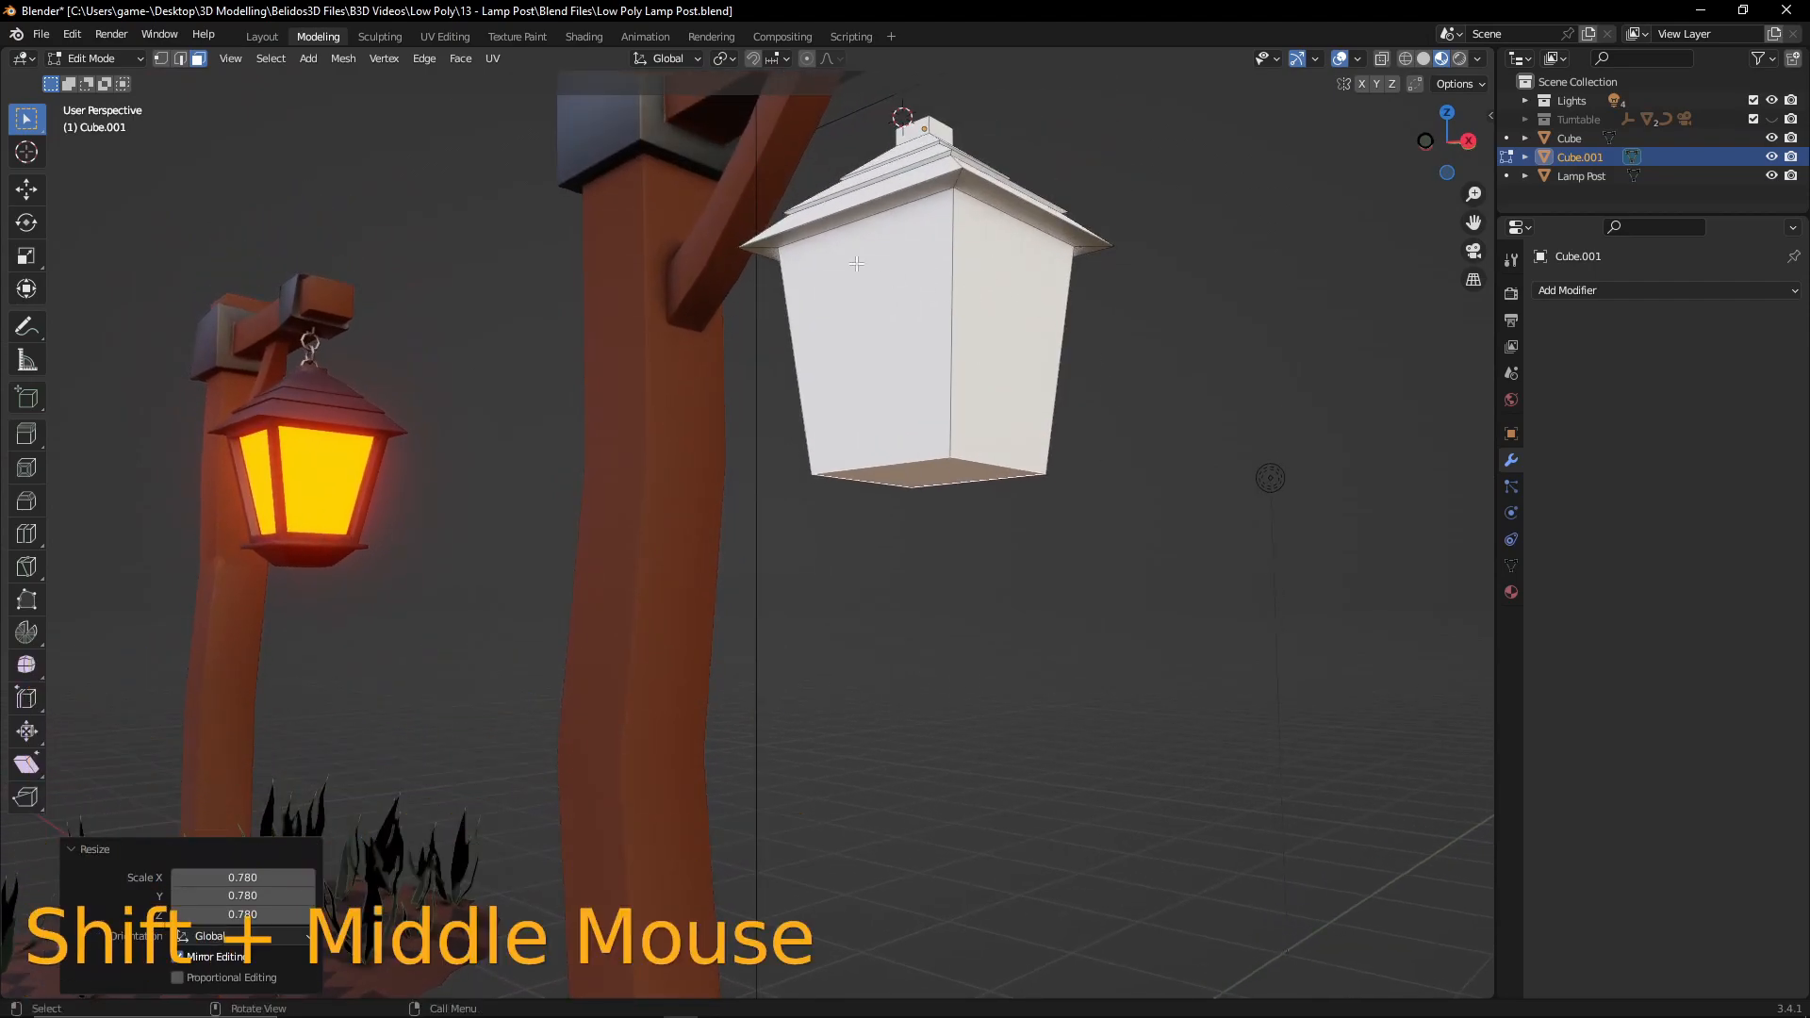
{"action": "key", "text": "alt"}
{"action": "left_click", "coordinate": [928, 285], "text": "alt"}
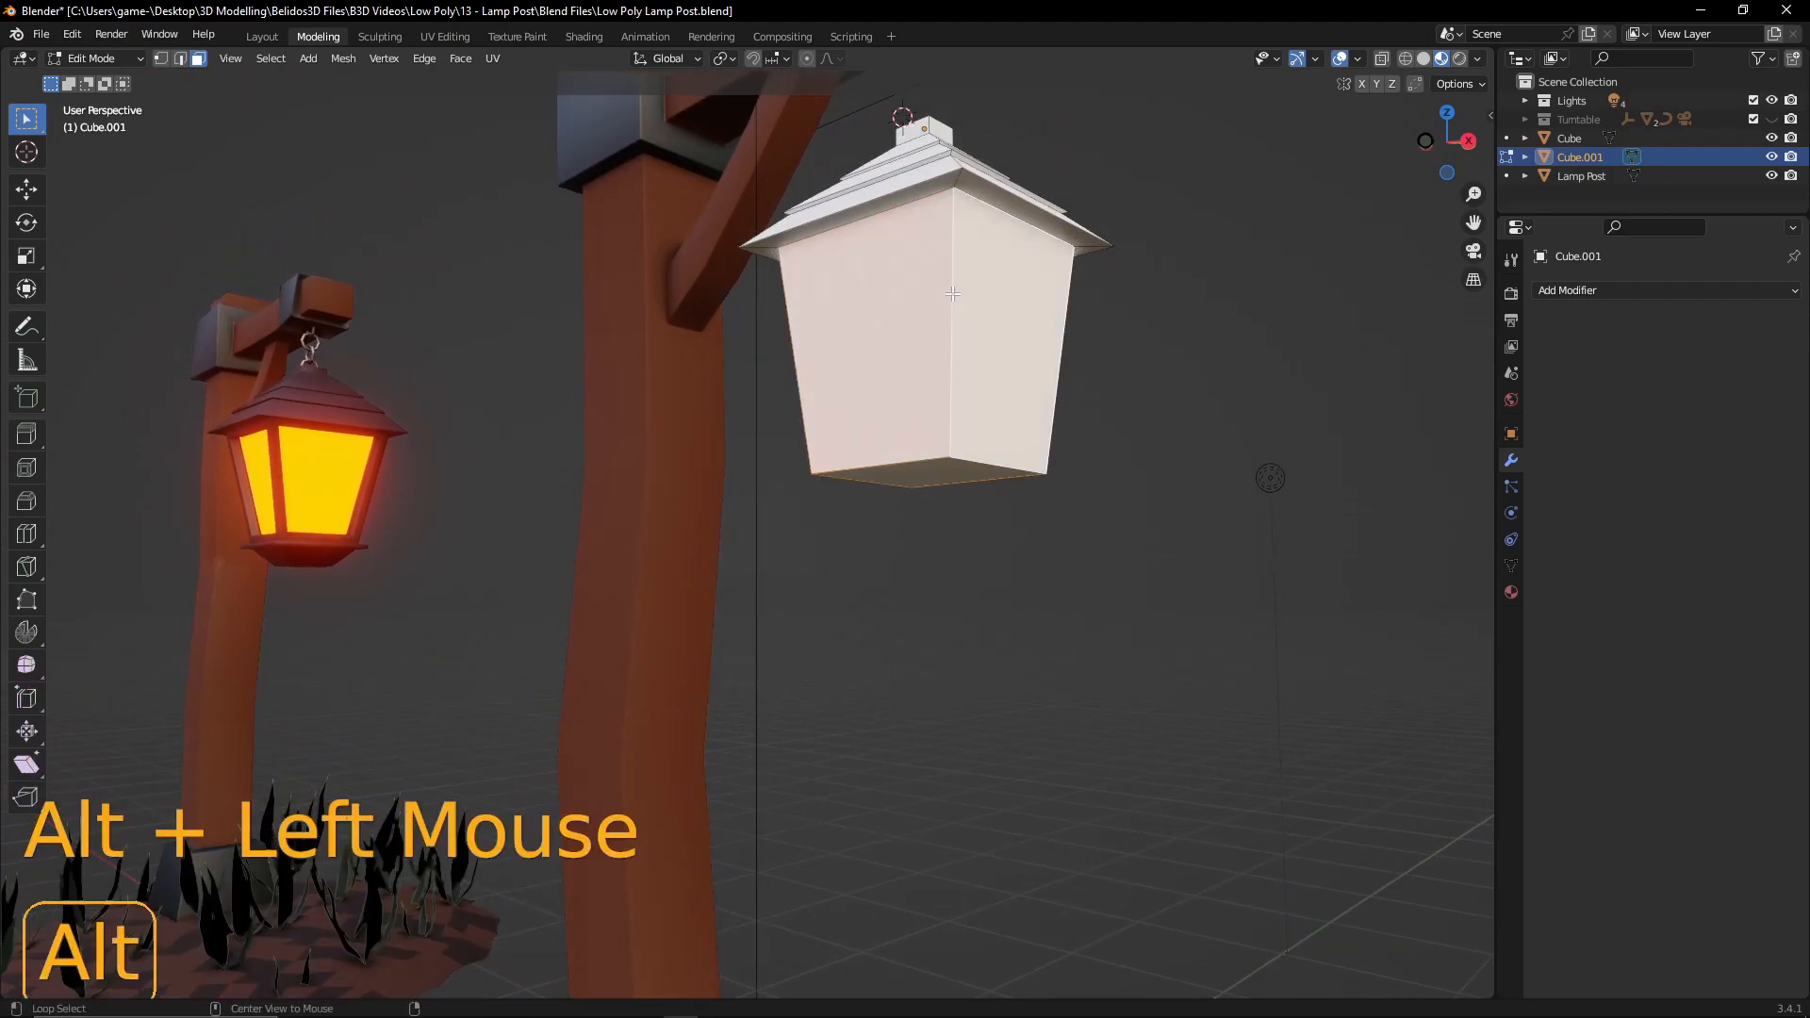
{"action": "middle_click_drag", "start_coordinate": [911, 526], "coordinate": [981, 533]}
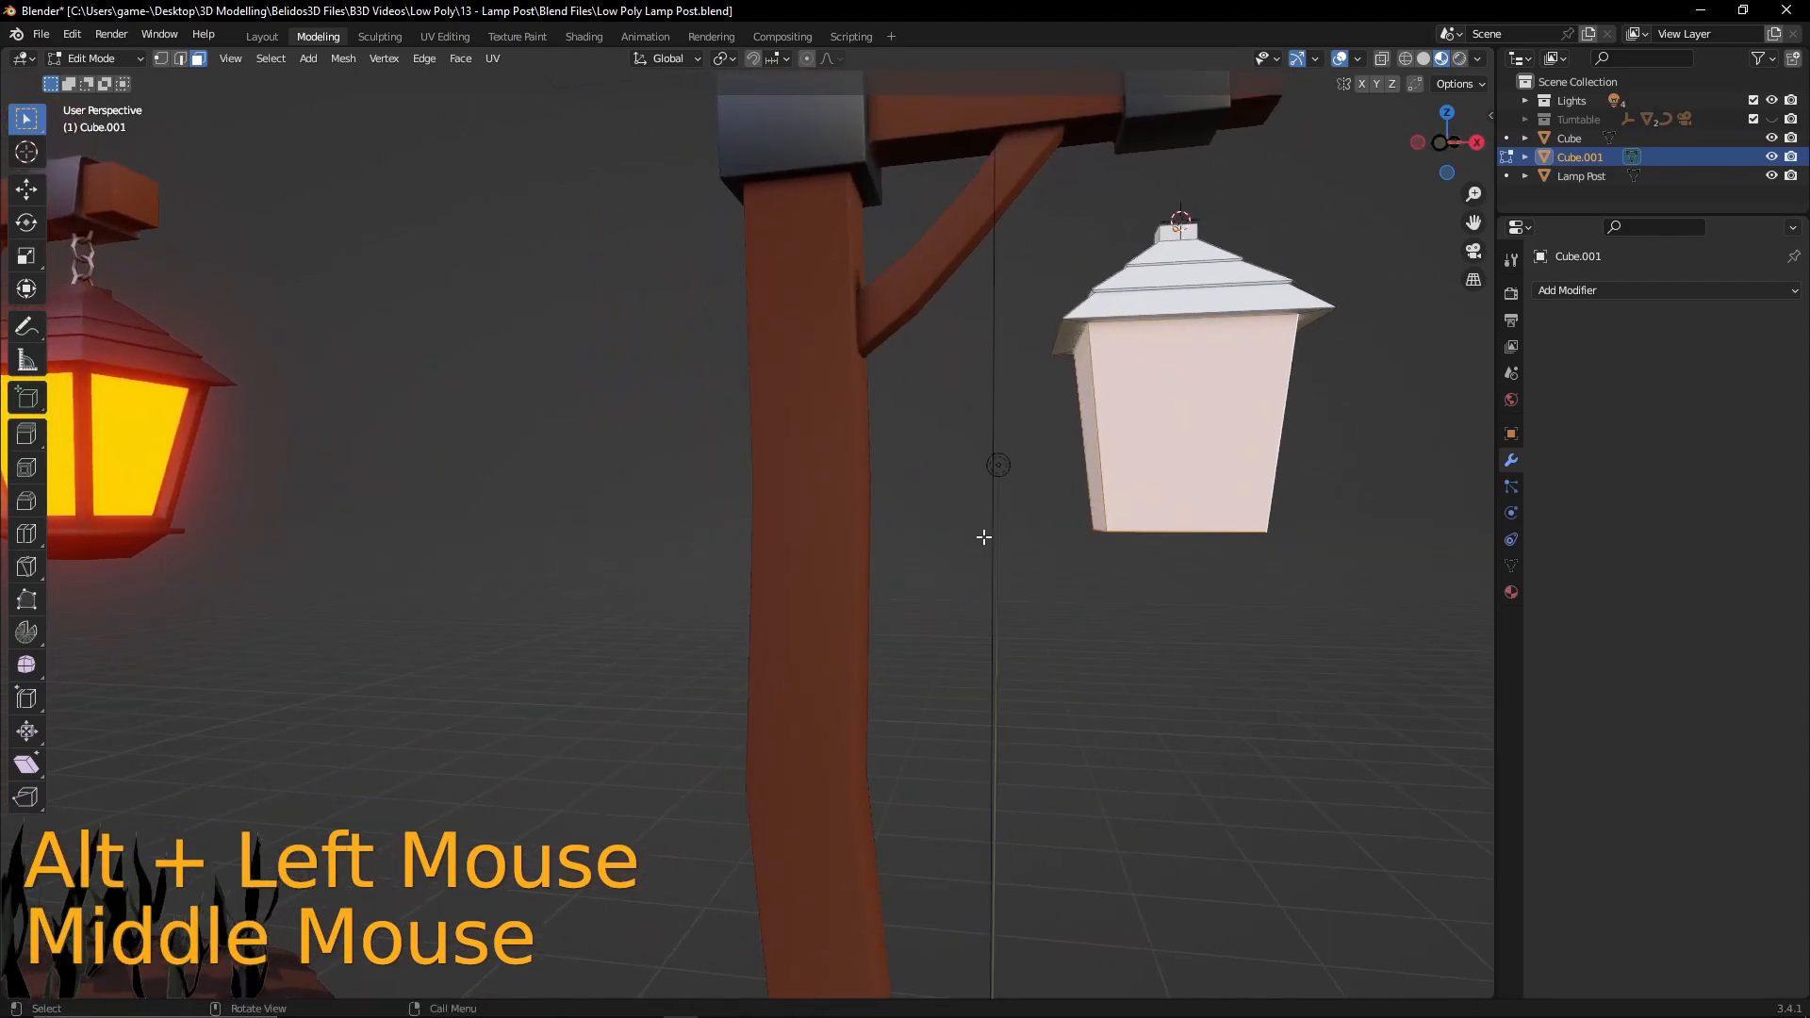
{"action": "key", "text": "i"}
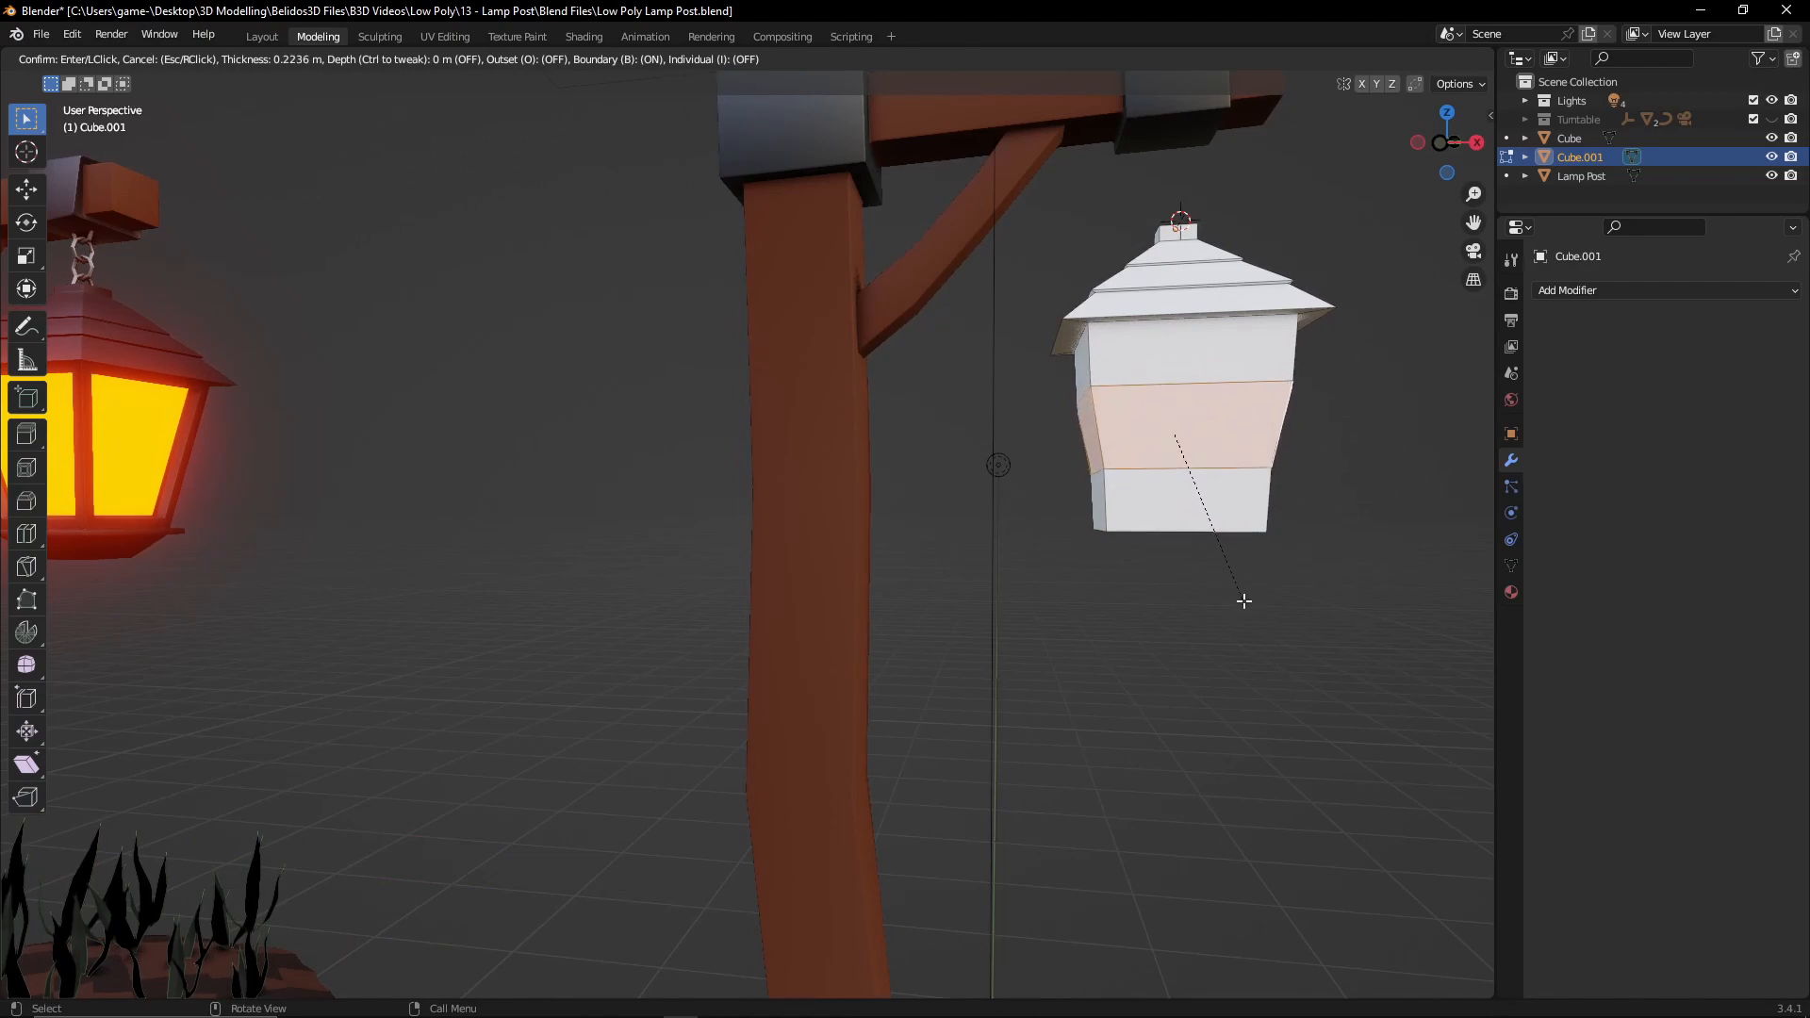
{"action": "key", "text": "i"}
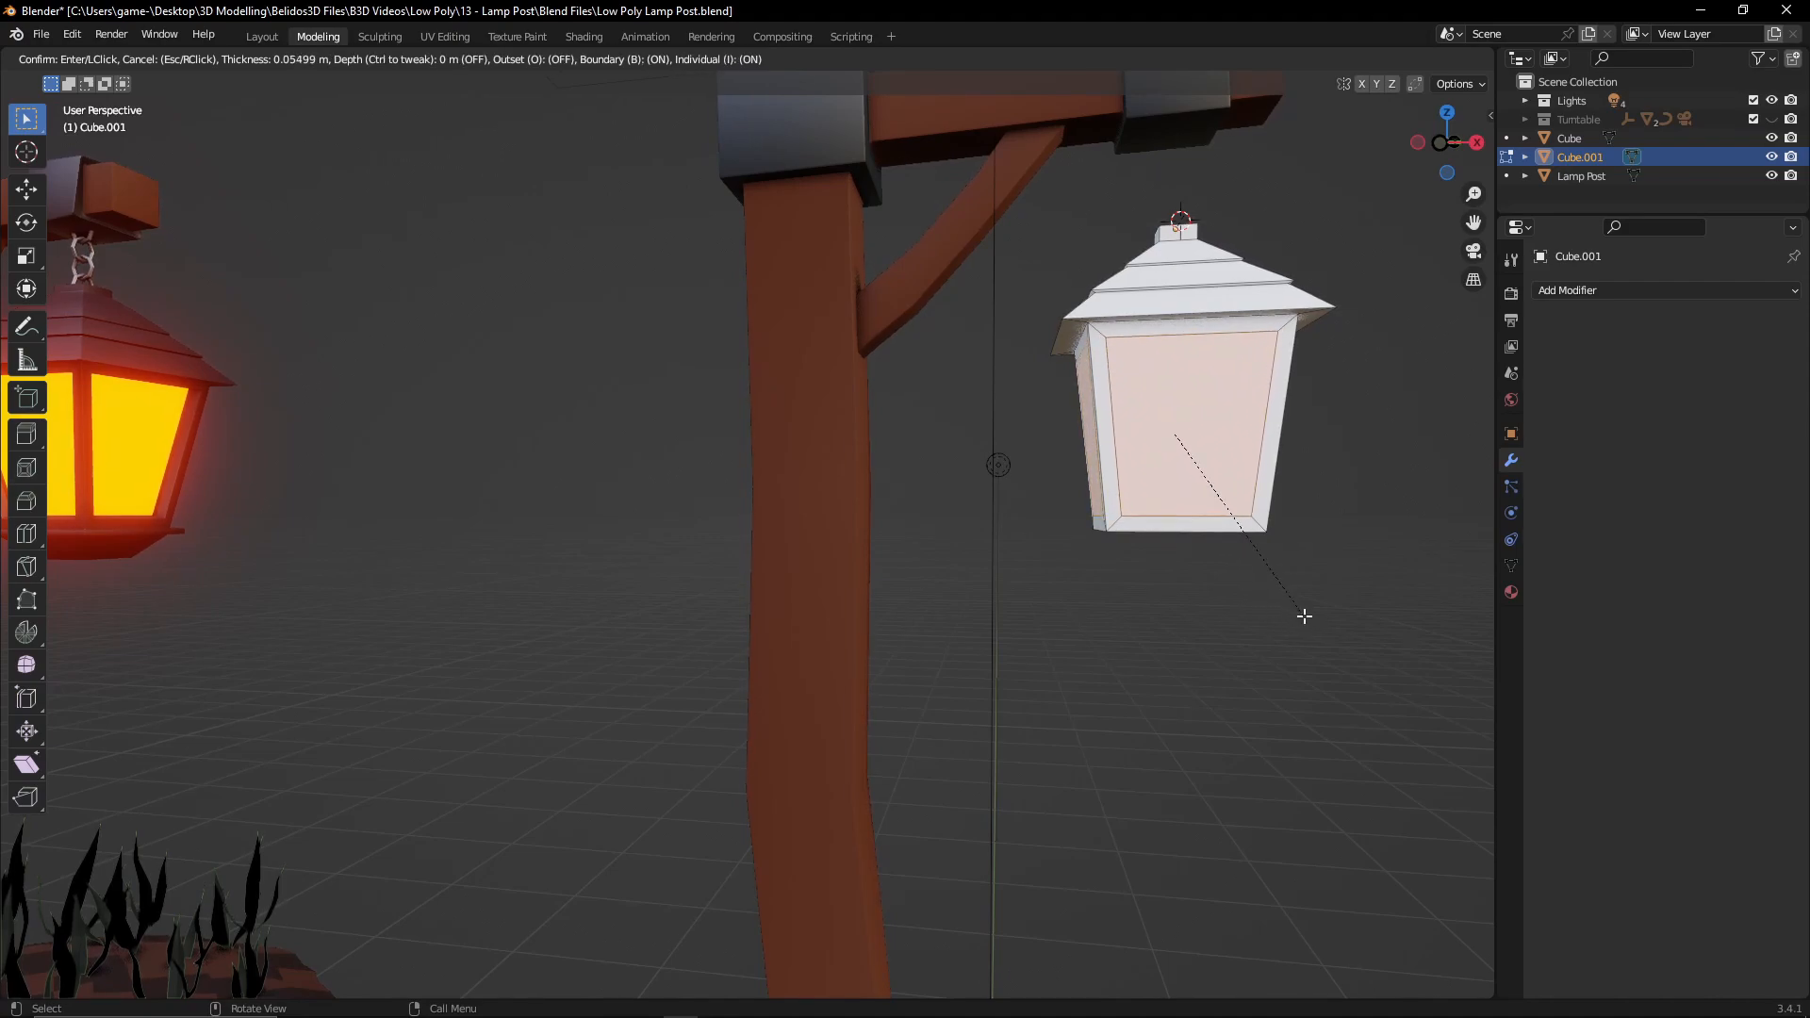
{"action": "left_click", "coordinate": [1301, 615]}
- Extrude the four window faces along their normals about 0.04 m inward and check the recessed panes
{"action": "middle_click_drag", "start_coordinate": [1329, 559], "coordinate": [1160, 611]}
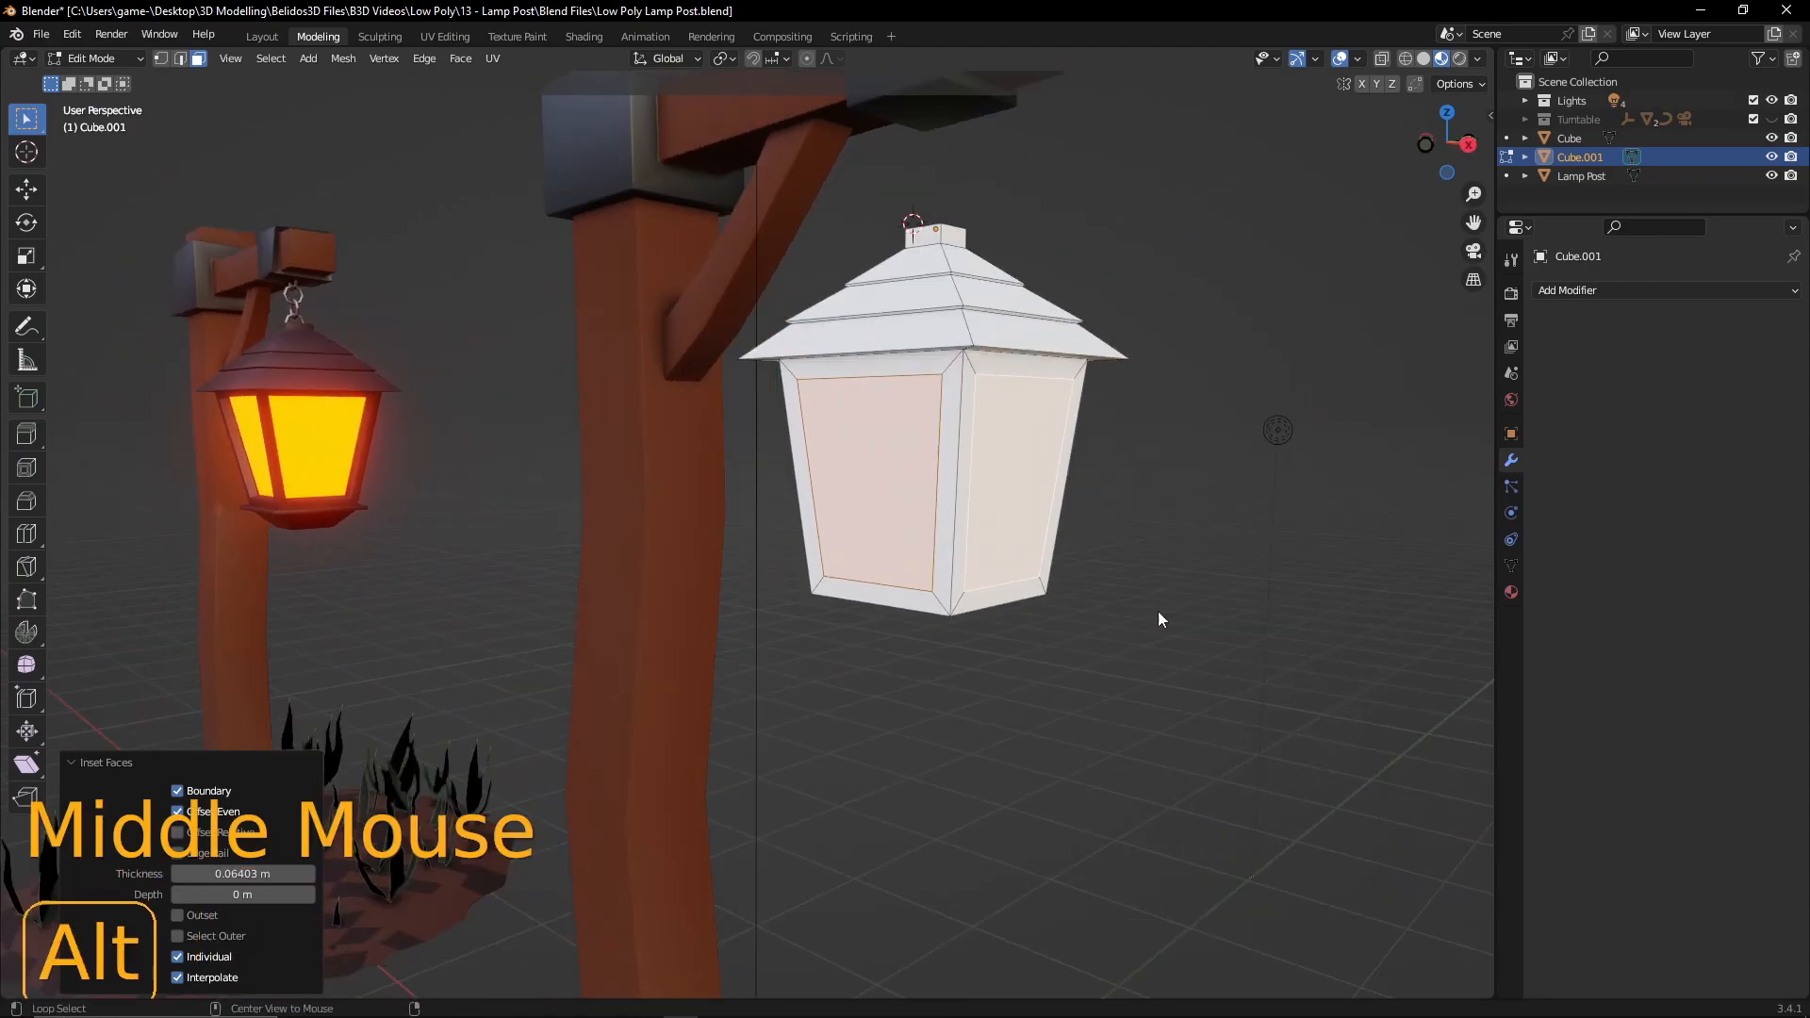
{"action": "key", "text": "alt+e"}
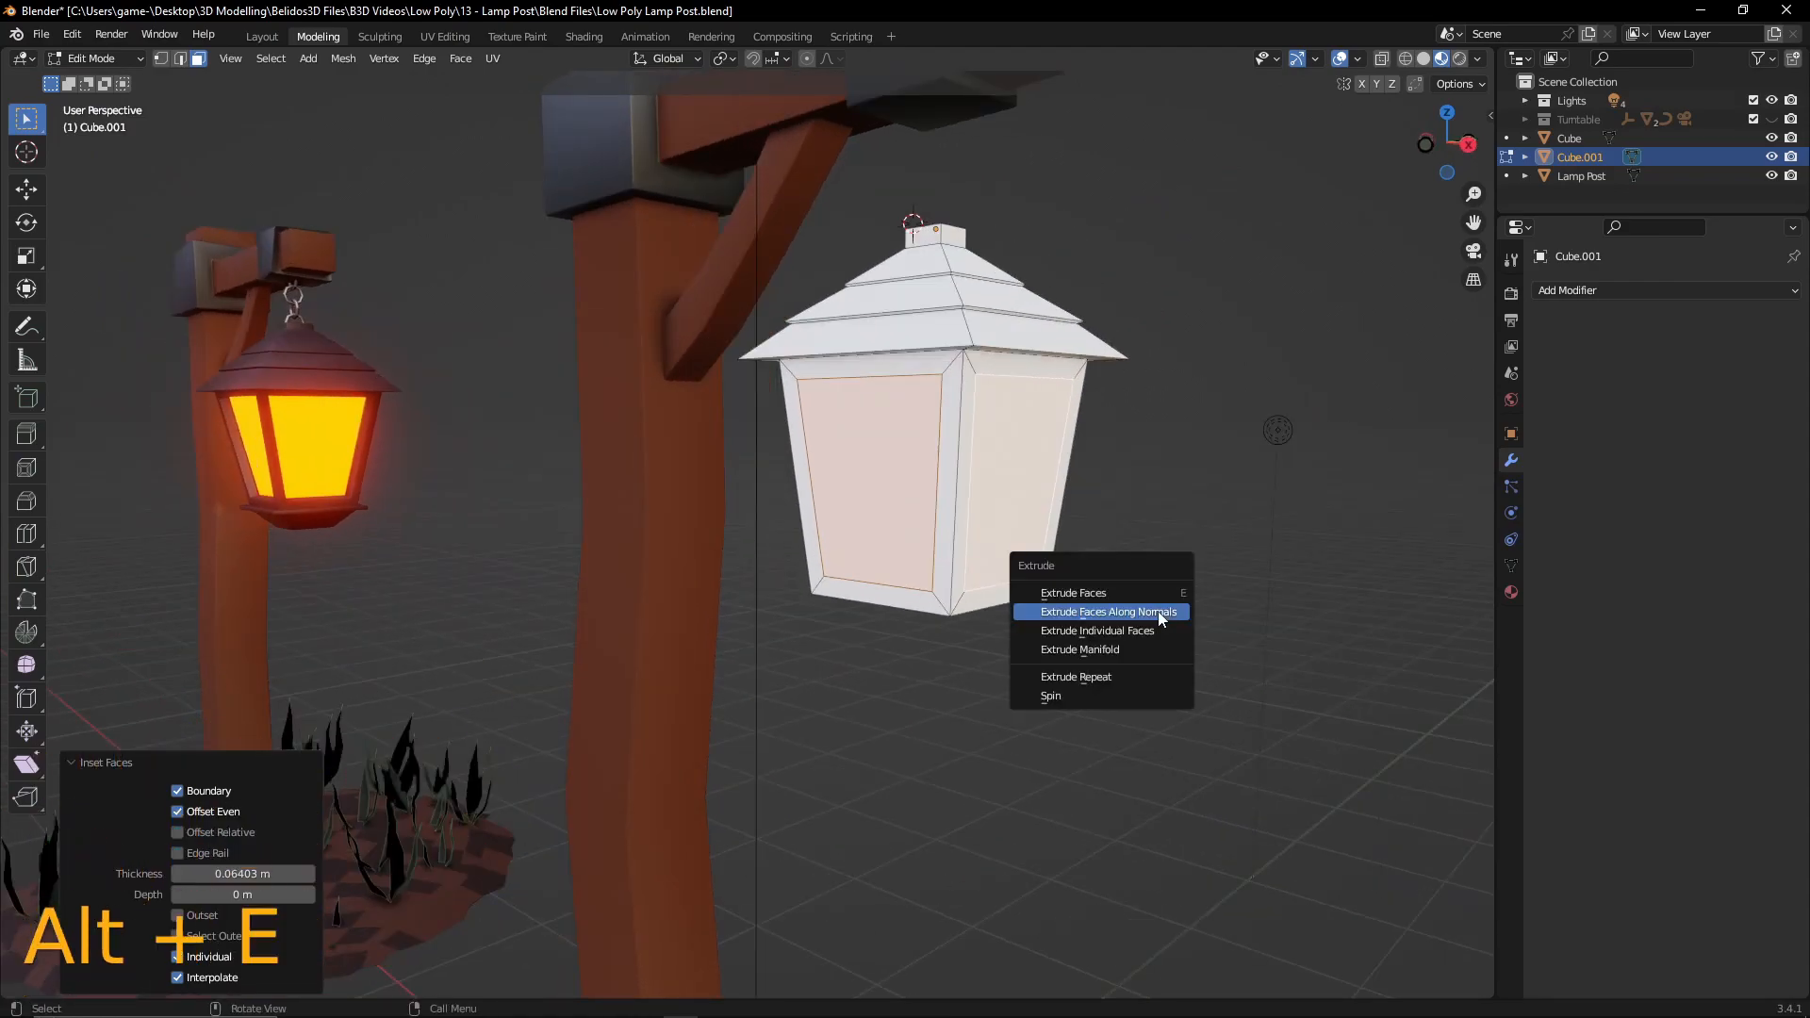
{"action": "left_click", "coordinate": [1154, 613]}
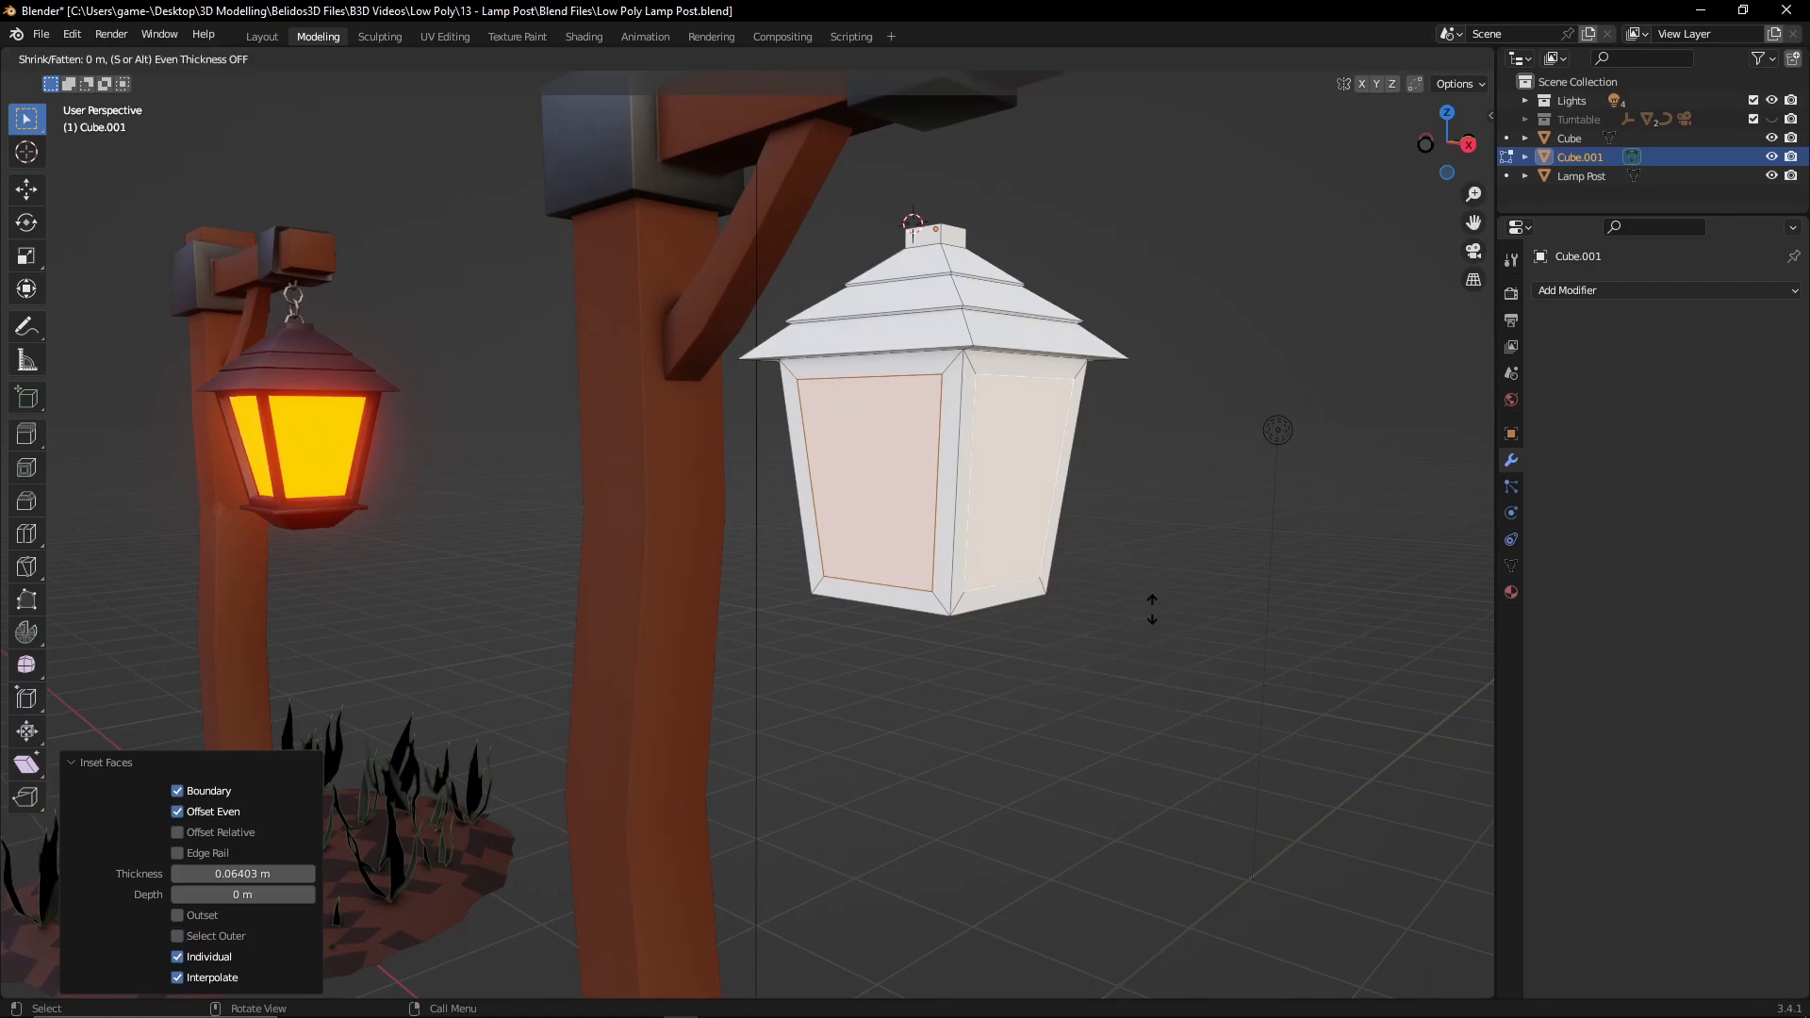
{"action": "key", "text": "shift"}
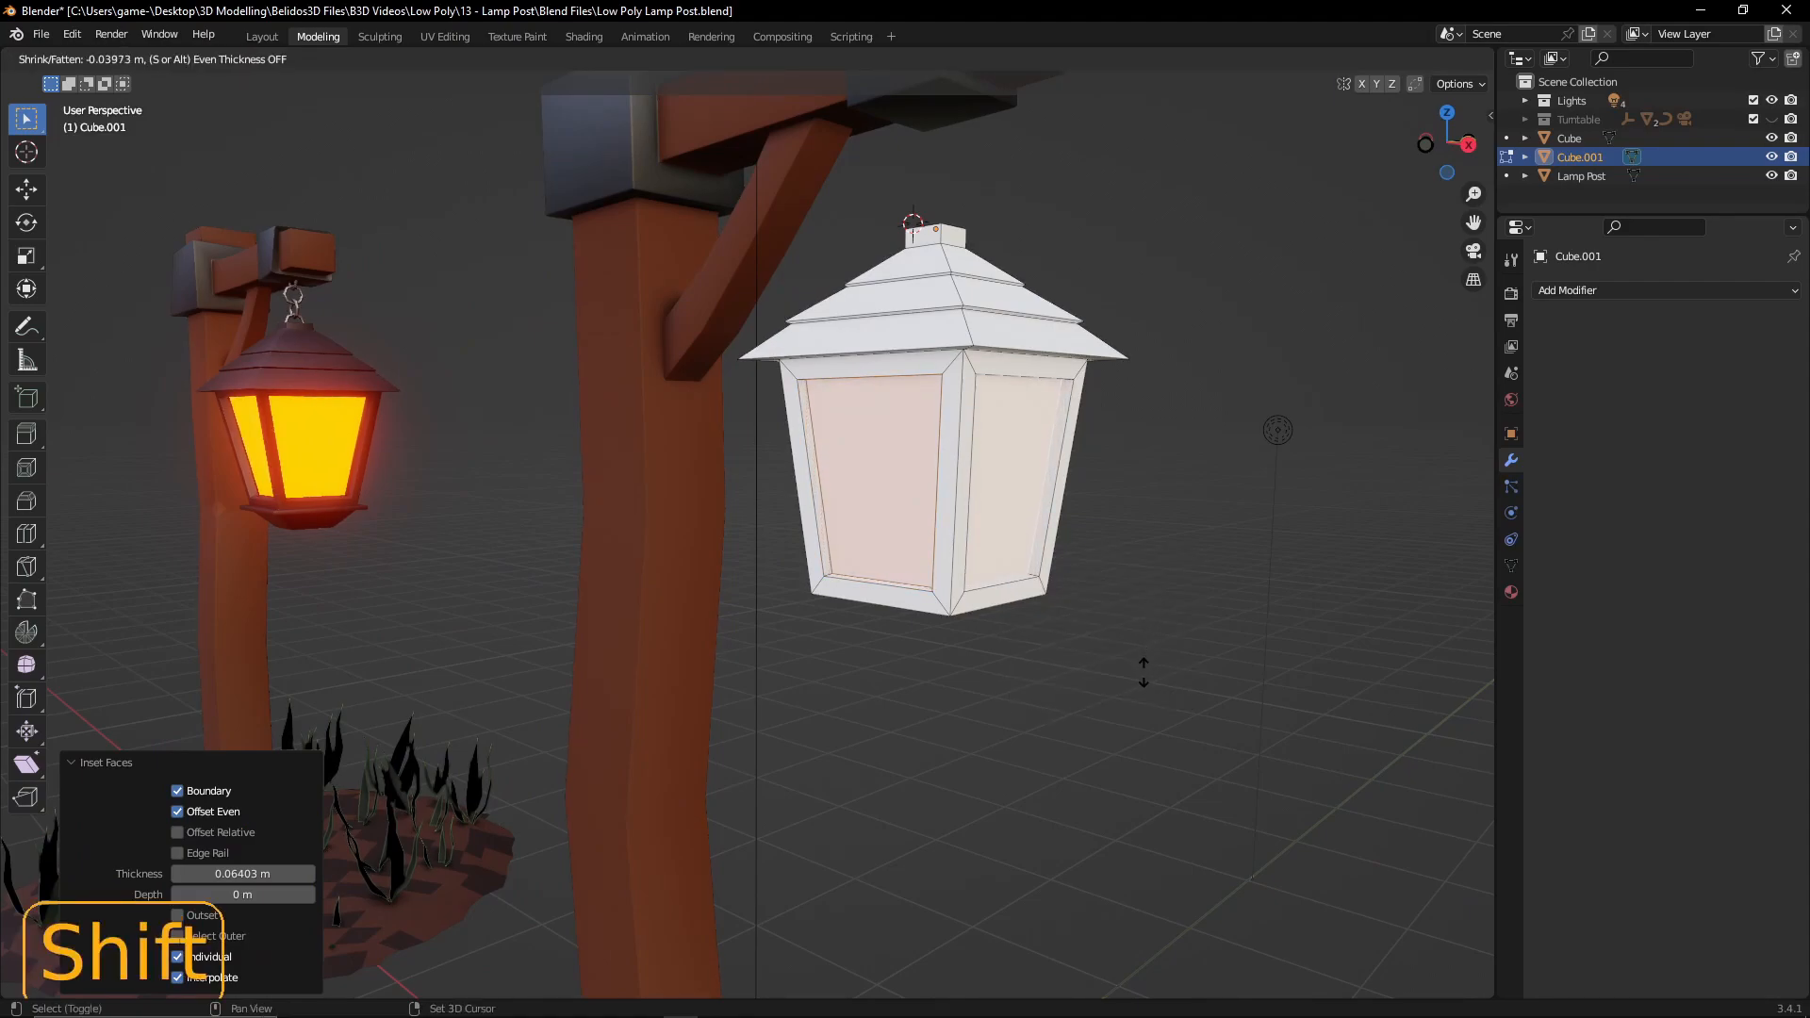
{"action": "left_click", "coordinate": [1143, 682], "text": "shift"}
{"action": "middle_click_drag", "start_coordinate": [1035, 675], "coordinate": [1132, 671]}
{"action": "key", "text": "Tab"}
{"action": "mouse_move", "coordinate": [1174, 679]}
{"action": "middle_mouse_down"}
{"action": "mouse_move", "coordinate": [1261, 685]}
{"action": "mouse_move", "coordinate": [1108, 689]}
{"action": "mouse_move", "coordinate": [1144, 684]}
{"action": "middle_mouse_up"}
{"action": "key", "text": "Tab"}
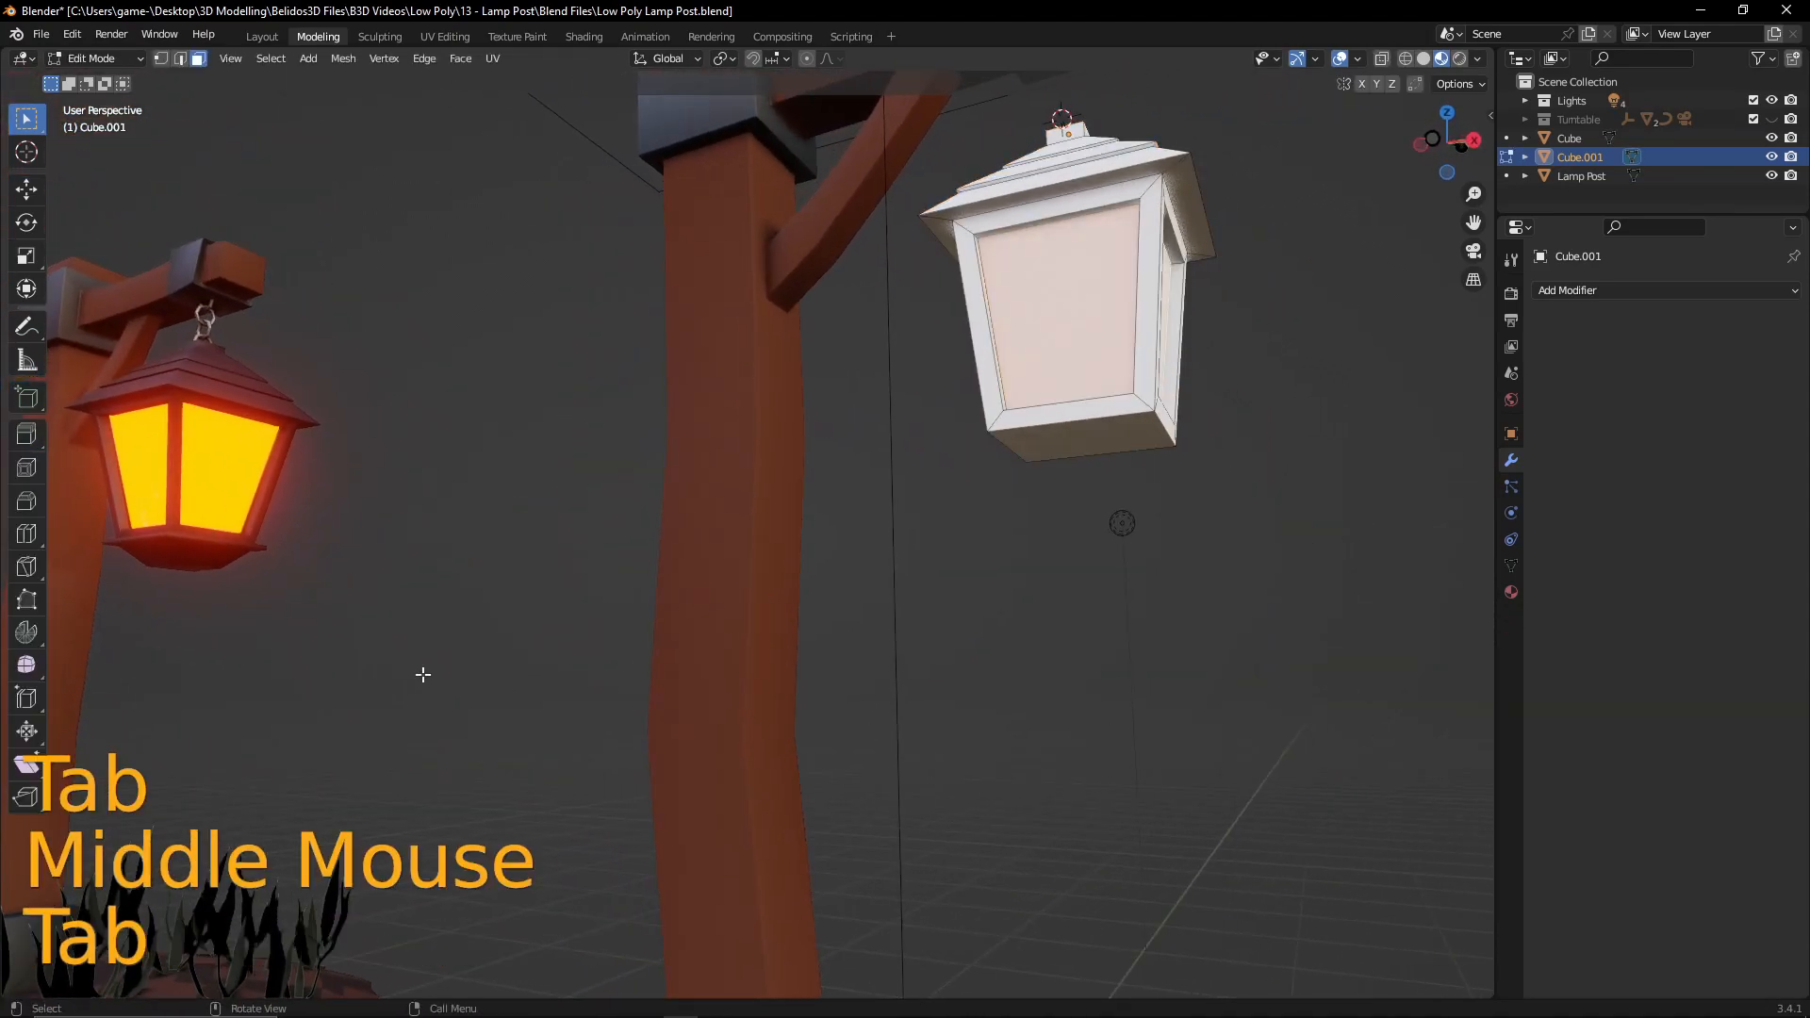
- Extrude the lantern body's bottom face in place and scale it up by about 1.109 to form a rim
{"action": "middle_click_drag", "start_coordinate": [1070, 533], "coordinate": [928, 416]}
{"action": "left_click", "coordinate": [1008, 383]}
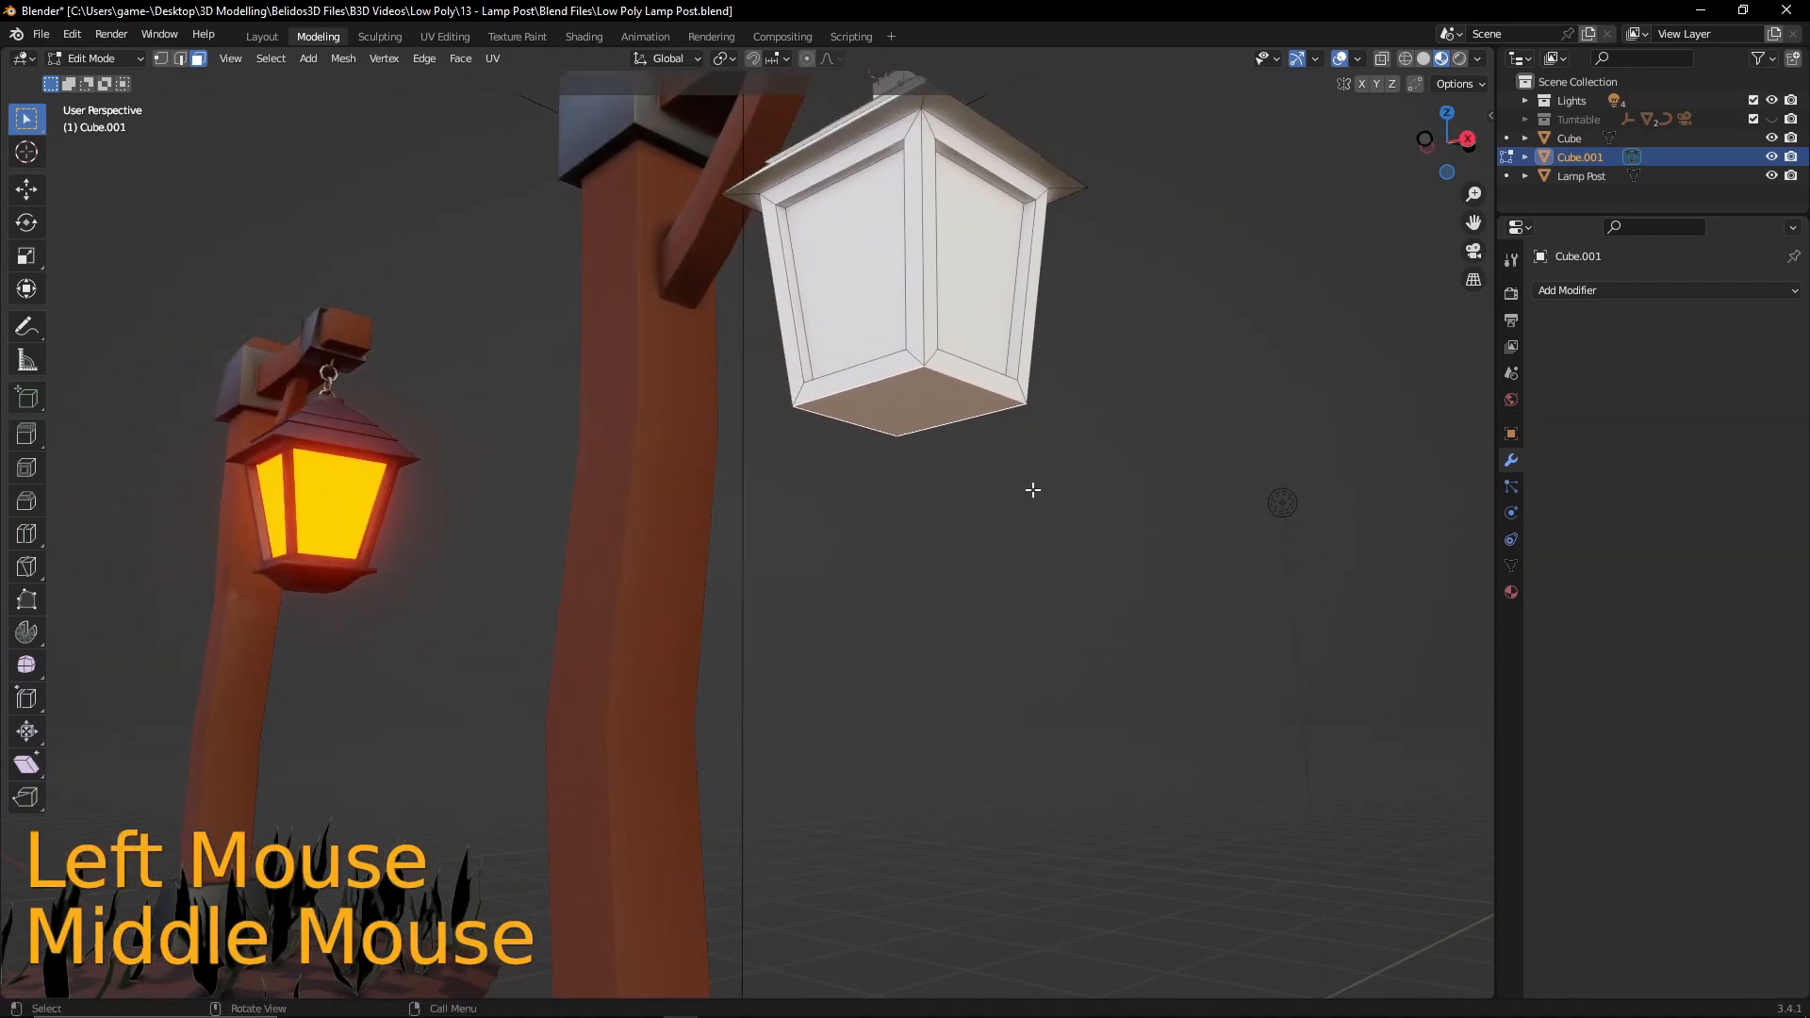
{"action": "key", "text": "e"}
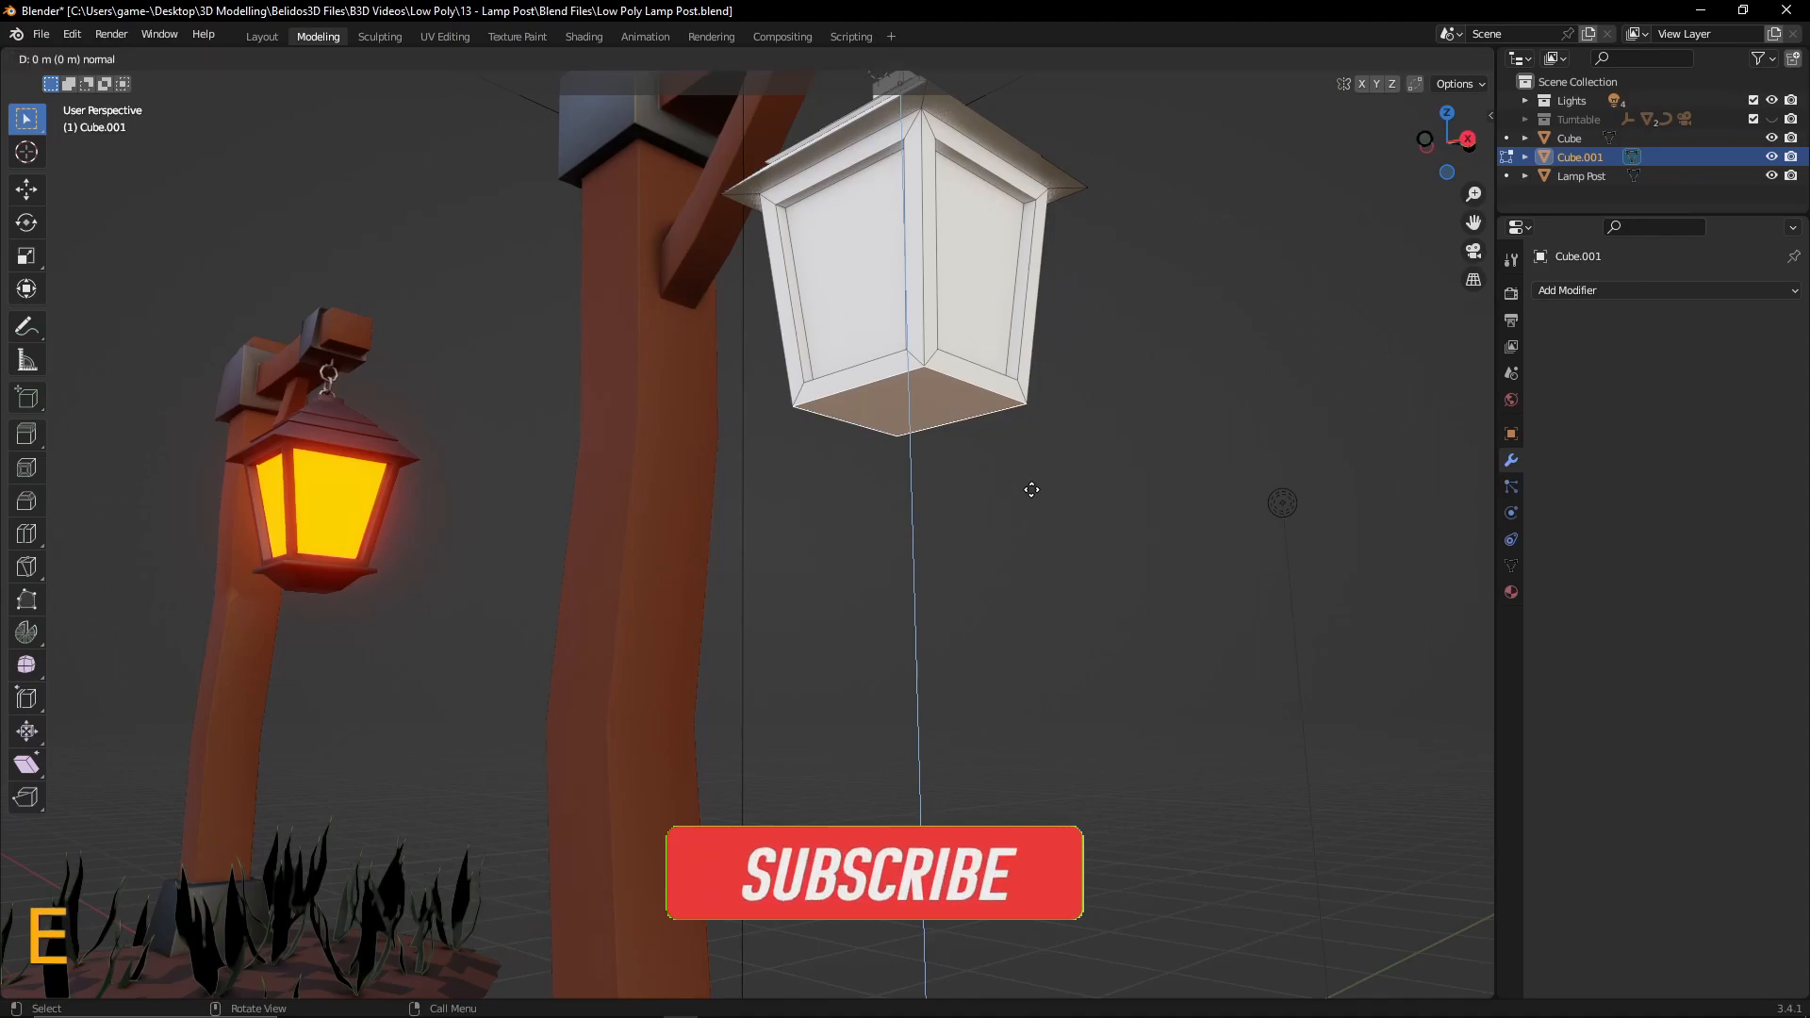
{"action": "right_click", "coordinate": [1086, 473]}
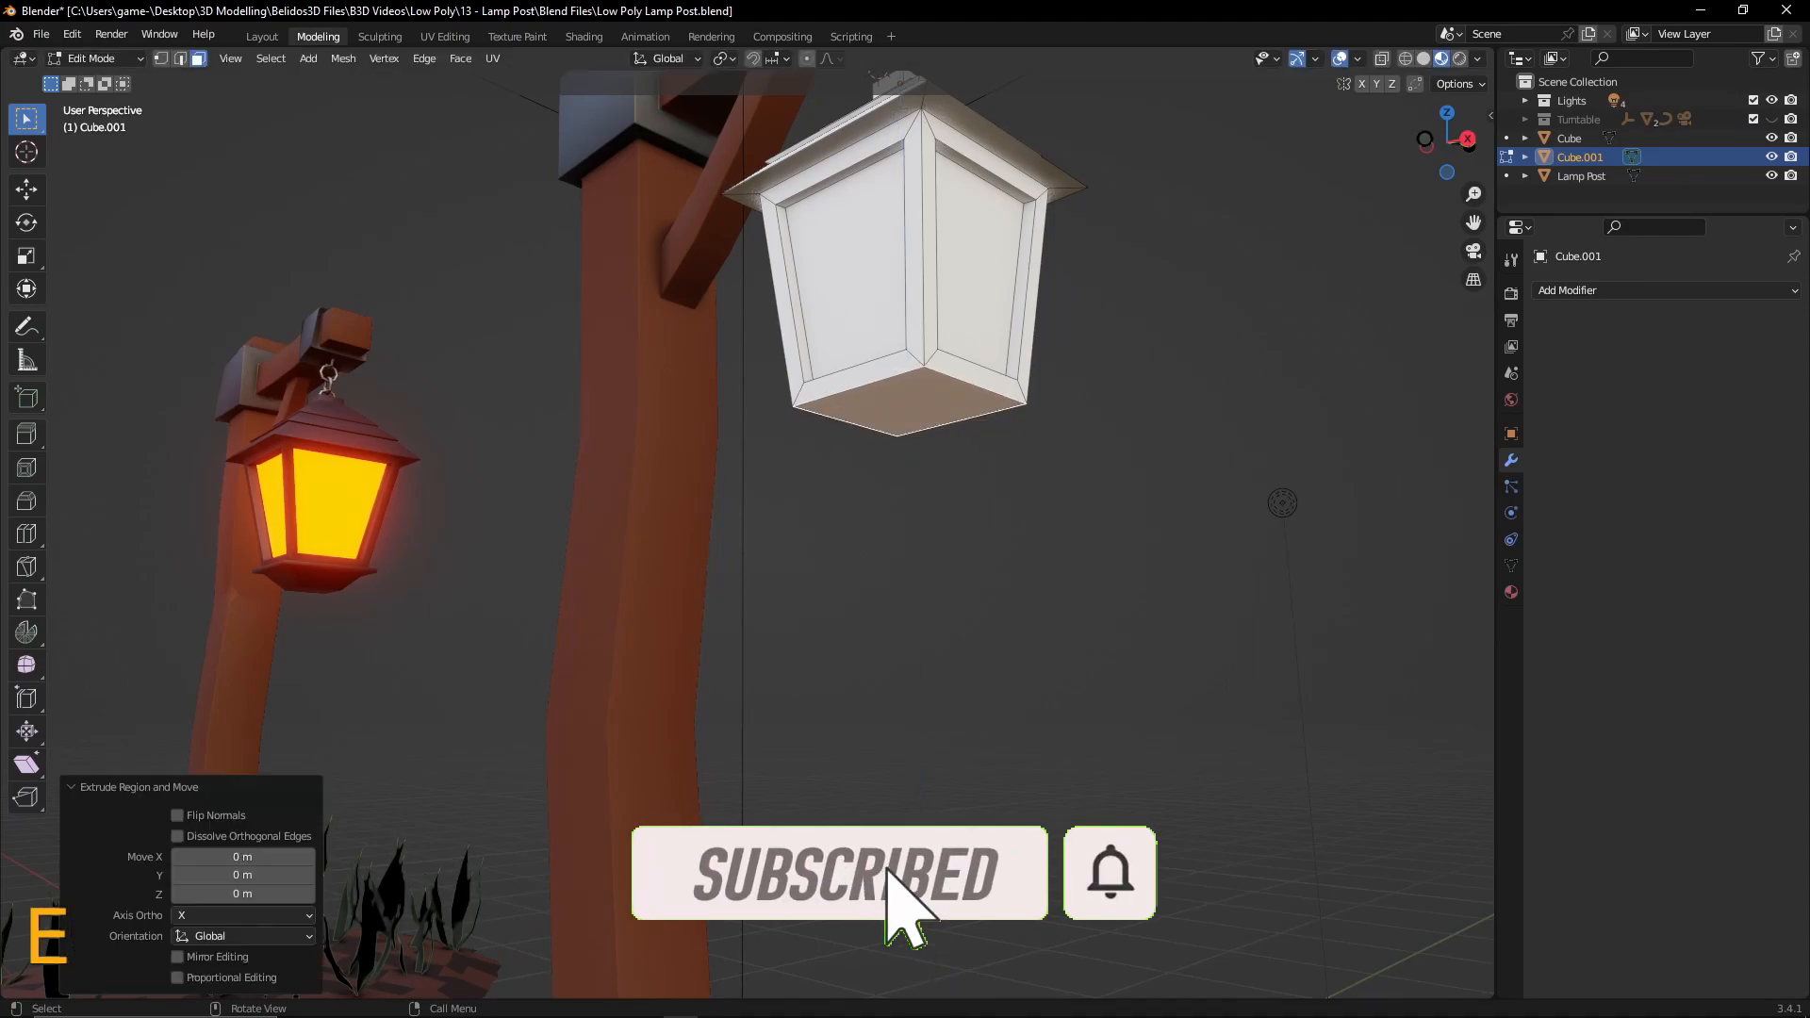
{"action": "key", "text": "s"}
{"action": "left_click", "coordinate": [1093, 548]}
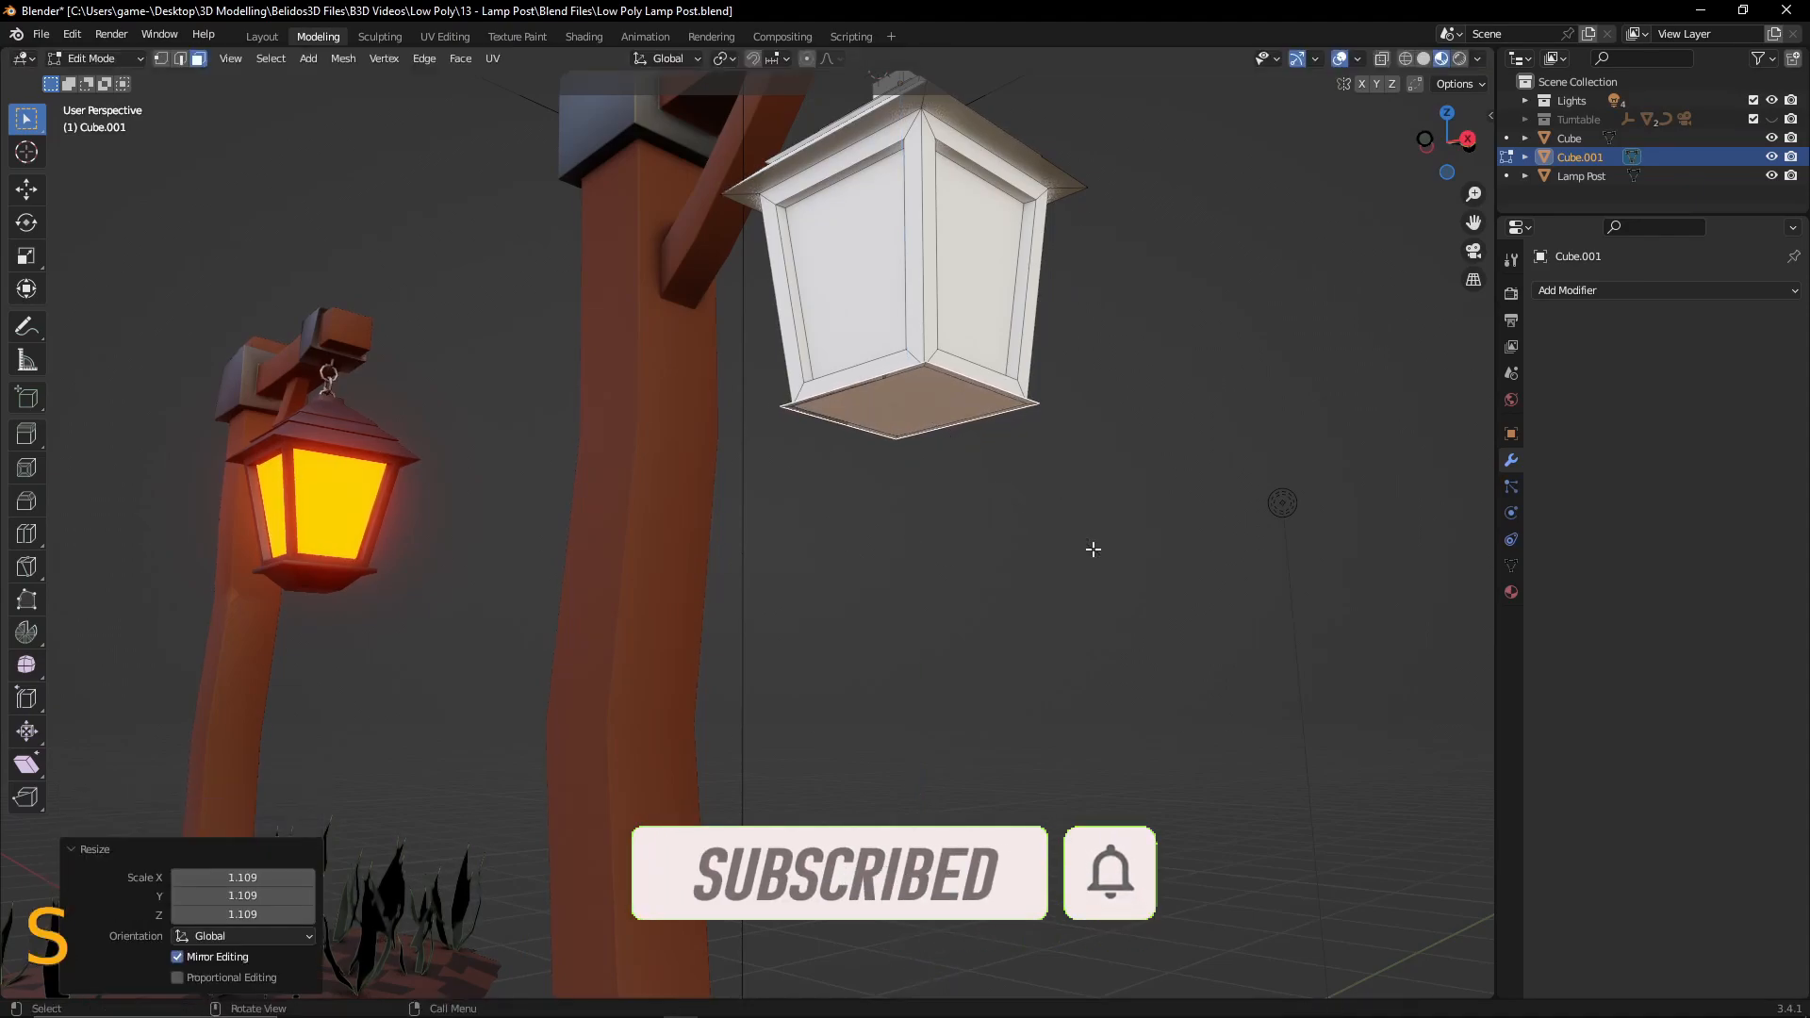
- Extrude the rim face down about 0.027 m and inset its underside by about 0.11 m
{"action": "middle_click_drag", "start_coordinate": [1092, 549], "coordinate": [1050, 505]}
{"action": "key", "text": "e"}
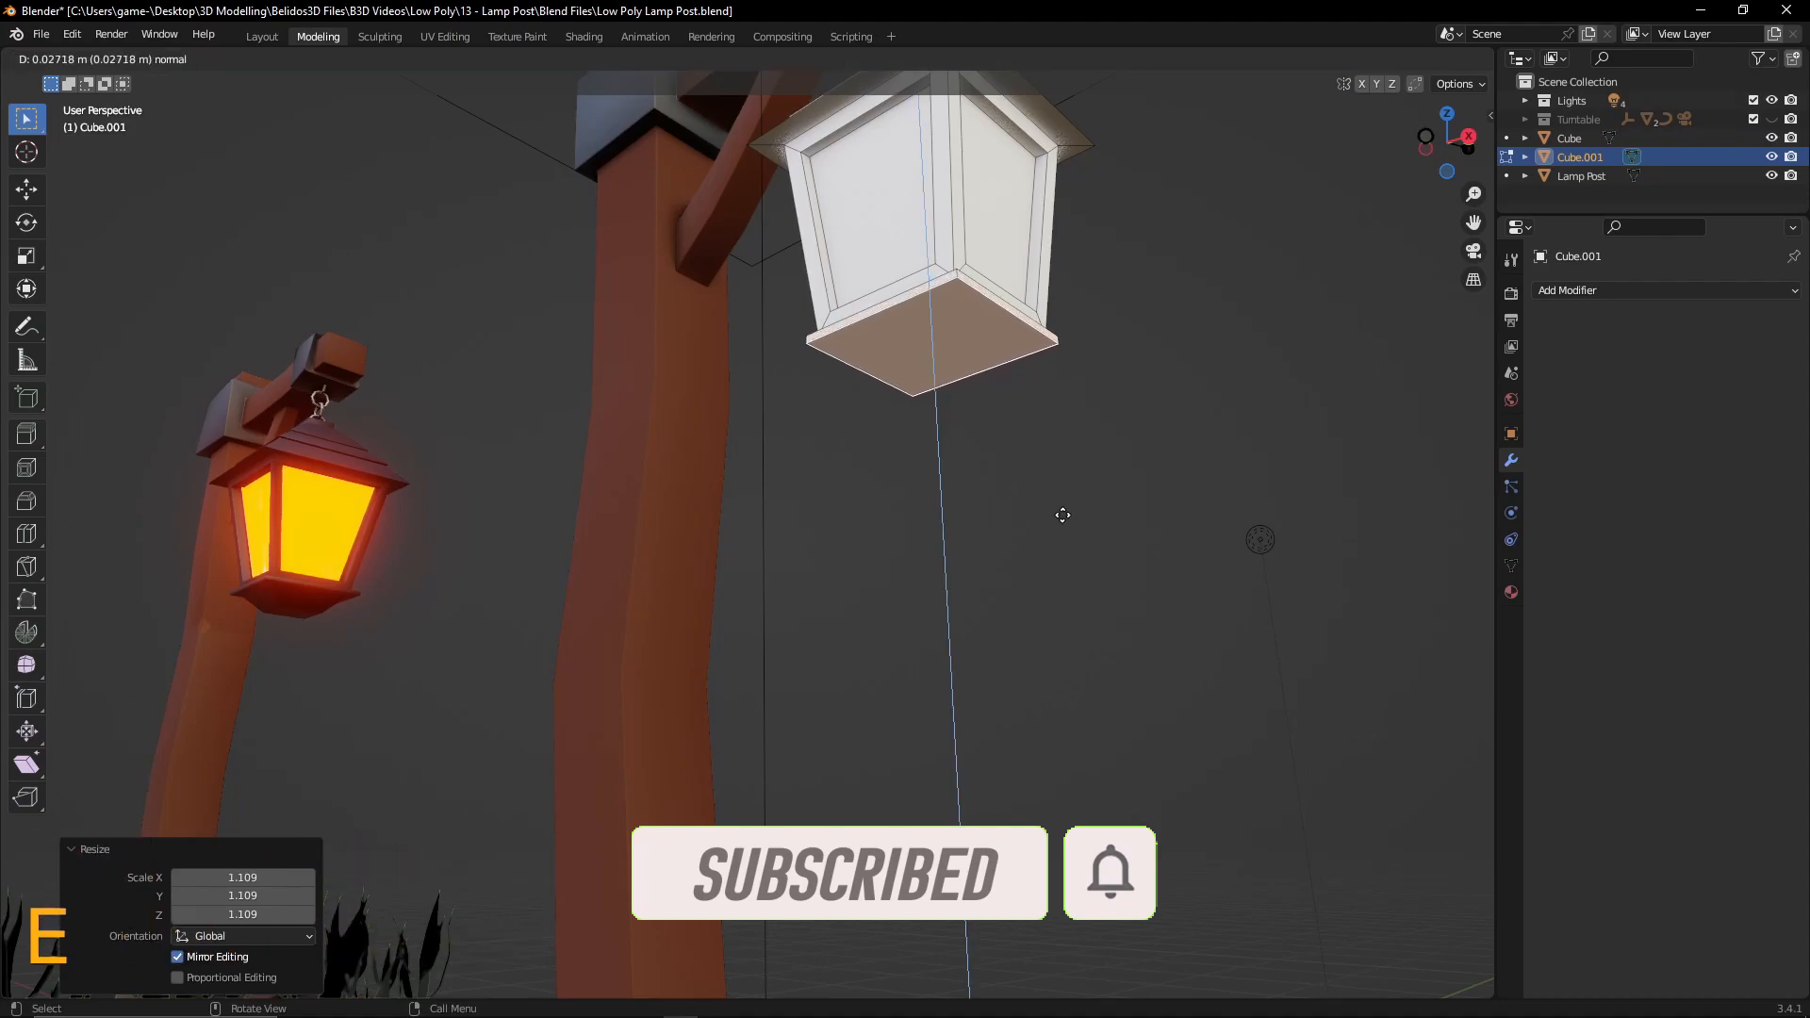
{"action": "left_click", "coordinate": [1063, 515]}
{"action": "key", "text": "i"}
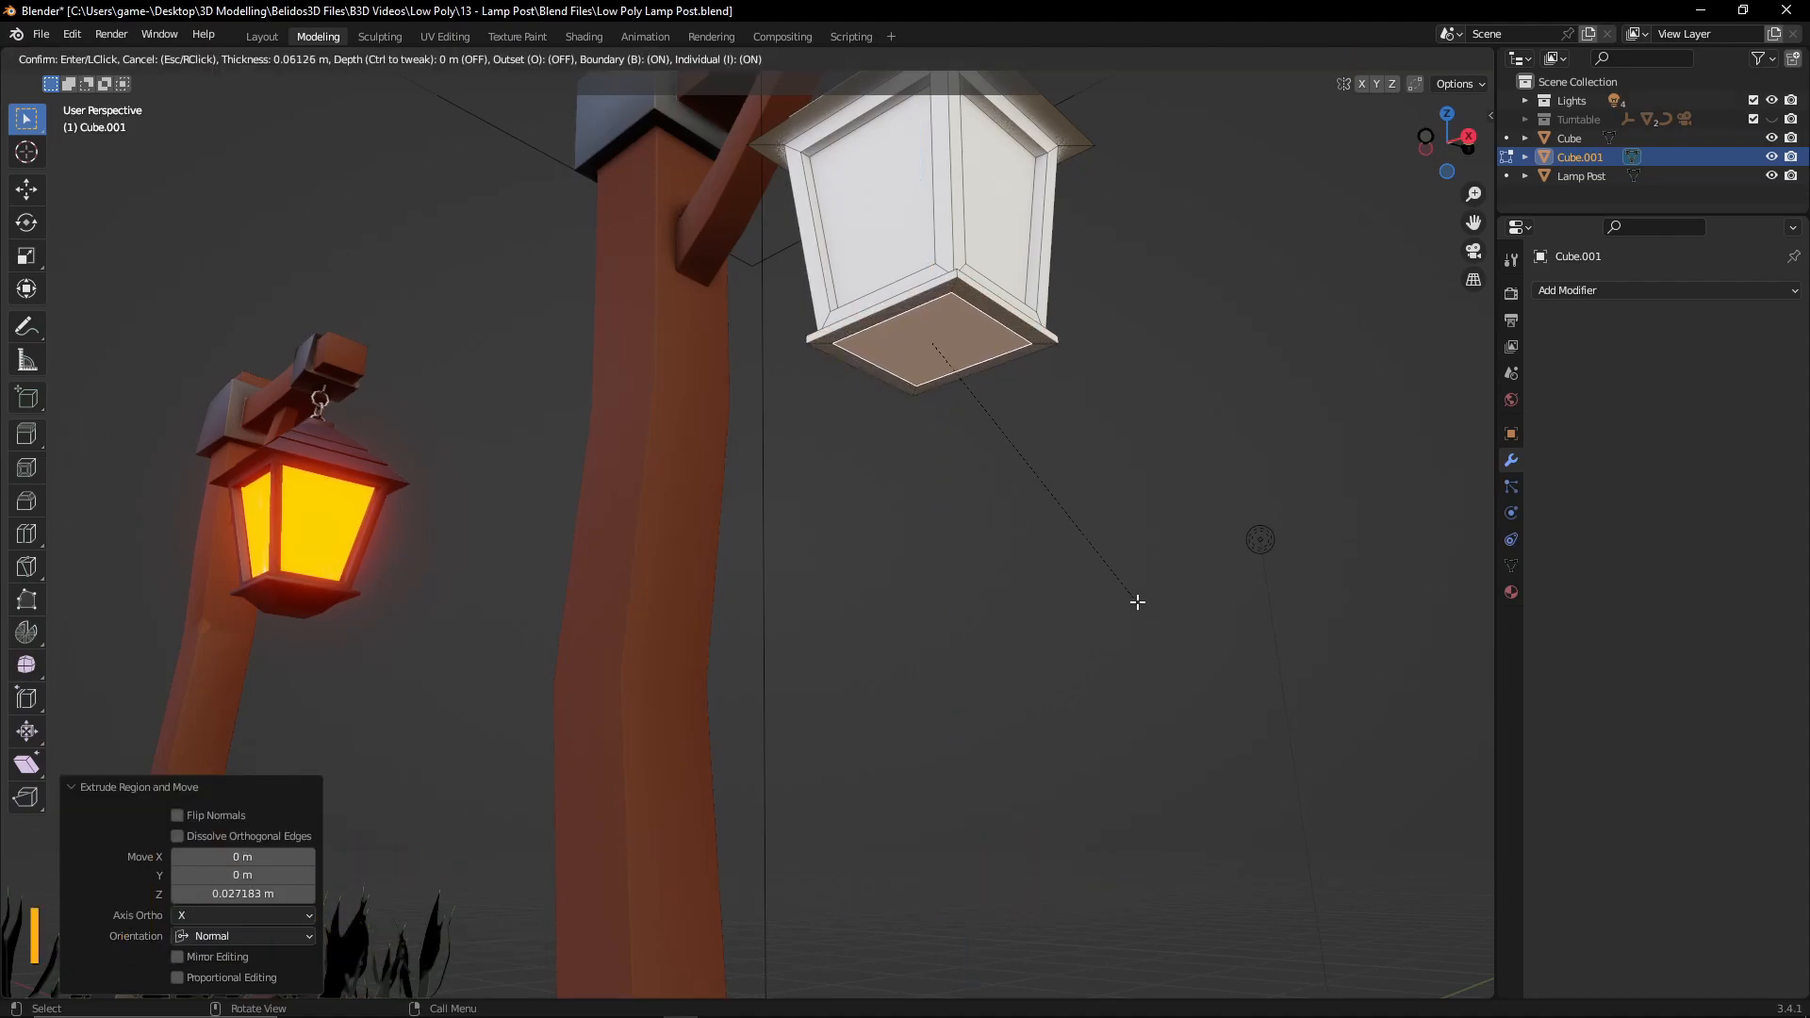
{"action": "left_click", "coordinate": [1129, 598]}
- Extrude the inset face below the rim downward and scale its end to about 0.53 to form a tapered base
{"action": "key", "text": "e"}
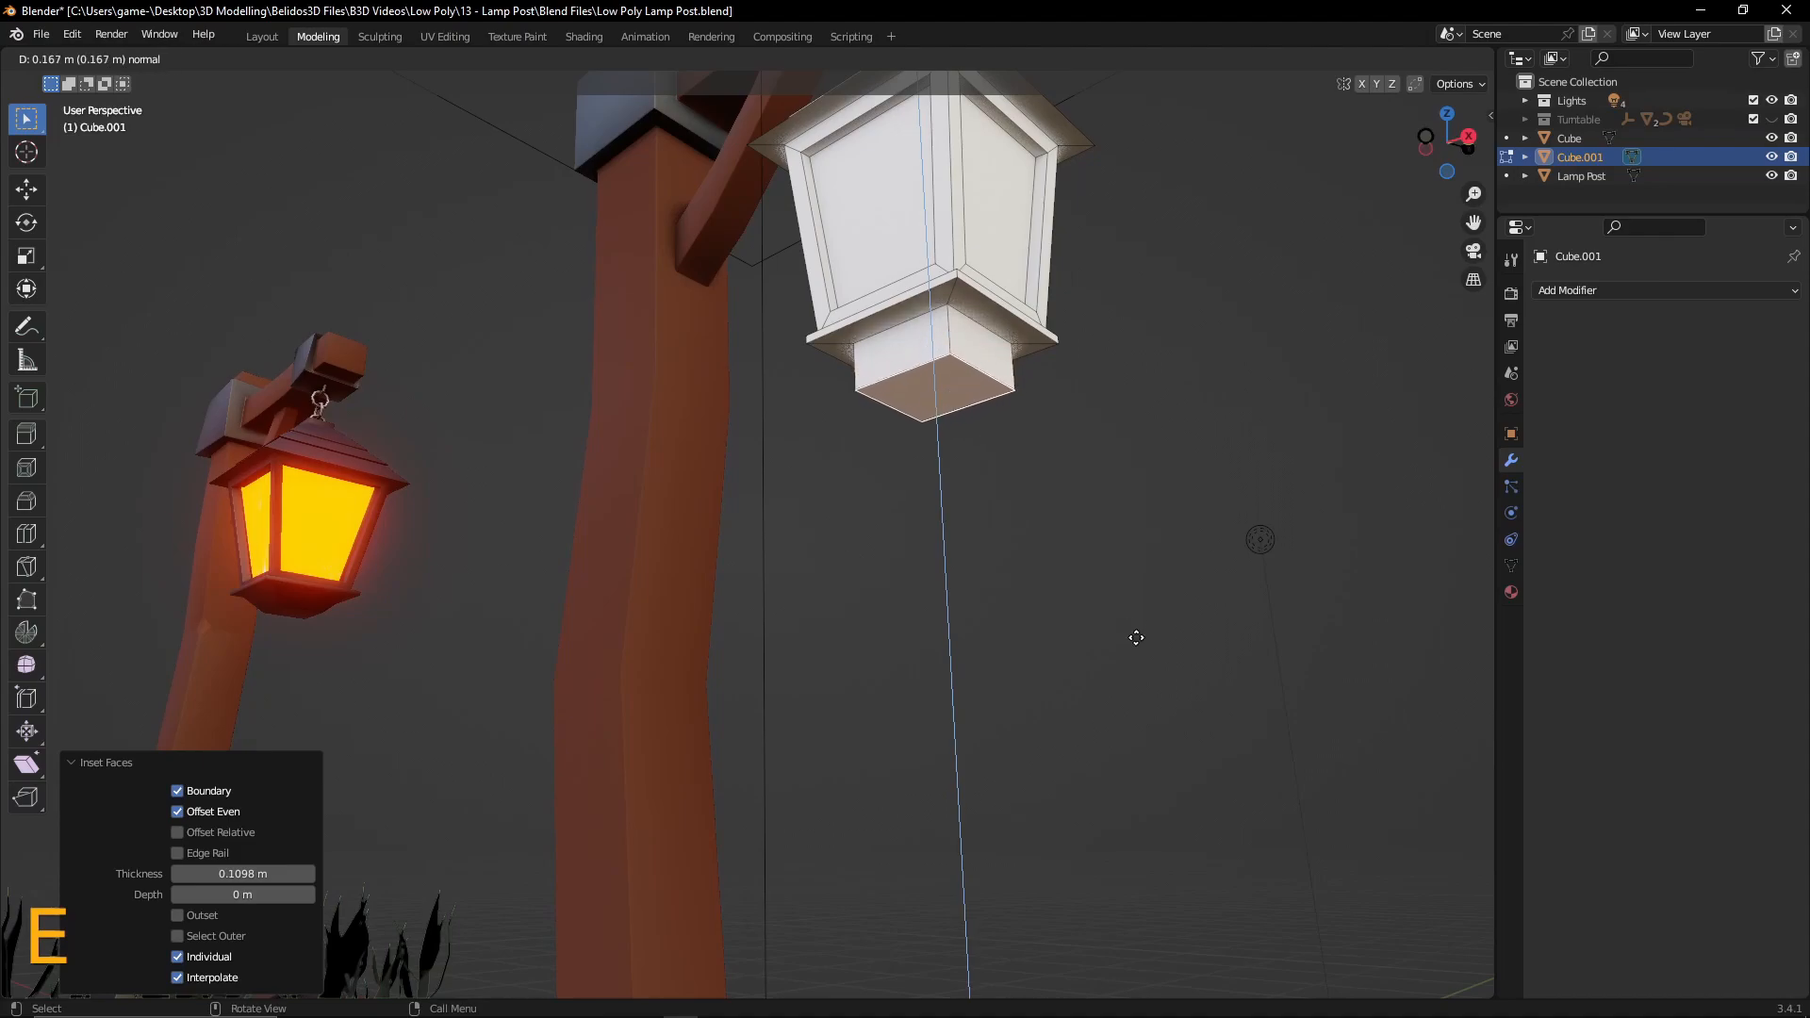
{"action": "left_click", "coordinate": [1179, 619]}
{"action": "key", "text": "s"}
{"action": "left_click", "coordinate": [1081, 527]}
- Move the tapered base's bottom face up about 0.065 m along Z to shorten the base
{"action": "scroll", "coordinate": [1080, 527], "scroll_direction": "down", "scroll_amount": 3}
{"action": "middle_click_drag", "start_coordinate": [1080, 527], "coordinate": [1084, 619]}
{"action": "key", "text": "KP_1"}
{"action": "scroll", "coordinate": [1144, 578], "scroll_direction": "up", "scroll_amount": 1}
{"action": "scroll", "coordinate": [1071, 618], "scroll_direction": "up", "scroll_amount": 1}
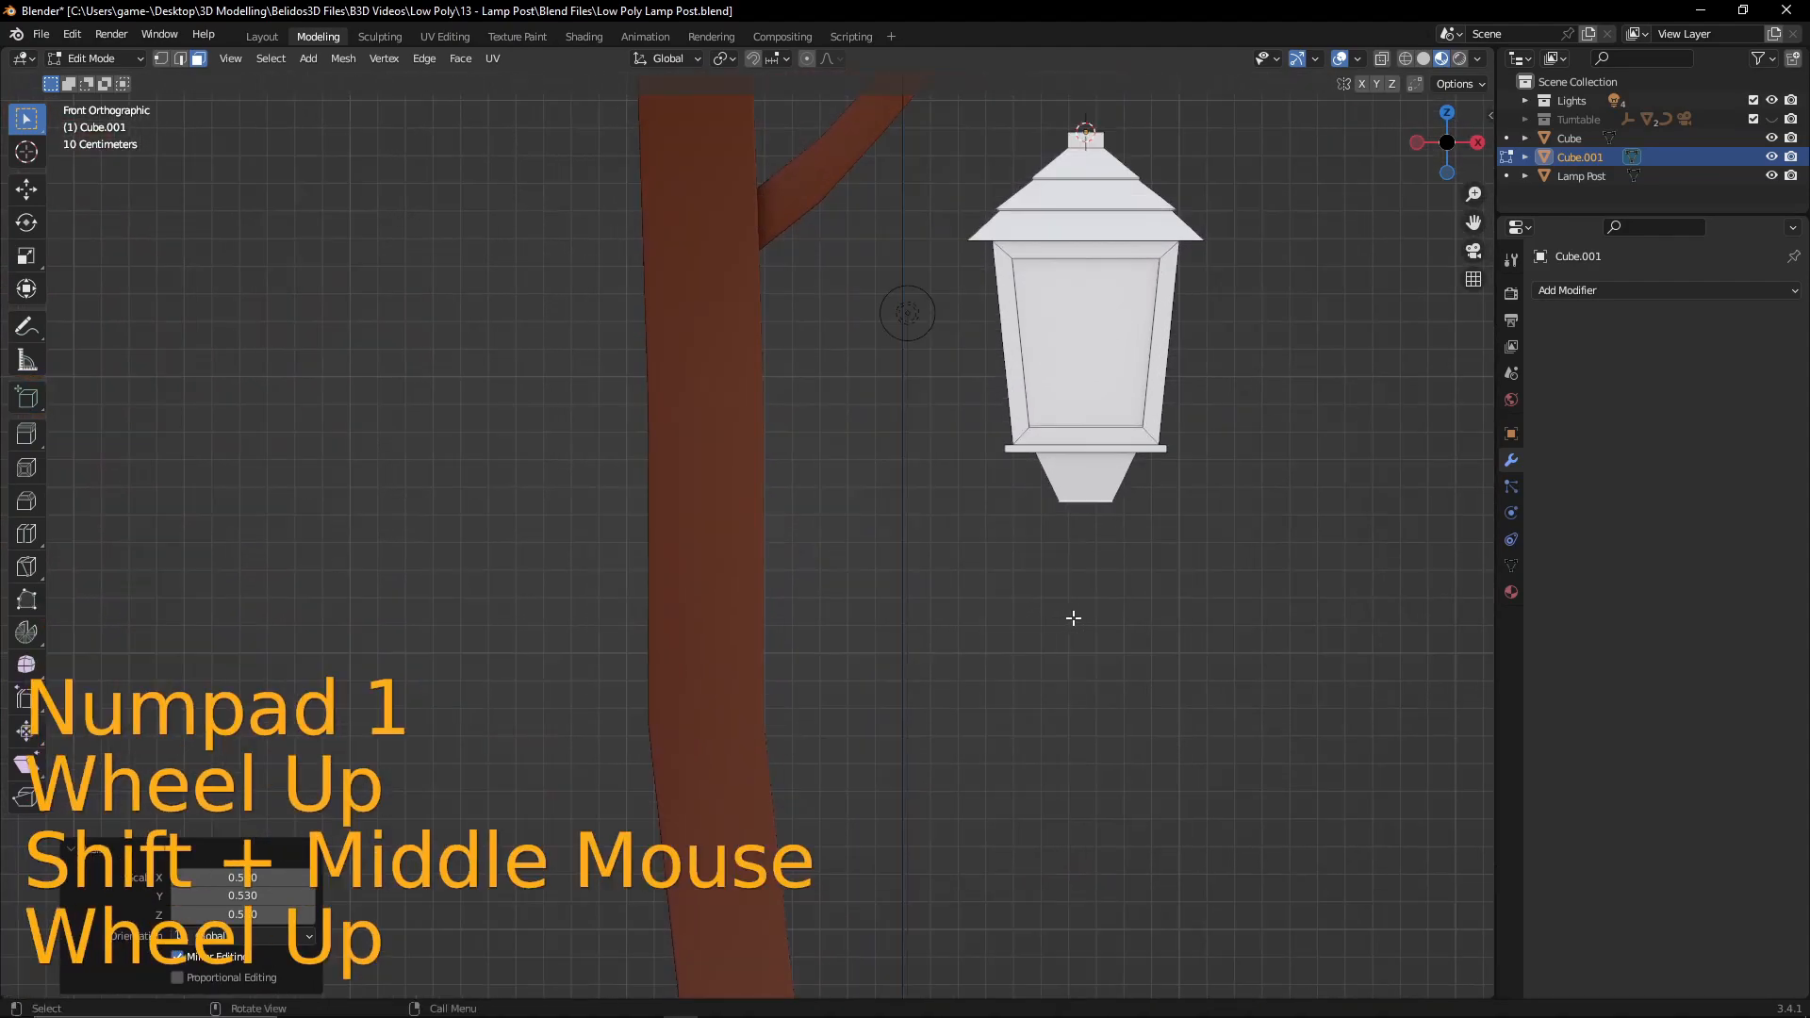
{"action": "scroll", "coordinate": [1077, 613], "scroll_direction": "down", "scroll_amount": 2}
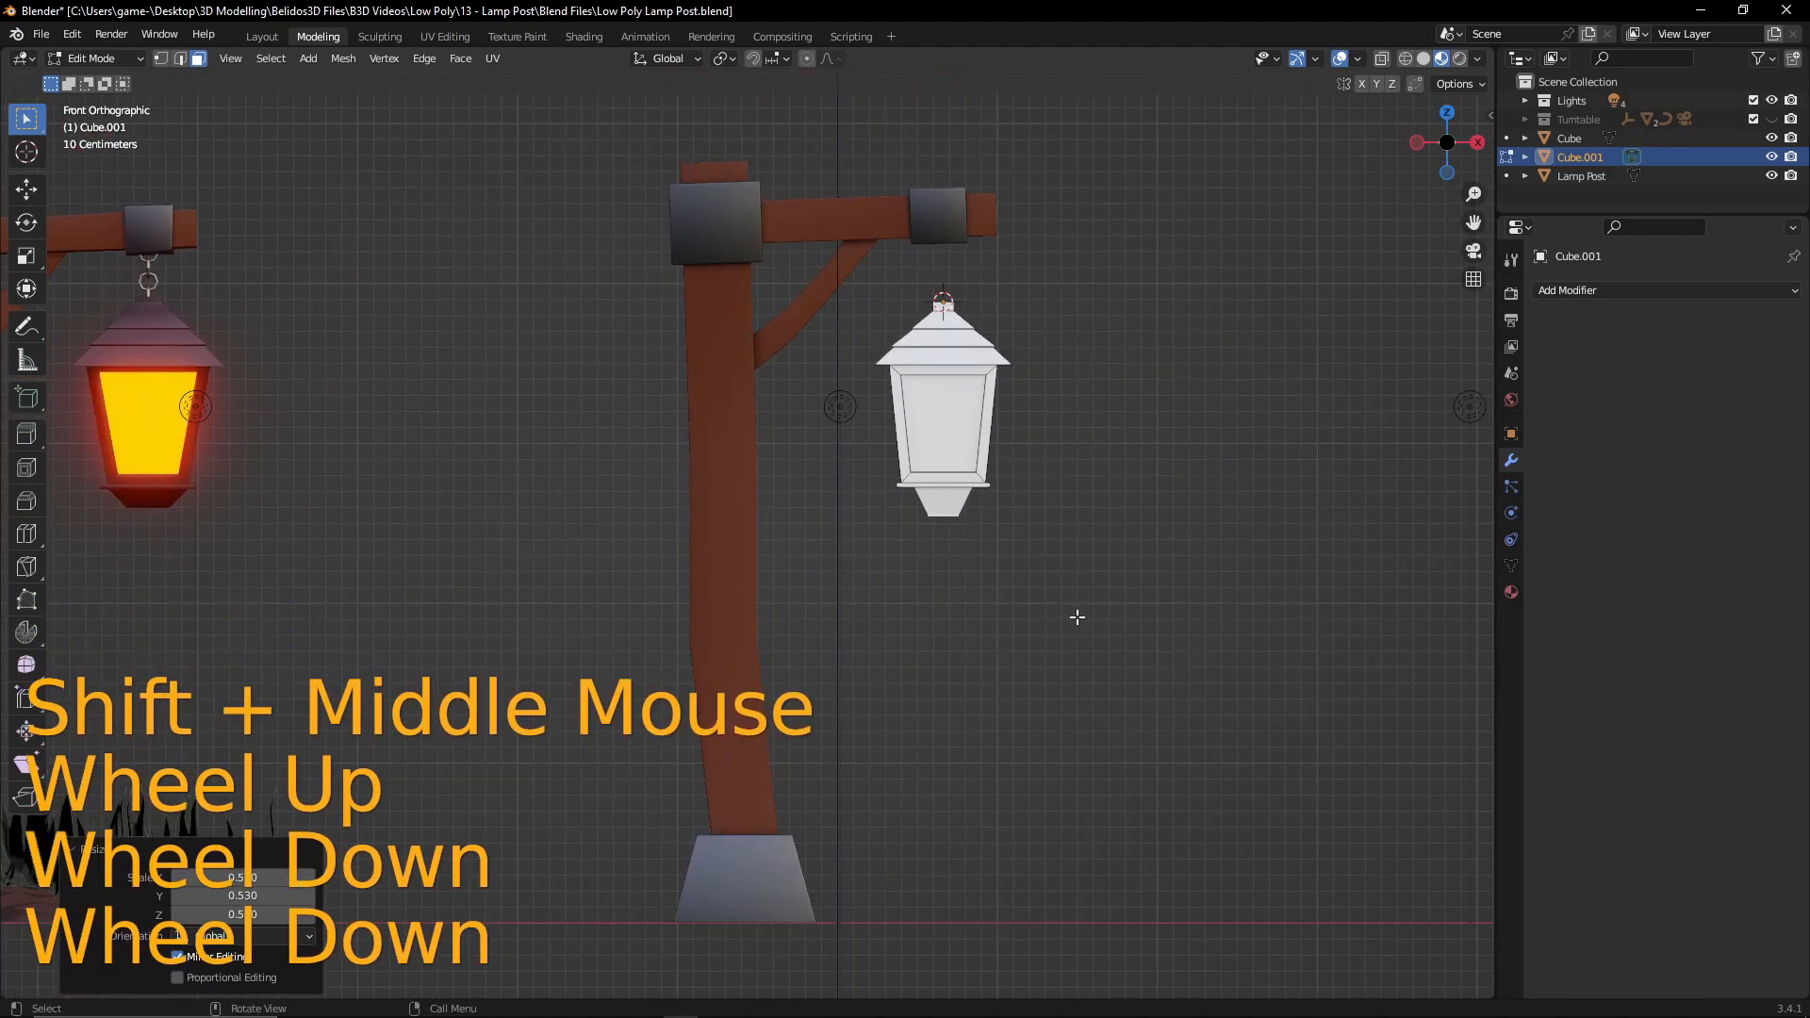
{"action": "key", "text": "g"}
{"action": "key", "text": "z"}
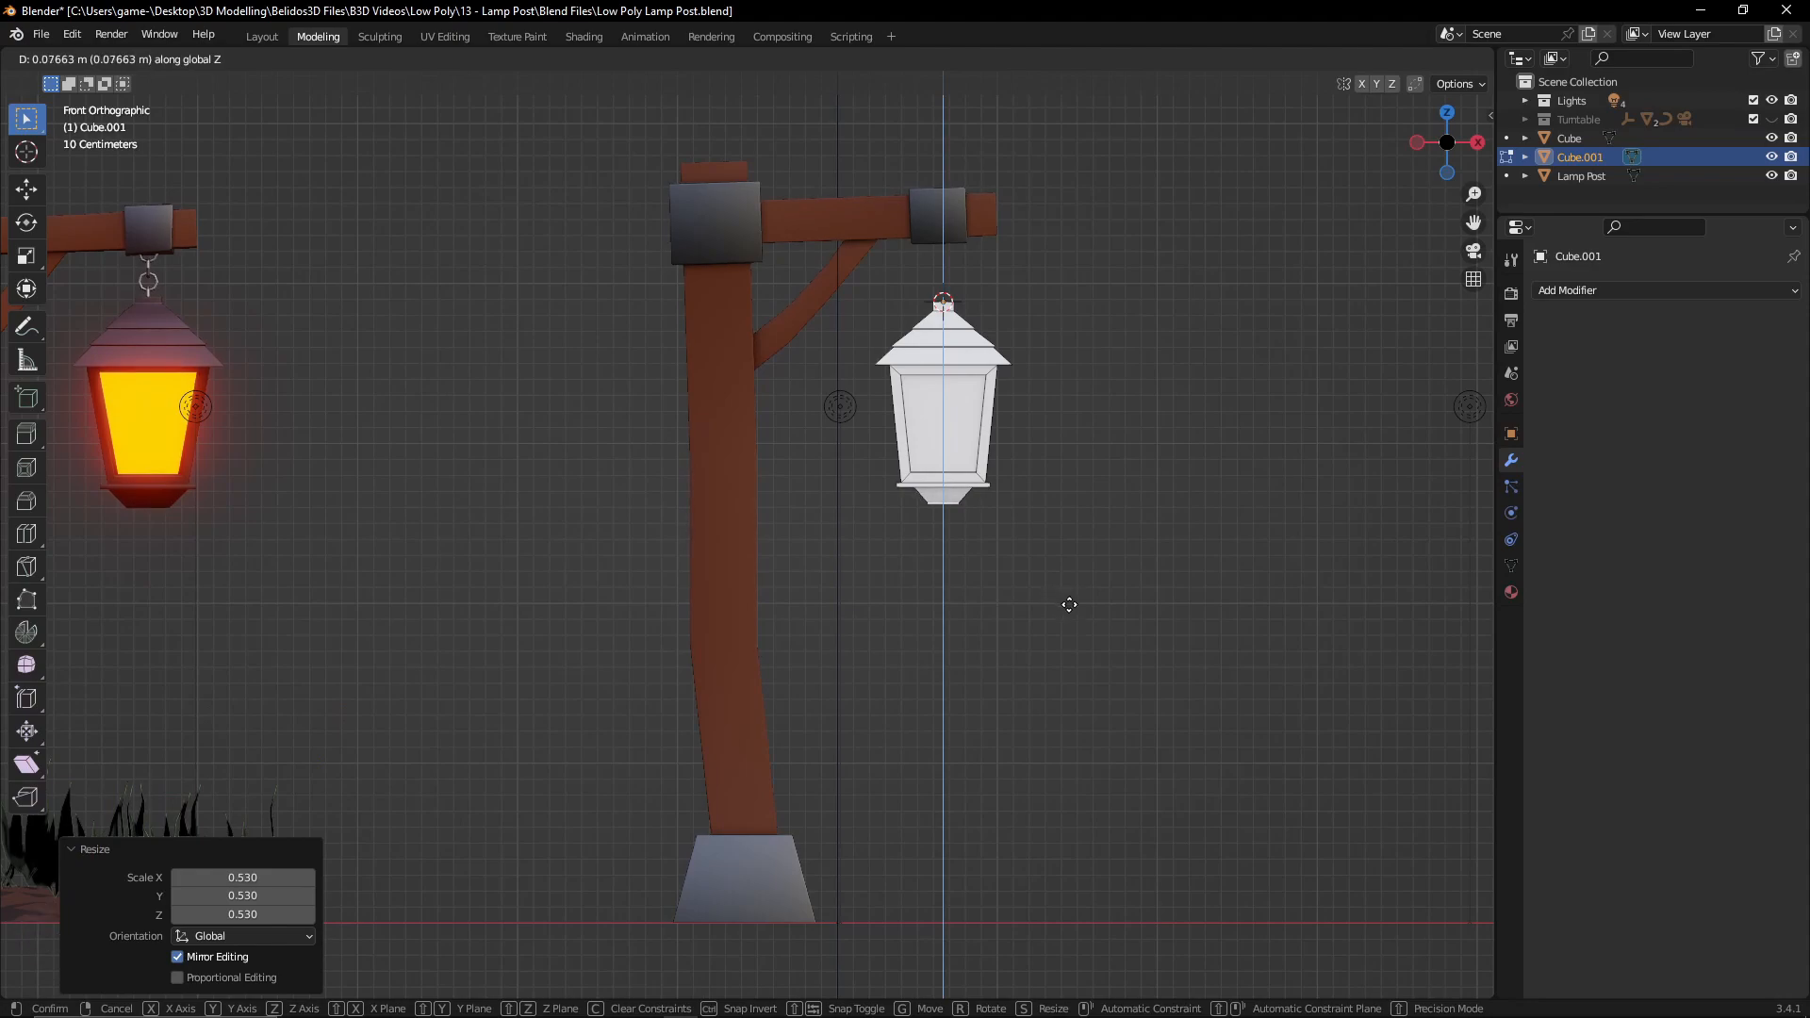
{"action": "left_click", "coordinate": [1072, 602]}
{"action": "scroll", "coordinate": [1072, 601], "scroll_direction": "up", "scroll_amount": 3}
{"action": "middle_click_drag", "start_coordinate": [1035, 597], "coordinate": [982, 582]}
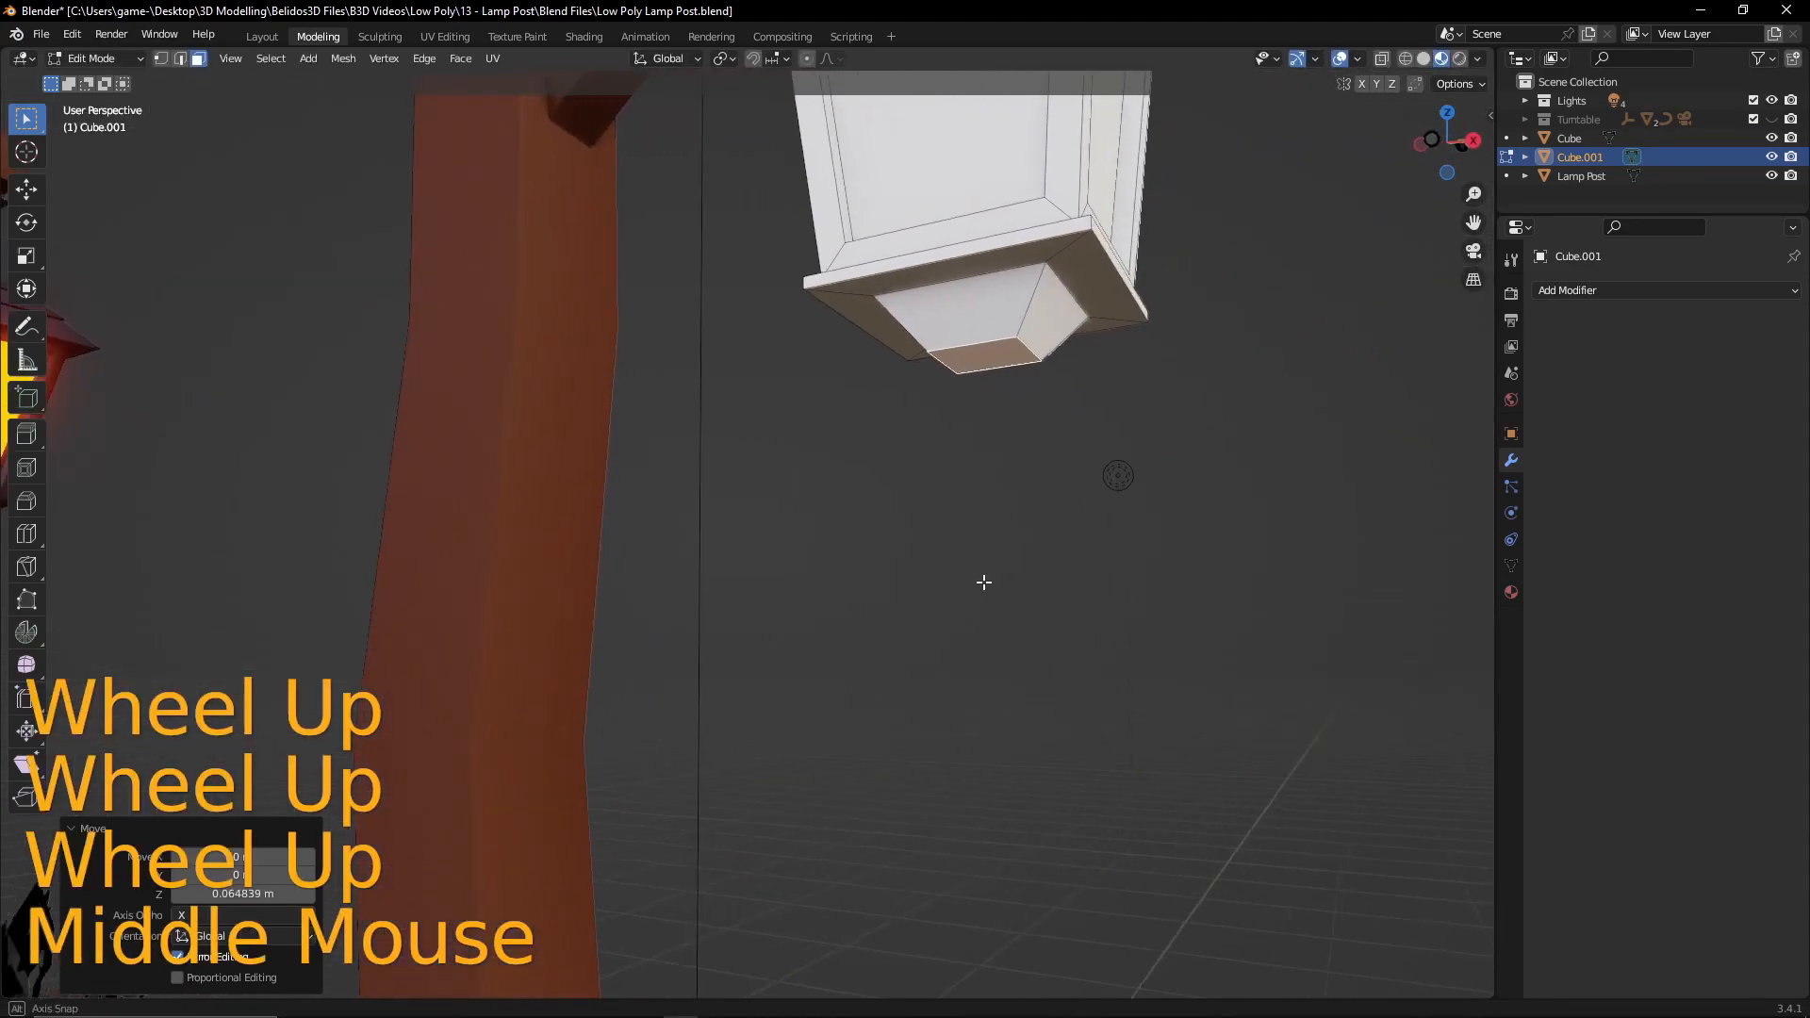
- Scale the loop of side faces around the lantern's tapered base by about 1.245 in X and Y, keeping Z locked
{"action": "left_click", "coordinate": [1041, 306], "text": "alt"}
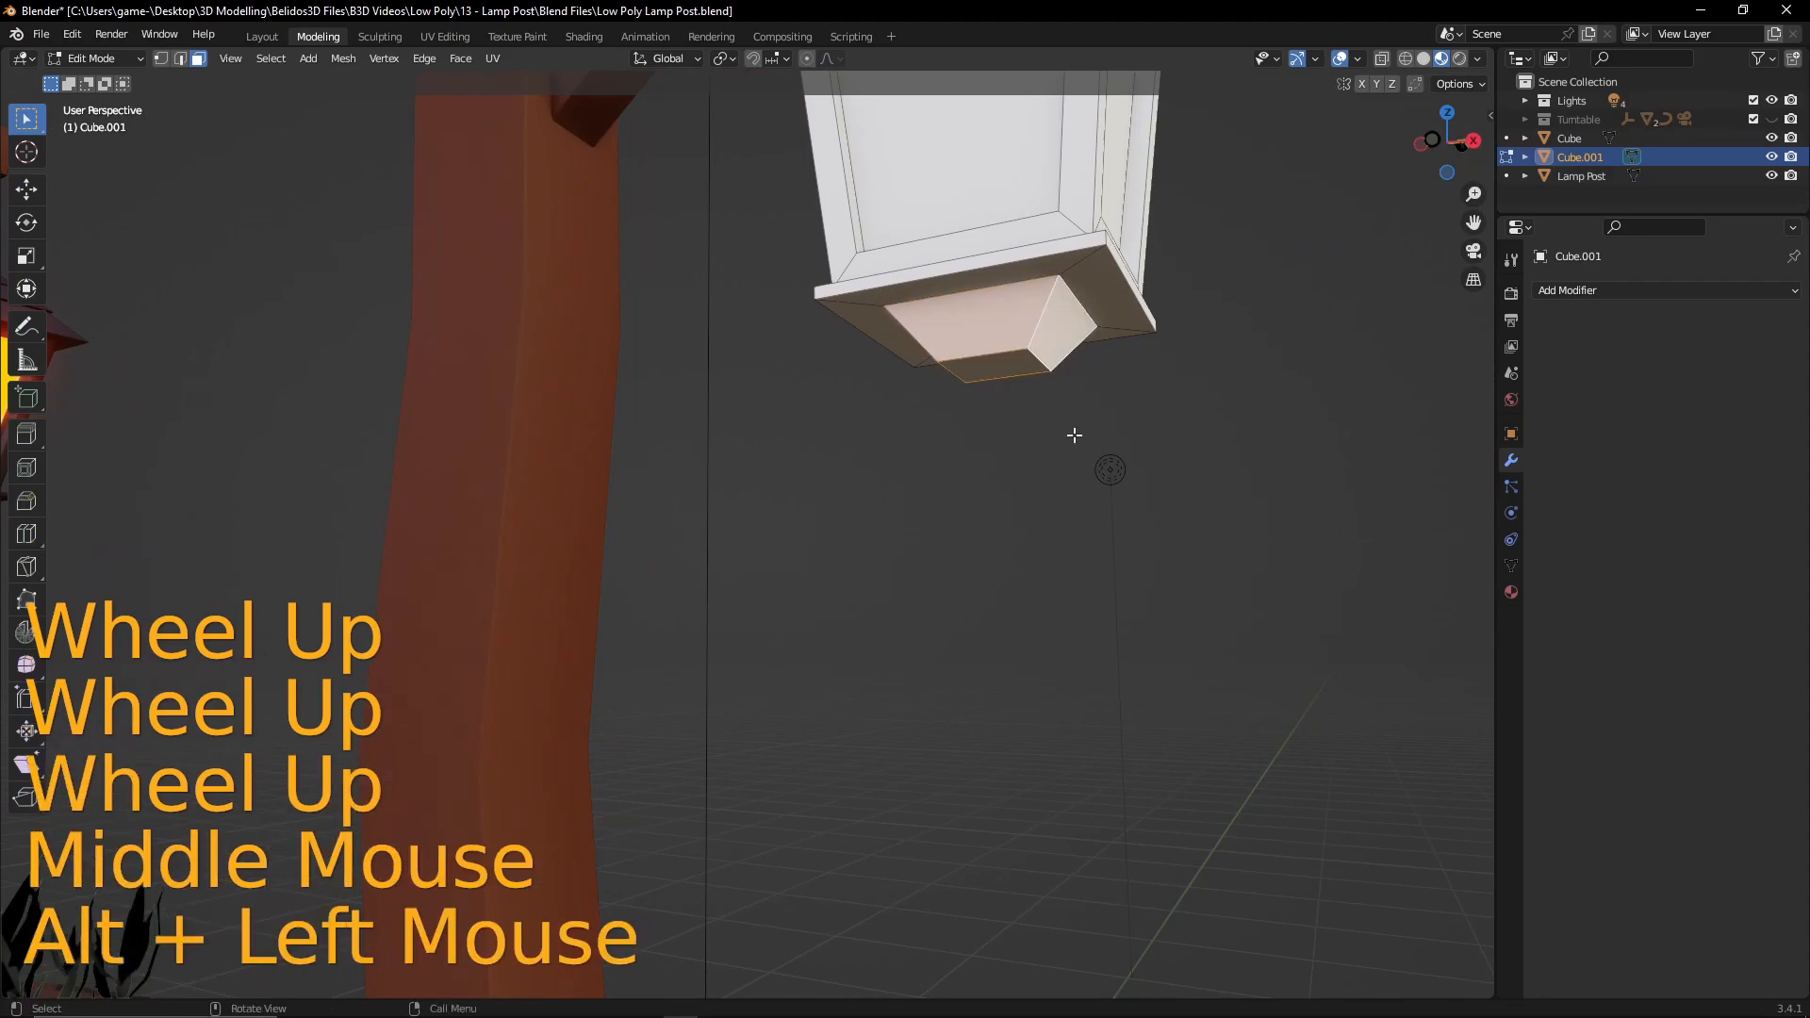
{"action": "key", "text": "KP_1"}
{"action": "key", "text": "s"}
{"action": "key", "text": "shift+z"}
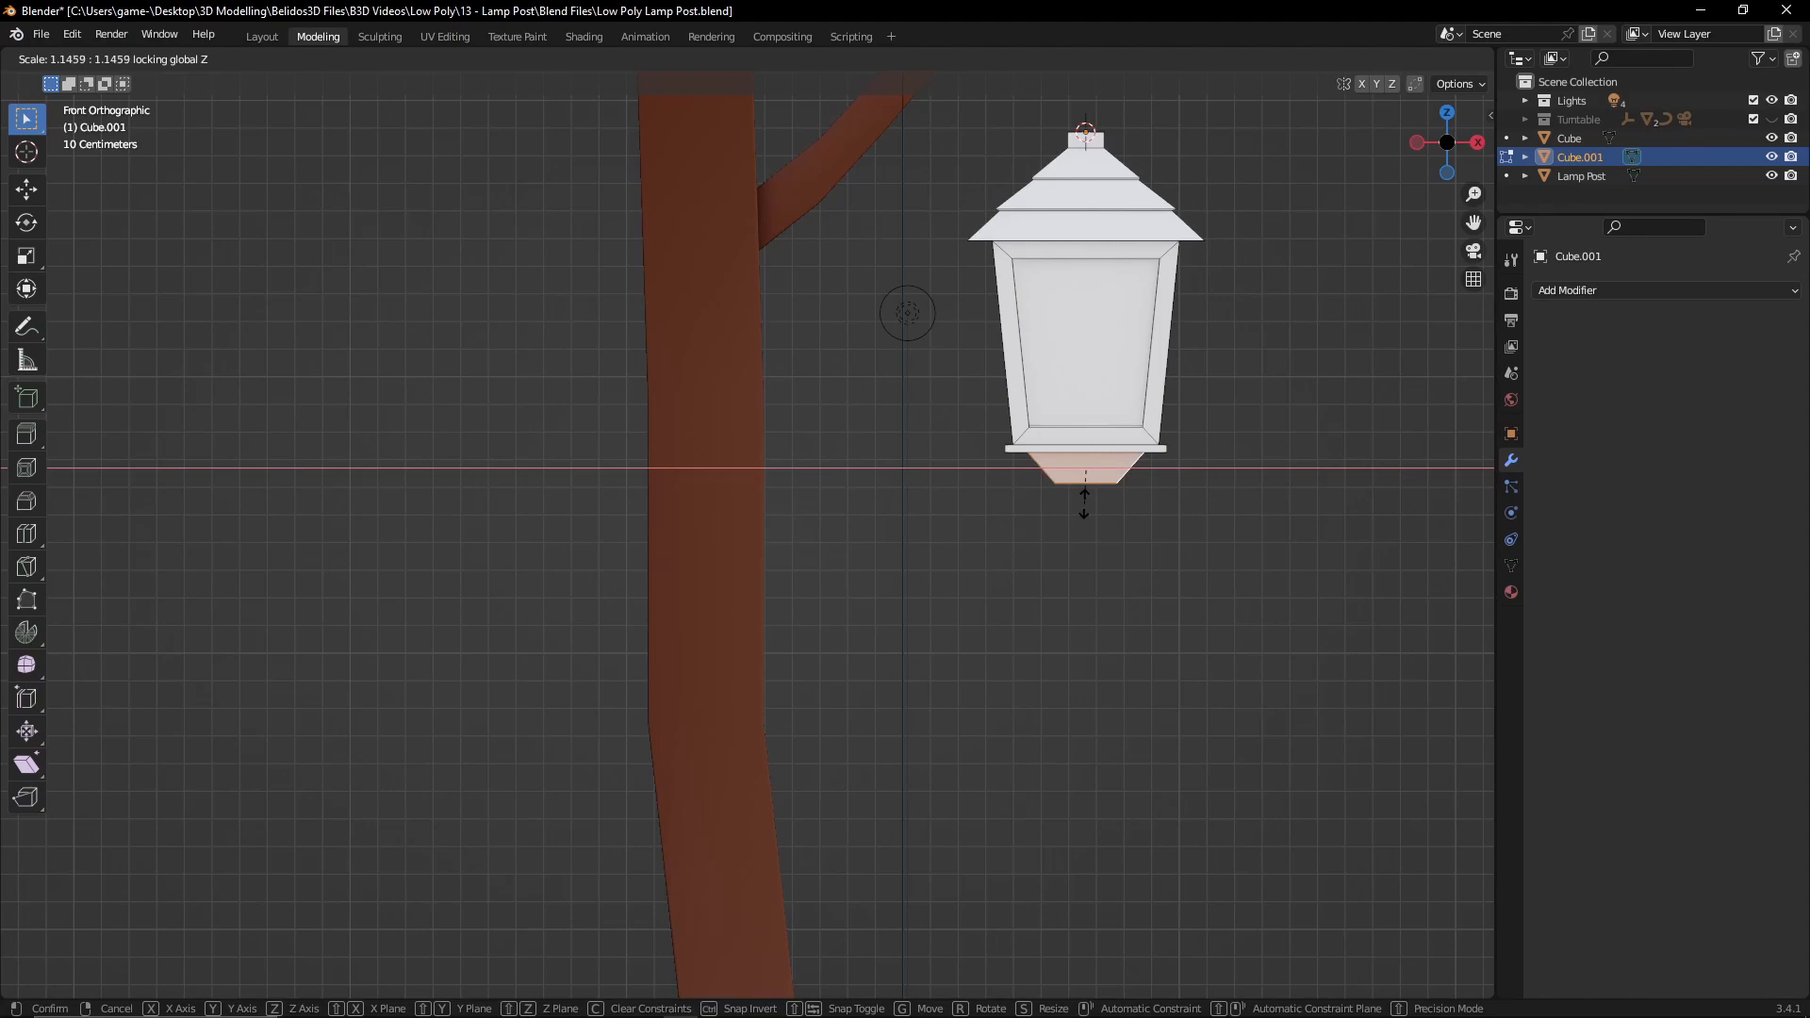
{"action": "key", "text": "shift"}
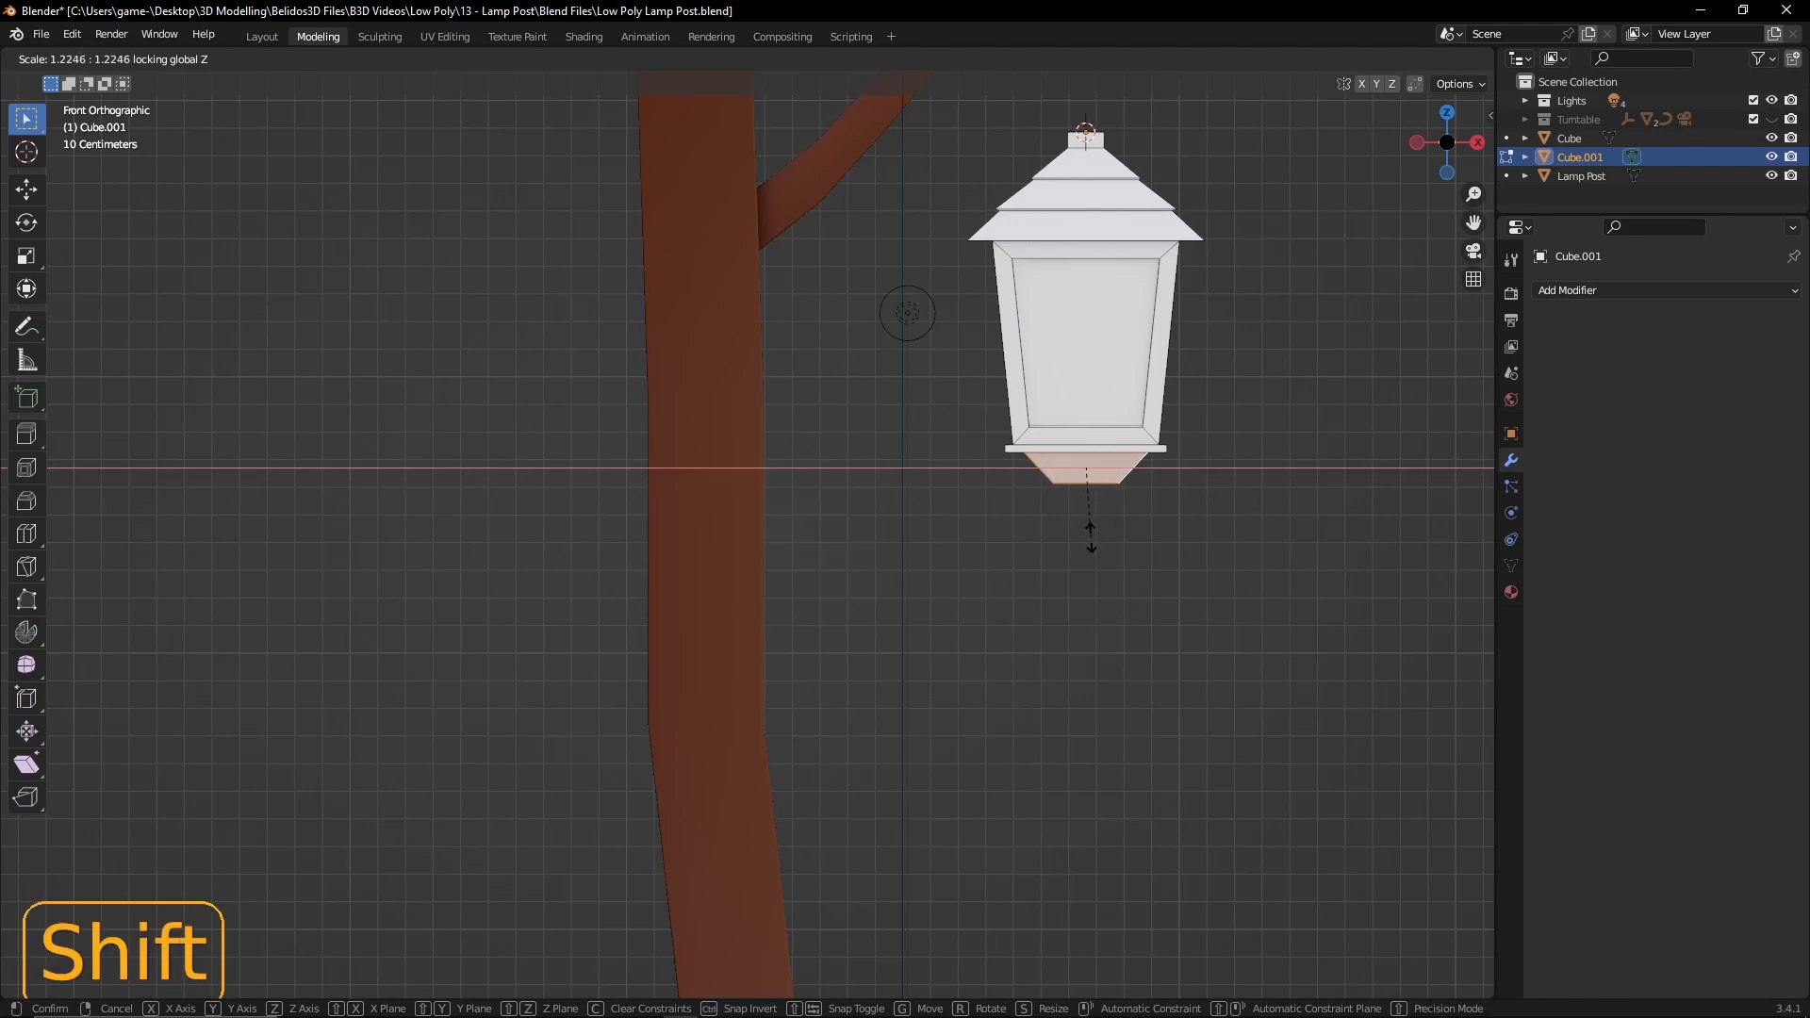
{"action": "left_click", "coordinate": [1096, 542]}
{"action": "scroll", "coordinate": [1165, 533], "scroll_direction": "down", "scroll_amount": 3}
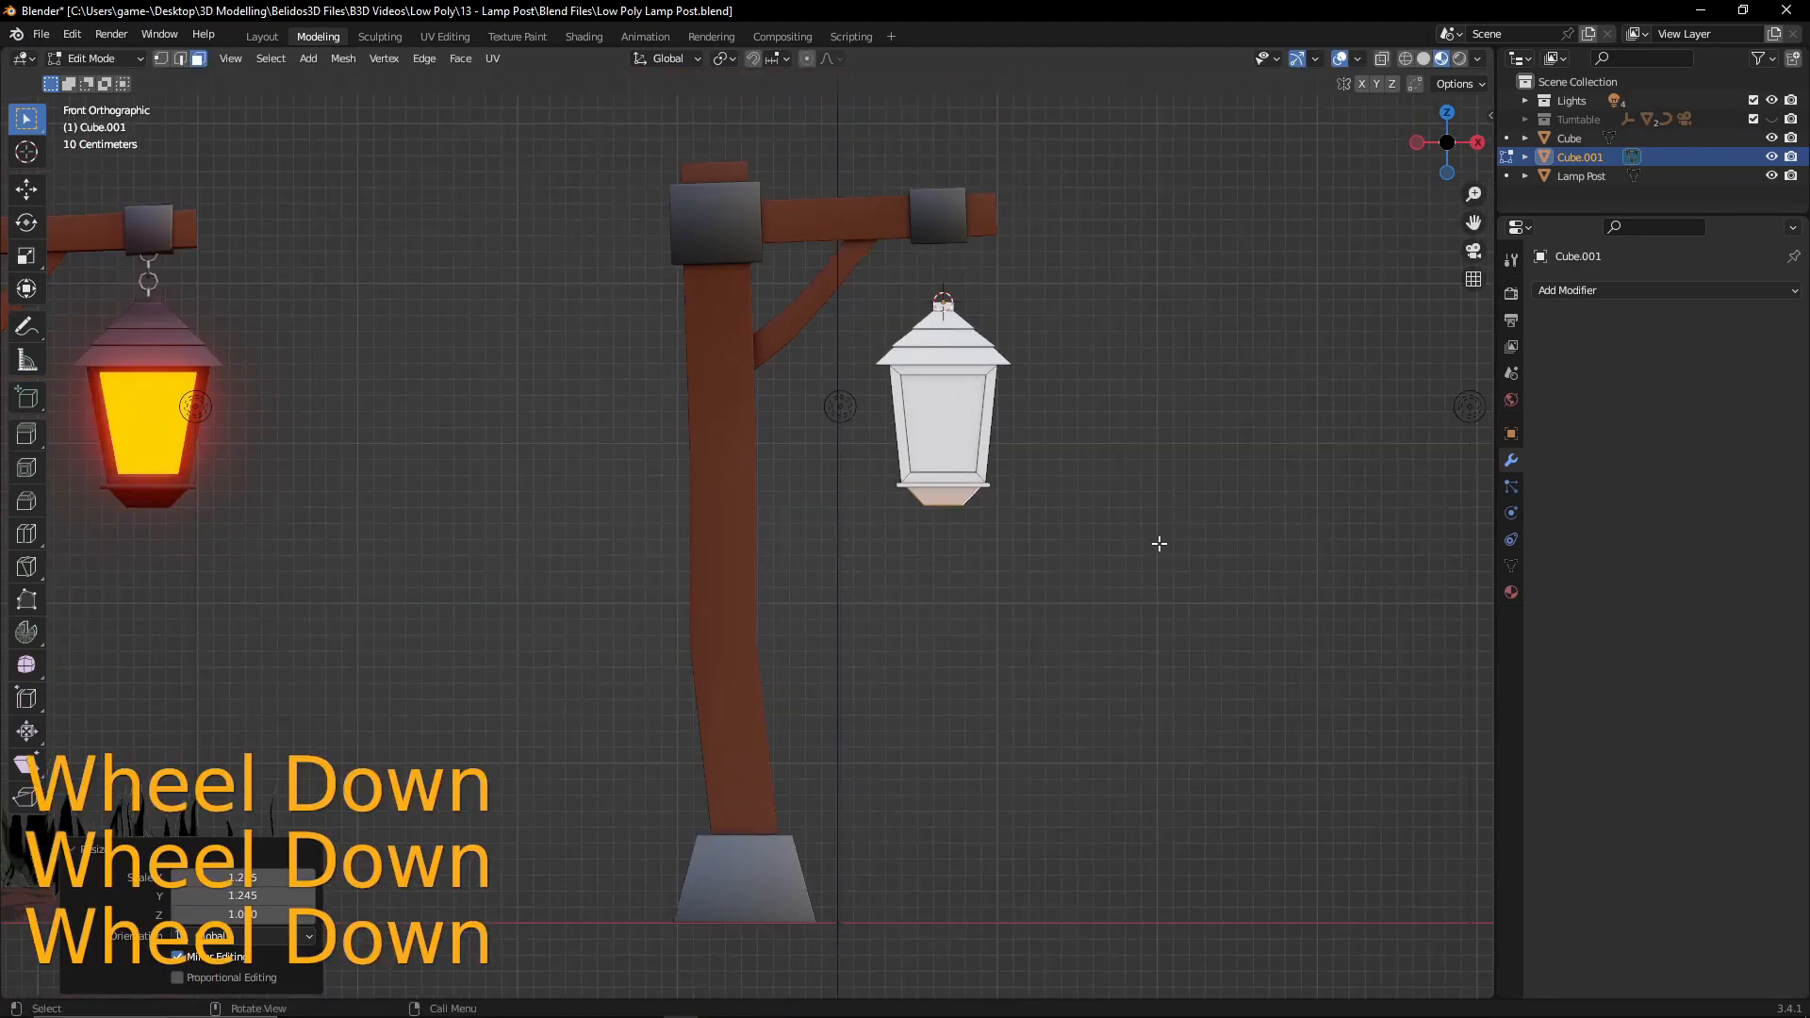
{"action": "key", "text": "Tab"}
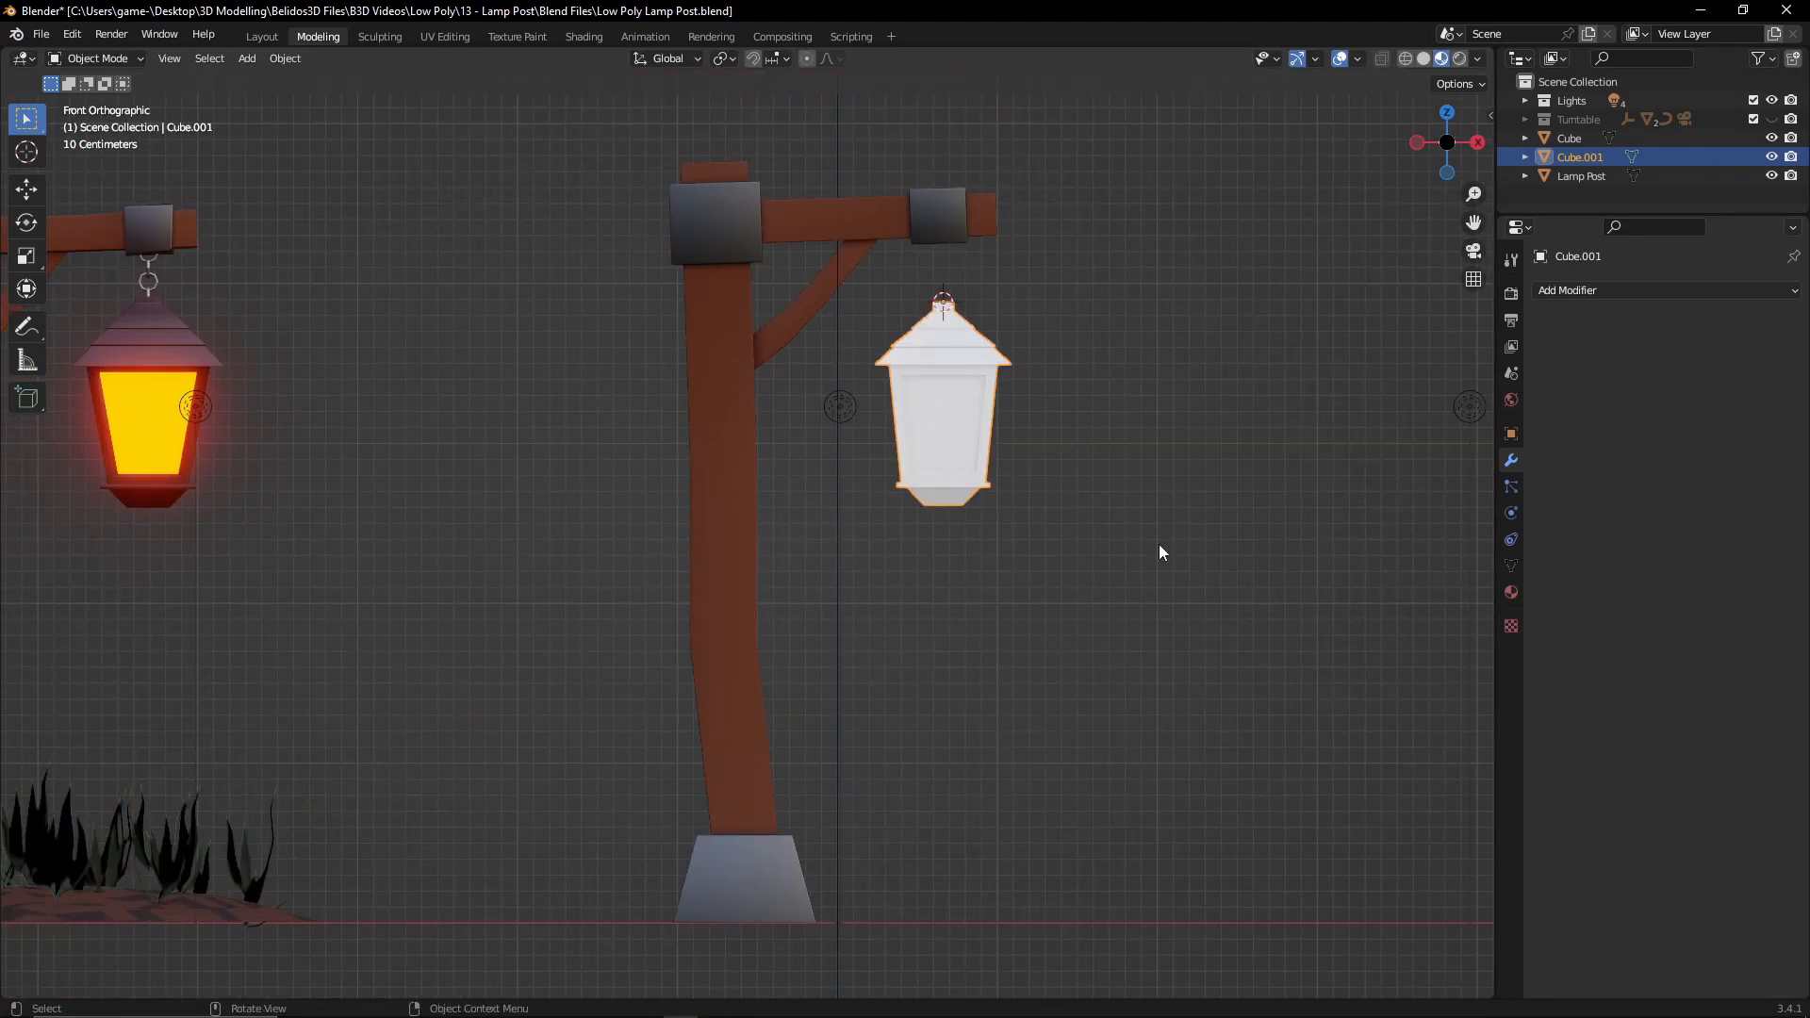
- Add a material slot to the lantern and assign the existing Main Palette material to it
{"action": "left_click", "coordinate": [1510, 592]}
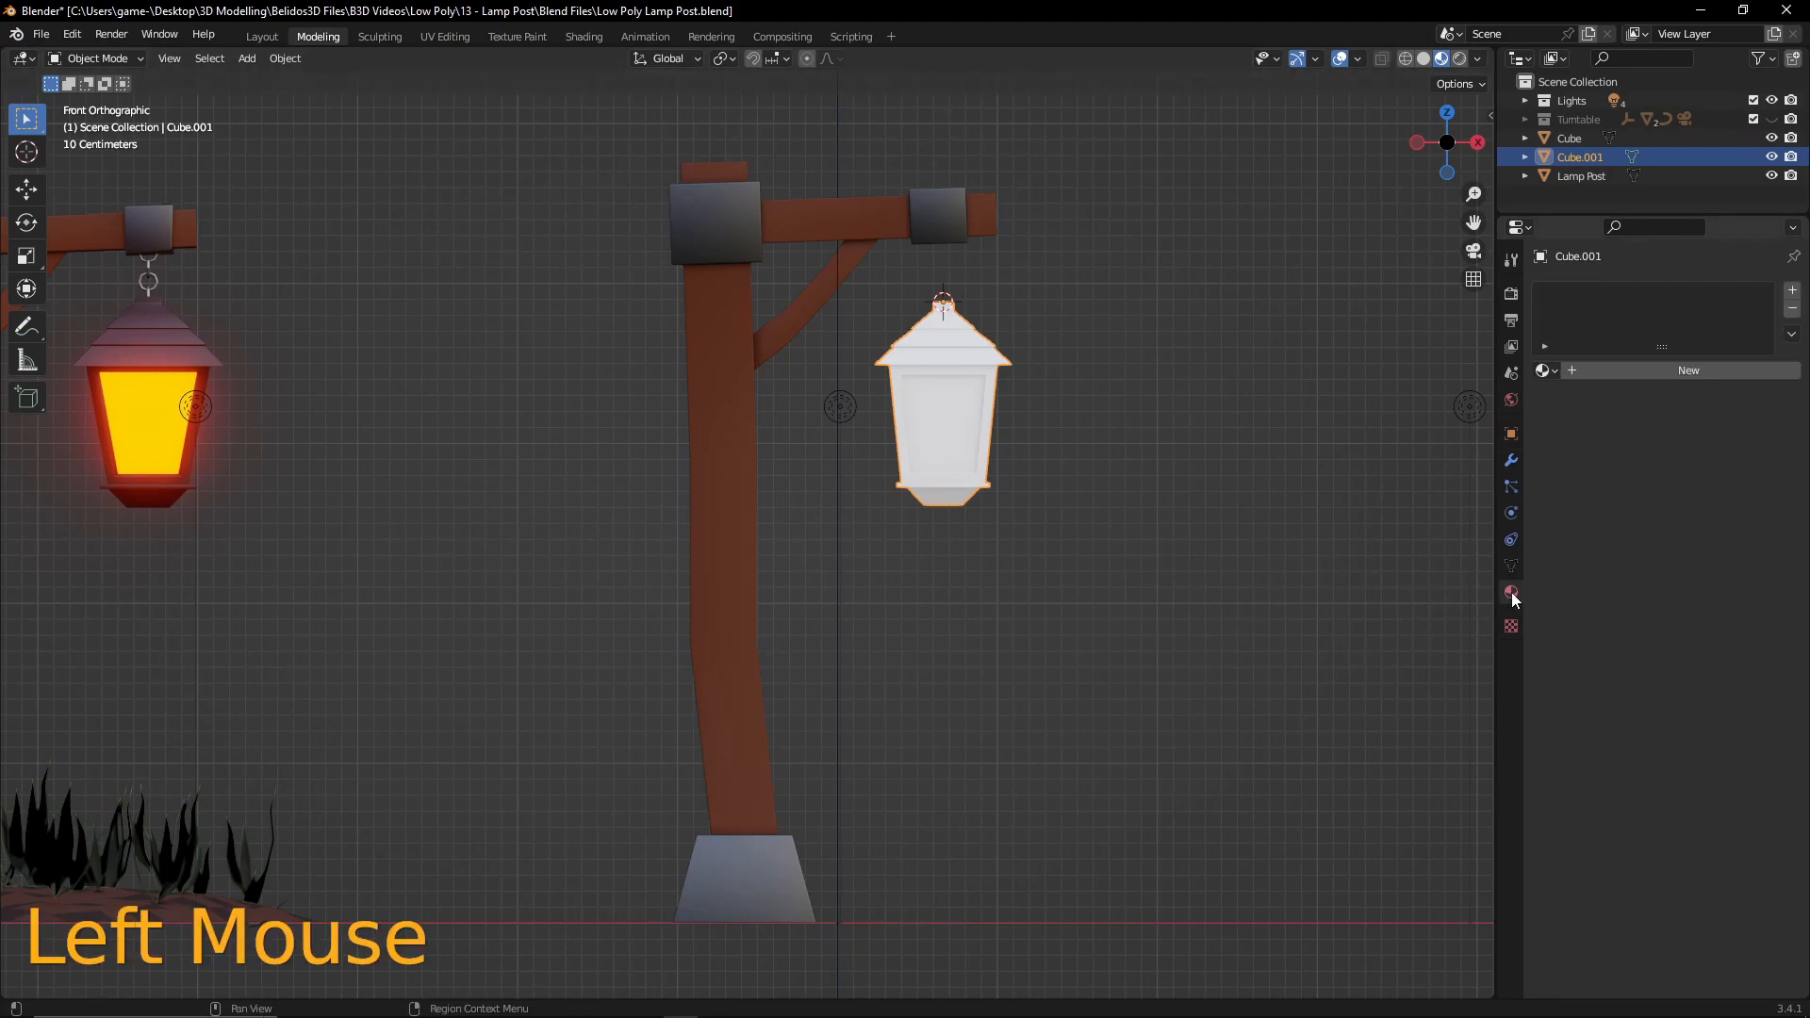
{"action": "left_click", "coordinate": [1792, 291]}
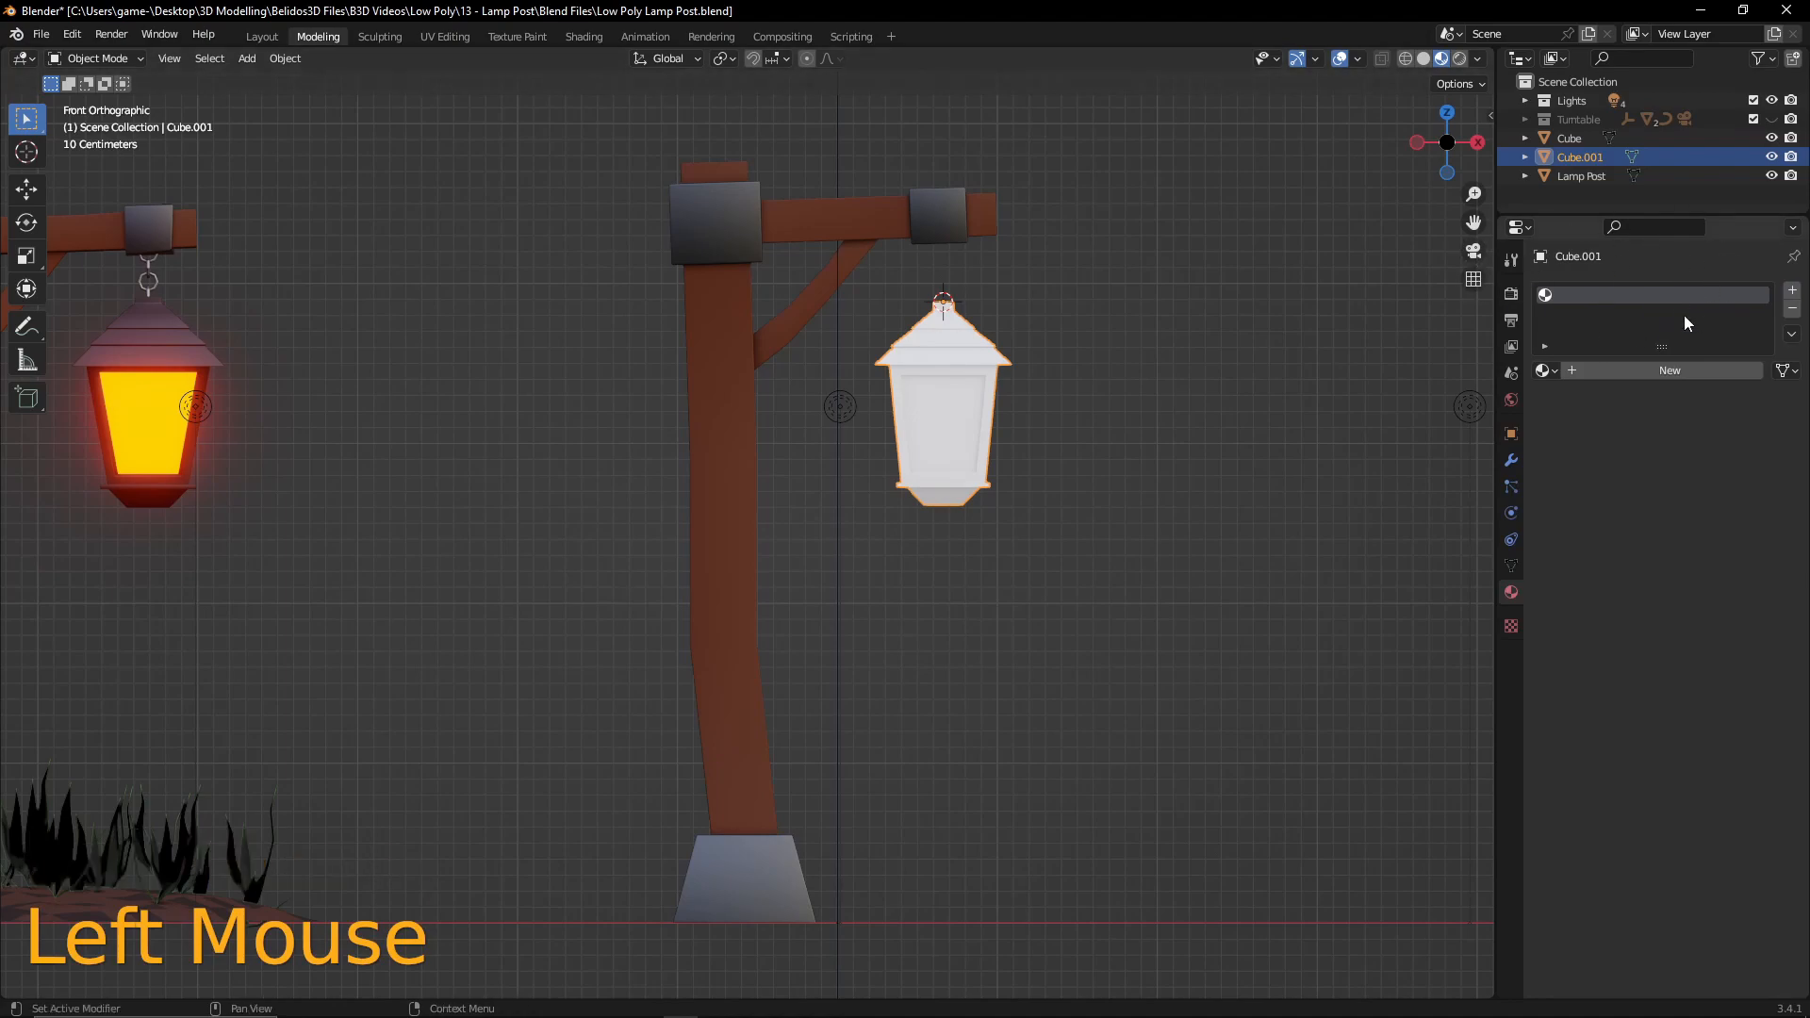
{"action": "left_click", "coordinate": [1546, 371]}
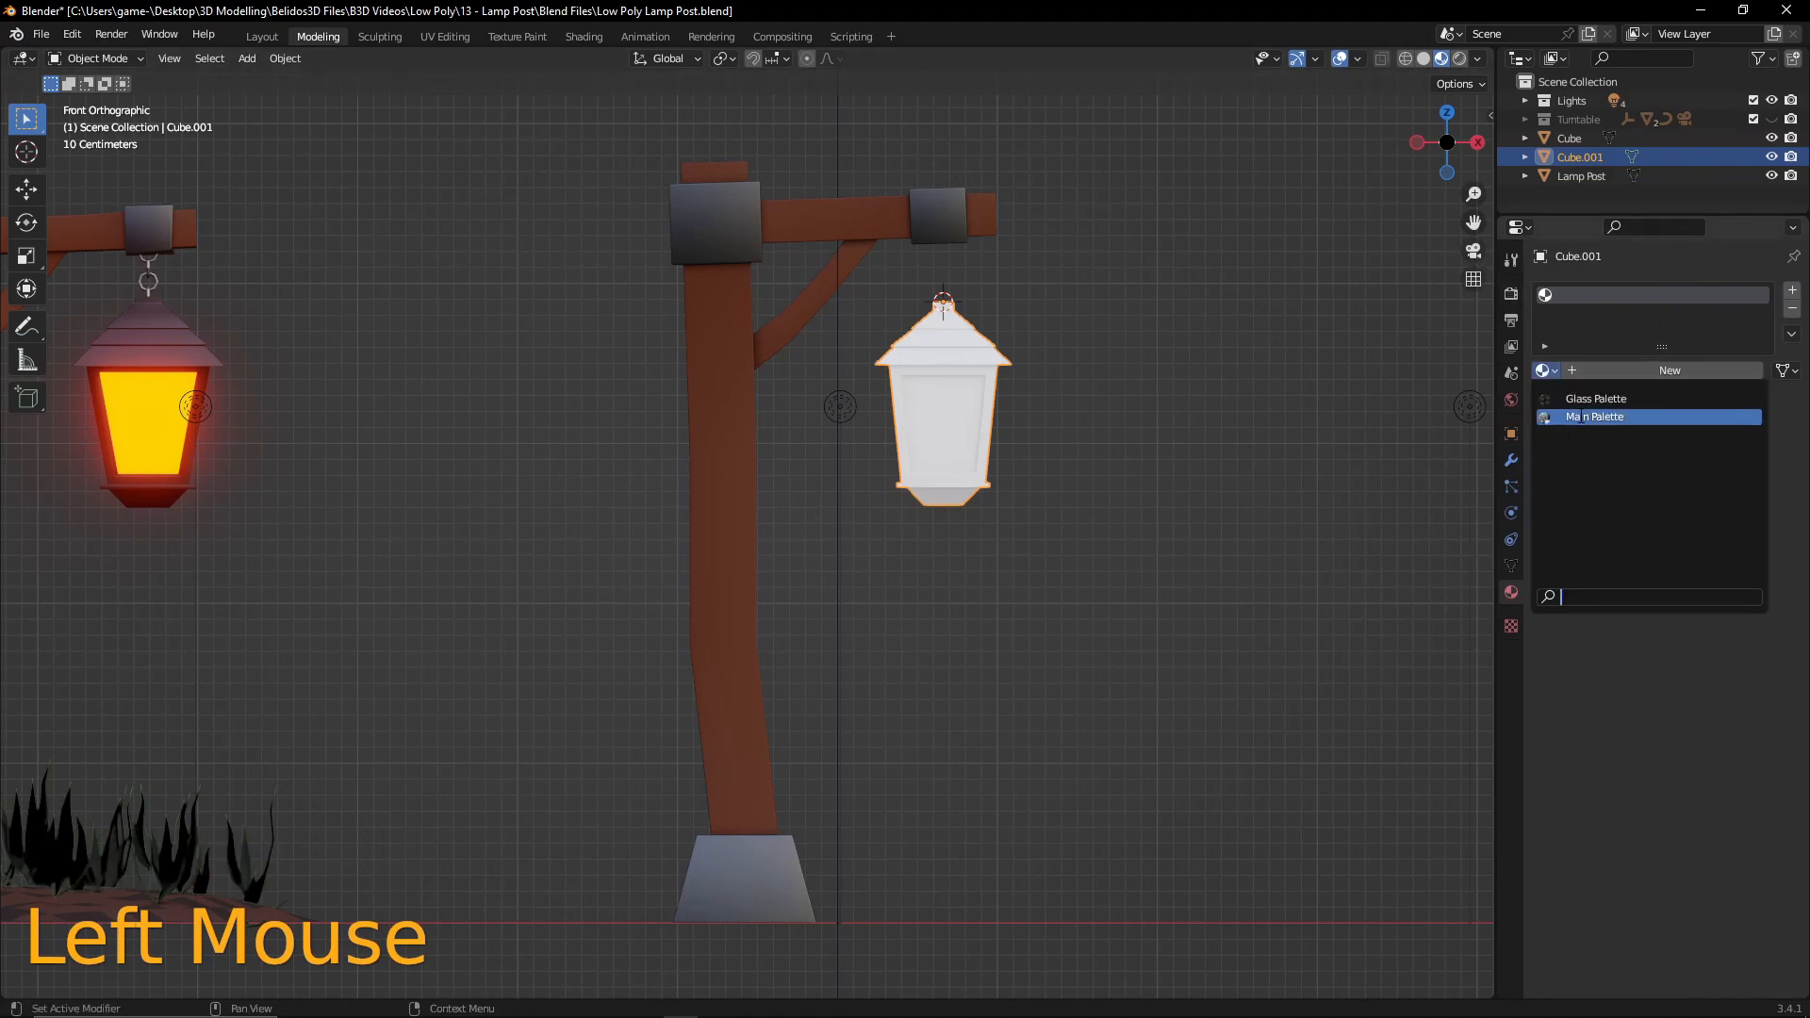
{"action": "left_click", "coordinate": [1625, 406]}
- Reset the UV mapping of all the lantern's faces
{"action": "key", "text": "Tab"}
{"action": "key", "text": "a"}
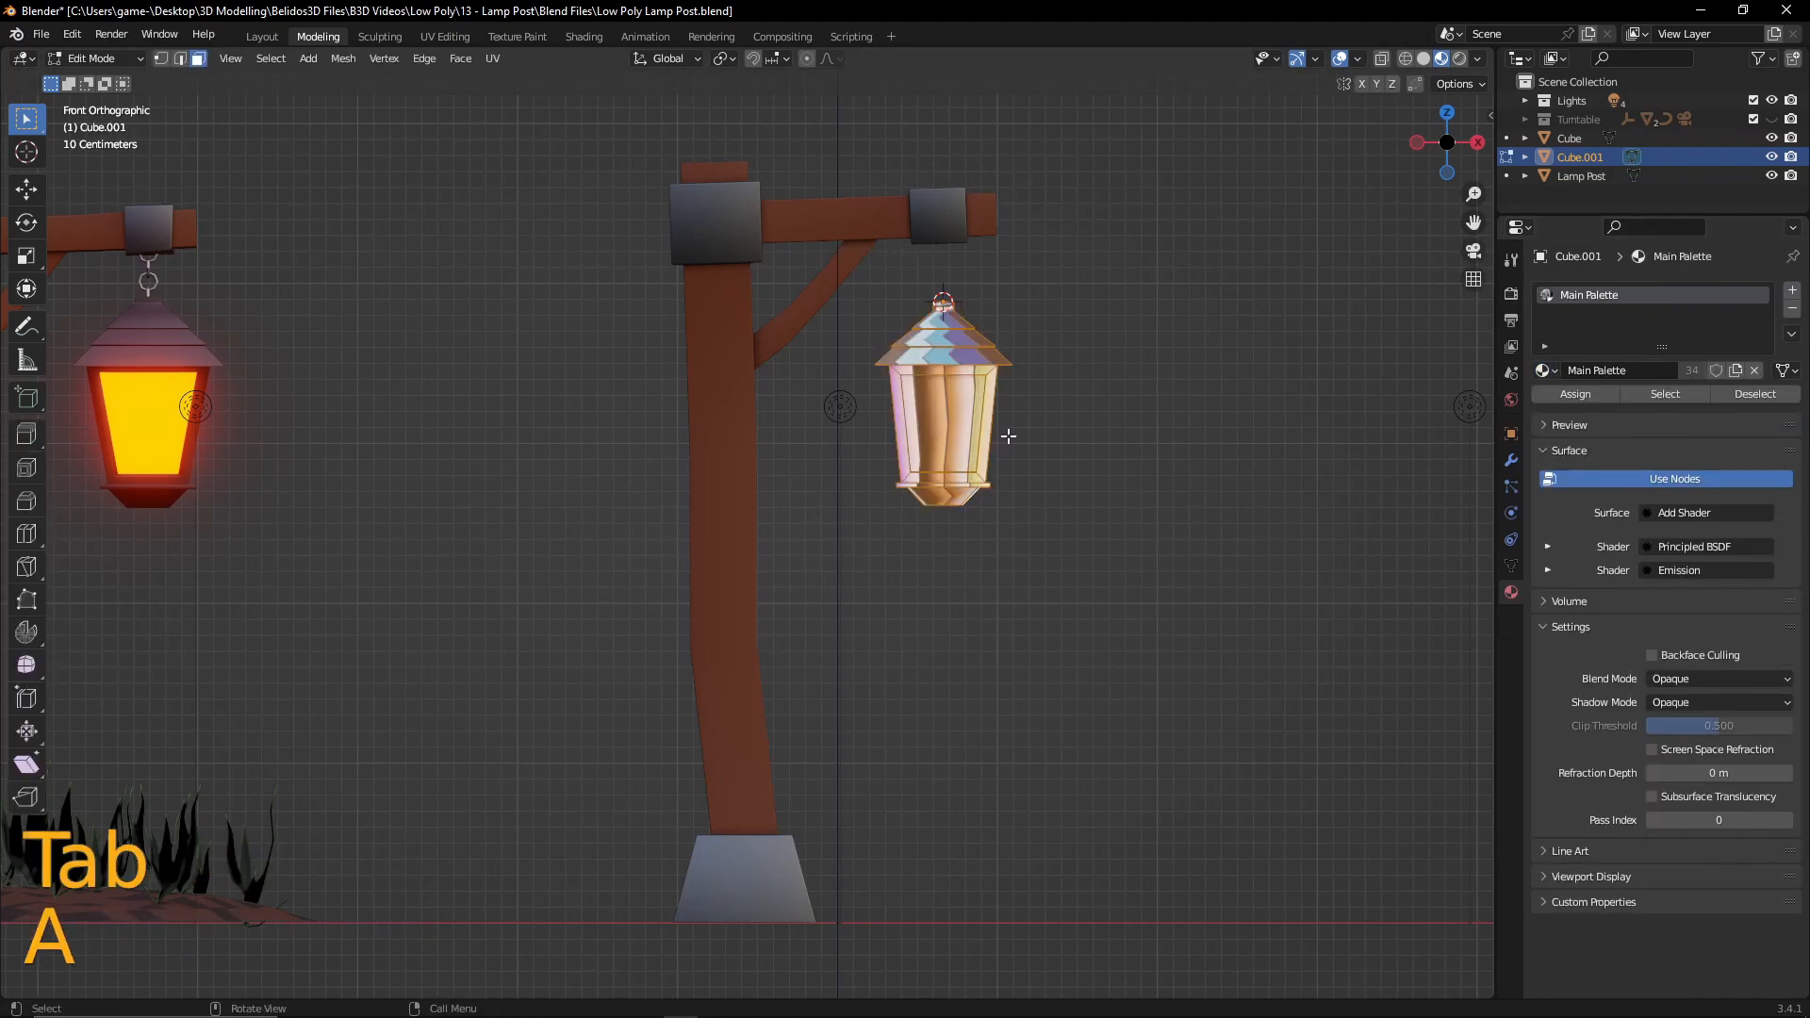
{"action": "key", "text": "u"}
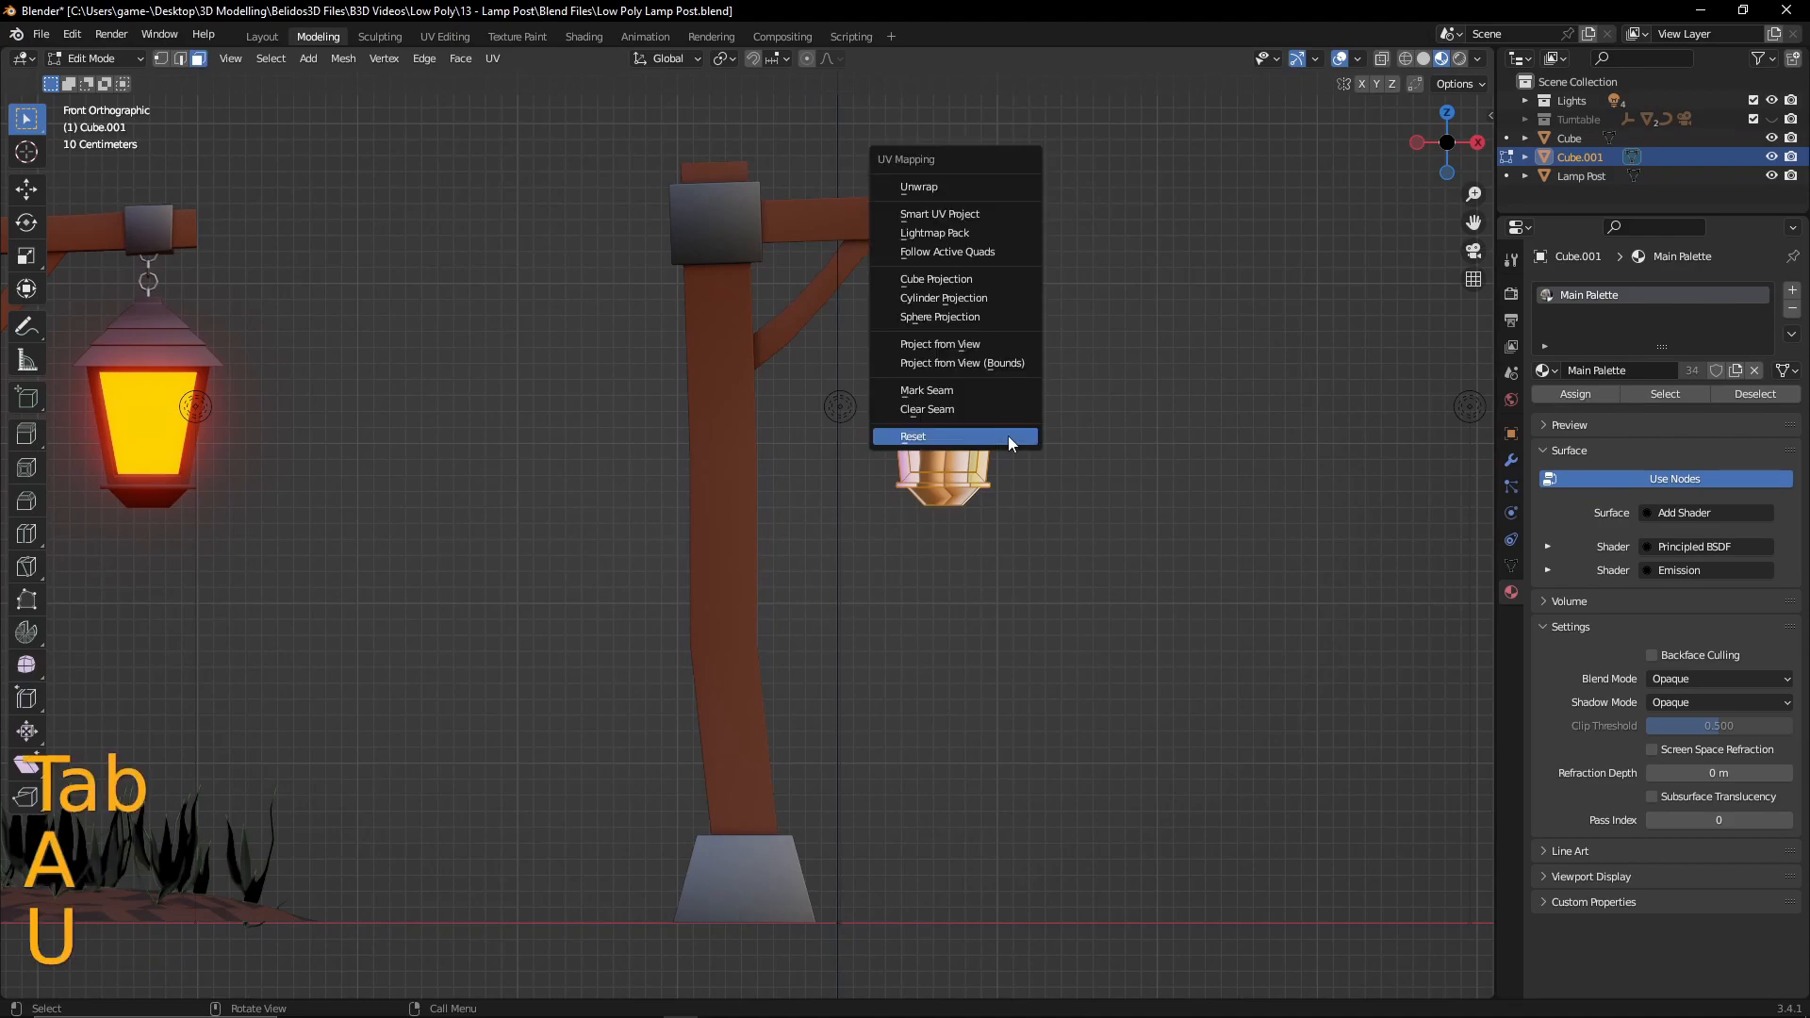
{"action": "left_click", "coordinate": [1008, 436]}
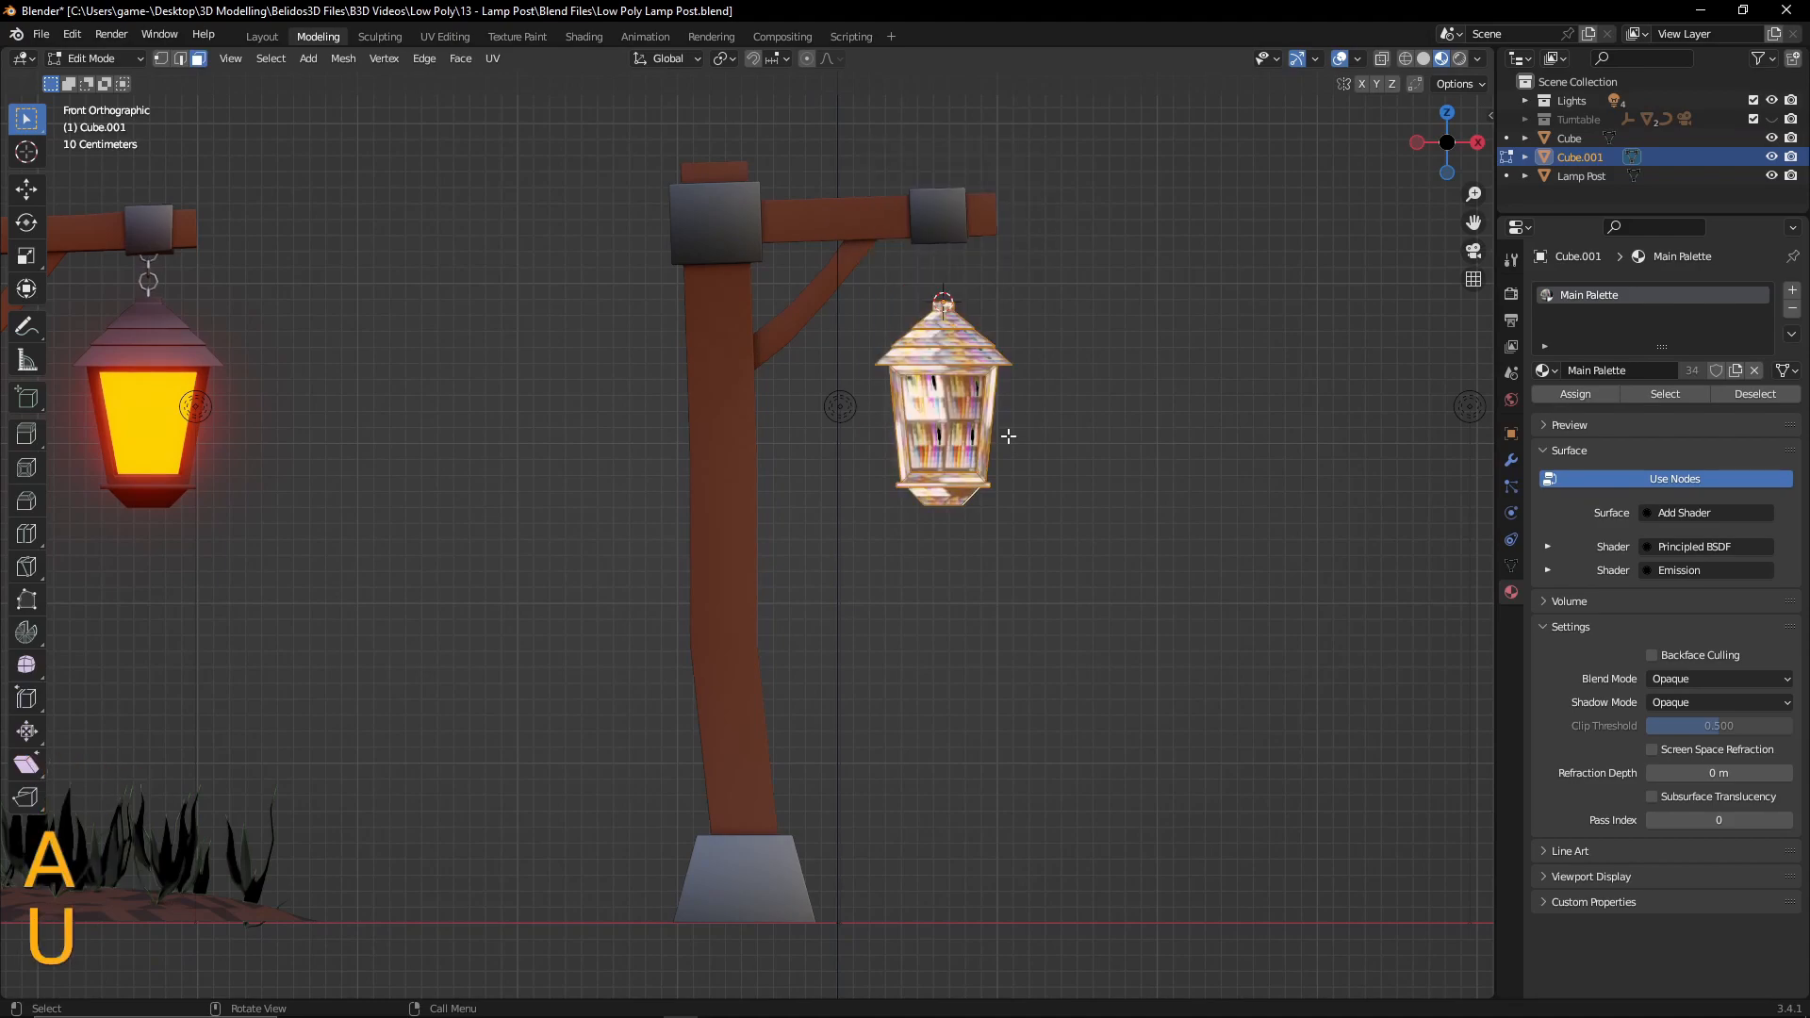
- In the UV Editing workspace, frame the lantern and scale all its UVs to 0 so they collapse to one point
{"action": "left_click", "coordinate": [445, 36]}
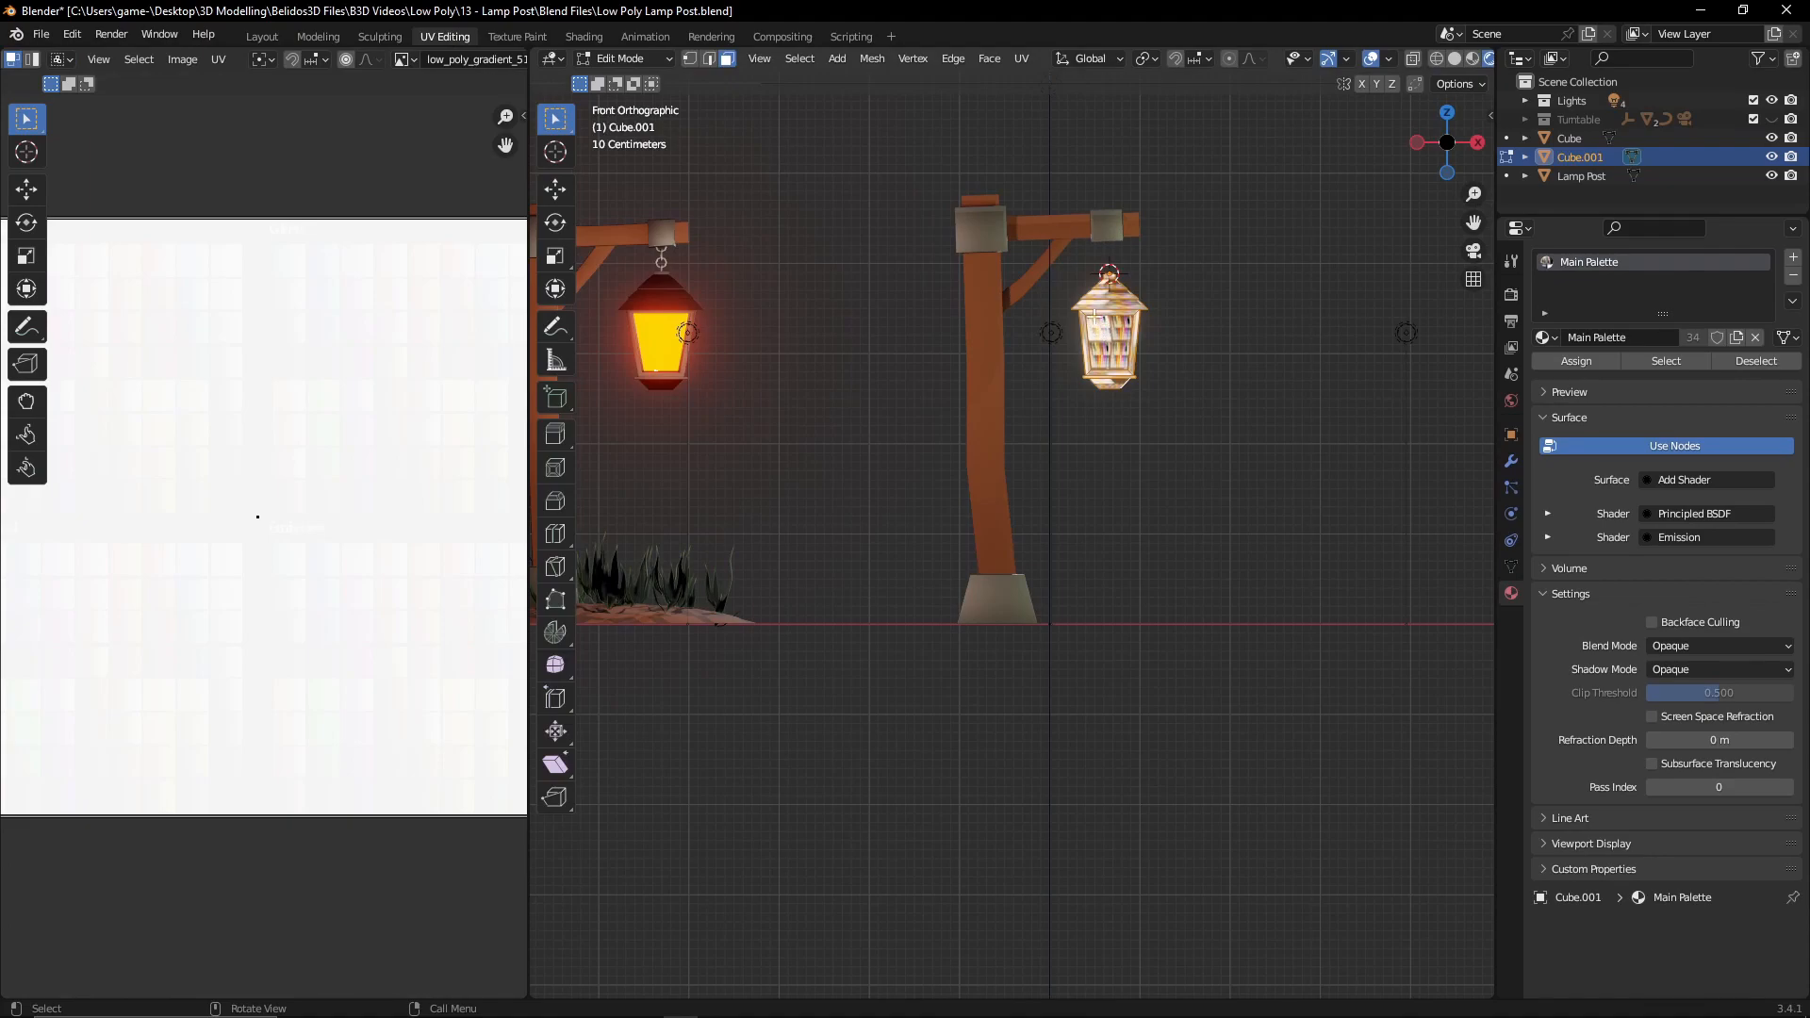
{"action": "key", "text": "KP_Decimal"}
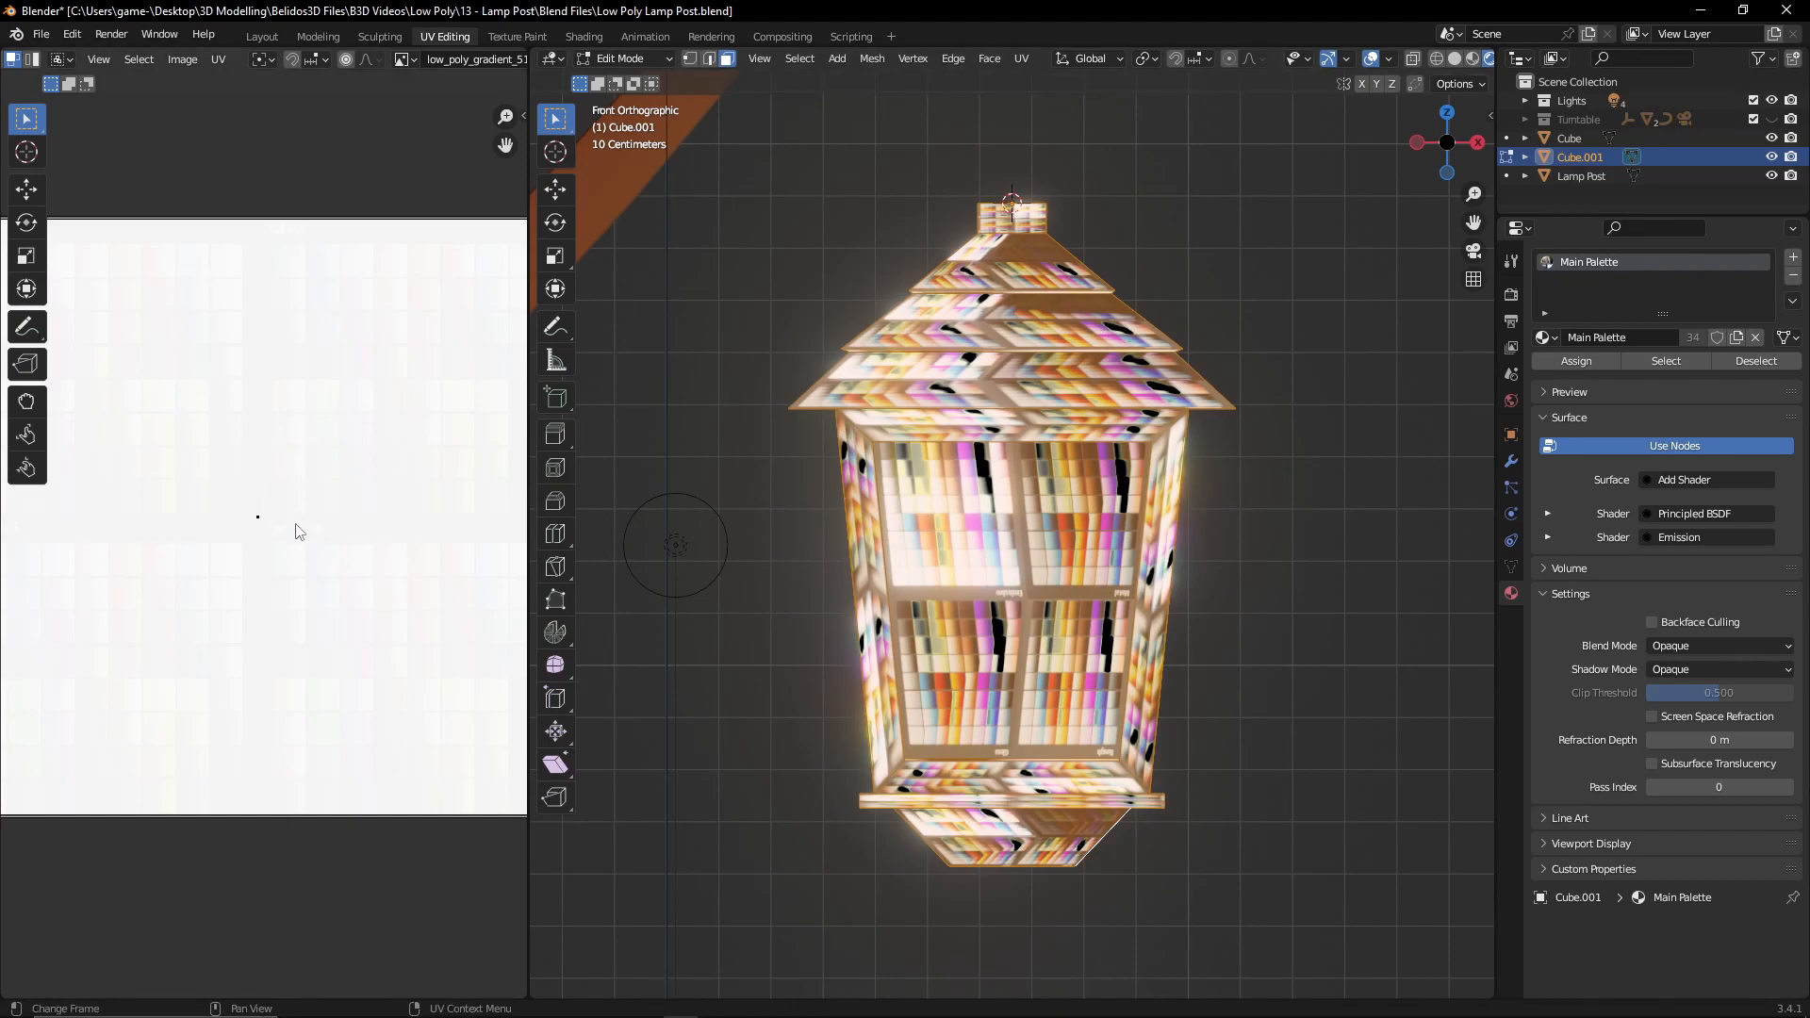
{"action": "key", "text": "a"}
{"action": "key", "text": "s"}
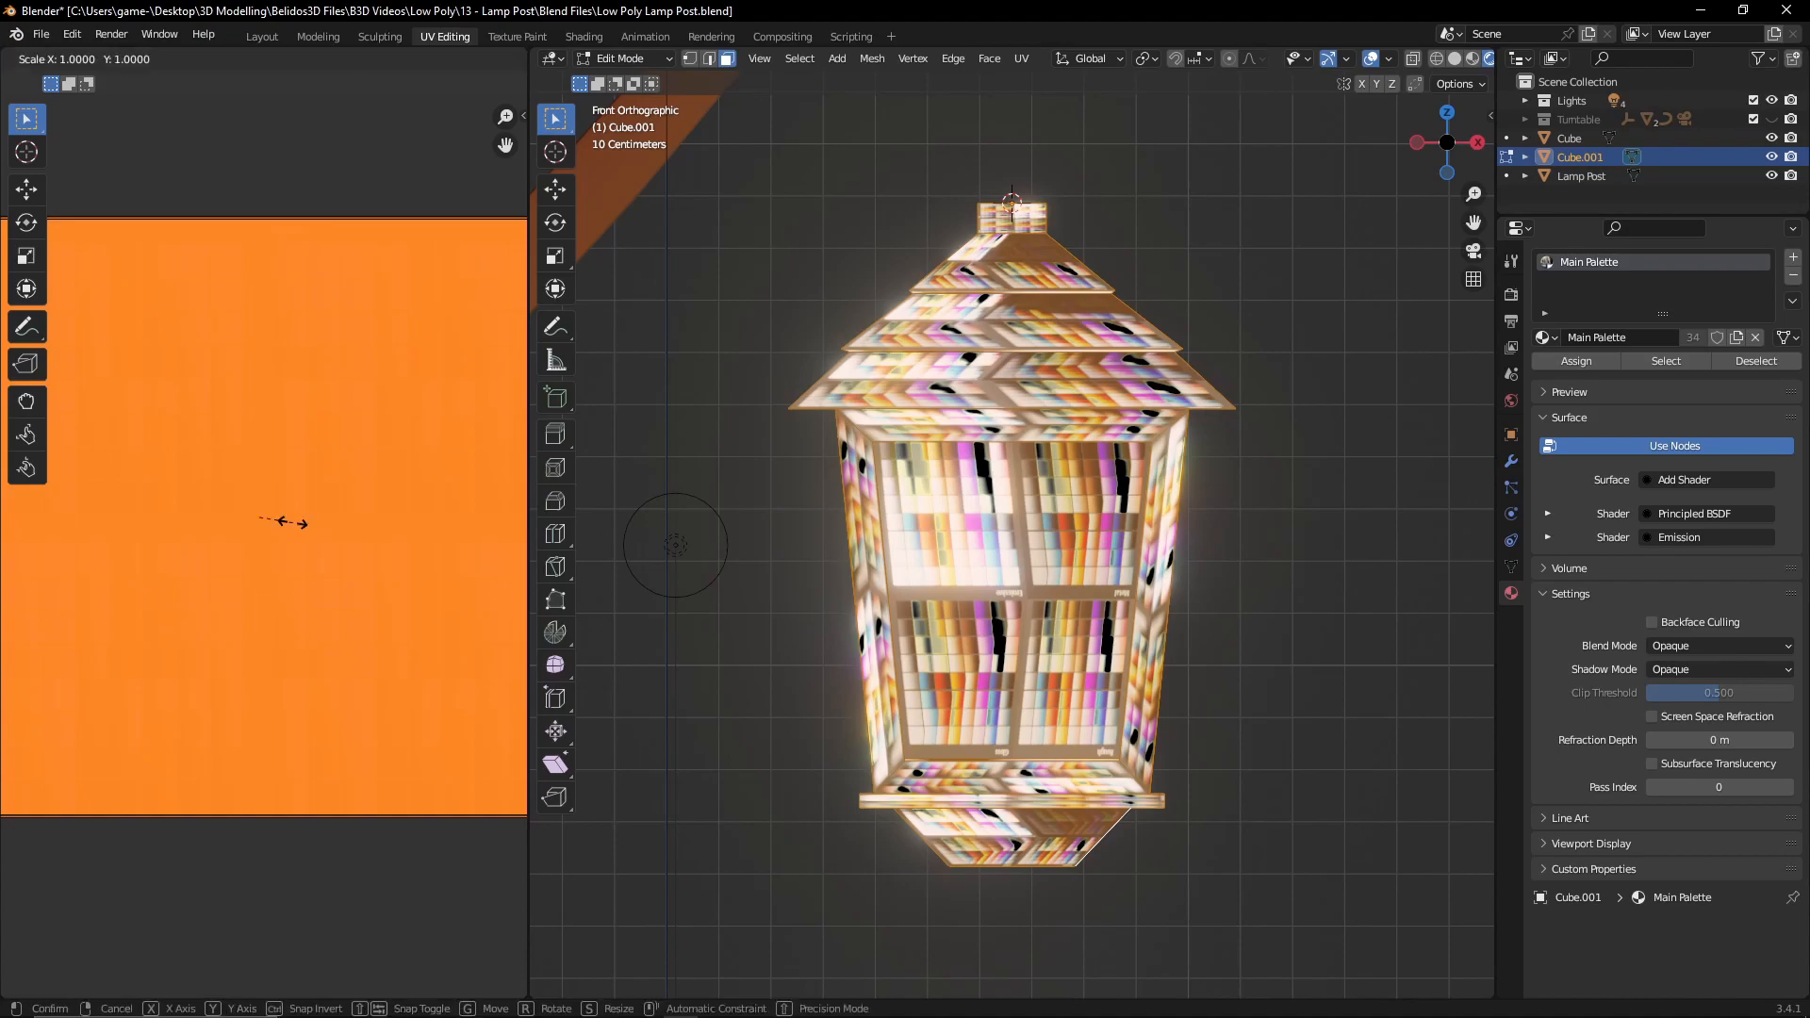
{"action": "key", "text": "0"}
{"action": "key", "text": "Return"}
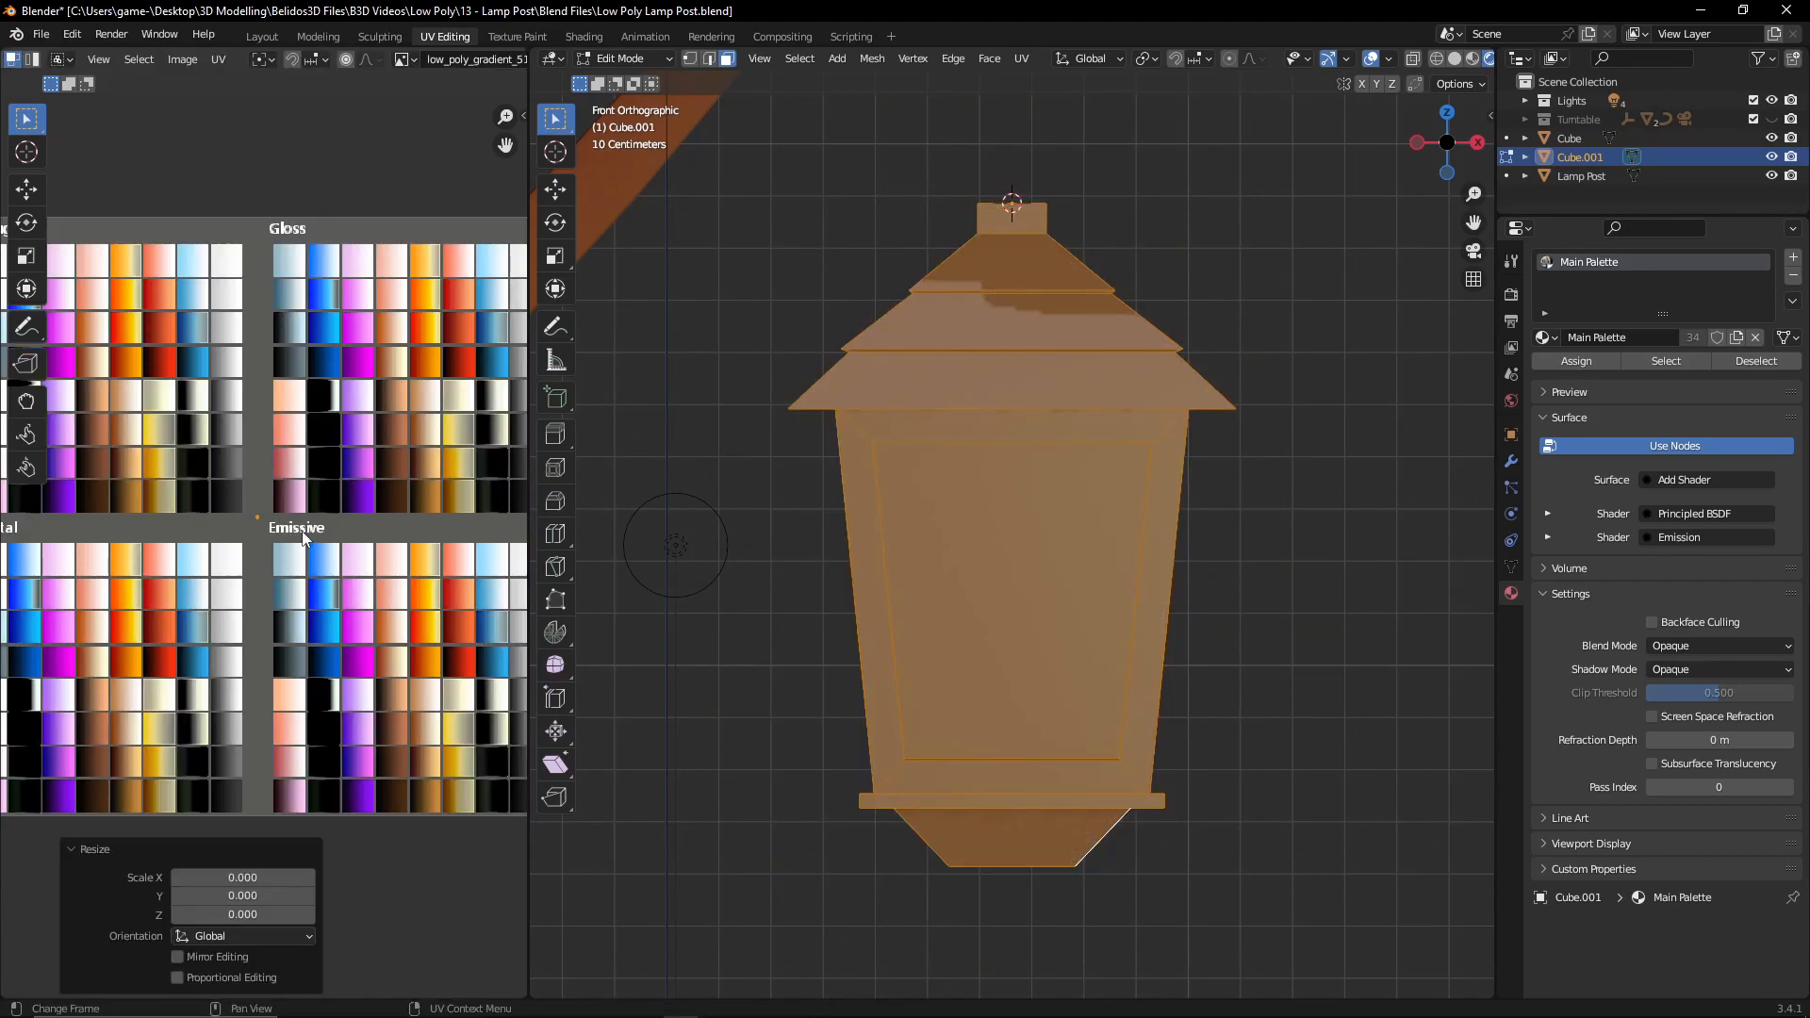
- Move the lantern's collapsed UVs onto a dark grey swatch in the Metal section of the palette and inspect the shaded lantern
{"action": "key", "text": "g"}
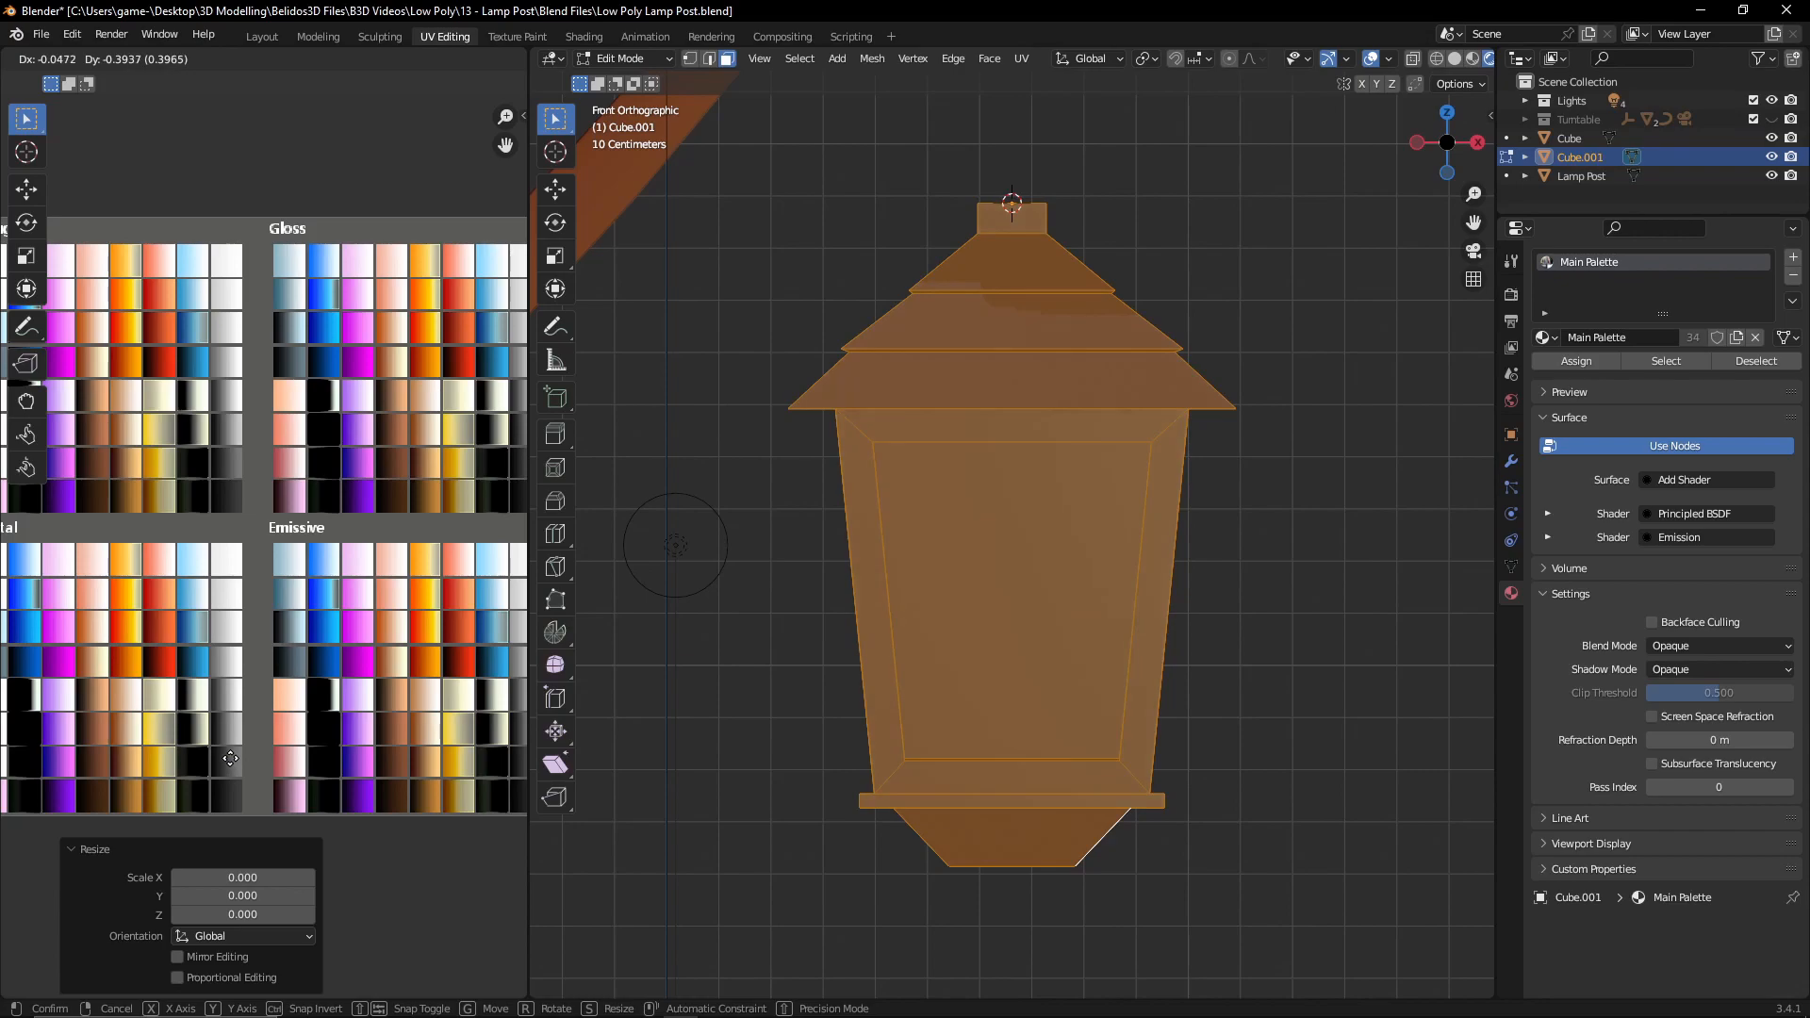
{"action": "left_click", "coordinate": [232, 754]}
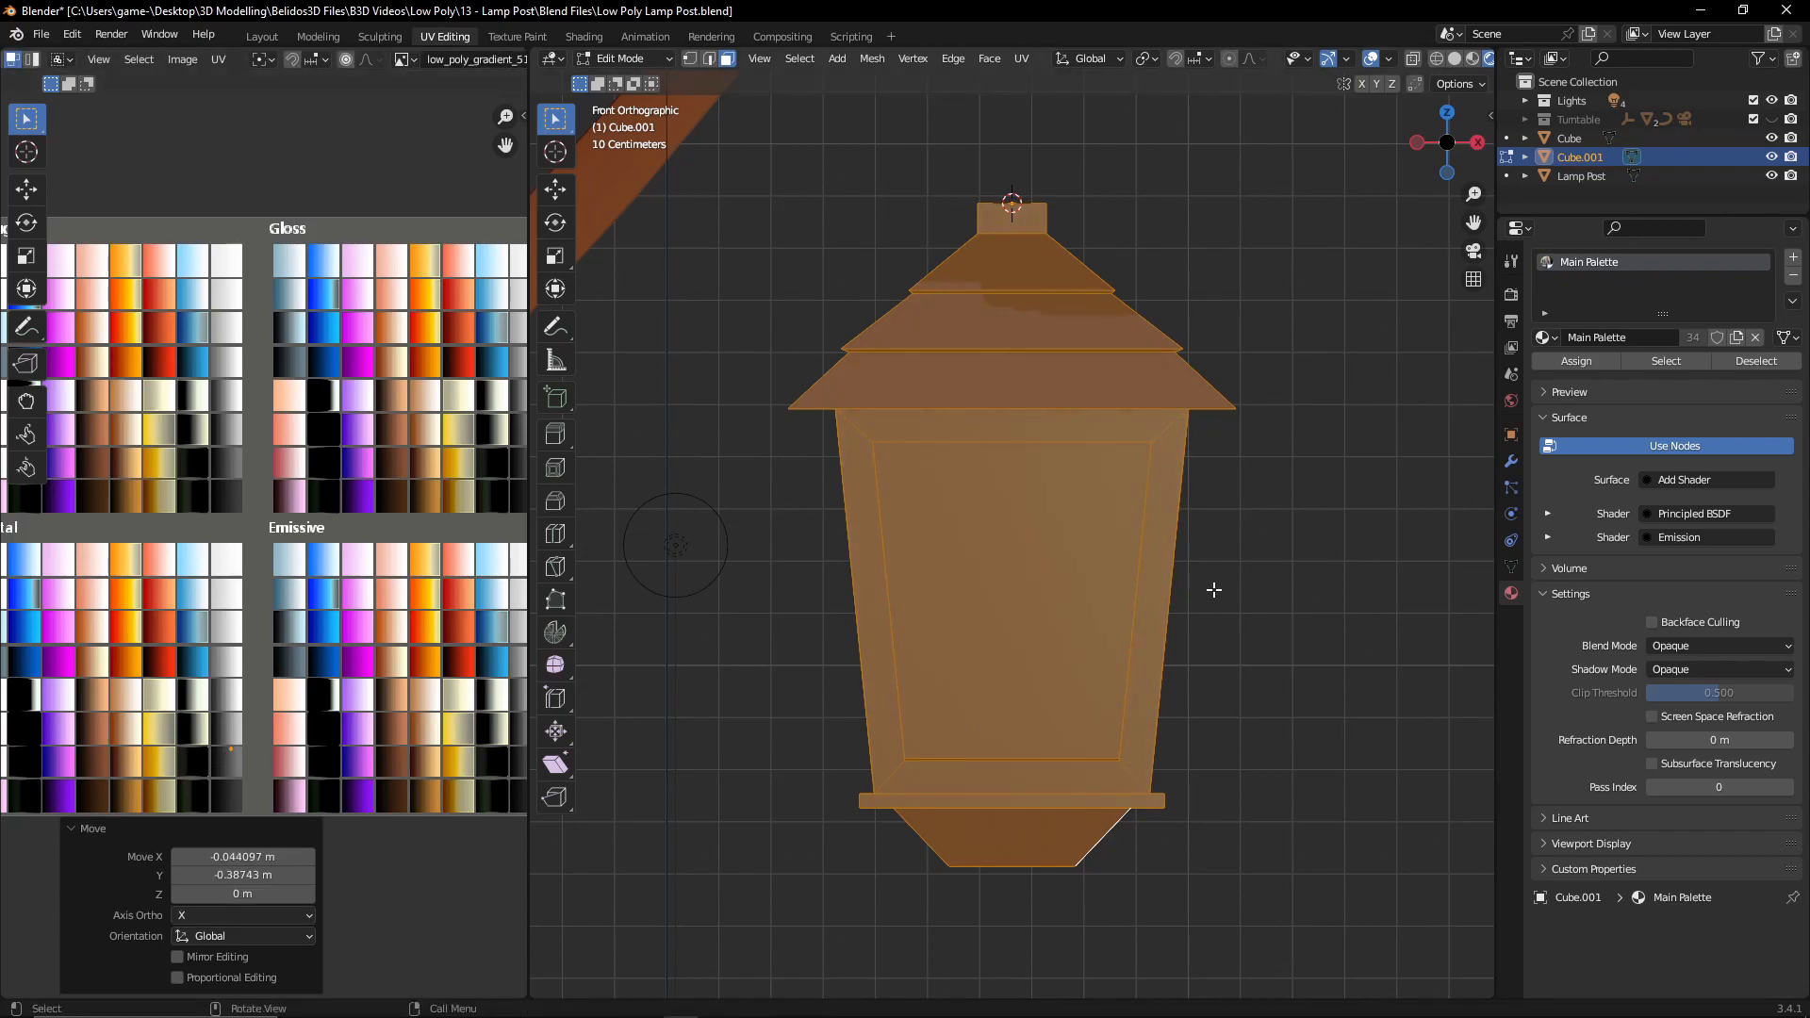
{"action": "key", "text": "Tab"}
{"action": "mouse_move", "coordinate": [1234, 592]}
{"action": "middle_mouse_down"}
{"action": "mouse_move", "coordinate": [1163, 653]}
{"action": "mouse_move", "coordinate": [1091, 566]}
{"action": "mouse_move", "coordinate": [1233, 587]}
{"action": "mouse_move", "coordinate": [1250, 607]}
{"action": "middle_mouse_up"}
- Select only the lantern's glass pane faces and move their UVs onto an orange-yellow swatch in the Emissive section
{"action": "key", "text": "Tab"}
{"action": "key", "text": "alt+a"}
{"action": "middle_click_drag", "start_coordinate": [1002, 525], "coordinate": [1044, 591]}
{"action": "left_click", "coordinate": [1044, 591], "text": "shift"}
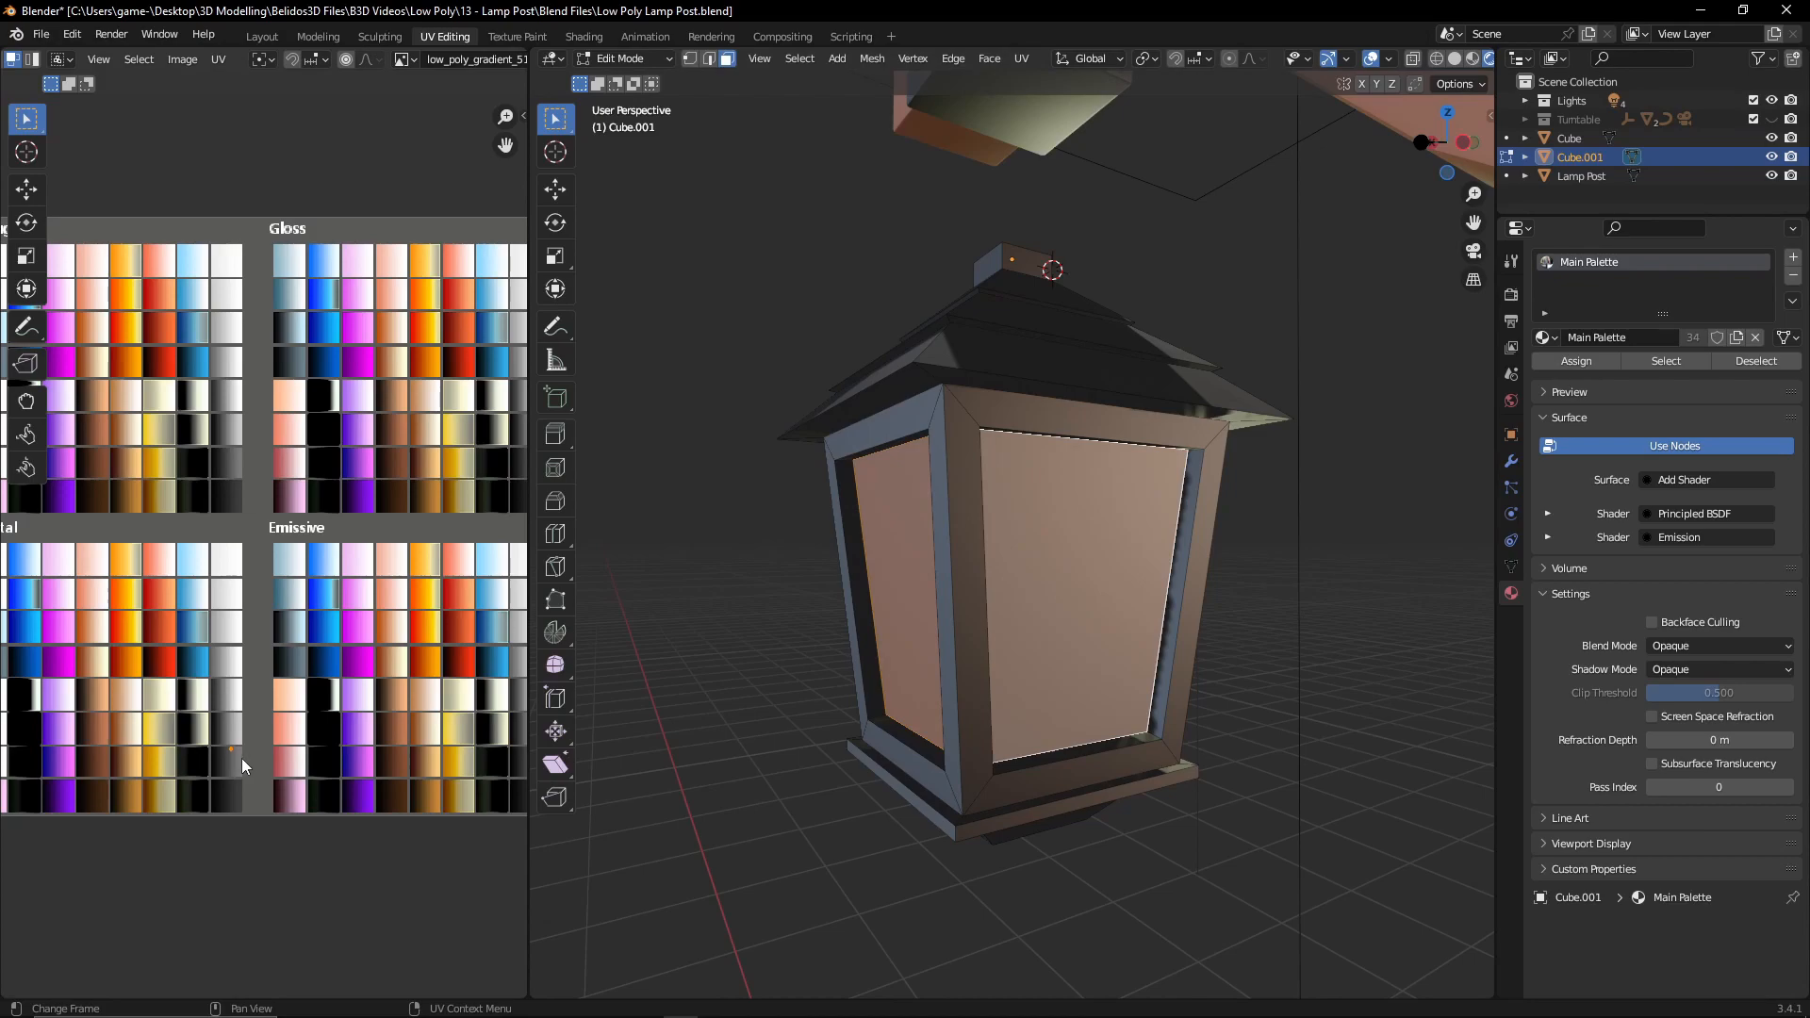
{"action": "key", "text": "g"}
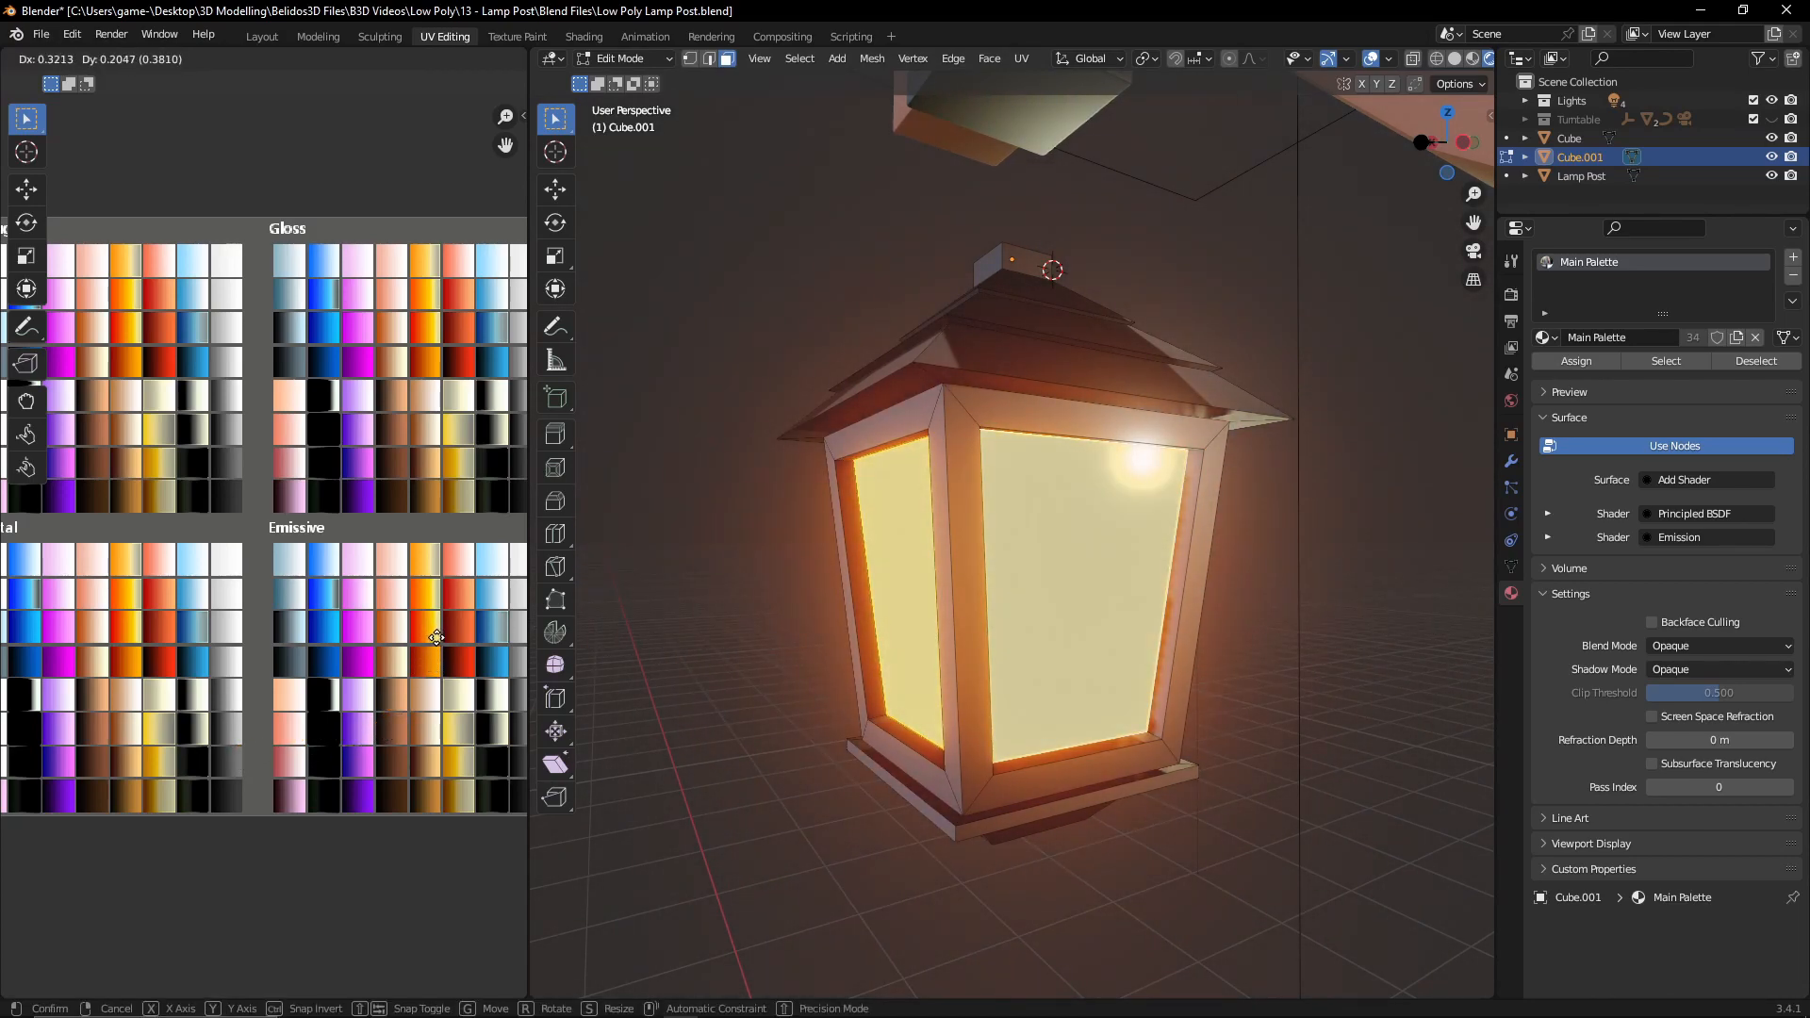
{"action": "left_click", "coordinate": [438, 646]}
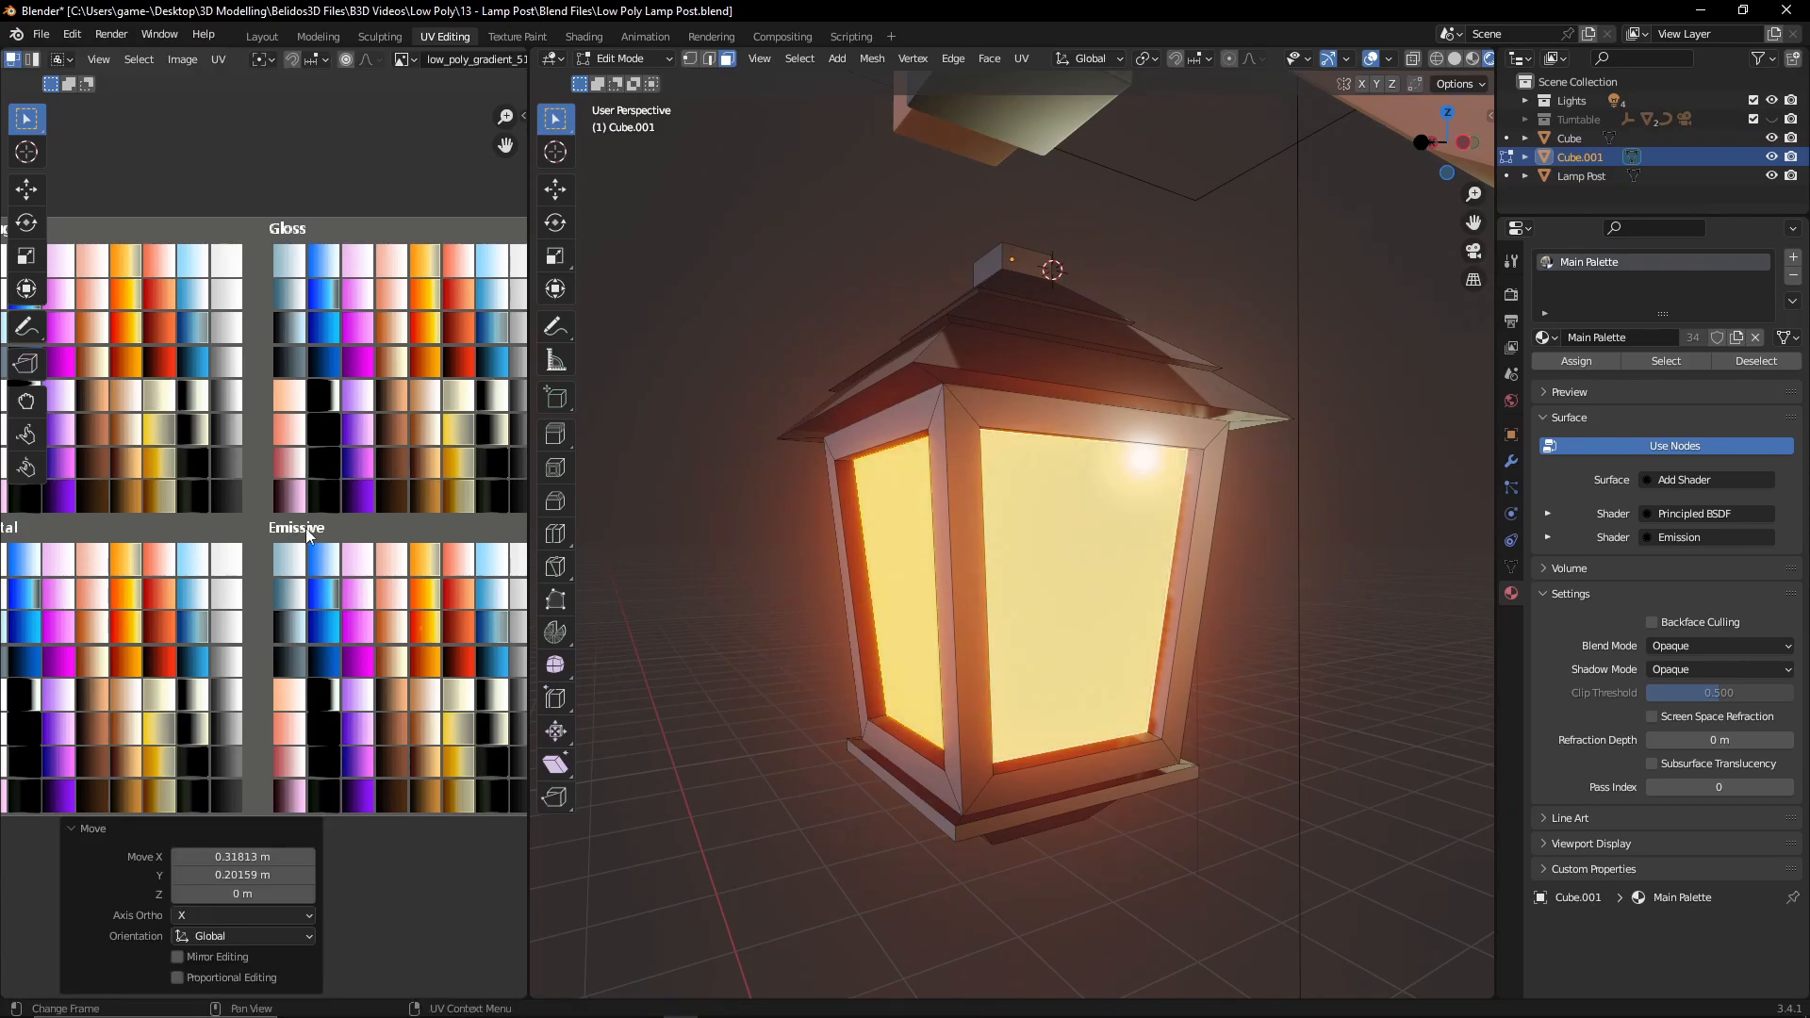
- Leave Edit Mode on the lantern, frame it and the beam in the front orthographic view, and save the file
{"action": "key", "text": "Tab"}
{"action": "middle_click_drag", "start_coordinate": [736, 585], "coordinate": [1393, 535]}
{"action": "scroll", "coordinate": [1320, 613], "scroll_direction": "down", "scroll_amount": 3}
{"action": "middle_click_drag", "start_coordinate": [1238, 698], "coordinate": [1056, 699]}
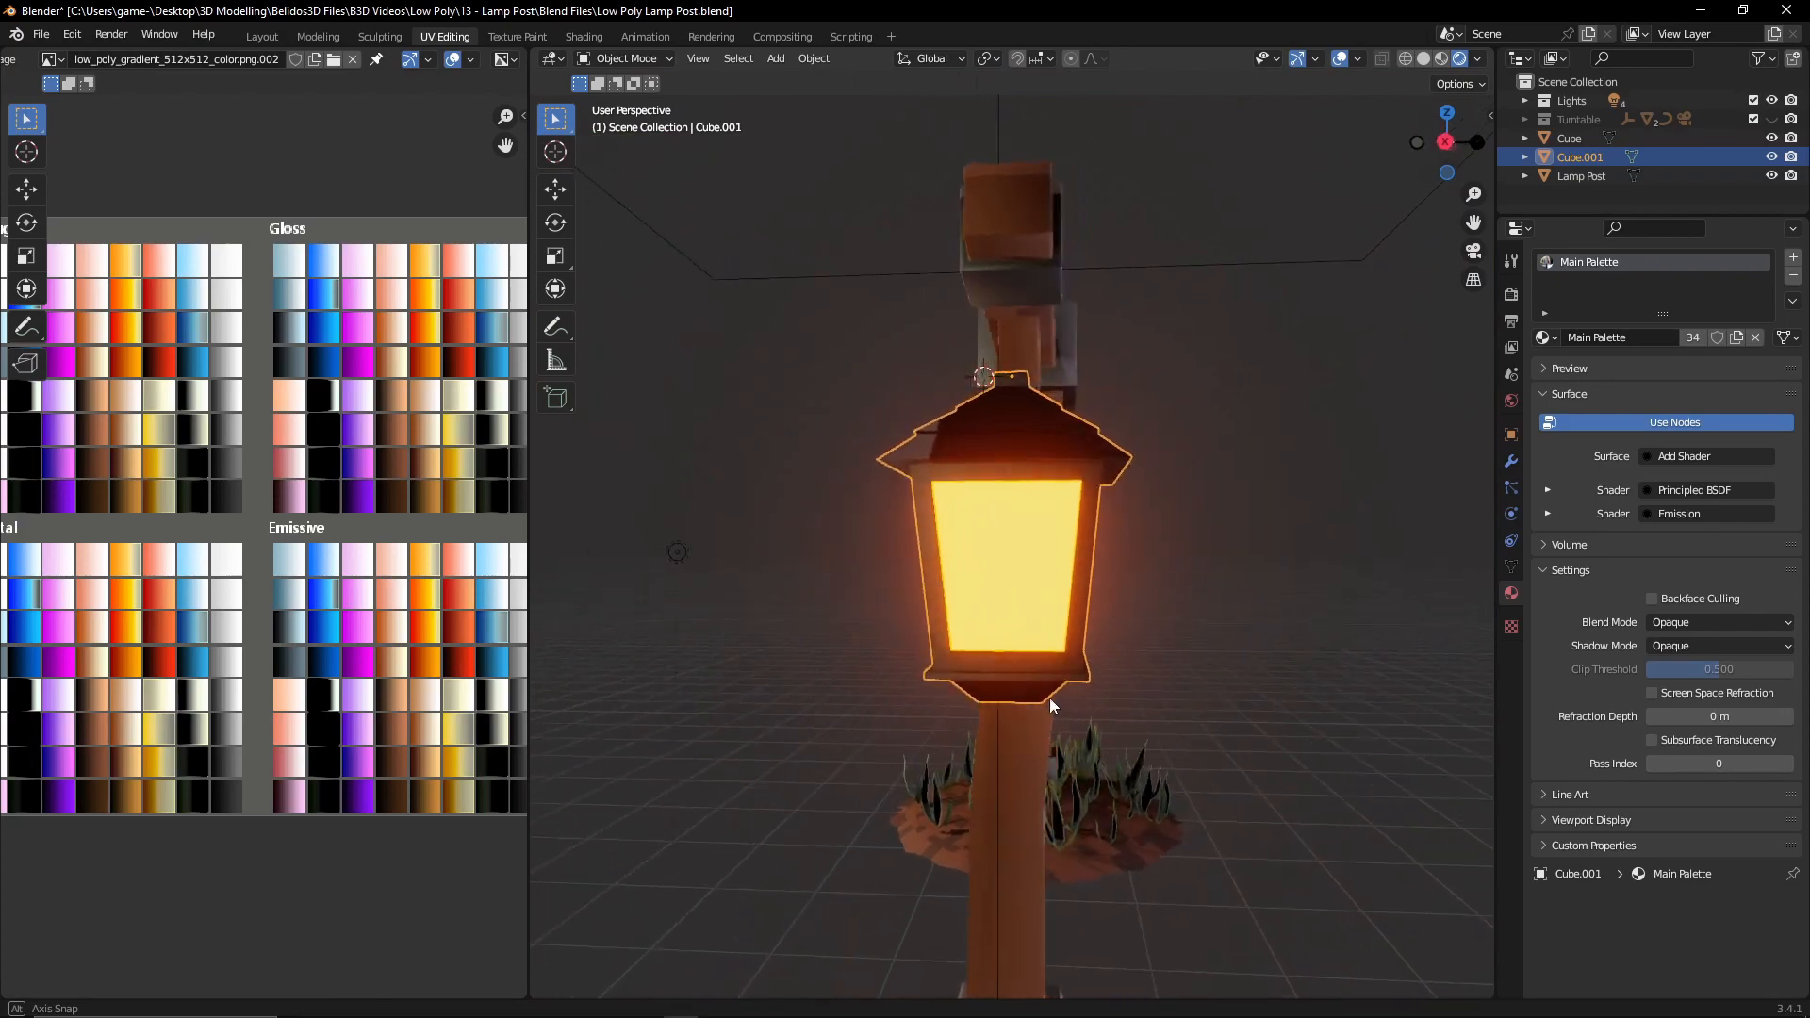
{"action": "scroll", "coordinate": [1191, 703], "scroll_direction": "up", "scroll_amount": 4}
{"action": "mouse_move", "coordinate": [1191, 703]}
{"action": "middle_mouse_down", "text": "alt"}
{"action": "mouse_move", "coordinate": [1260, 687]}
{"action": "mouse_move", "coordinate": [1226, 698]}
{"action": "middle_mouse_up", "text": "alt"}
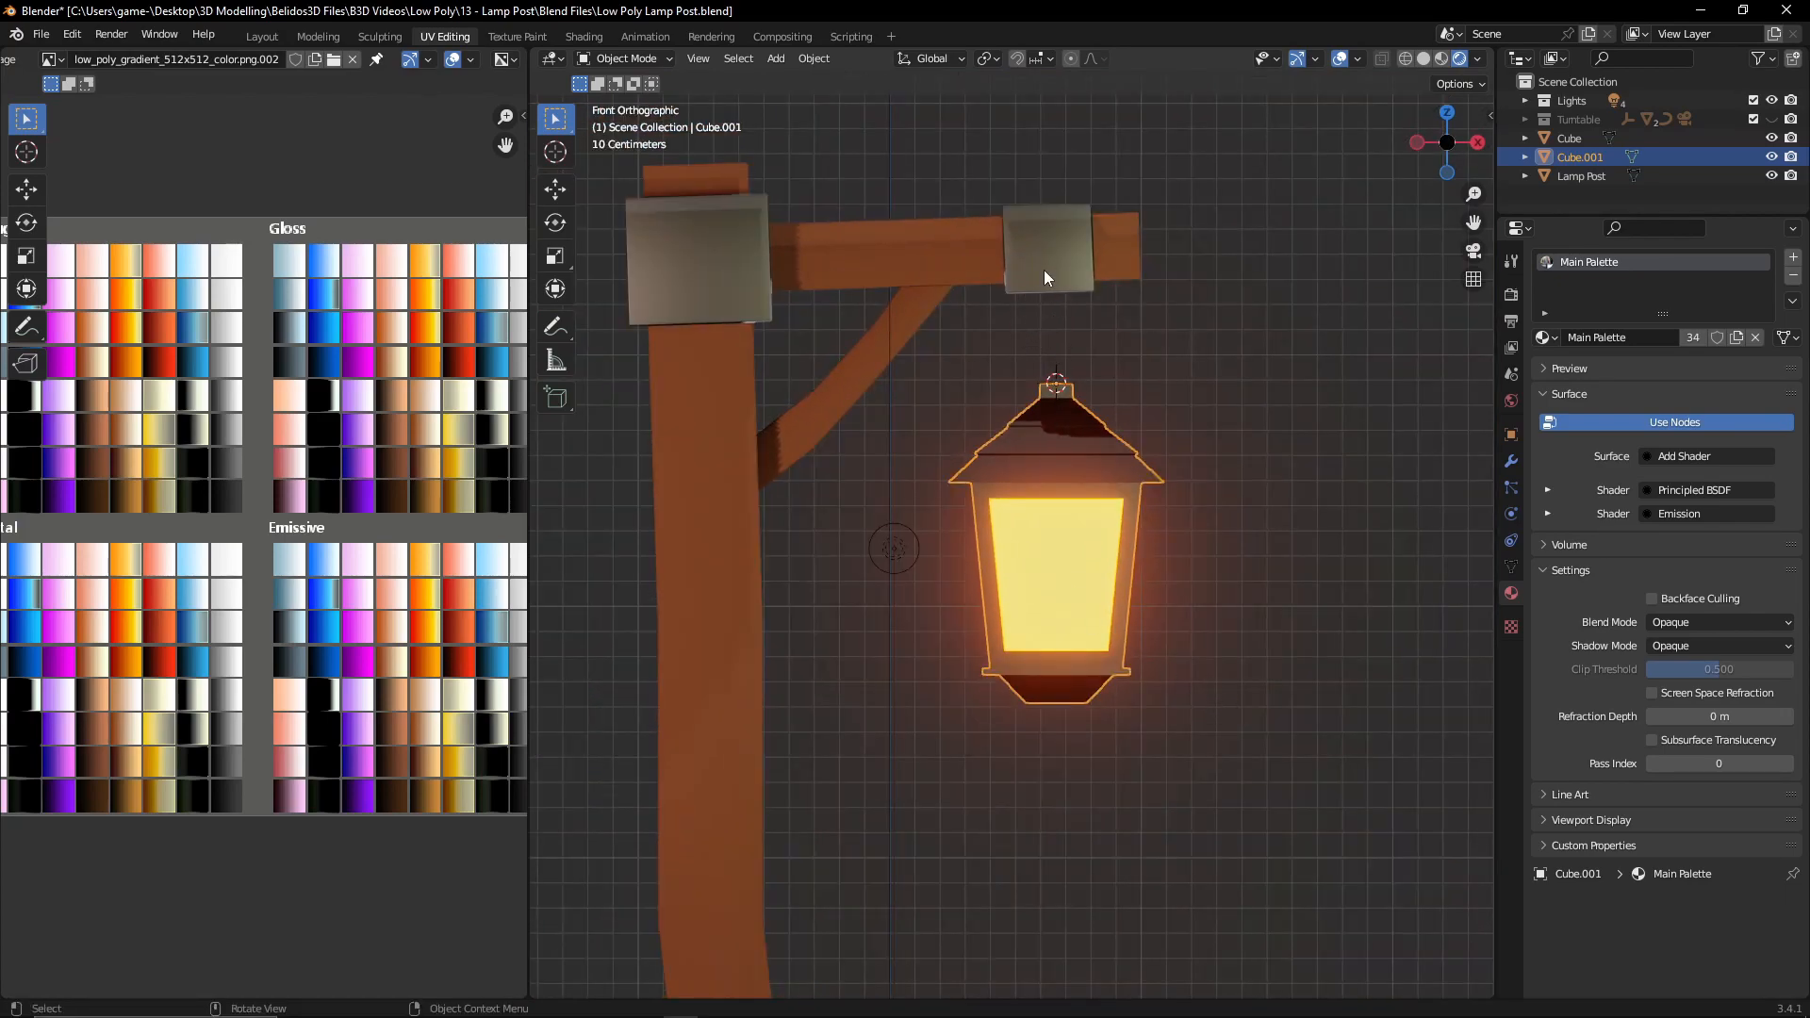
{"action": "key", "text": "ctrl+s"}
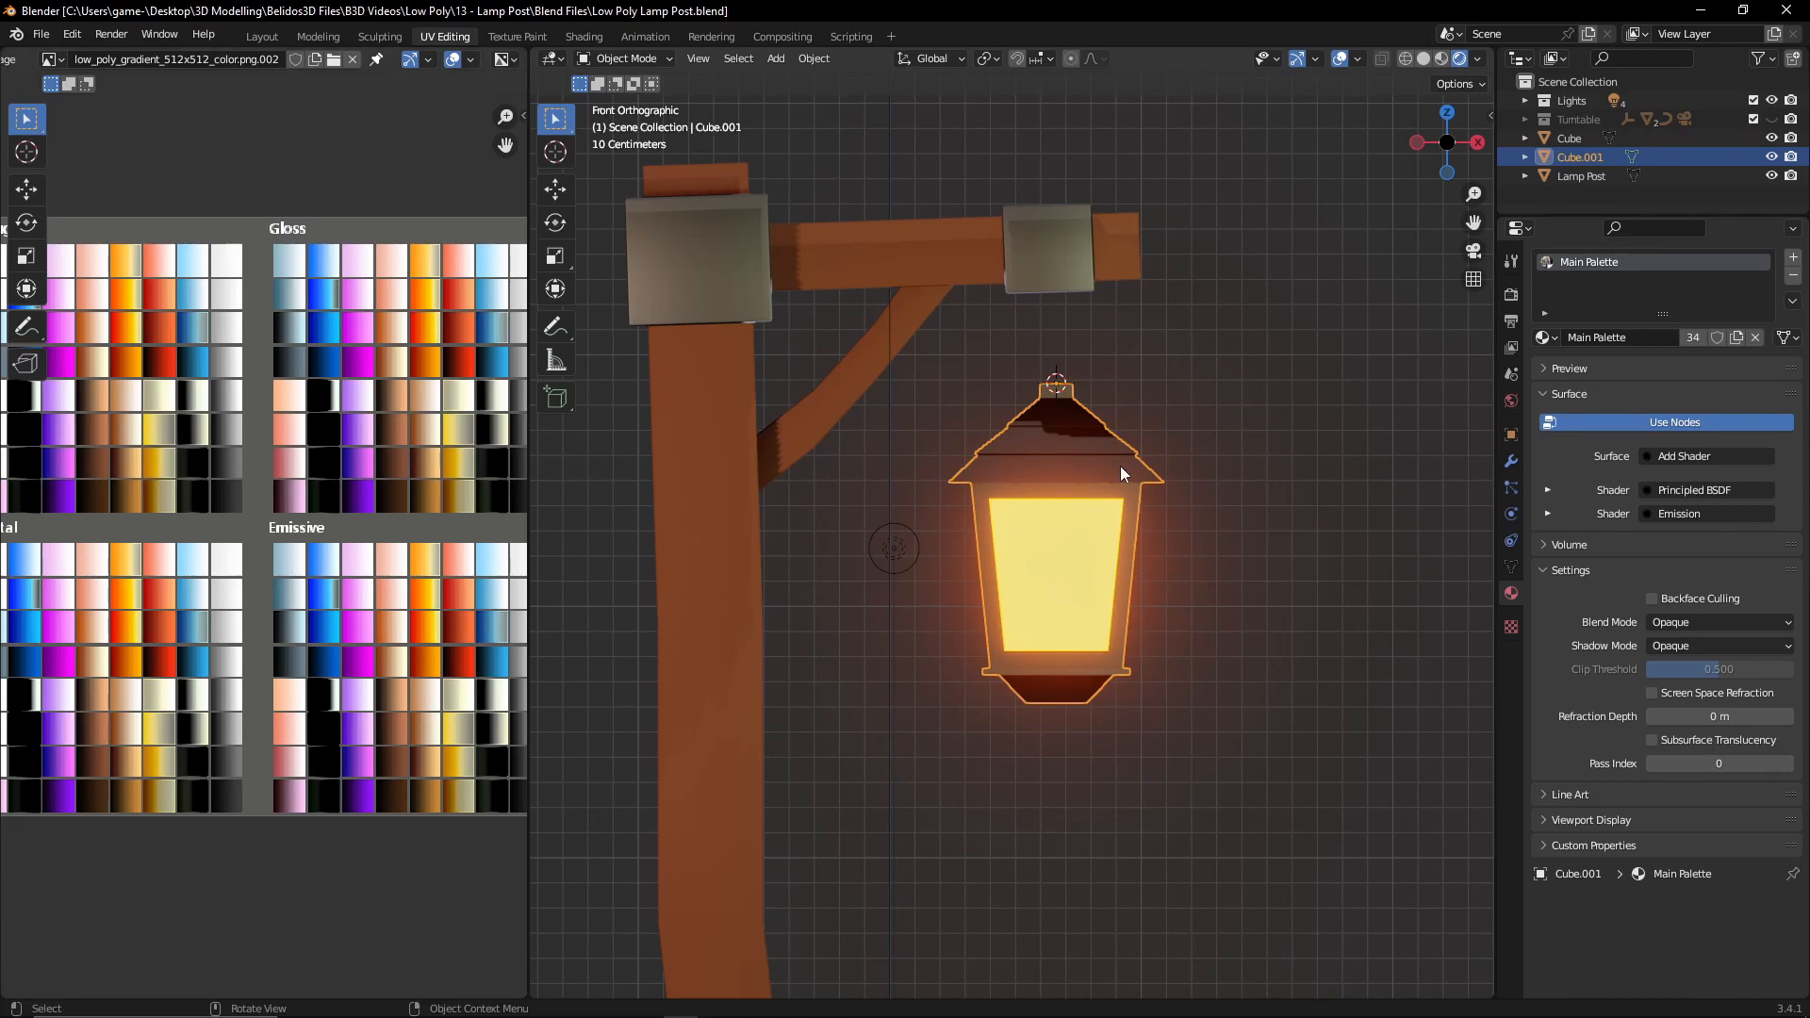
- Add a torus mesh with 8 major segments and 8 minor segments
{"action": "key", "text": "shift+a"}
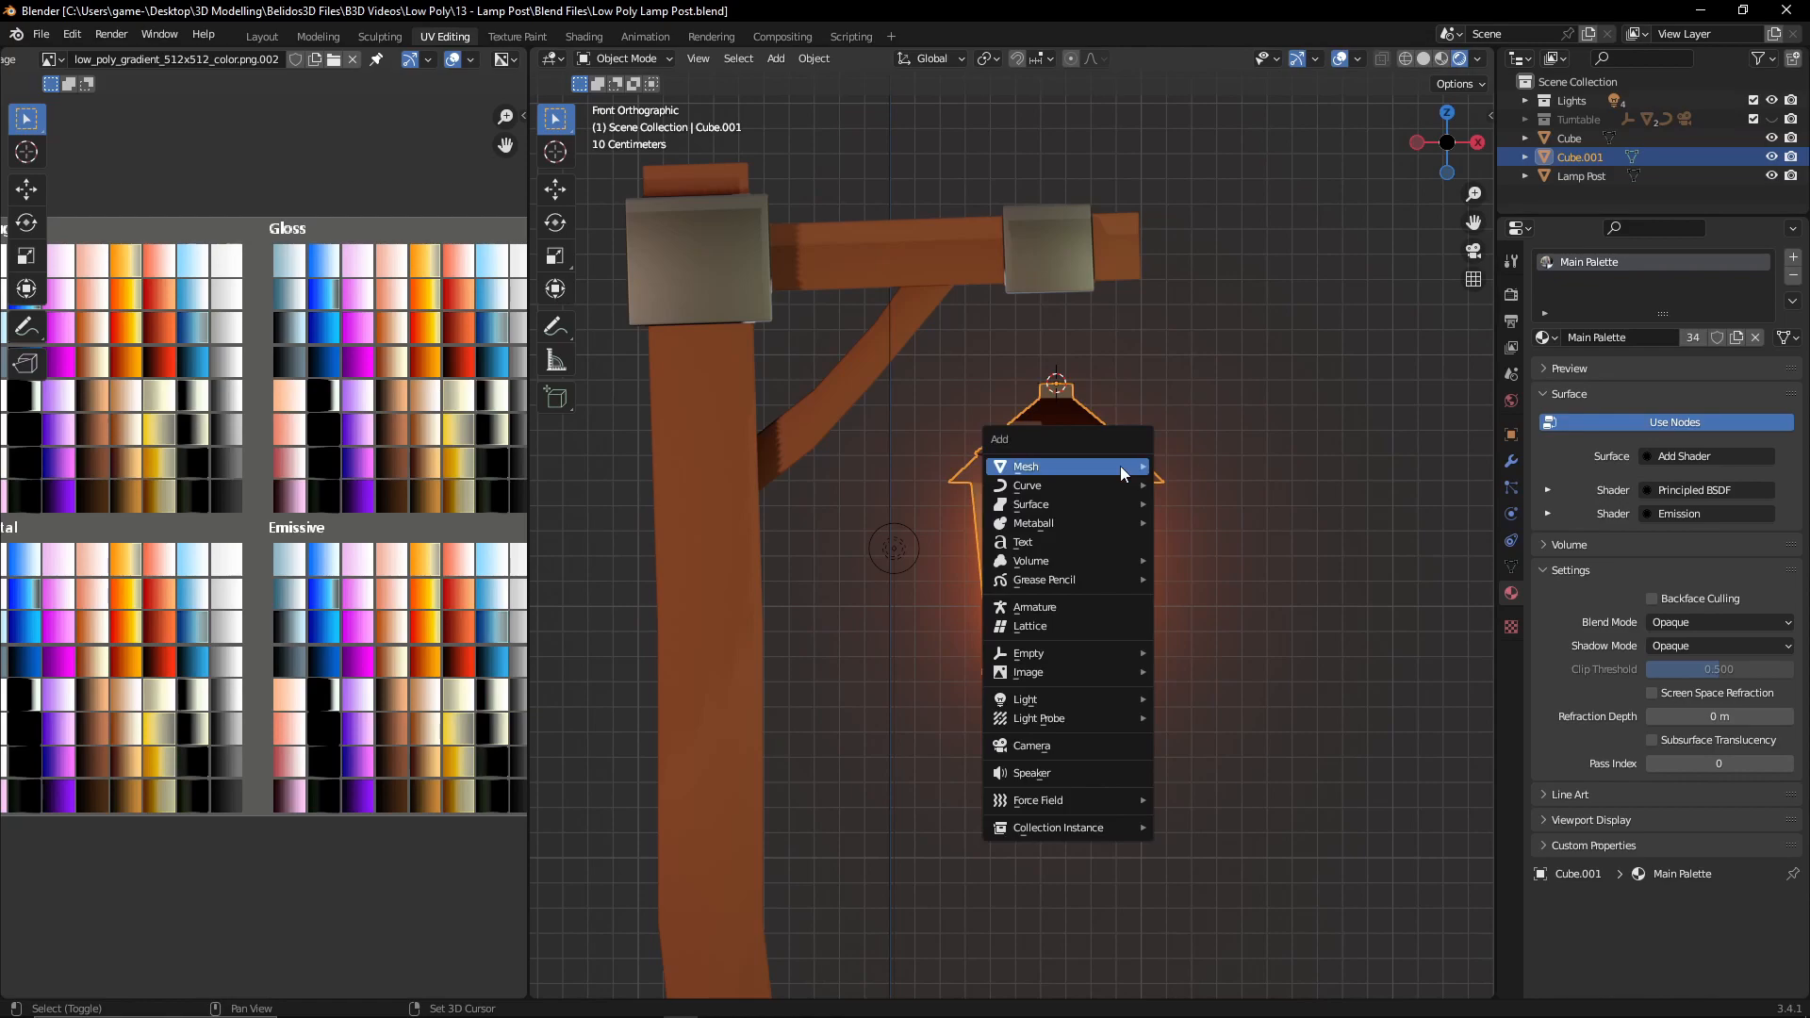
{"action": "mouse_move", "coordinate": [1121, 468]}
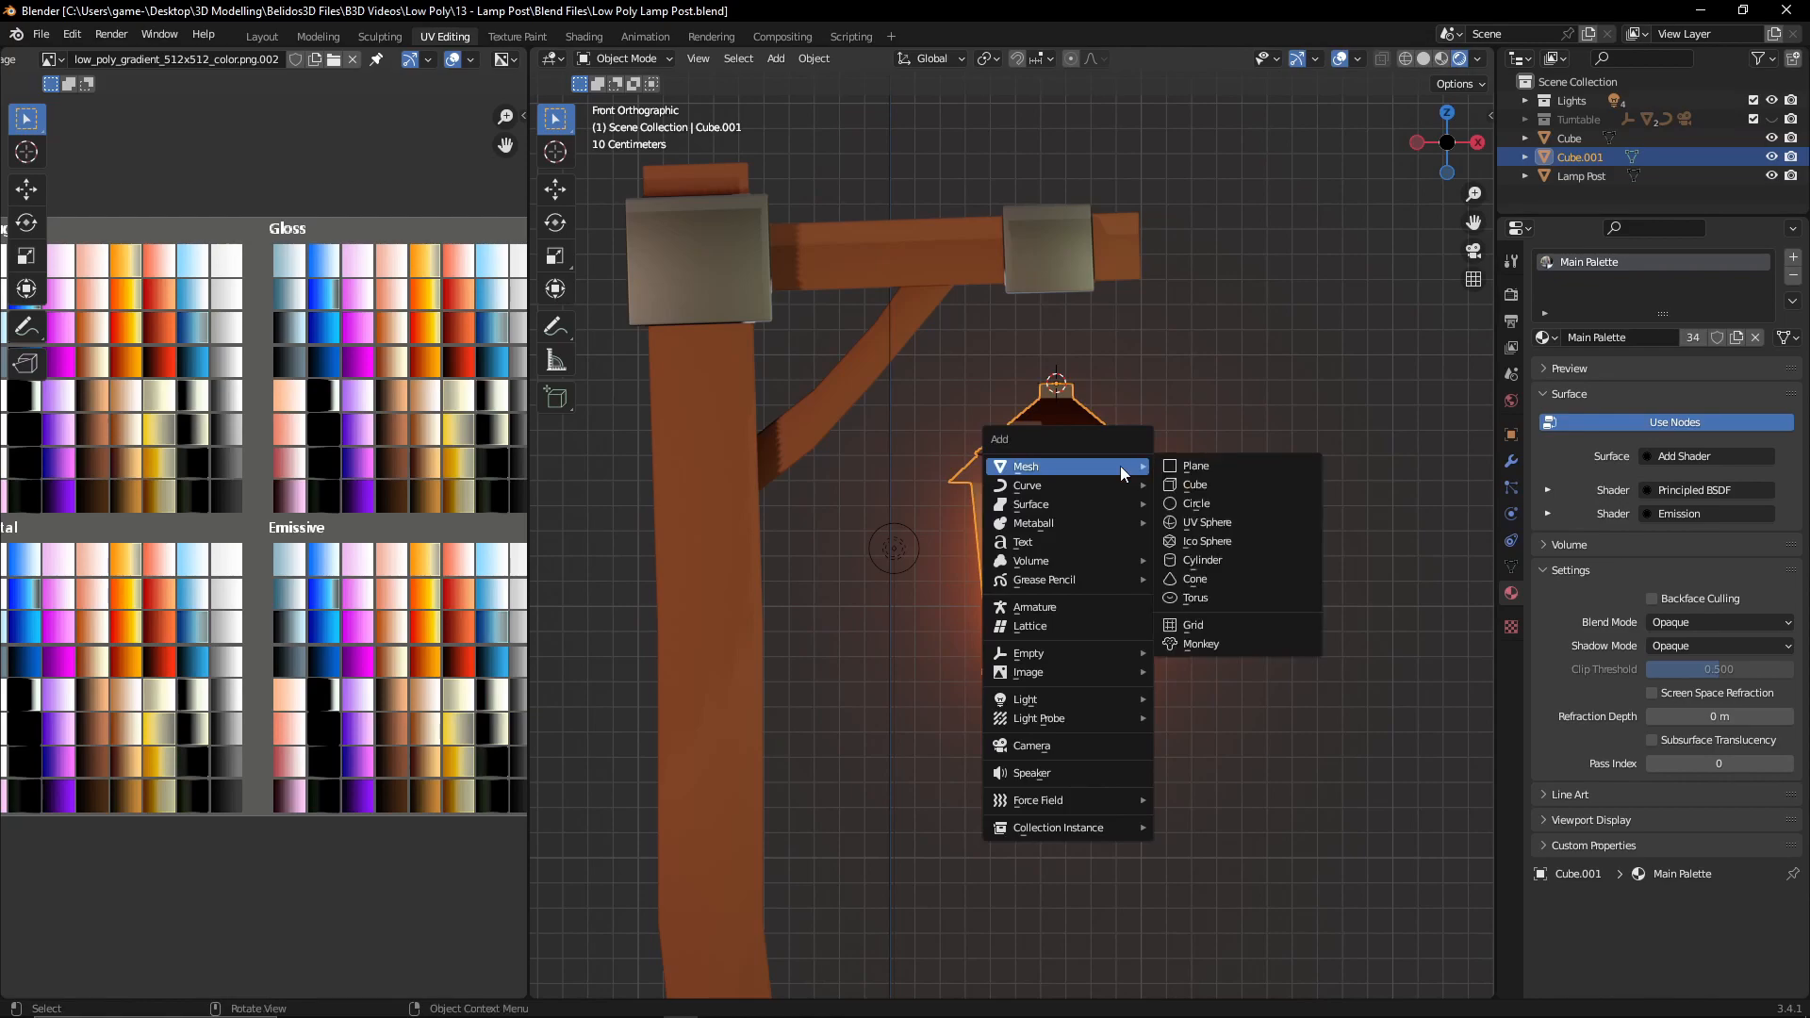
{"action": "left_click", "coordinate": [1196, 598]}
{"action": "middle_click_drag", "start_coordinate": [1201, 590], "coordinate": [1033, 367]}
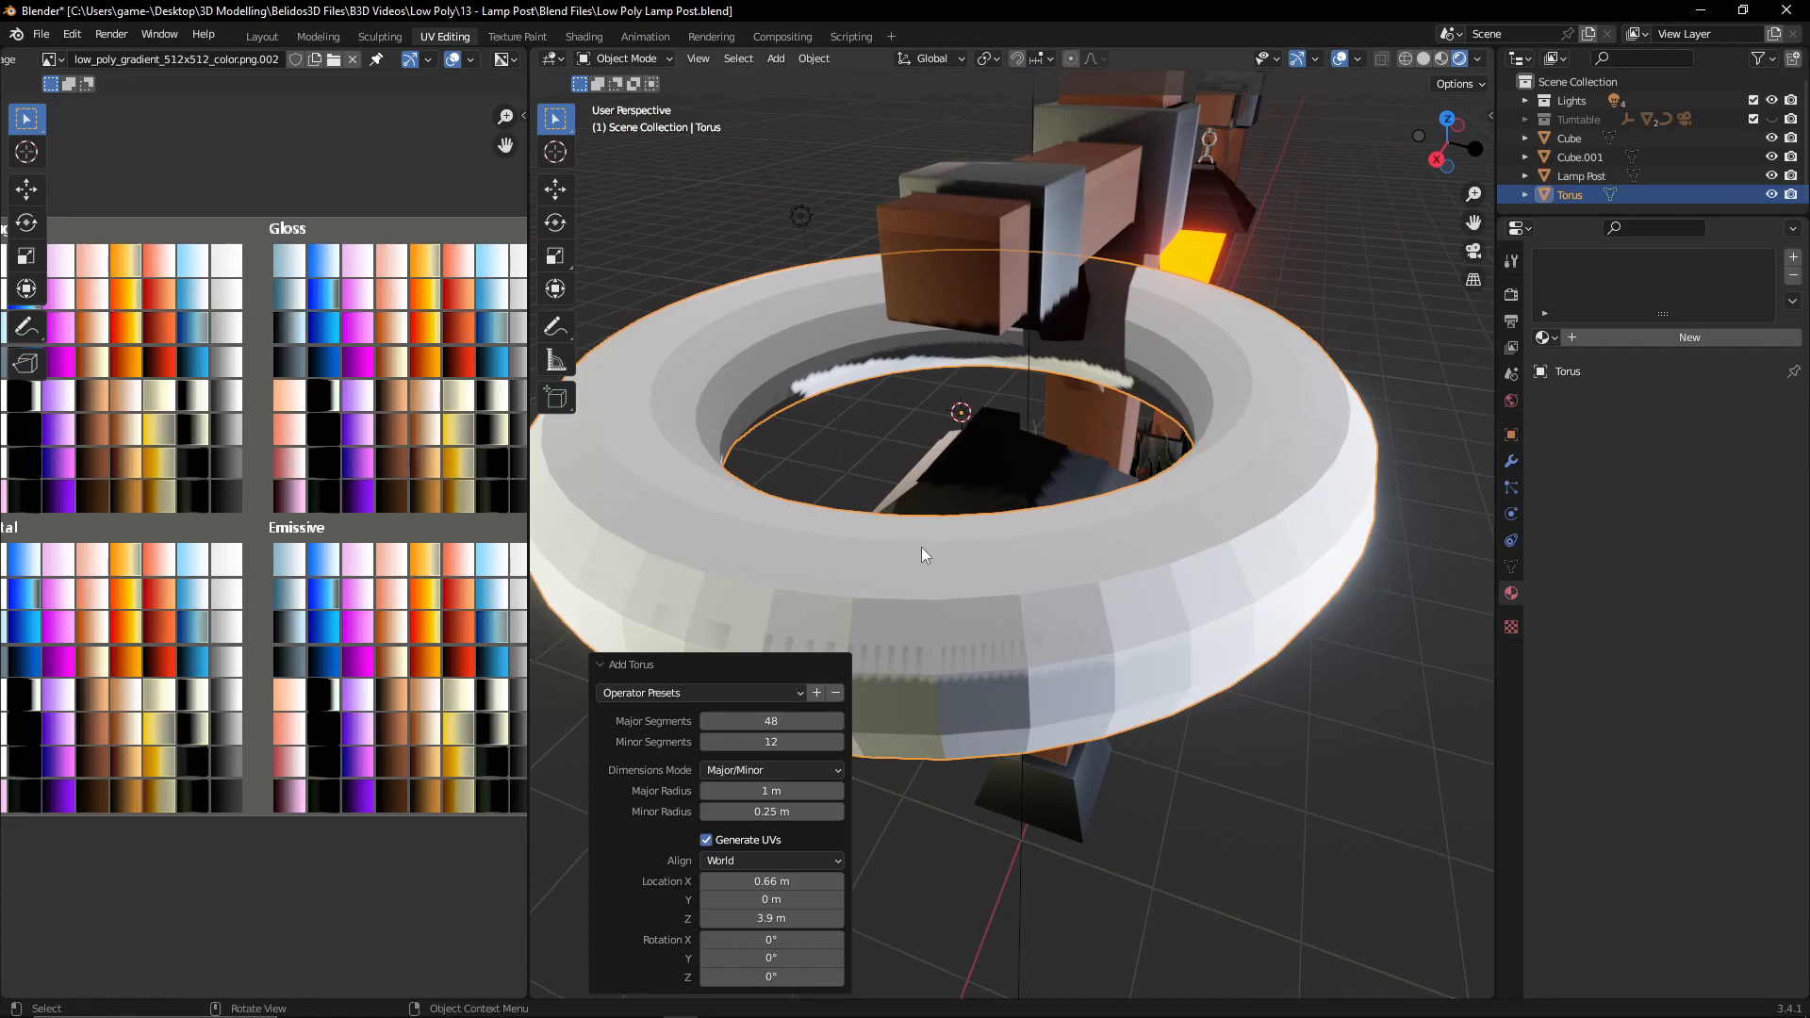
{"action": "left_click", "coordinate": [770, 721]}
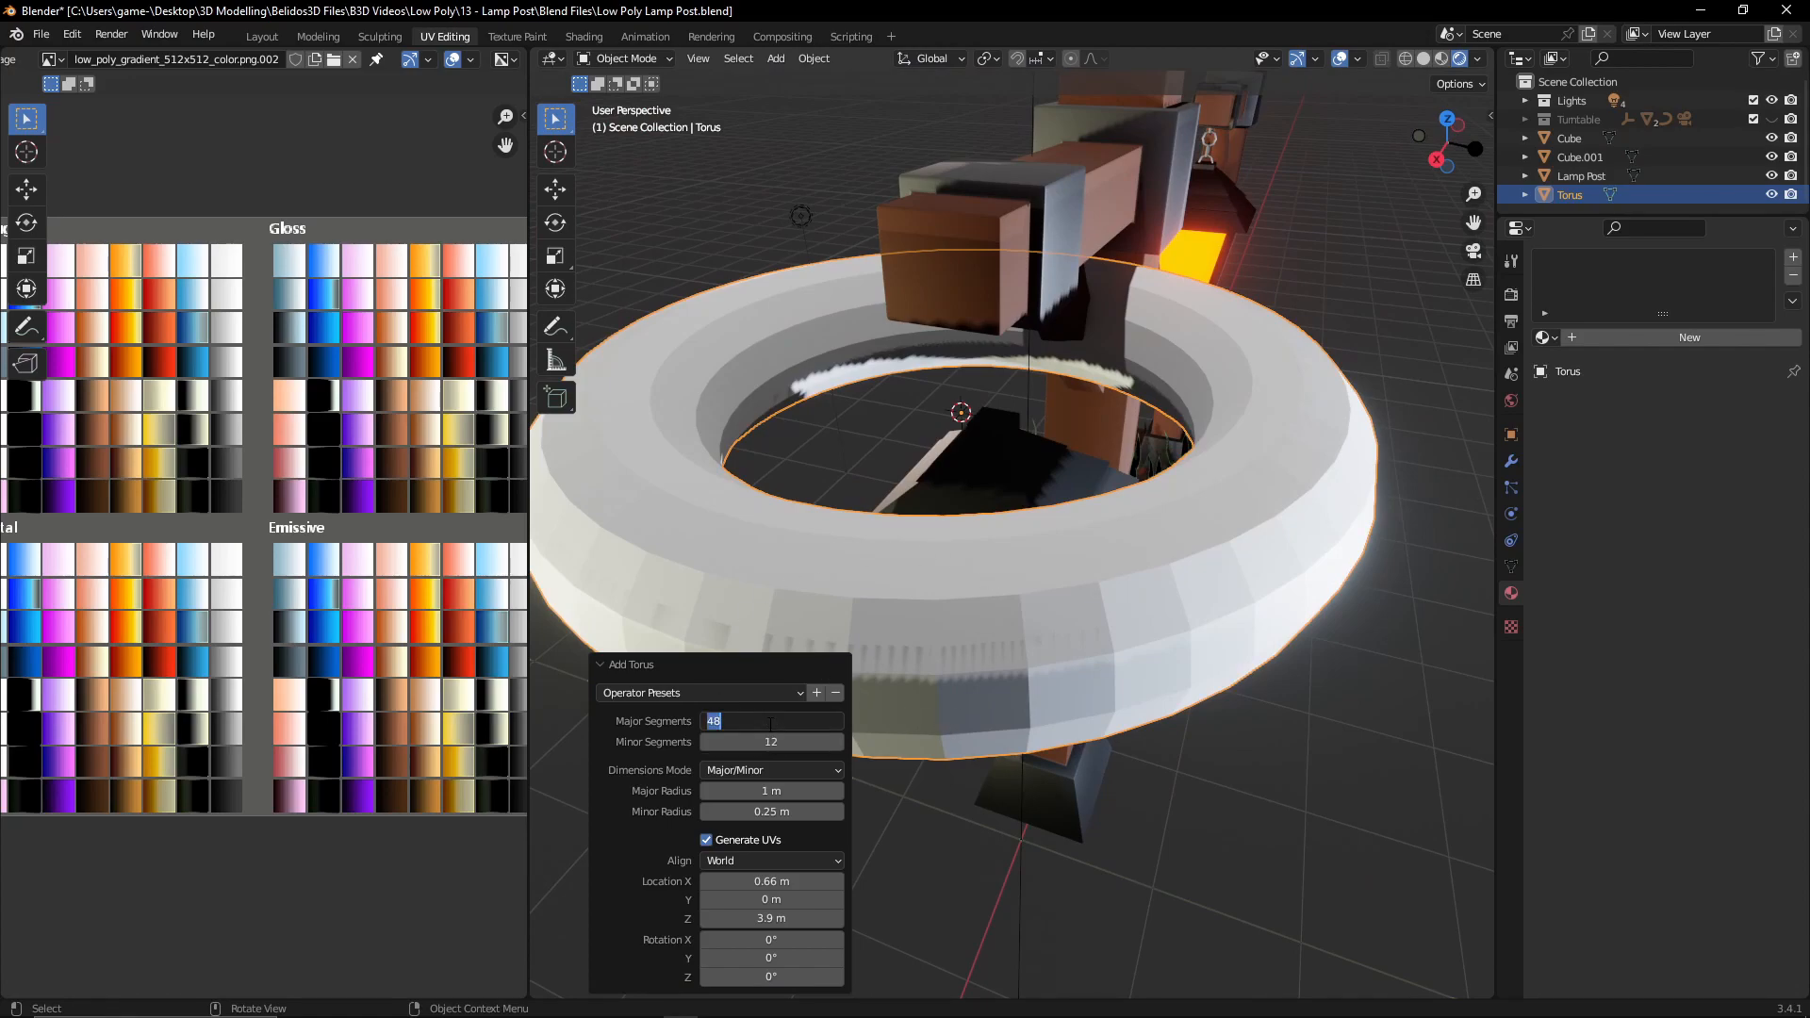
{"action": "key", "text": "Return"}
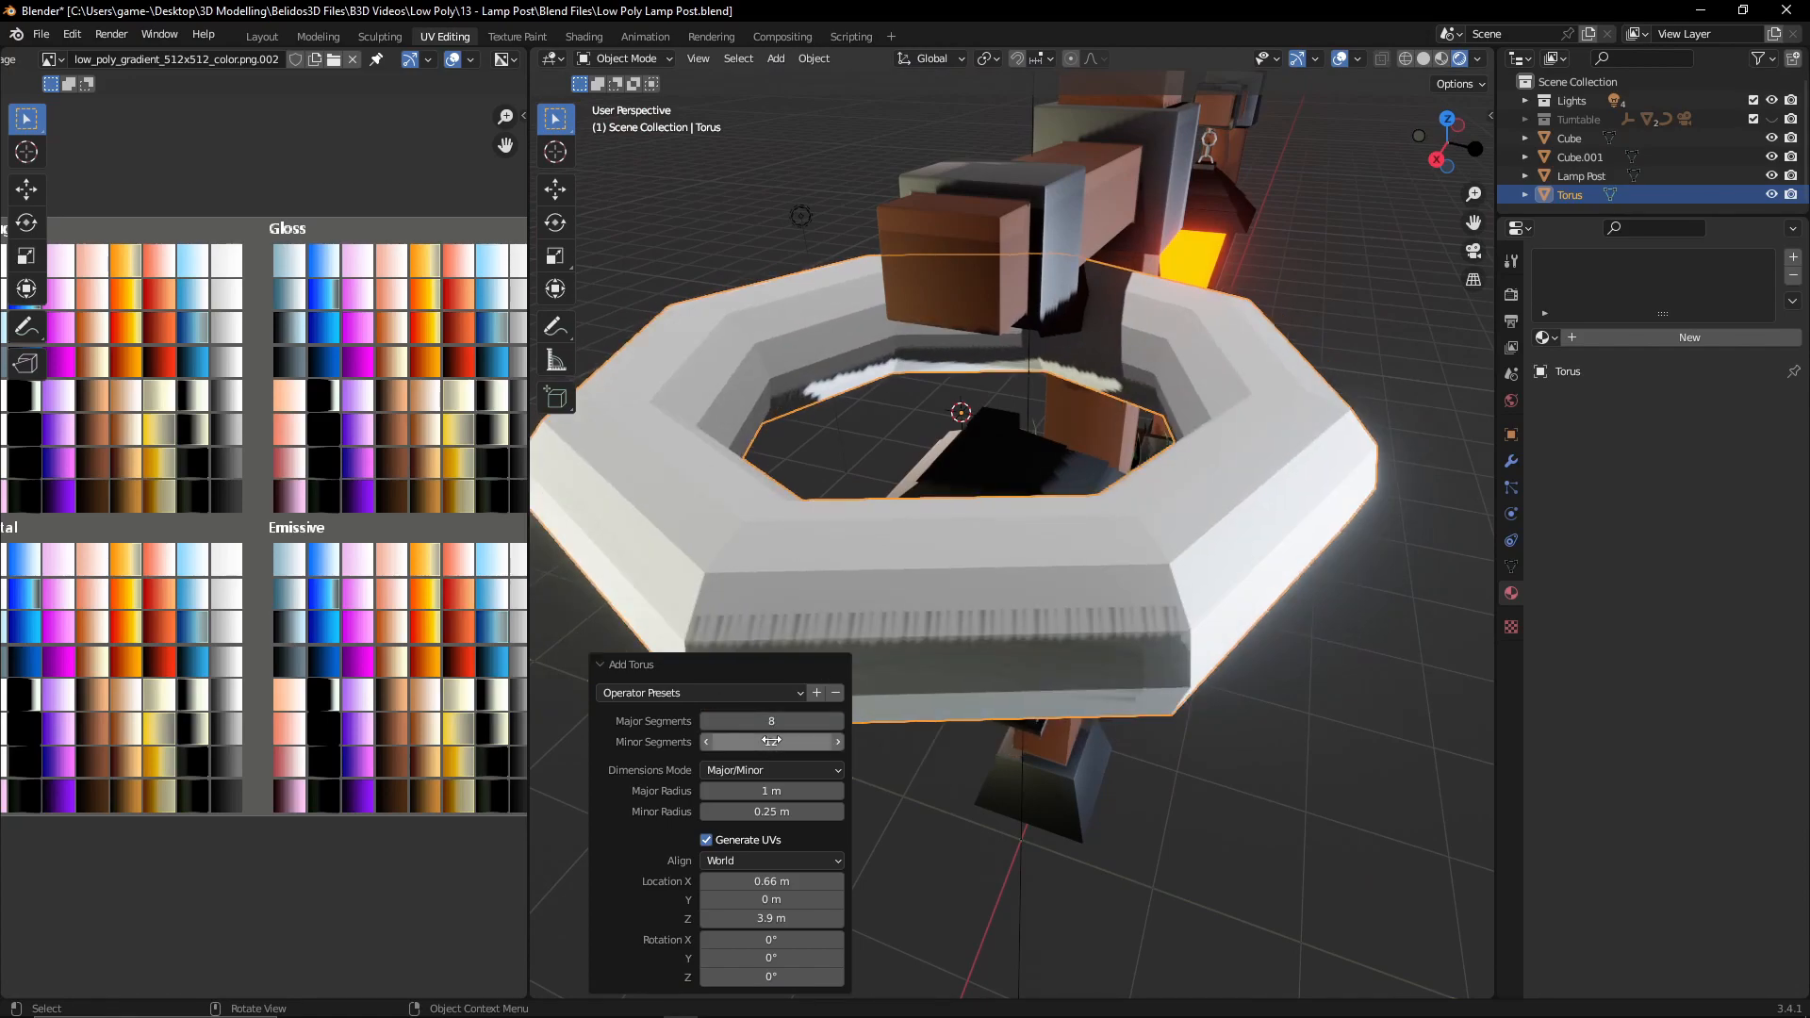
{"action": "left_click", "coordinate": [771, 741]}
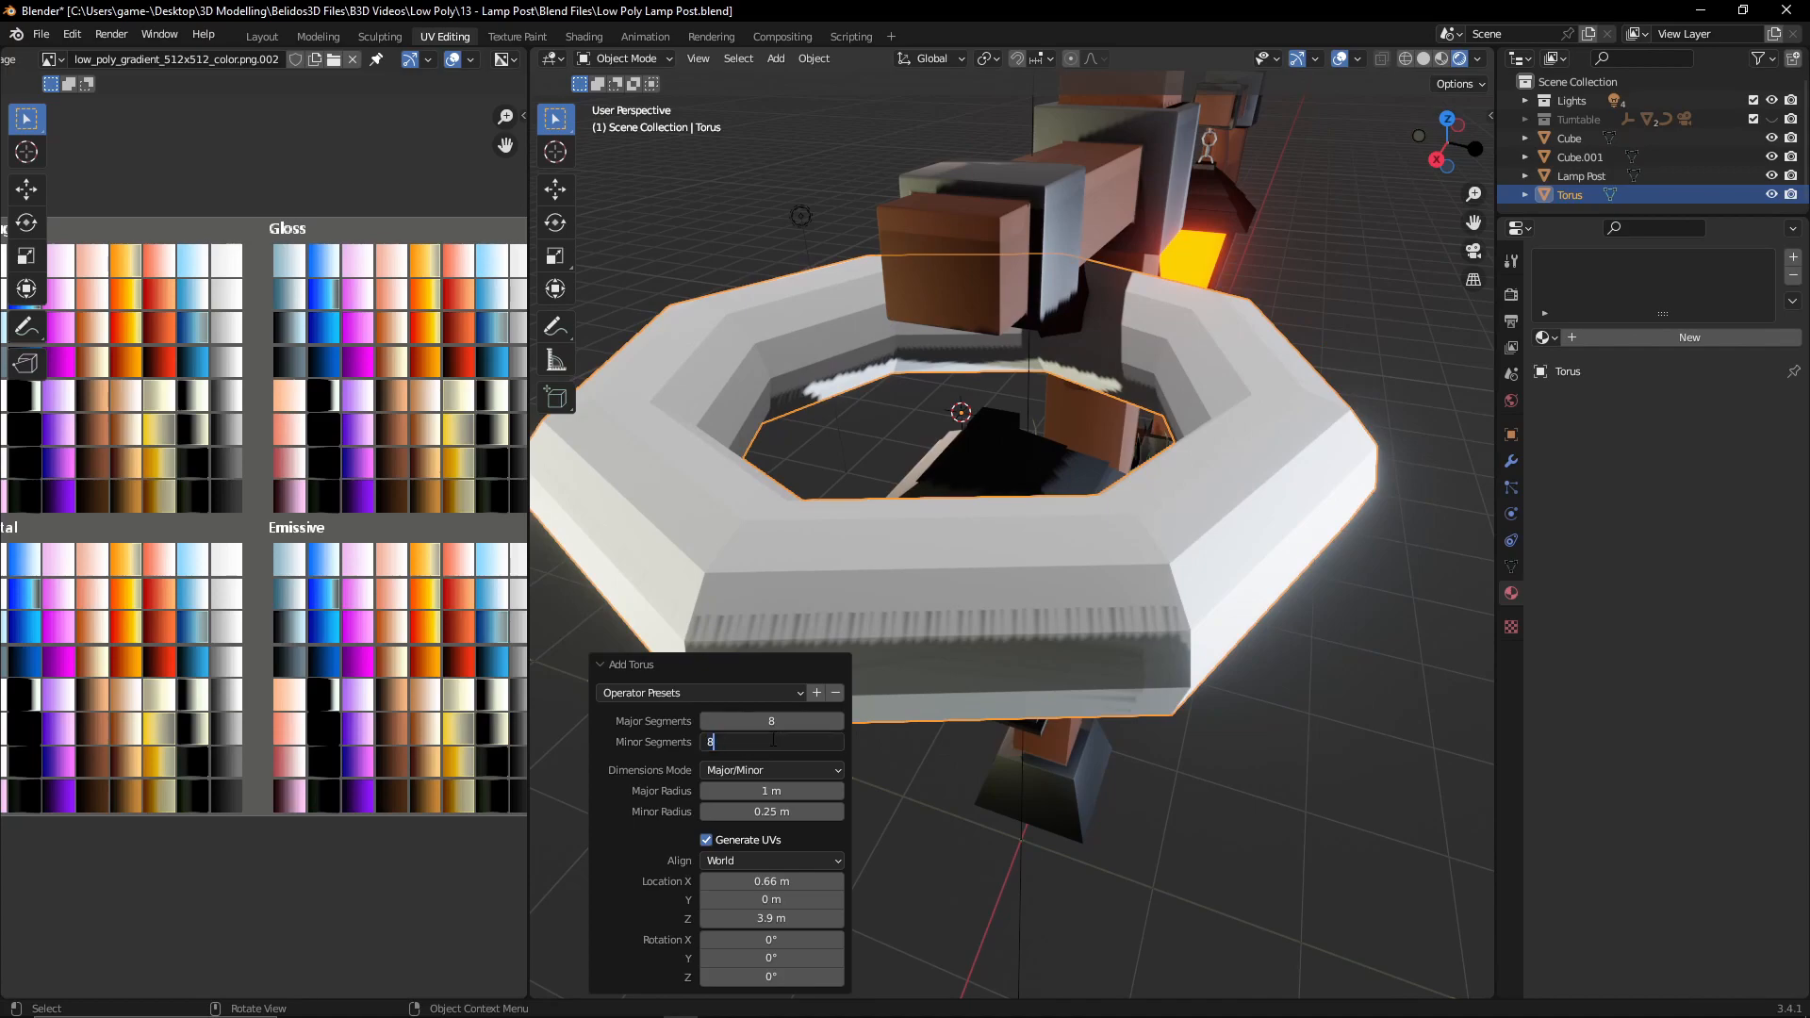
{"action": "type", "text": "8"}
{"action": "key", "text": "Return"}
- In Edit Mode, scale the whole torus mesh down by a factor of about 0.139
{"action": "middle_click_drag", "start_coordinate": [956, 443], "coordinate": [1154, 355]}
{"action": "key", "text": "Tab"}
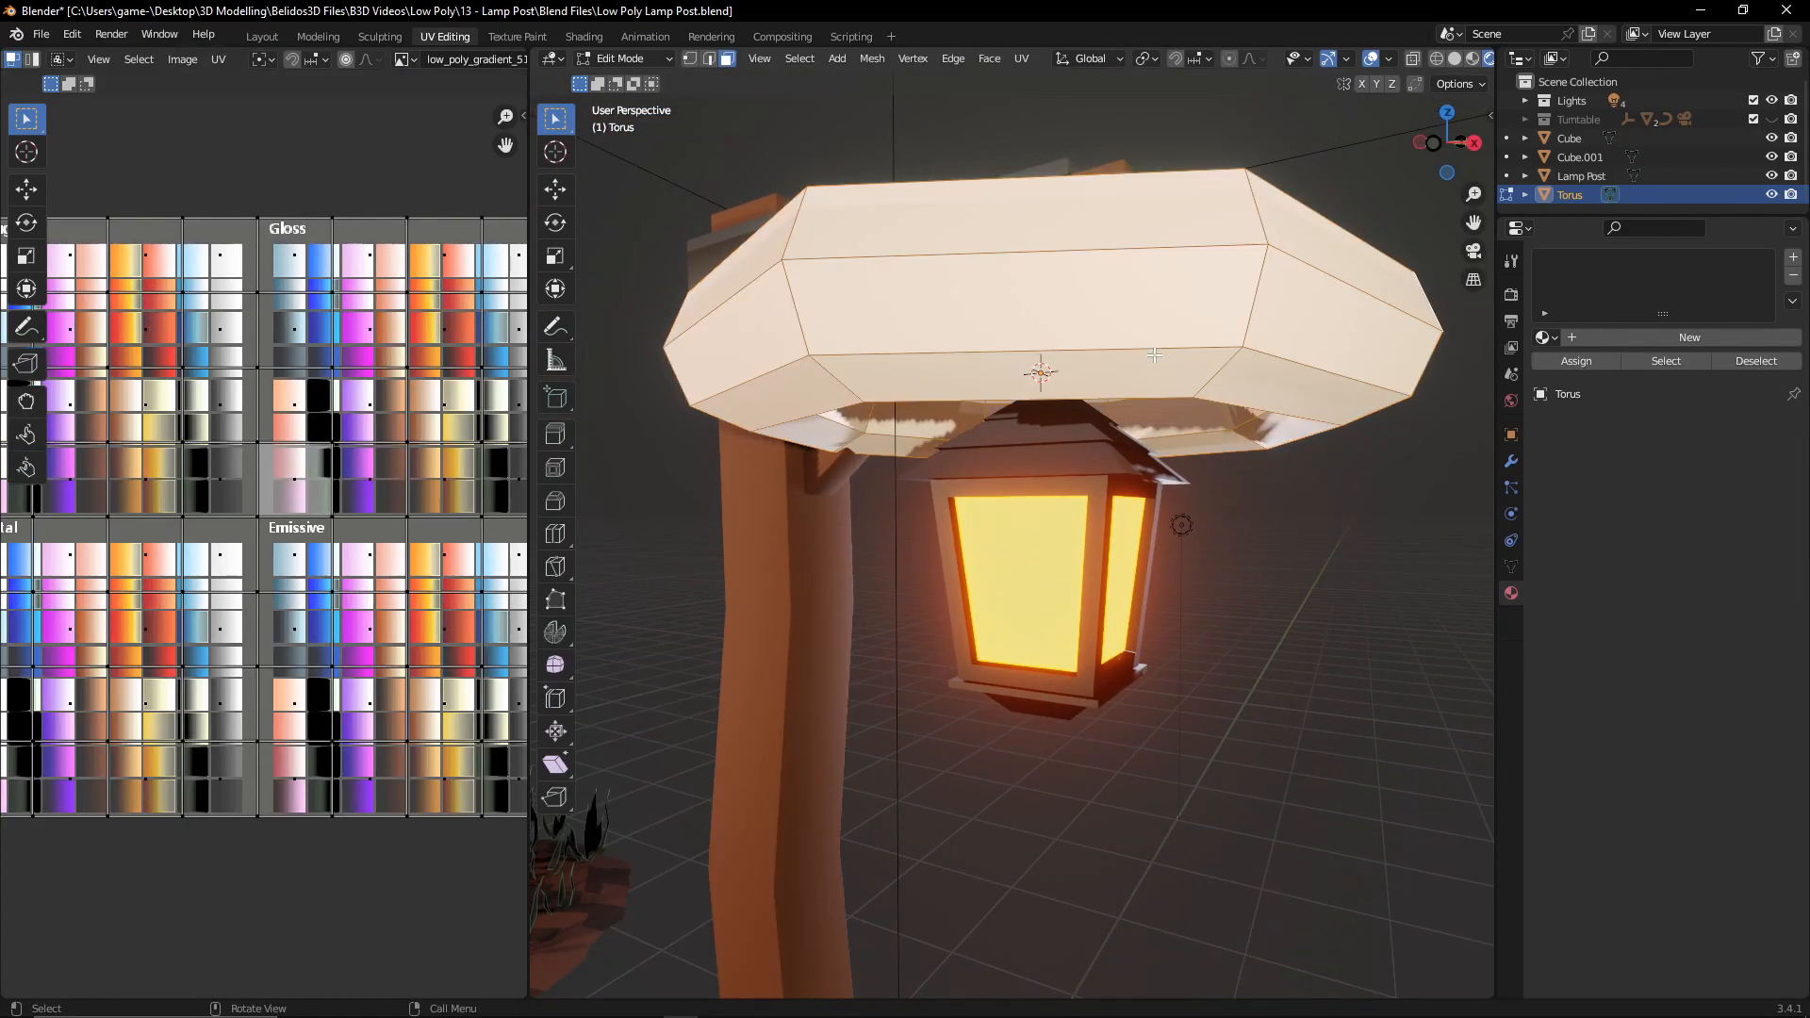
{"action": "scroll", "coordinate": [1211, 417], "scroll_direction": "down", "scroll_amount": 5}
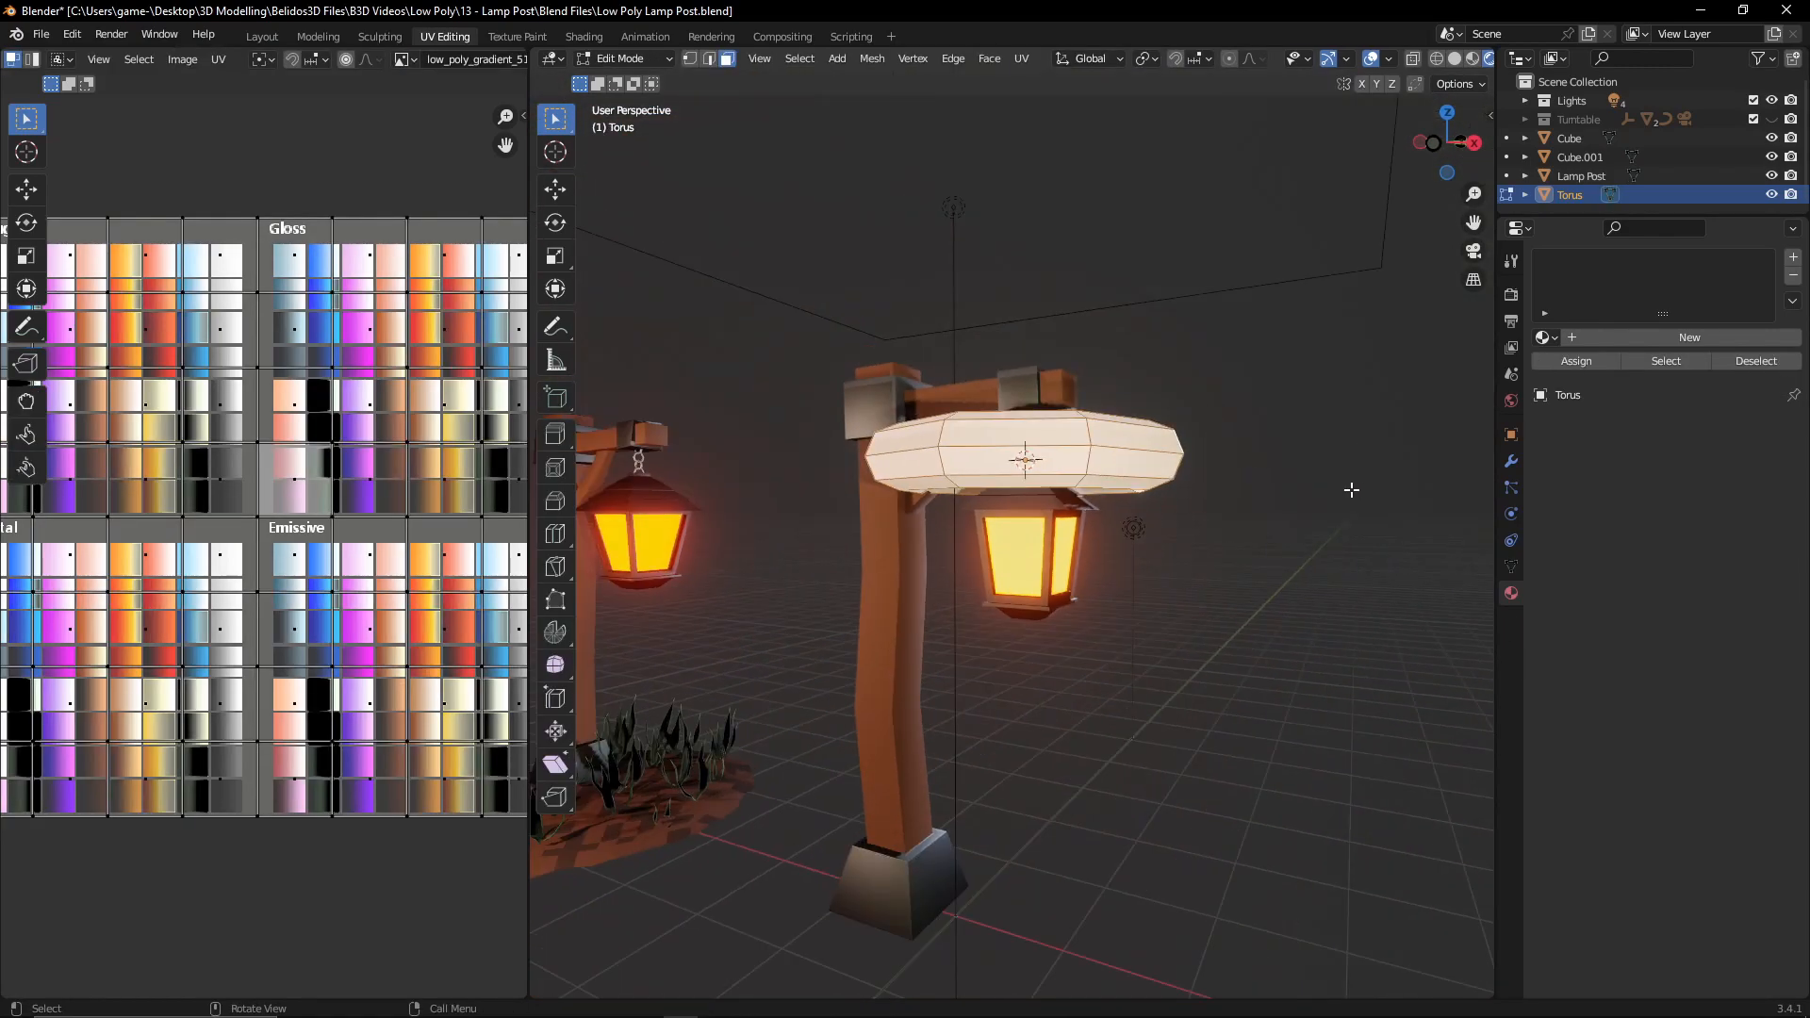
{"action": "key", "text": "s"}
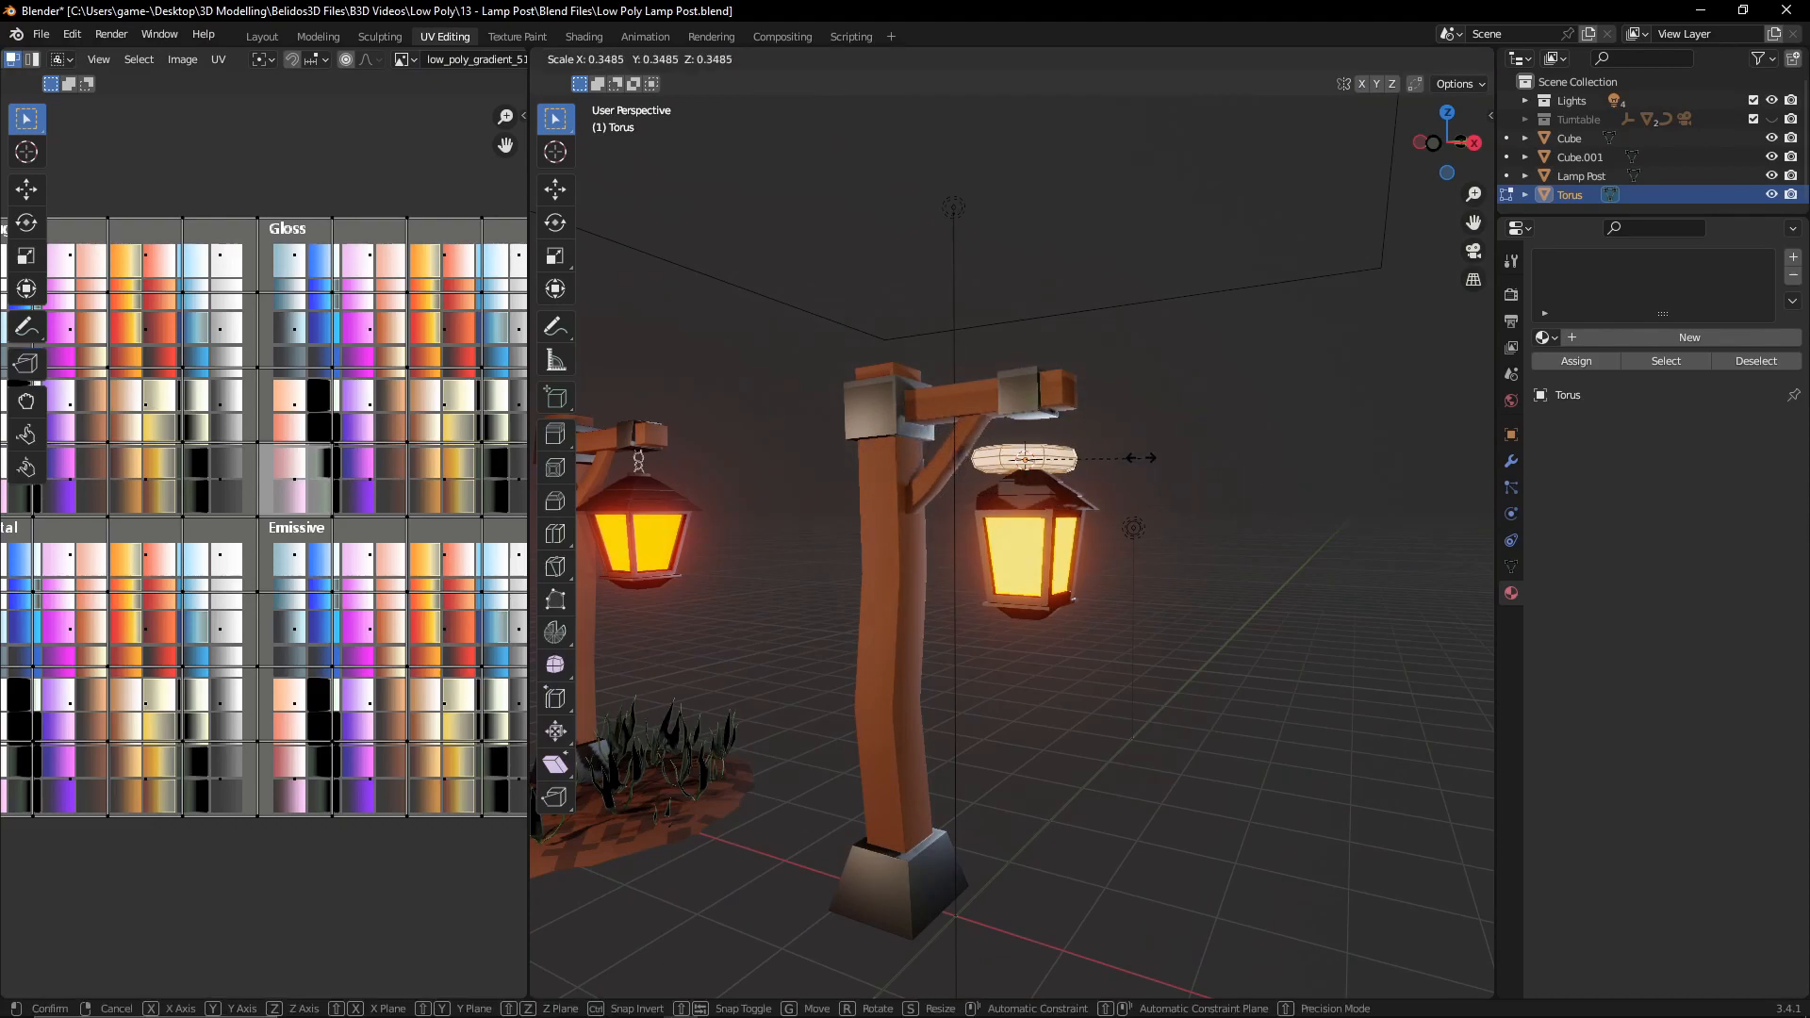
{"action": "left_click", "coordinate": [1084, 454]}
{"action": "middle_click_drag", "start_coordinate": [1085, 455], "coordinate": [966, 562]}
{"action": "scroll", "coordinate": [980, 576], "scroll_direction": "up", "scroll_amount": 5}
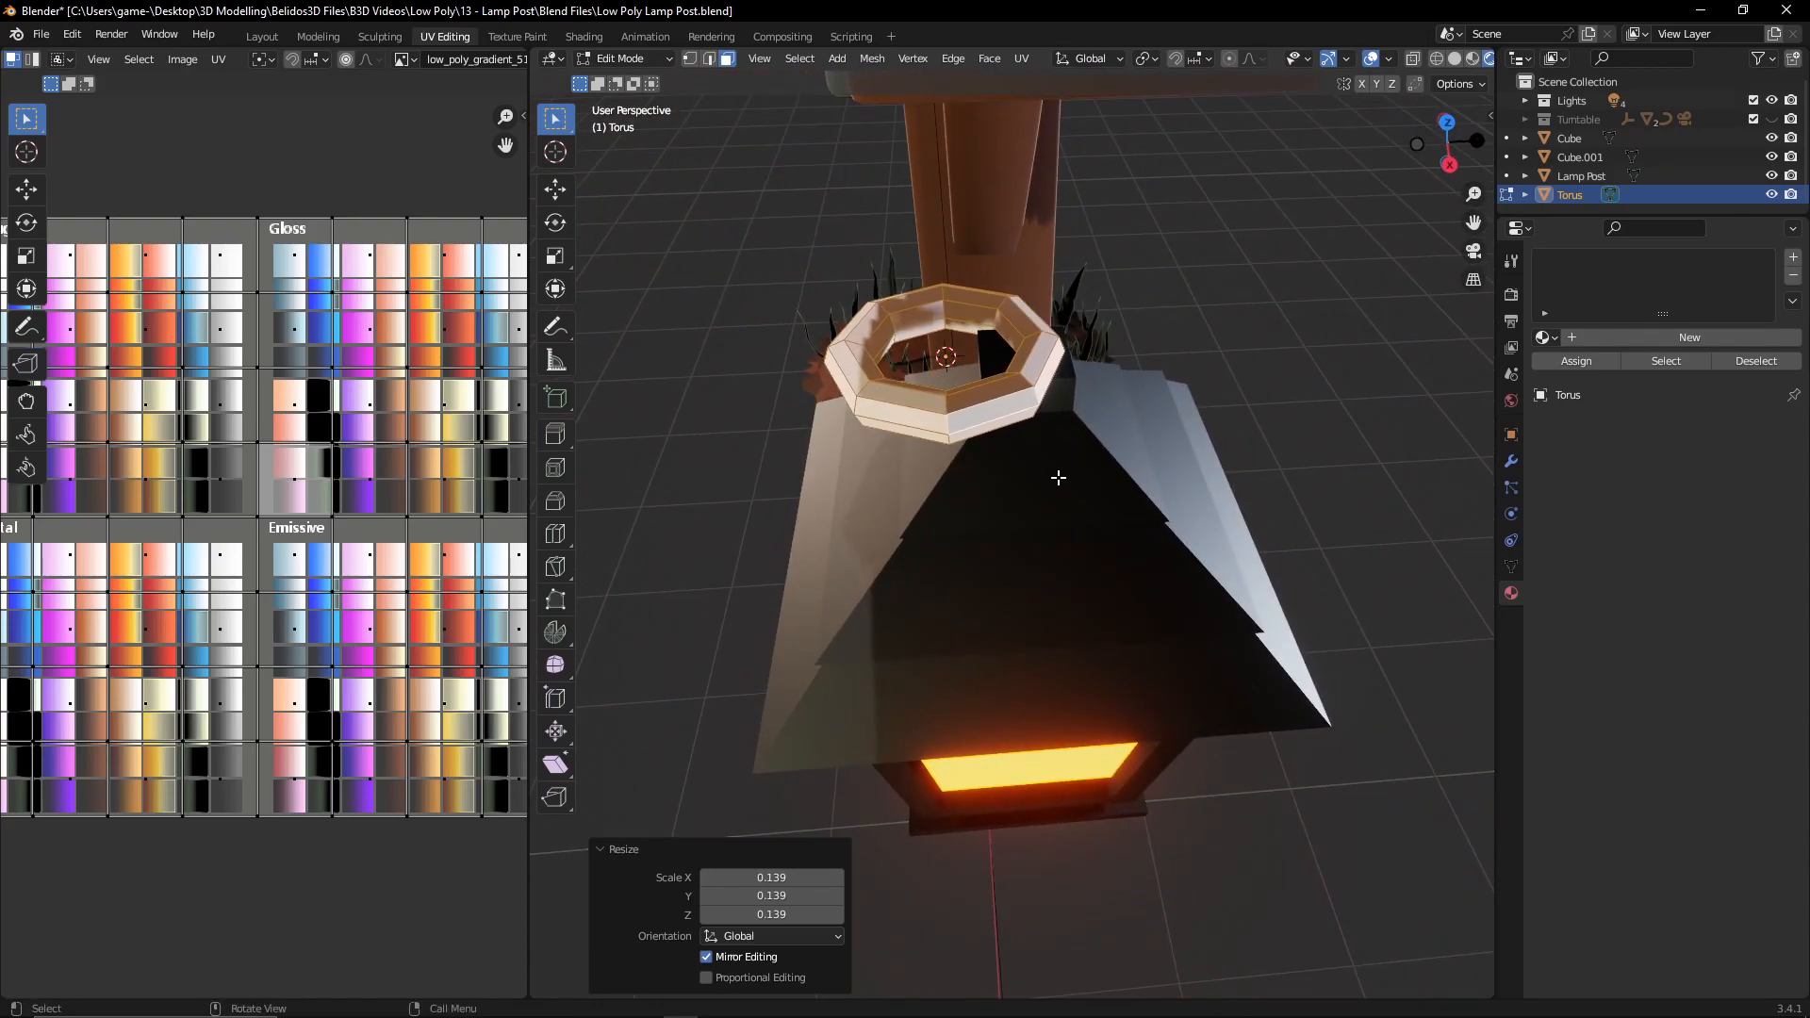
- Move the ring about 0.117 m along Y over the lantern's top cap and scale it by about 0.364
{"action": "middle_click_drag", "start_coordinate": [1056, 478], "coordinate": [1105, 530]}
{"action": "key", "text": "g"}
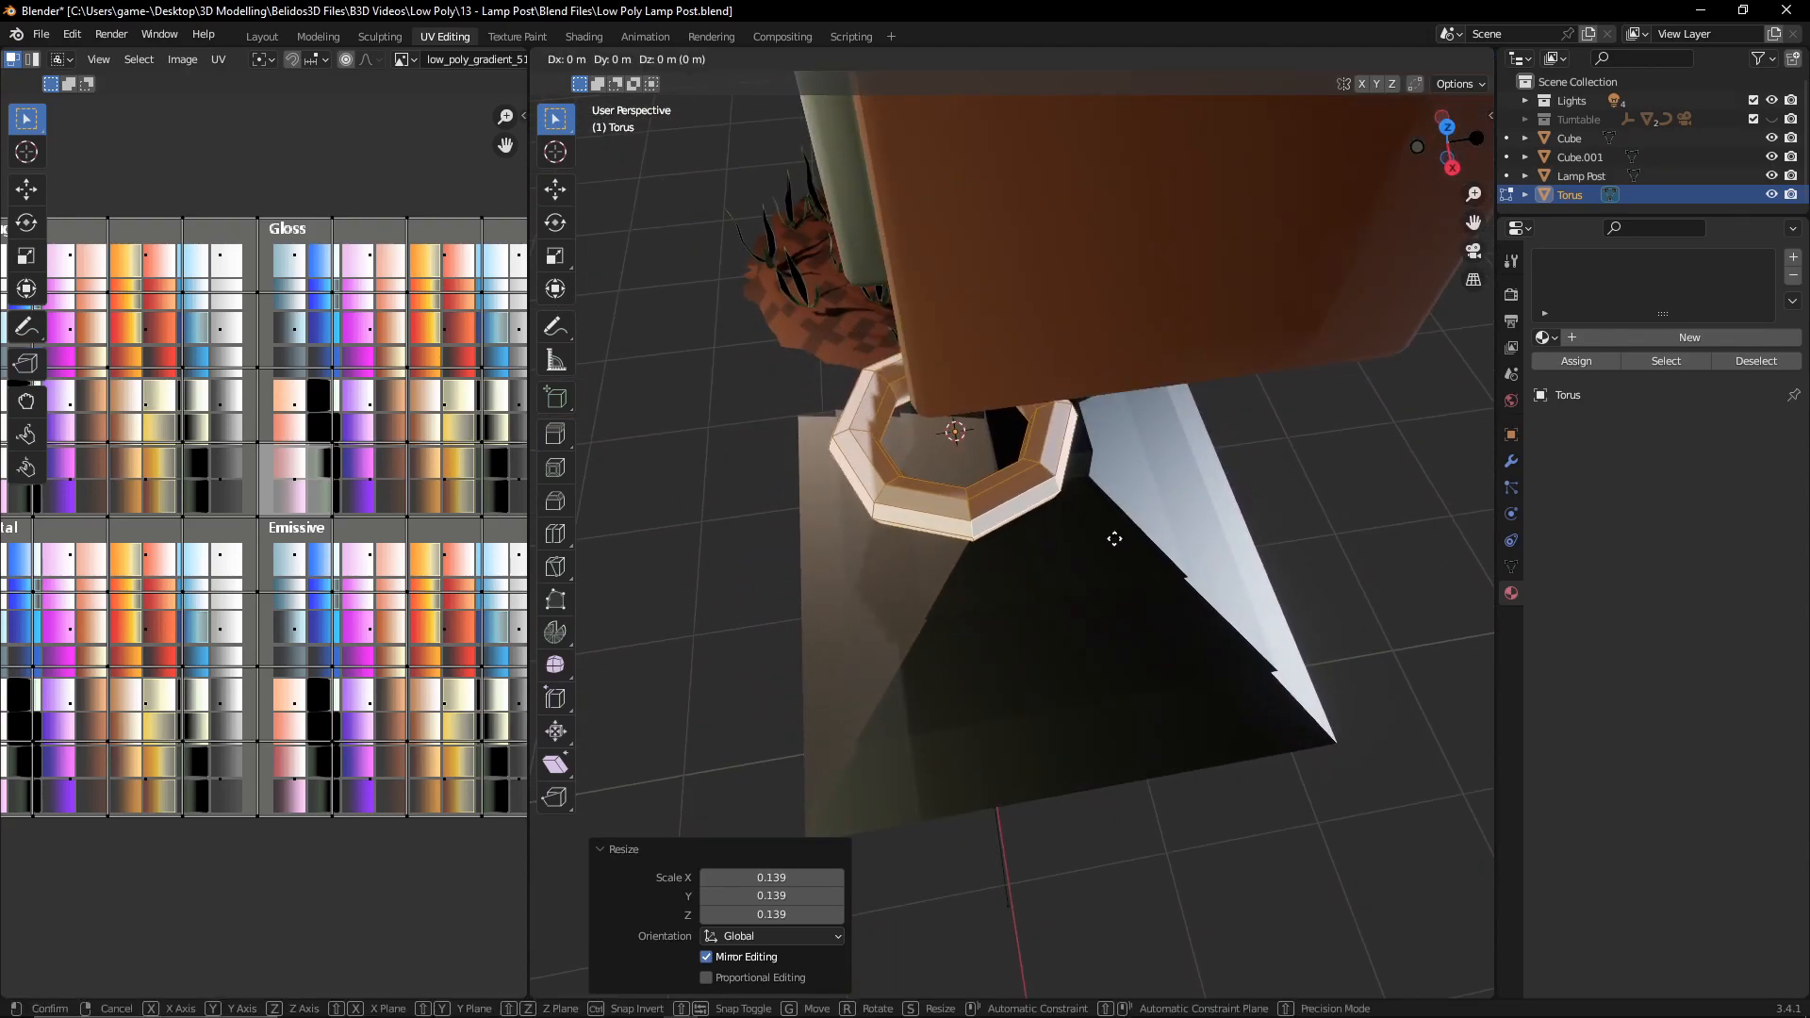
{"action": "key", "text": "y"}
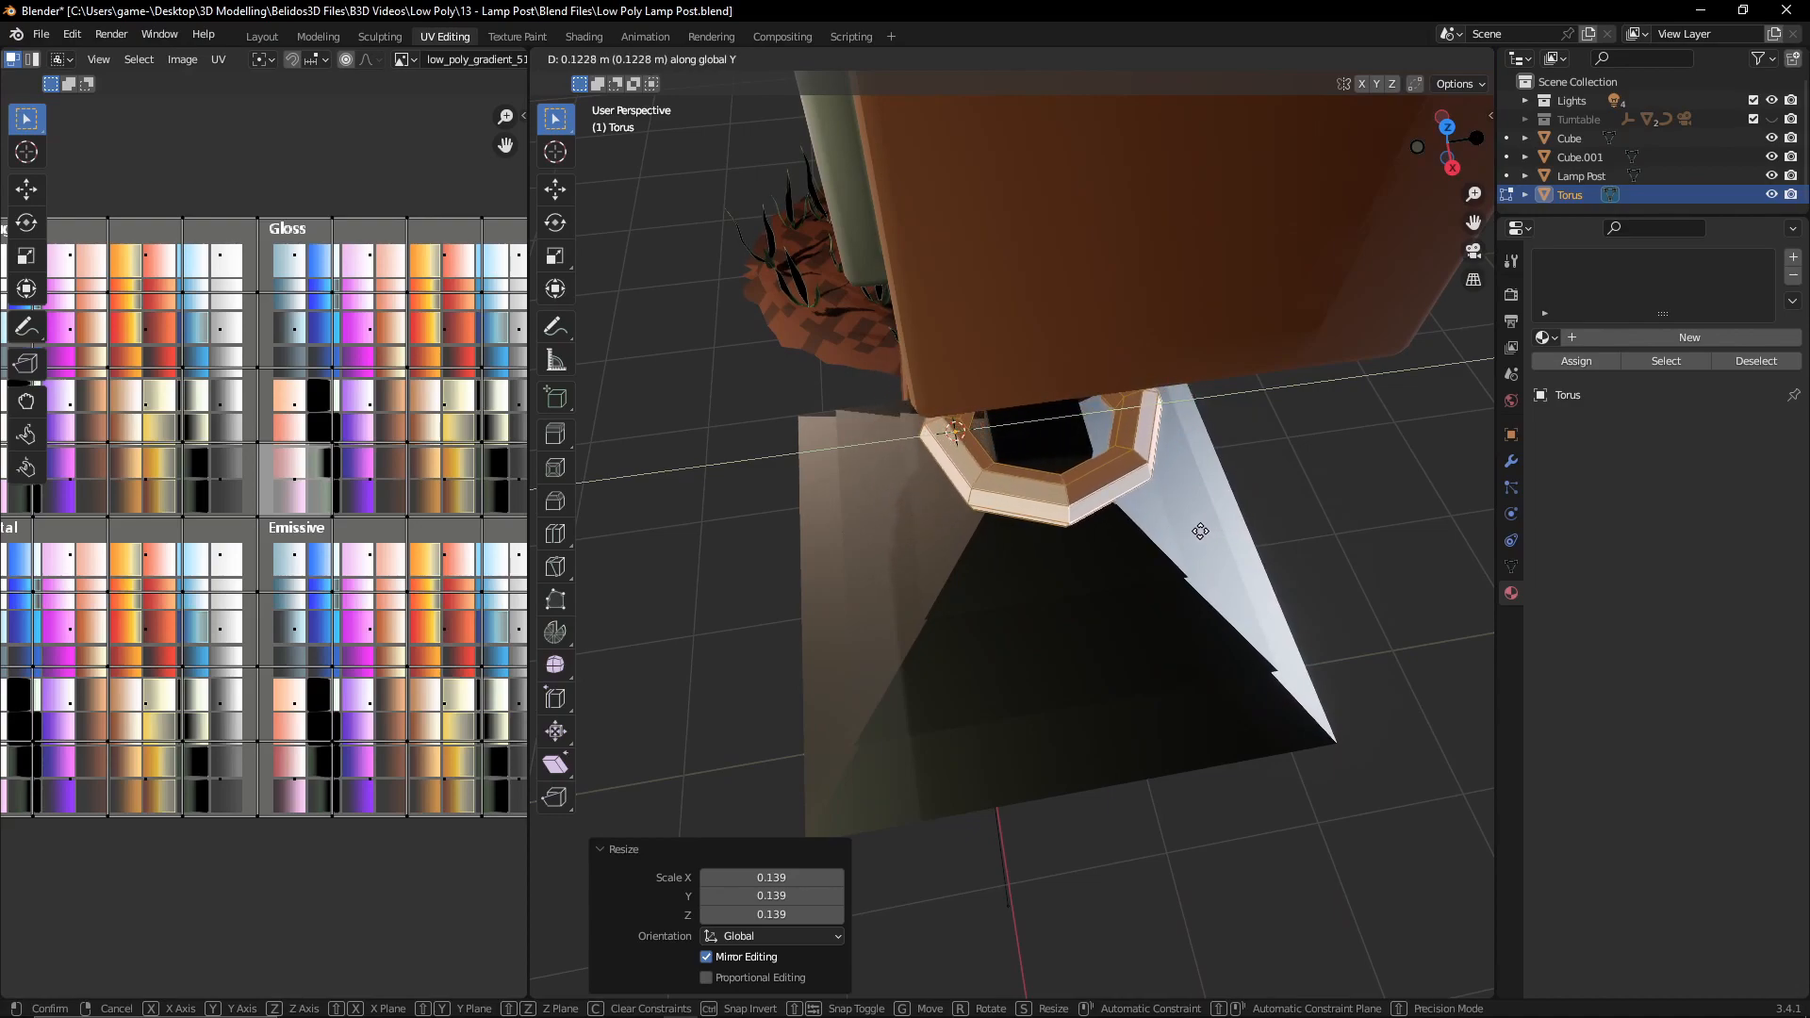
{"action": "left_click", "coordinate": [1199, 532]}
{"action": "middle_click_drag", "start_coordinate": [1199, 532], "coordinate": [1285, 486]}
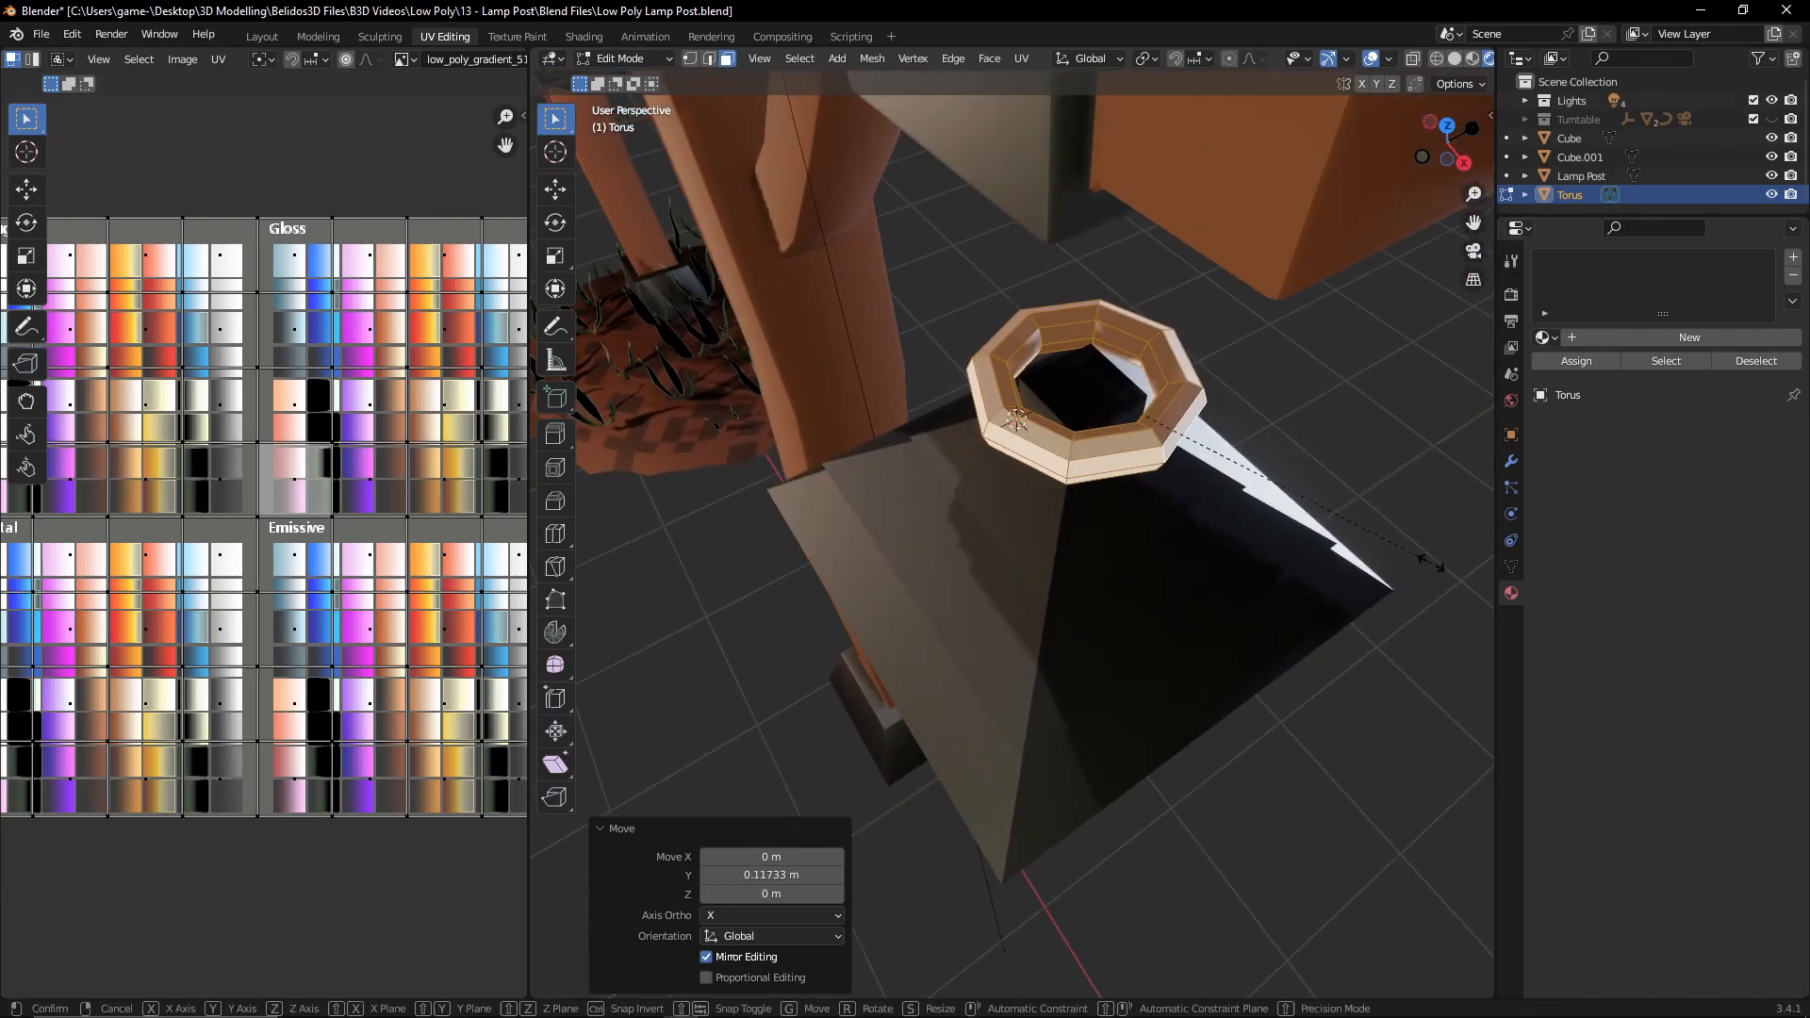
{"action": "key", "text": "s"}
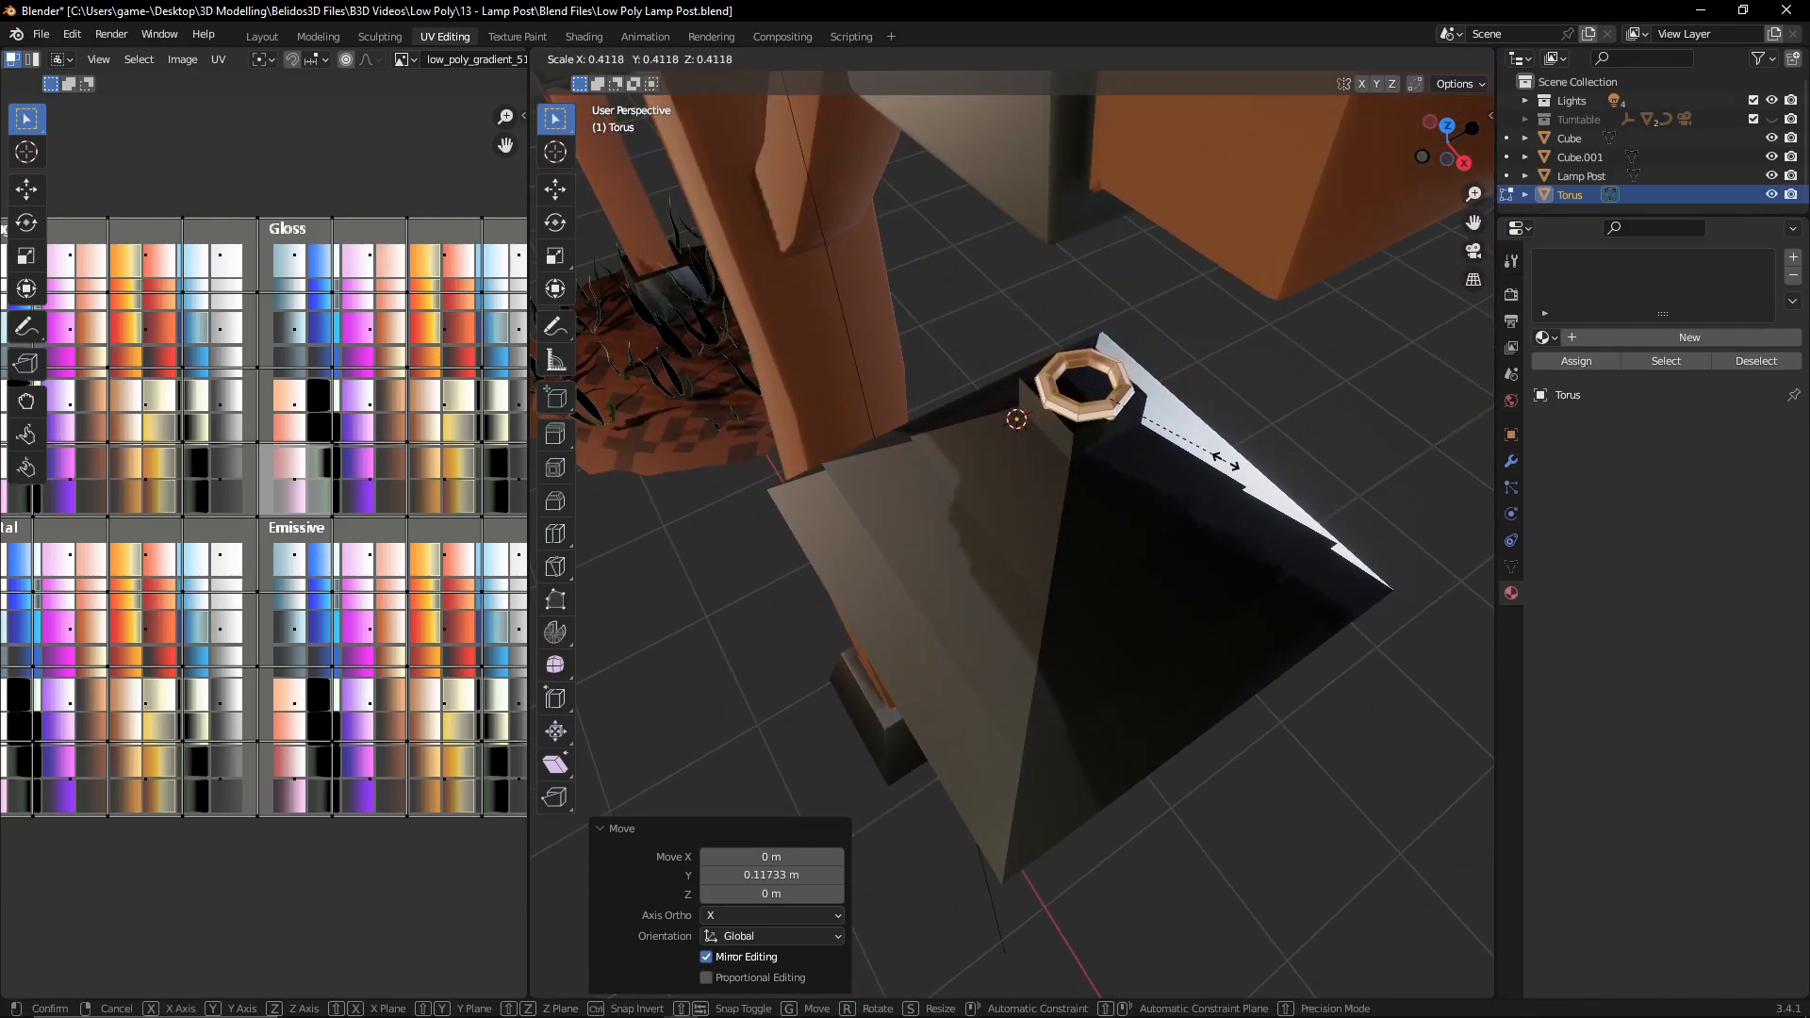
{"action": "left_click", "coordinate": [1207, 456]}
- Stand the ring upright by rotating it 90° about Y, and scale it by about 0.885
{"action": "middle_click_drag", "start_coordinate": [1188, 461], "coordinate": [1297, 423]}
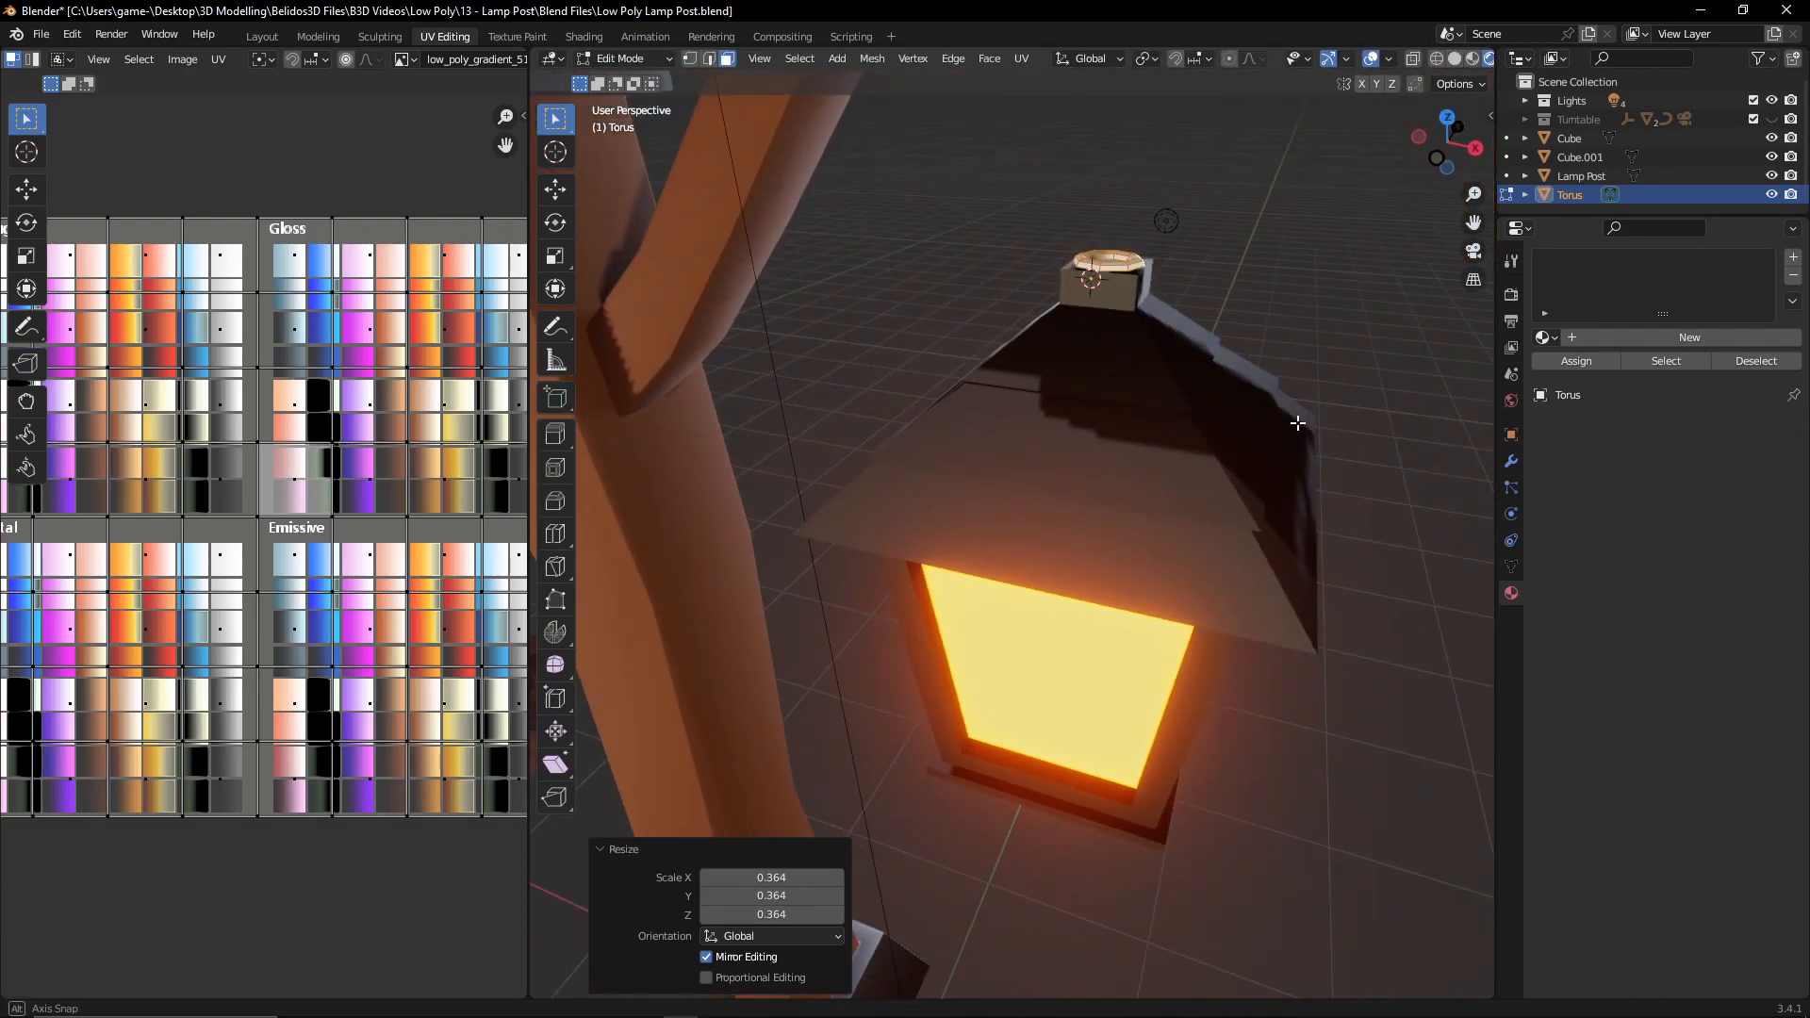
{"action": "type", "text": "ry90"}
{"action": "key", "text": "Return"}
{"action": "middle_click_drag", "start_coordinate": [1166, 220], "coordinate": [1238, 333]}
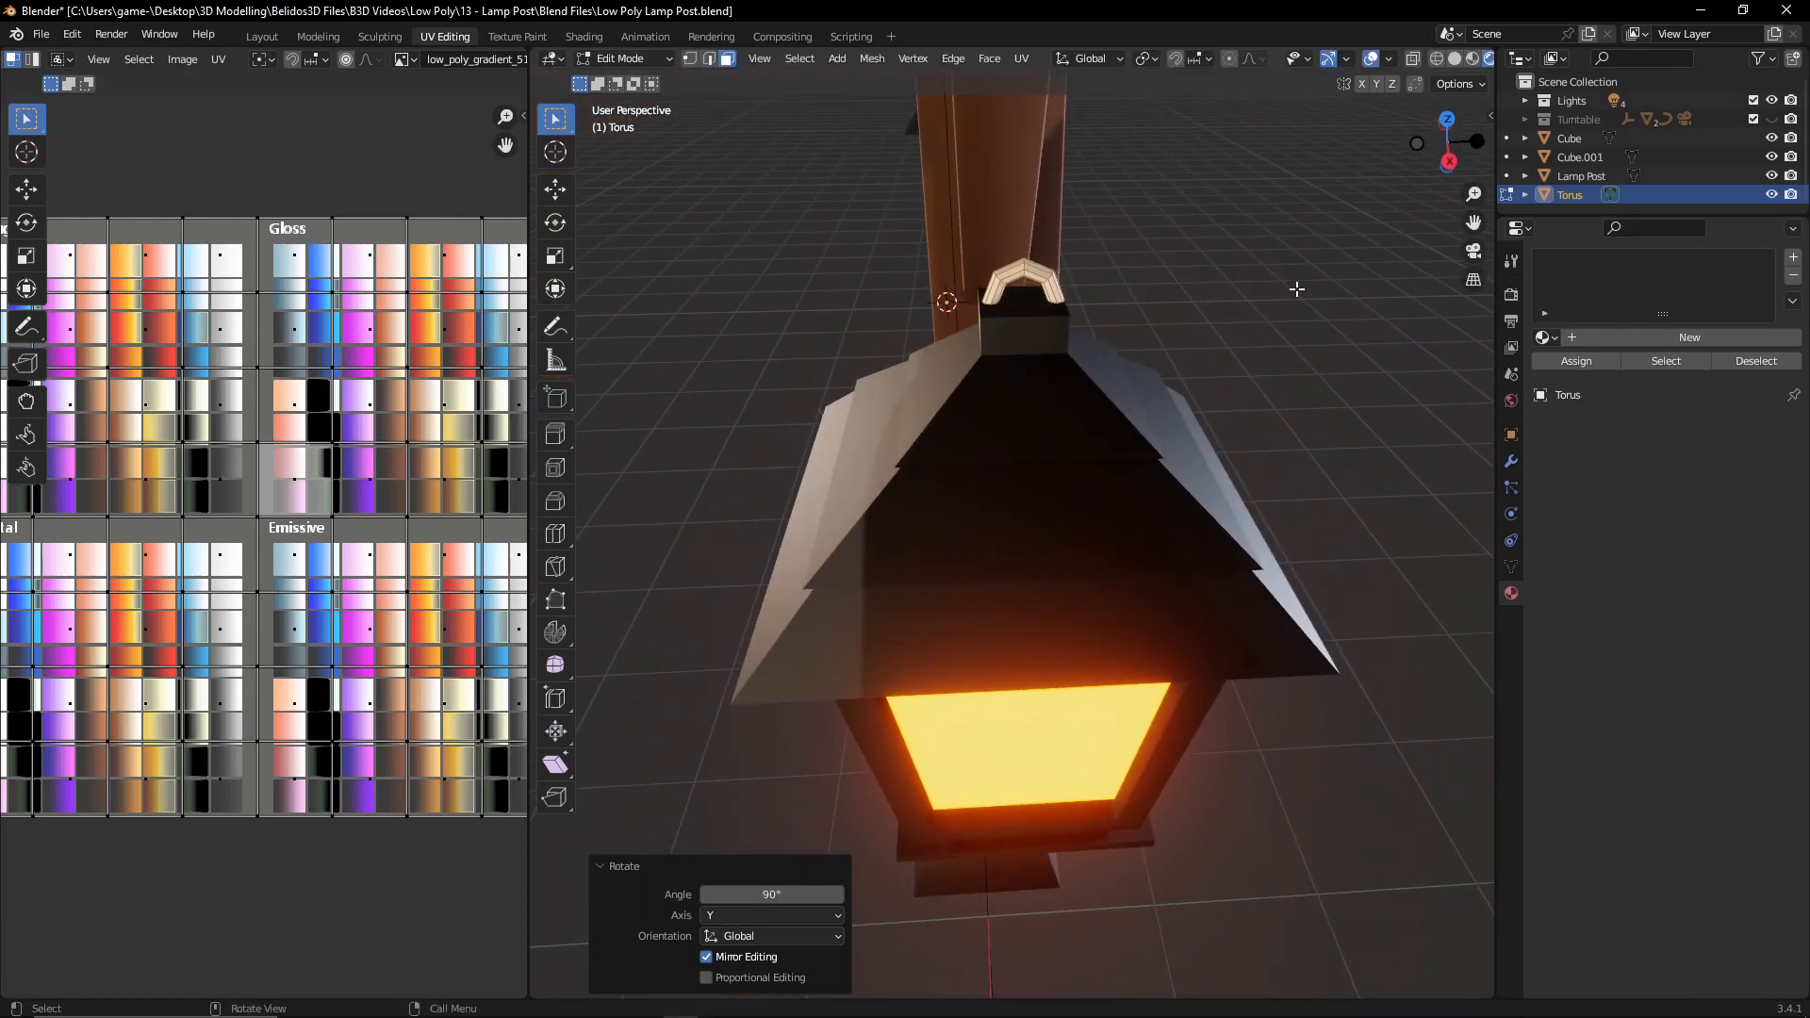
{"action": "key", "text": "s"}
{"action": "left_click", "coordinate": [1259, 299]}
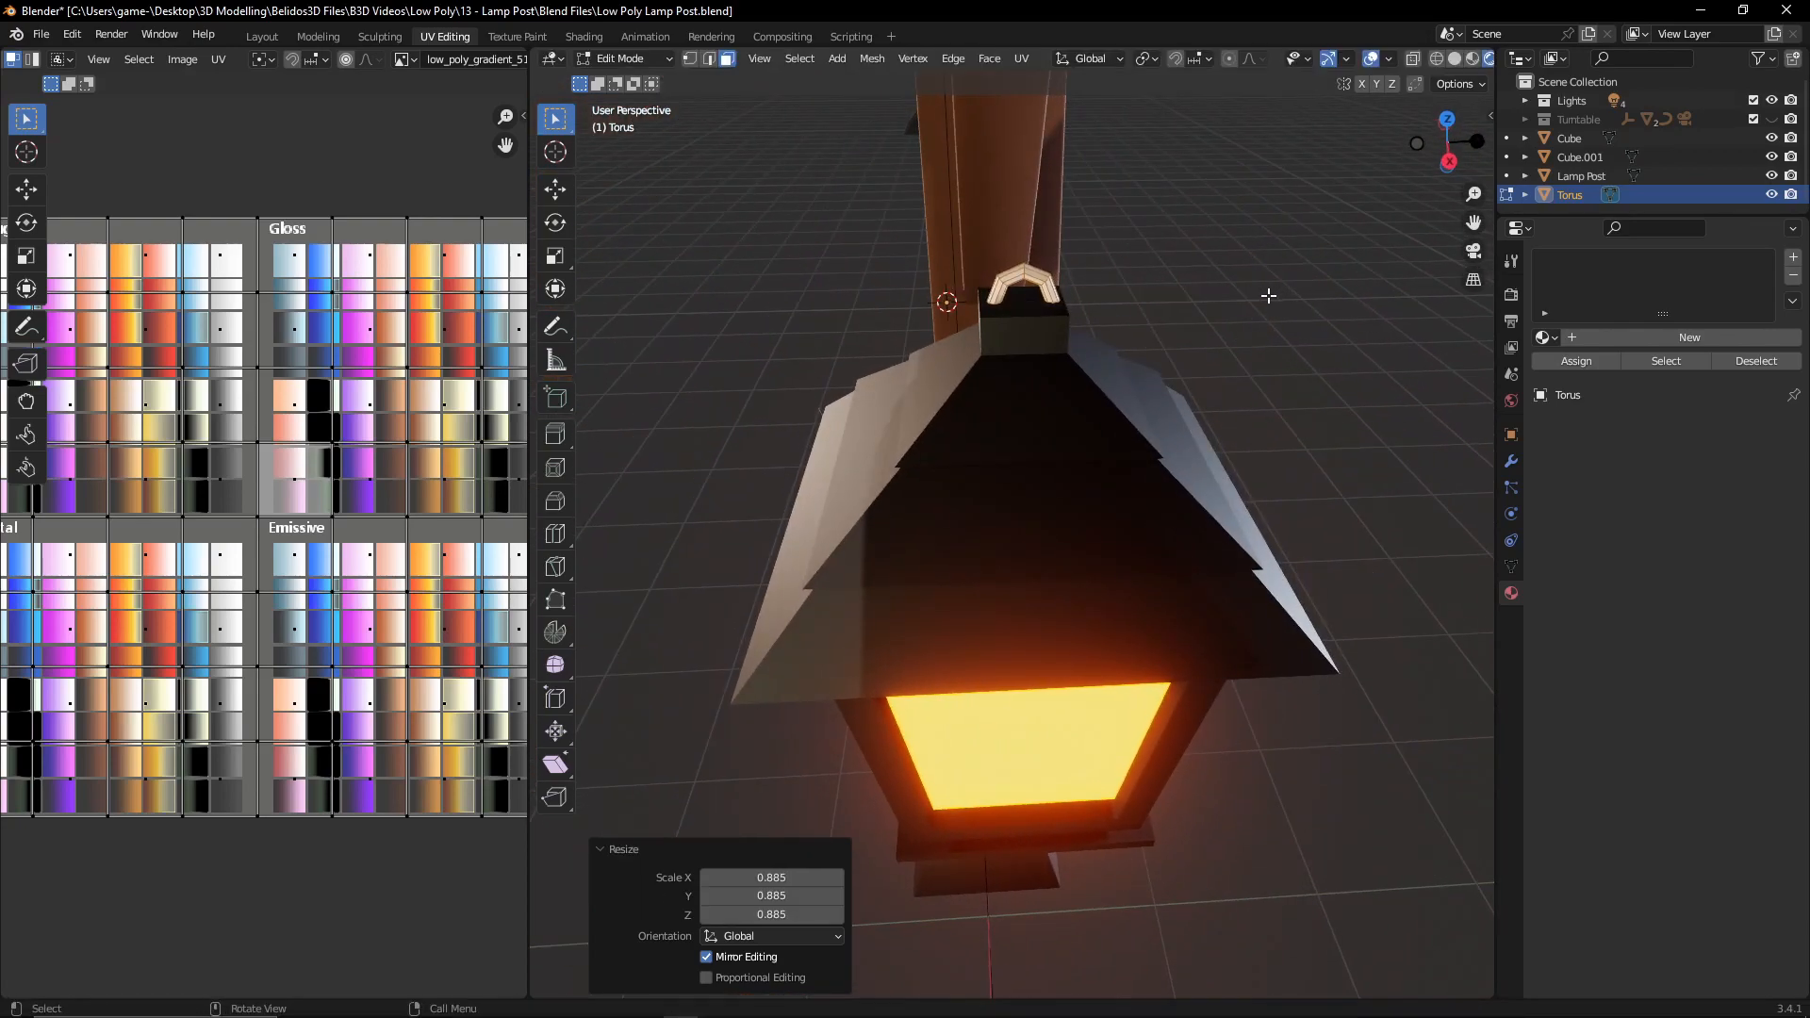
- Duplicate the ring's mesh in place and rotate the copy 90° about Z
{"action": "middle_click_drag", "start_coordinate": [1043, 489], "coordinate": [1004, 585]}
{"action": "key", "text": "Tab"}
{"action": "scroll", "coordinate": [1190, 513], "scroll_direction": "up", "scroll_amount": 3}
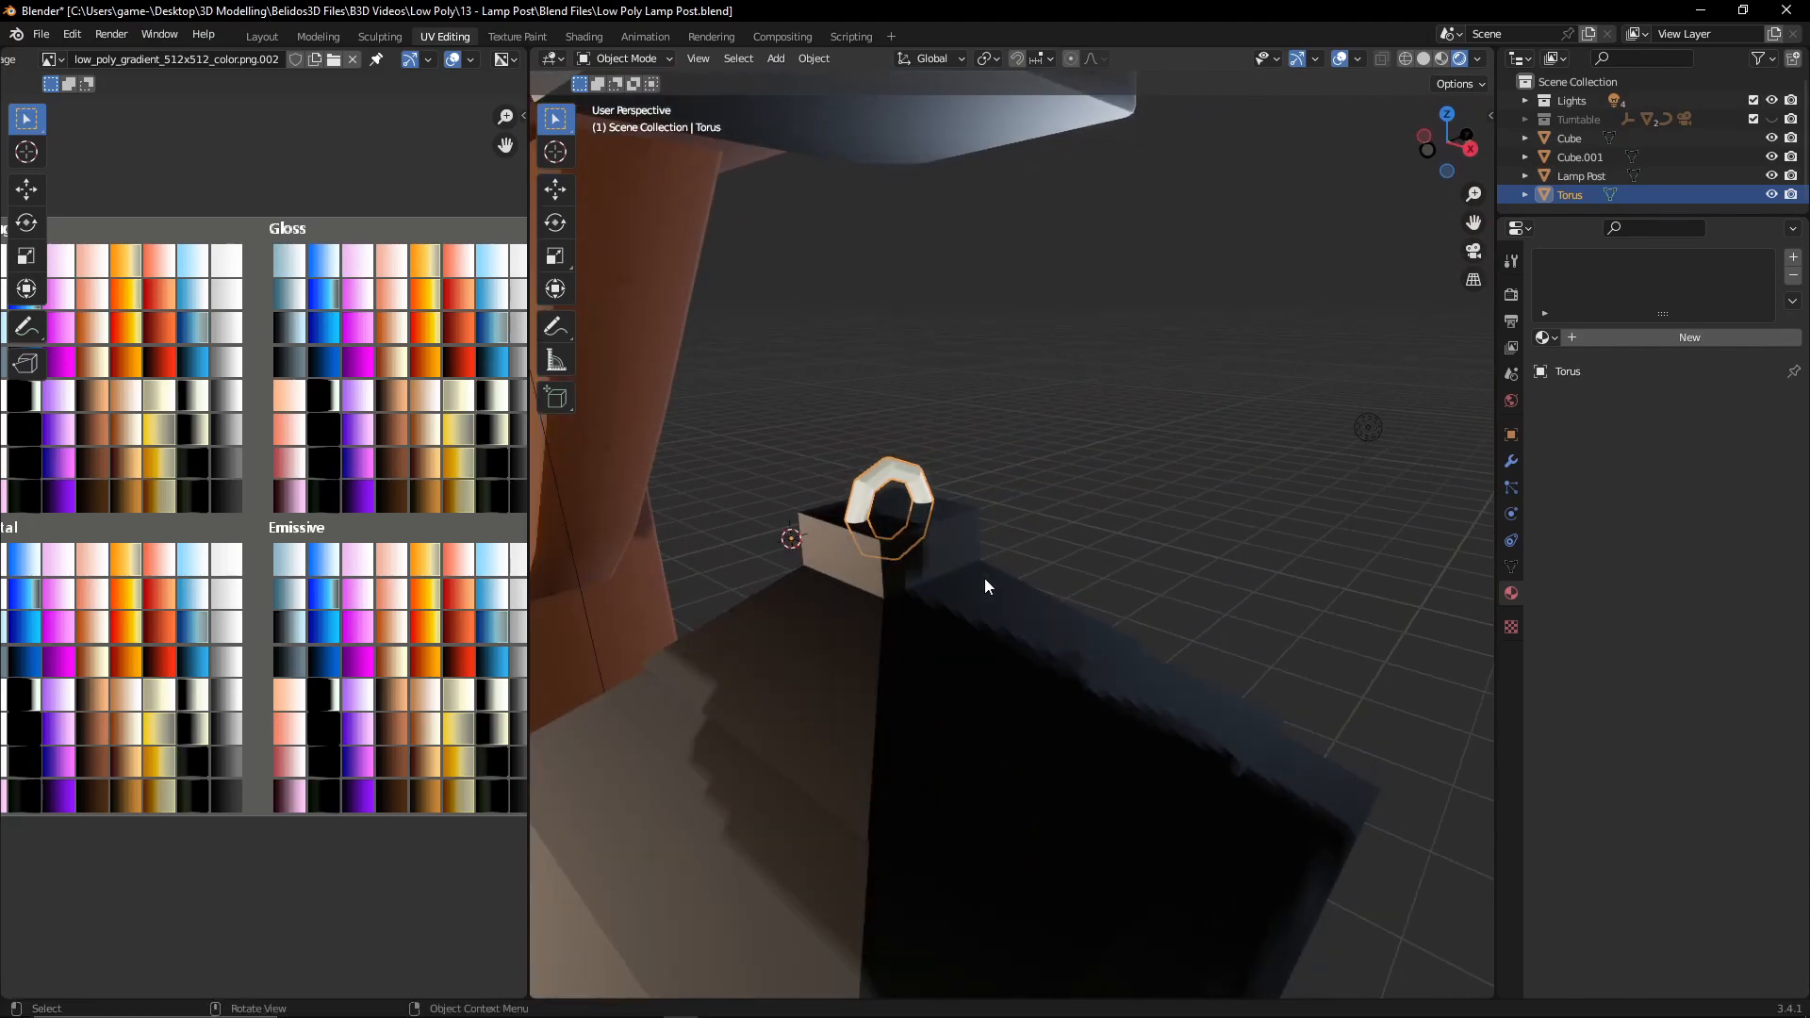
{"action": "key", "text": "Tab"}
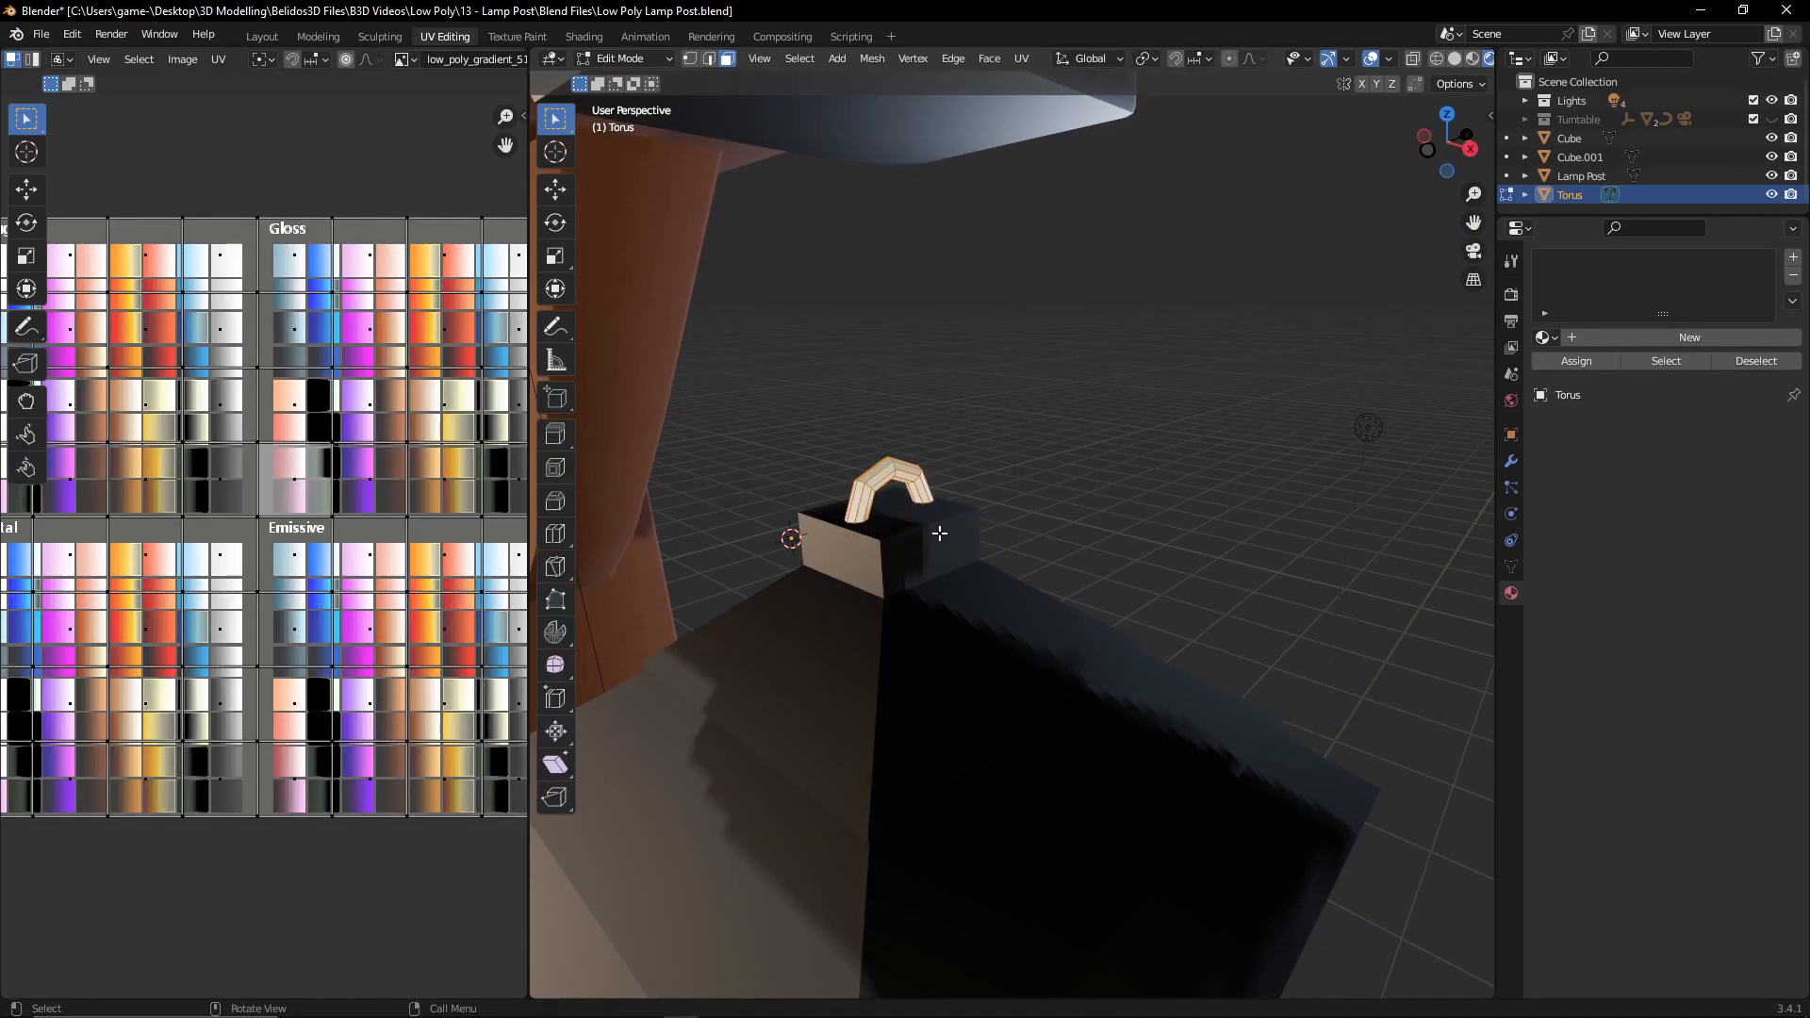
{"action": "middle_click_drag", "start_coordinate": [871, 535], "coordinate": [943, 537]}
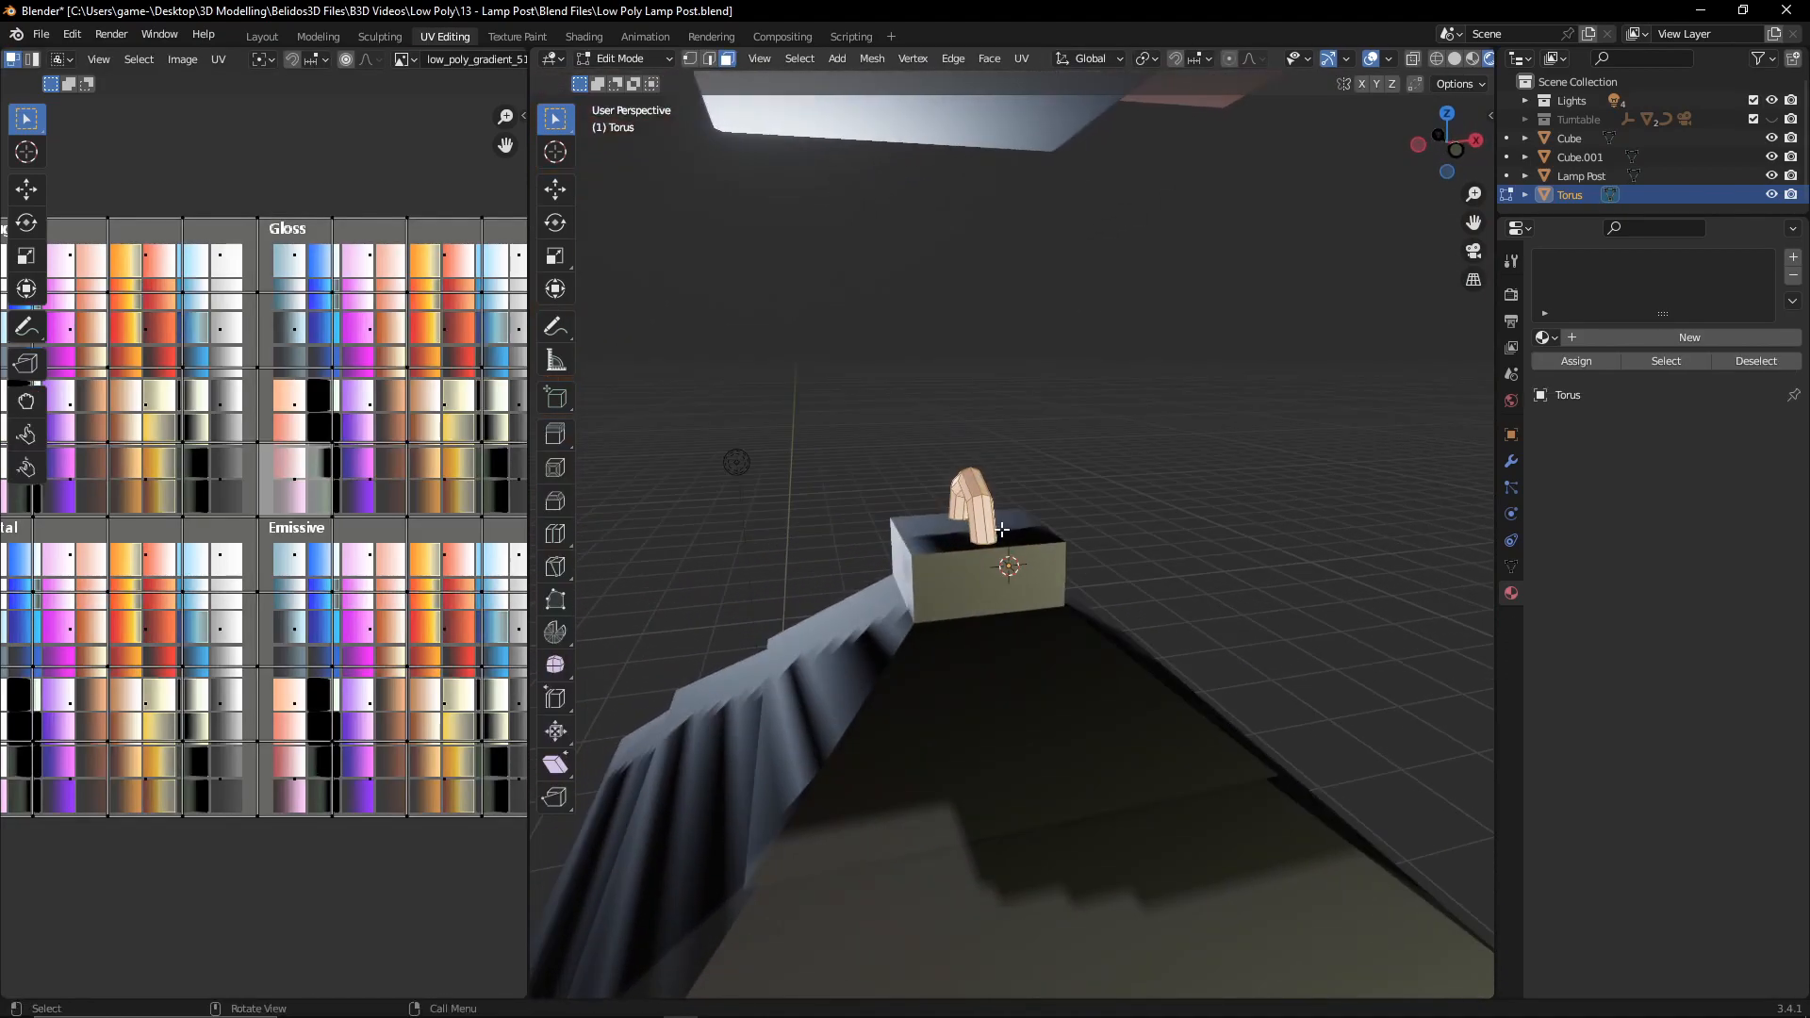
{"action": "key", "text": "shift+d"}
{"action": "right_click", "coordinate": [1077, 530]}
{"action": "middle_click_drag", "start_coordinate": [1058, 496], "coordinate": [933, 503]}
{"action": "type", "text": "rz90"}
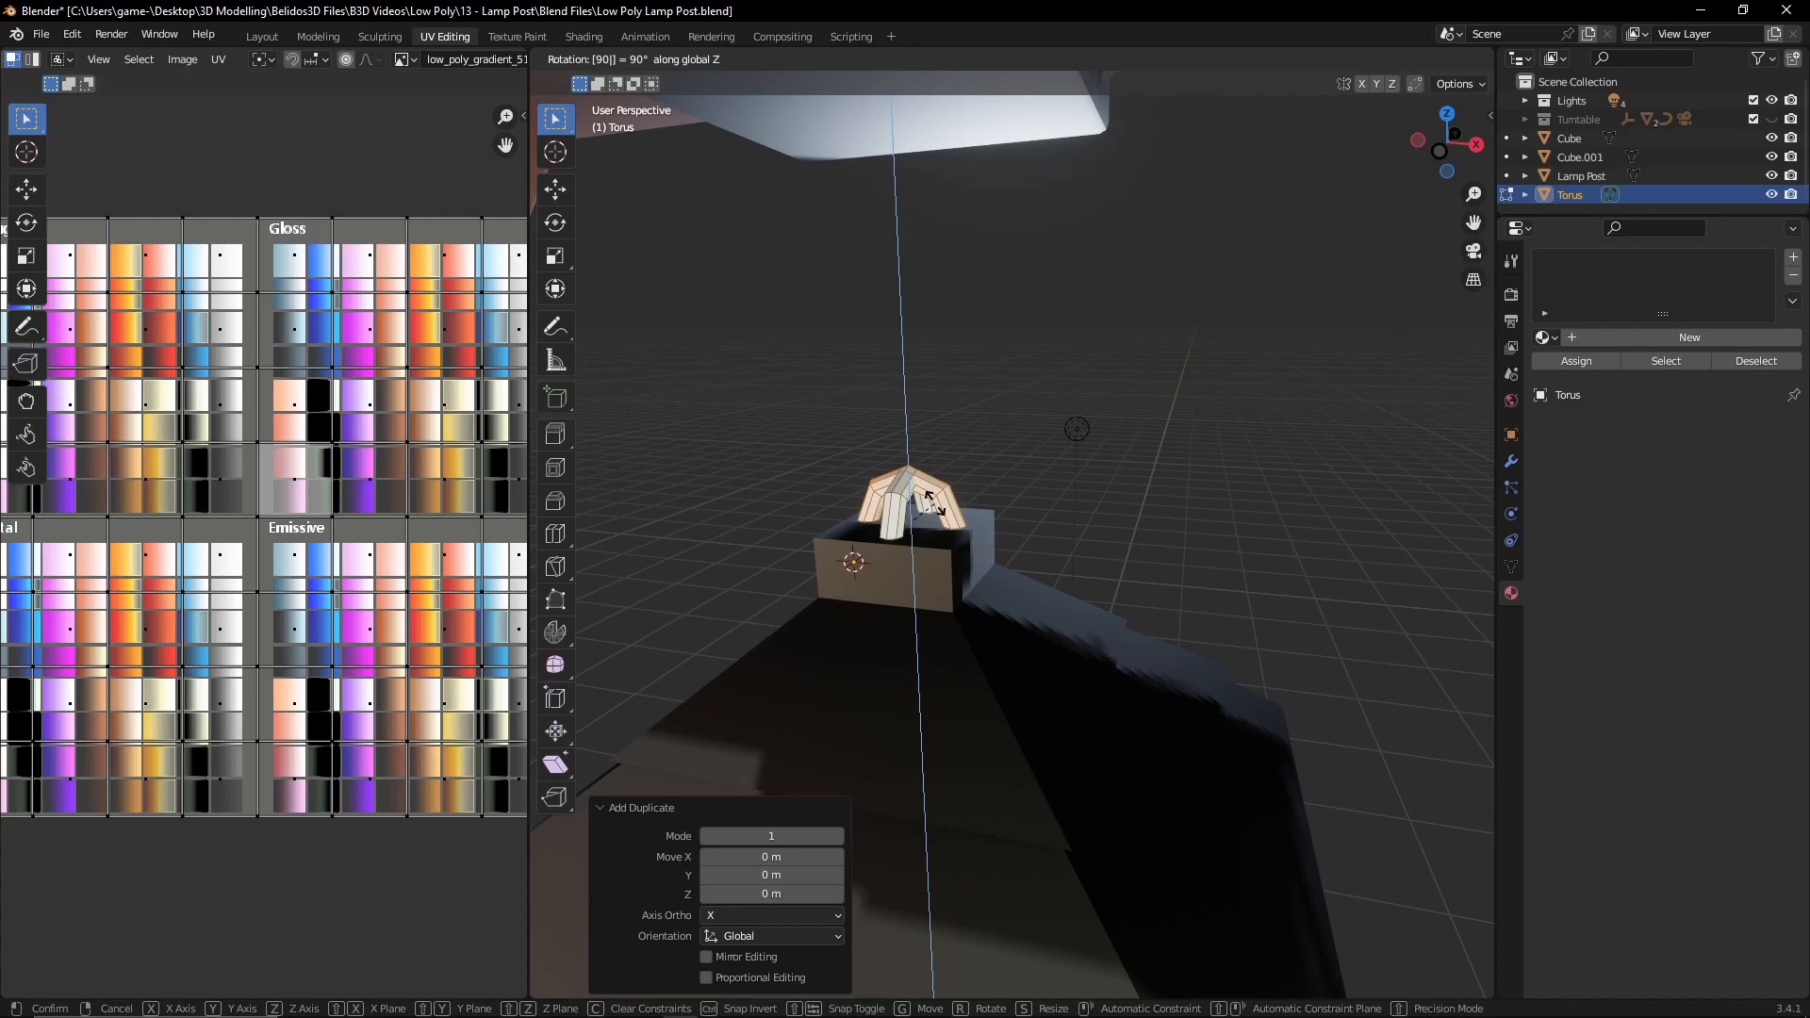
{"action": "key", "text": "Return"}
- Raise the rotated copy about 0.063 m along Z so that it interlocks with the first ring
{"action": "key", "text": "g"}
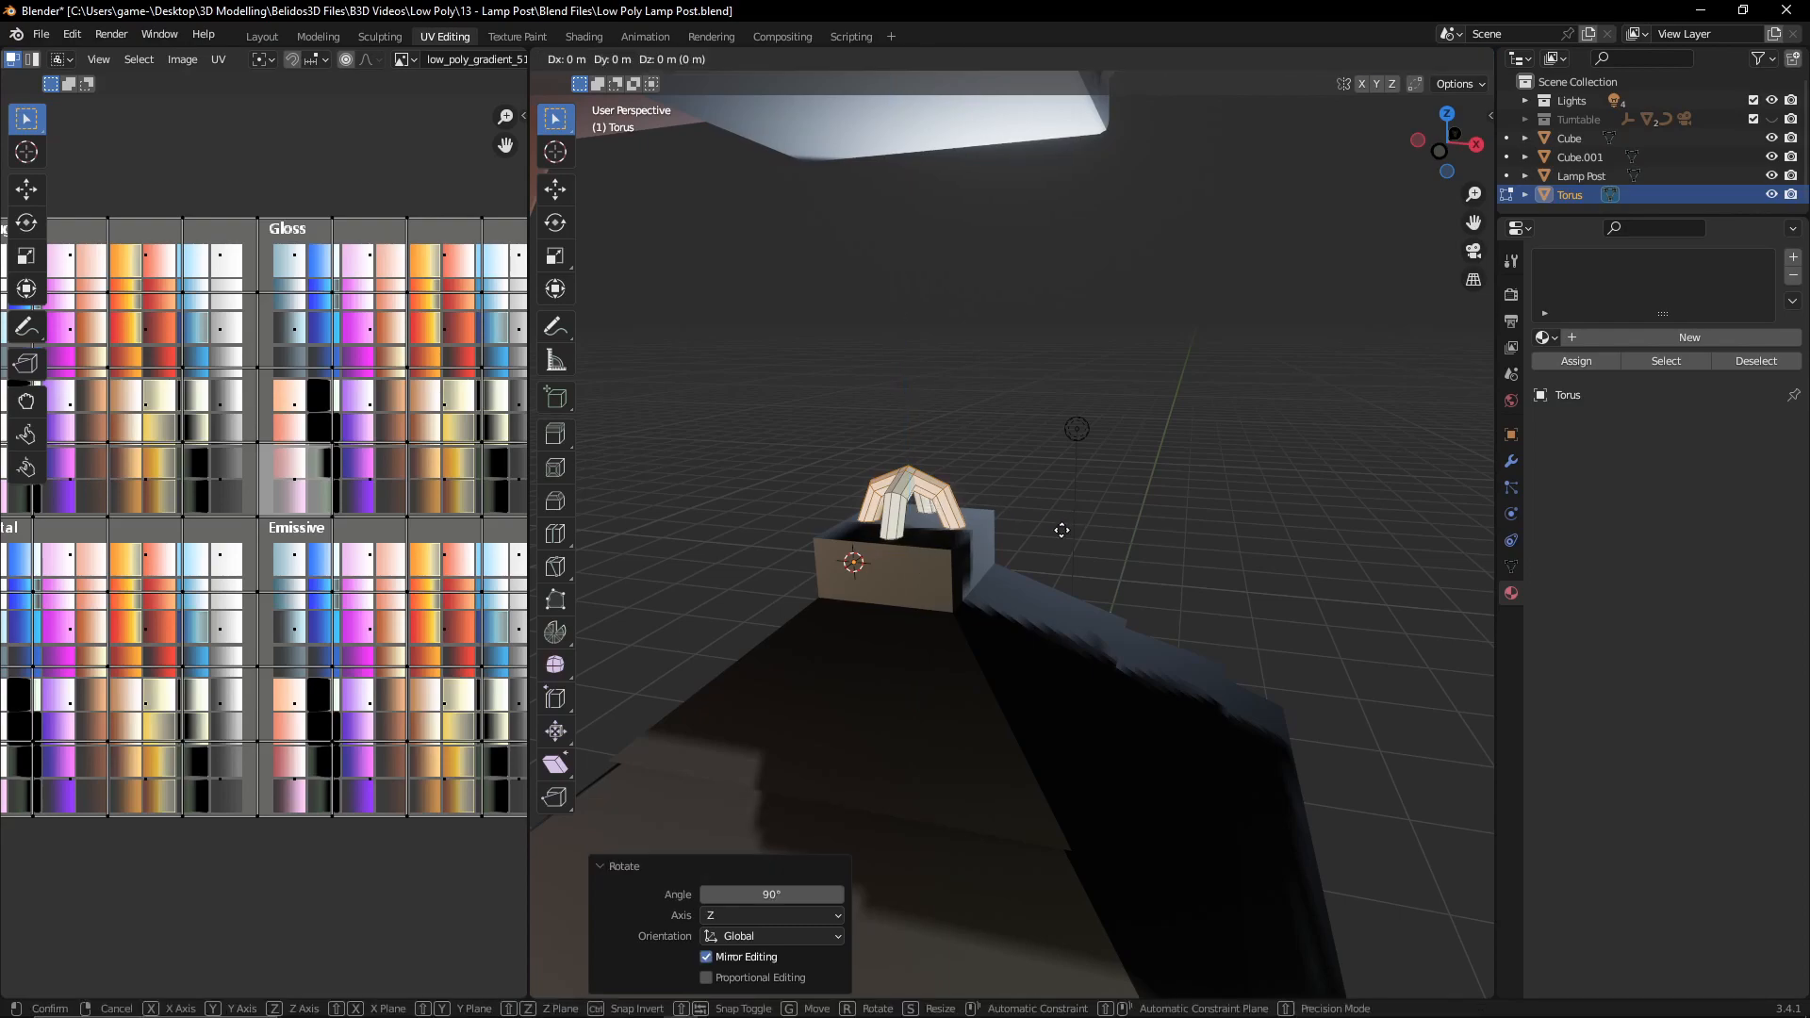
{"action": "key", "text": "z"}
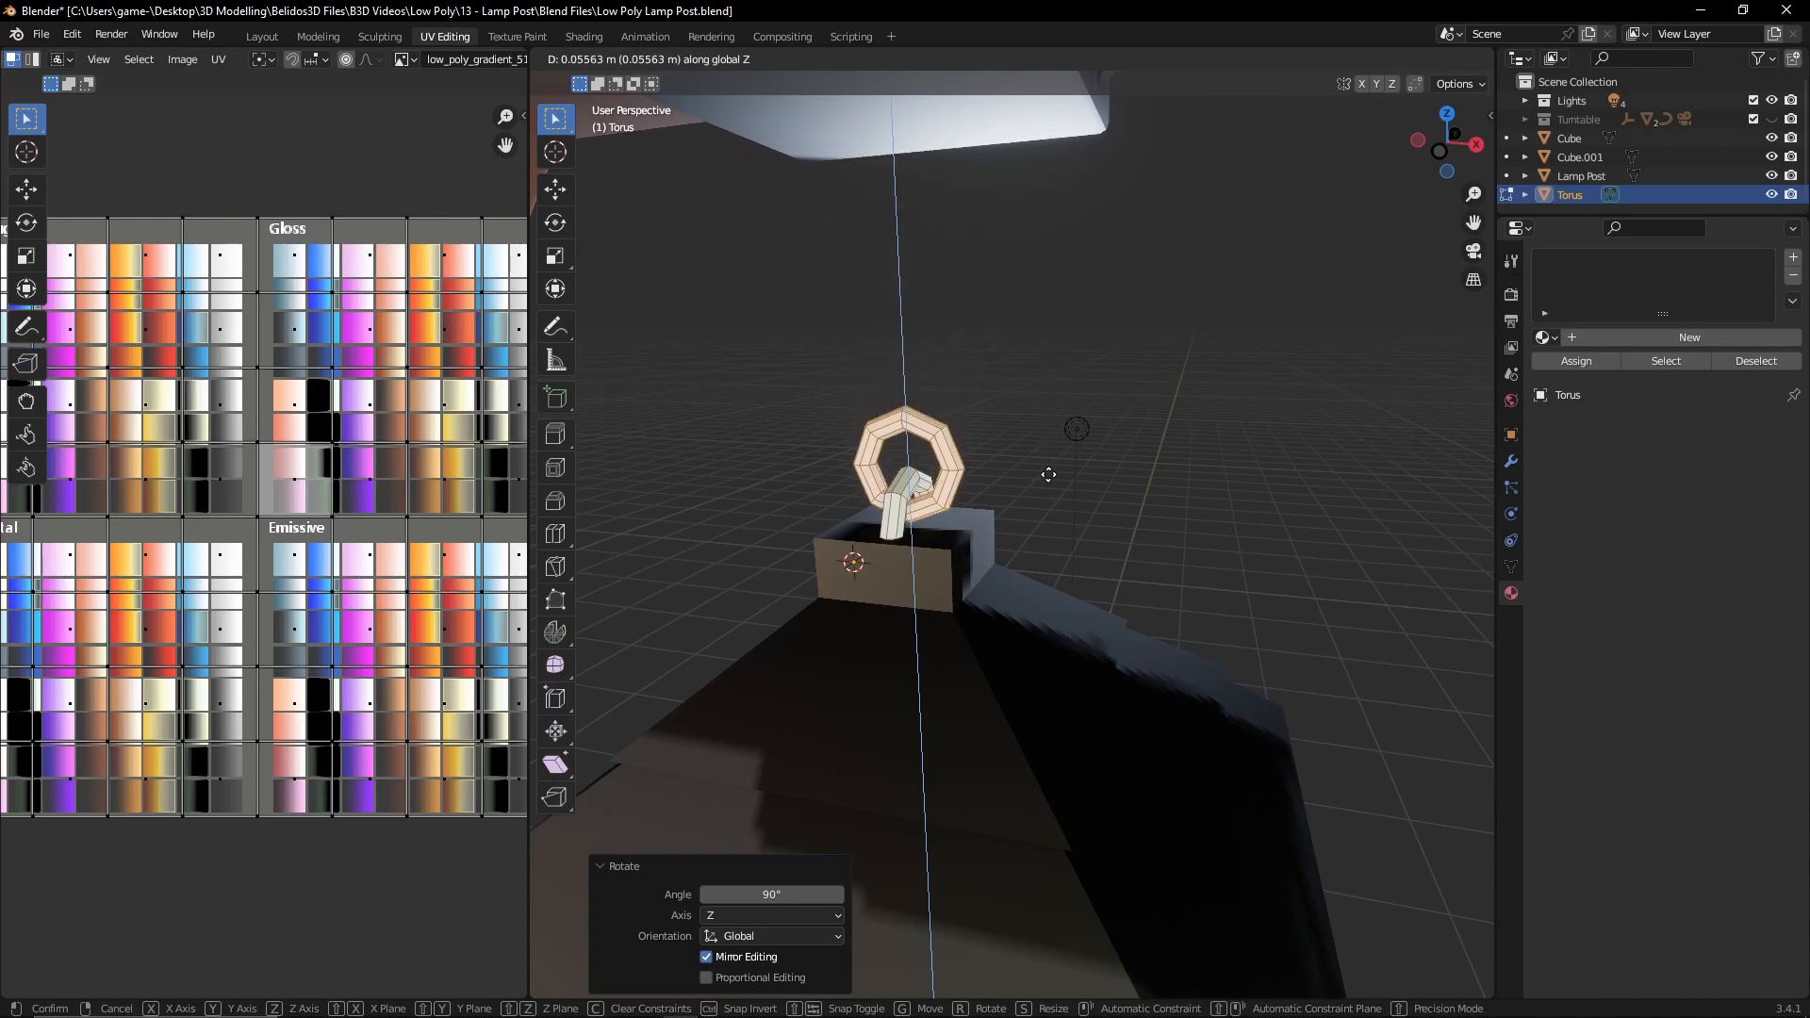
{"action": "left_click", "coordinate": [1046, 467]}
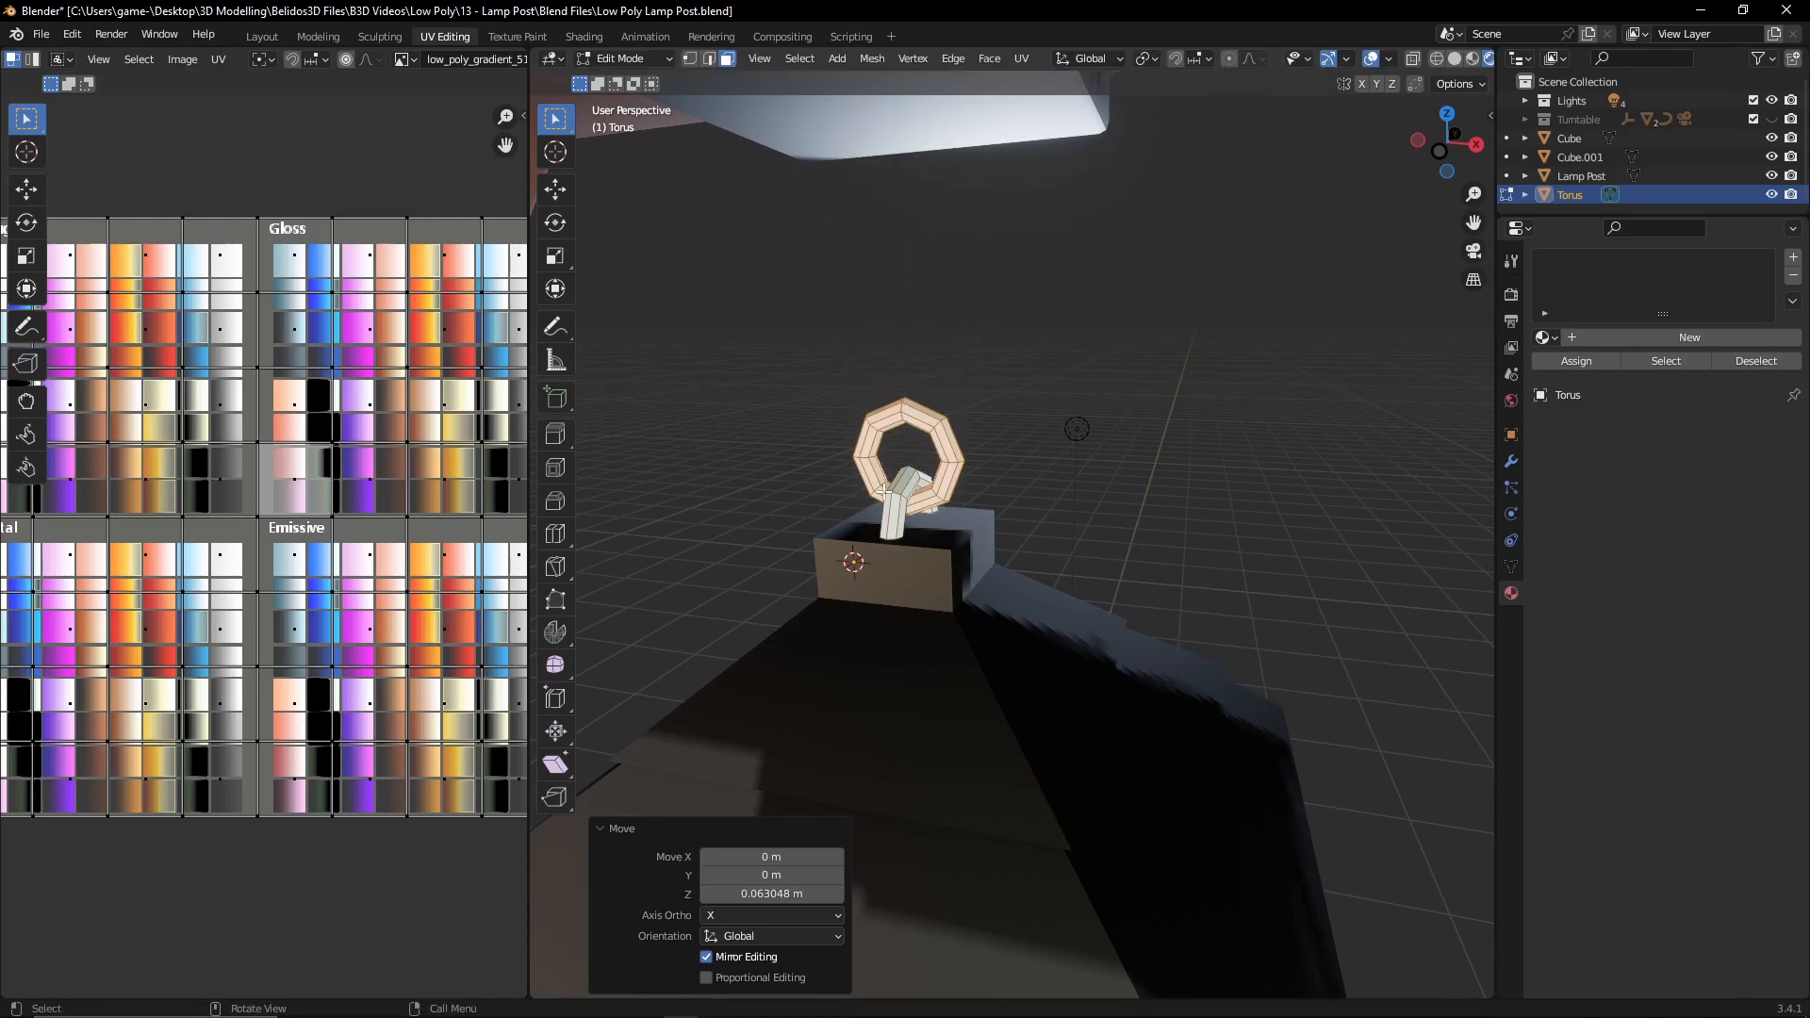
- Duplicate both chain links and move the copies up about 0.127 m along Z to extend the chain
{"action": "key", "text": "a"}
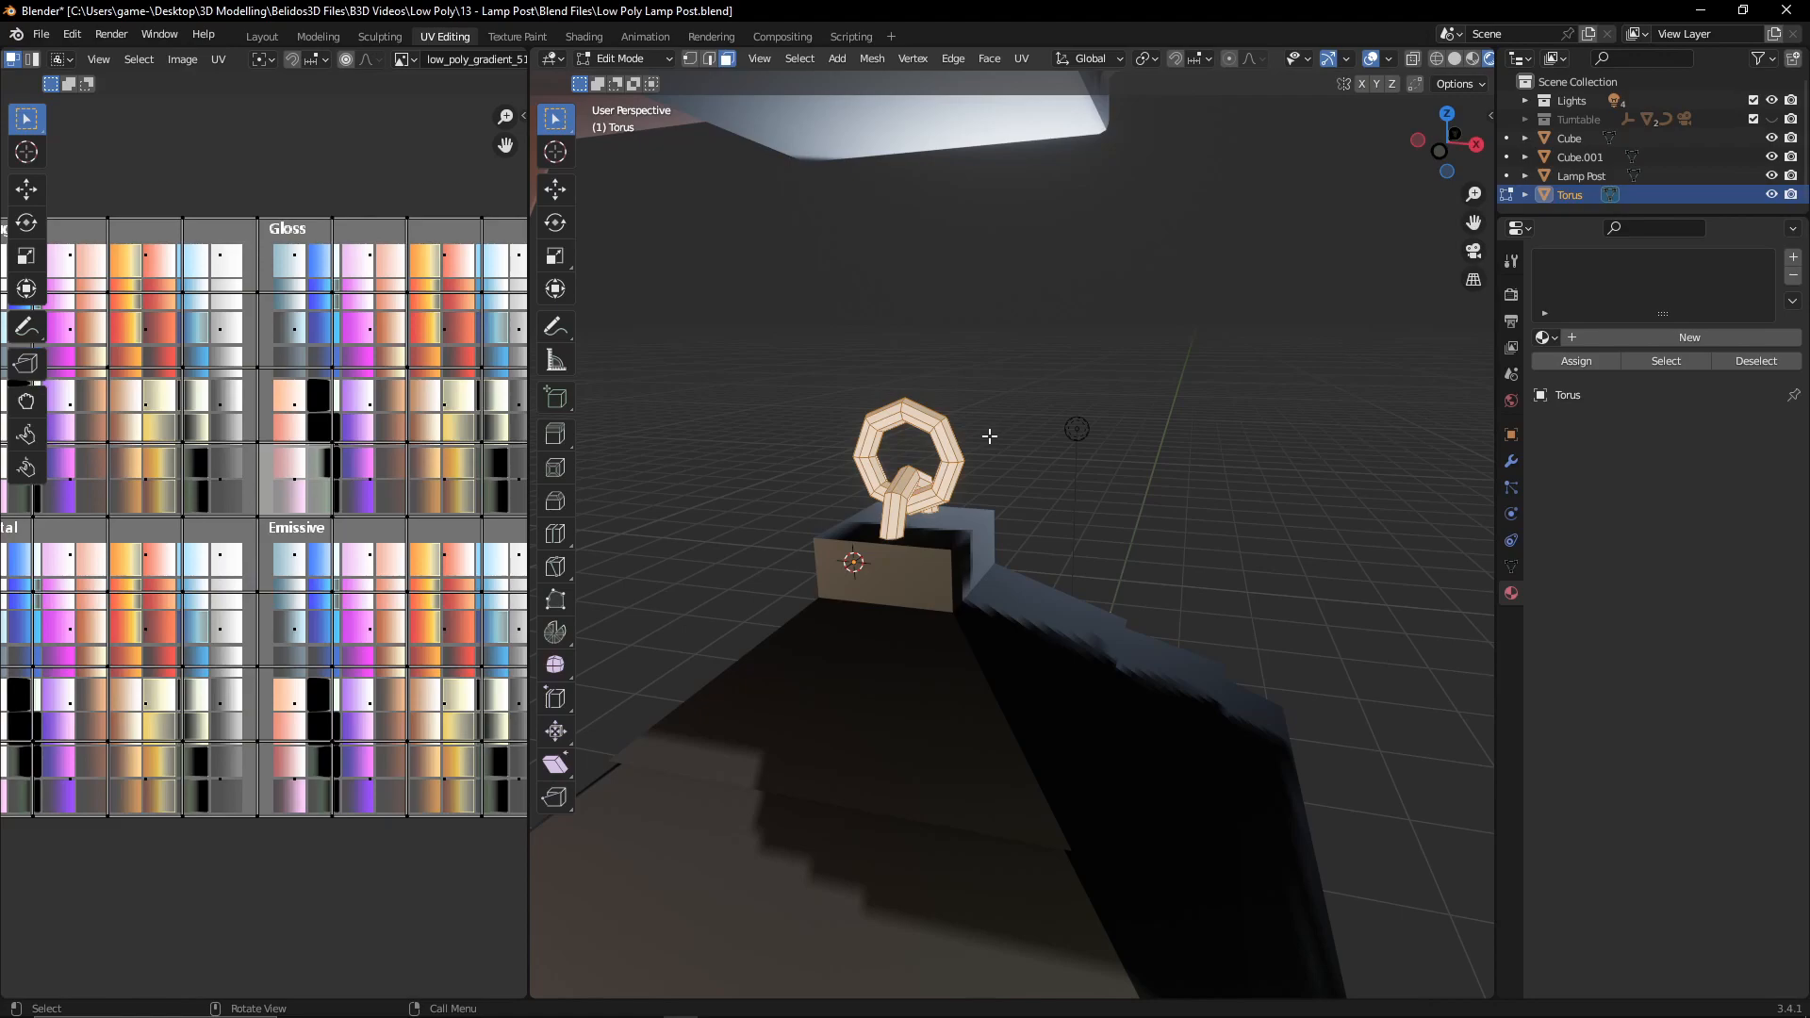
{"action": "key", "text": "shift+d"}
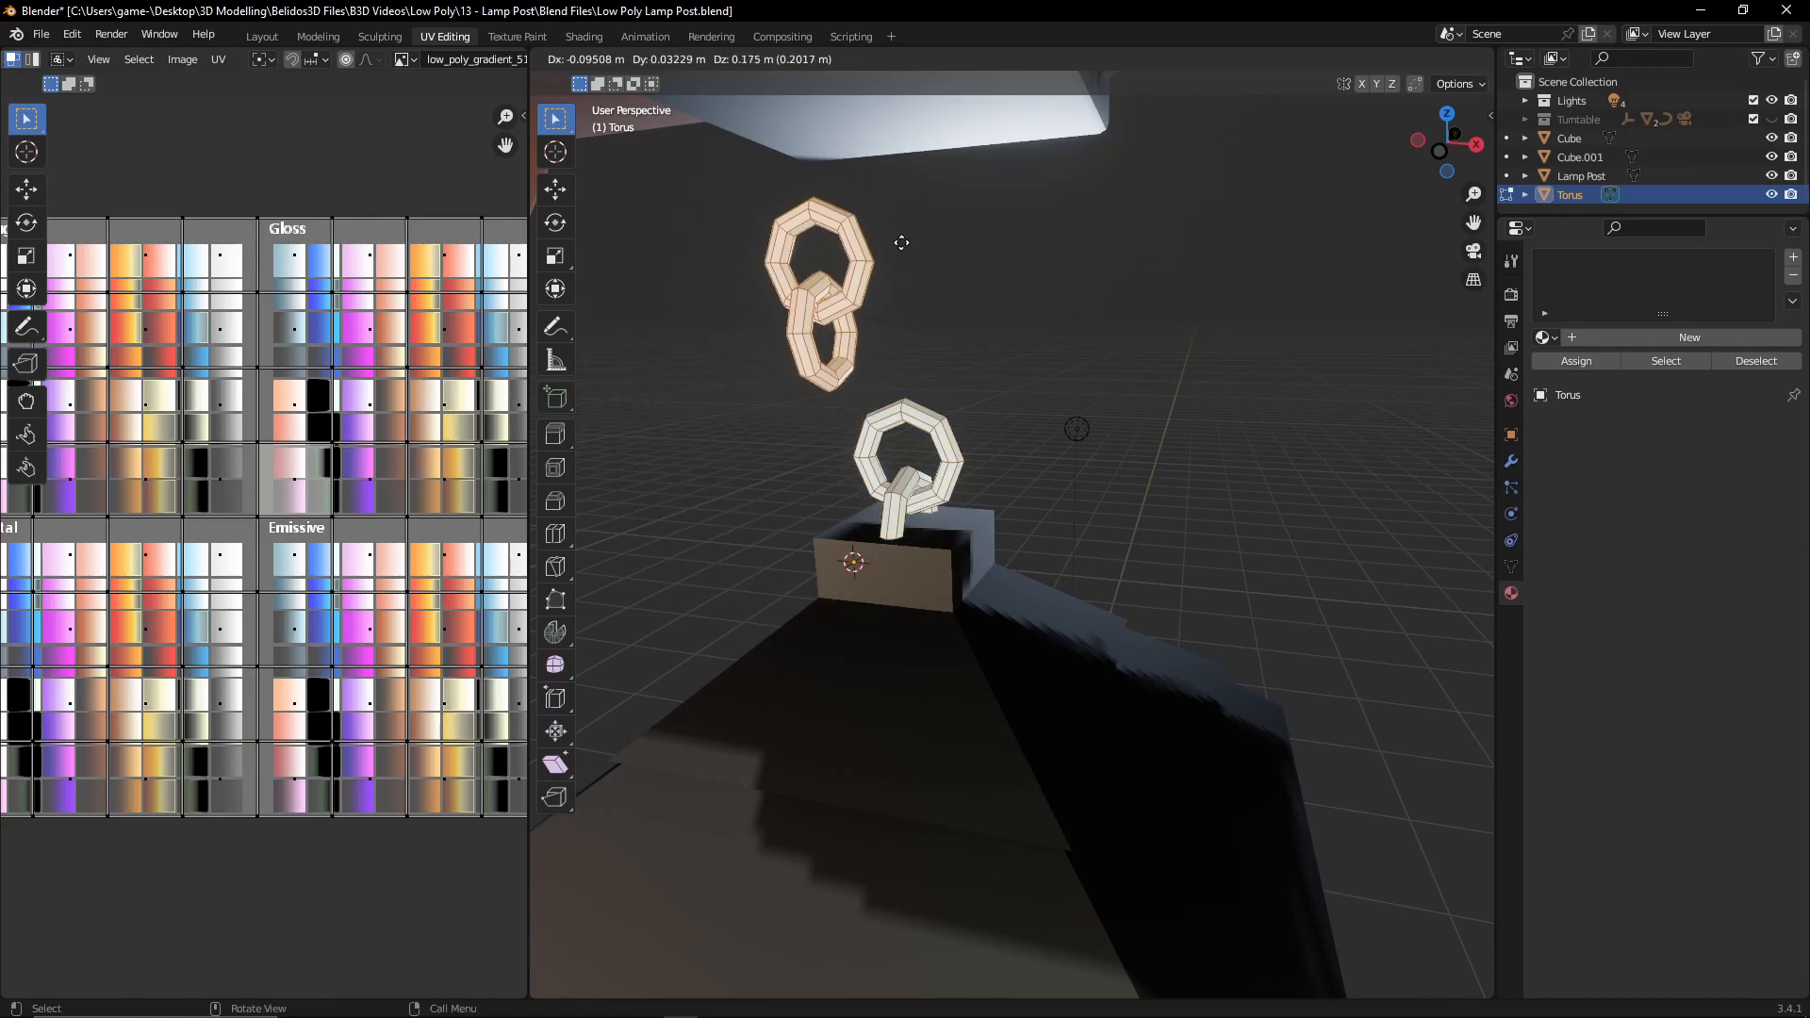
{"action": "right_click", "coordinate": [903, 247]}
{"action": "key", "text": "g"}
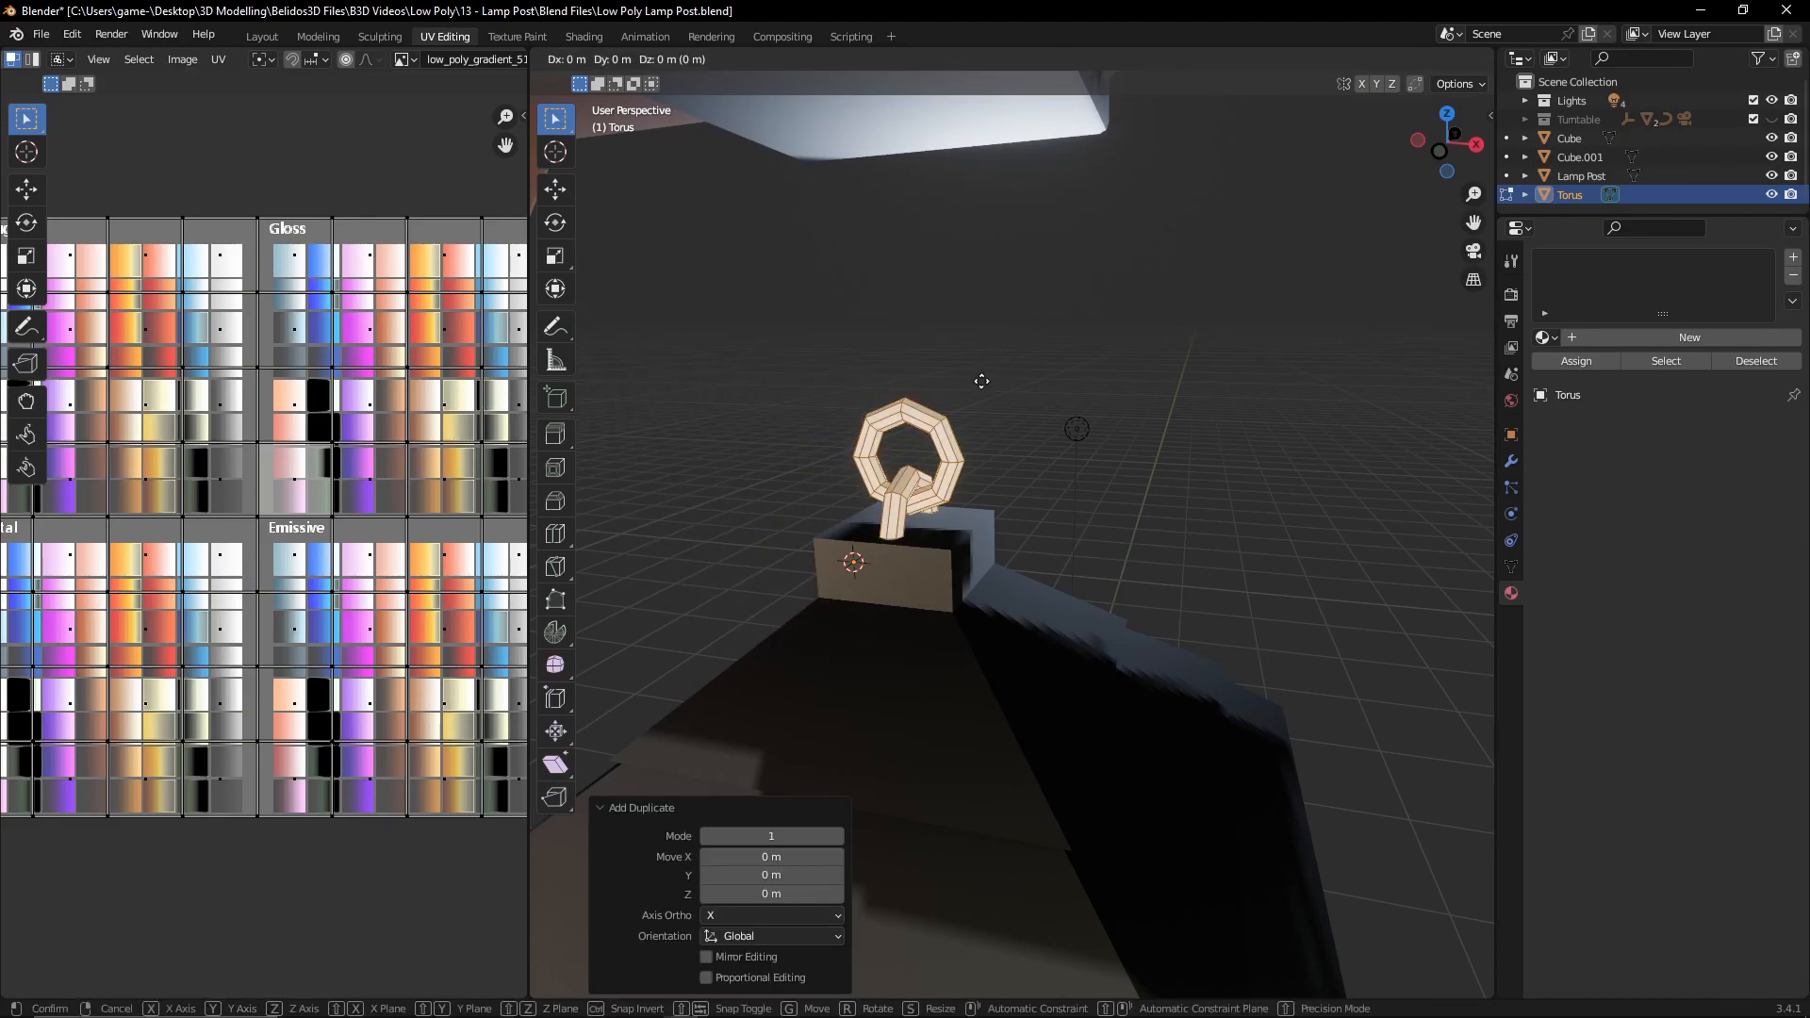
{"action": "key", "text": "z"}
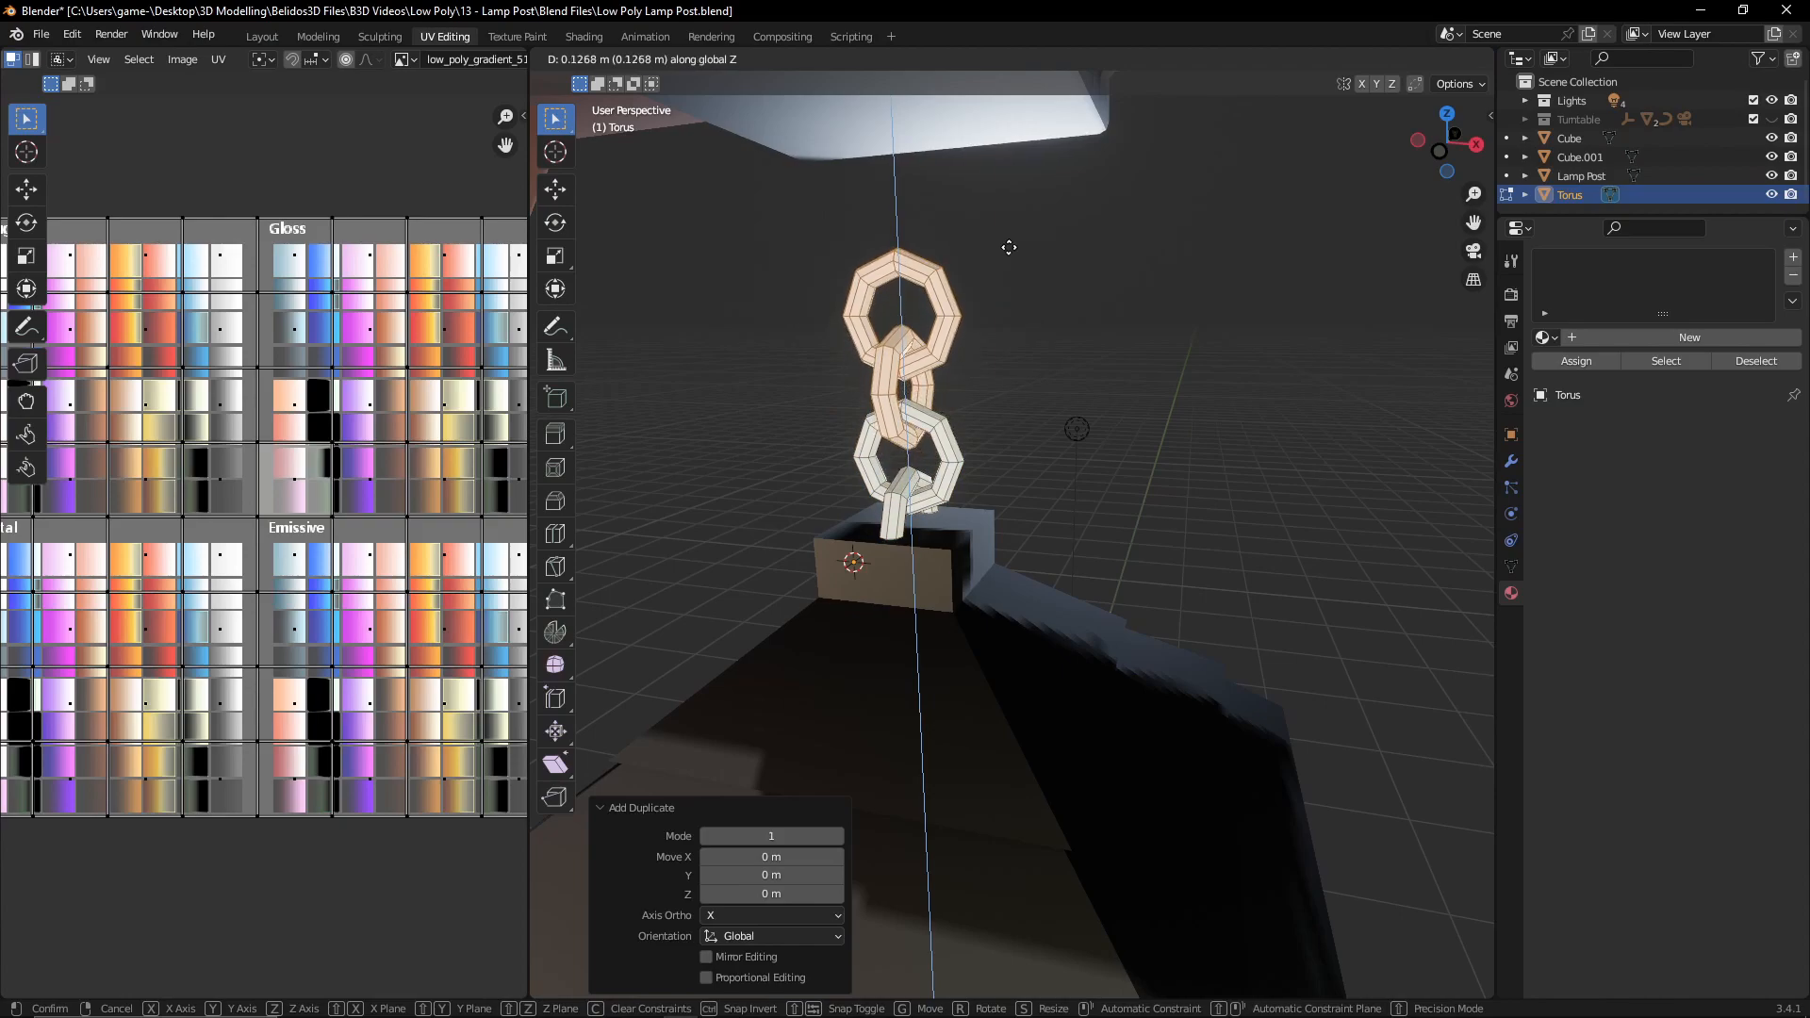
{"action": "left_click", "coordinate": [1009, 247]}
- Duplicate the upper pair of links and move it up about 0.134 m along Z to reach the beam's metal bracket
{"action": "middle_click_drag", "start_coordinate": [1002, 251], "coordinate": [1071, 350]}
{"action": "key", "text": "shift"}
{"action": "key", "text": "shift+d"}
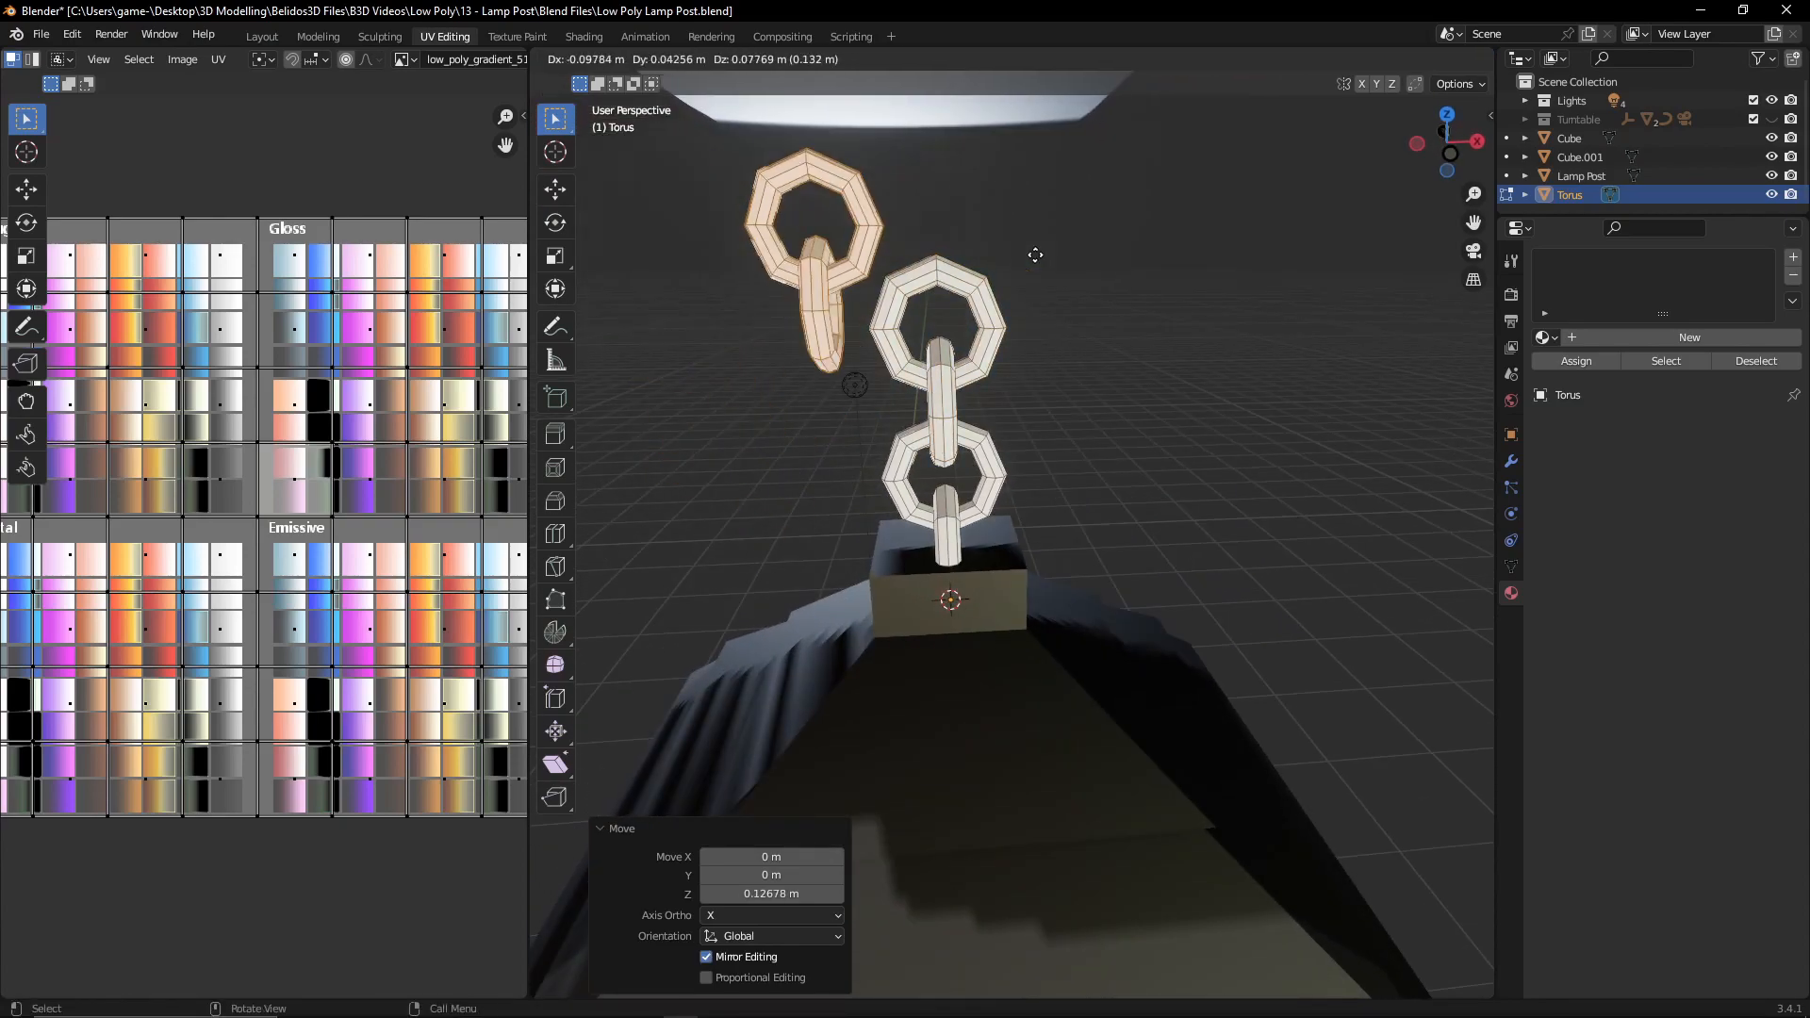
{"action": "key", "text": "z"}
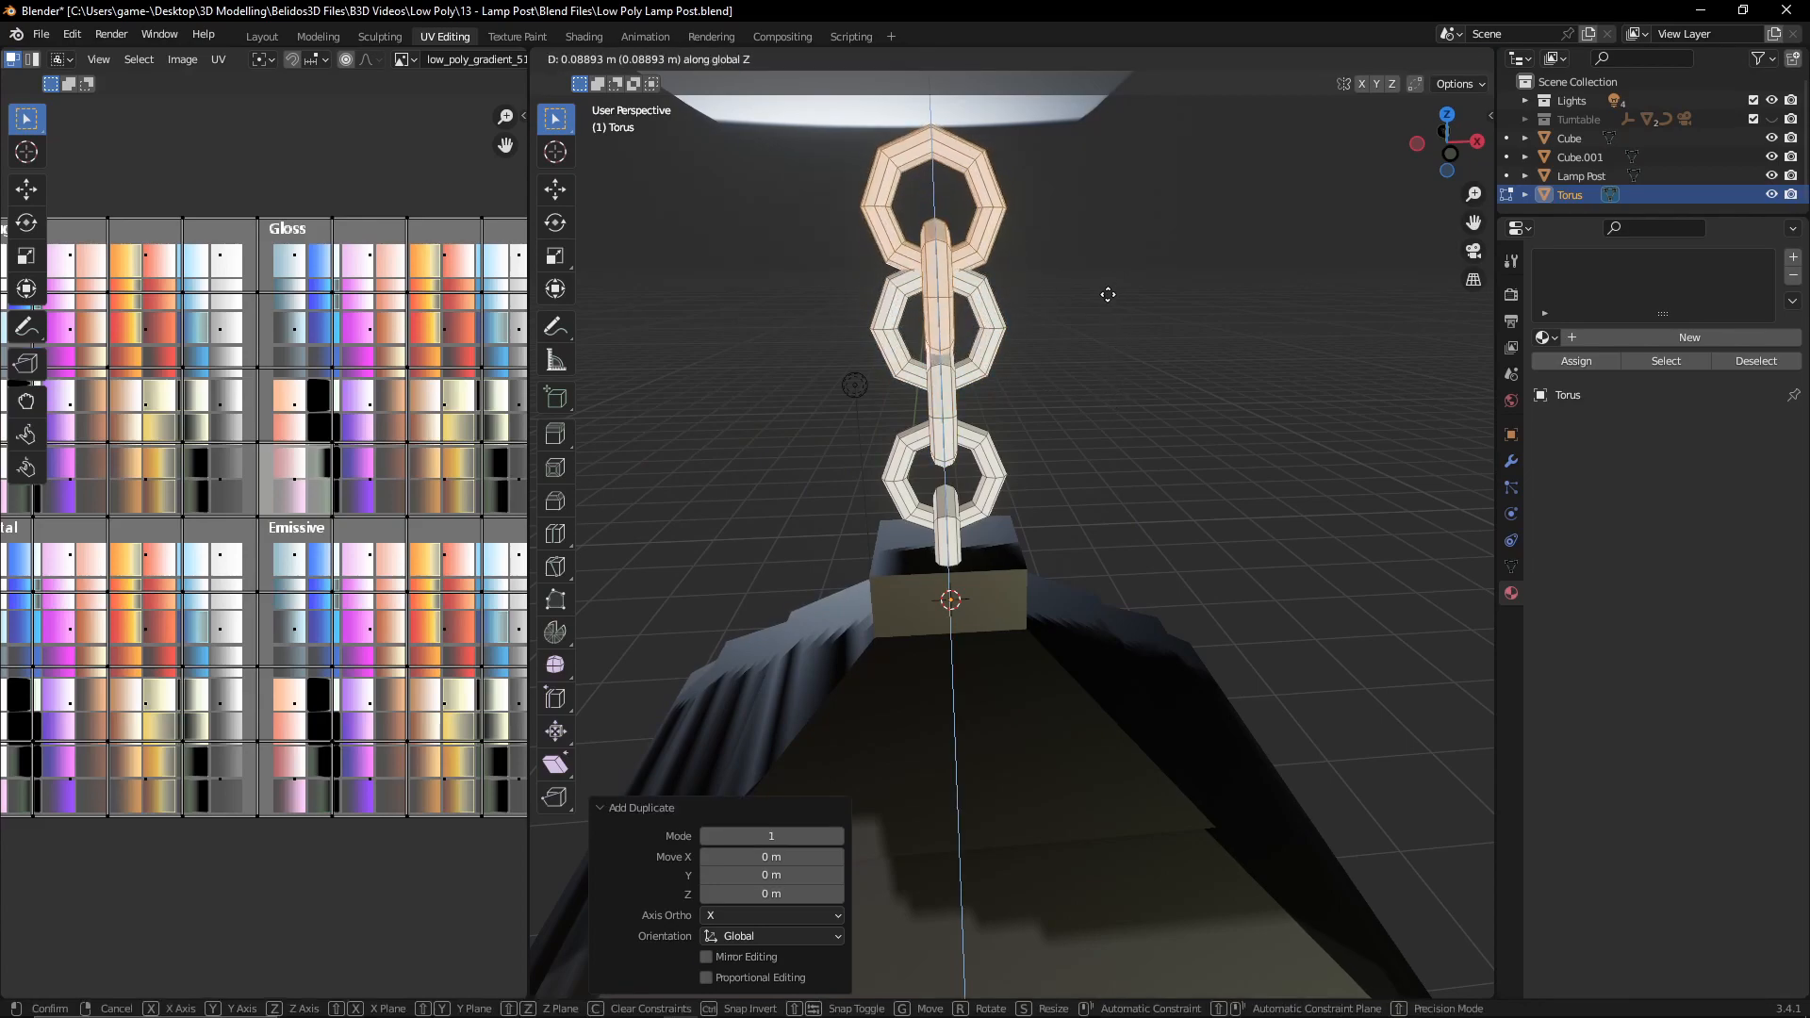
{"action": "left_click", "coordinate": [1084, 238]}
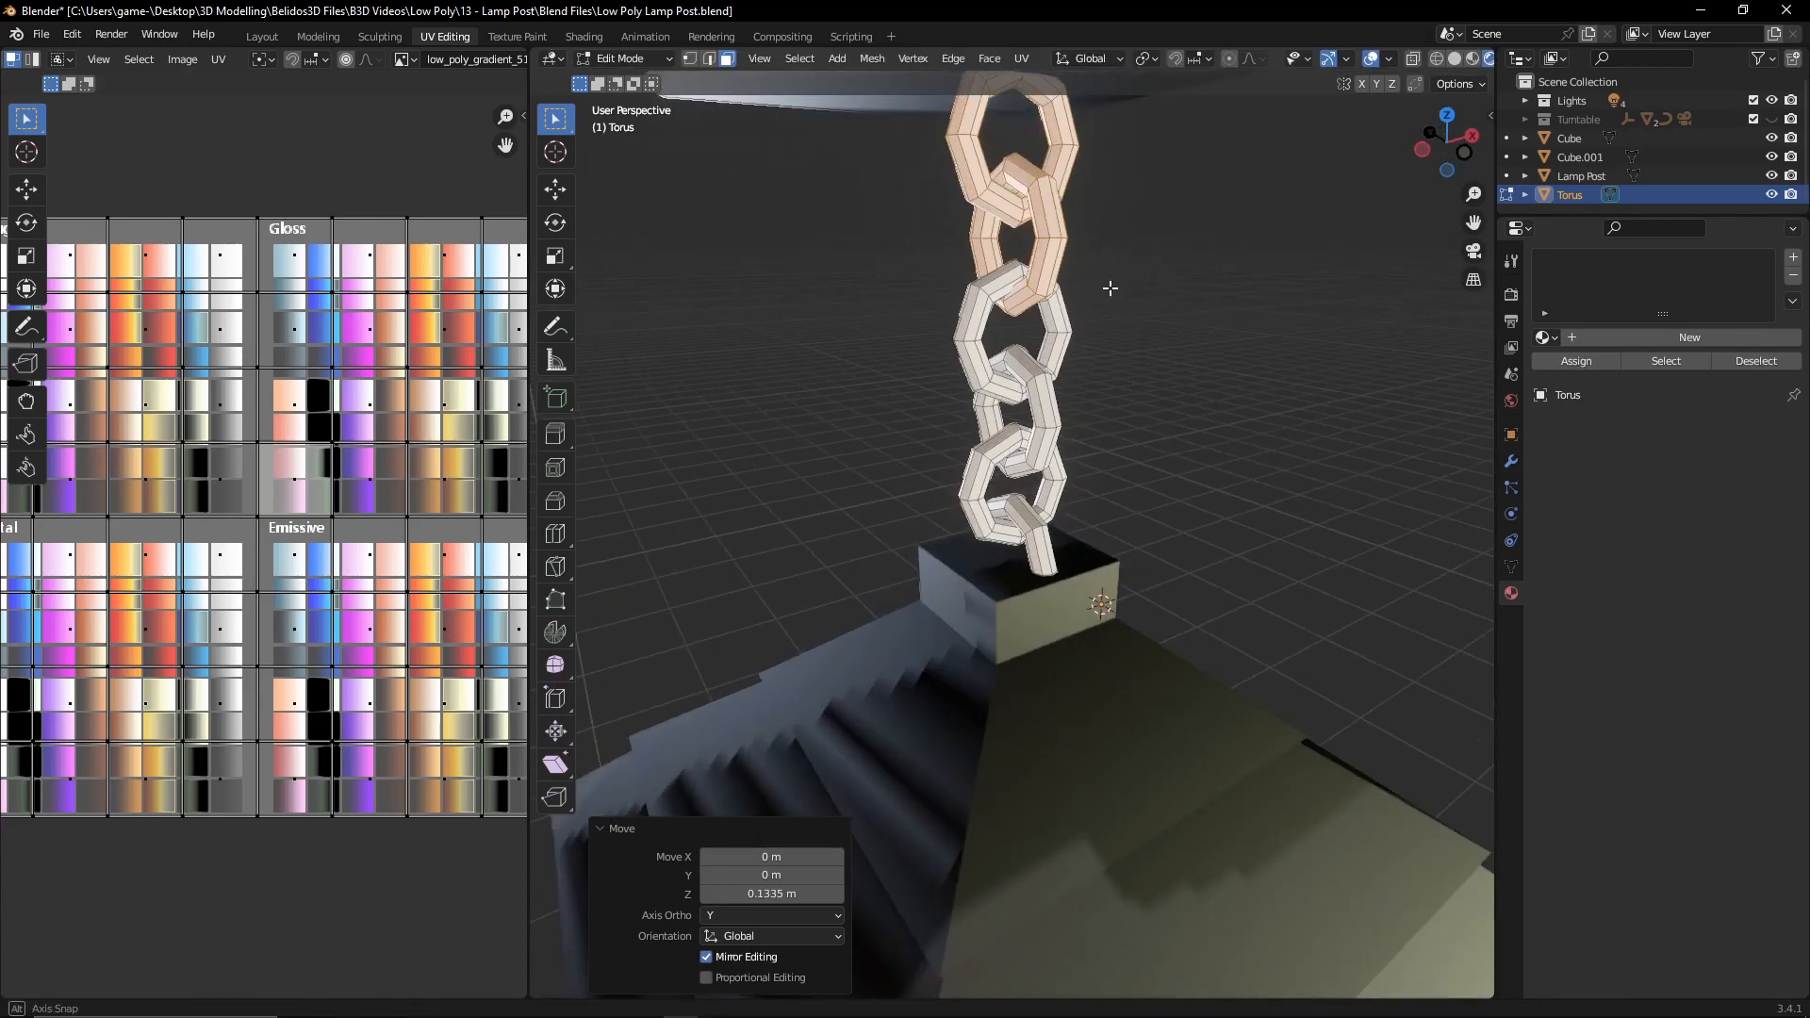
{"action": "scroll", "coordinate": [1084, 241], "scroll_direction": "down", "scroll_amount": 10}
{"action": "middle_click_drag", "start_coordinate": [1011, 250], "coordinate": [1014, 273]}
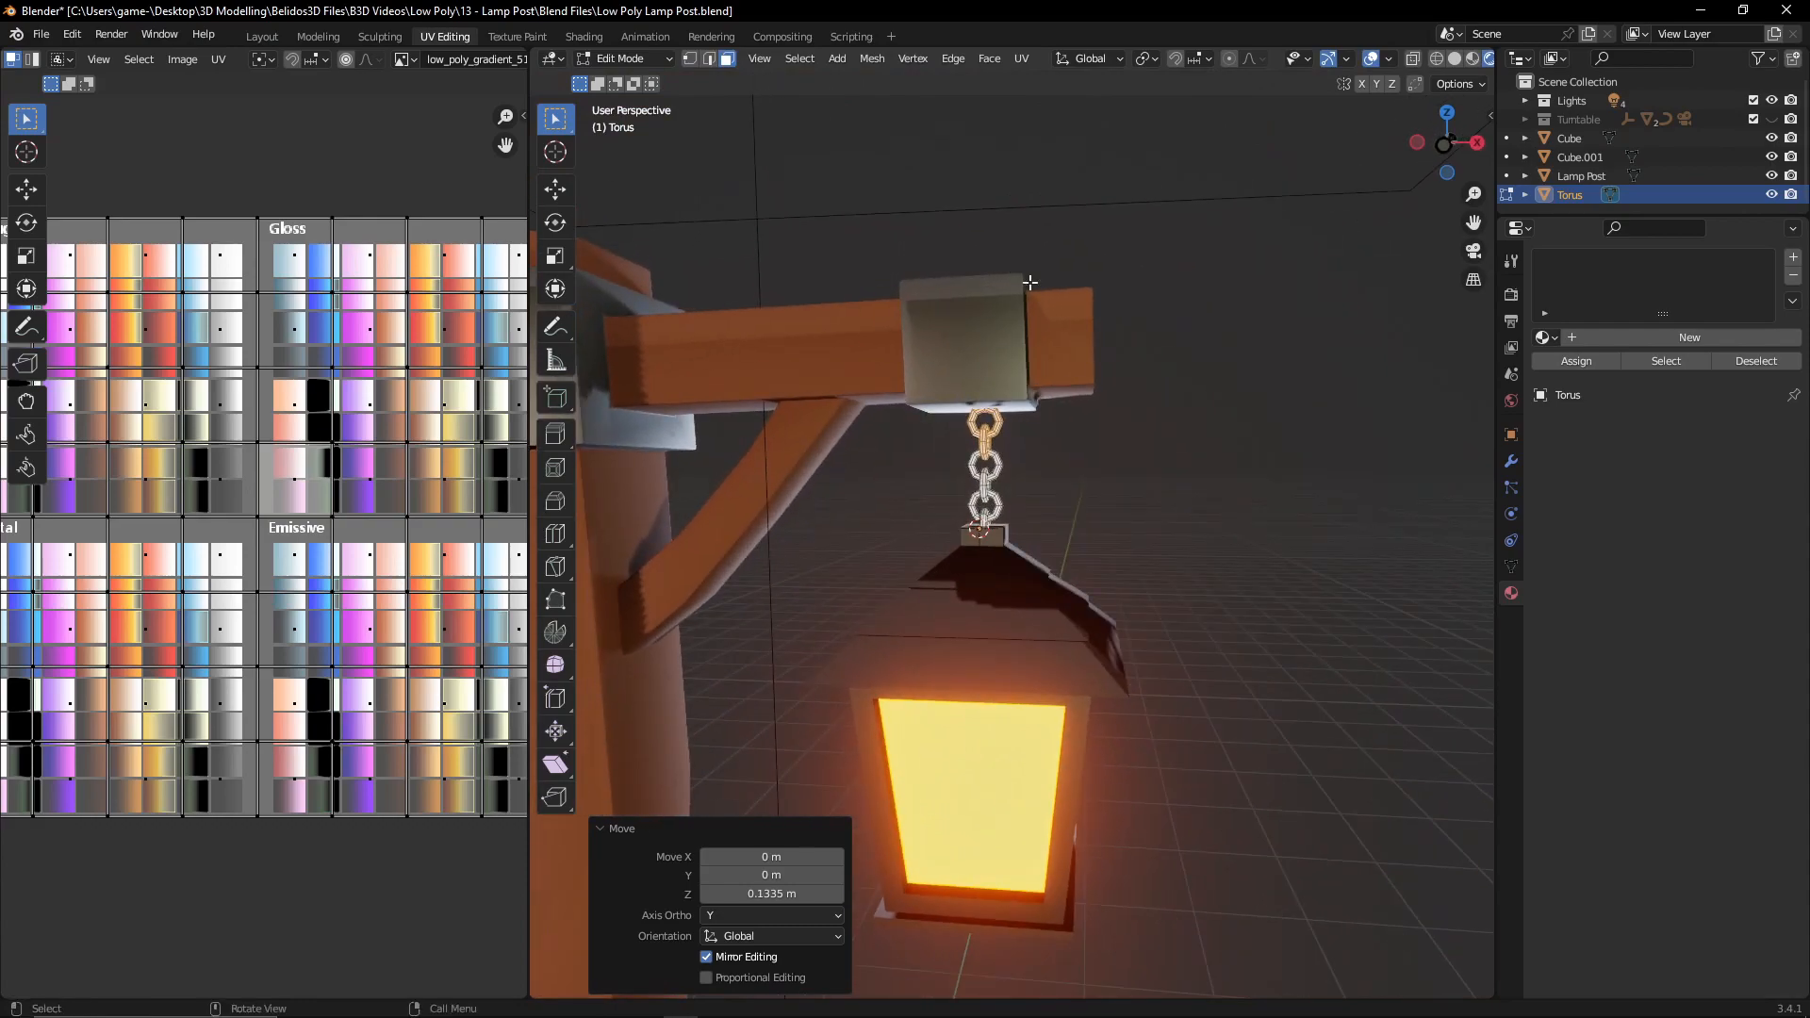
- Duplicate the second link from the top of the chain and move the copy up about 0.12 m along Z into the bracket
{"action": "key", "text": "Tab"}
{"action": "middle_click_drag", "start_coordinate": [1054, 394], "coordinate": [1003, 446]}
{"action": "scroll", "coordinate": [1078, 414], "scroll_direction": "up", "scroll_amount": 4}
{"action": "key", "text": "Tab"}
{"action": "left_click", "coordinate": [923, 433]}
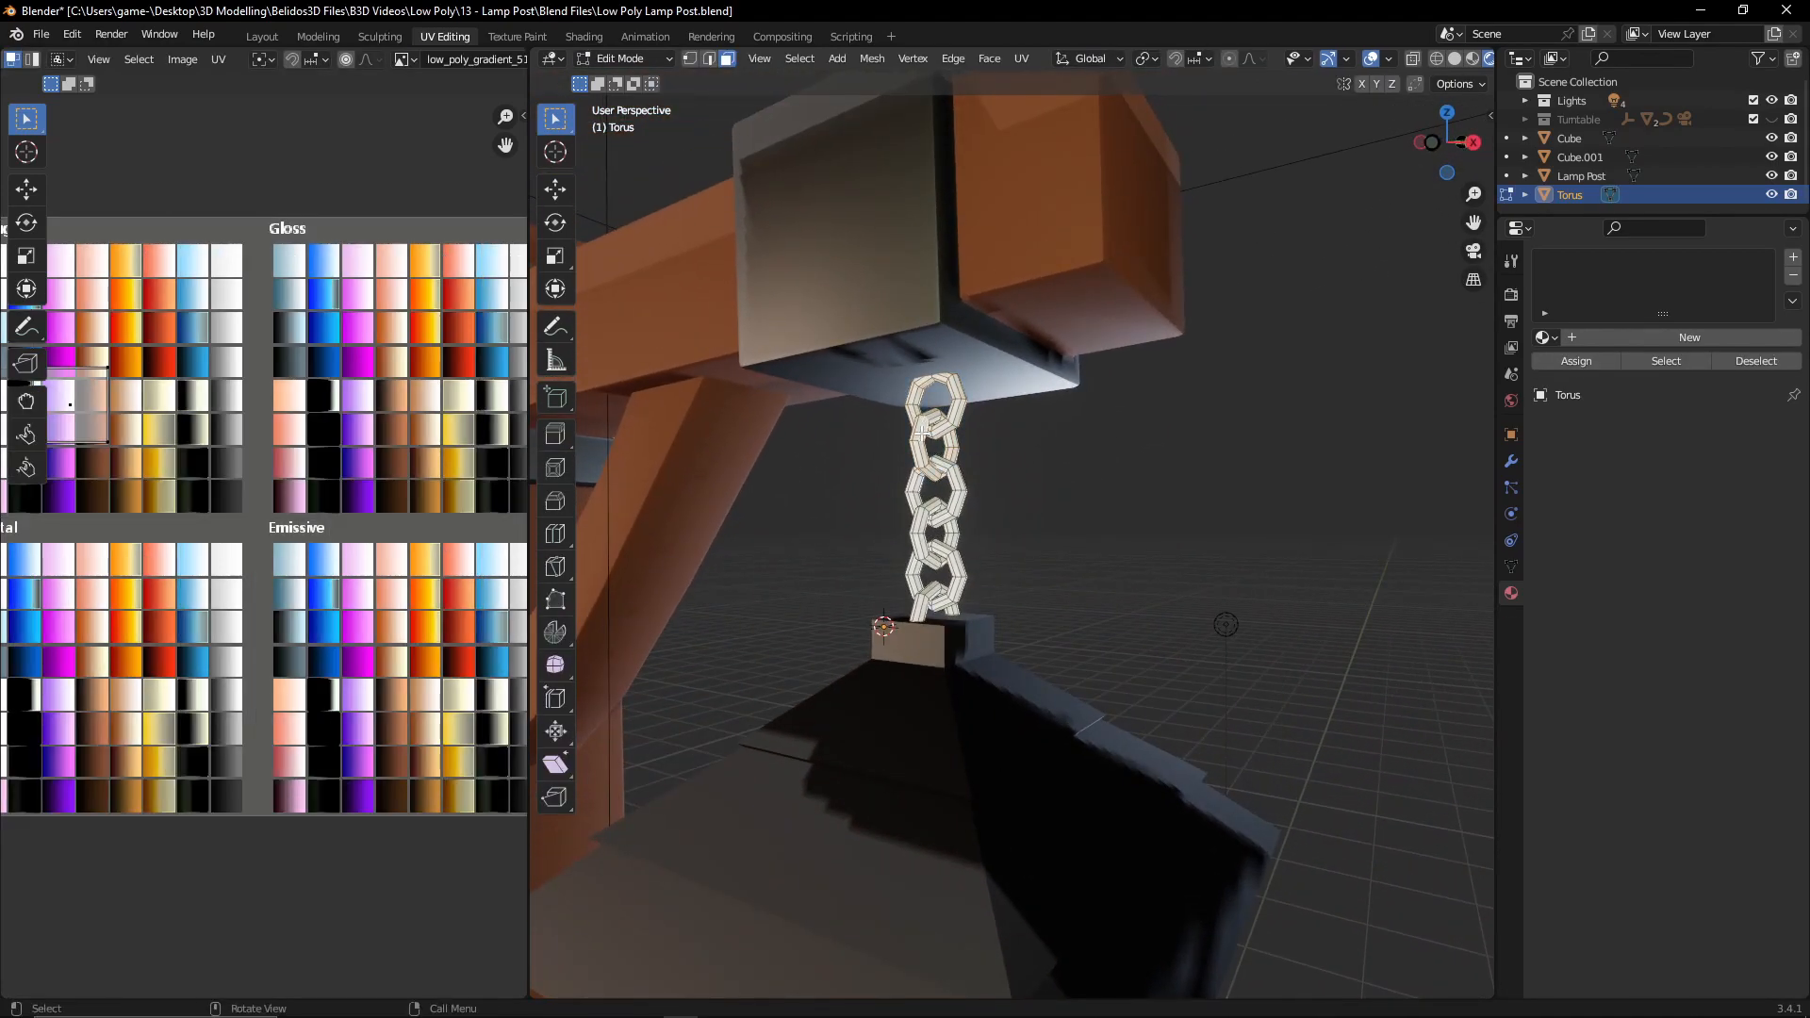
{"action": "key", "text": "l"}
{"action": "scroll", "coordinate": [909, 439], "scroll_direction": "up", "scroll_amount": 3}
{"action": "key", "text": "shift+d"}
{"action": "right_click", "coordinate": [958, 425]}
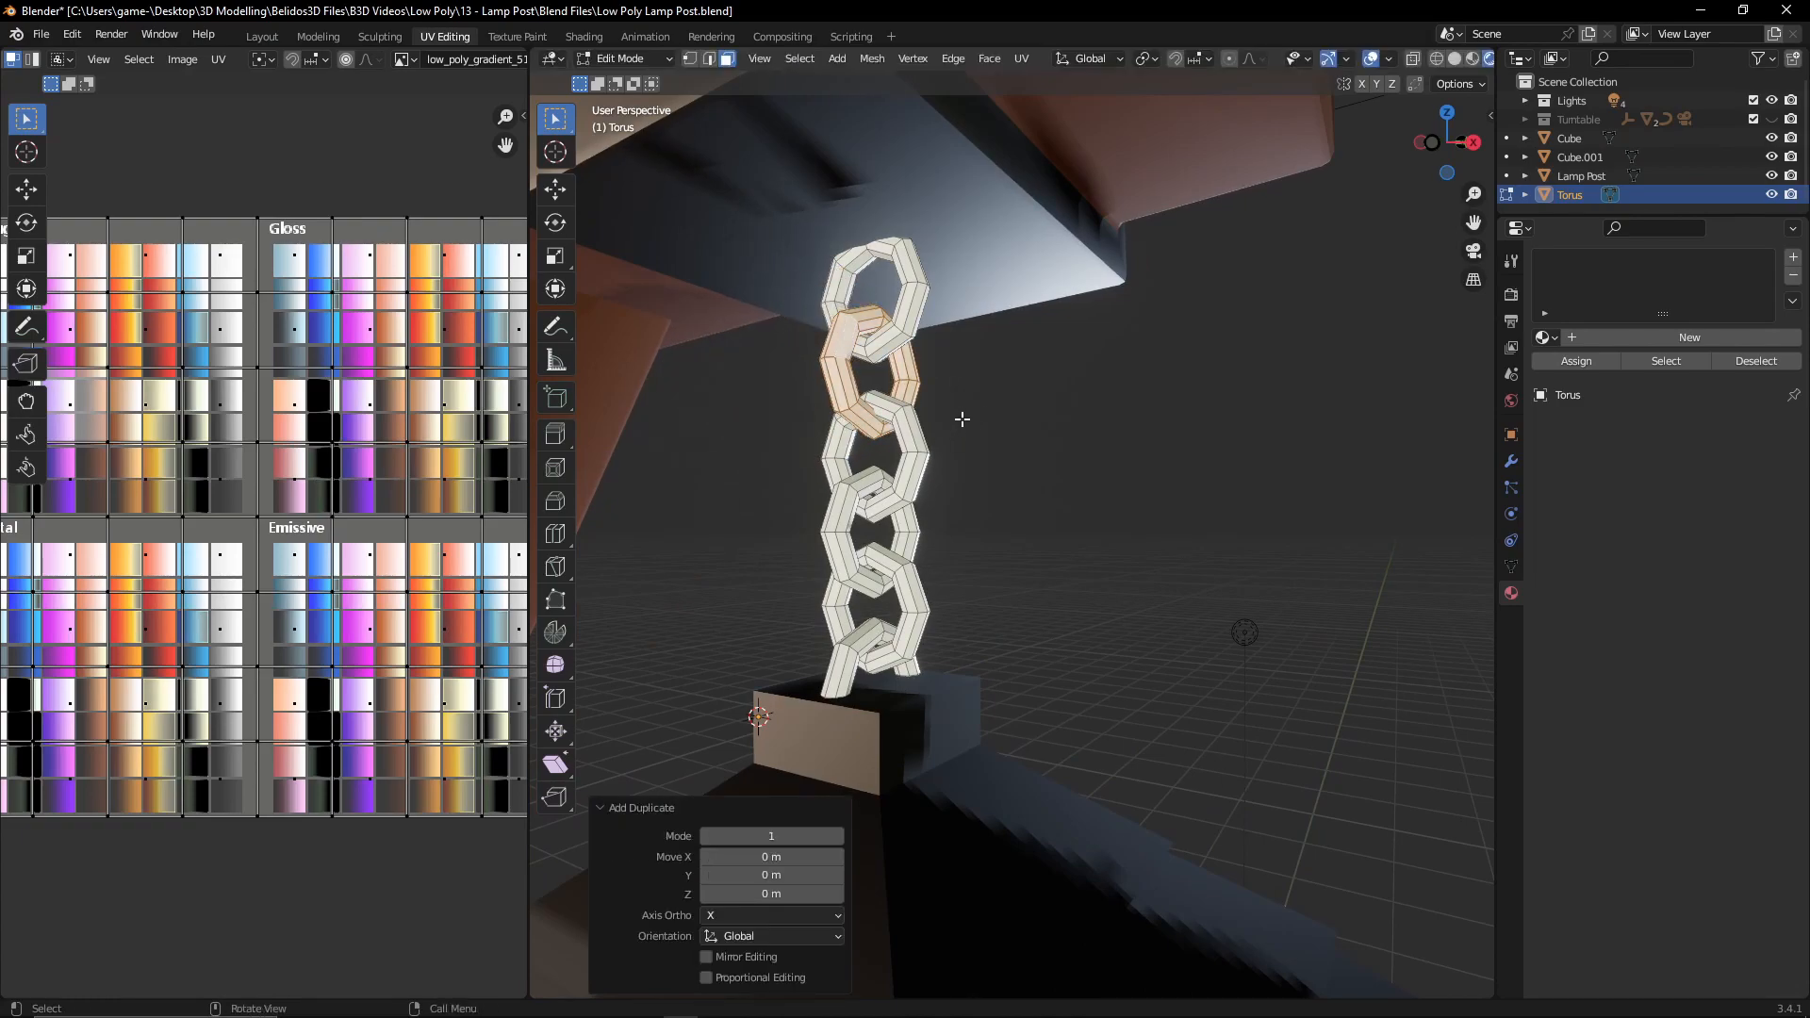
{"action": "key", "text": "g"}
{"action": "key", "text": "z"}
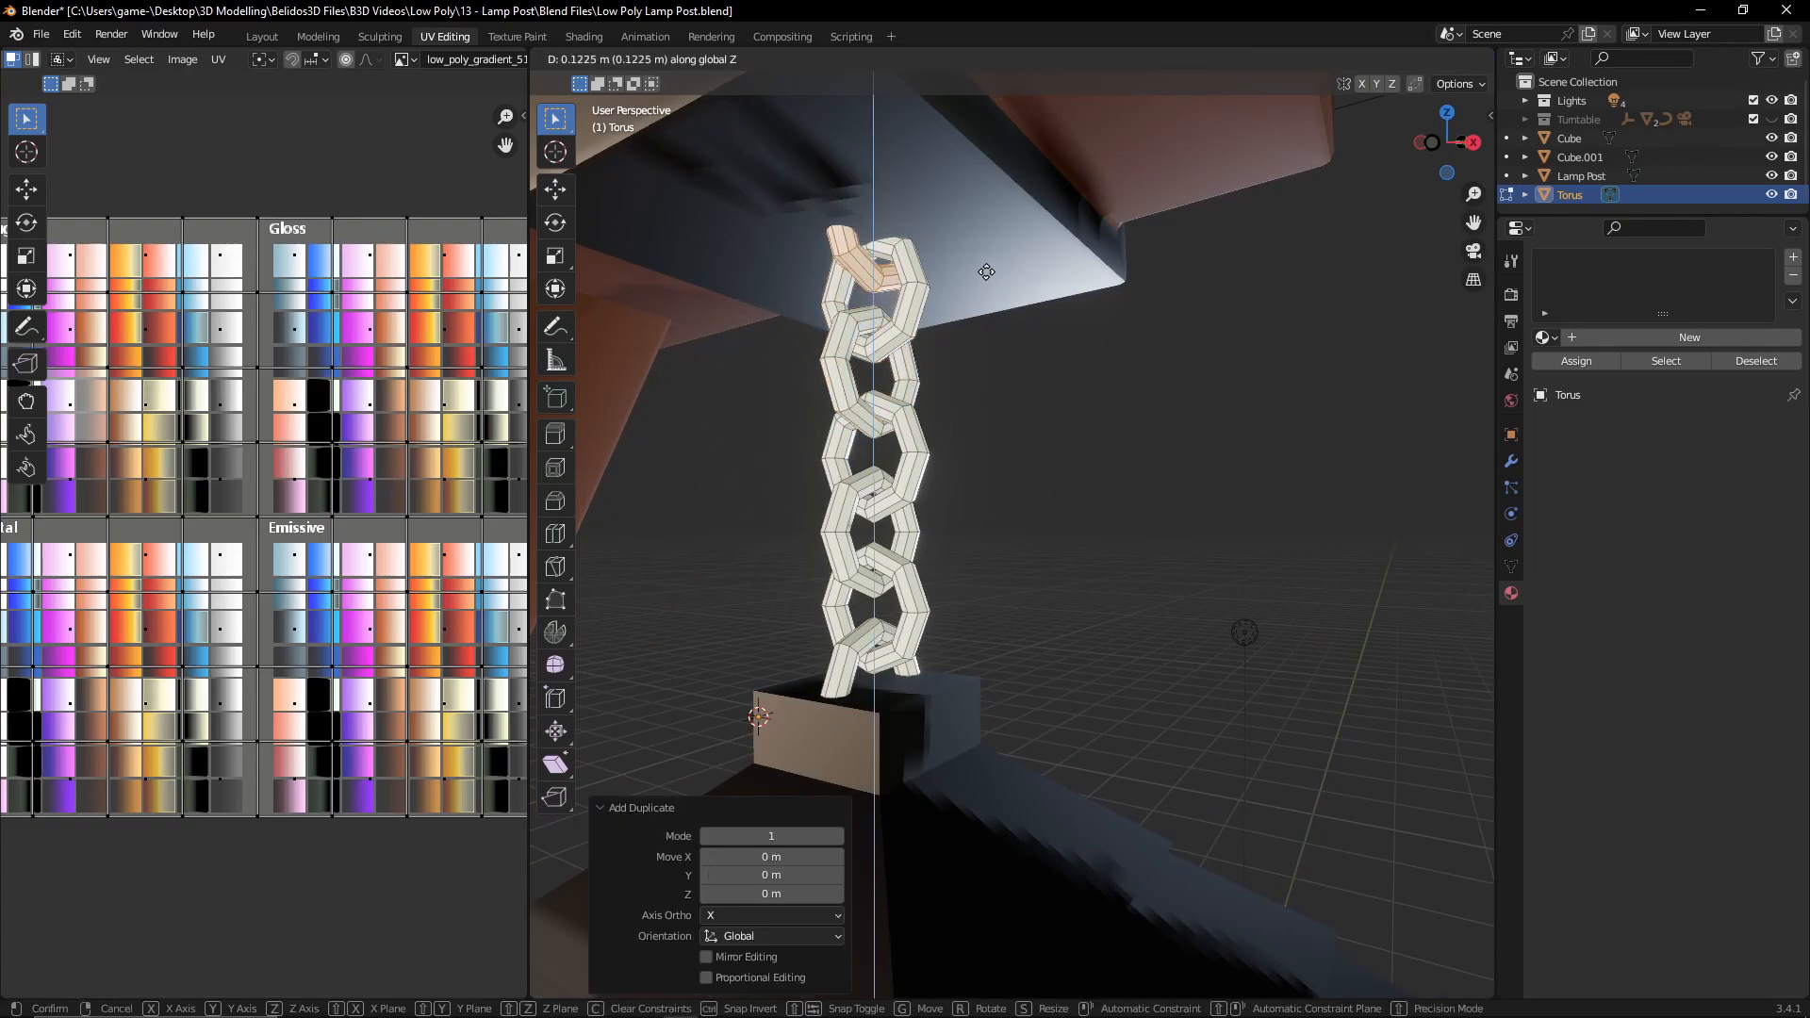
{"action": "left_click", "coordinate": [977, 267]}
- Lower the whole chain about 0.006 m along Z
{"action": "middle_click_drag", "start_coordinate": [977, 267], "coordinate": [1063, 264]}
{"action": "key", "text": "g"}
{"action": "key", "text": "z"}
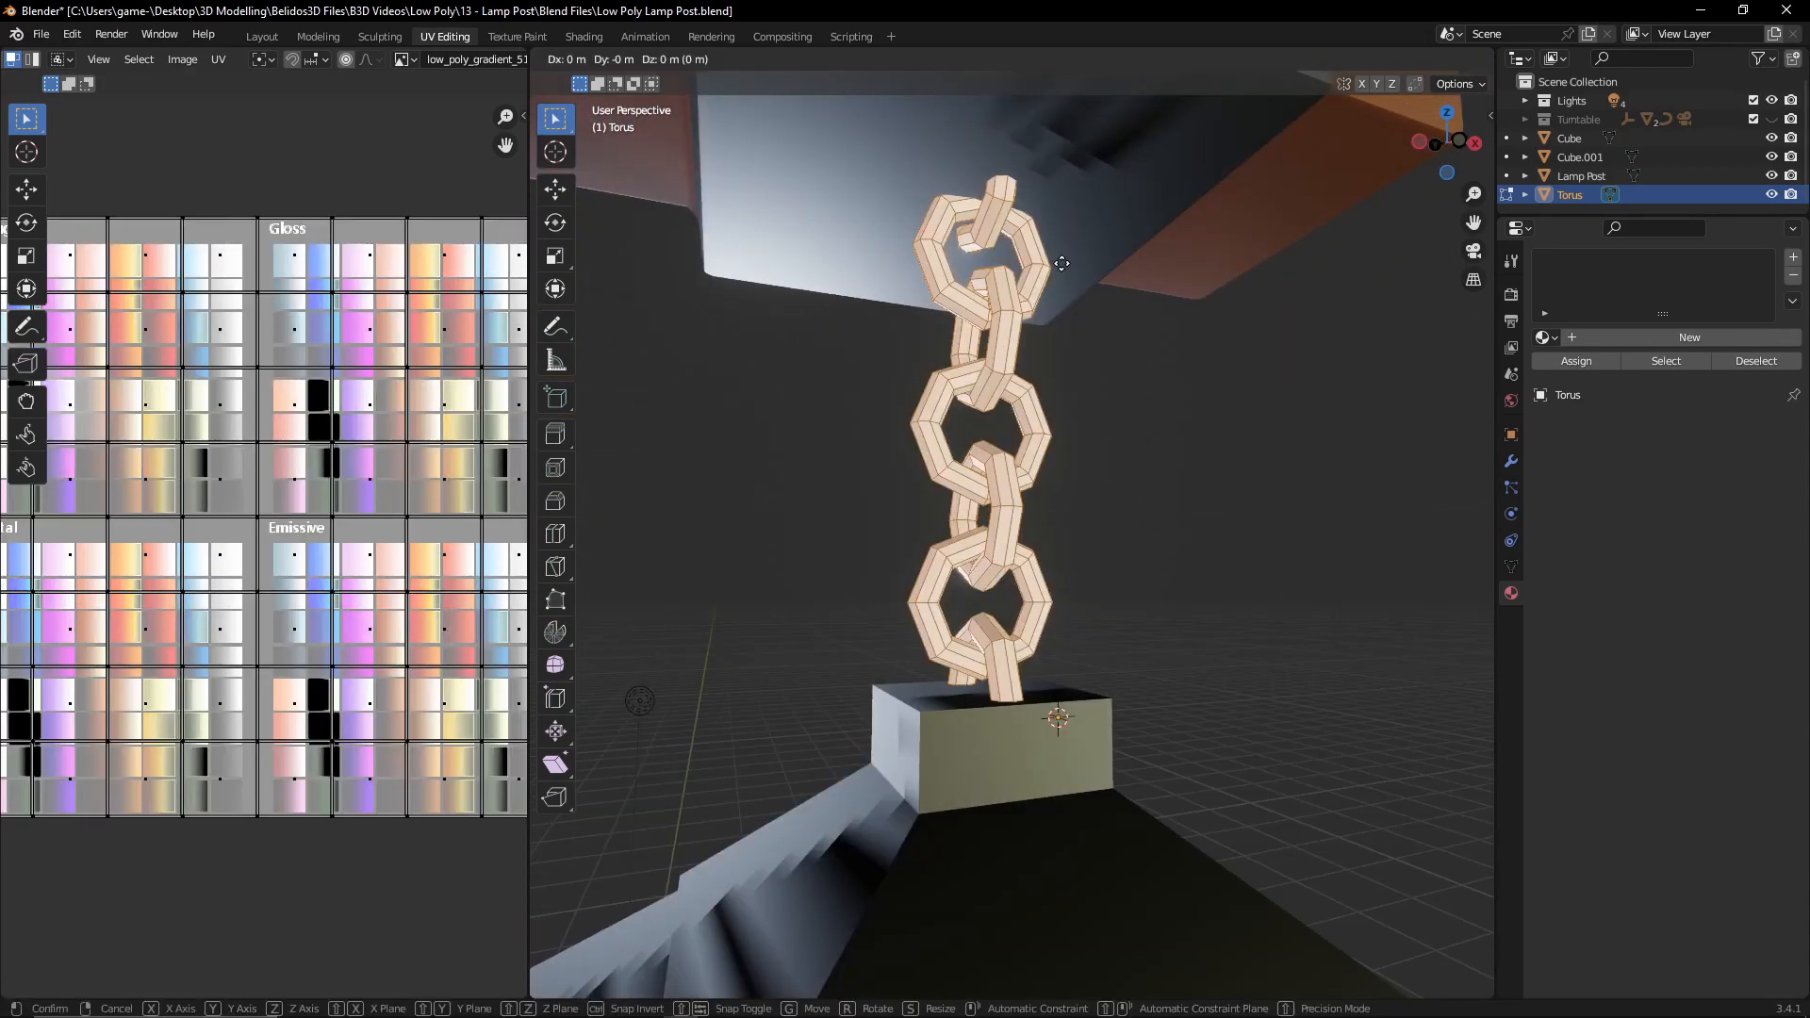
{"action": "left_click", "coordinate": [1037, 339]}
{"action": "middle_click_drag", "start_coordinate": [1037, 340], "coordinate": [1105, 223]}
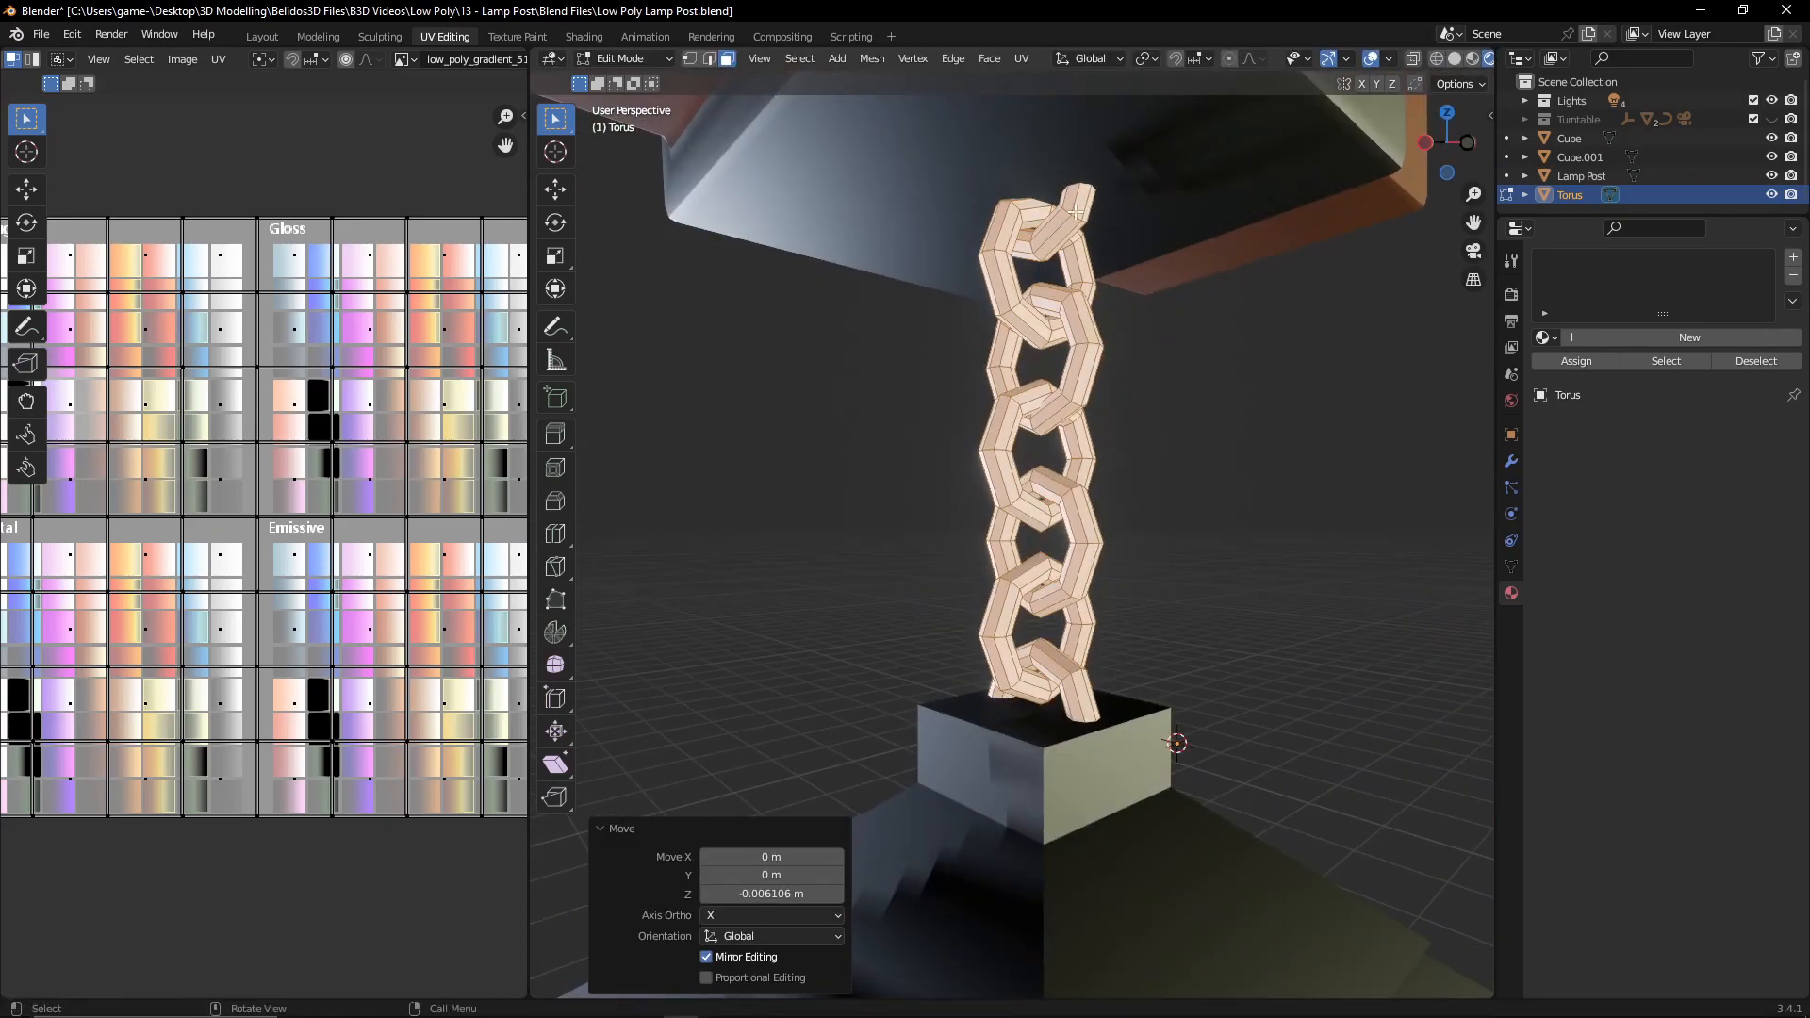
- Scale the chain's topmost link up to about 1.127, widen it along Y, and leave mesh editing
{"action": "left_click", "coordinate": [1153, 267]}
{"action": "key", "text": "l"}
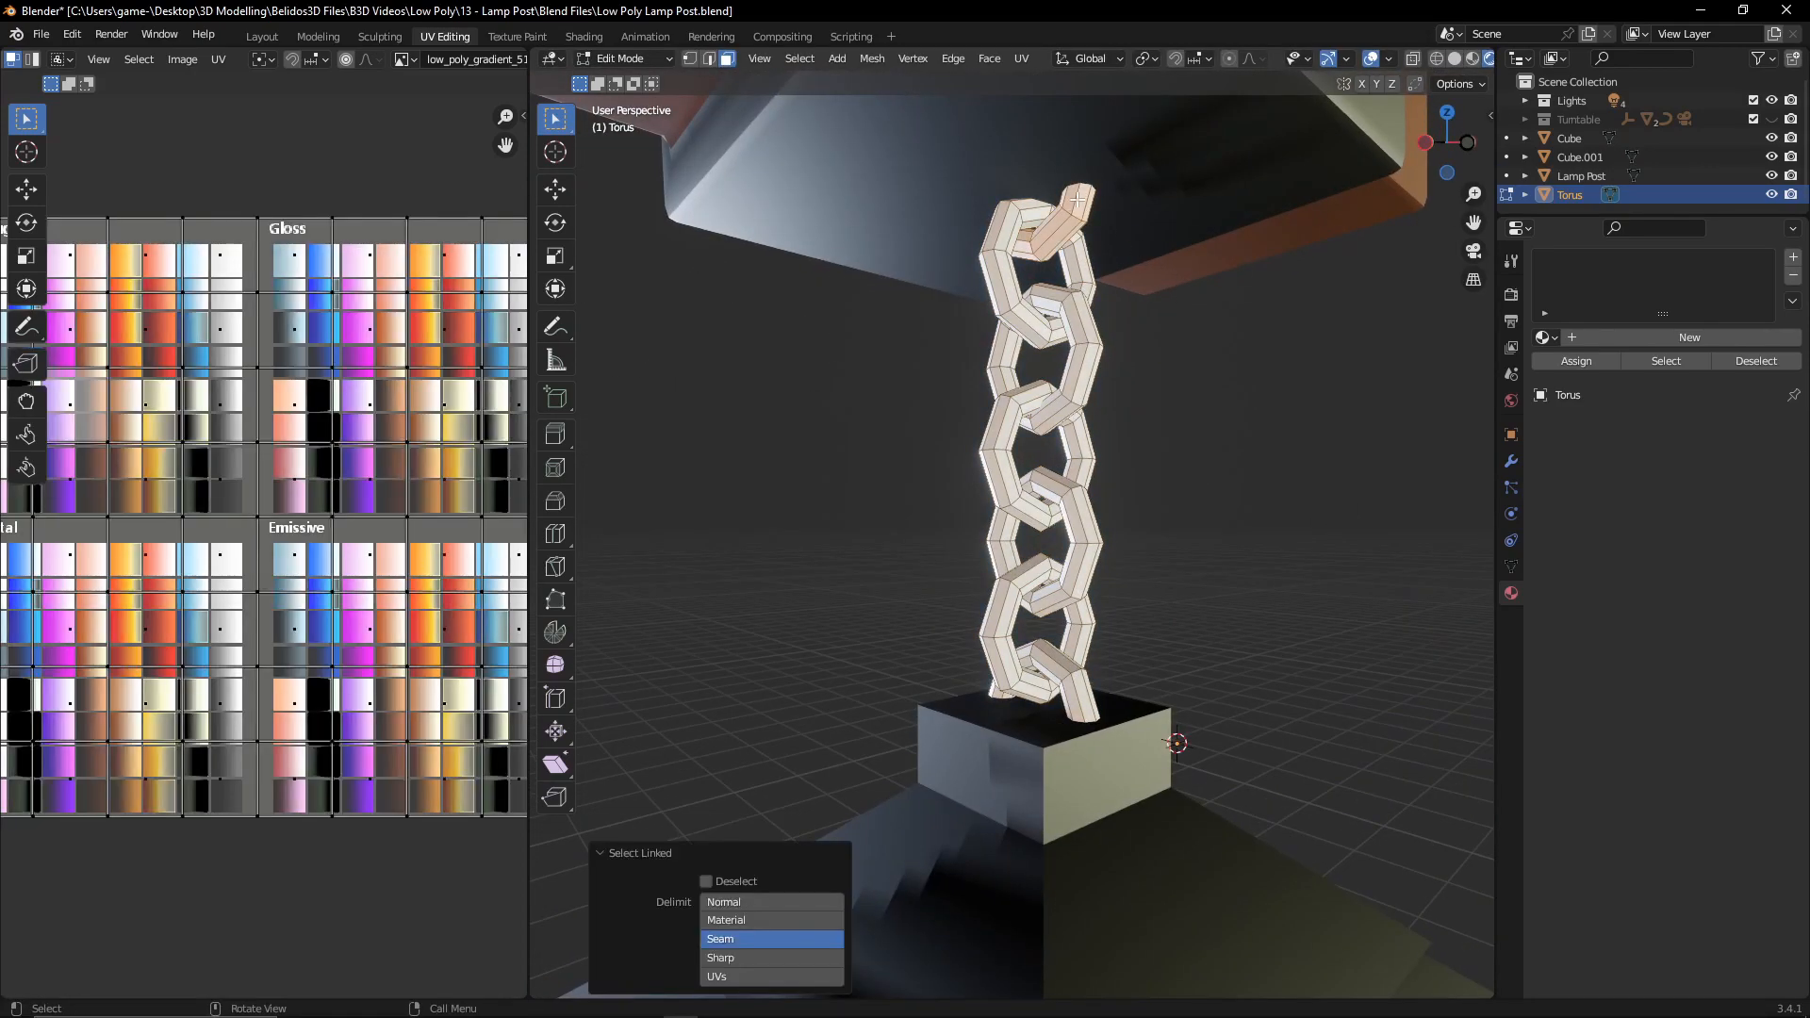
{"action": "middle_click_drag", "start_coordinate": [1148, 336], "coordinate": [1221, 371]}
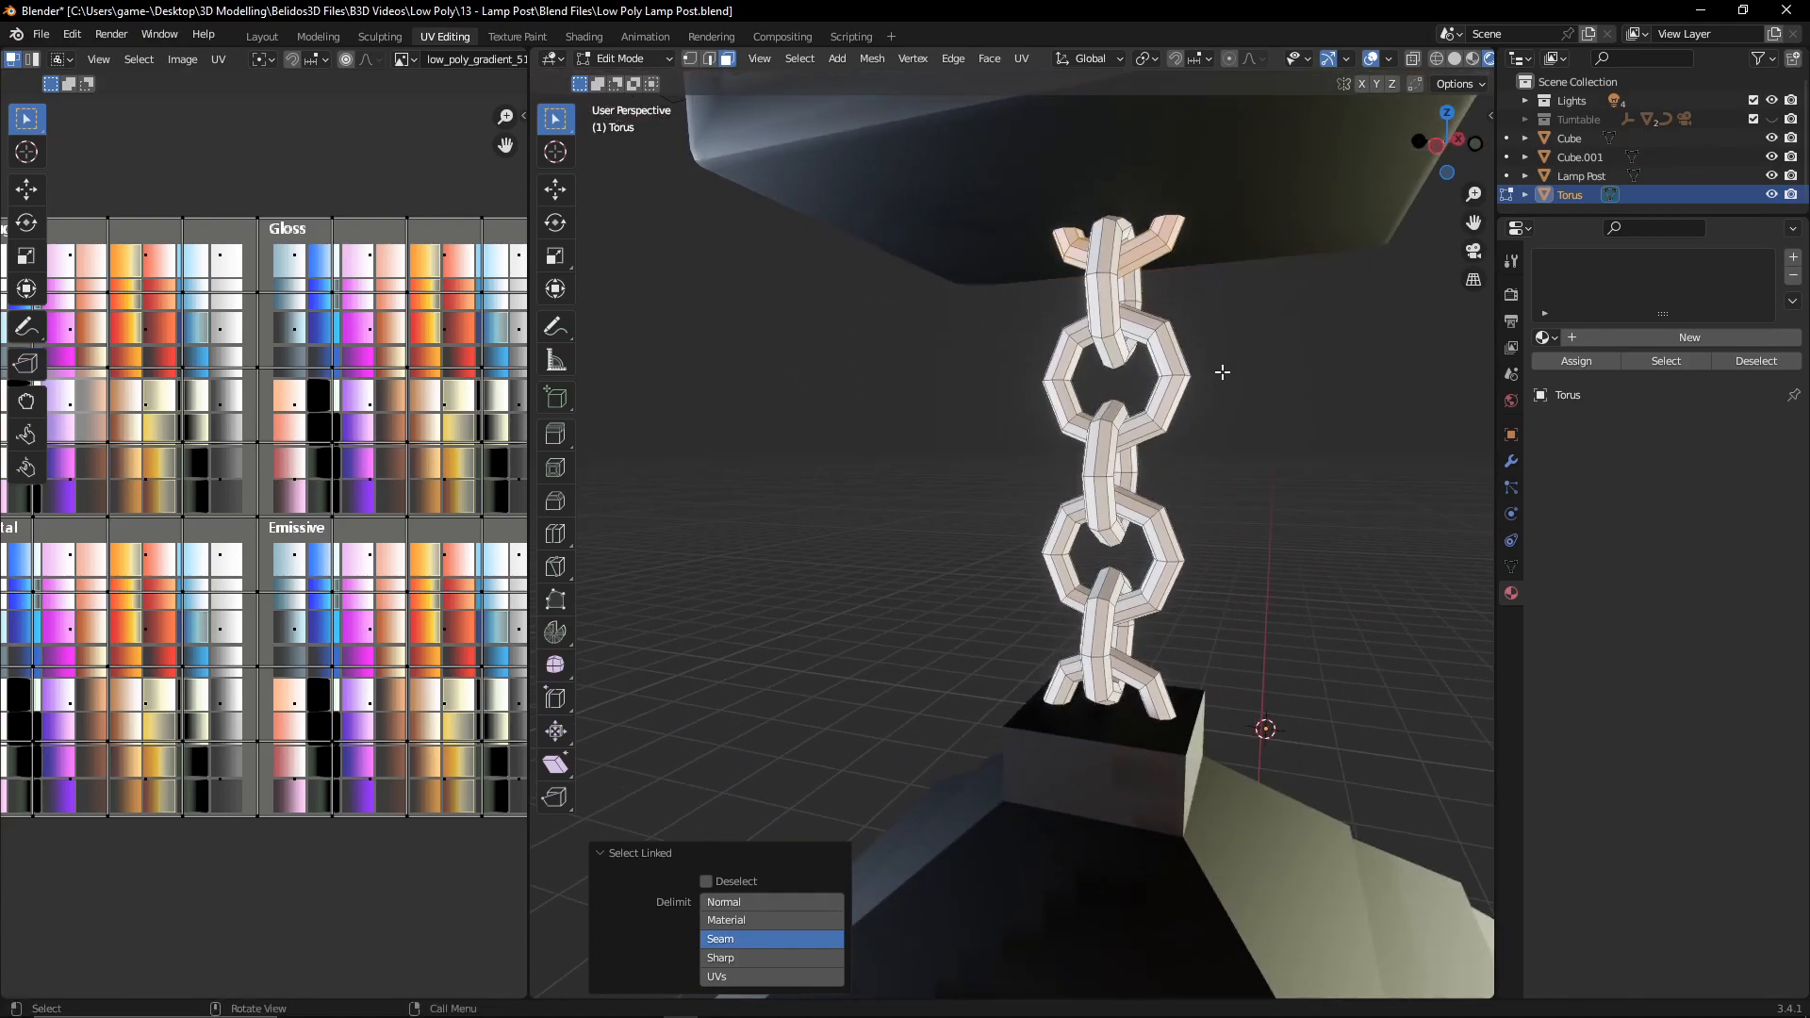
{"action": "key", "text": "s"}
{"action": "left_click", "coordinate": [1266, 370]}
{"action": "key", "text": "s"}
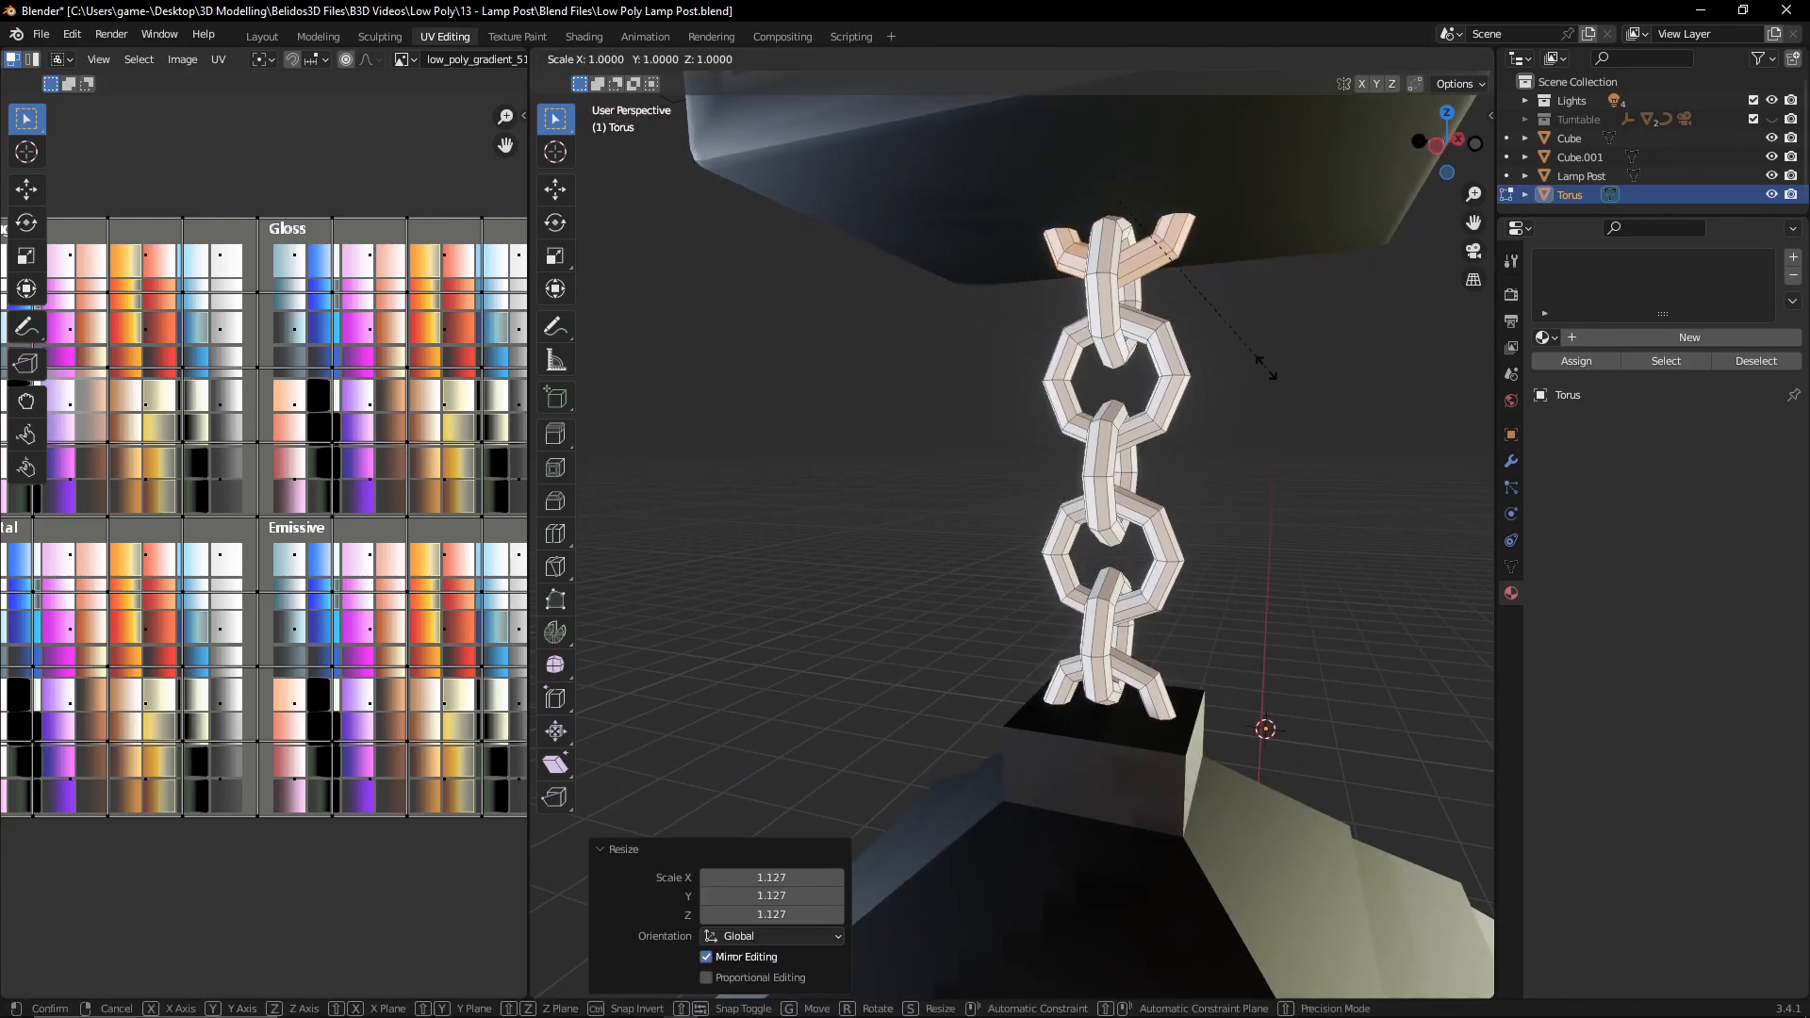
{"action": "key", "text": "y"}
{"action": "left_click", "coordinate": [1343, 388]}
{"action": "middle_click_drag", "start_coordinate": [1343, 387], "coordinate": [1001, 487]}
{"action": "key", "text": "Tab"}
{"action": "scroll", "coordinate": [1118, 466], "scroll_direction": "down", "scroll_amount": 6}
{"action": "left_click", "coordinate": [1123, 466]}
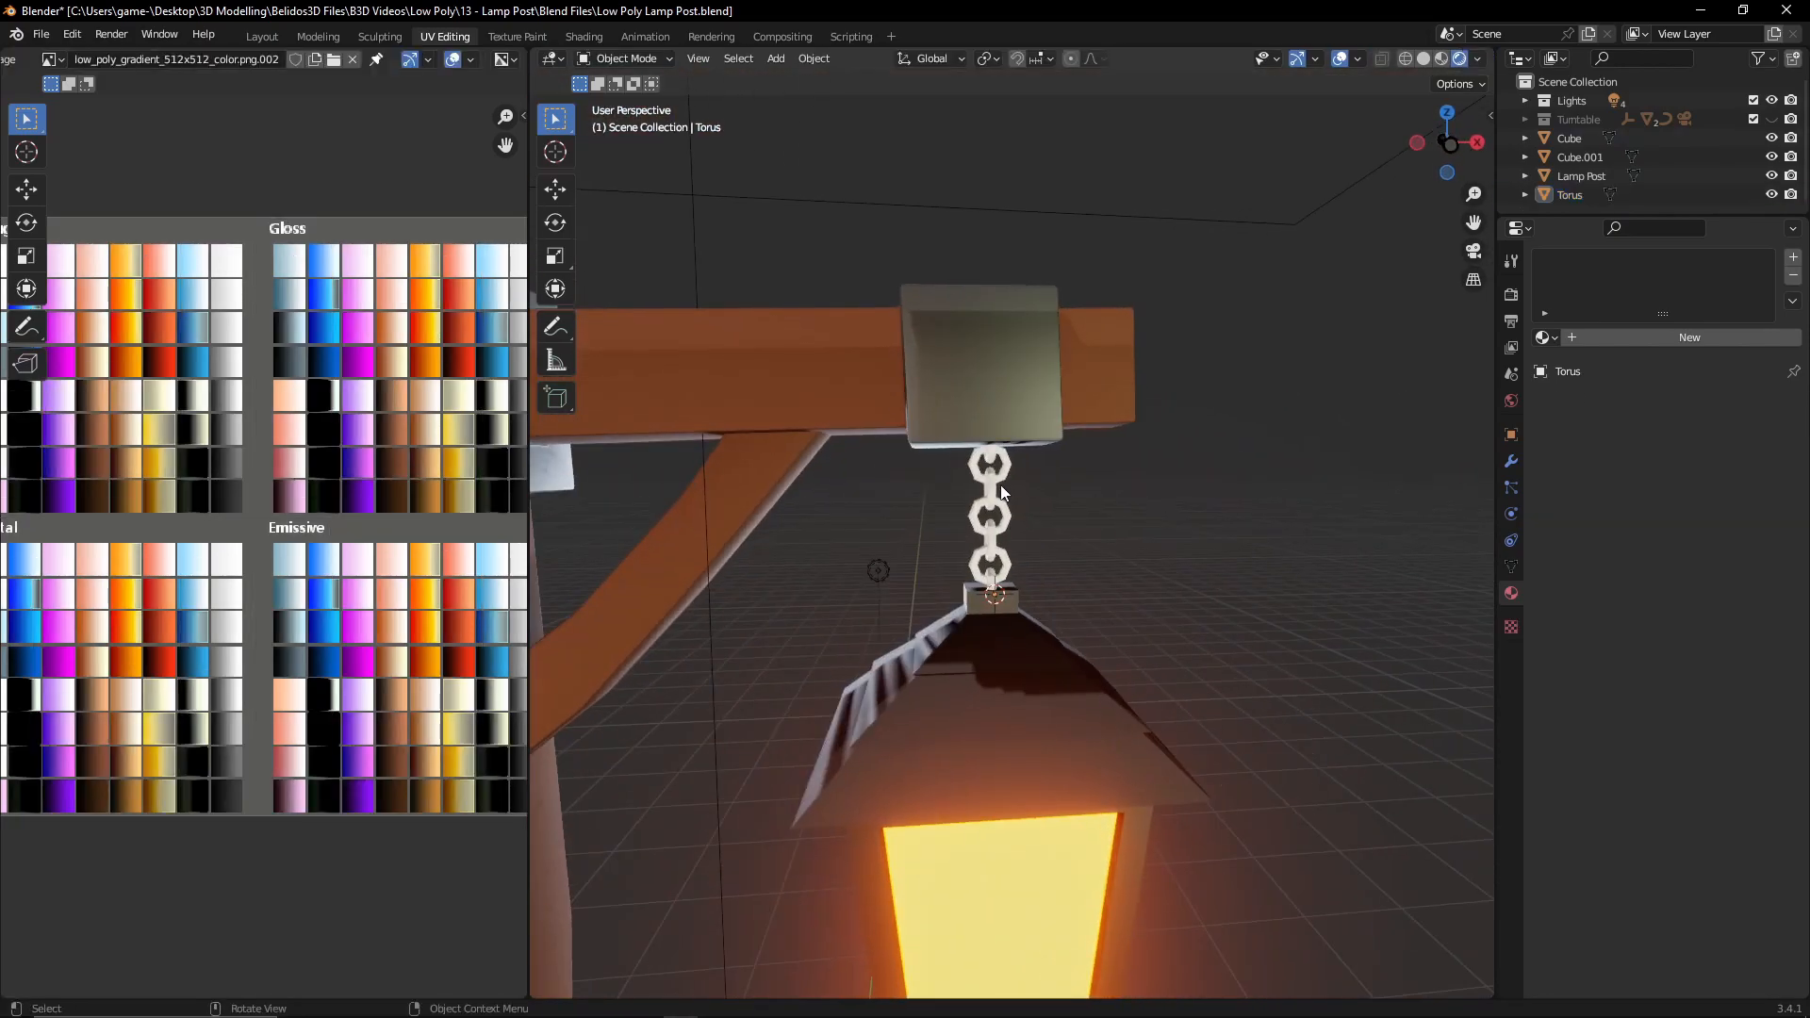
- Select all the chain's faces and reset their UVs
{"action": "left_click", "coordinate": [990, 482]}
{"action": "key", "text": "Tab"}
{"action": "key", "text": "a"}
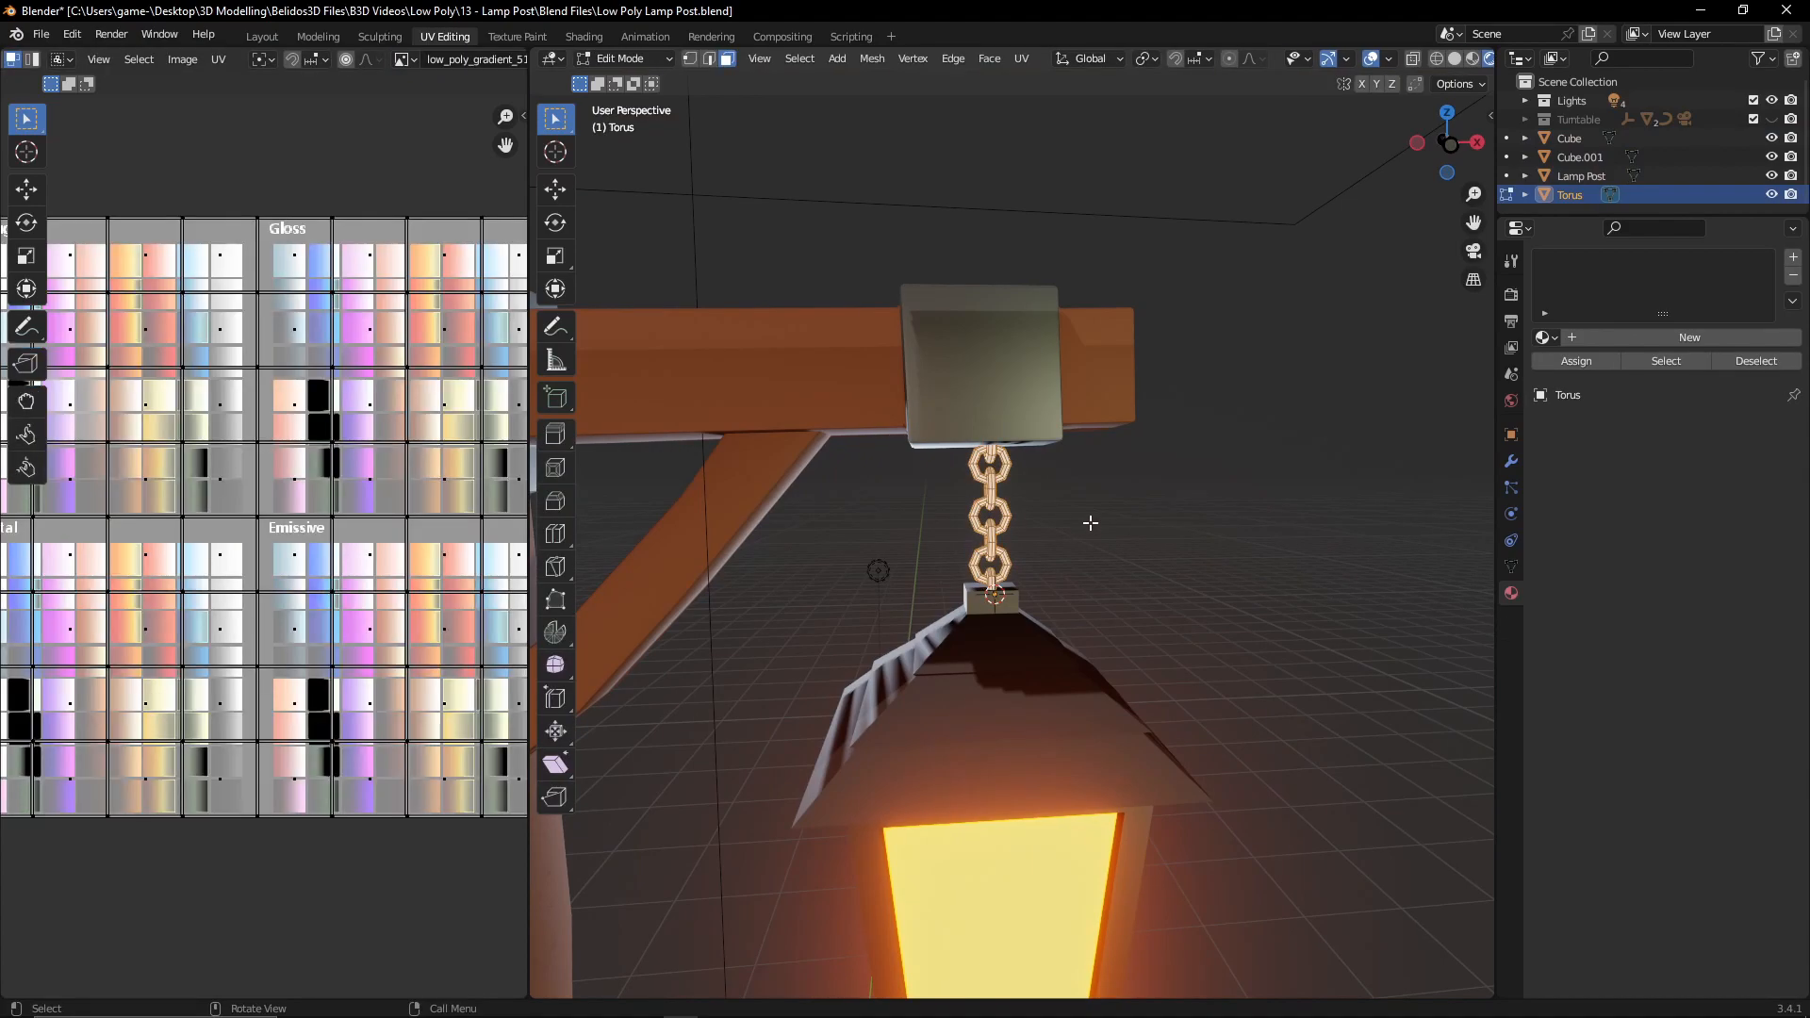
{"action": "key", "text": "u"}
{"action": "left_click", "coordinate": [1090, 523]}
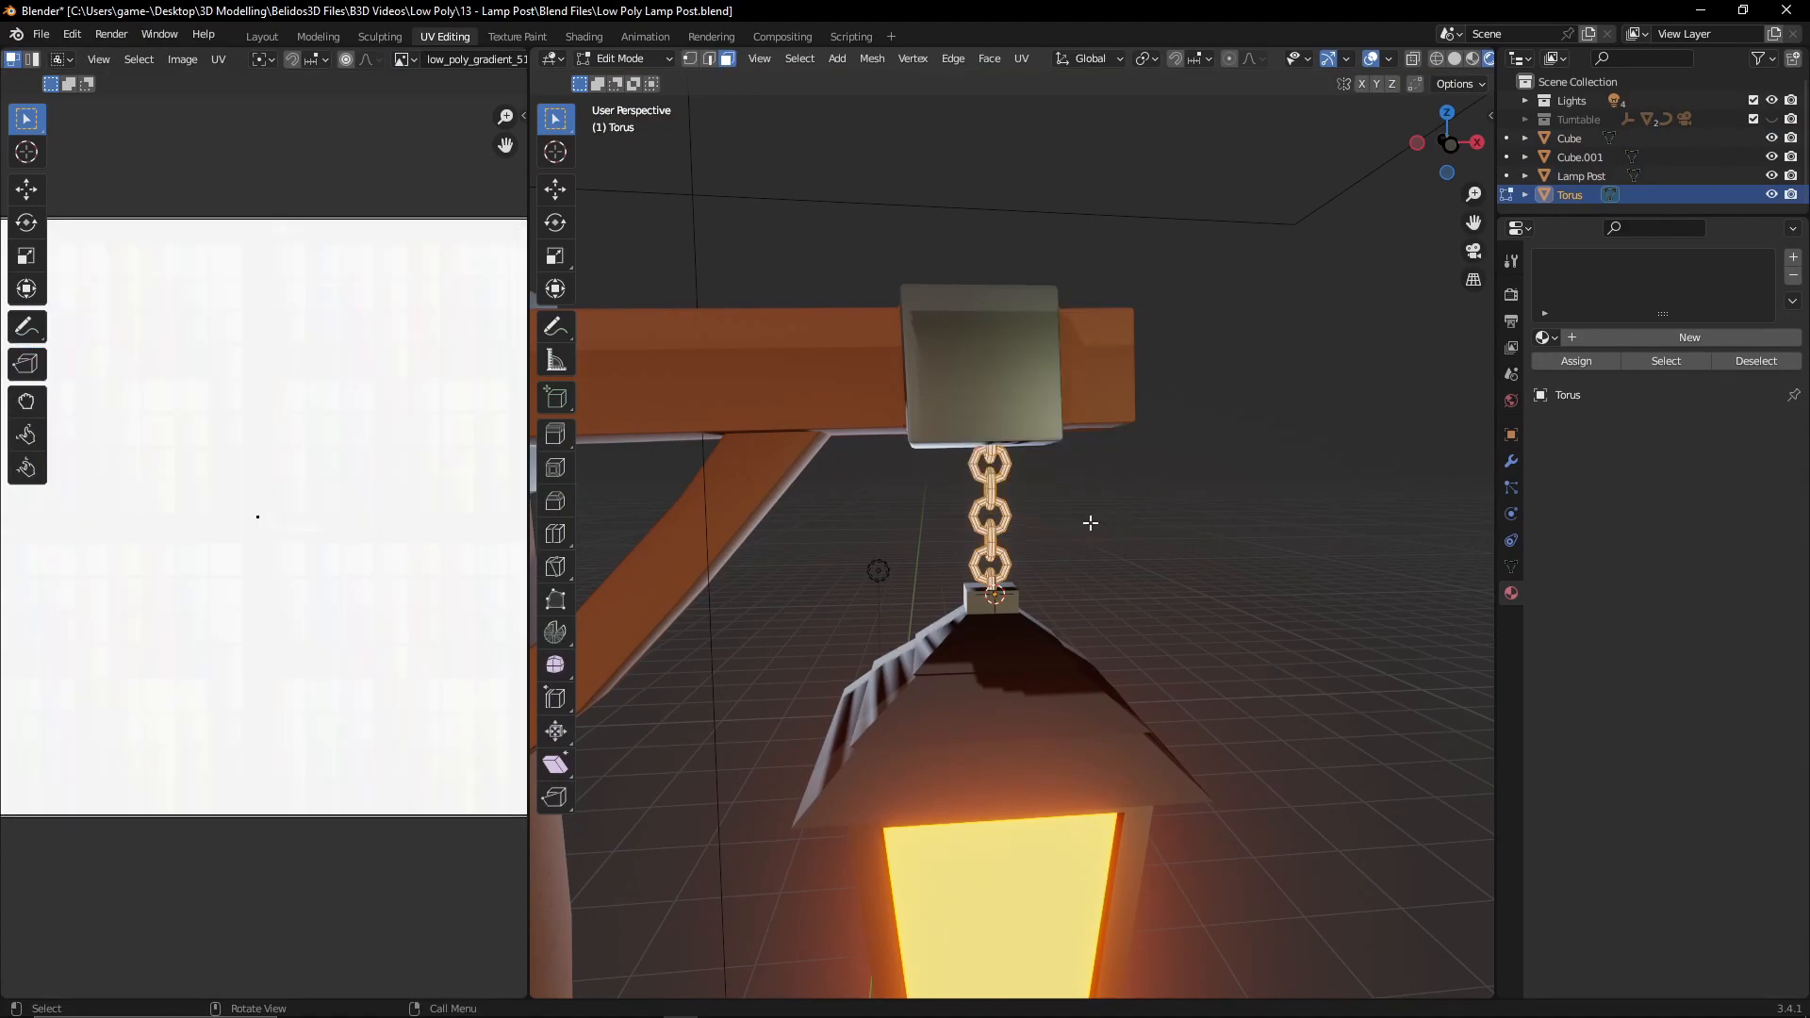
- Collapse the chain's UVs to a point with scale 0 and move them onto the dark grey swatch of the Metal palette
{"action": "key", "text": "a"}
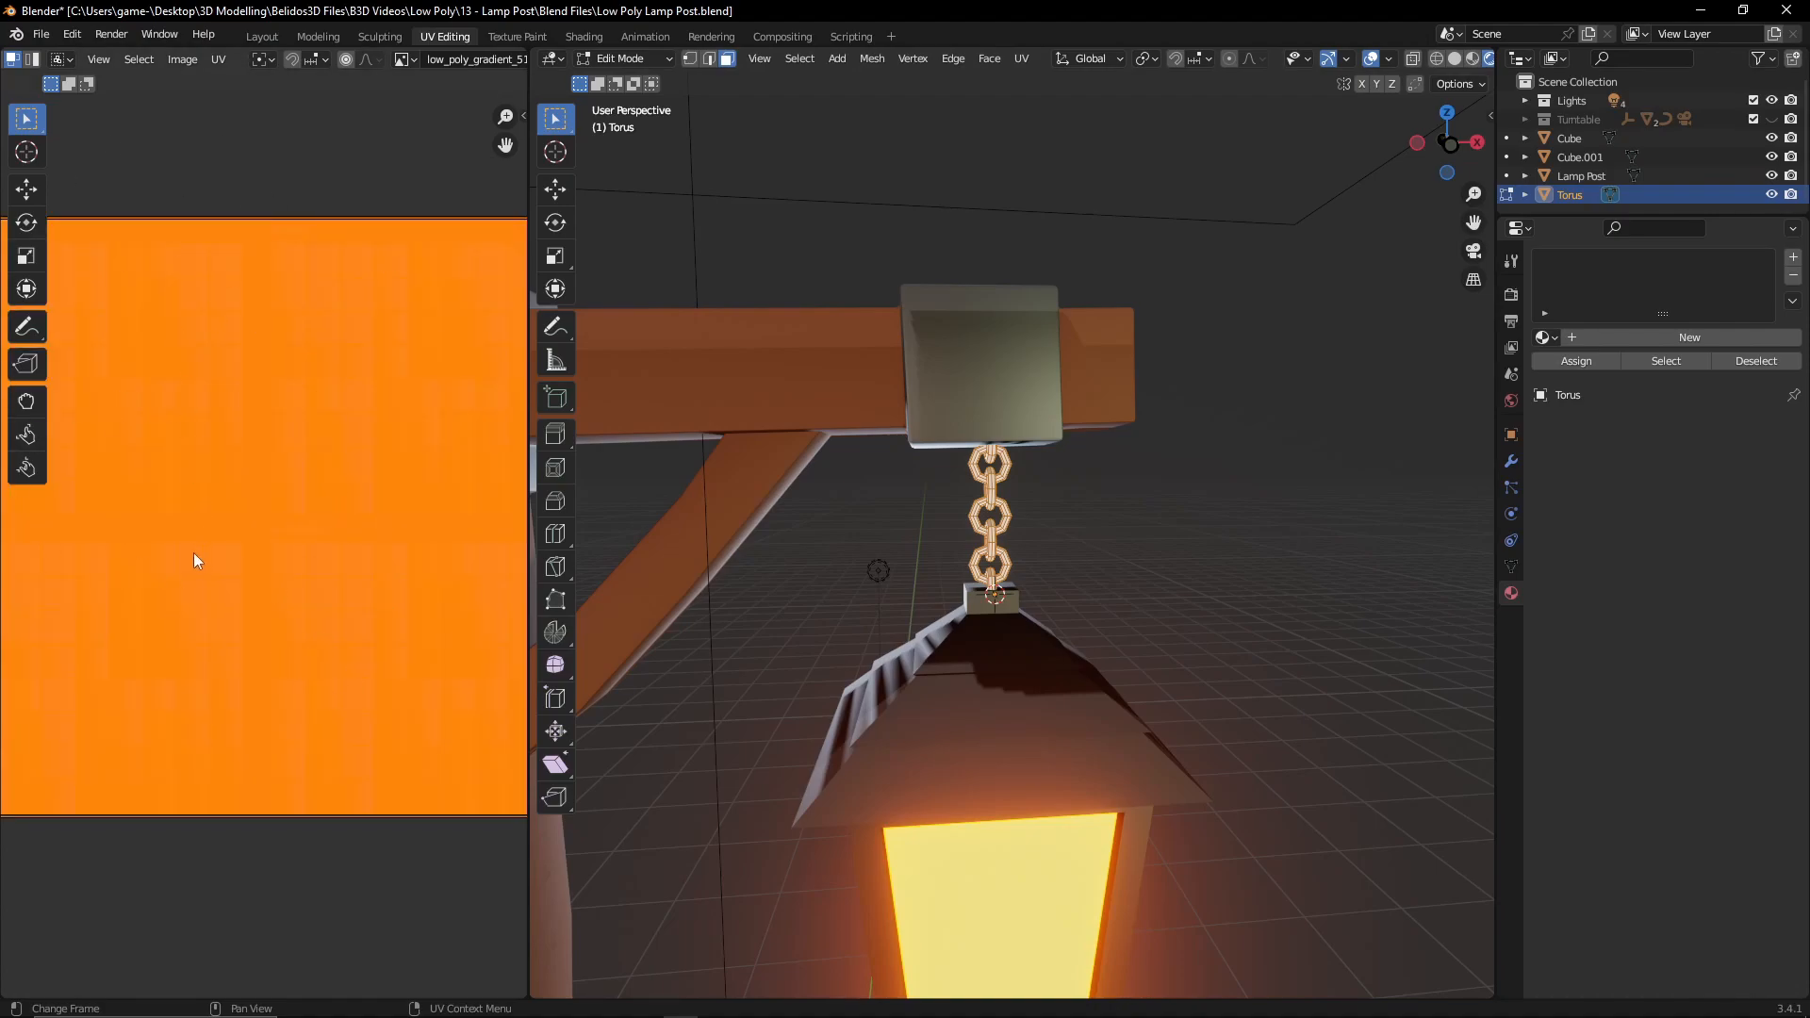
{"action": "key", "text": "s"}
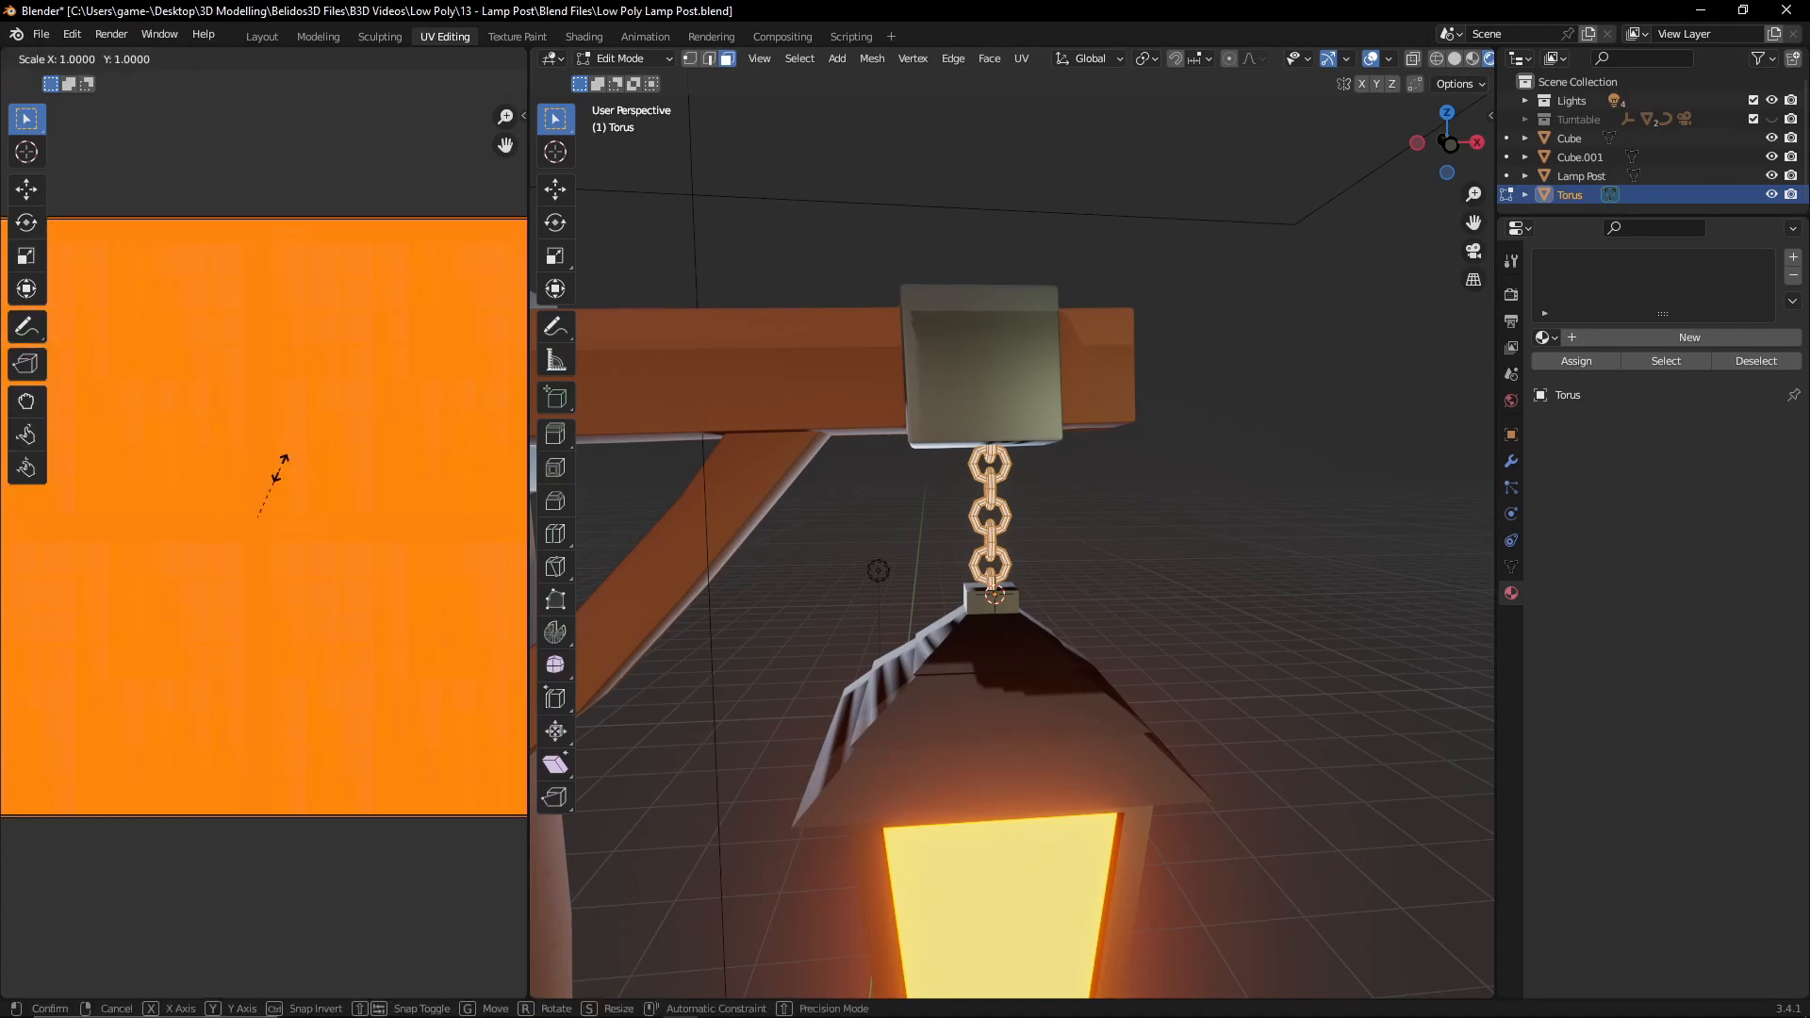
{"action": "key", "text": "0"}
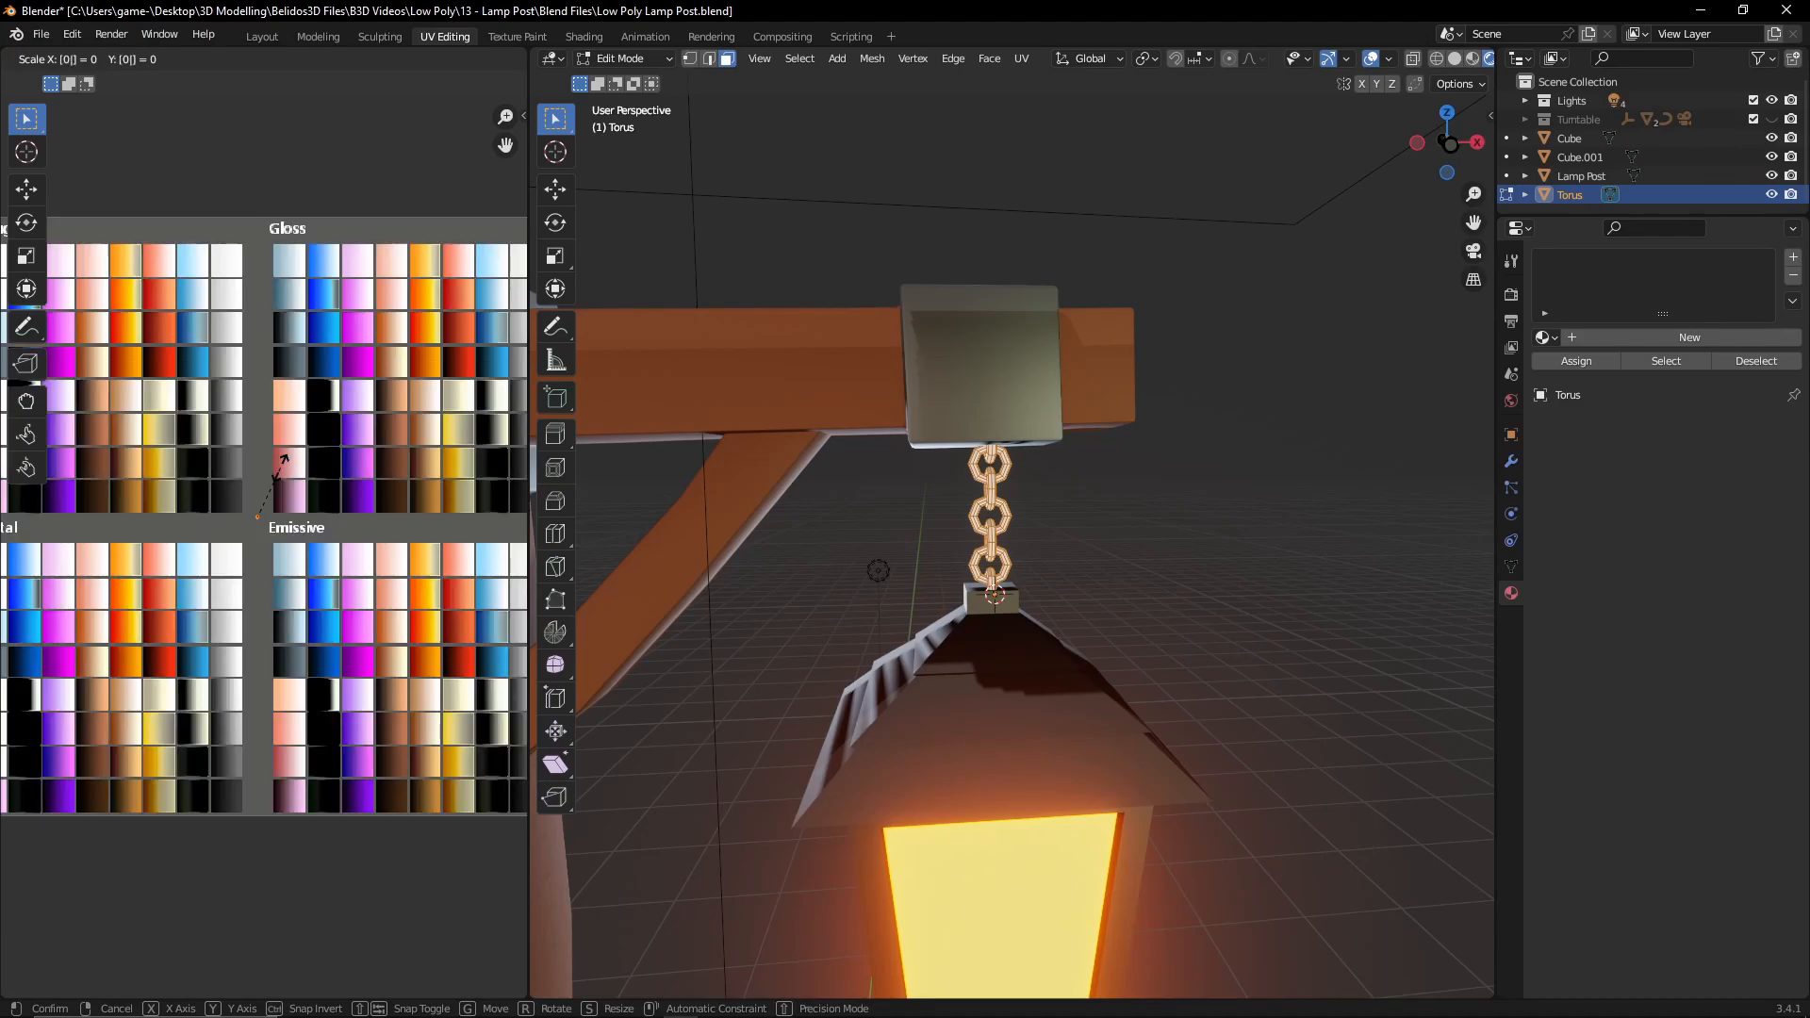
{"action": "key", "text": "Return"}
{"action": "key", "text": "g"}
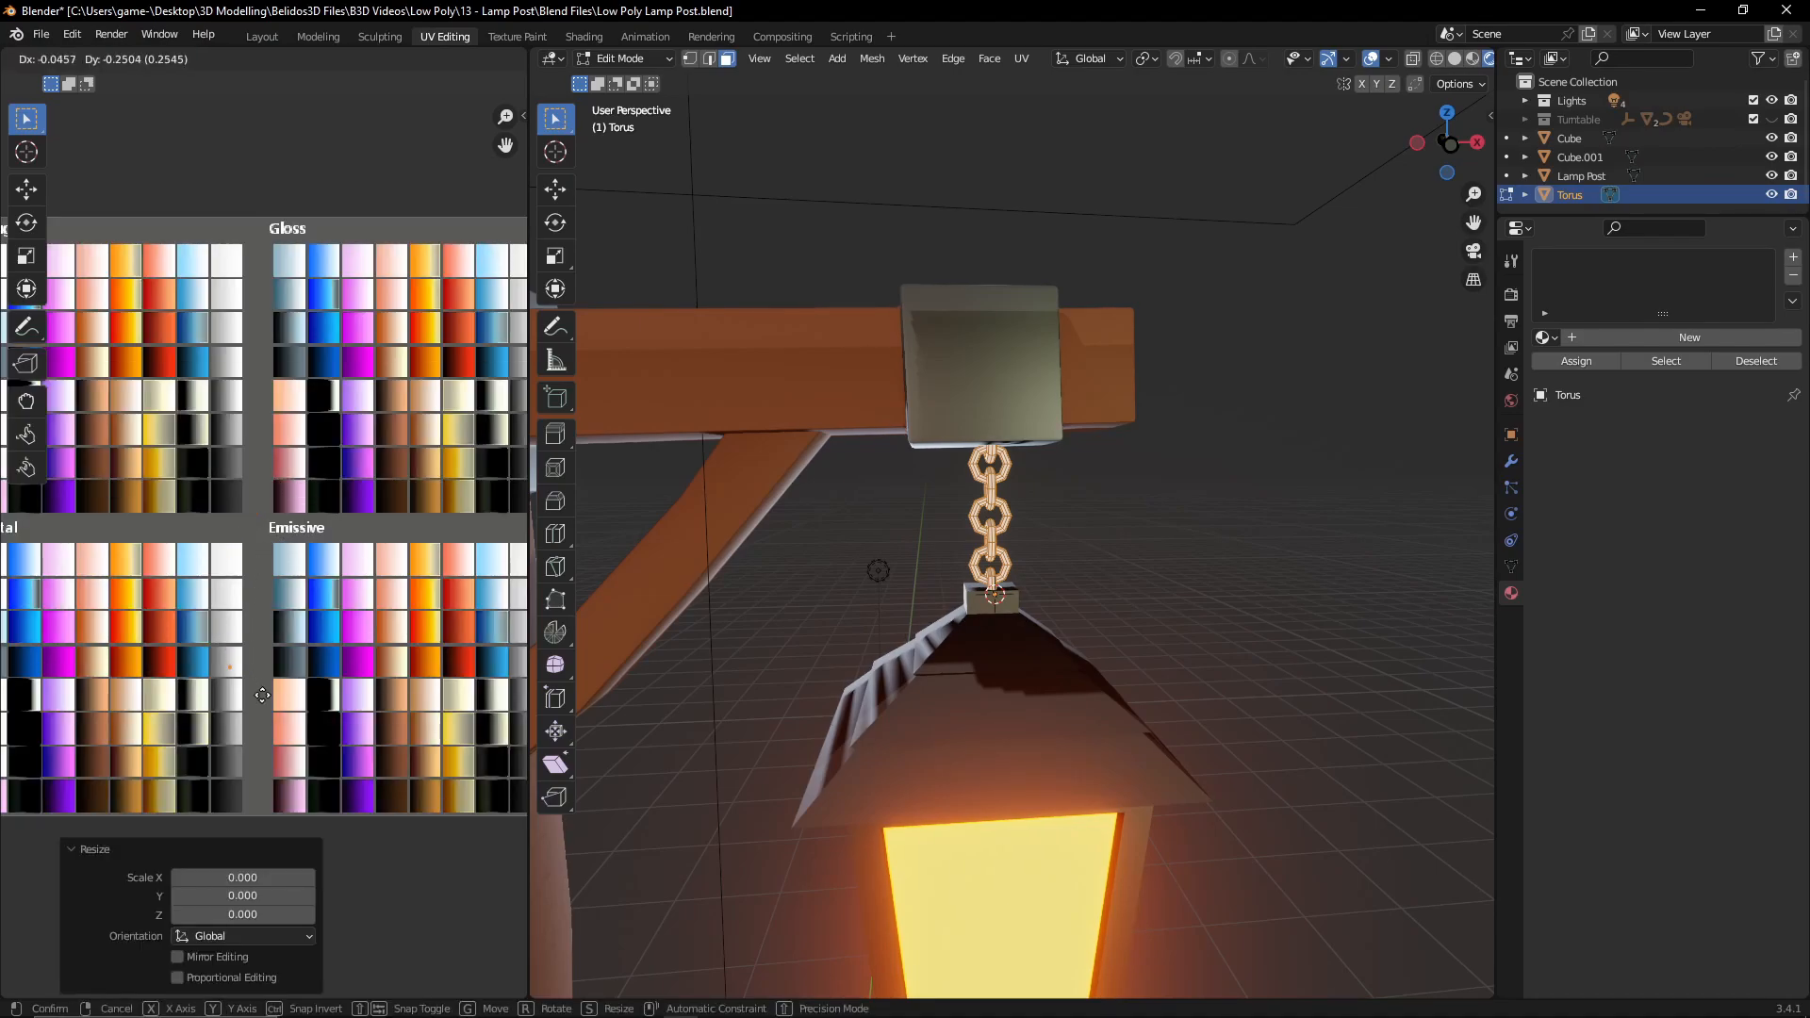
{"action": "left_click", "coordinate": [261, 772]}
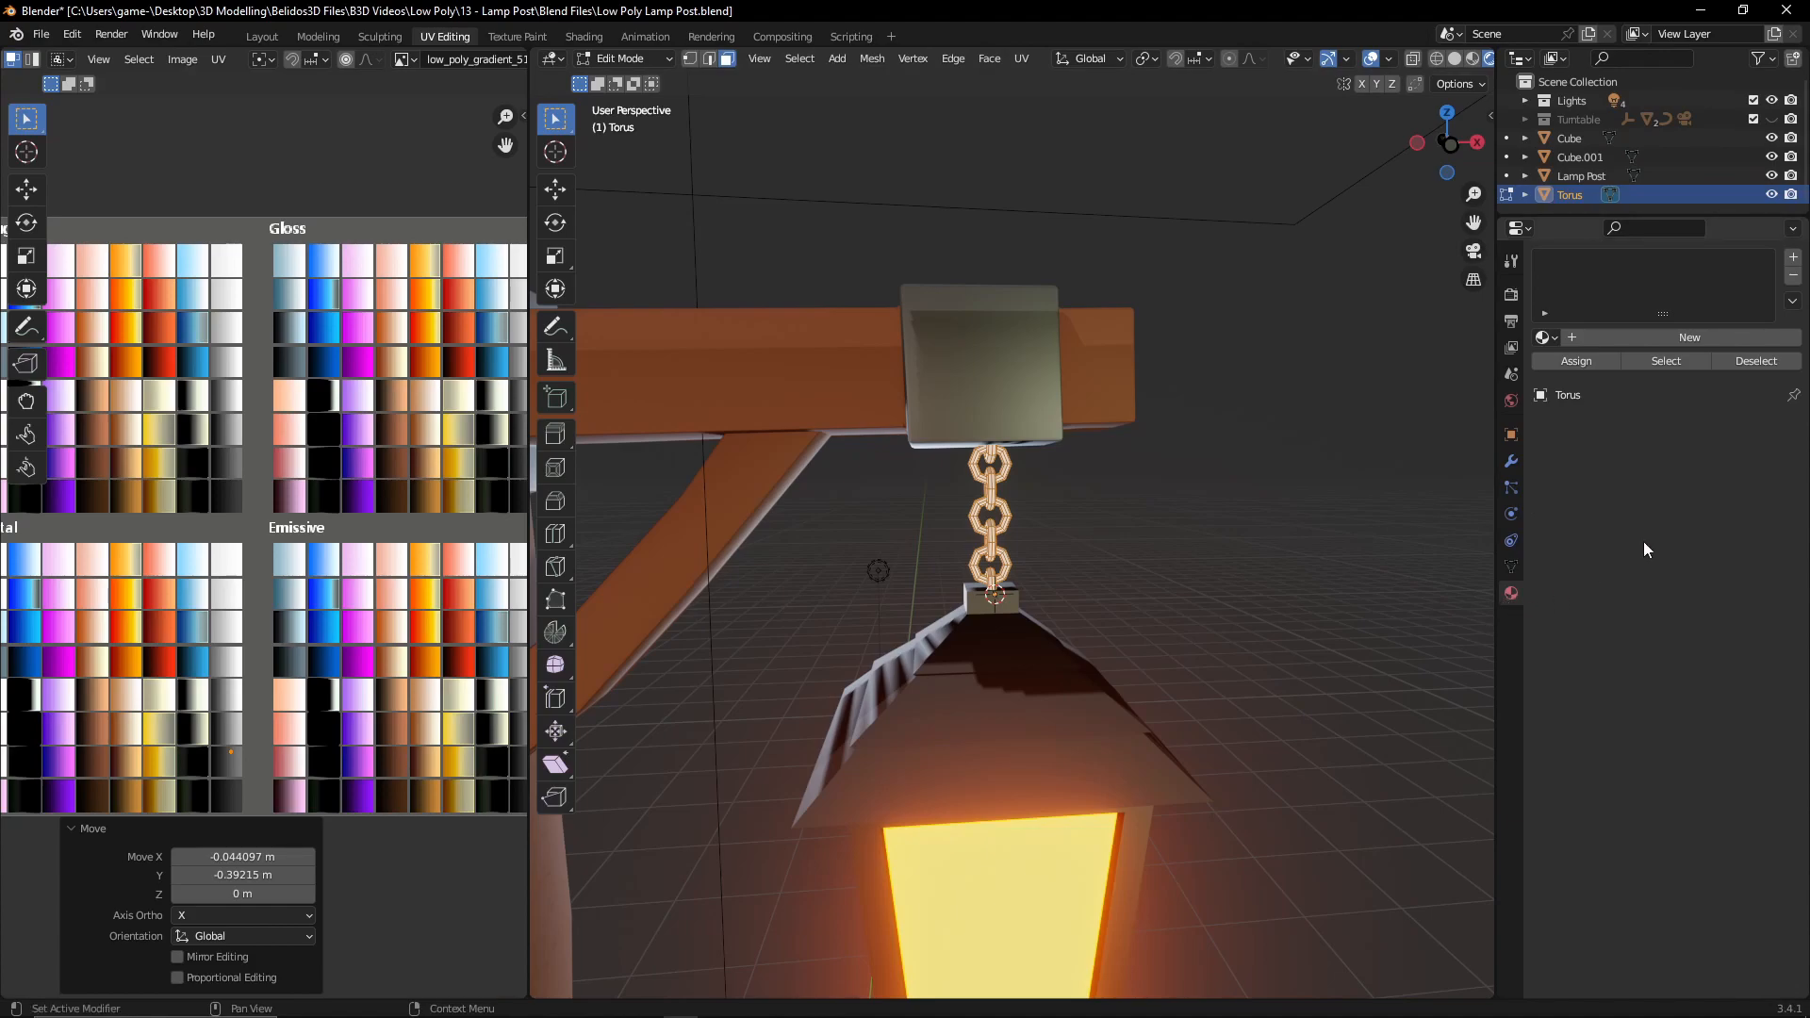
- Add a material slot to the chain, assign the Main Palette material, and return to Object Mode
{"action": "left_click", "coordinate": [1793, 259]}
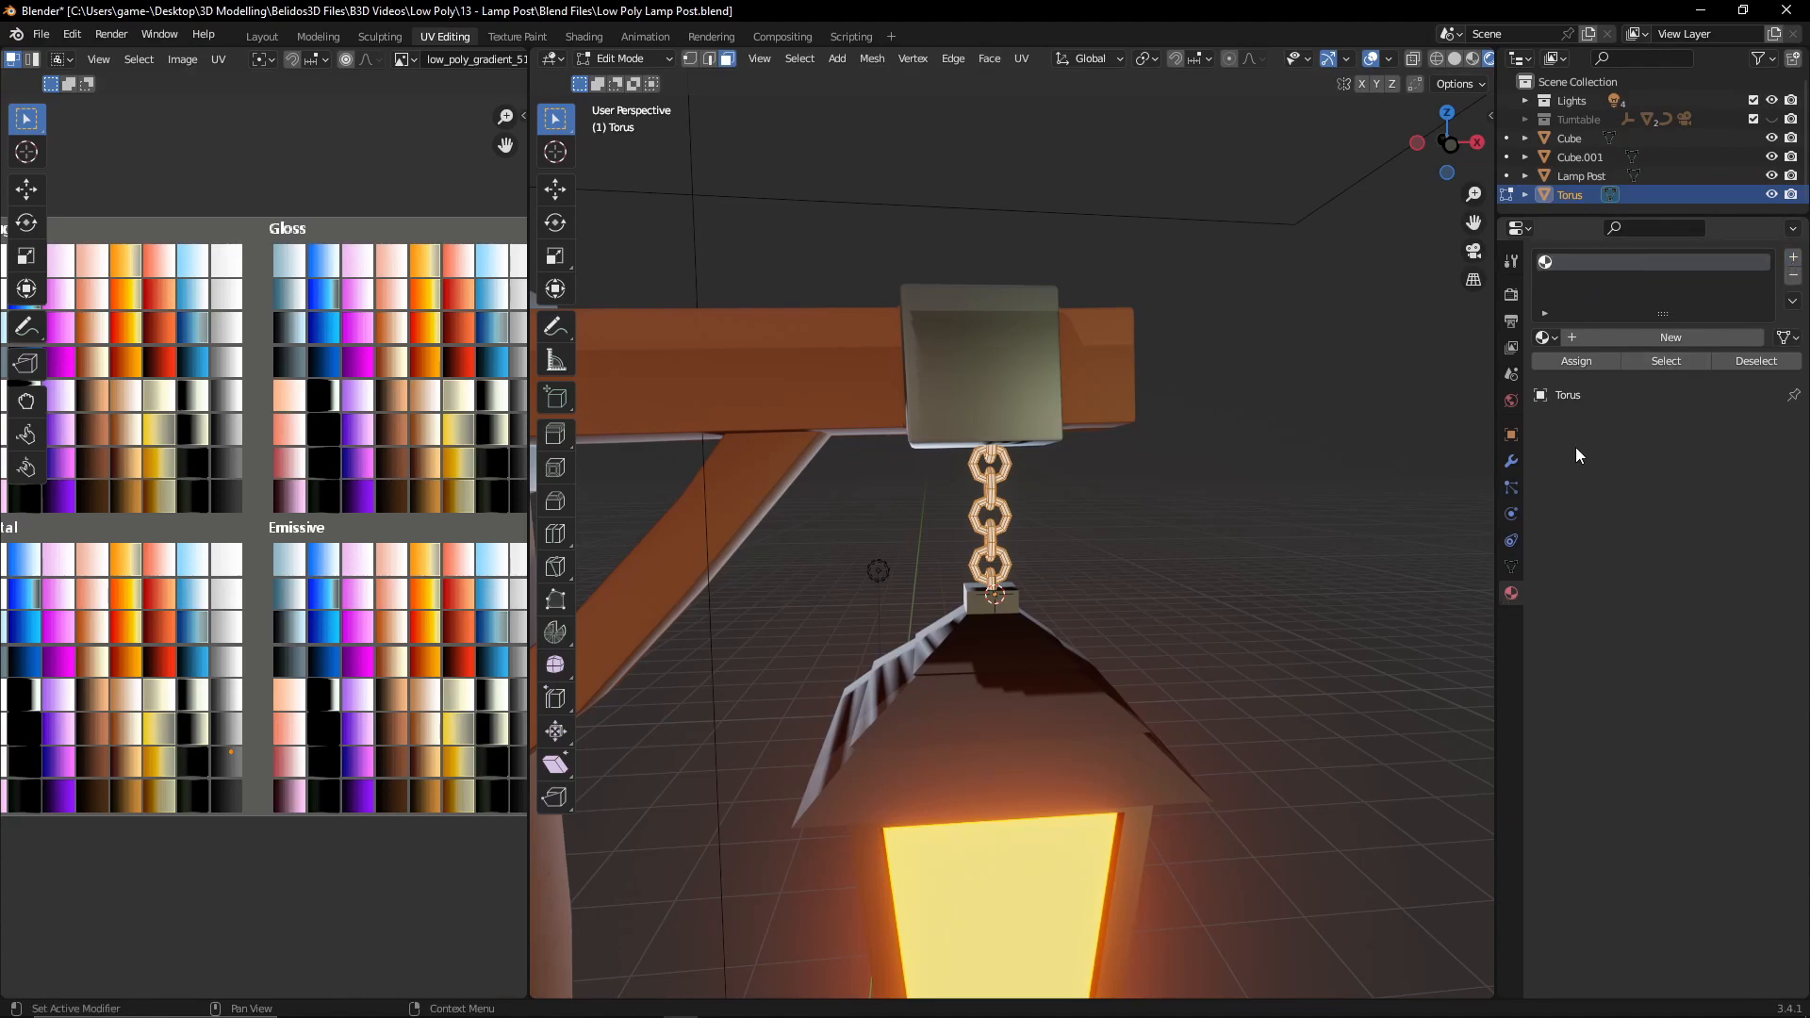
{"action": "left_click", "coordinate": [1544, 337]}
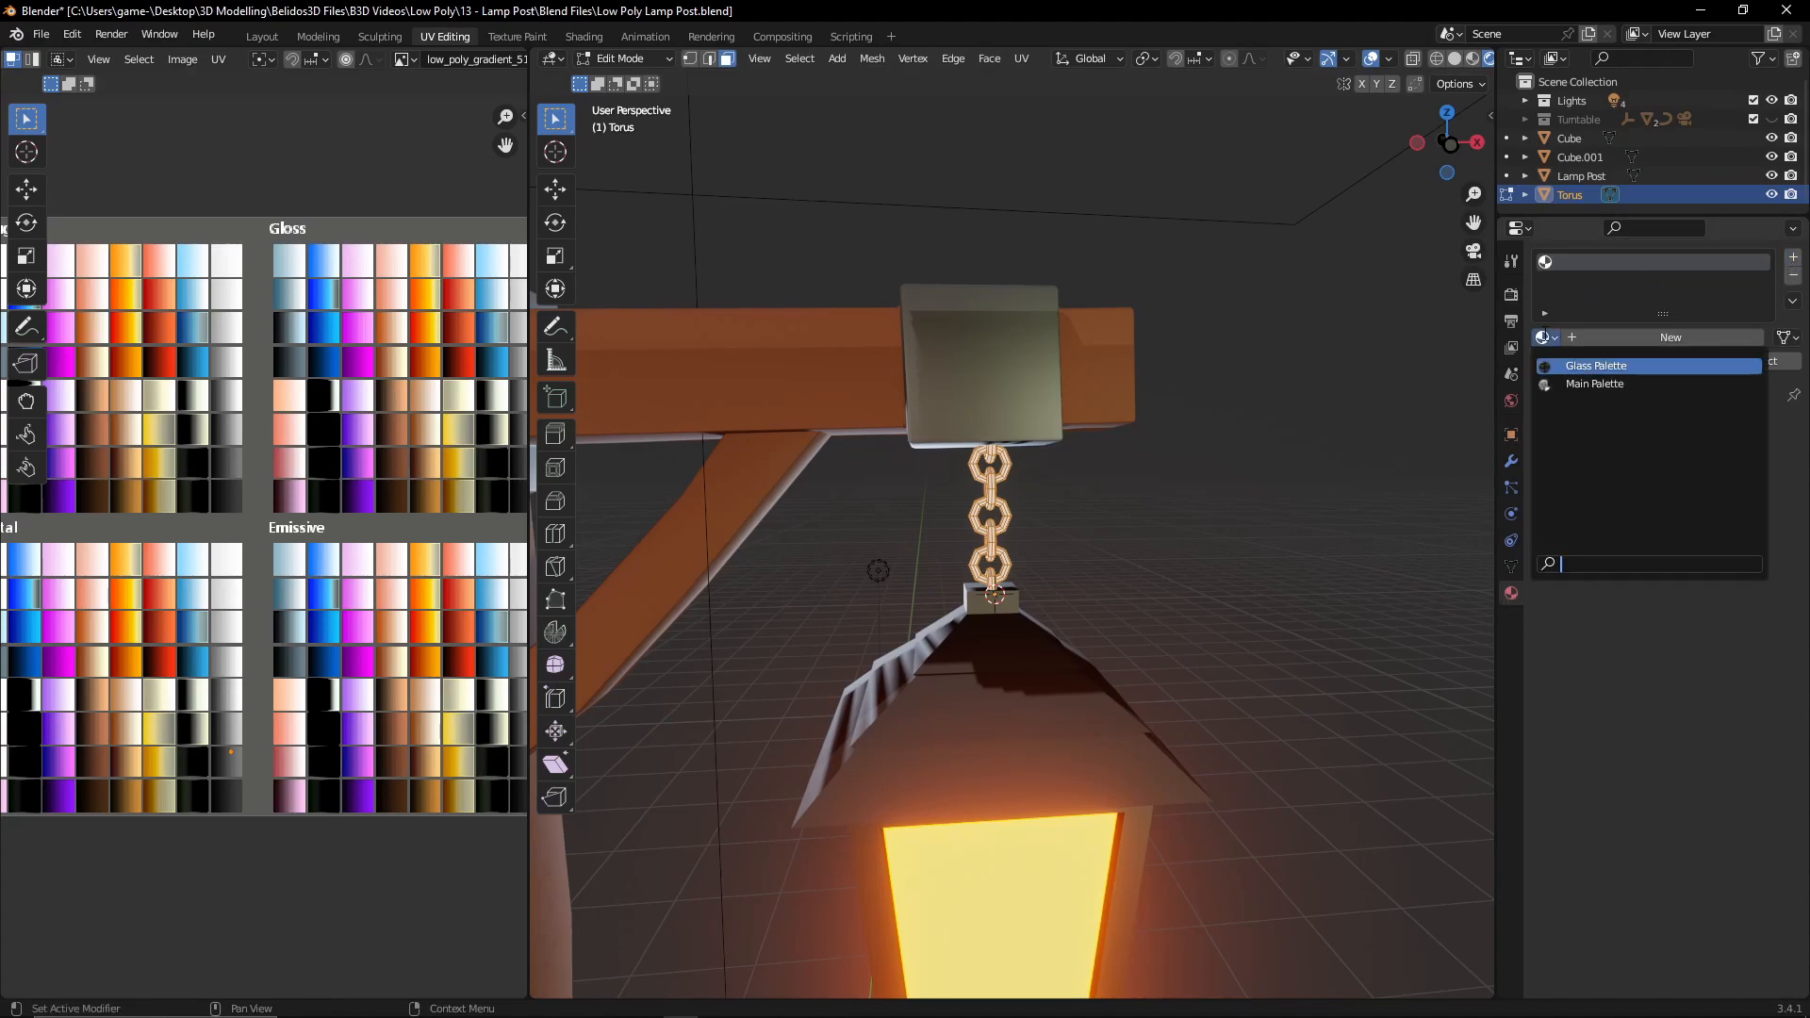
{"action": "left_click", "coordinate": [1594, 384]}
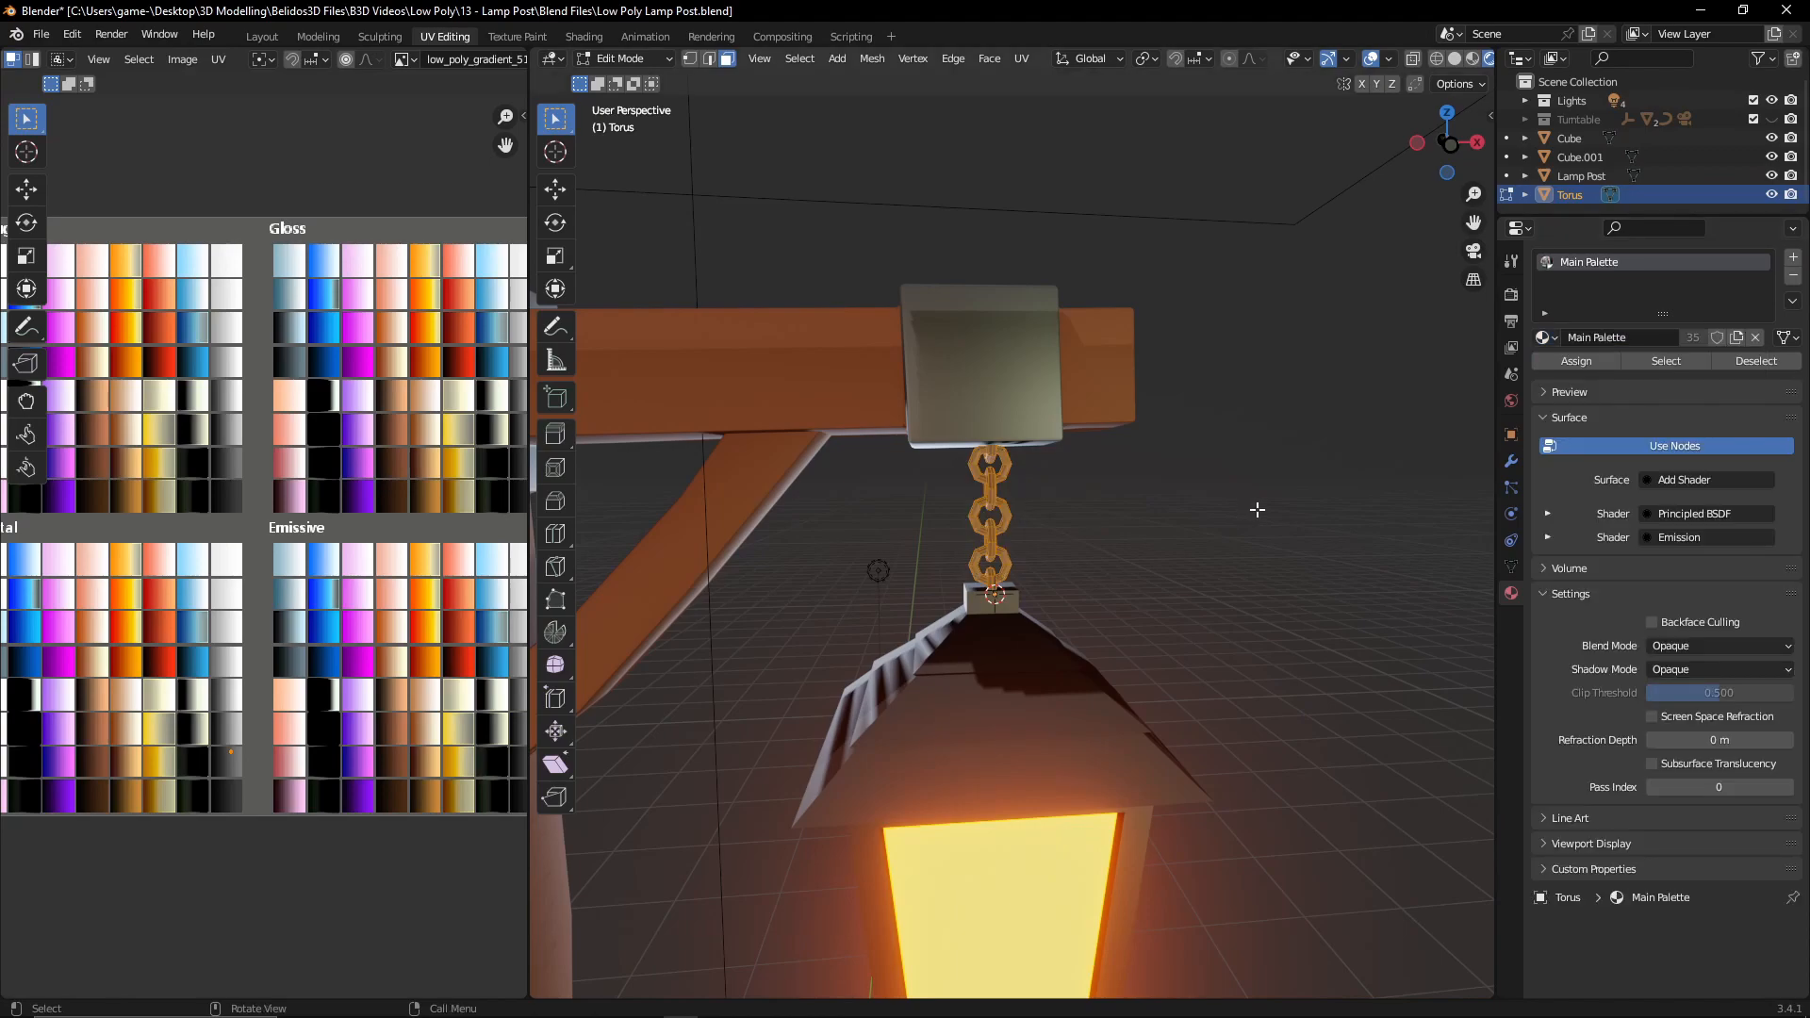
{"action": "key", "text": "Tab"}
{"action": "scroll", "coordinate": [1226, 518], "scroll_direction": "down", "scroll_amount": 5}
{"action": "left_click", "coordinate": [1203, 526]}
- Examine the lamp post with its hanging lantern against the reference lamp post from several angles
{"action": "scroll", "coordinate": [1175, 540], "scroll_direction": "down", "scroll_amount": 3}
{"action": "middle_click_drag", "start_coordinate": [1167, 624], "coordinate": [1003, 823]}
{"action": "scroll", "coordinate": [1008, 519], "scroll_direction": "up", "scroll_amount": 3}
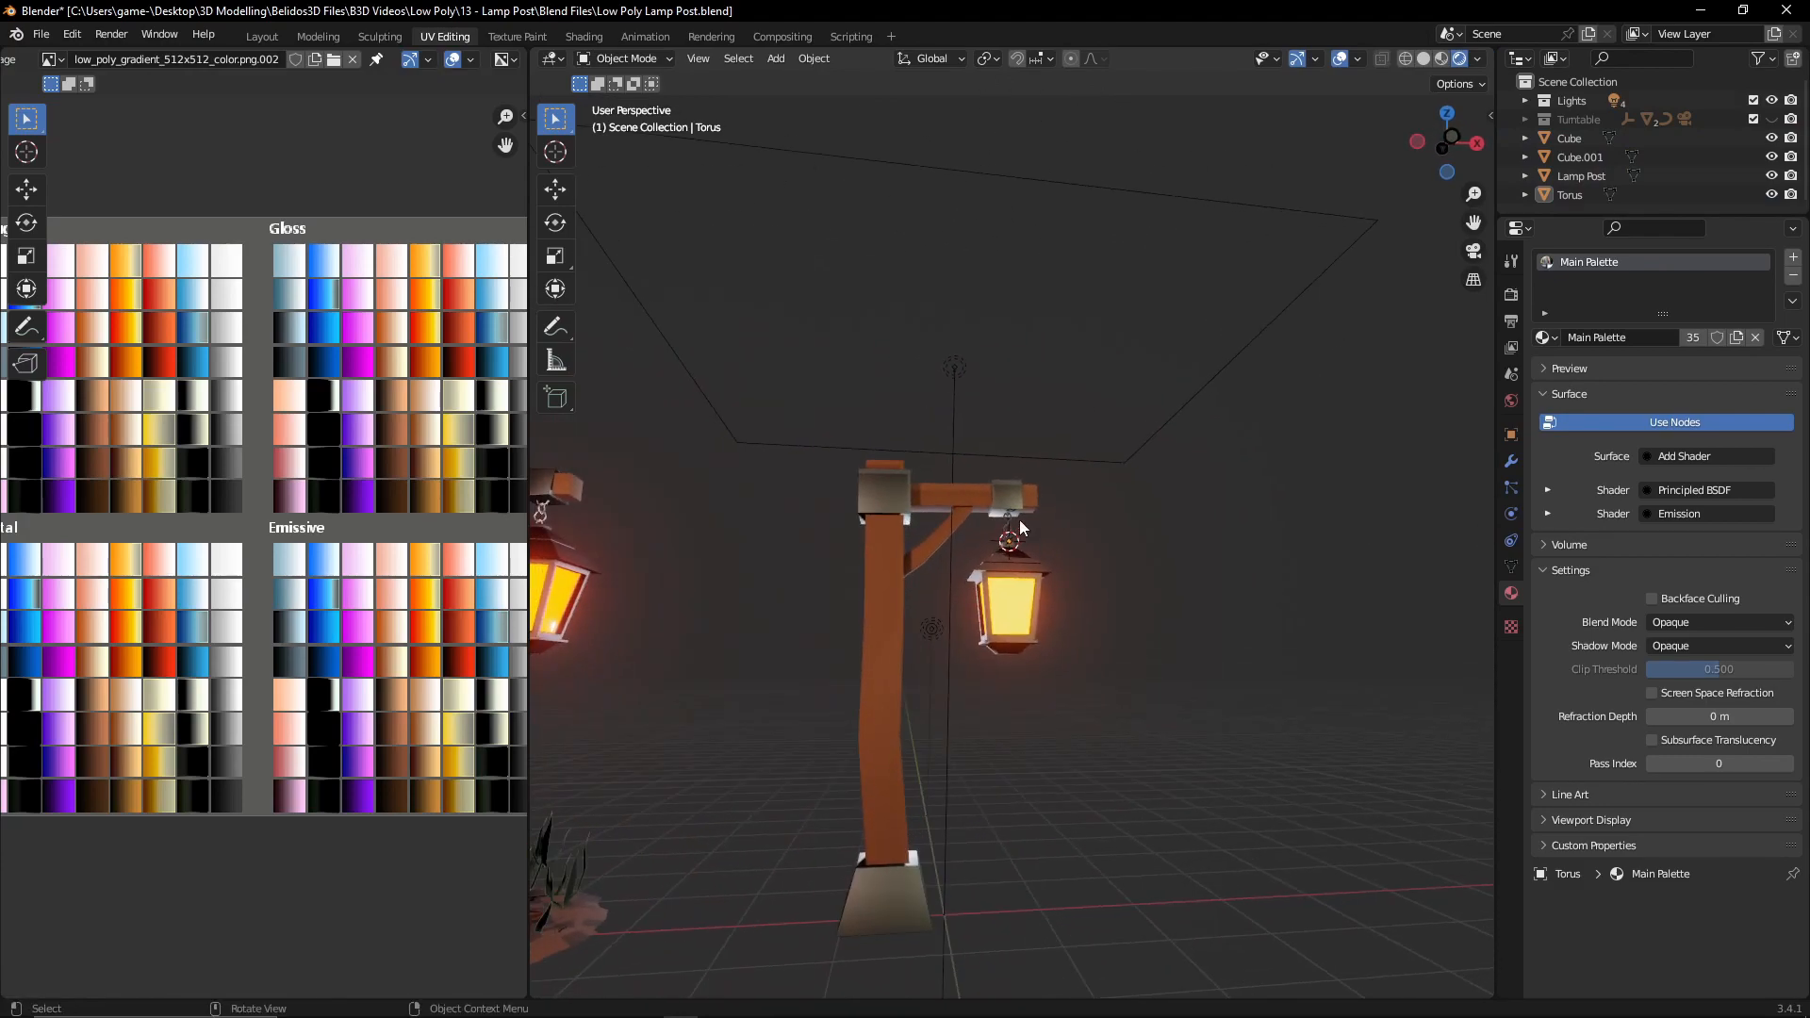
{"action": "scroll", "coordinate": [1119, 558], "scroll_direction": "up", "scroll_amount": 1}
{"action": "middle_click_drag", "start_coordinate": [1118, 557], "coordinate": [1005, 624]}
{"action": "middle_click_drag", "start_coordinate": [939, 845], "coordinate": [1082, 709]}
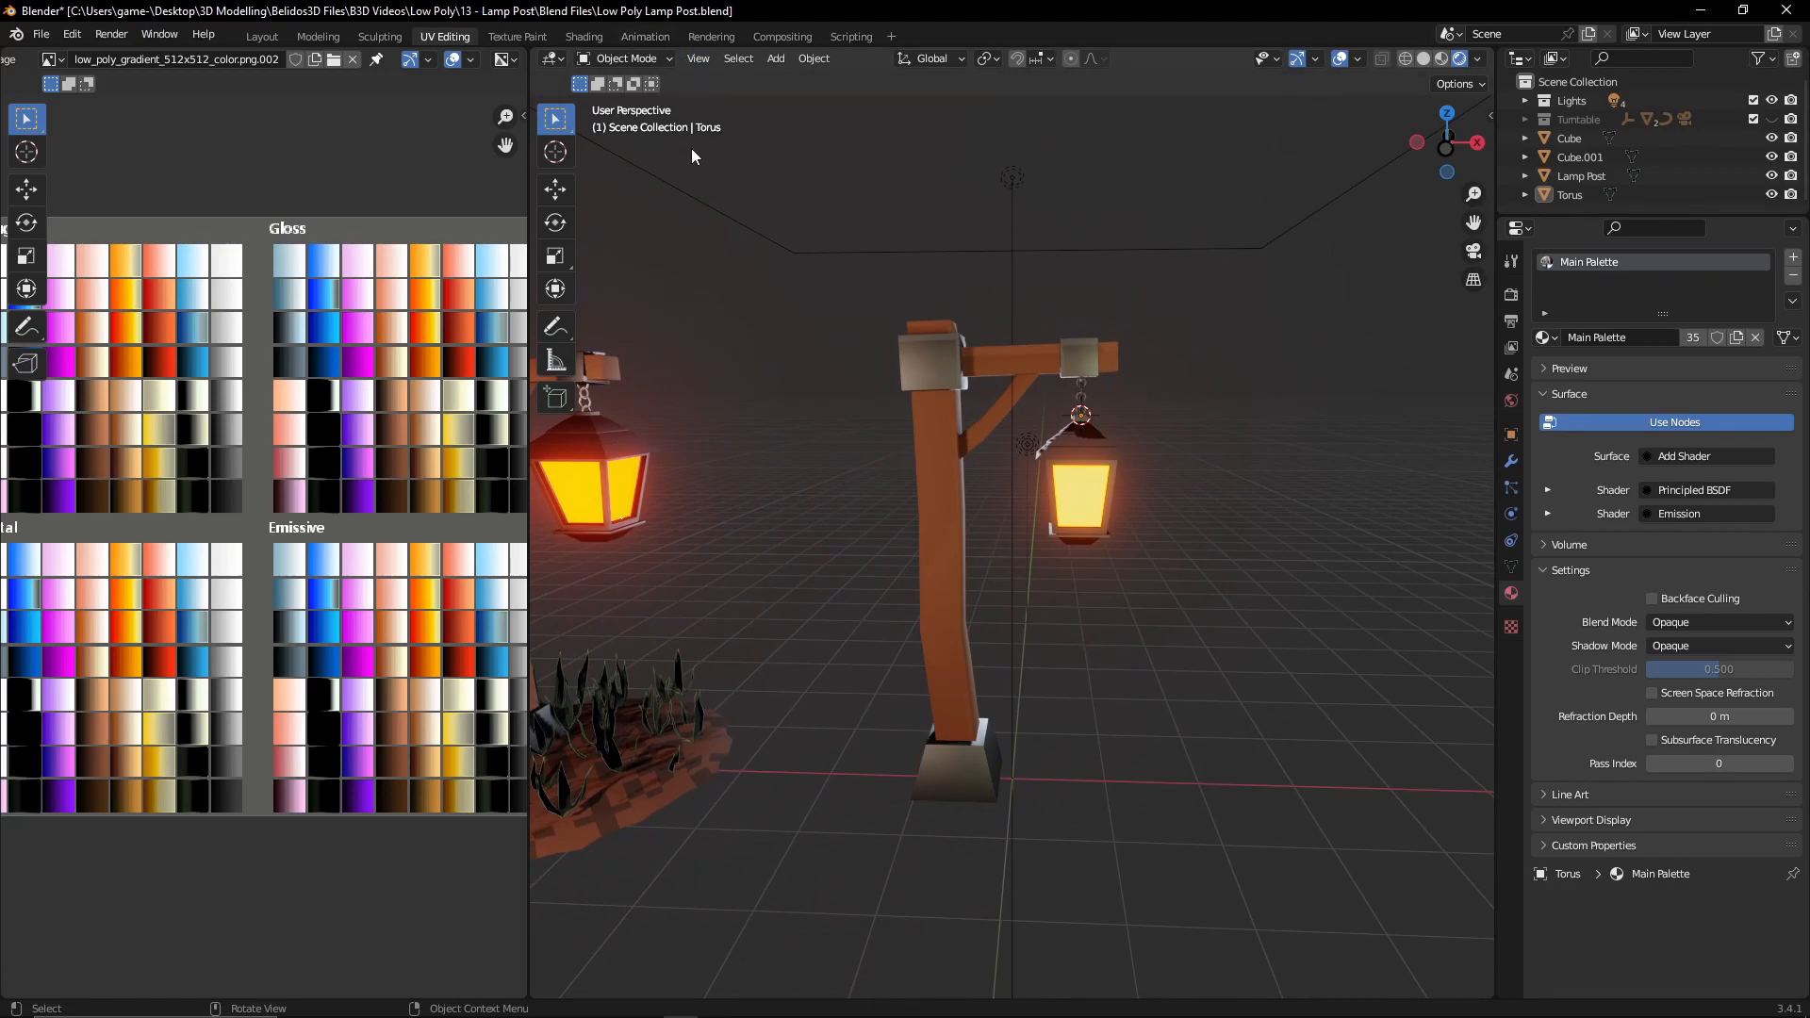
{"action": "middle_click_drag", "start_coordinate": [1044, 611], "coordinate": [1077, 613]}
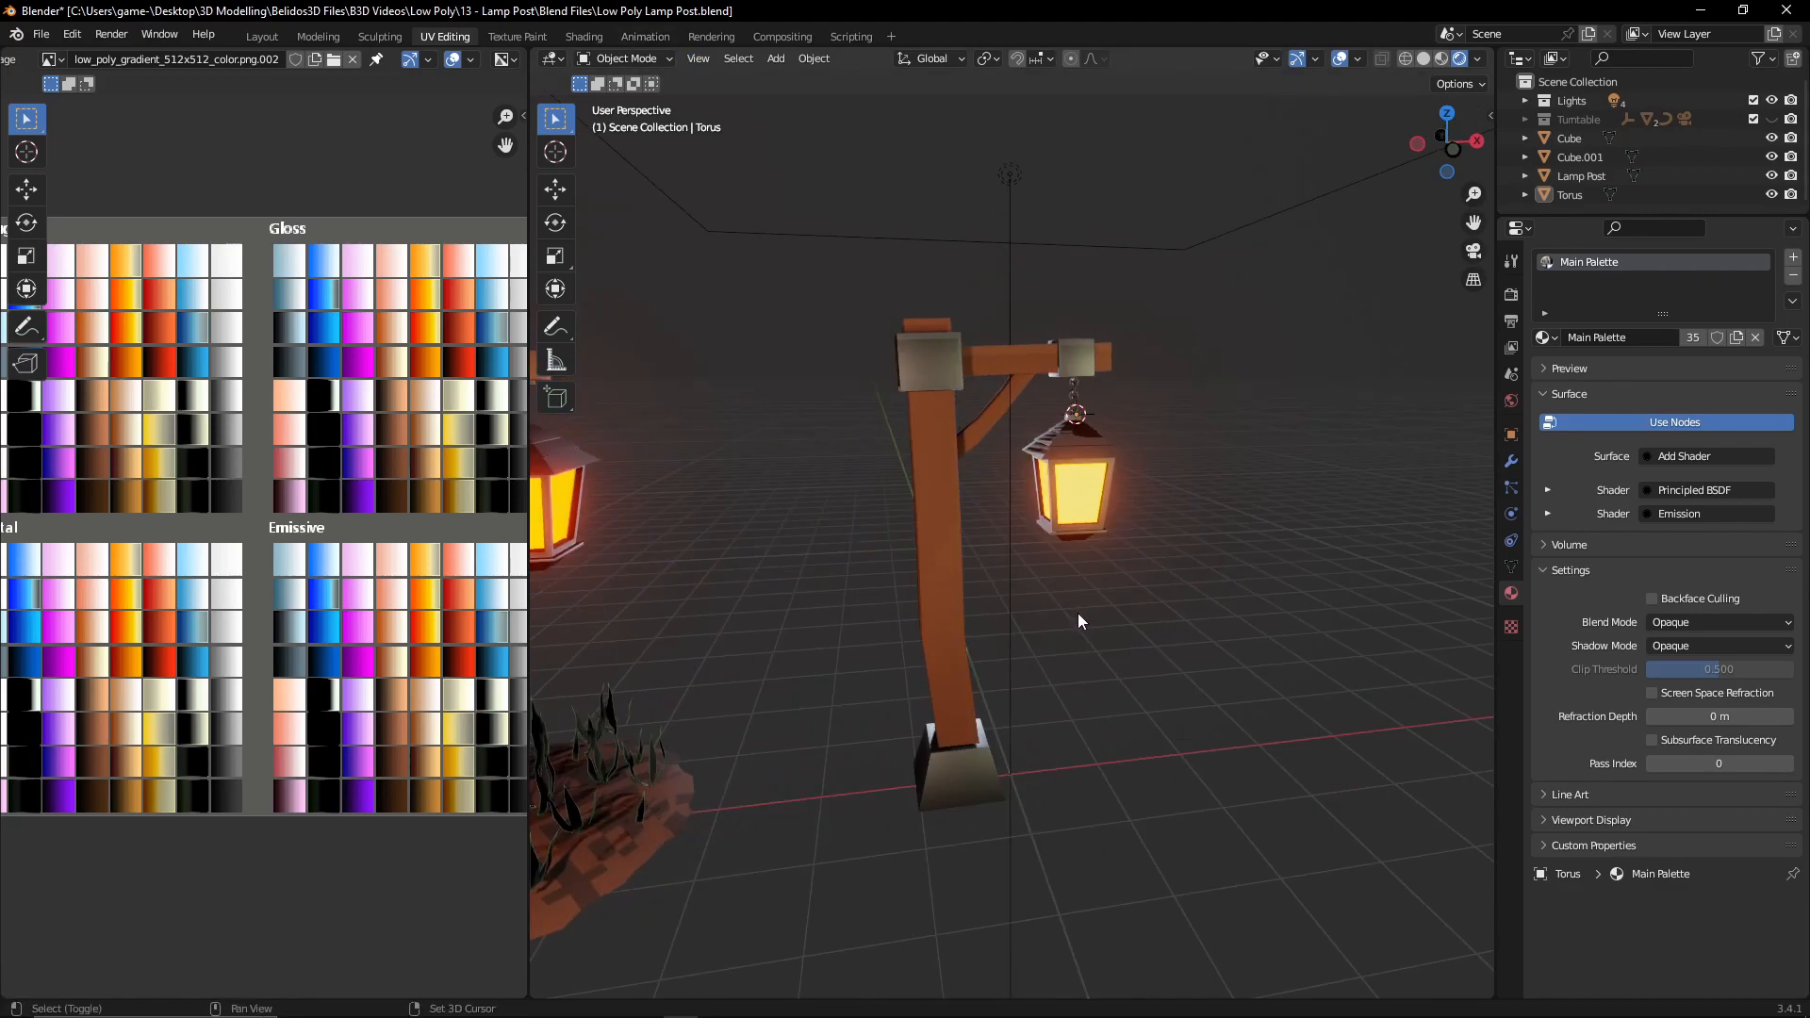
- Reset the 3D cursor to the world origin and add a mesh circle with 32 vertices and a 1 m radius
{"action": "key", "text": "shift+c"}
{"action": "key", "text": "shift+x"}
{"action": "scroll", "coordinate": [1111, 807], "scroll_direction": "up", "scroll_amount": 4}
{"action": "middle_click_drag", "start_coordinate": [1094, 796], "coordinate": [913, 634]}
{"action": "middle_click_drag", "start_coordinate": [1075, 618], "coordinate": [1124, 580]}
{"action": "key", "text": "shift+a"}
{"action": "mouse_move", "coordinate": [1124, 580]}
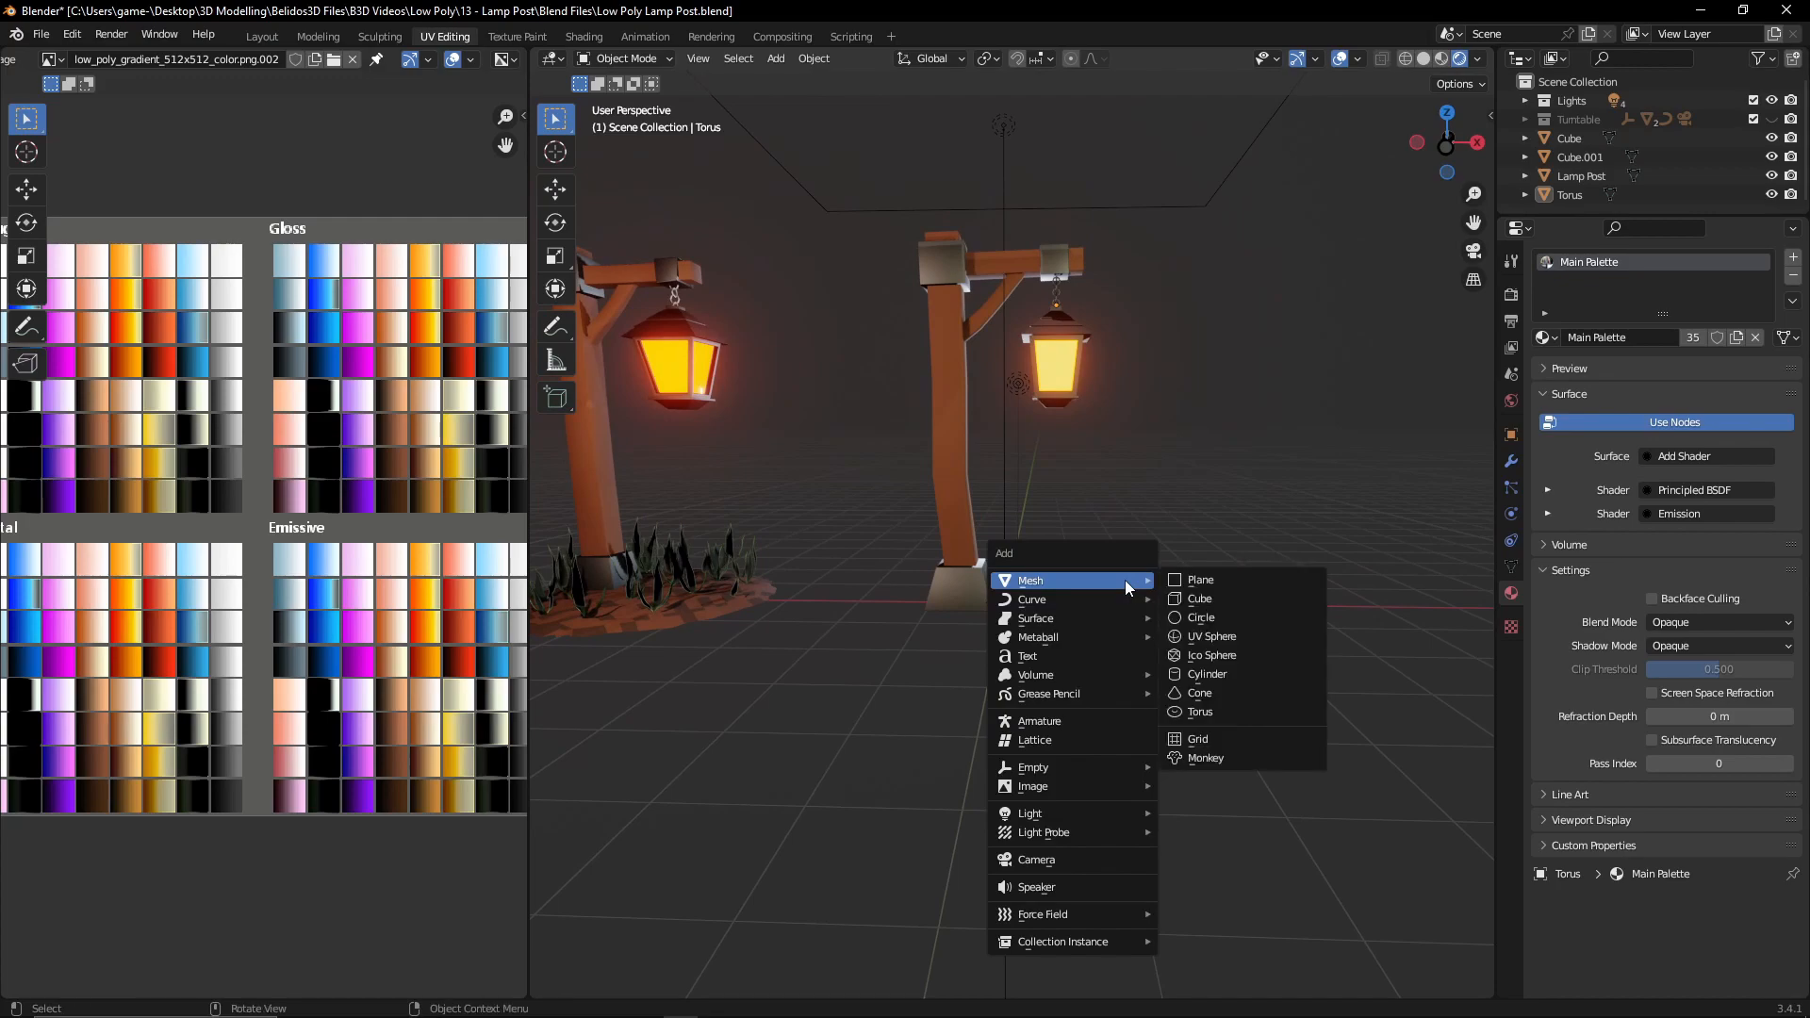
{"action": "left_click", "coordinate": [1225, 616]}
{"action": "middle_click_drag", "start_coordinate": [1064, 613], "coordinate": [1064, 671]}
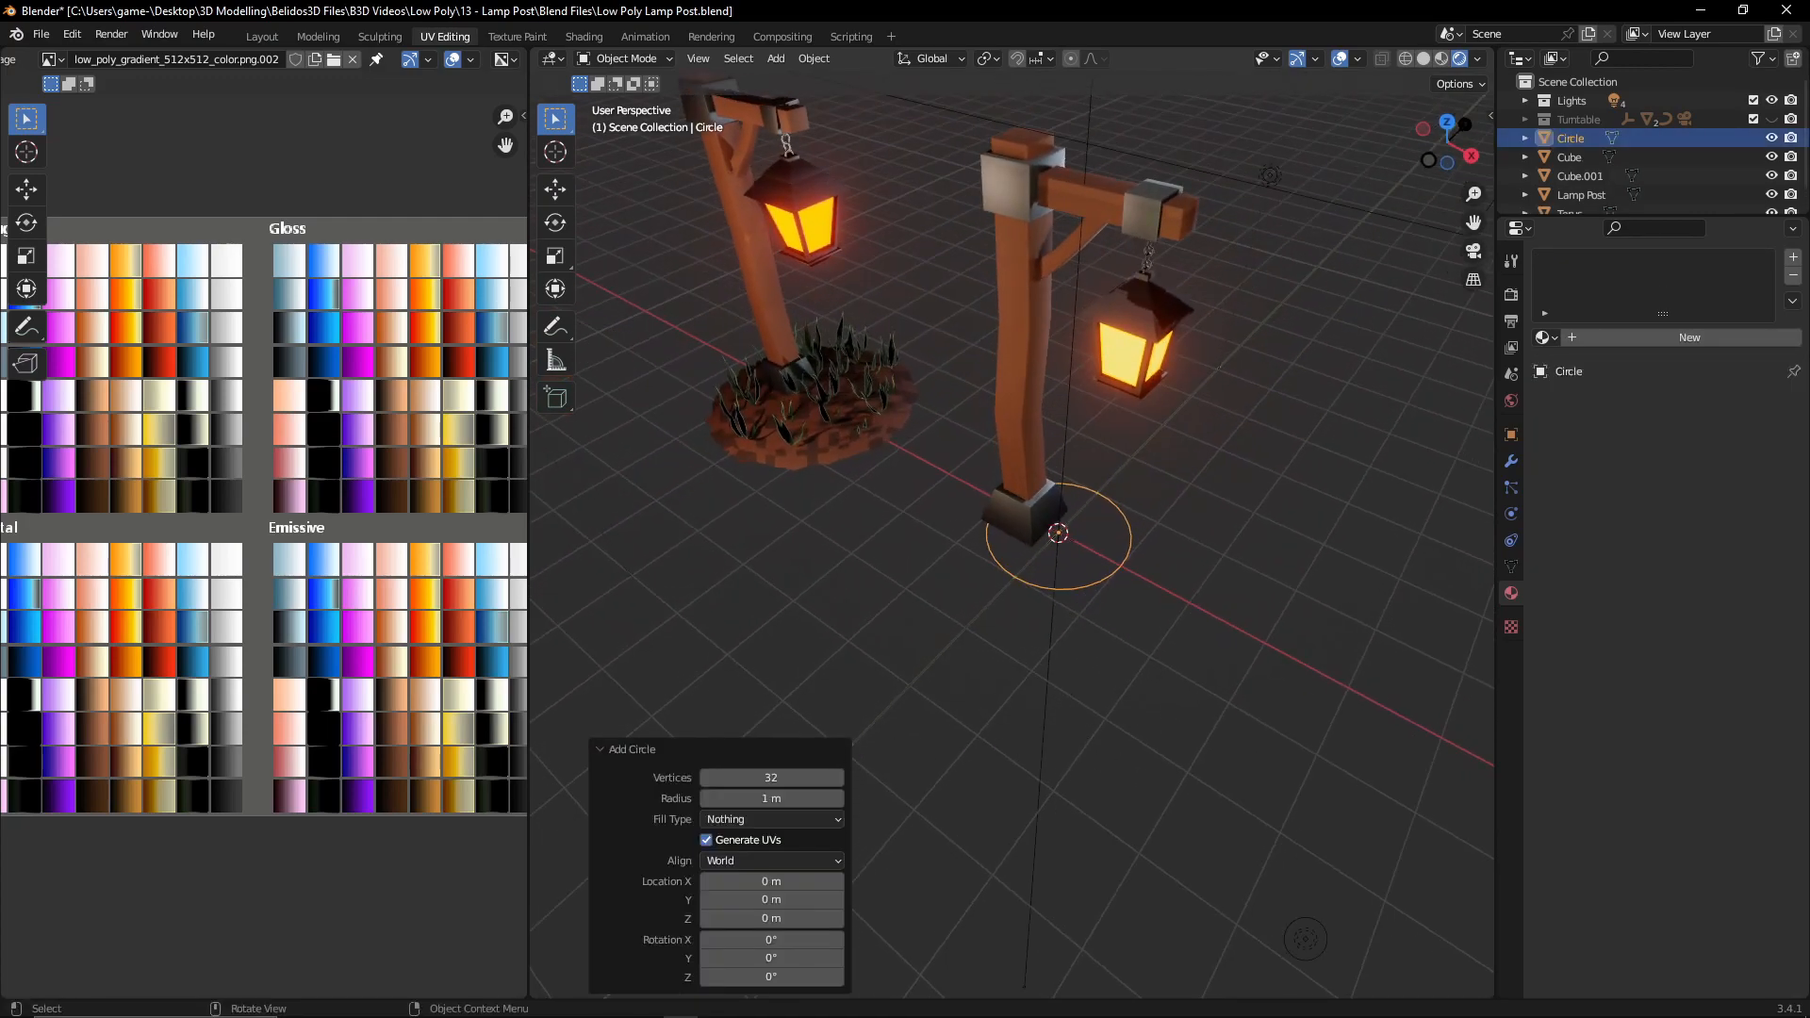
- Scale the circle around the post's base up to about 1.68 and apply its scale
{"action": "key", "text": "s"}
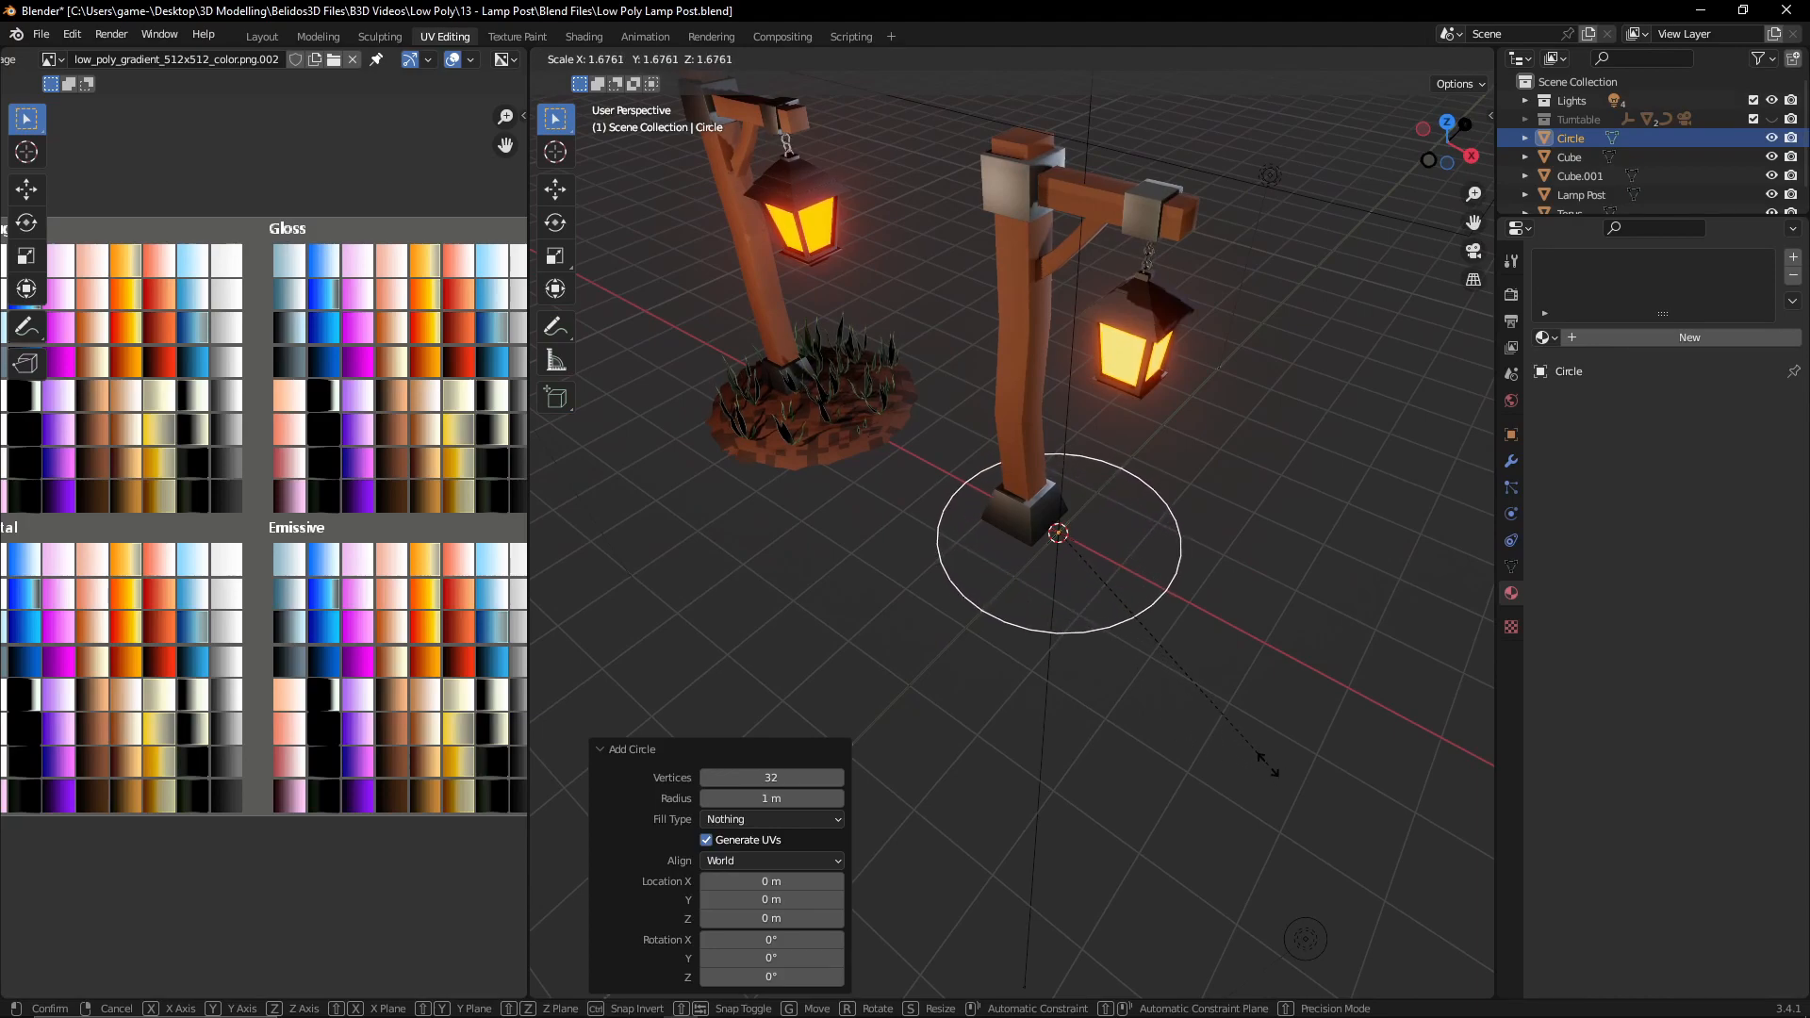
{"action": "left_click", "coordinate": [1268, 763]}
{"action": "key", "text": "ctrl+a"}
{"action": "left_click", "coordinate": [1230, 706]}
{"action": "scroll", "coordinate": [1134, 583], "scroll_direction": "up", "scroll_amount": 4}
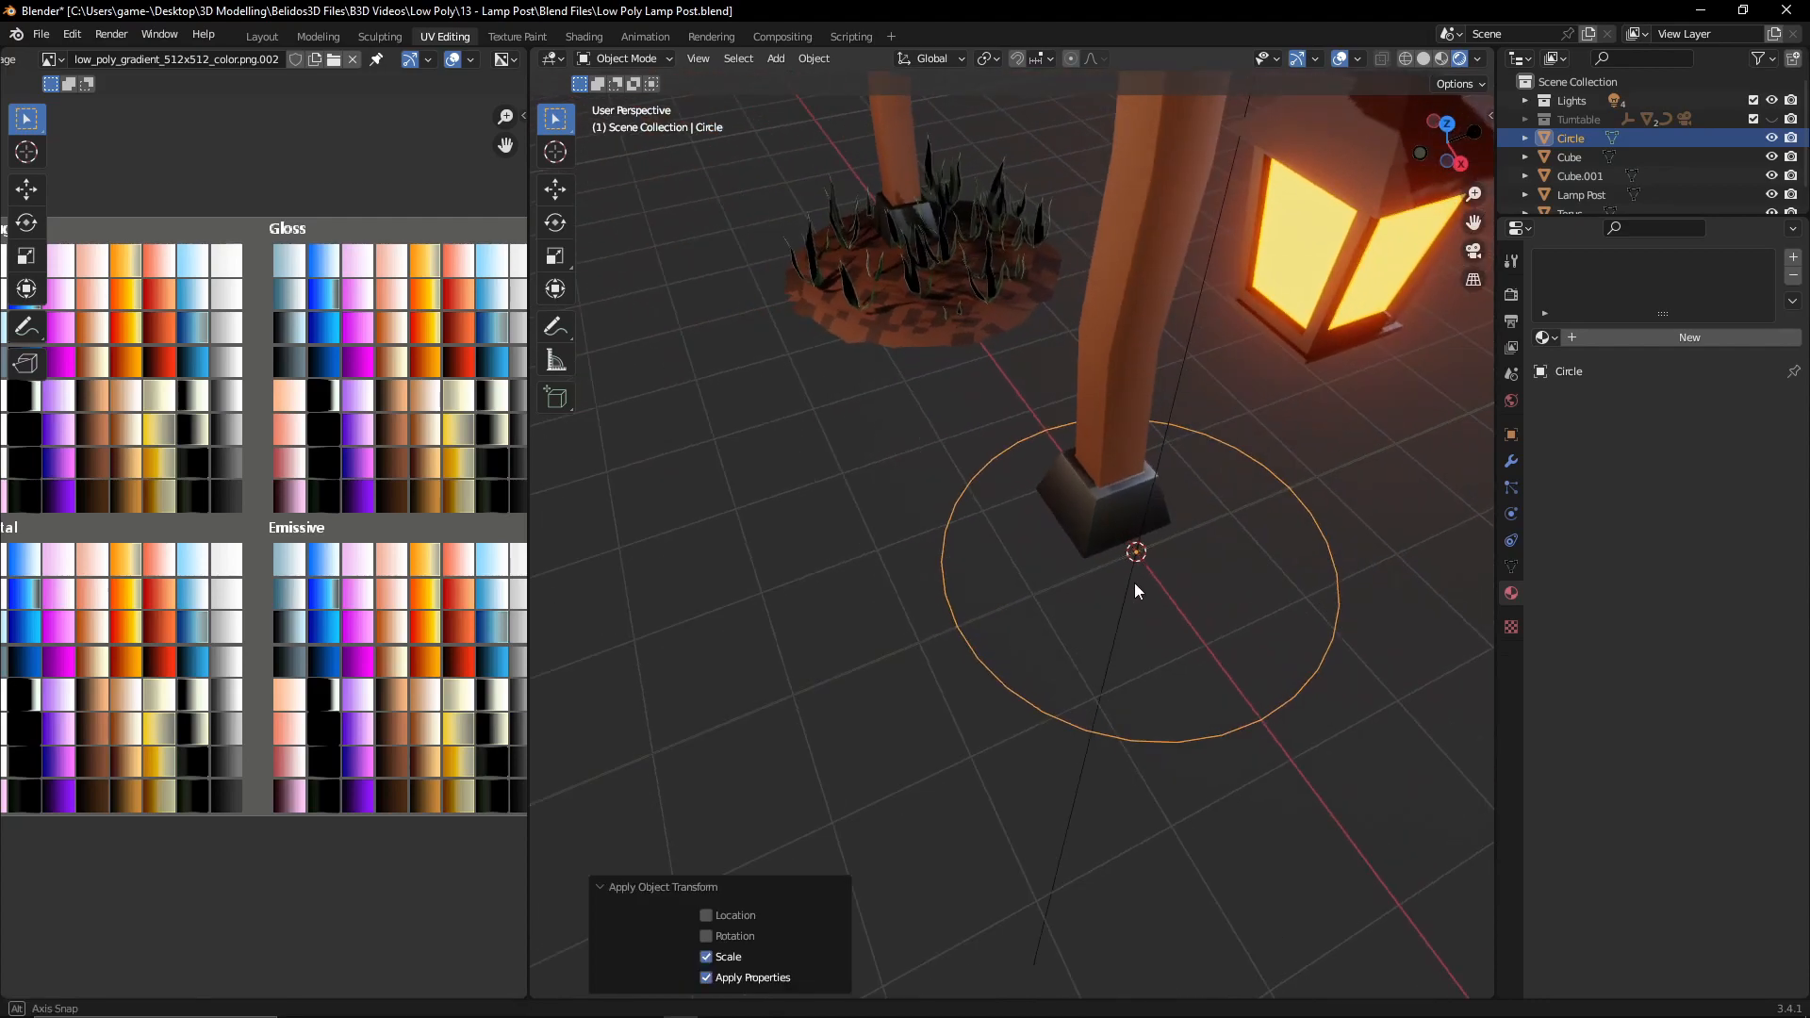
- Open the circle's mesh for editing in vertex selection mode and turn on the Screencast Keys display
{"action": "key", "text": "Tab"}
{"action": "middle_click_drag", "start_coordinate": [1112, 590], "coordinate": [1148, 578]}
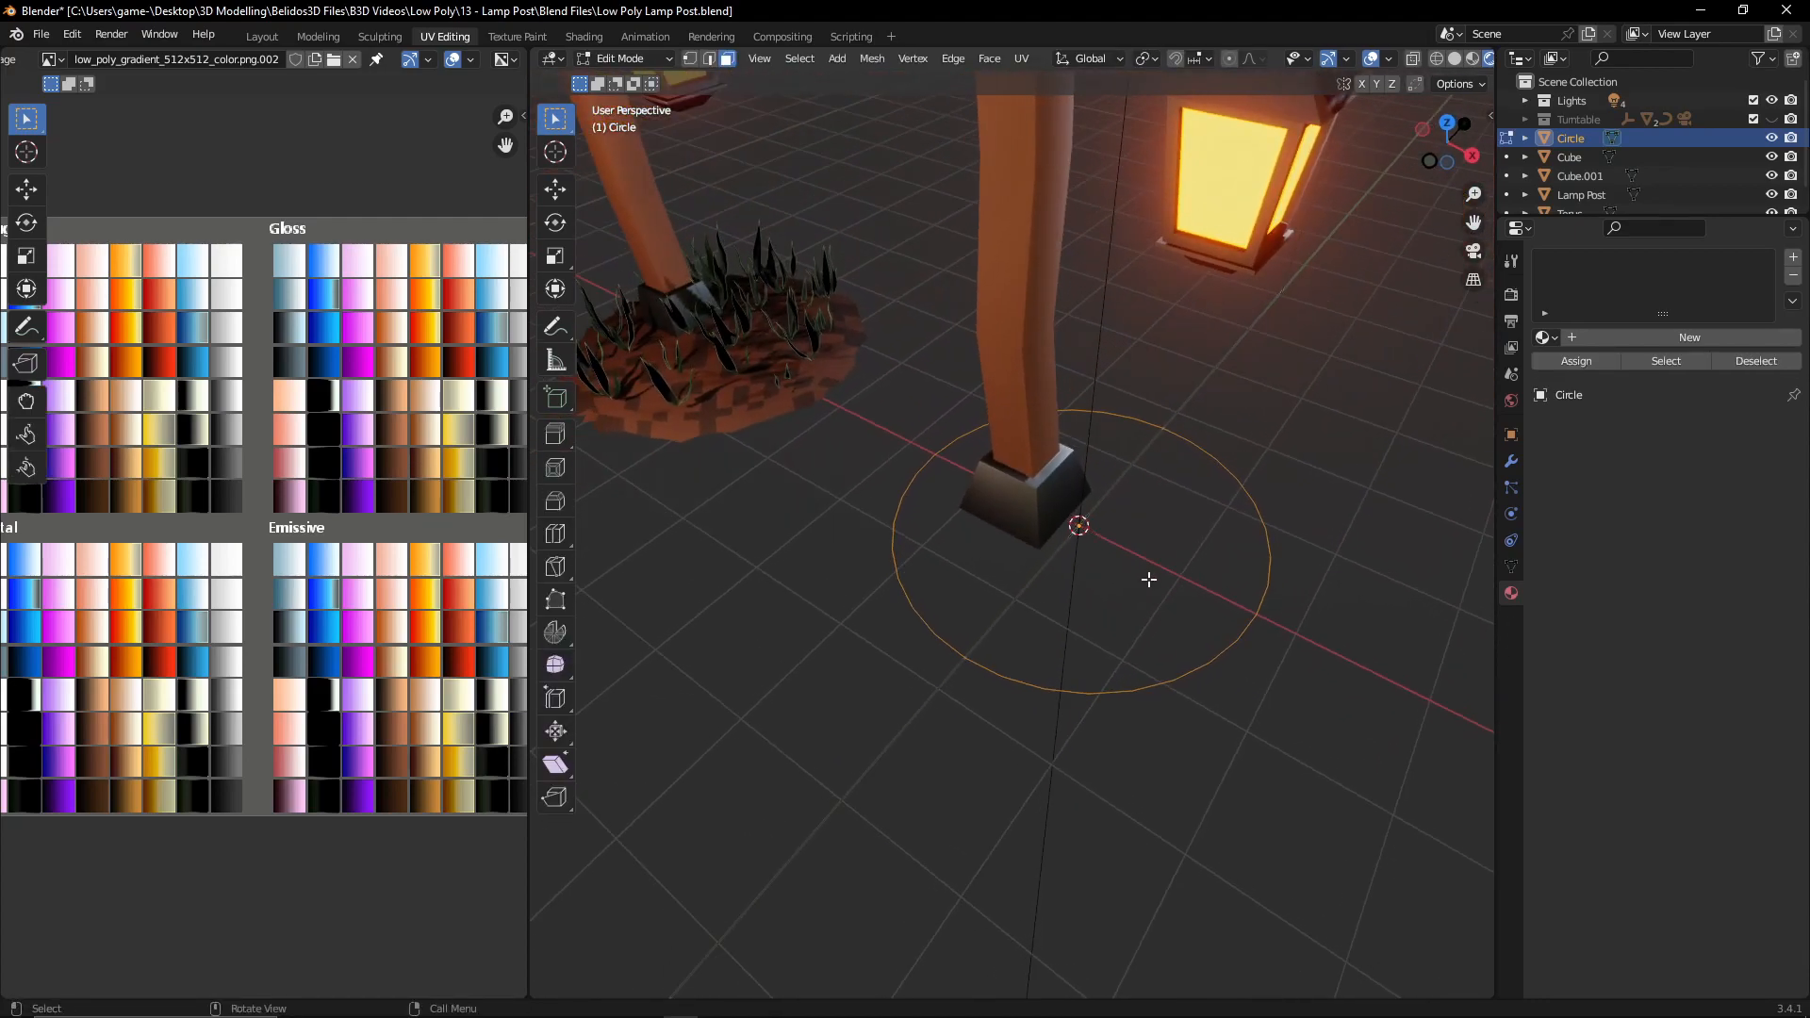
{"action": "key", "text": "1"}
{"action": "key", "text": "n"}
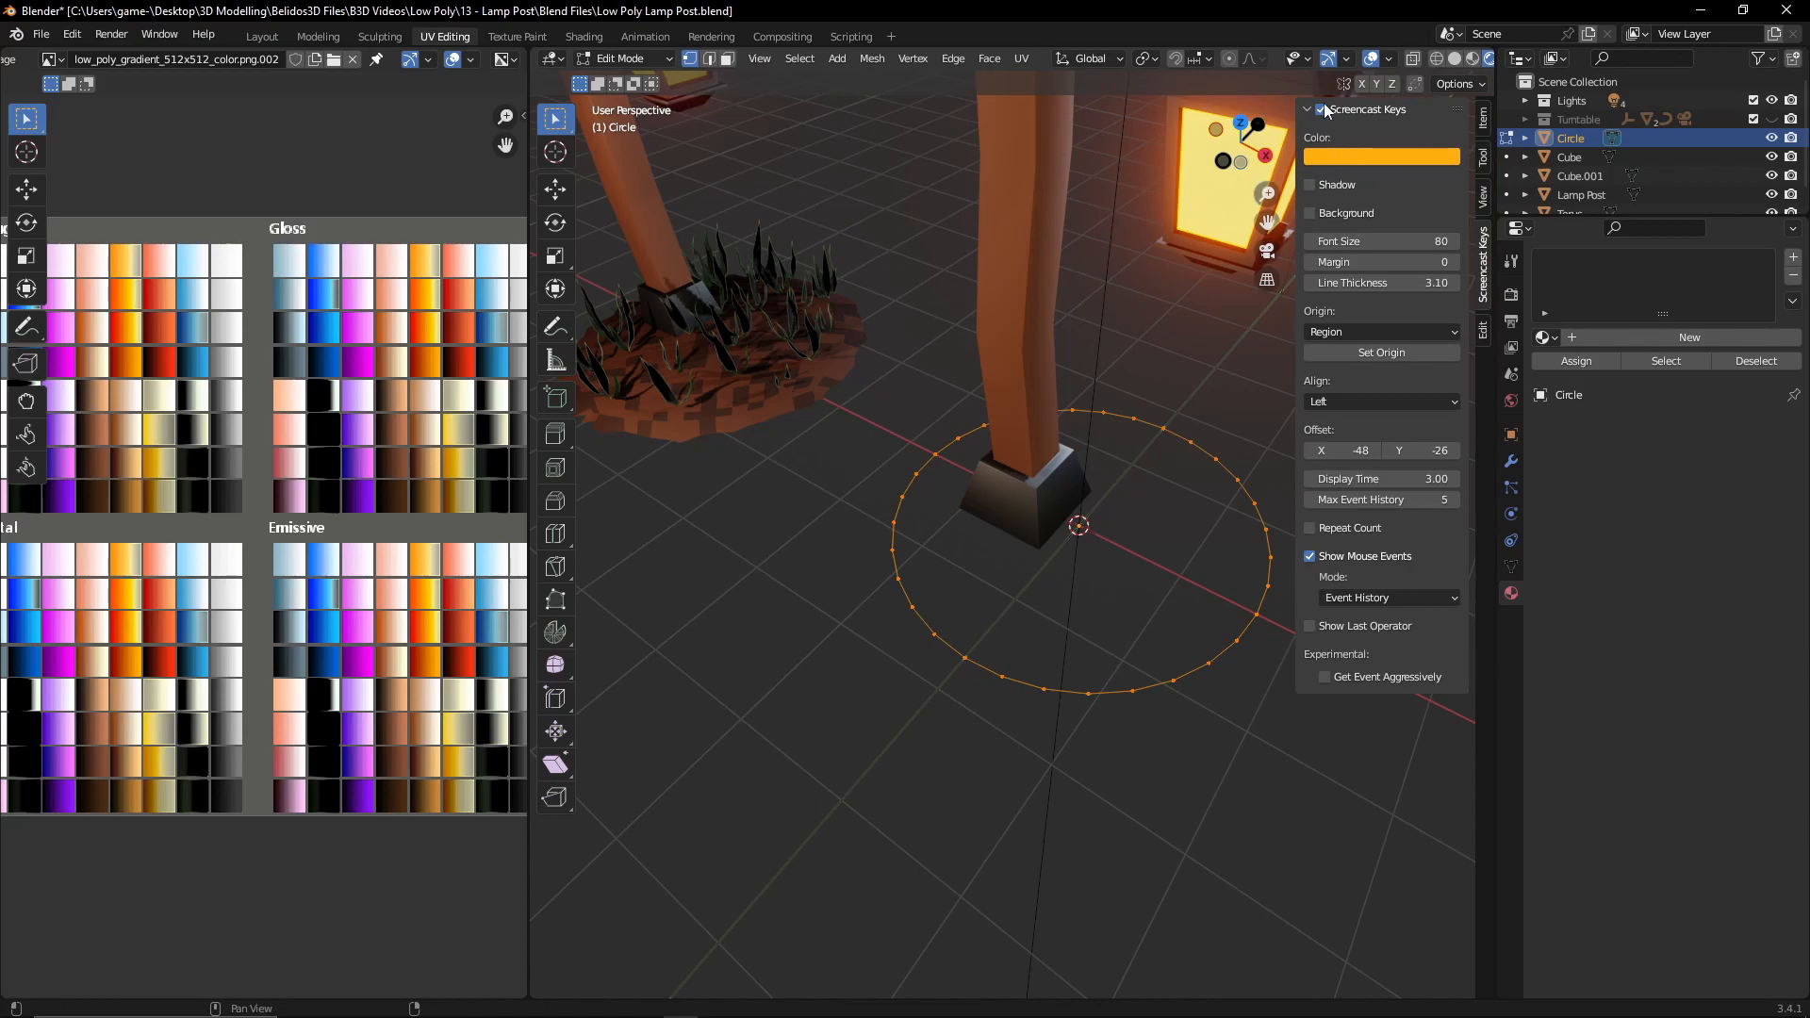
{"action": "key", "text": "n"}
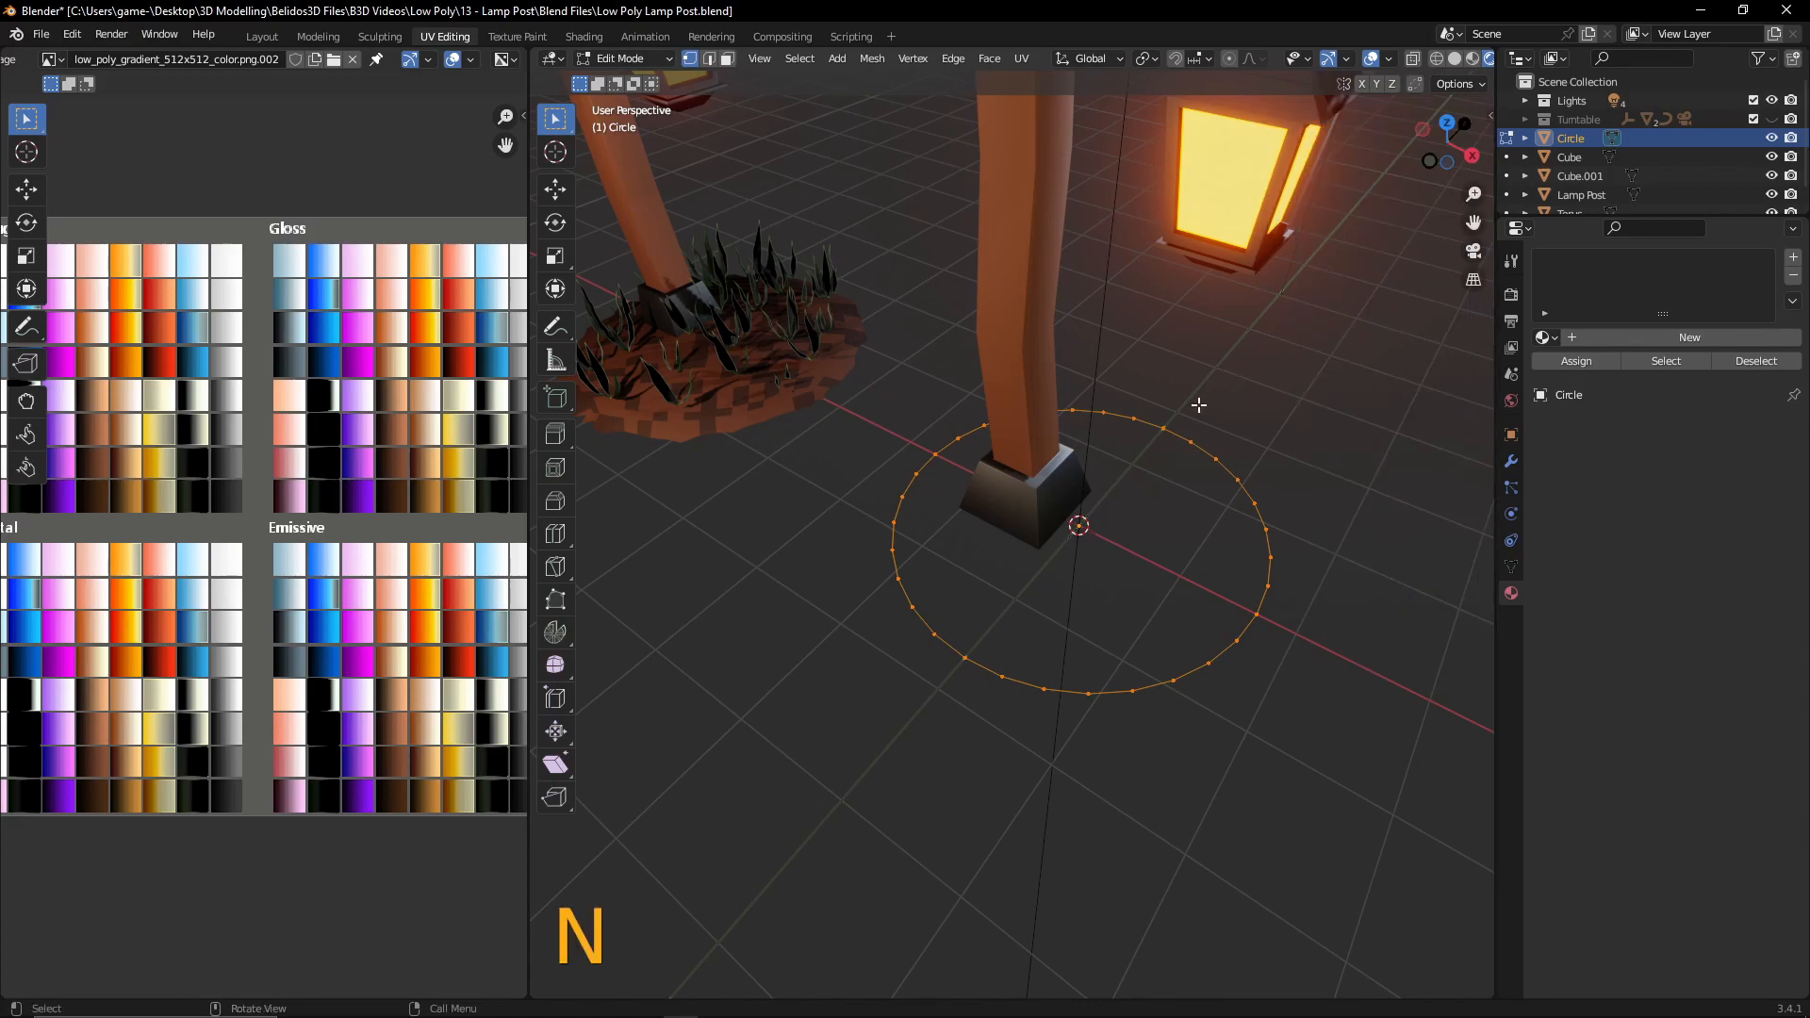
- Fill the circle with faces using Grid Fill and adjust the fill's span
{"action": "middle_click_drag", "start_coordinate": [1198, 404], "coordinate": [1075, 400]}
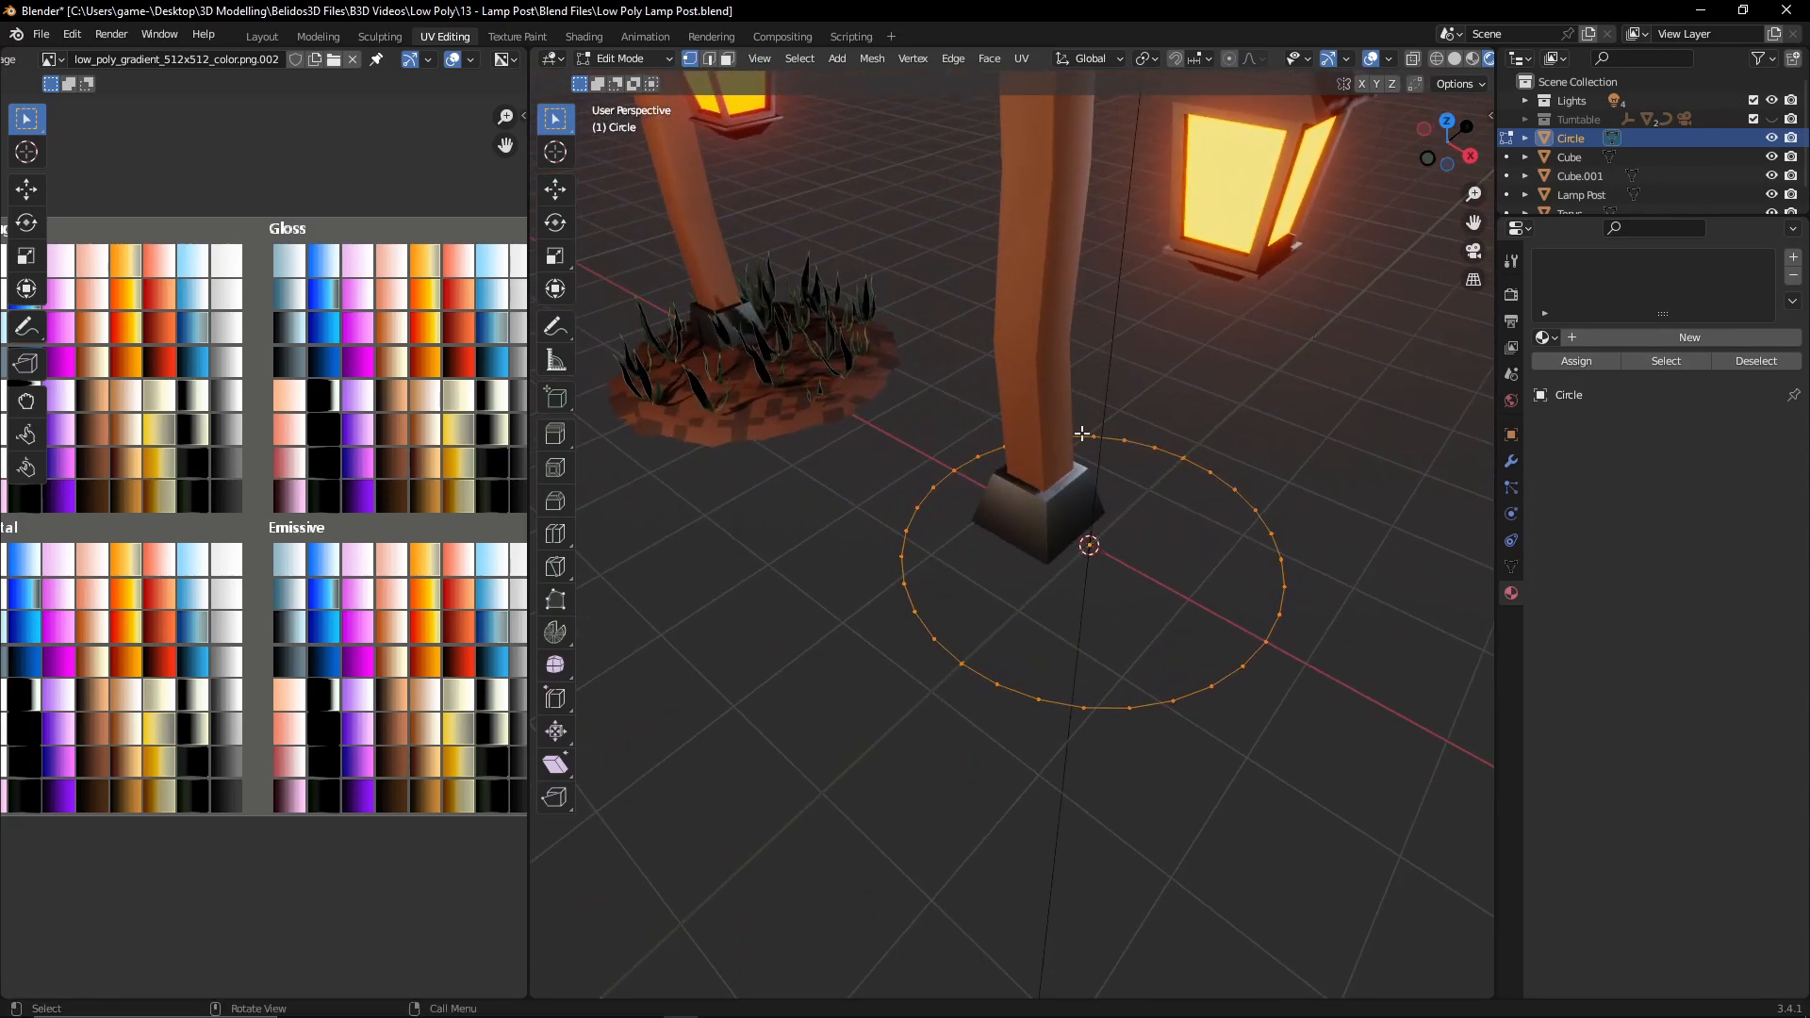
{"action": "left_click", "coordinate": [989, 59]}
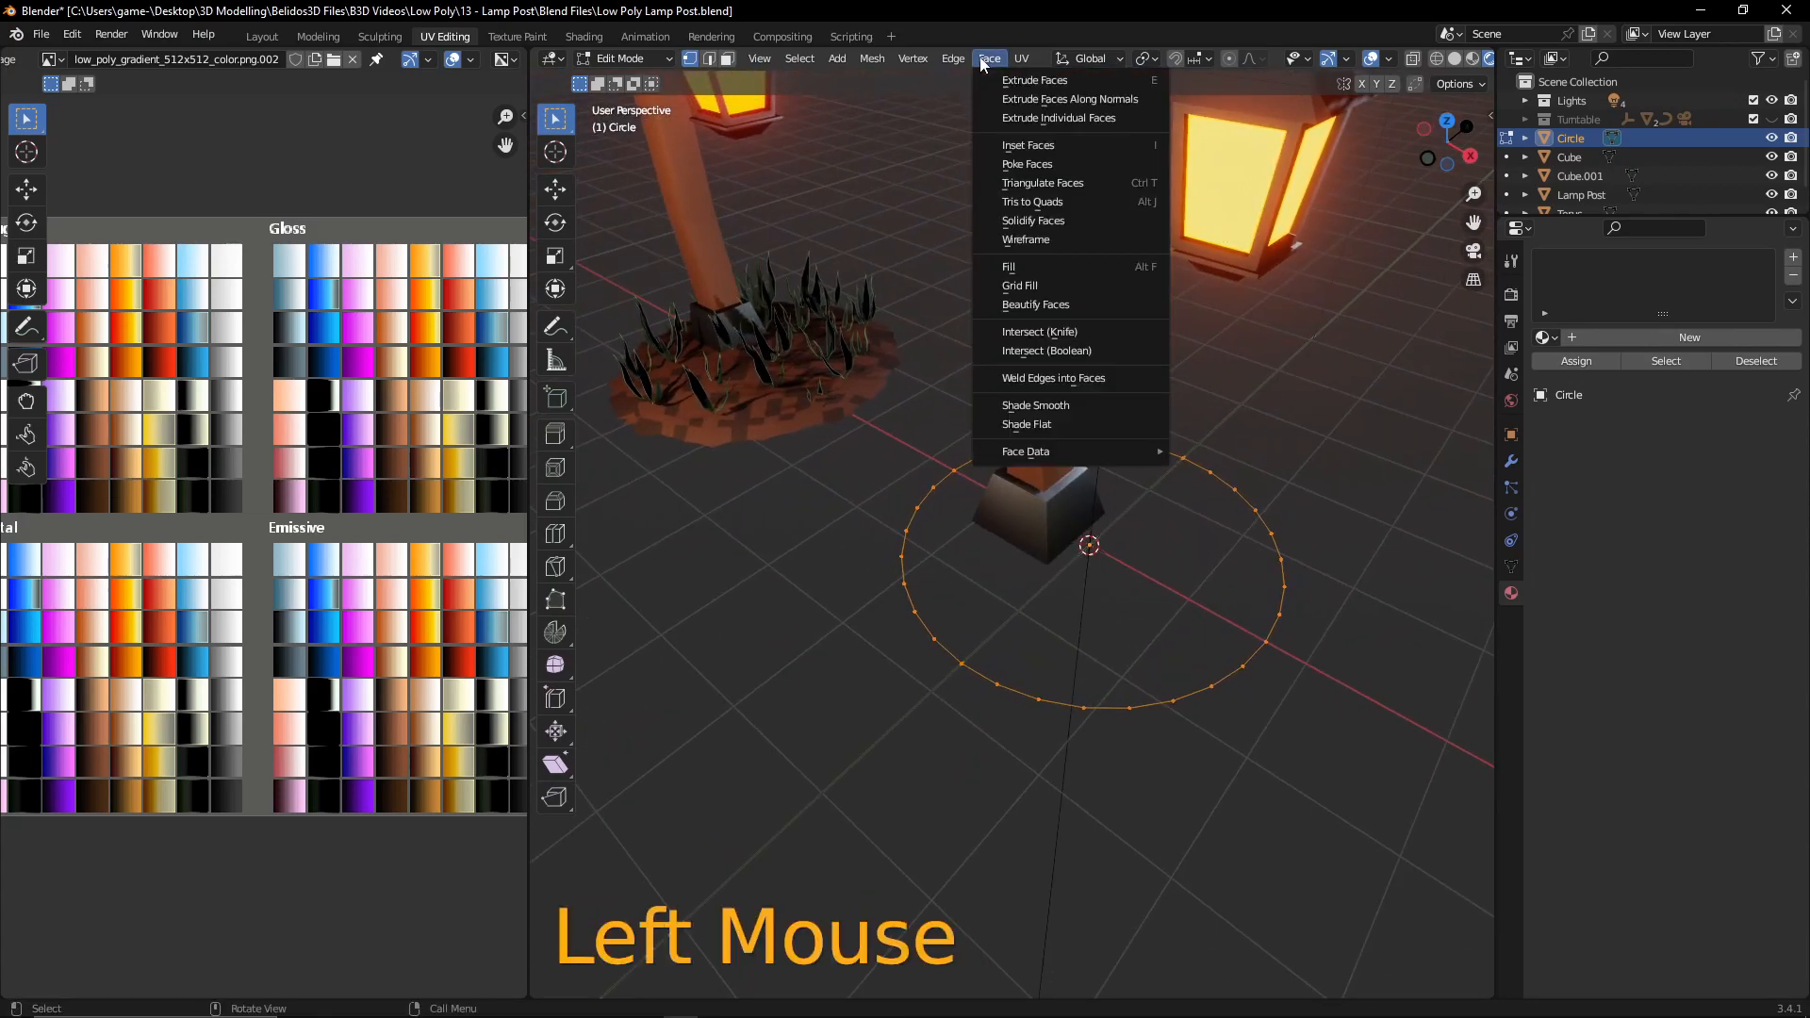
{"action": "left_click", "coordinate": [1033, 294]}
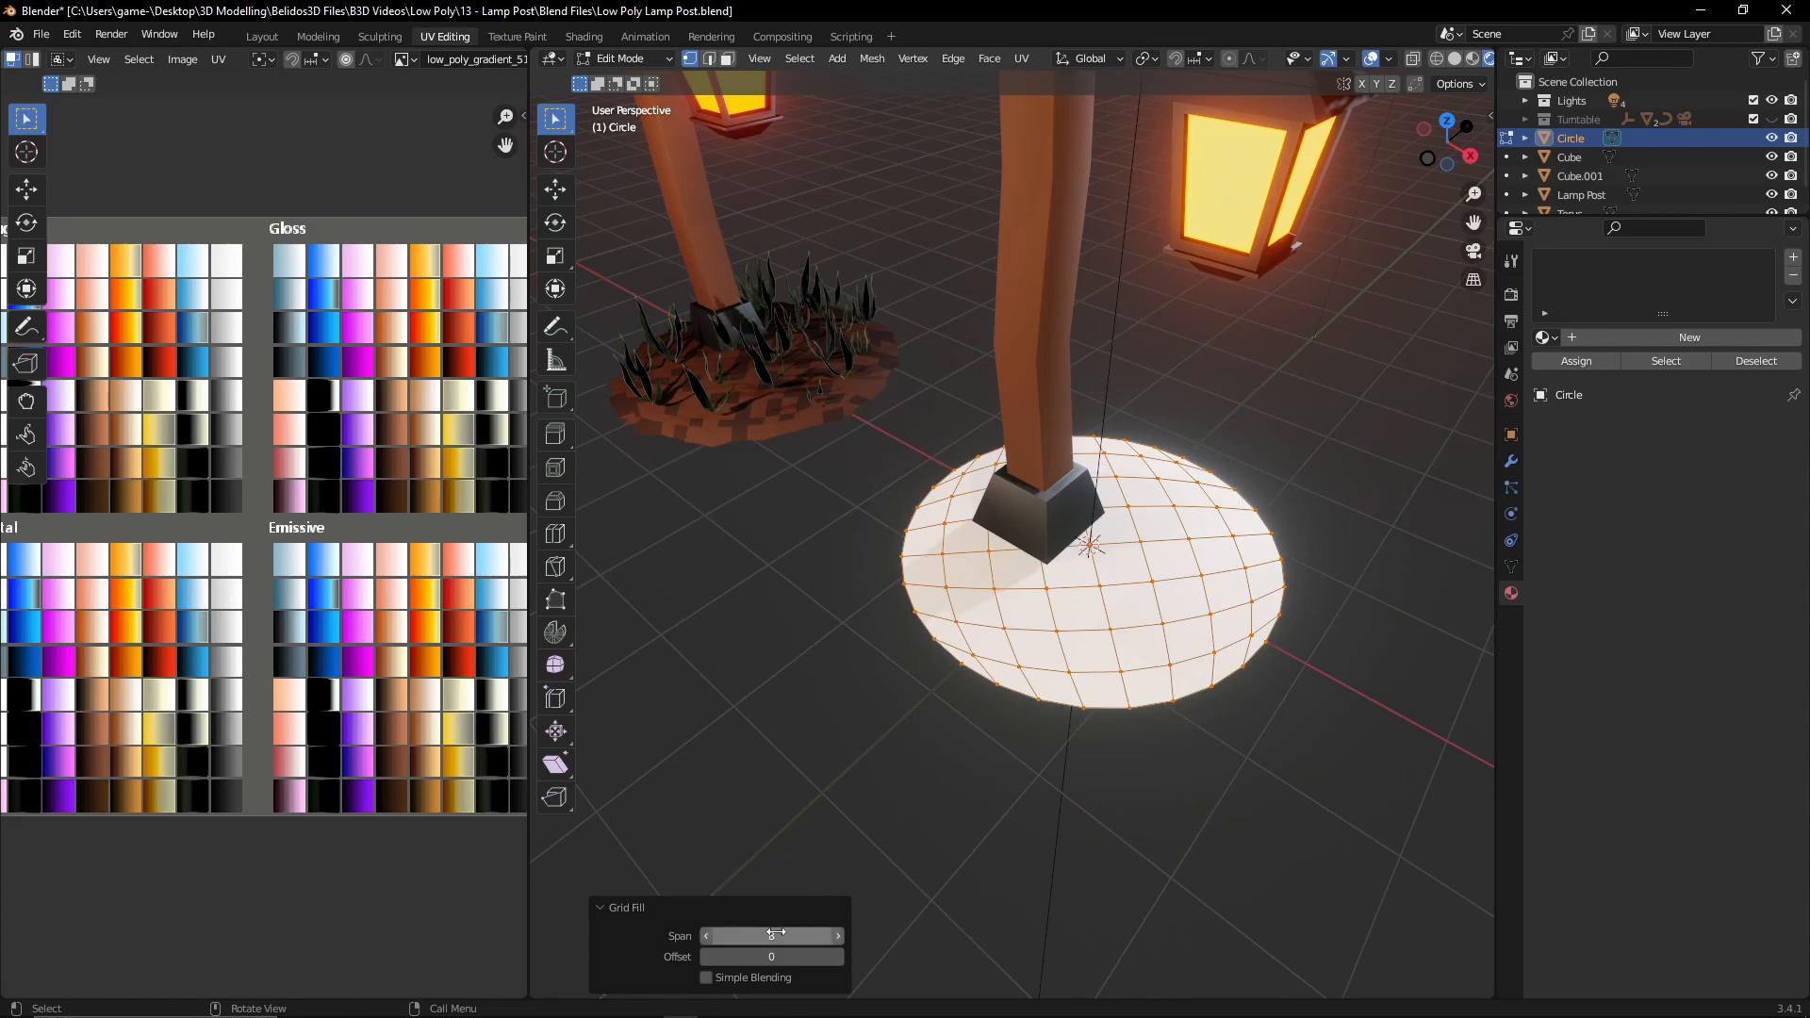
{"action": "left_click", "coordinate": [839, 936]}
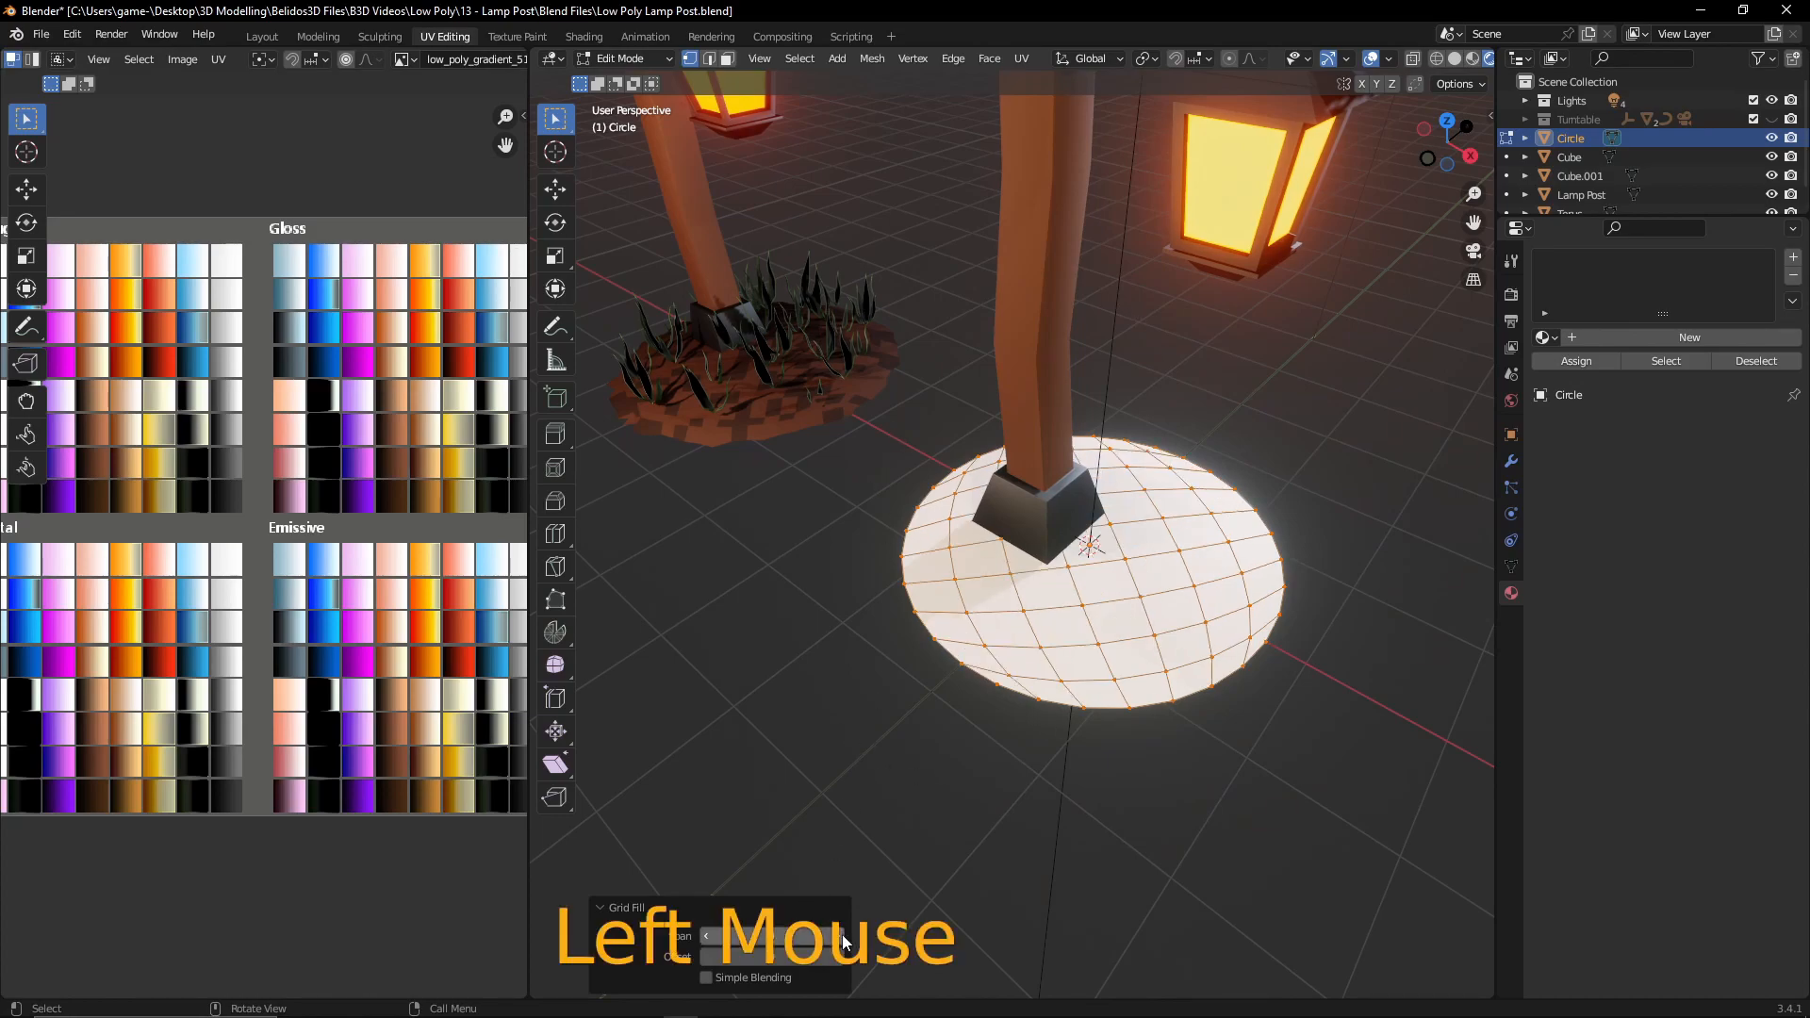
{"action": "left_click", "coordinate": [841, 936]}
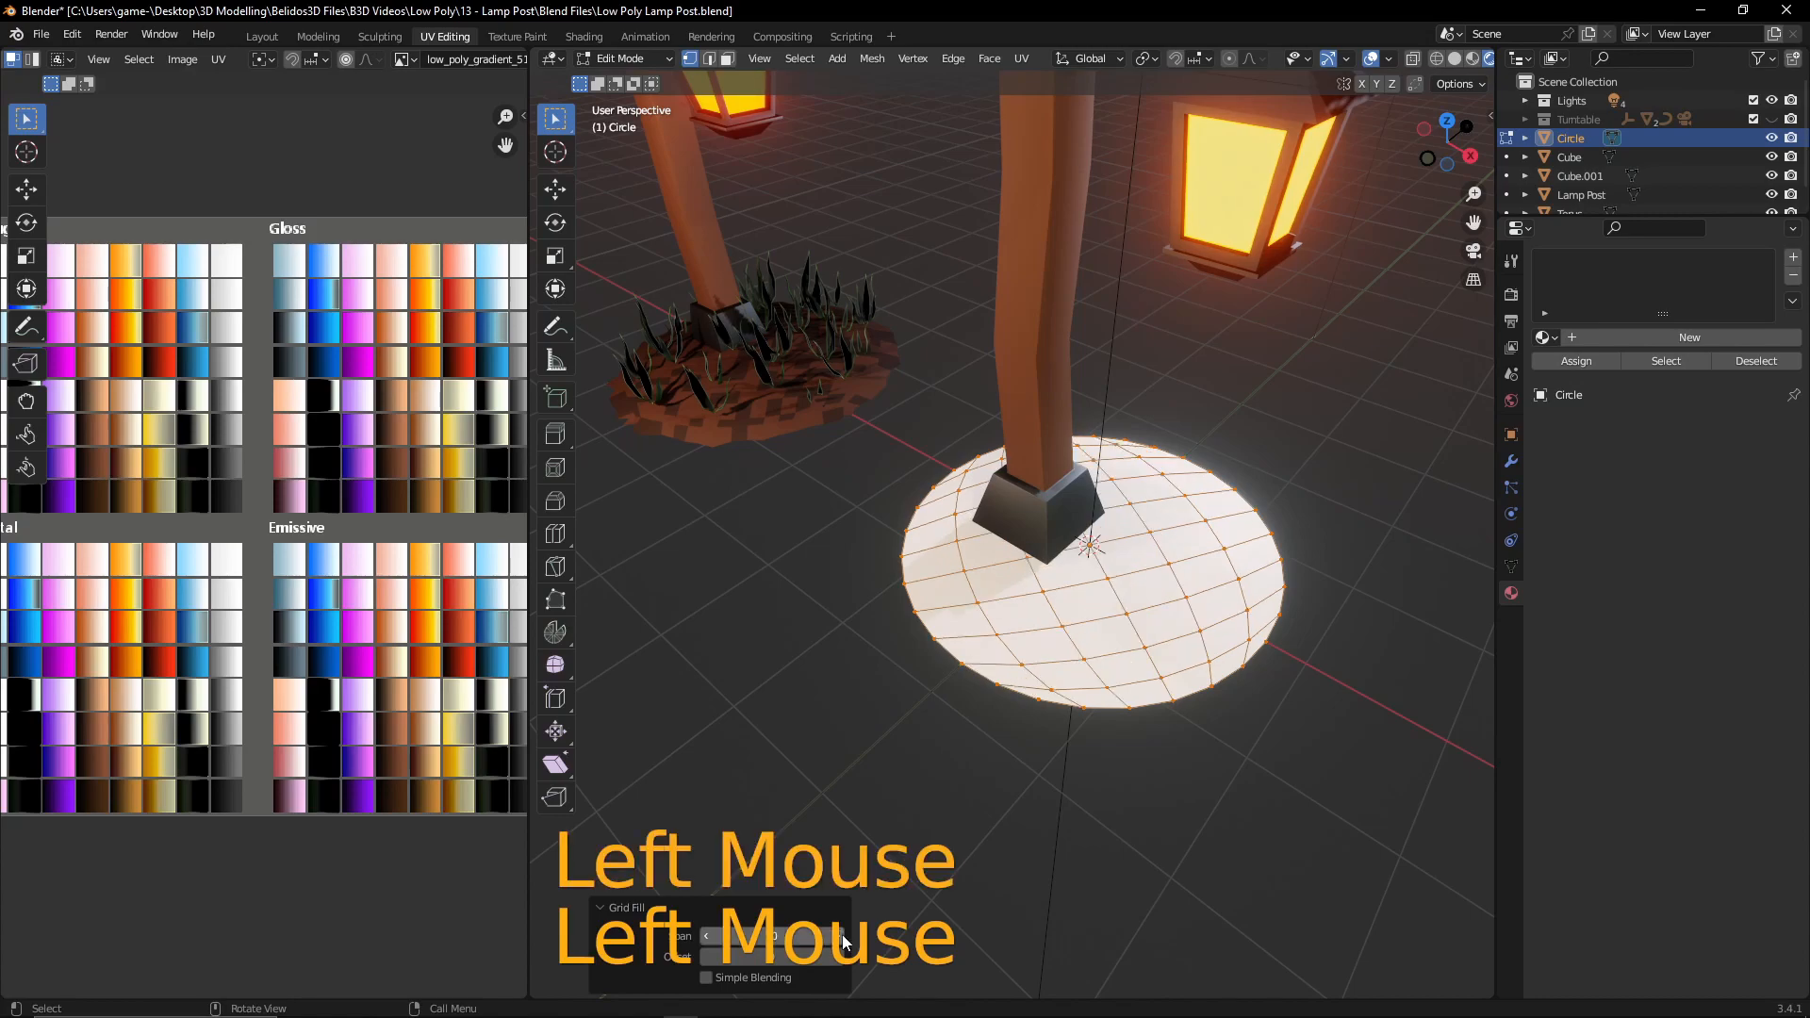
{"action": "left_click", "coordinate": [705, 937]}
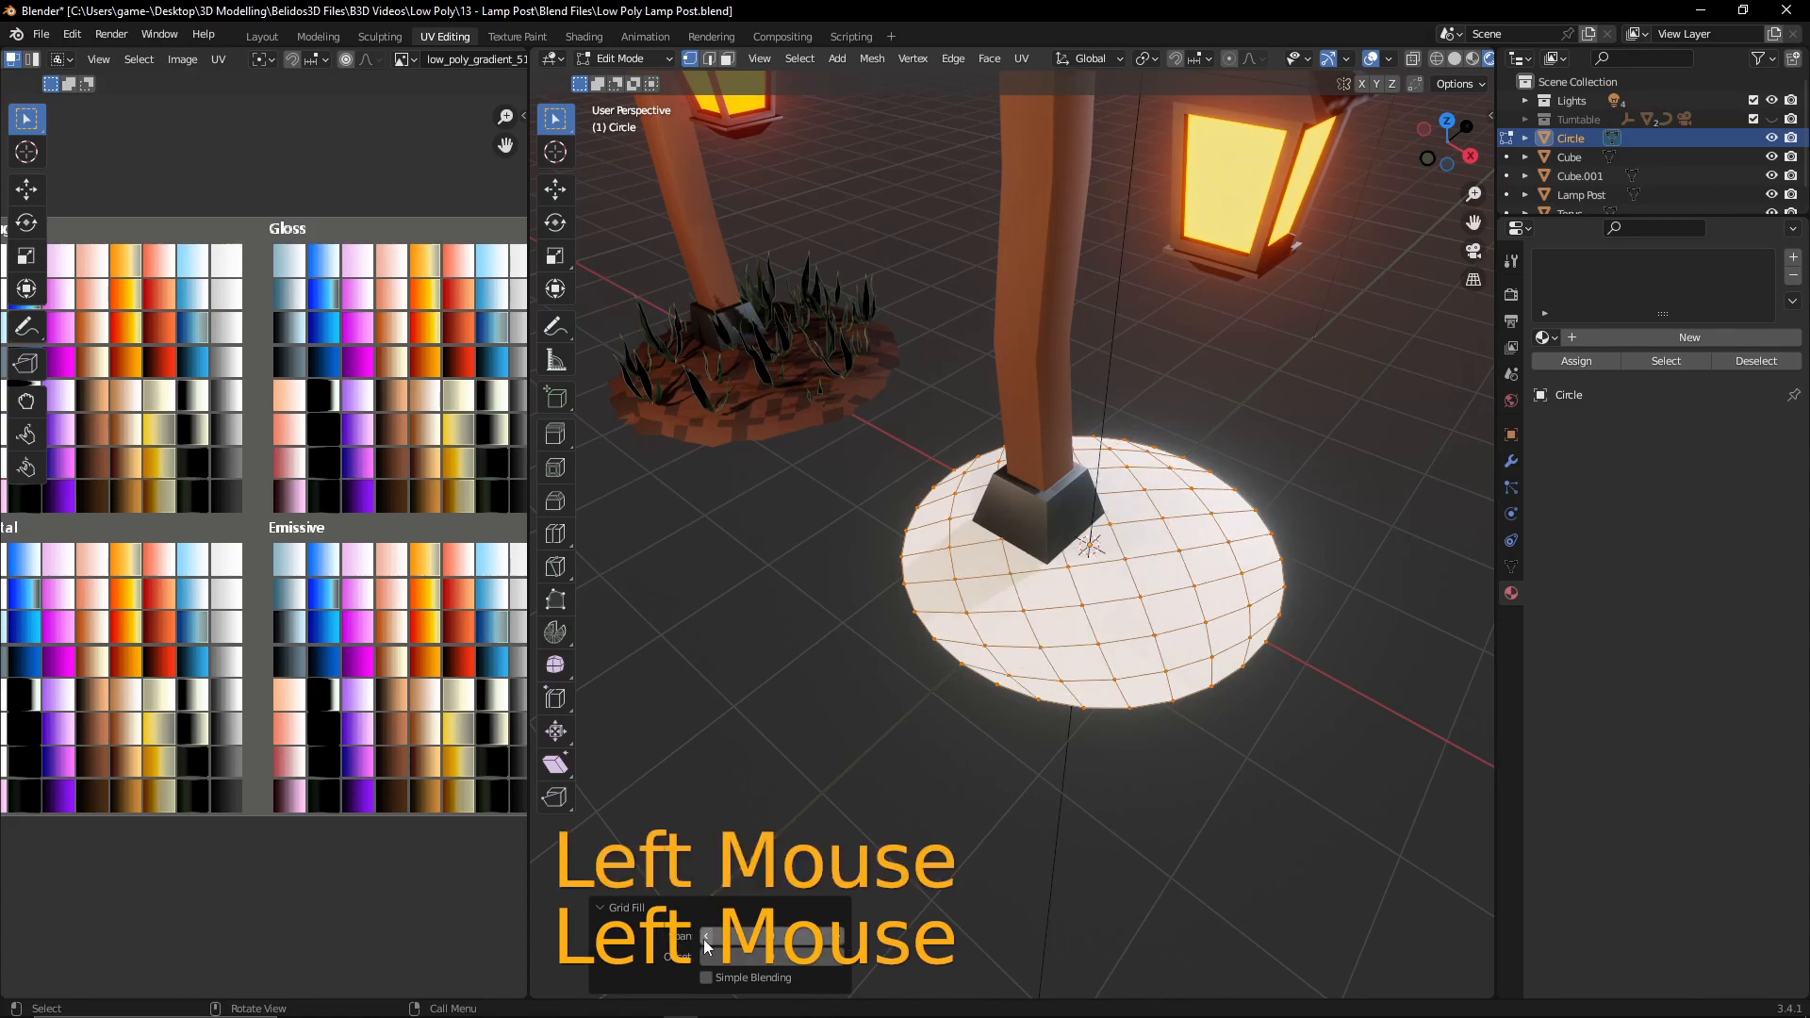
- Subdivide the filled circle's mesh with 3 cuts and clear the vertex selection
{"action": "mouse_move", "coordinate": [1112, 613]}
{"action": "middle_mouse_down"}
{"action": "mouse_move", "coordinate": [1172, 614]}
{"action": "mouse_move", "coordinate": [1133, 608]}
{"action": "middle_mouse_up"}
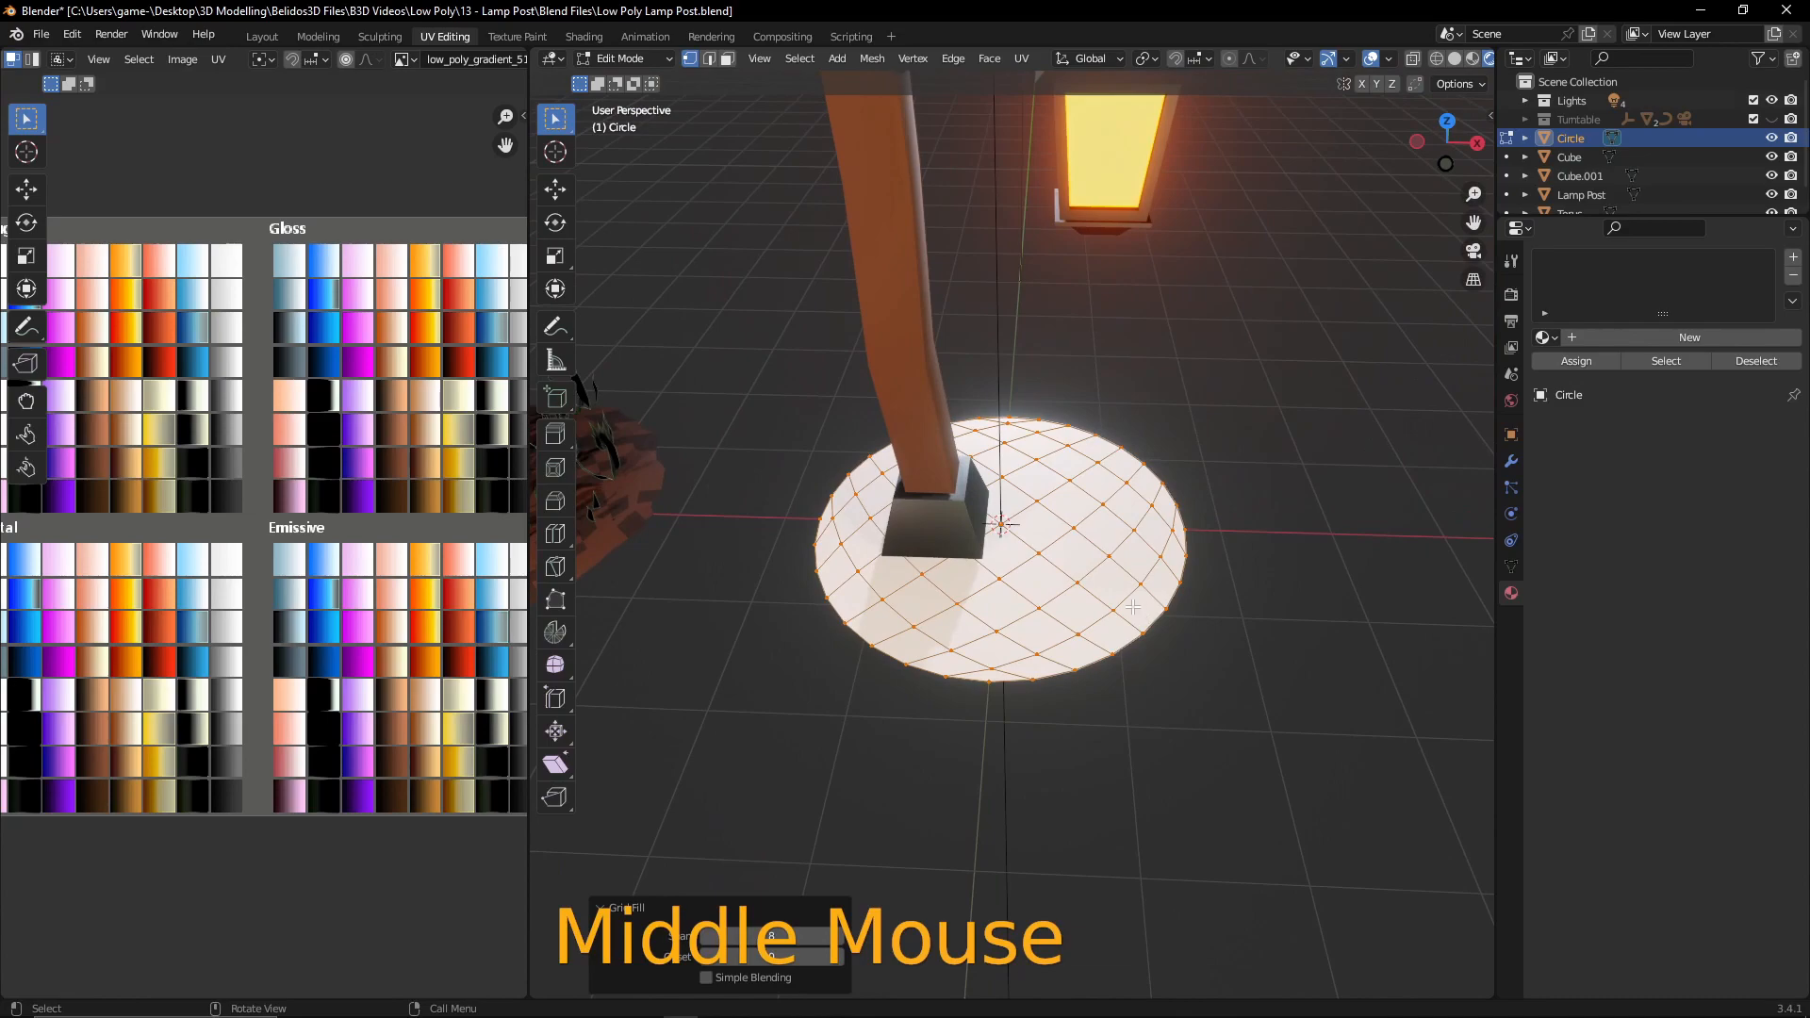
{"action": "right_click", "coordinate": [1112, 479]}
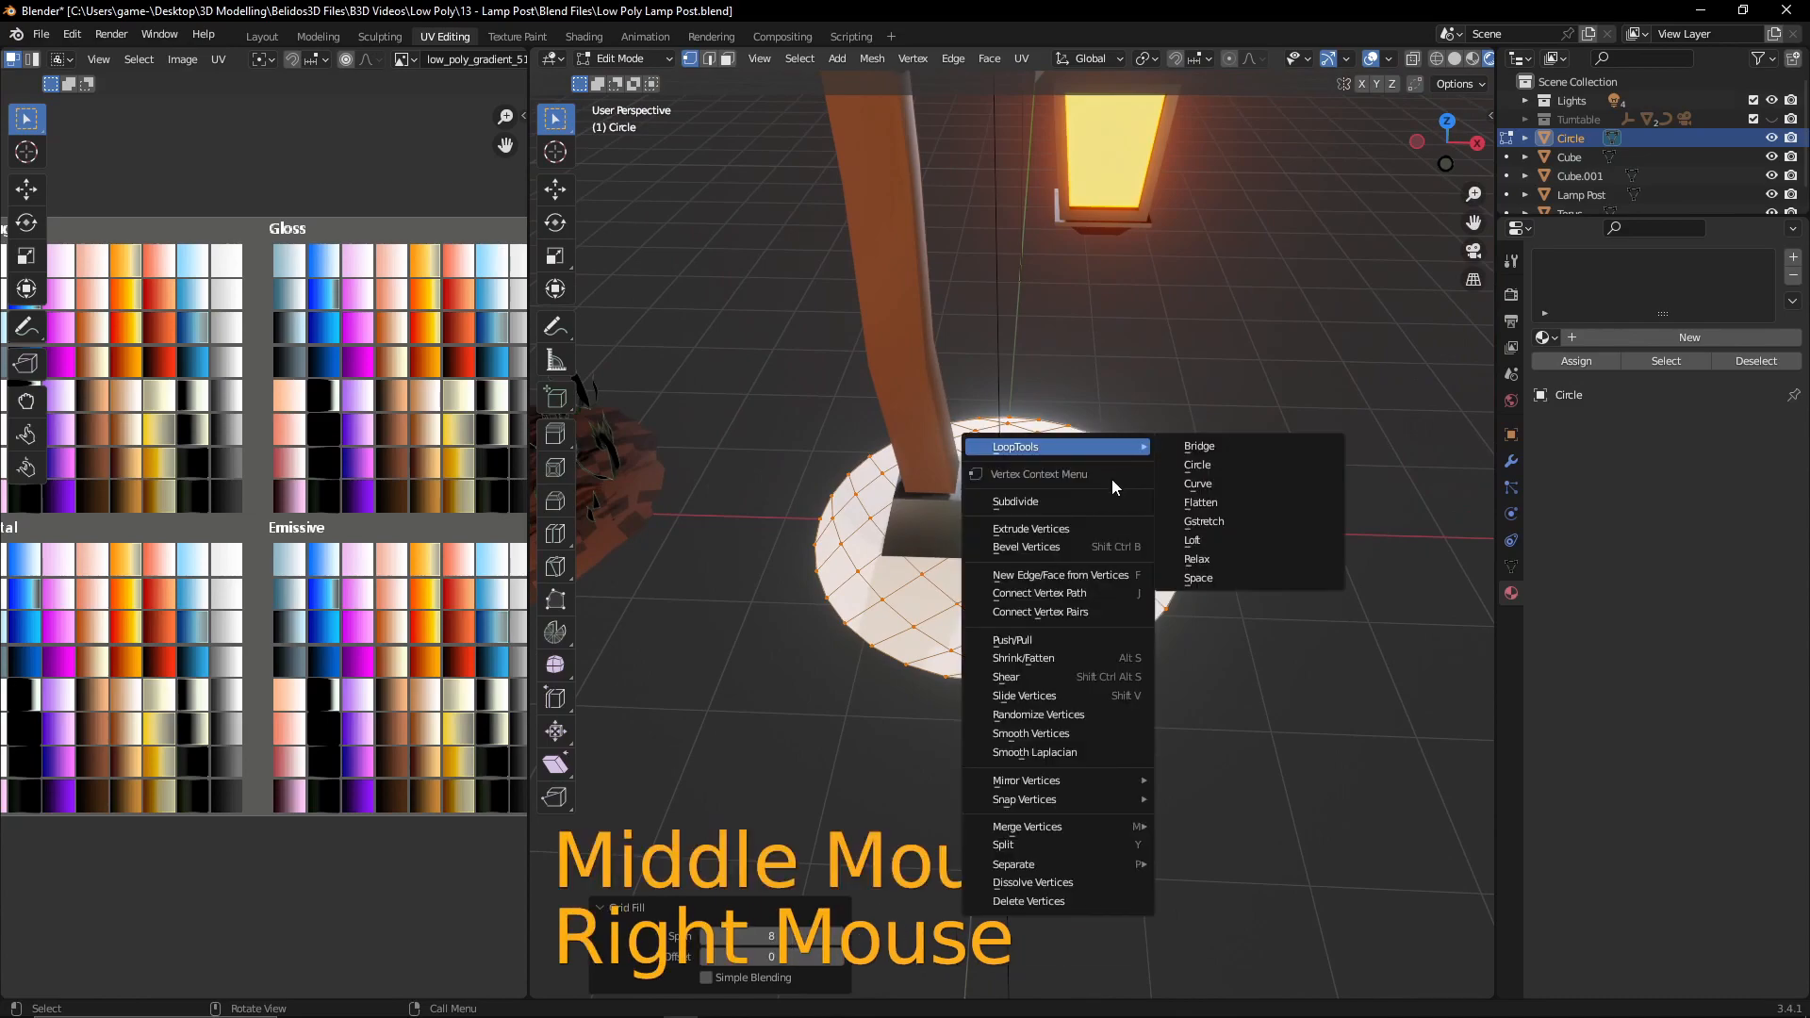
{"action": "left_click", "coordinate": [1056, 507]}
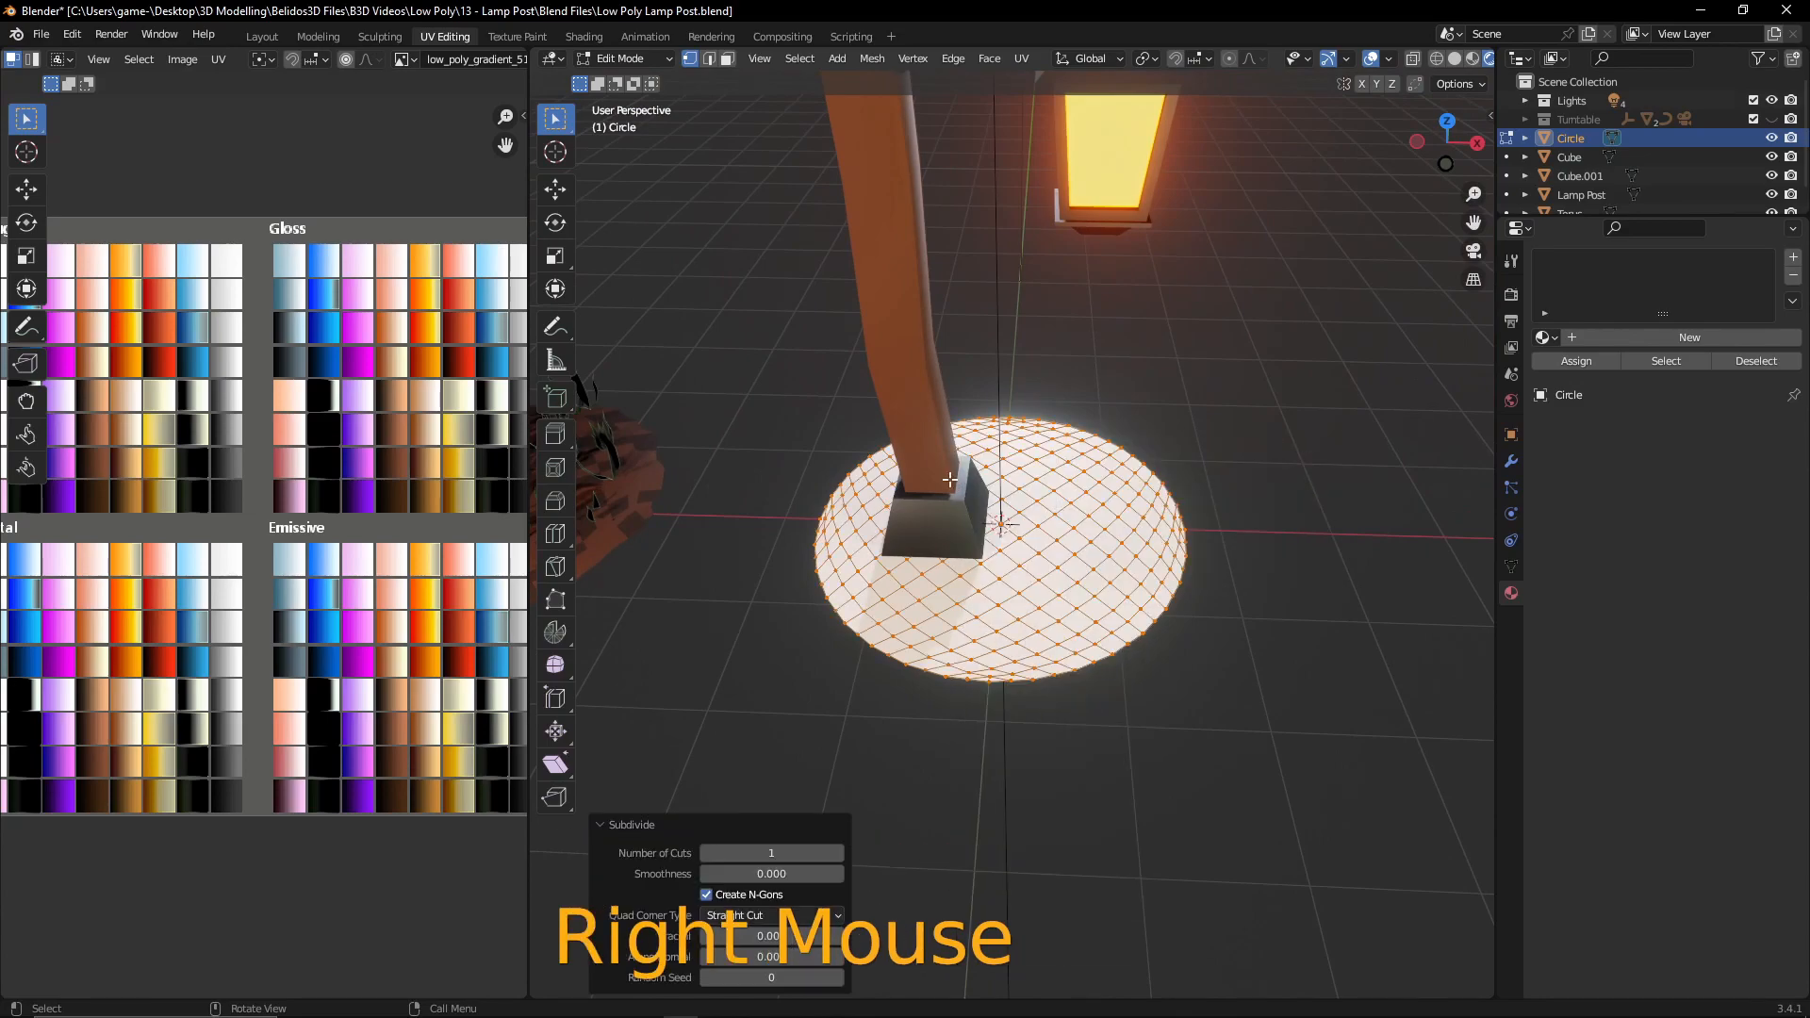
{"action": "left_click", "coordinate": [837, 858]}
{"action": "left_click", "coordinate": [837, 858]}
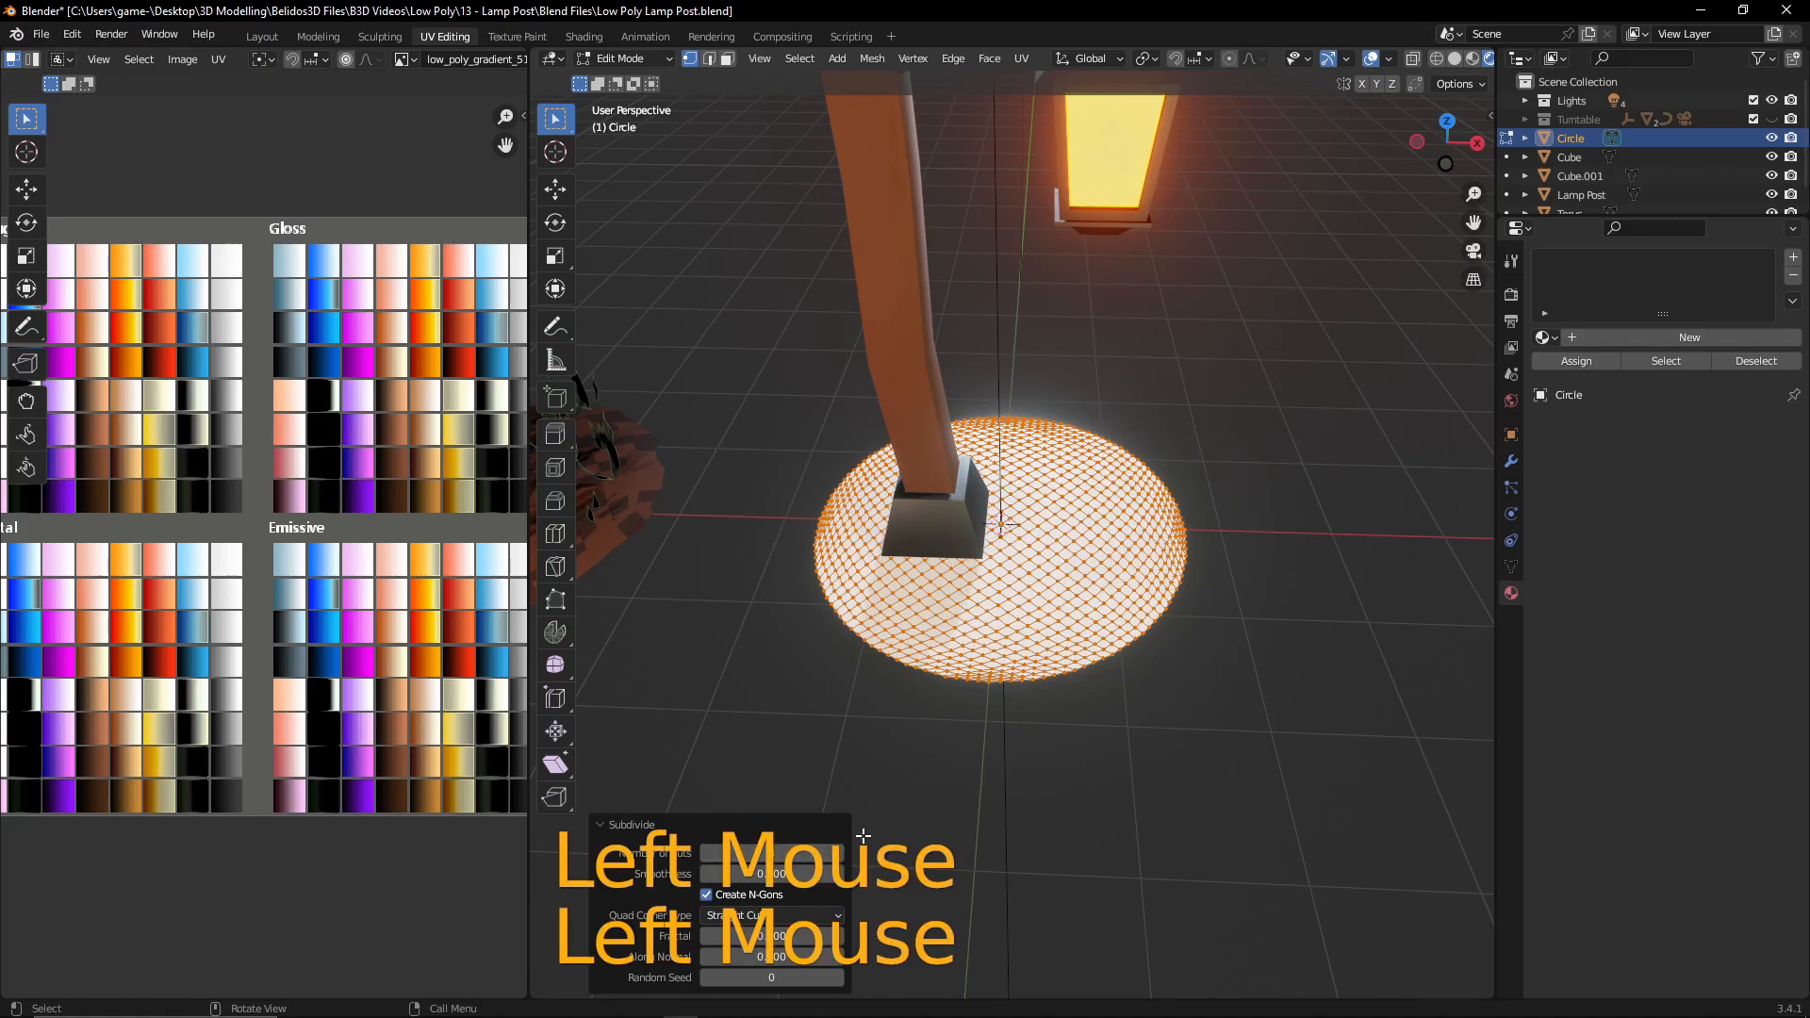
{"action": "middle_click_drag", "start_coordinate": [1000, 751], "coordinate": [825, 669]}
{"action": "key", "text": "a"}
{"action": "middle_click_drag", "start_coordinate": [780, 674], "coordinate": [1085, 660]}
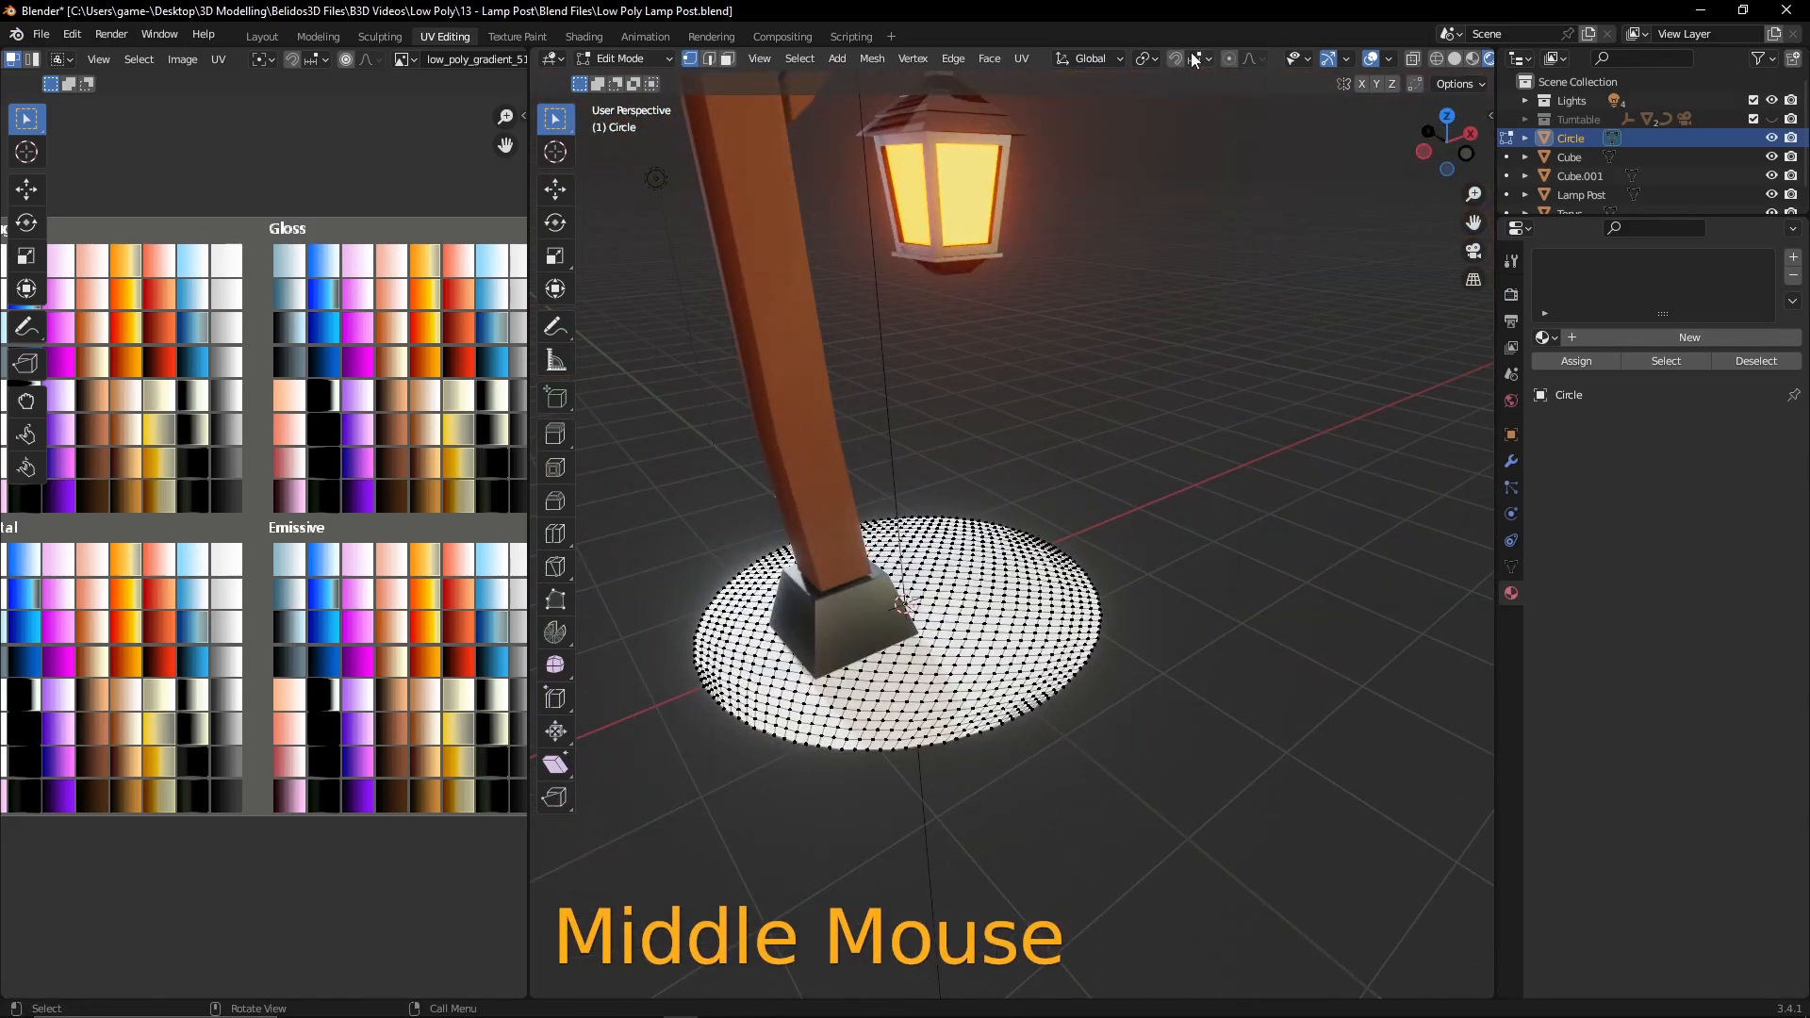
- Set the proportional editing falloff to Sphere and select the centre vertex of the isolated circle from above
{"action": "left_click", "coordinate": [1250, 60]}
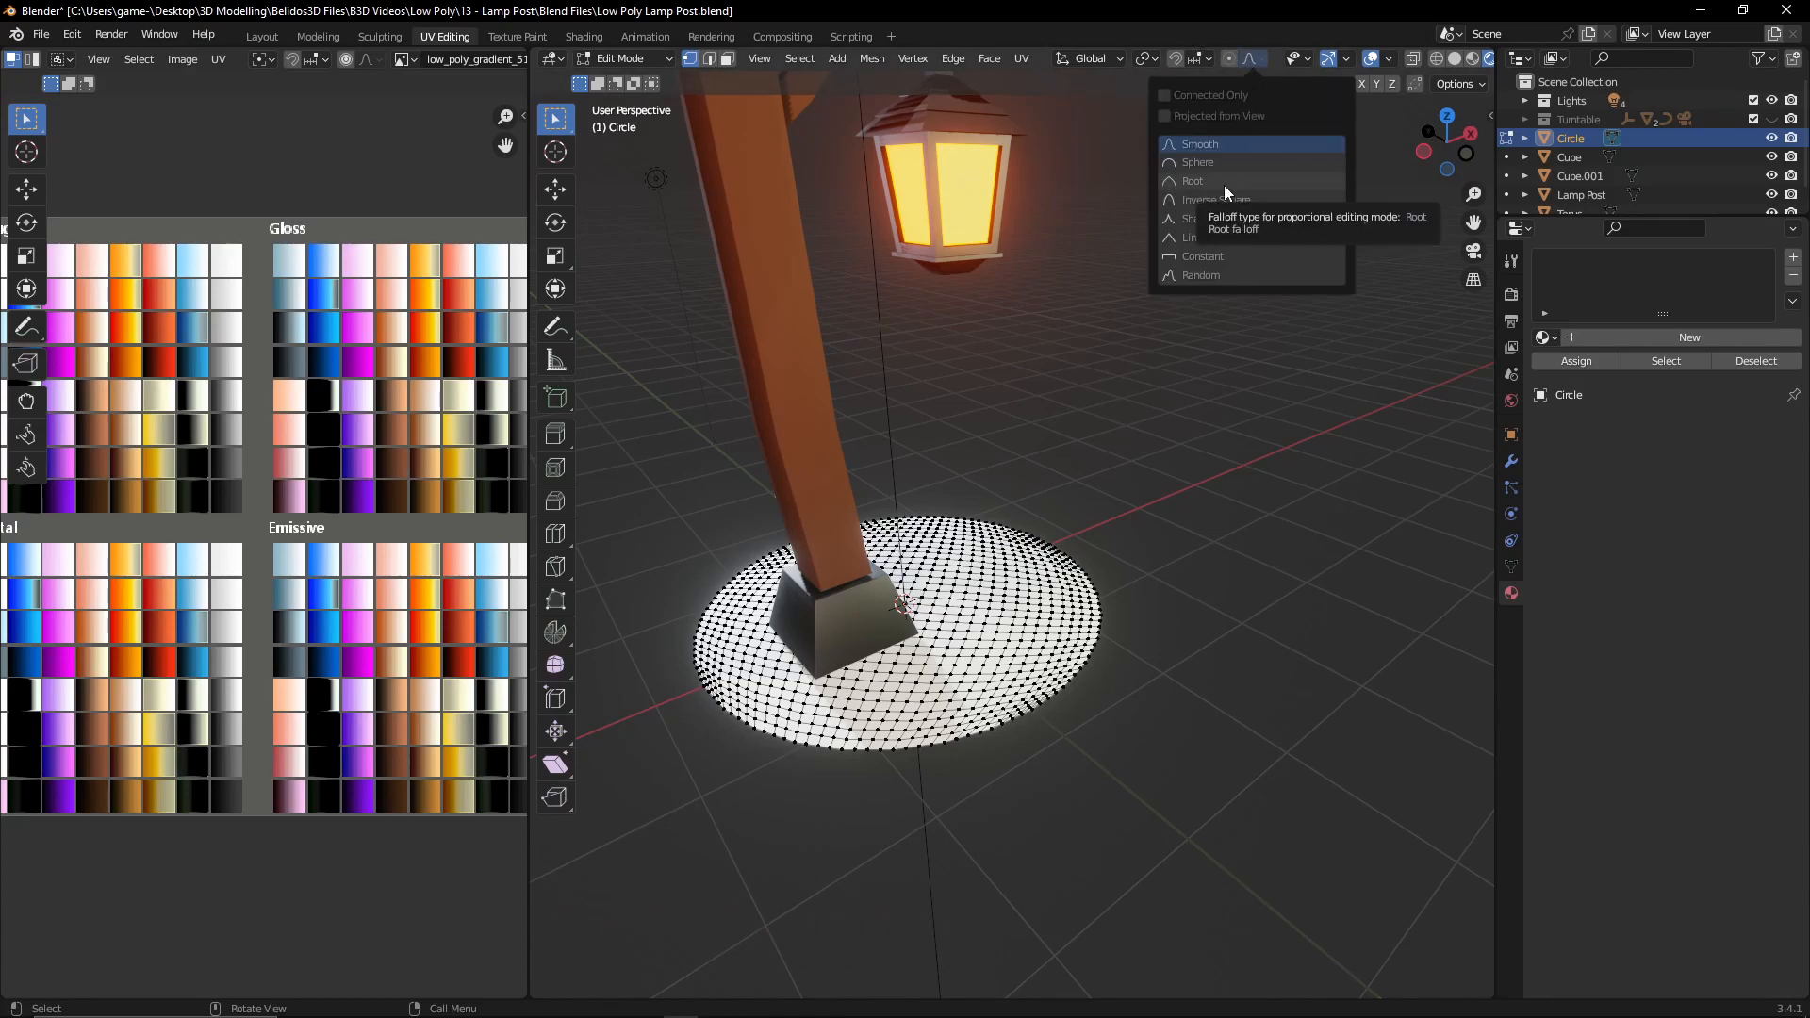
{"action": "left_click", "coordinate": [1188, 162]}
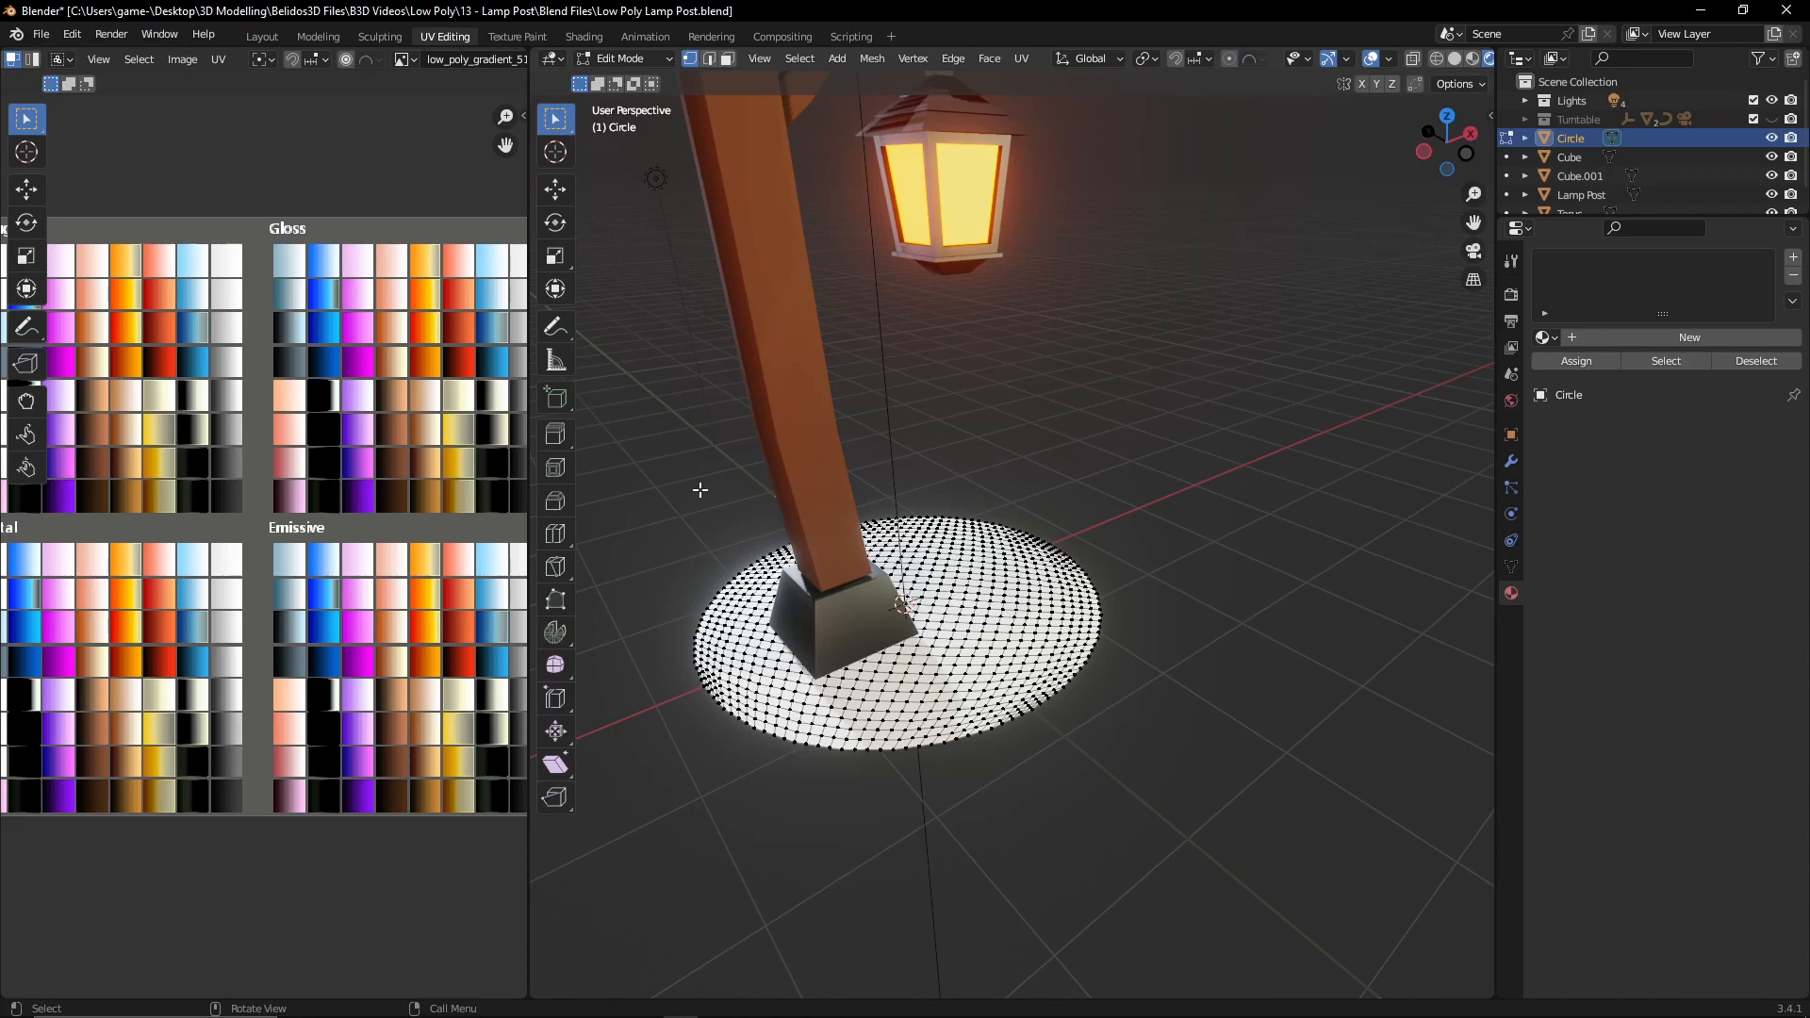
{"action": "key", "text": "KP_Divide"}
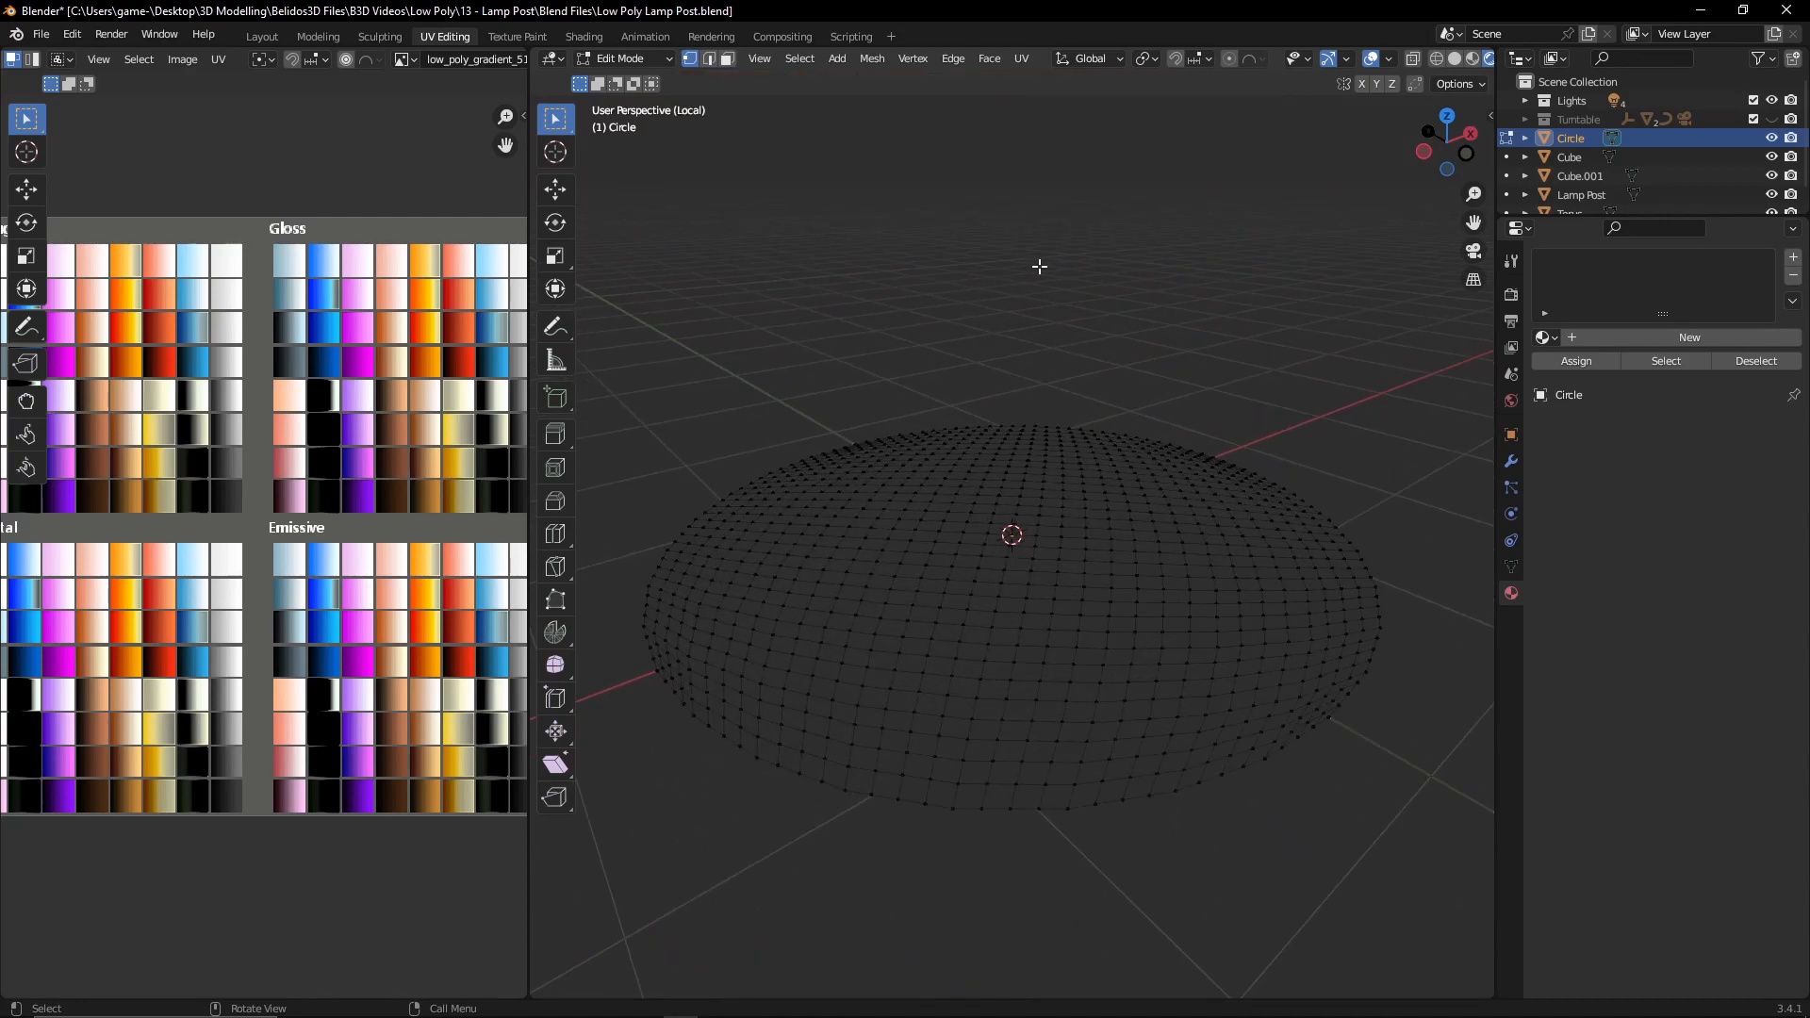
{"action": "key", "text": "KP_7"}
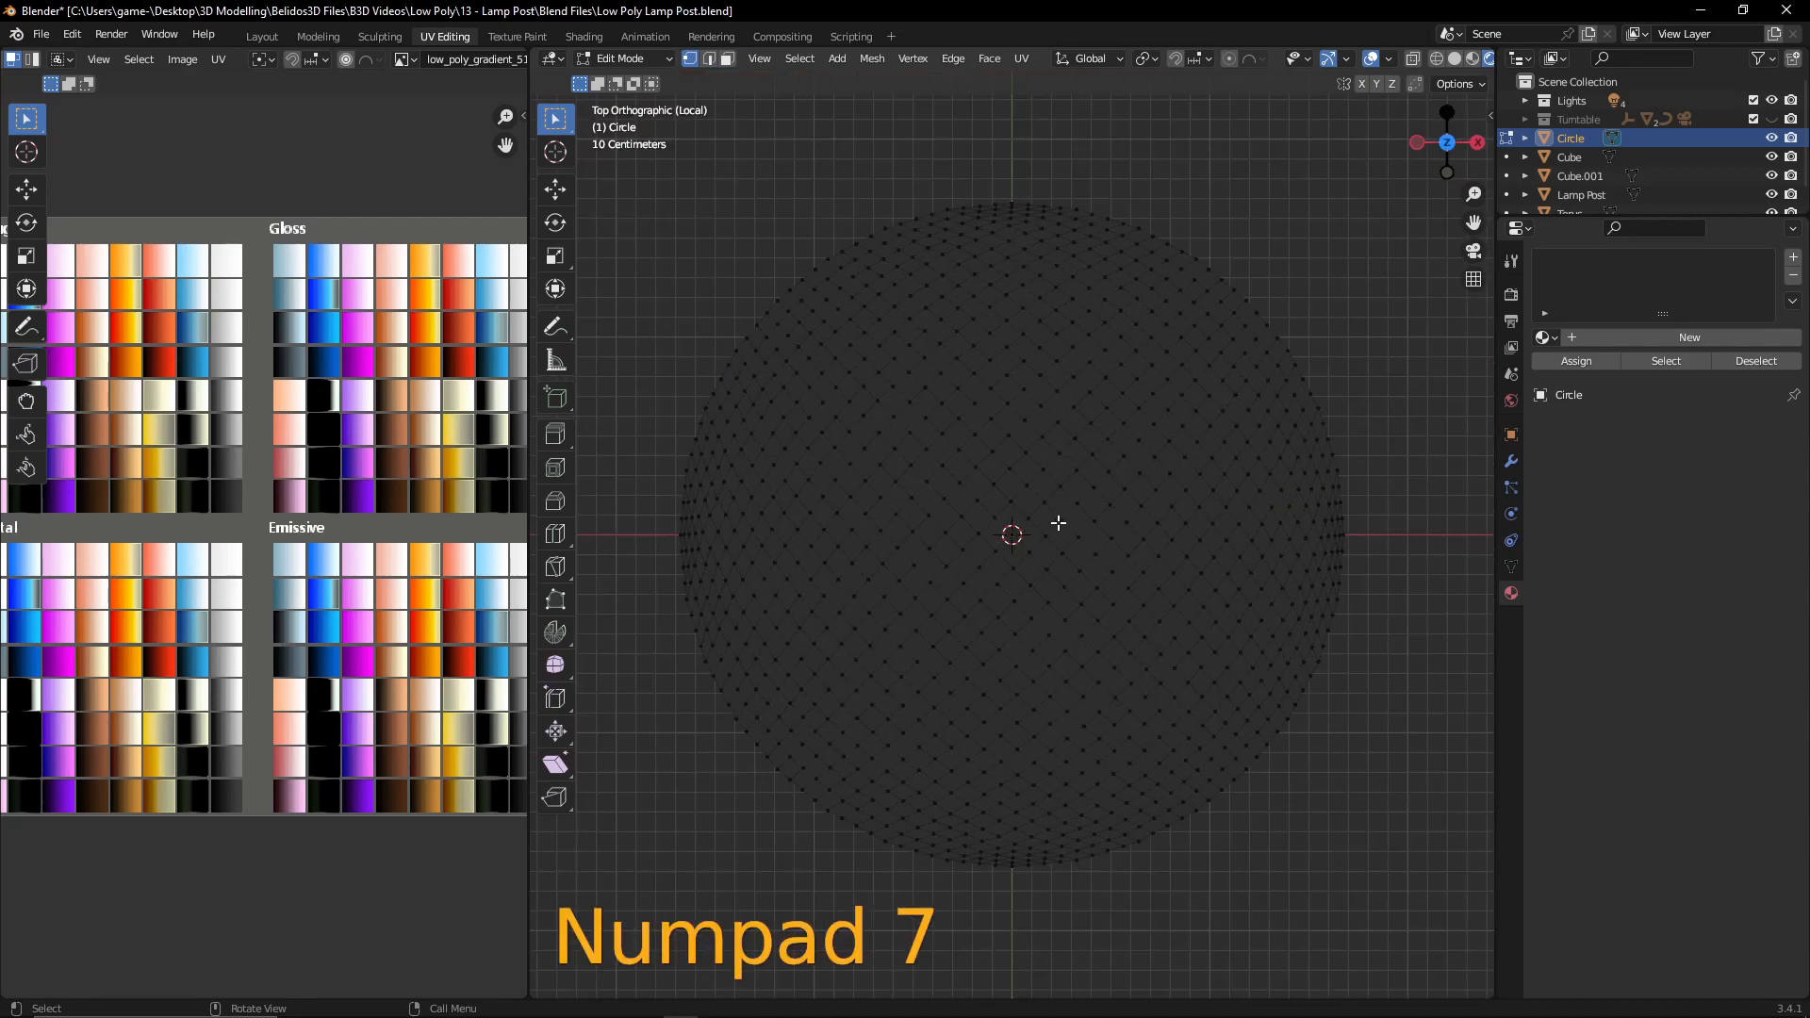
{"action": "left_click", "coordinate": [1009, 531]}
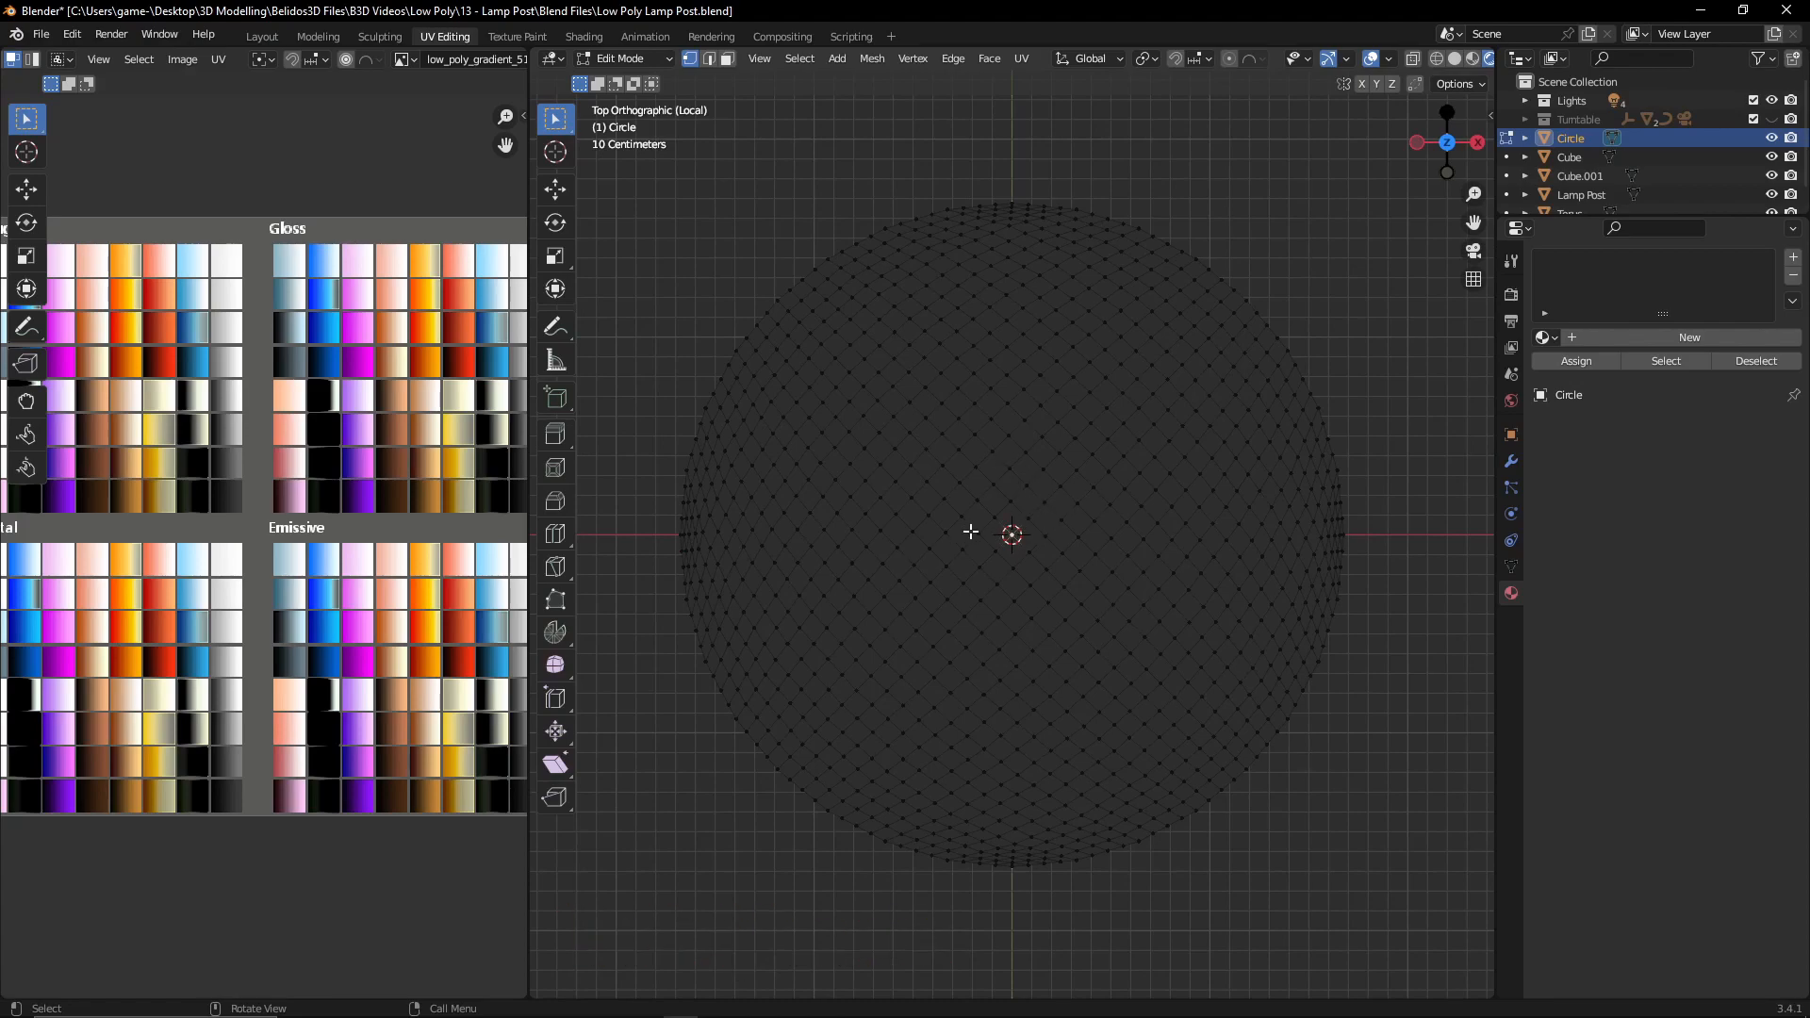
- Bring back the full scene in front view and enable proportional editing
{"action": "key", "text": "KP_Divide"}
{"action": "scroll", "coordinate": [972, 505], "scroll_direction": "down", "scroll_amount": 2}
{"action": "middle_click_drag", "start_coordinate": [973, 505], "coordinate": [1180, 491]}
{"action": "key", "text": "KP_1"}
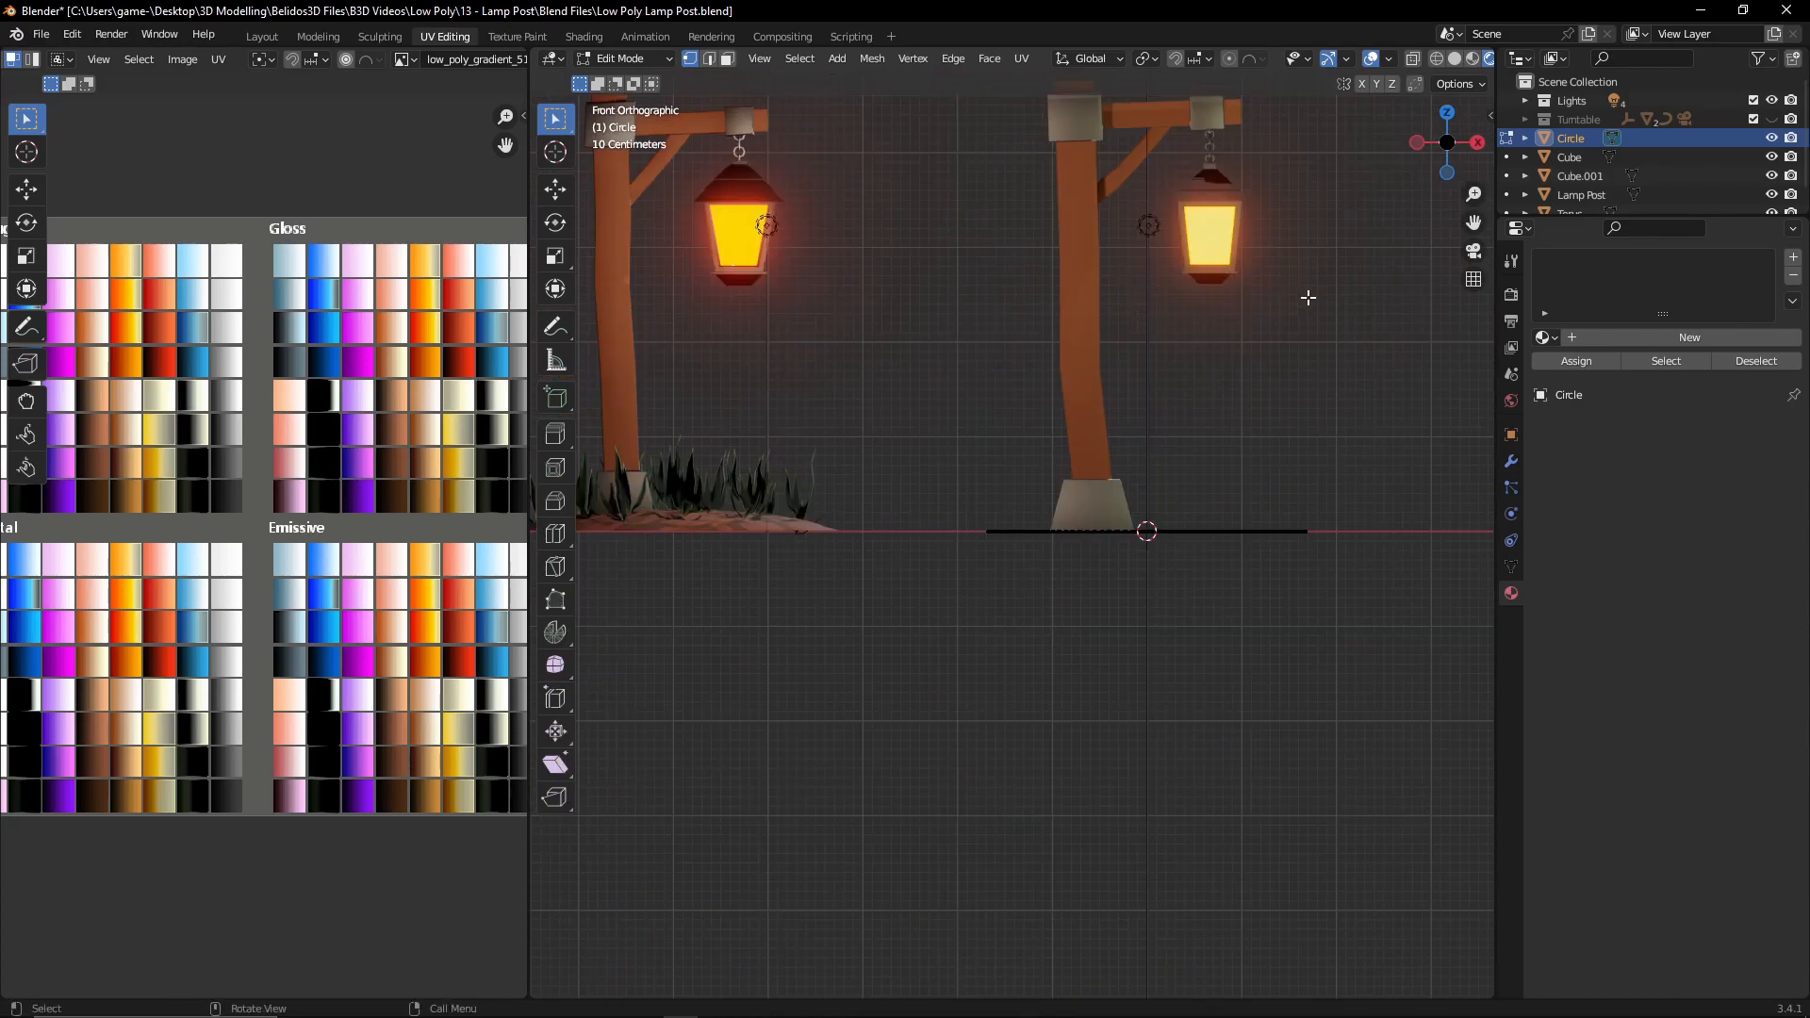
{"action": "left_click", "coordinate": [1229, 59]}
{"action": "left_click", "coordinate": [1229, 59]}
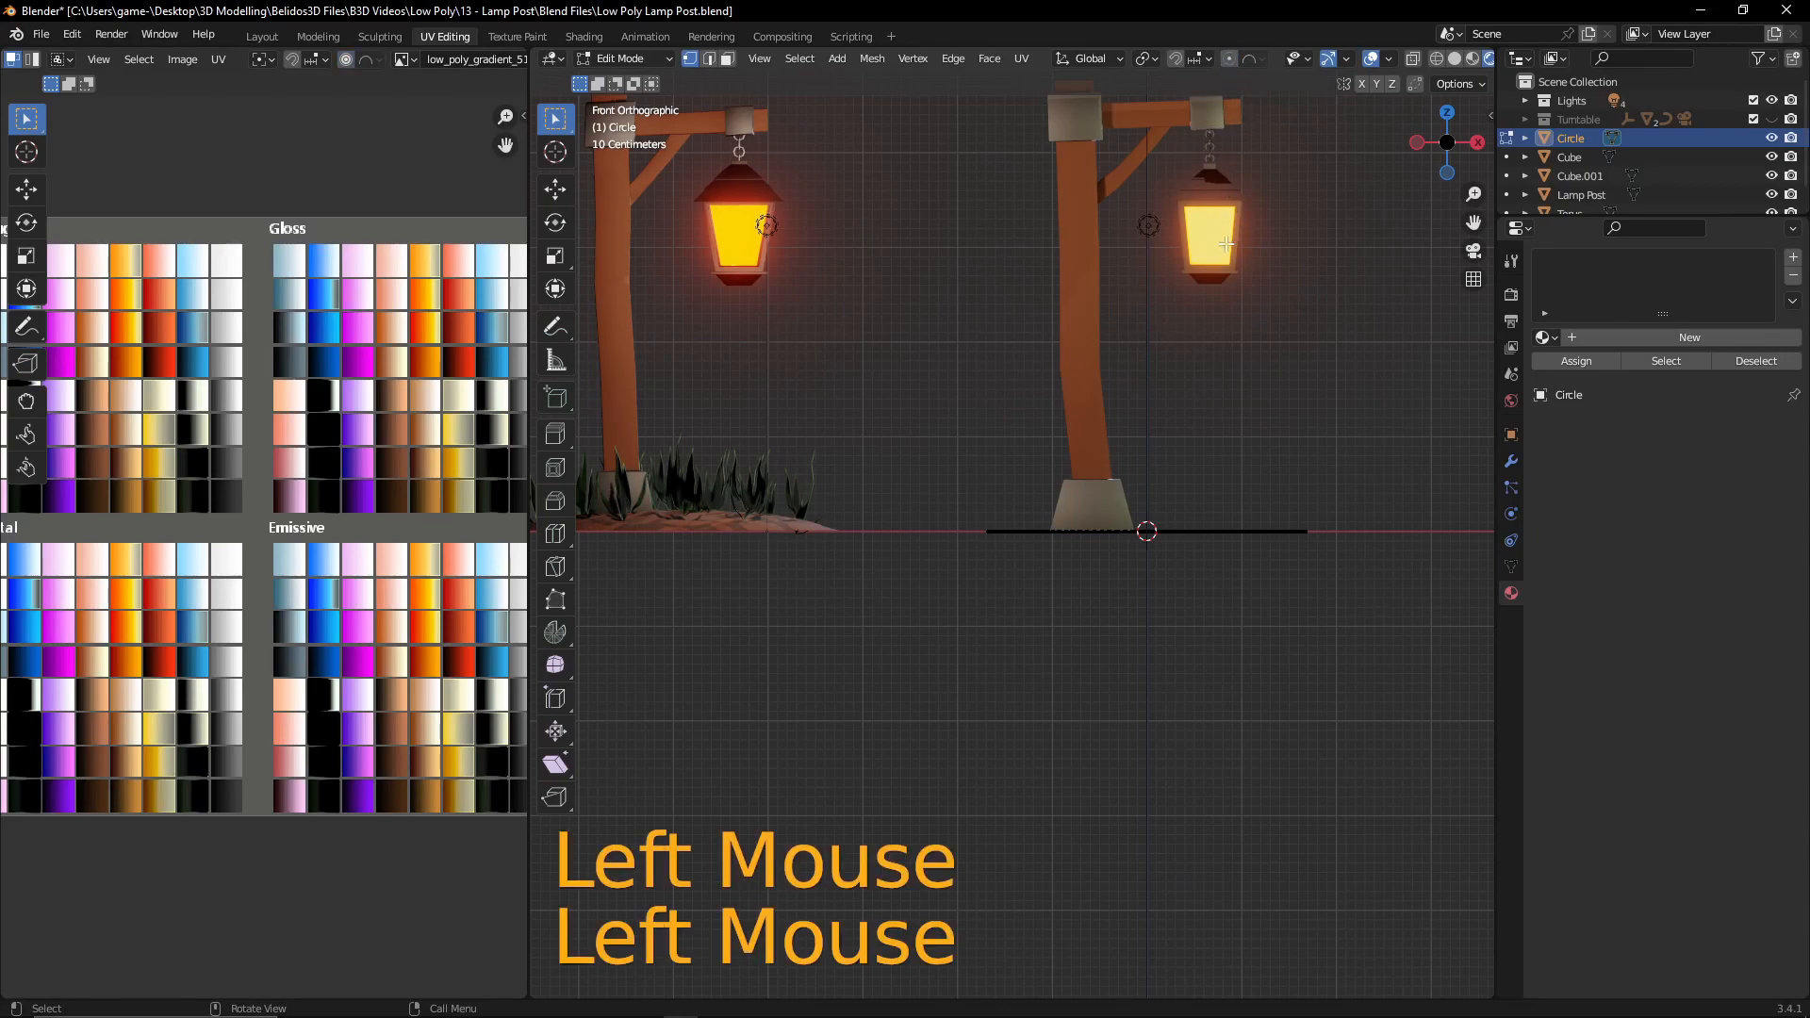
{"action": "key", "text": "o"}
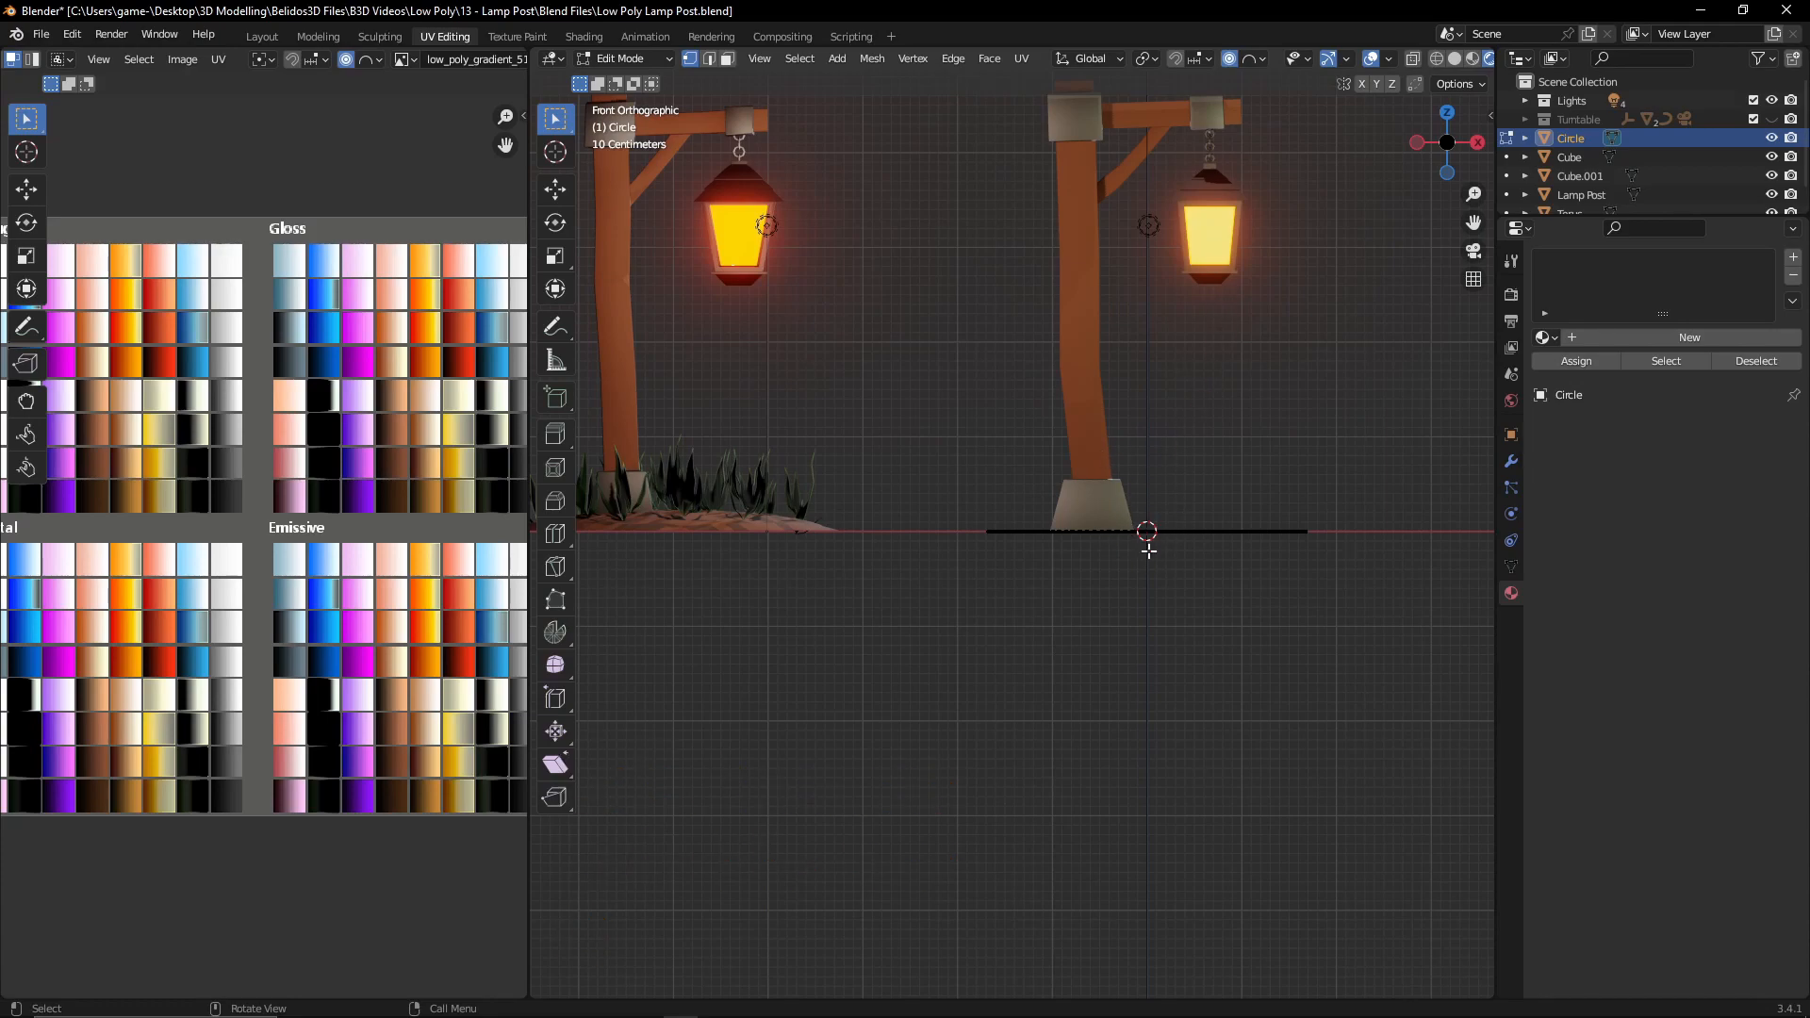
- Raise the circle's centre vertex about 0.24 m along Z with a proportional size of about 1.61 m to form a shallow mound
{"action": "key", "text": "g"}
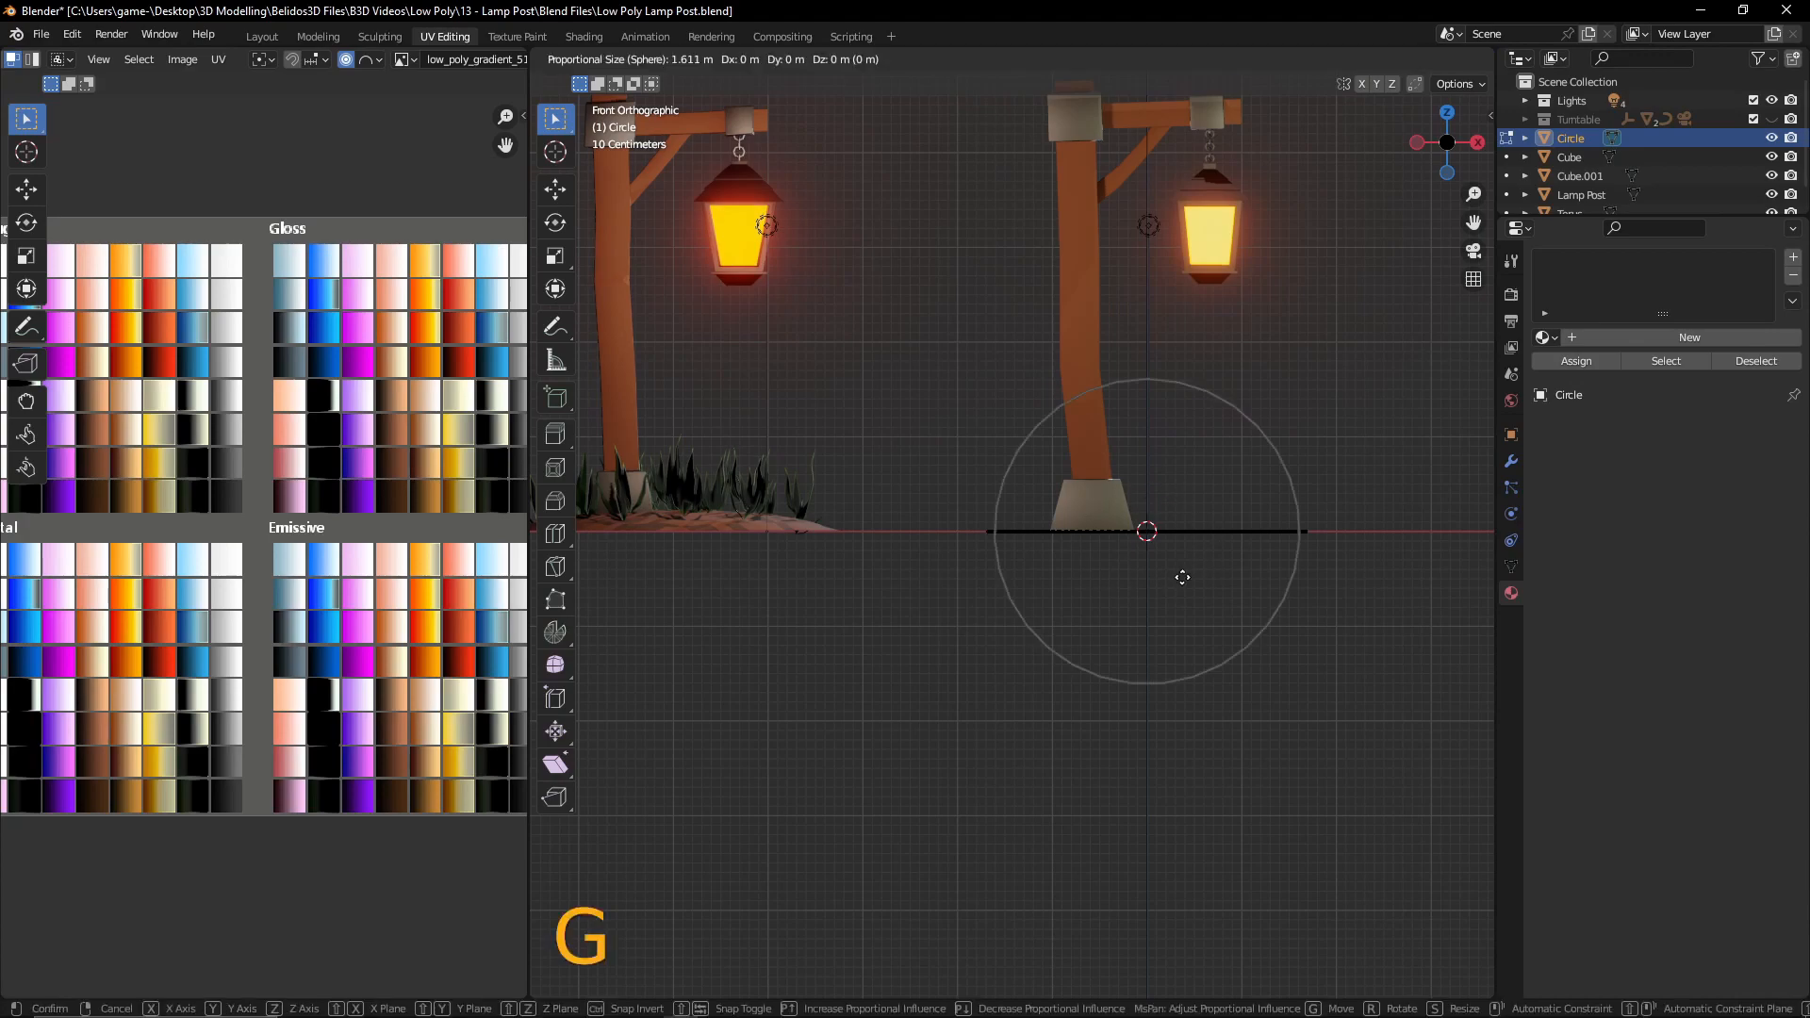
{"action": "scroll", "coordinate": [1178, 539], "scroll_direction": "up", "scroll_amount": 2}
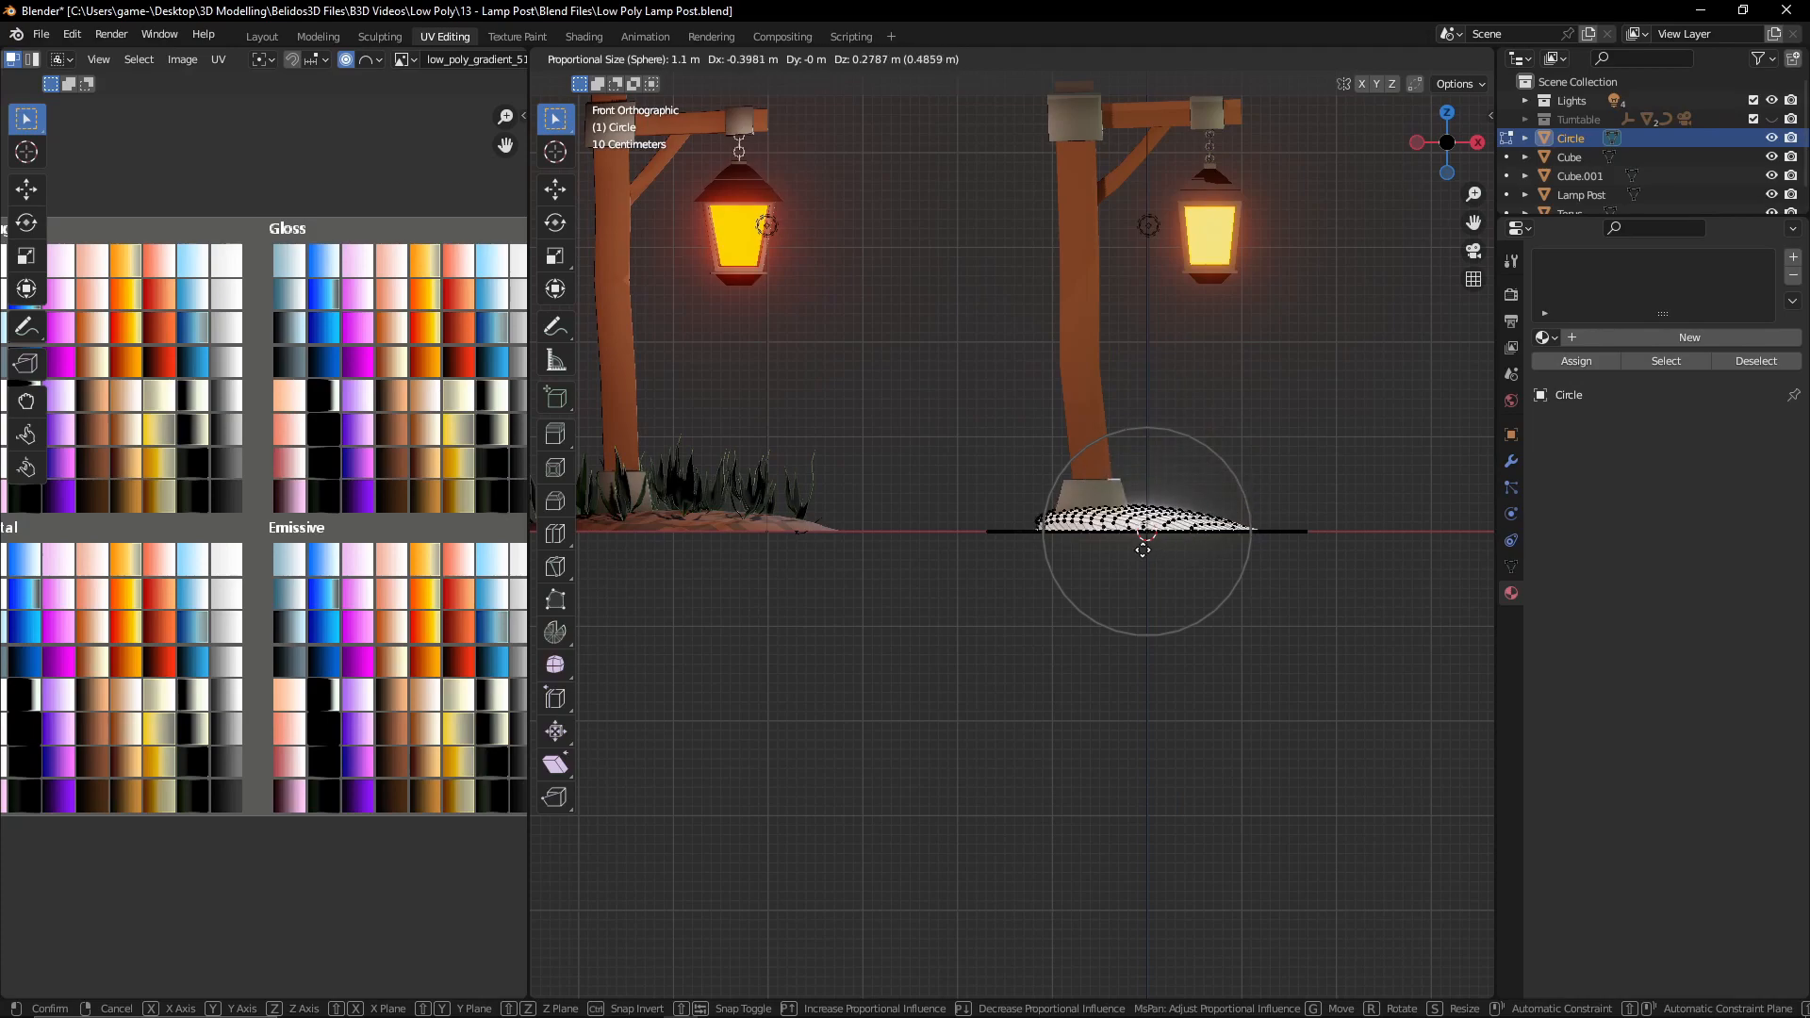
{"action": "scroll", "coordinate": [1159, 517], "scroll_direction": "up", "scroll_amount": 2}
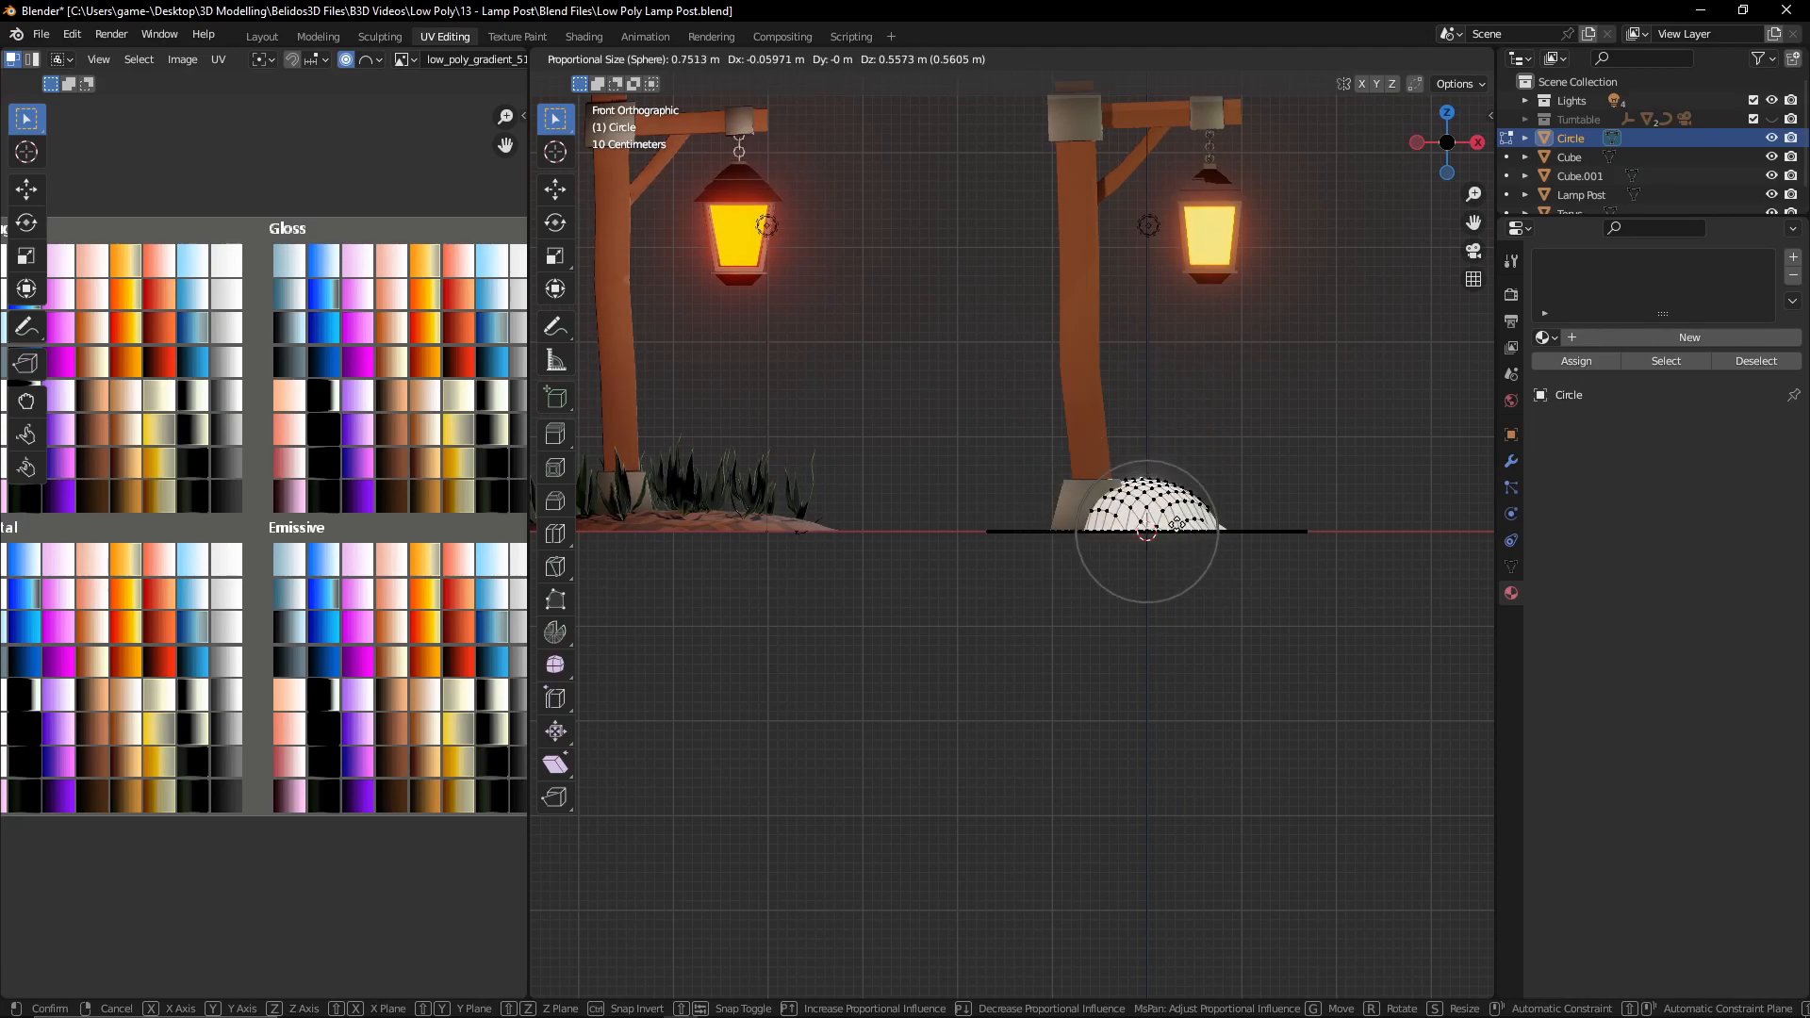
{"action": "scroll", "coordinate": [1180, 524], "scroll_direction": "down", "scroll_amount": 1}
{"action": "scroll", "coordinate": [1184, 534], "scroll_direction": "down", "scroll_amount": 1}
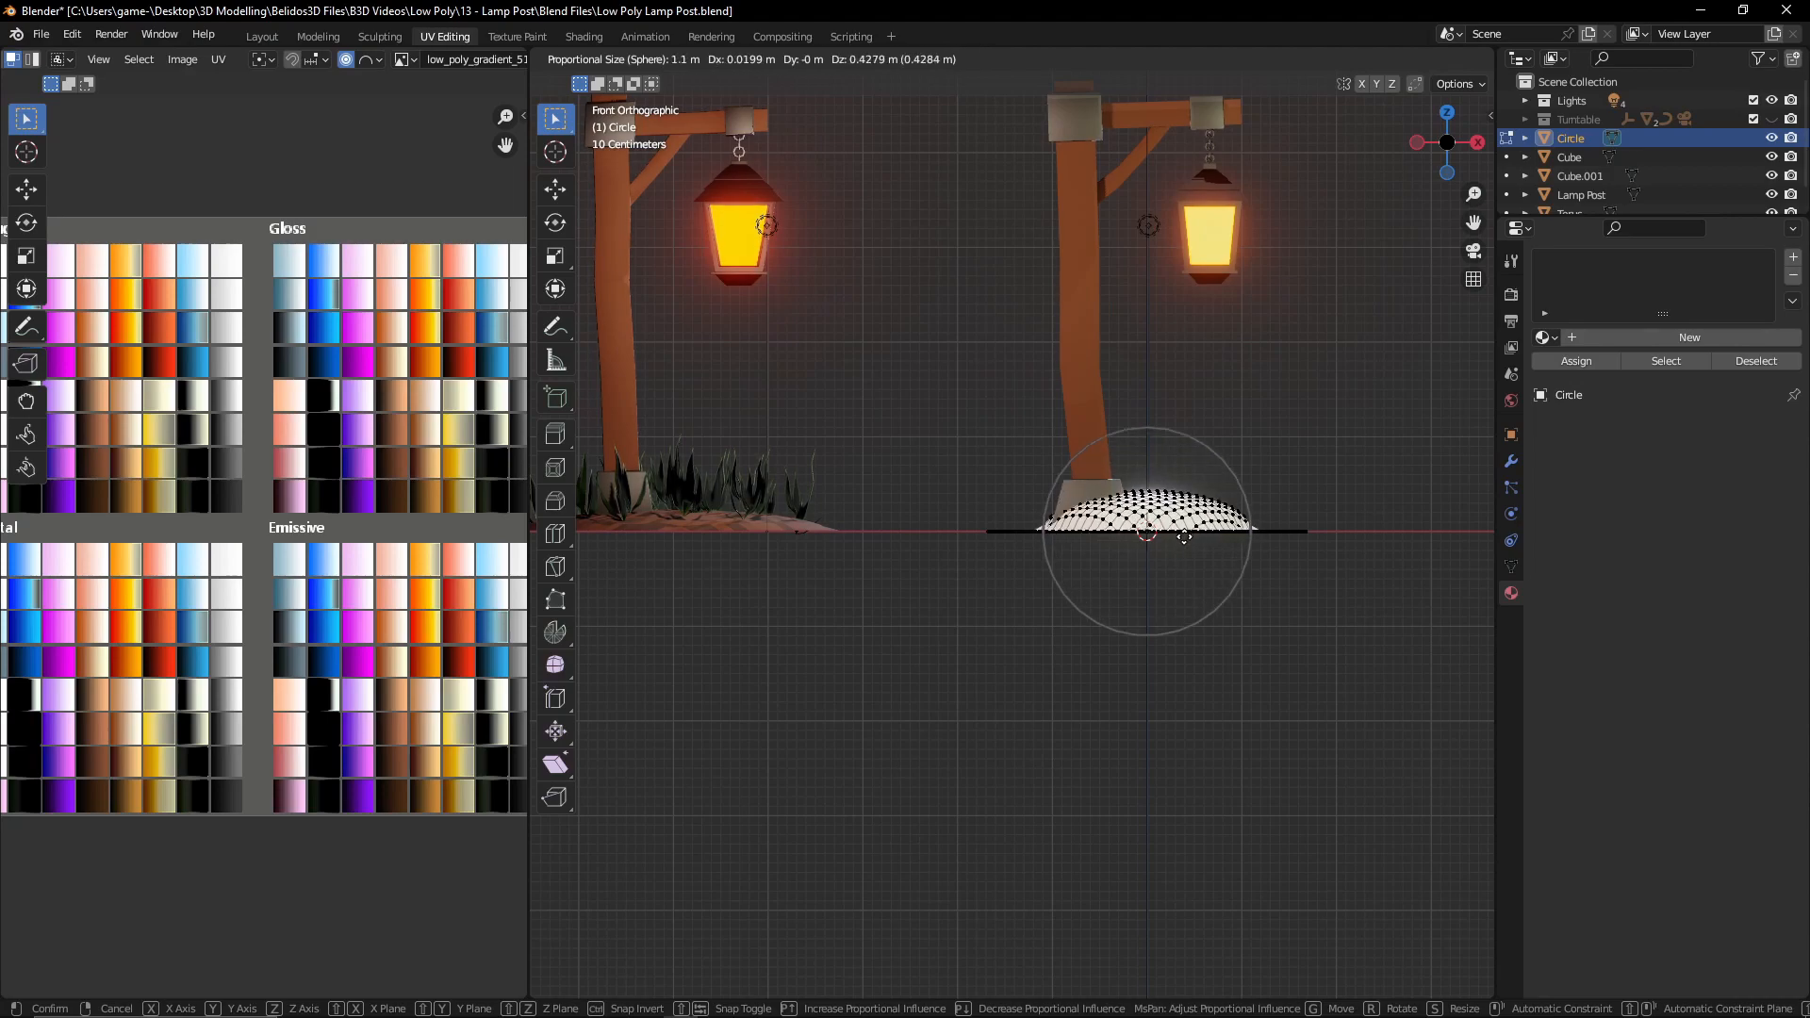
{"action": "scroll", "coordinate": [1188, 525], "scroll_direction": "down", "scroll_amount": 1}
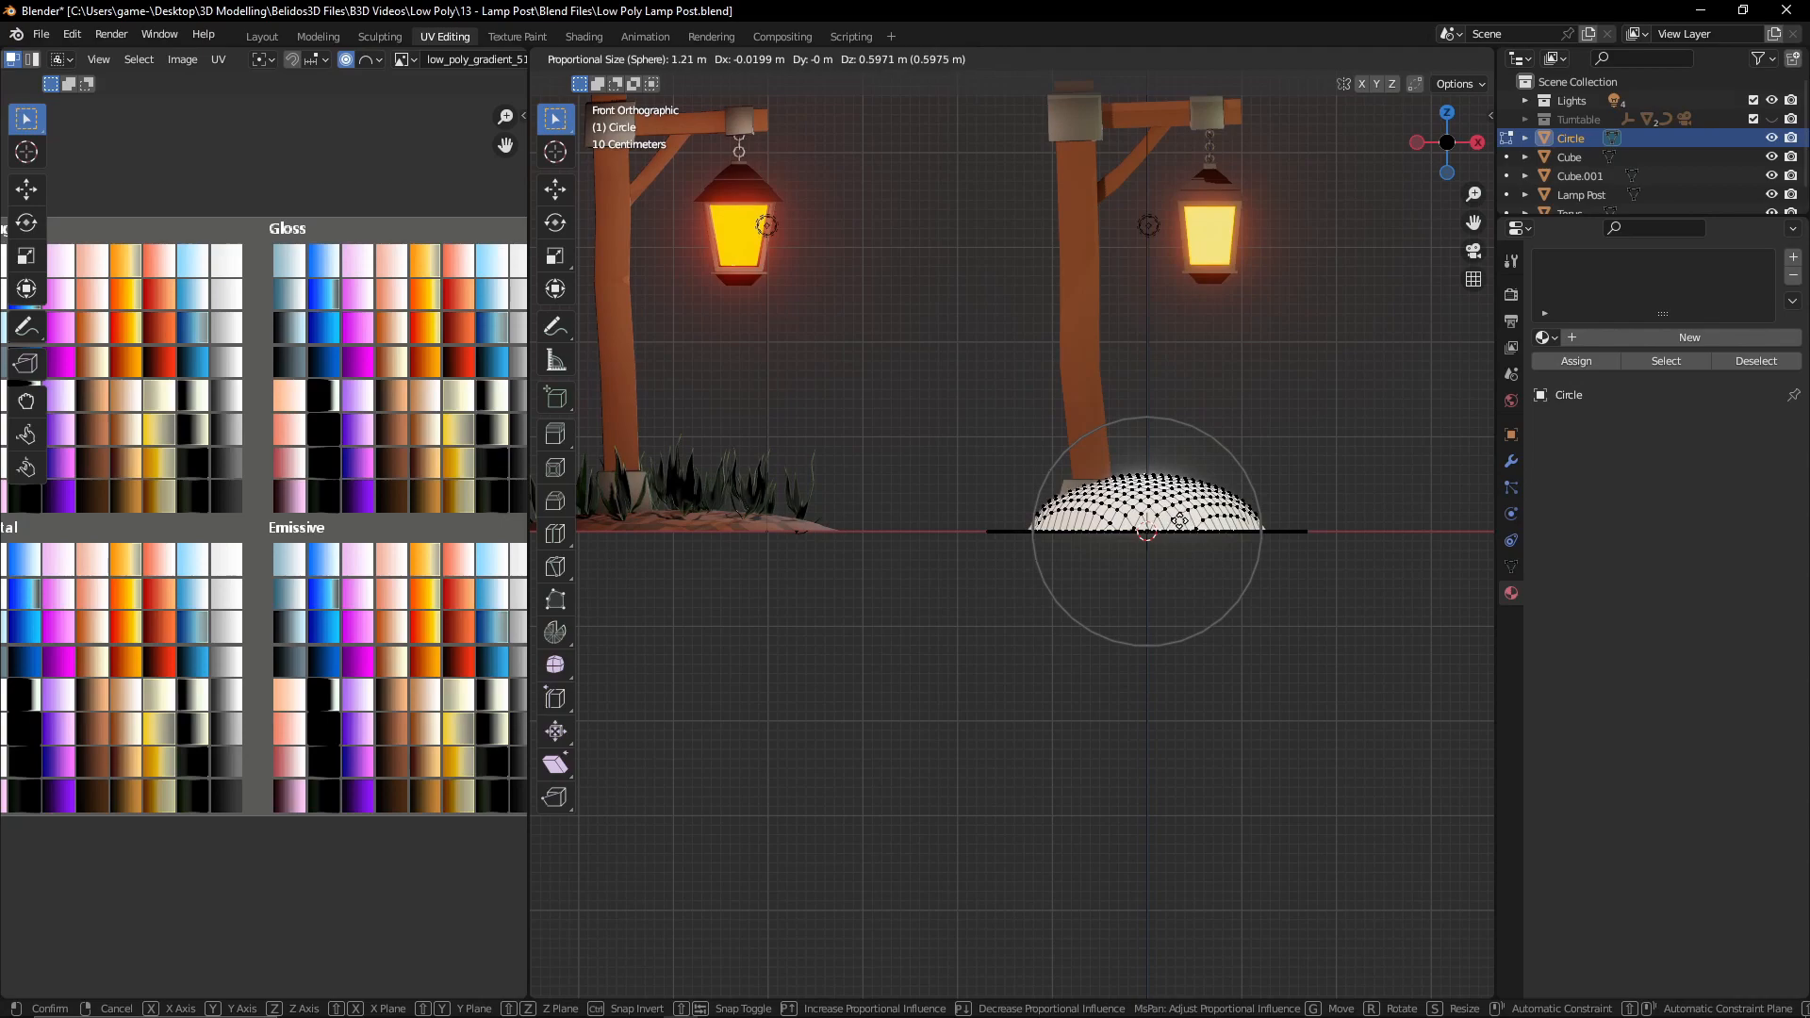
{"action": "scroll", "coordinate": [1178, 520], "scroll_direction": "down", "scroll_amount": 1}
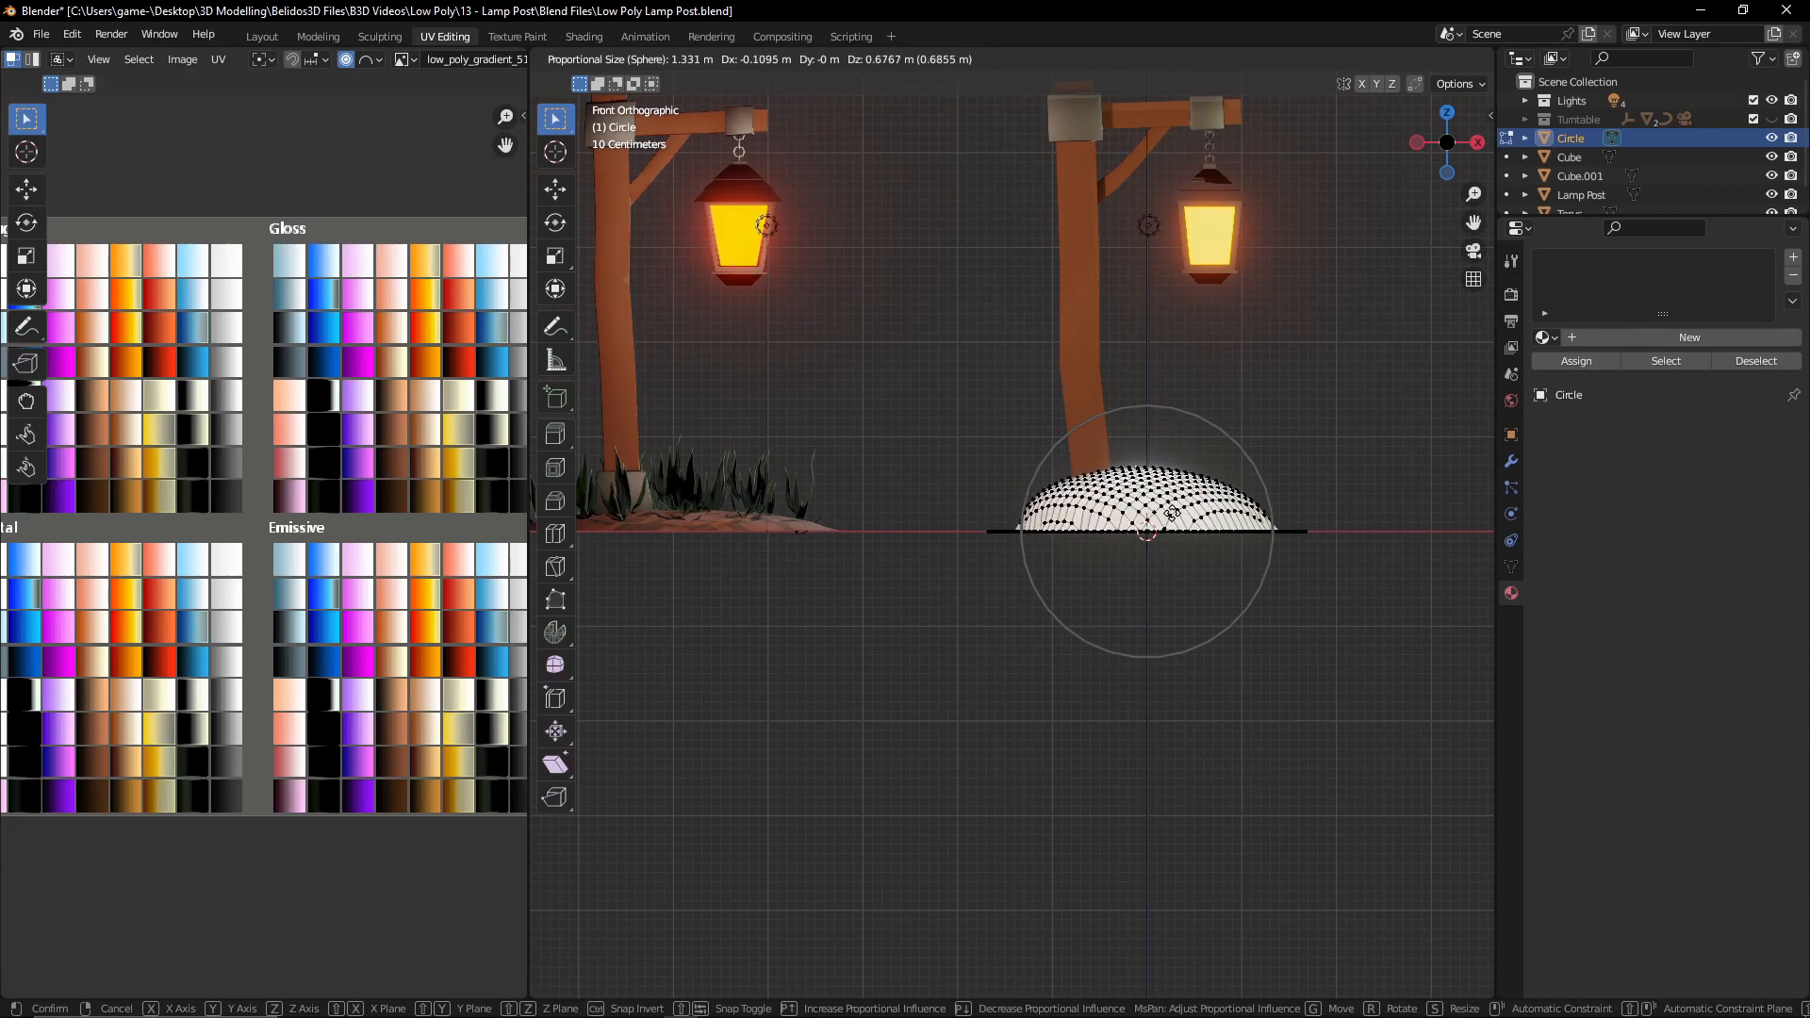
{"action": "scroll", "coordinate": [1172, 512], "scroll_direction": "down", "scroll_amount": 1}
{"action": "scroll", "coordinate": [1172, 512], "scroll_direction": "down", "scroll_amount": 1}
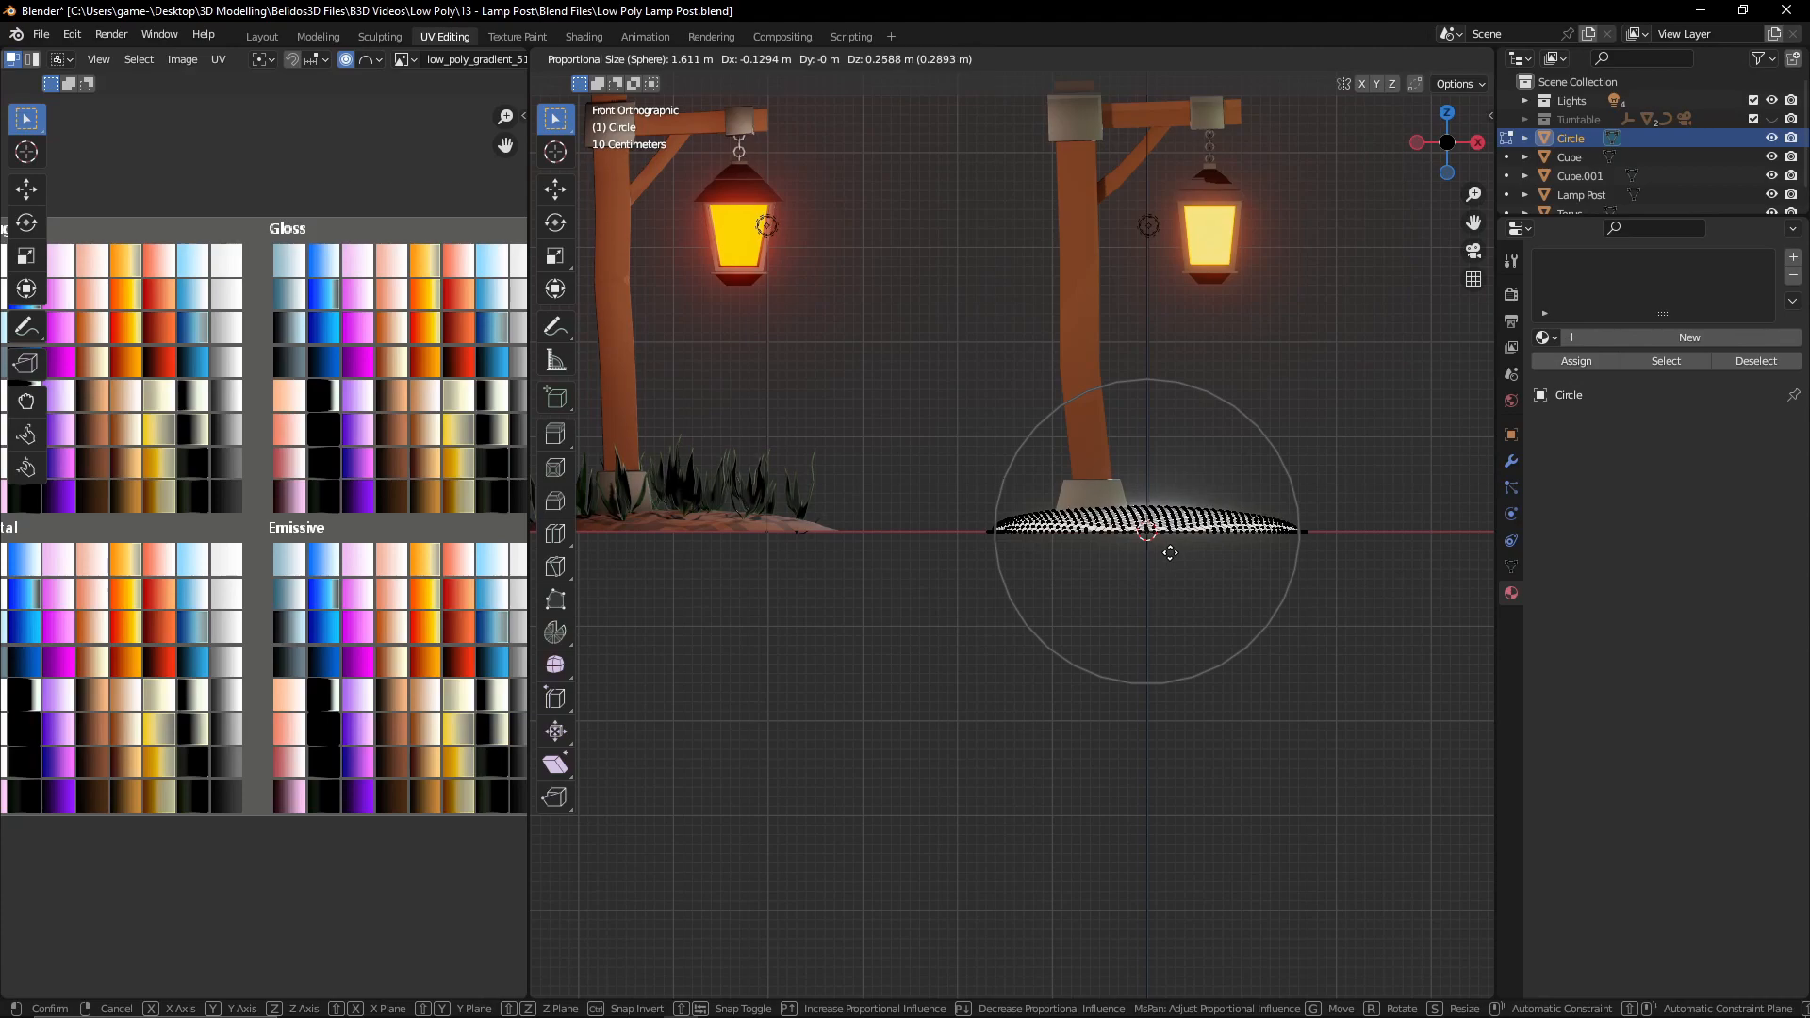
{"action": "key", "text": "z"}
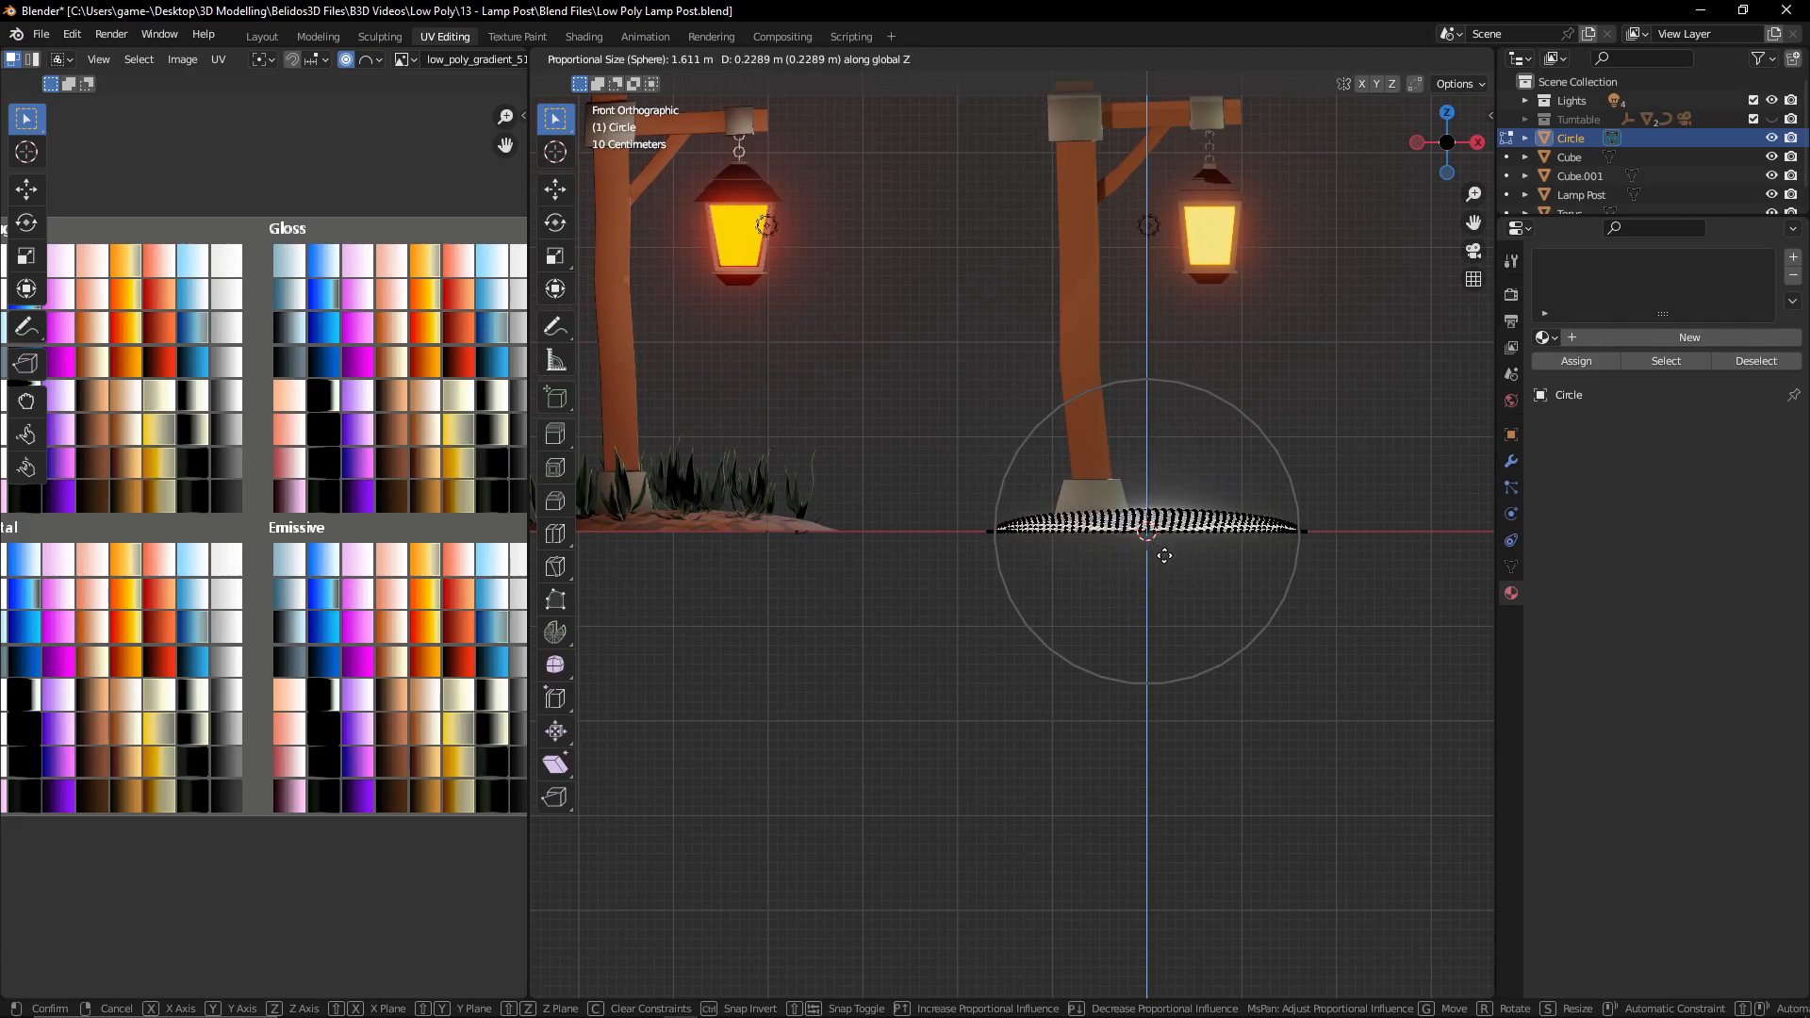
{"action": "left_click", "coordinate": [1161, 555]}
- Isolate the mound in local view and show it in Material Preview shading
{"action": "middle_click_drag", "start_coordinate": [1165, 542], "coordinate": [891, 441]}
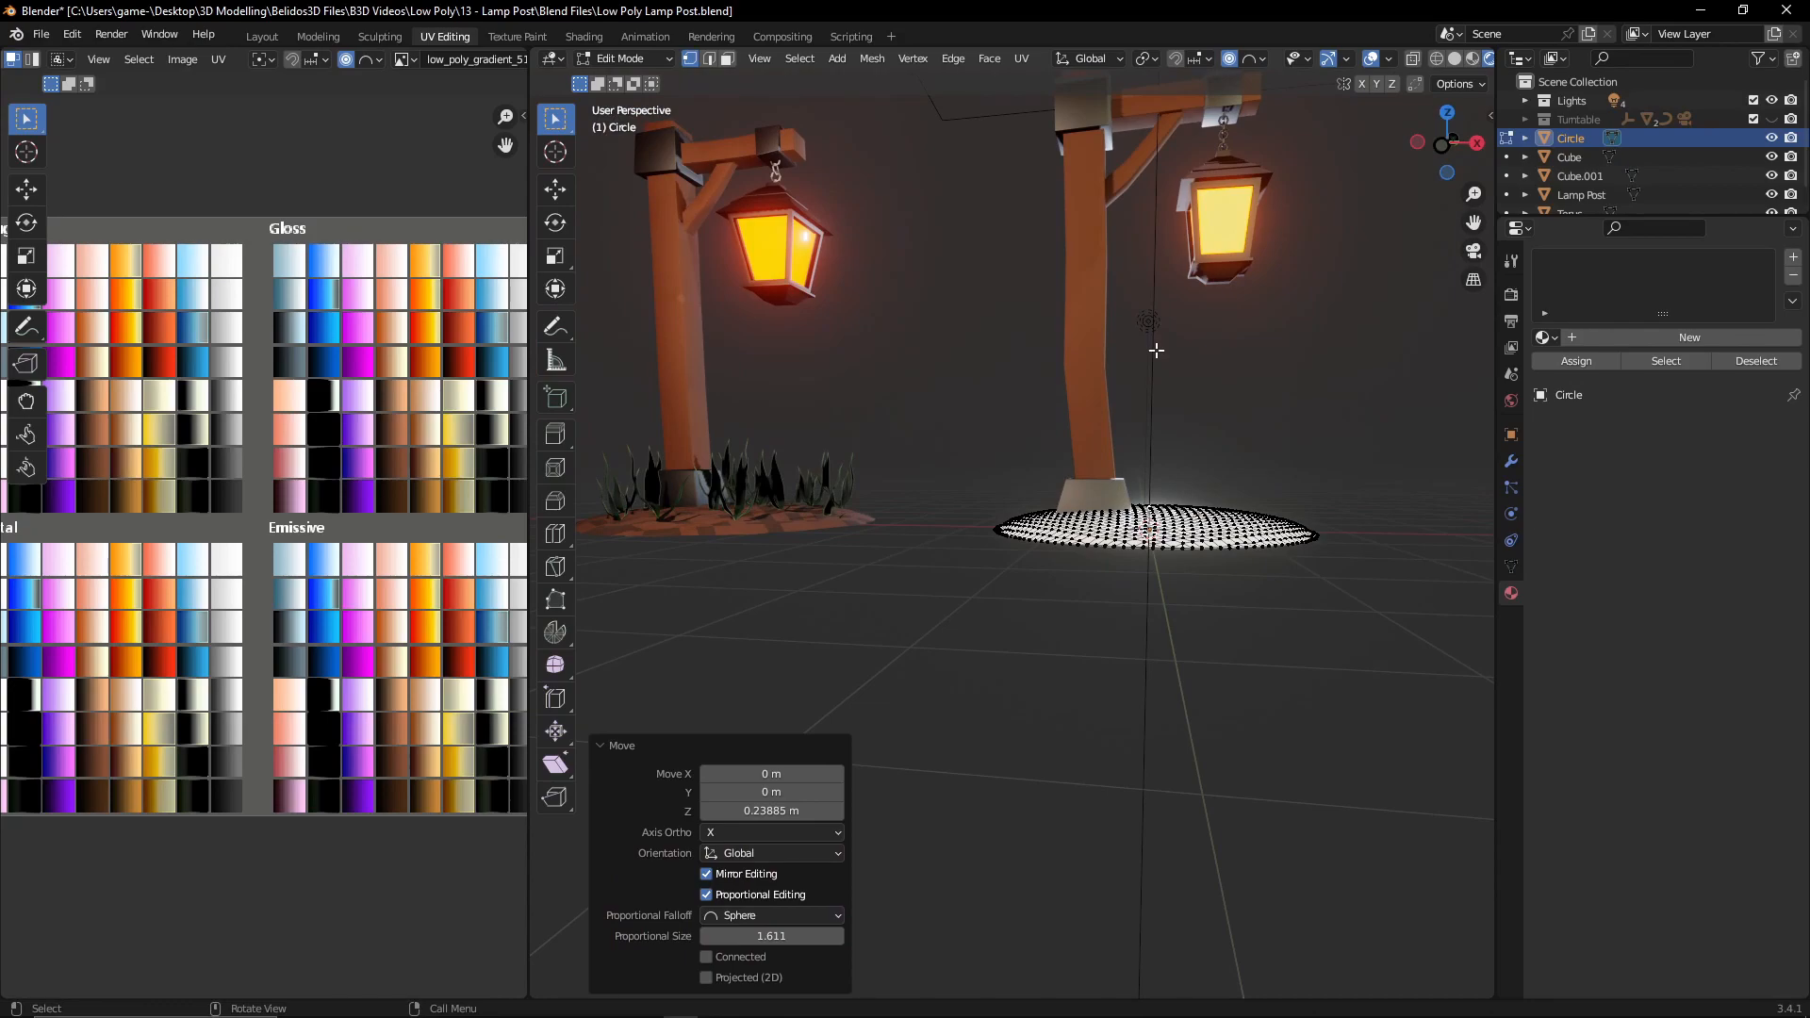
{"action": "key", "text": "KP_Divide"}
{"action": "scroll", "coordinate": [1055, 324], "scroll_direction": "down", "scroll_amount": 2}
{"action": "middle_click_drag", "start_coordinate": [1132, 359], "coordinate": [1476, 47]}
{"action": "key", "text": "Tab"}
{"action": "left_click", "coordinate": [1473, 60]}
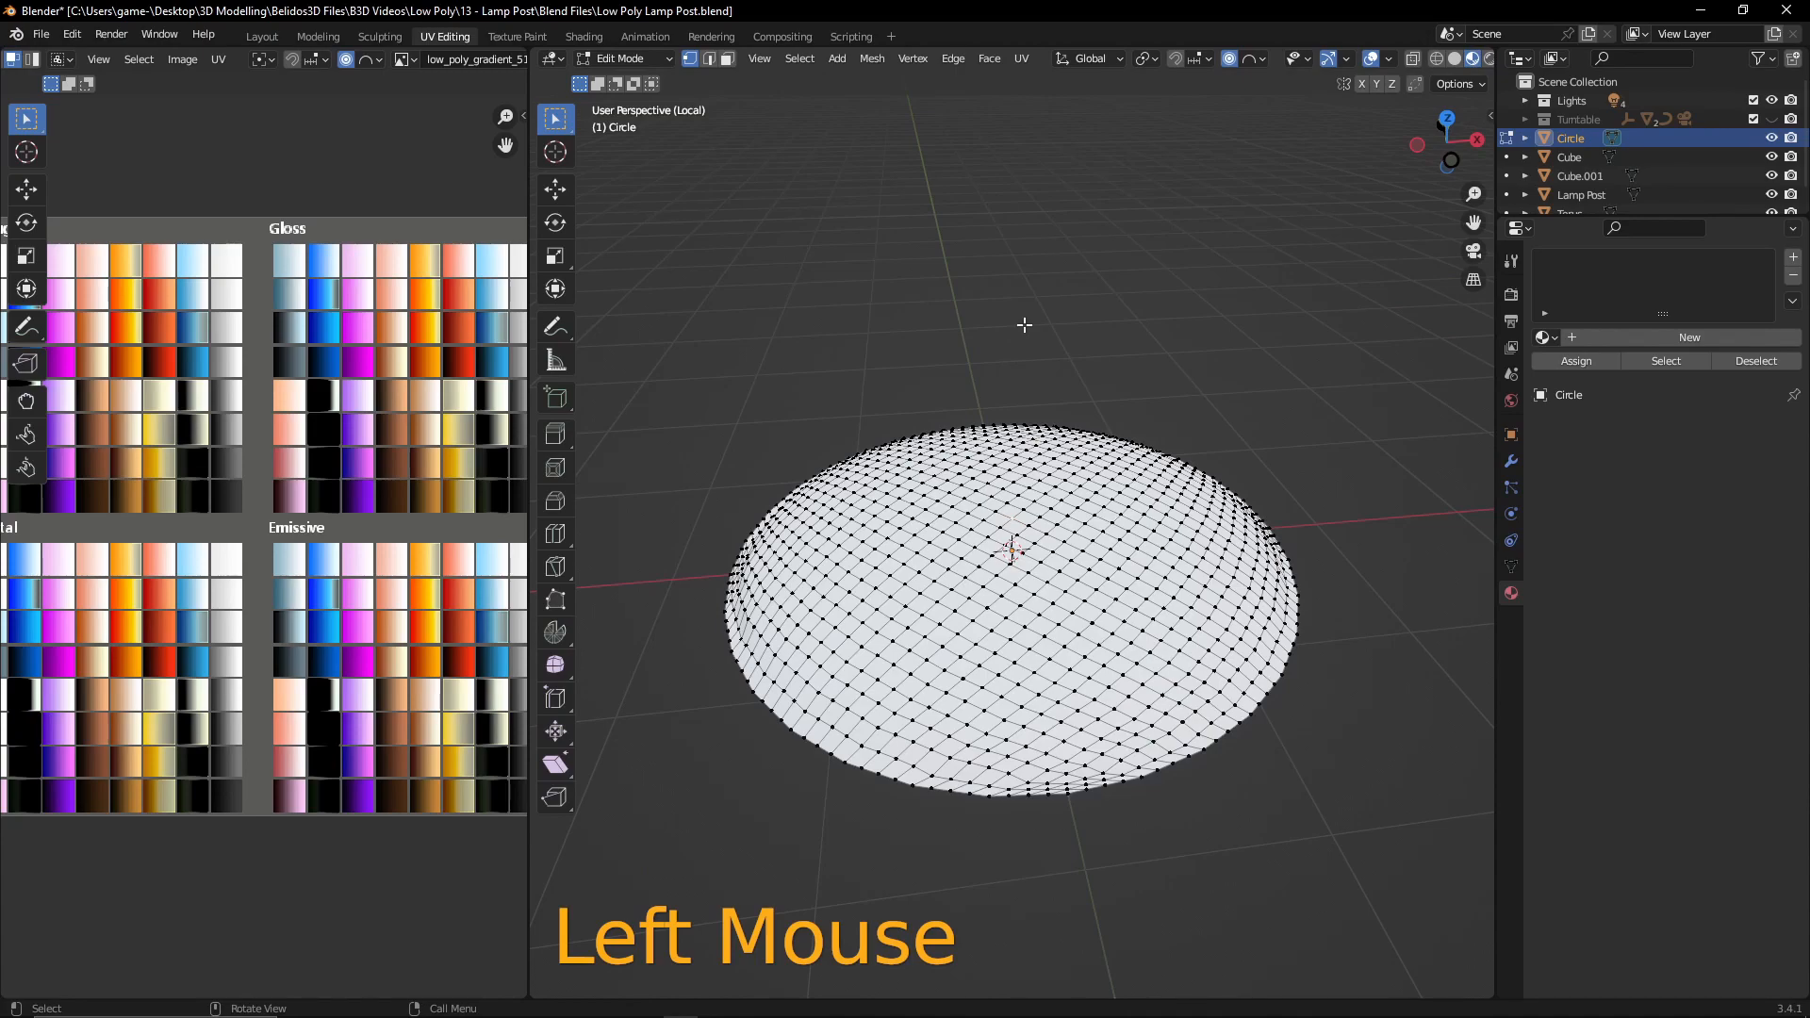
- Circle-select the mound's inner vertices from above, leaving out the outer rim
{"action": "key", "text": "KP_7"}
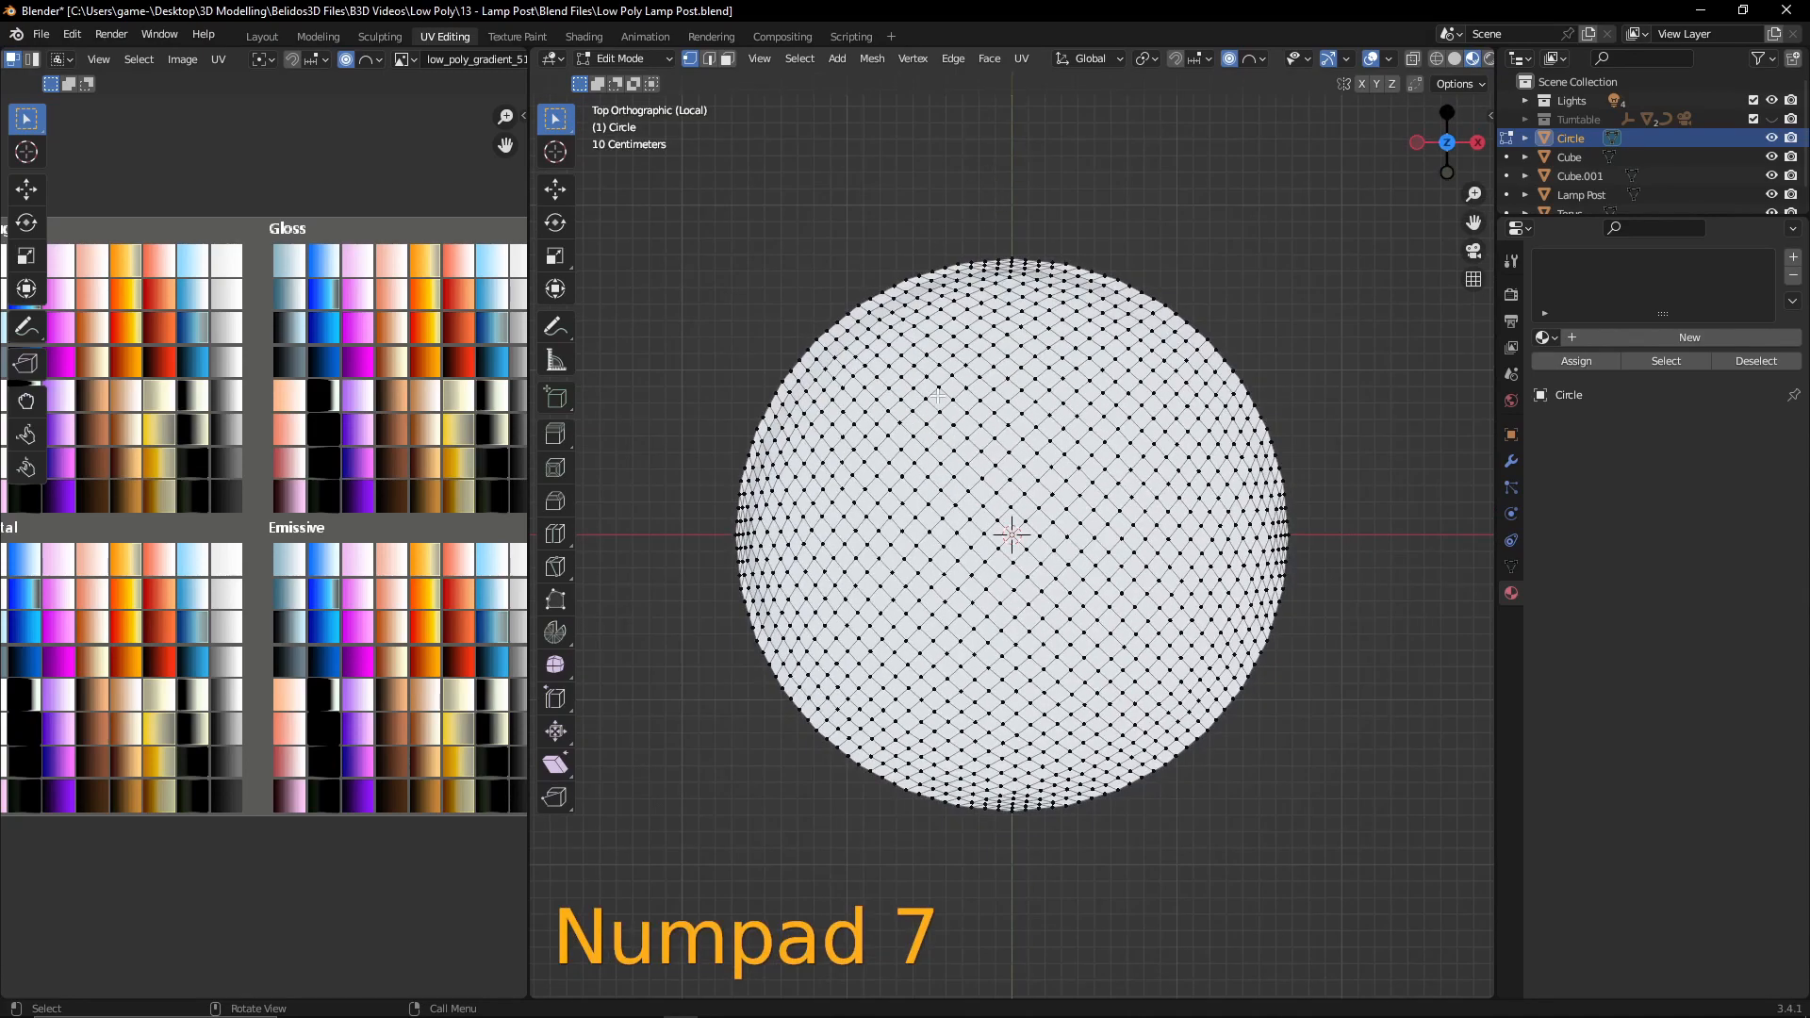
{"action": "key", "text": "c"}
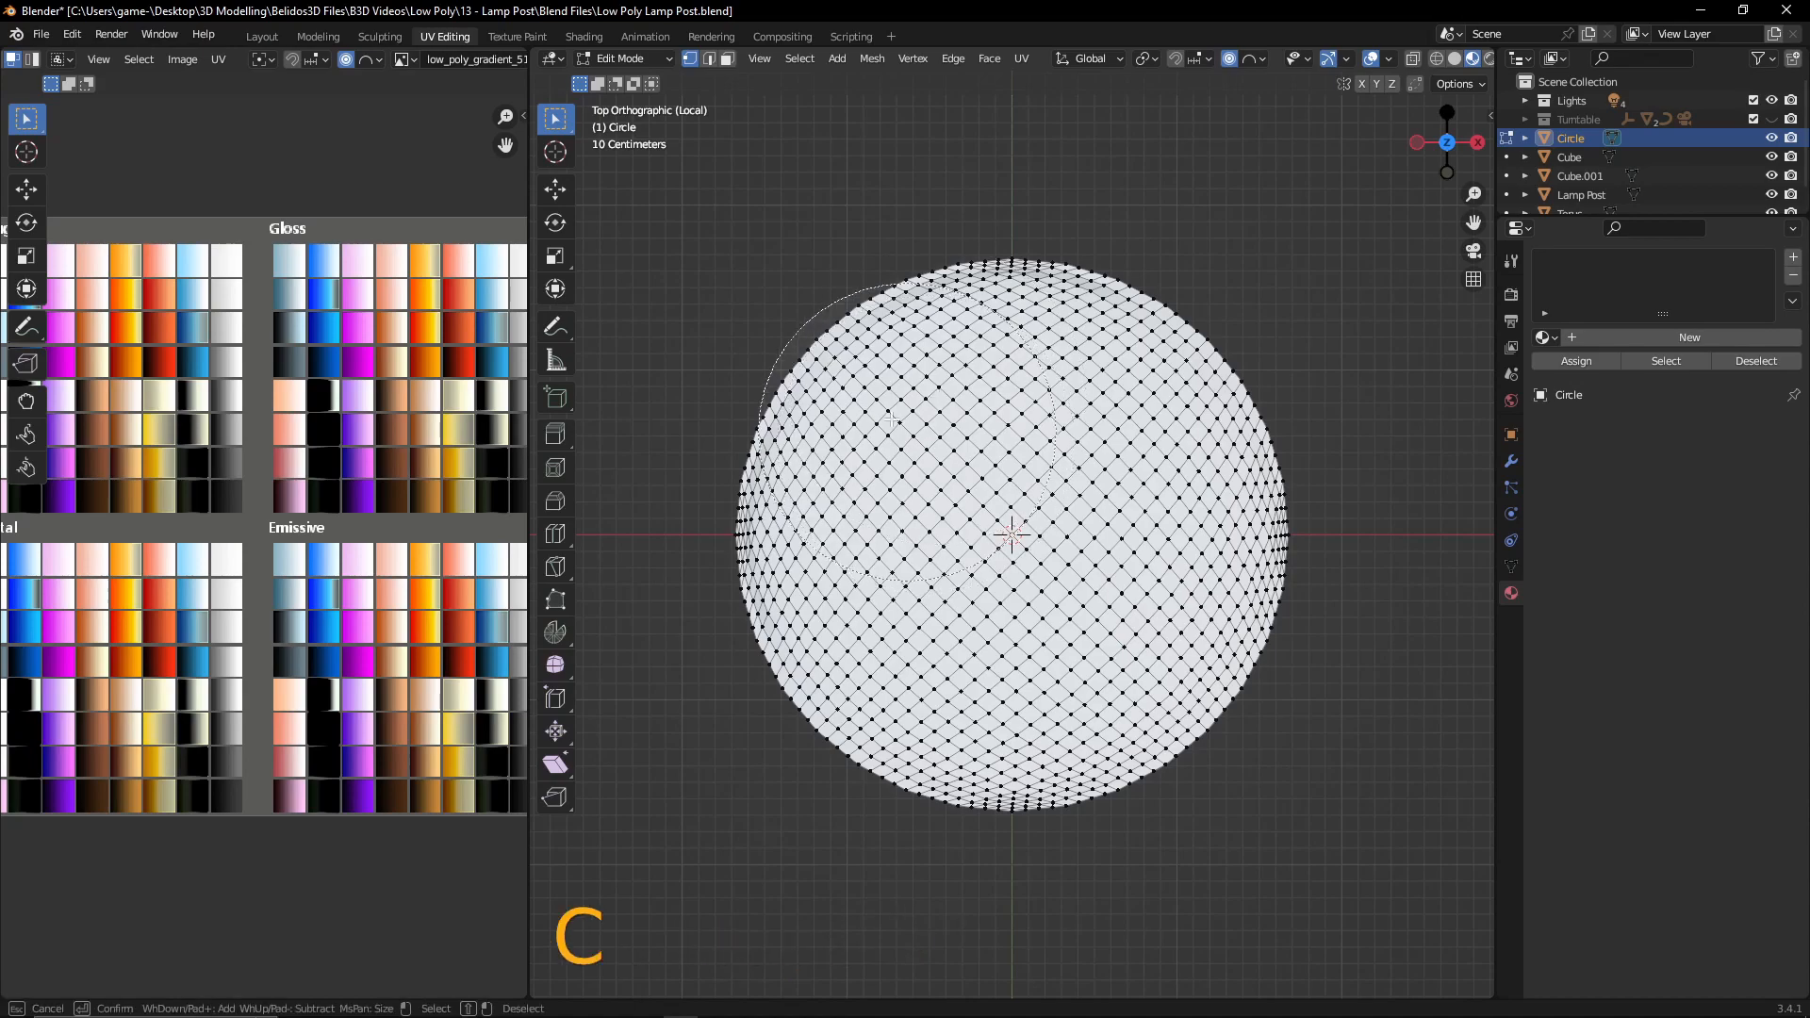
{"action": "mouse_move", "coordinate": [896, 443]}
{"action": "left_mouse_down"}
{"action": "mouse_move", "coordinate": [981, 528]}
{"action": "mouse_move", "coordinate": [1000, 490]}
{"action": "mouse_move", "coordinate": [919, 414]}
{"action": "mouse_move", "coordinate": [914, 545]}
{"action": "mouse_move", "coordinate": [1009, 627]}
{"action": "mouse_move", "coordinate": [1060, 632]}
{"action": "mouse_move", "coordinate": [1094, 594]}
{"action": "mouse_move", "coordinate": [1118, 482]}
{"action": "left_mouse_up"}
{"action": "mouse_move", "coordinate": [1038, 426]}
{"action": "left_mouse_down"}
{"action": "mouse_move", "coordinate": [956, 432]}
{"action": "mouse_move", "coordinate": [903, 502]}
{"action": "mouse_move", "coordinate": [905, 487]}
{"action": "left_mouse_up"}
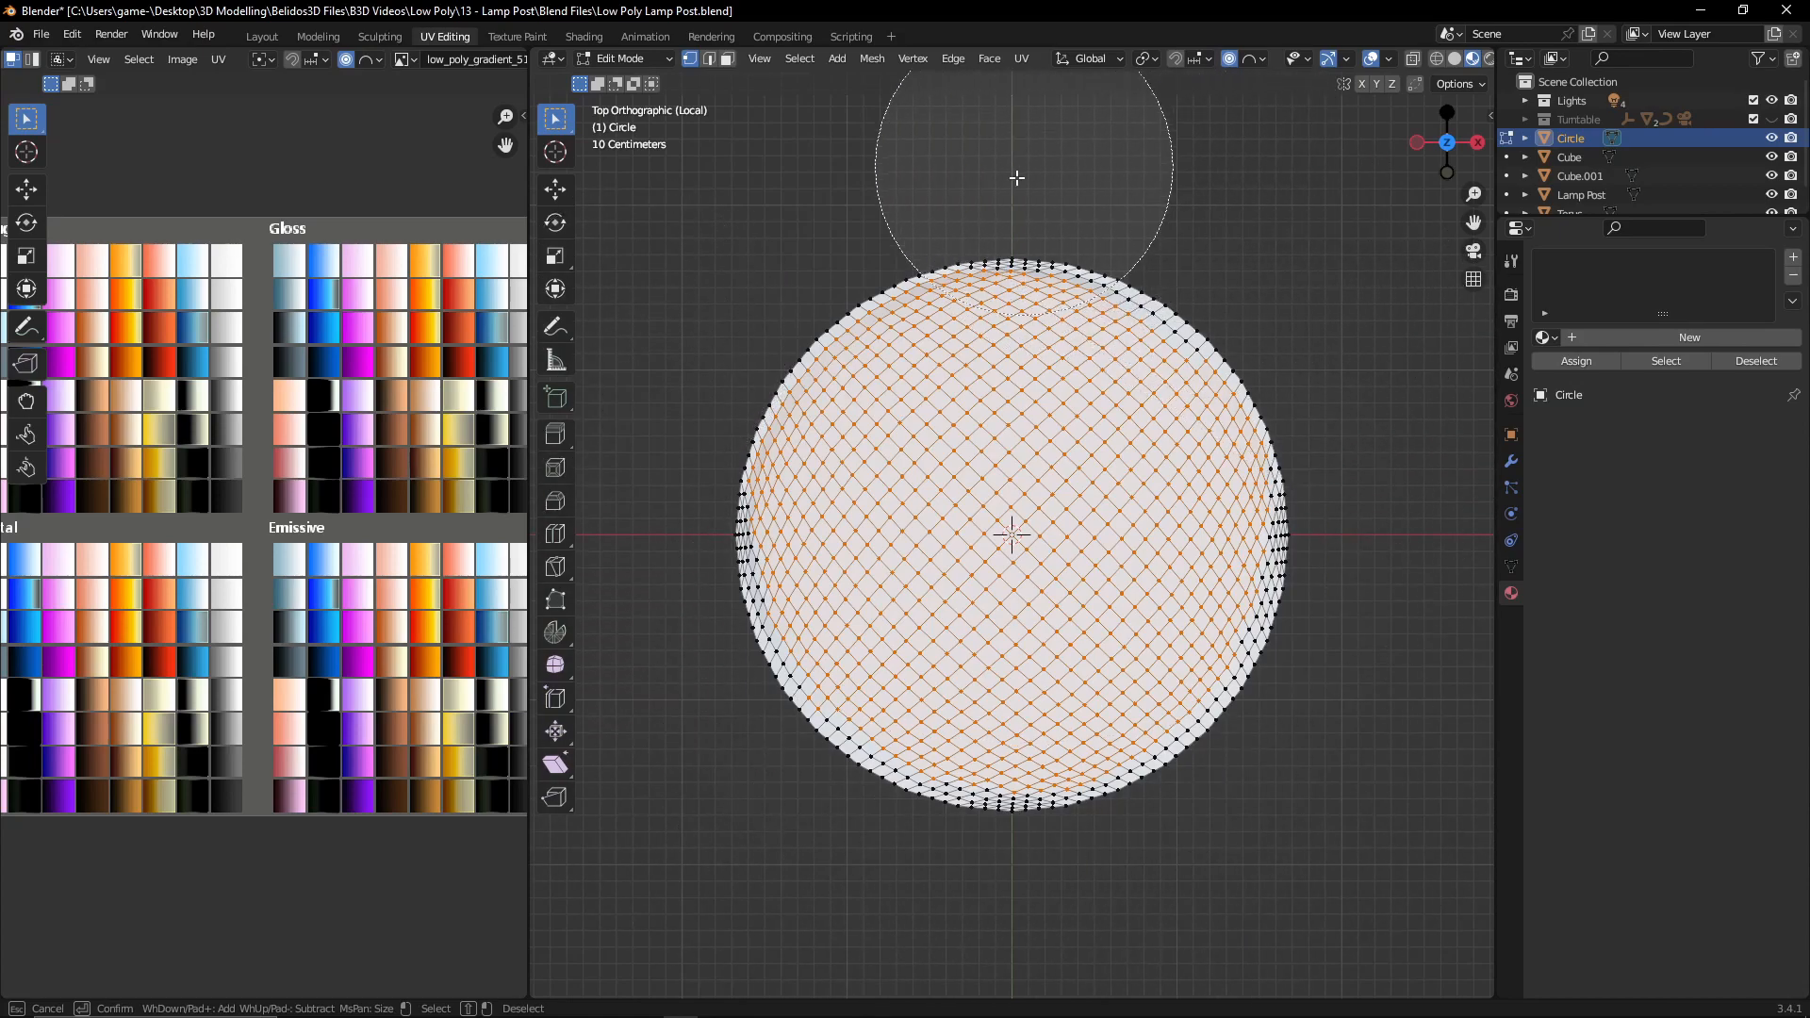
{"action": "key", "text": "Escape"}
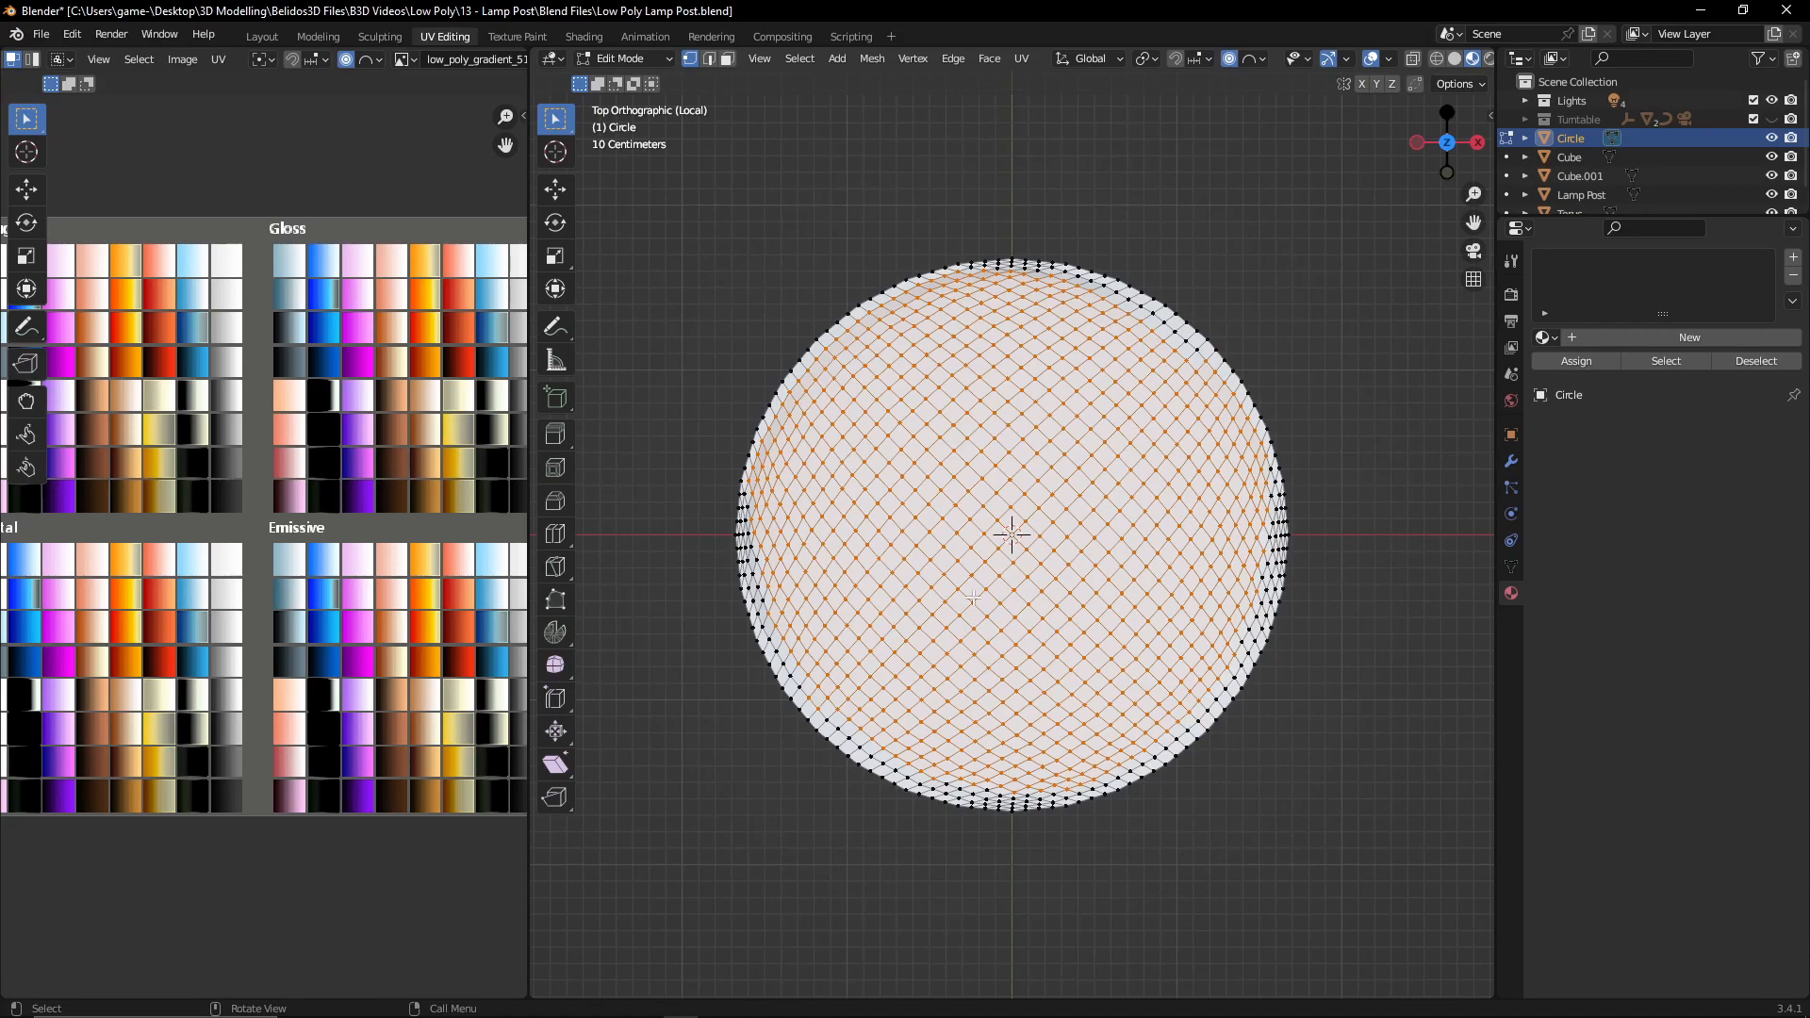
- Thin out the vertex selection with Select Random, using the Deselect action, a ratio of 0.660 and random seed 2
{"action": "left_click", "coordinate": [806, 58]}
{"action": "left_click", "coordinate": [799, 59]}
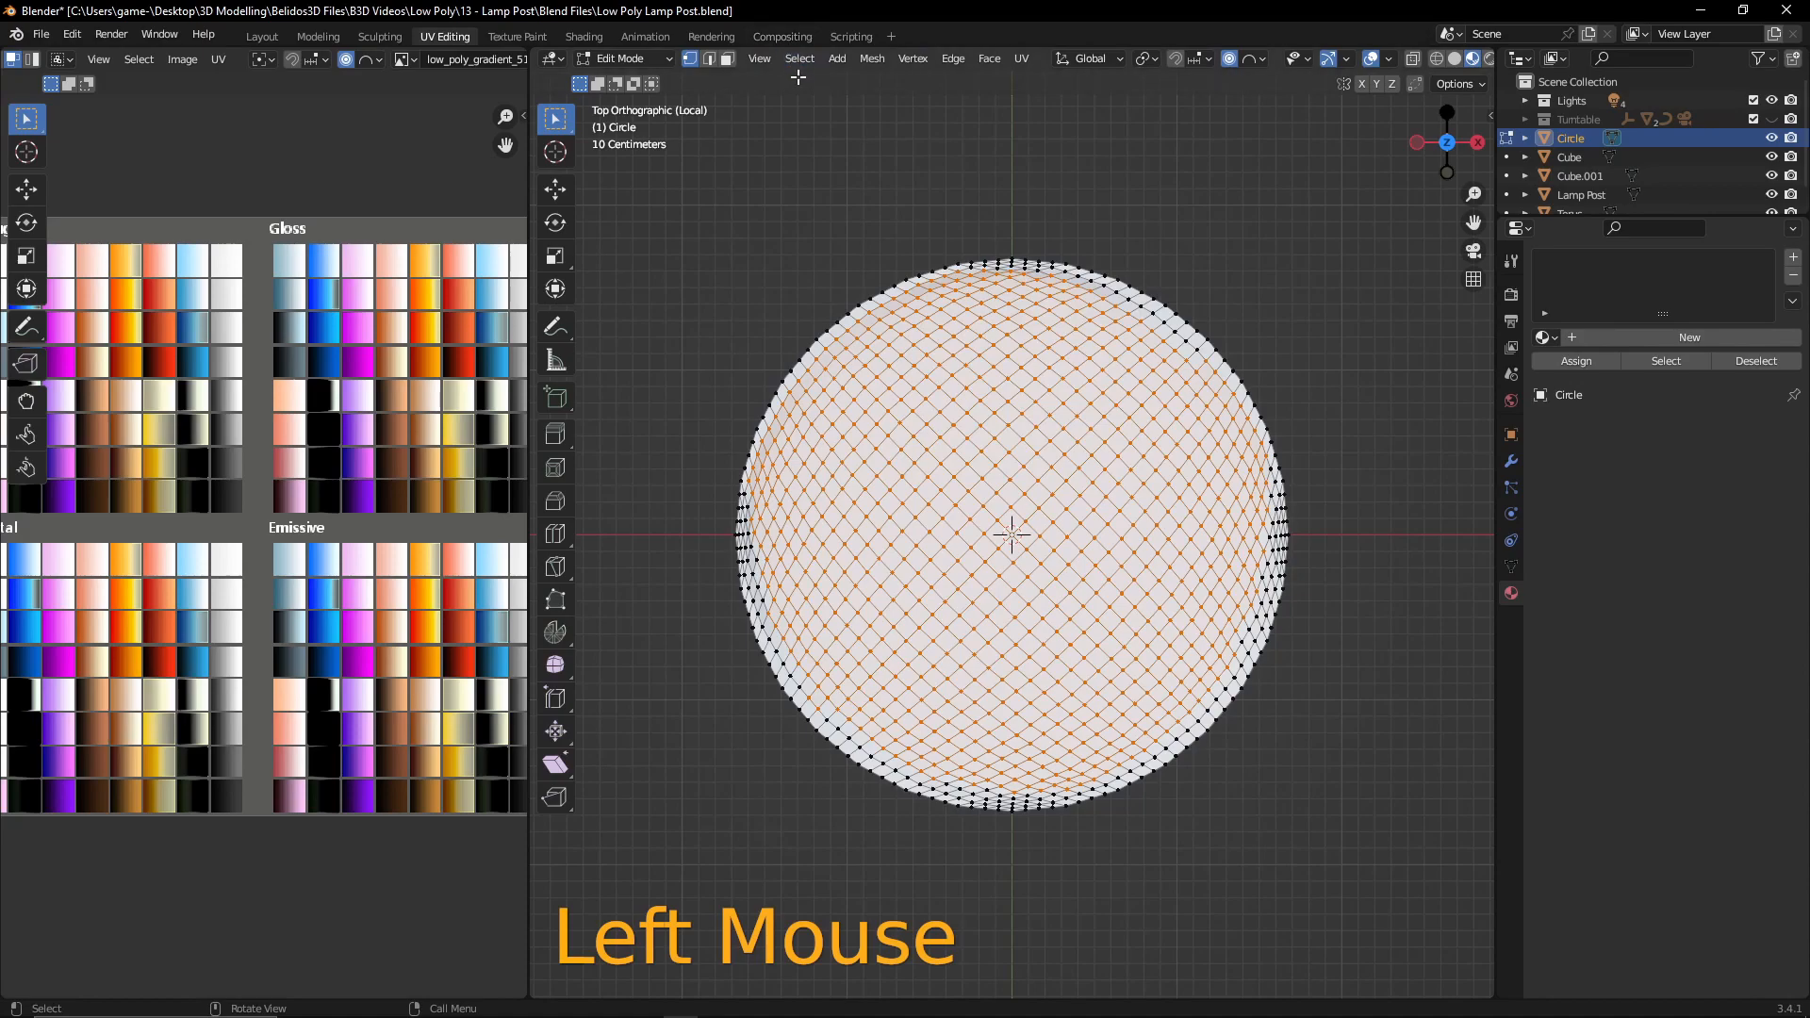
{"action": "left_click", "coordinate": [800, 59]}
{"action": "left_click", "coordinate": [829, 209]}
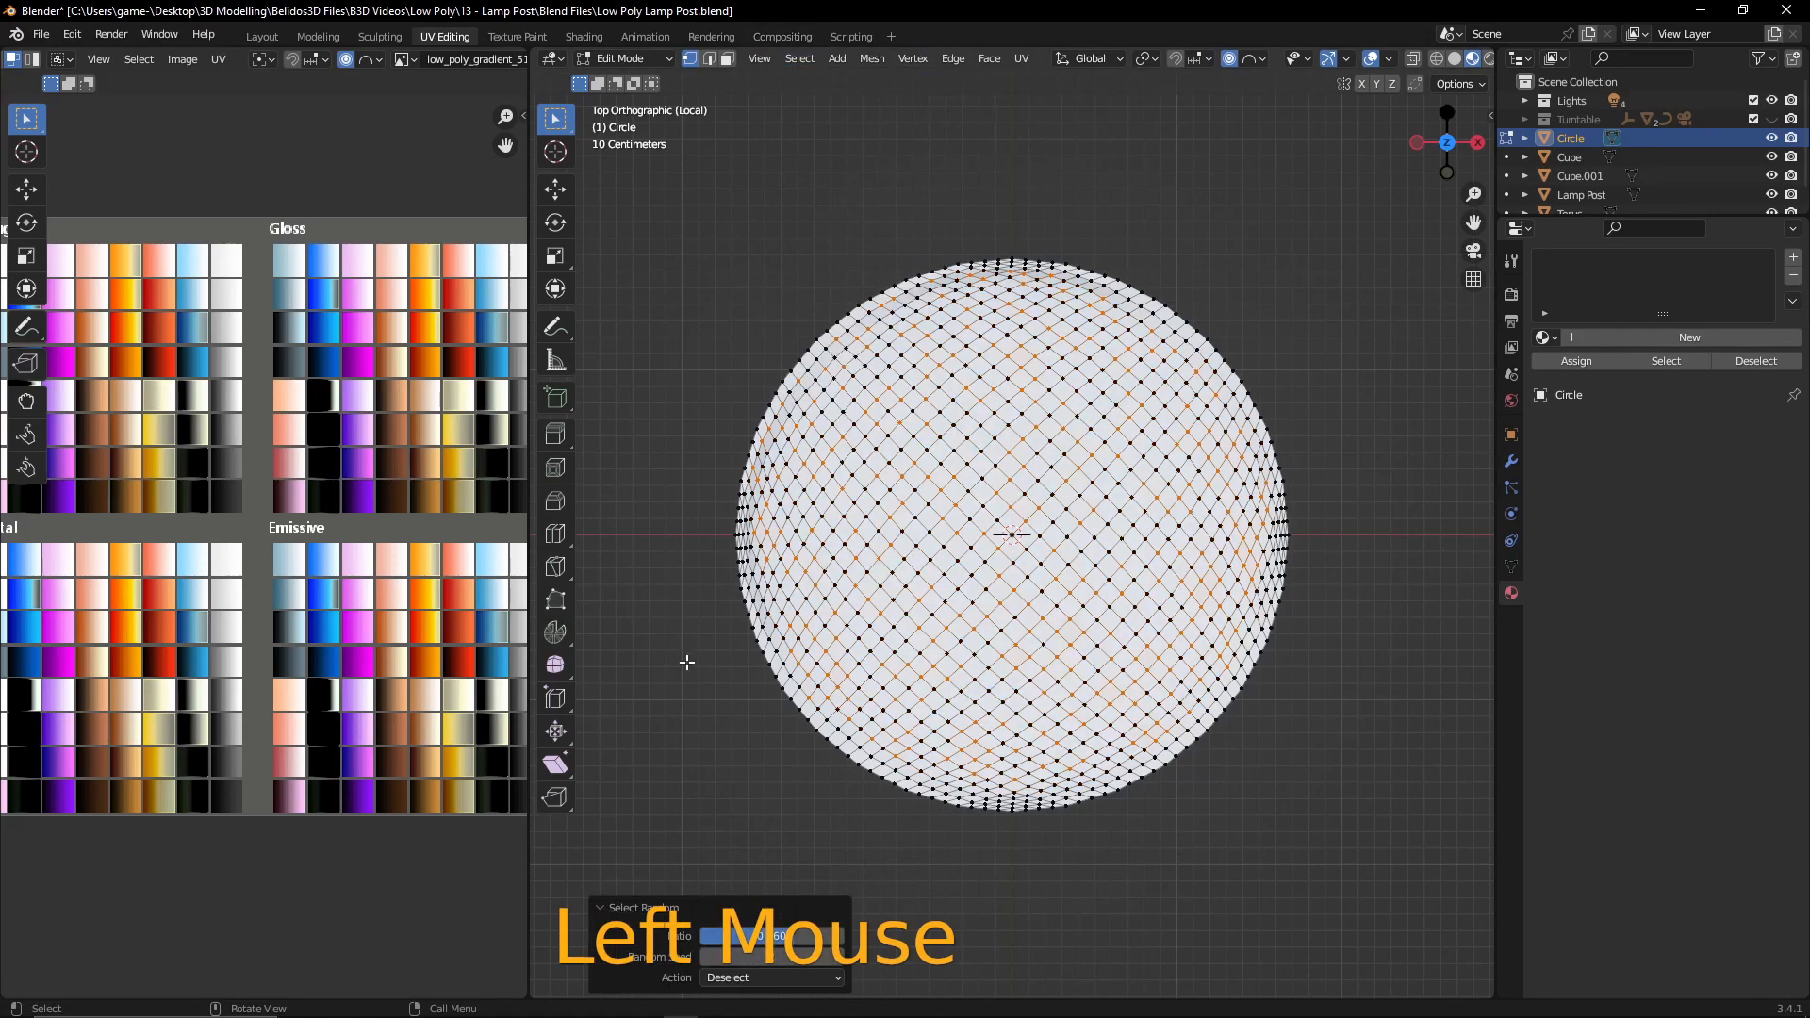
{"action": "left_click", "coordinate": [709, 979]}
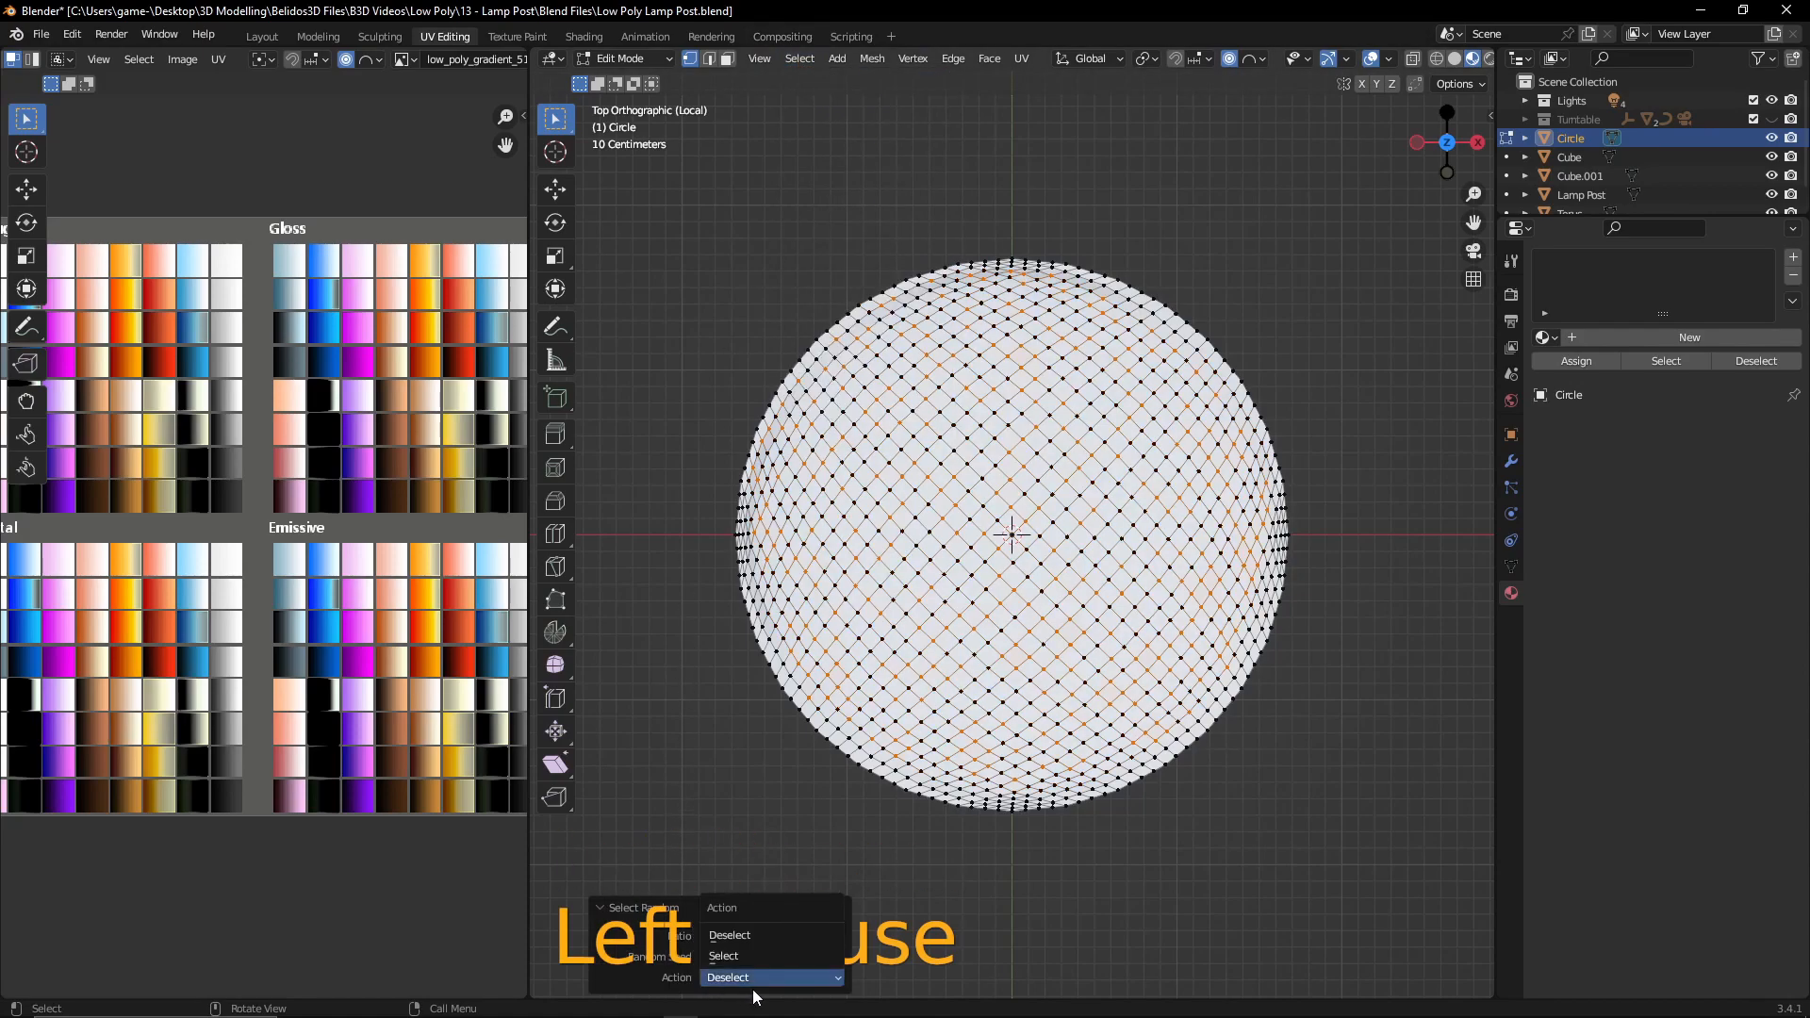
{"action": "left_click", "coordinate": [754, 990]}
{"action": "left_click", "coordinate": [741, 978]}
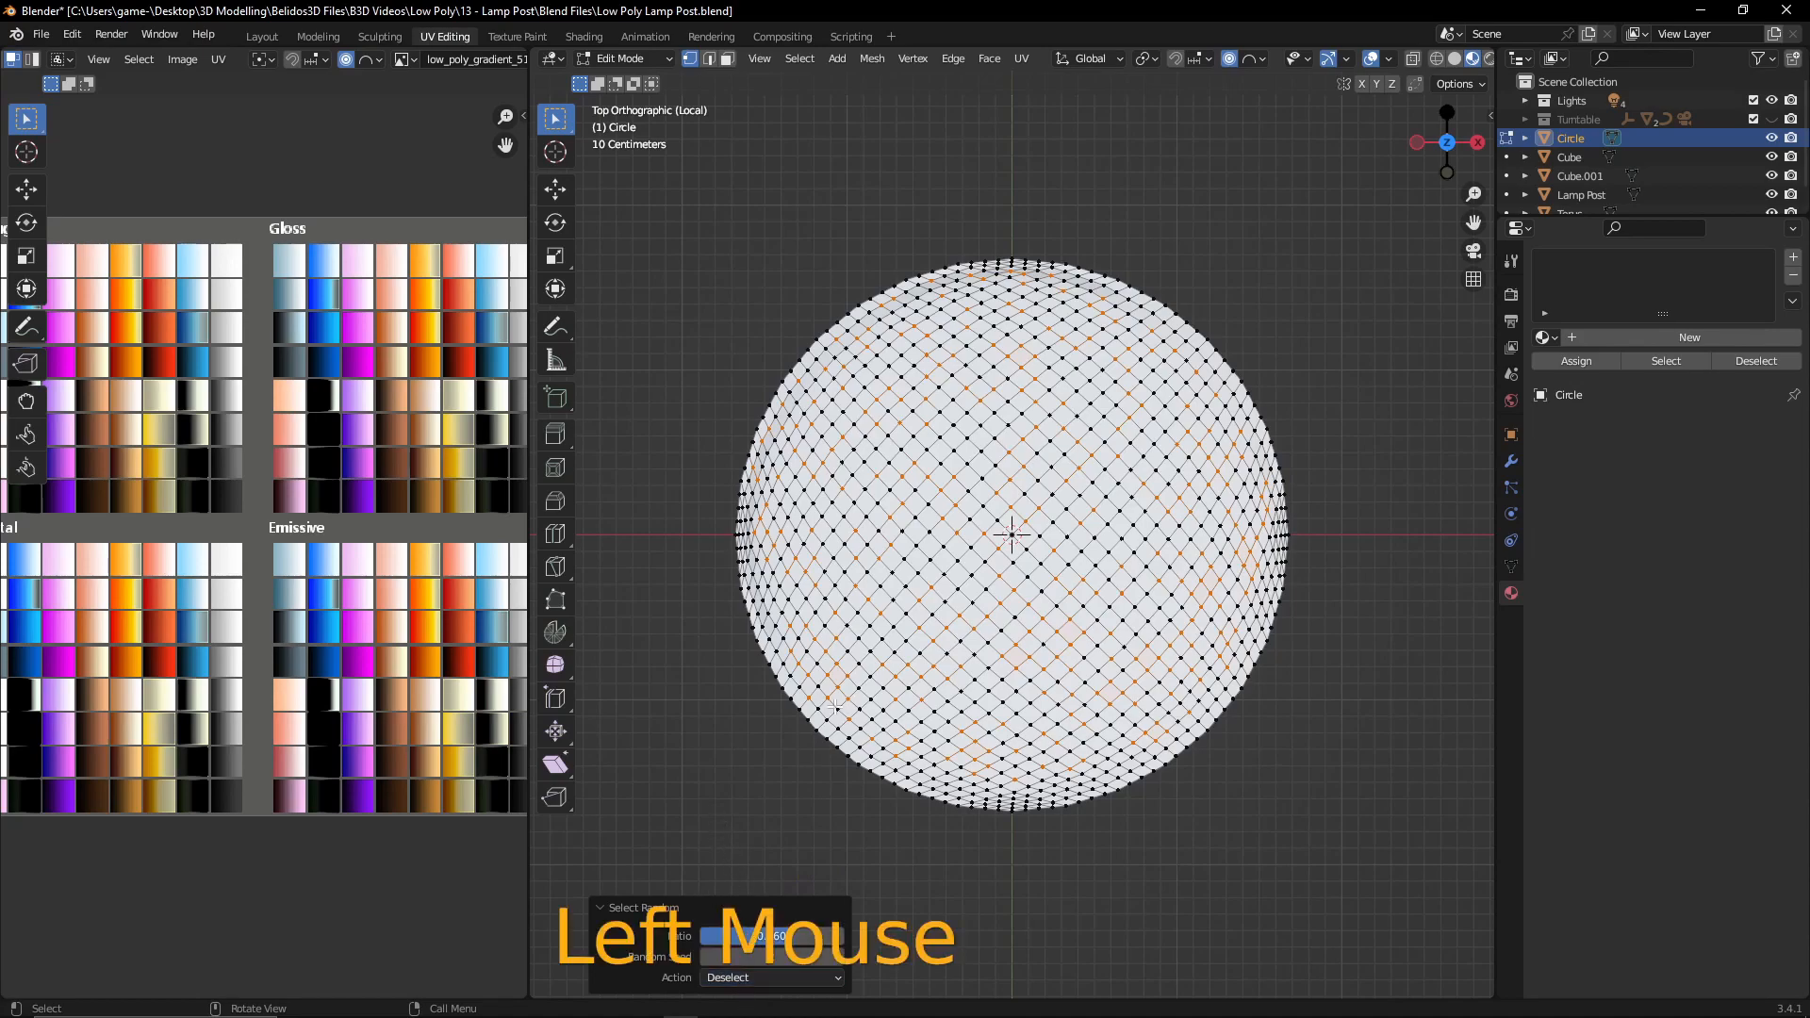
{"action": "left_click", "coordinate": [691, 907]}
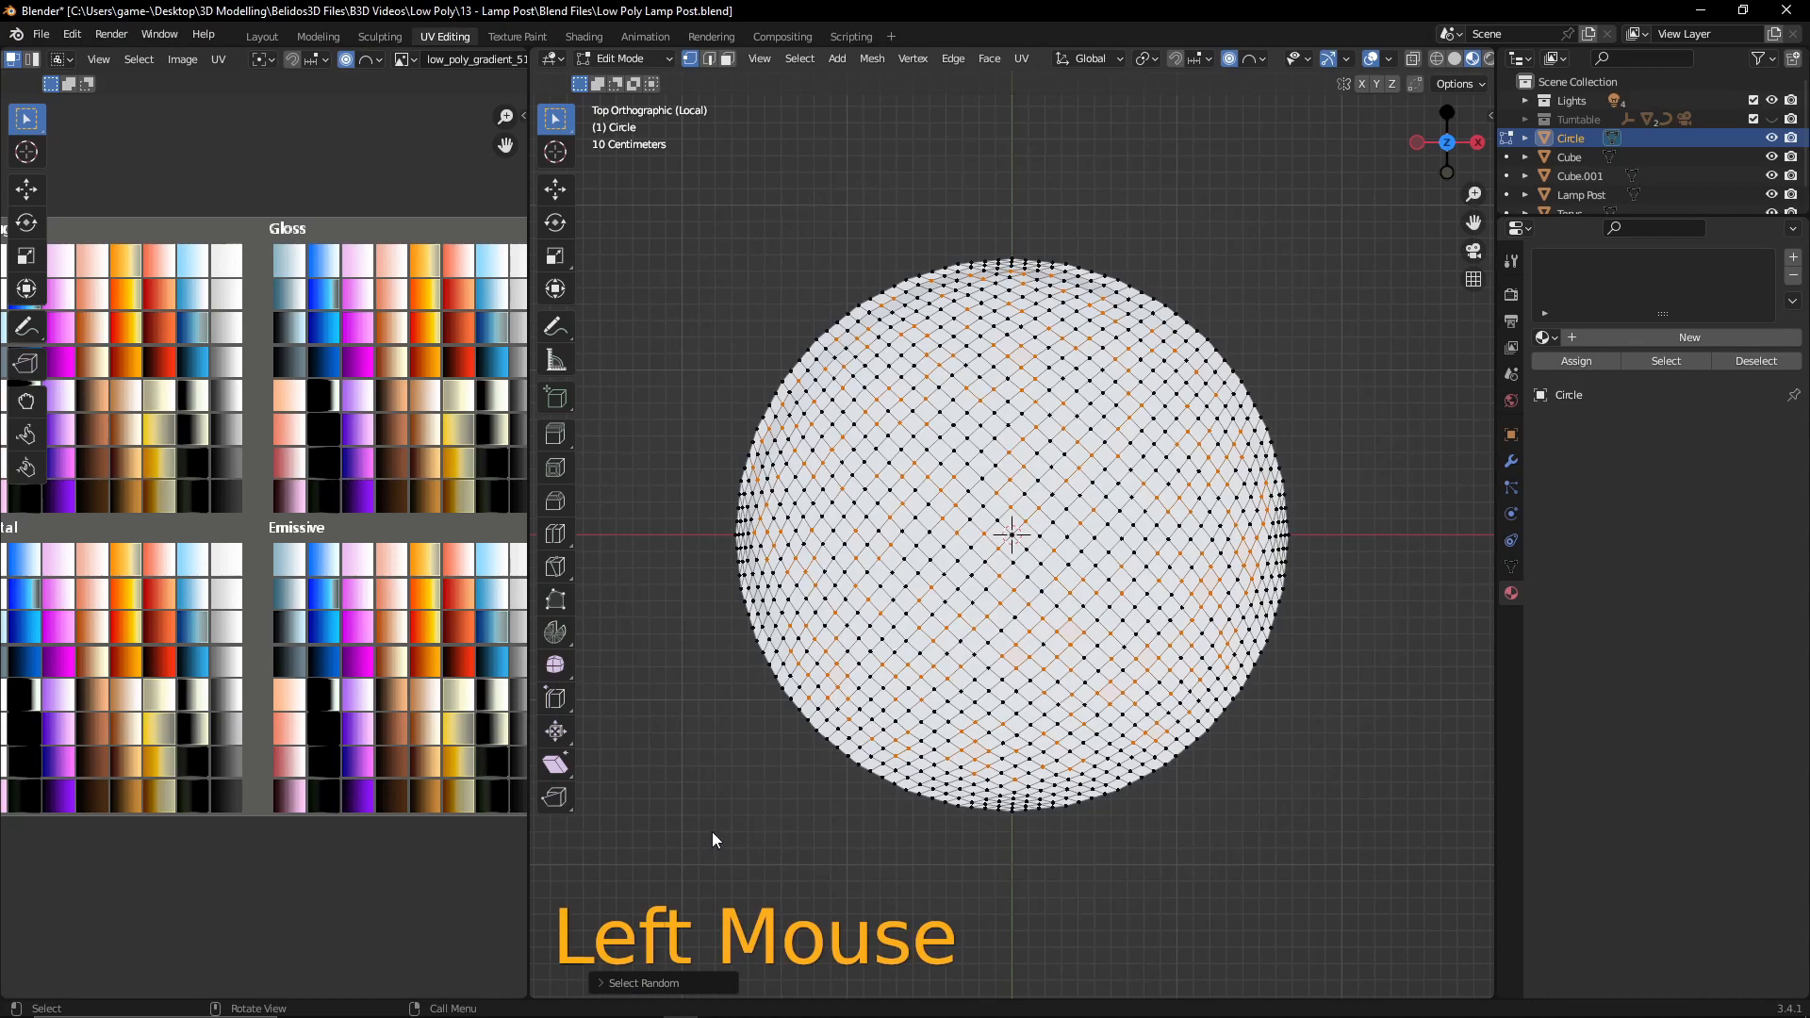
{"action": "left_click", "coordinate": [664, 981]}
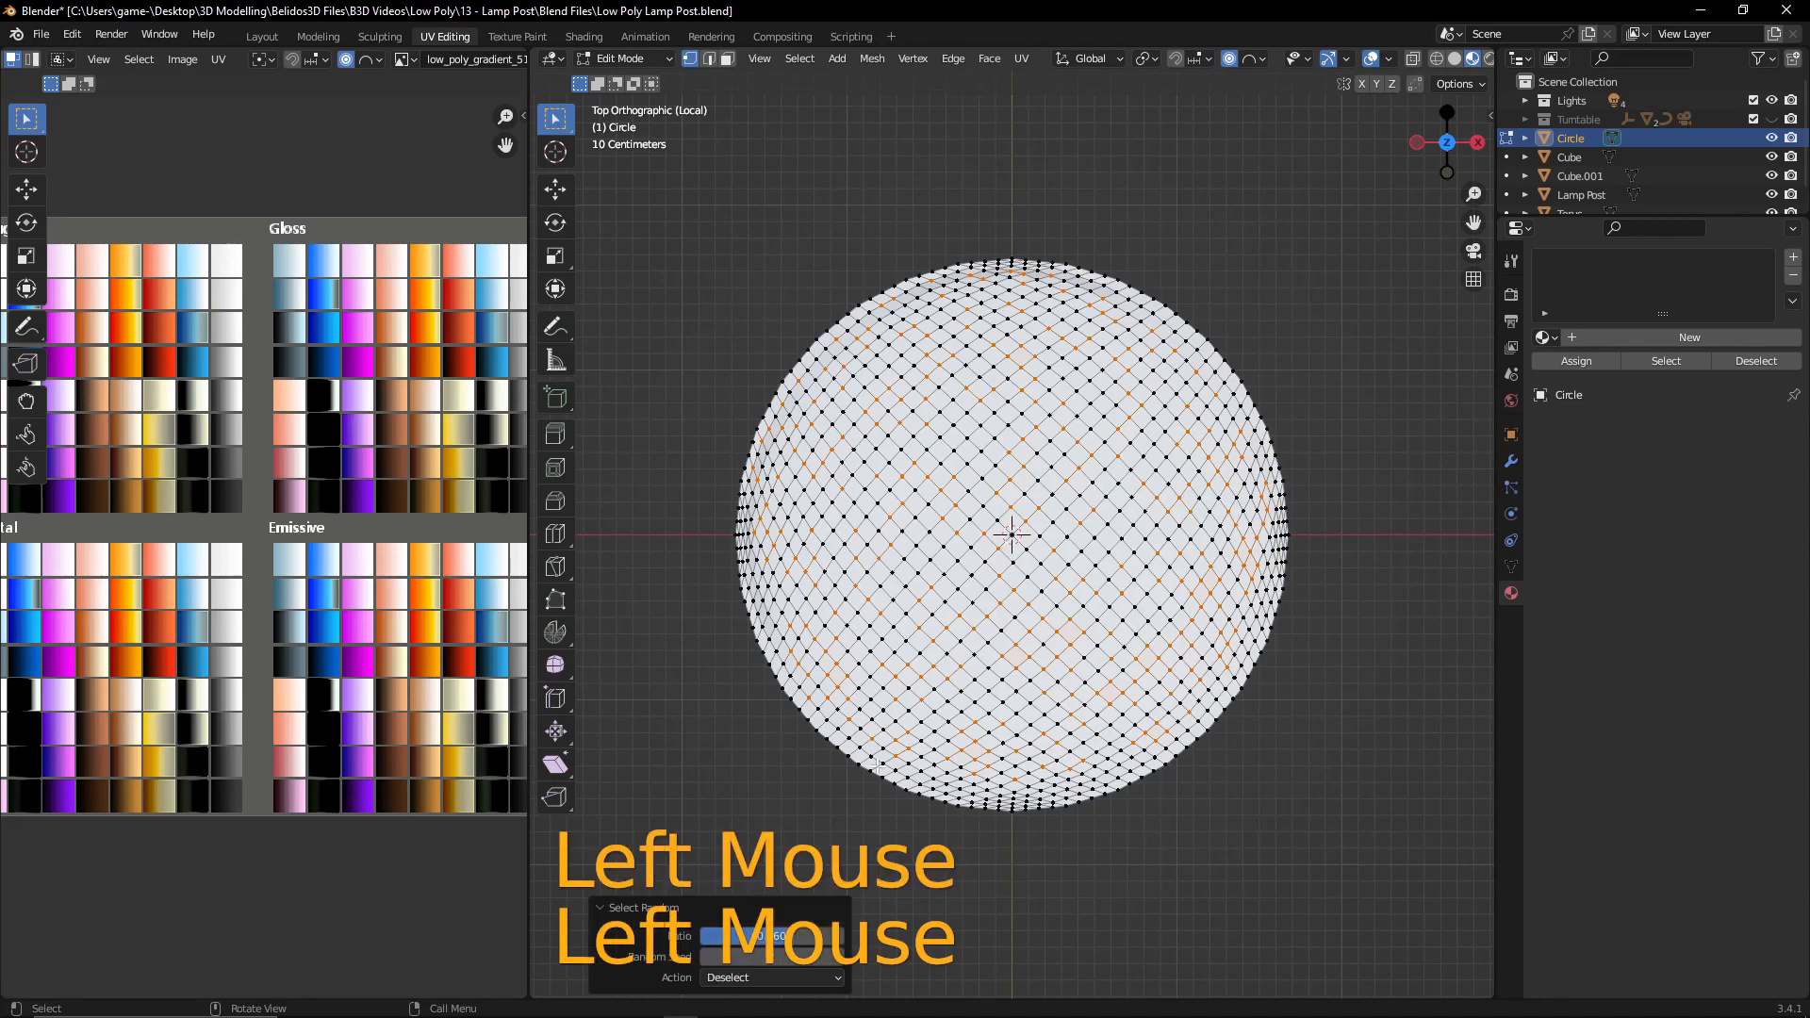
- Expand the Screencast Keys settings and set the key display's X offset to 341
{"action": "key", "text": "n"}
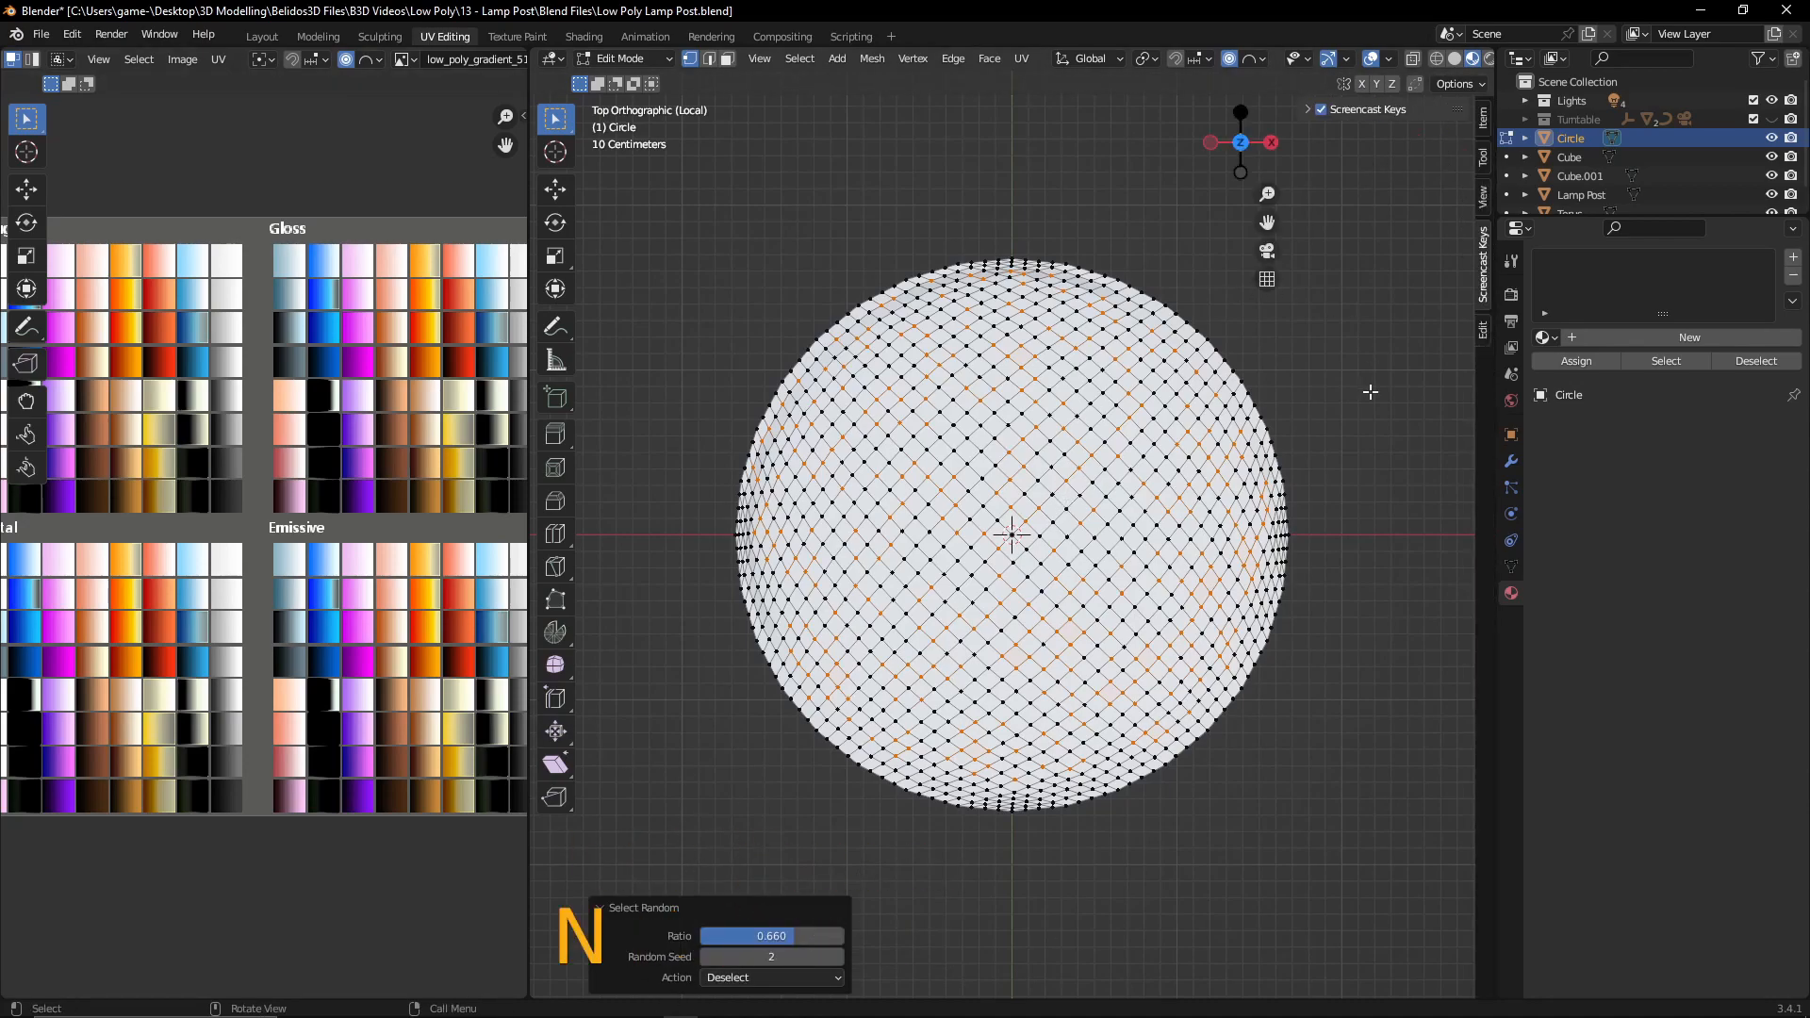
{"action": "left_click", "coordinate": [1320, 110]}
{"action": "left_click", "coordinate": [1316, 108]}
{"action": "left_click", "coordinate": [1308, 107]}
{"action": "left_click_drag", "start_coordinate": [1360, 450], "coordinate": [1555, 450]}
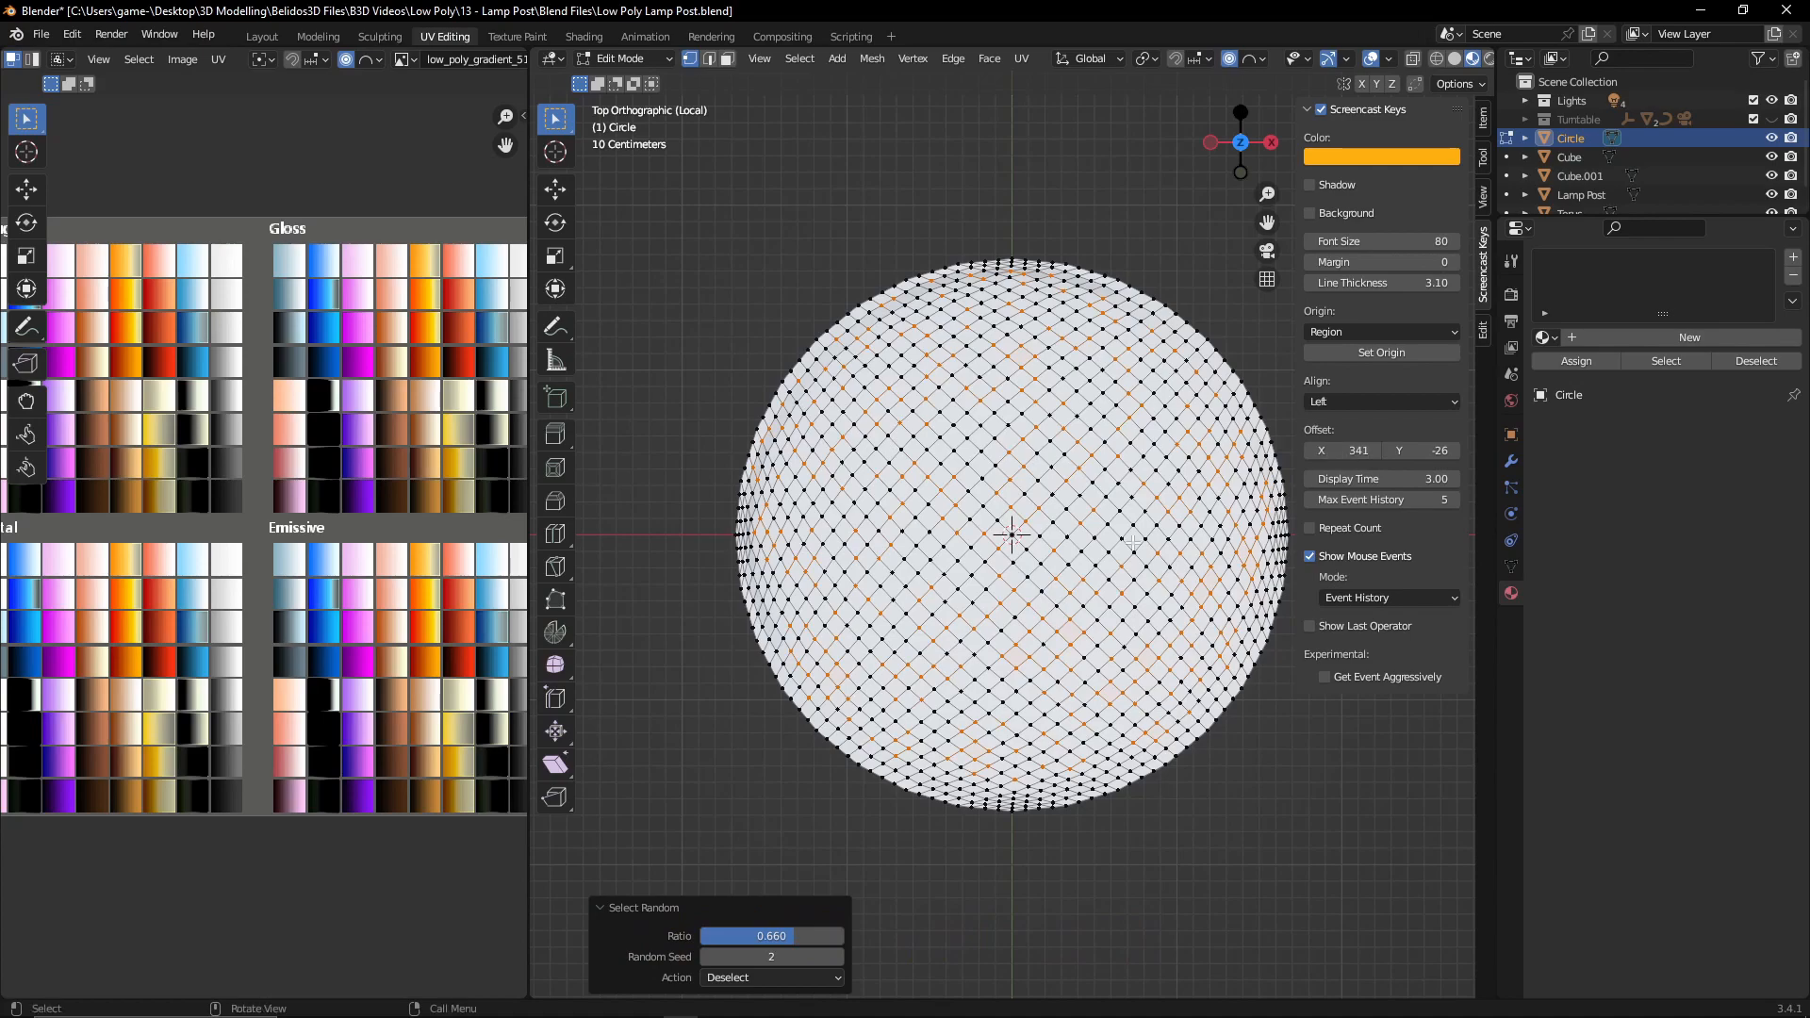
{"action": "left_click", "coordinate": [797, 936]}
{"action": "type", "text": "."}
{"action": "key", "text": "Return"}
- Lower the randomly selected mound vertices about 0.018 m along local Z, with proportional editing reduced to a size of about 0.10 m
{"action": "middle_click_drag", "start_coordinate": [1119, 605], "coordinate": [924, 499]}
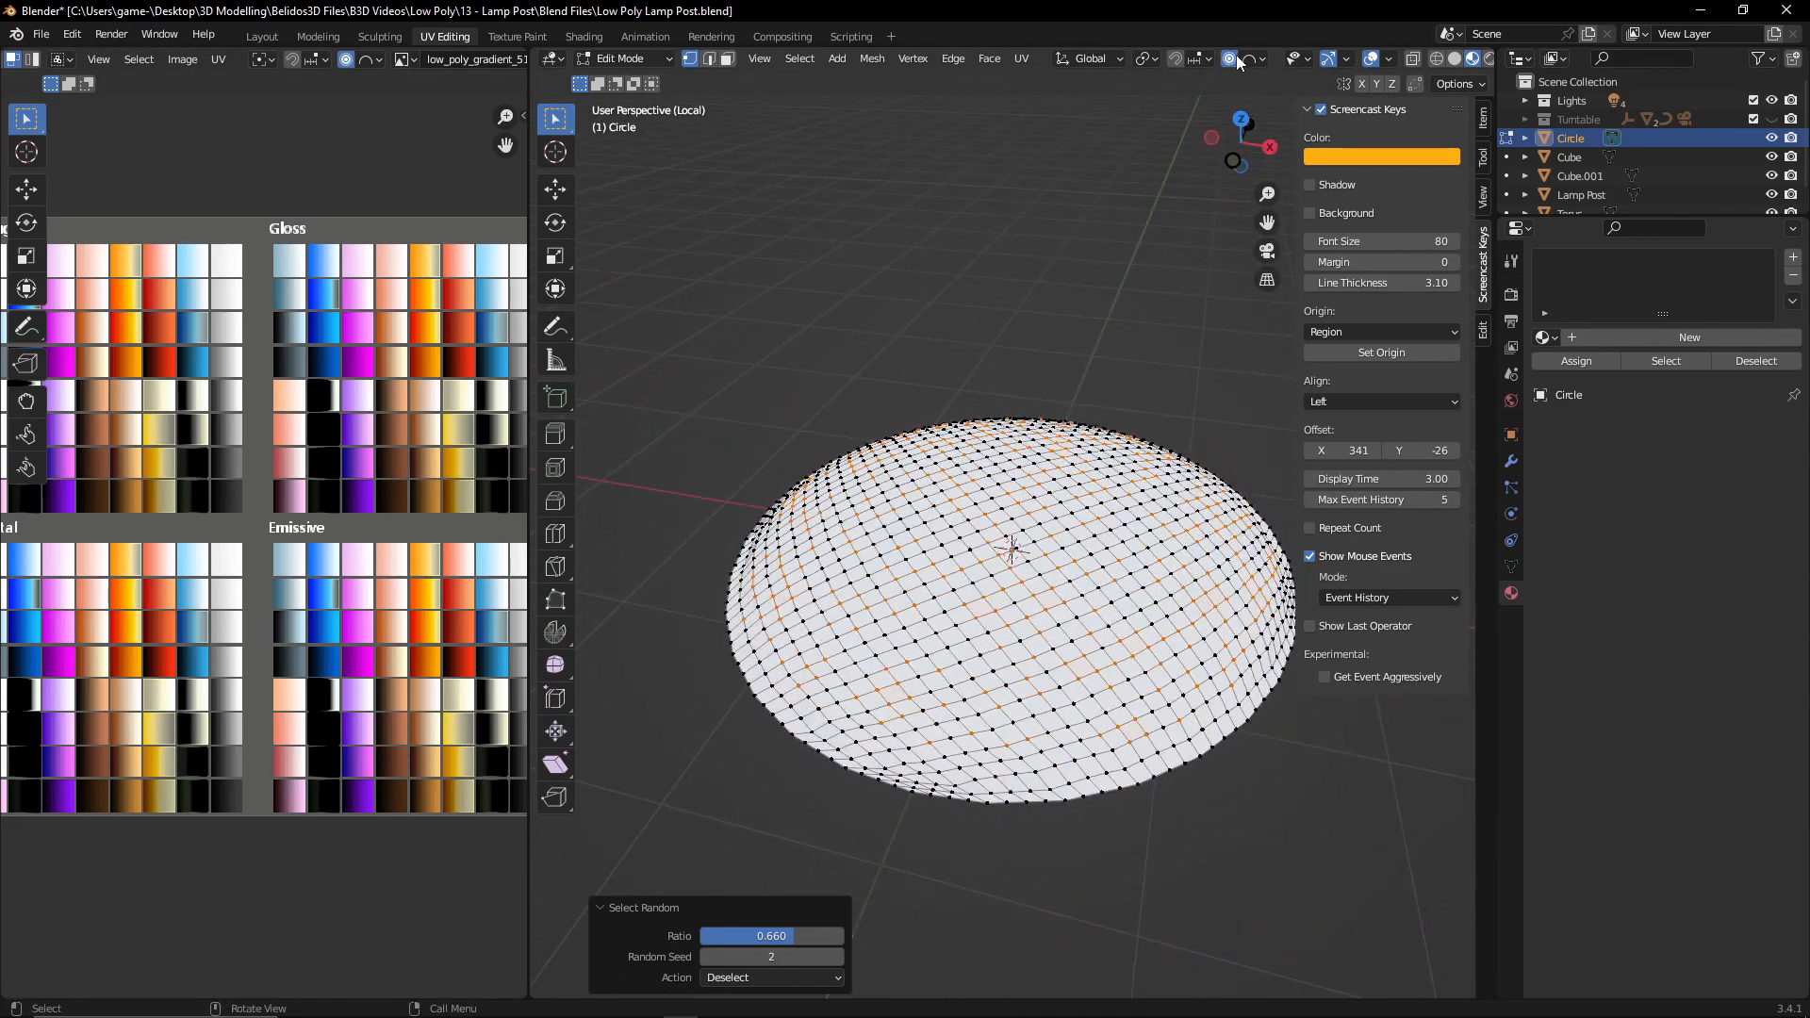
{"action": "middle_click_drag", "start_coordinate": [1016, 419], "coordinate": [1023, 353]}
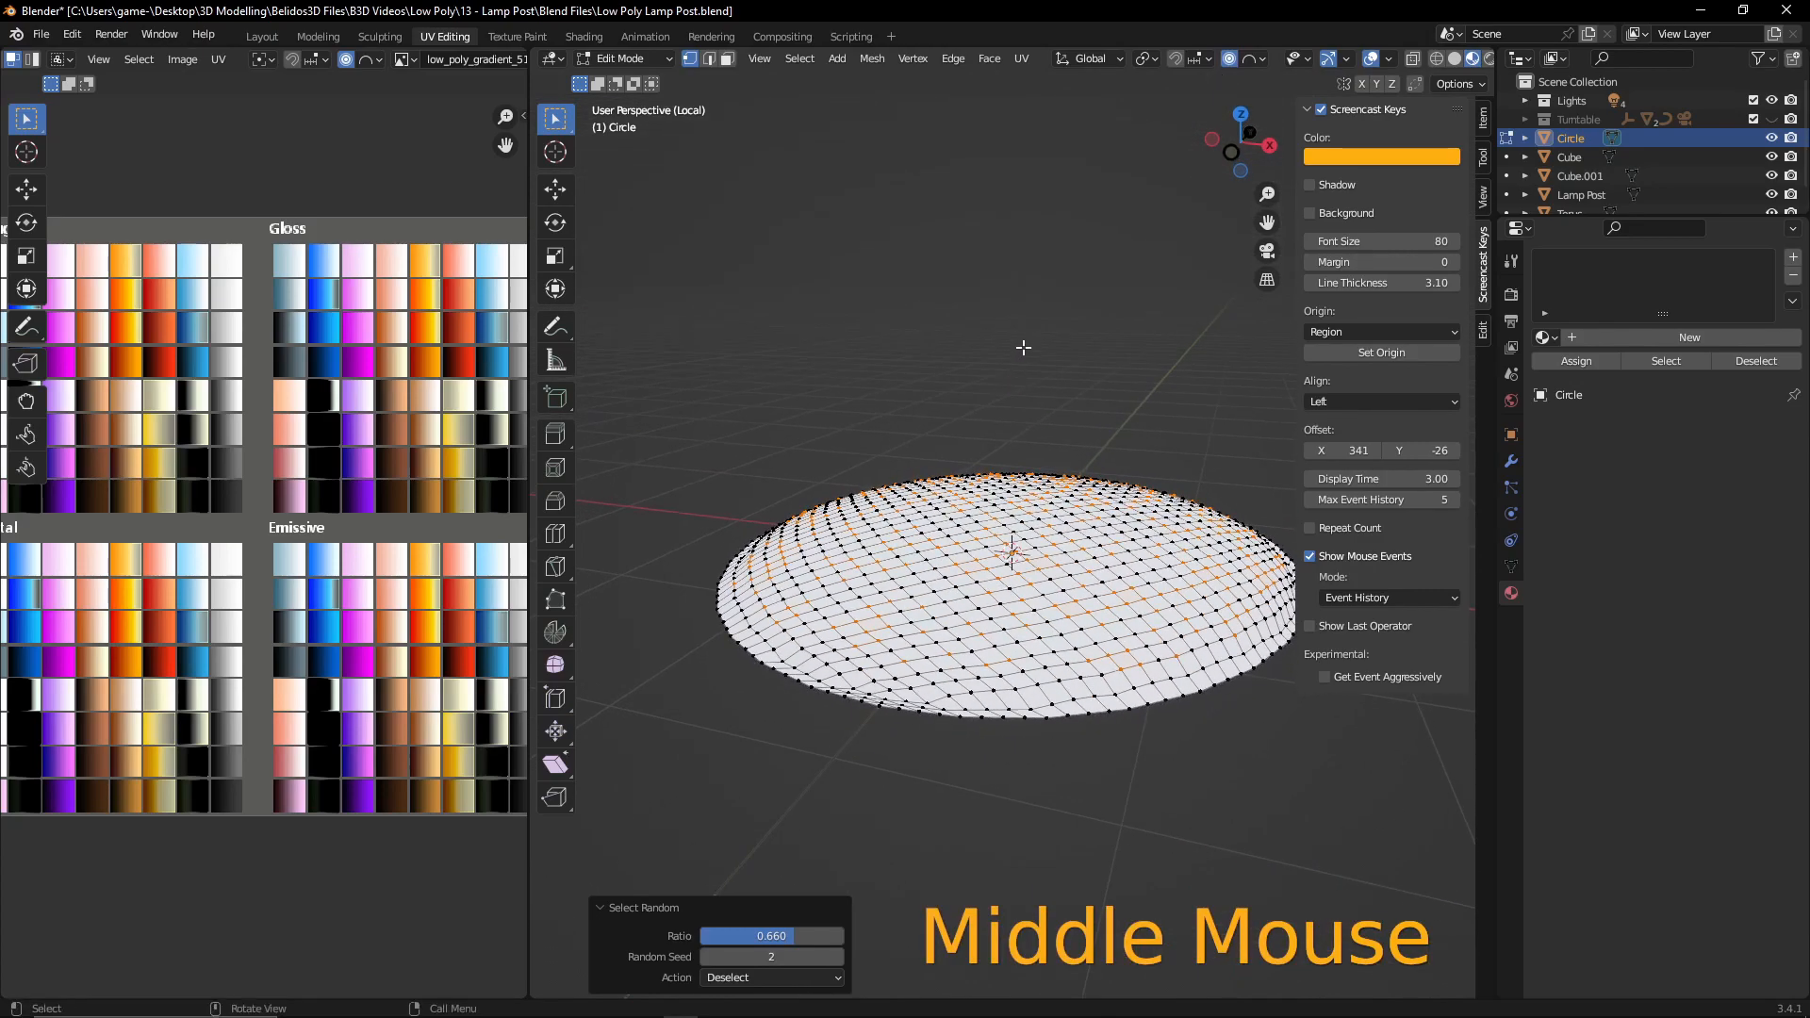
{"action": "key", "text": "g"}
{"action": "key", "text": "z"}
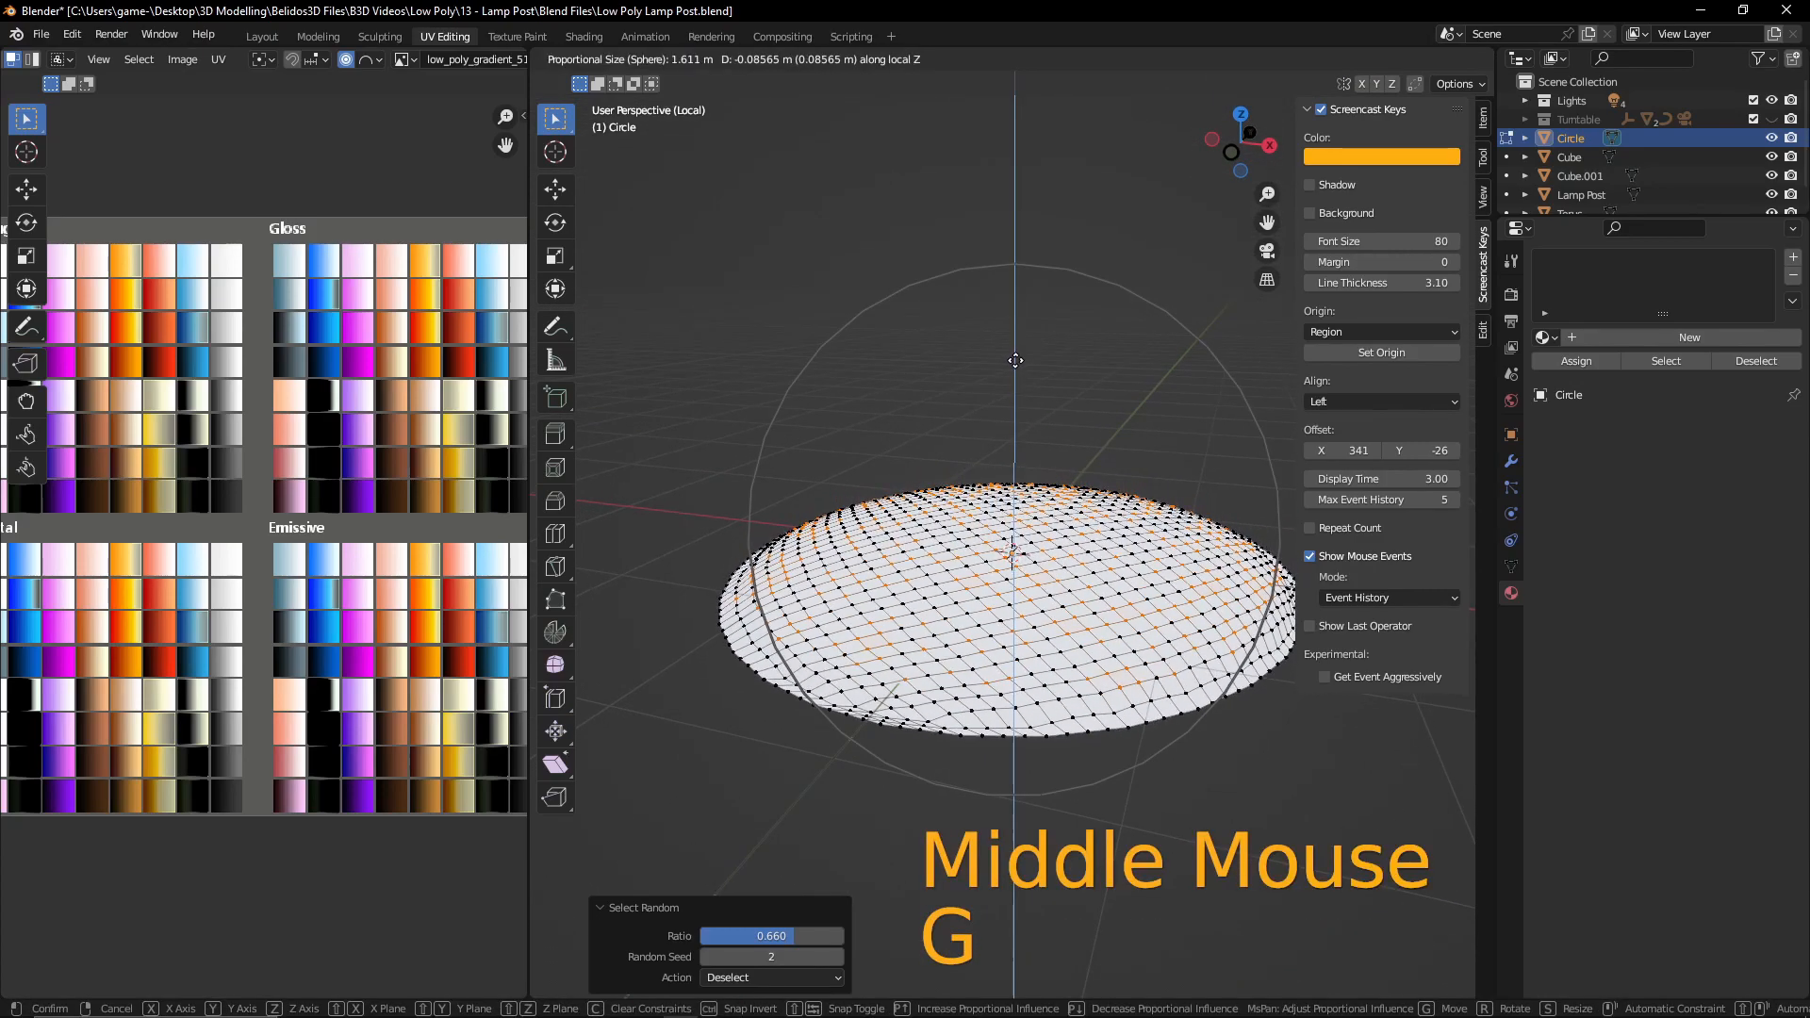
{"action": "scroll", "coordinate": [1016, 356], "scroll_direction": "up", "scroll_amount": 18}
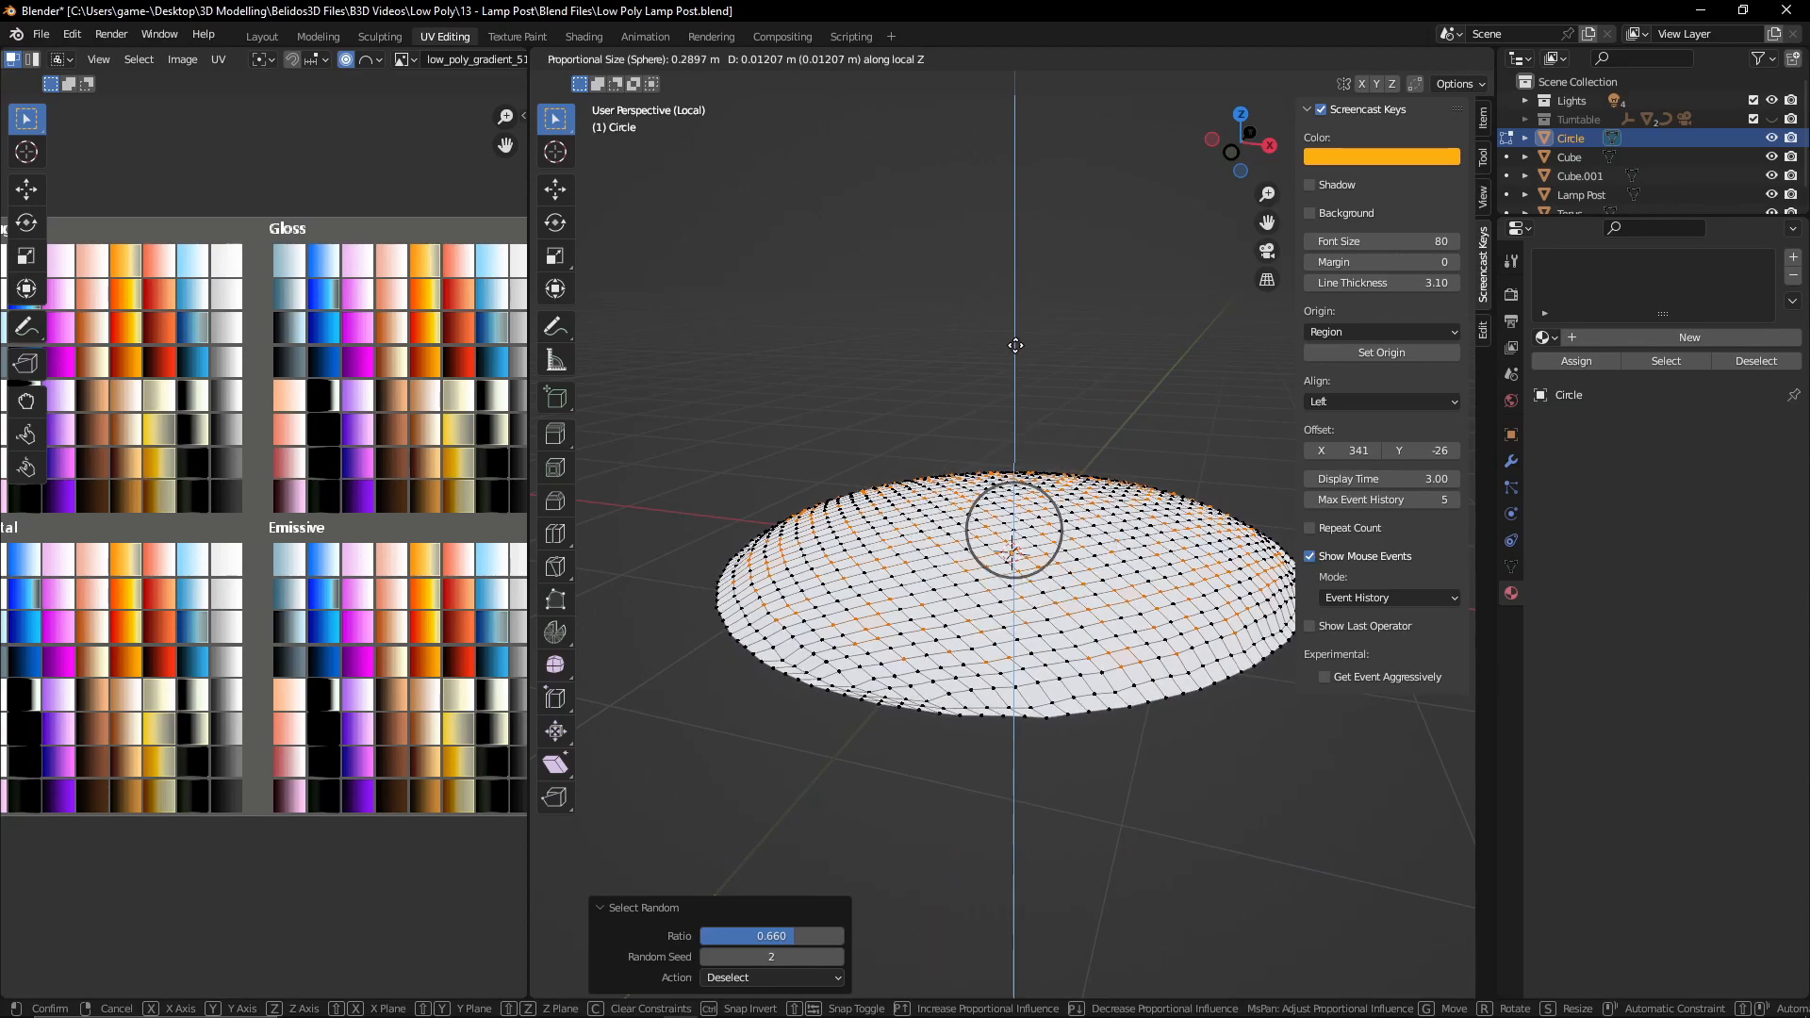
{"action": "scroll", "coordinate": [1025, 362], "scroll_direction": "up", "scroll_amount": 7}
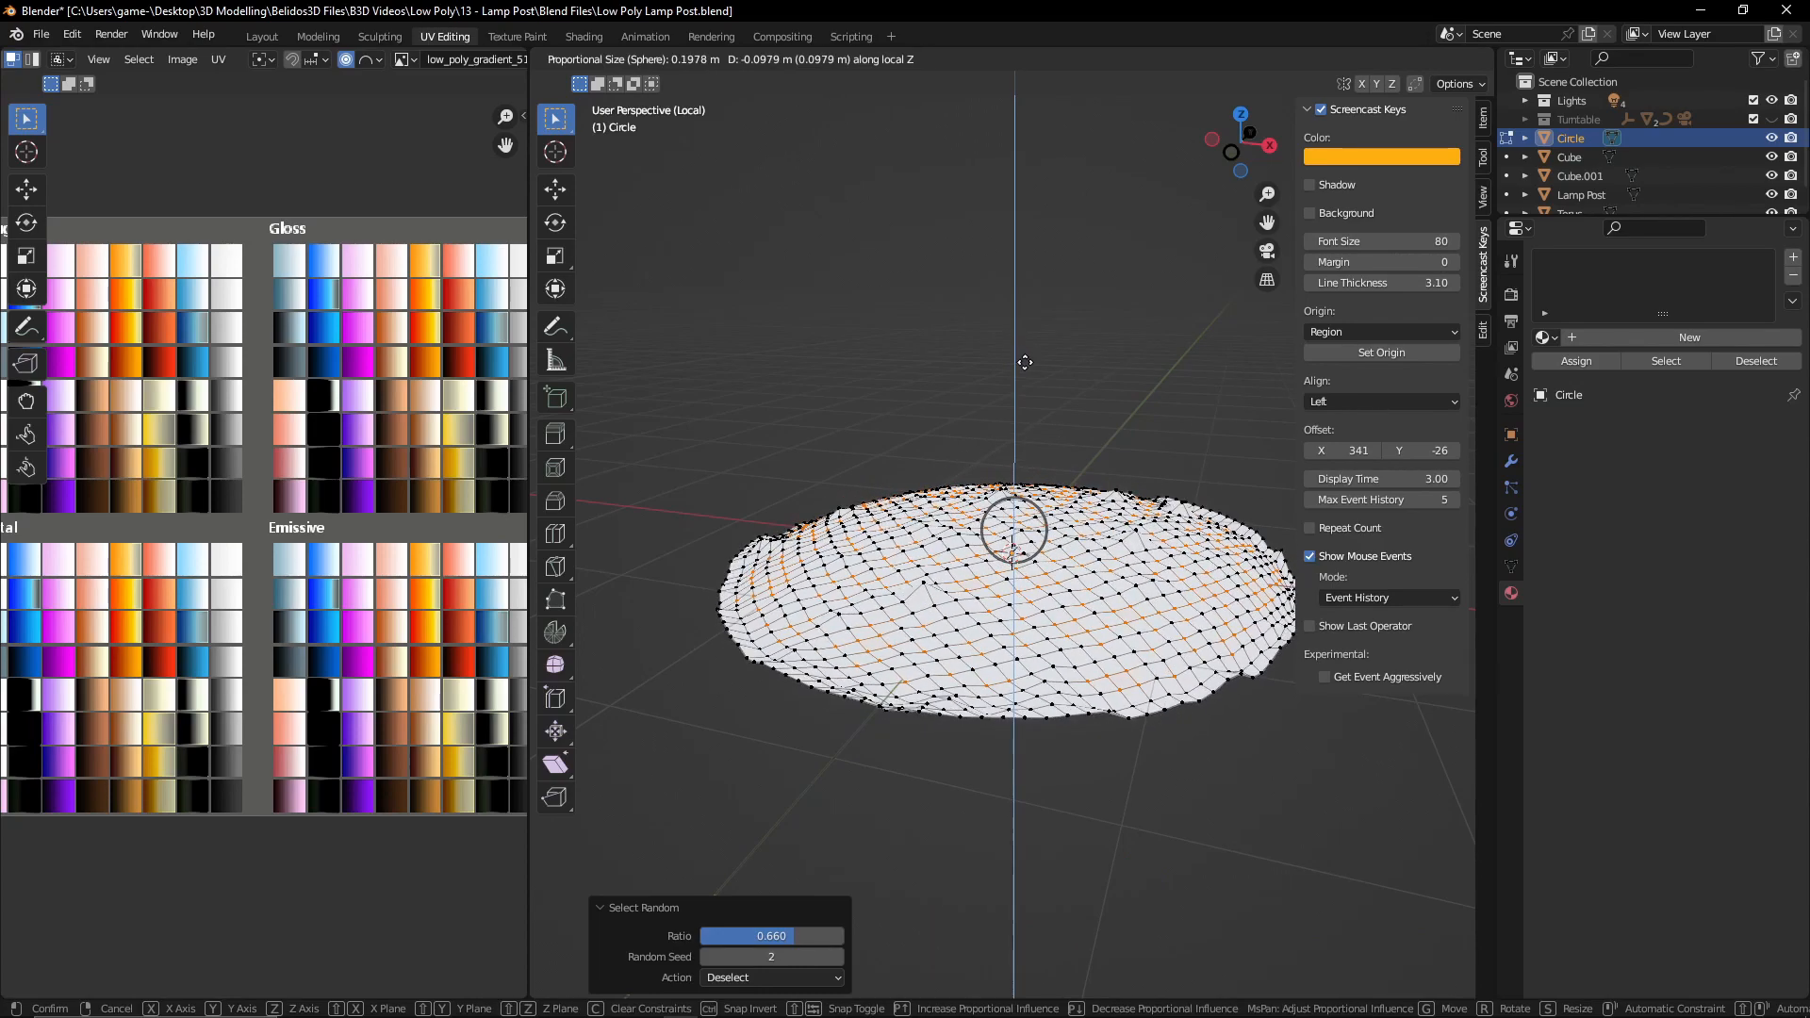
{"action": "scroll", "coordinate": [1024, 366], "scroll_direction": "up", "scroll_amount": 4}
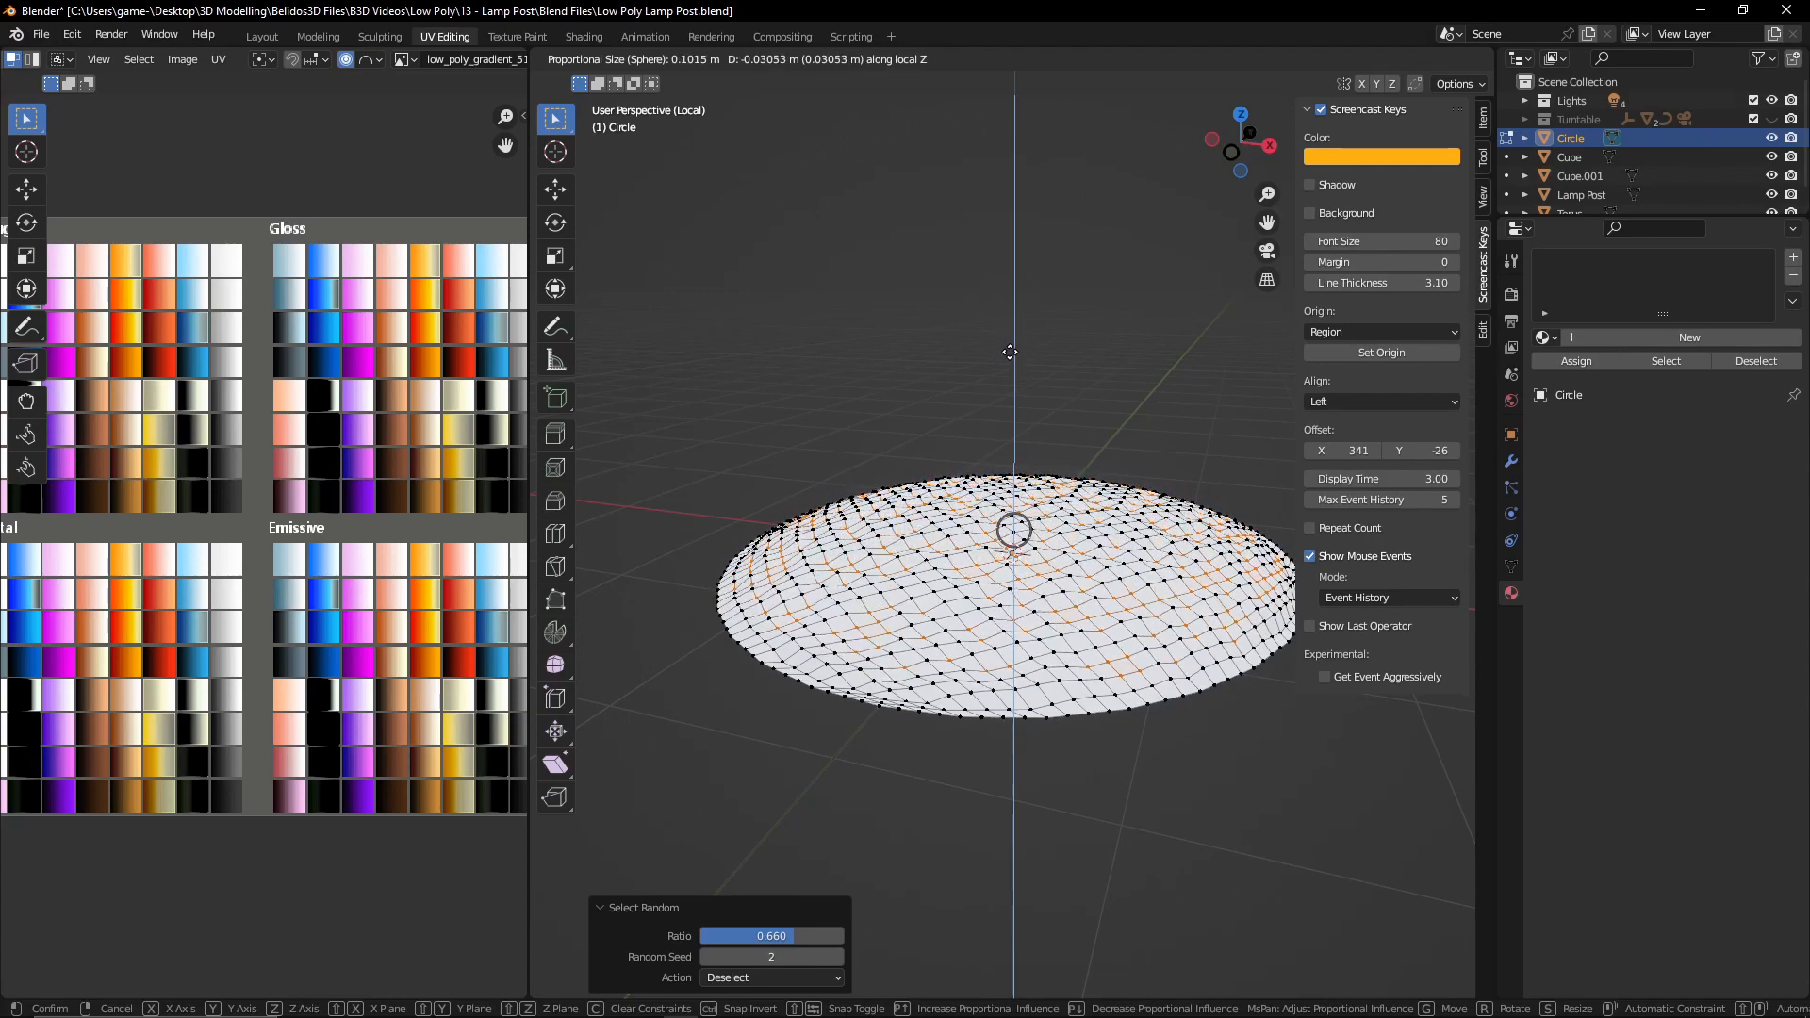
{"action": "left_click", "coordinate": [1007, 350]}
- Thin out the vertex selection again with Select Random, using the Deselect action and a ratio of 0.5
{"action": "middle_click_drag", "start_coordinate": [894, 325], "coordinate": [986, 363]}
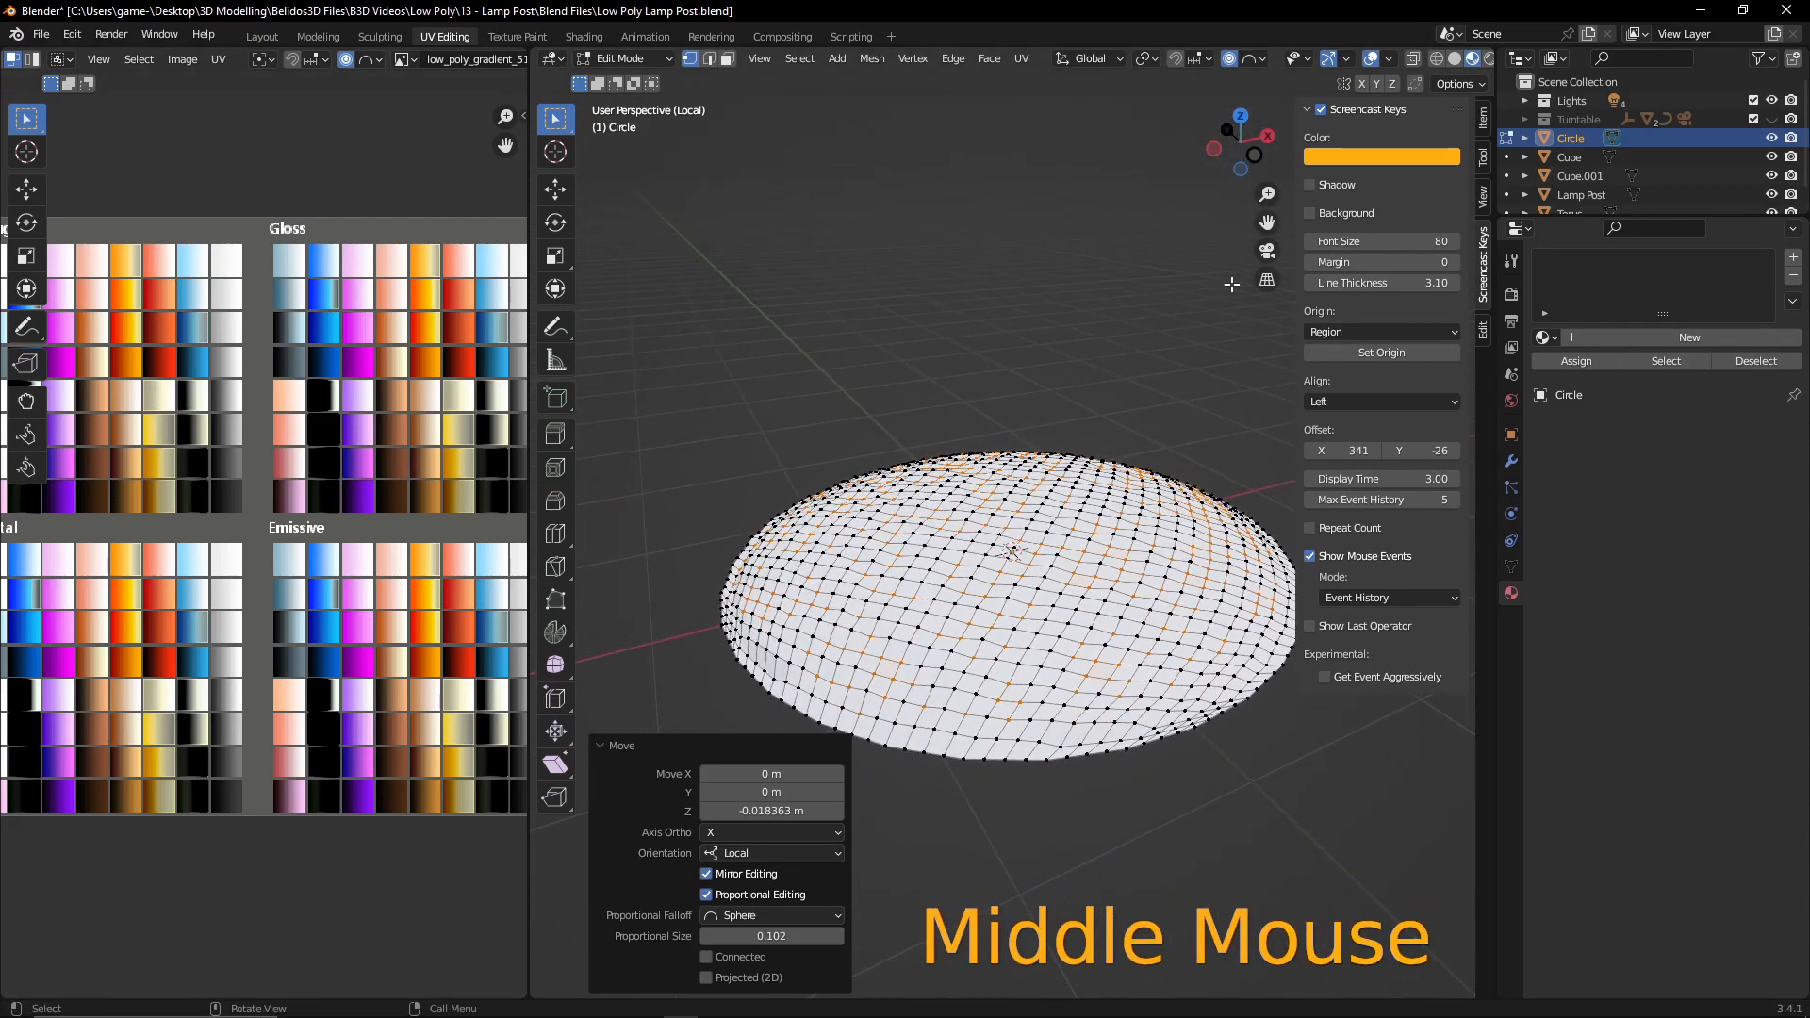
{"action": "left_click", "coordinate": [800, 59]}
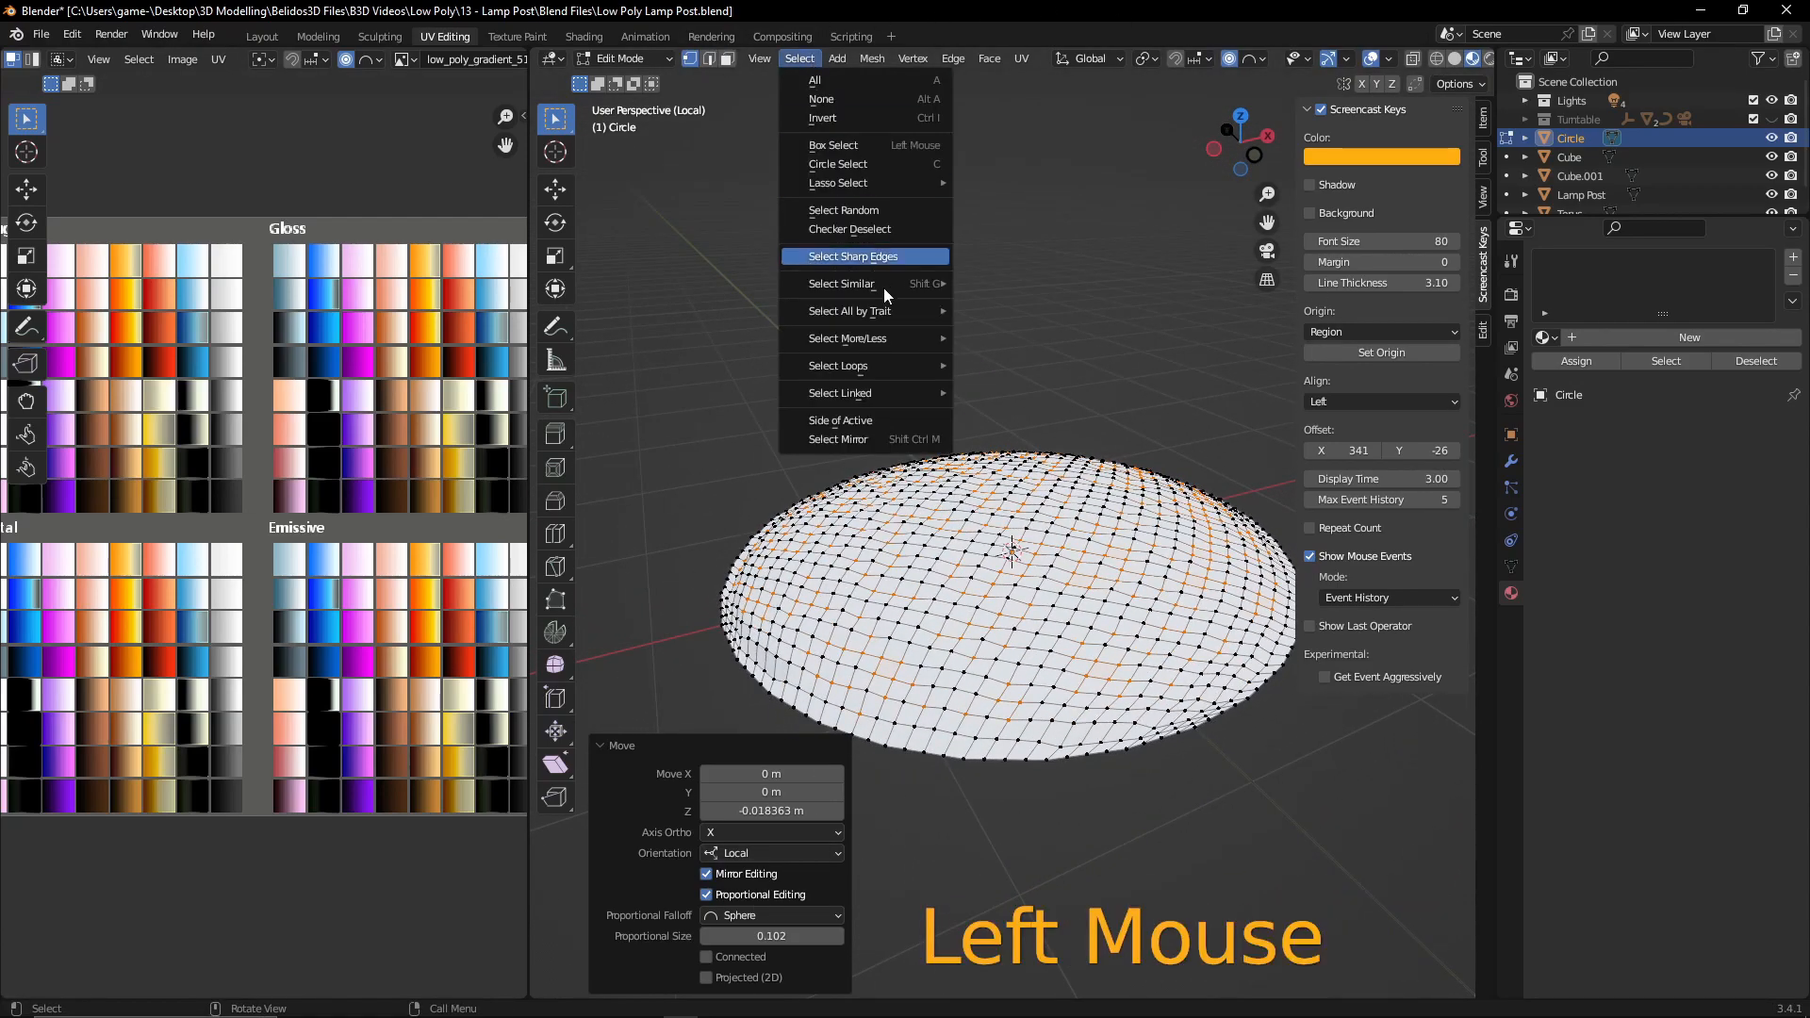
{"action": "left_click", "coordinate": [844, 209]}
{"action": "left_click", "coordinate": [790, 936]}
{"action": "type", "text": "0.5"}
{"action": "key", "text": "Return"}
- Lower the remaining selected vertices about 0.009 m along global Z with proportional editing, and check the mound's shape in Object Mode
{"action": "middle_click_drag", "start_coordinate": [1045, 567], "coordinate": [992, 533]}
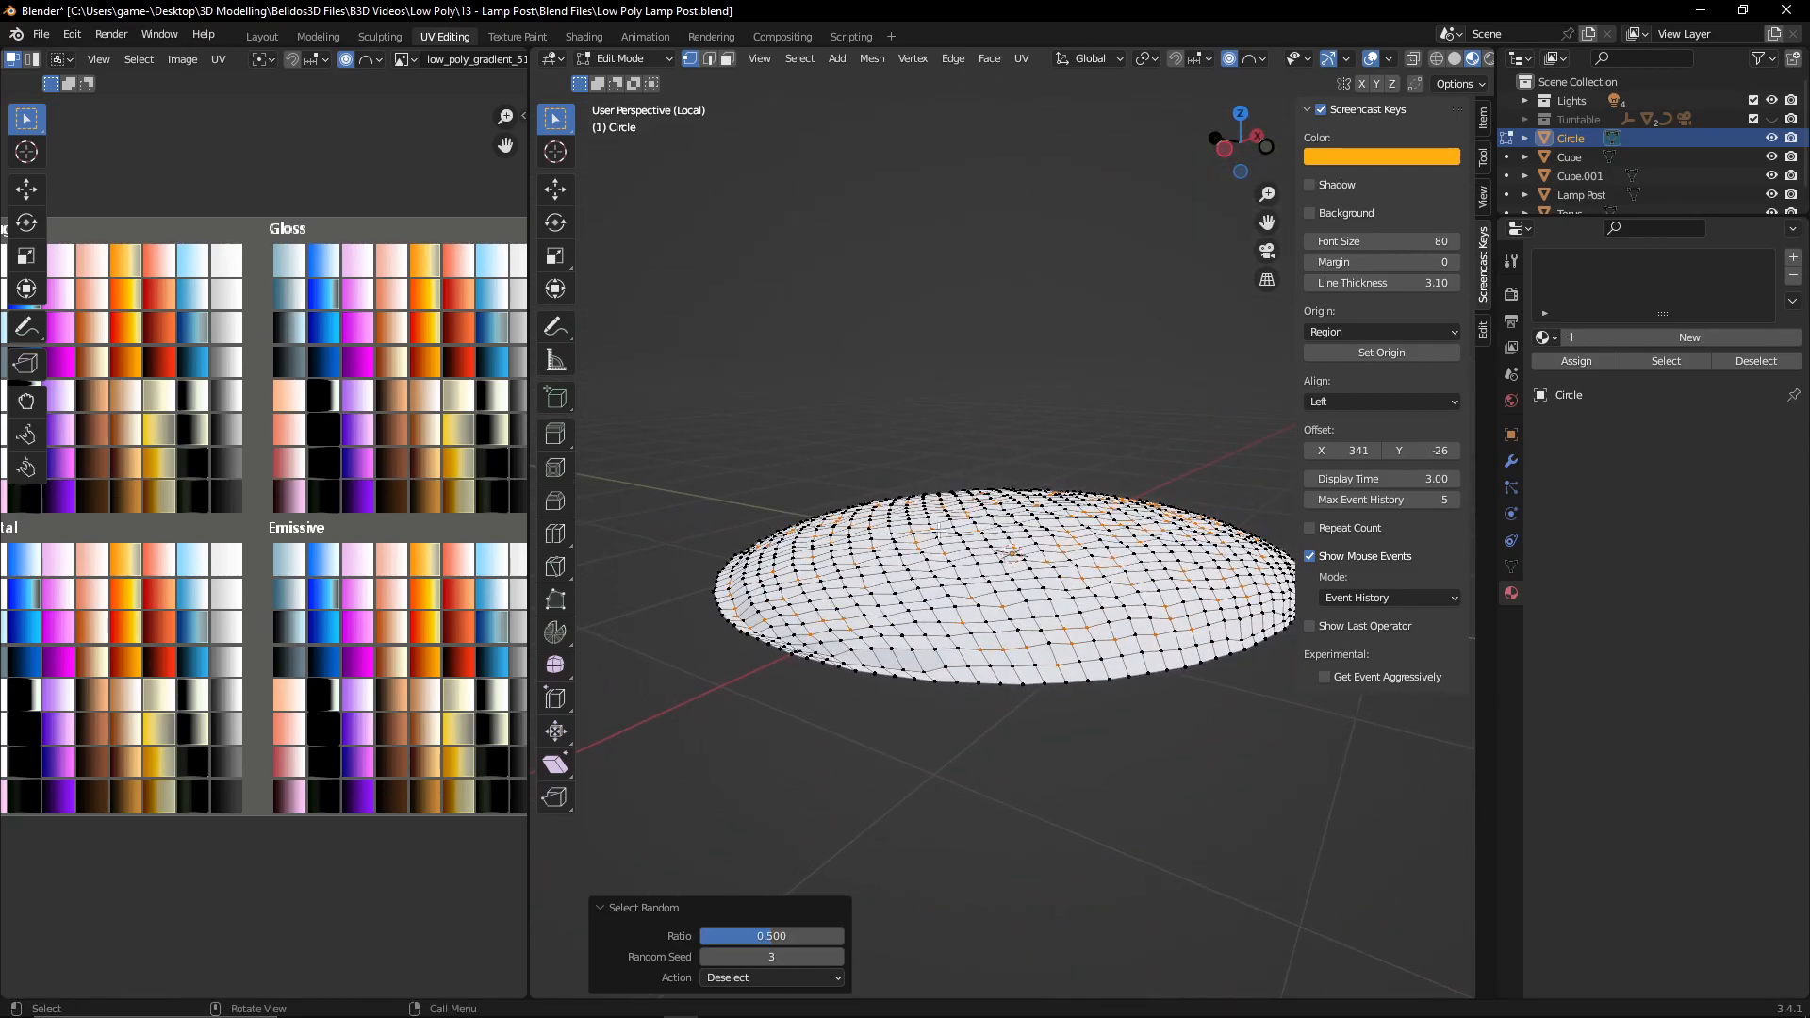
{"action": "key", "text": "g"}
{"action": "key", "text": "z"}
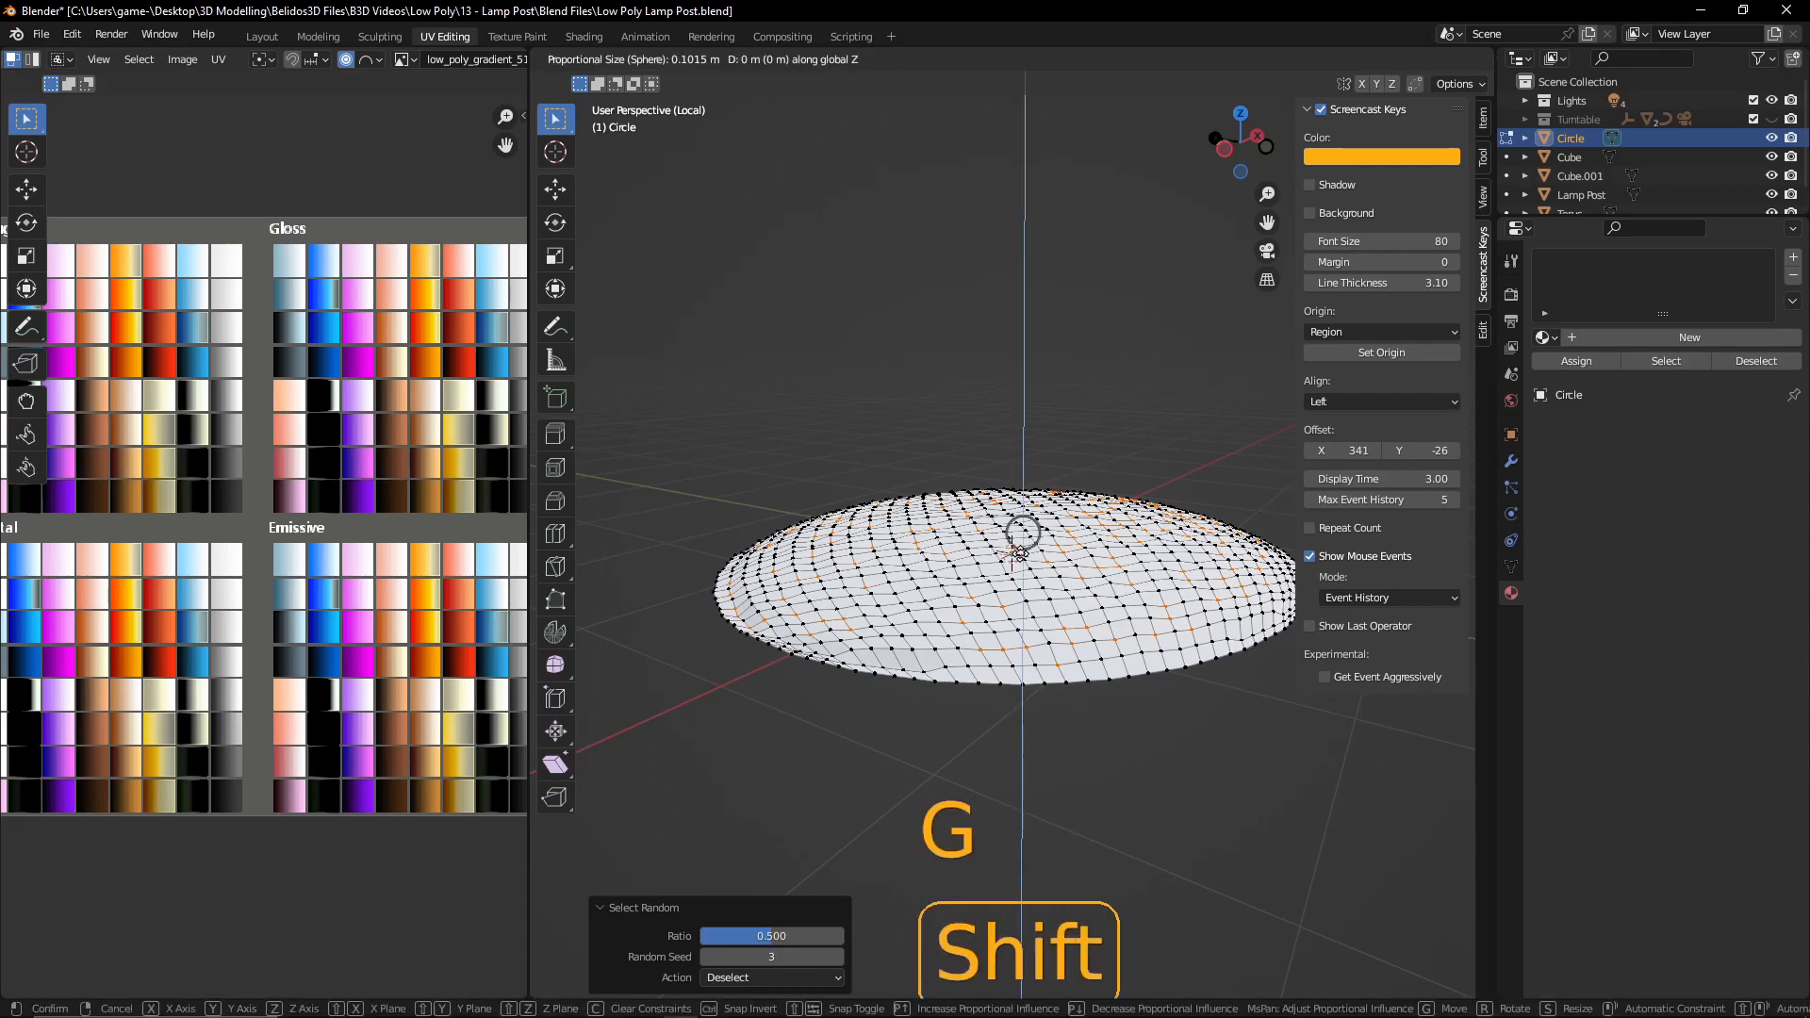
{"action": "left_click", "coordinate": [1021, 565]}
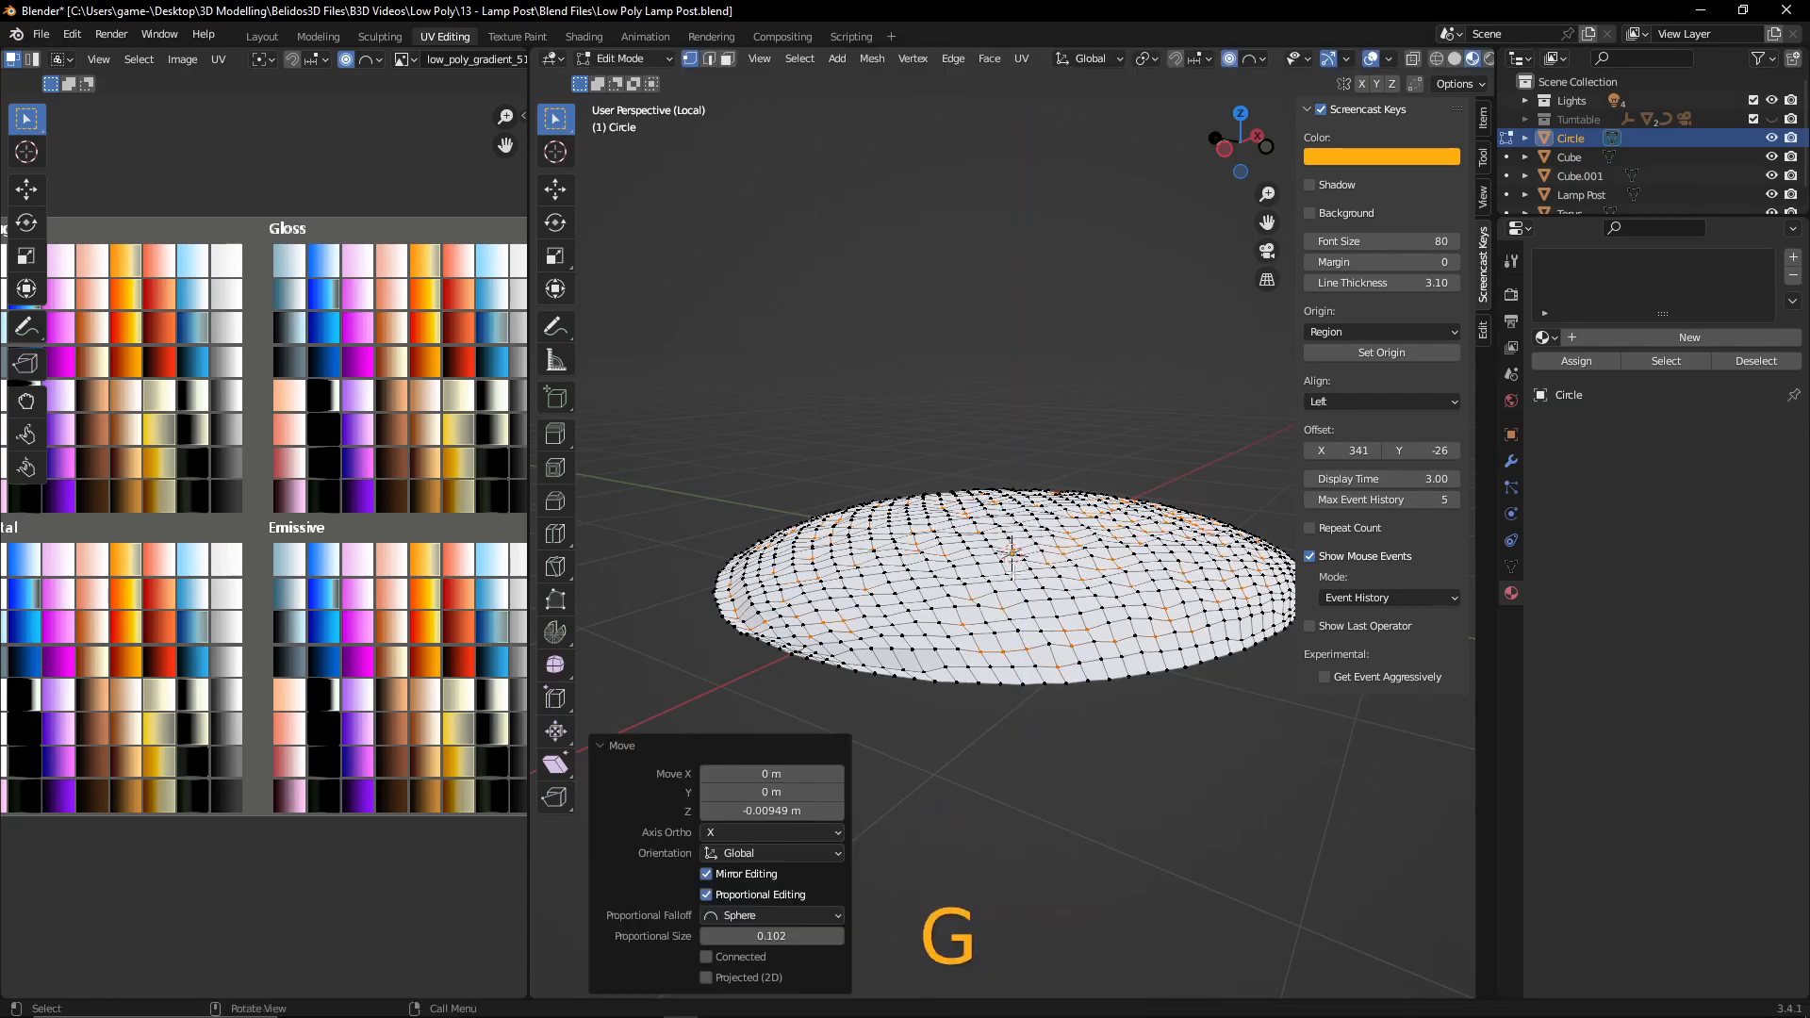
{"action": "key", "text": "Tab"}
{"action": "middle_click_drag", "start_coordinate": [895, 586], "coordinate": [898, 645]}
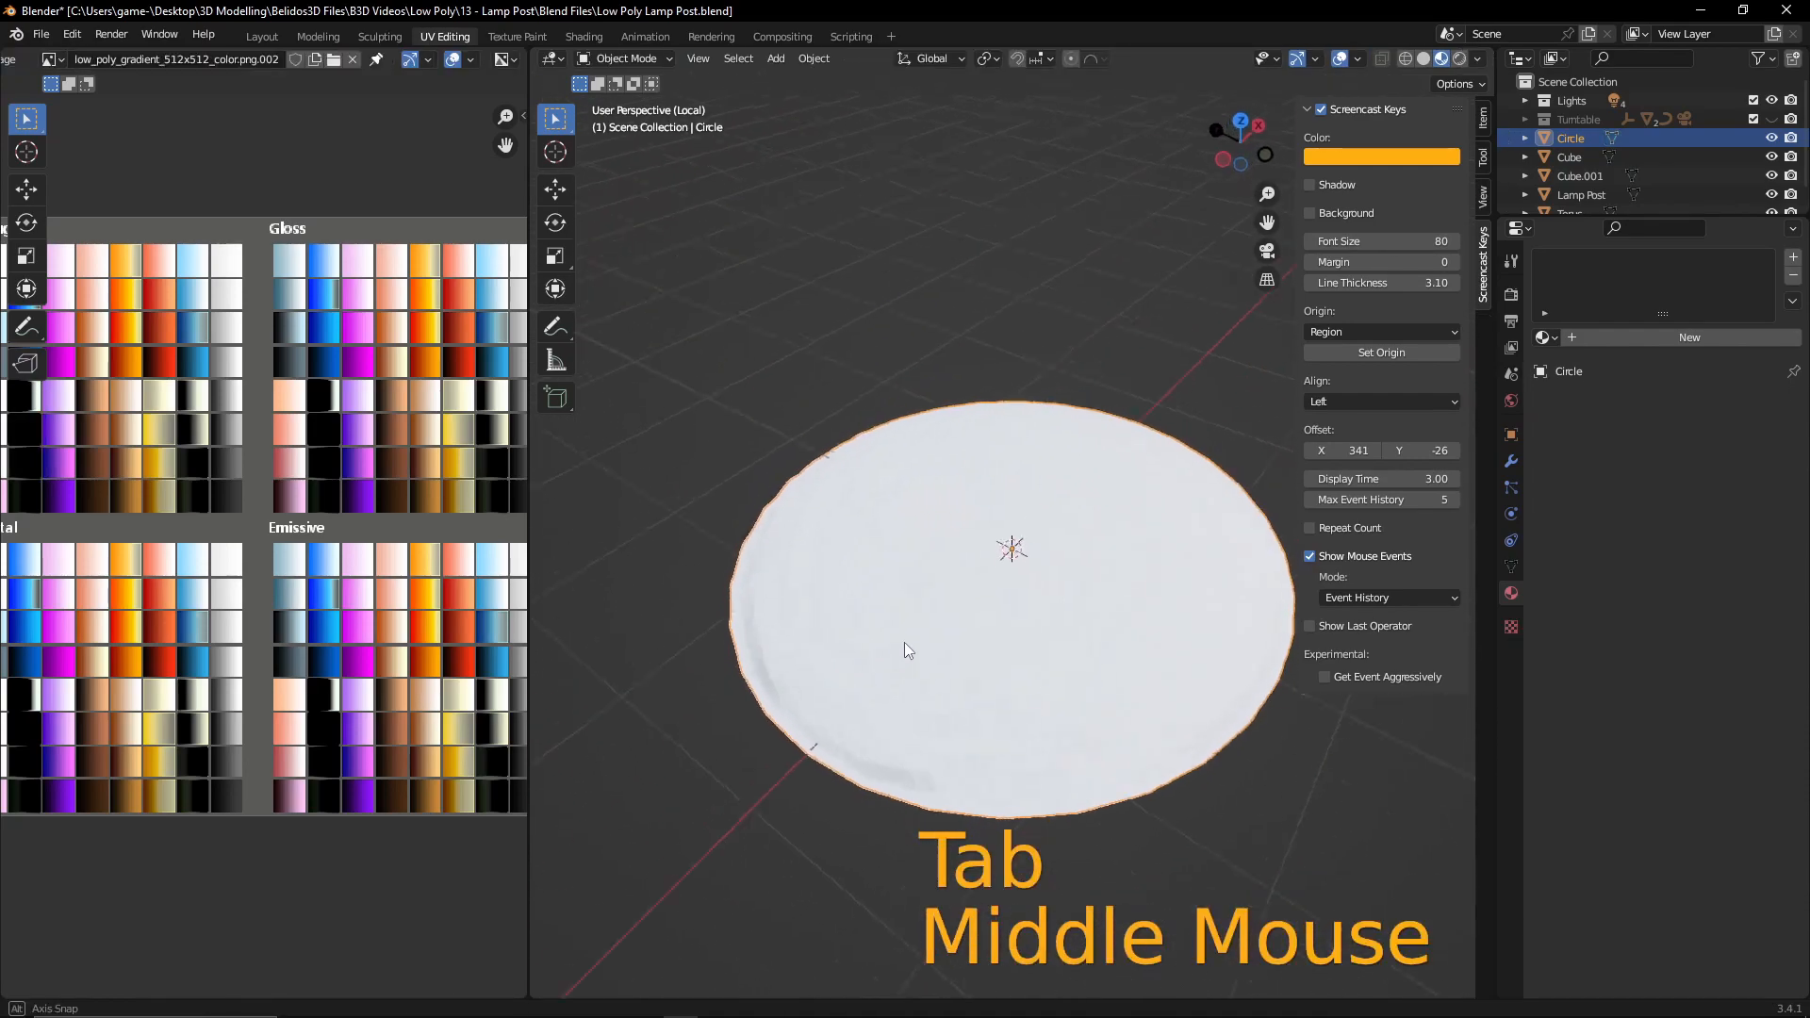
{"action": "key", "text": "Tab"}
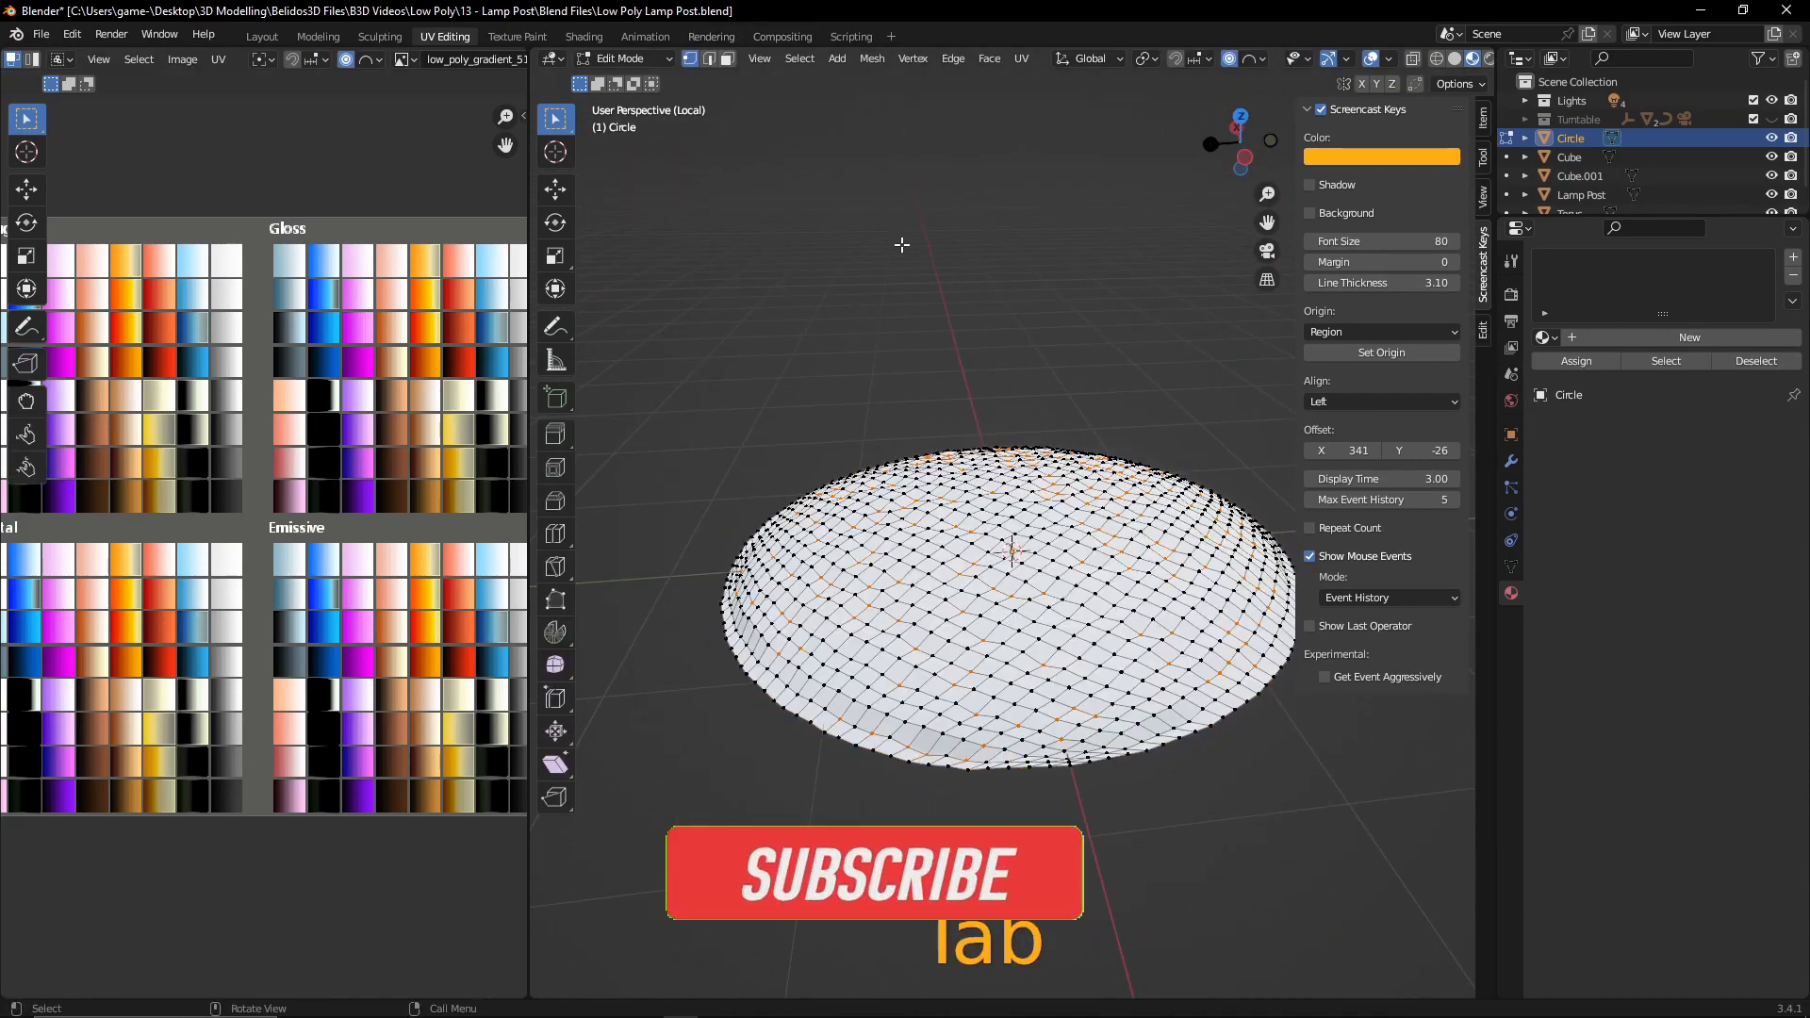
- Select all faces of the mound in face select mode and reset their UV mapping
{"action": "left_click", "coordinate": [729, 60]}
{"action": "key", "text": "a"}
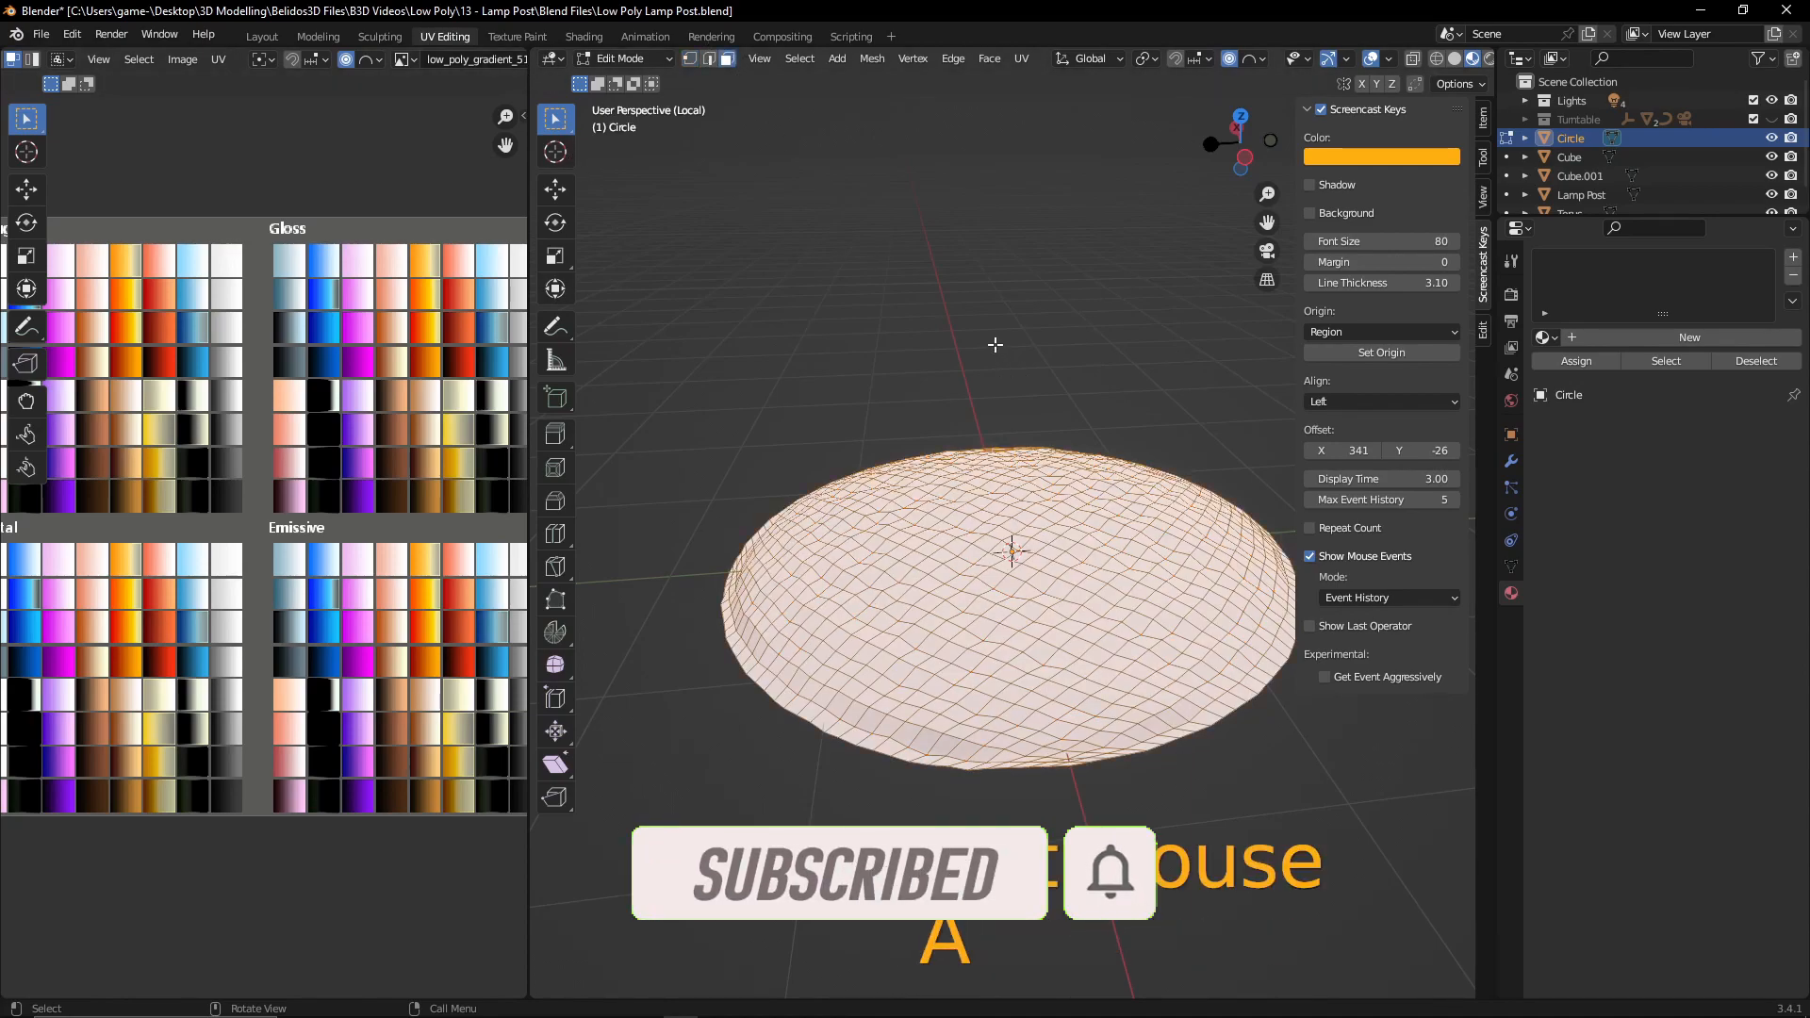
{"action": "key", "text": "u"}
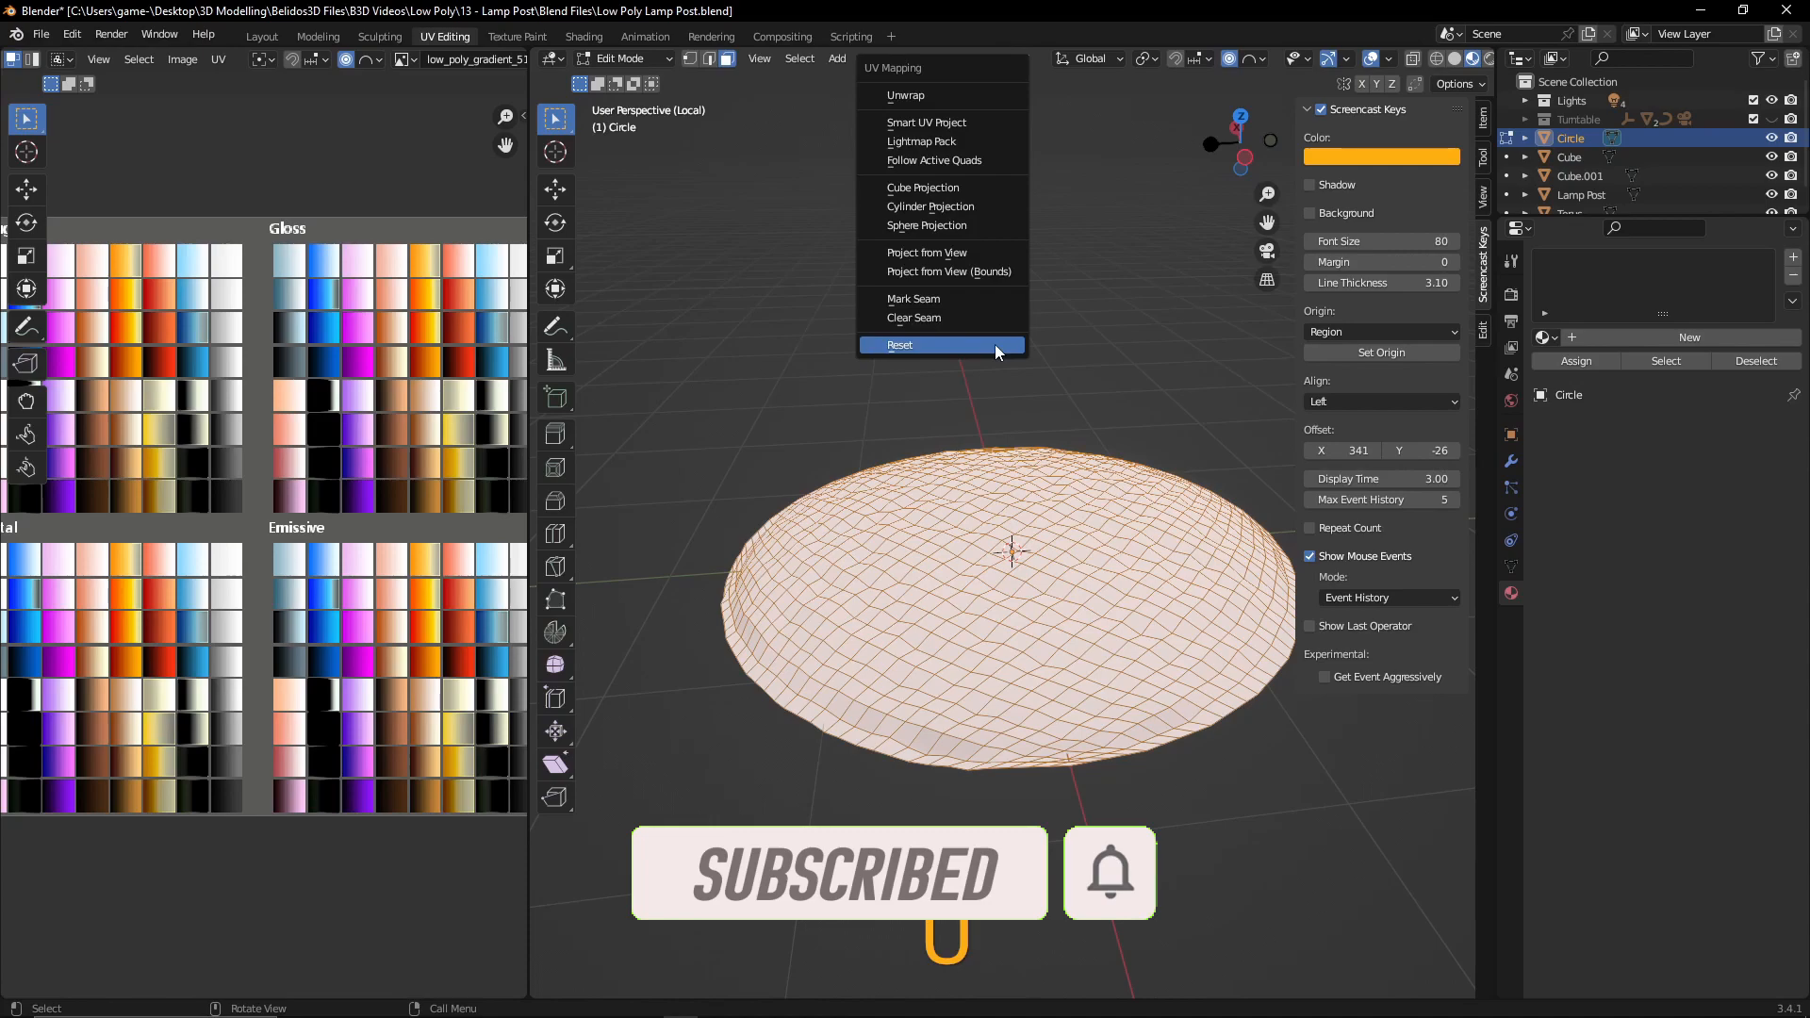
{"action": "left_click", "coordinate": [992, 343]}
- Collapse all of the mound's UVs to a single point by scaling them to 0
{"action": "scroll", "coordinate": [268, 382], "scroll_direction": "down", "scroll_amount": 2}
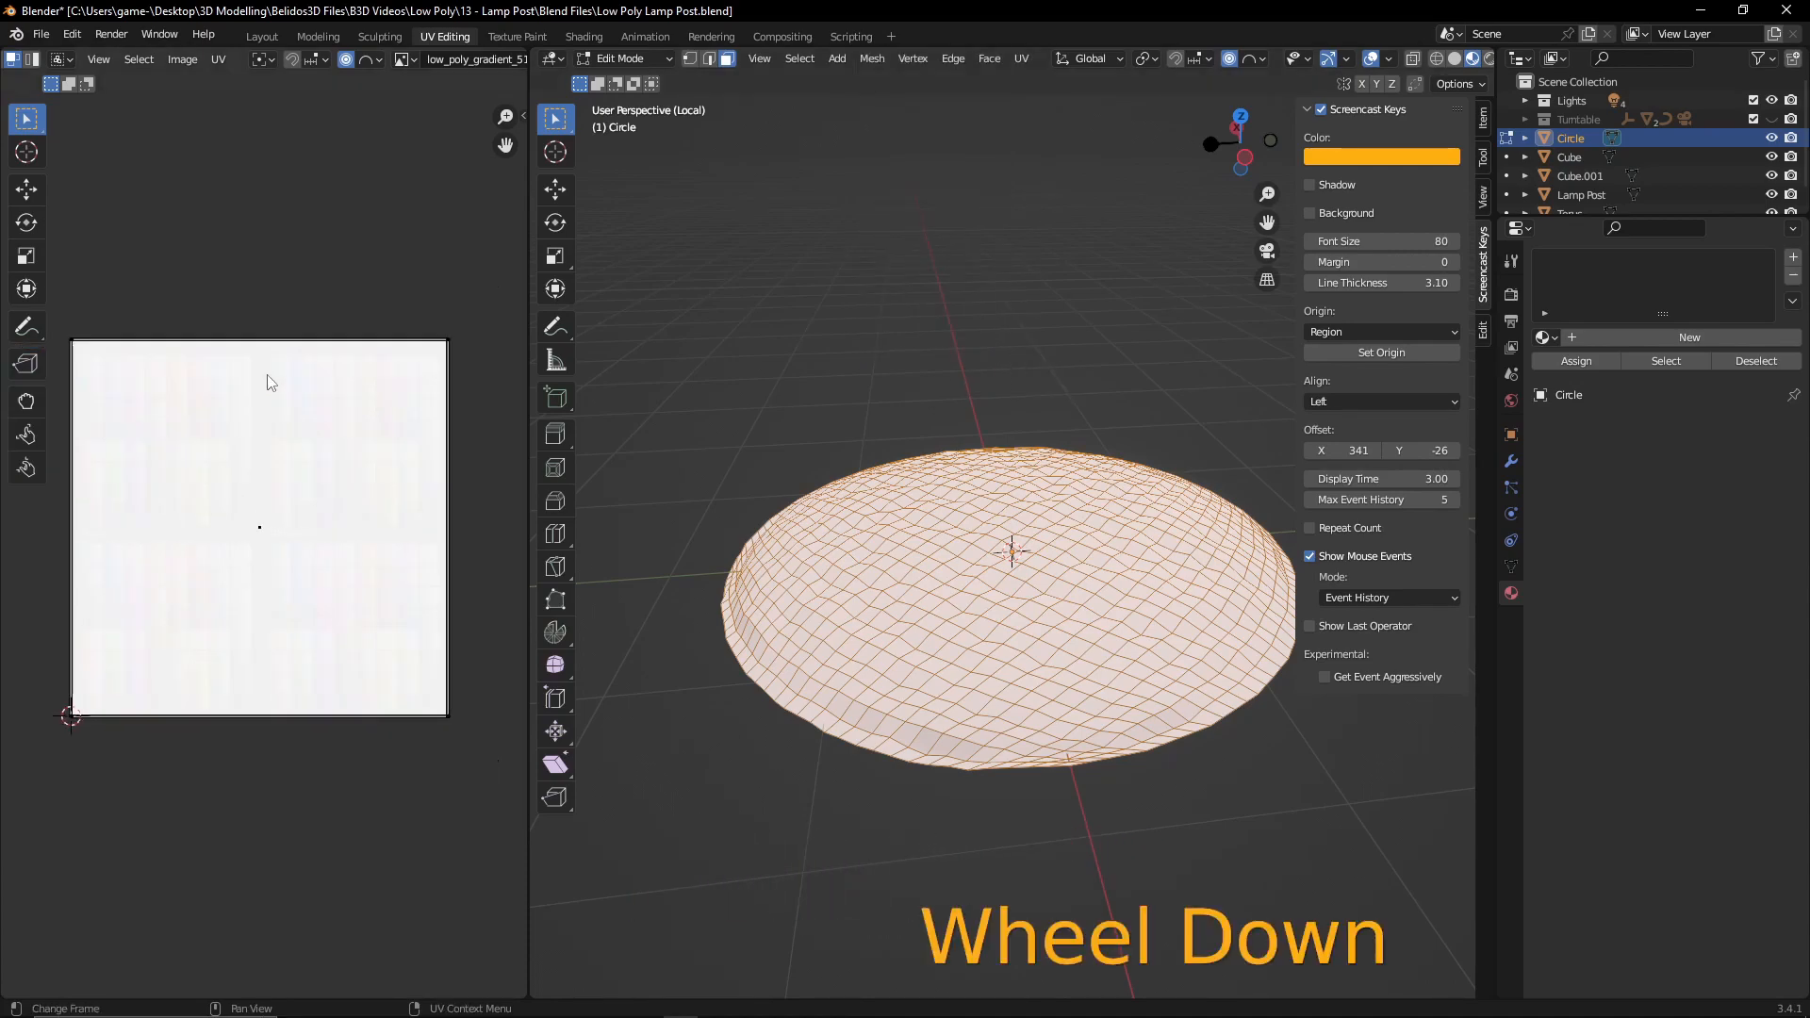
{"action": "scroll", "coordinate": [269, 382], "scroll_direction": "down", "scroll_amount": 2}
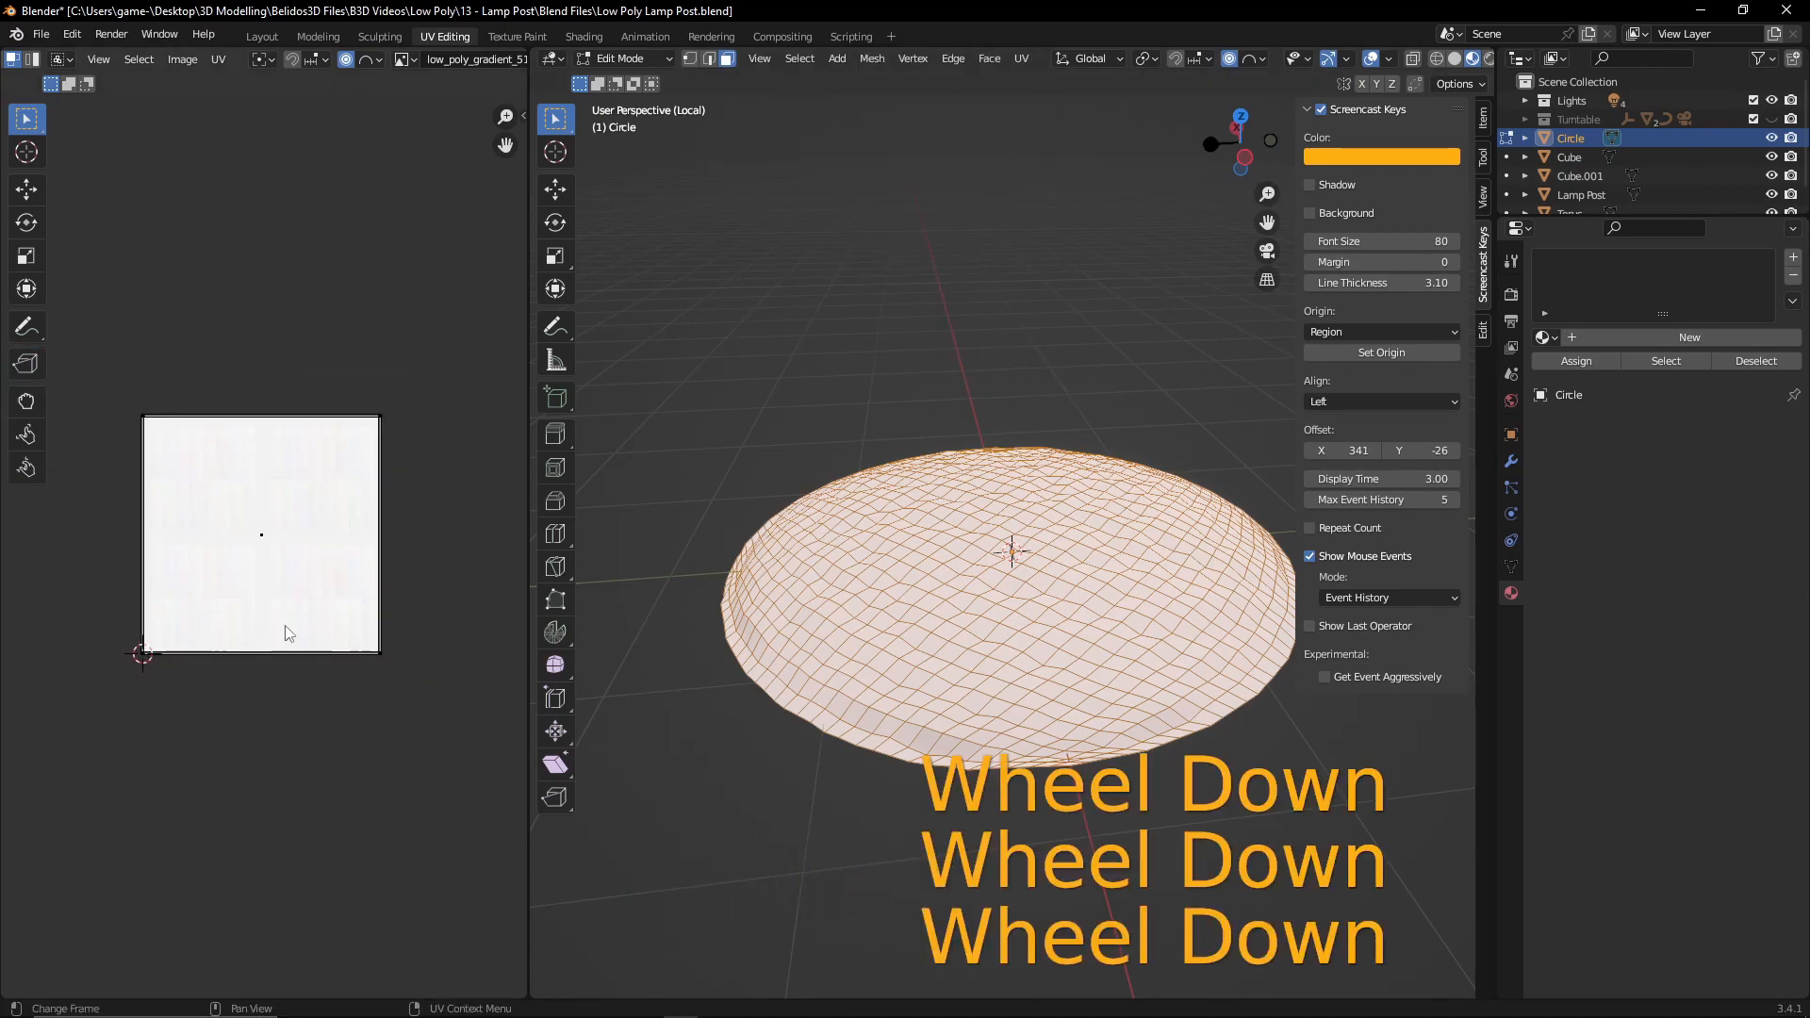
{"action": "key", "text": "a"}
{"action": "key", "text": "s"}
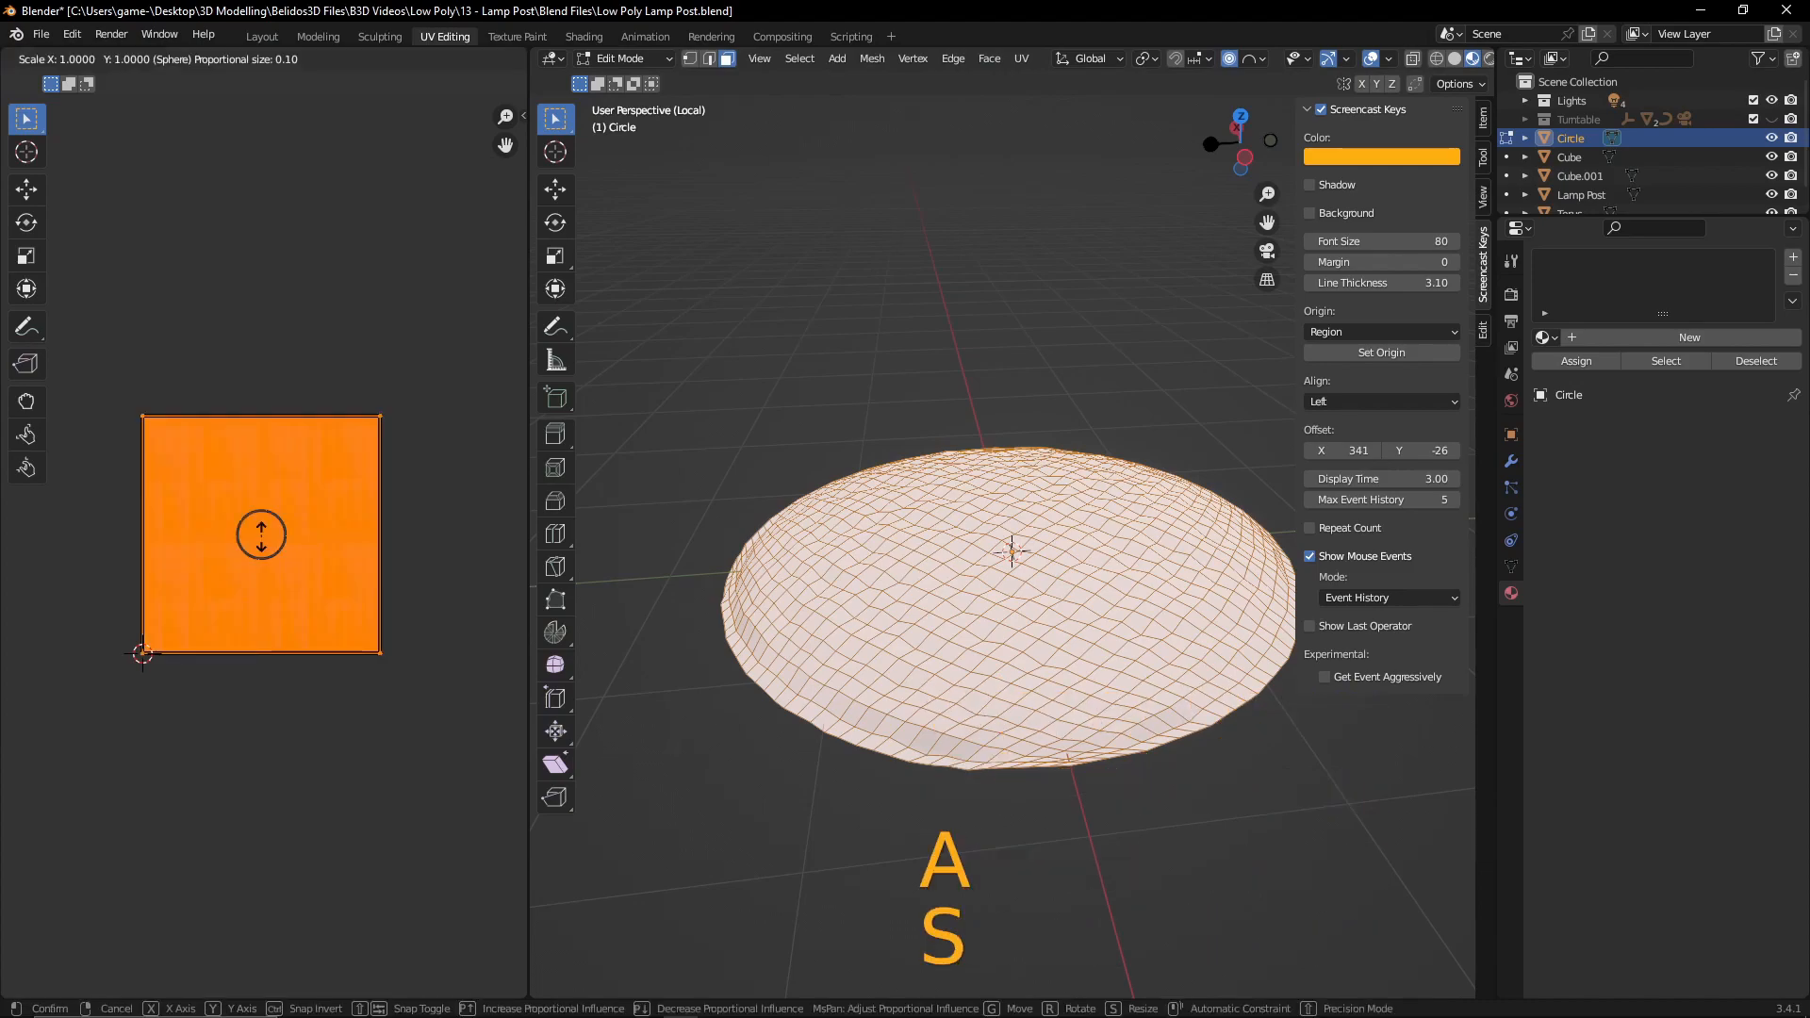
{"action": "key", "text": "0"}
{"action": "key", "text": "Return"}
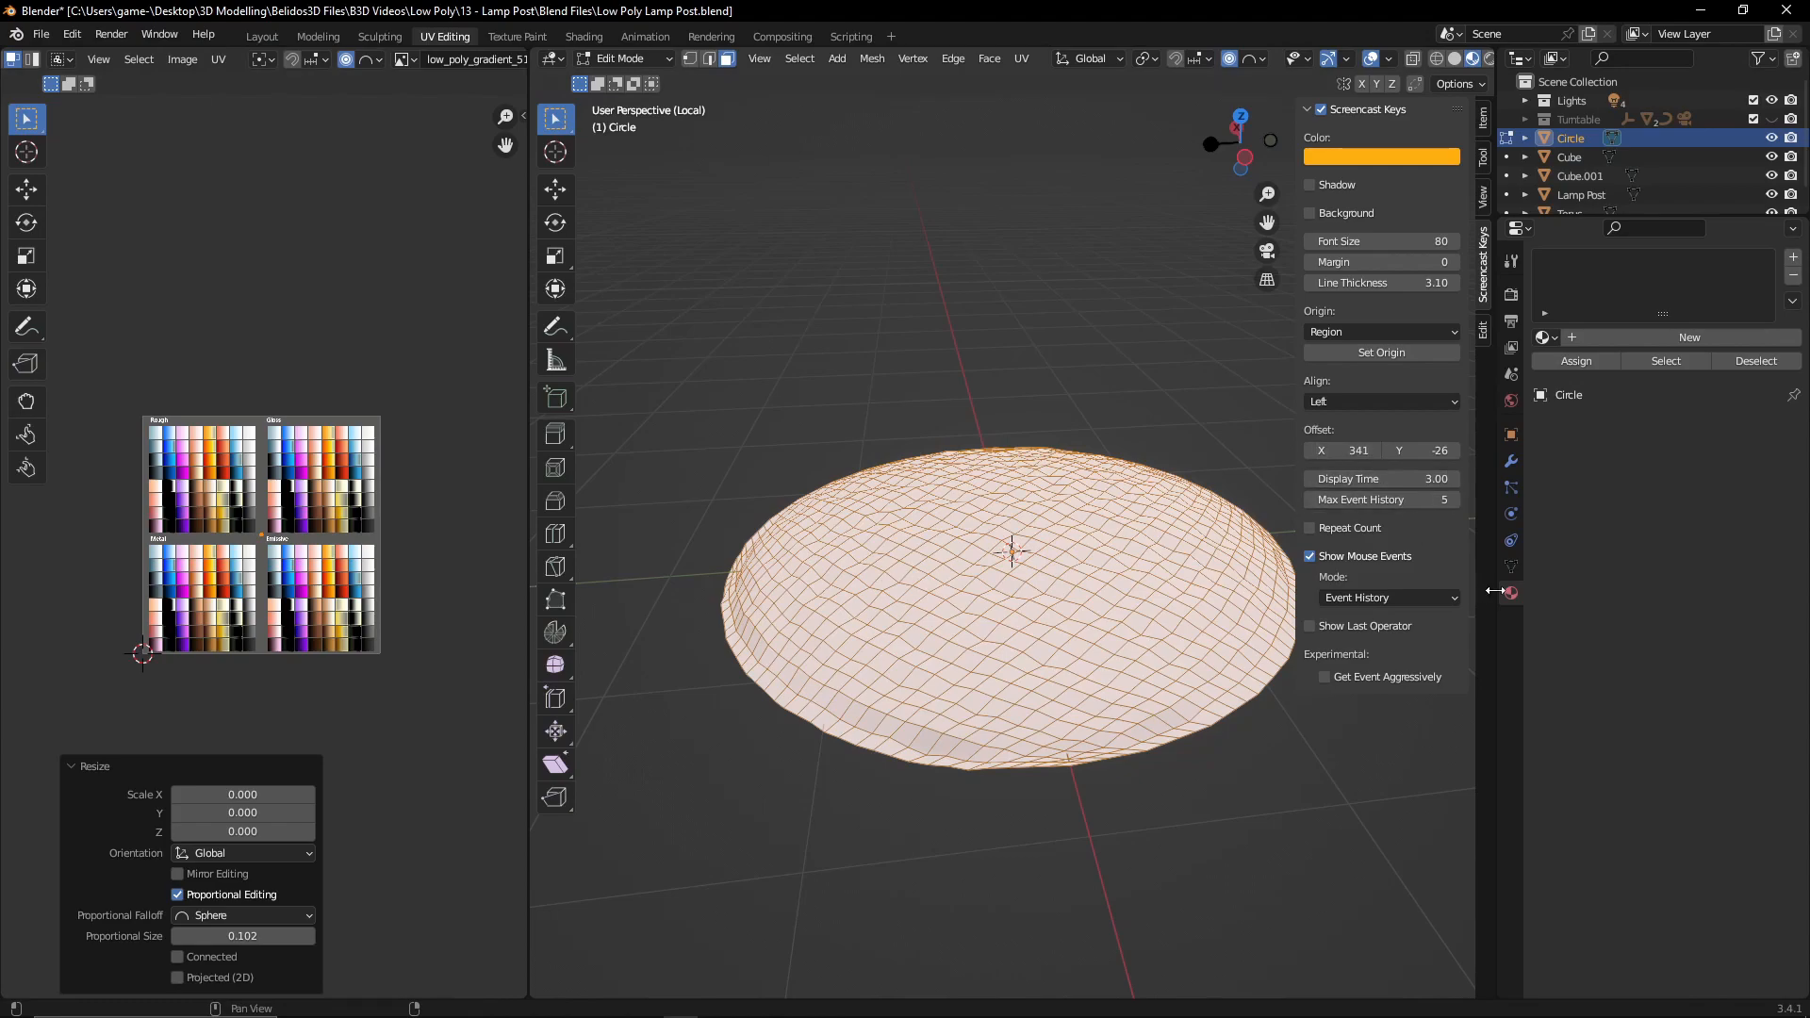
- Add a material slot to the mound and assign the existing Main Palette material to it
{"action": "left_click", "coordinate": [1792, 260]}
{"action": "left_click", "coordinate": [1546, 337]}
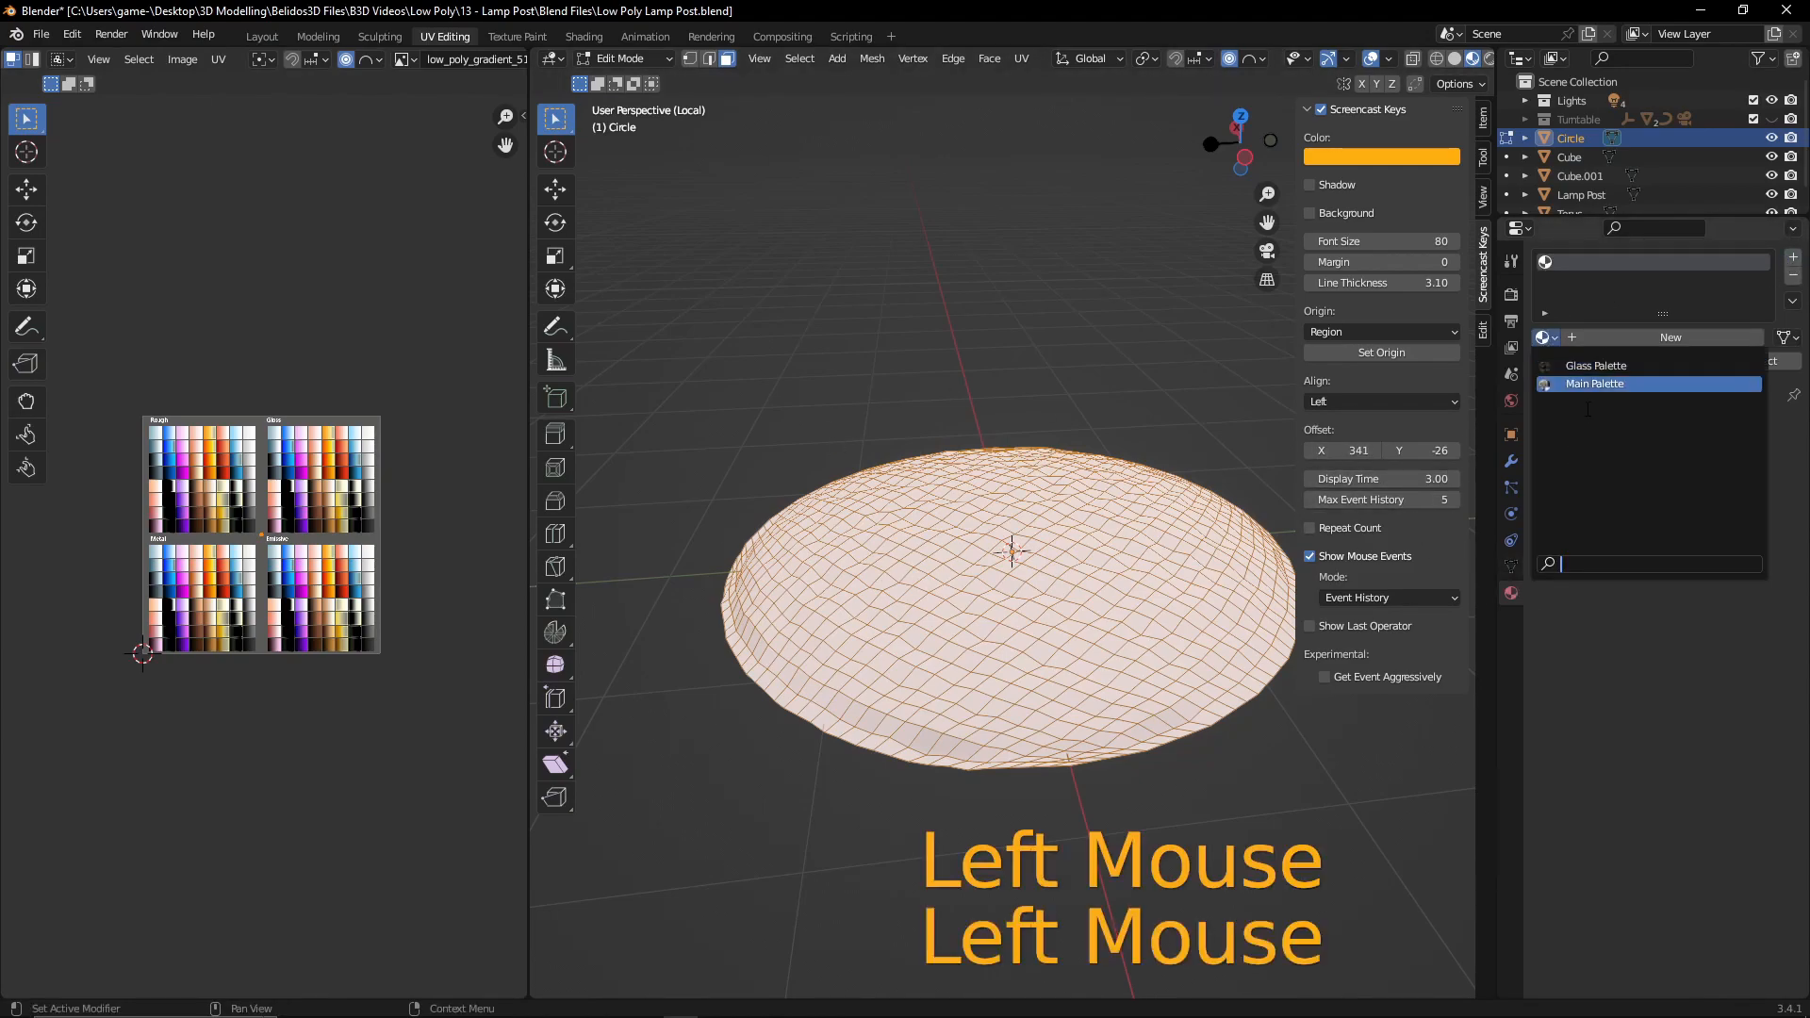
{"action": "left_click", "coordinate": [1612, 383]}
- Move the mound's UV point onto the dark end of the lowest brown swatch in the Rough palette, and check the colour in Object Mode
{"action": "scroll", "coordinate": [892, 542], "scroll_direction": "up", "scroll_amount": 2}
{"action": "middle_click_drag", "start_coordinate": [893, 542], "coordinate": [893, 580]}
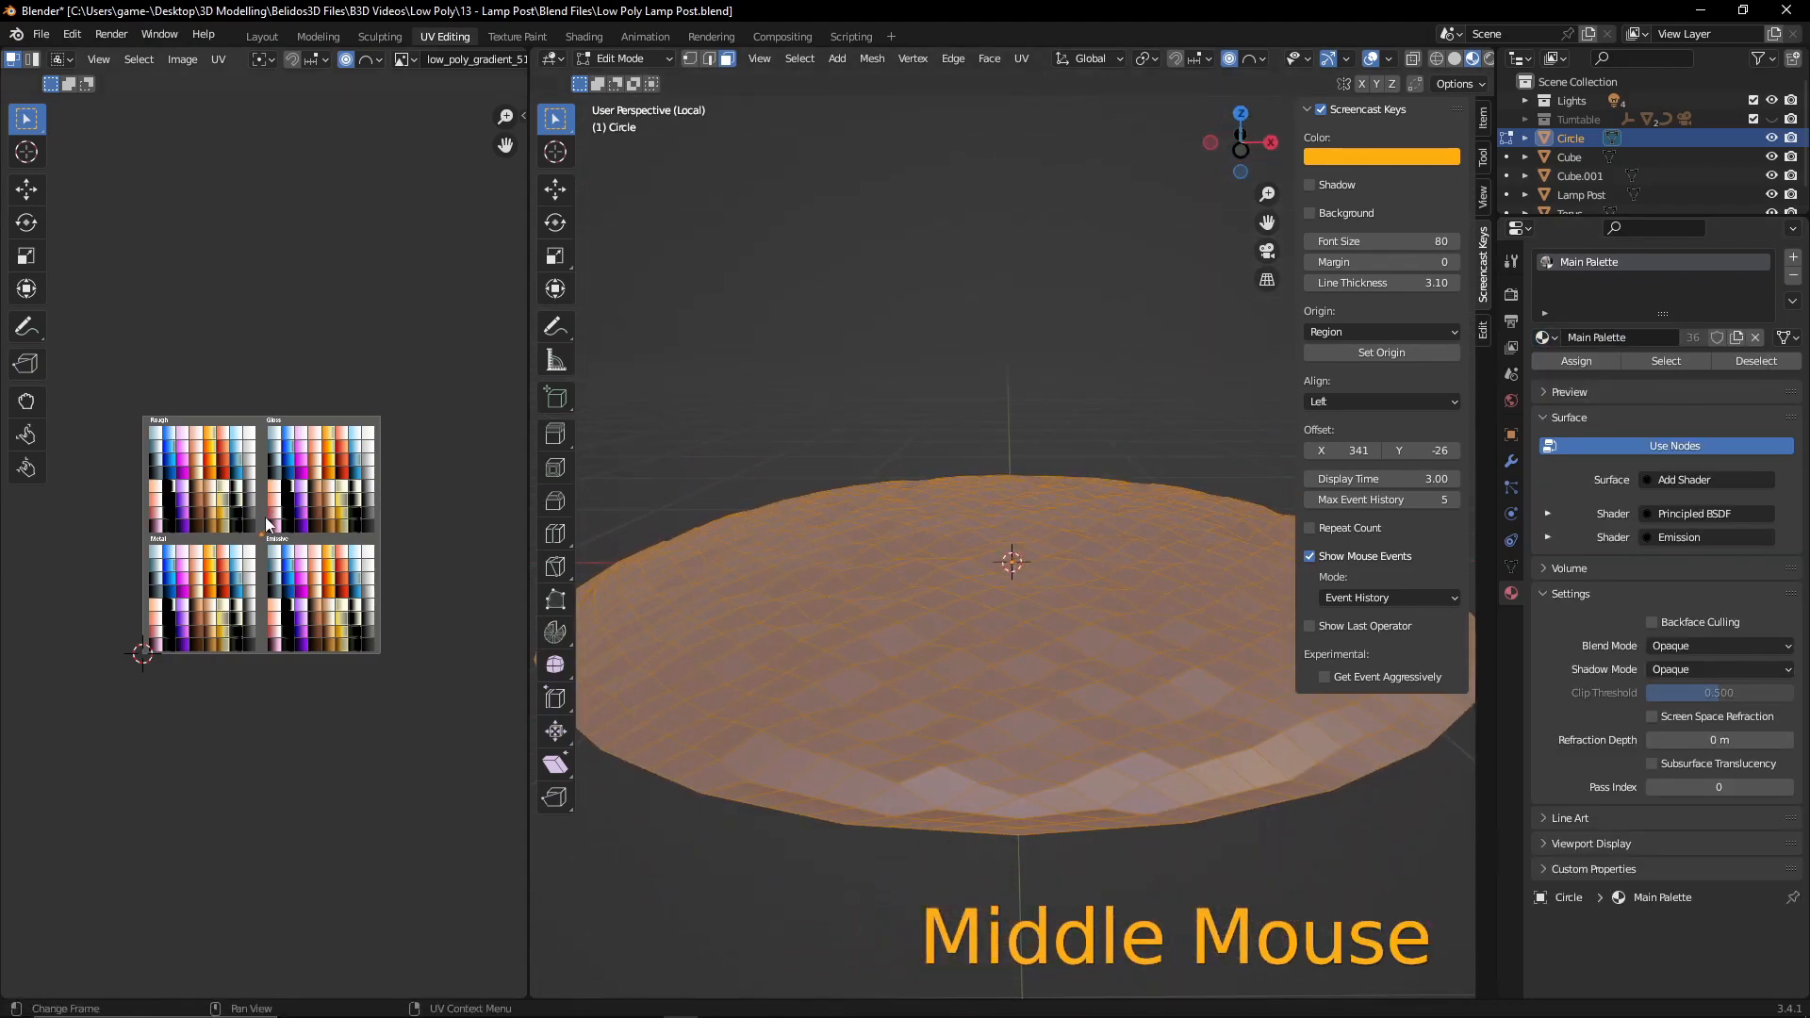
{"action": "scroll", "coordinate": [268, 557], "scroll_direction": "up", "scroll_amount": 2}
{"action": "scroll", "coordinate": [224, 646], "scroll_direction": "up", "scroll_amount": 2}
{"action": "middle_click_drag", "start_coordinate": [241, 609], "coordinate": [359, 686]}
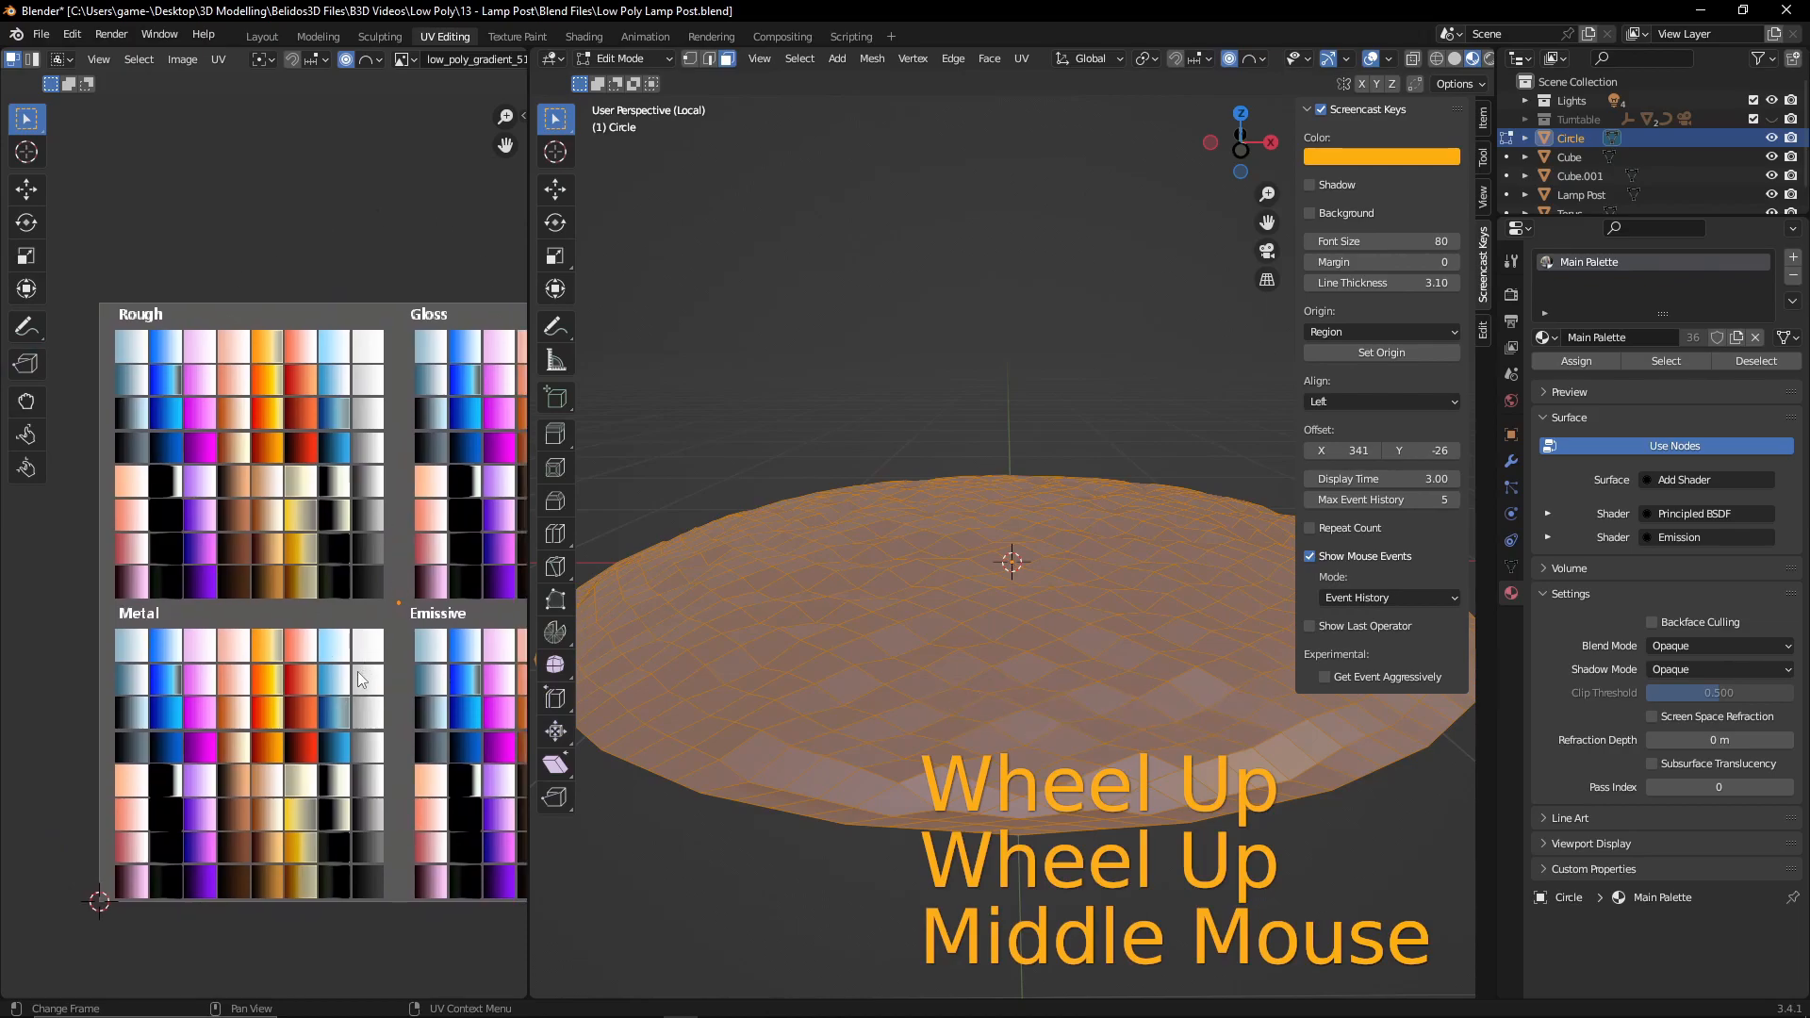
{"action": "key", "text": "g"}
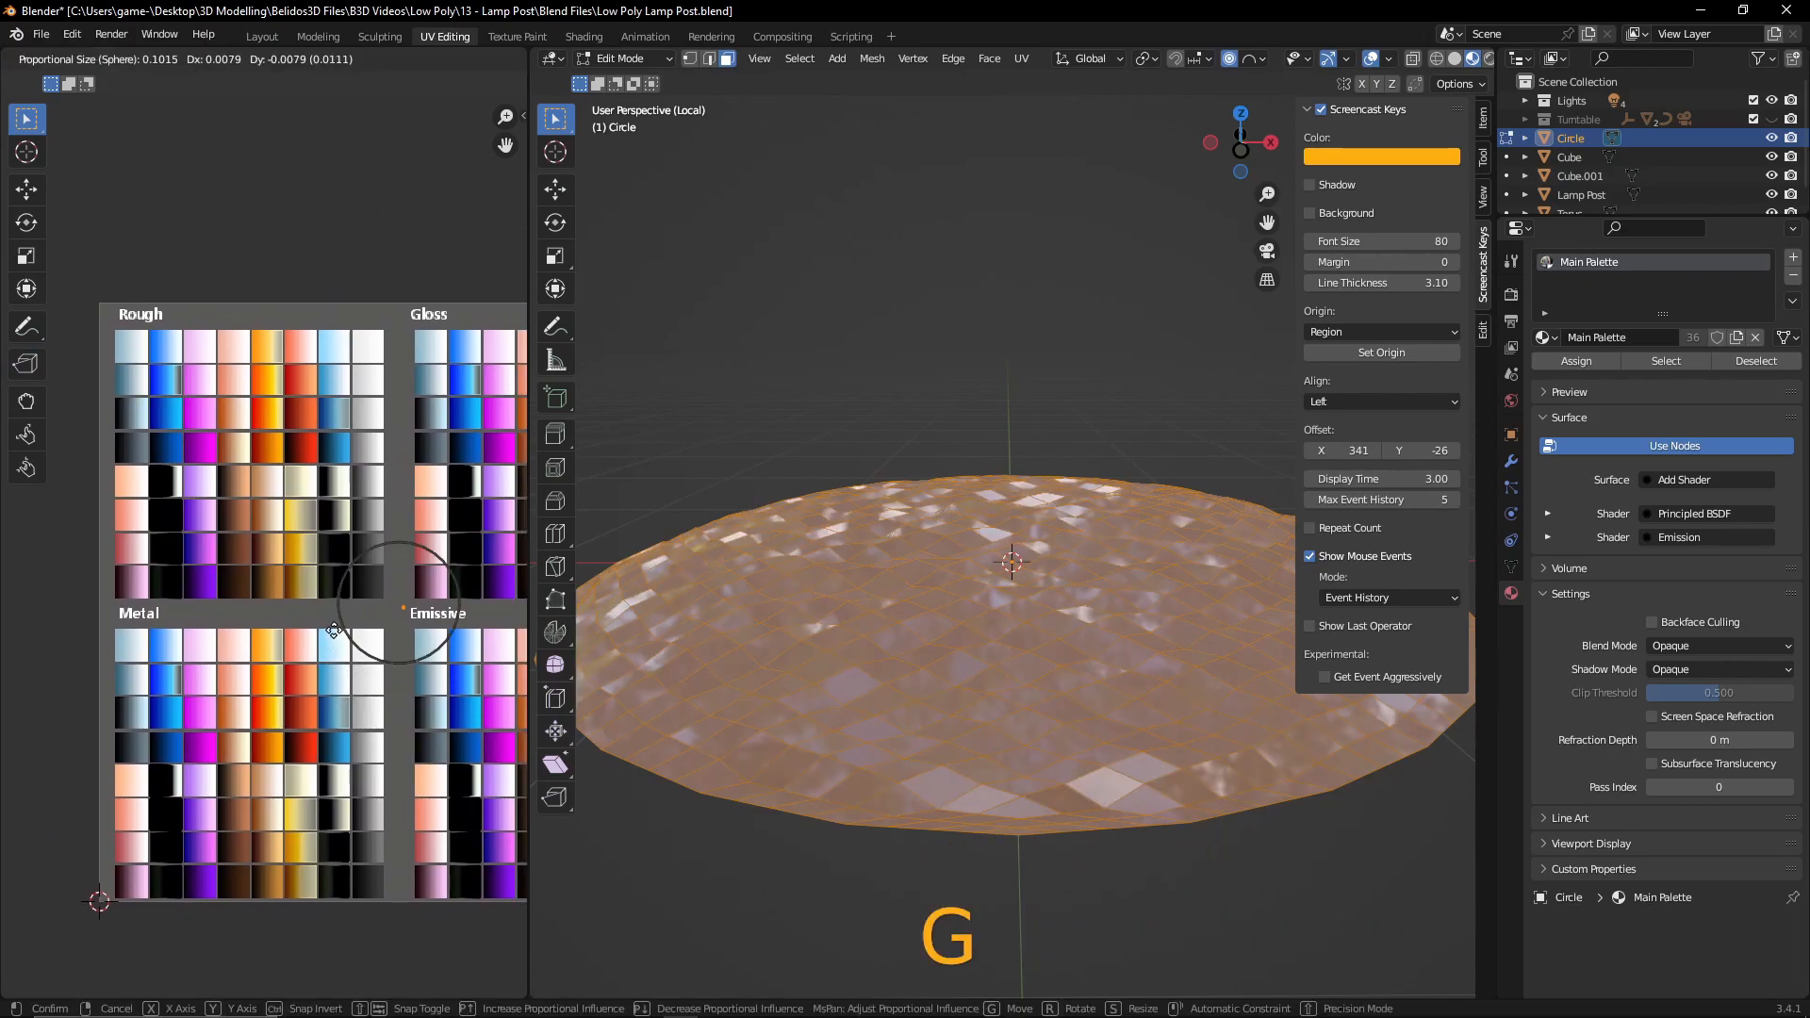
{"action": "key", "text": "Tab"}
{"action": "middle_click_drag", "start_coordinate": [1178, 697], "coordinate": [1056, 705]}
{"action": "key", "text": "Tab"}
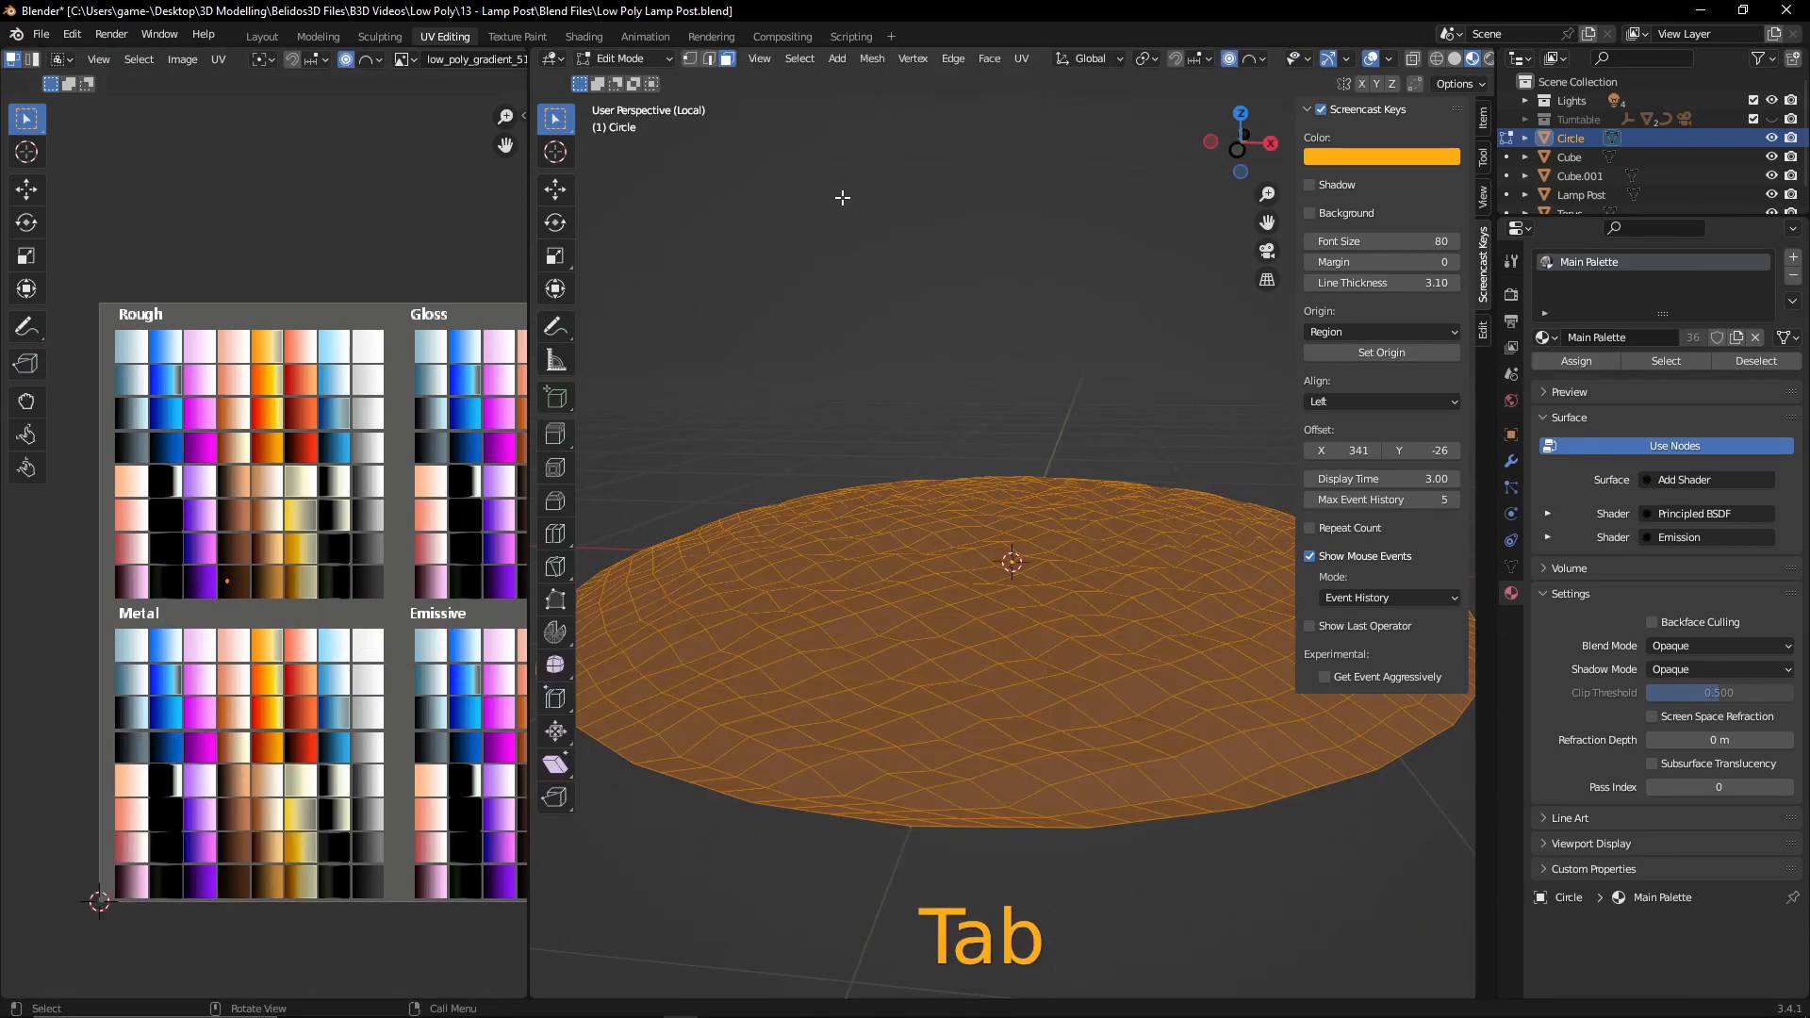
- Reduce the selection to scattered faces with Select Random, using the Deselect action and a ratio of 0.75
{"action": "left_click", "coordinate": [800, 59]}
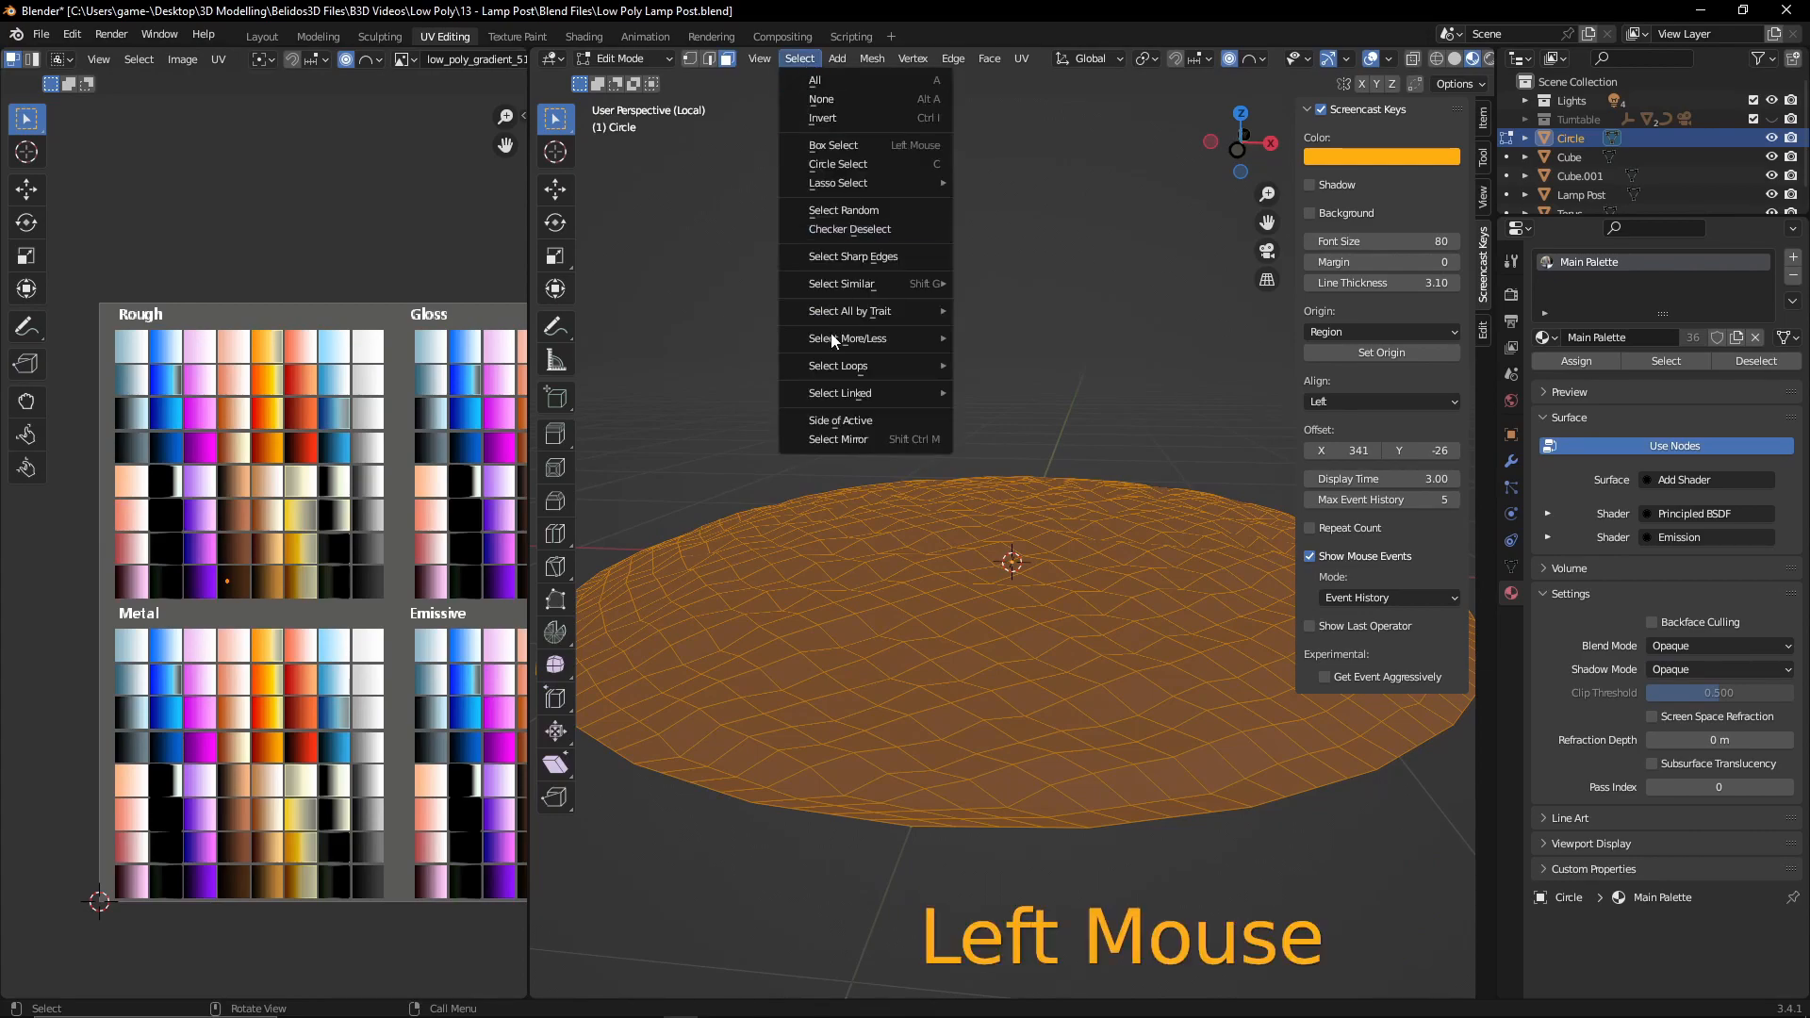
{"action": "left_click", "coordinate": [872, 217]}
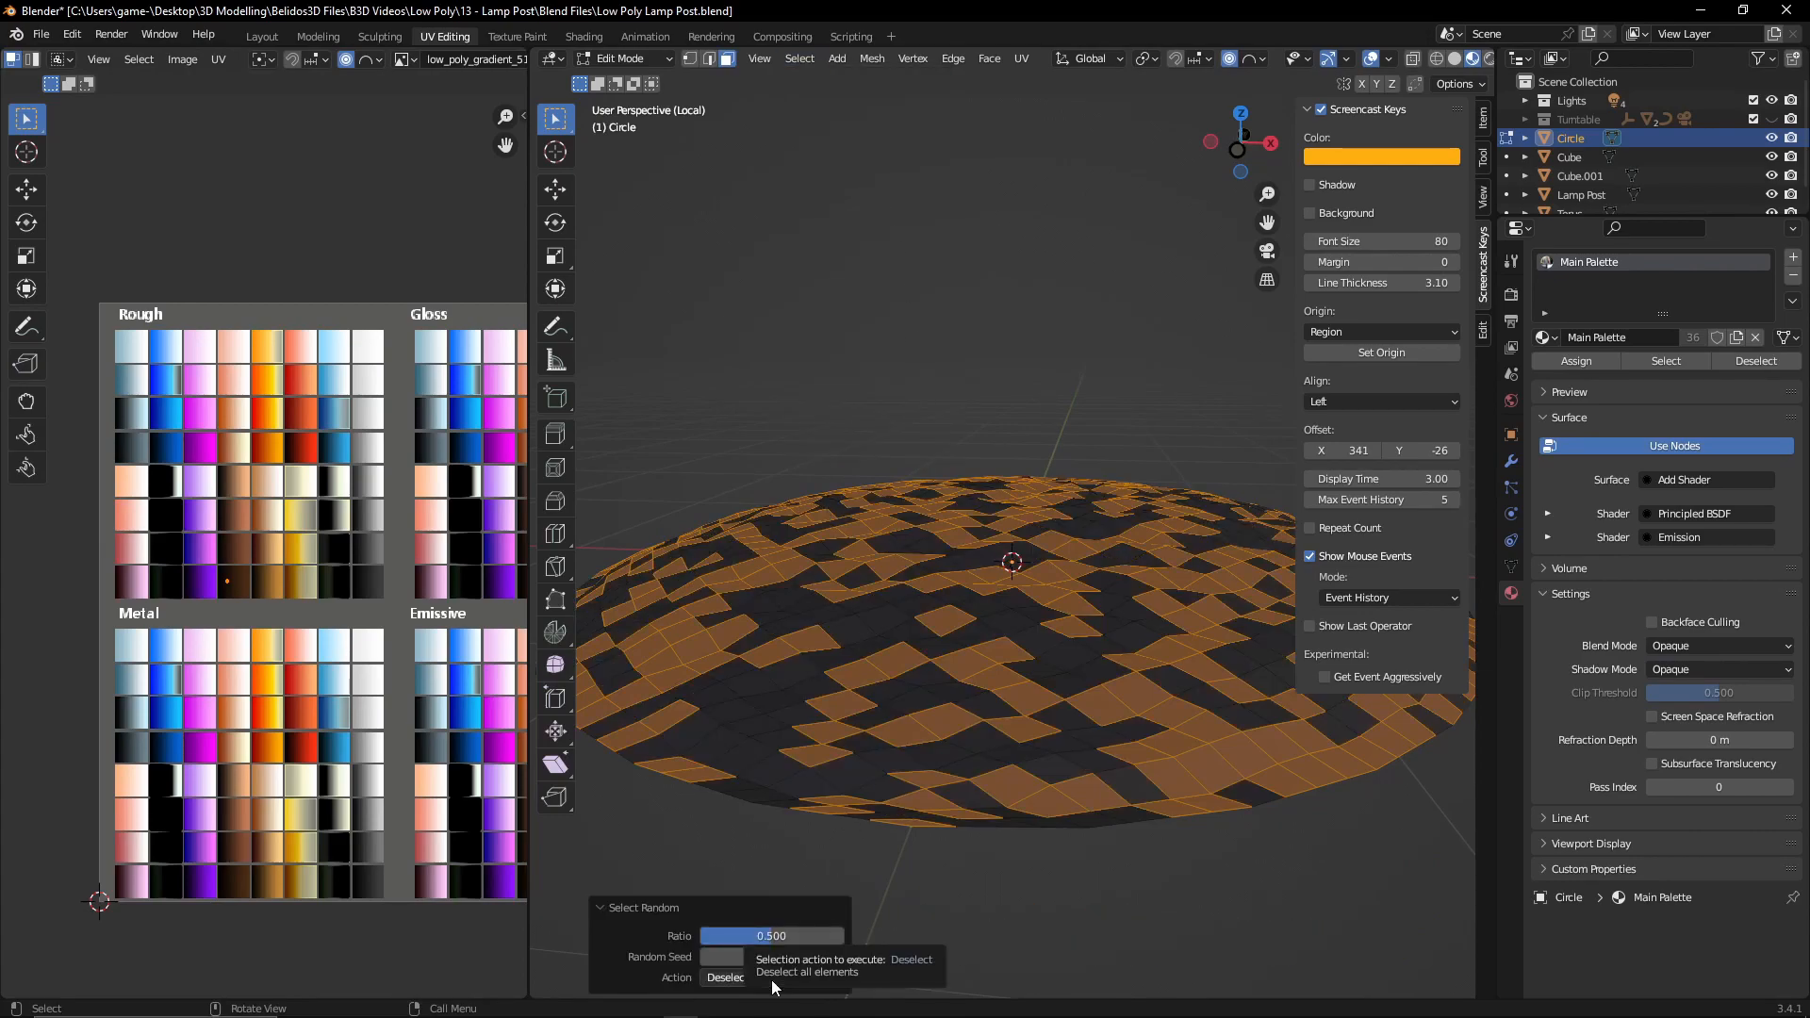
{"action": "left_click", "coordinate": [763, 931]}
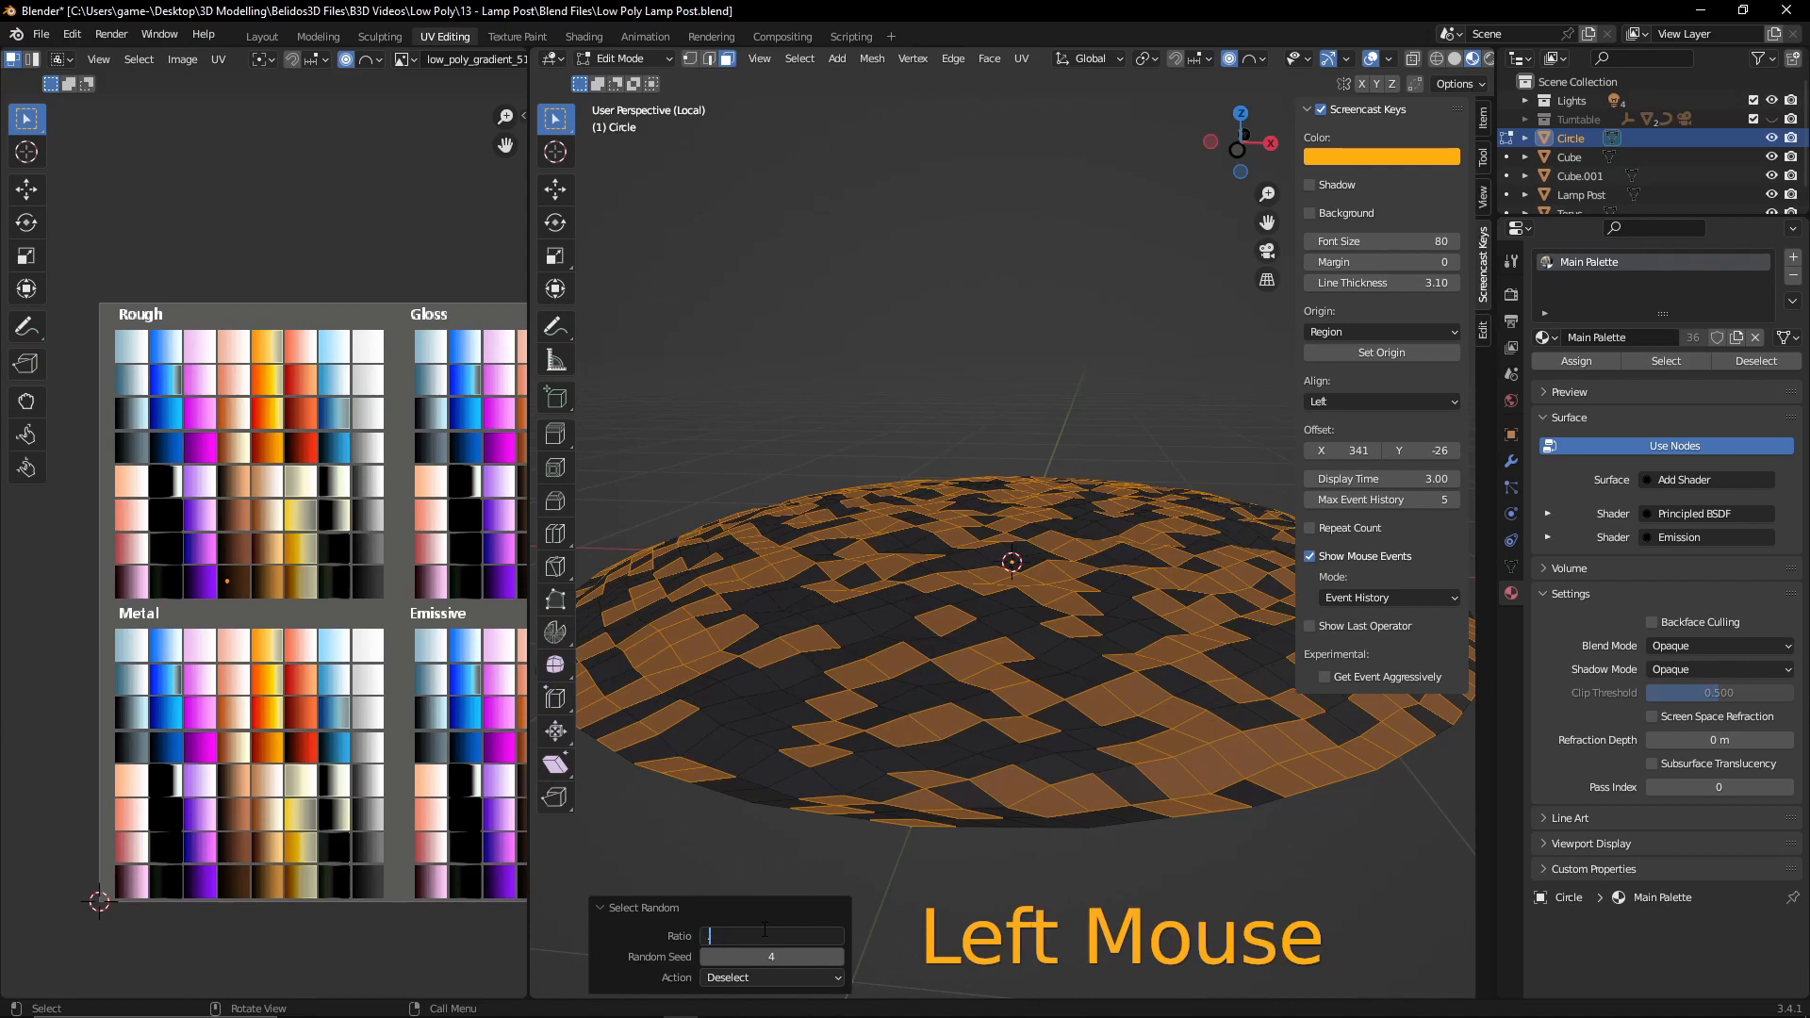
{"action": "type", "text": ".75"}
{"action": "key", "text": "Return"}
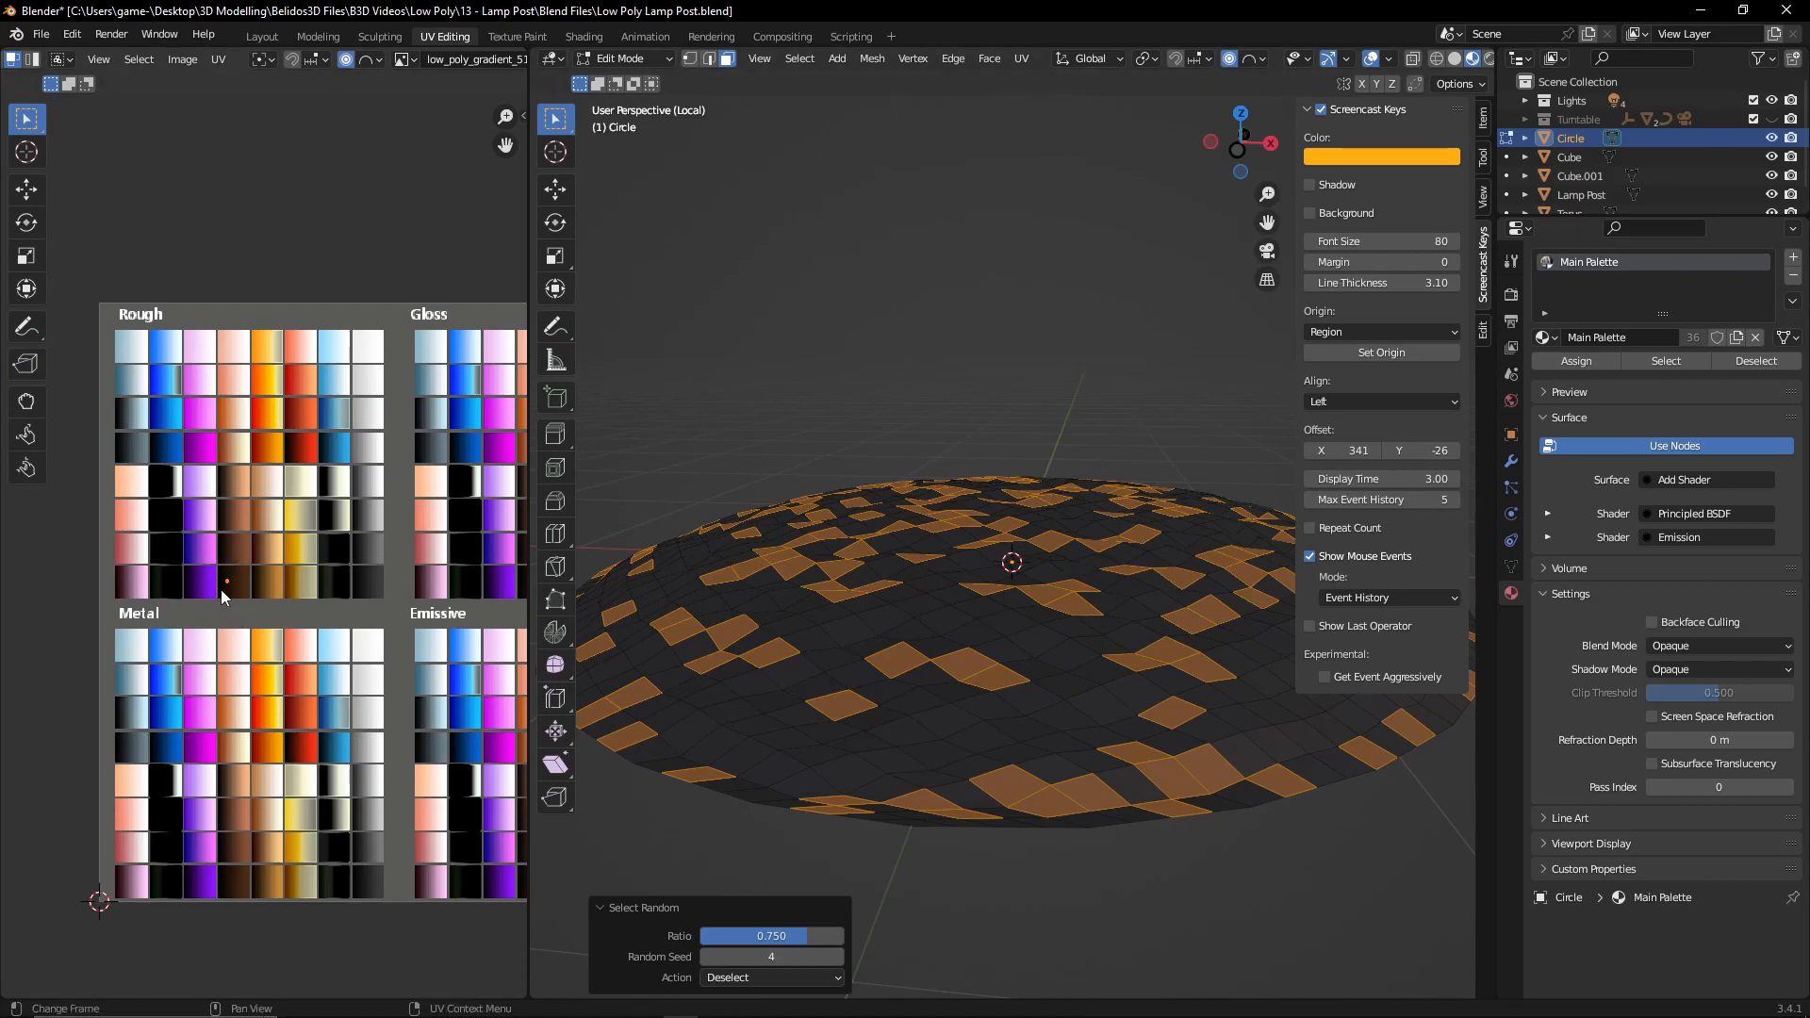
{"action": "key", "text": "g"}
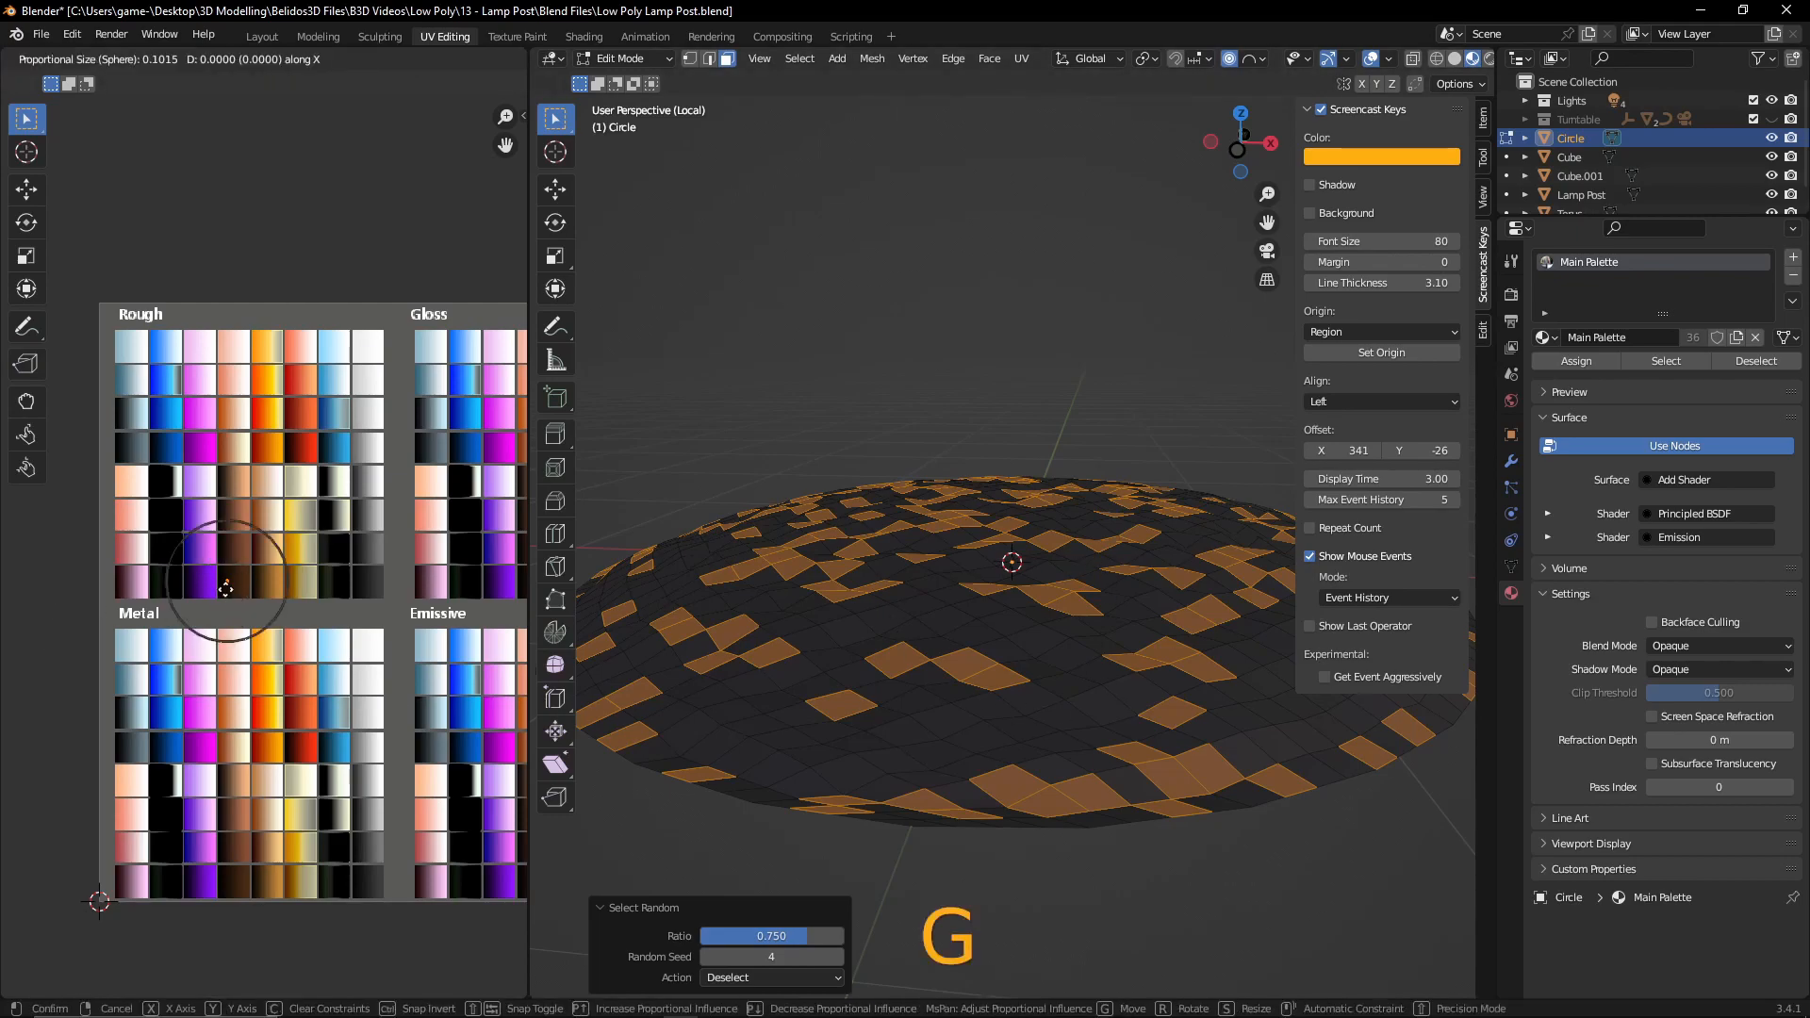
{"action": "key", "text": "shift"}
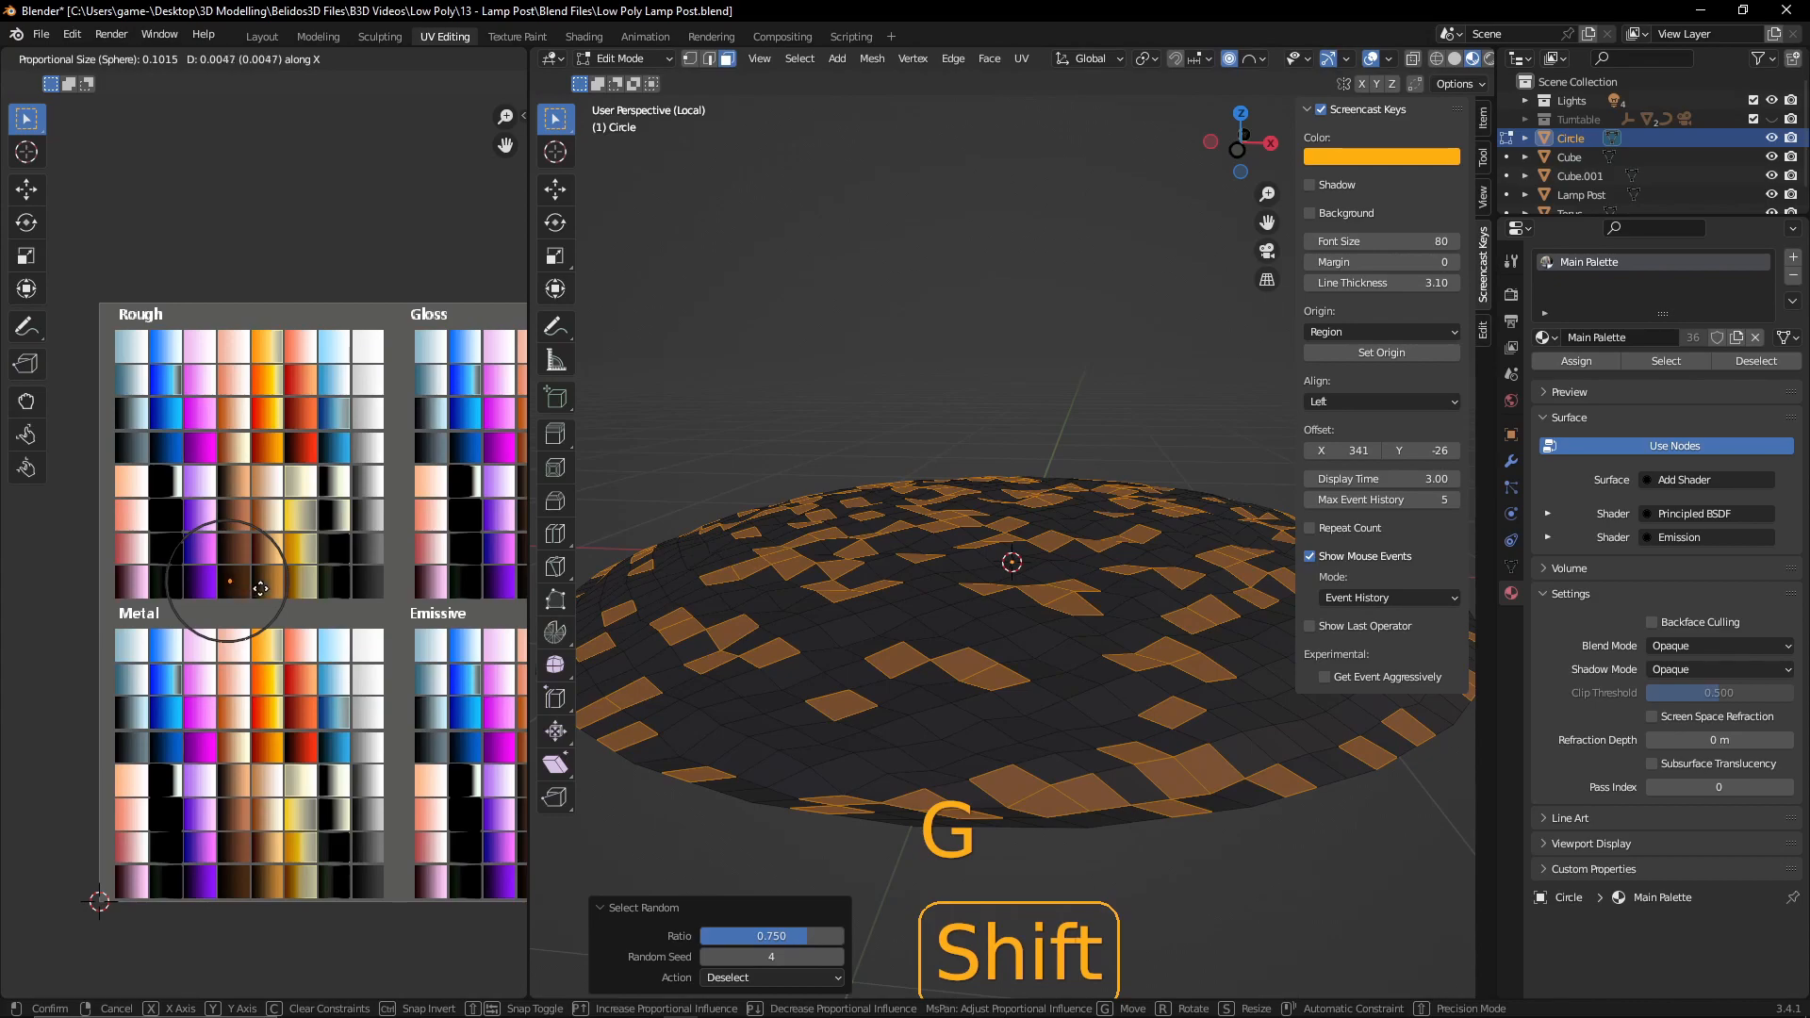
{"action": "left_click", "coordinate": [261, 590]}
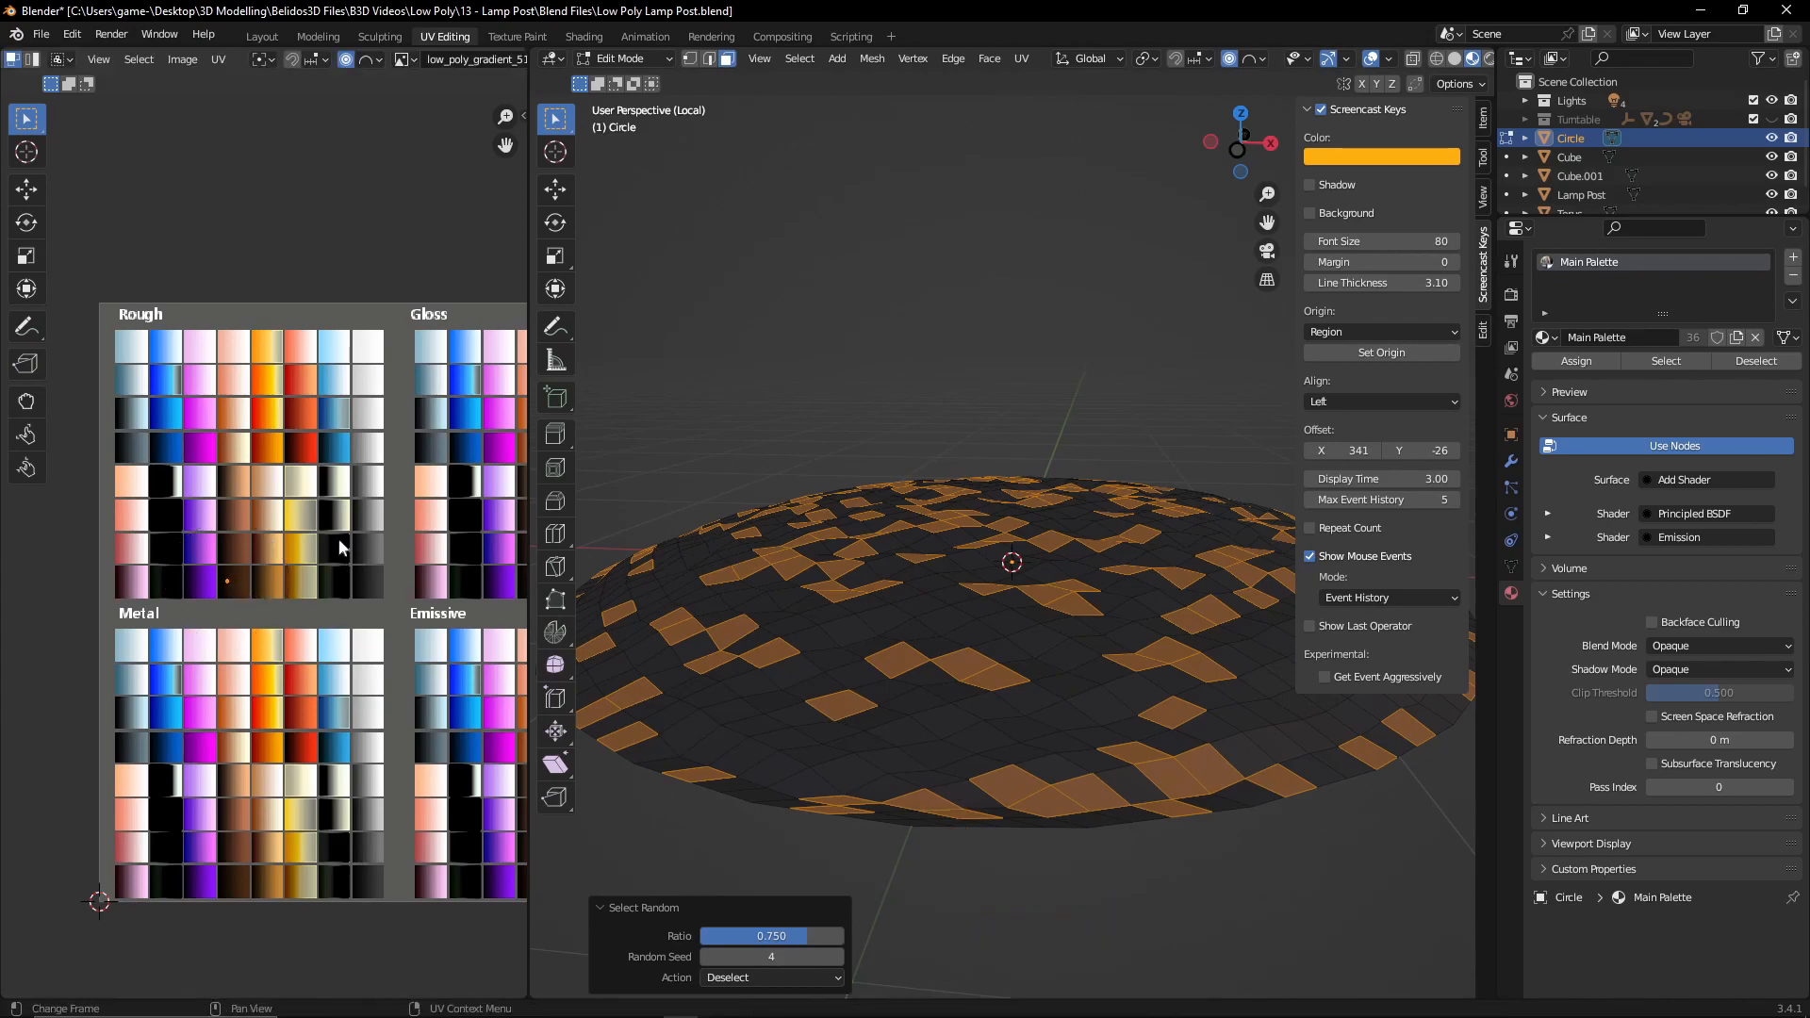
- Turn off proportional editing and shift the scattered faces' UVs about 0.009 along X to a lighter brown, then check the result in Object Mode
{"action": "key", "text": "o"}
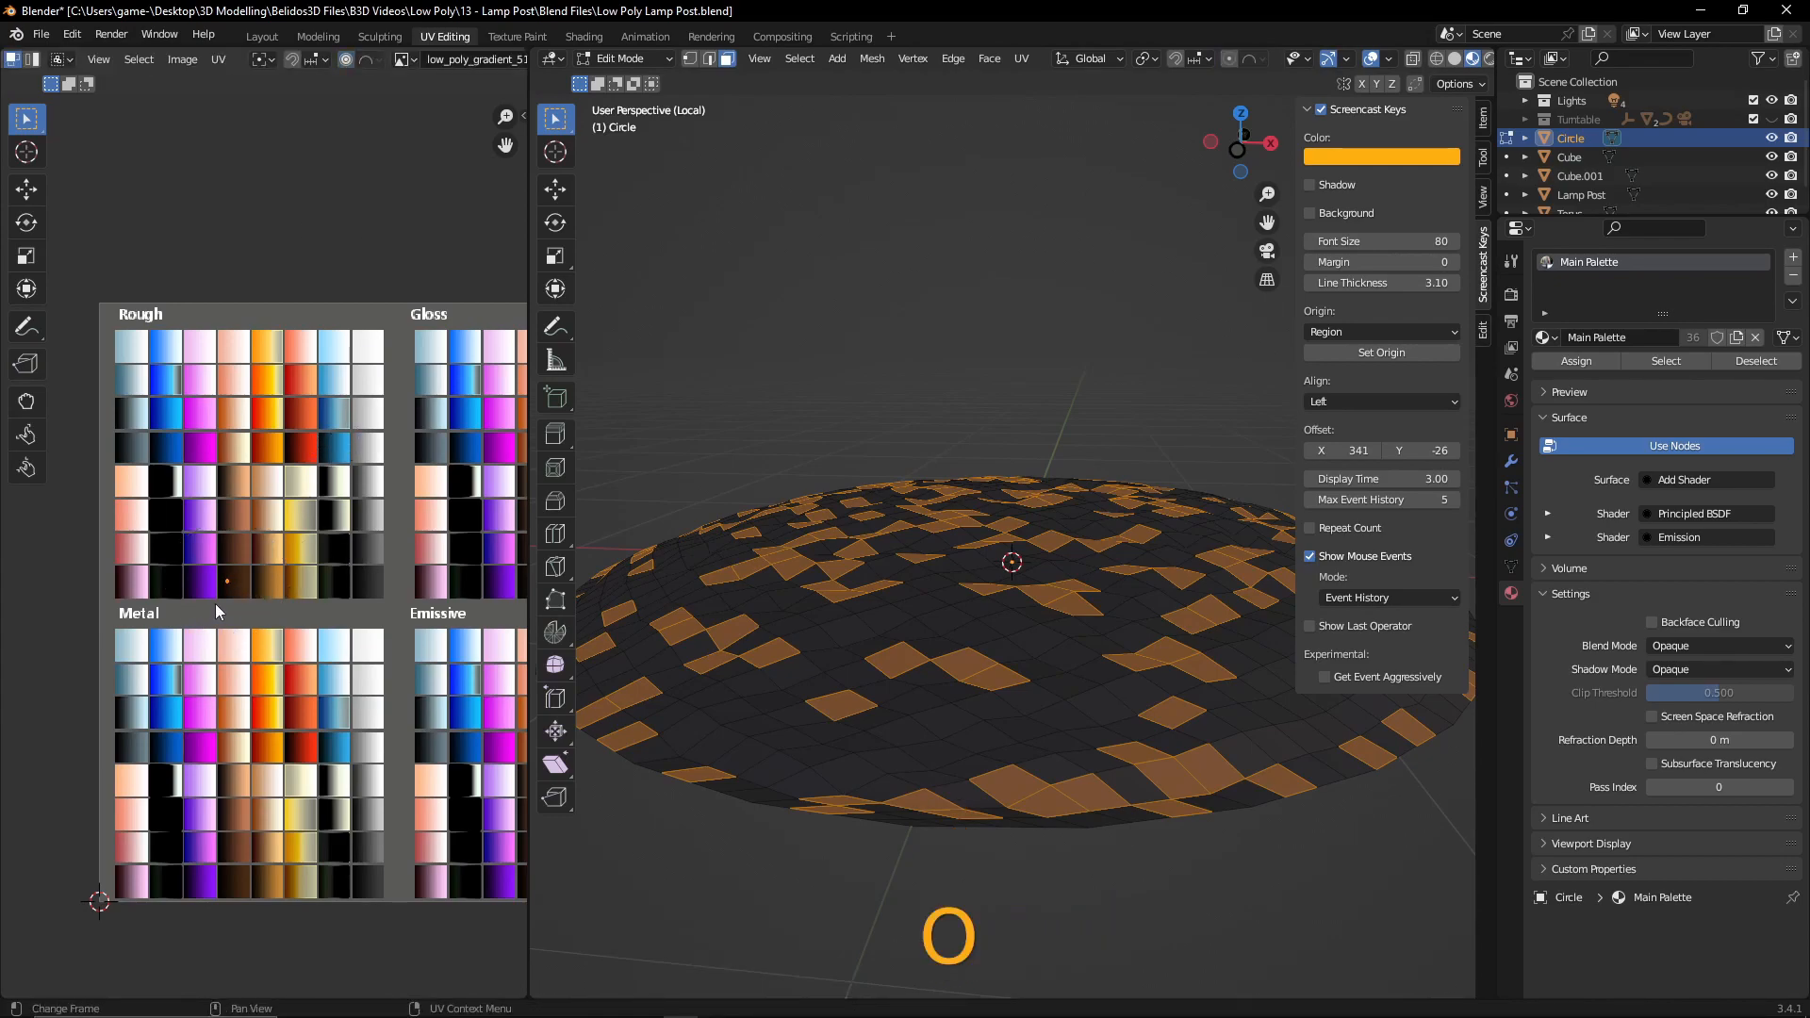
{"action": "key", "text": "g"}
{"action": "key", "text": "shift"}
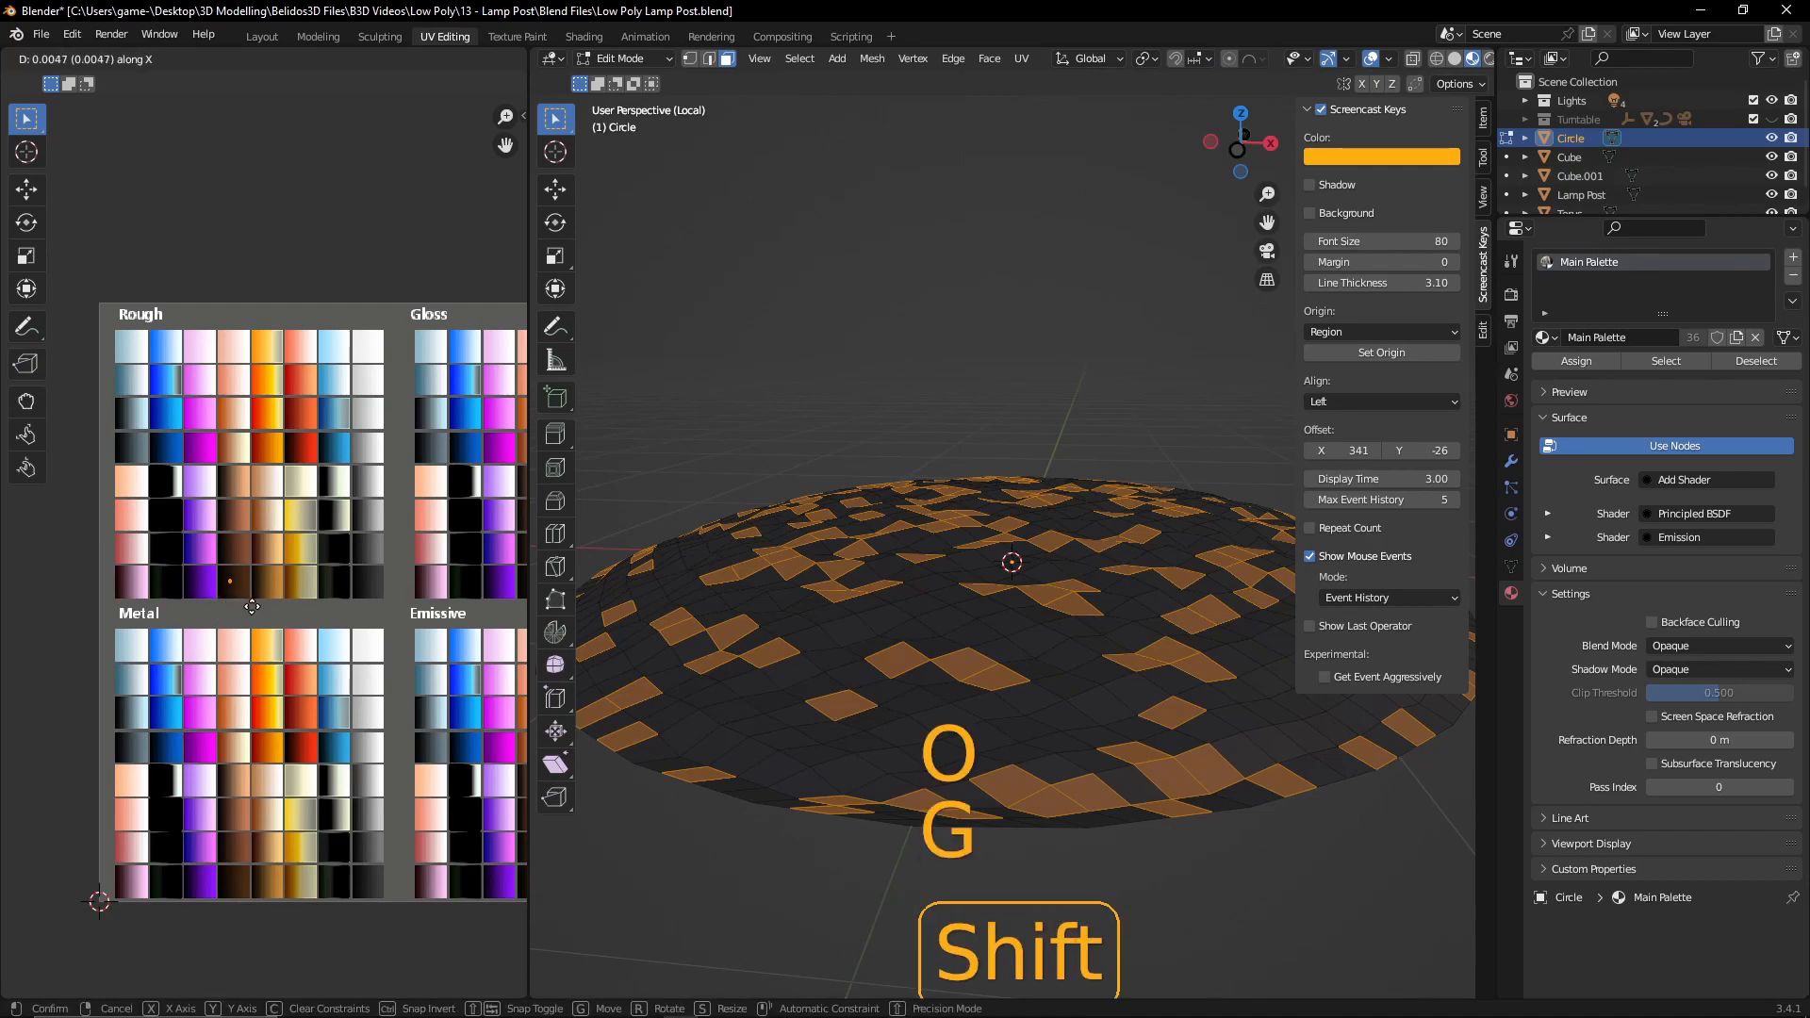
{"action": "left_click", "coordinate": [273, 612]}
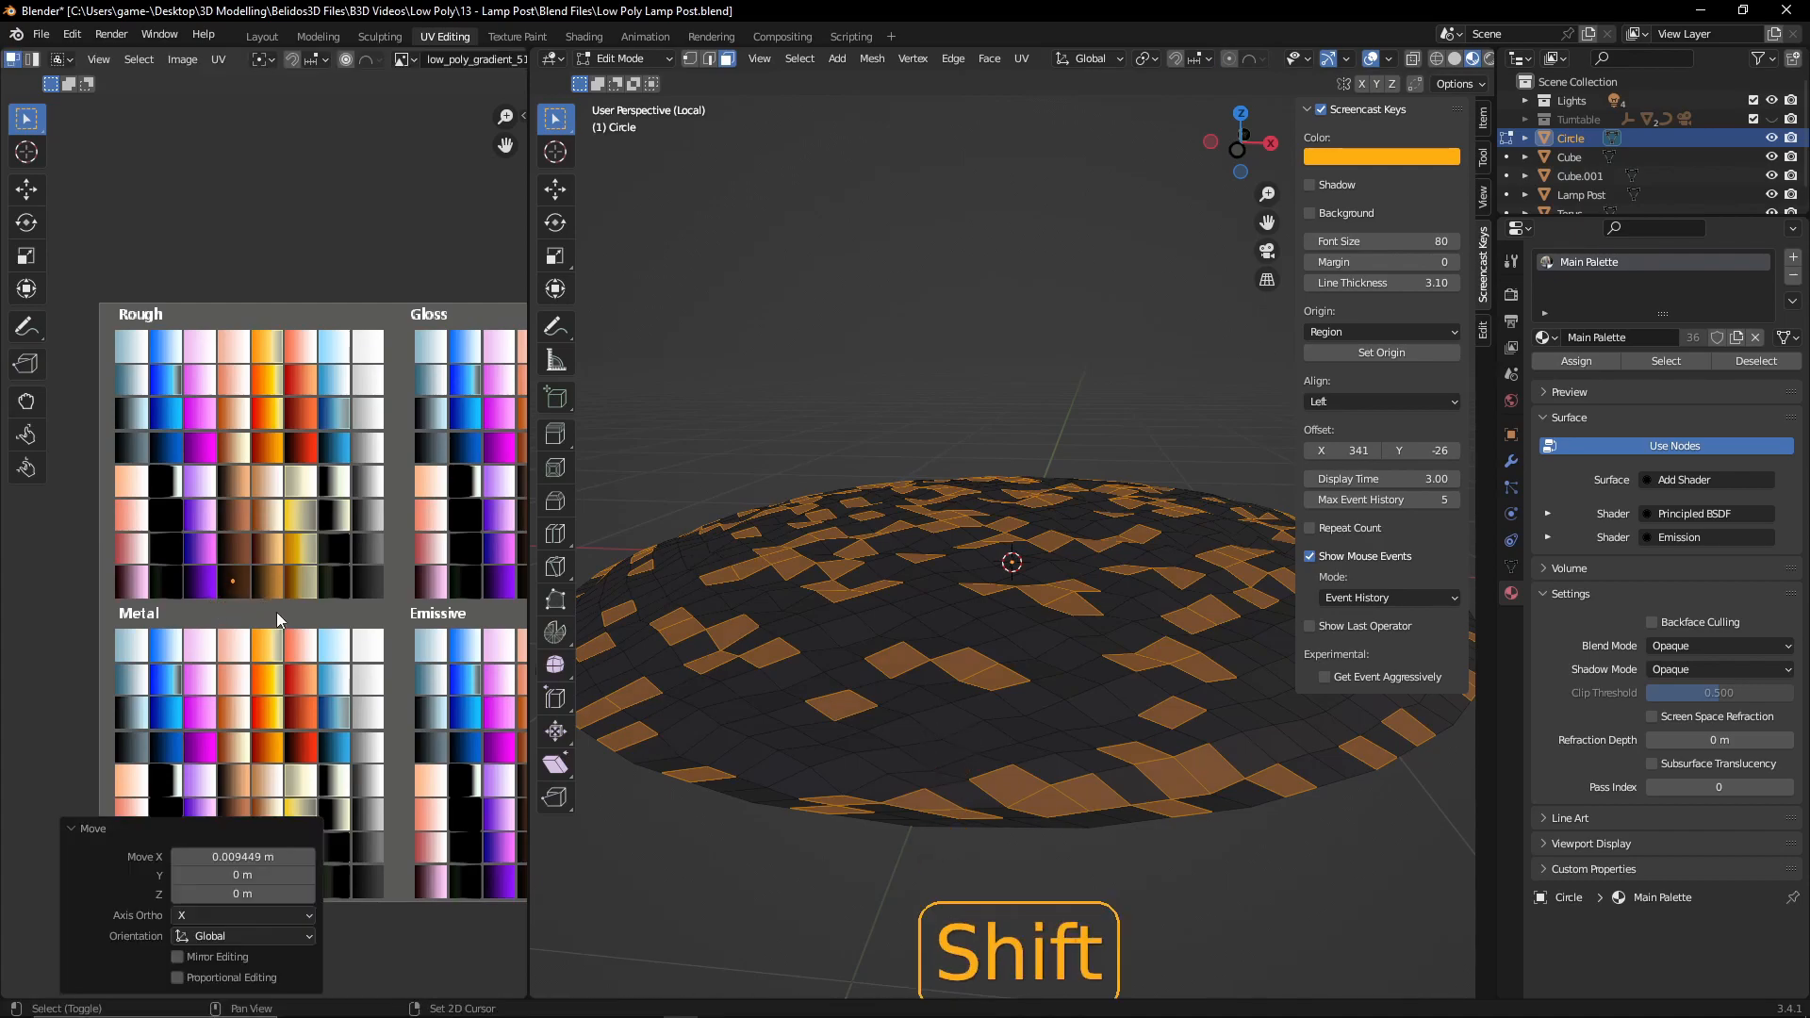
{"action": "key", "text": "Tab"}
{"action": "middle_click_drag", "start_coordinate": [1083, 704], "coordinate": [1016, 421]}
{"action": "key", "text": "Tab"}
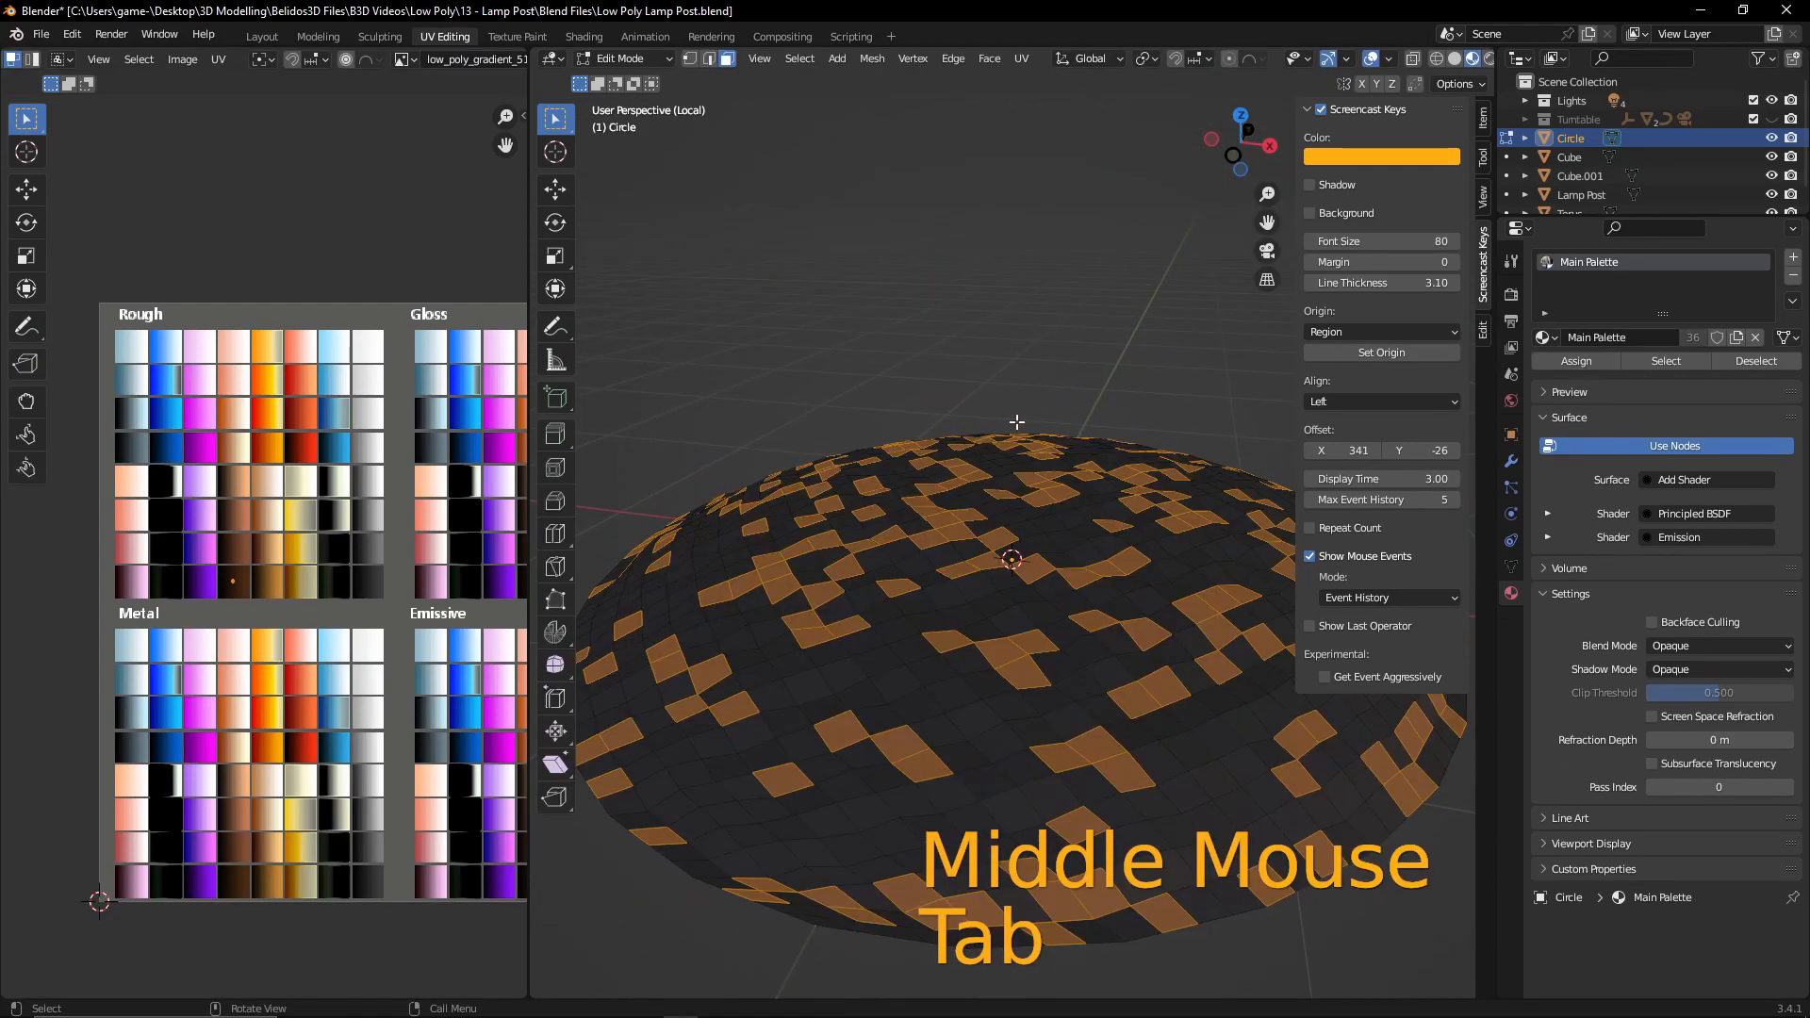
- Thin out the selected mound faces with Select Random, using the Deselect action, a ratio of 0.5 and seed 5
{"action": "left_click", "coordinate": [799, 59]}
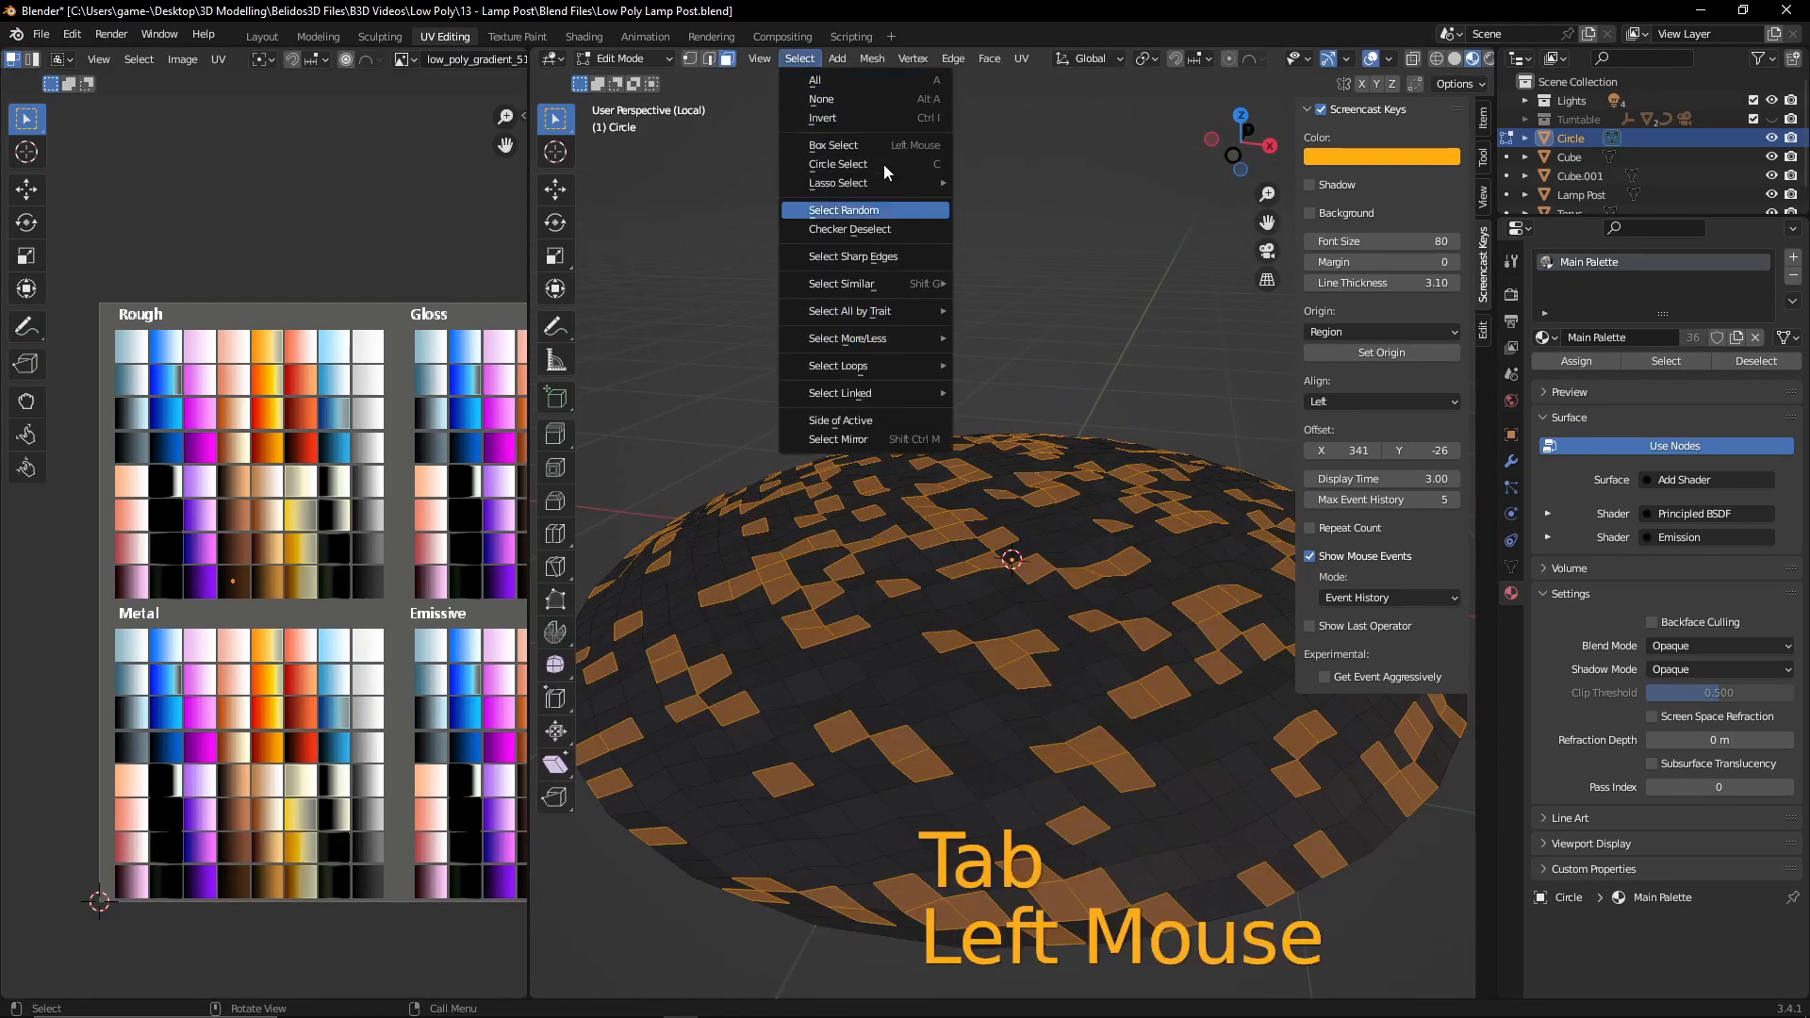
{"action": "left_click", "coordinate": [801, 59]}
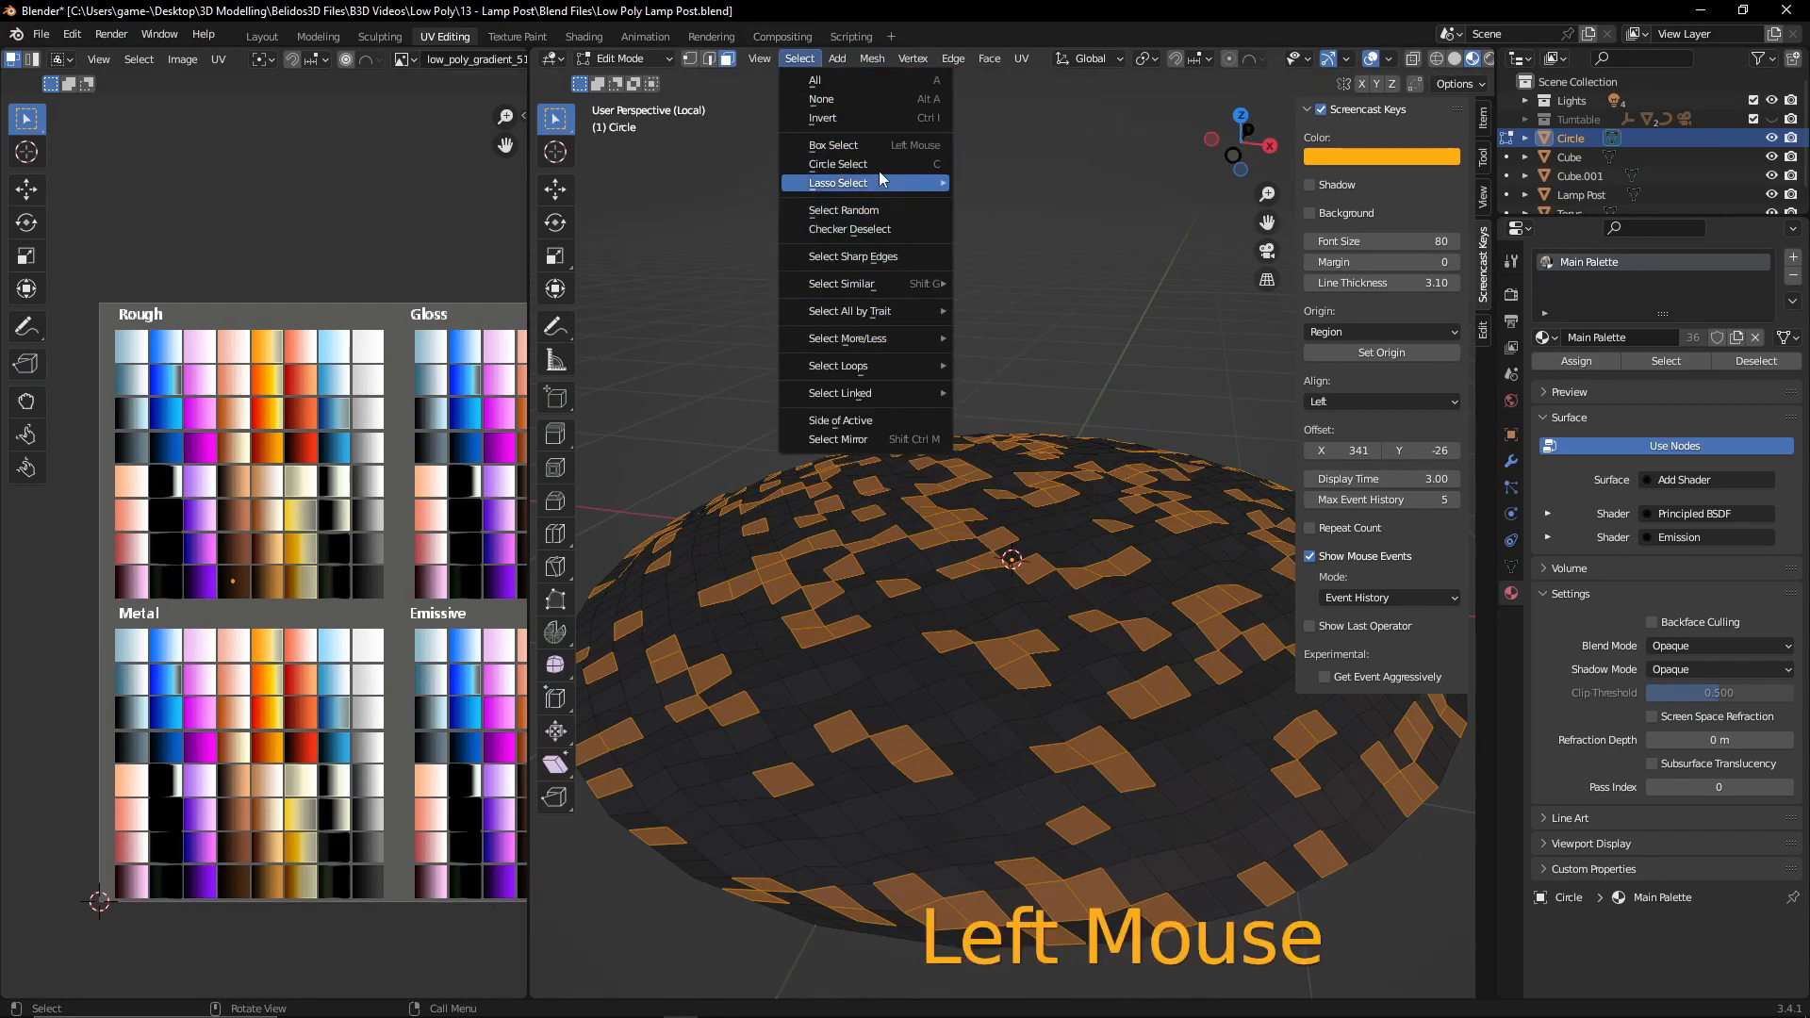
{"action": "left_click", "coordinate": [900, 209]}
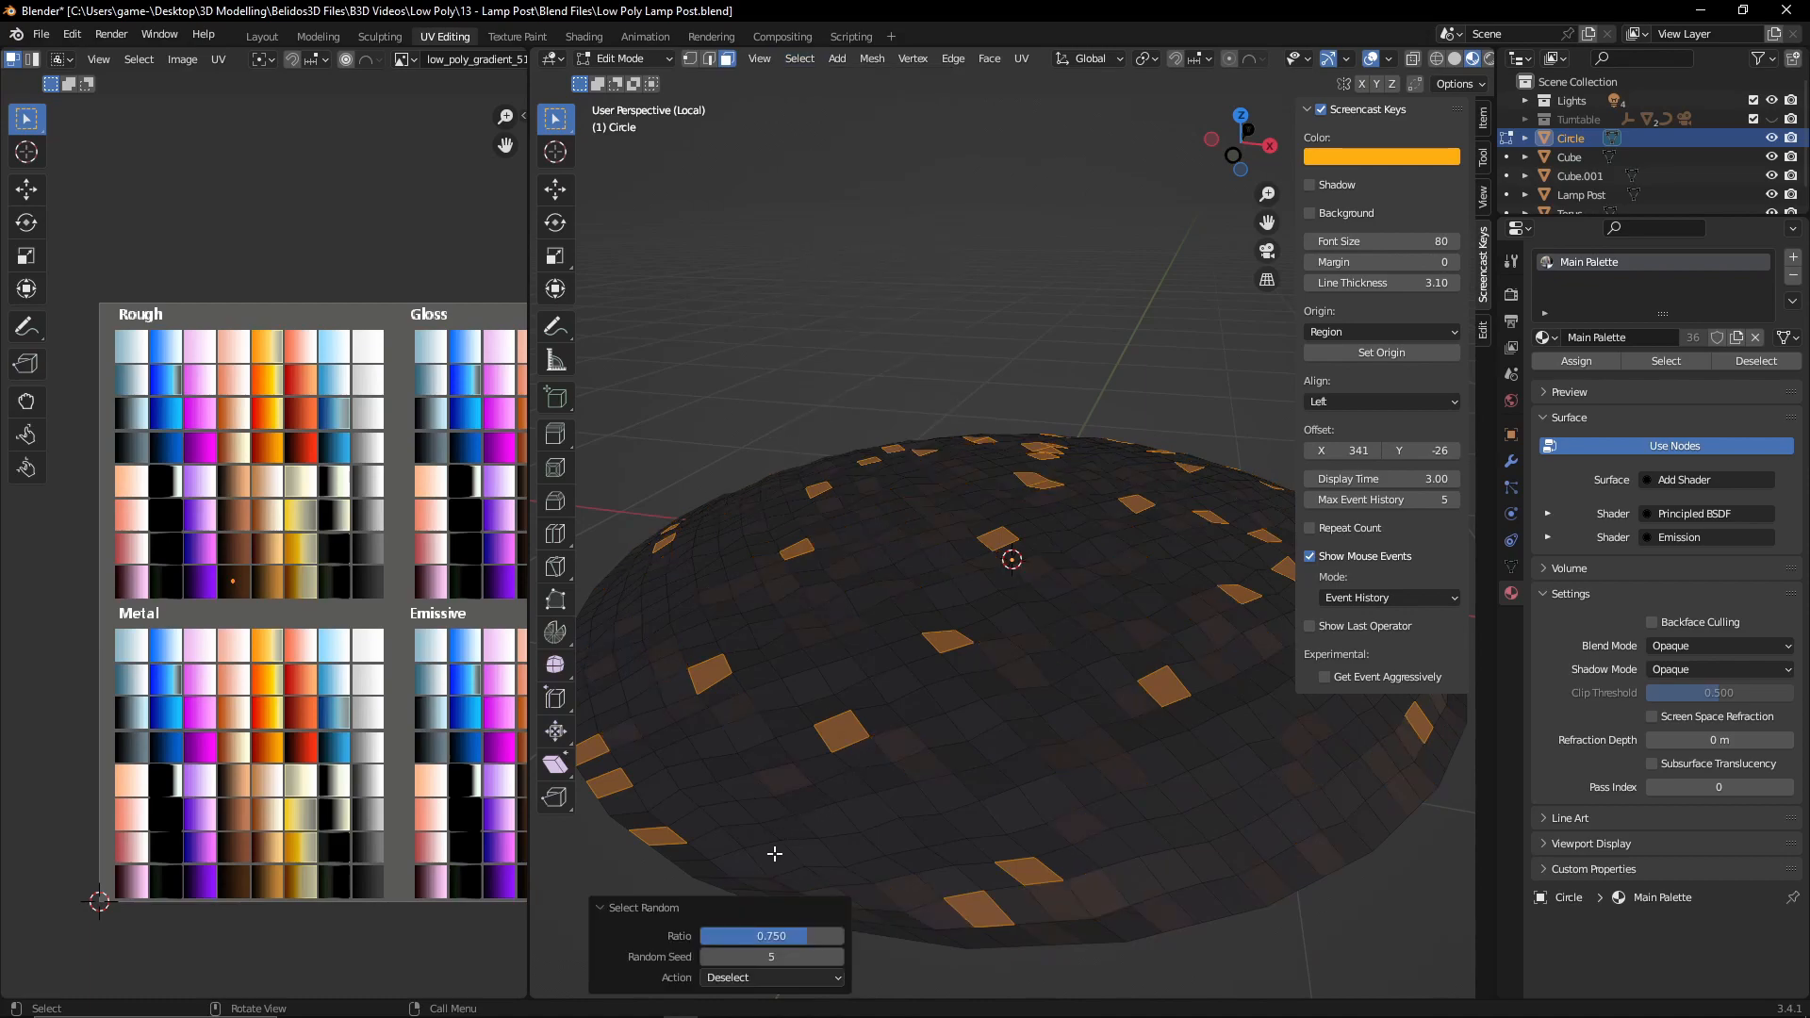
{"action": "left_click", "coordinate": [790, 936]}
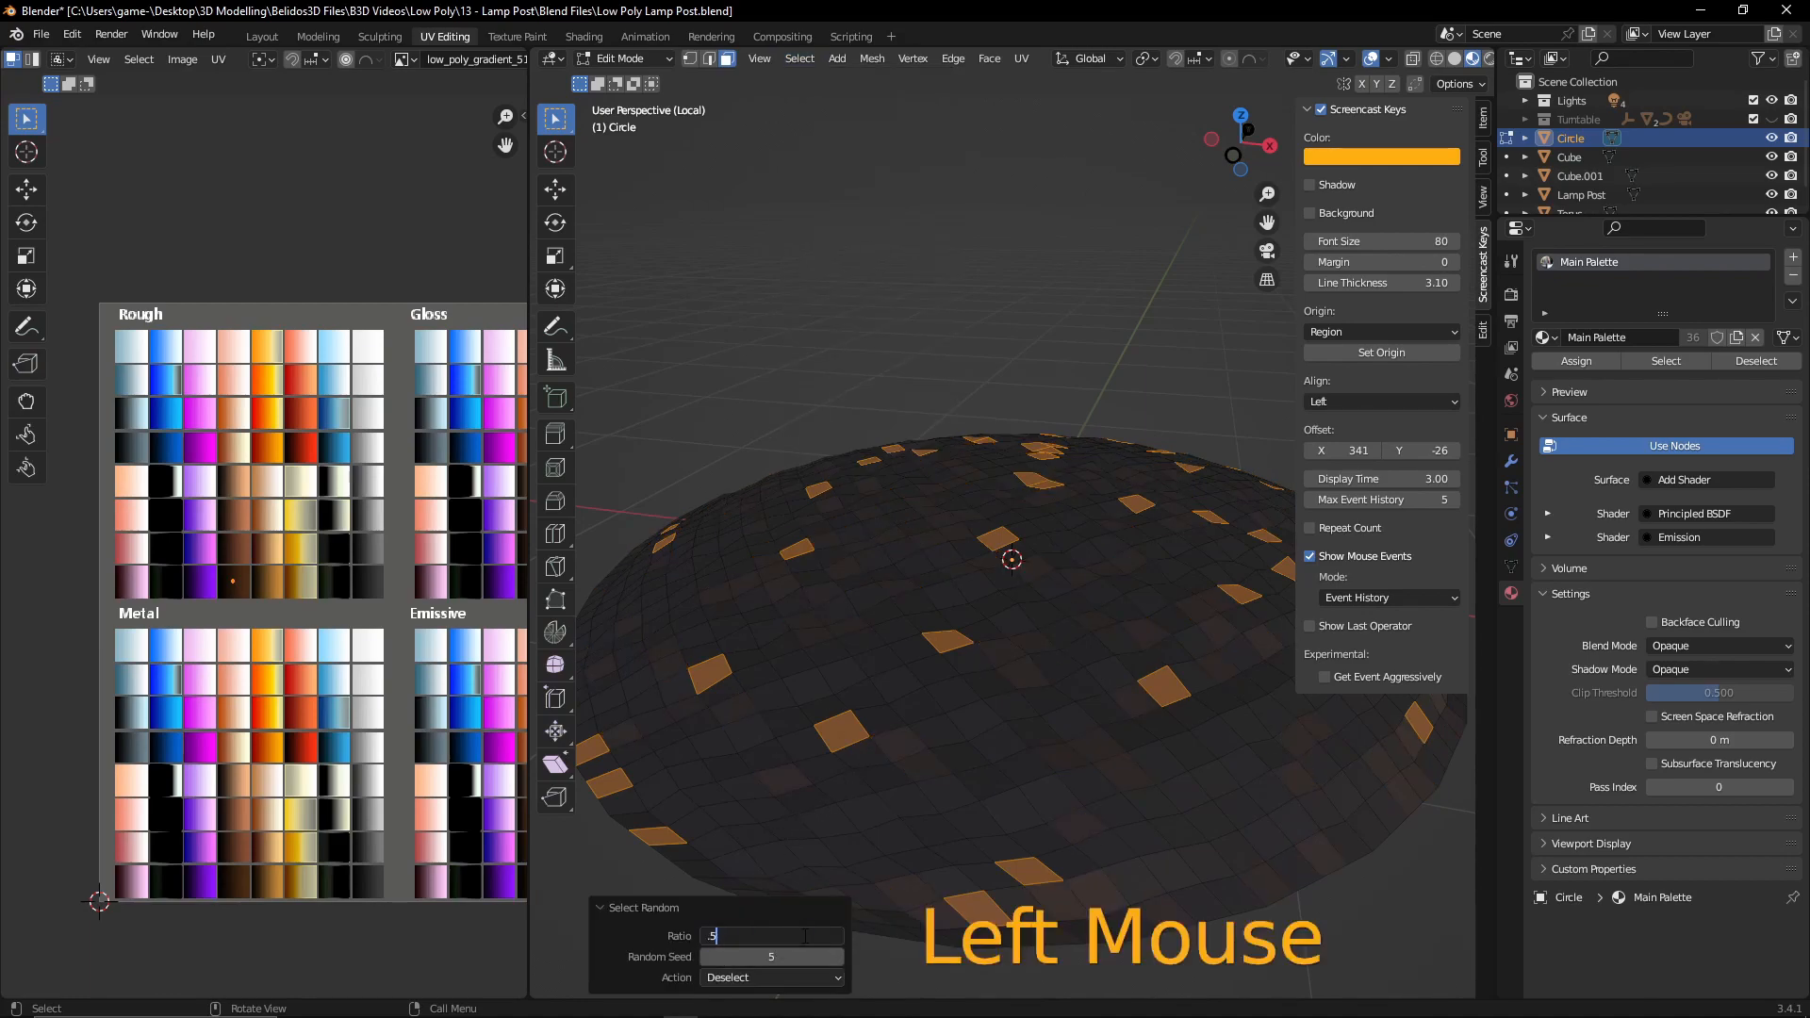
{"action": "key", "text": "Return"}
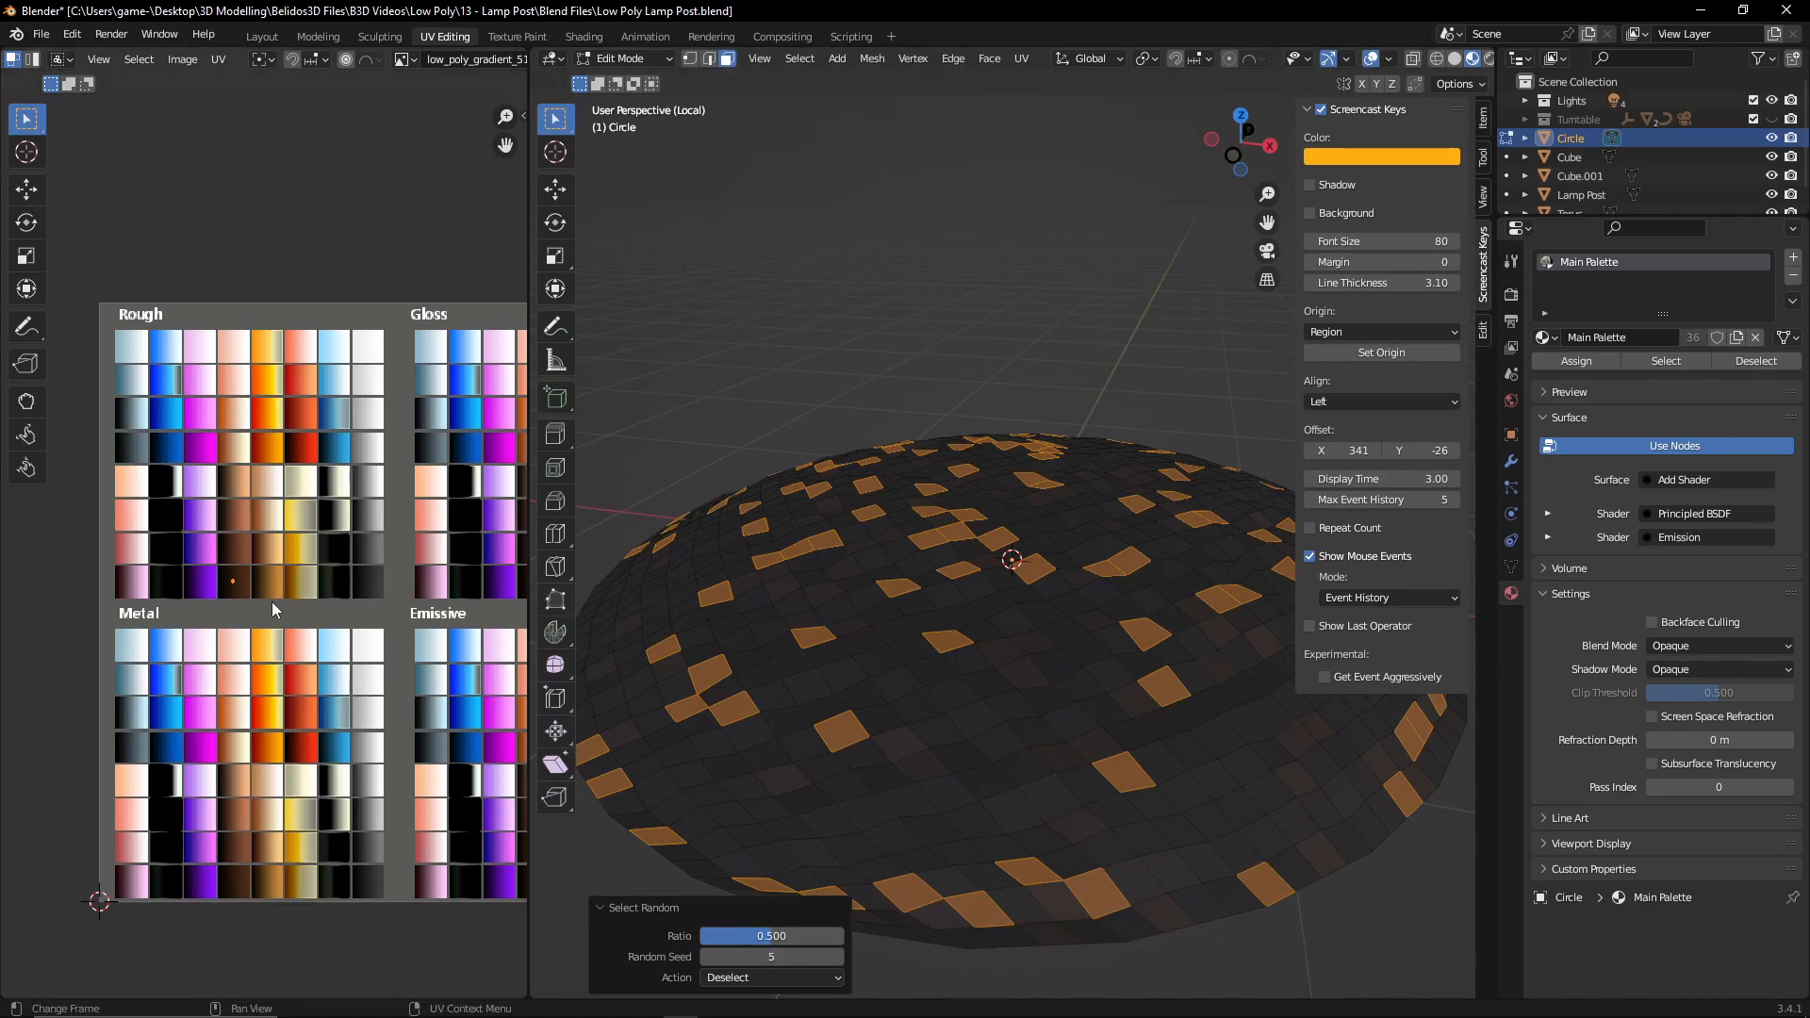
- Shift the selected faces' UVs about 0.009 along X to a lighter brown, and check the mound in Object Mode
{"action": "key", "text": "g"}
{"action": "key", "text": "x"}
{"action": "key", "text": "shift"}
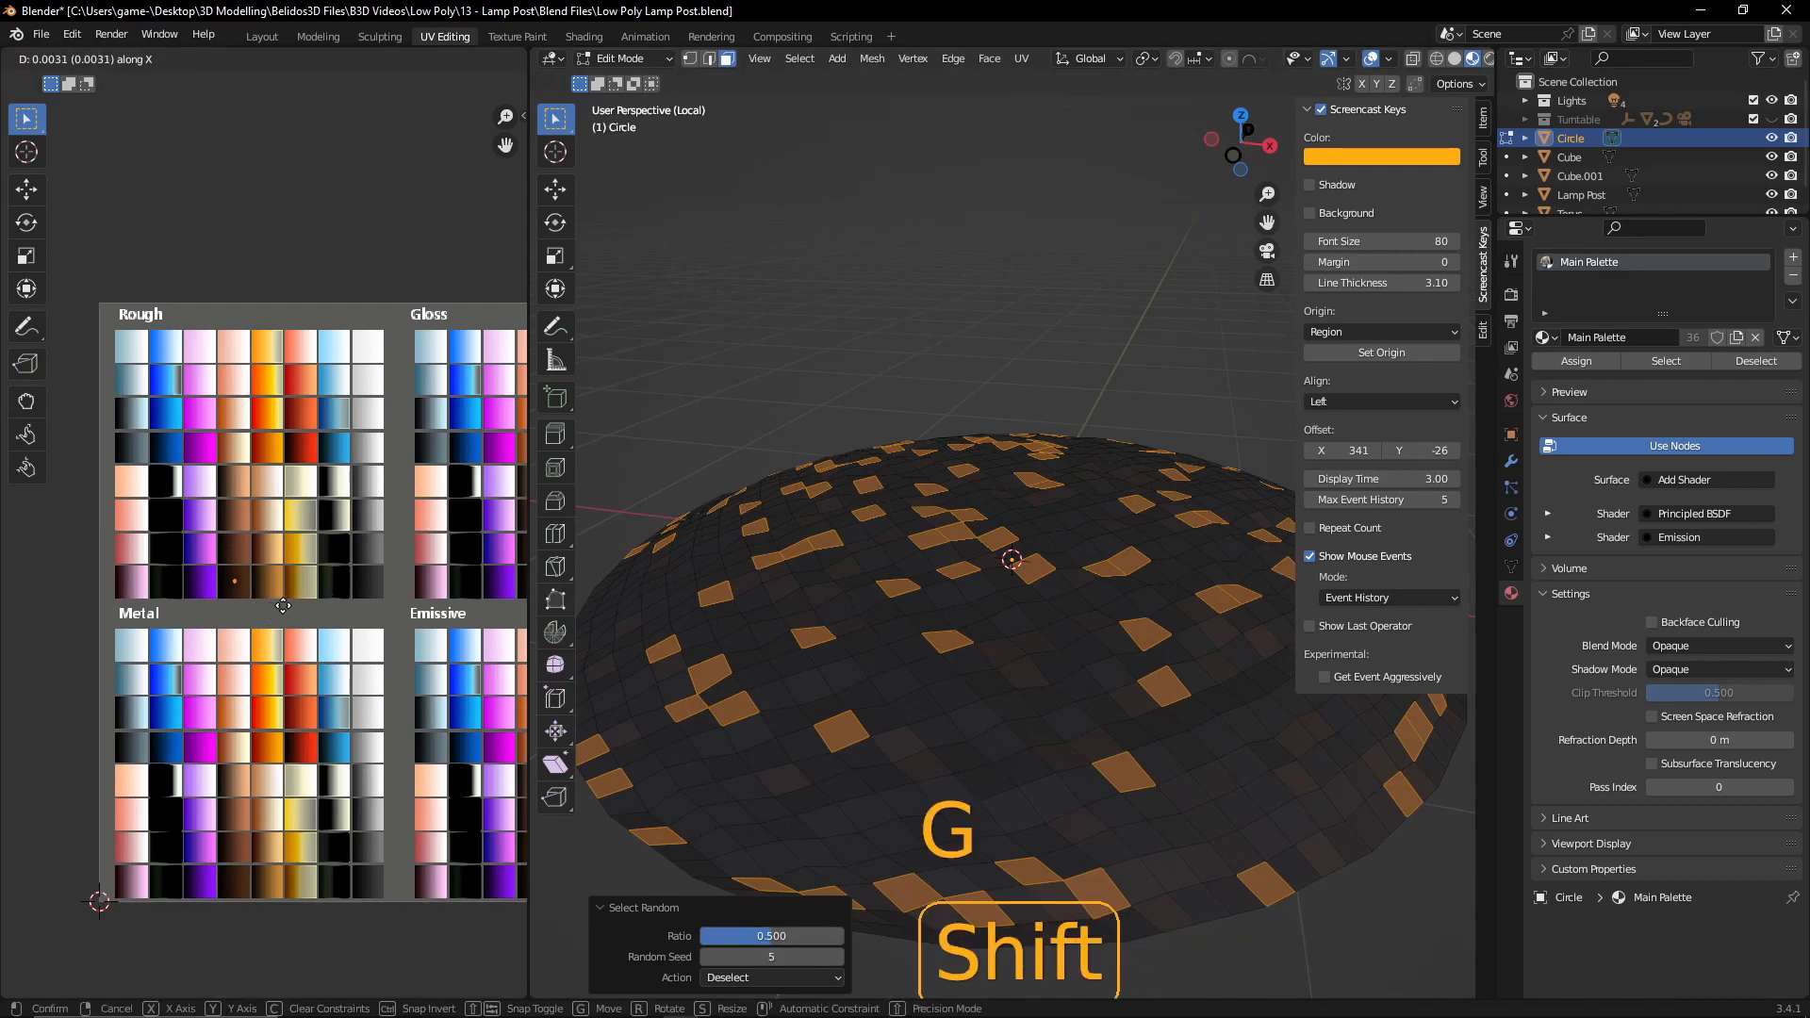
{"action": "left_click", "coordinate": [324, 604]}
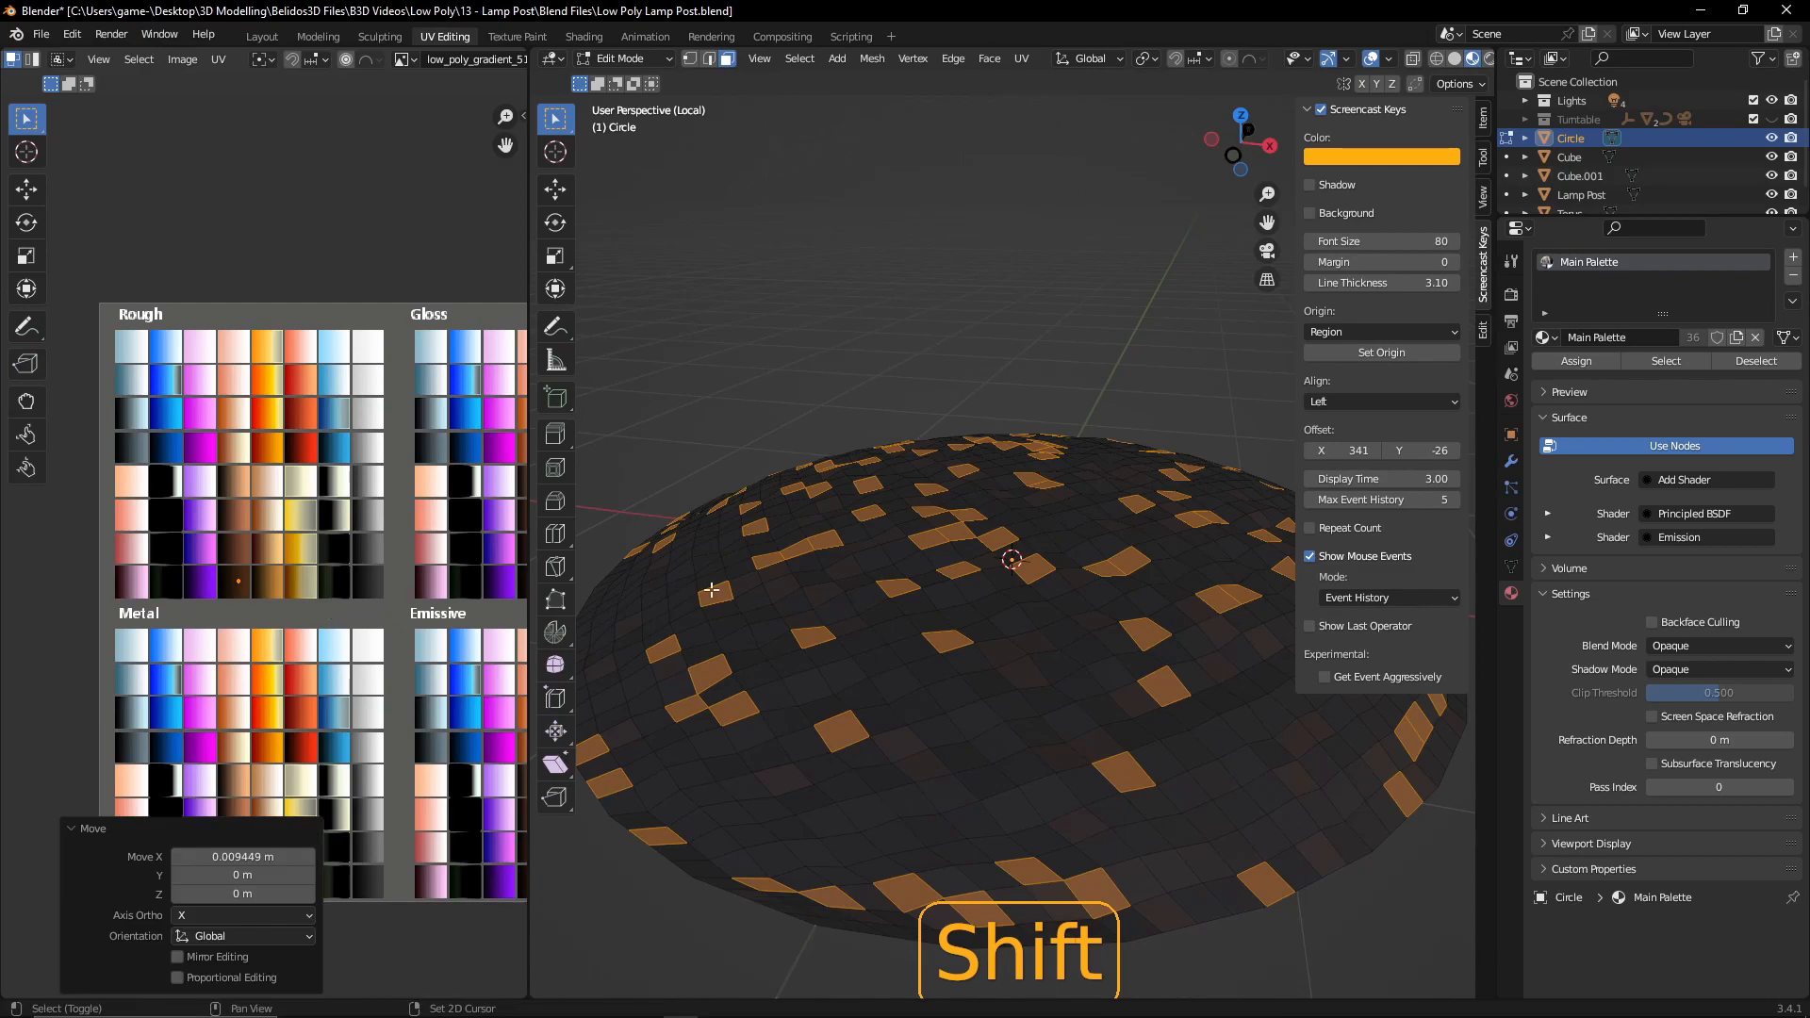
{"action": "key", "text": "Tab"}
{"action": "mouse_move", "coordinate": [1012, 755]}
{"action": "middle_mouse_down"}
{"action": "mouse_move", "coordinate": [1089, 727]}
{"action": "mouse_move", "coordinate": [986, 752]}
{"action": "middle_mouse_up"}
{"action": "key", "text": "Tab"}
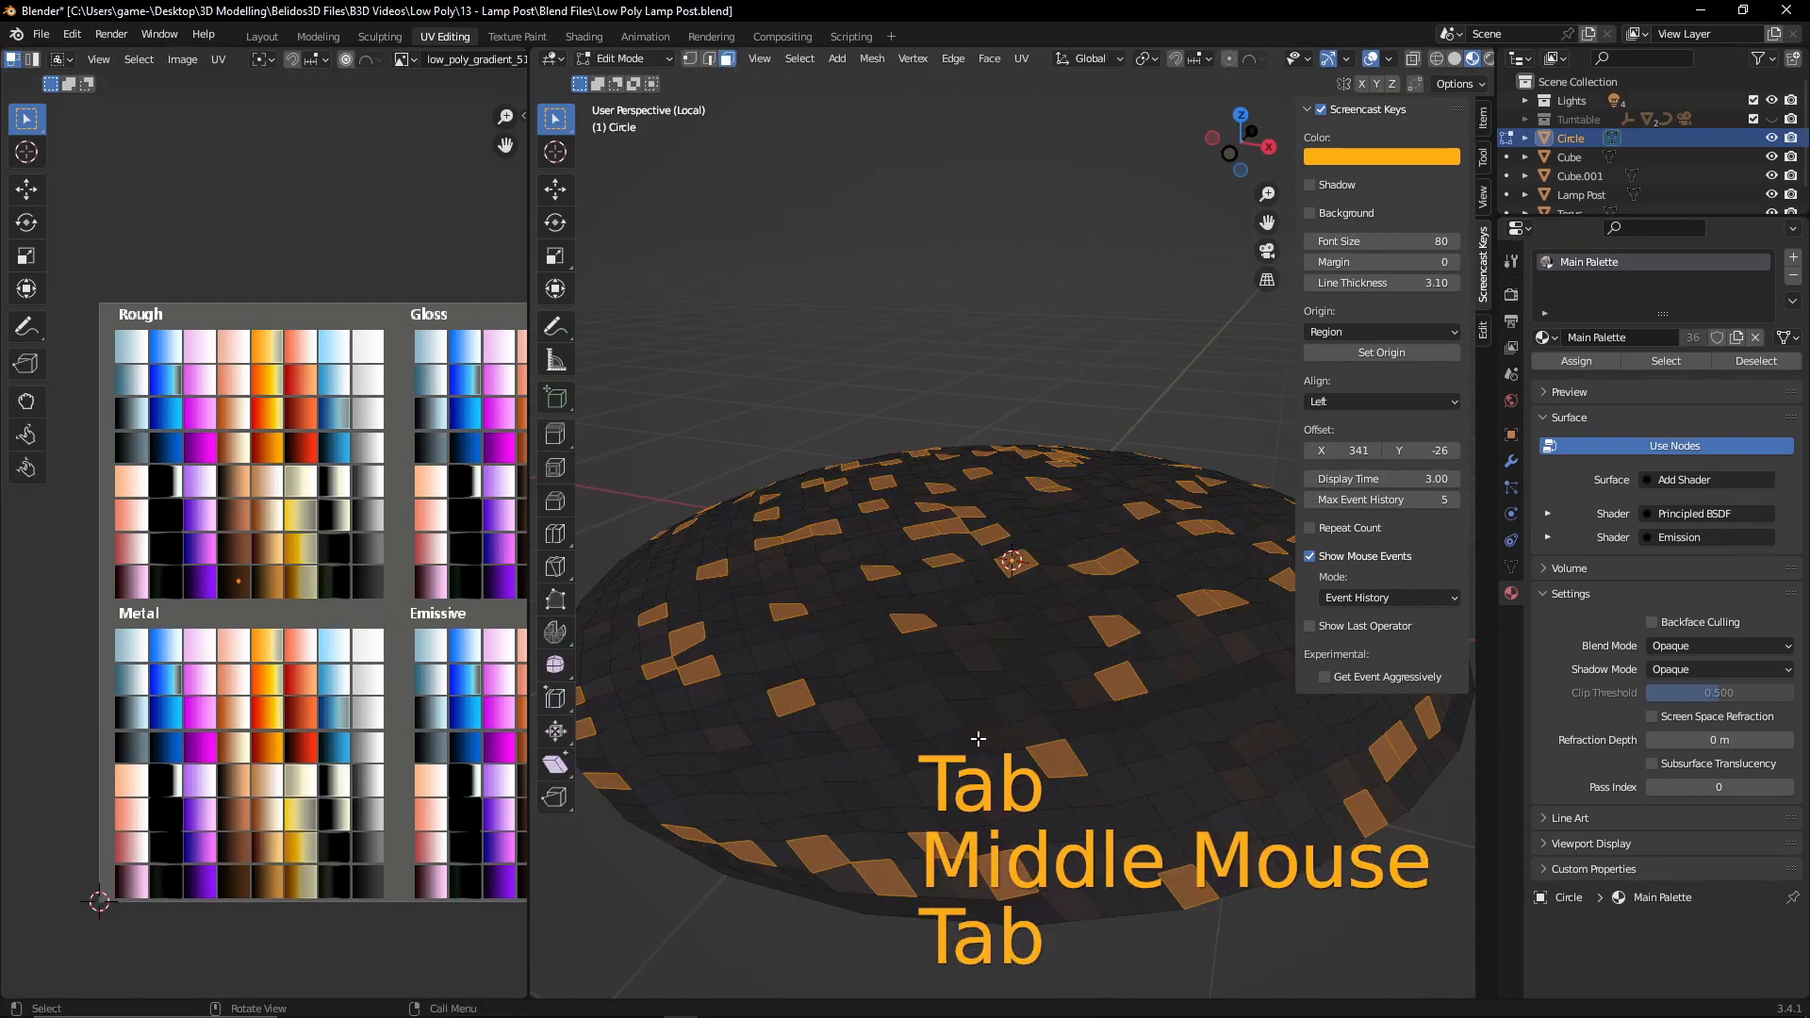
- Thin out the face selection again with Select Random, using the Deselect action, a ratio of 0.5 and random seed 6
{"action": "left_click", "coordinate": [799, 68]}
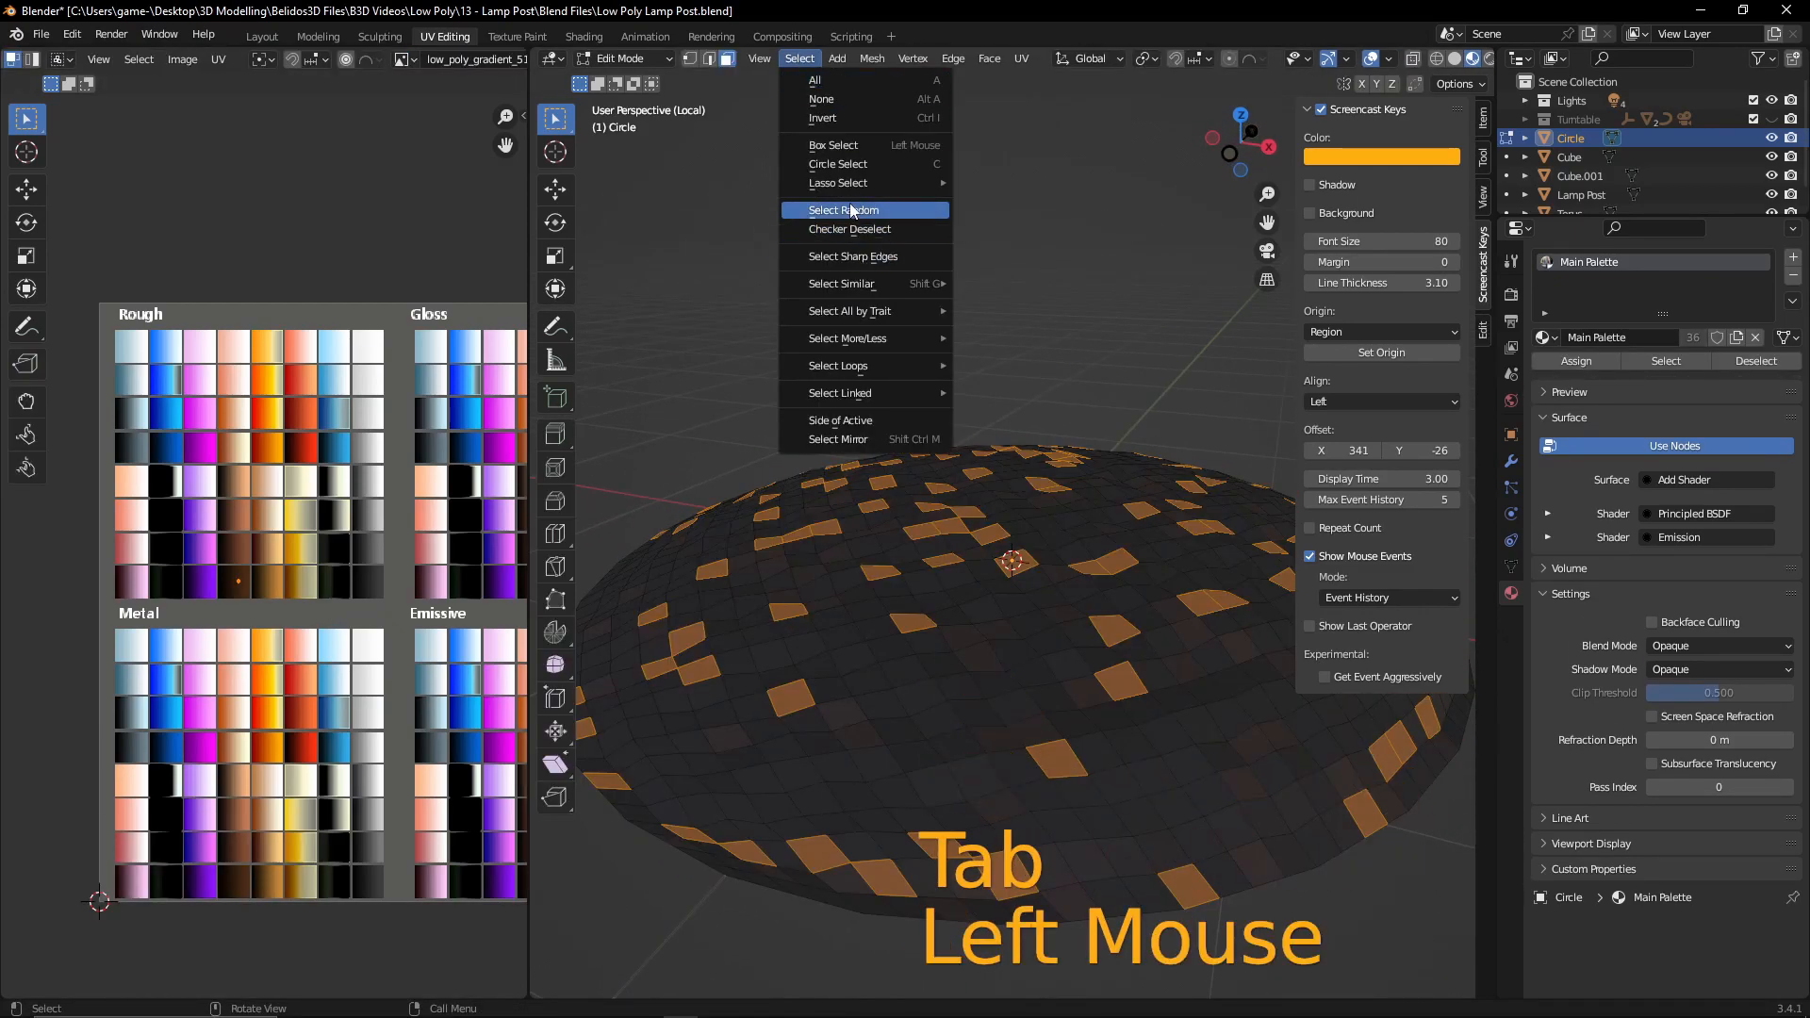
{"action": "left_click", "coordinate": [849, 210]}
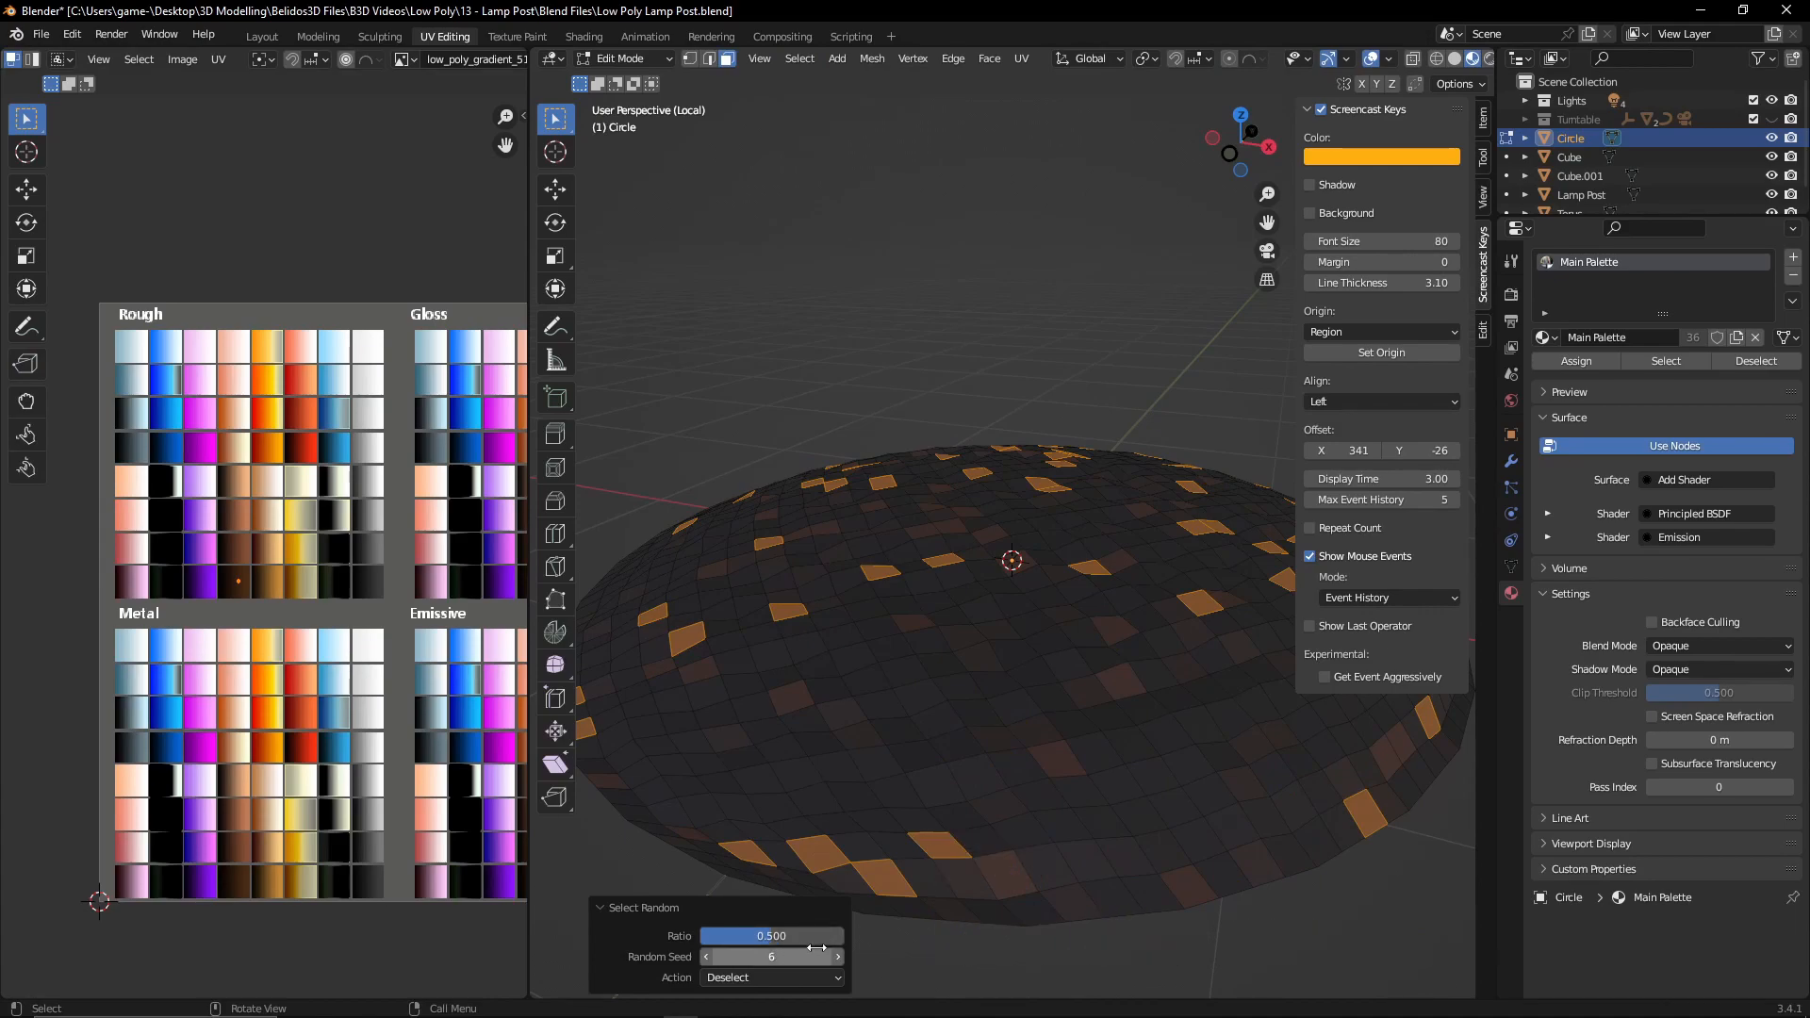
{"action": "key", "text": "Return"}
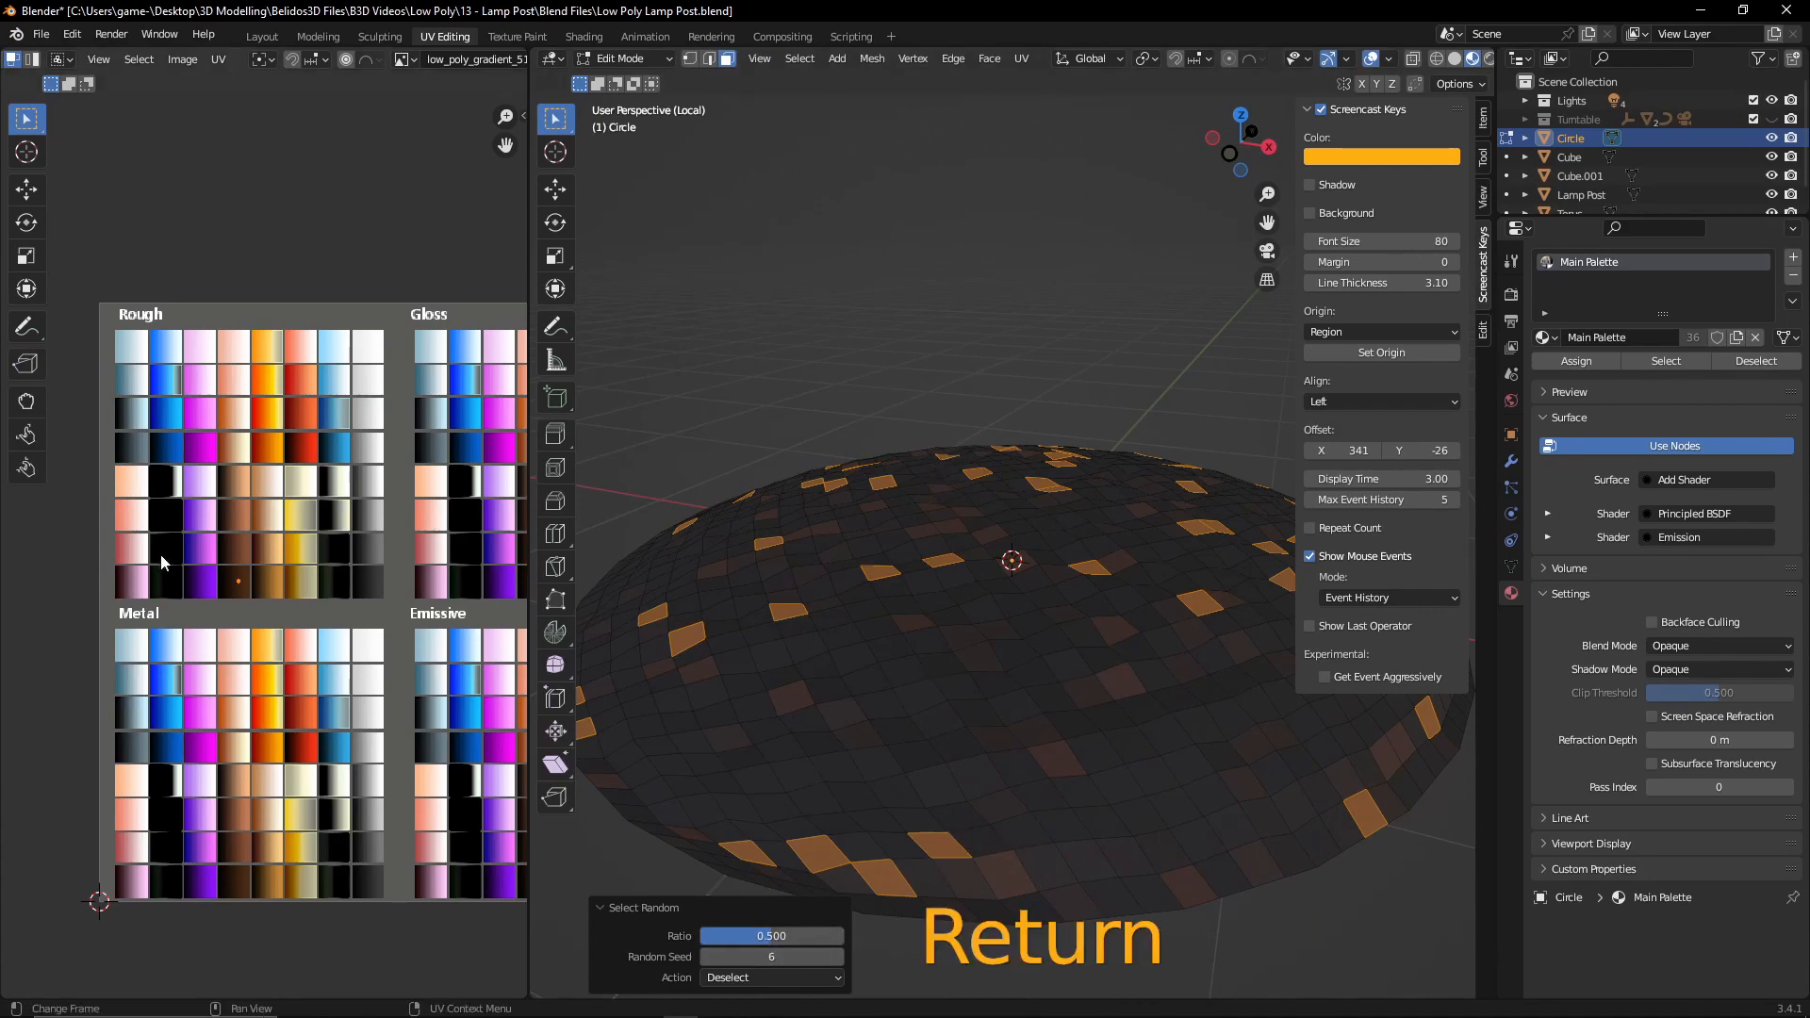
- Nudge the remaining faces' UVs slightly along X to an even lighter brown, and check the mound's colours in Object Mode
{"action": "key", "text": "g"}
{"action": "key", "text": "shift"}
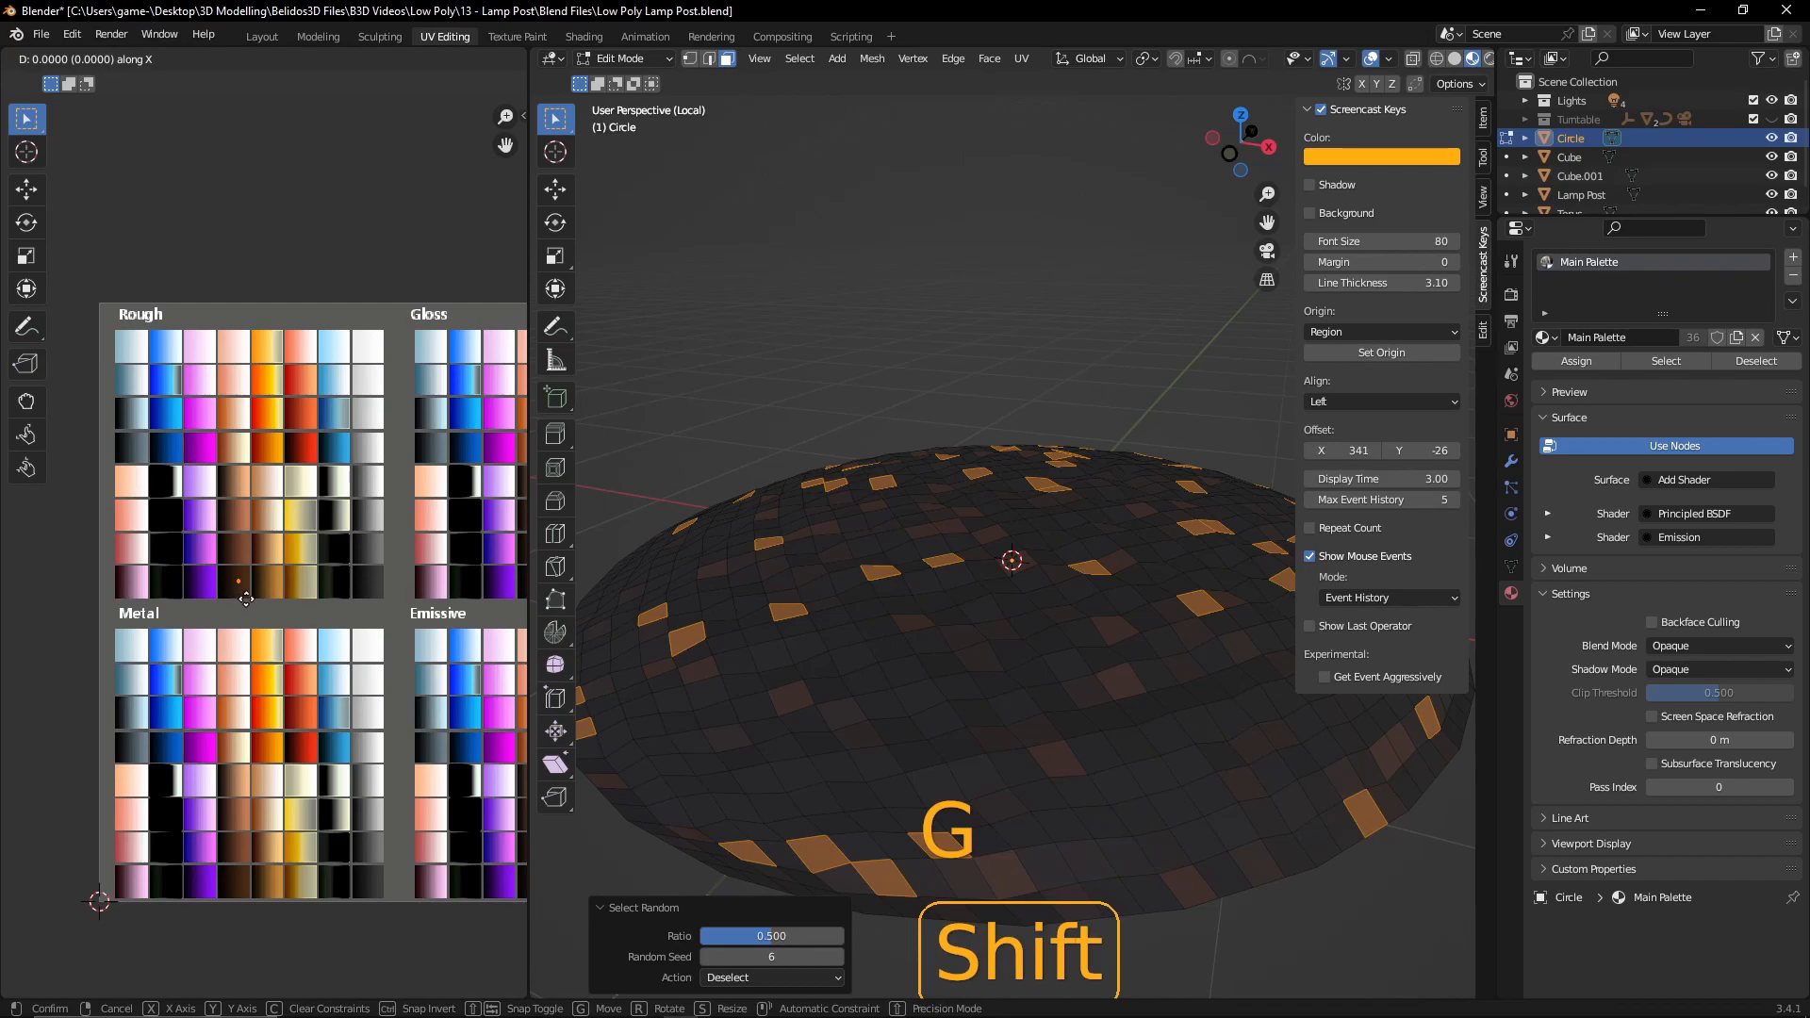
{"action": "left_click", "coordinate": [287, 606]}
{"action": "key", "text": "Tab"}
{"action": "middle_click_drag", "start_coordinate": [1061, 615], "coordinate": [924, 690]}
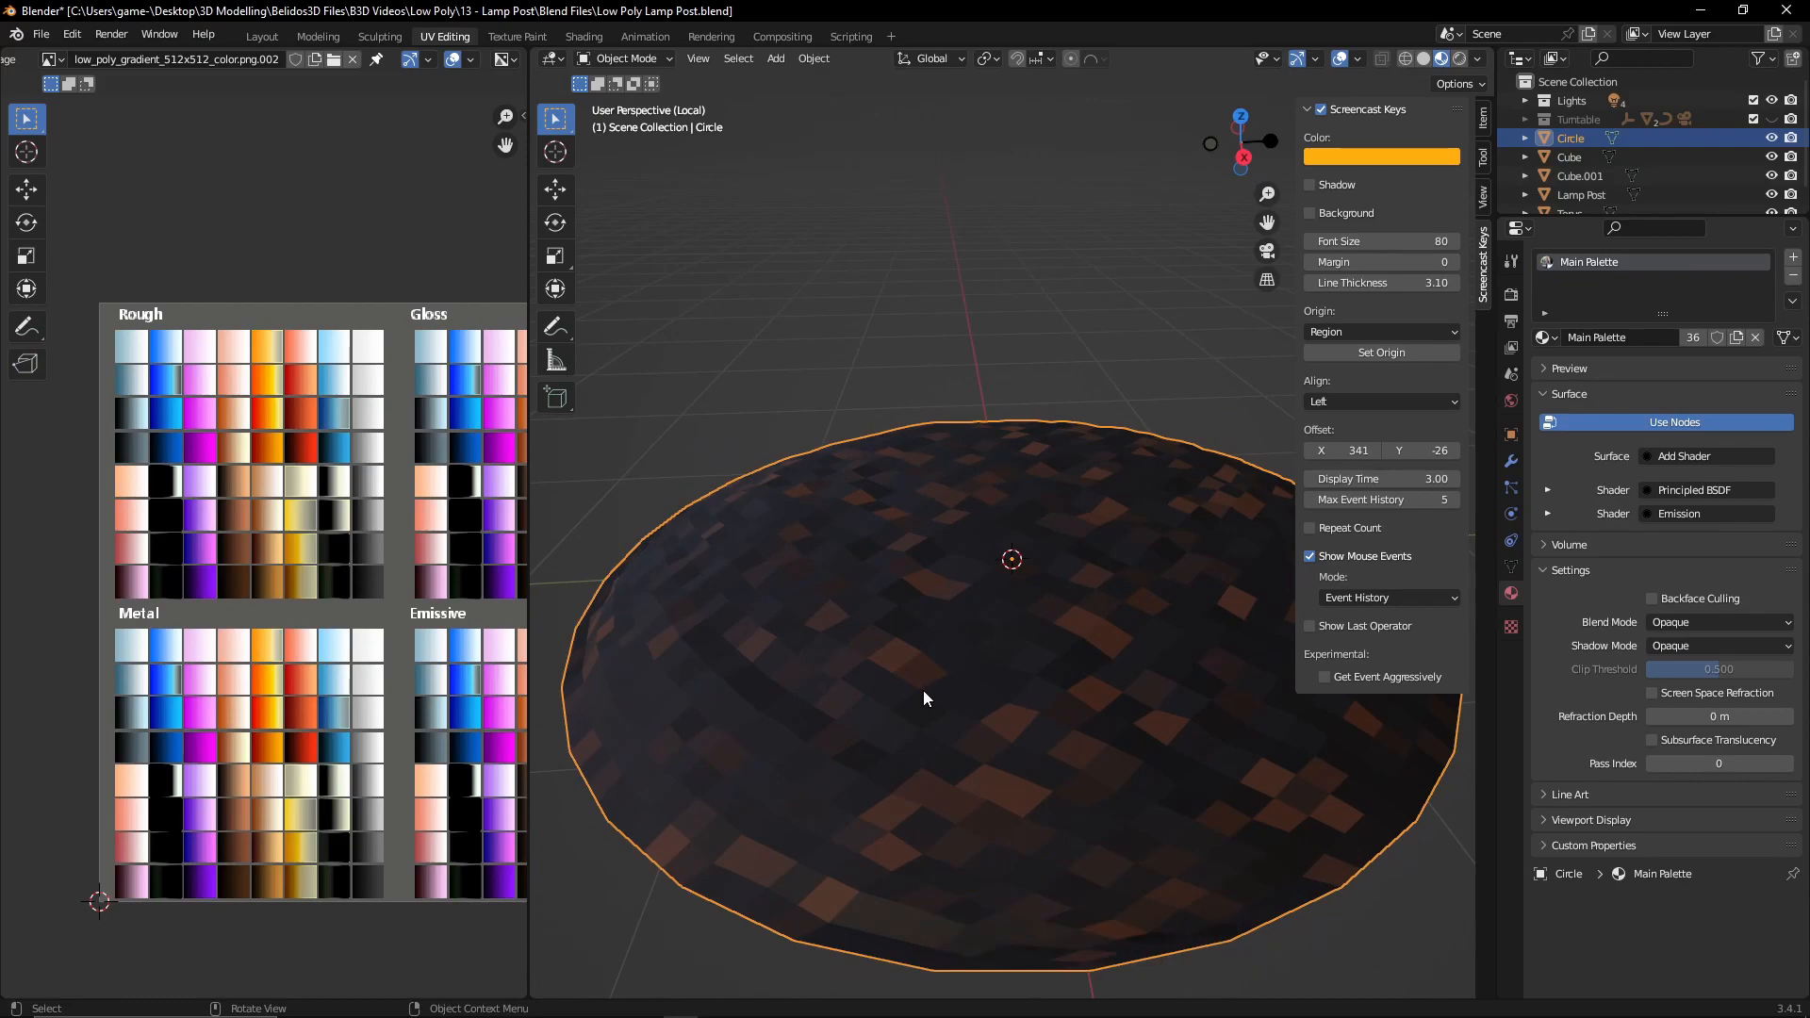
- Leave local view and examine the coloured mound at the lamp post's base from several angles, returning to Edit Mode
{"action": "key", "text": "KP_Divide"}
{"action": "left_click", "coordinate": [1025, 603]}
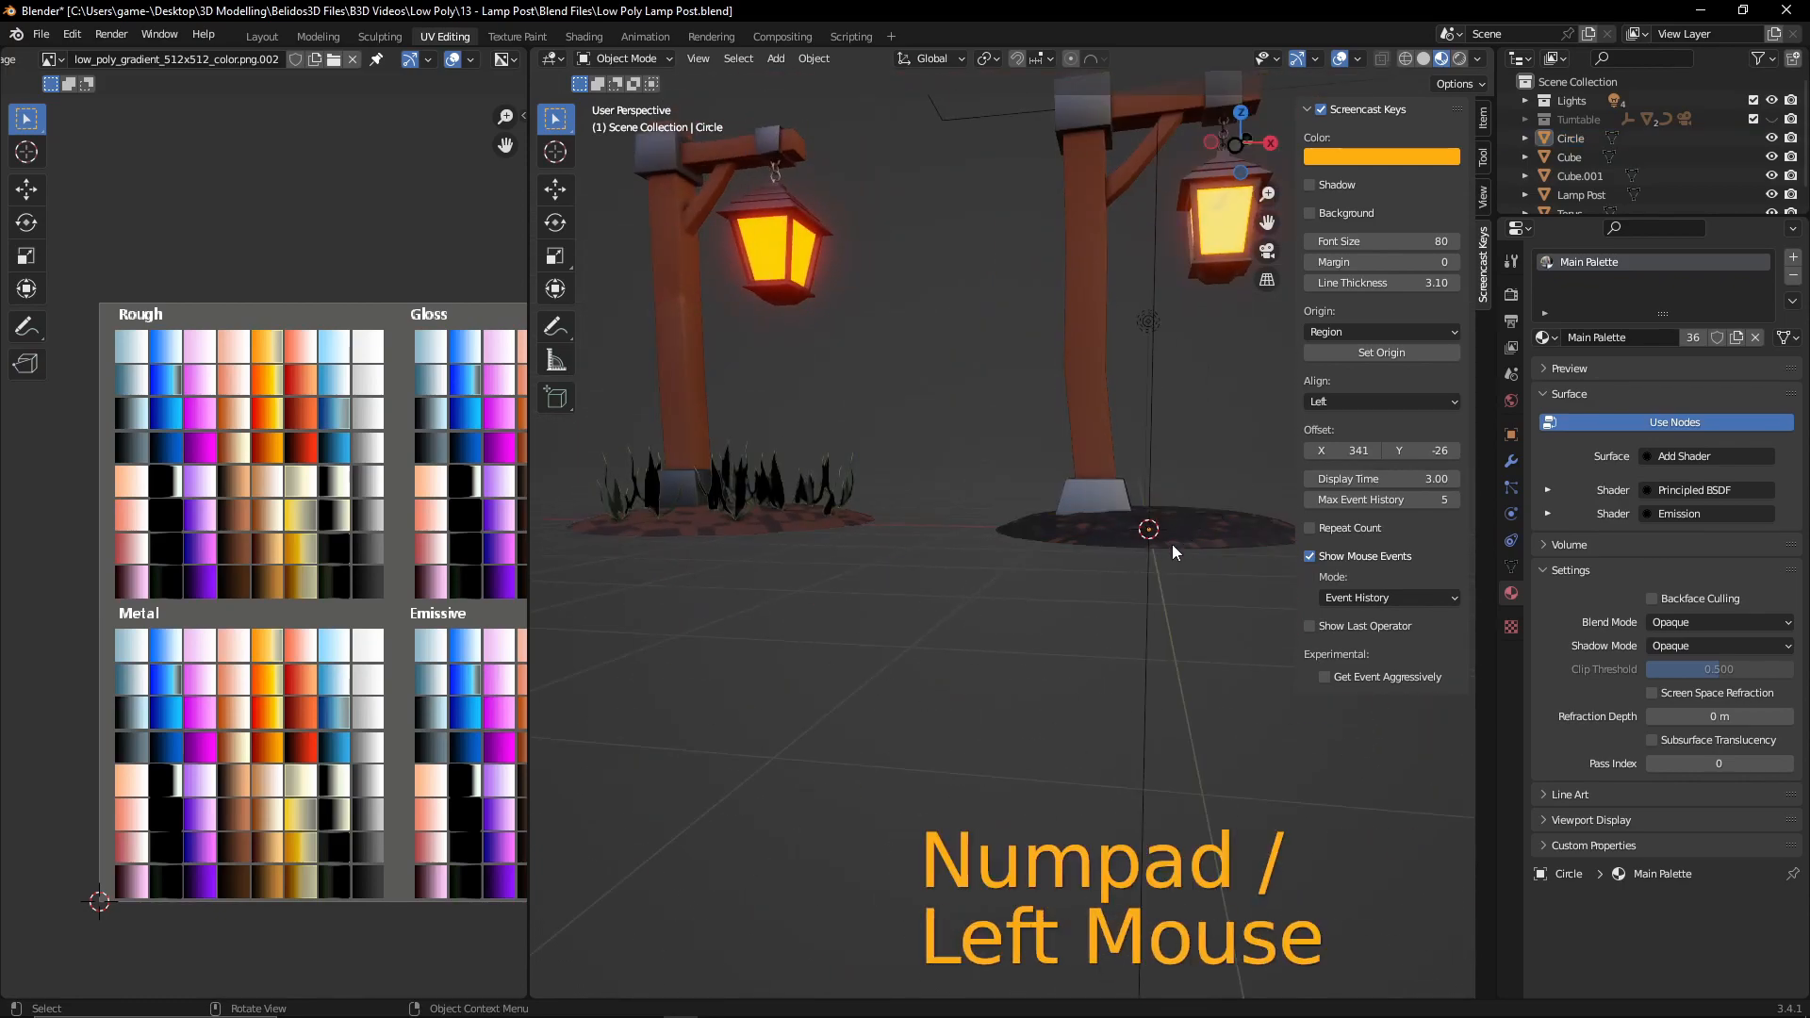
{"action": "middle_click_drag", "start_coordinate": [1179, 540], "coordinate": [1167, 641]}
{"action": "middle_click_drag", "start_coordinate": [1100, 562], "coordinate": [1091, 508]}
{"action": "middle_click_drag", "start_coordinate": [1019, 656], "coordinate": [1006, 401]}
{"action": "left_click", "coordinate": [952, 528]}
{"action": "scroll", "coordinate": [1037, 547], "scroll_direction": "up", "scroll_amount": 3}
{"action": "scroll", "coordinate": [1070, 561], "scroll_direction": "up", "scroll_amount": 2}
{"action": "key", "text": "Tab"}
{"action": "key", "text": "Tab"}
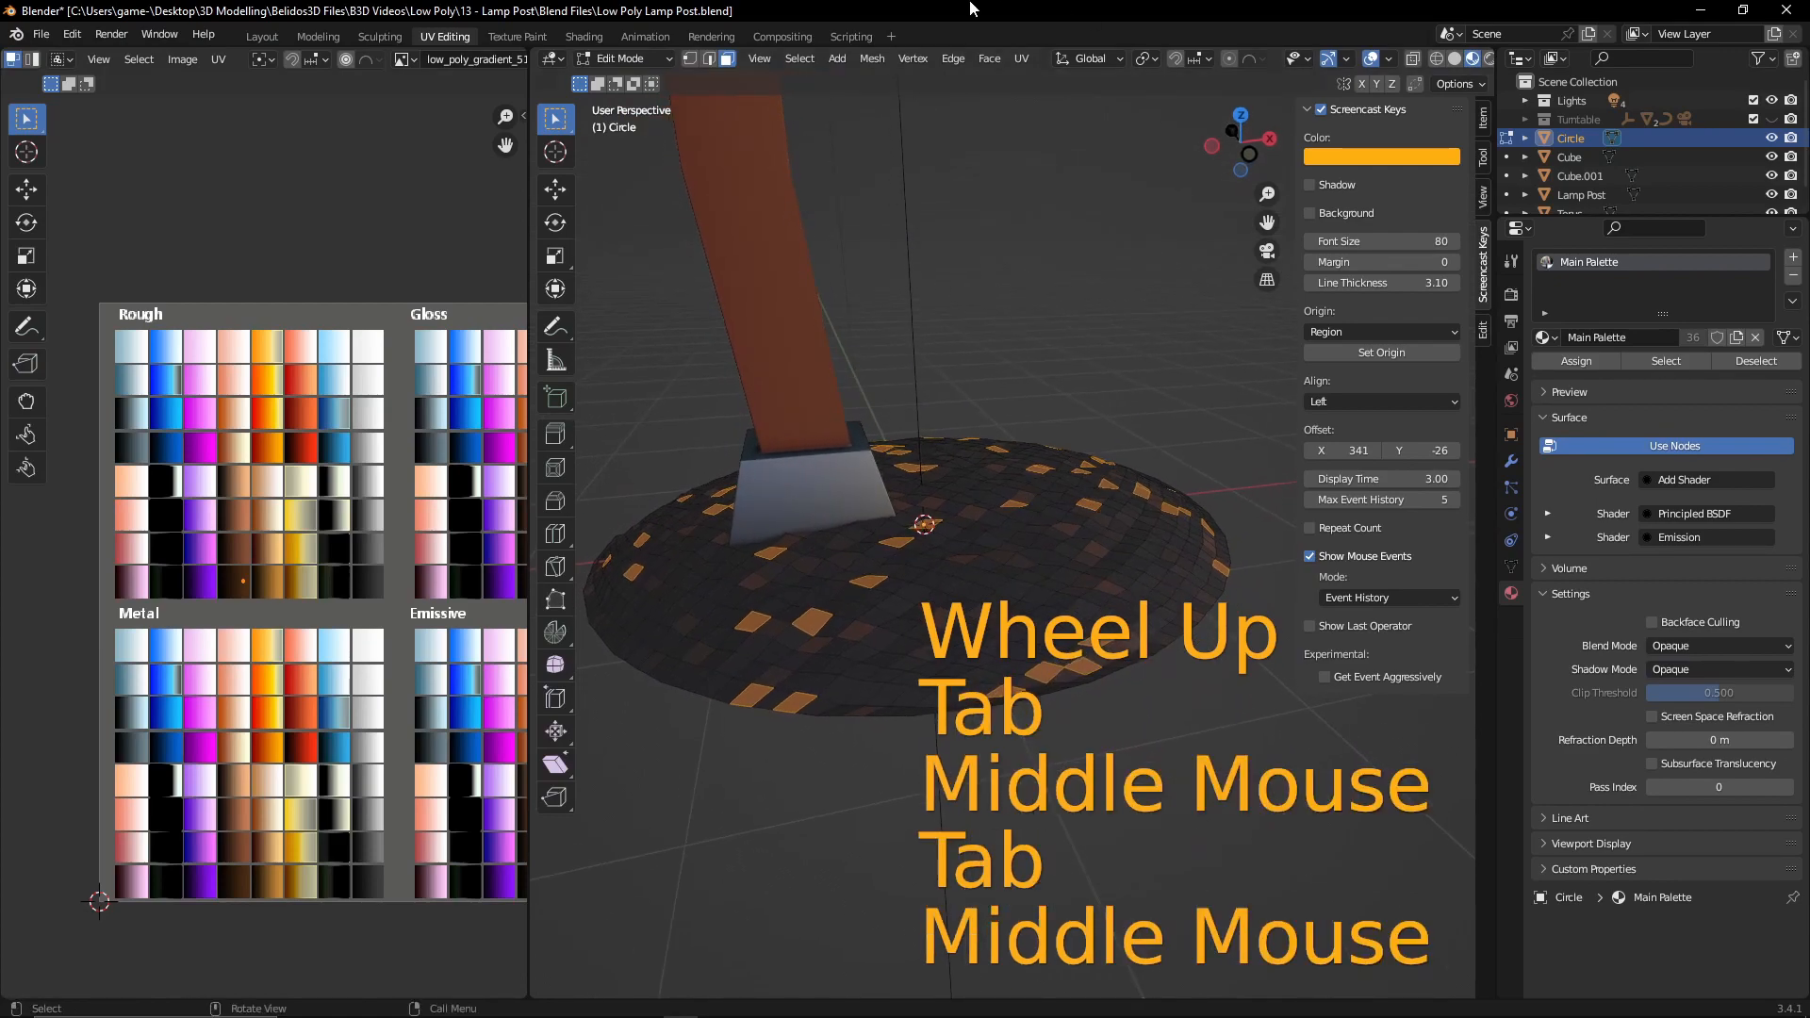
- Apply Smooth Vertices to the selected mound faces with smoothing 0.5 and one repeat, and check the surface in Object Mode
{"action": "left_click", "coordinate": [913, 59]}
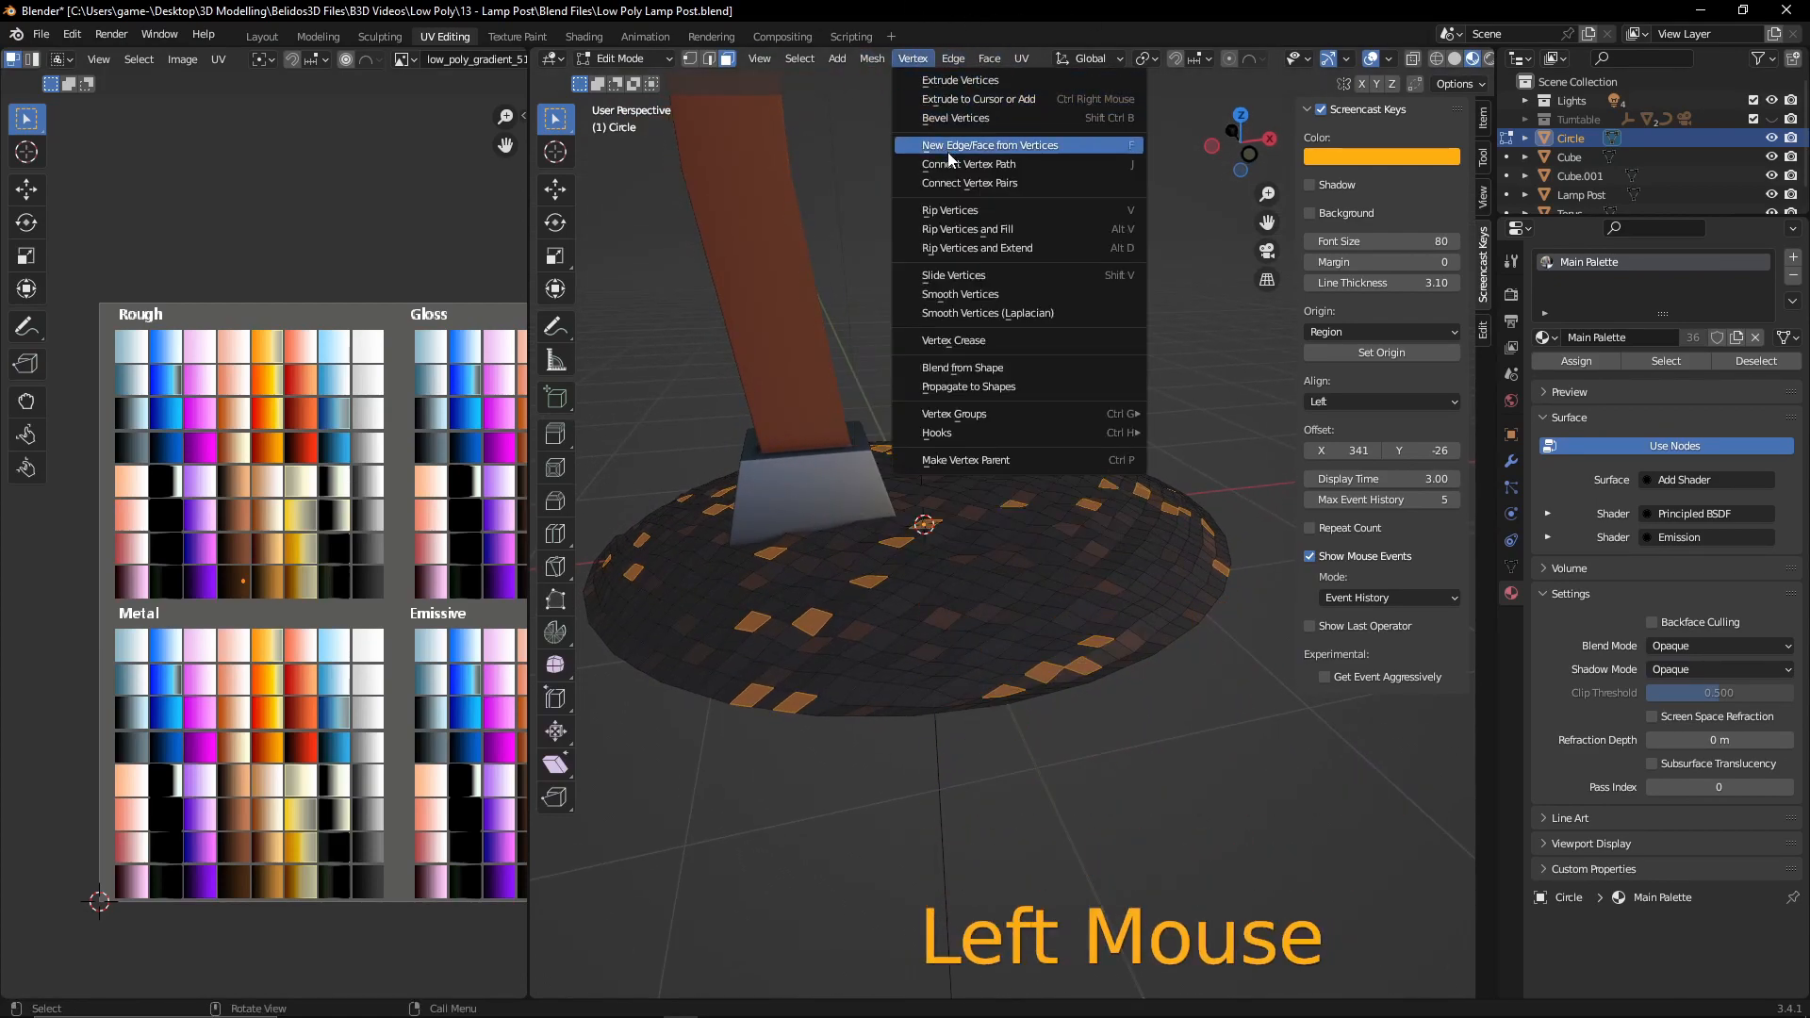
{"action": "left_click", "coordinate": [978, 296]}
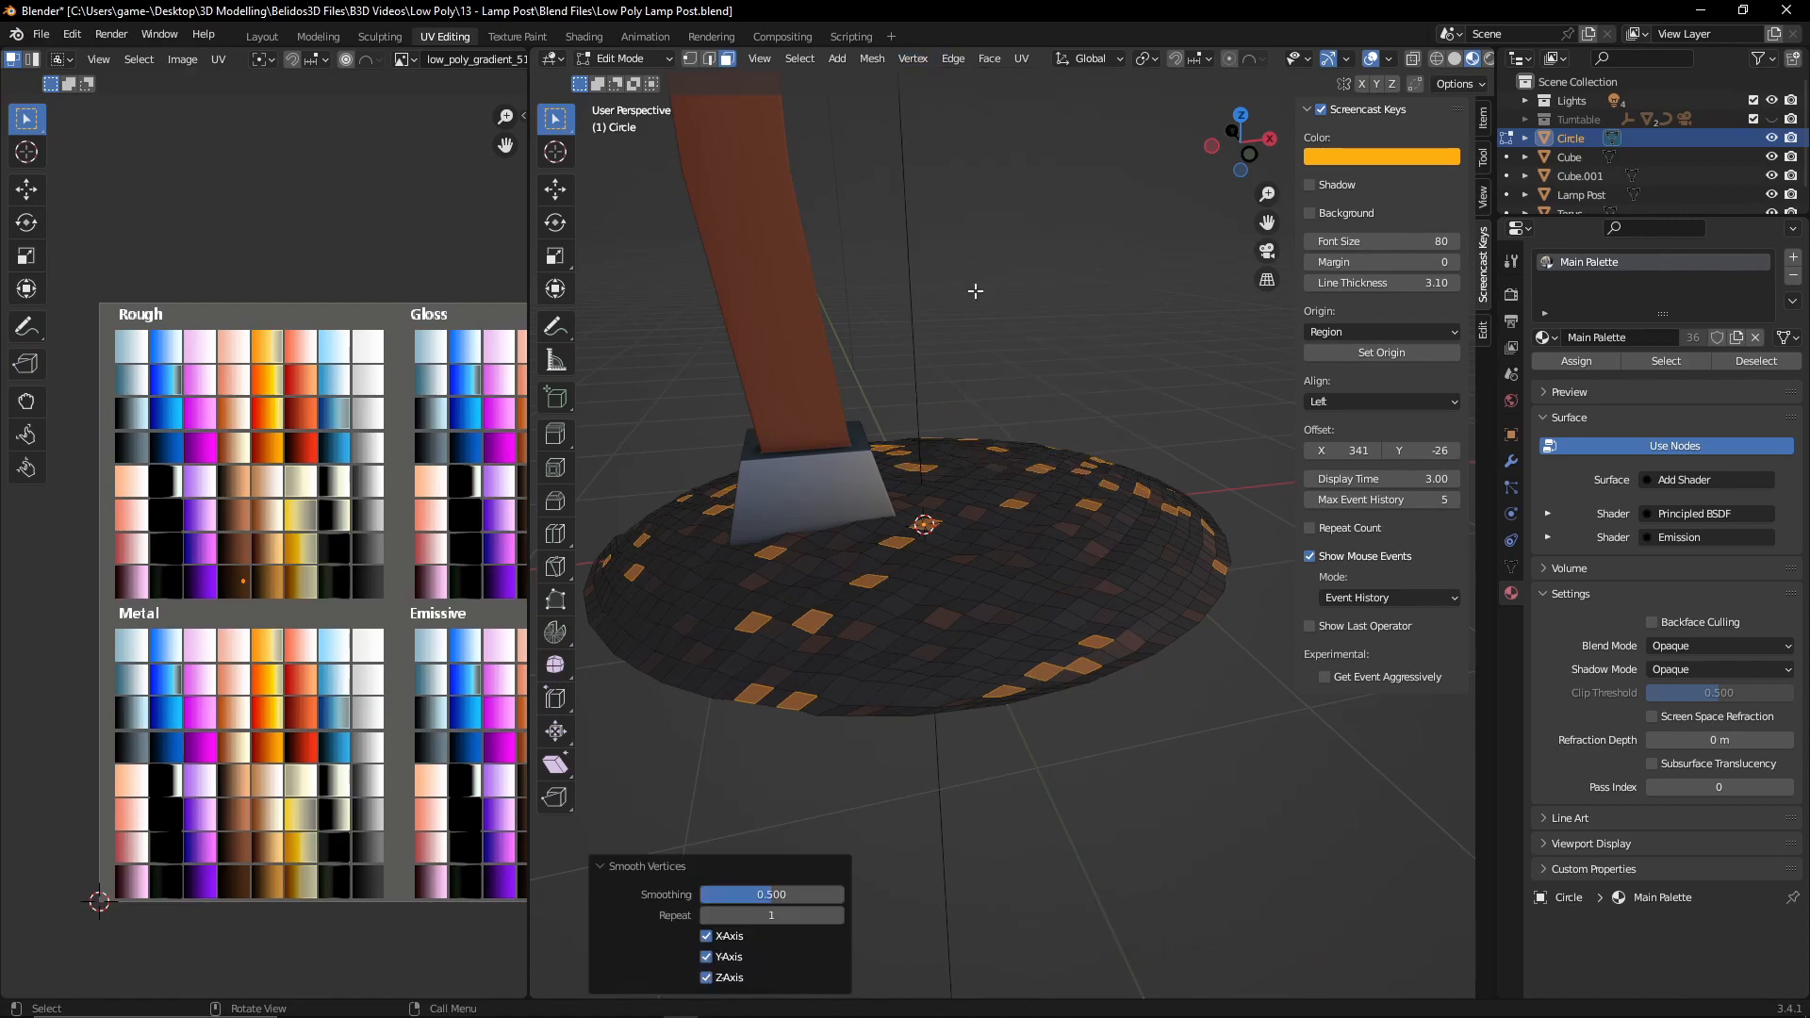
{"action": "middle_click_drag", "start_coordinate": [714, 826], "coordinate": [943, 582]}
{"action": "scroll", "coordinate": [967, 660], "scroll_direction": "up", "scroll_amount": 2}
{"action": "key", "text": "Tab"}
{"action": "key", "text": "Tab"}
{"action": "key", "text": "Tab"}
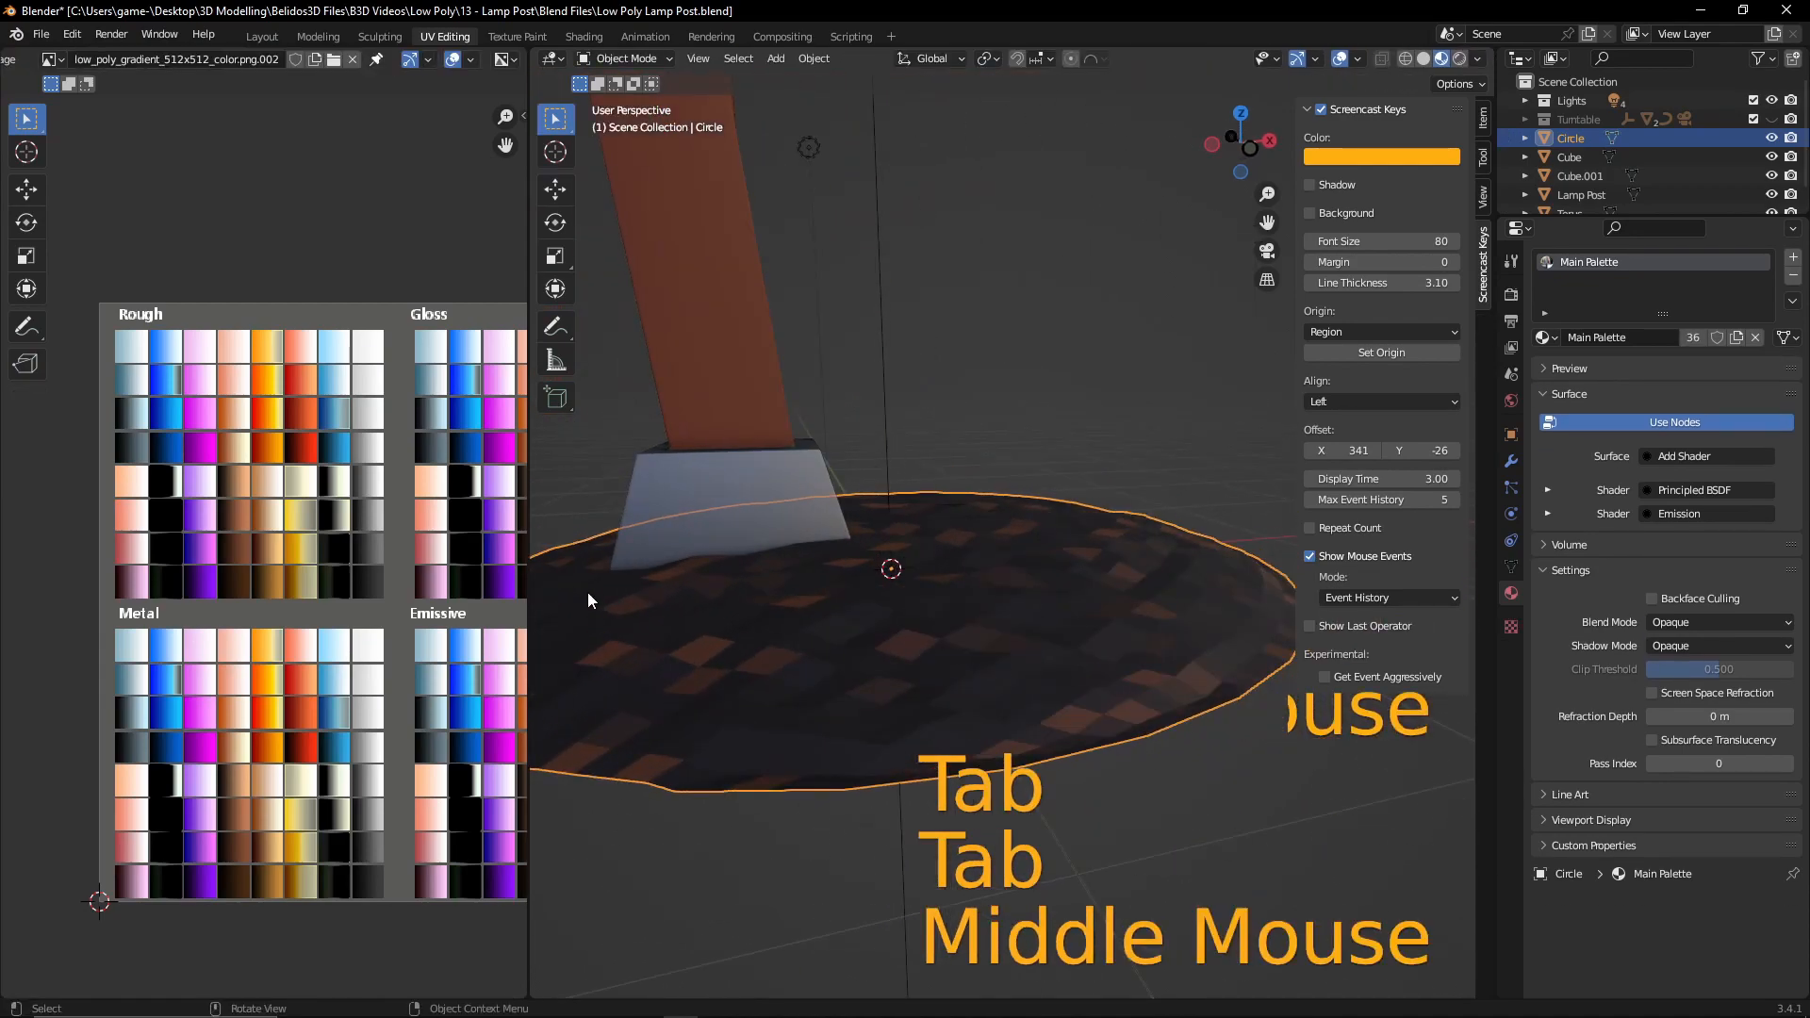
- Apply Shade Auto Smooth to the ground mound, deselect it and review it with the lamp post
{"action": "right_click", "coordinate": [967, 609]}
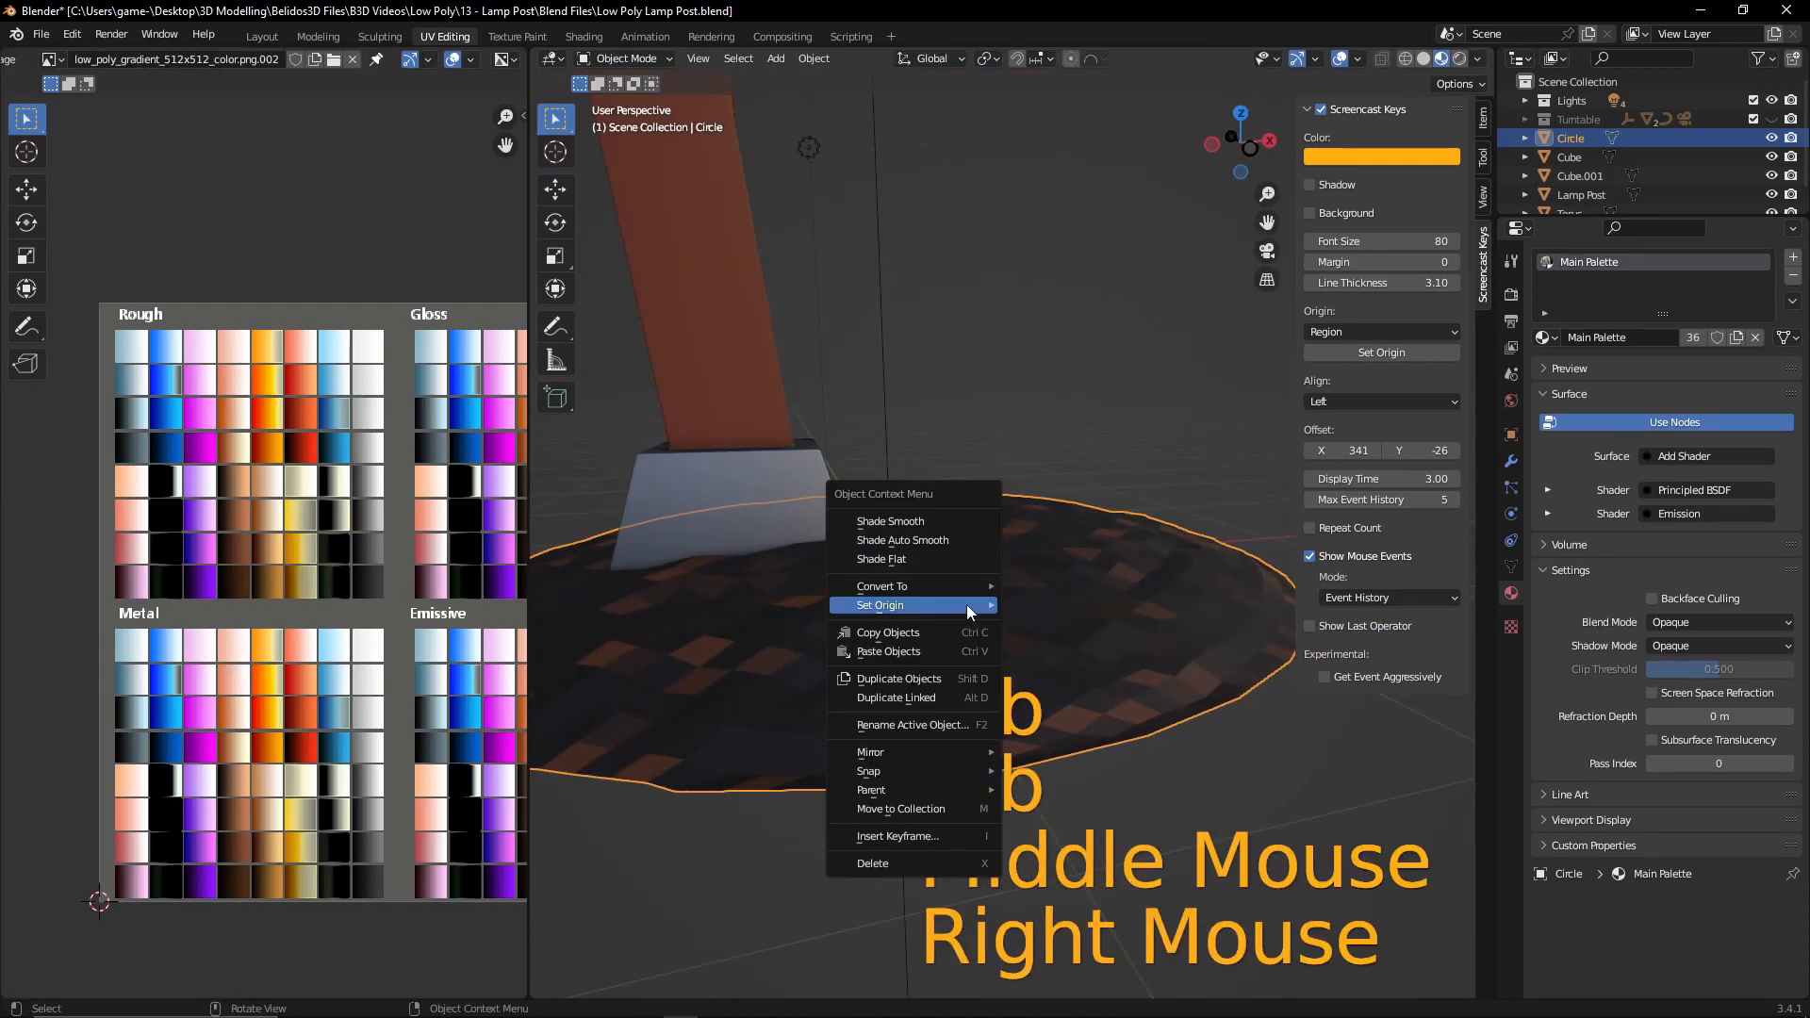
{"action": "left_click", "coordinate": [903, 539]}
{"action": "middle_click_drag", "start_coordinate": [1061, 620], "coordinate": [1202, 534]}
{"action": "scroll", "coordinate": [1014, 607], "scroll_direction": "down", "scroll_amount": 2}
{"action": "left_click", "coordinate": [1162, 449]}
{"action": "scroll", "coordinate": [1162, 449], "scroll_direction": "down", "scroll_amount": 1}
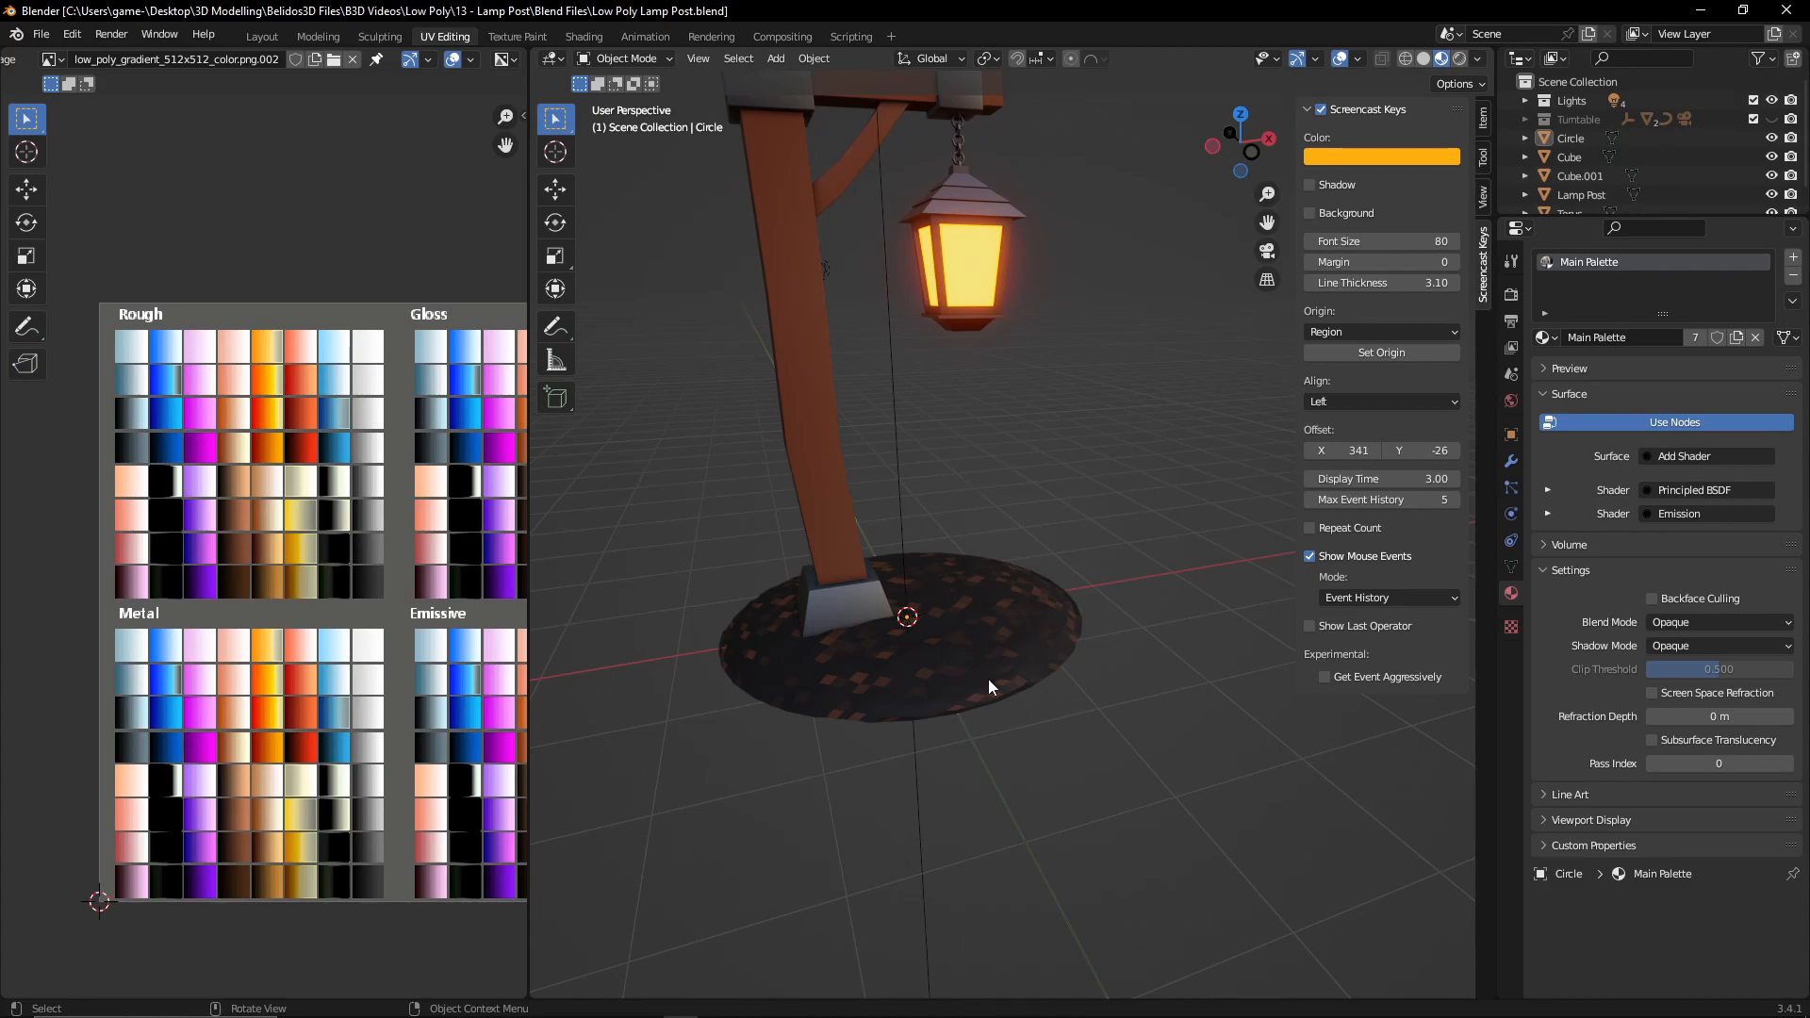
- Add a 2 m plane and move it about 4.57 m along X, clear of the ground mound
{"action": "key", "text": "shift+a"}
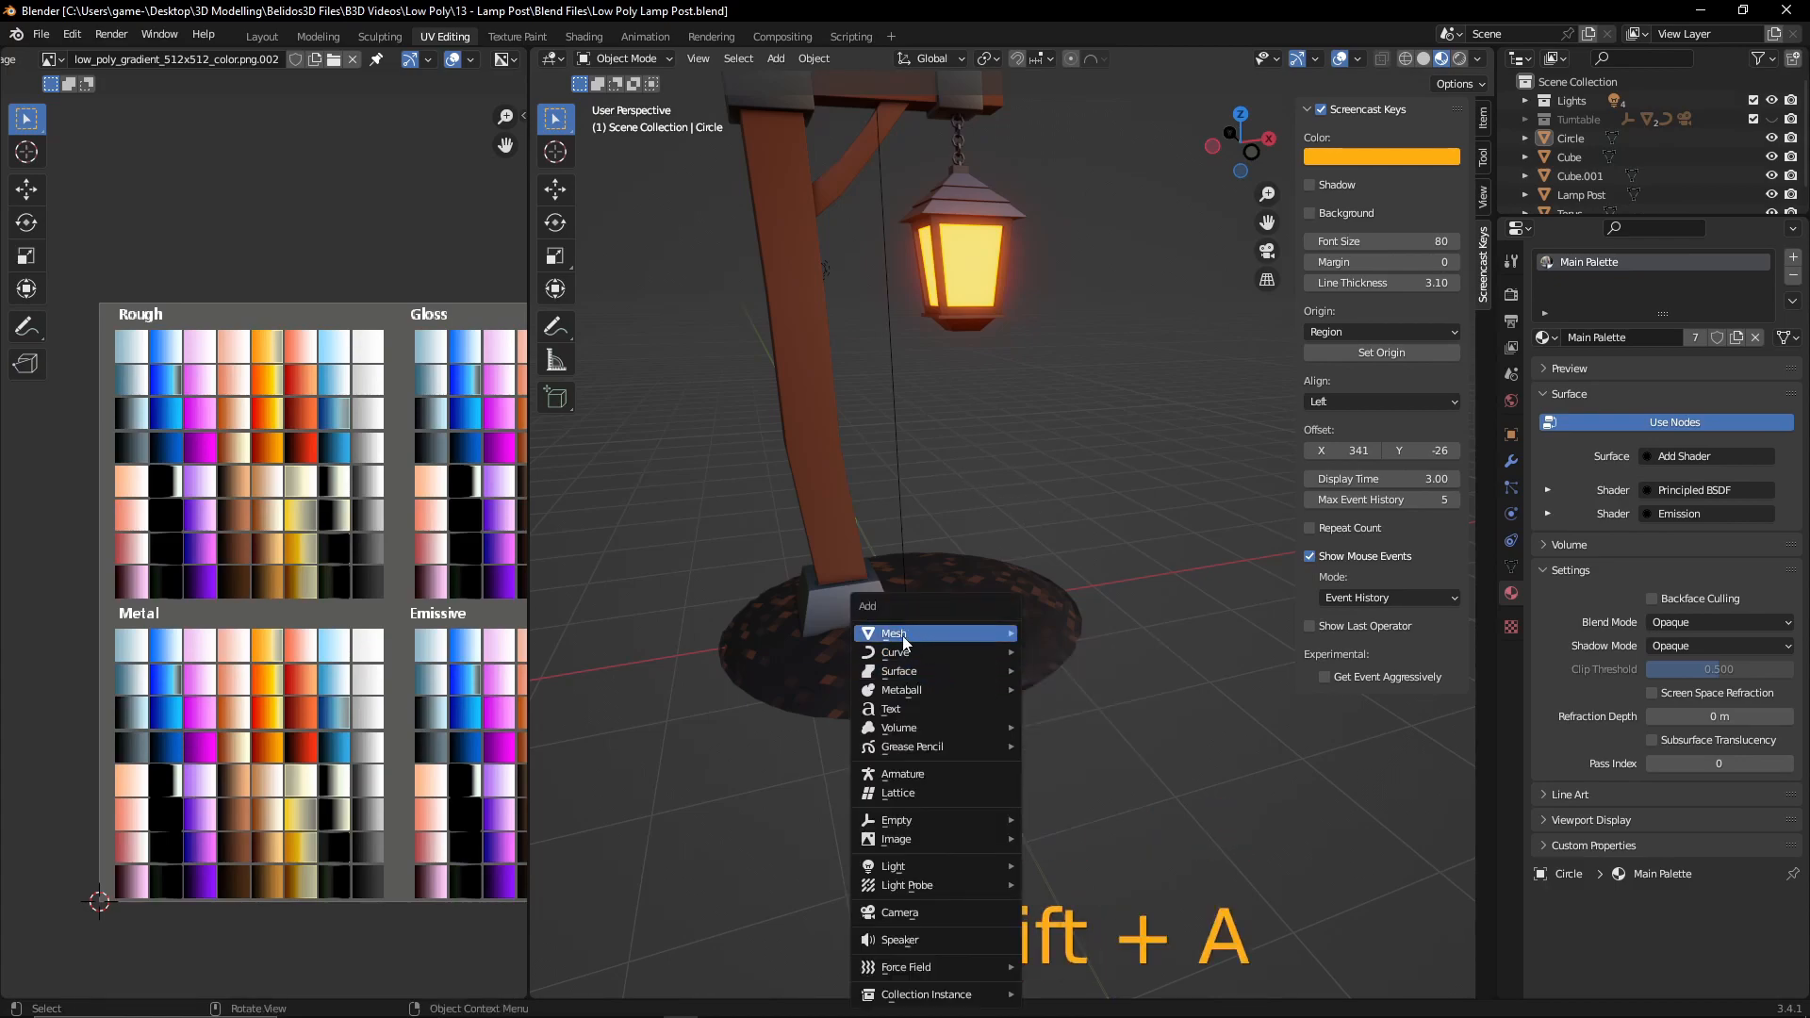
{"action": "mouse_move", "coordinate": [902, 635]}
{"action": "left_click", "coordinate": [1101, 631]}
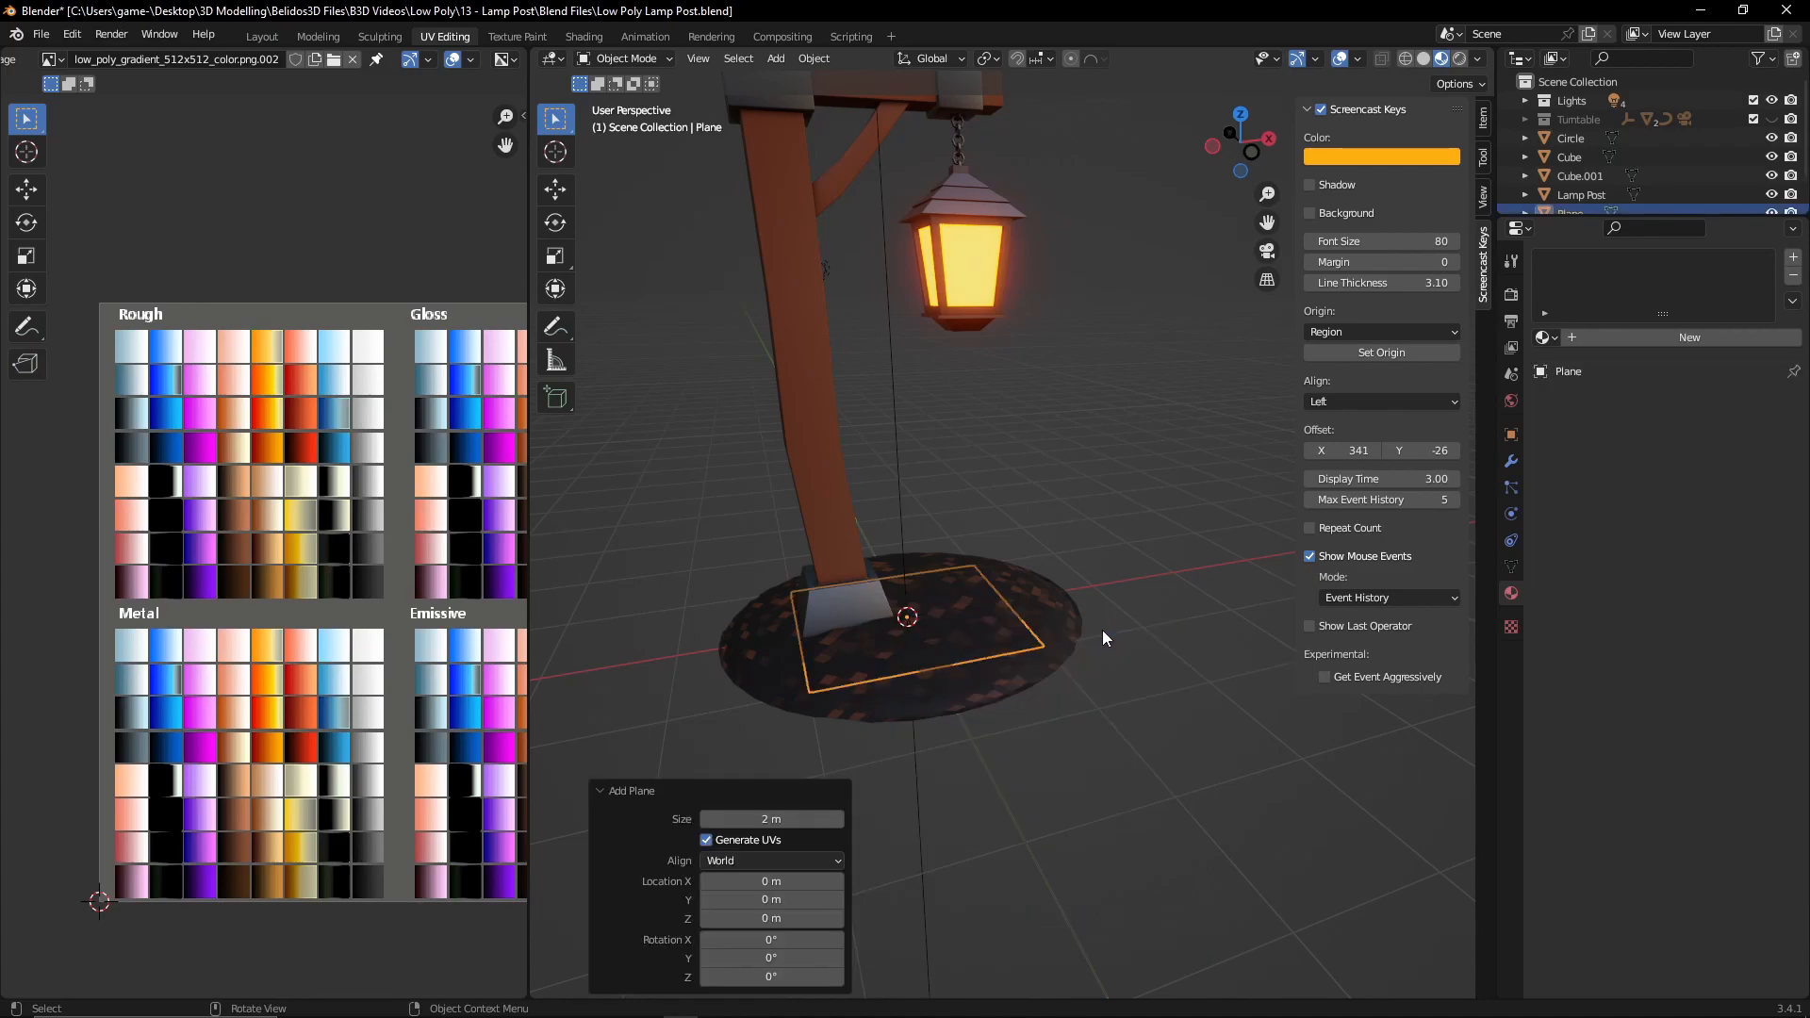
{"action": "key", "text": "g"}
{"action": "key", "text": "x"}
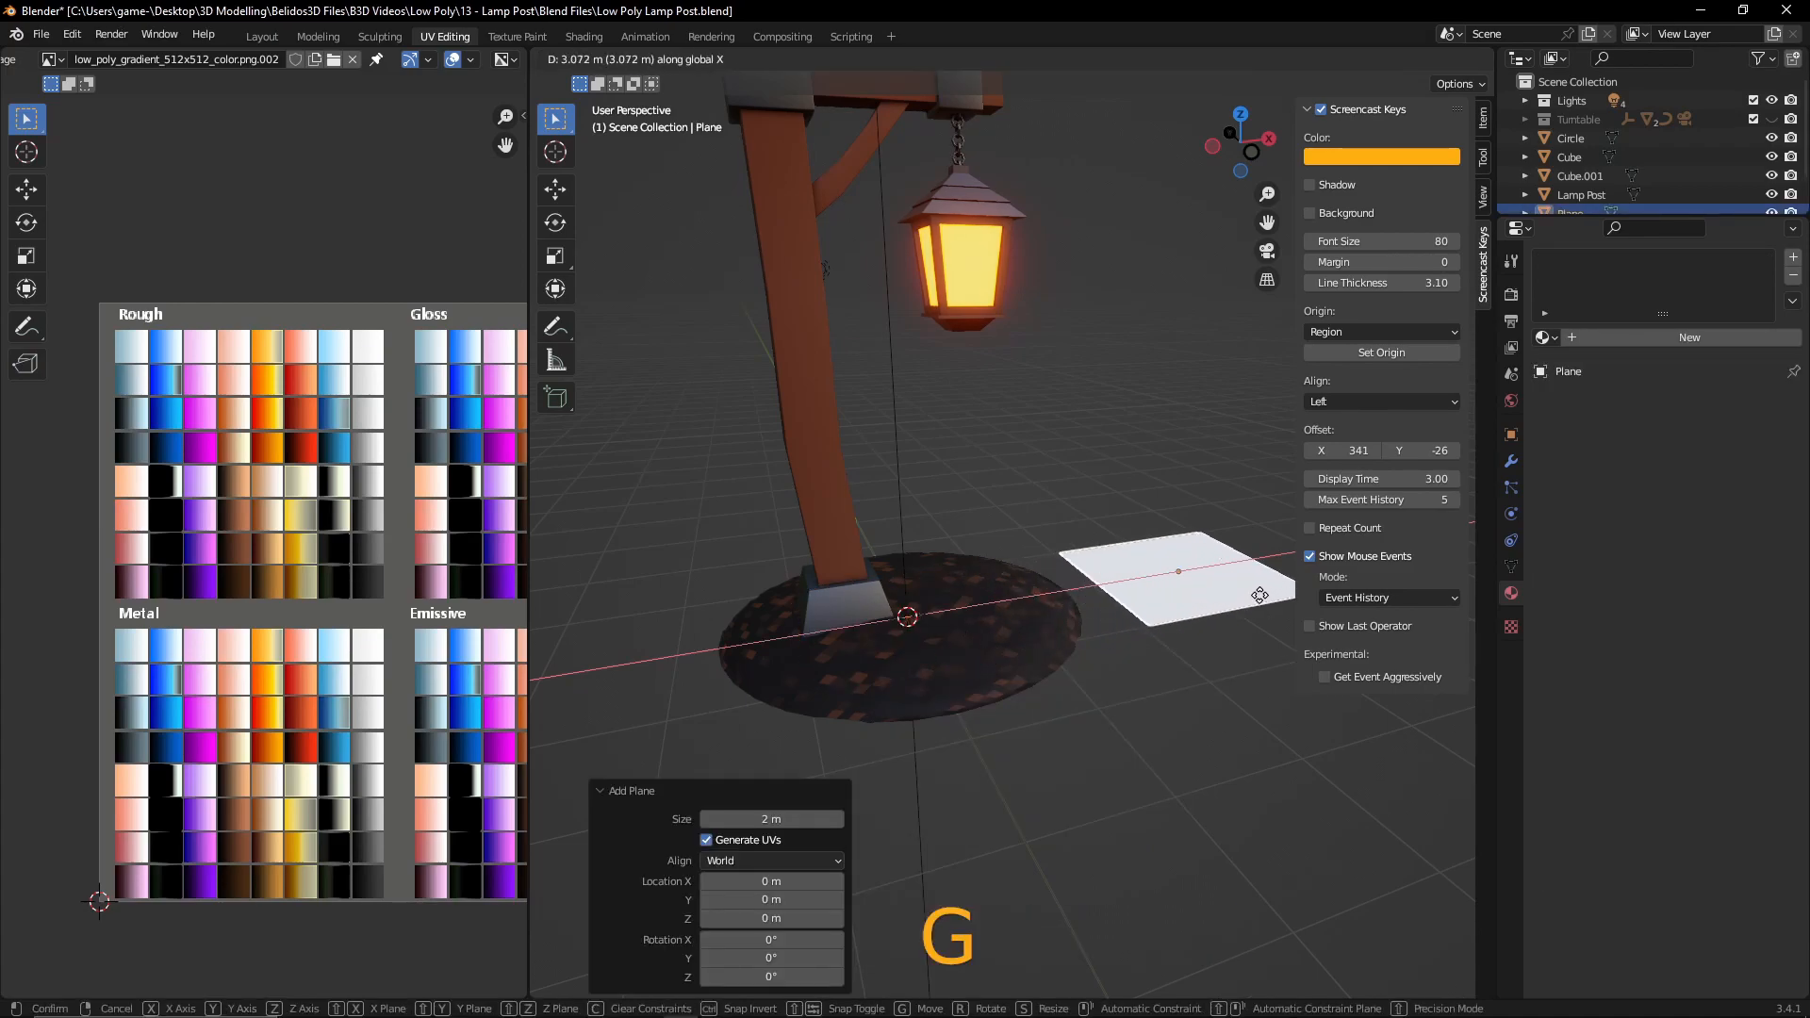
{"action": "left_click", "coordinate": [1360, 571]}
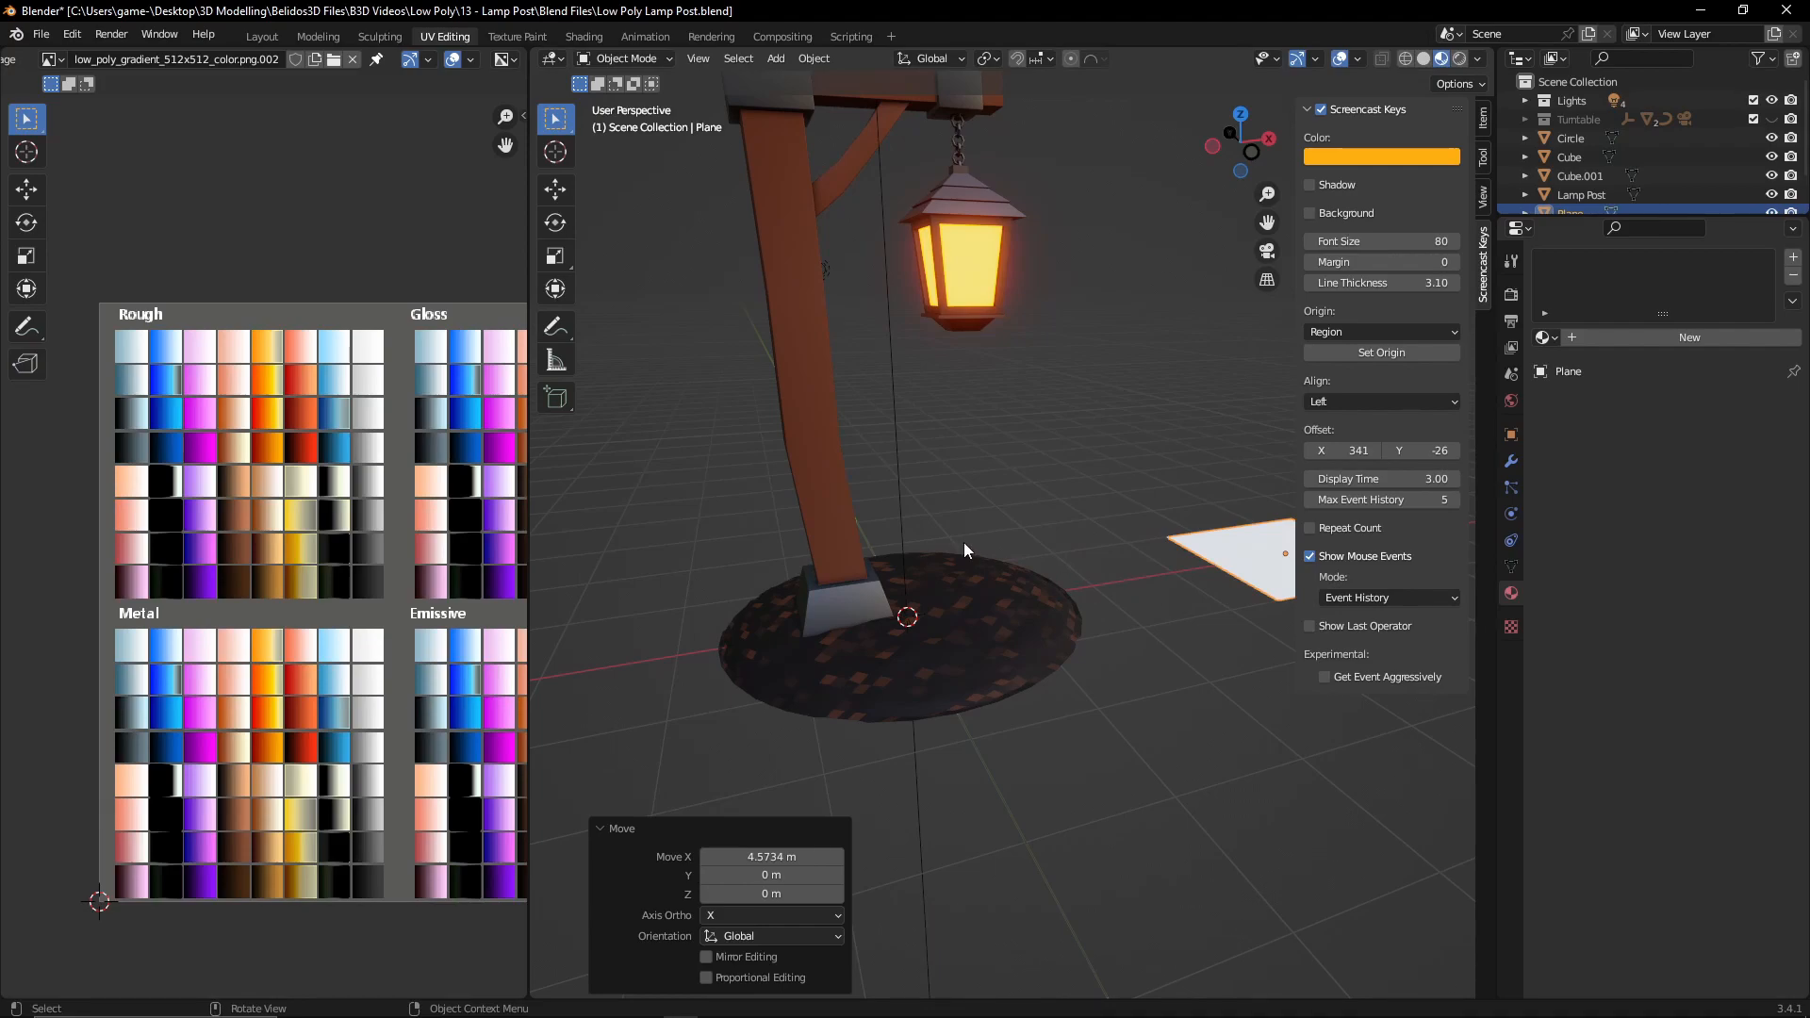
- Frame the plane in top view and scale its mesh along X to about 0.071, making a narrow strip
{"action": "key", "text": "KP_Decimal"}
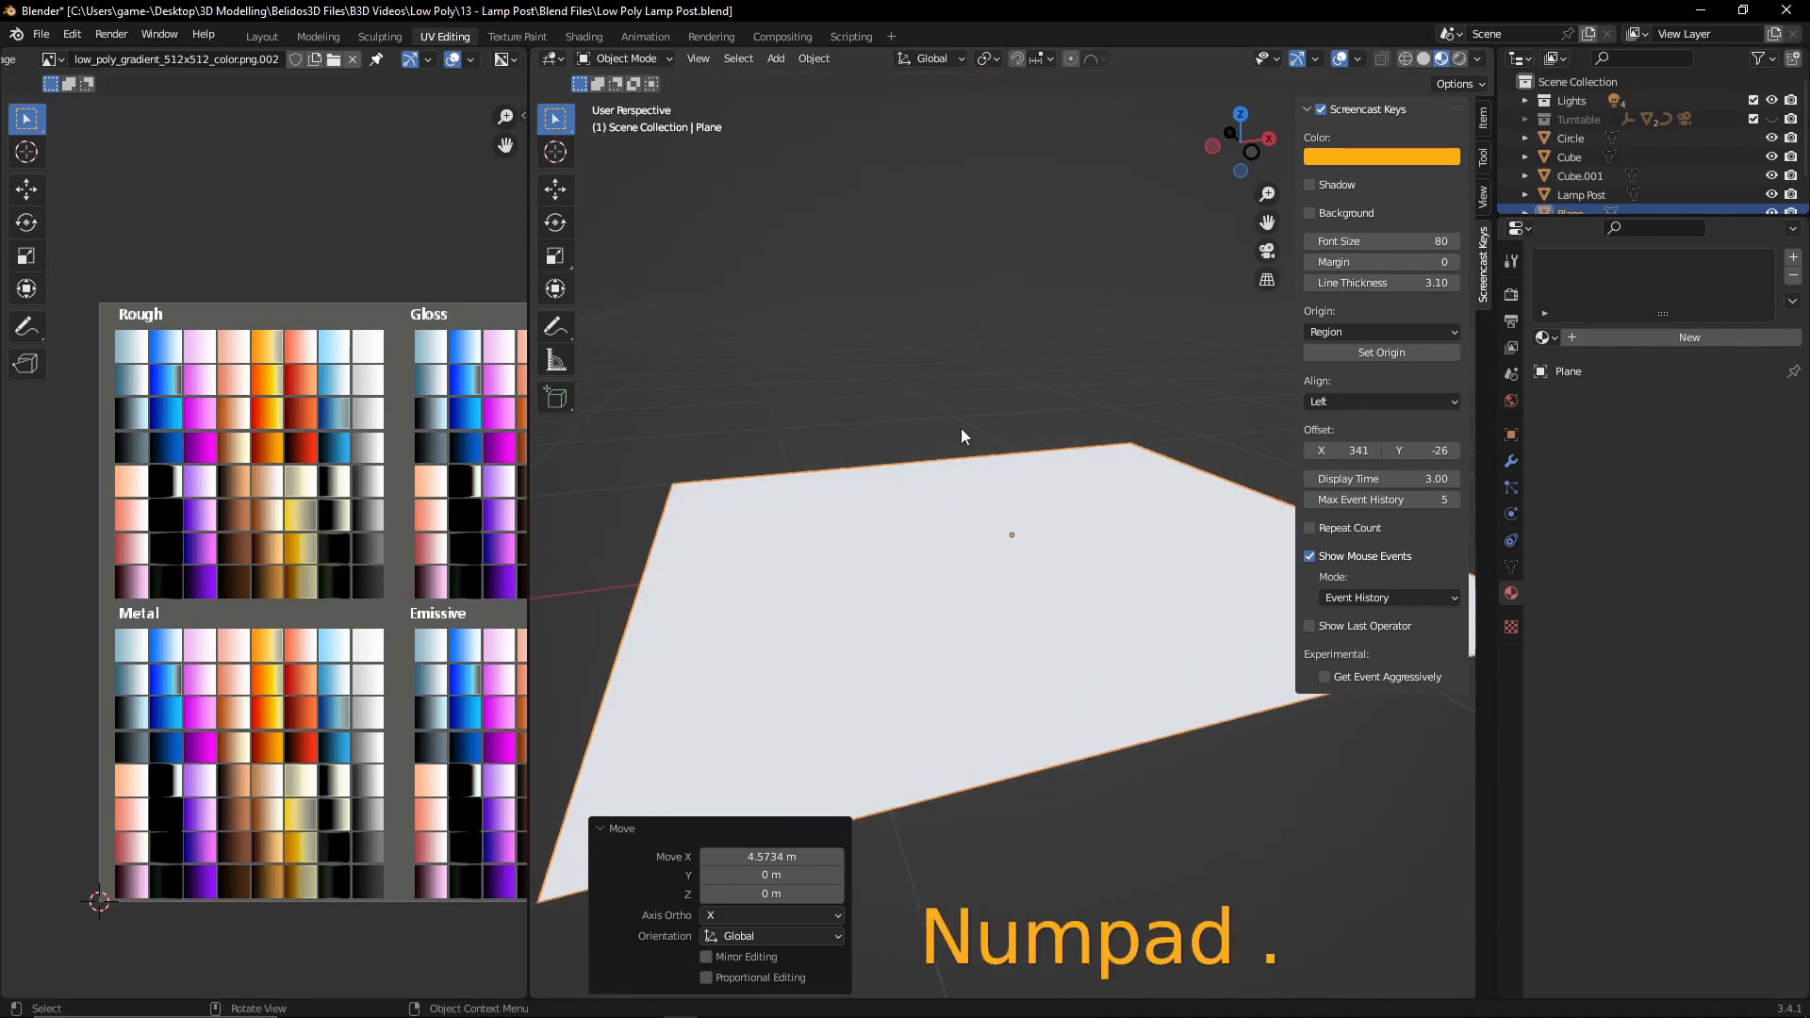
{"action": "scroll", "coordinate": [1094, 396], "scroll_direction": "down", "scroll_amount": 2}
{"action": "middle_click_drag", "start_coordinate": [1094, 396], "coordinate": [1079, 450]}
{"action": "key", "text": "KP_7"}
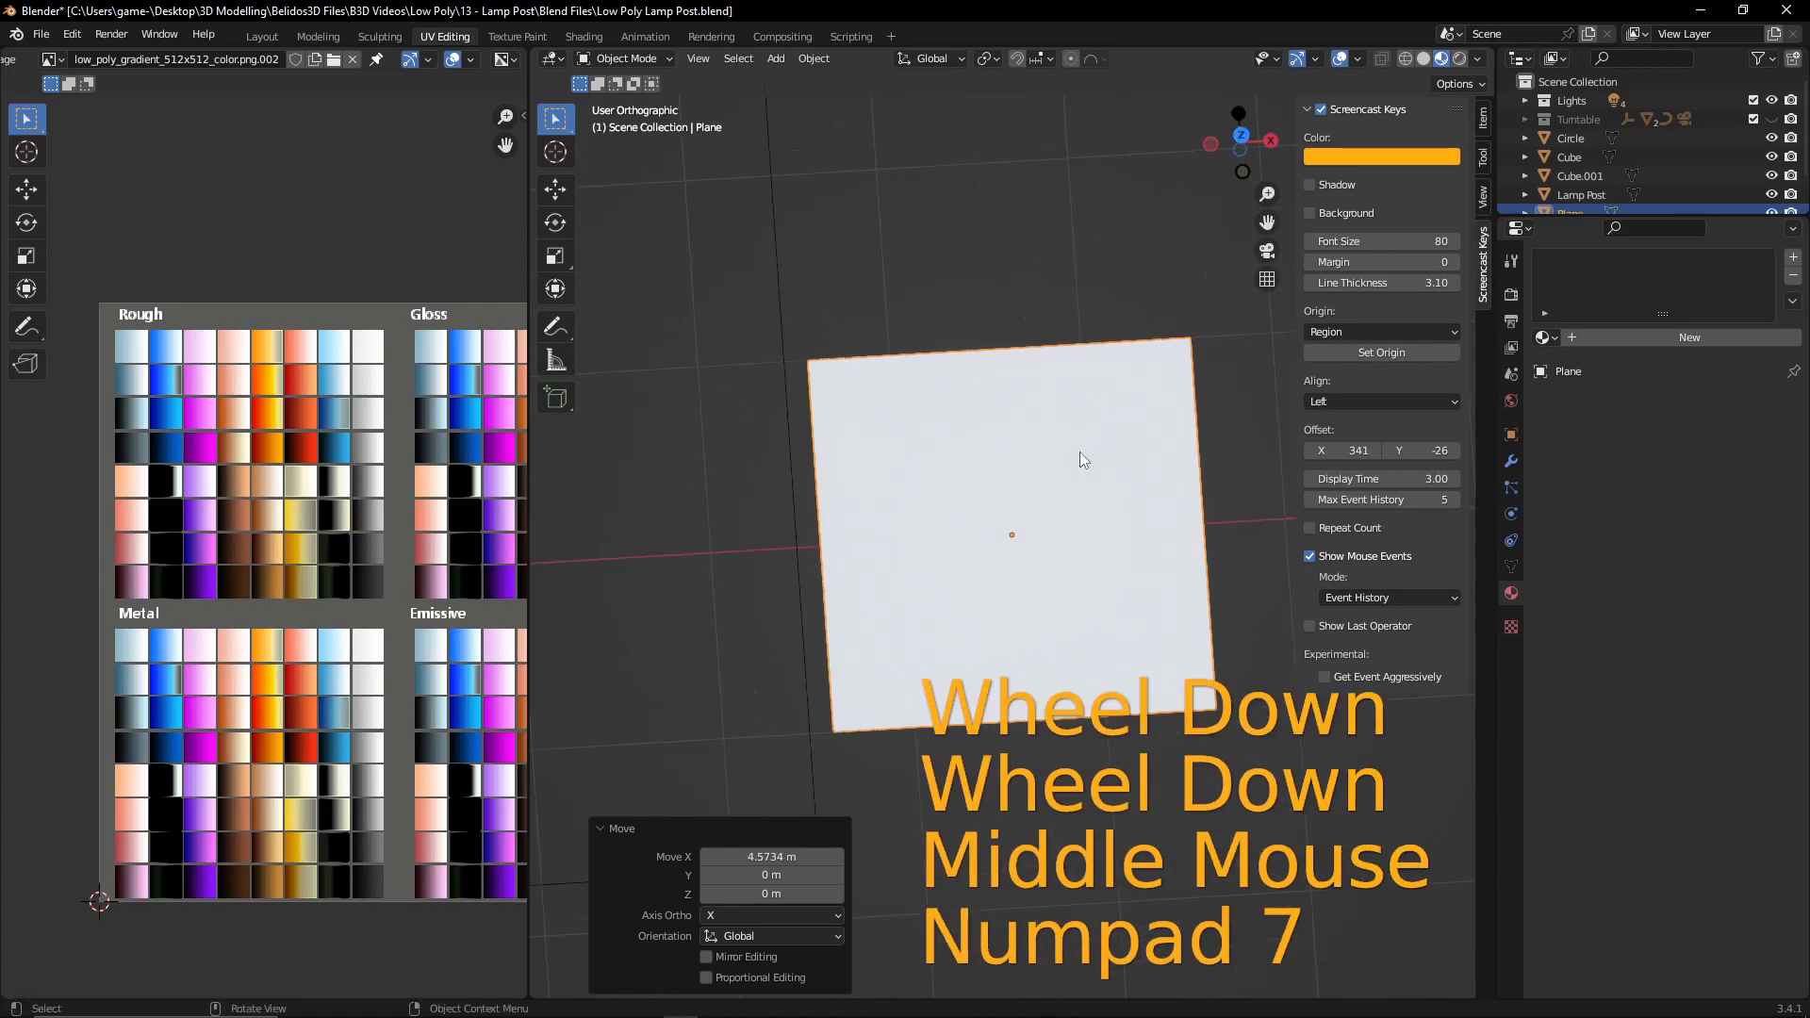
{"action": "key", "text": "Tab"}
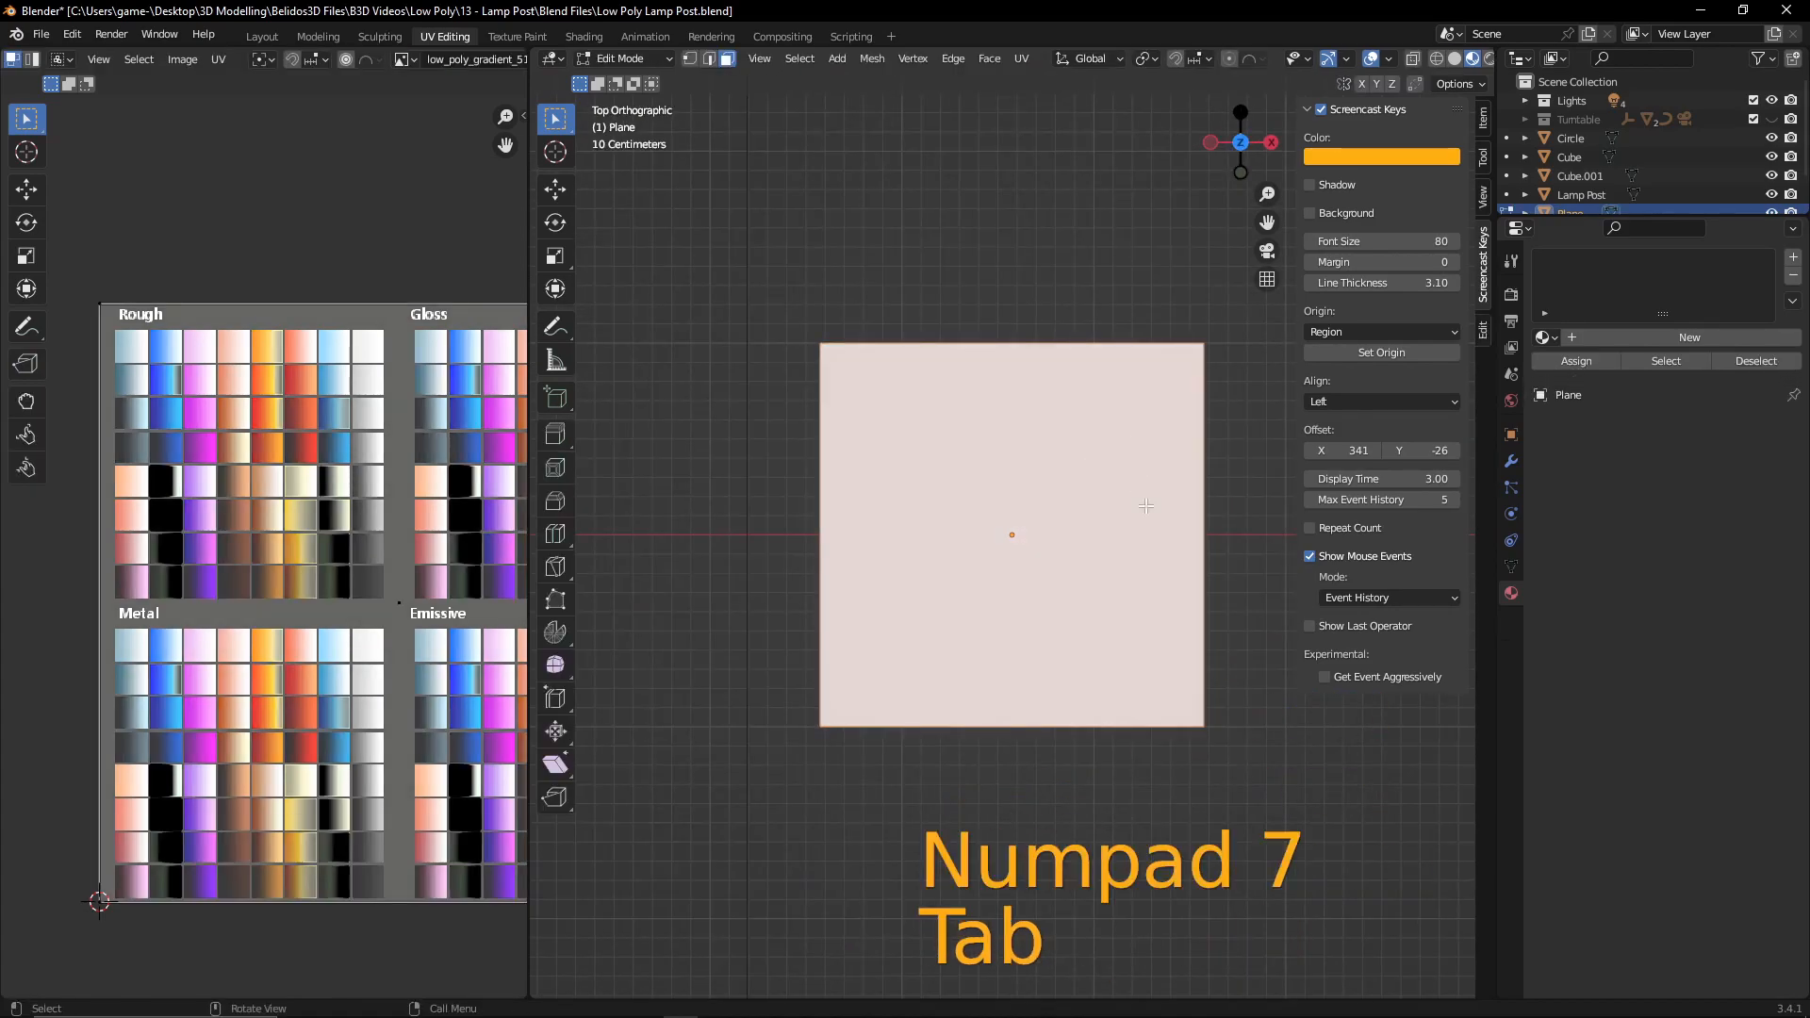
{"action": "key", "text": "s"}
{"action": "key", "text": "x"}
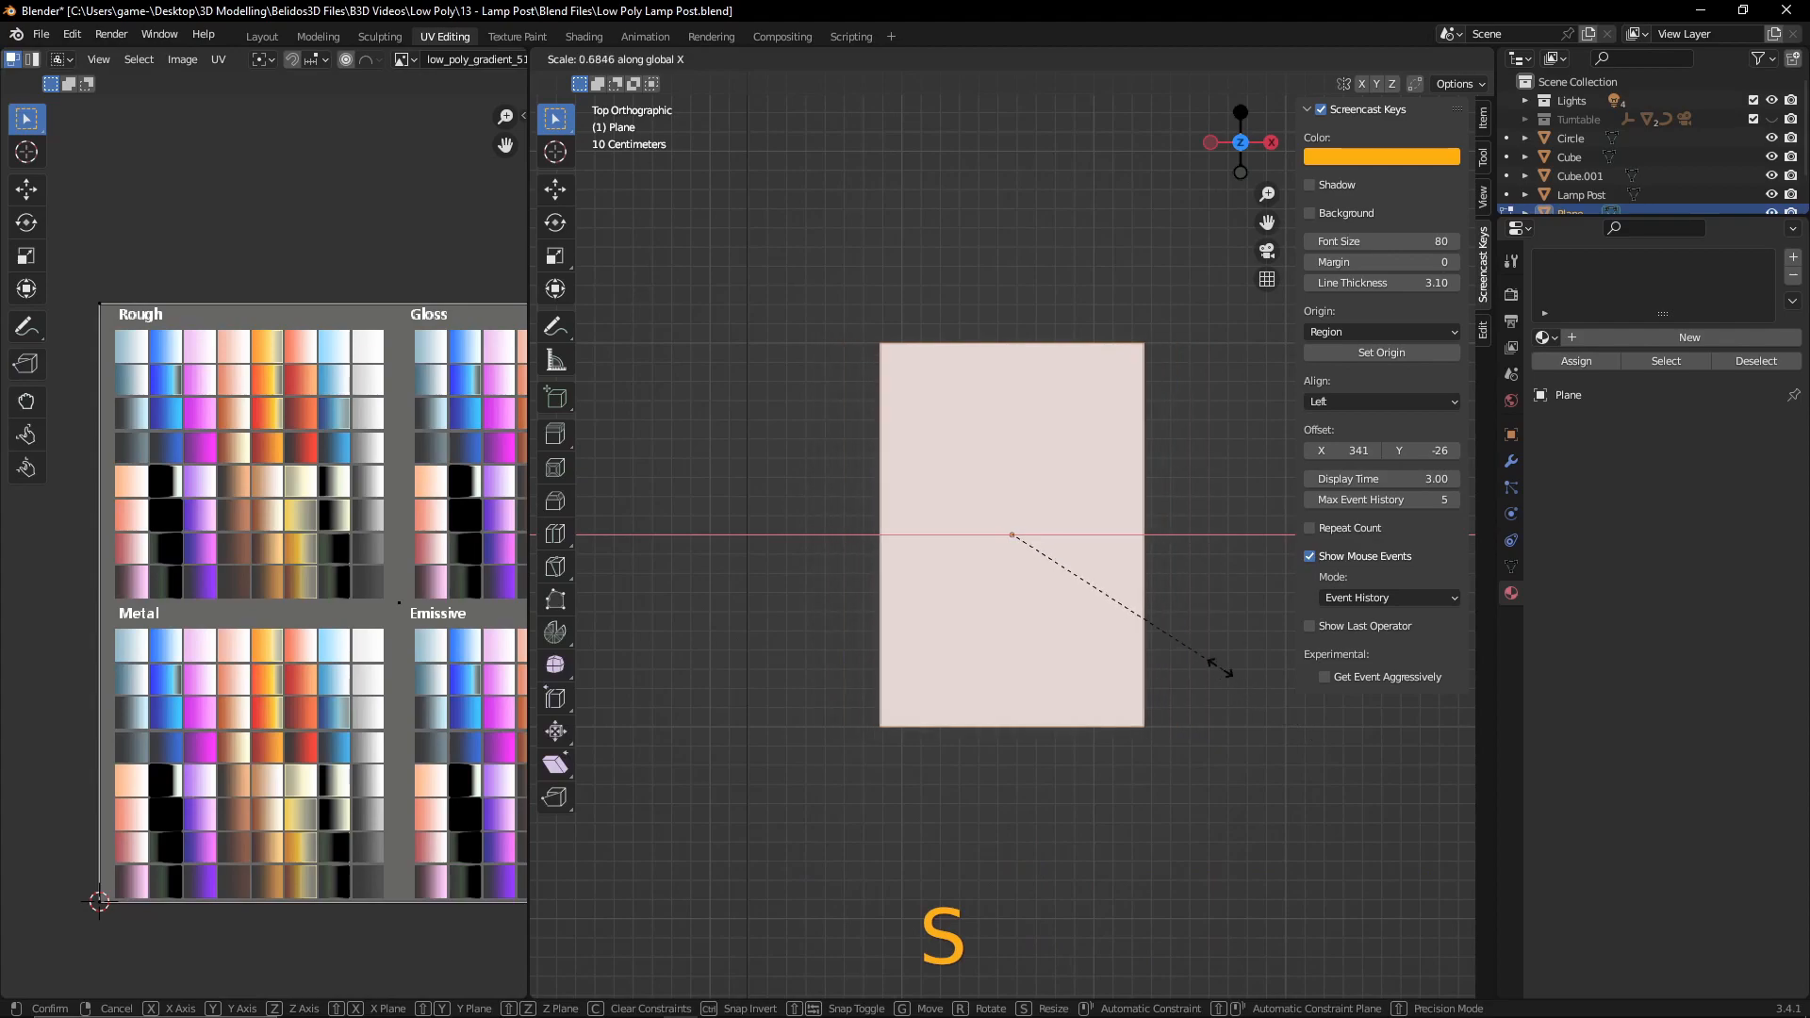
{"action": "left_click", "coordinate": [1016, 537]}
{"action": "scroll", "coordinate": [1086, 531], "scroll_direction": "up", "scroll_amount": 1}
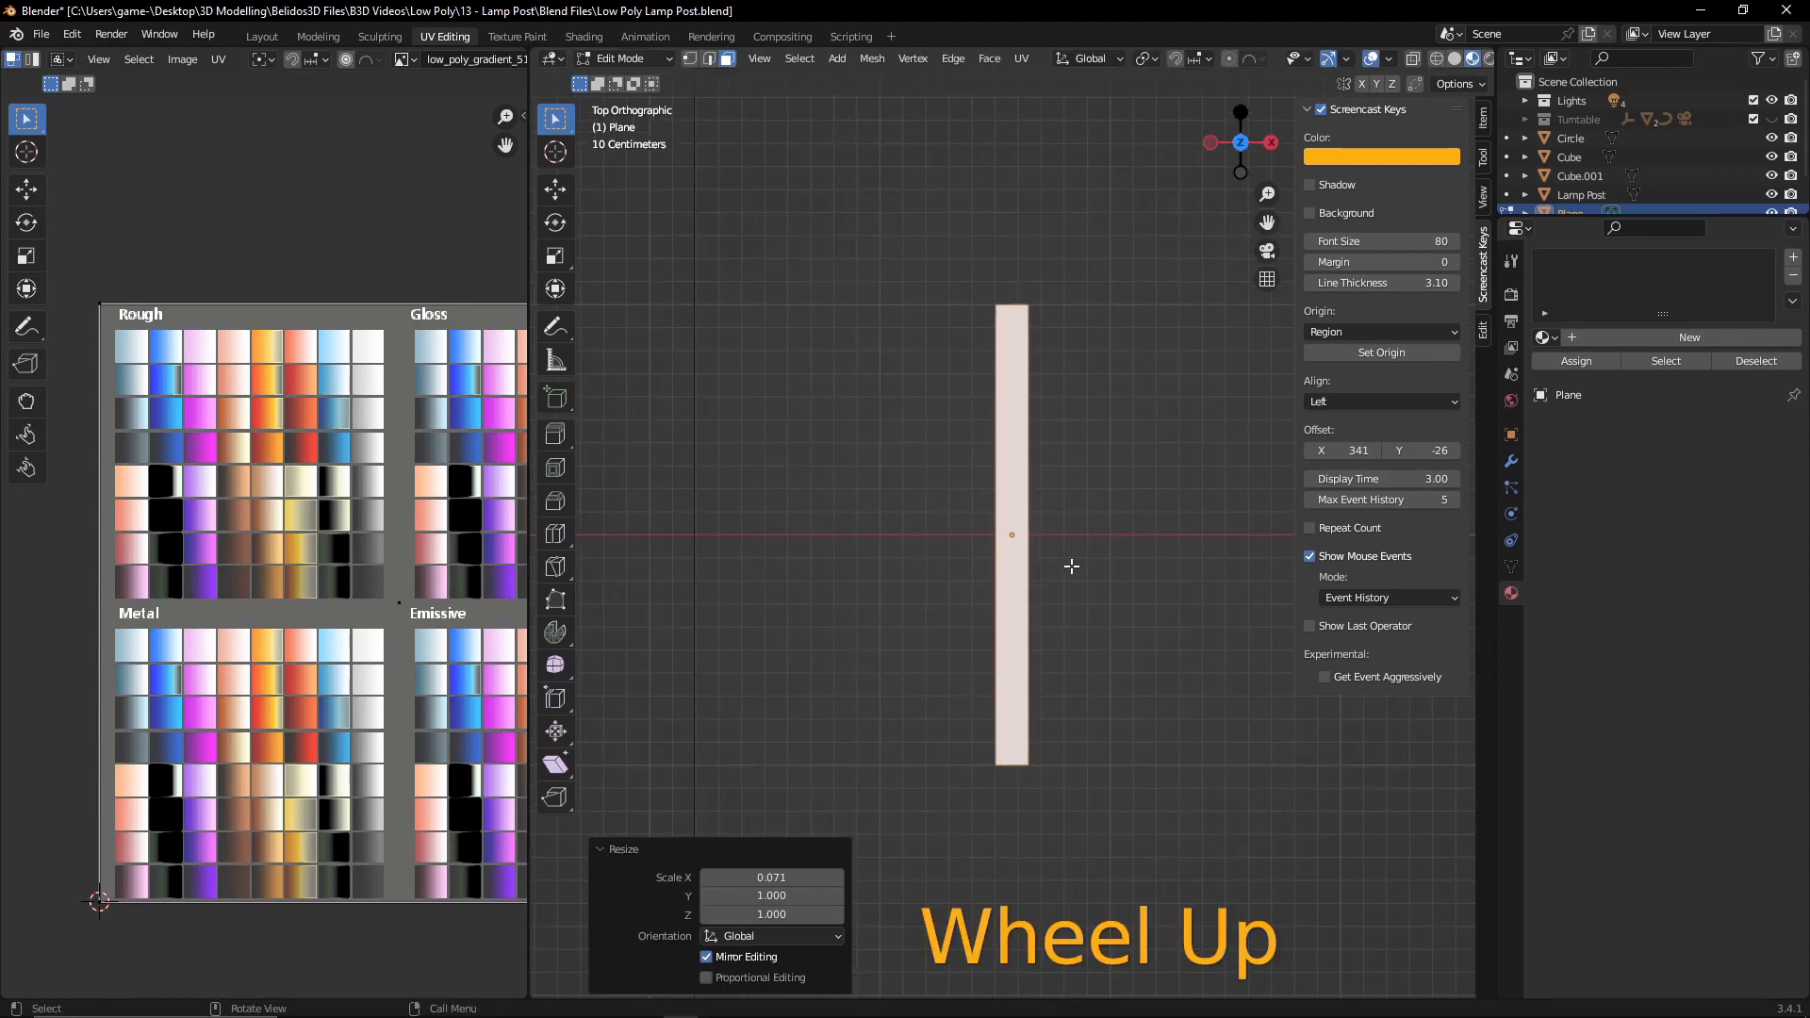
- Add crosswise loop cuts at the strip's centre and through its upper half, and scale each one wider
{"action": "key", "text": "ctrl+r"}
{"action": "left_click", "coordinate": [997, 533]}
{"action": "right_click", "coordinate": [997, 532]}
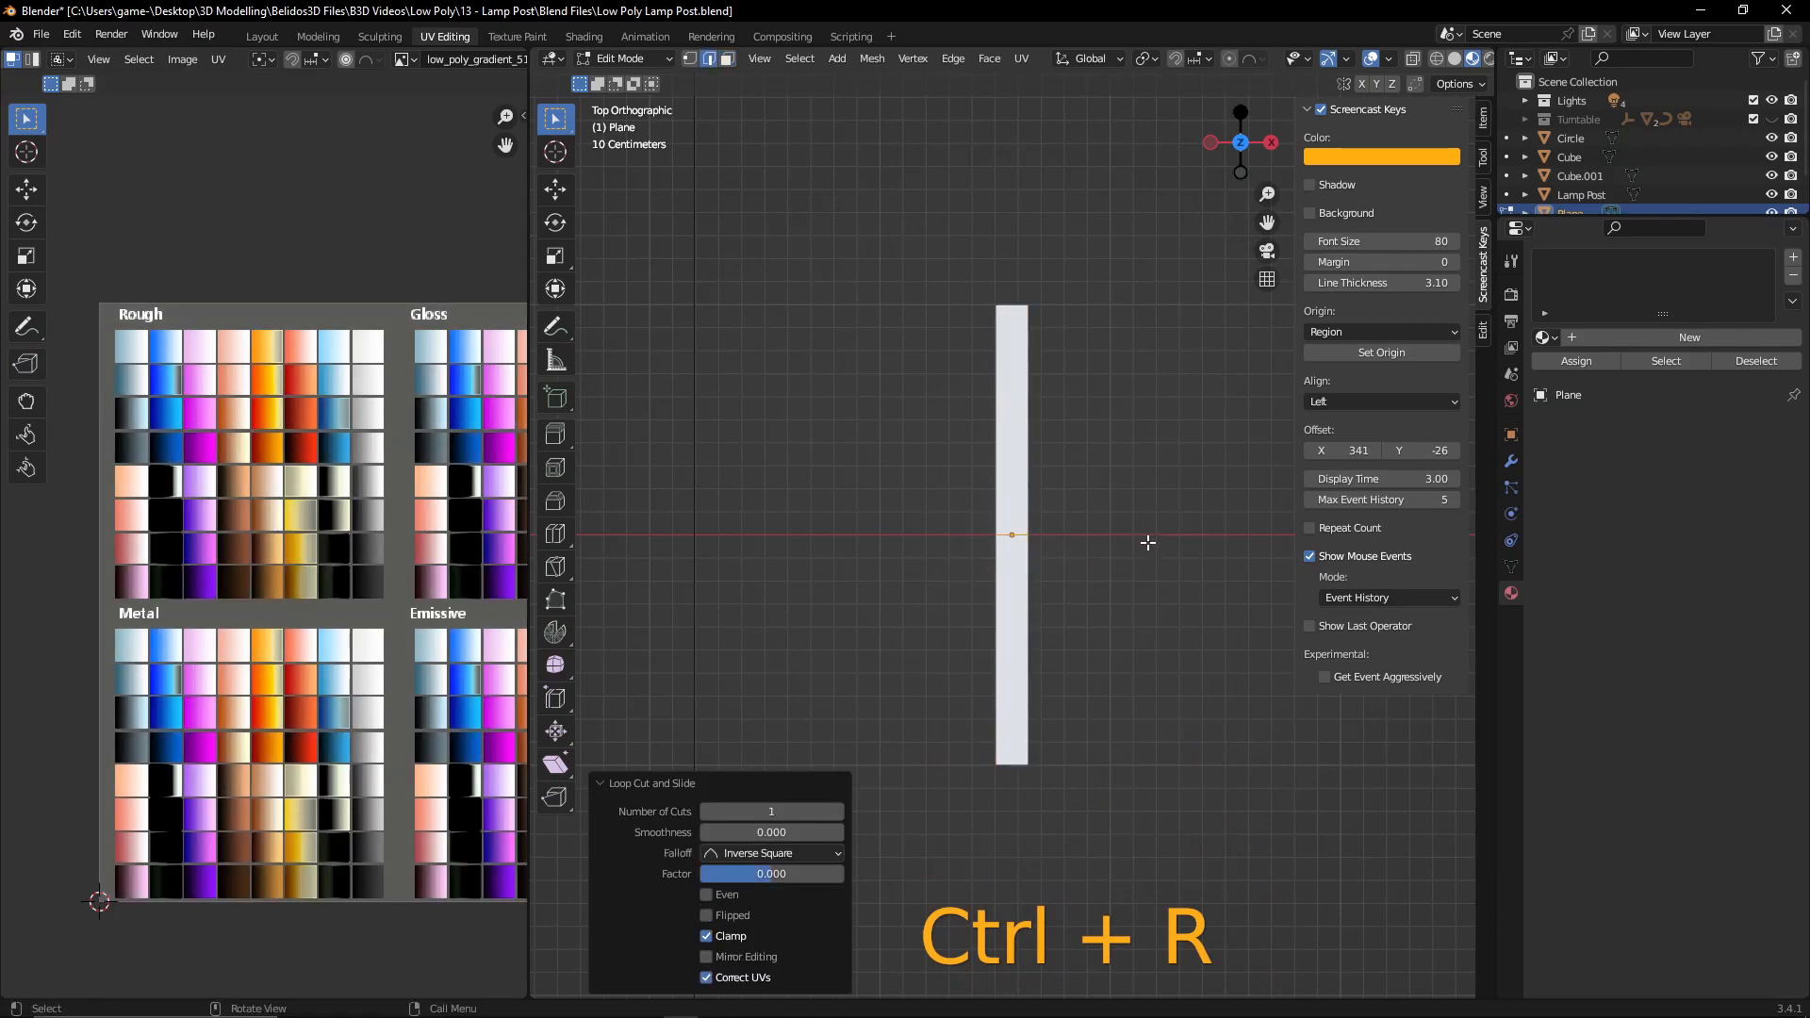
{"action": "key", "text": "s"}
{"action": "right_click", "coordinate": [1254, 563]}
{"action": "key", "text": "ctrl+r"}
{"action": "key", "text": "s"}
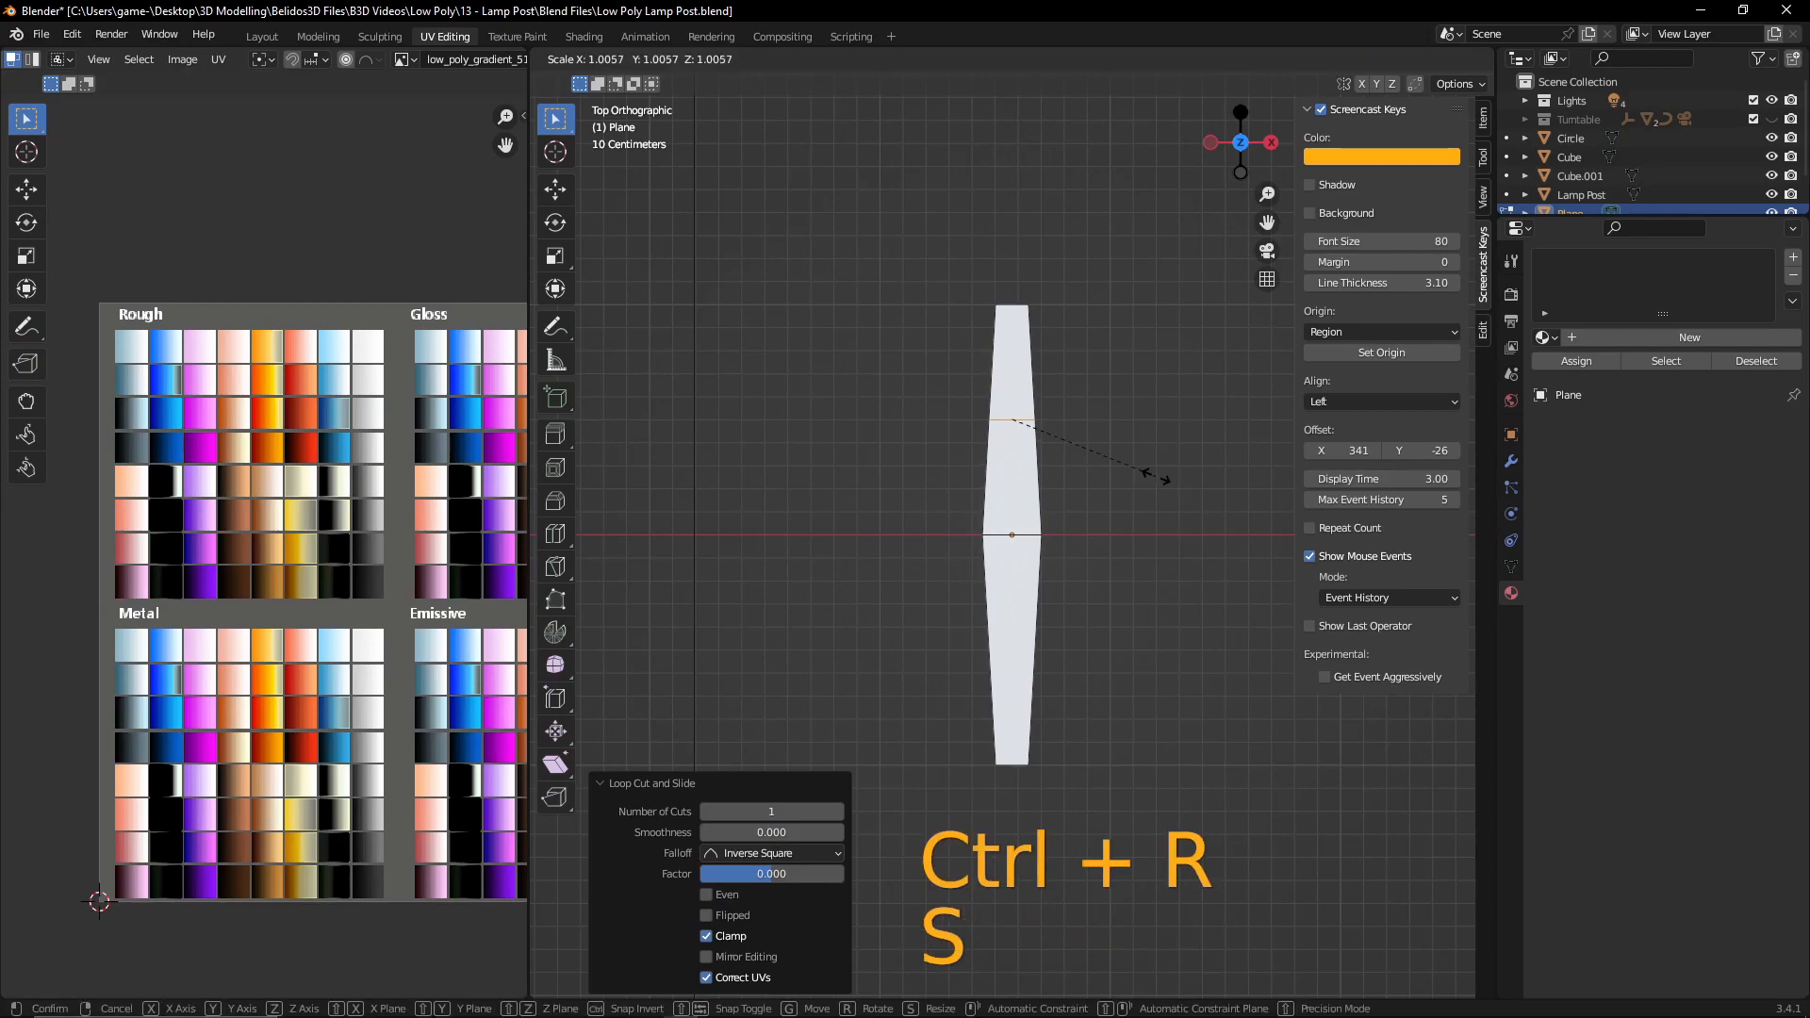
{"action": "left_click", "coordinate": [1167, 477]}
- Scale the strip's top edge to about 0.296 to taper it into a blade tip
{"action": "left_click", "coordinate": [1009, 306]}
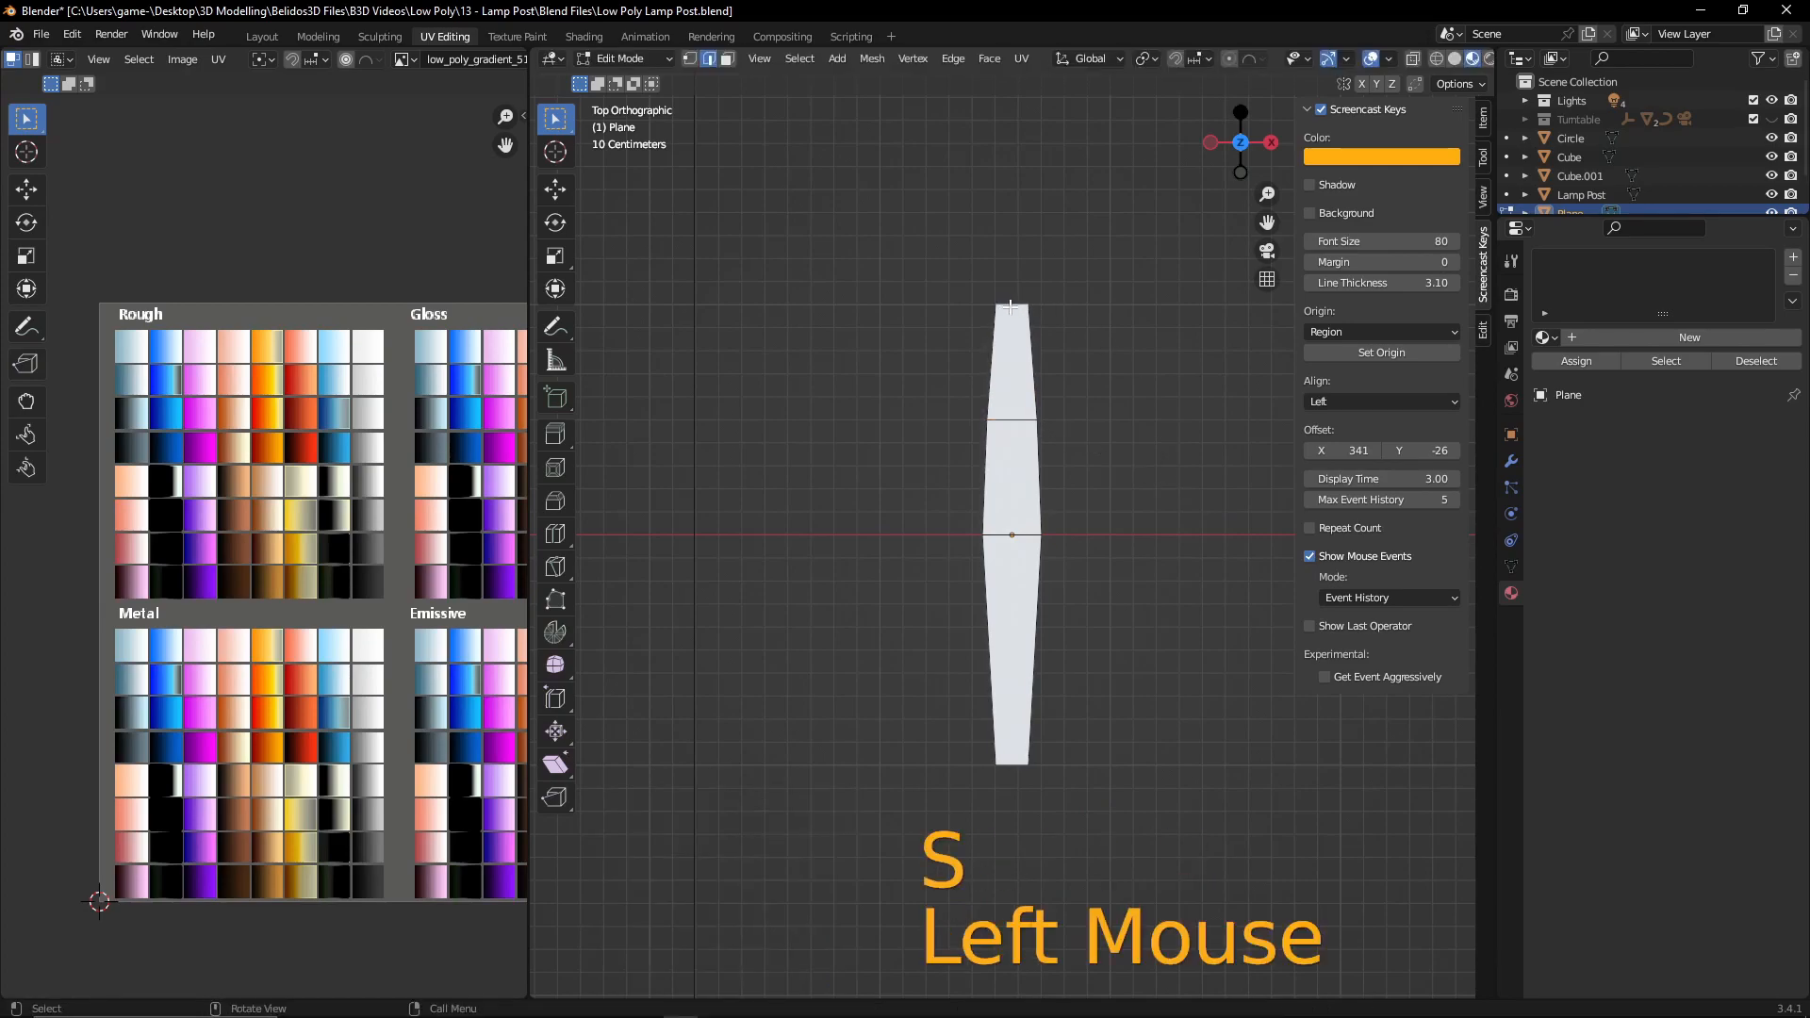
{"action": "key", "text": "s"}
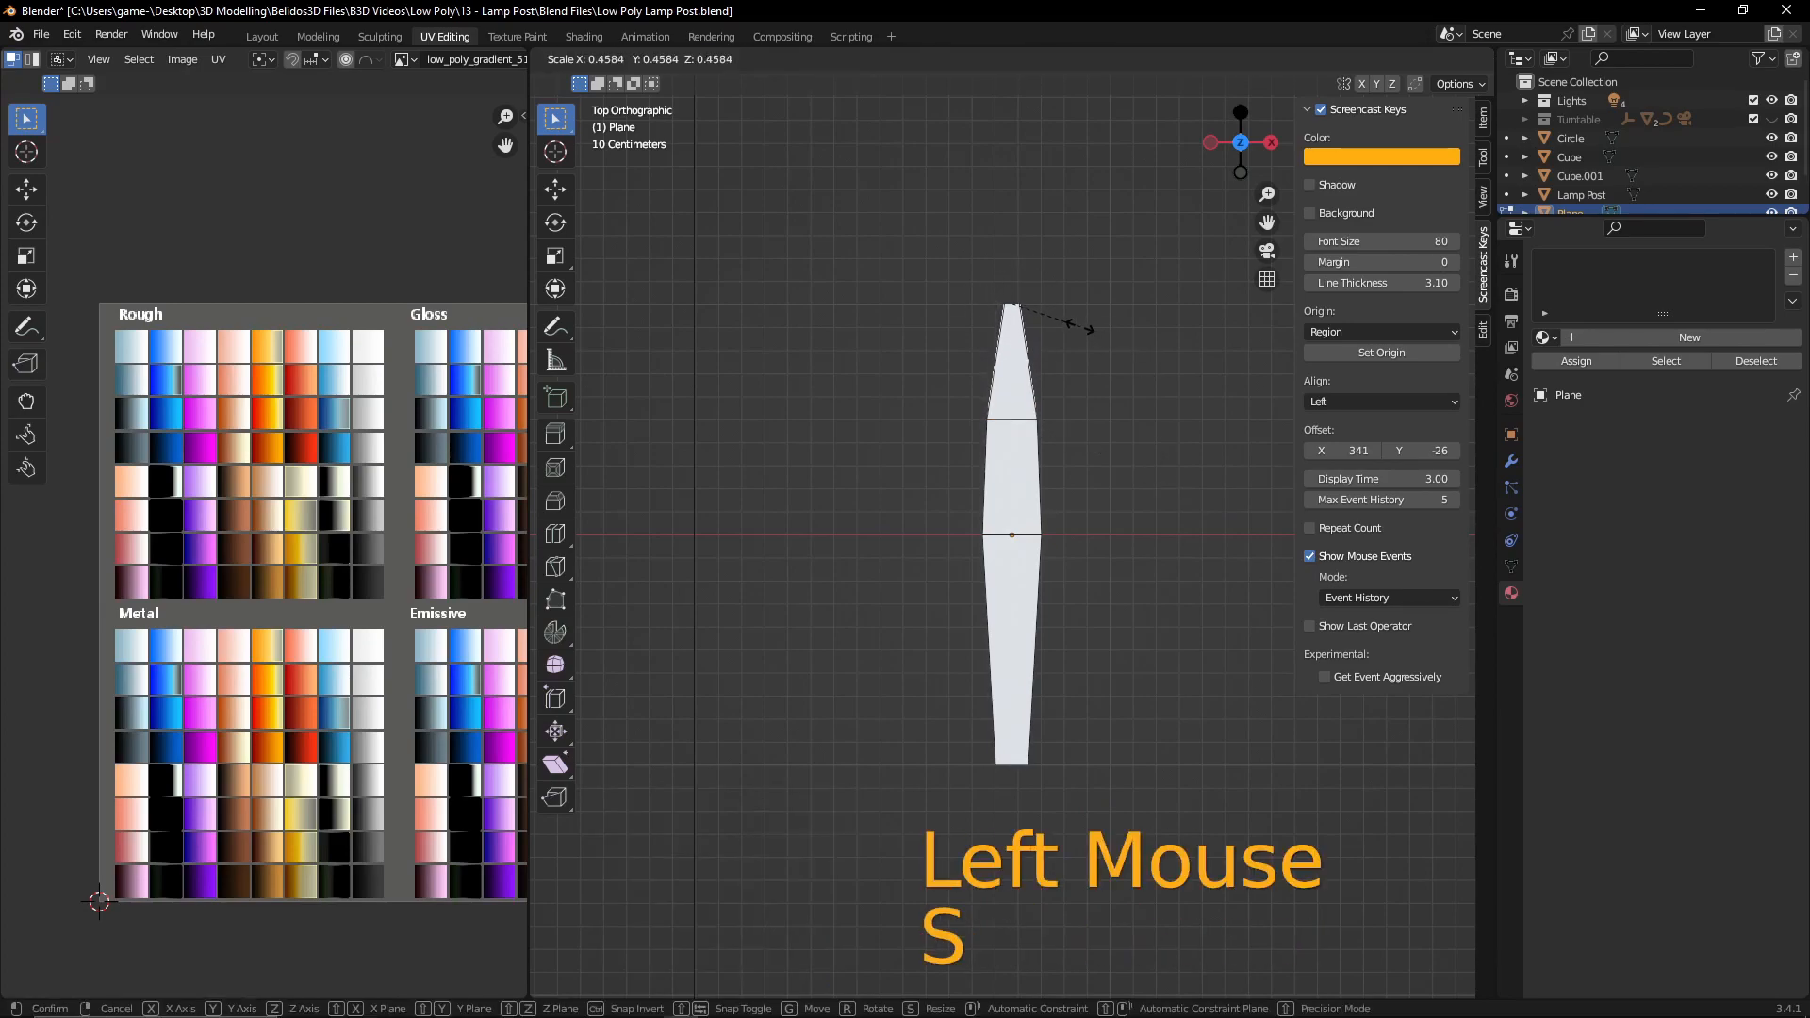
{"action": "left_click", "coordinate": [1050, 308]}
- Add a crosswise loop cut through the blade's lower half and move it about -0.278 m along Y, toward the base
{"action": "key", "text": "ctrl+r"}
{"action": "left_click", "coordinate": [1016, 707]}
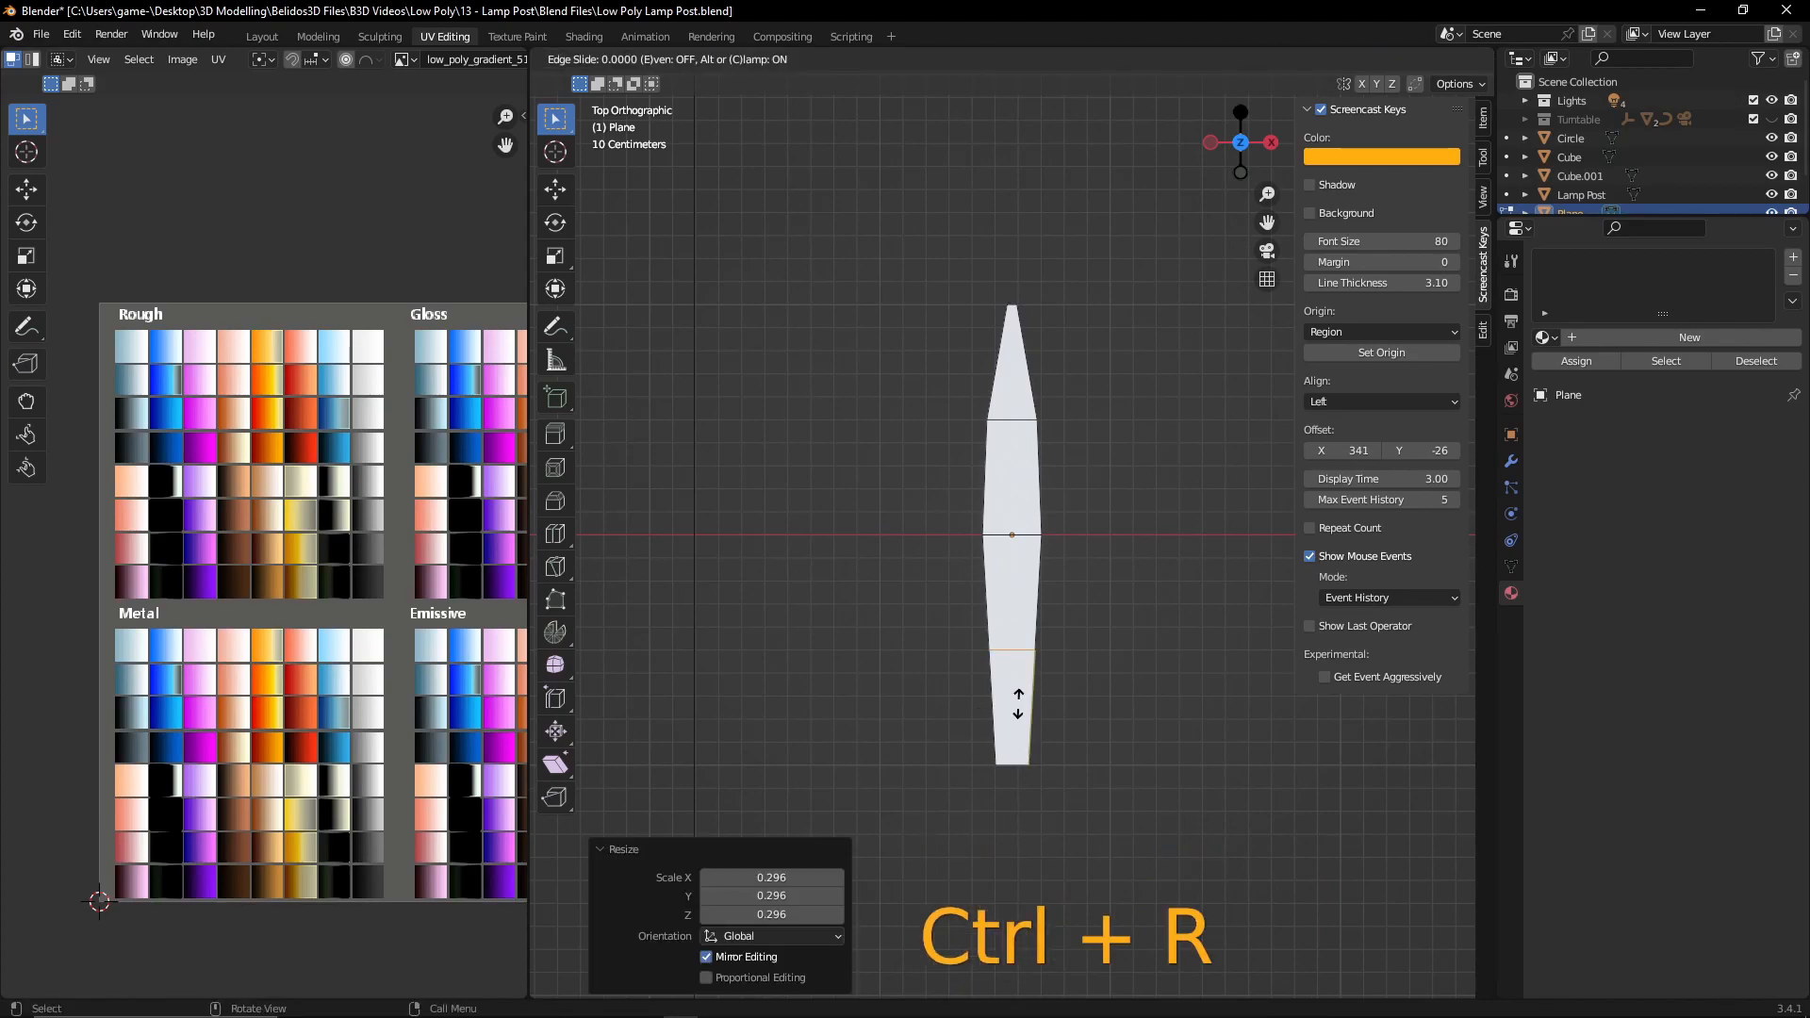
{"action": "right_click", "coordinate": [1047, 716]}
{"action": "key", "text": "g"}
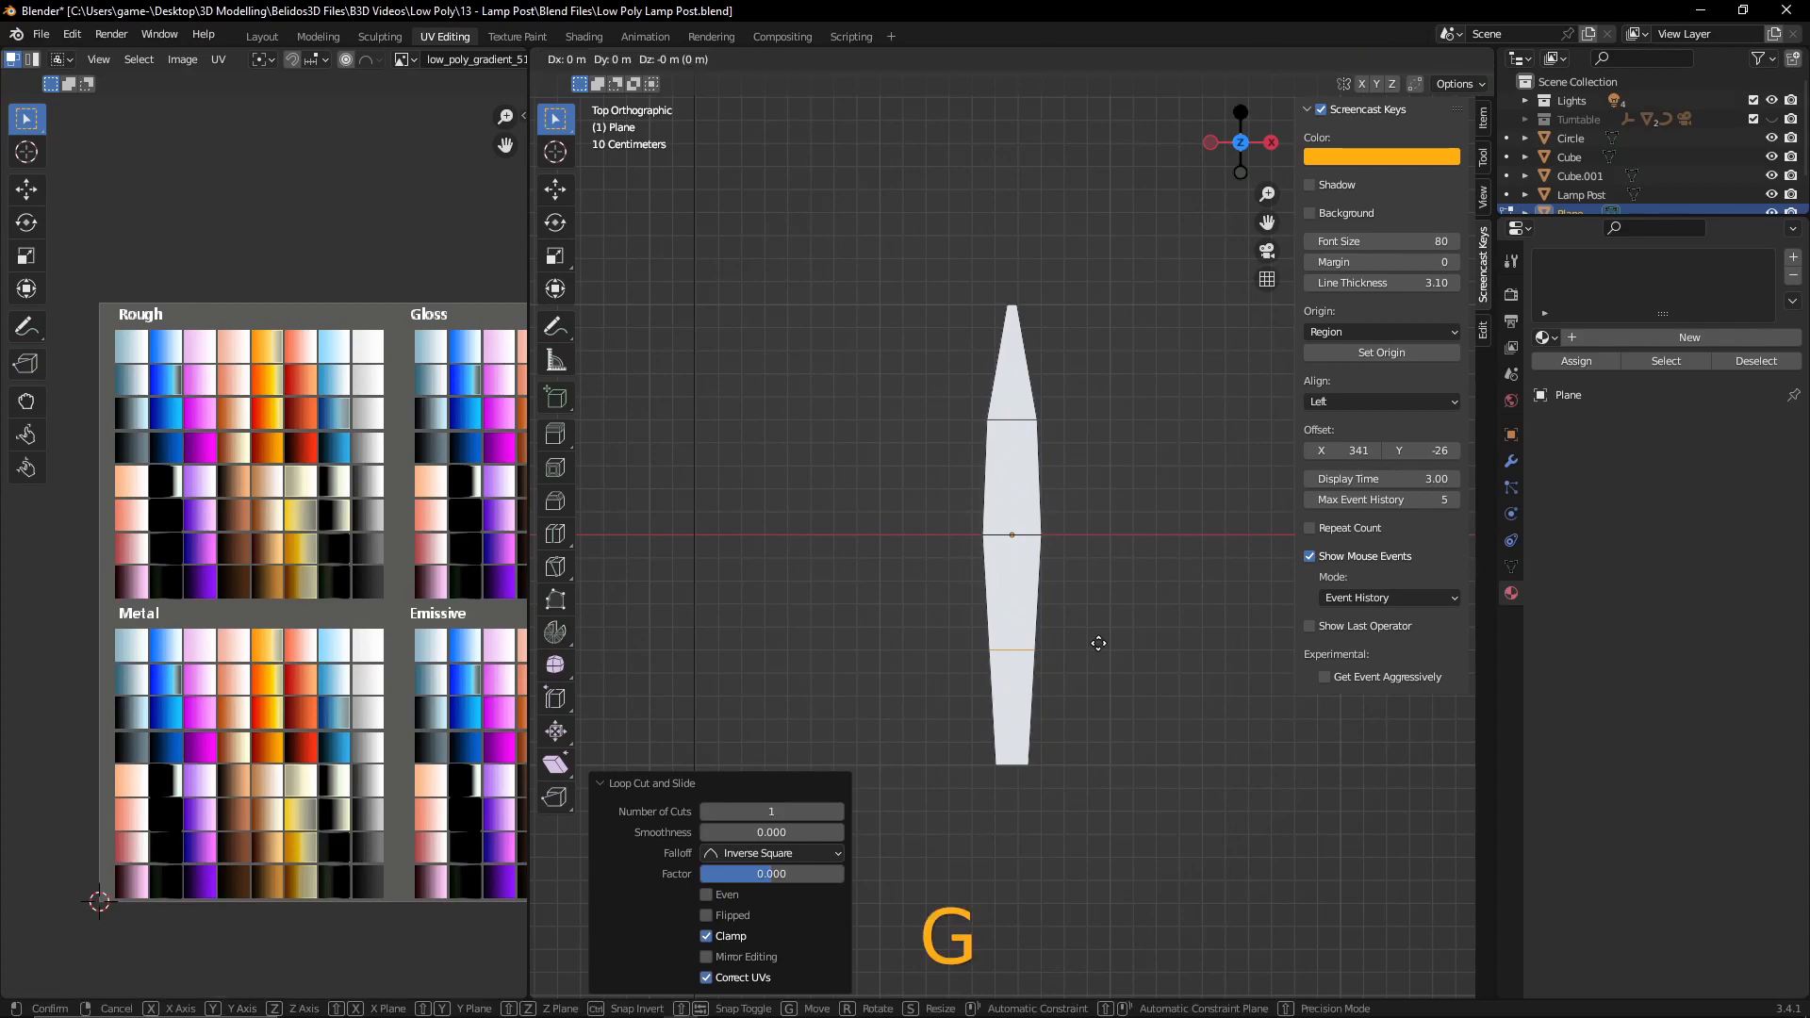
{"action": "key", "text": "y"}
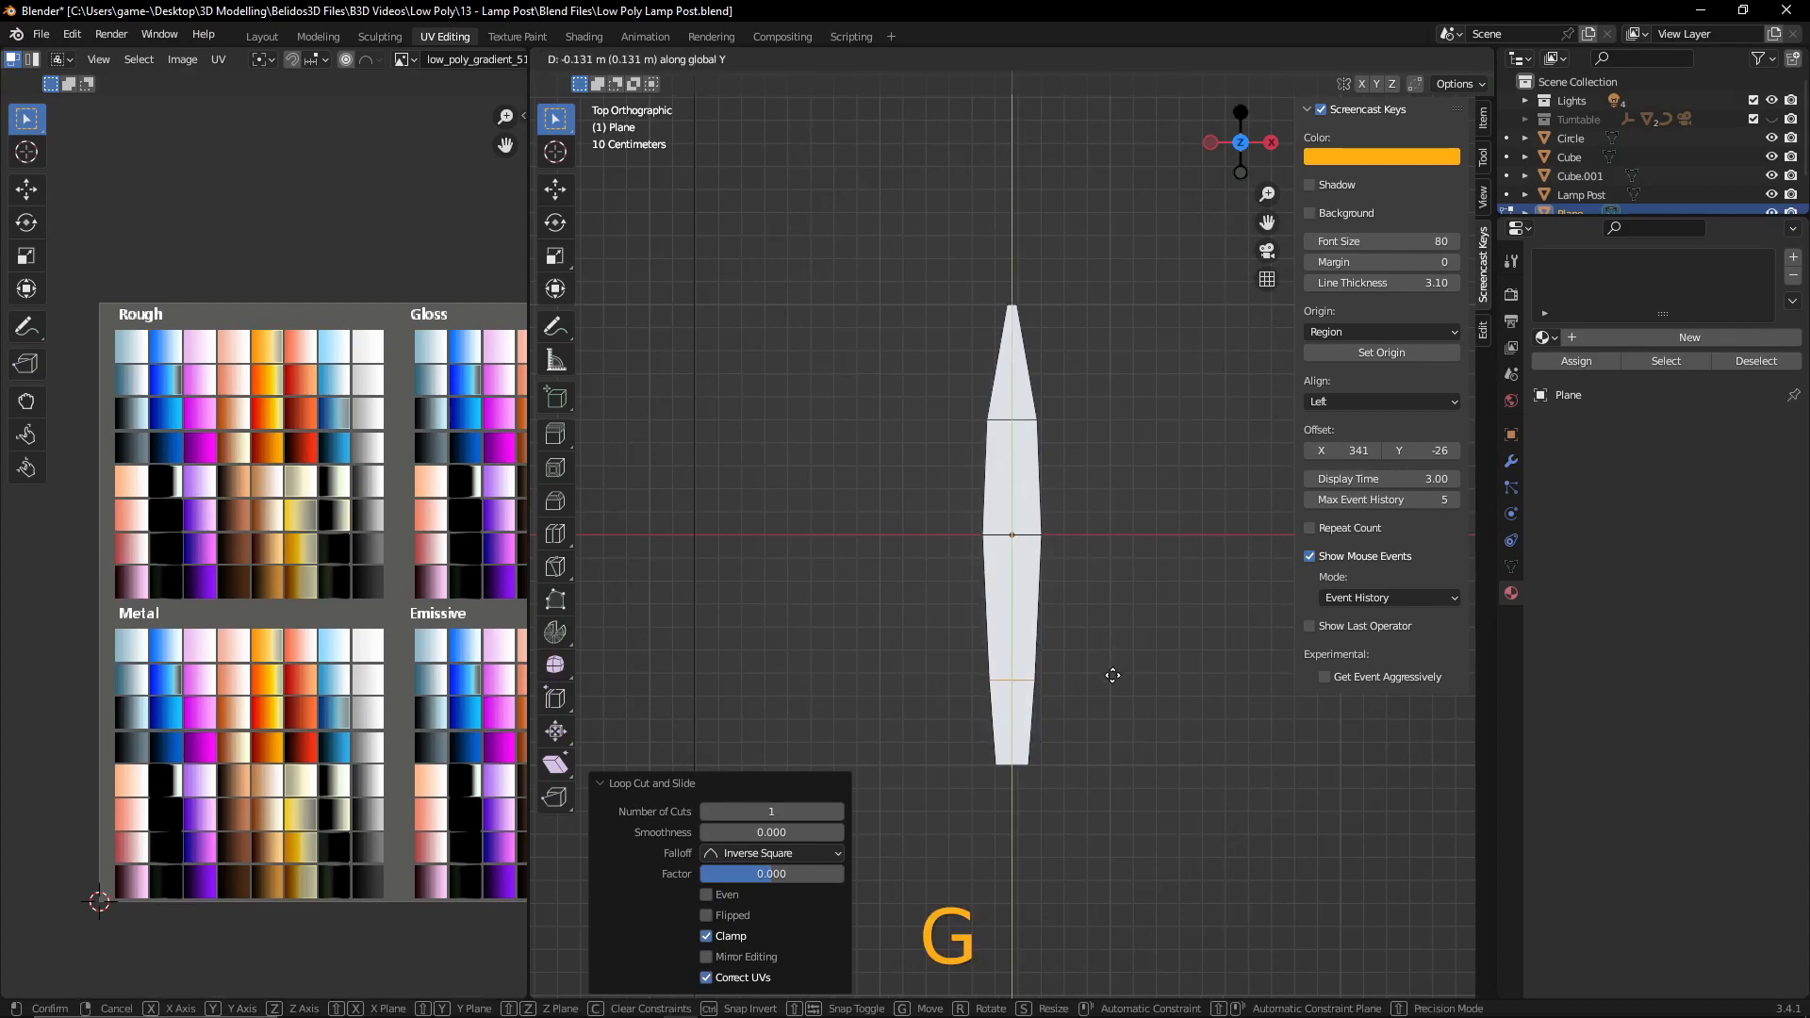
{"action": "left_click", "coordinate": [1112, 707]}
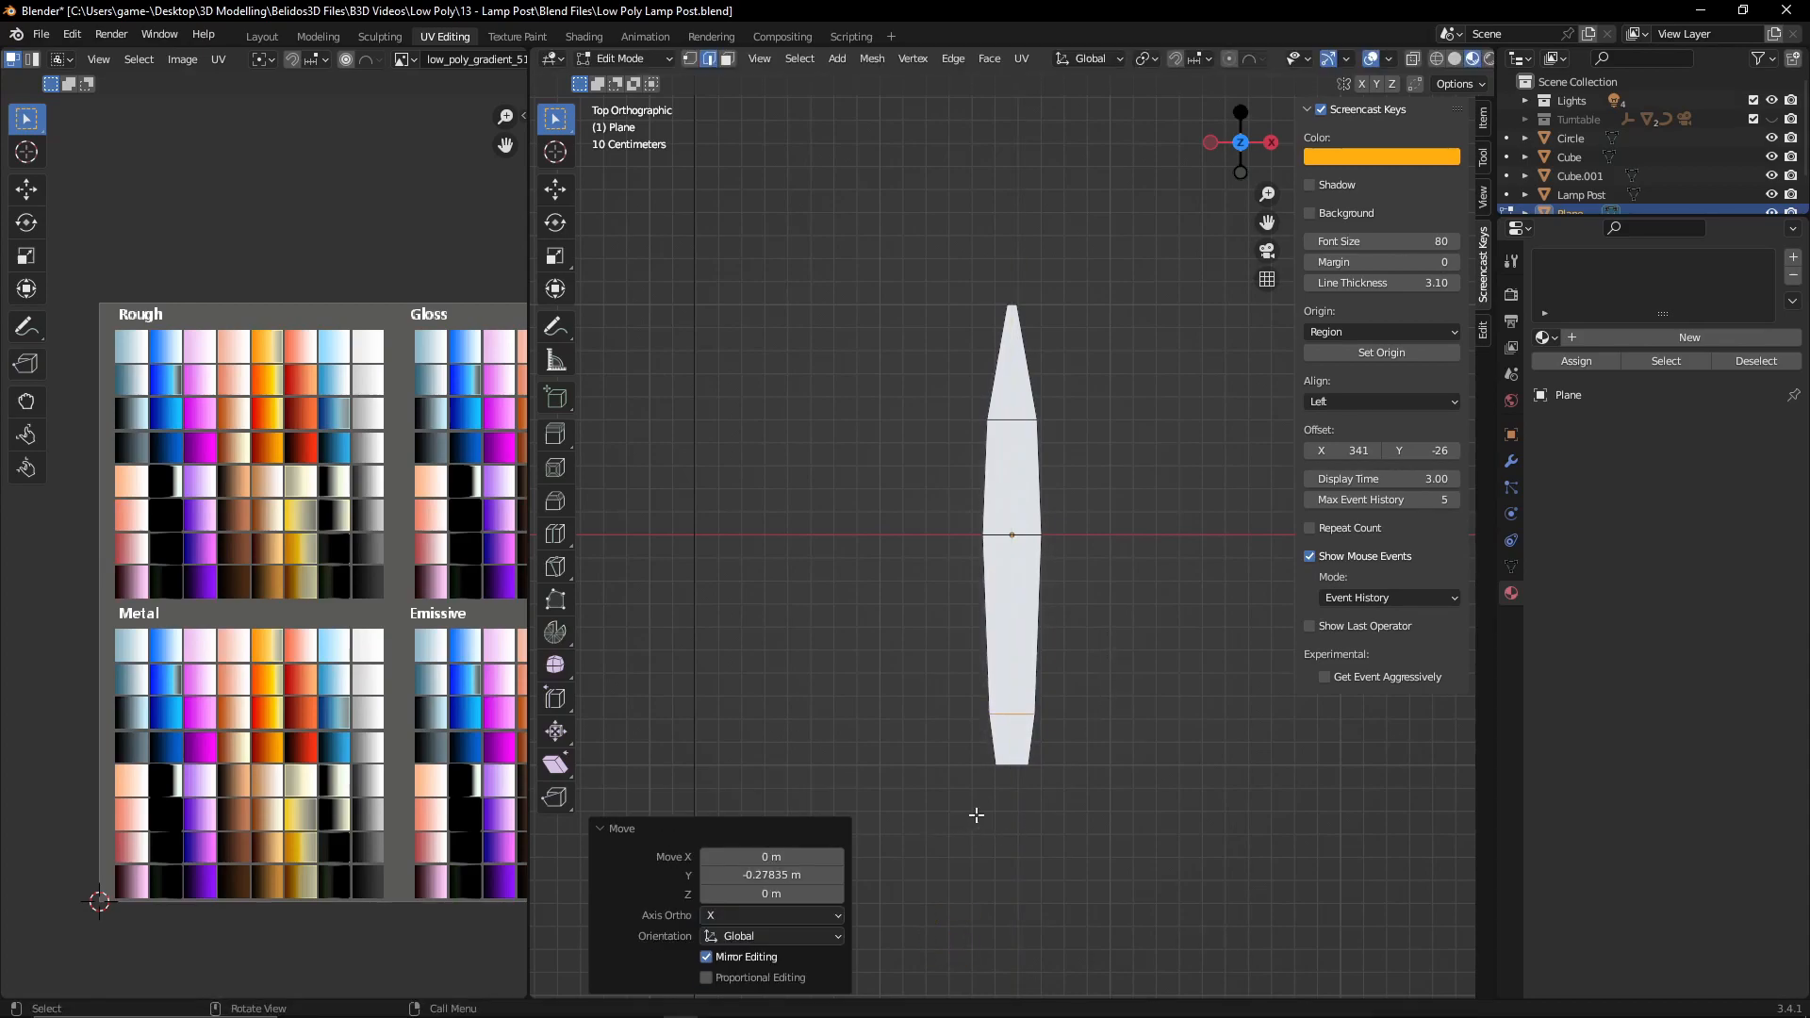
- Scale the blade's base edge to about 0.75 to narrow the bottom end
{"action": "left_click", "coordinate": [1036, 762]}
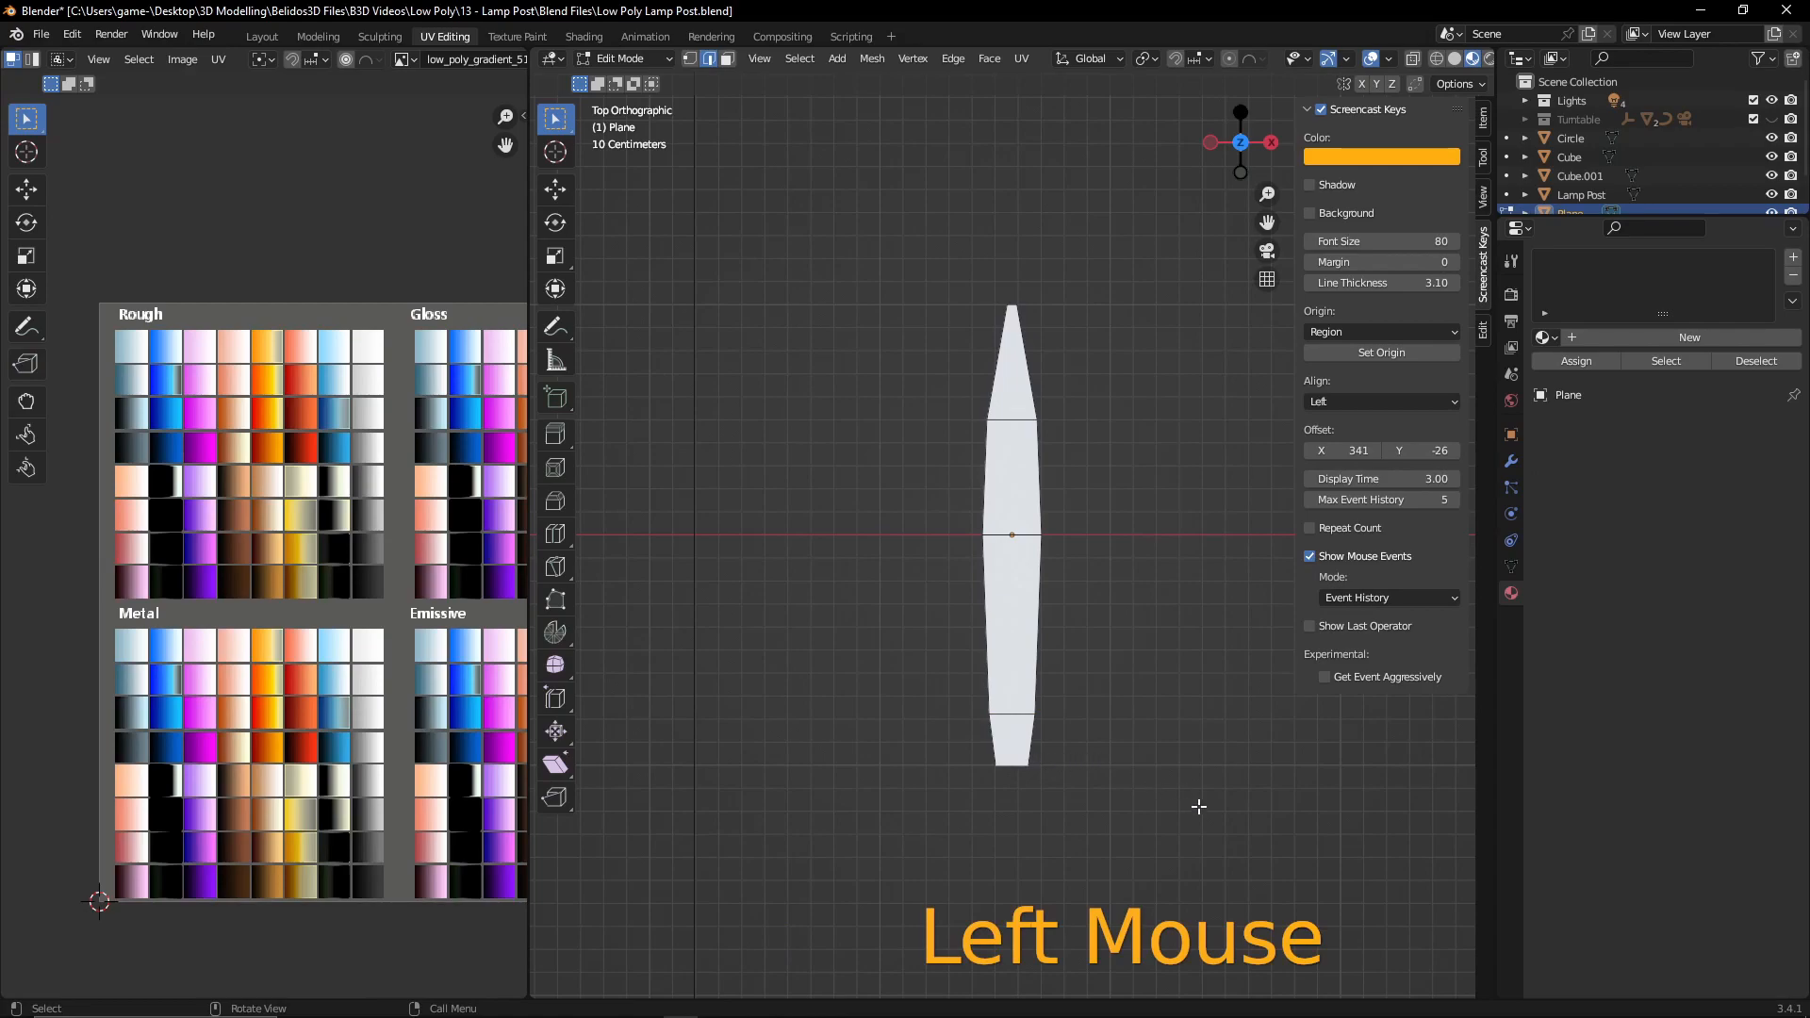
{"action": "key", "text": "s"}
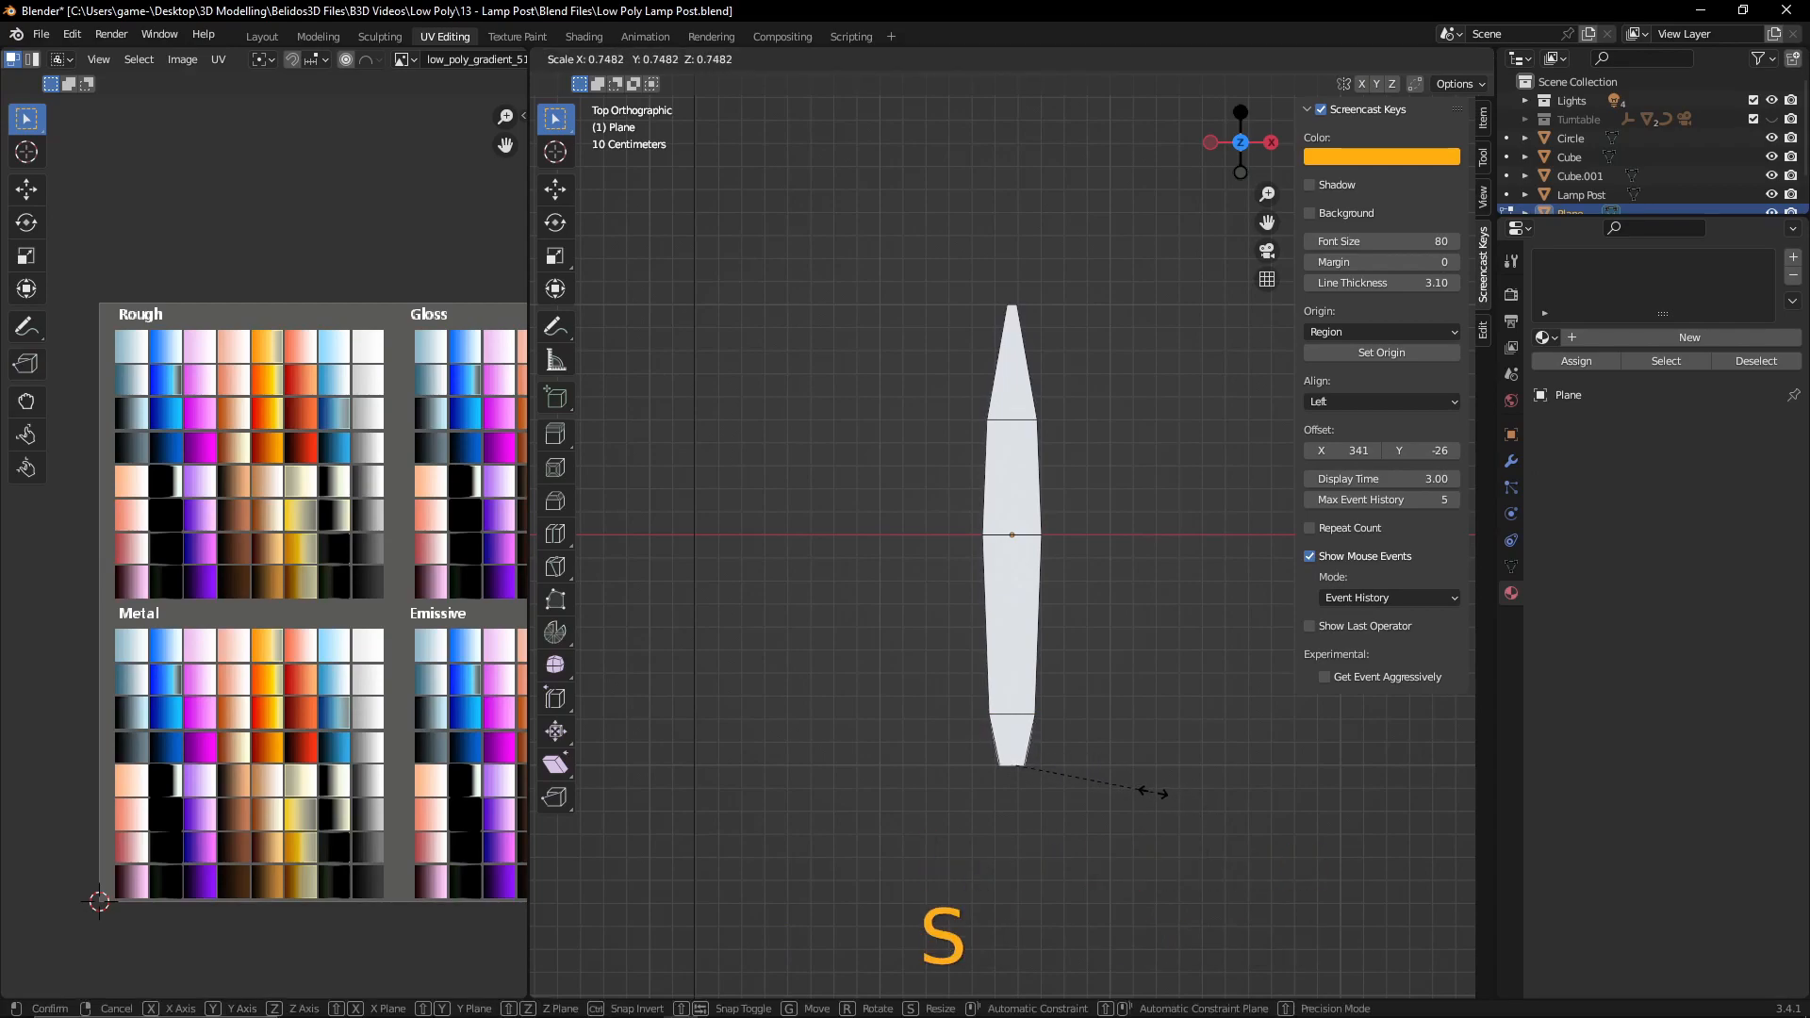
{"action": "left_click", "coordinate": [1147, 791]}
- Bevel the blade's three interior cross edges together with 2 segments and a width of about 0.129 m
{"action": "left_click", "coordinate": [1027, 426]}
{"action": "left_click", "coordinate": [1018, 513], "text": "shift"}
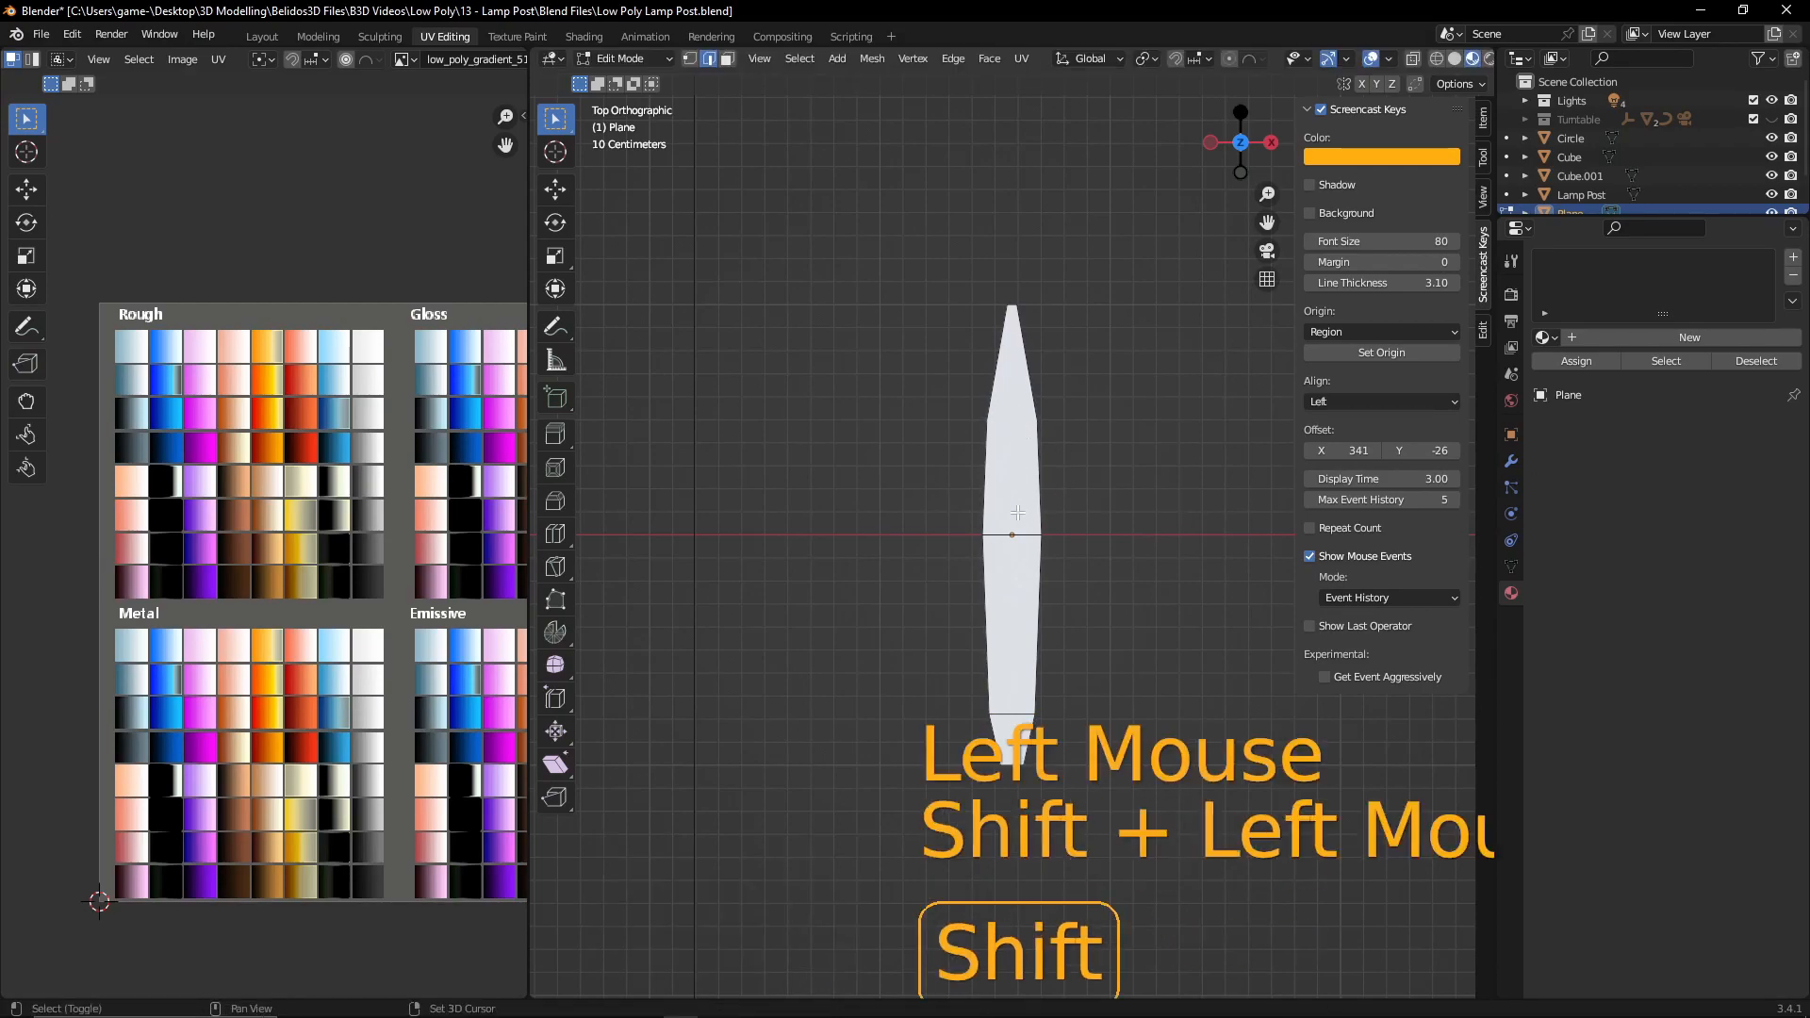
{"action": "left_click", "coordinate": [1002, 682], "text": "shift"}
{"action": "key", "text": "ctrl+b"}
{"action": "scroll", "coordinate": [1135, 611], "scroll_direction": "up", "scroll_amount": 2}
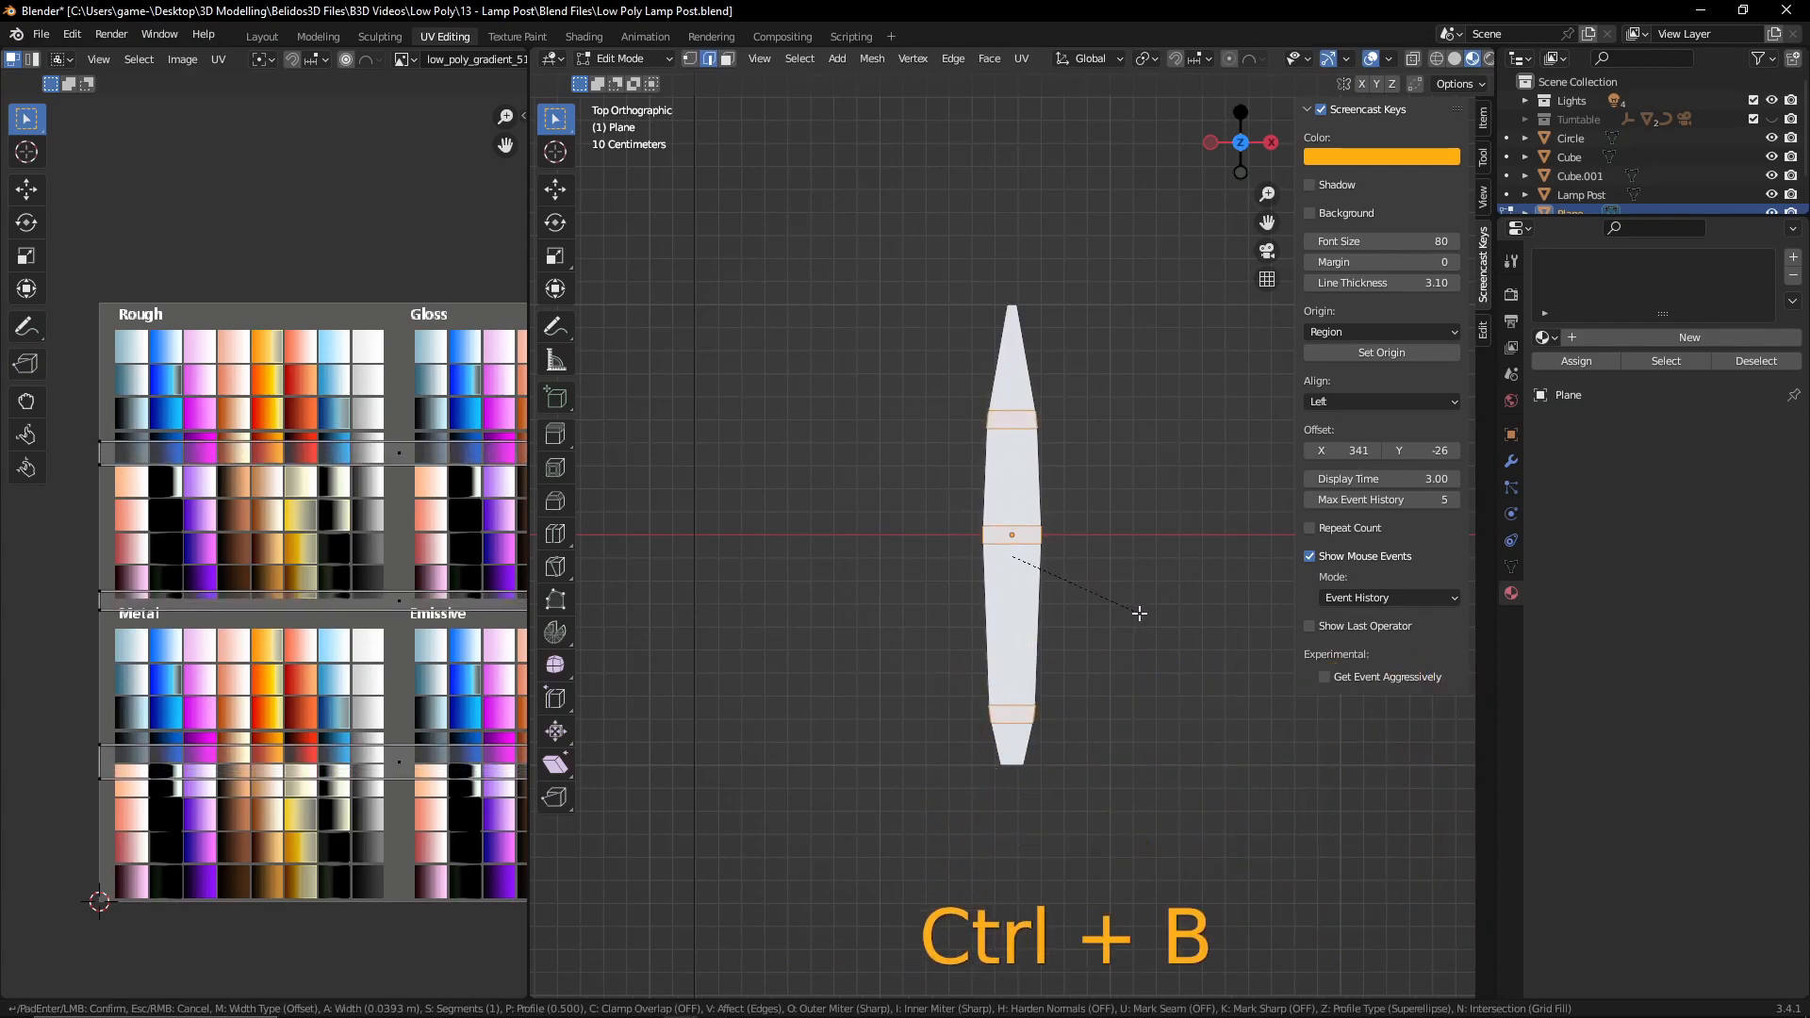
{"action": "scroll", "coordinate": [1158, 618], "scroll_direction": "down", "scroll_amount": 1}
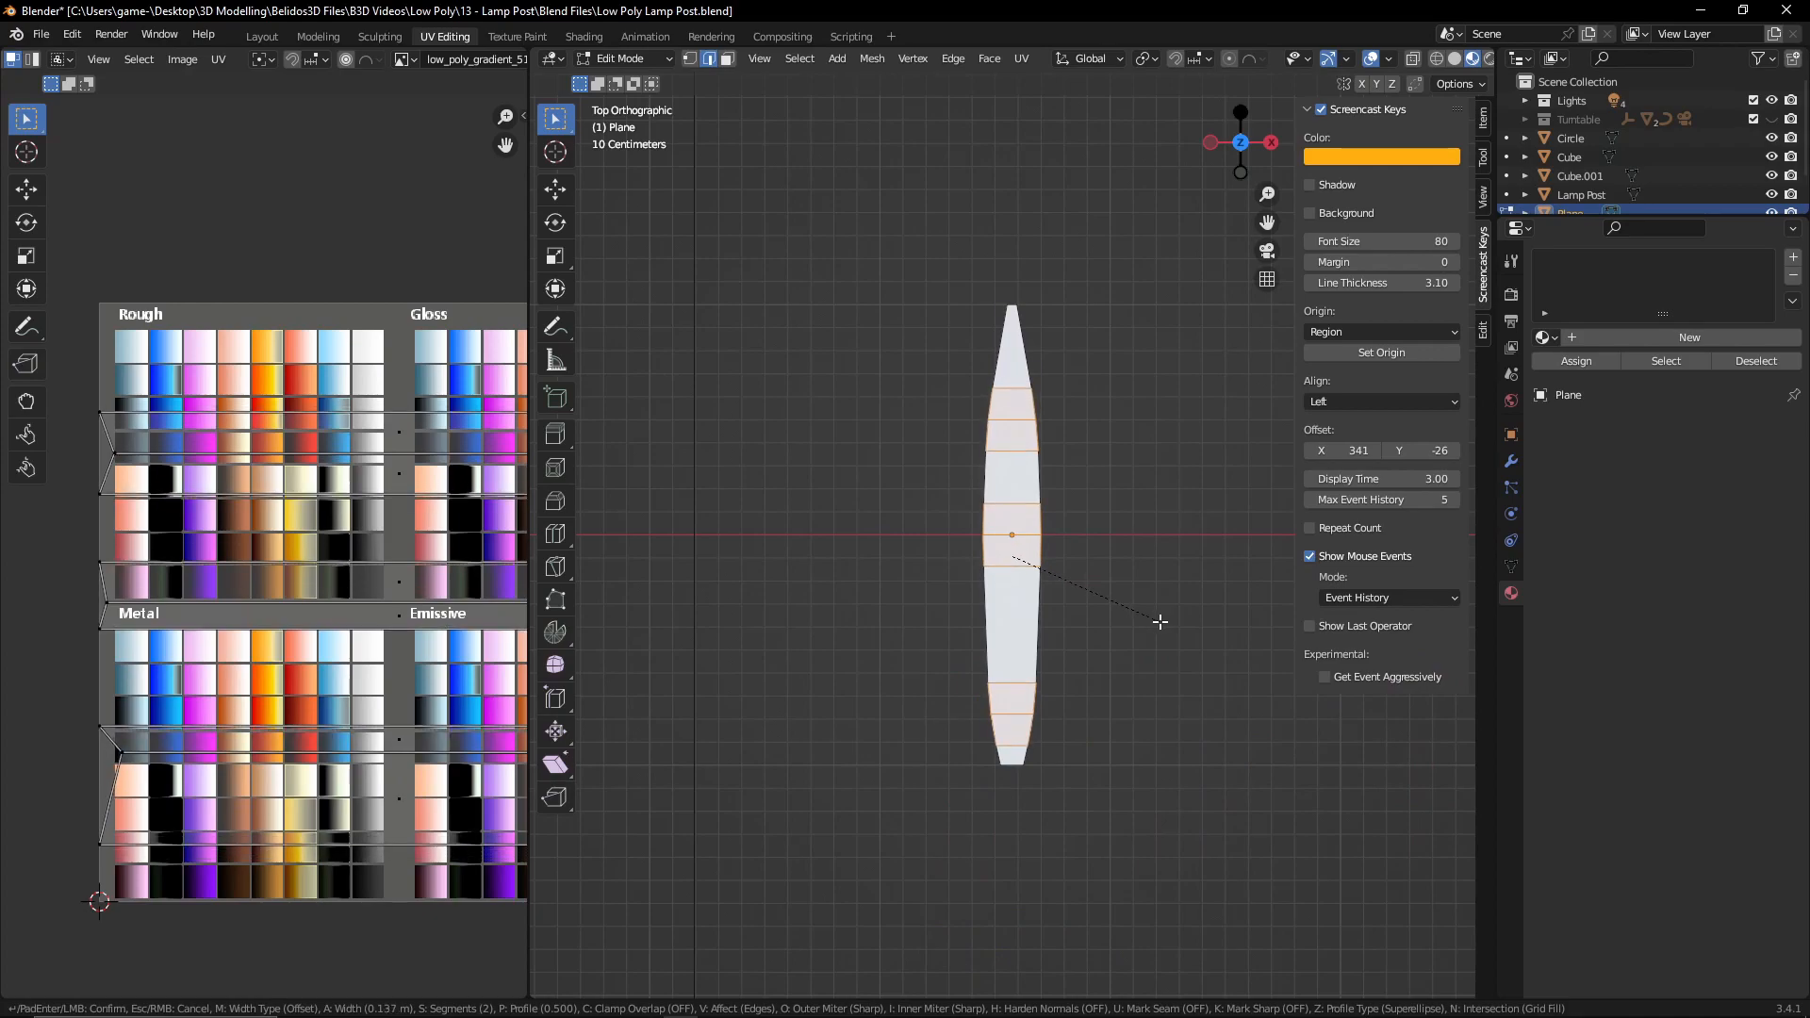
{"action": "left_click", "coordinate": [1158, 622]}
- Raise the two bevelled faces at the blade's middle by about 0.09 m along Z
{"action": "mouse_move", "coordinate": [1204, 620]}
{"action": "middle_mouse_down"}
{"action": "mouse_move", "coordinate": [1164, 614]}
{"action": "mouse_move", "coordinate": [1195, 586]}
{"action": "middle_mouse_up"}
{"action": "middle_click_drag", "start_coordinate": [901, 450], "coordinate": [1015, 401]}
{"action": "middle_click_drag", "start_coordinate": [863, 518], "coordinate": [1014, 478]}
{"action": "scroll", "coordinate": [1014, 479], "scroll_direction": "up", "scroll_amount": 2}
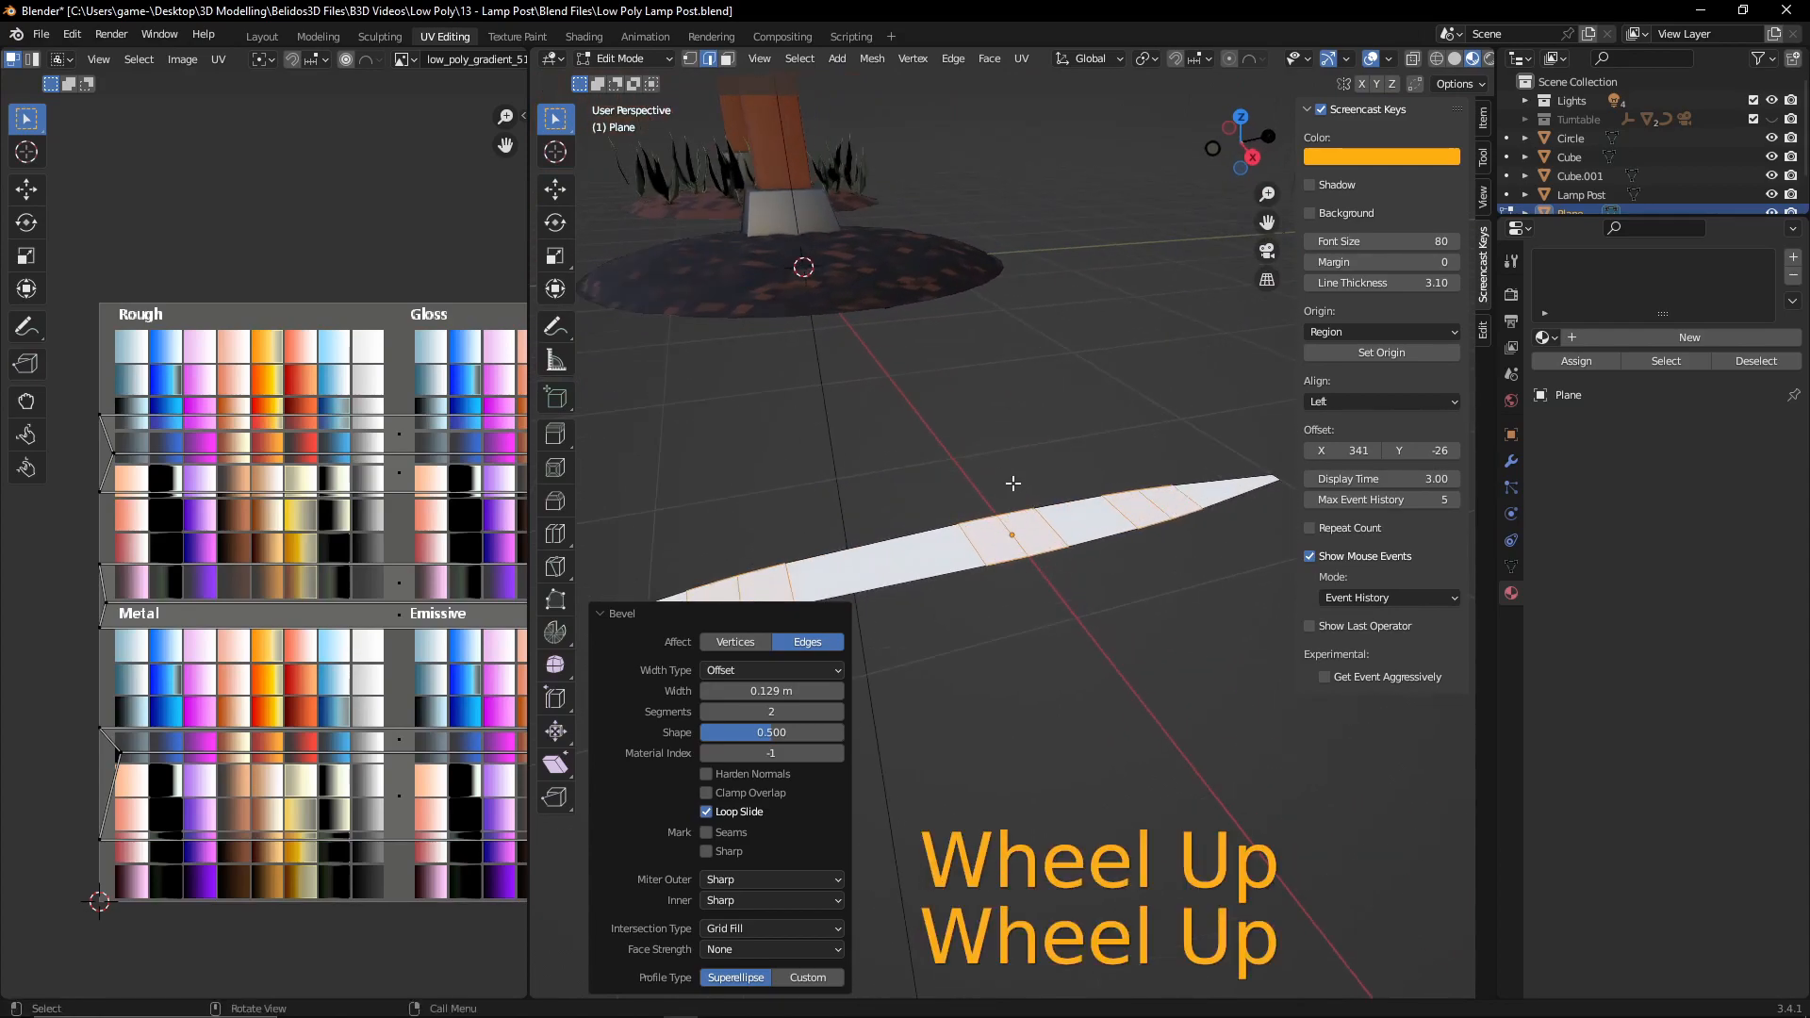
{"action": "key", "text": "3"}
{"action": "left_click", "coordinate": [1019, 592]}
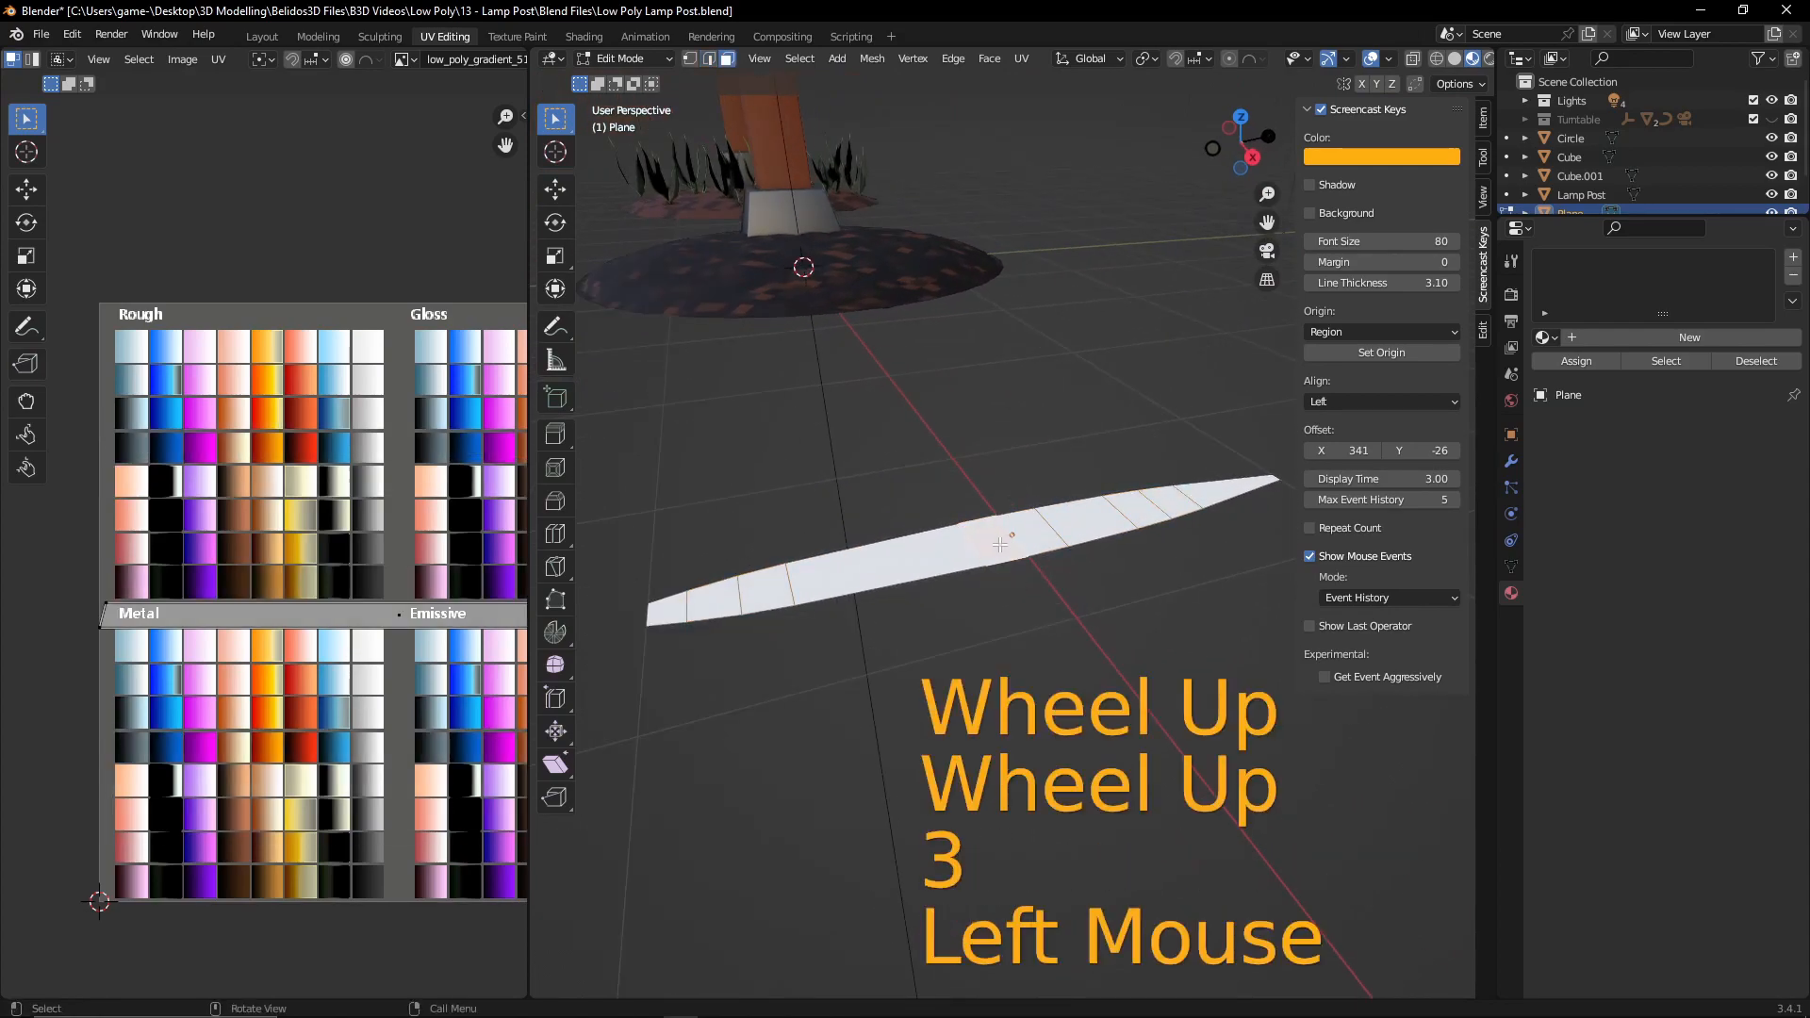
{"action": "left_click", "coordinate": [1056, 598], "text": "shift"}
{"action": "middle_click_drag", "start_coordinate": [1090, 605], "coordinate": [1045, 604]}
{"action": "key", "text": "g"}
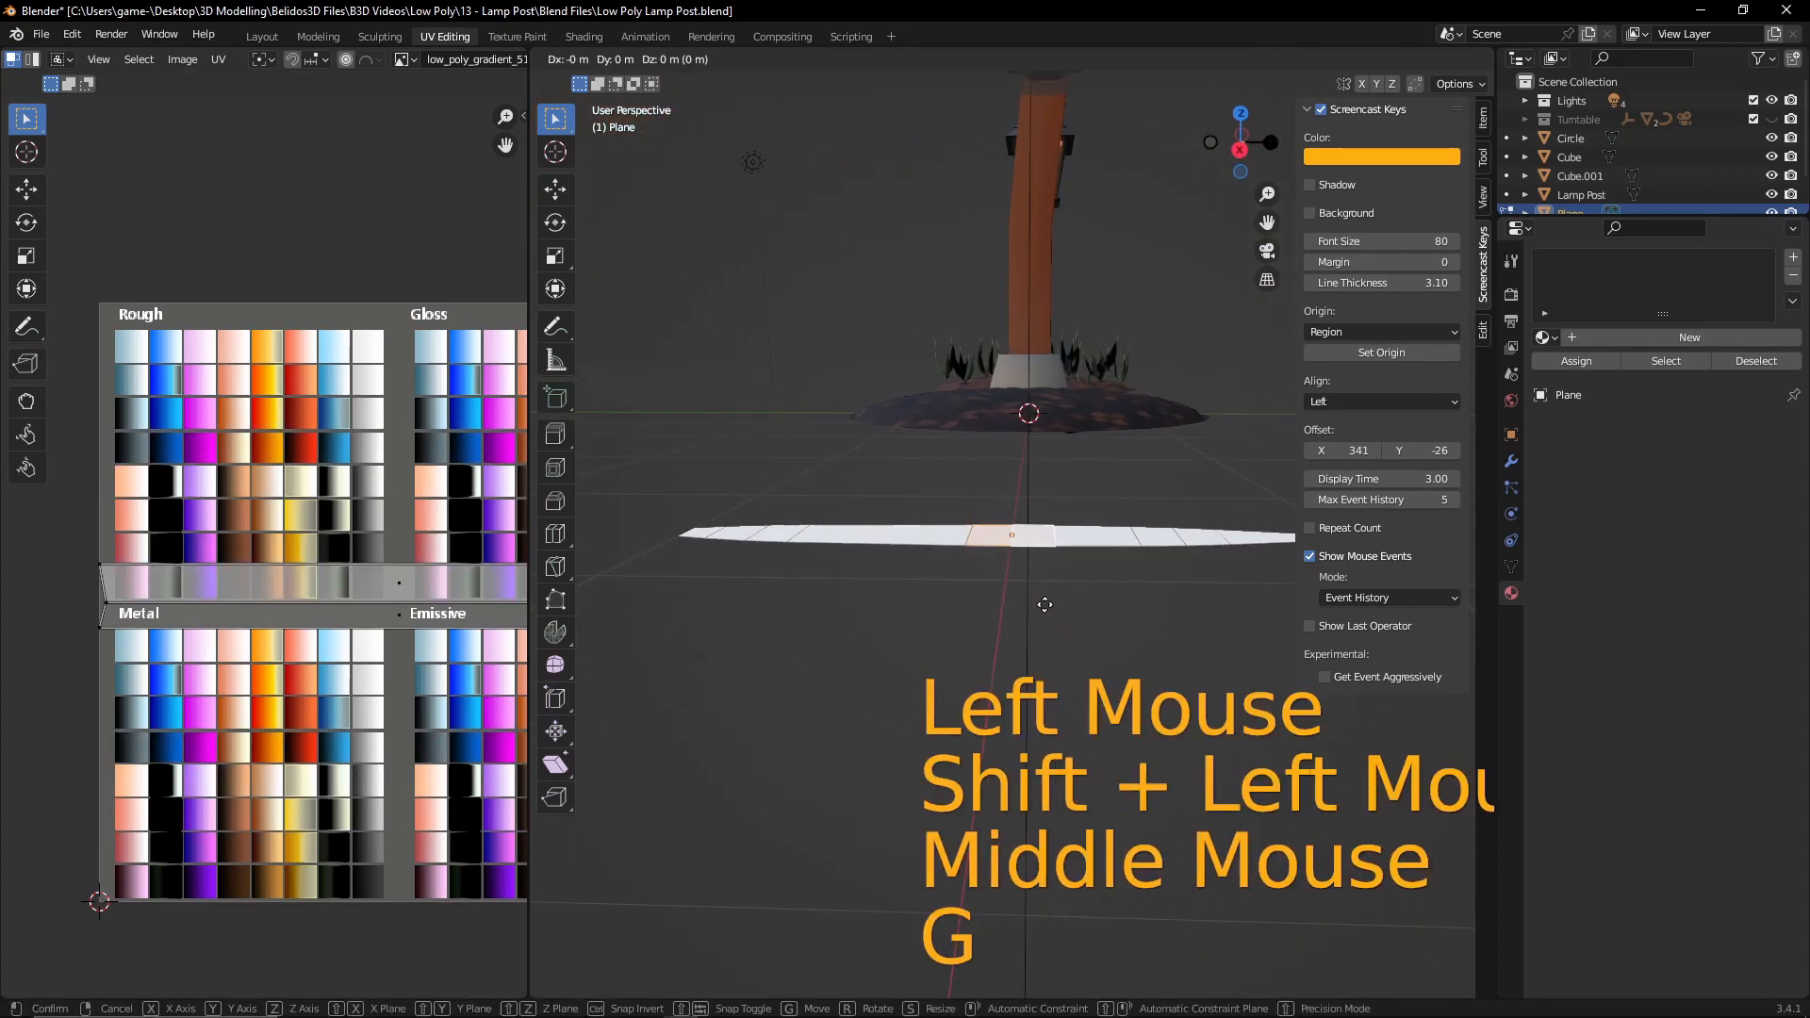
{"action": "key", "text": "z"}
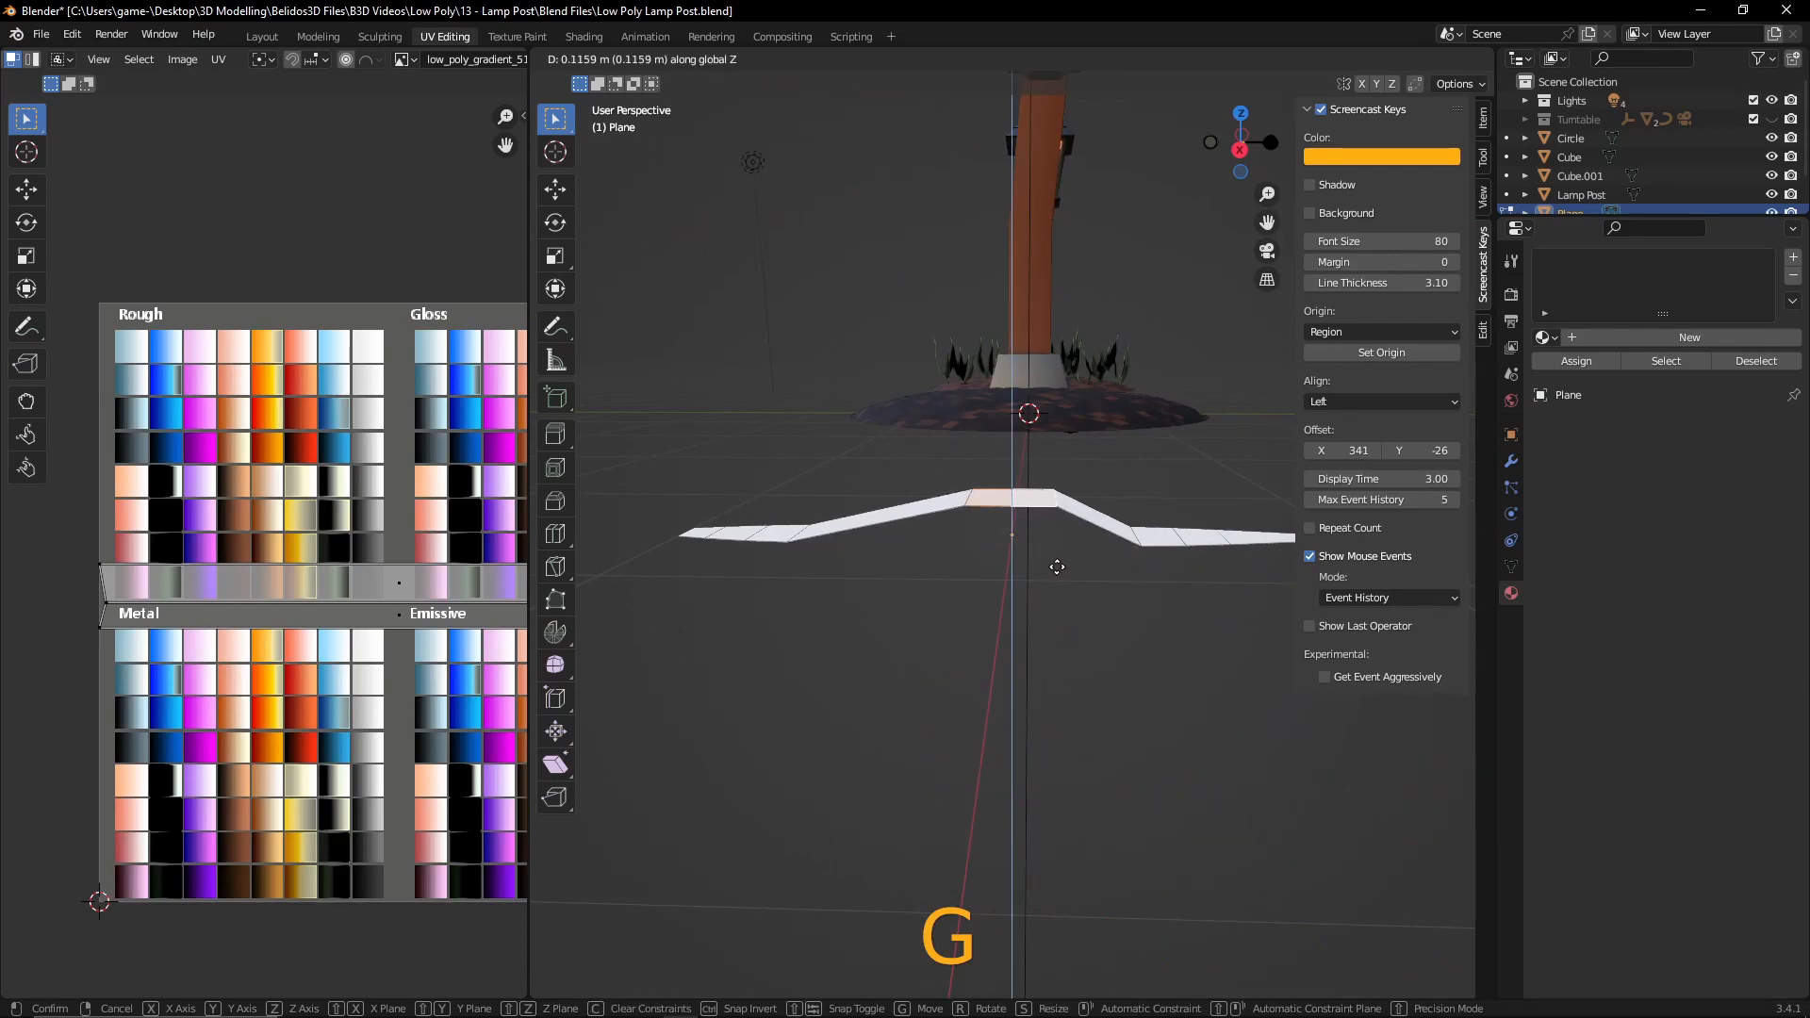
{"action": "left_click", "coordinate": [1047, 575]}
- Lower the bevelled section near the blade's tip by about 0.037 m along Z
{"action": "mouse_move", "coordinate": [1226, 541]}
{"action": "middle_mouse_down"}
{"action": "mouse_move", "coordinate": [989, 598]}
{"action": "mouse_move", "coordinate": [1237, 545]}
{"action": "middle_mouse_up"}
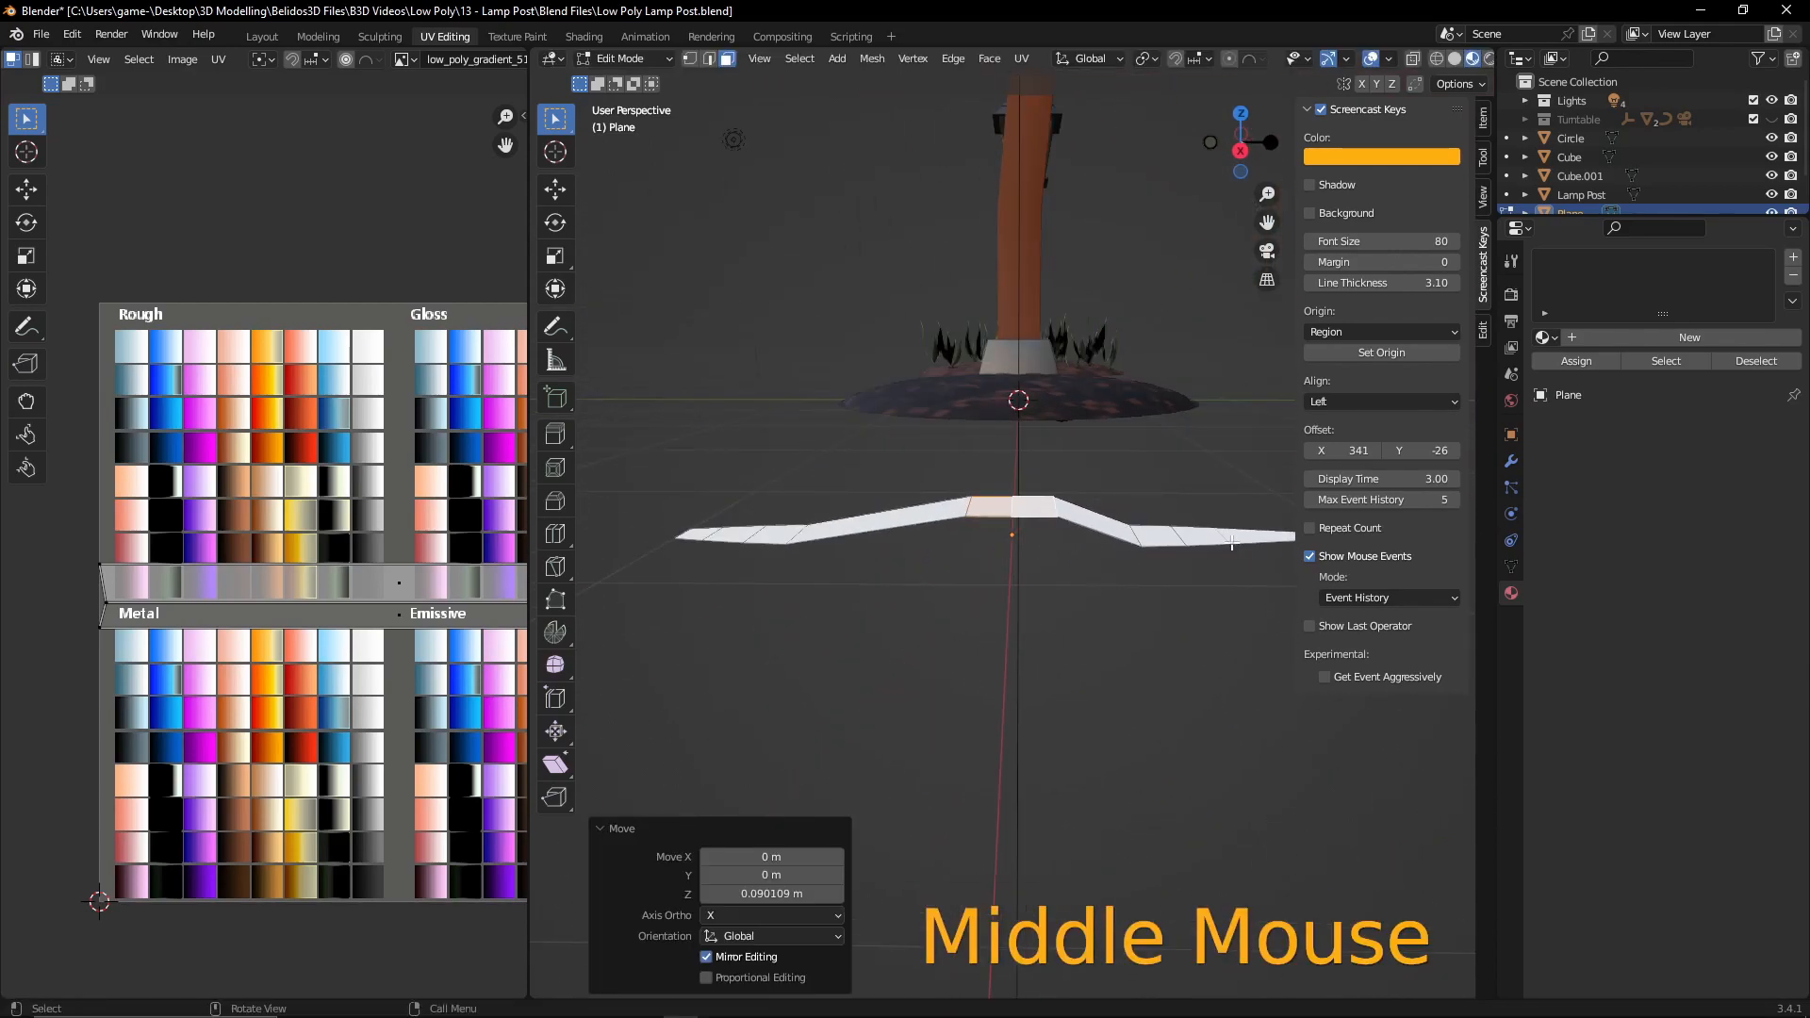
{"action": "left_click", "coordinate": [1174, 535]}
{"action": "left_click", "coordinate": [1174, 535]}
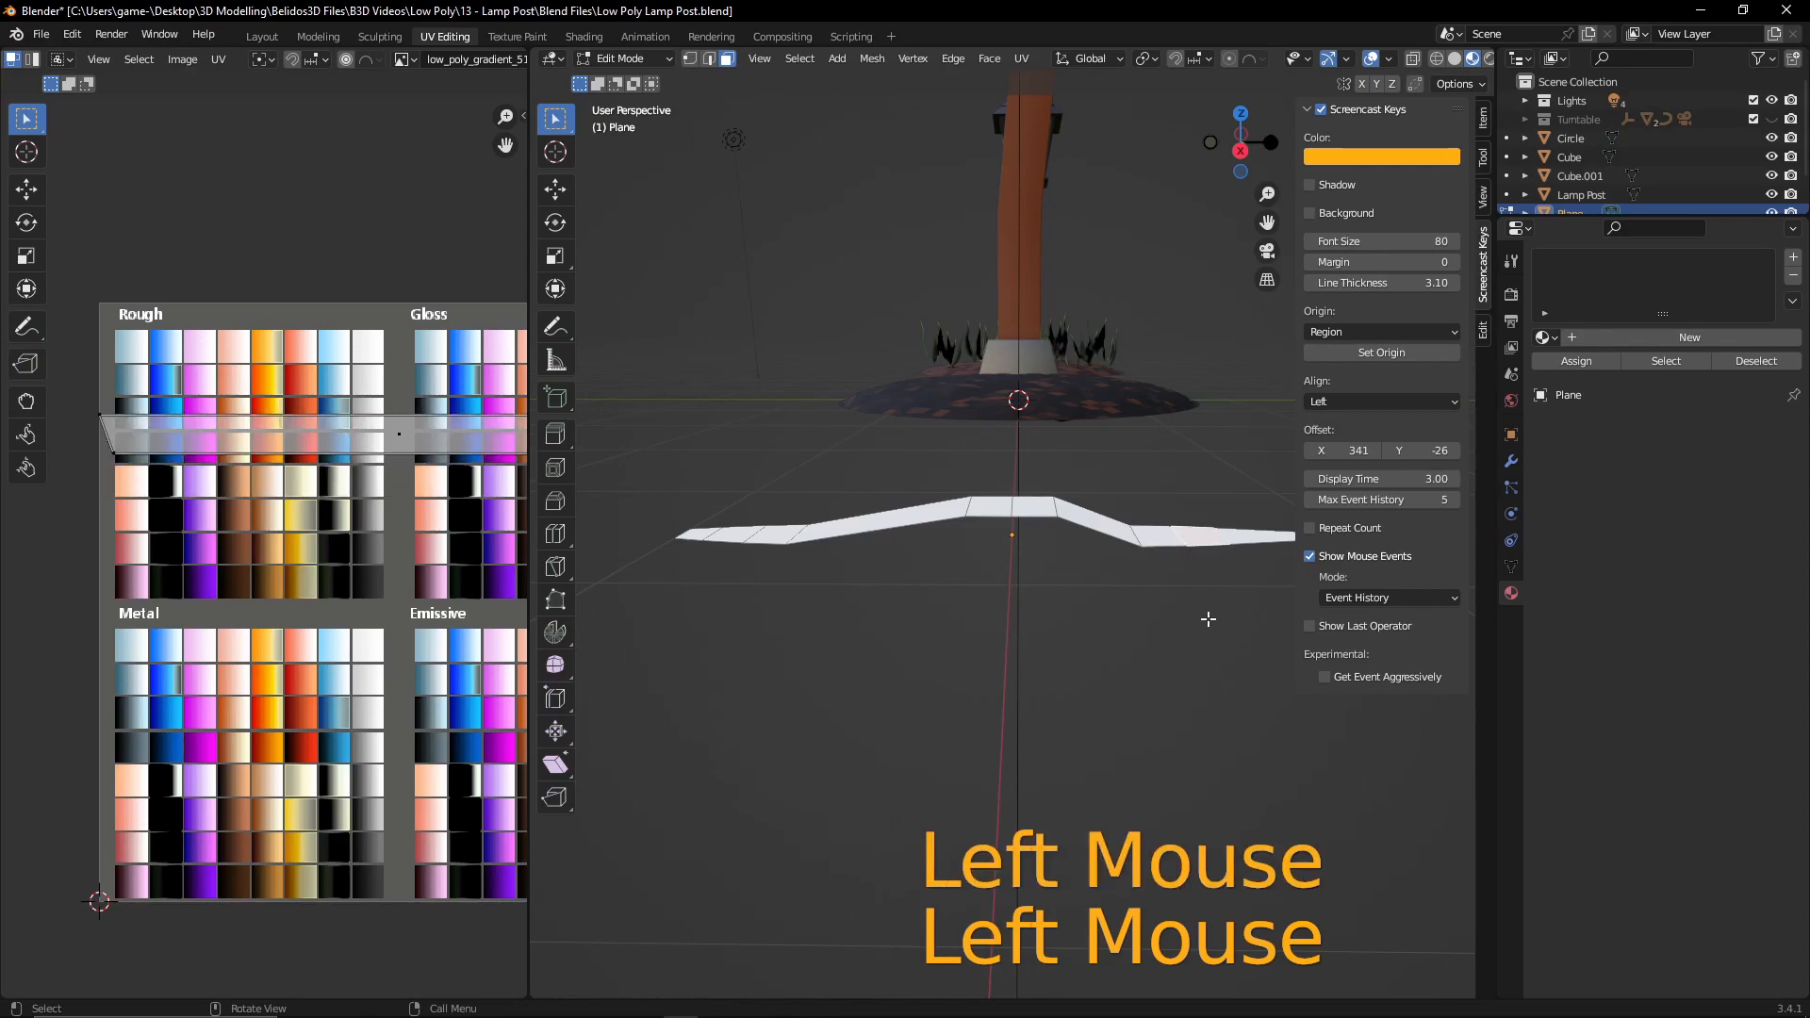
{"action": "key", "text": "g"}
{"action": "key", "text": "z"}
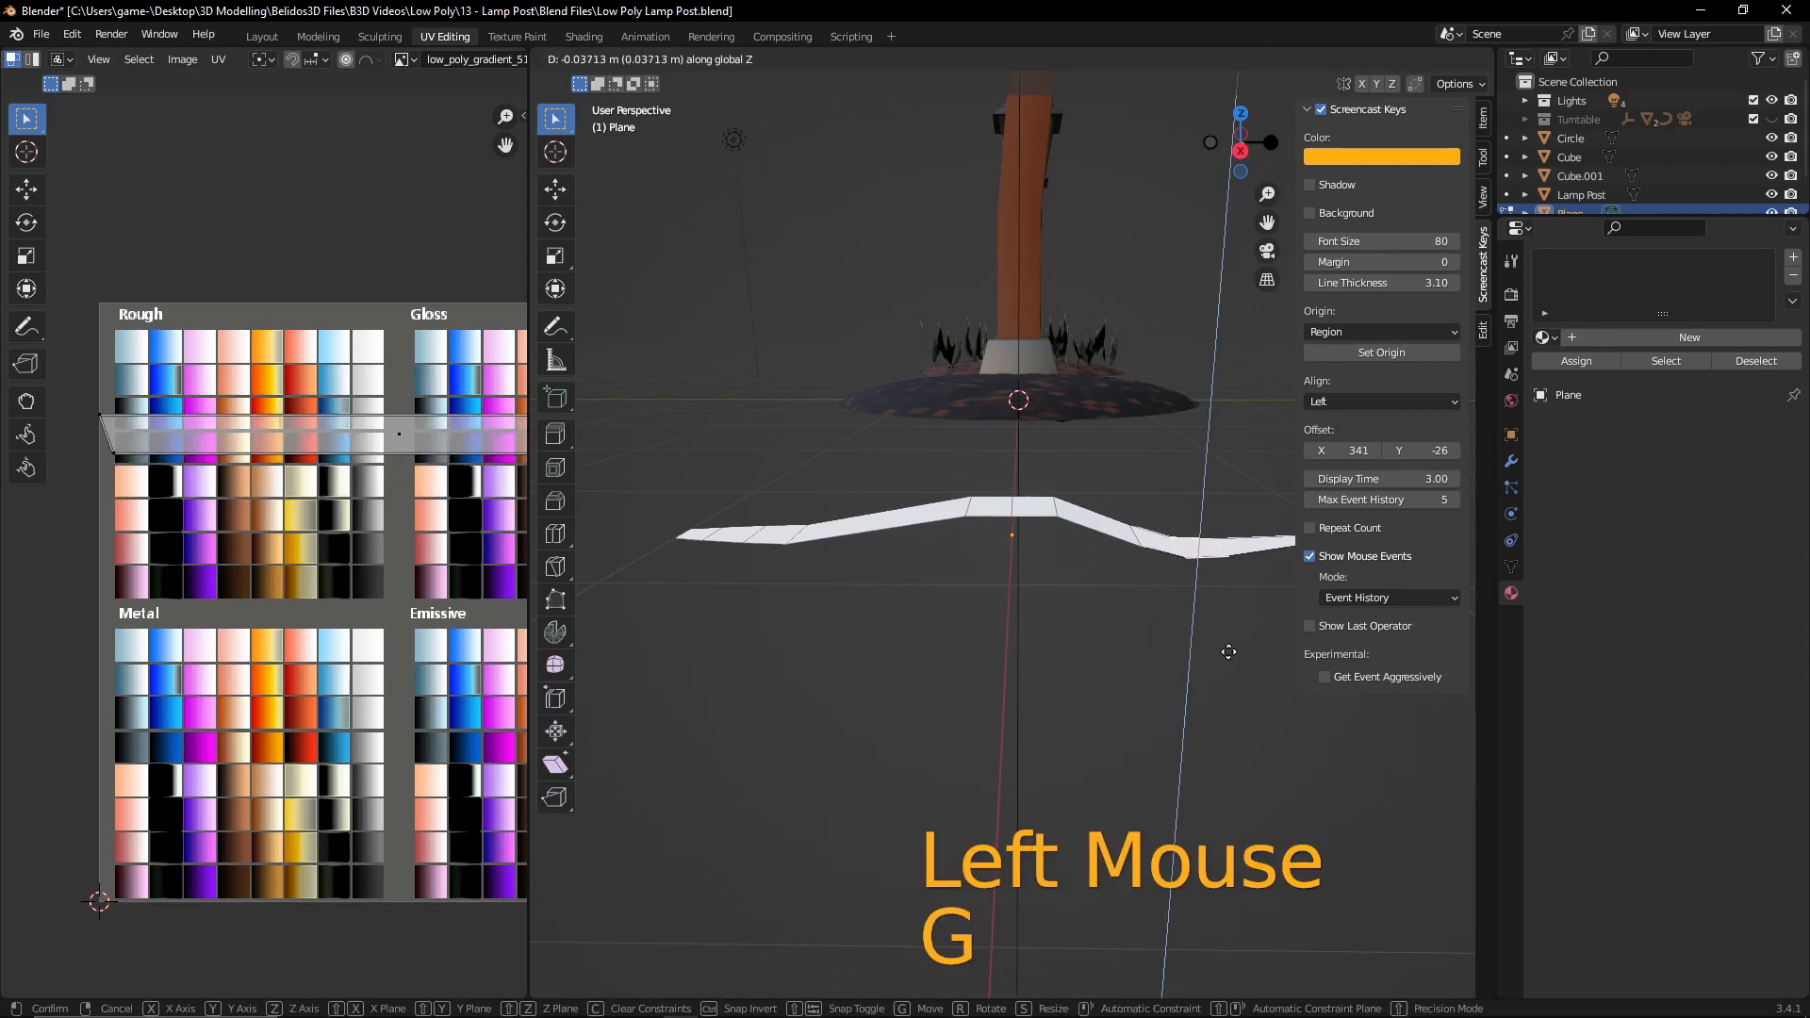
{"action": "left_click", "coordinate": [1229, 652]}
- Lower a bevelled face near the blade's base slightly along Z to bend that end
{"action": "middle_click_drag", "start_coordinate": [786, 551], "coordinate": [710, 588]}
{"action": "left_click", "coordinate": [809, 630]}
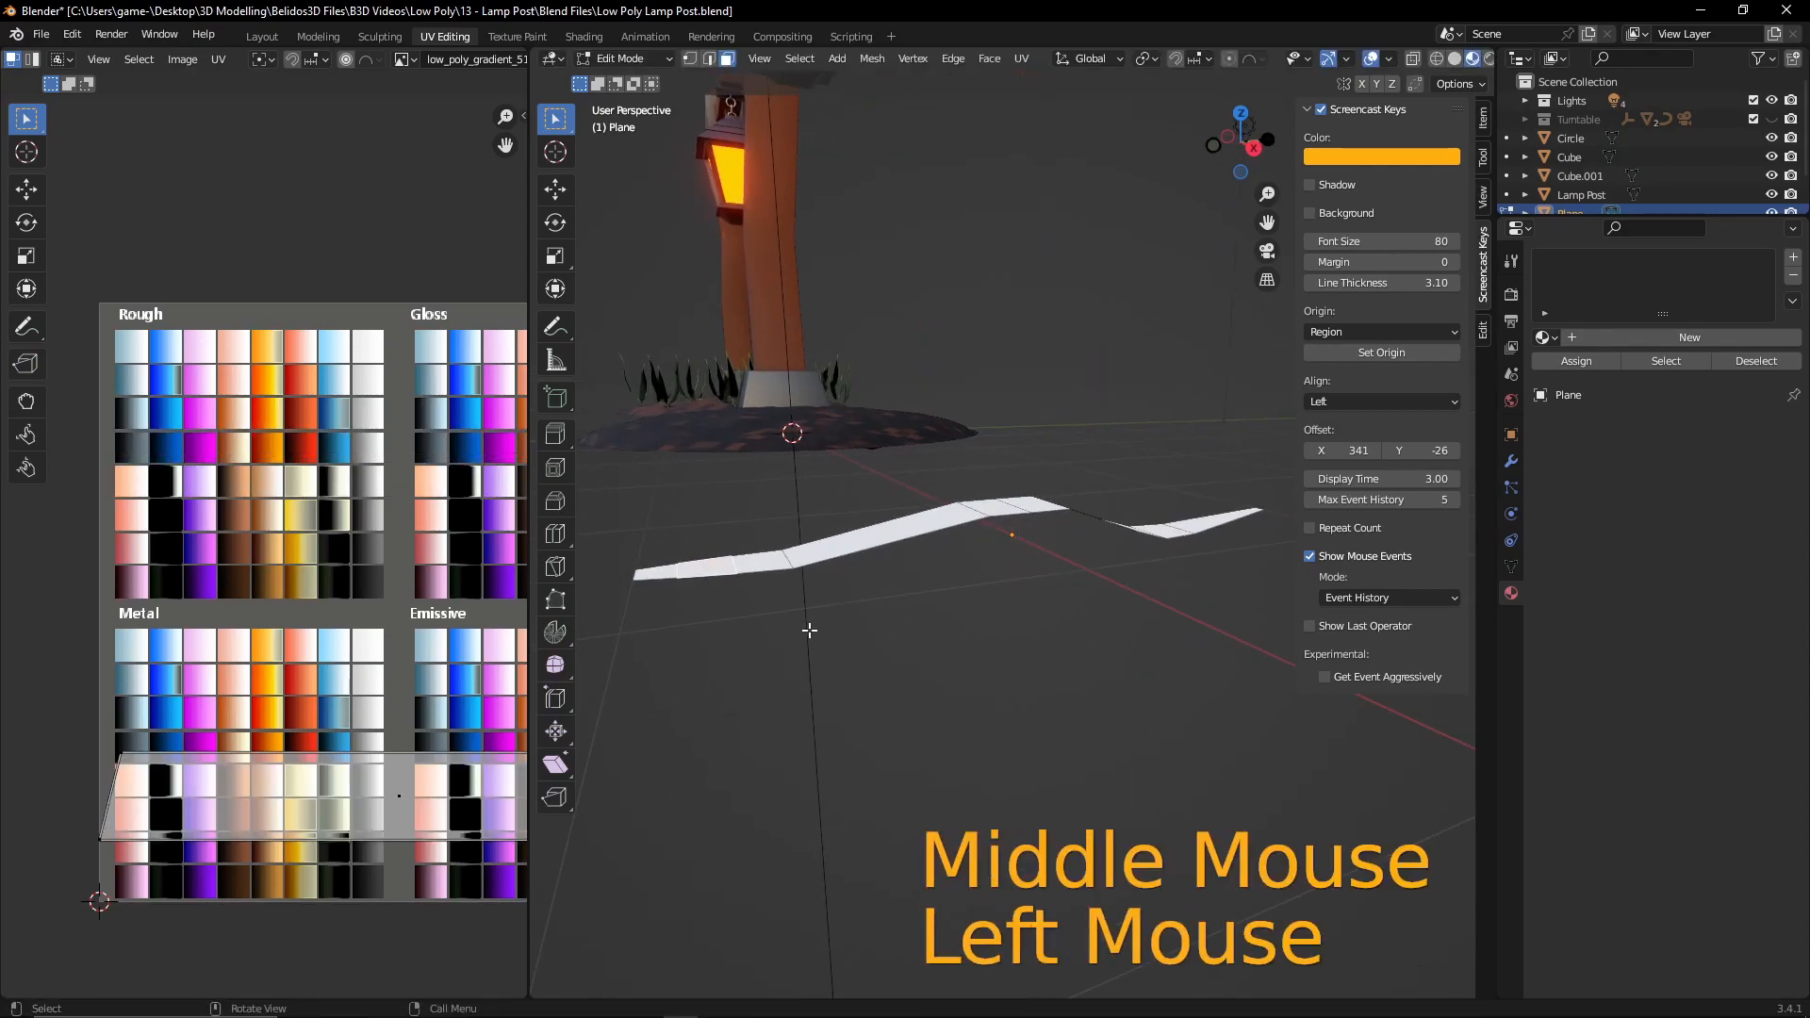
{"action": "key", "text": "g"}
{"action": "key", "text": "z"}
{"action": "left_click", "coordinate": [811, 631]}
- Return to Object Mode and shade the blade smooth with Auto Smooth at 30°
{"action": "middle_click_drag", "start_coordinate": [813, 632], "coordinate": [1095, 376]}
{"action": "key", "text": "Tab"}
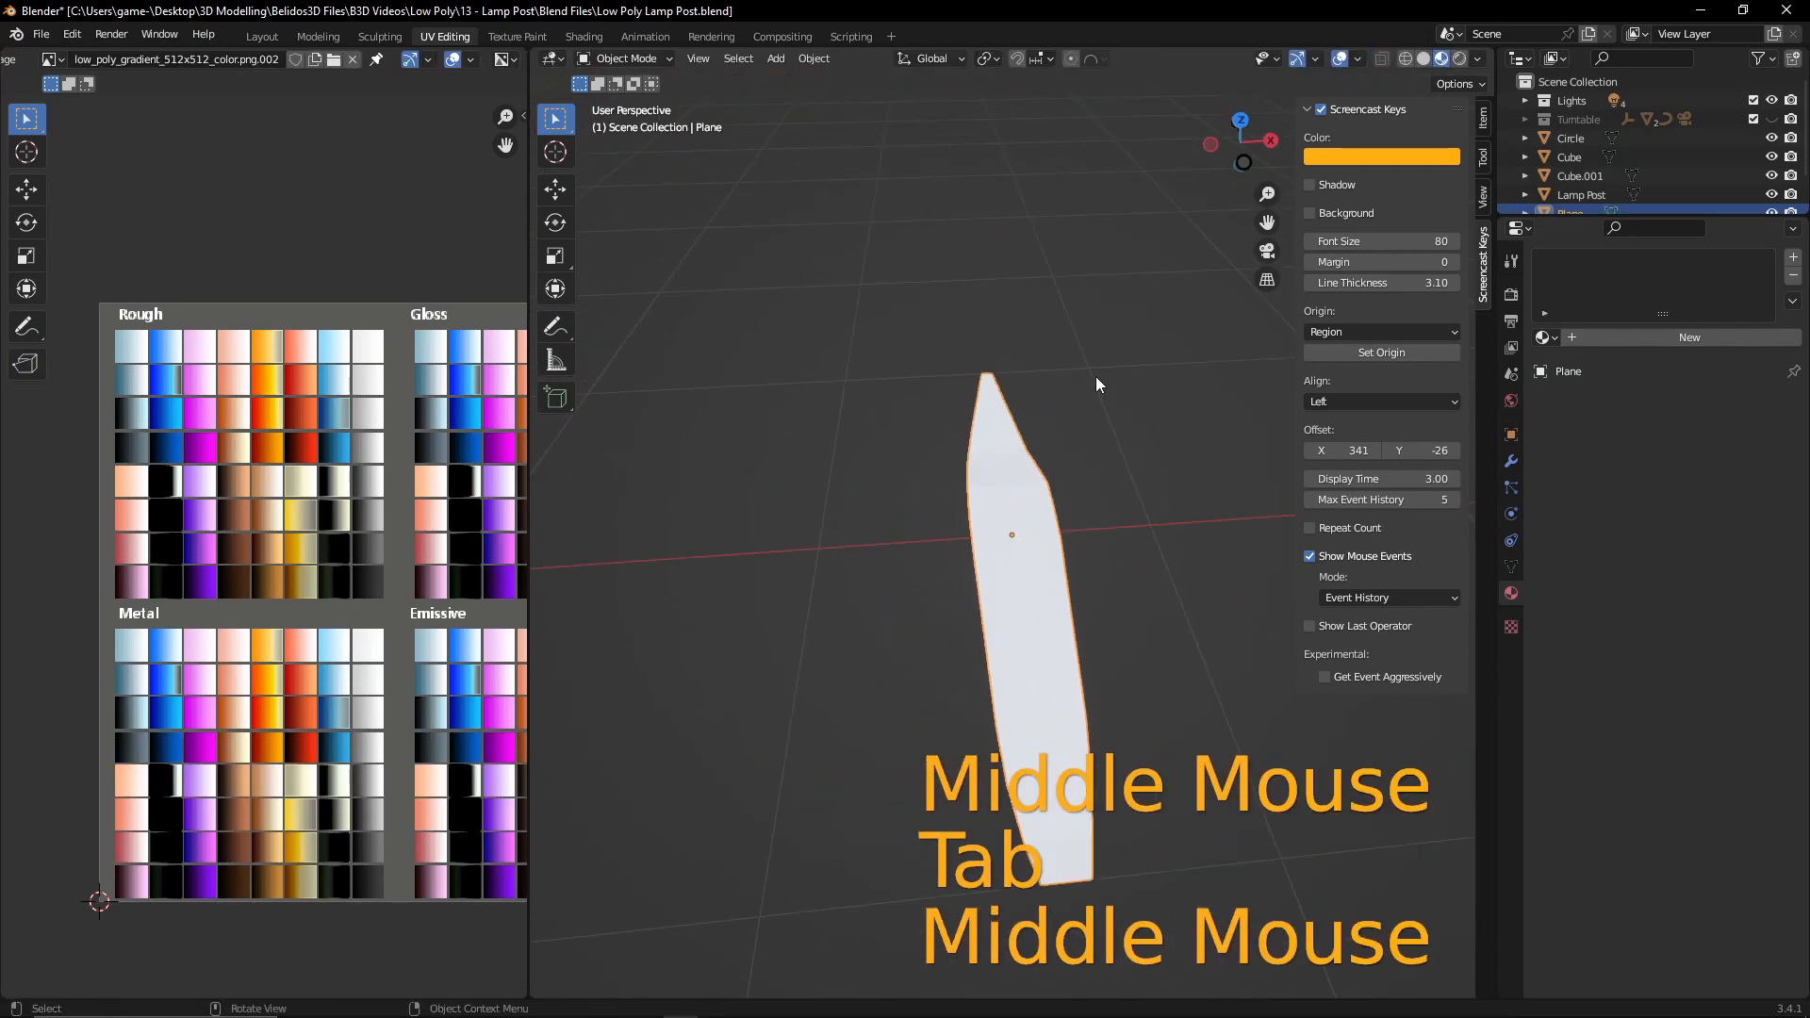
{"action": "middle_click_drag", "start_coordinate": [1095, 557], "coordinate": [1117, 458]}
{"action": "right_click", "coordinate": [990, 507]}
{"action": "left_click", "coordinate": [977, 511]}
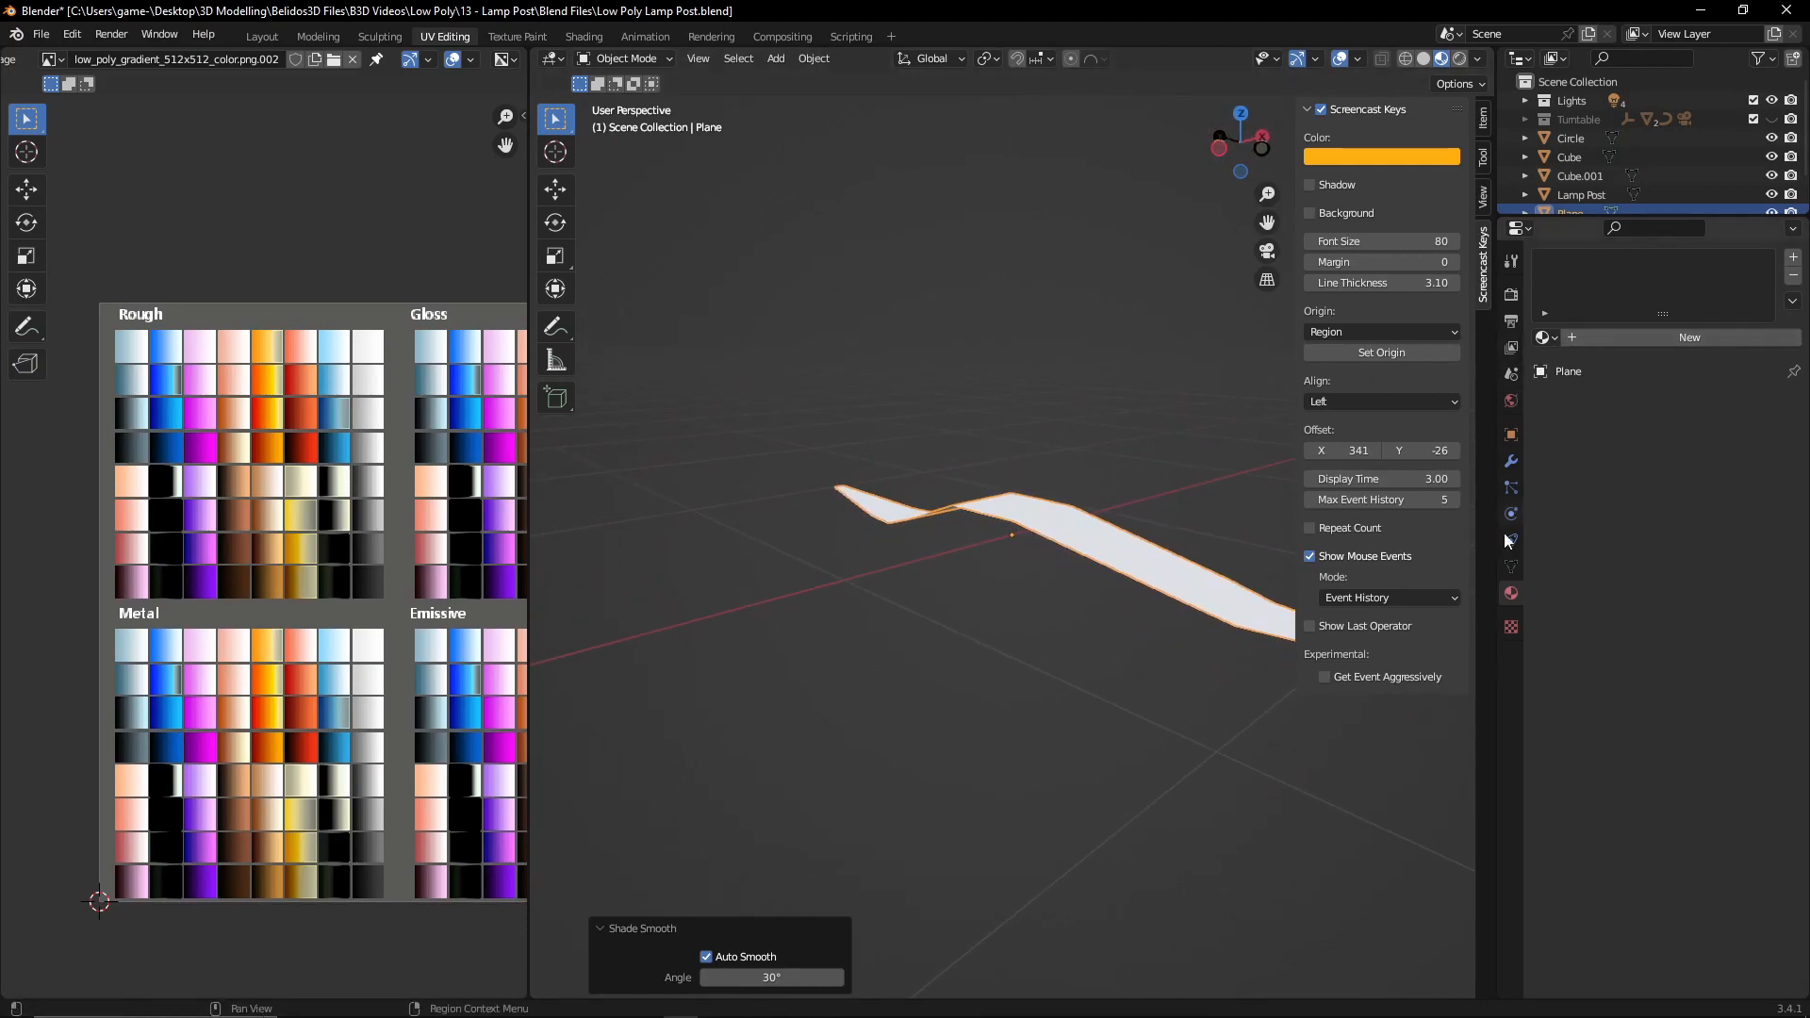
- Add a Solidify modifier to the blade and apply it to give the mesh real thickness
{"action": "left_click", "coordinate": [1513, 463]}
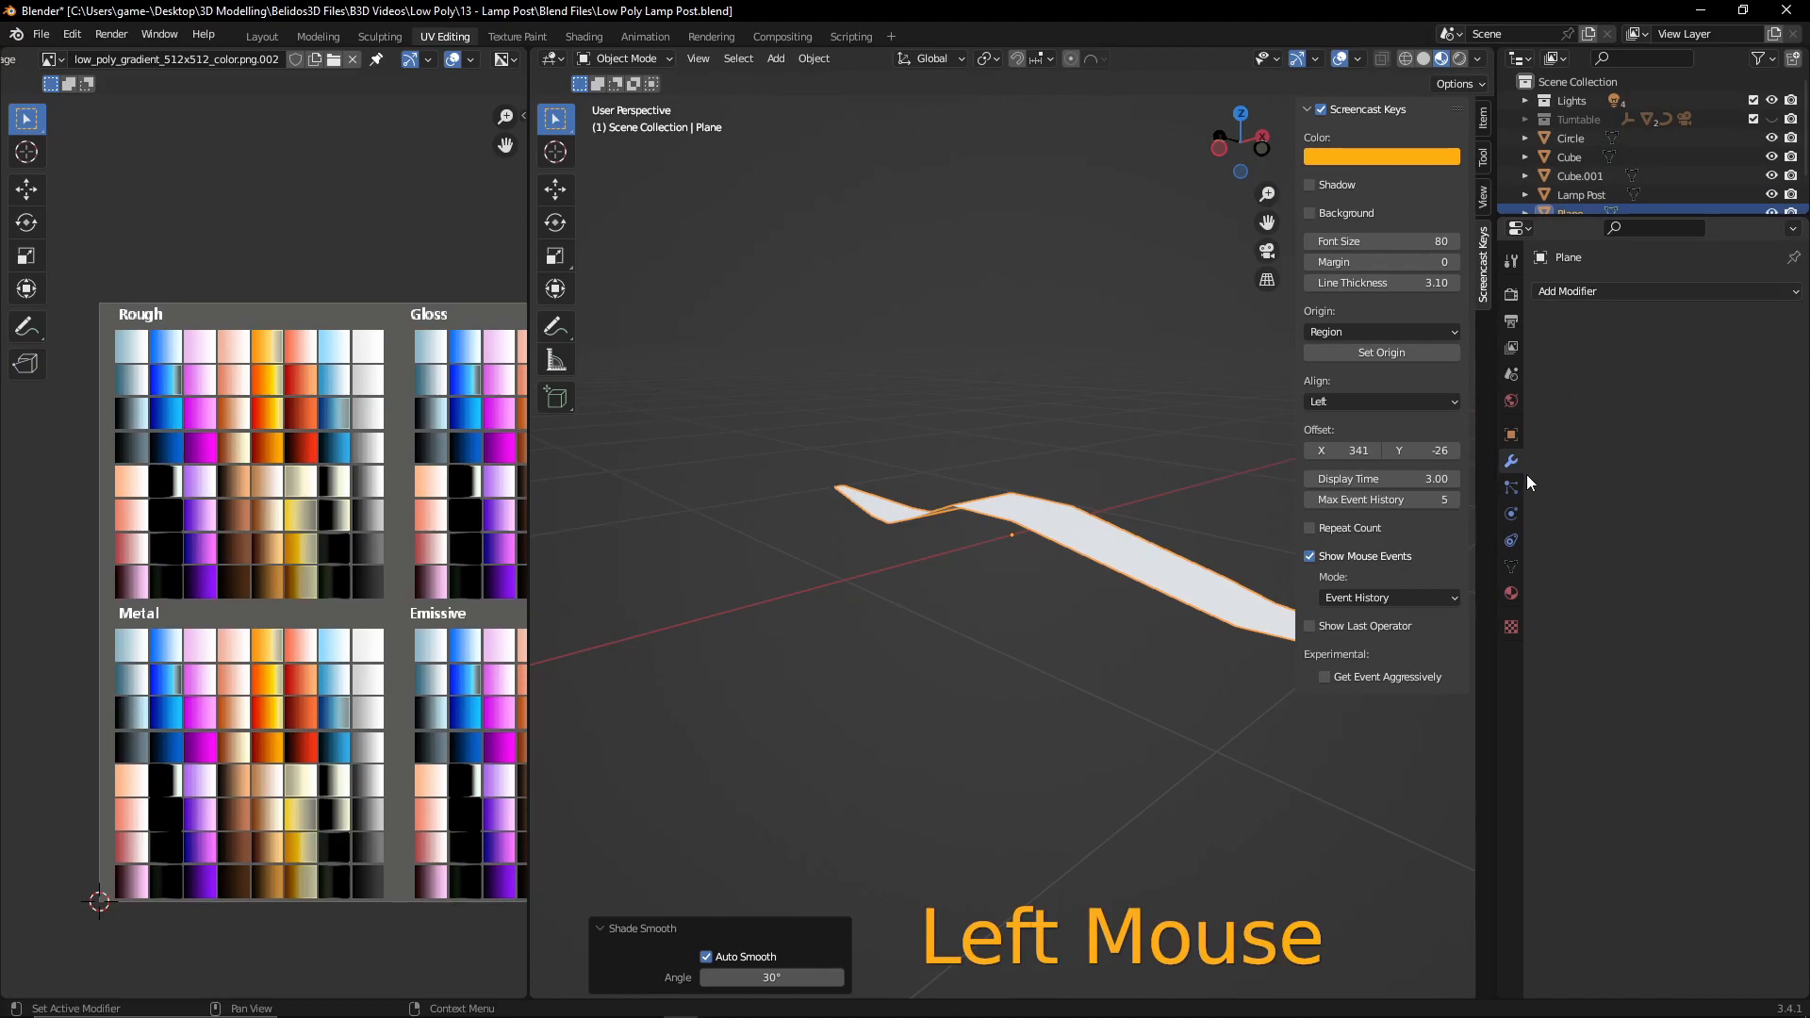
{"action": "left_click", "coordinate": [1573, 293]}
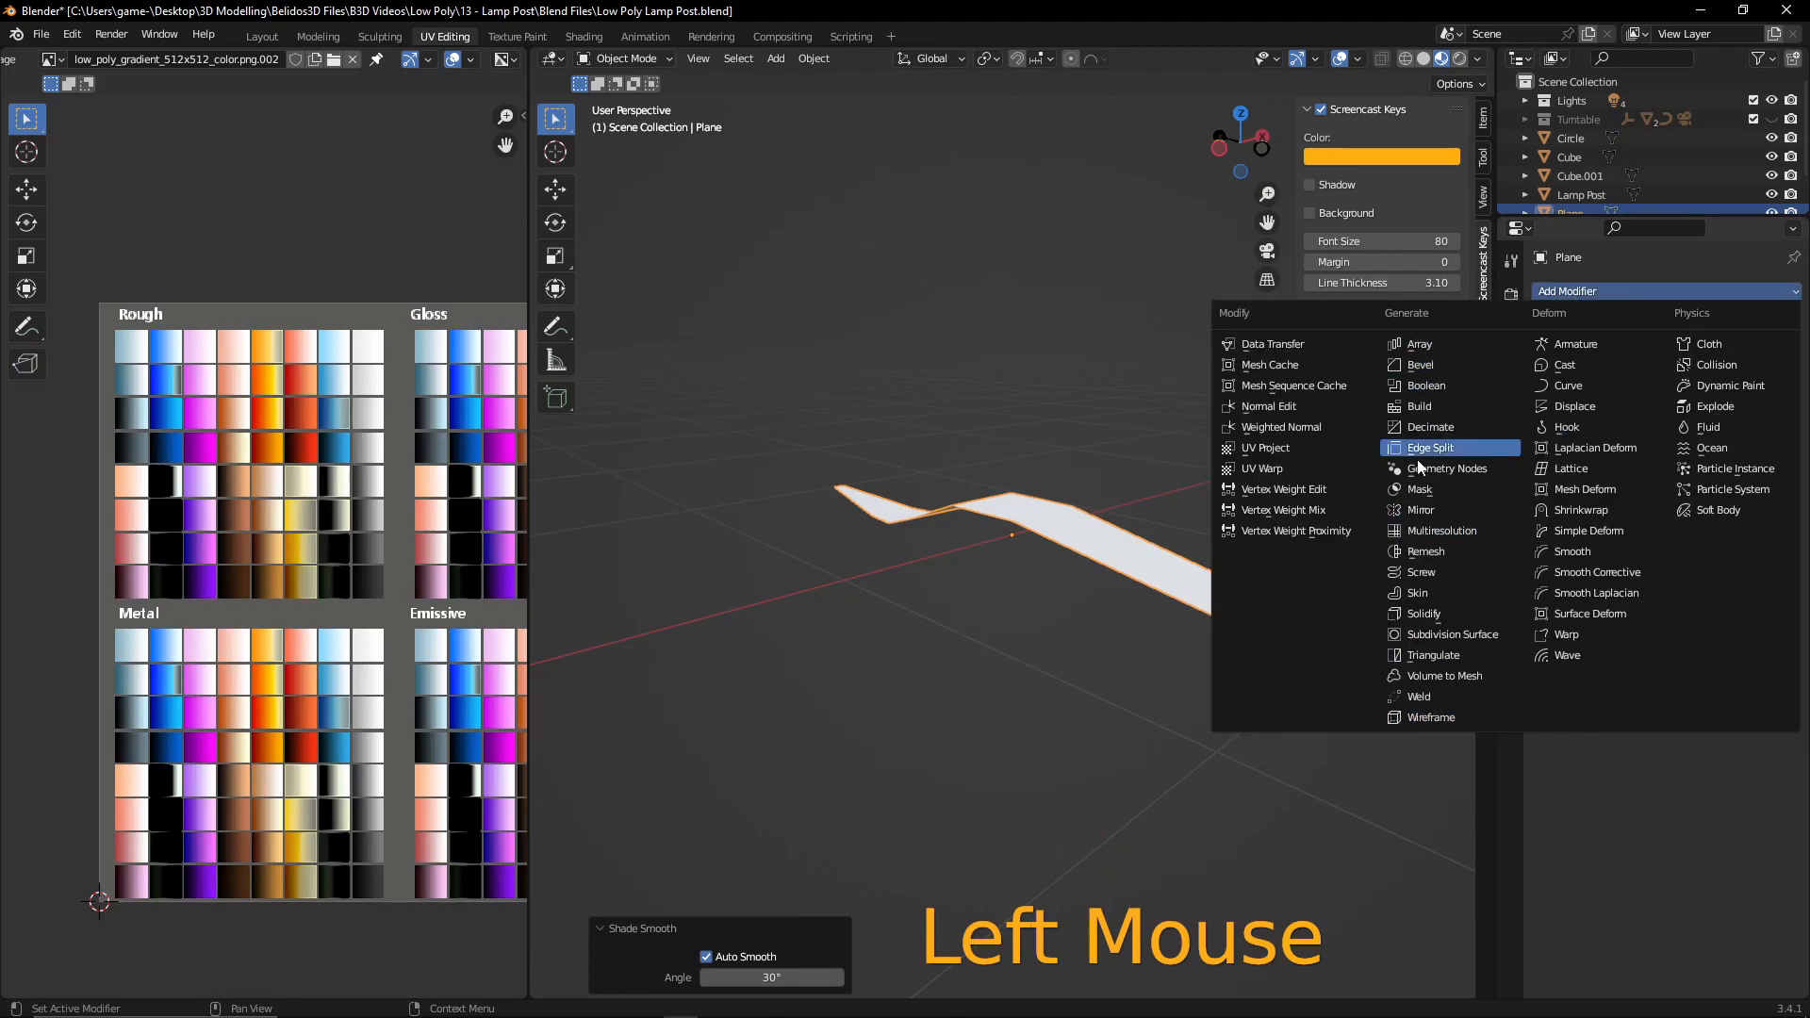
{"action": "left_click", "coordinate": [1425, 615]}
{"action": "middle_click_drag", "start_coordinate": [1273, 584], "coordinate": [888, 616]}
{"action": "key", "text": "ctrl+a"}
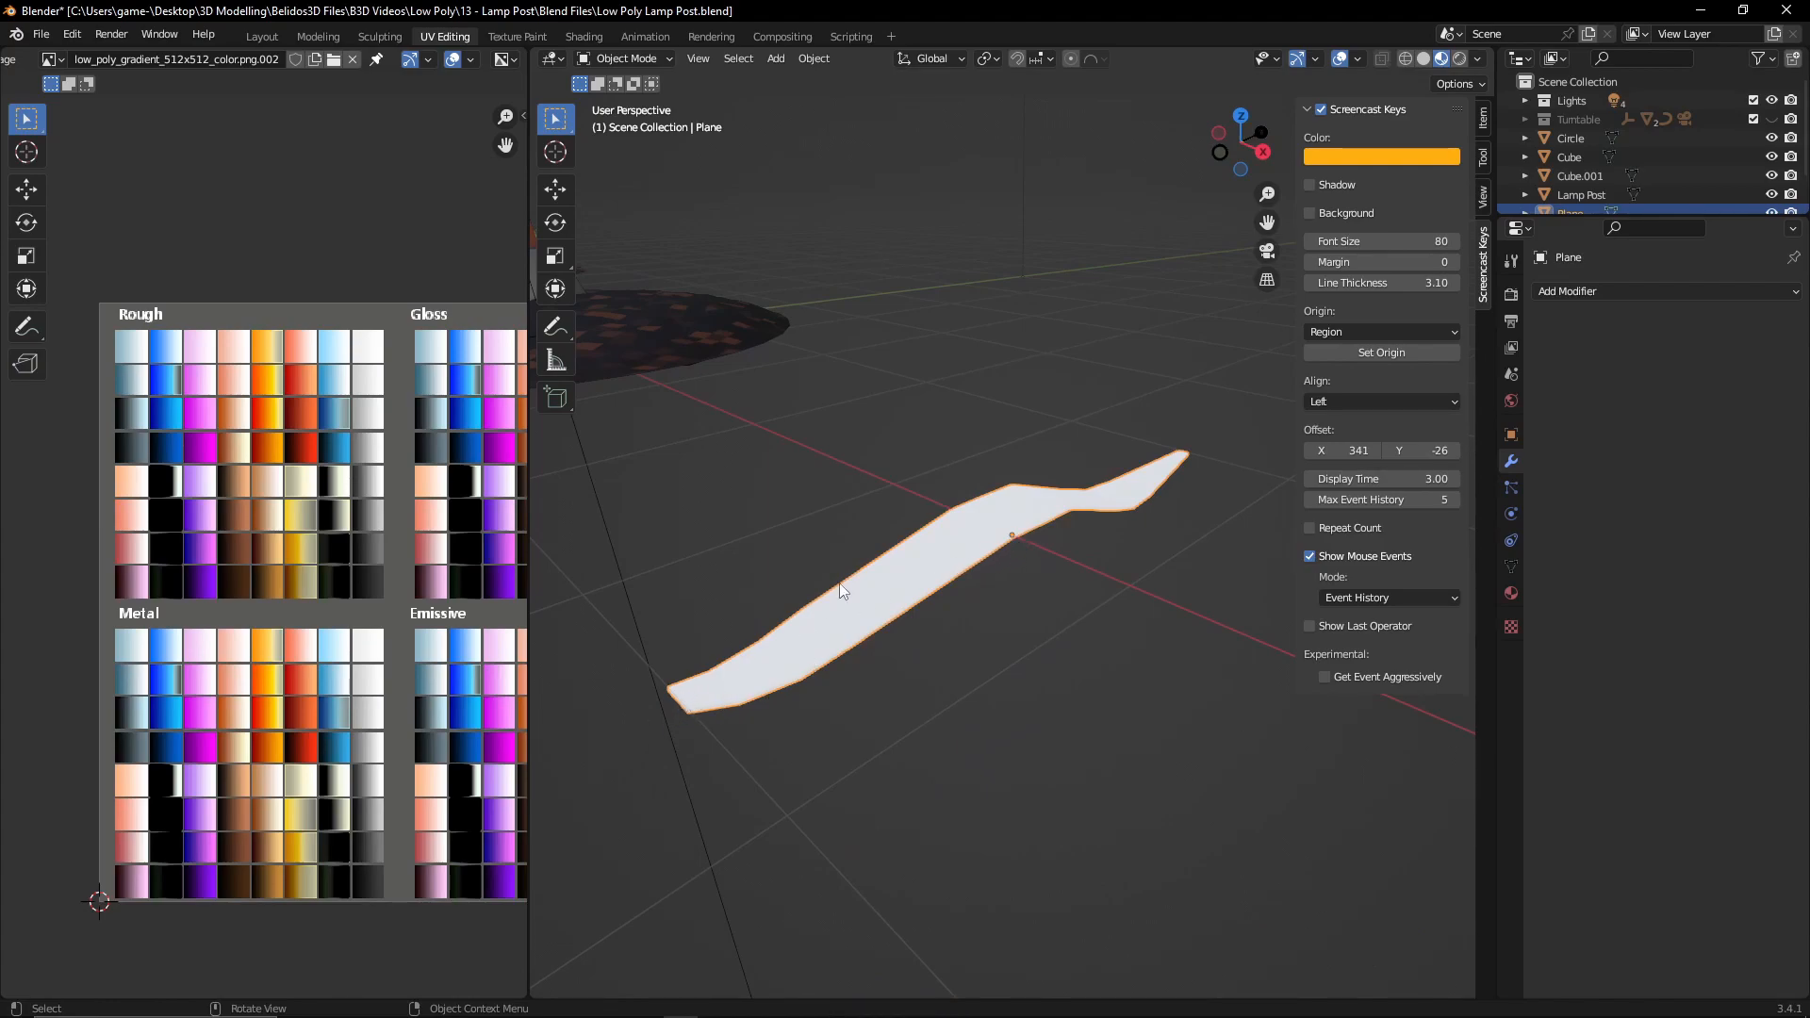
- In top view, move the blade's whole mesh along Y until its base edge sits at the object's origin
{"action": "middle_click_drag", "start_coordinate": [951, 535], "coordinate": [960, 585]}
{"action": "key", "text": "Tab"}
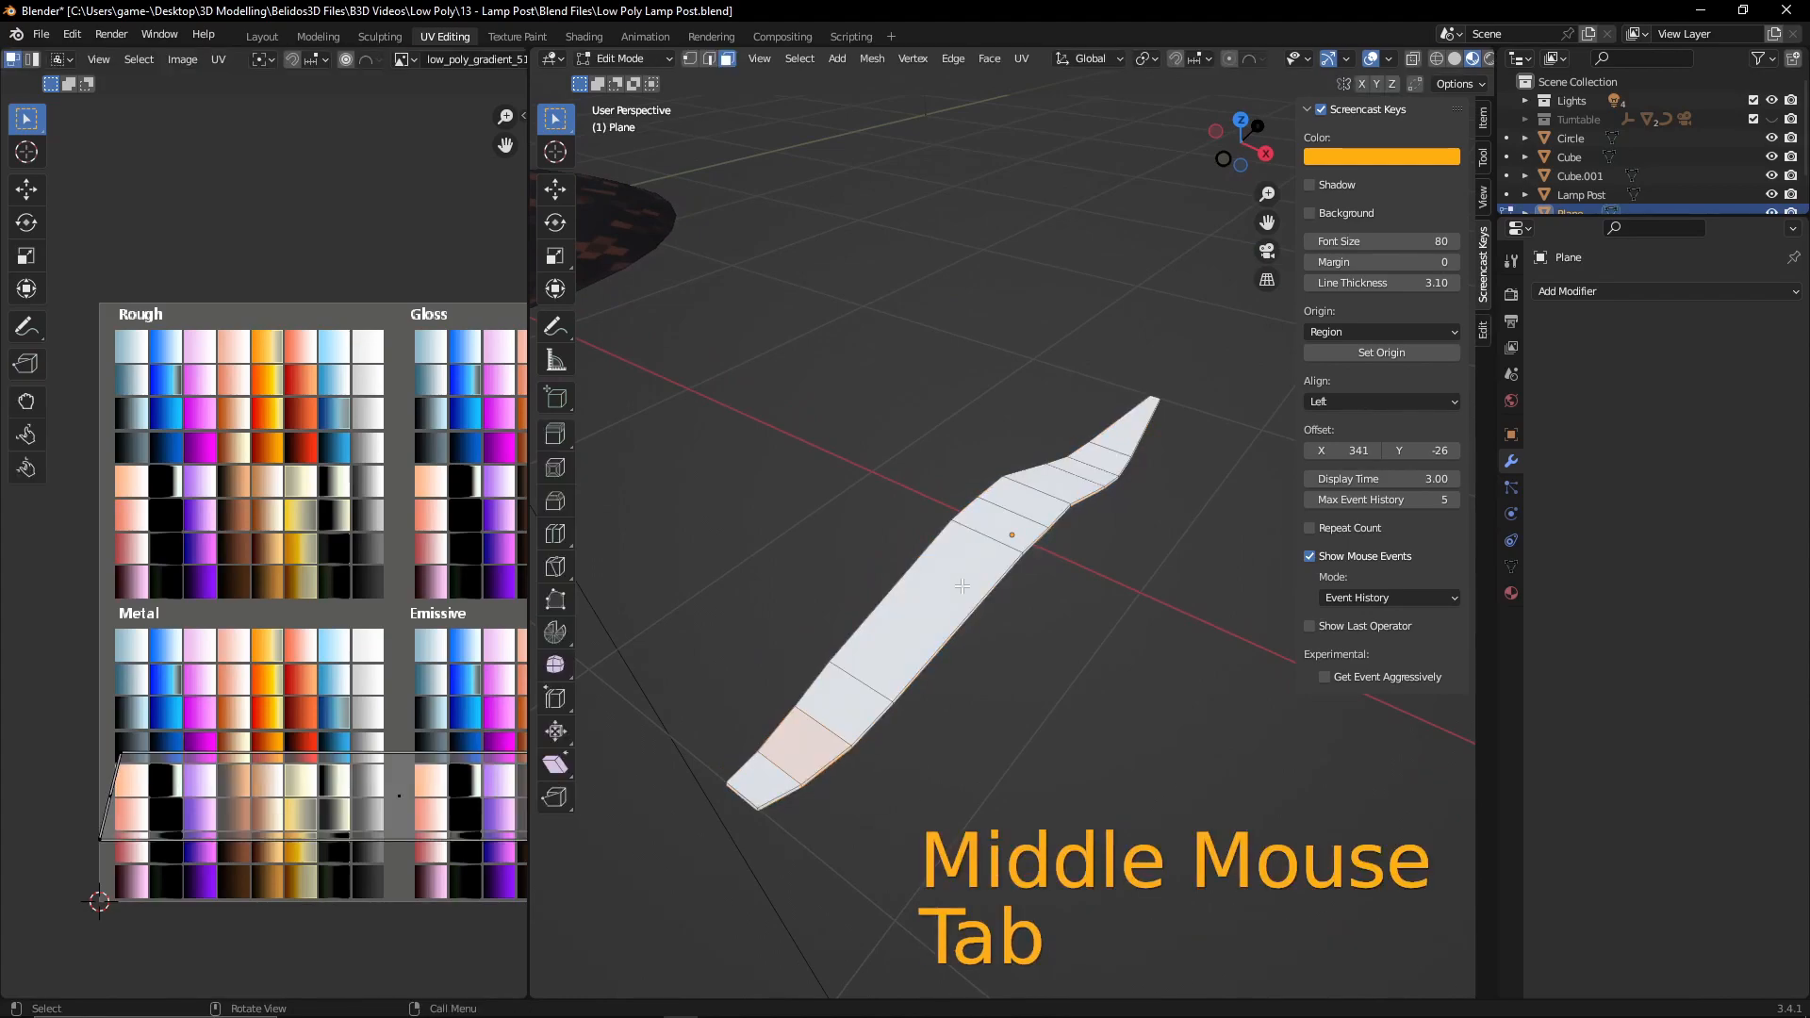
{"action": "key", "text": "KP_7"}
{"action": "key", "text": "a"}
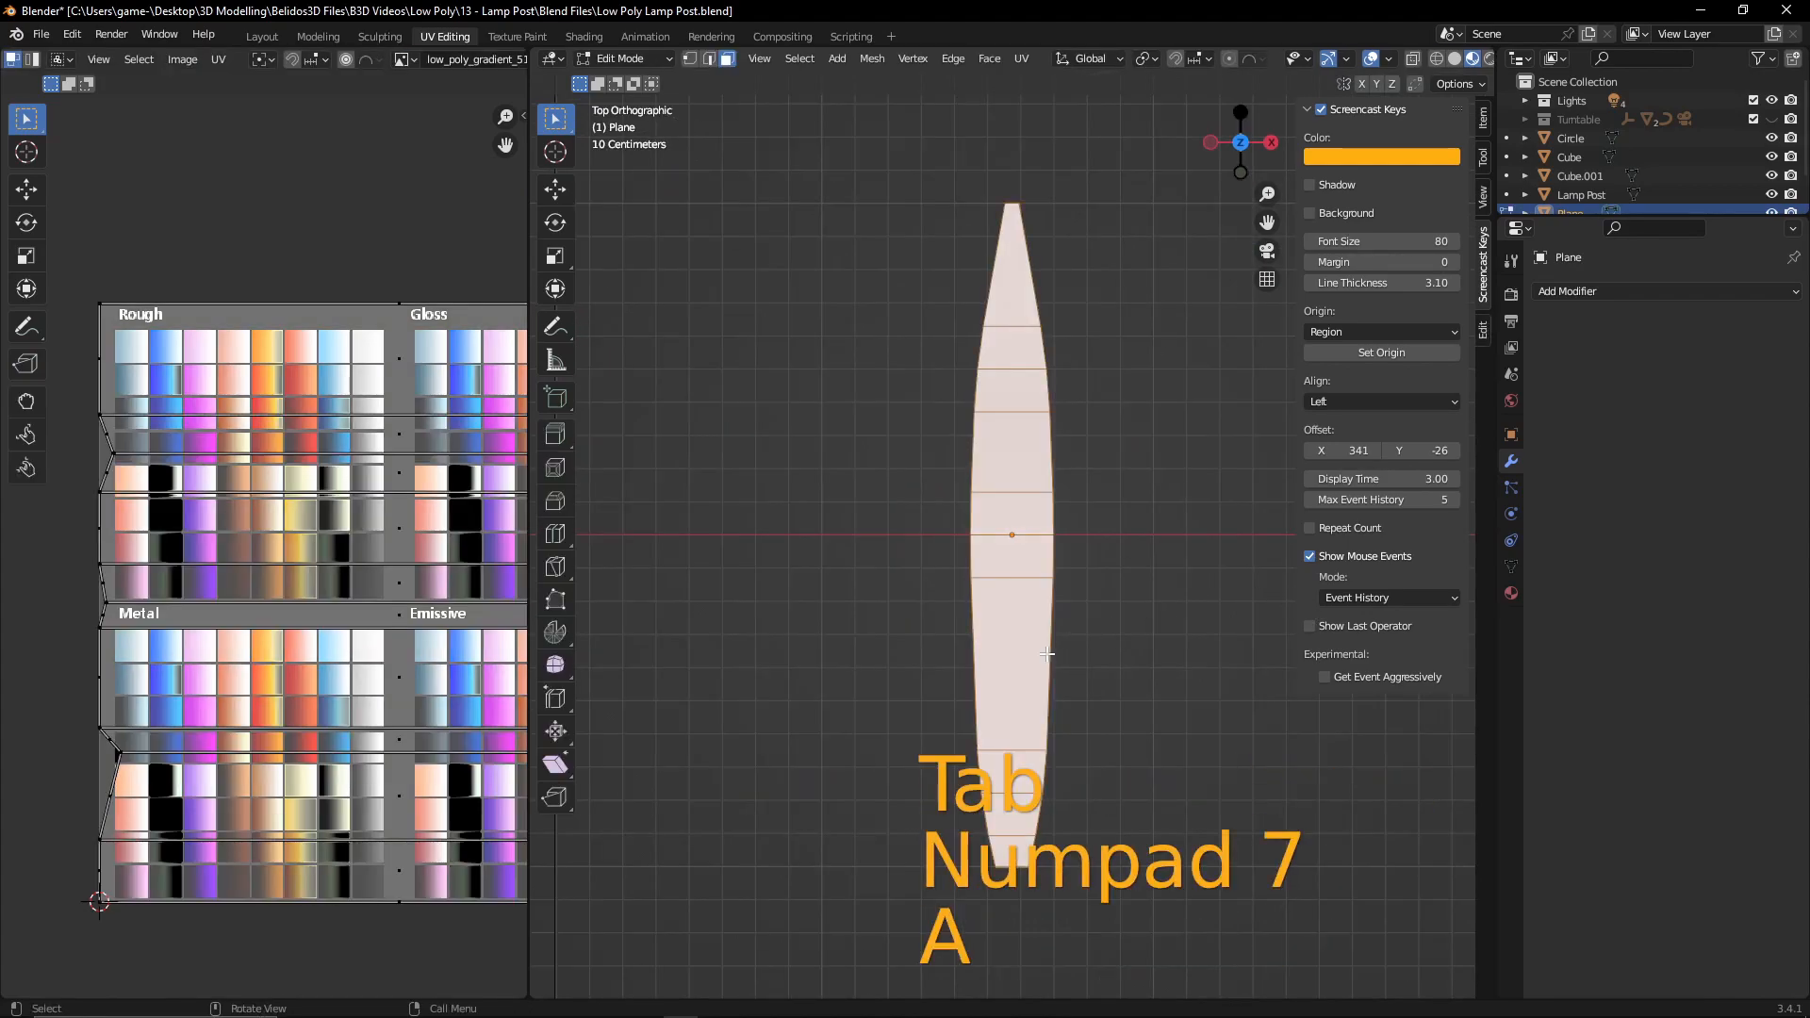
{"action": "key", "text": "g"}
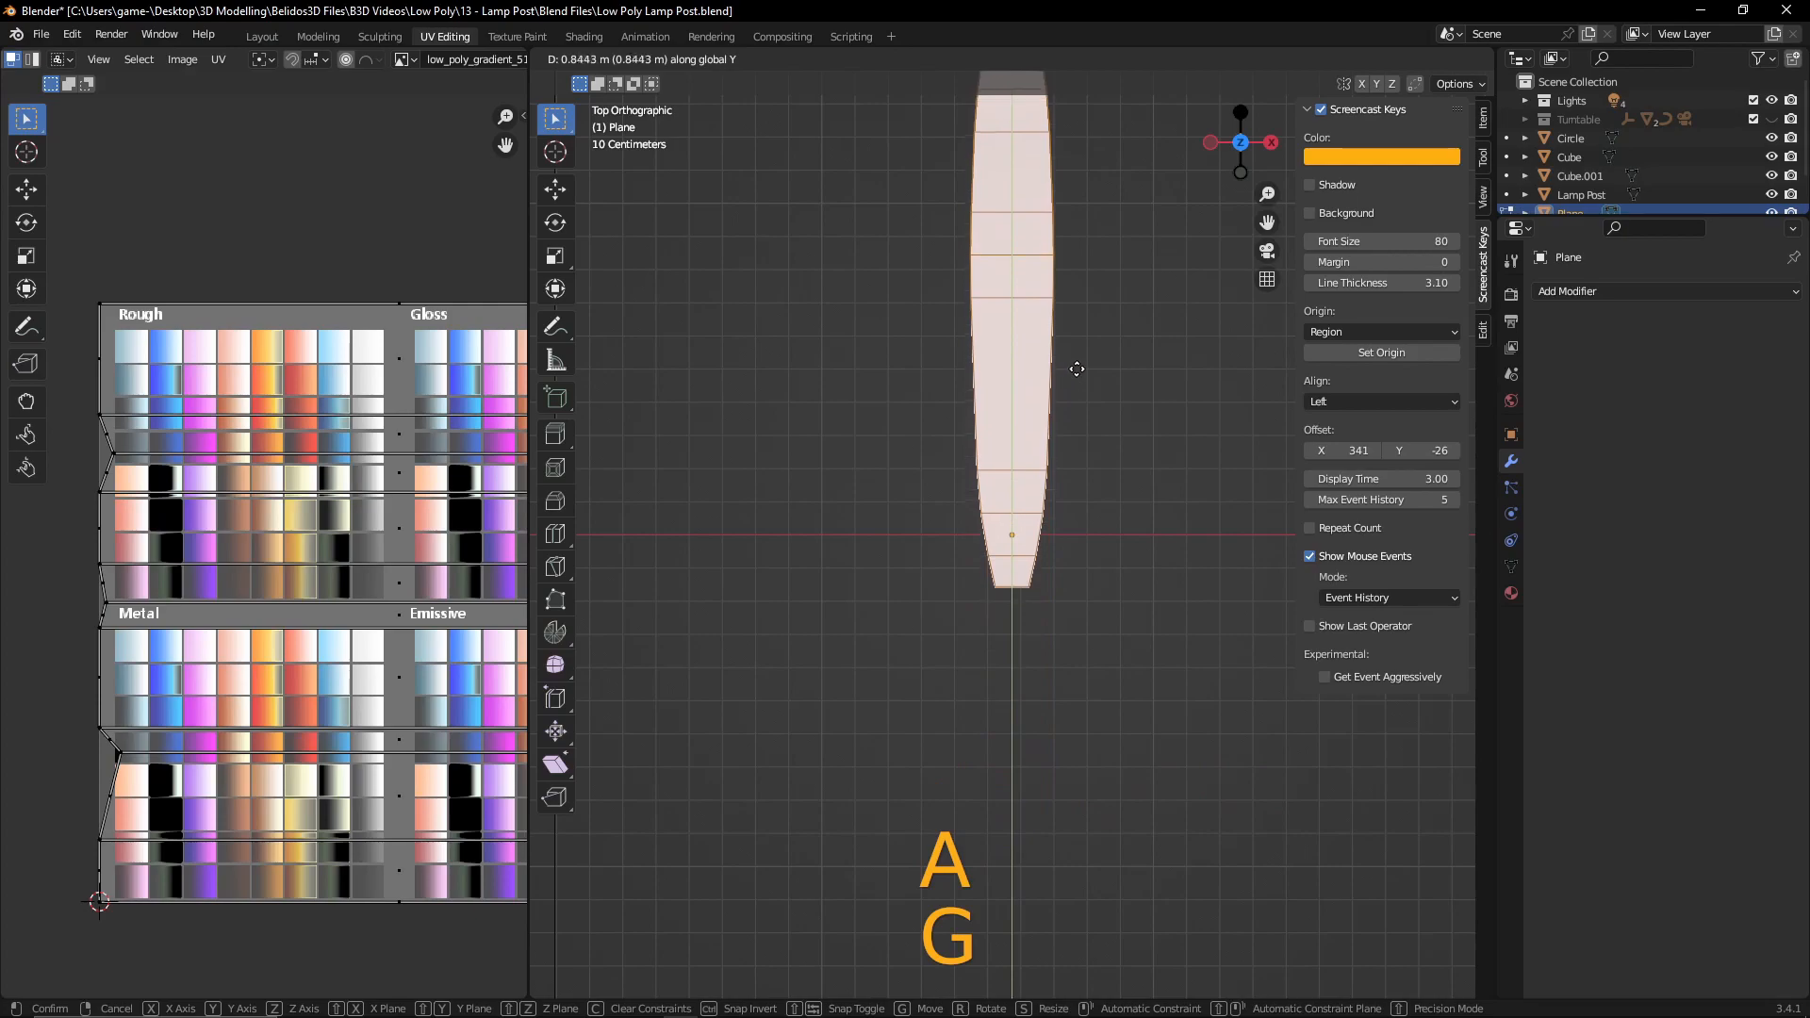
{"action": "left_click", "coordinate": [1075, 314]}
{"action": "middle_click_drag", "start_coordinate": [1034, 585], "coordinate": [1131, 561]}
- Return to Object Mode and snap the 3D cursor to the selected blade's origin
{"action": "key", "text": "Tab"}
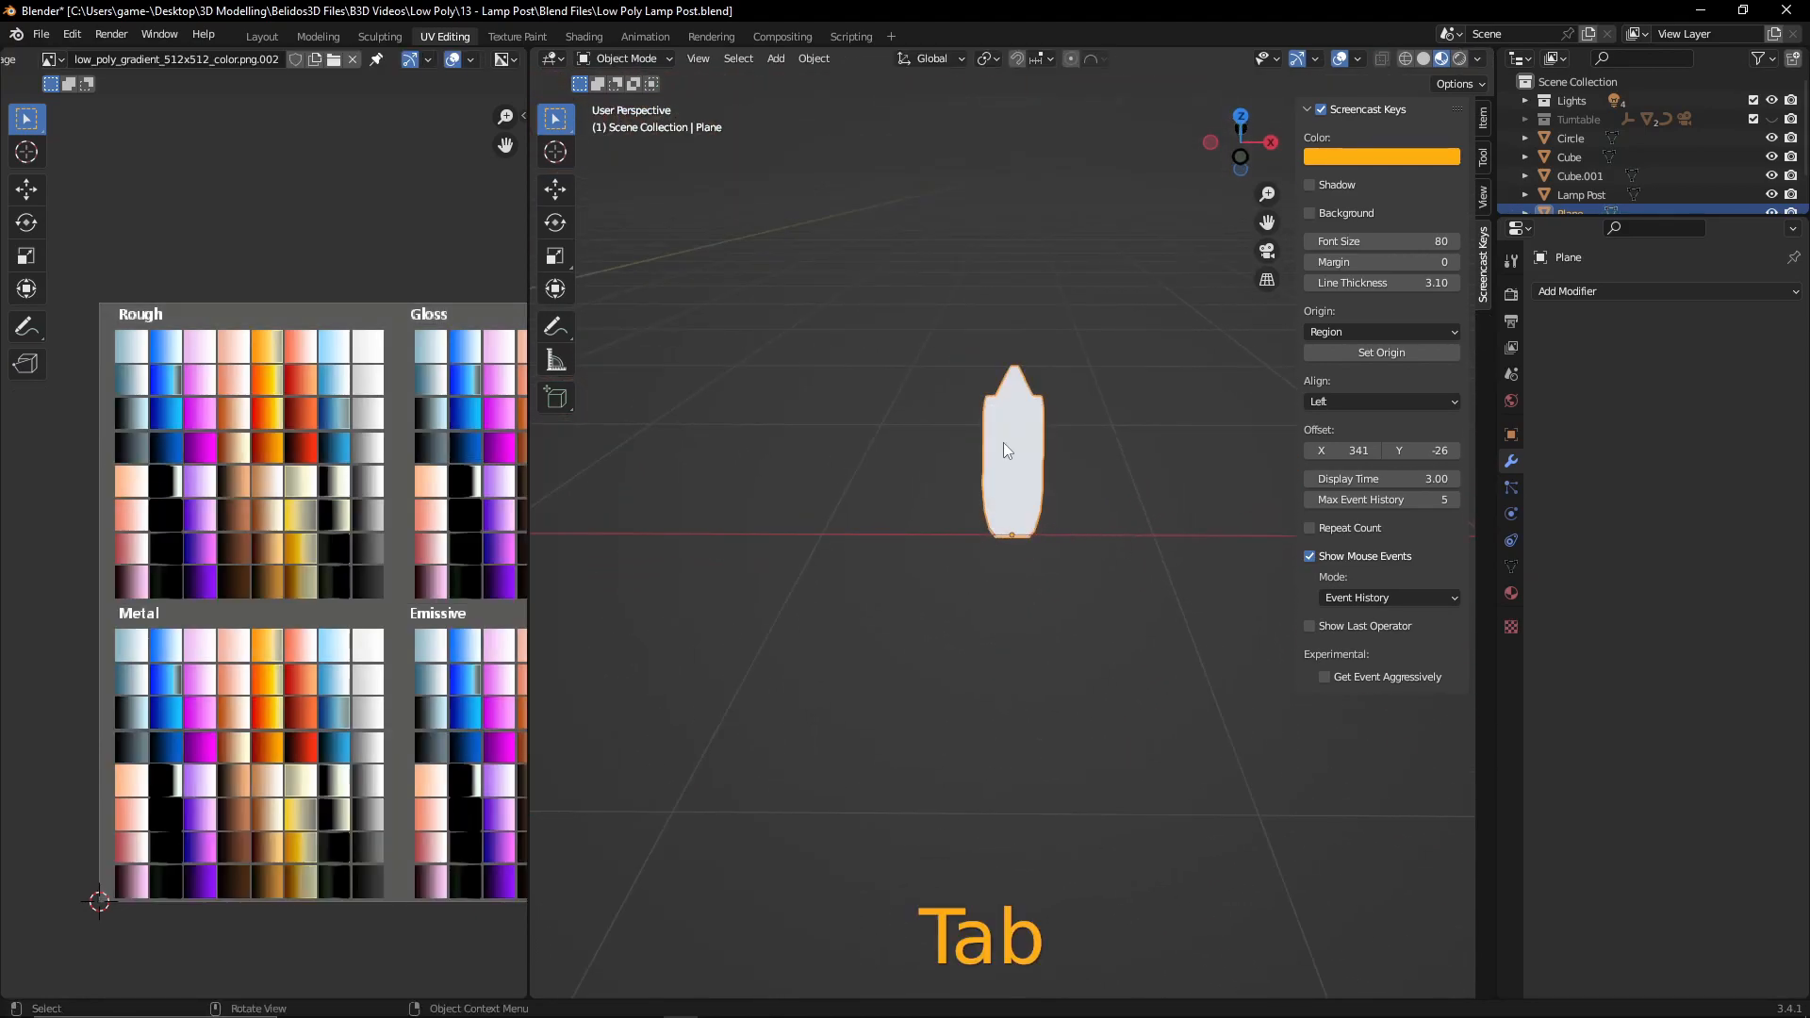
{"action": "right_click", "coordinate": [1225, 485]}
{"action": "left_click", "coordinate": [1015, 440]}
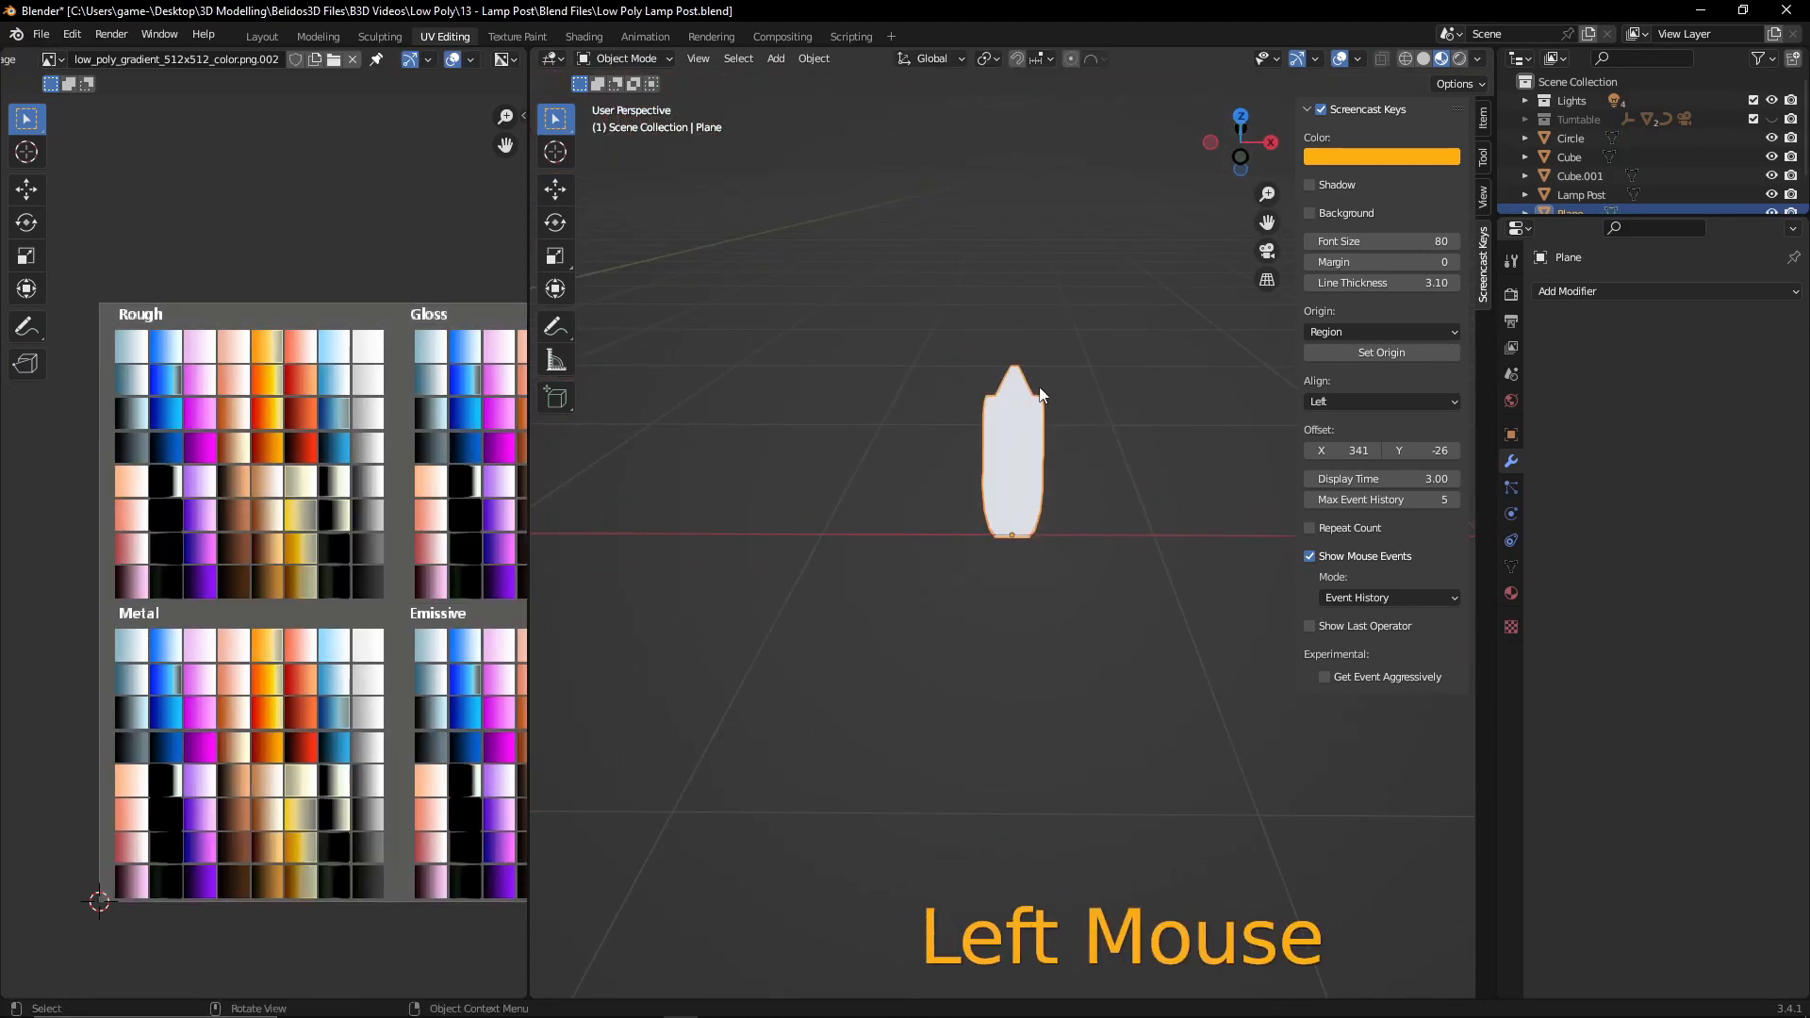
{"action": "key", "text": "shift+s"}
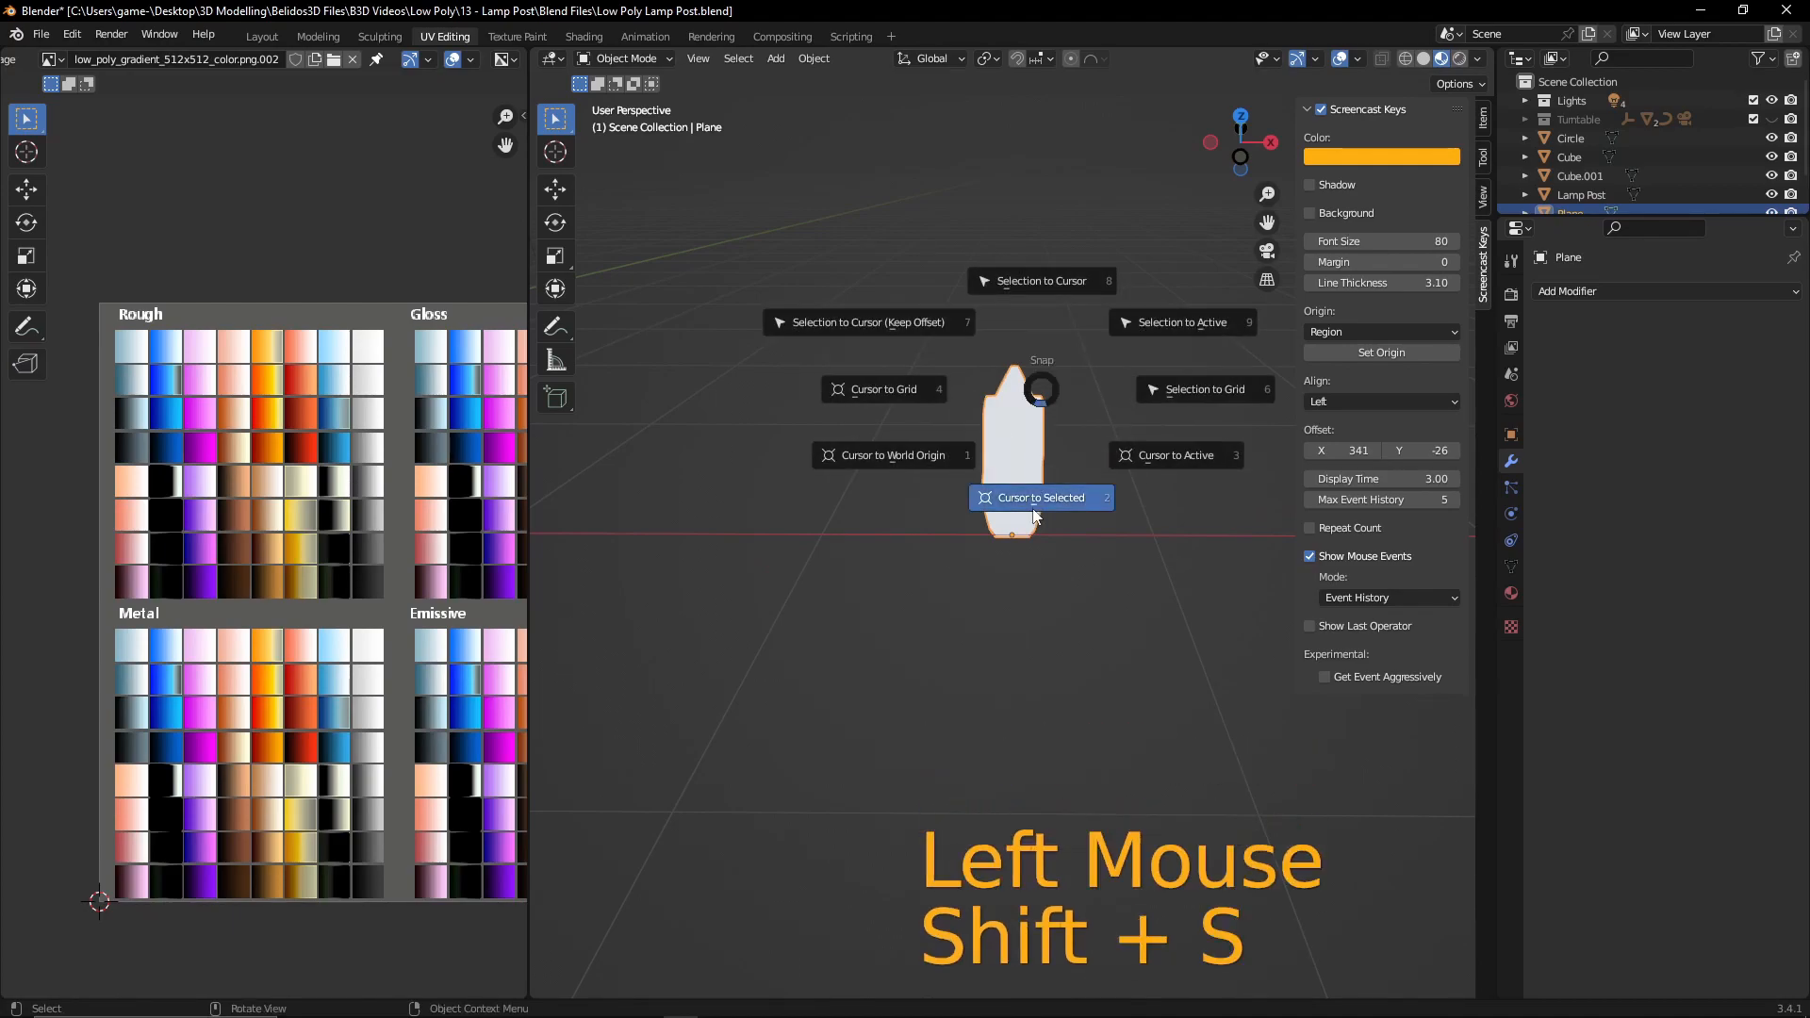
{"action": "middle_click_drag", "start_coordinate": [1035, 515], "coordinate": [998, 606]}
- Select the blade's entire mesh in Edit Mode and set the transform pivot point to 3D Cursor
{"action": "key", "text": "Tab"}
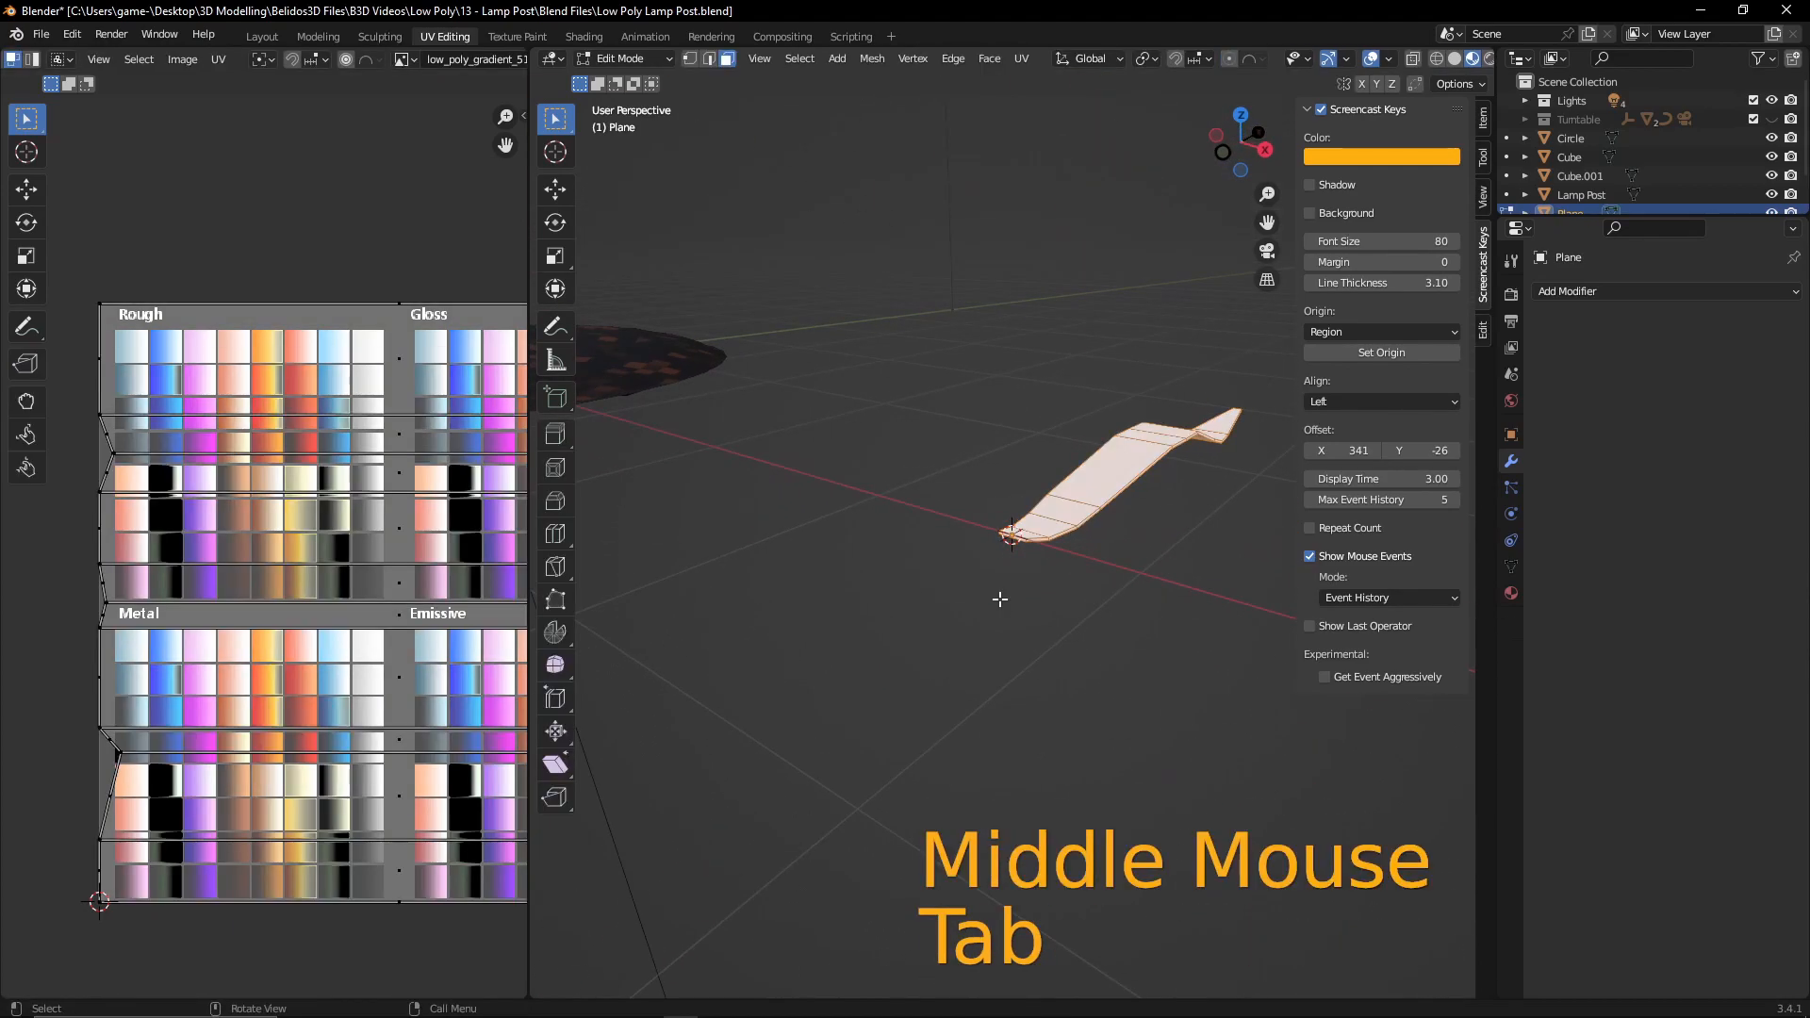
{"action": "key", "text": "a"}
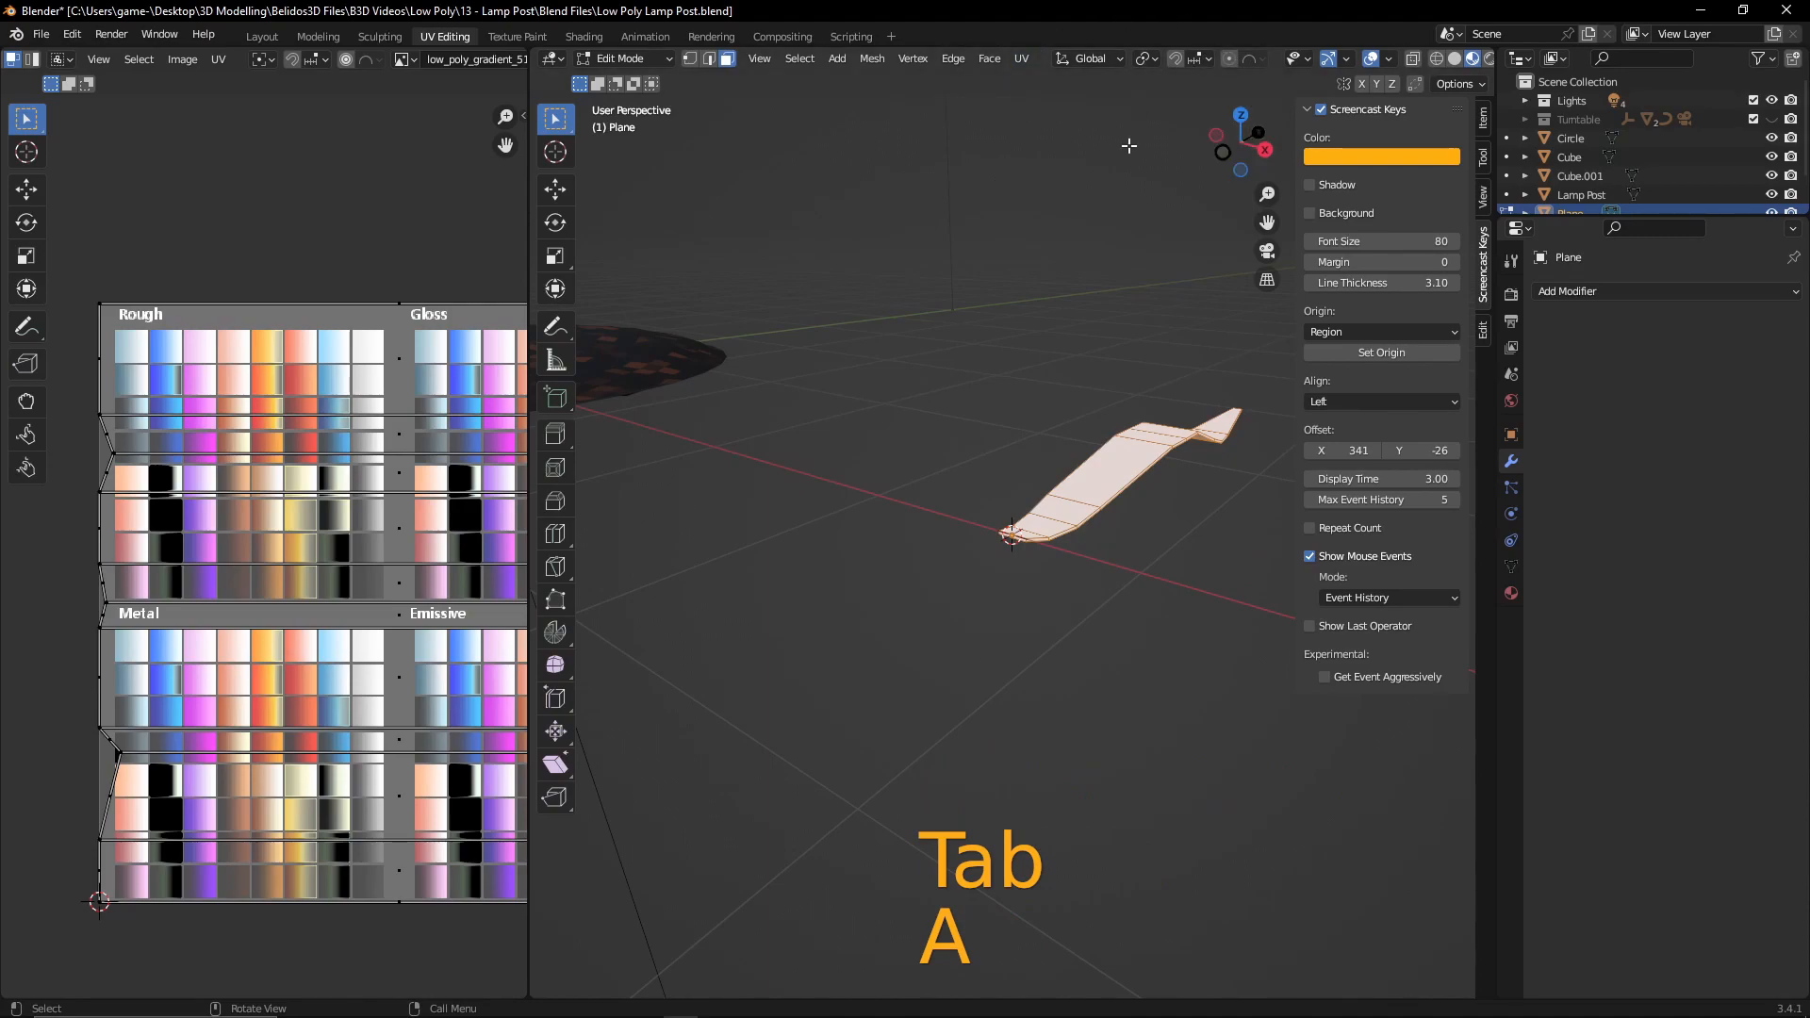
{"action": "left_click", "coordinate": [1152, 56]}
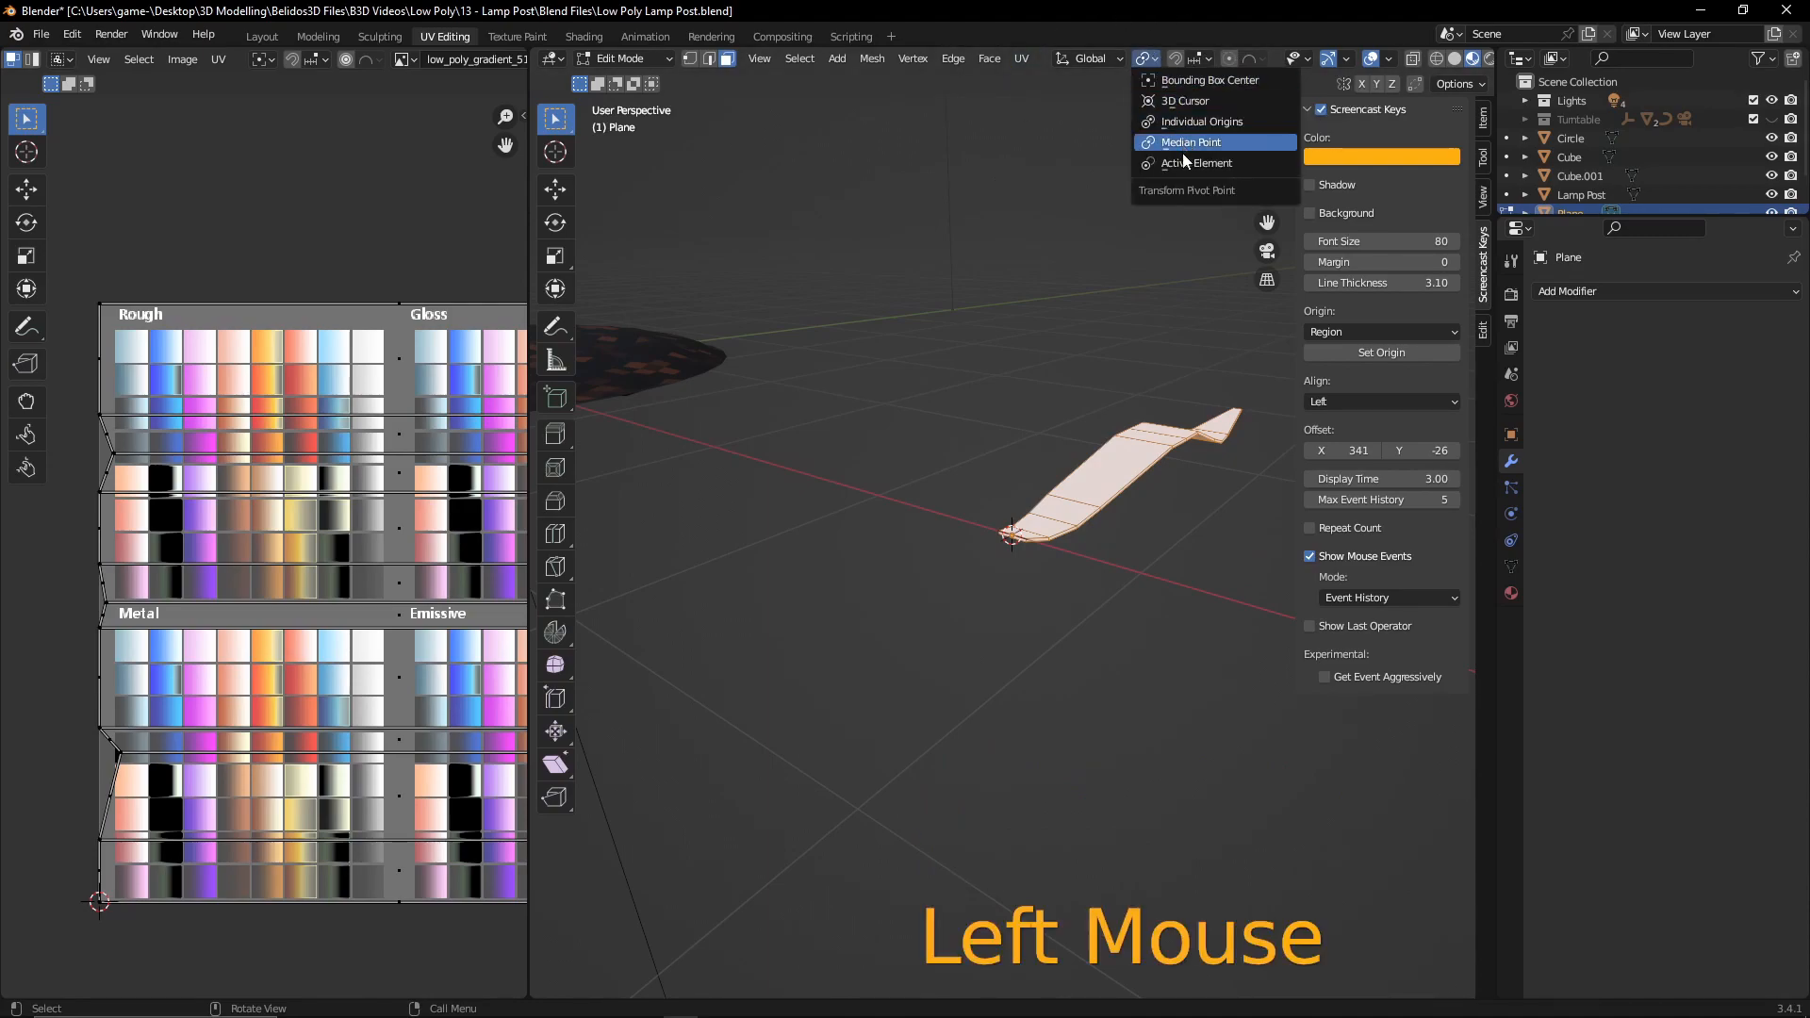
{"action": "left_click", "coordinate": [1180, 101]}
- Hide the viewport sidebar and rotate the whole blade about 19.9° around its base to tilt it upward
{"action": "middle_click_drag", "start_coordinate": [1182, 537], "coordinate": [755, 423]}
{"action": "middle_click_drag", "start_coordinate": [877, 505], "coordinate": [957, 557]}
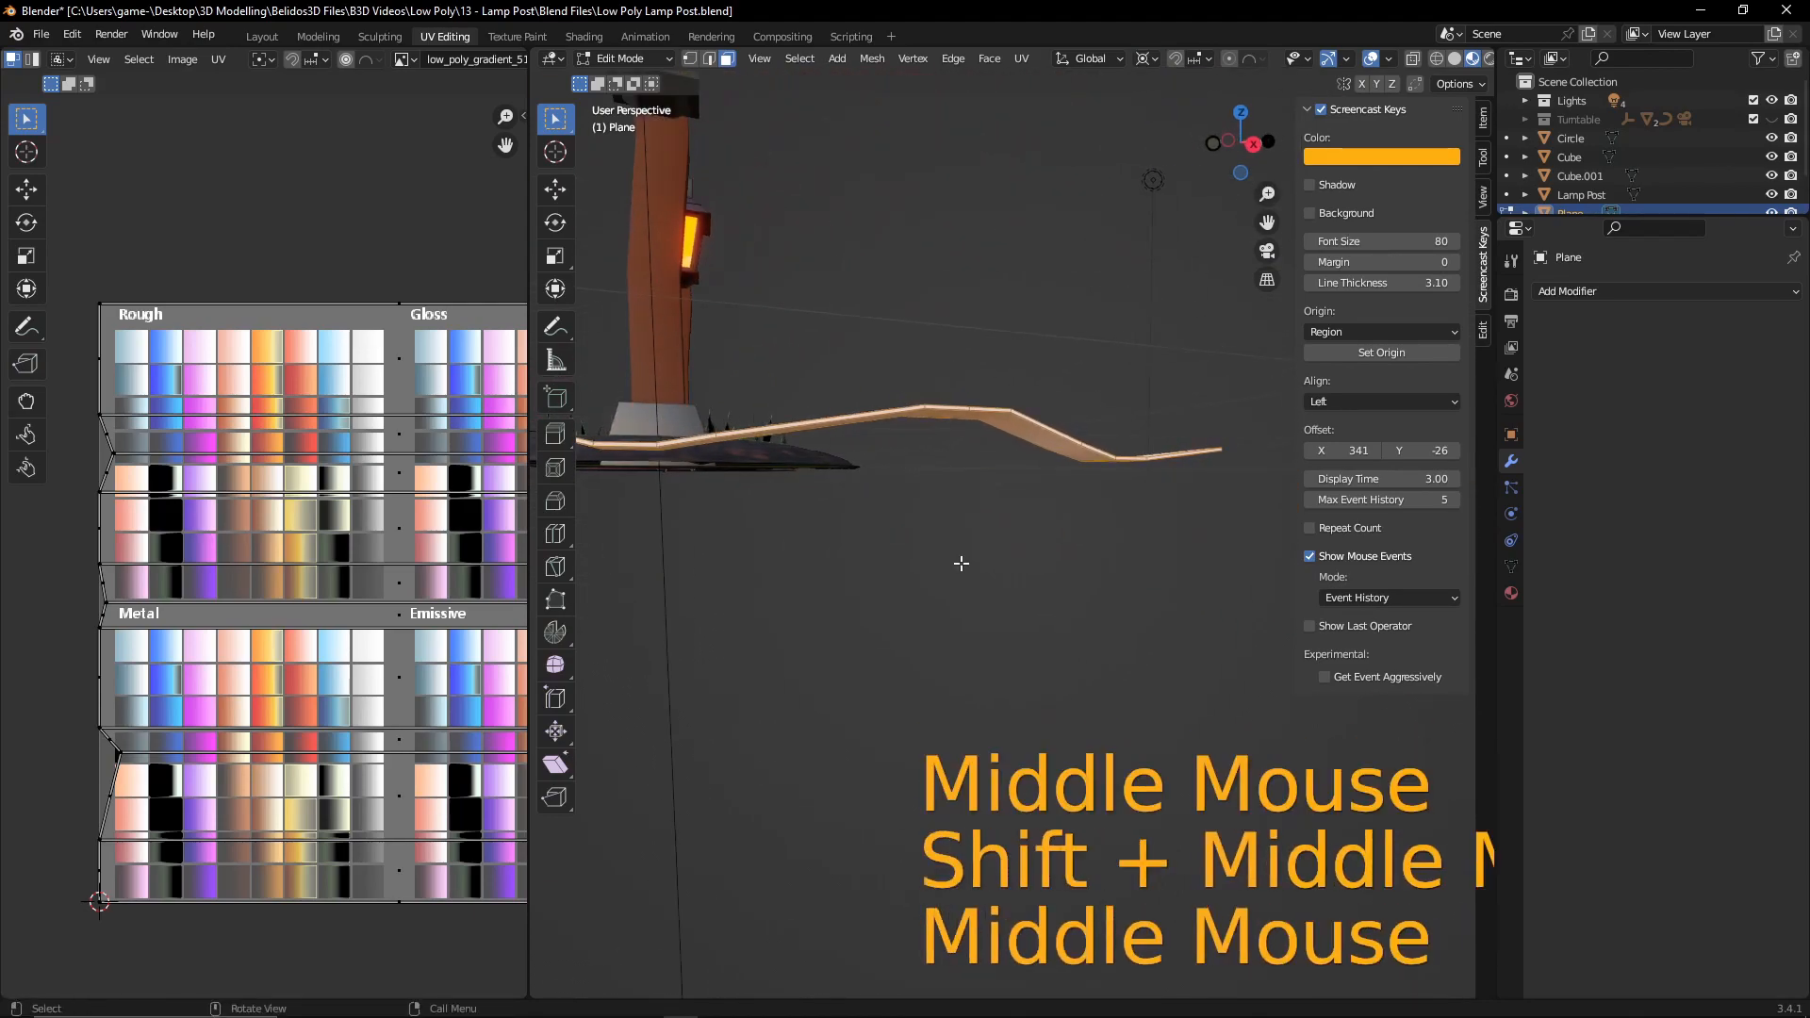
{"action": "key", "text": "n"}
{"action": "middle_click_drag", "start_coordinate": [956, 435], "coordinate": [1093, 500]}
{"action": "middle_click_drag", "start_coordinate": [1094, 500], "coordinate": [1253, 481]}
{"action": "key", "text": "r"}
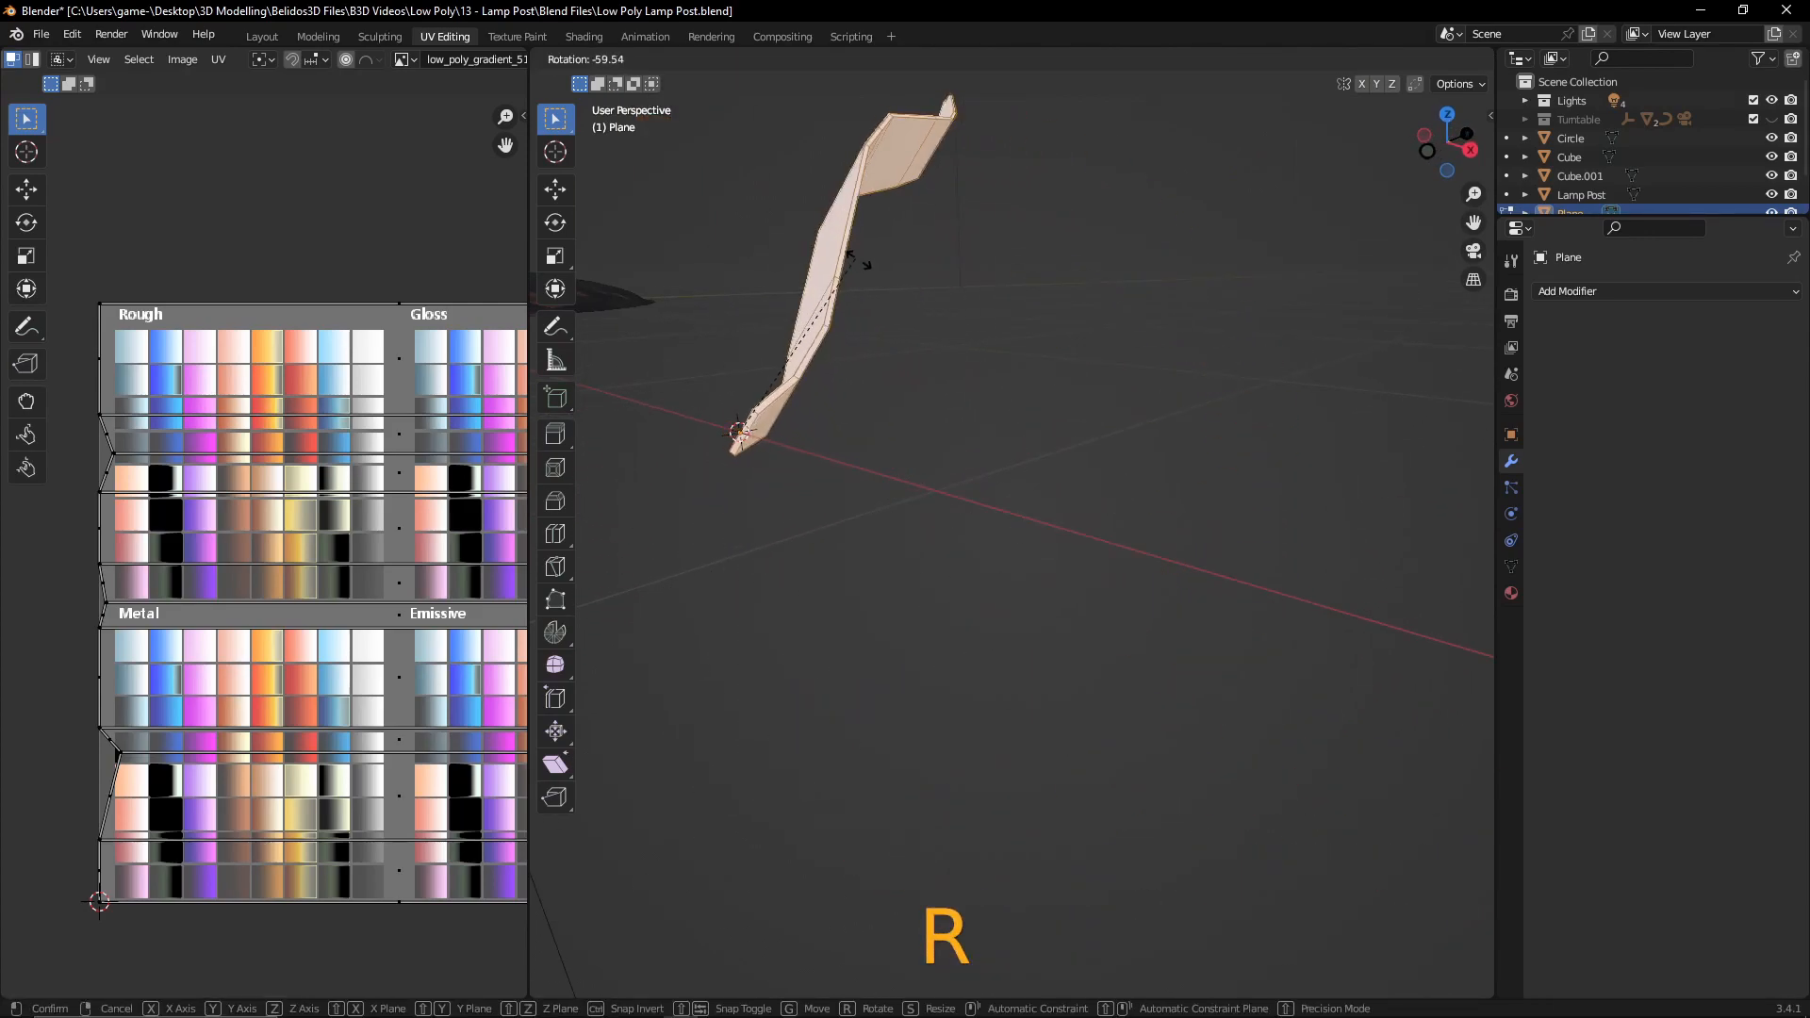
{"action": "right_click", "coordinate": [973, 535]}
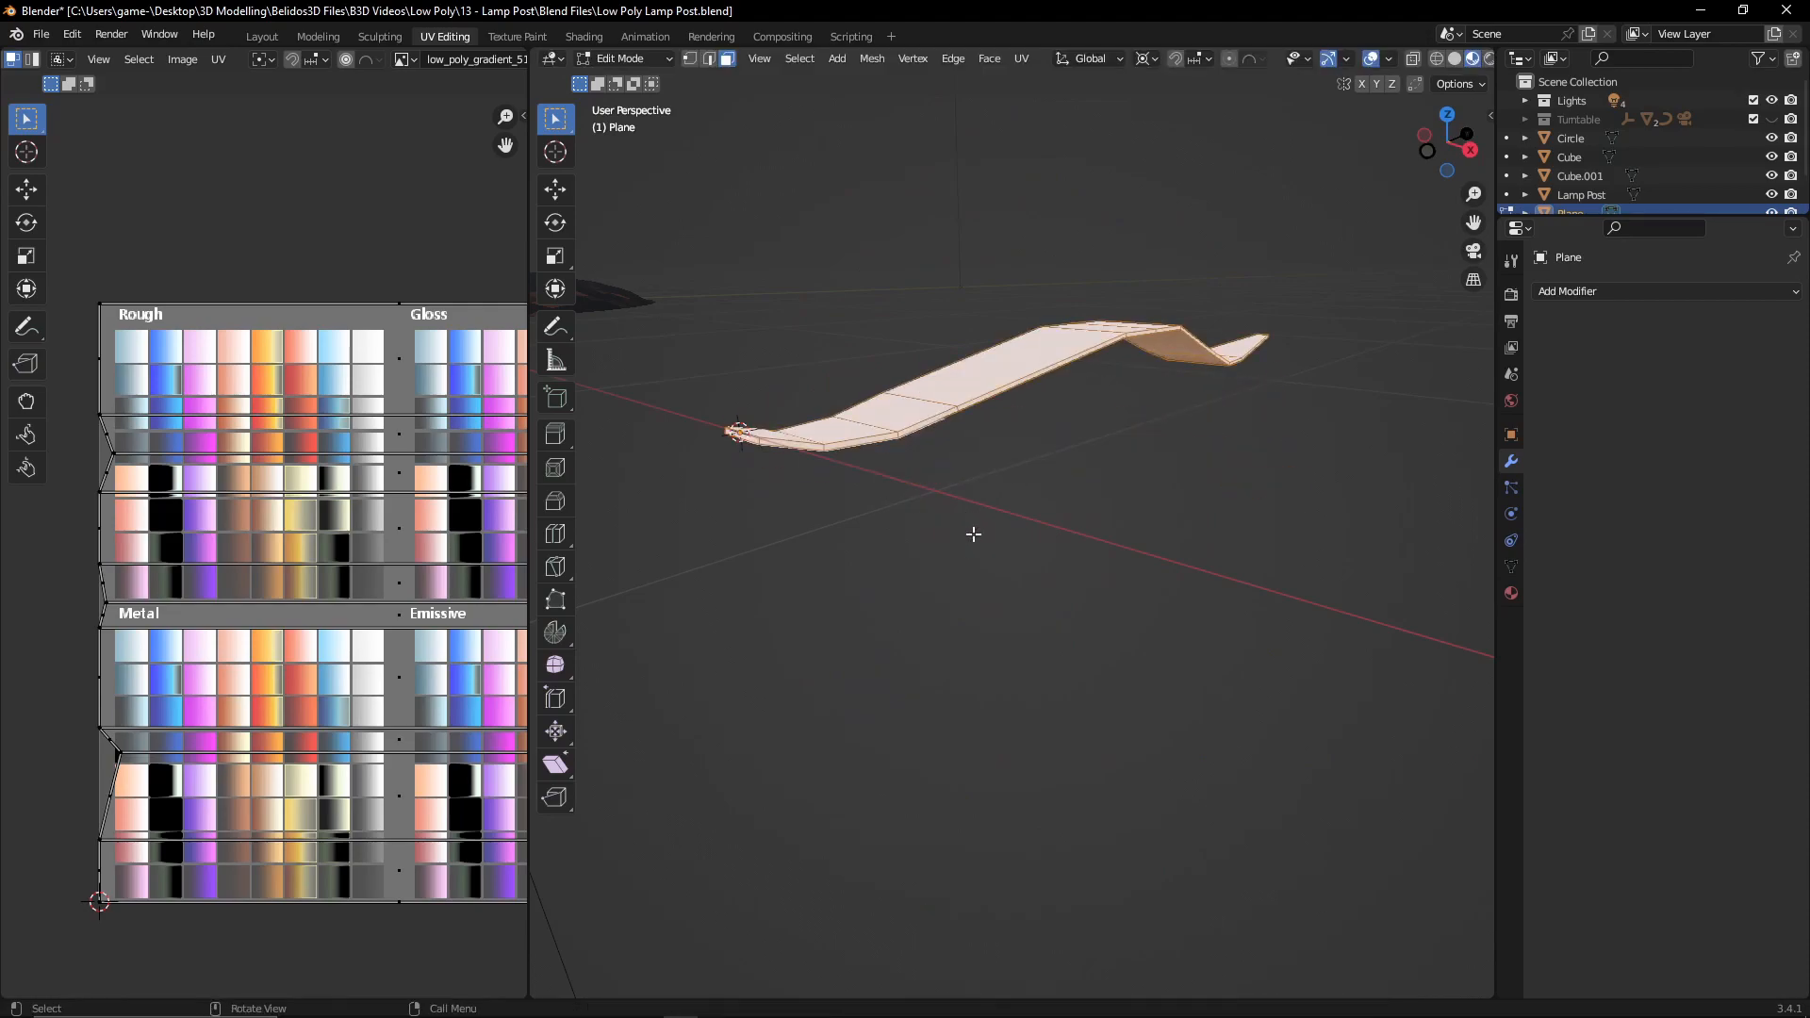
{"action": "key", "text": "r"}
{"action": "left_click", "coordinate": [950, 504]}
- Duplicate the grass blade in place and rotate the copy about 185° around the global Y axis
{"action": "scroll", "coordinate": [950, 509], "scroll_direction": "down", "scroll_amount": 1}
{"action": "middle_click_drag", "start_coordinate": [951, 514], "coordinate": [978, 607]}
{"action": "key", "text": "shift+d"}
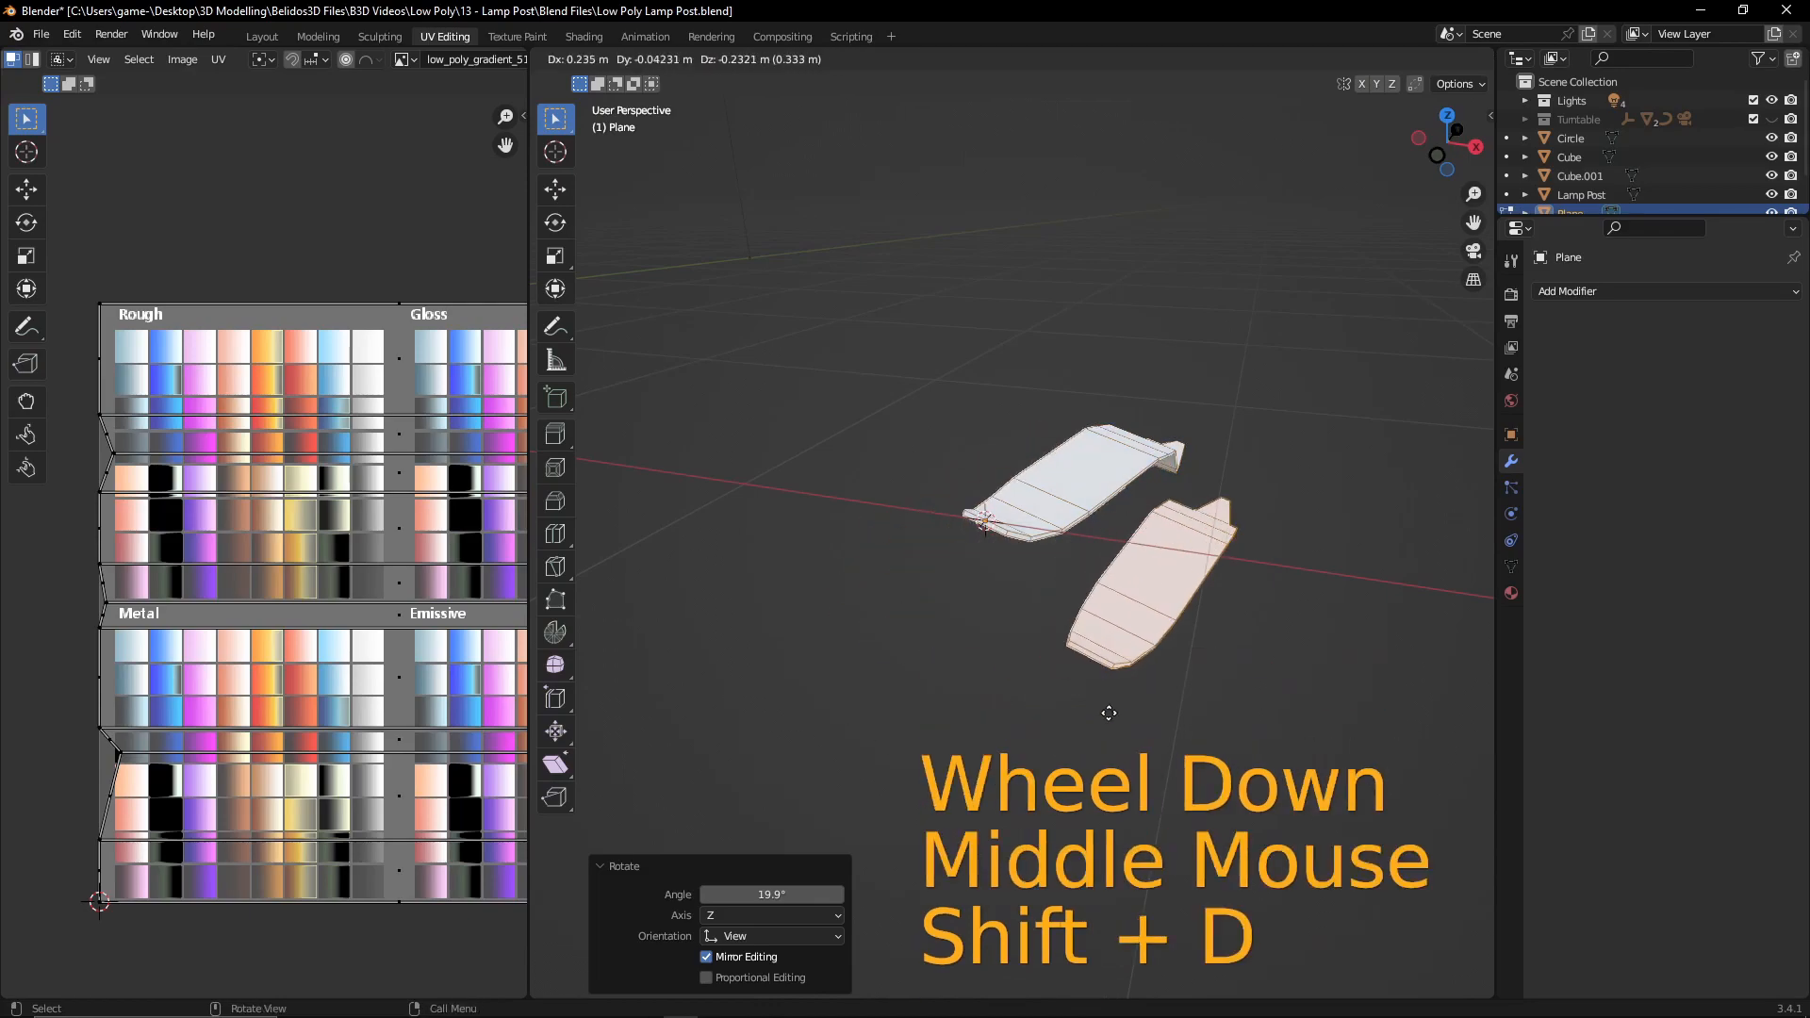
{"action": "right_click", "coordinate": [916, 477]}
{"action": "middle_click_drag", "start_coordinate": [1127, 625], "coordinate": [1196, 626]}
{"action": "key", "text": "t"}
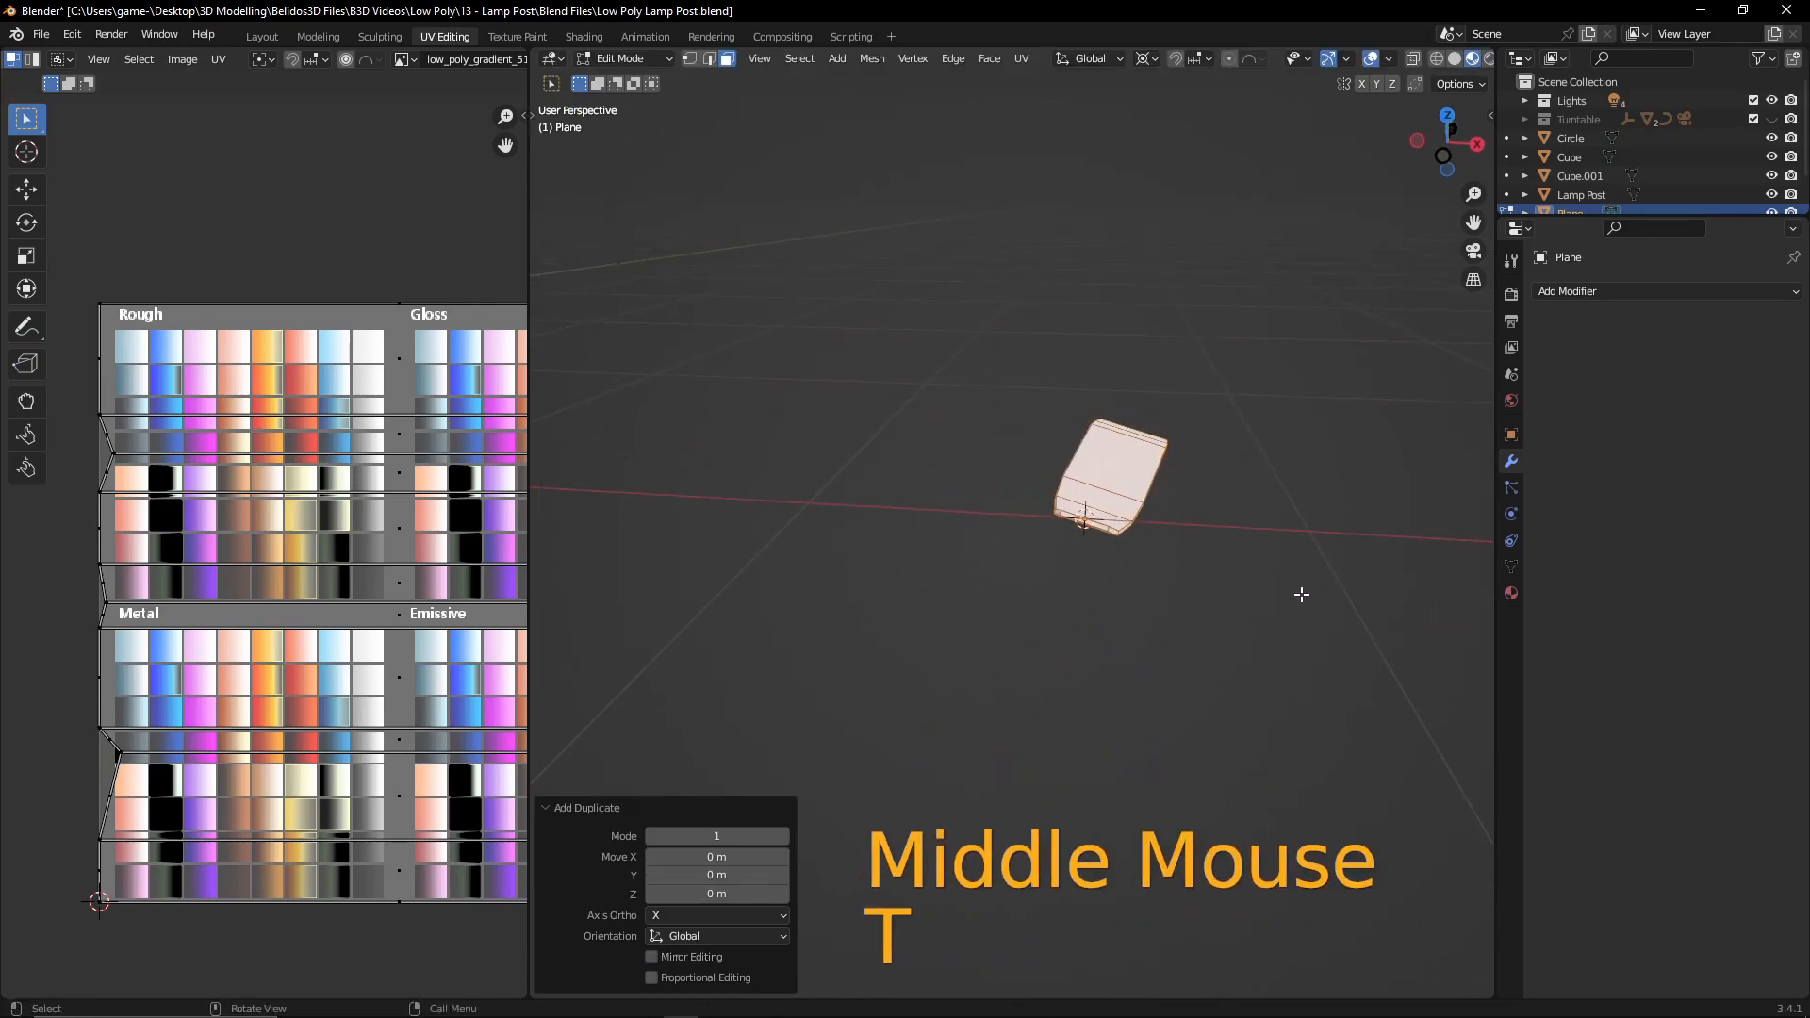
{"action": "key", "text": "t"}
{"action": "key", "text": "r"}
{"action": "key", "text": "y"}
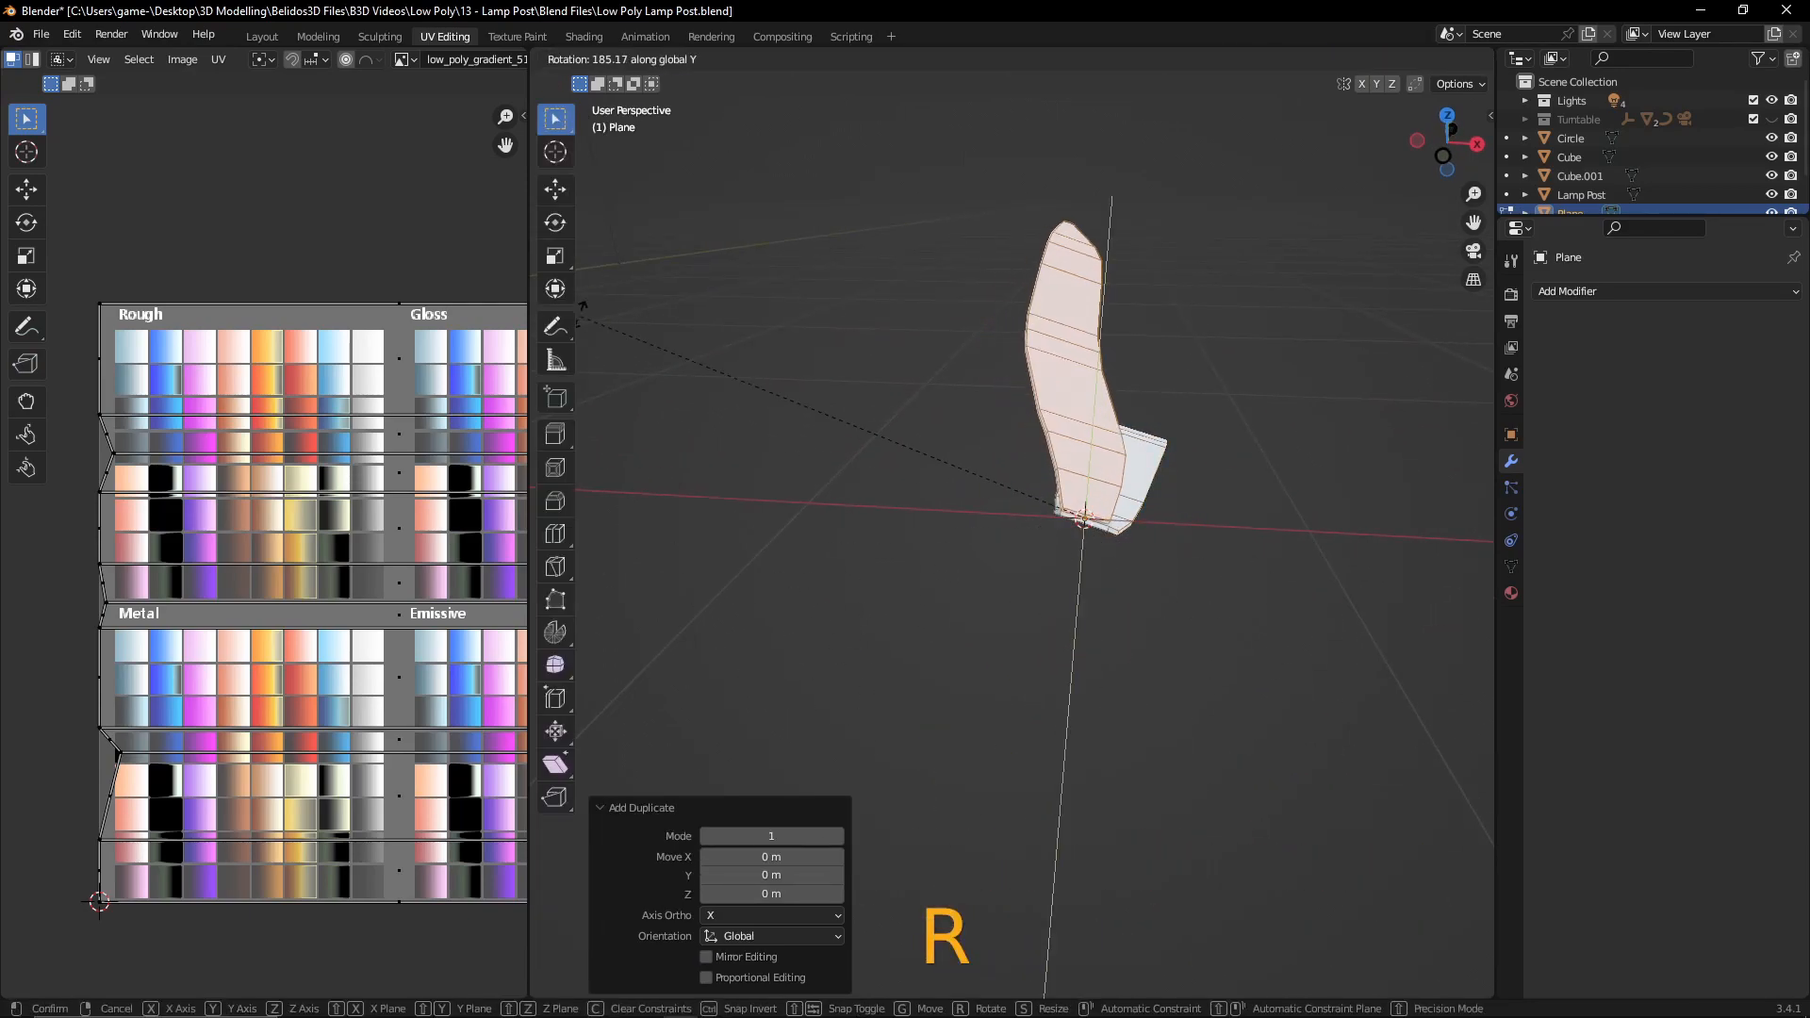
{"action": "left_click", "coordinate": [584, 295]}
- Select both blades, duplicate them in place and rotate the copies around the global Y axis to fan out four blades
{"action": "middle_click_drag", "start_coordinate": [1236, 408], "coordinate": [1176, 458]}
{"action": "scroll", "coordinate": [1277, 525], "scroll_direction": "down", "scroll_amount": 2}
{"action": "key", "text": "a"}
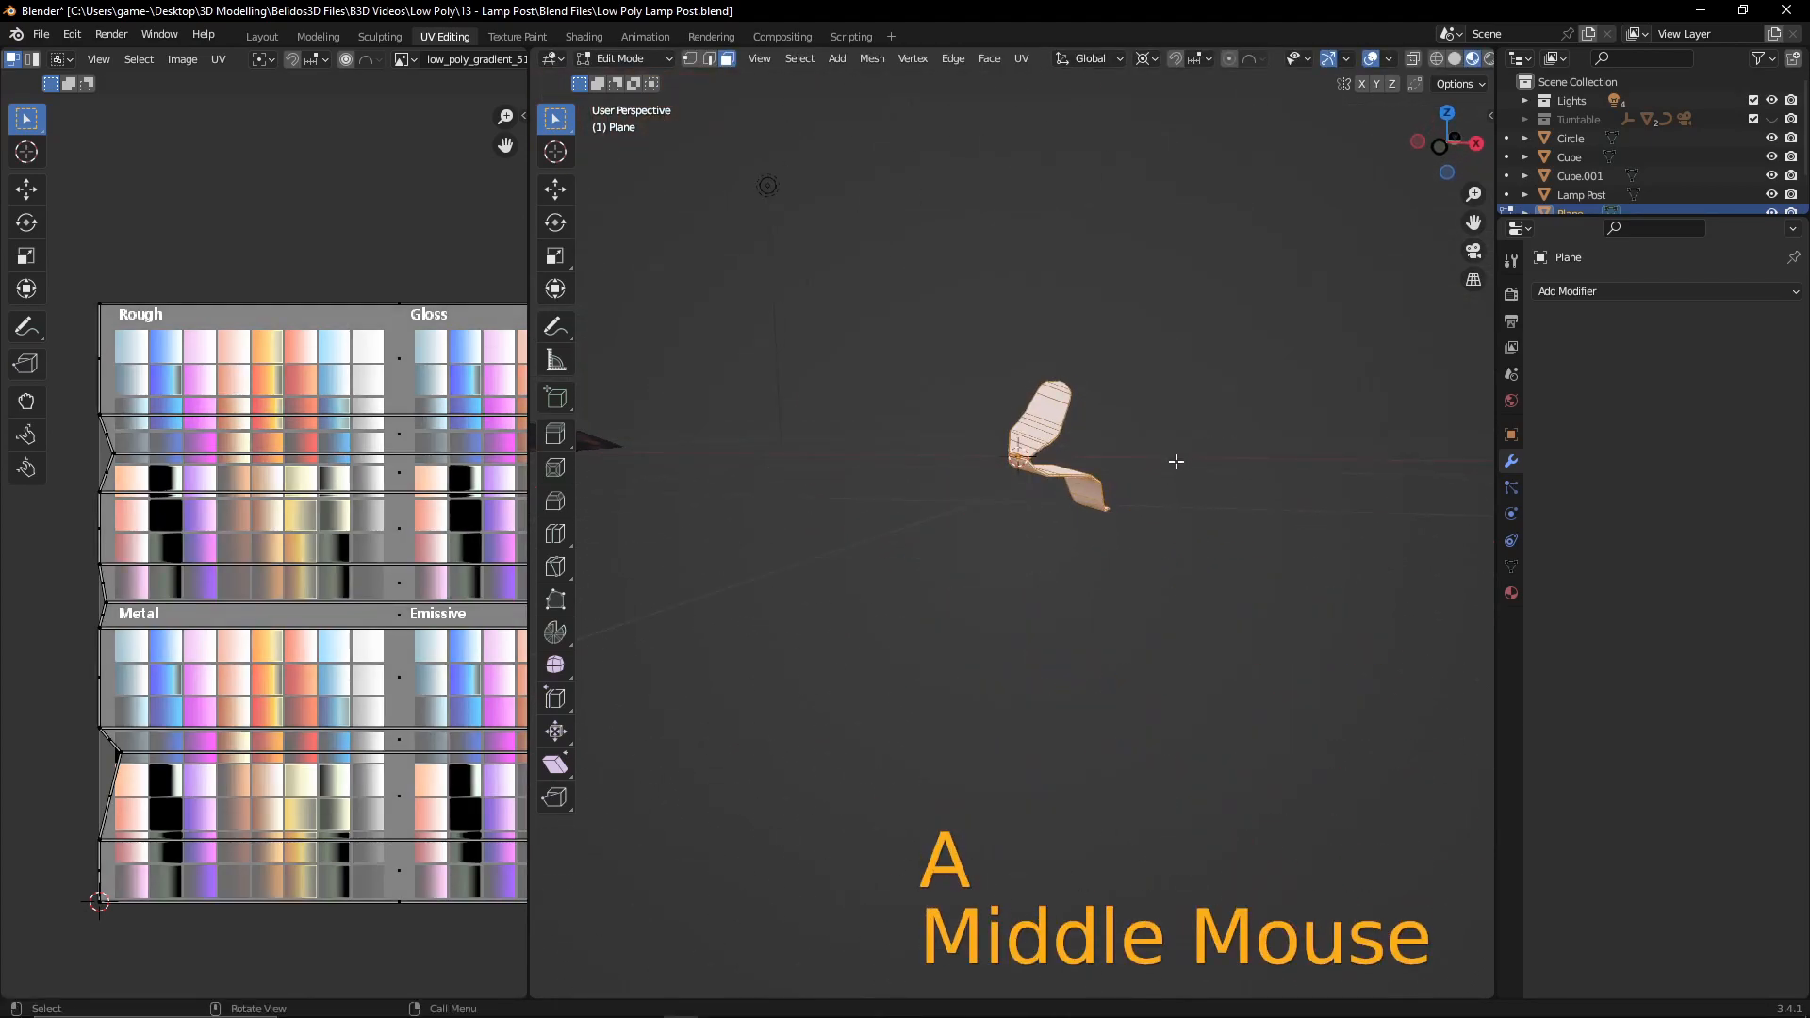
{"action": "key", "text": "shift+d"}
{"action": "right_click", "coordinate": [1164, 513]}
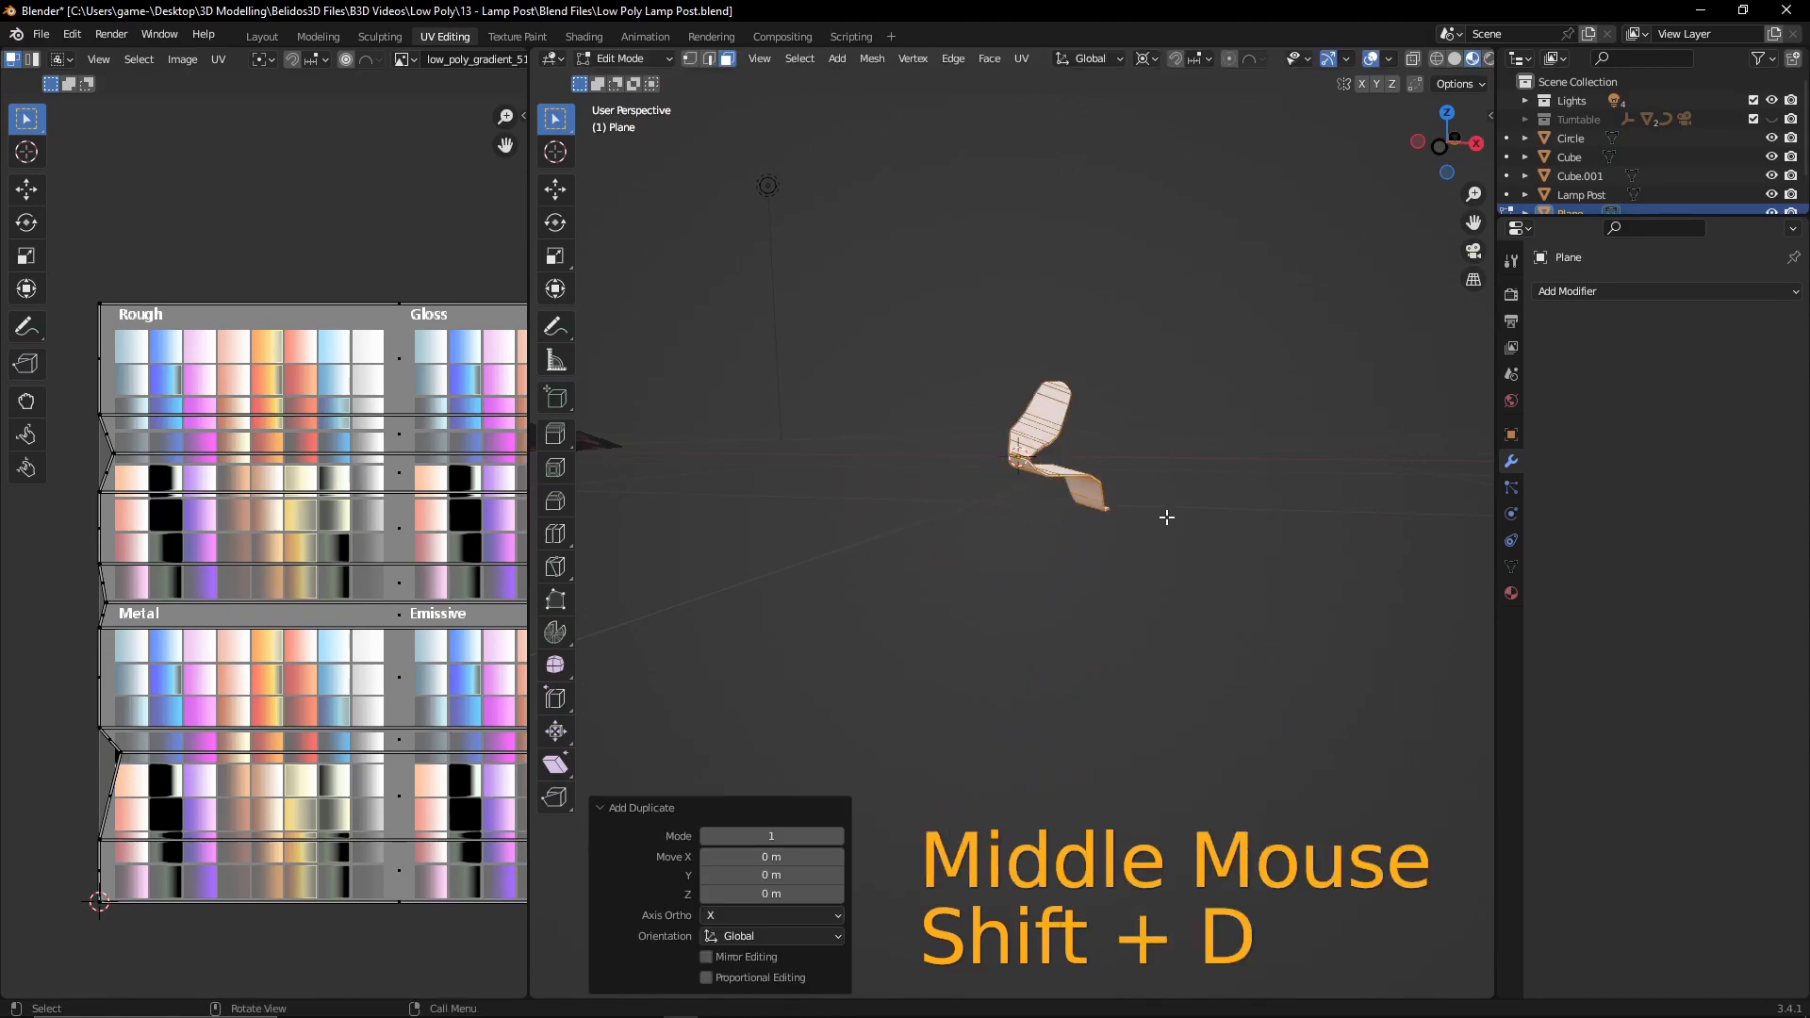
{"action": "key", "text": "r"}
{"action": "key", "text": "y"}
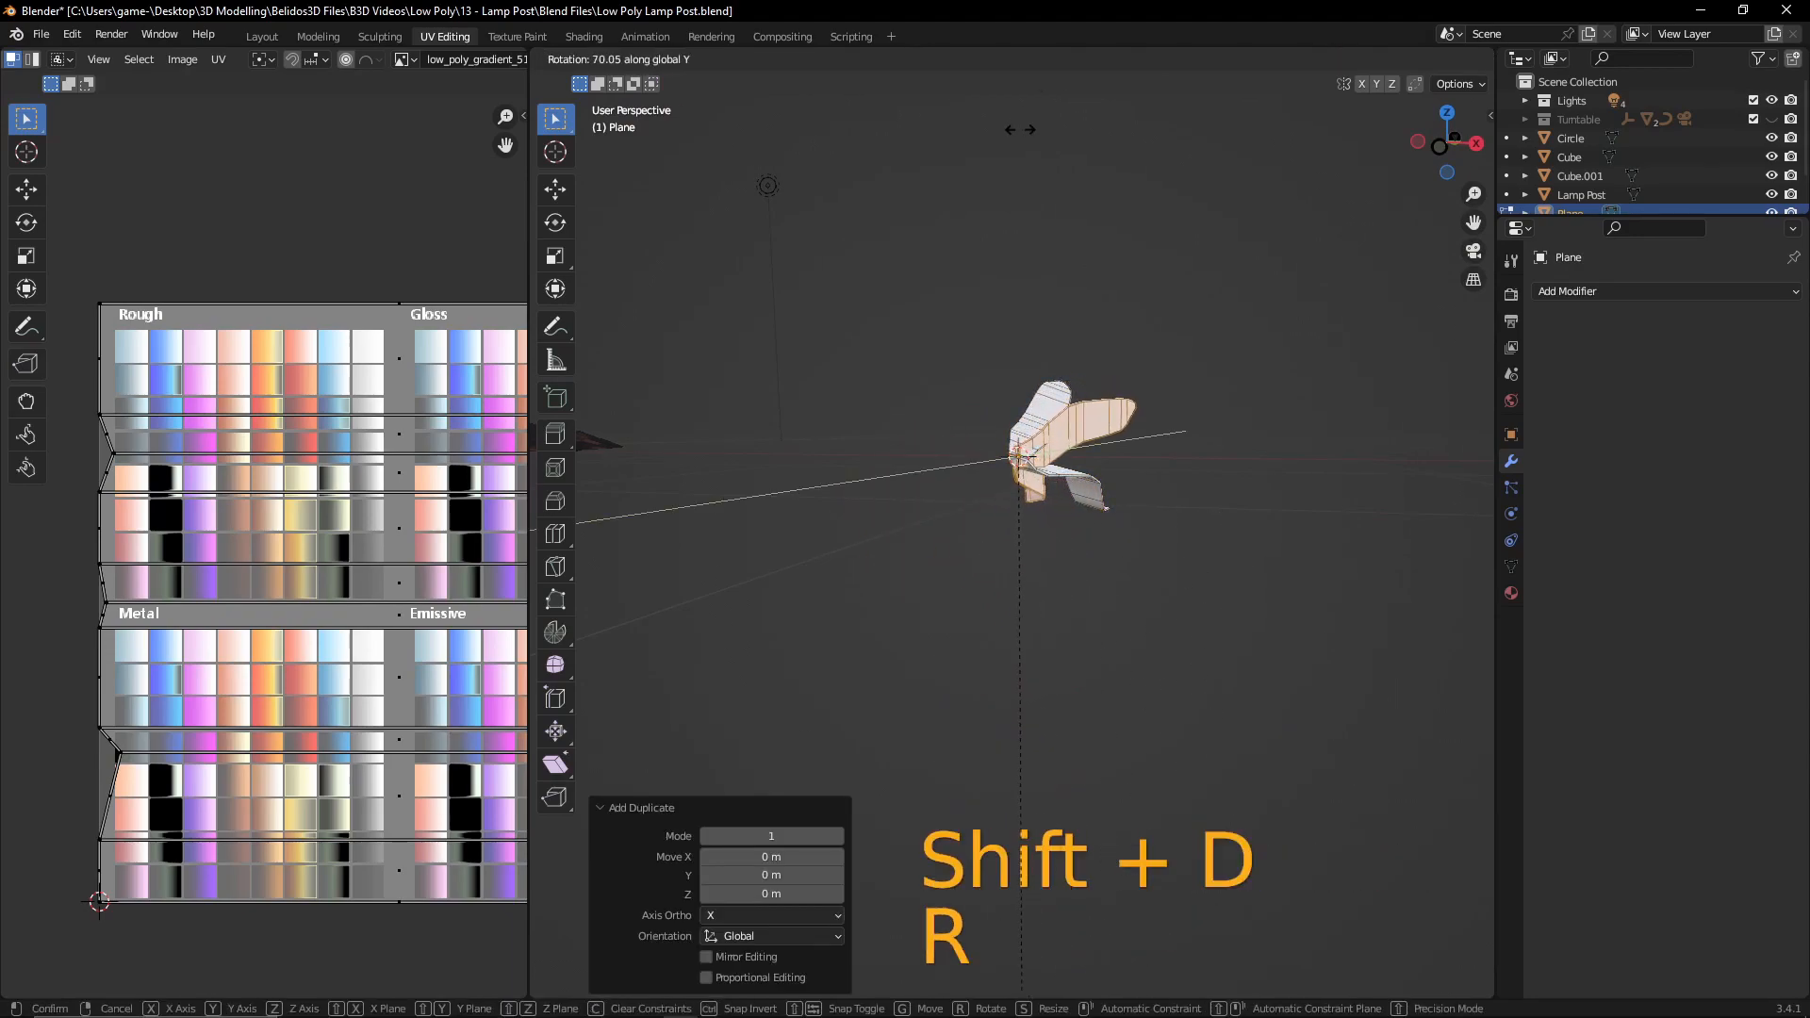
{"action": "left_click", "coordinate": [921, 303]}
- Select only the middle blade facing the view and scale it down from the shared base
{"action": "middle_click_drag", "start_coordinate": [921, 303], "coordinate": [1253, 557]}
{"action": "key", "text": "a"}
{"action": "key", "text": "a"}
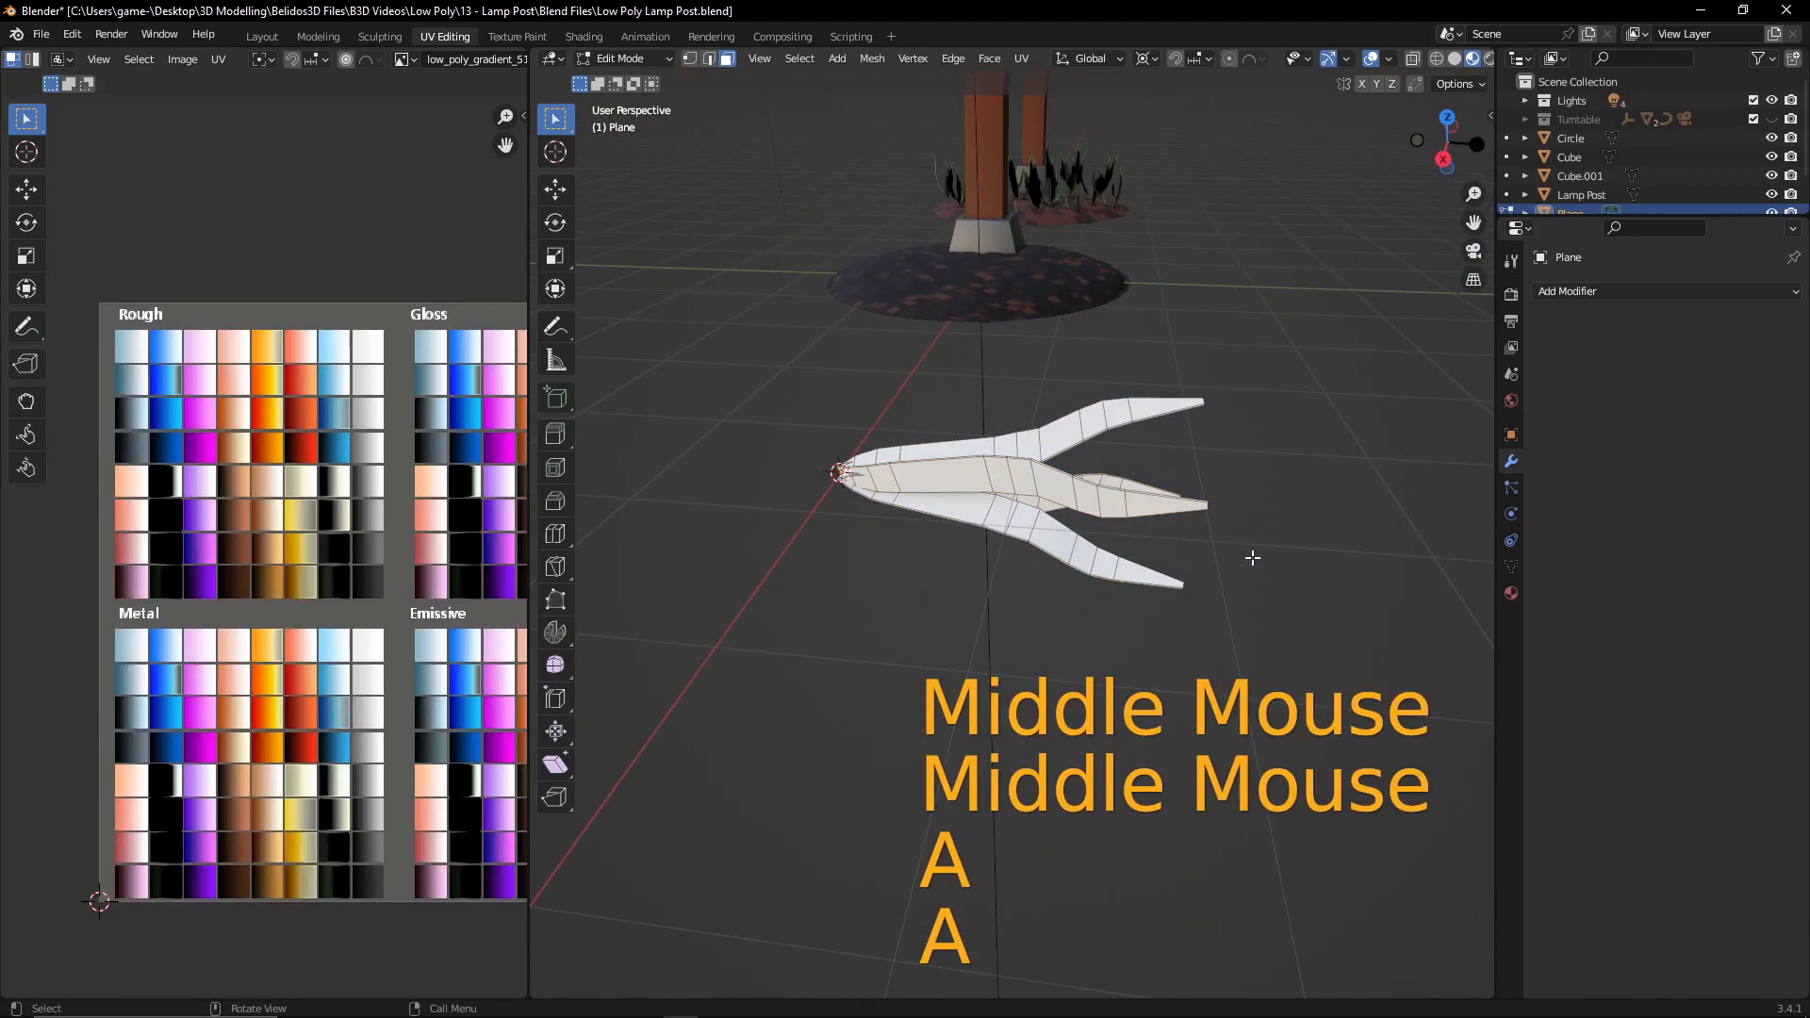
{"action": "key", "text": "l"}
{"action": "key", "text": "s"}
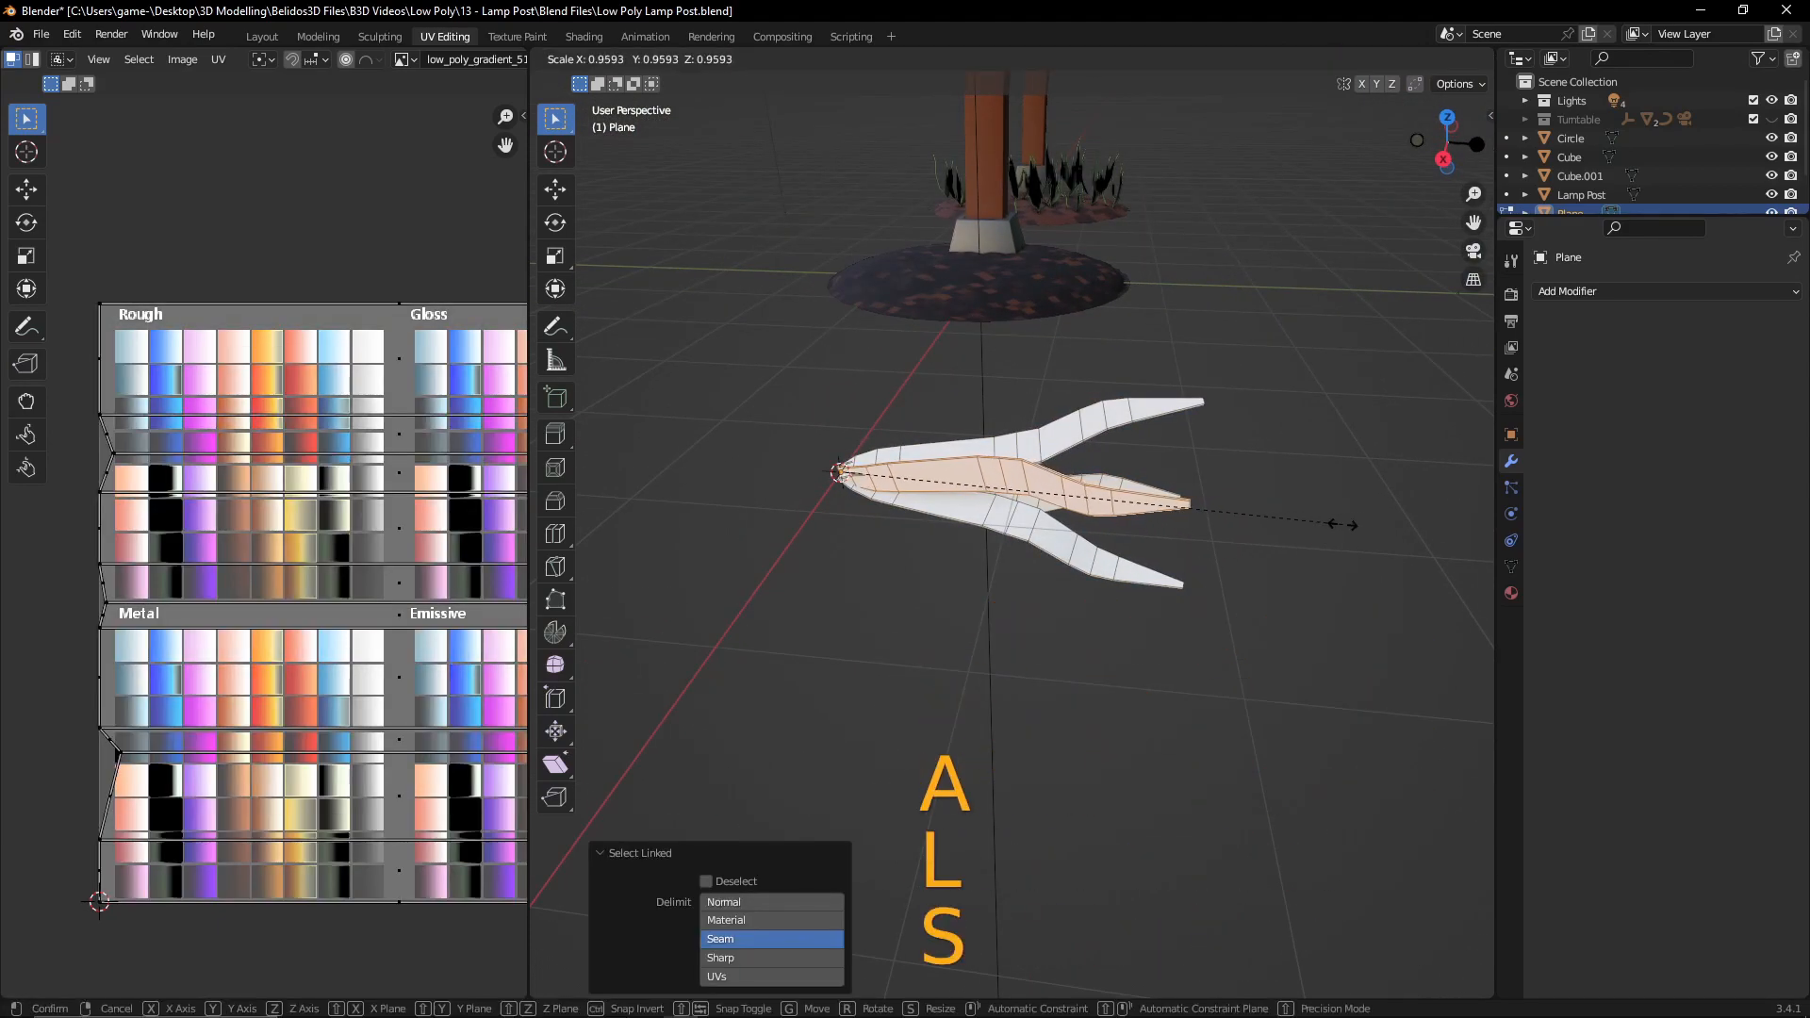
{"action": "left_click", "coordinate": [1268, 525]}
- Select the lower broad blade as well and scale the selection to about 0.98 from the base
{"action": "middle_click_drag", "start_coordinate": [1259, 539], "coordinate": [1390, 516]}
{"action": "left_click", "coordinate": [1100, 532]}
{"action": "key", "text": "l"}
{"action": "key", "text": "s"}
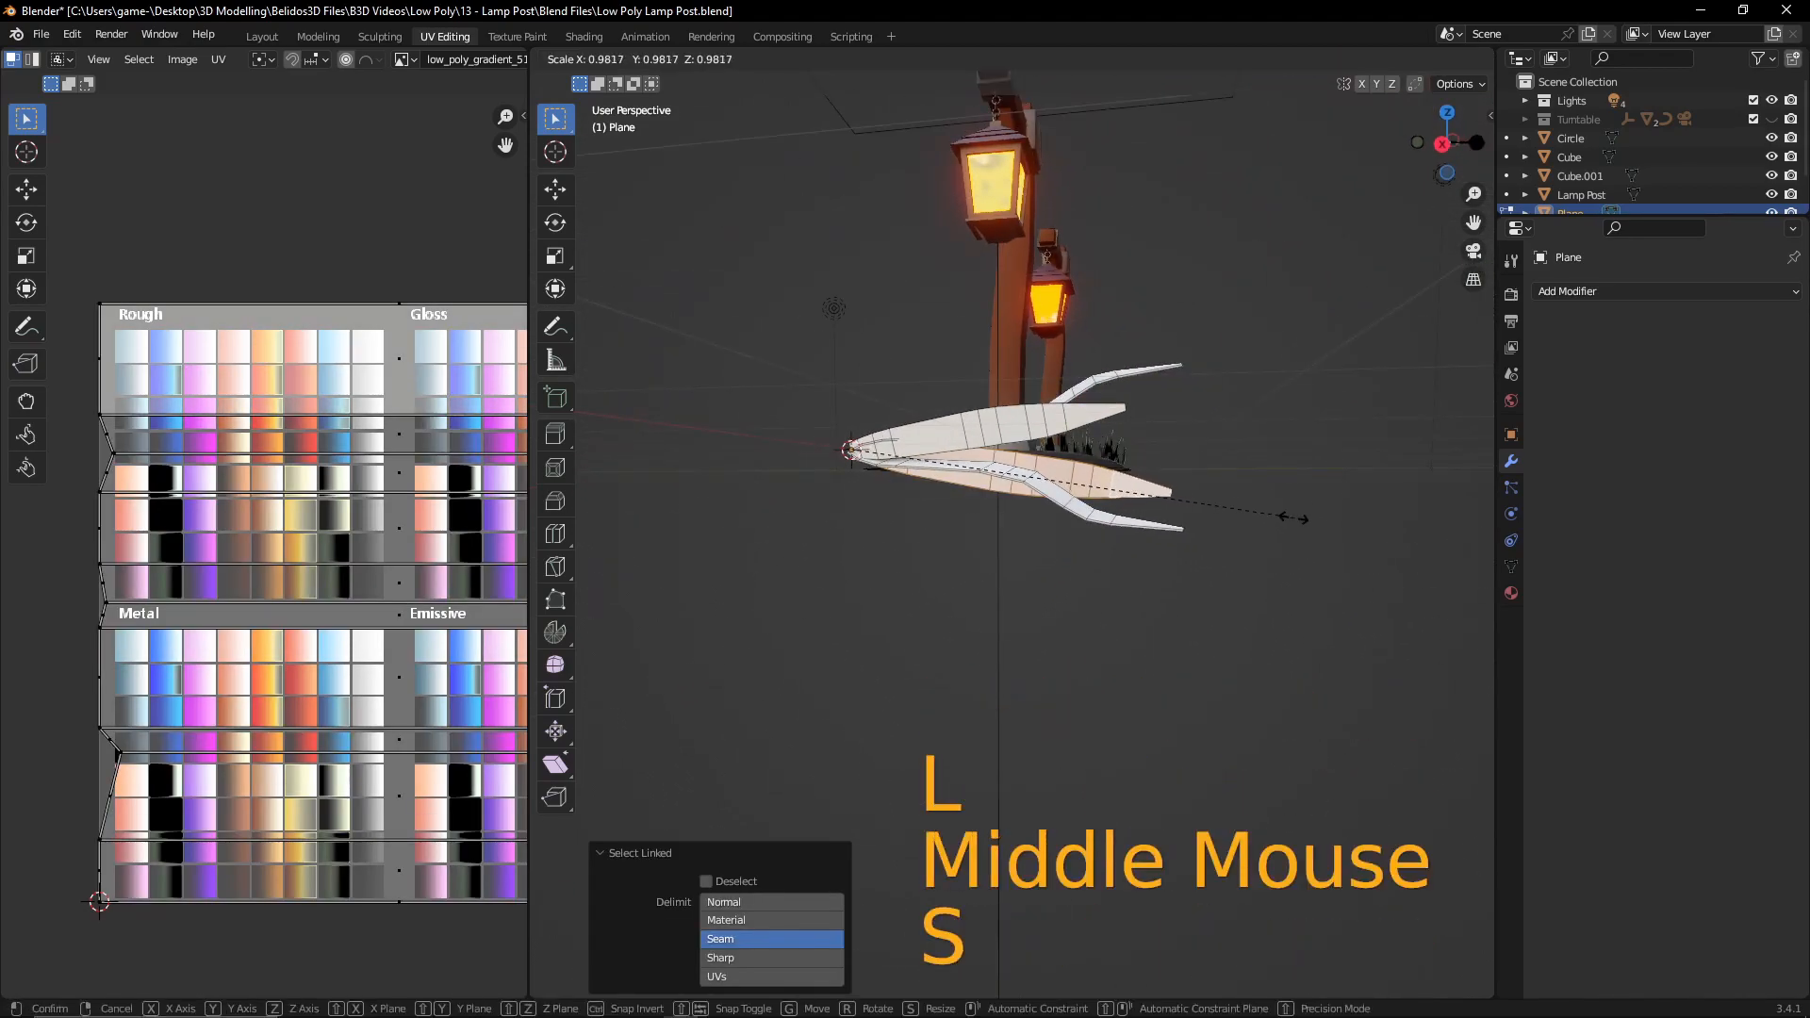
{"action": "left_click", "coordinate": [1285, 516]}
- Clear the selection, pick another whole blade and rescale it from the base to vary the clump's blade lengths
{"action": "scroll", "coordinate": [1160, 433], "scroll_direction": "down", "scroll_amount": 2}
{"action": "key", "text": "a"}
{"action": "key", "text": "a"}
{"action": "middle_click_drag", "start_coordinate": [1160, 433], "coordinate": [1403, 504]}
{"action": "key", "text": "l"}
{"action": "key", "text": "s"}
{"action": "left_click", "coordinate": [1195, 537]}
{"action": "key", "text": "Tab"}
{"action": "key", "text": "Tab"}
{"action": "key", "text": "Tab"}
{"action": "key", "text": "Tab"}
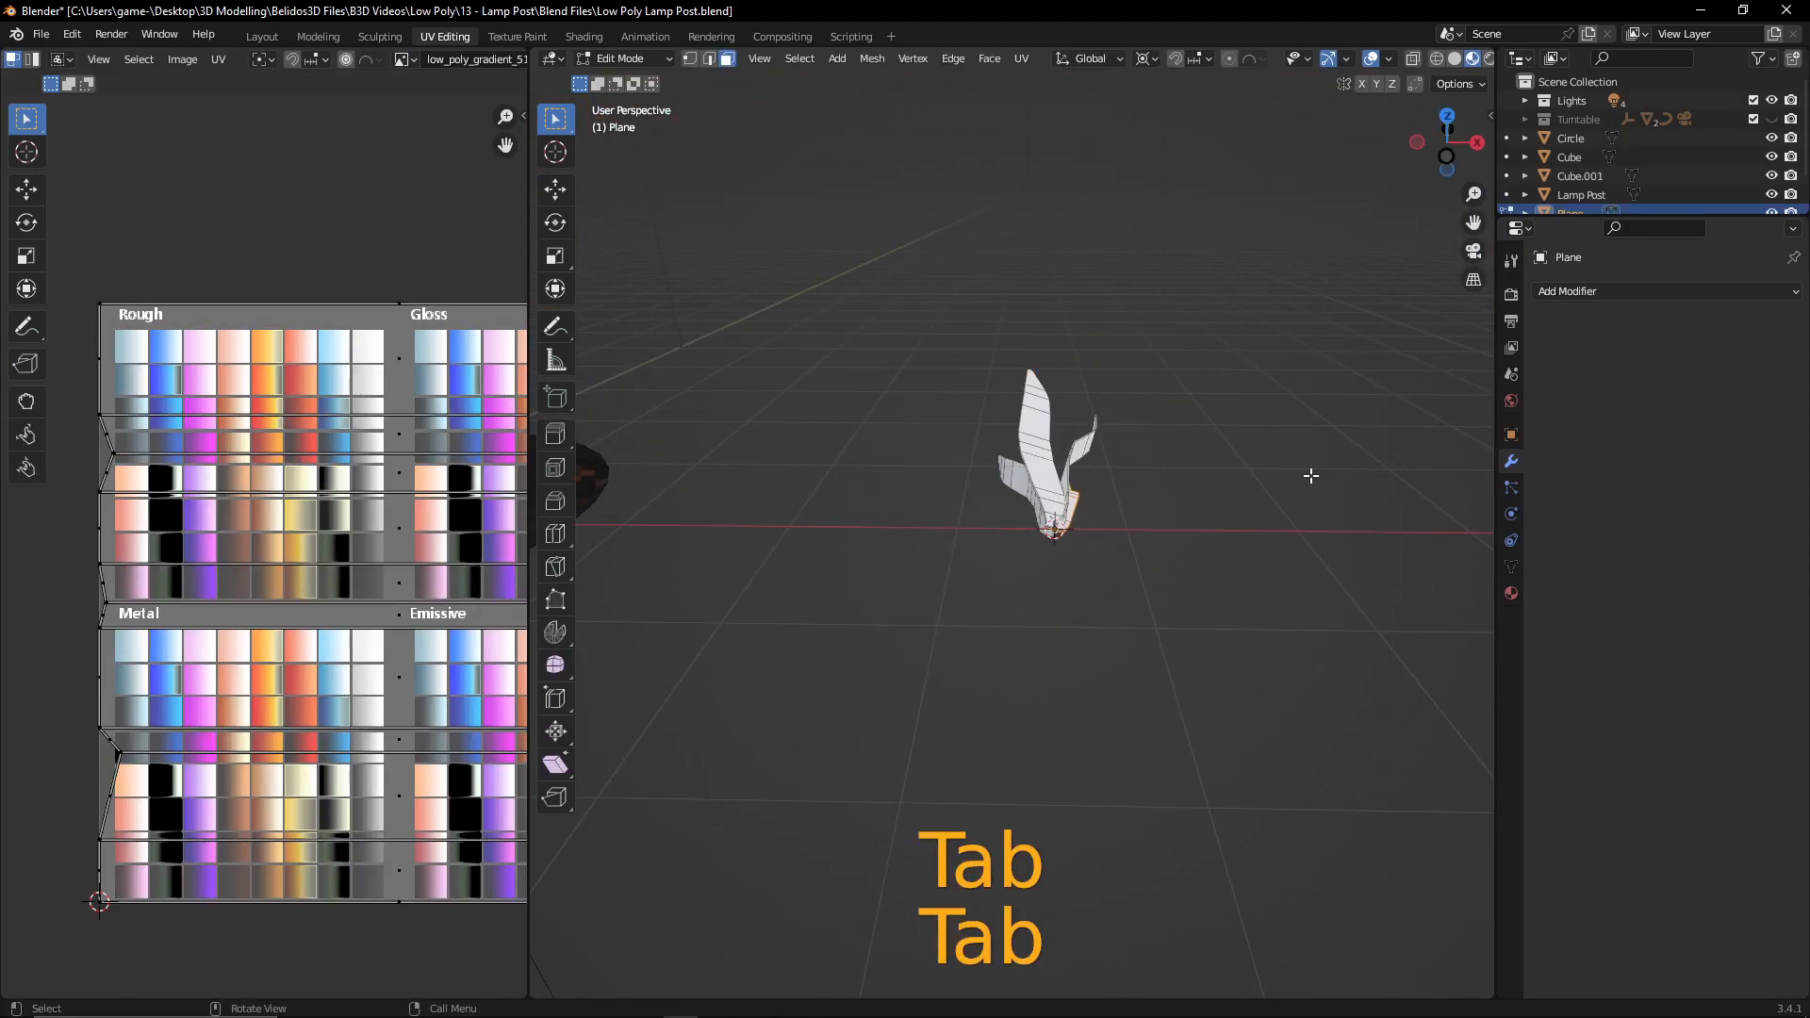
- Reset the UVs of all the blades and collapse them to a single point with a scale of 0
{"action": "key", "text": "a"}
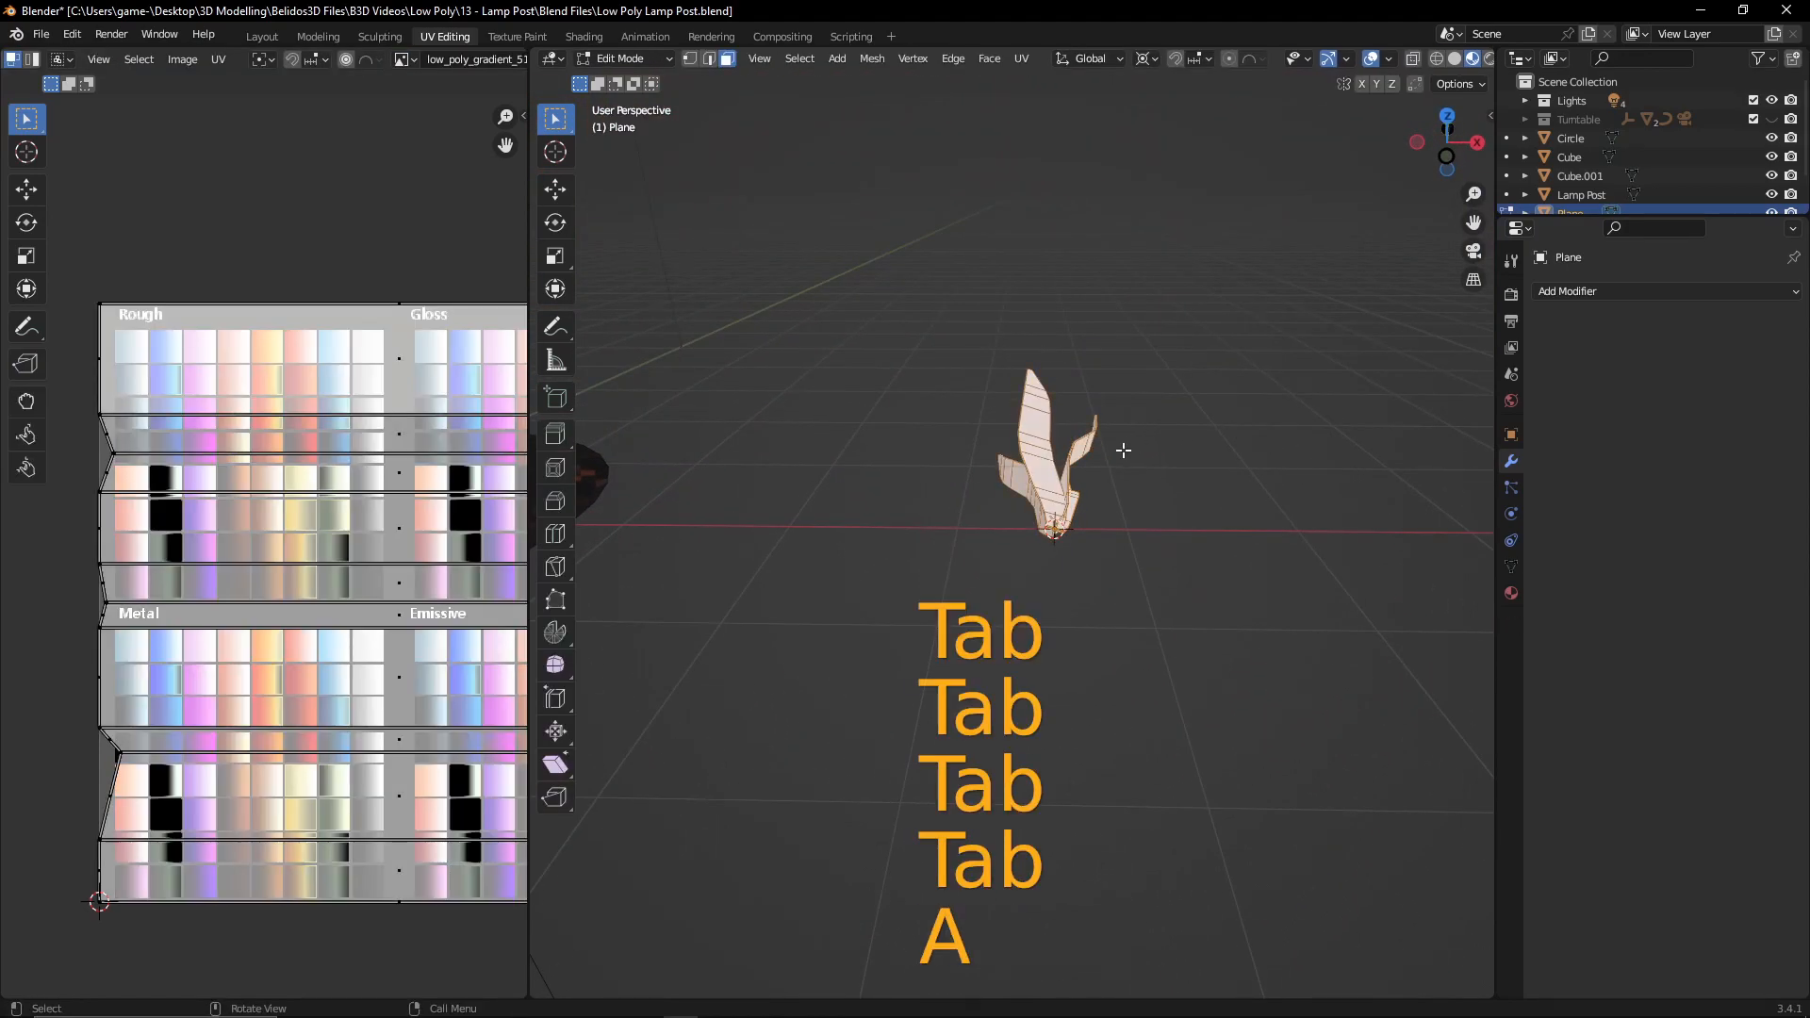
{"action": "key", "text": "u"}
{"action": "left_click", "coordinate": [1117, 450]}
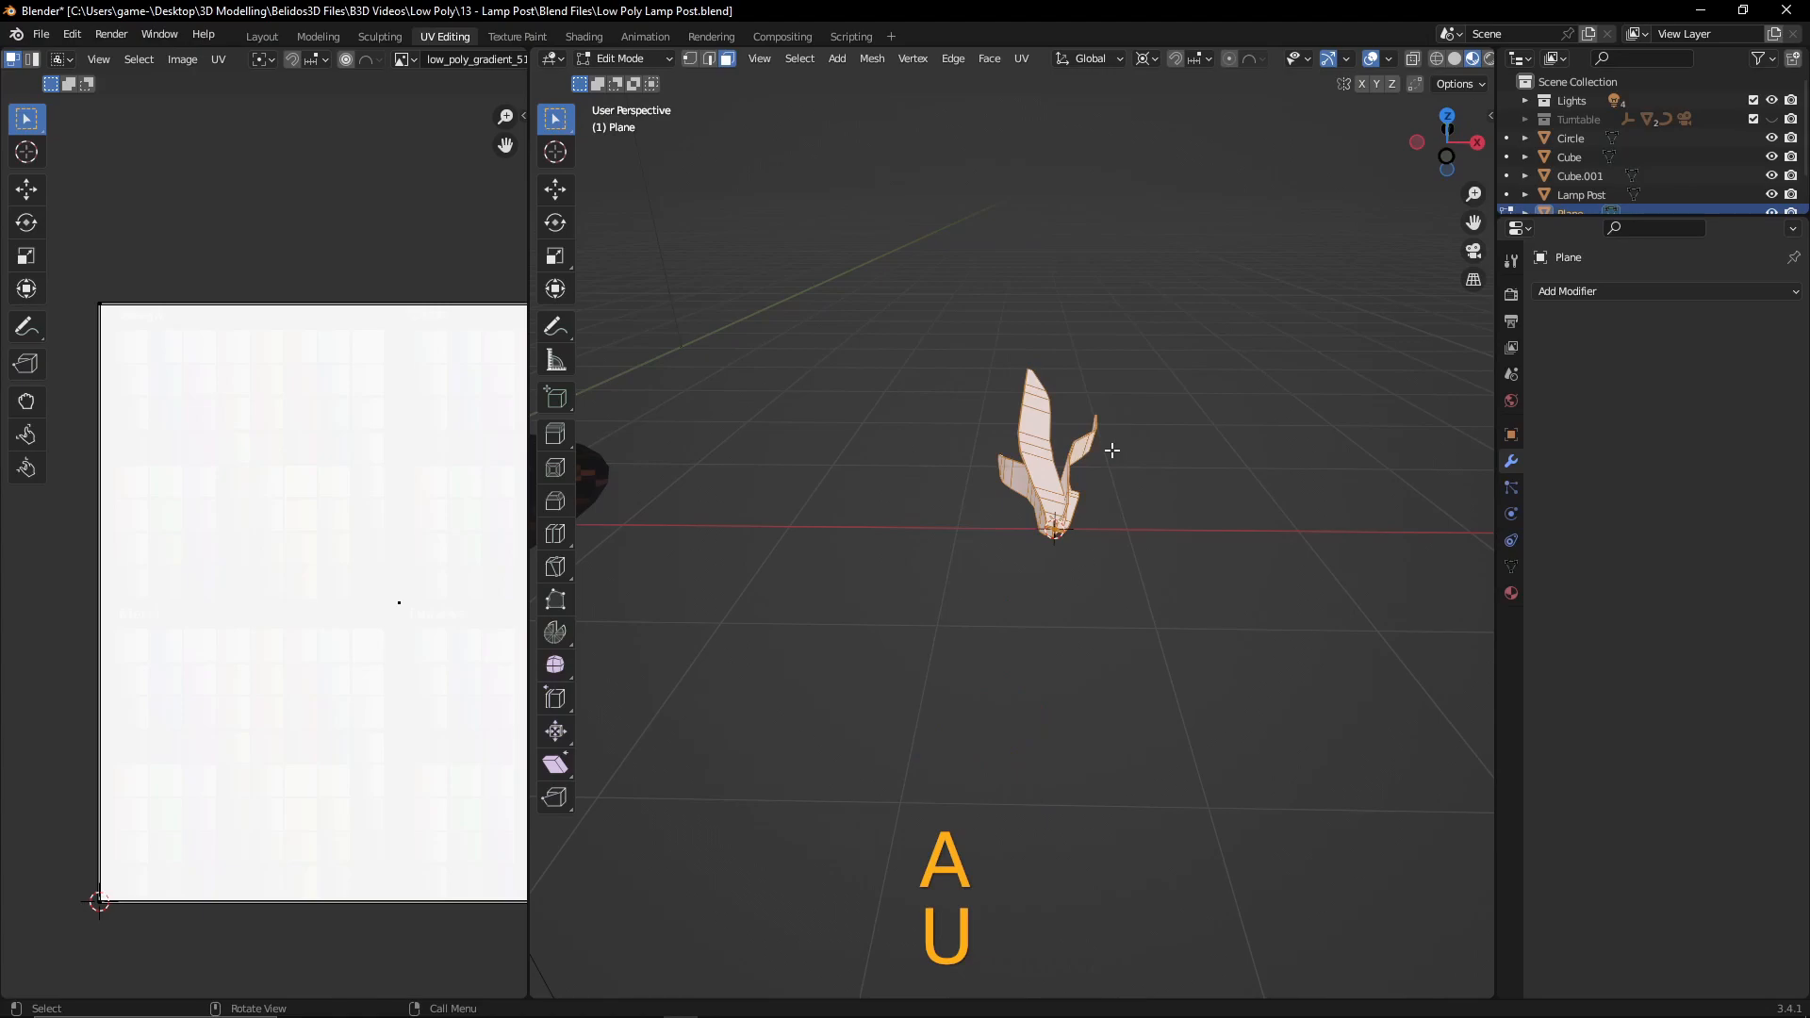
{"action": "key", "text": "a"}
{"action": "key", "text": "s"}
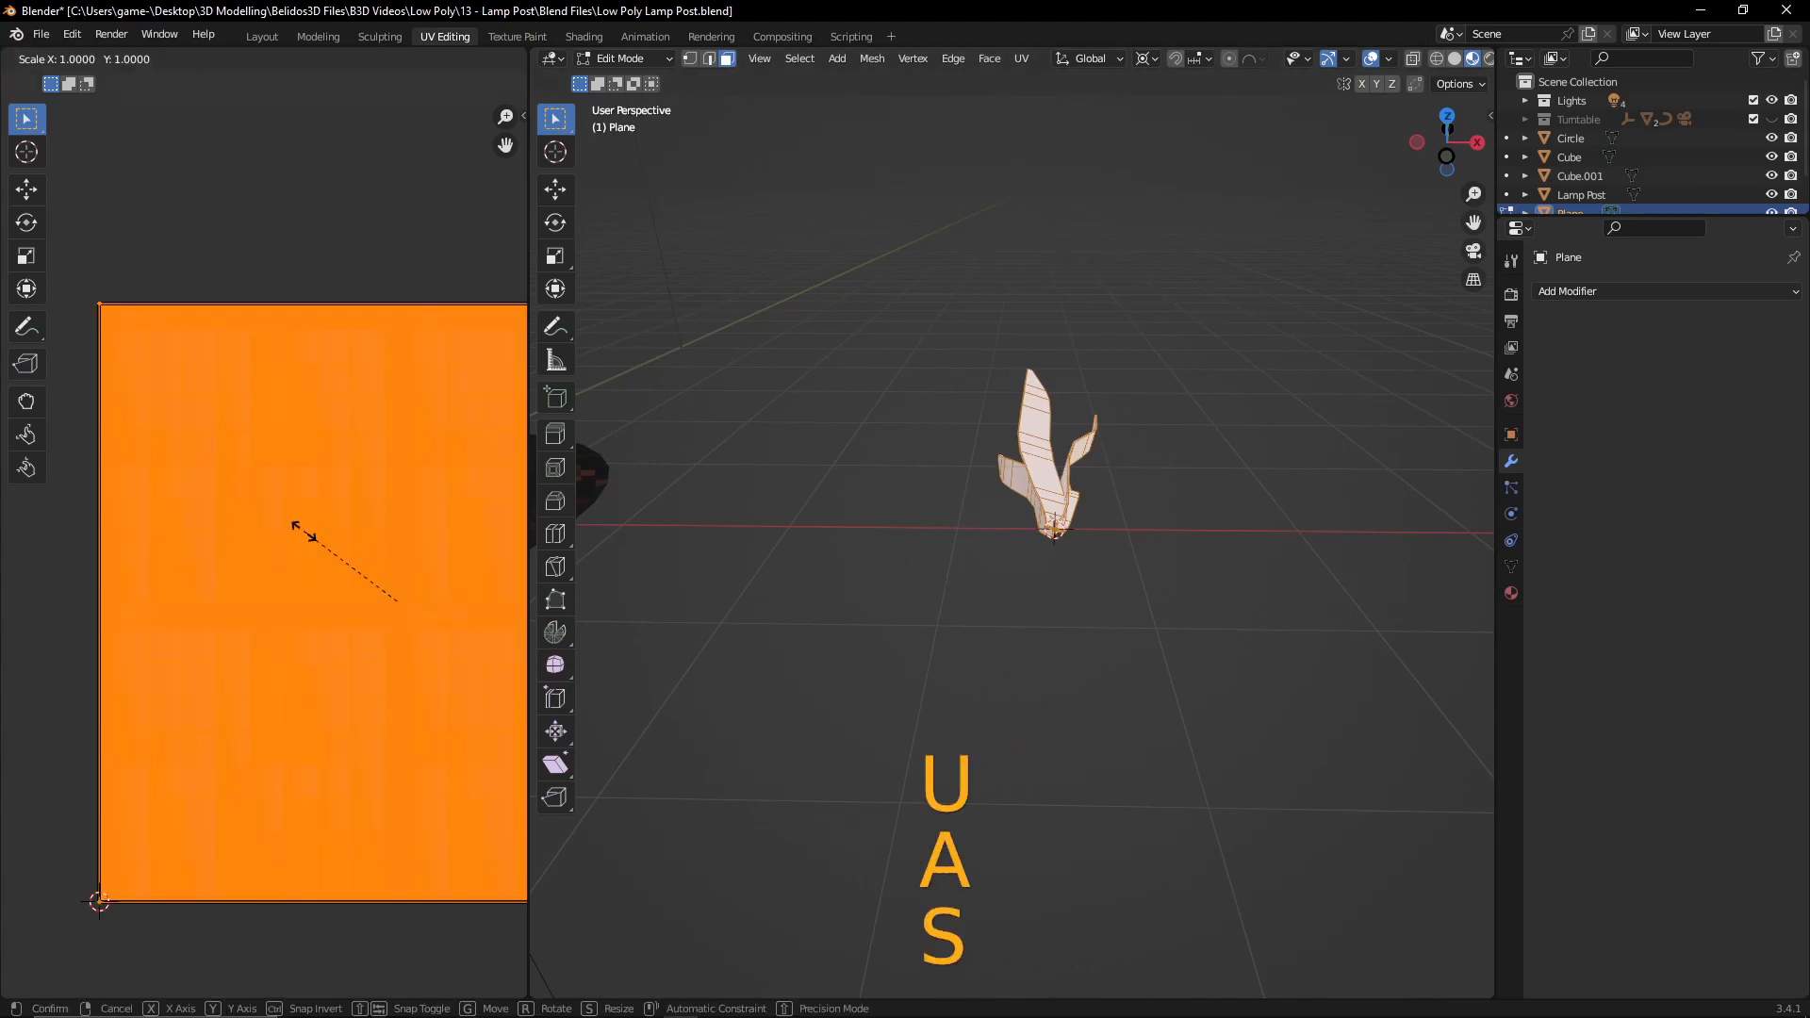
{"action": "key", "text": "0"}
{"action": "key", "text": "Return"}
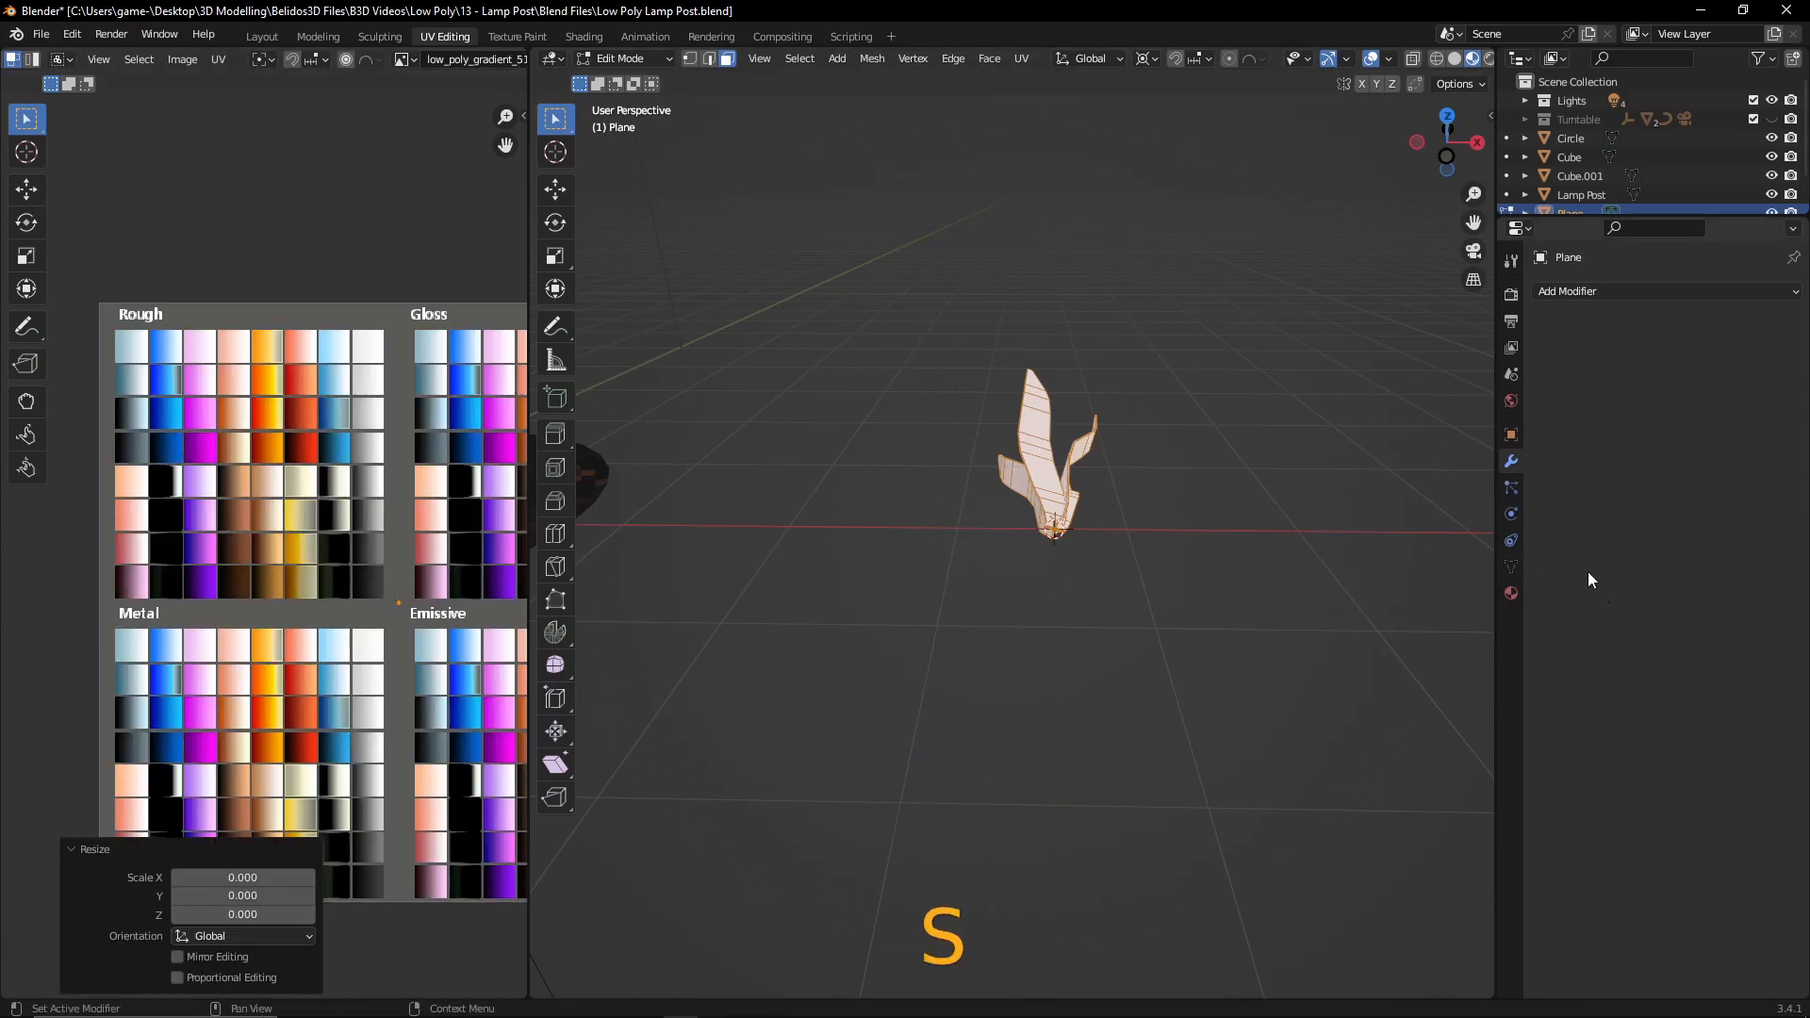
- Add a material slot to the grass clump and assign the existing Main Palette material
{"action": "left_click", "coordinate": [1512, 593]}
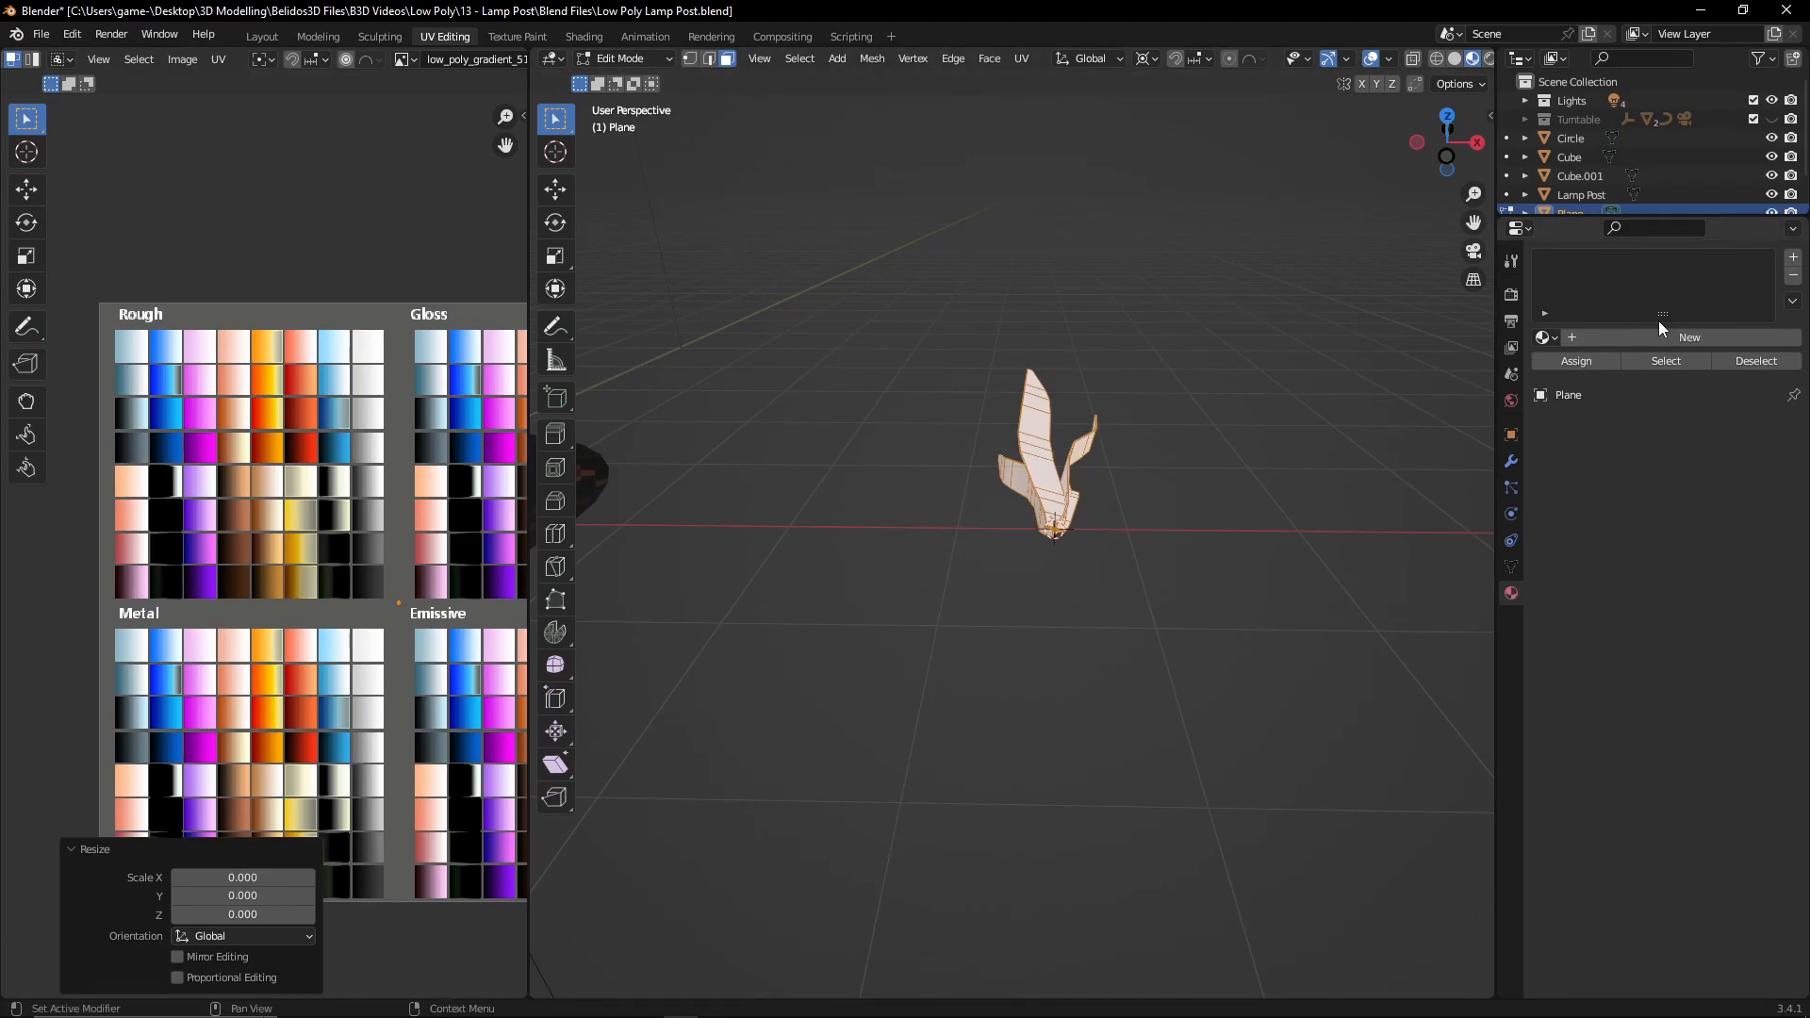
{"action": "left_click", "coordinate": [1791, 263]}
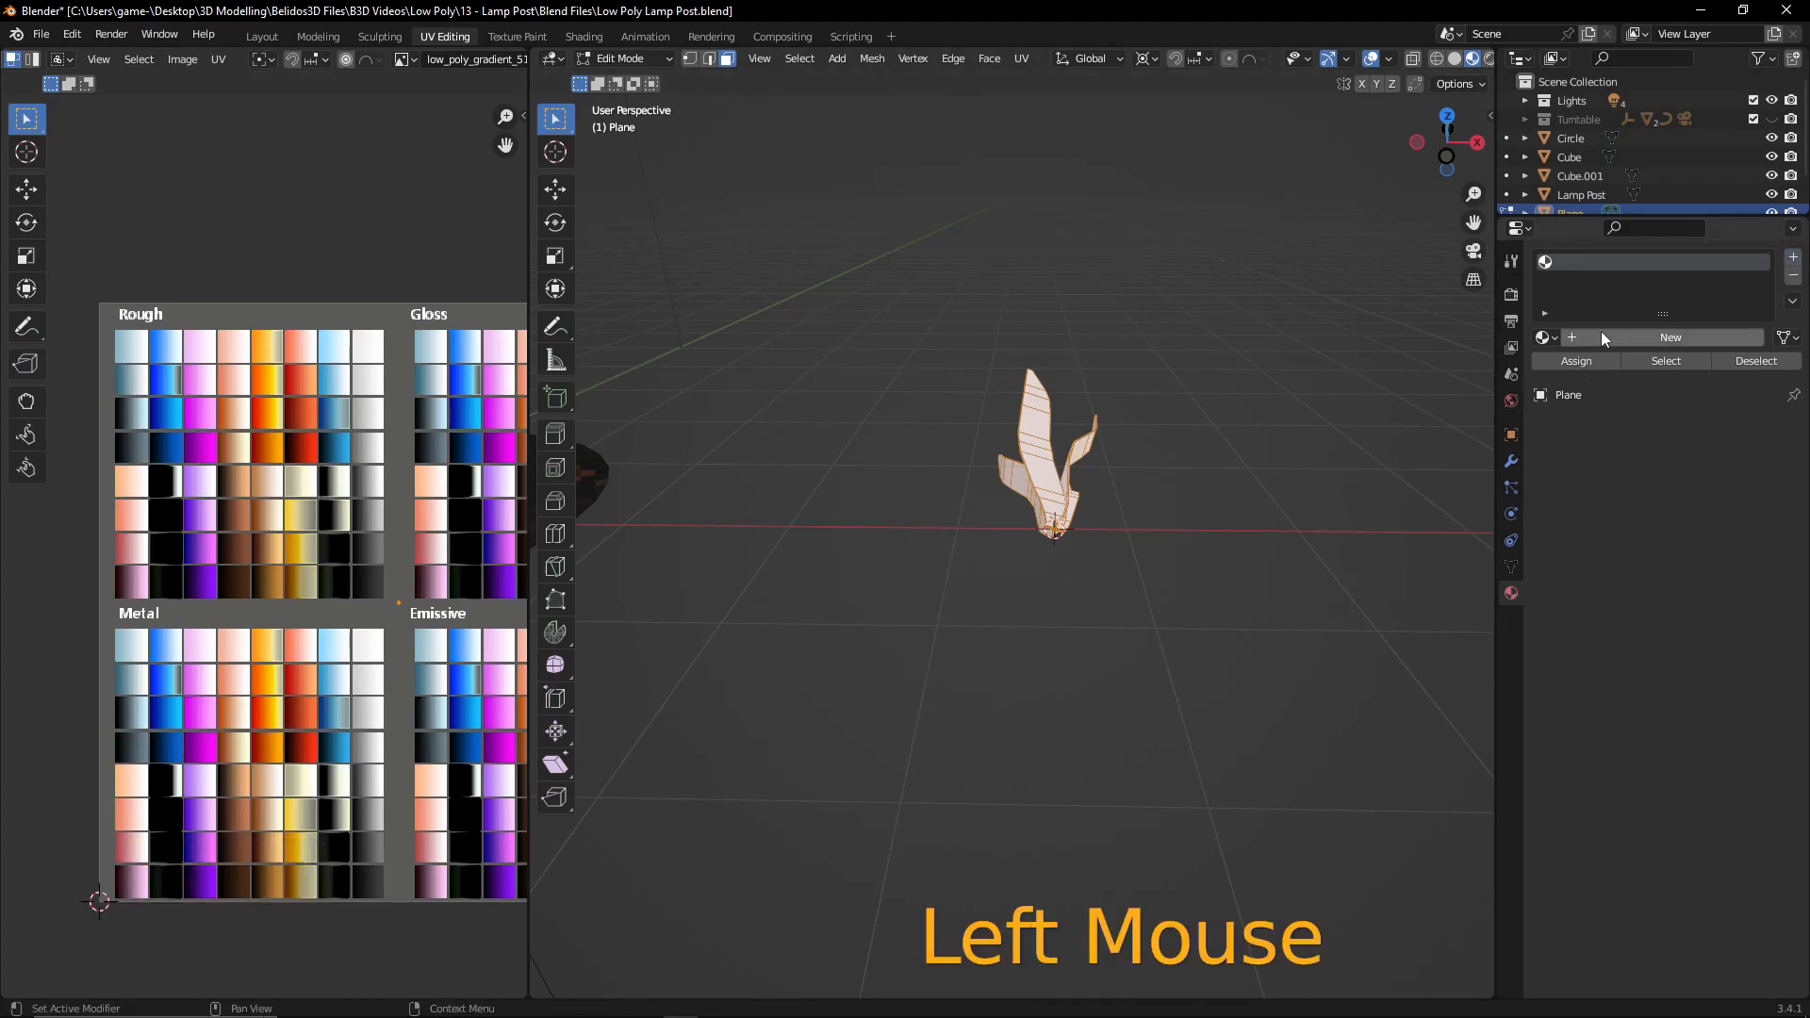
{"action": "left_click", "coordinate": [1546, 338]}
{"action": "left_click", "coordinate": [1593, 383]}
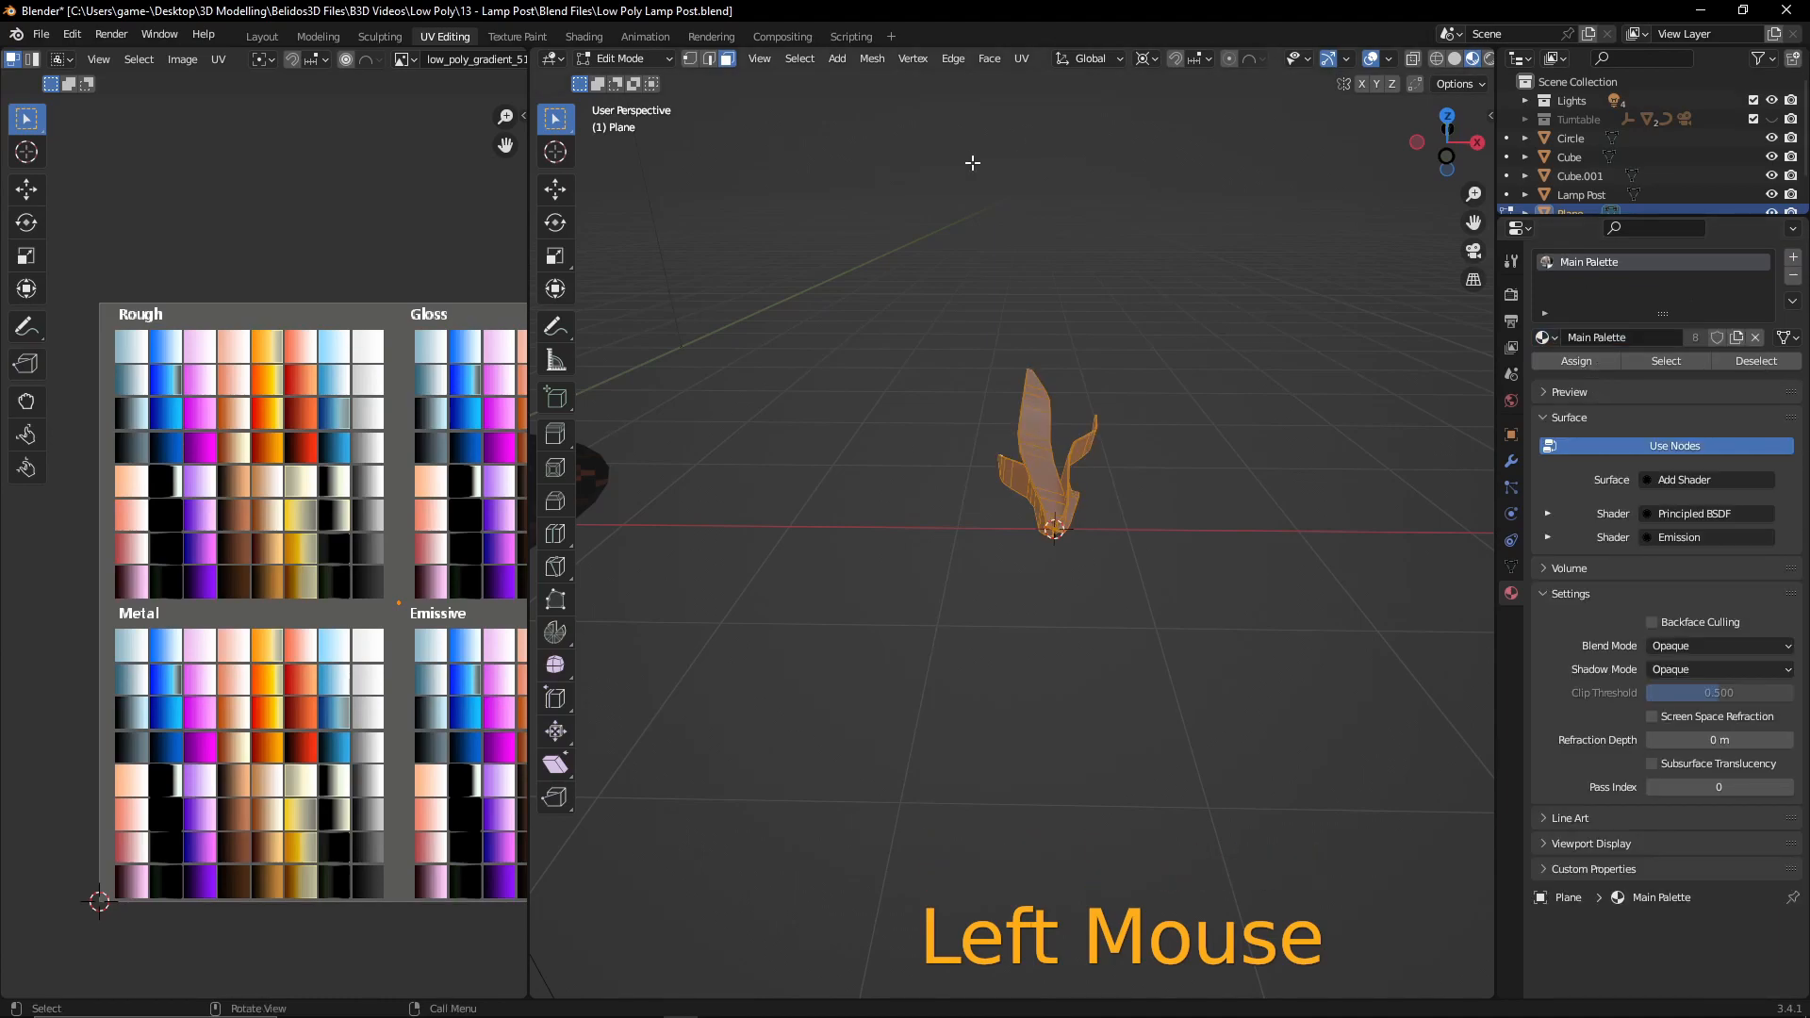
- Move the collapsed UV point onto the dark green swatch at the bottom of the Rough palette and return to Object Mode
{"action": "key", "text": "g"}
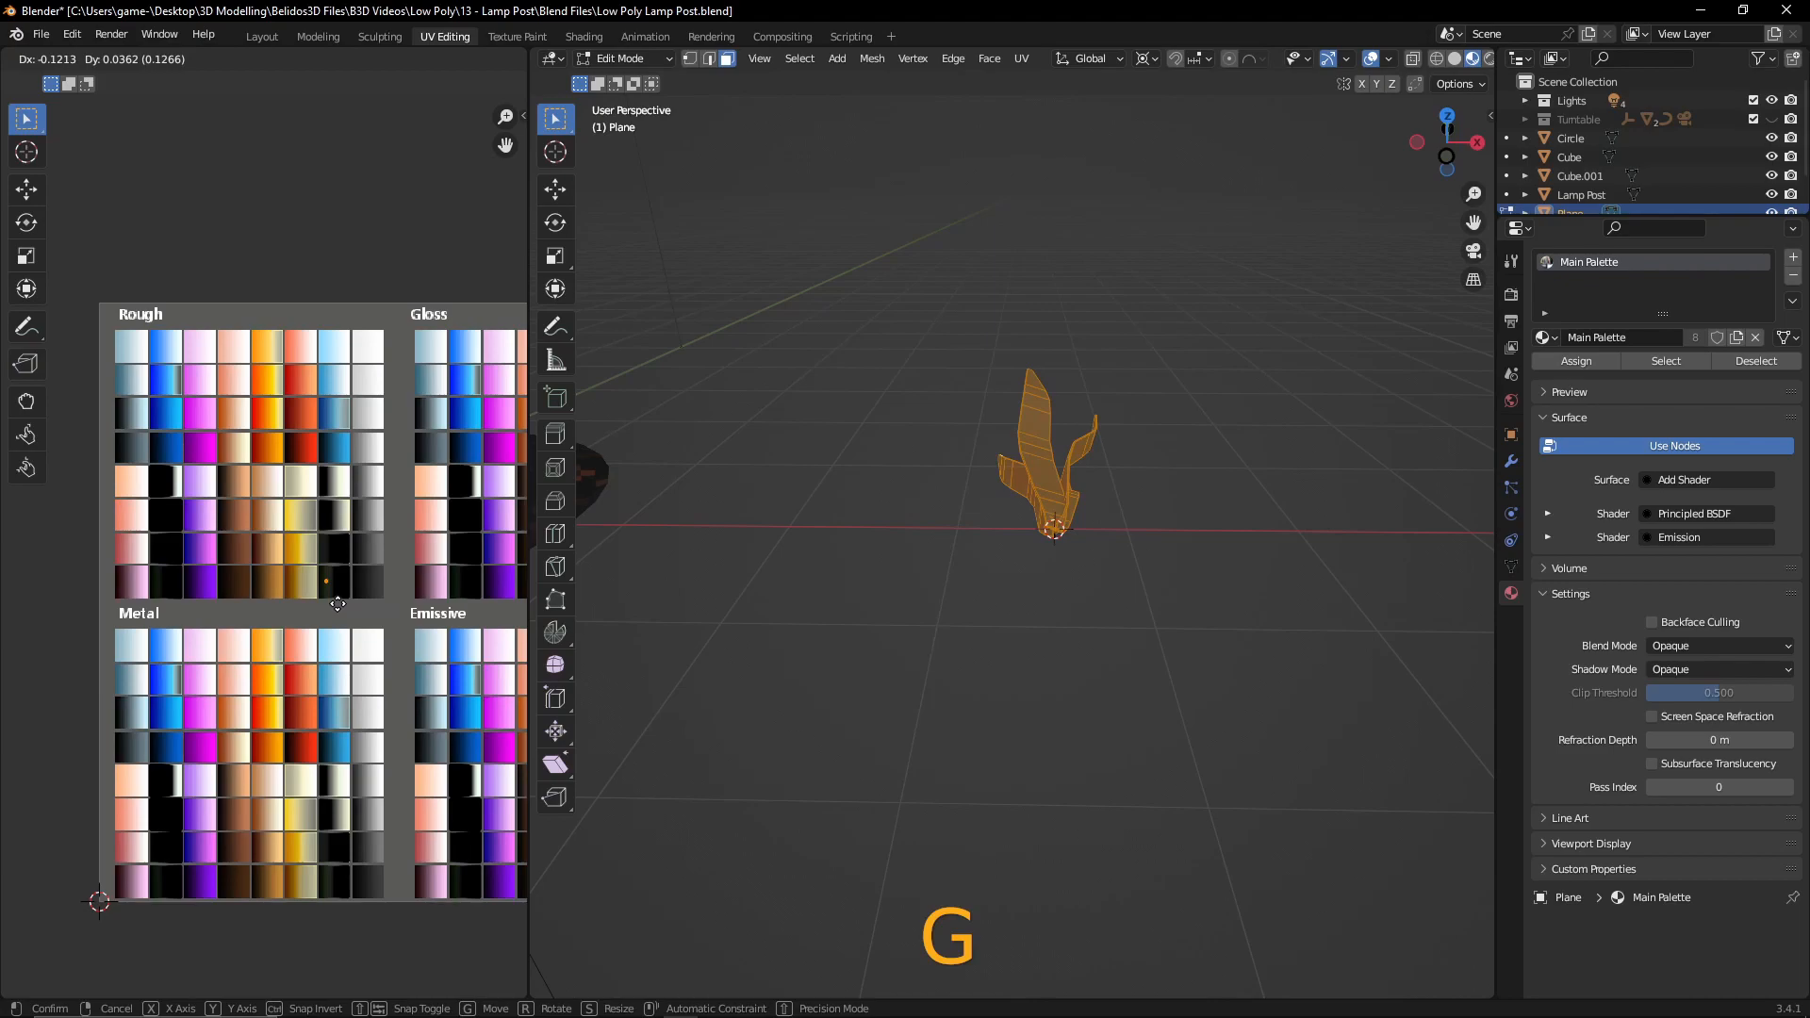
{"action": "left_click", "coordinate": [337, 605]}
{"action": "middle_click_drag", "start_coordinate": [1225, 509], "coordinate": [1277, 497]}
{"action": "scroll", "coordinate": [1168, 477], "scroll_direction": "up", "scroll_amount": 2}
{"action": "middle_click_drag", "start_coordinate": [1168, 477], "coordinate": [1284, 507]}
{"action": "key", "text": "Tab"}
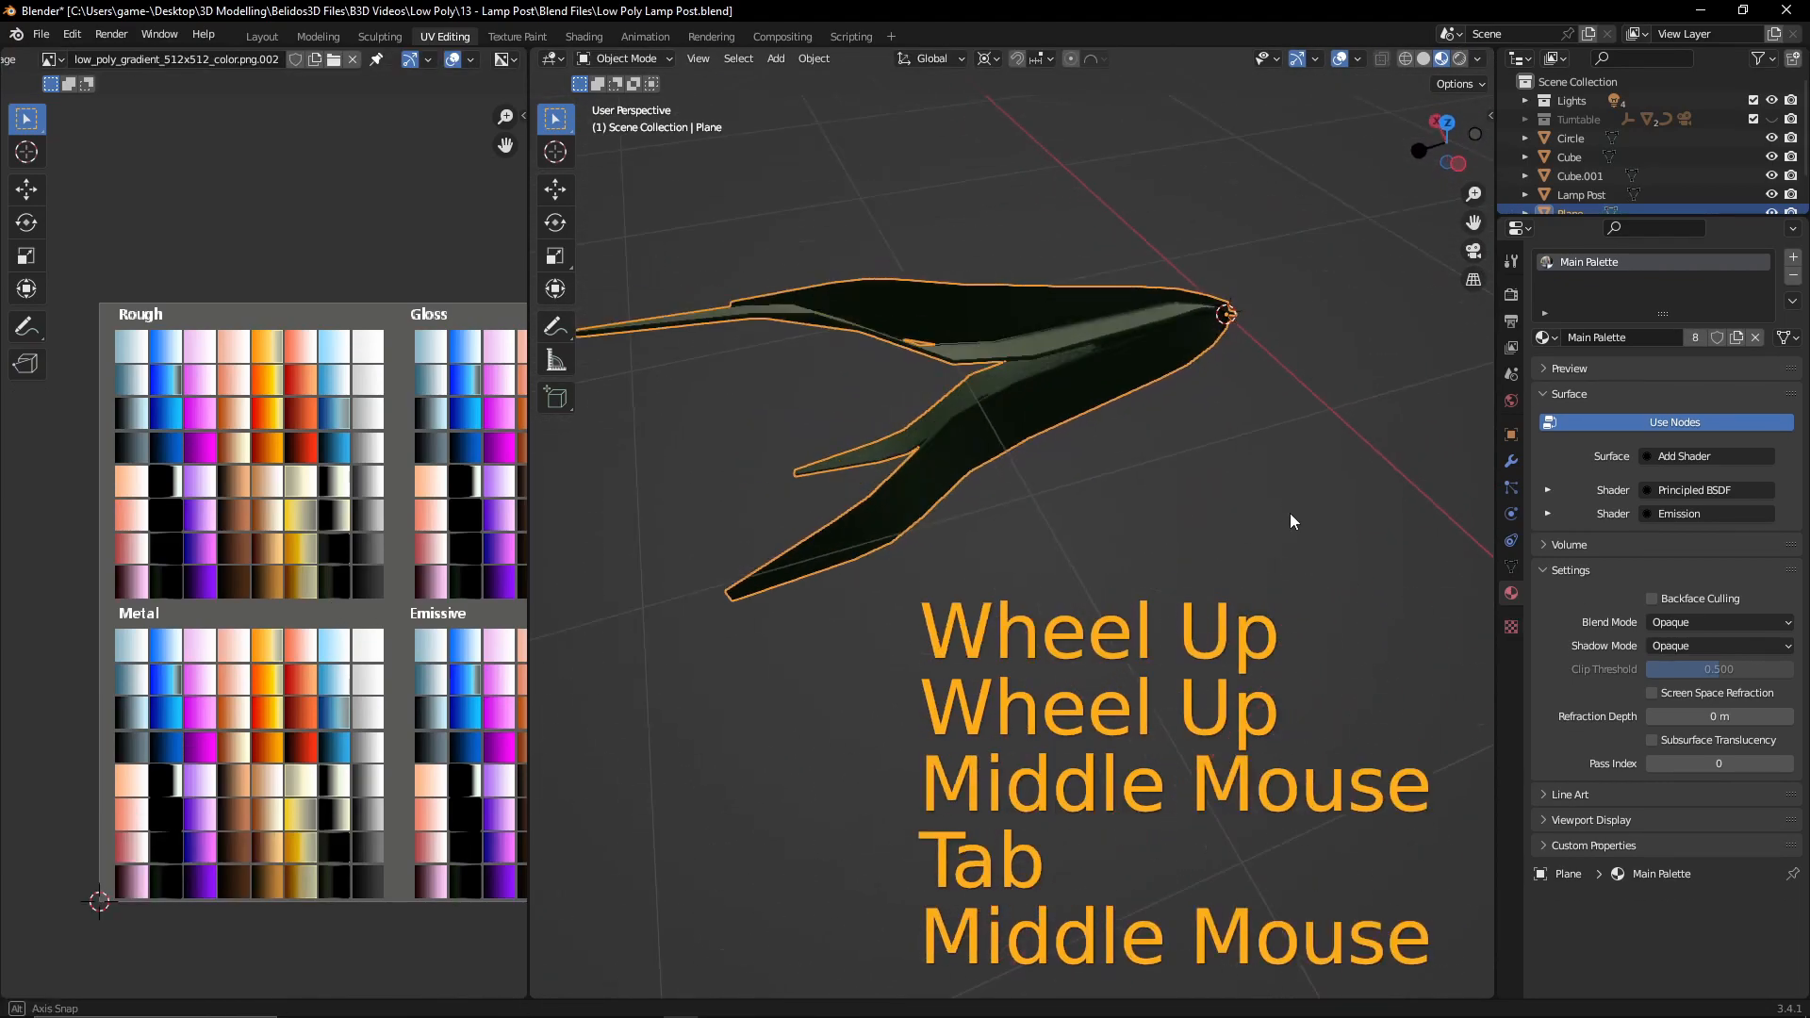
- In Edit Mode, select only the lowest blade and shift its UVs about 0.0063 along X within the green gradient
{"action": "key", "text": "Tab"}
{"action": "key", "text": "a"}
{"action": "key", "text": "a"}
{"action": "middle_click_drag", "start_coordinate": [1123, 472], "coordinate": [1132, 477]}
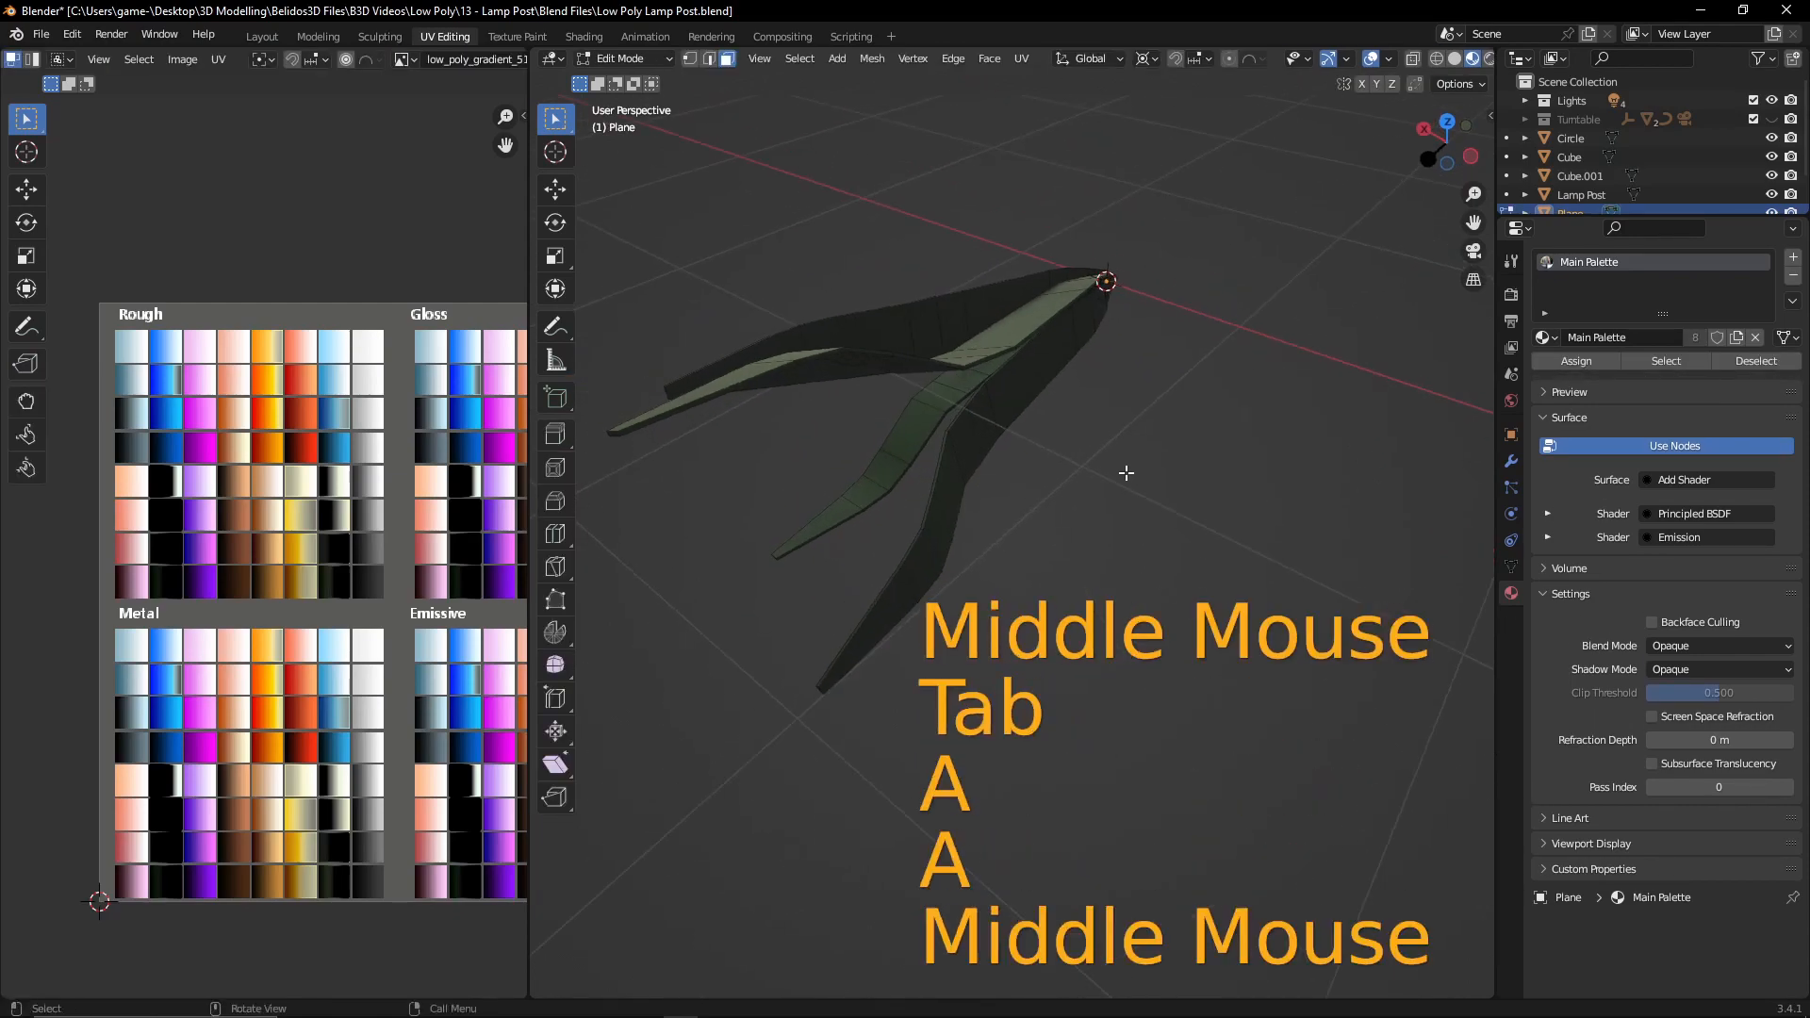
{"action": "key", "text": "l"}
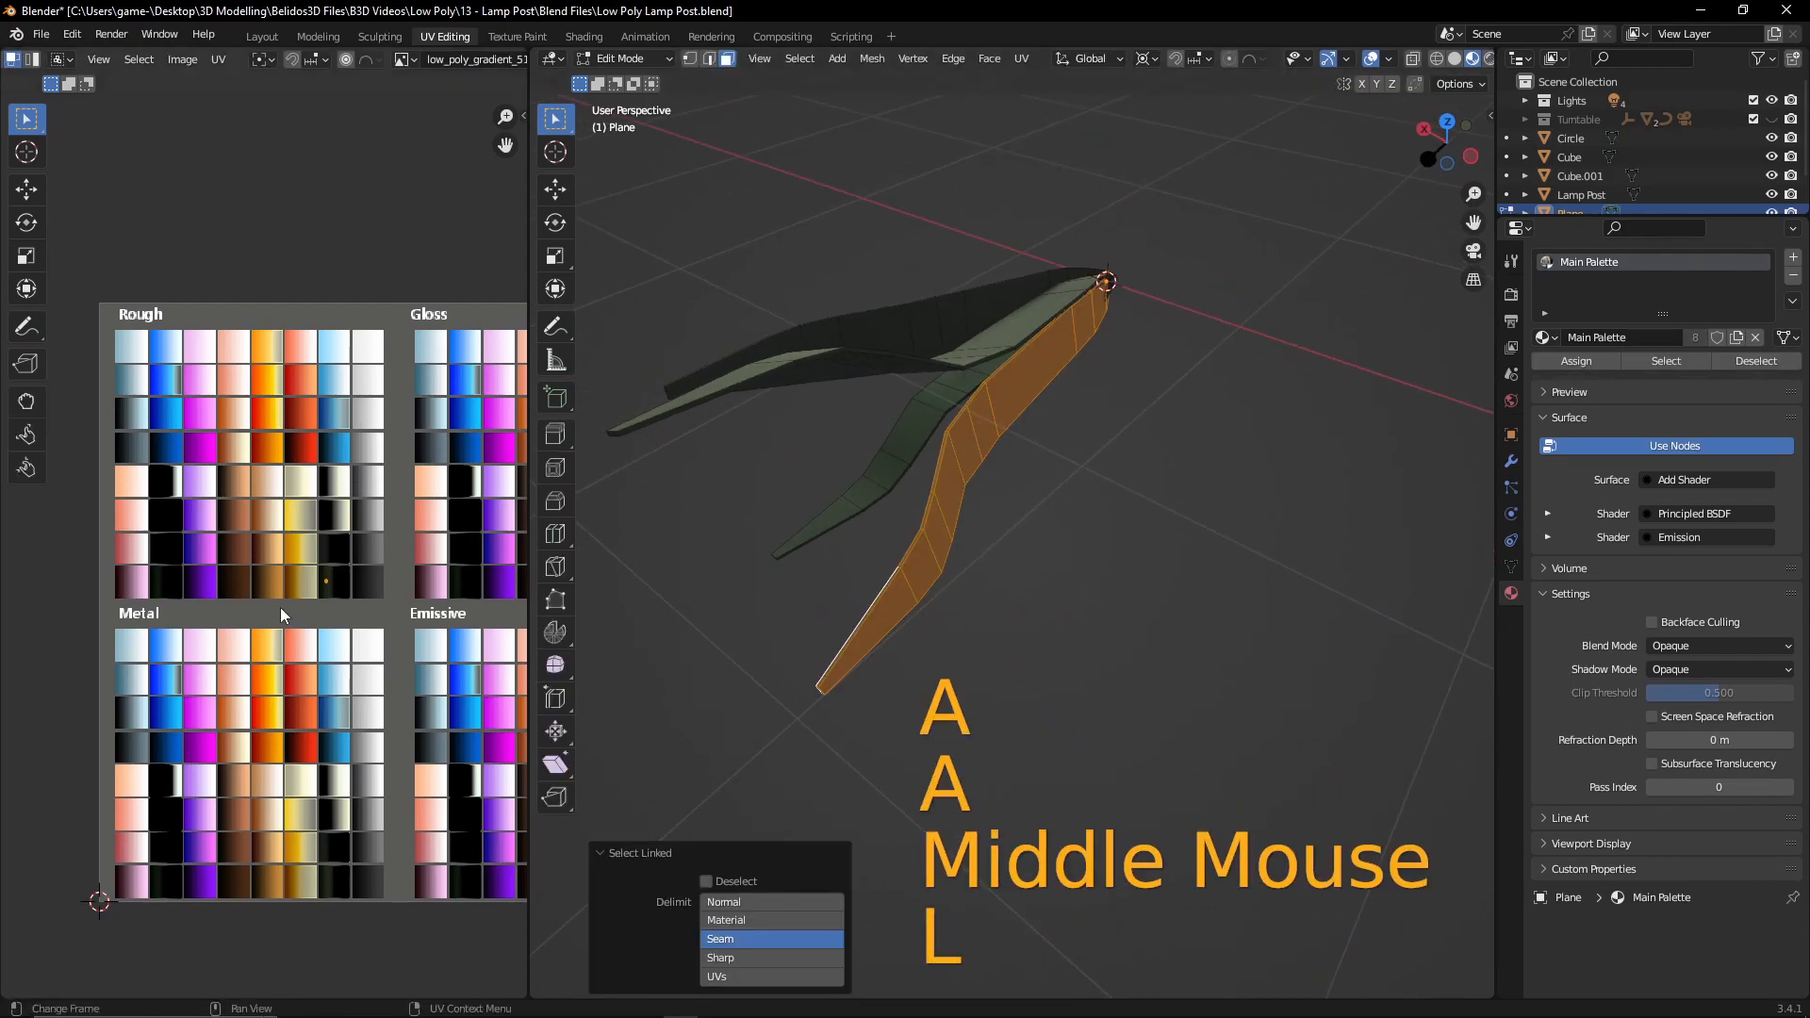
{"action": "key", "text": "g"}
{"action": "key", "text": "shift"}
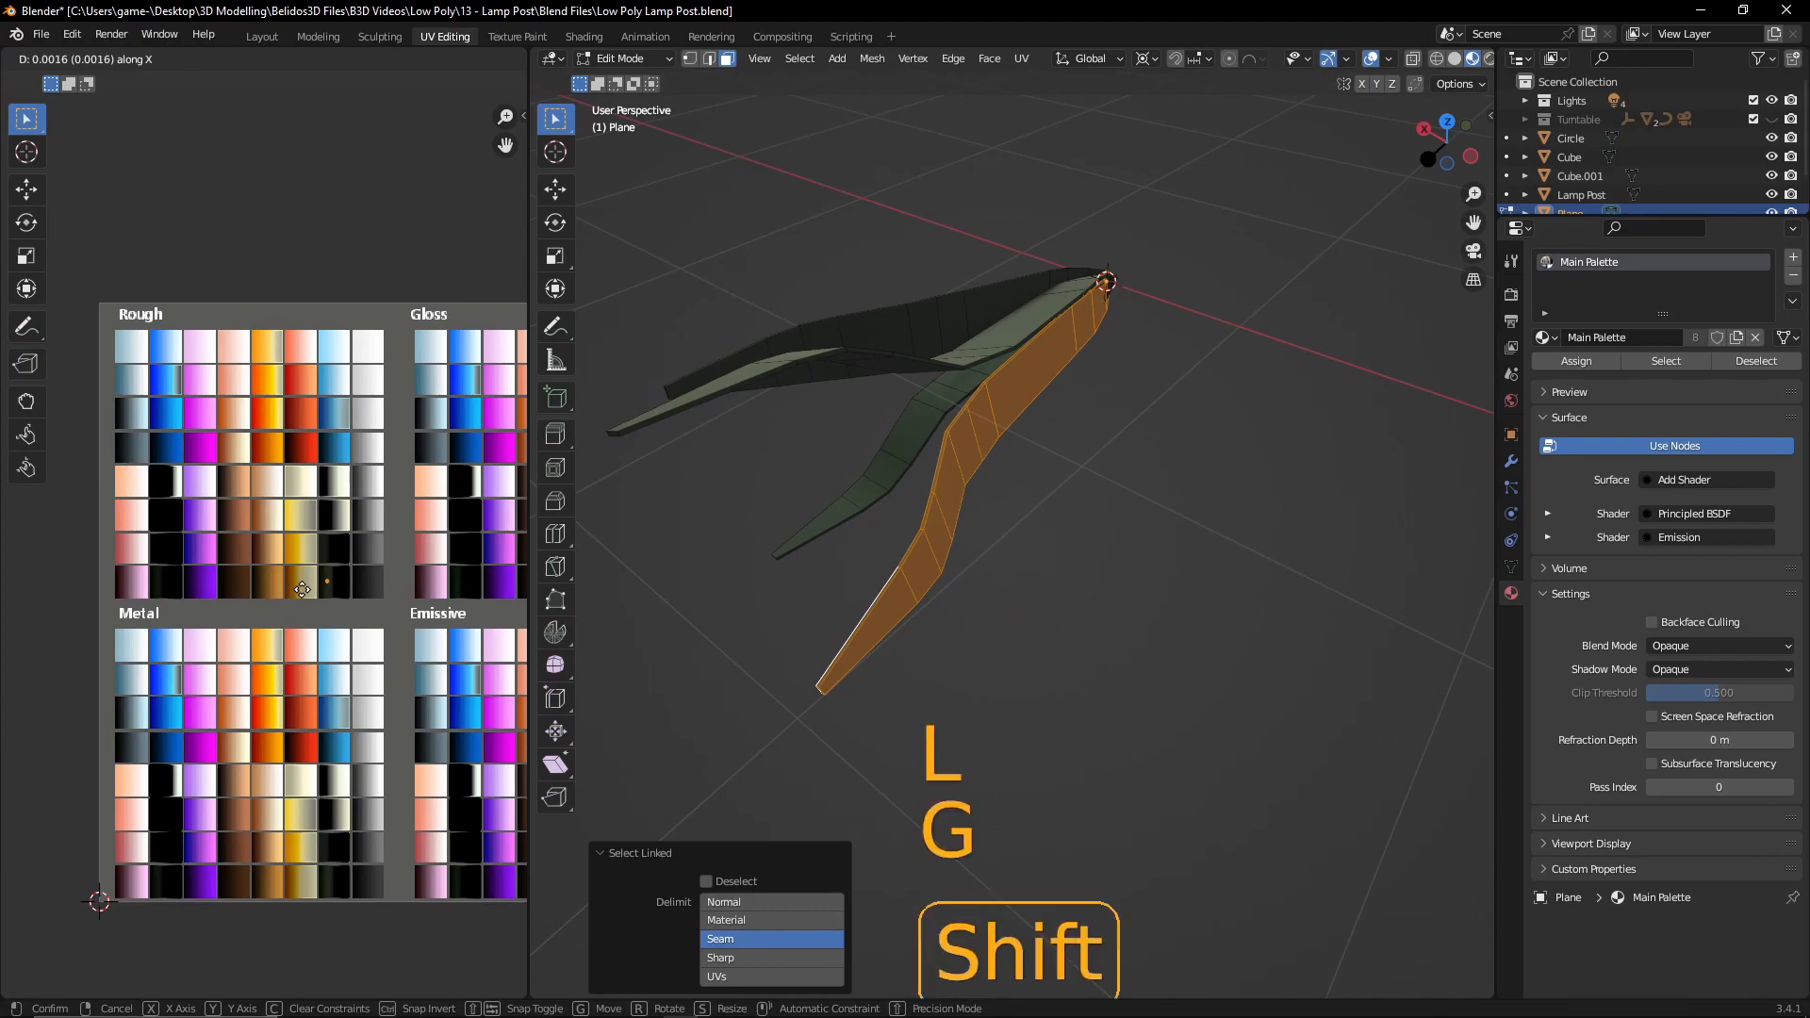
{"action": "left_click", "coordinate": [337, 596]}
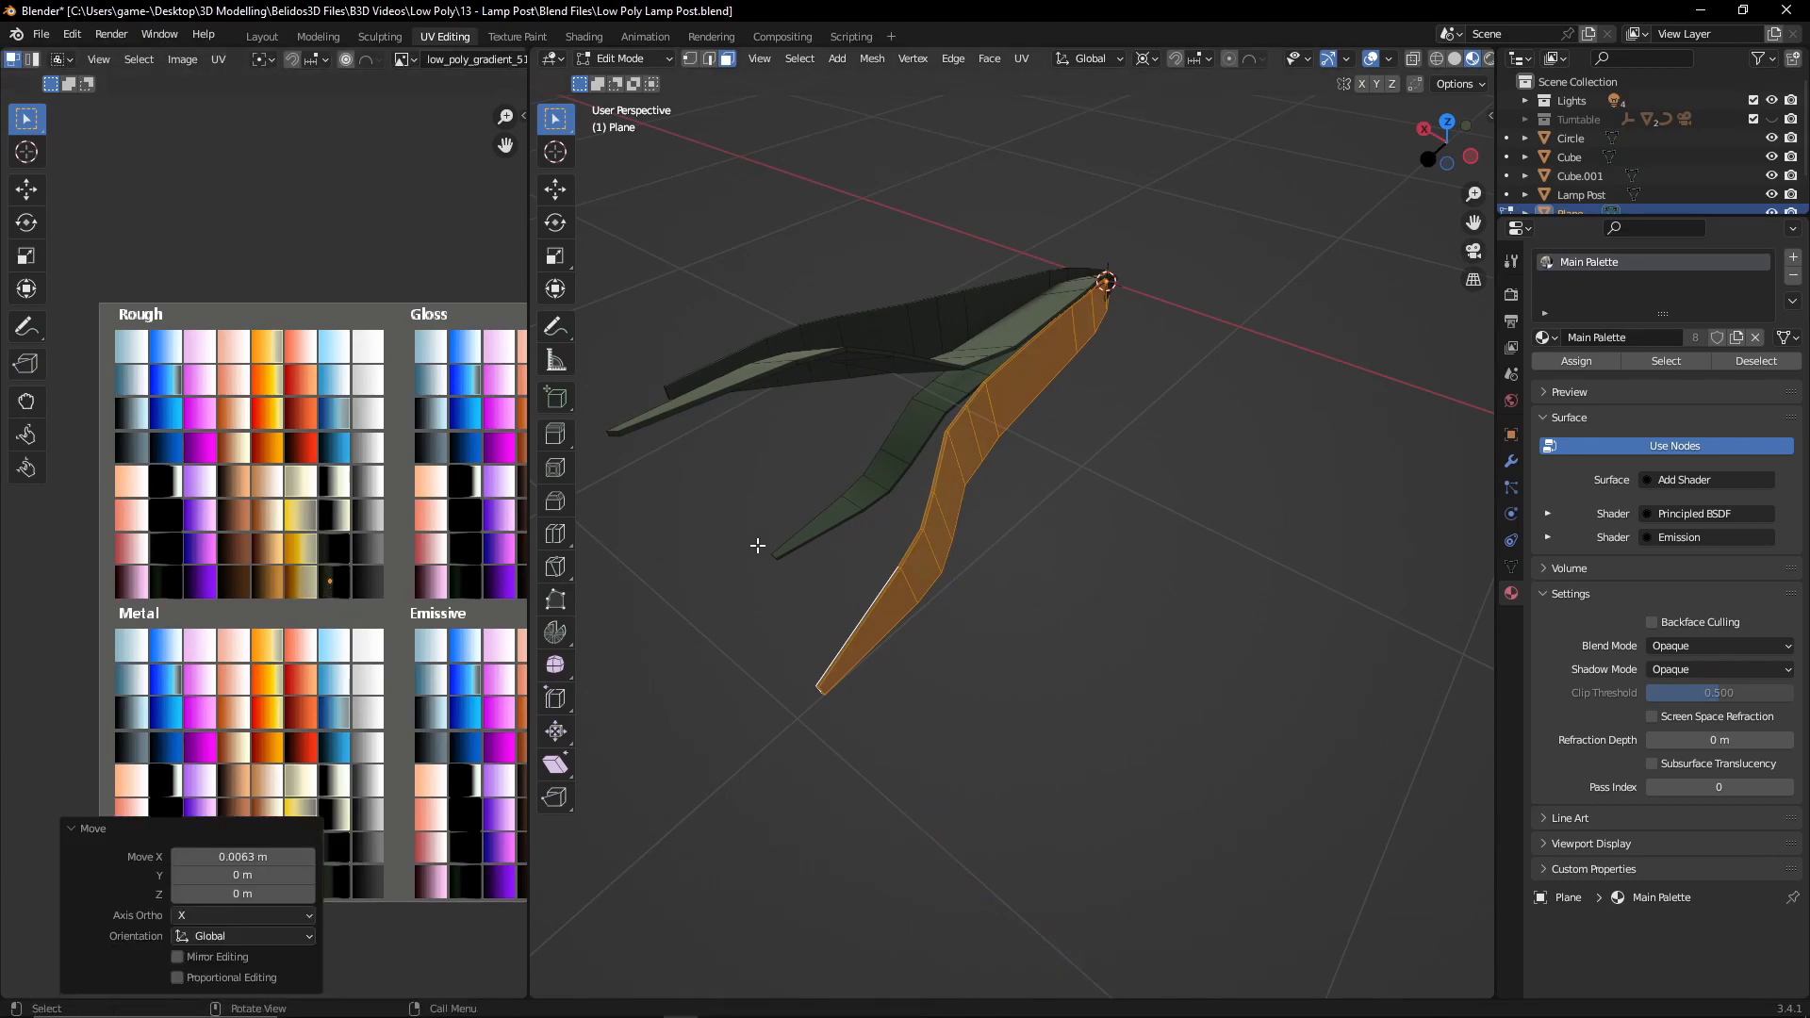
- Select only the curved blade beside it and shift its UVs along X to give it a different green shade
{"action": "key", "text": "a"}
{"action": "key", "text": "a"}
{"action": "key", "text": "l"}
{"action": "key", "text": "g"}
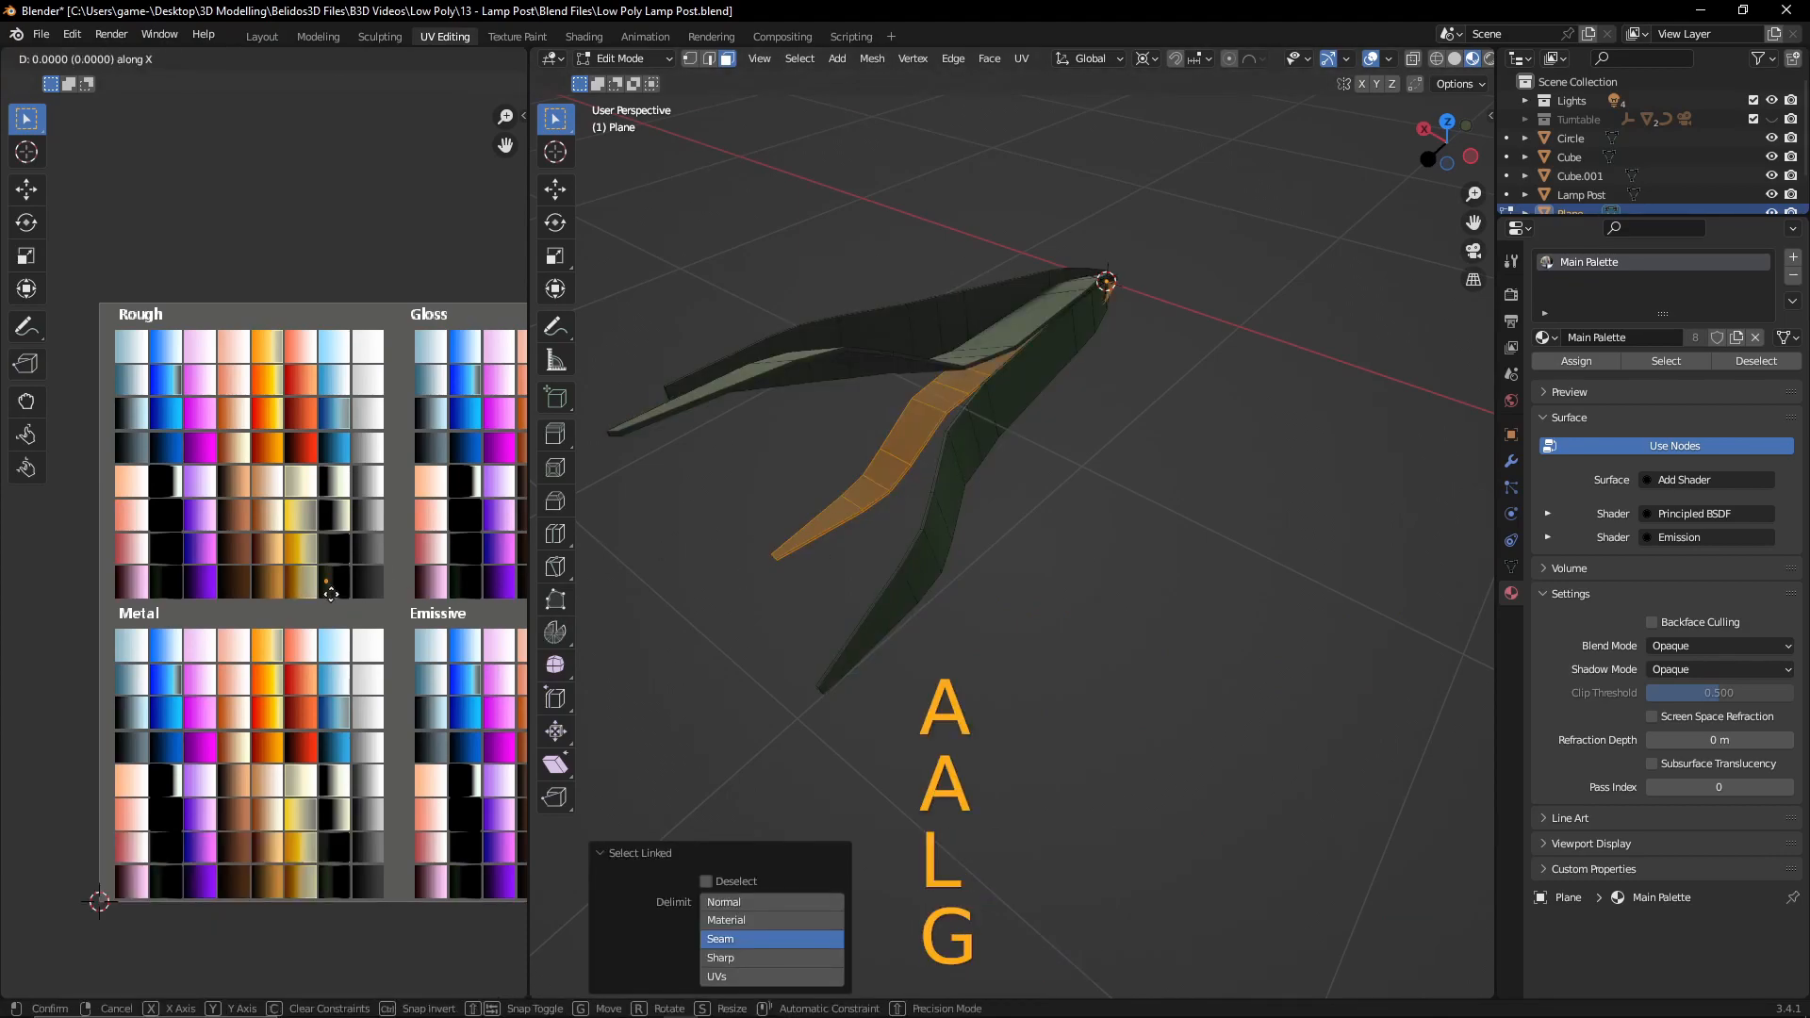
{"action": "key", "text": "shift"}
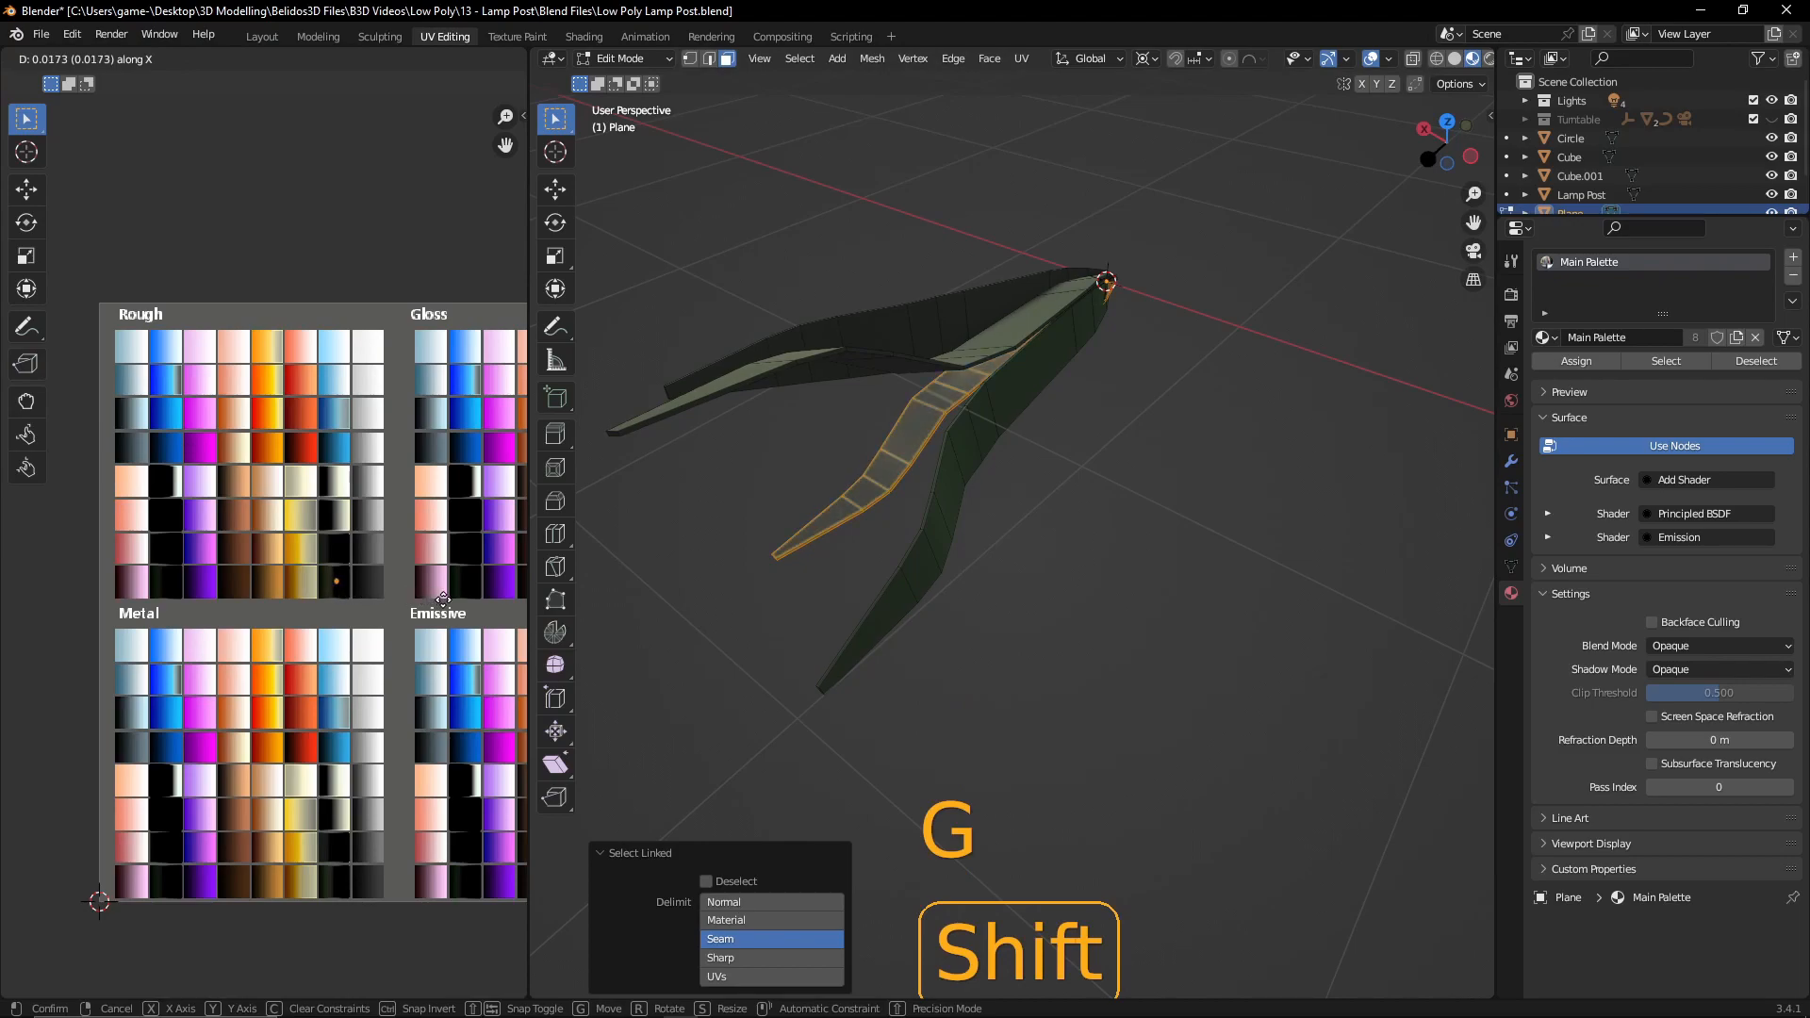
{"action": "left_click", "coordinate": [370, 594]}
- Select only the broad middle blade, shift its UVs about 0.03 along X for another shade and return to Object Mode
{"action": "left_click", "coordinate": [780, 378]}
{"action": "middle_click_drag", "start_coordinate": [780, 378], "coordinate": [788, 356]}
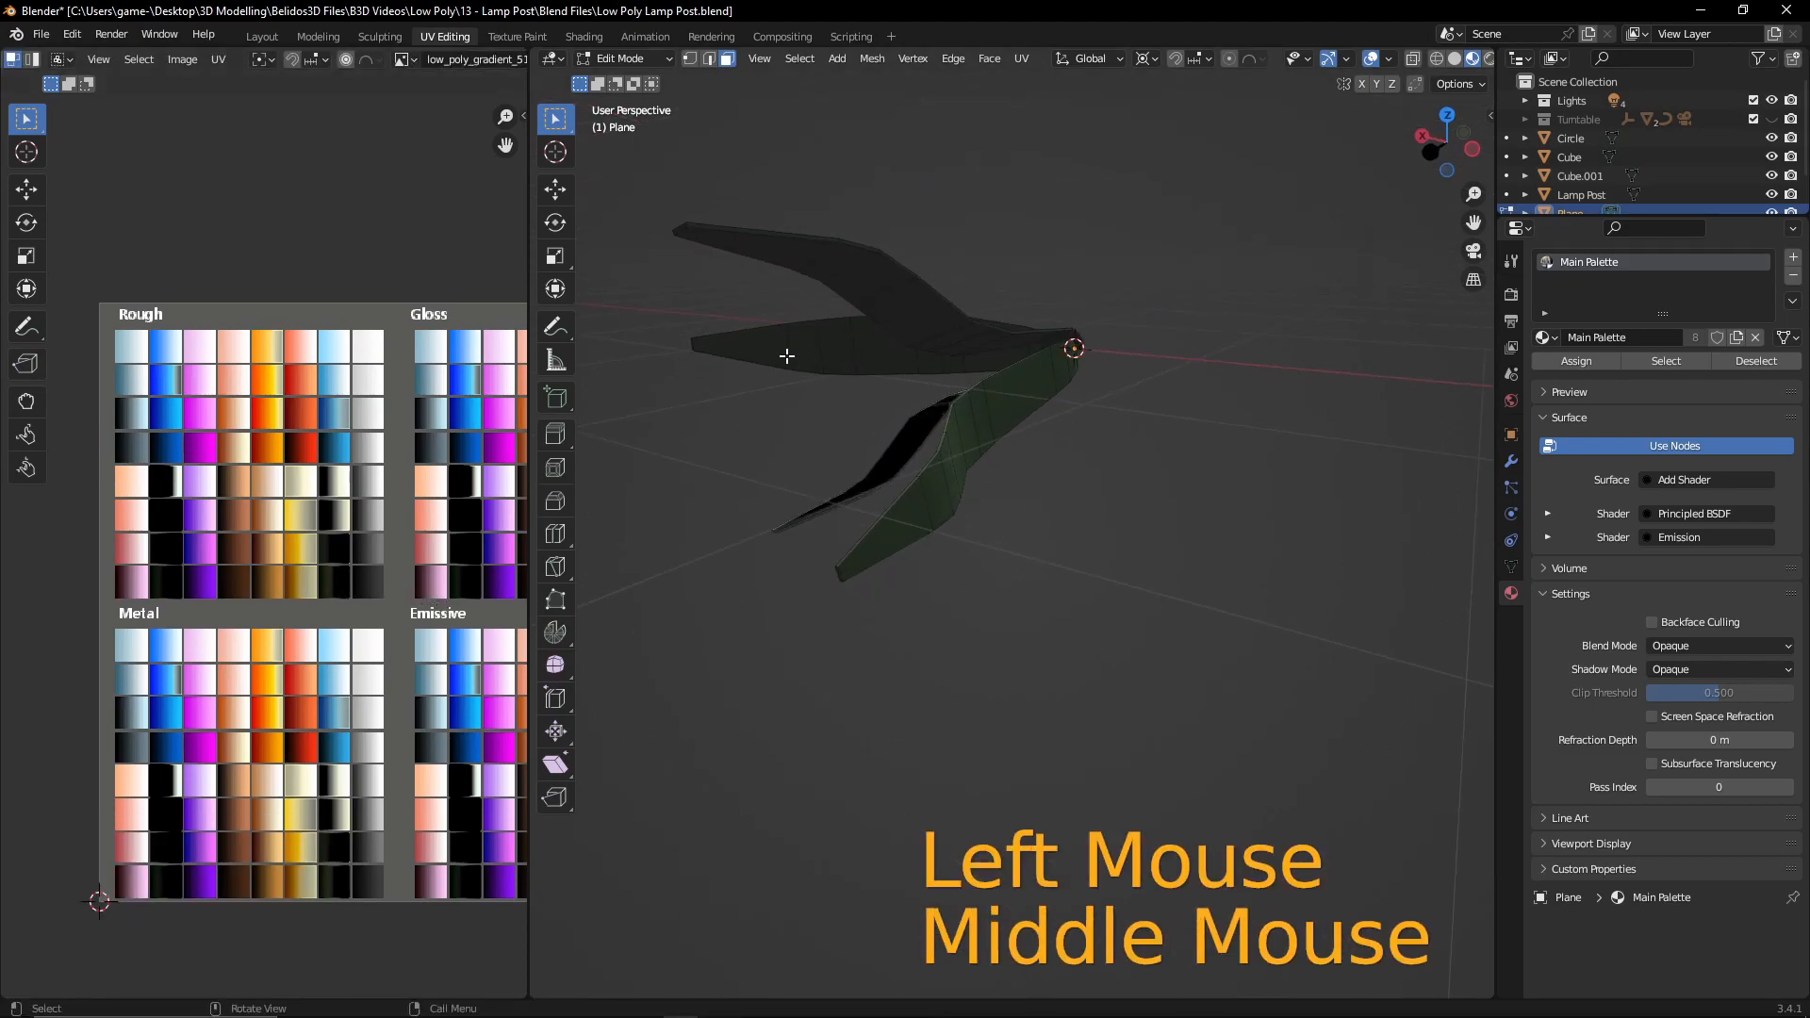
{"action": "key", "text": "l"}
{"action": "key", "text": "g"}
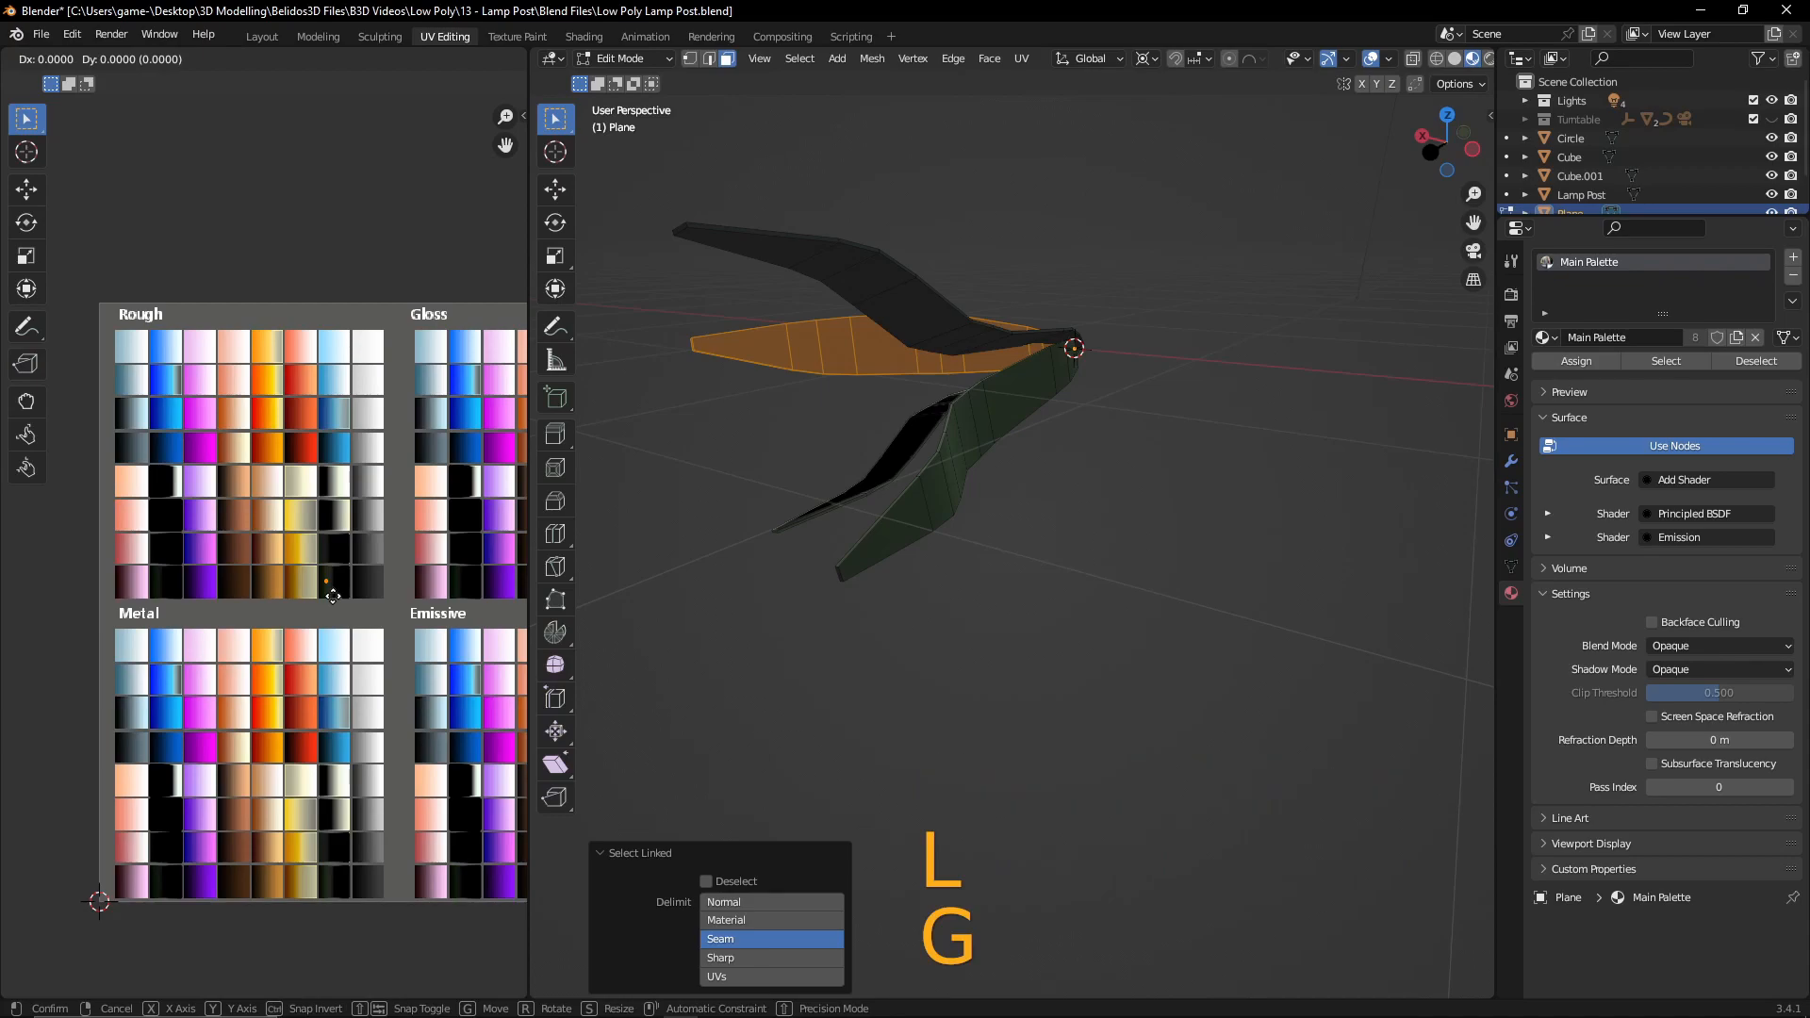
{"action": "key", "text": "shift"}
{"action": "left_click", "coordinate": [515, 617]}
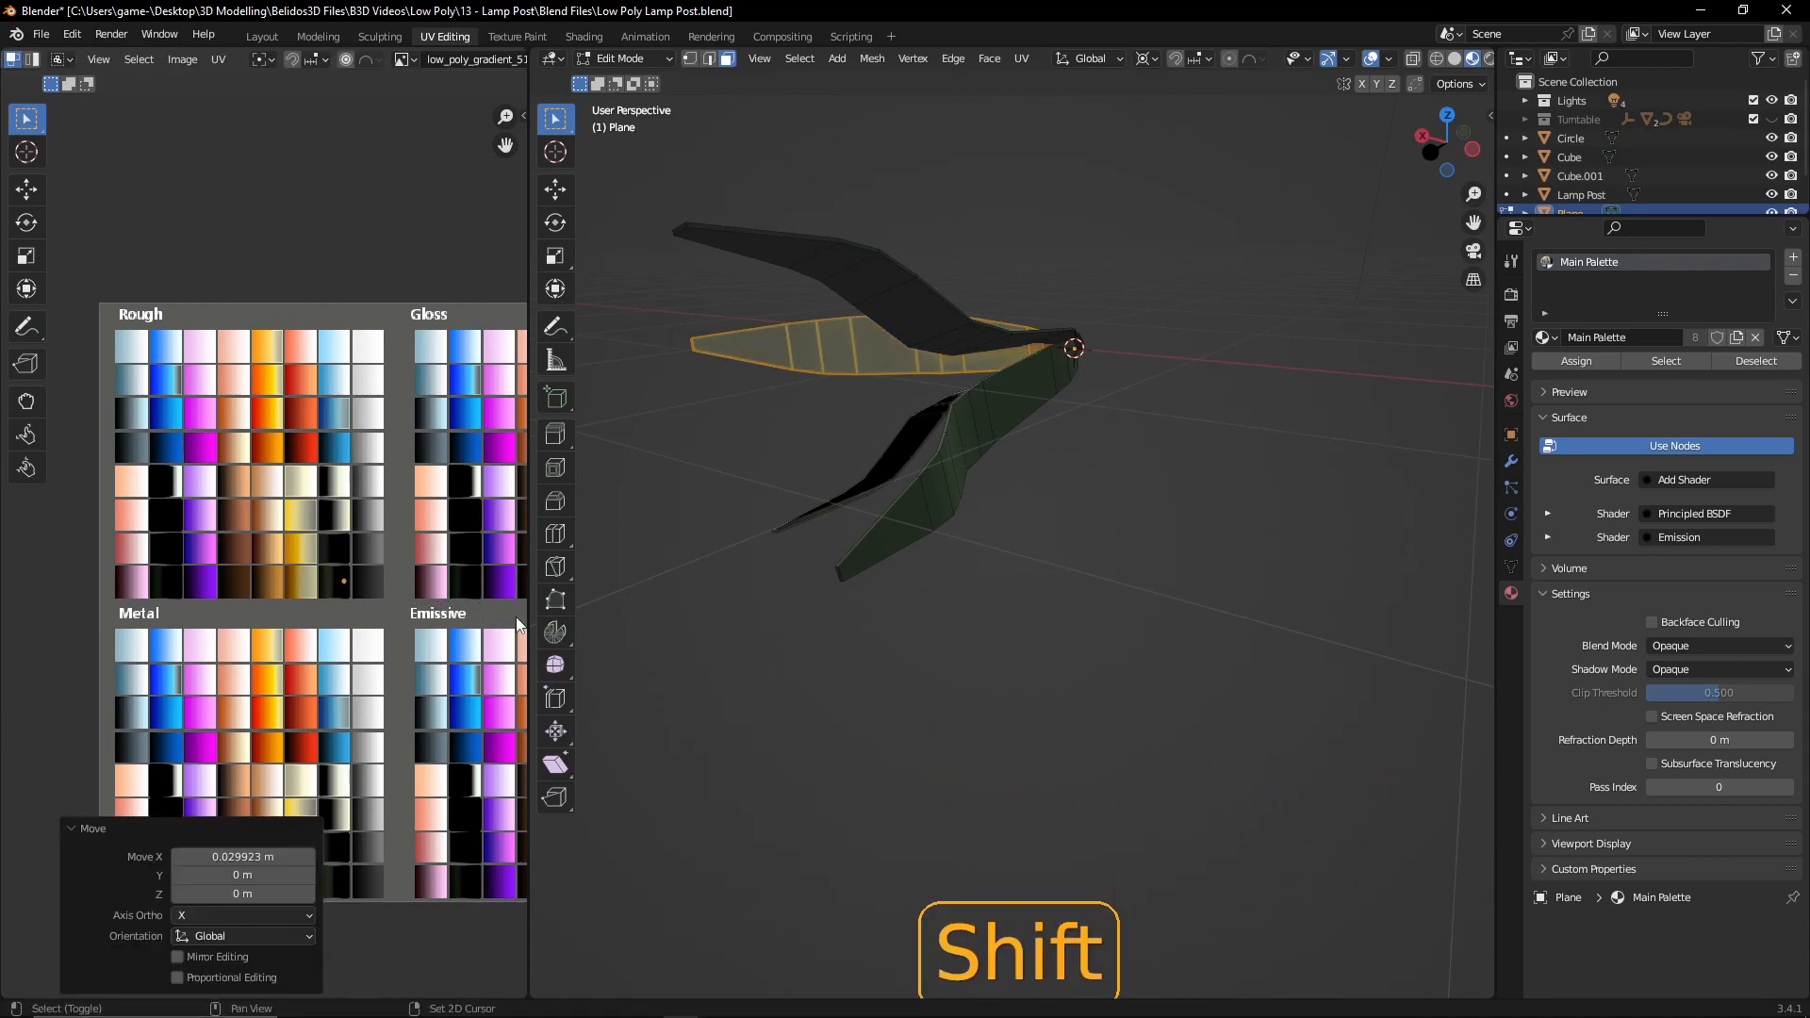
{"action": "key", "text": "Tab"}
{"action": "middle_click_drag", "start_coordinate": [1075, 509], "coordinate": [563, 509]}
{"action": "scroll", "coordinate": [772, 440], "scroll_direction": "down", "scroll_amount": 4}
{"action": "middle_click_drag", "start_coordinate": [811, 500], "coordinate": [1081, 518]}
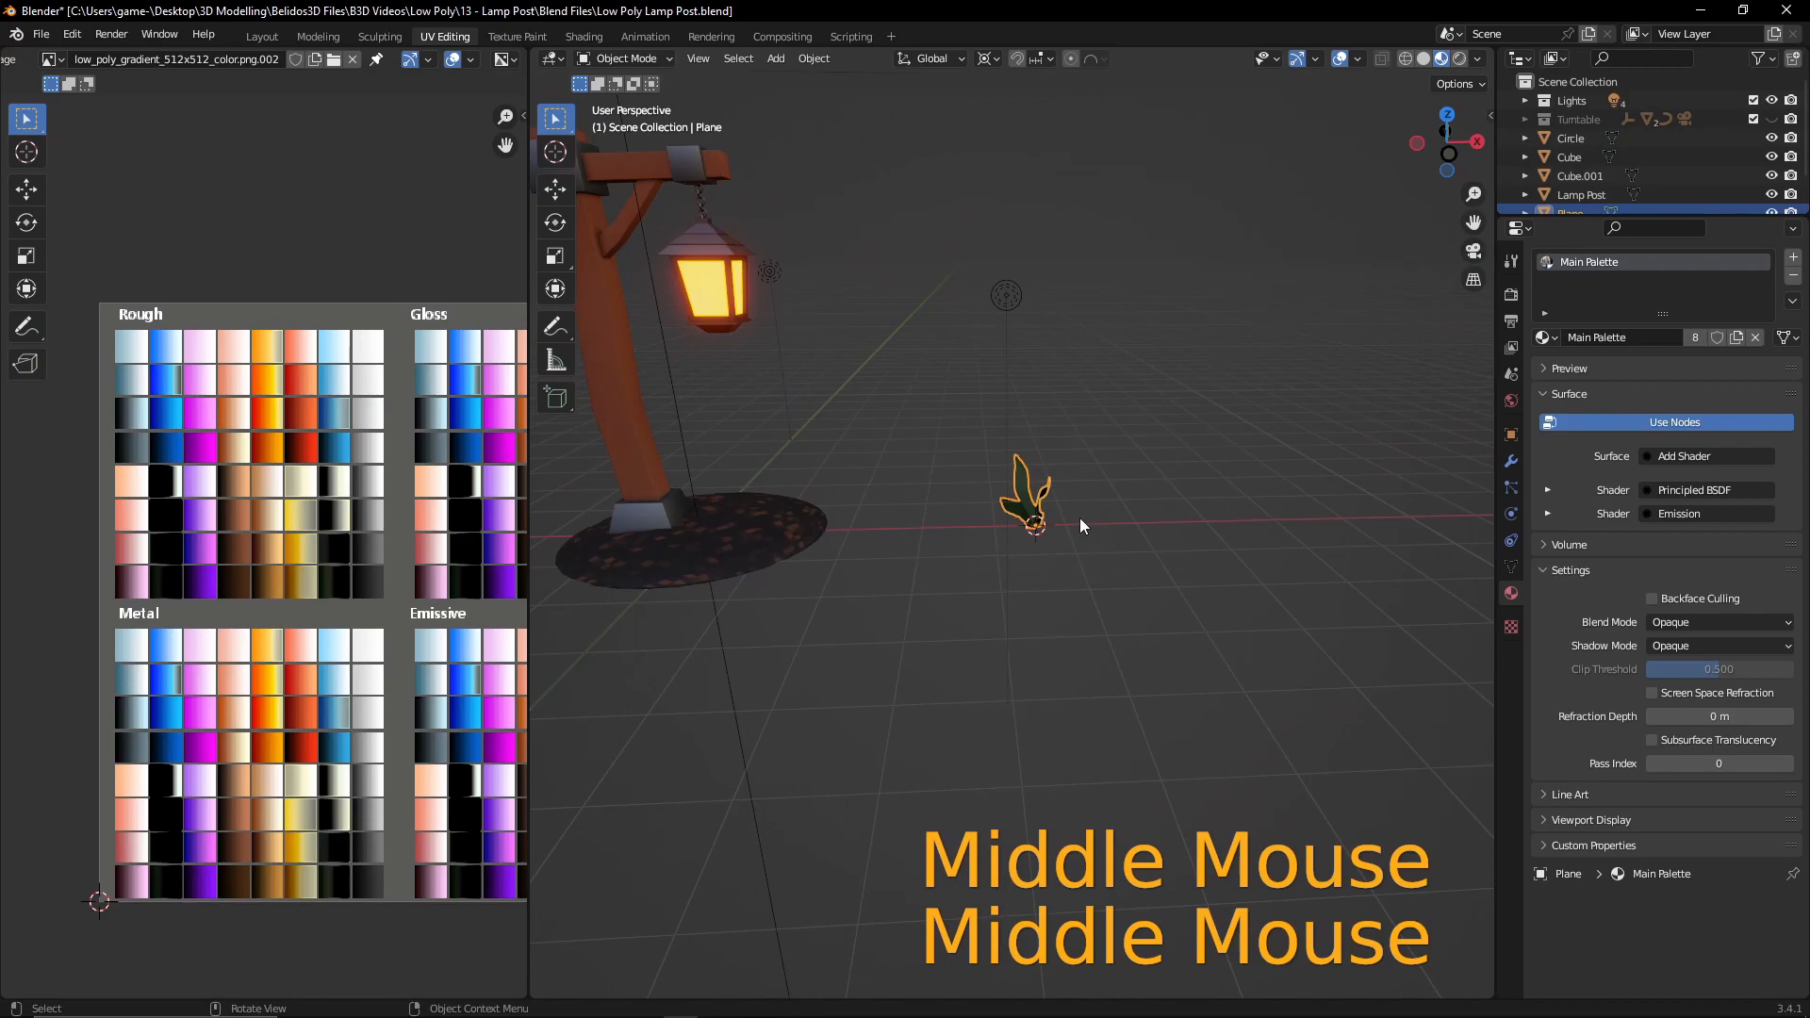
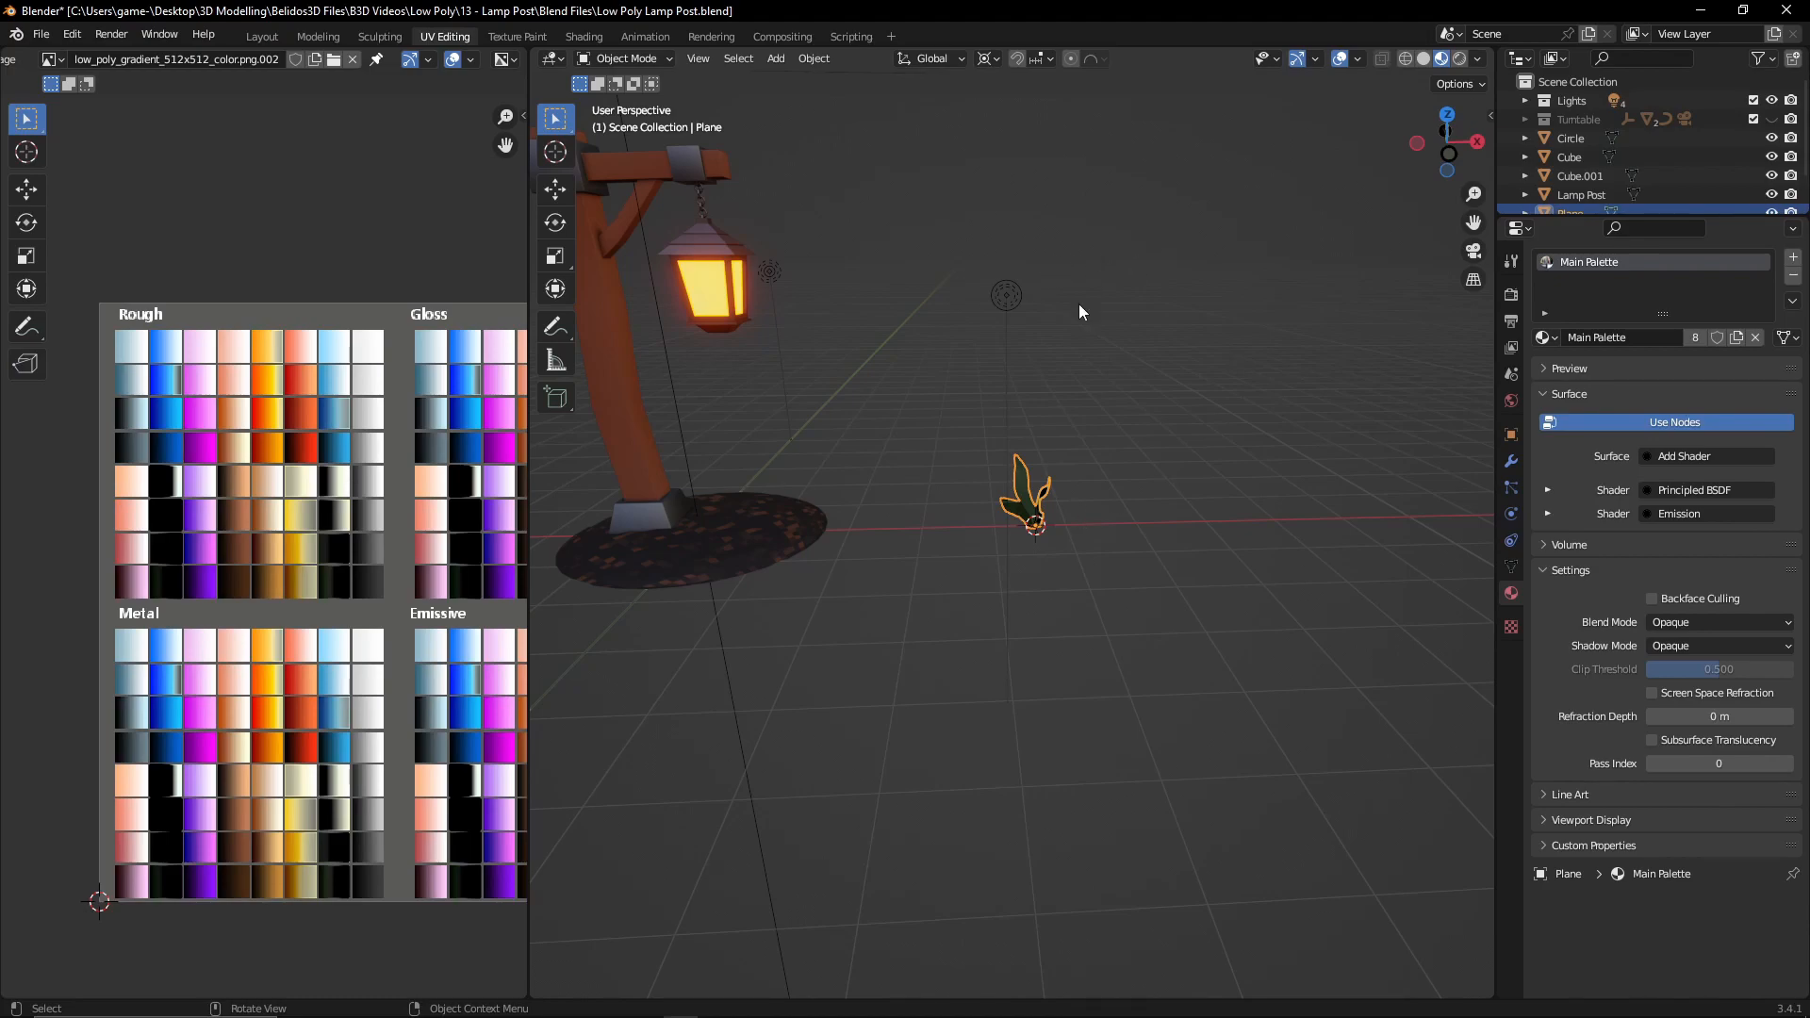
- Select the ground disc under the lamp post, check its transform values and add a new particle system to it
{"action": "left_click", "coordinate": [777, 529]}
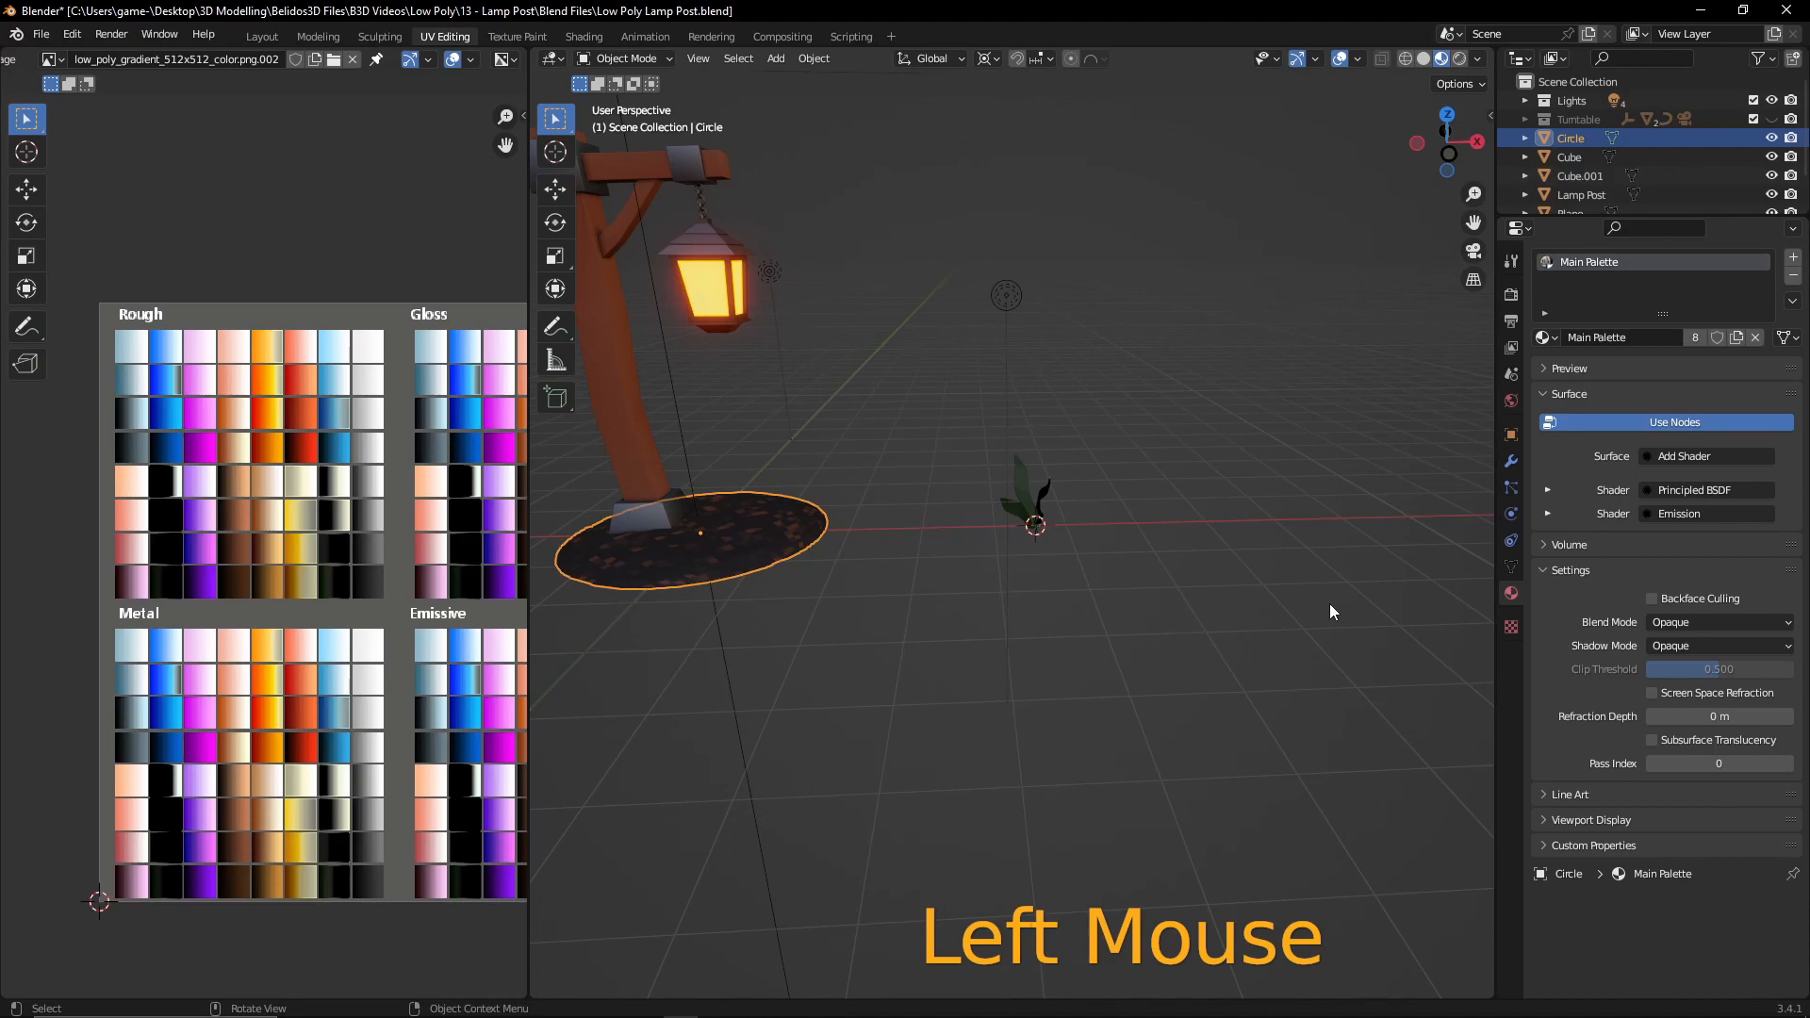
{"action": "key", "text": "n"}
{"action": "left_click", "coordinate": [1482, 116]}
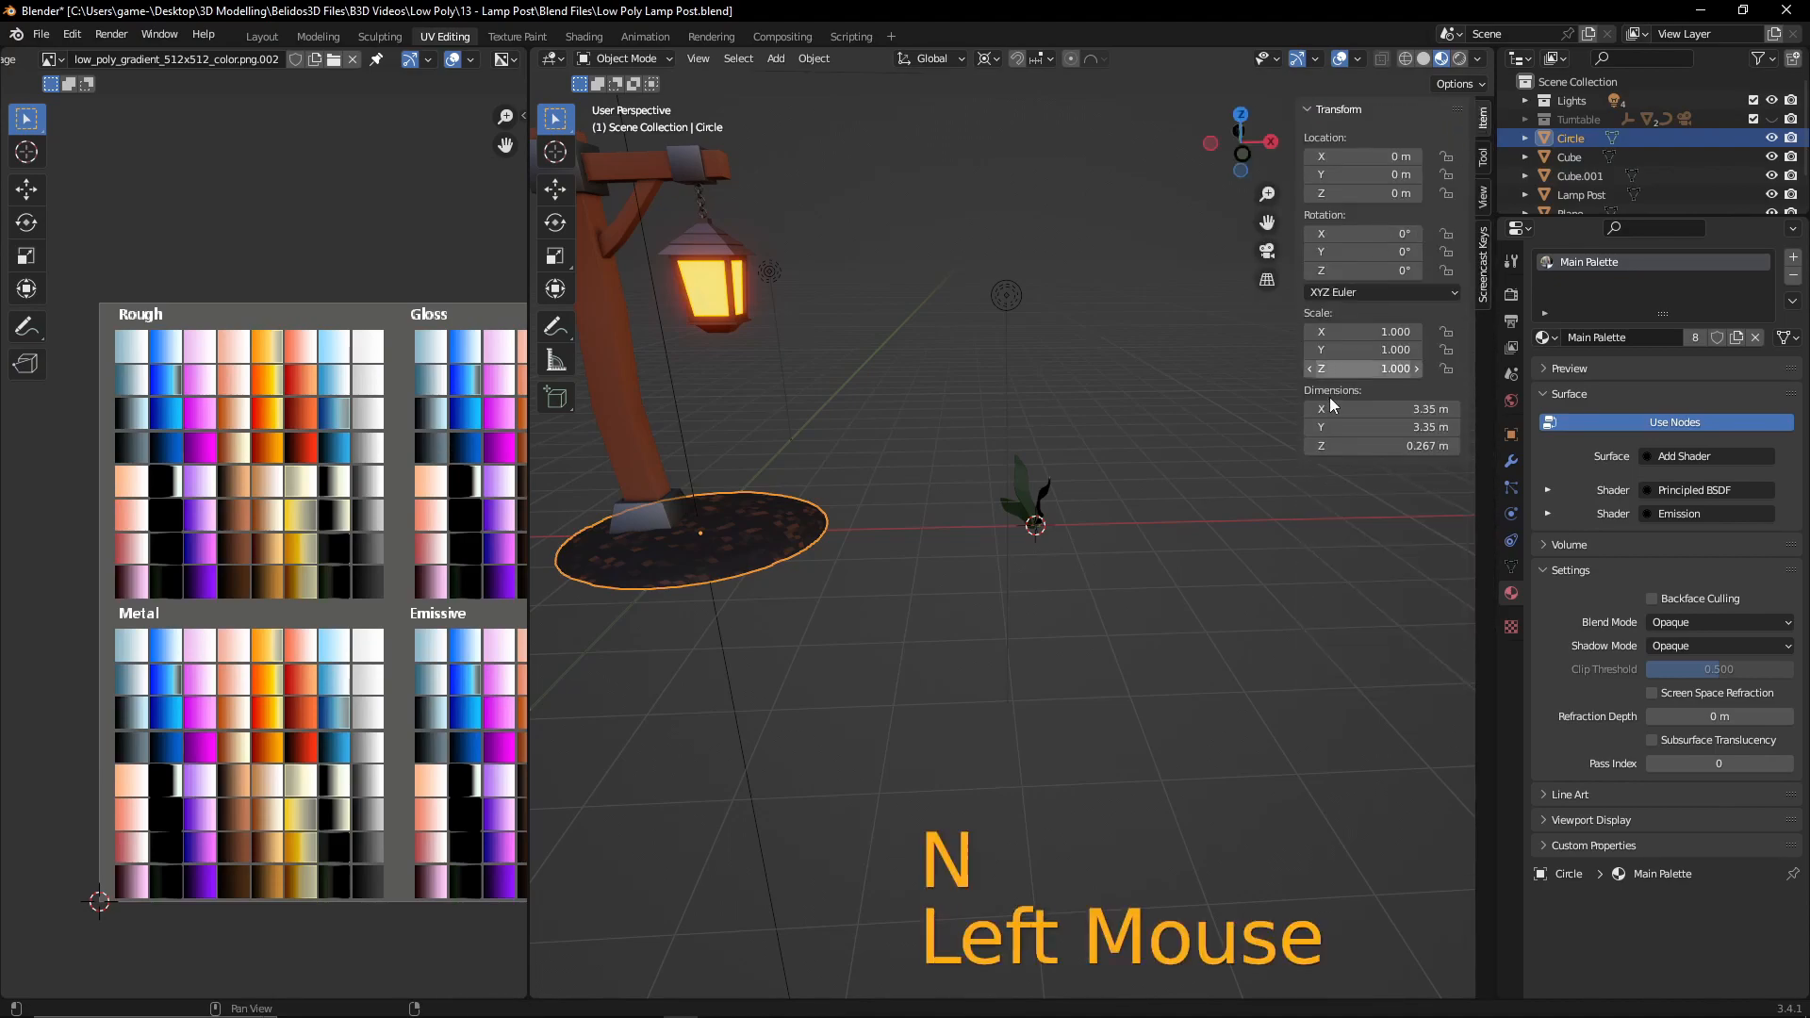
{"action": "key", "text": "n"}
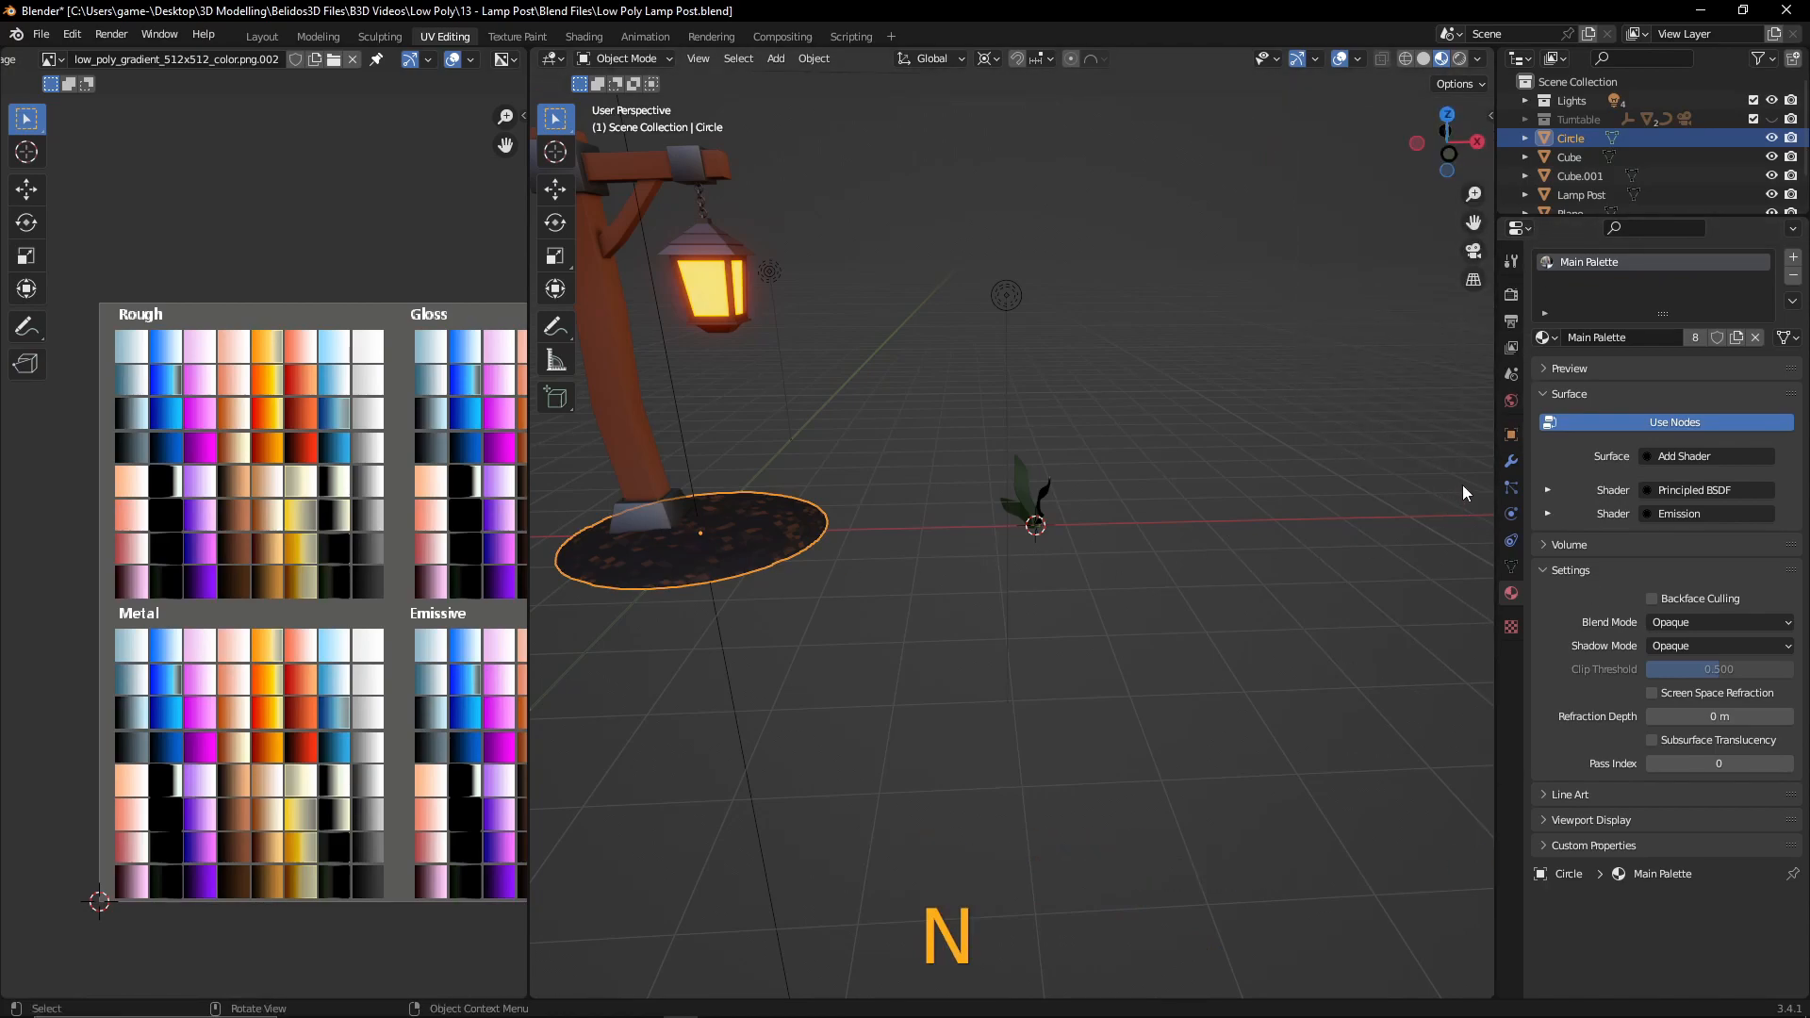
{"action": "left_click", "coordinate": [1512, 488]}
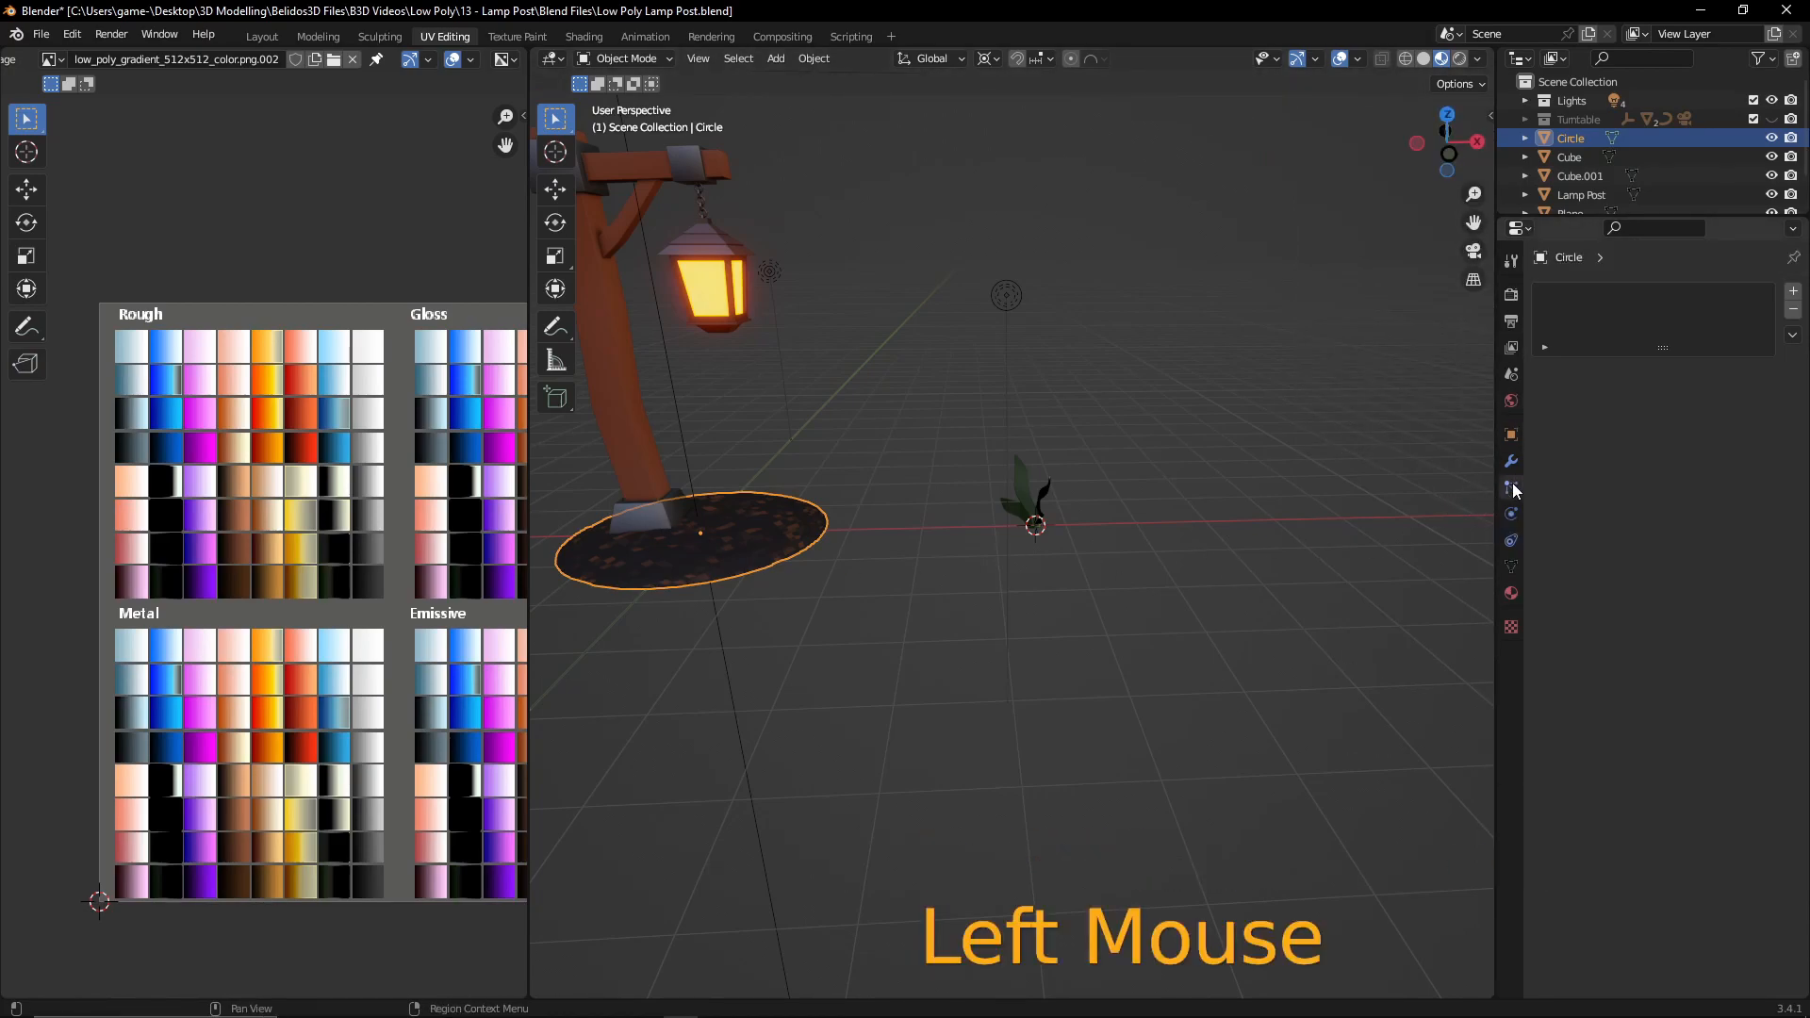
{"action": "left_click", "coordinate": [1793, 296]}
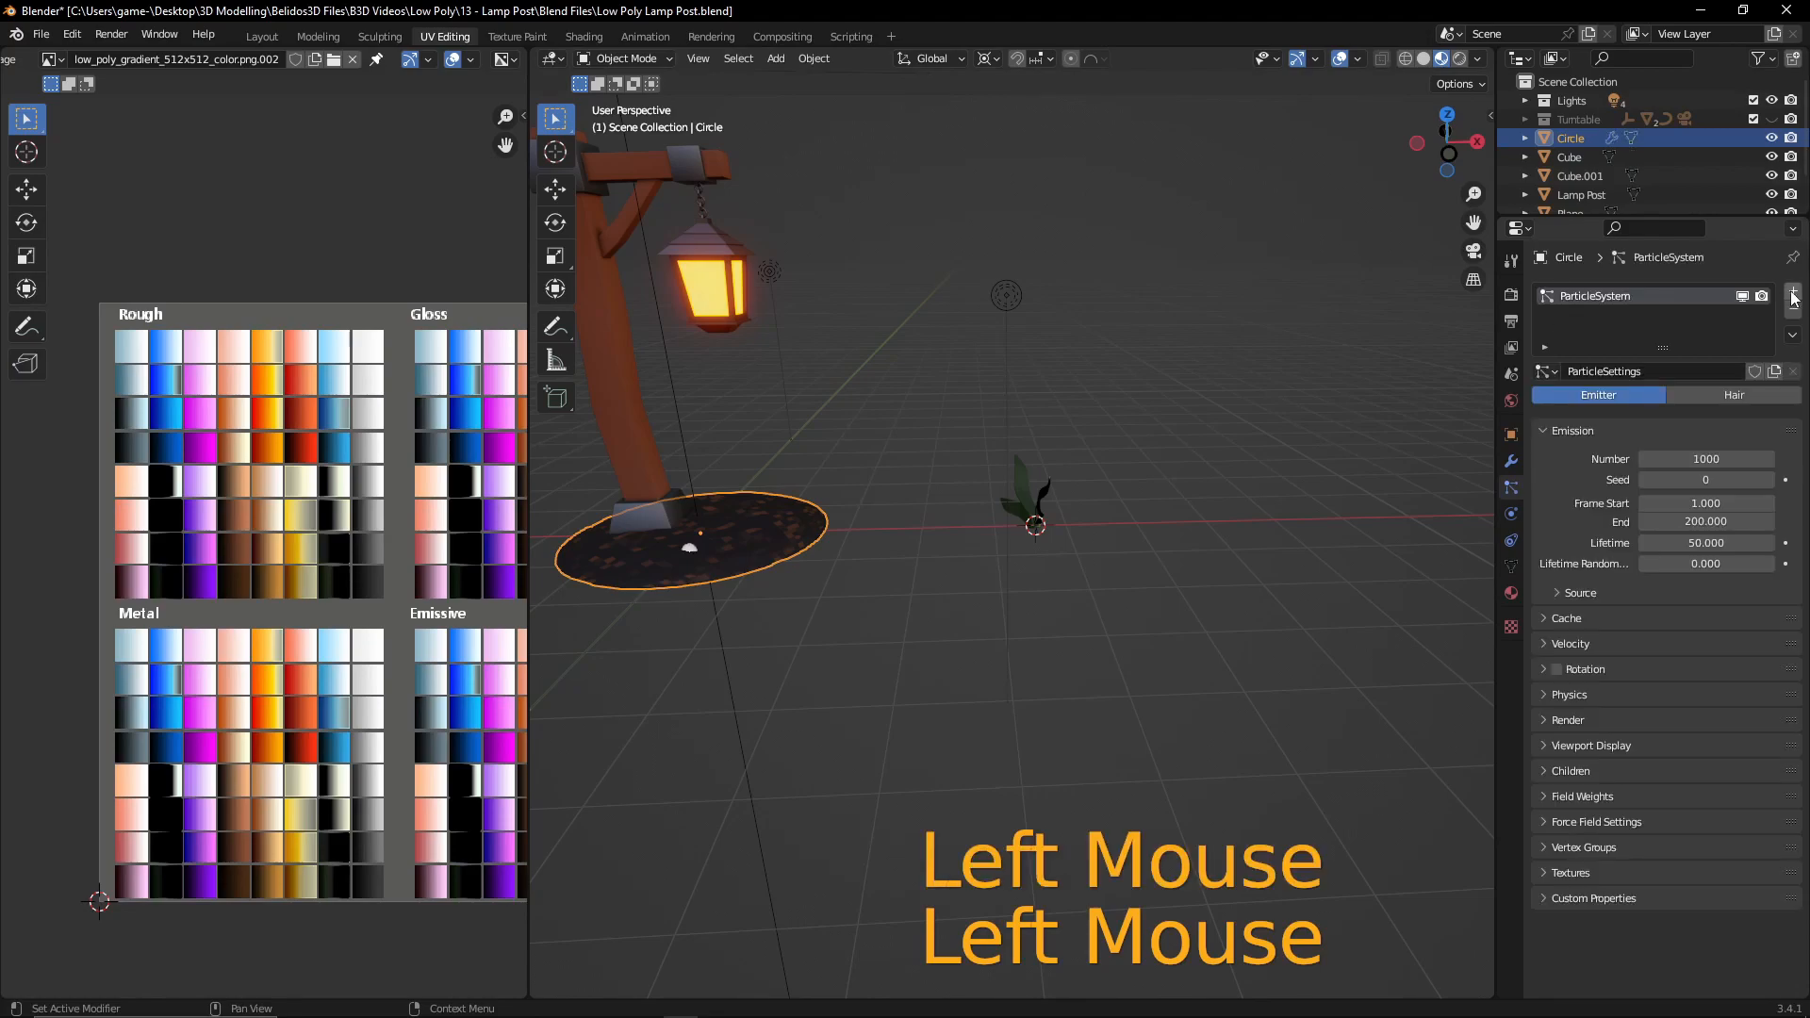
- Change the ground disc's particle system to Hair and set its emission number to 50
{"action": "middle_click_drag", "start_coordinate": [800, 528], "coordinate": [1000, 546]}
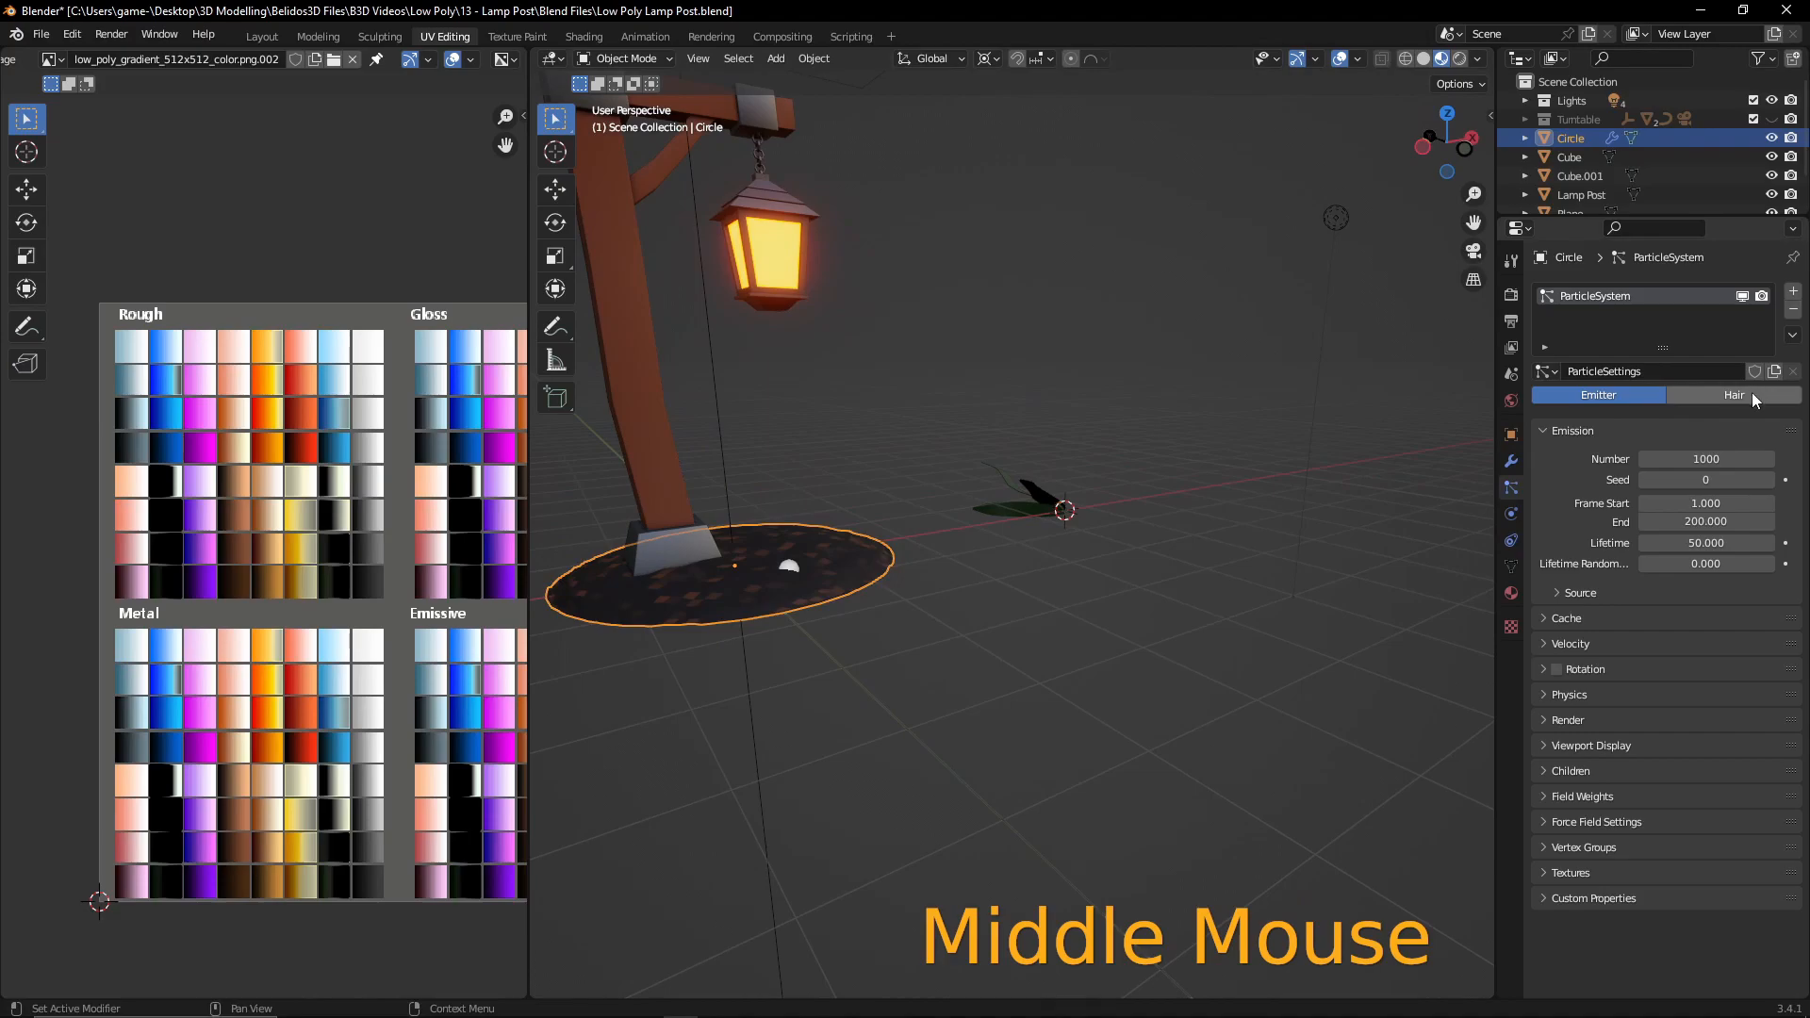
{"action": "left_click", "coordinate": [1751, 392]}
{"action": "middle_click_drag", "start_coordinate": [1083, 677], "coordinate": [1163, 679]}
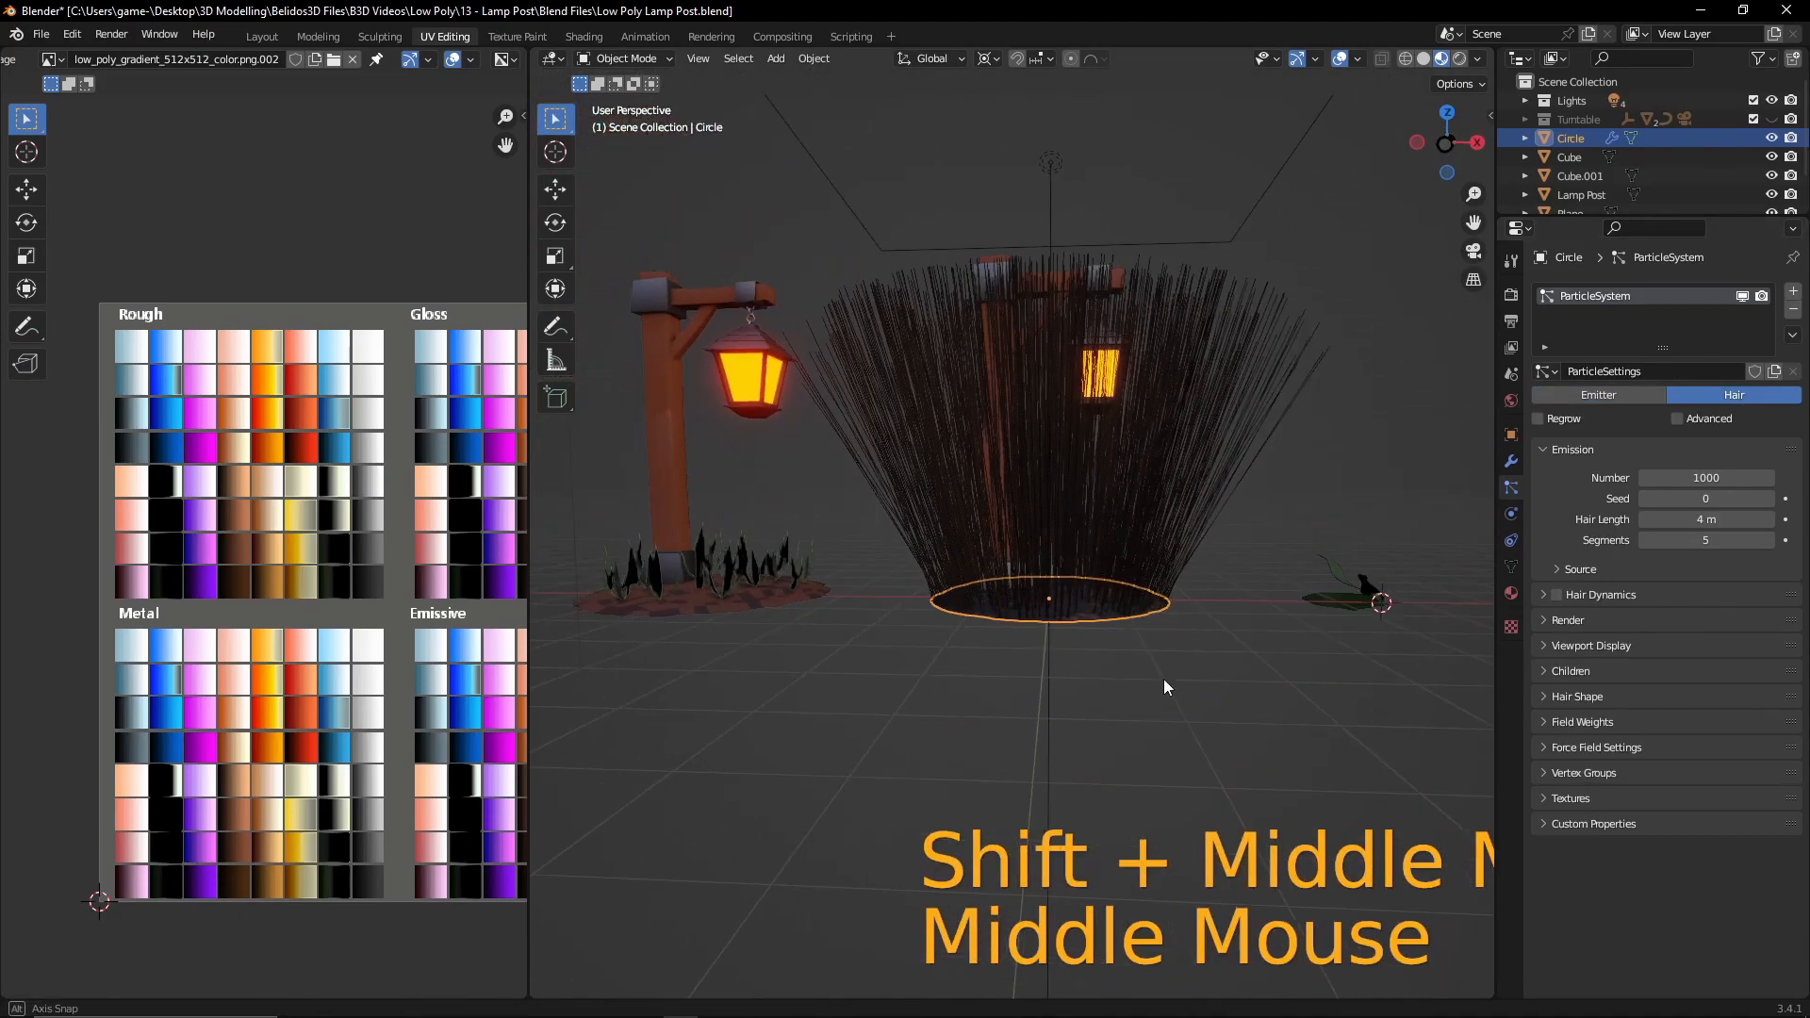
{"action": "left_click", "coordinate": [1723, 483]}
{"action": "type", "text": "5"}
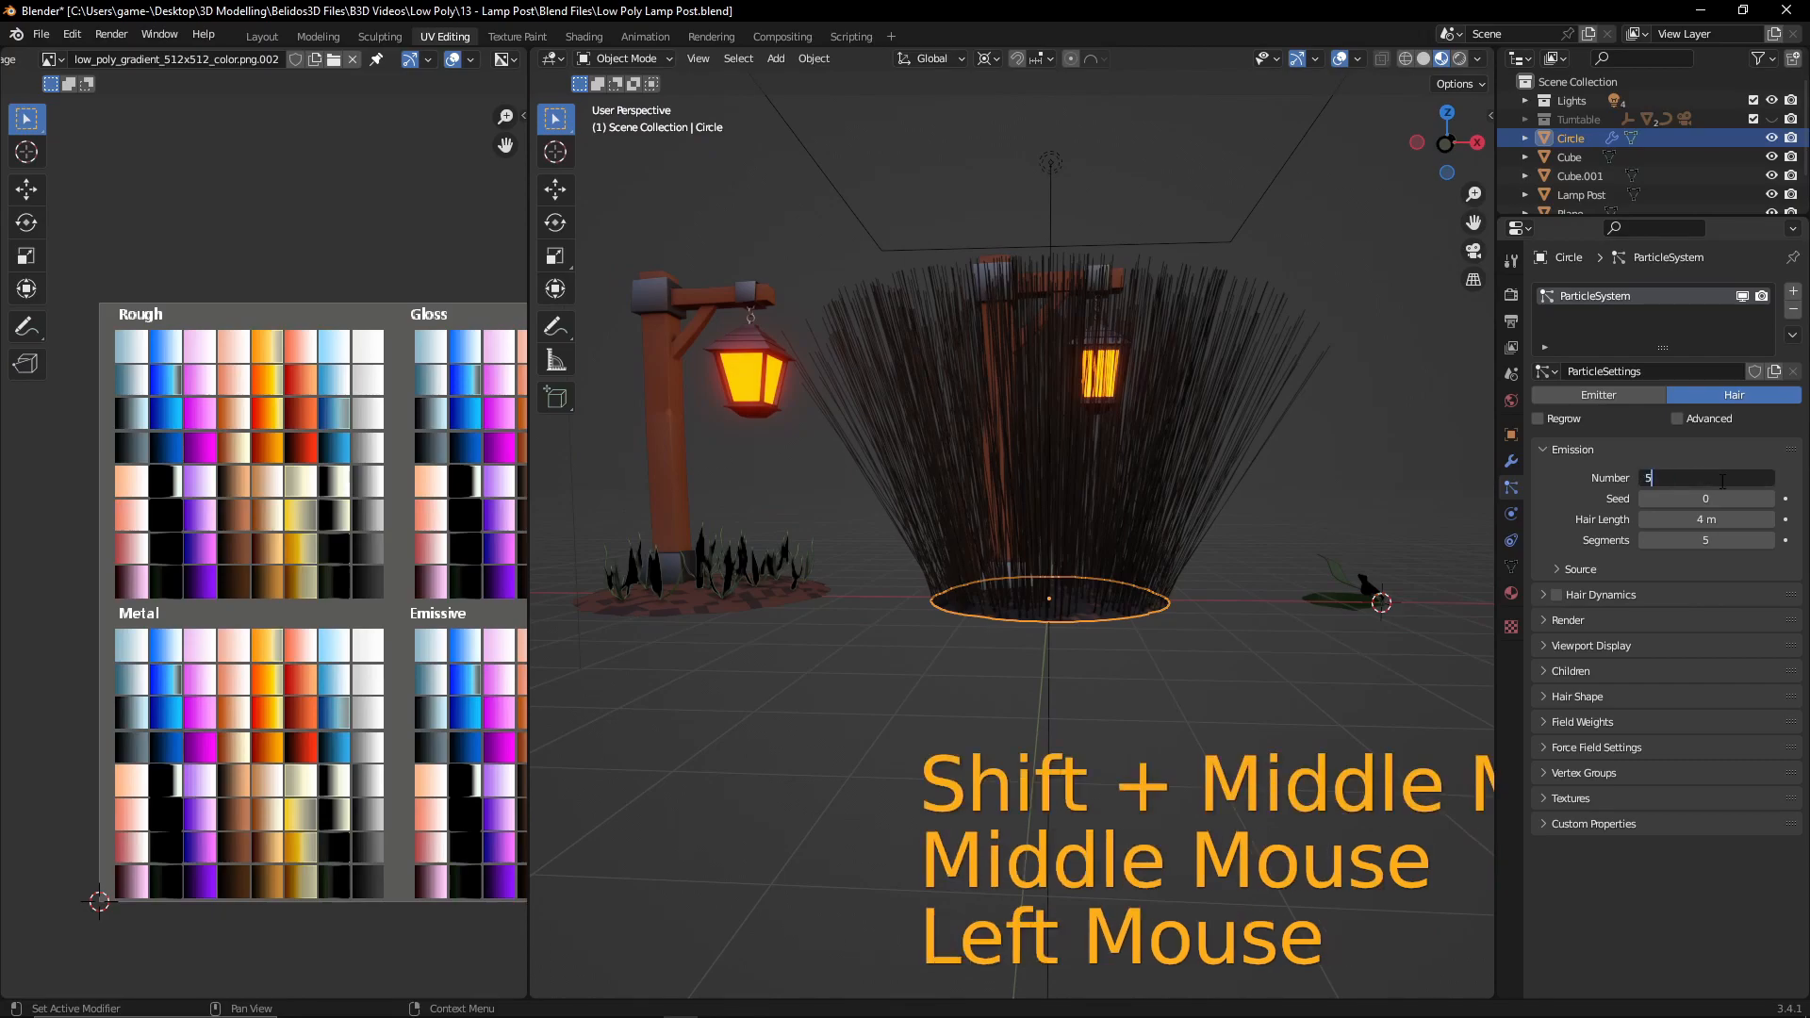
{"action": "type", "text": "0"}
{"action": "key", "text": "Return"}
{"action": "middle_click_drag", "start_coordinate": [1275, 539], "coordinate": [1230, 600]}
{"action": "middle_click_drag", "start_coordinate": [1269, 660], "coordinate": [1011, 545], "text": "shift"}
{"action": "scroll", "coordinate": [1057, 434], "scroll_direction": "down", "scroll_amount": 2}
{"action": "middle_click_drag", "start_coordinate": [1058, 434], "coordinate": [1382, 621]}
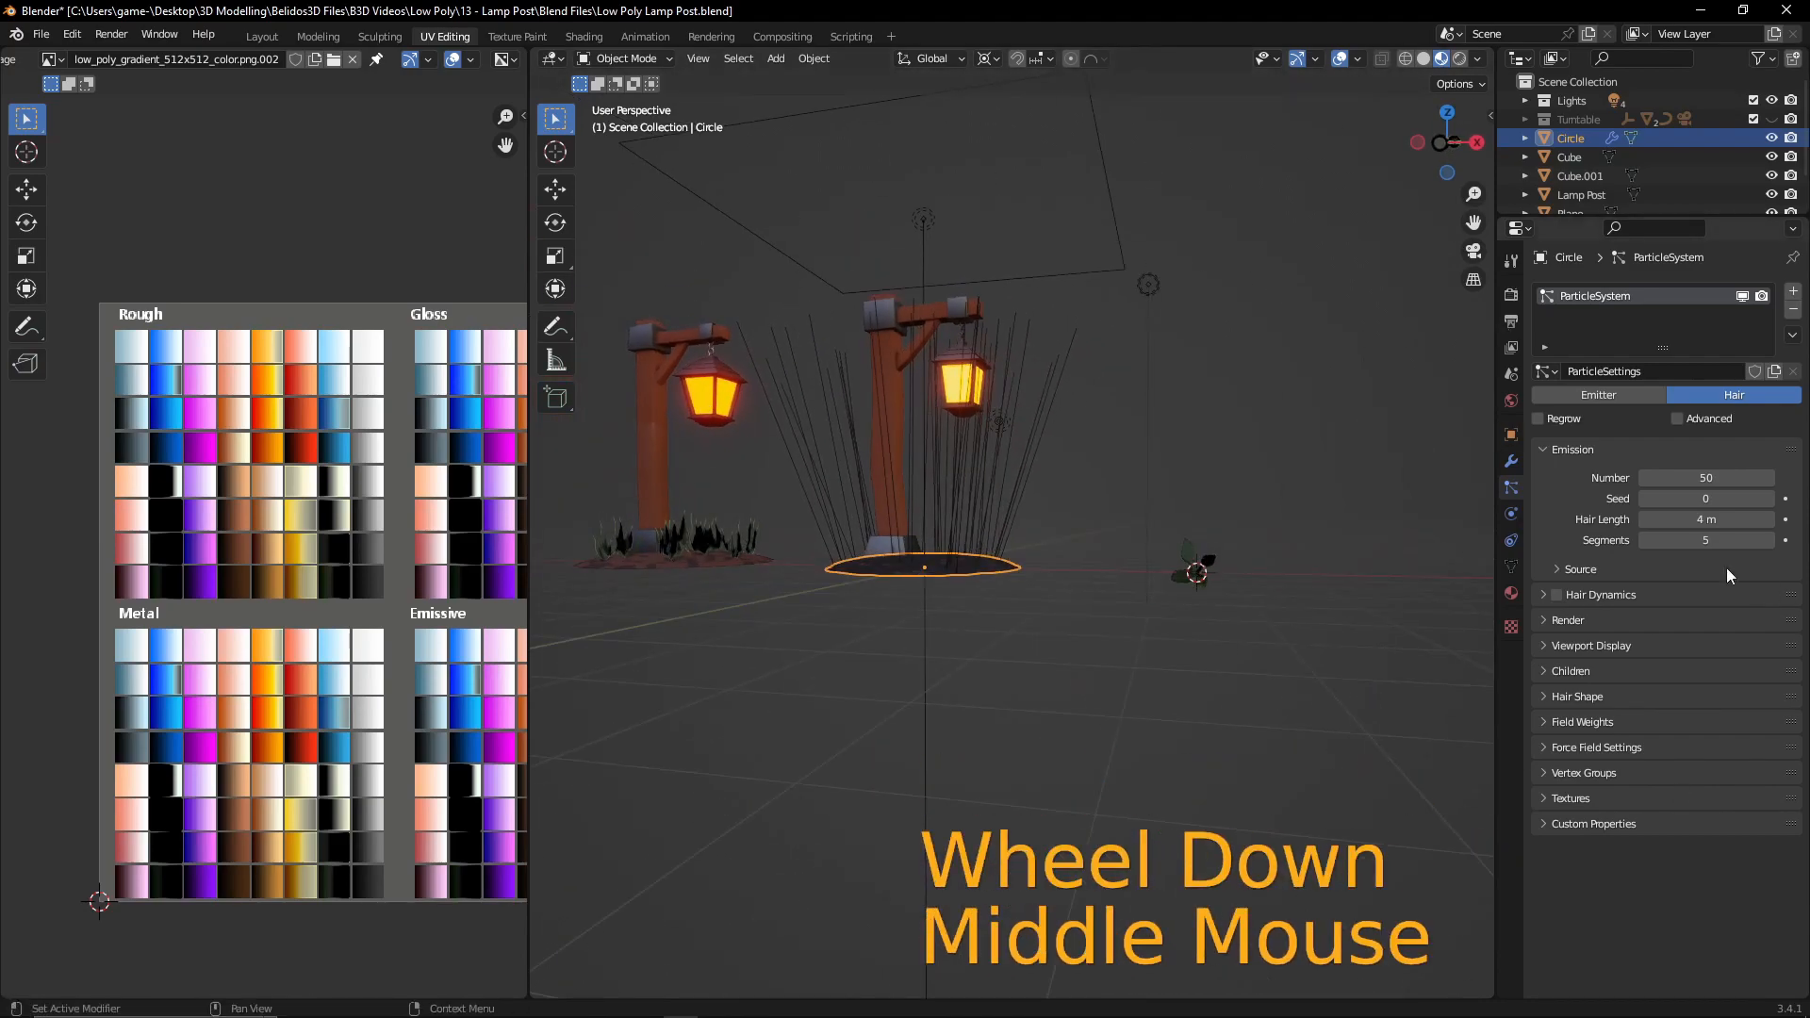
- Render the hair particles as Object, using the grass clump beside the lamp post as the instance object
{"action": "left_click", "coordinate": [1547, 619]}
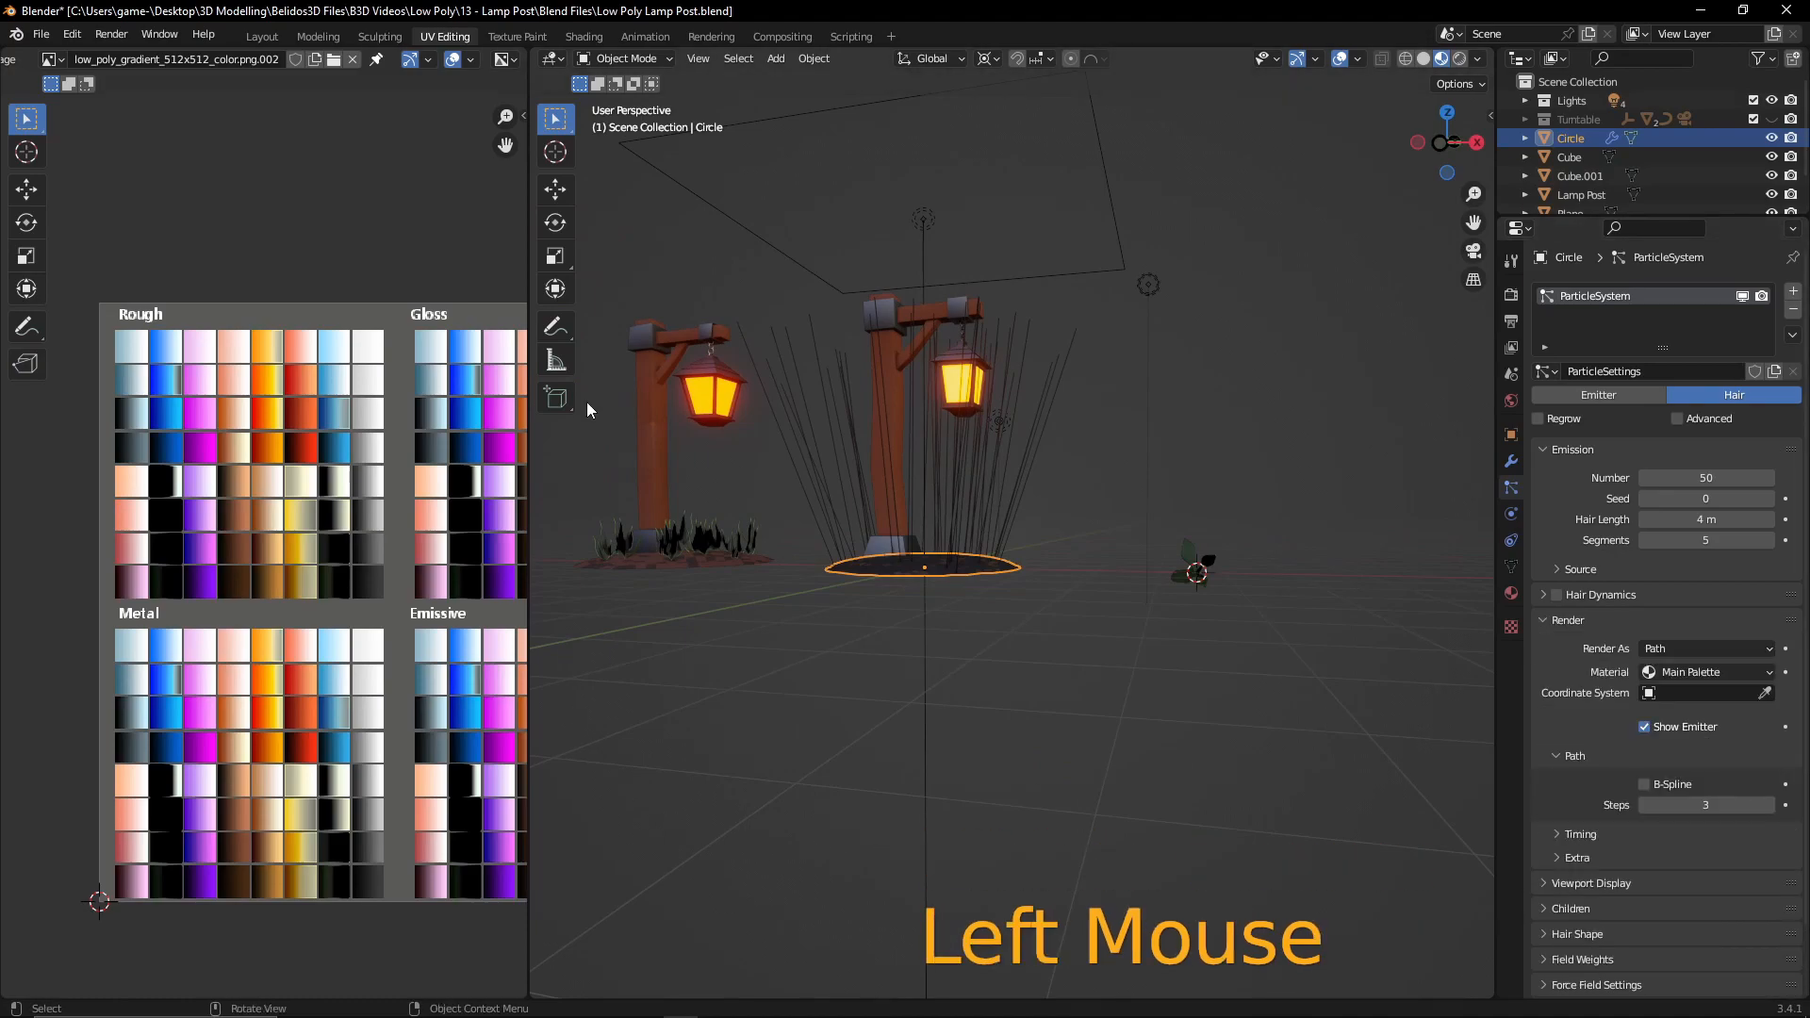
{"action": "left_click", "coordinate": [1663, 648]}
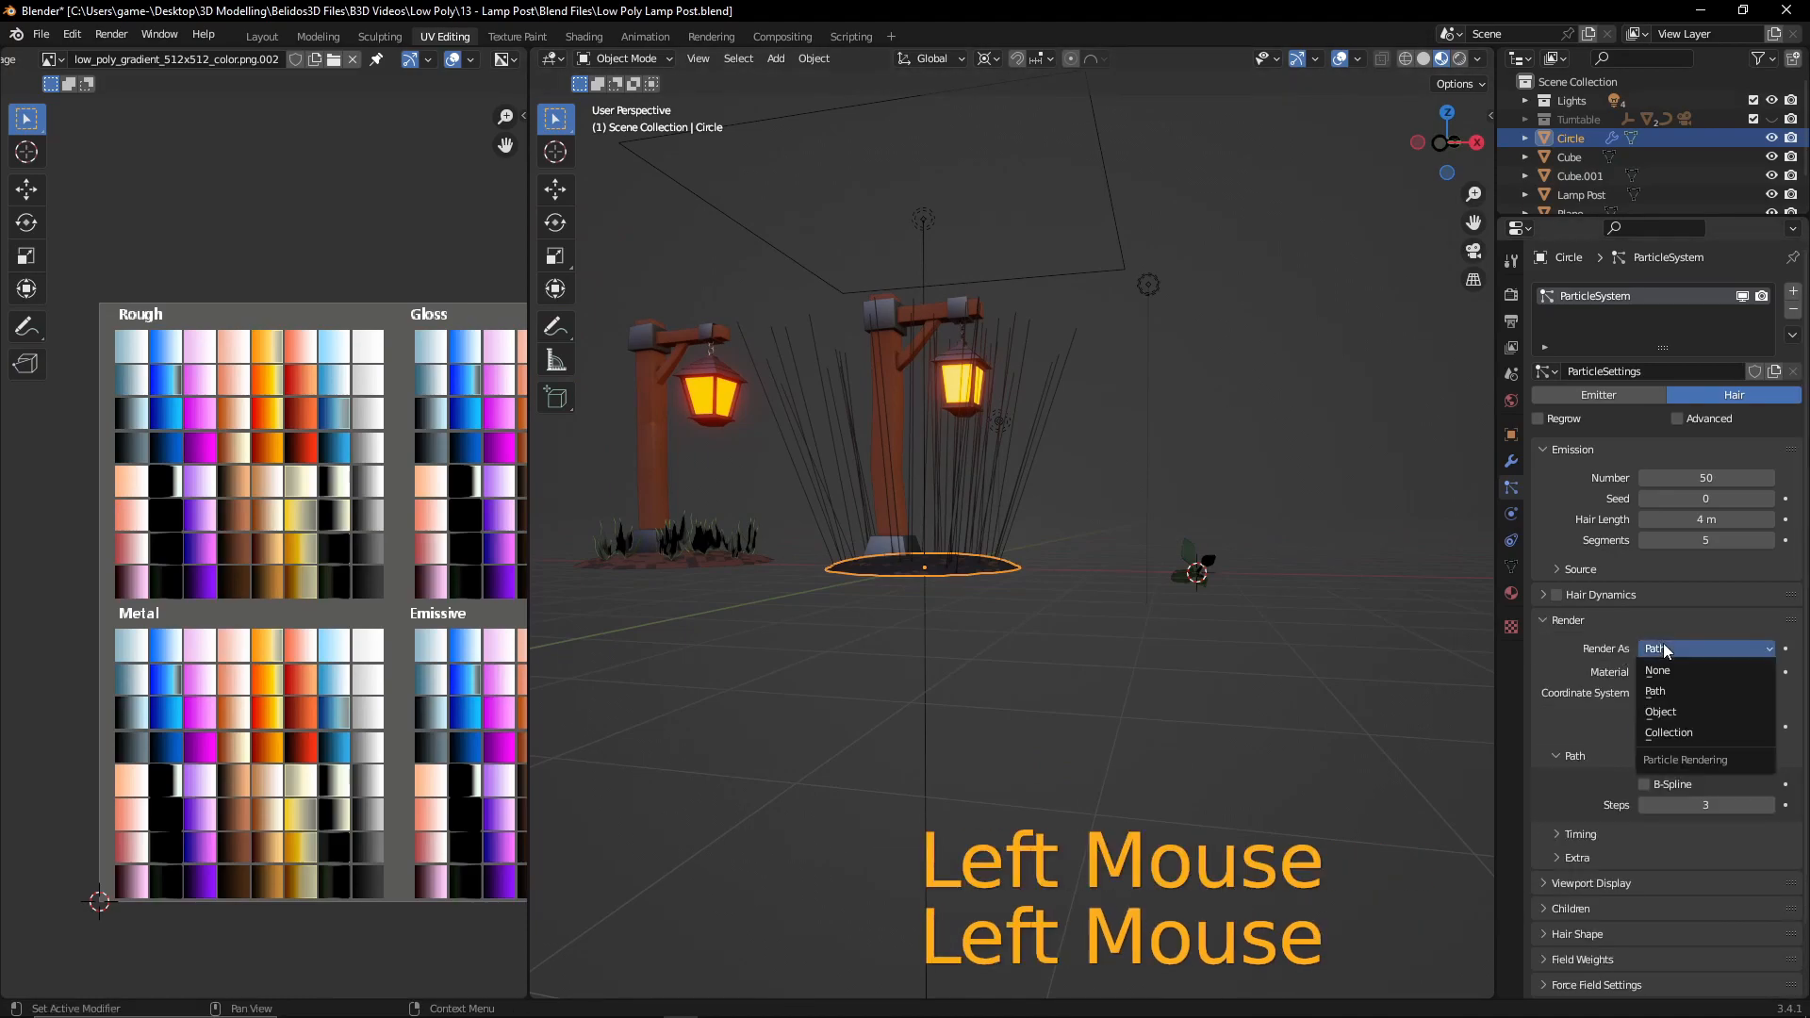
{"action": "left_click", "coordinate": [1686, 709]}
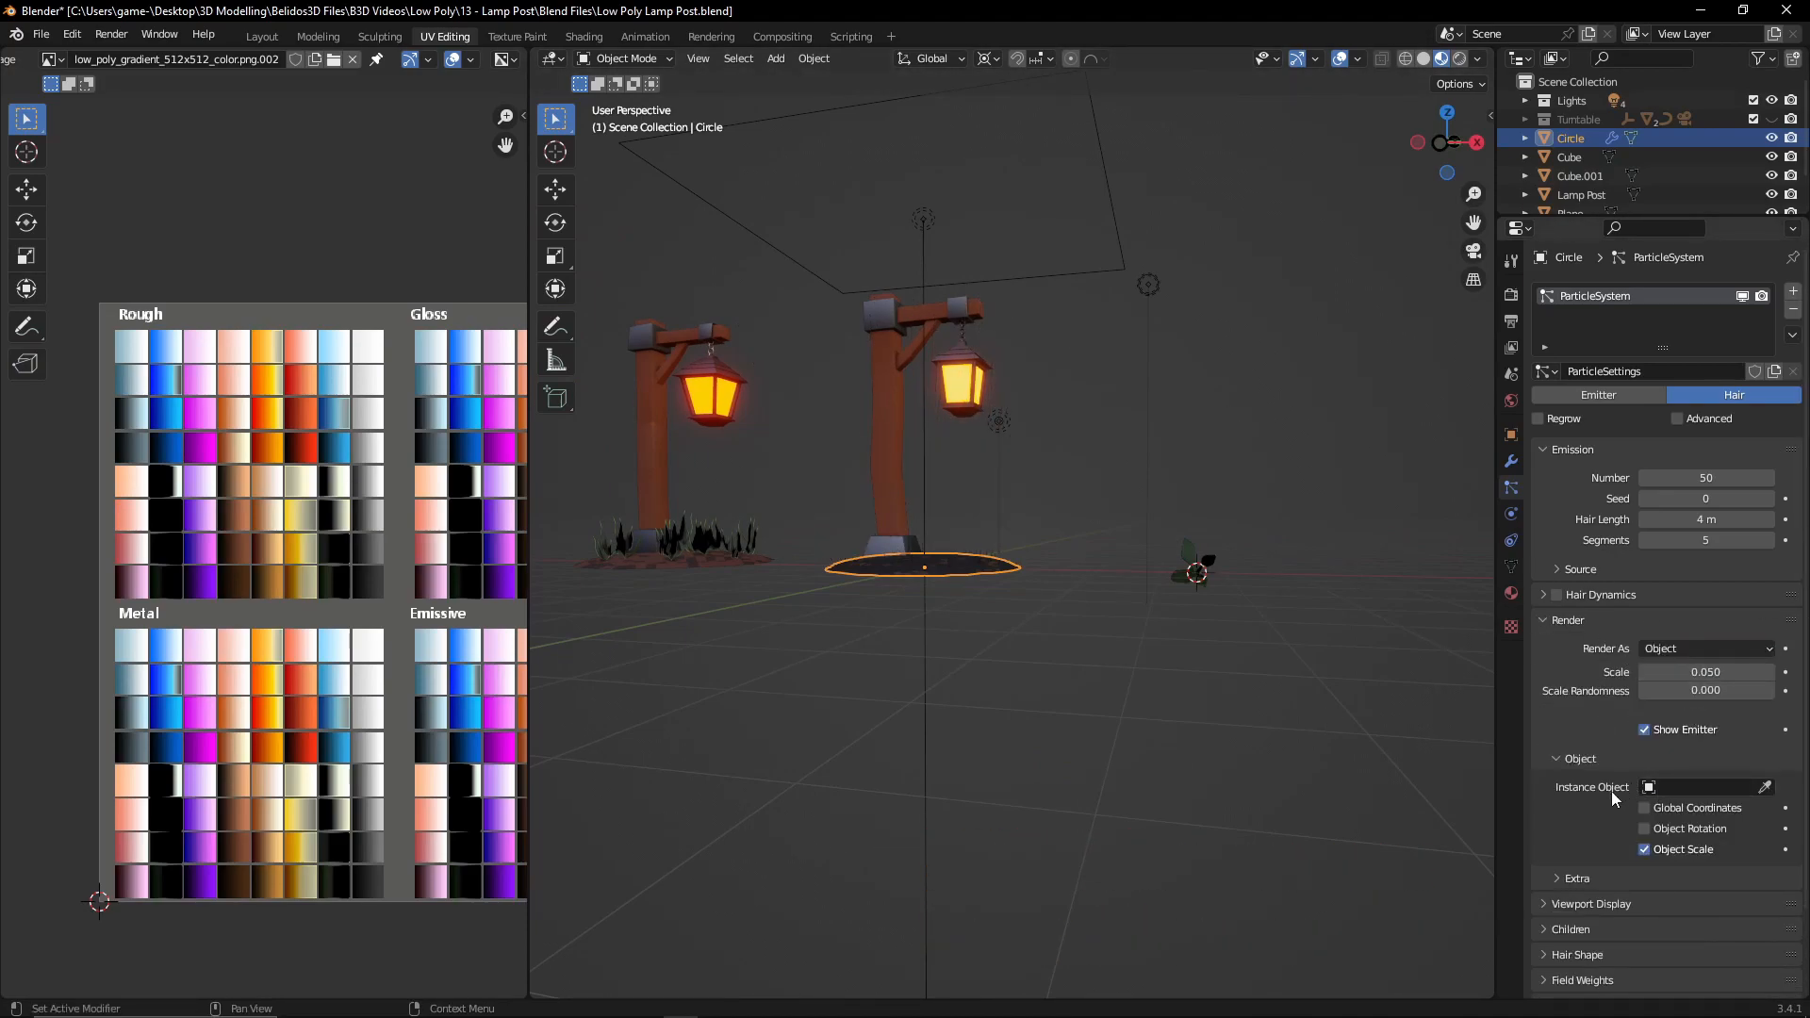
{"action": "left_click", "coordinate": [1766, 788]}
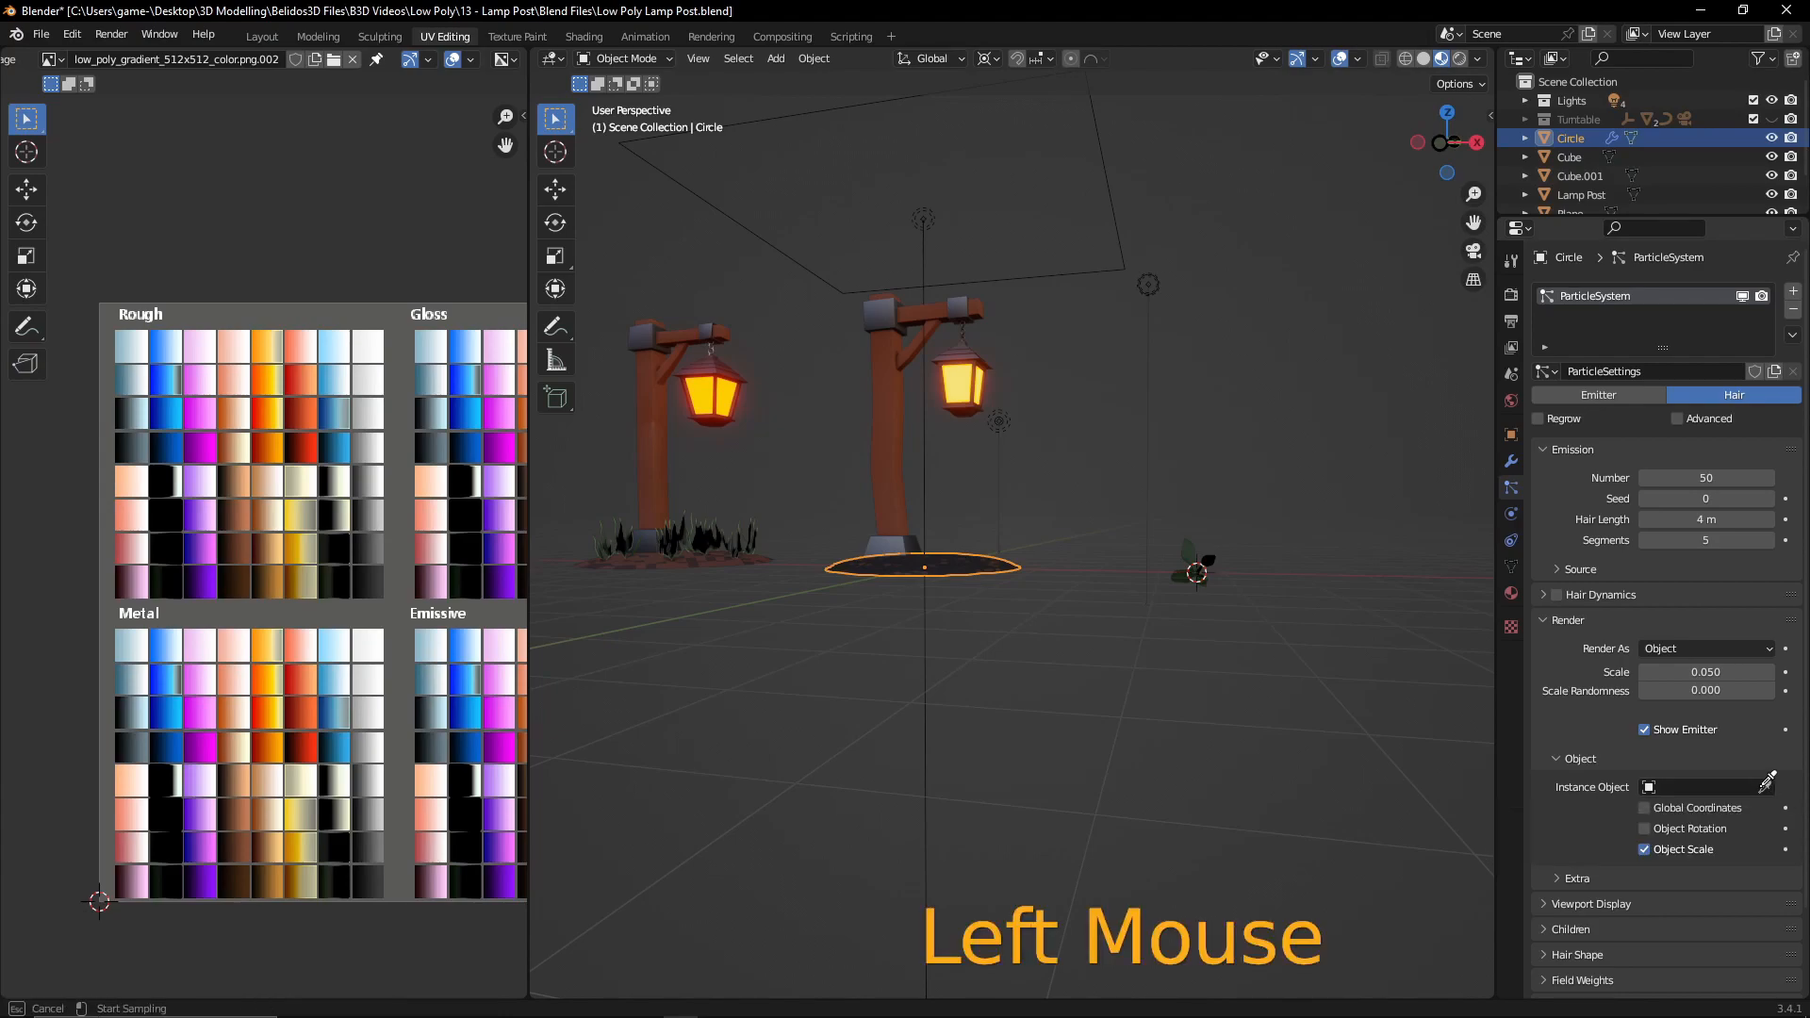
{"action": "left_click", "coordinate": [1212, 556]}
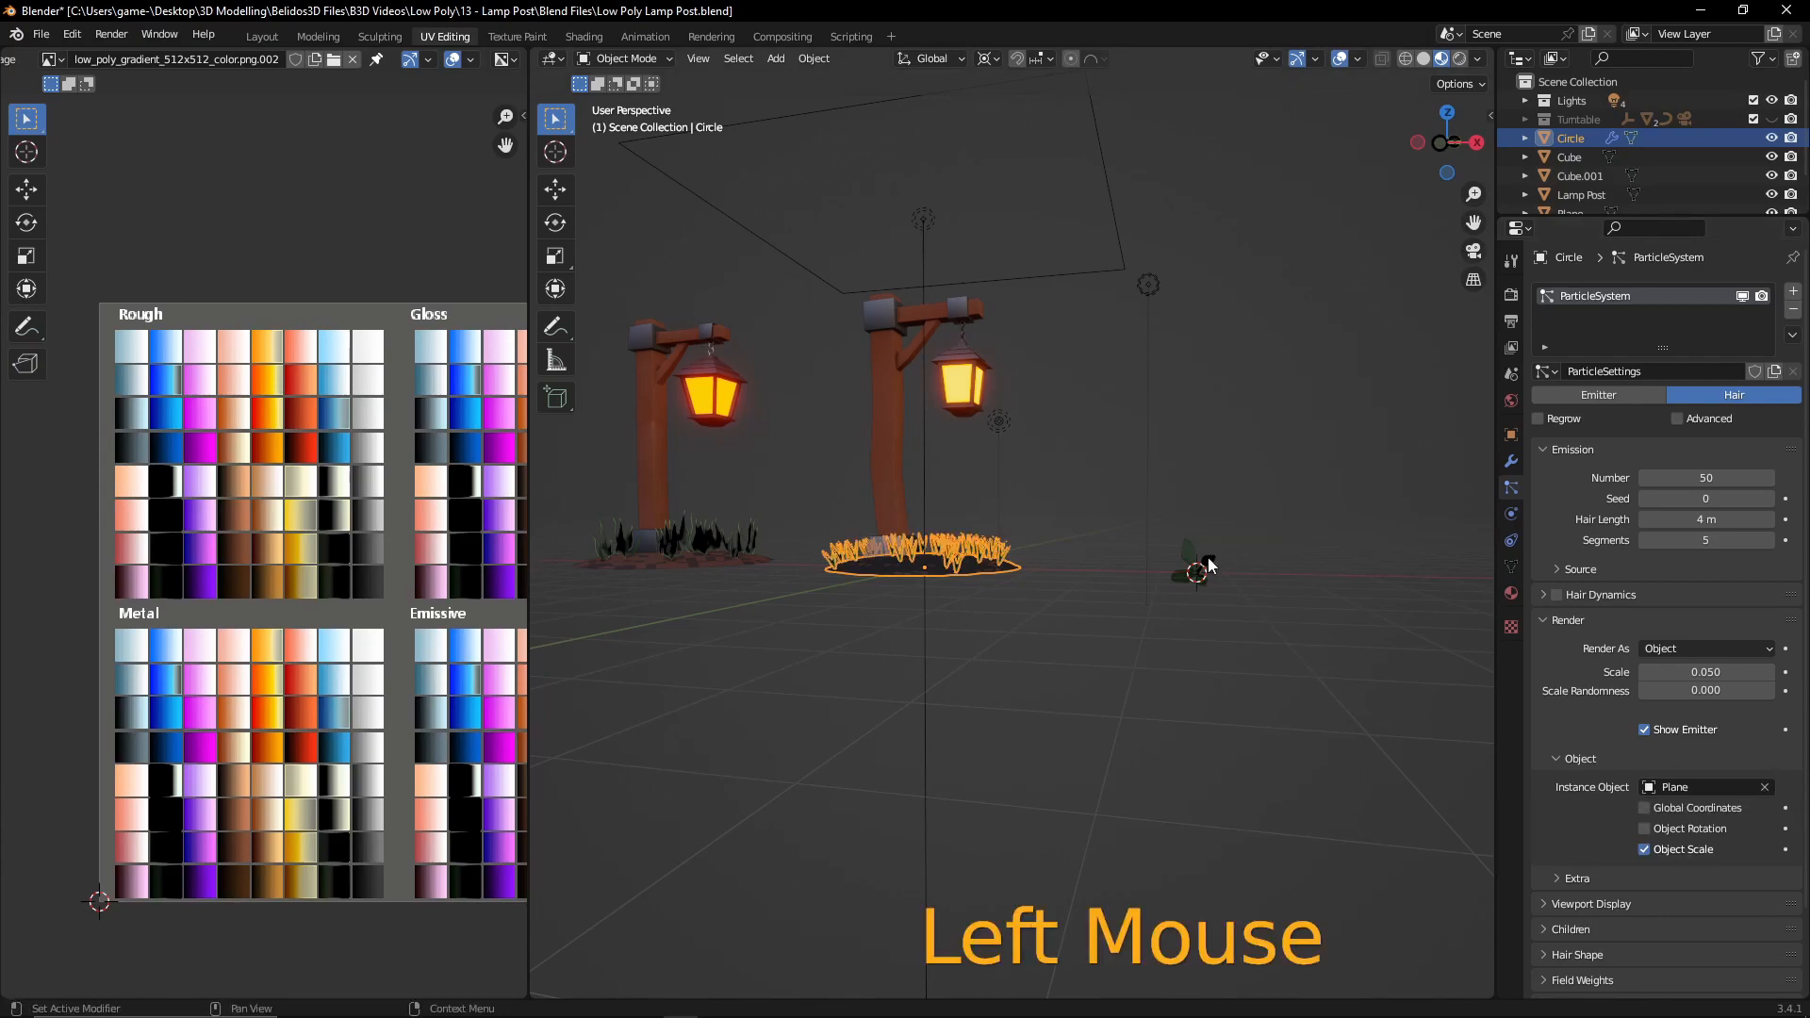
{"action": "scroll", "coordinate": [1015, 620], "scroll_direction": "up", "scroll_amount": 3}
{"action": "middle_click_drag", "start_coordinate": [993, 648], "coordinate": [1039, 492]}
{"action": "middle_click_drag", "start_coordinate": [1095, 548], "coordinate": [1001, 692]}
{"action": "middle_click_drag", "start_coordinate": [1154, 594], "coordinate": [920, 579]}
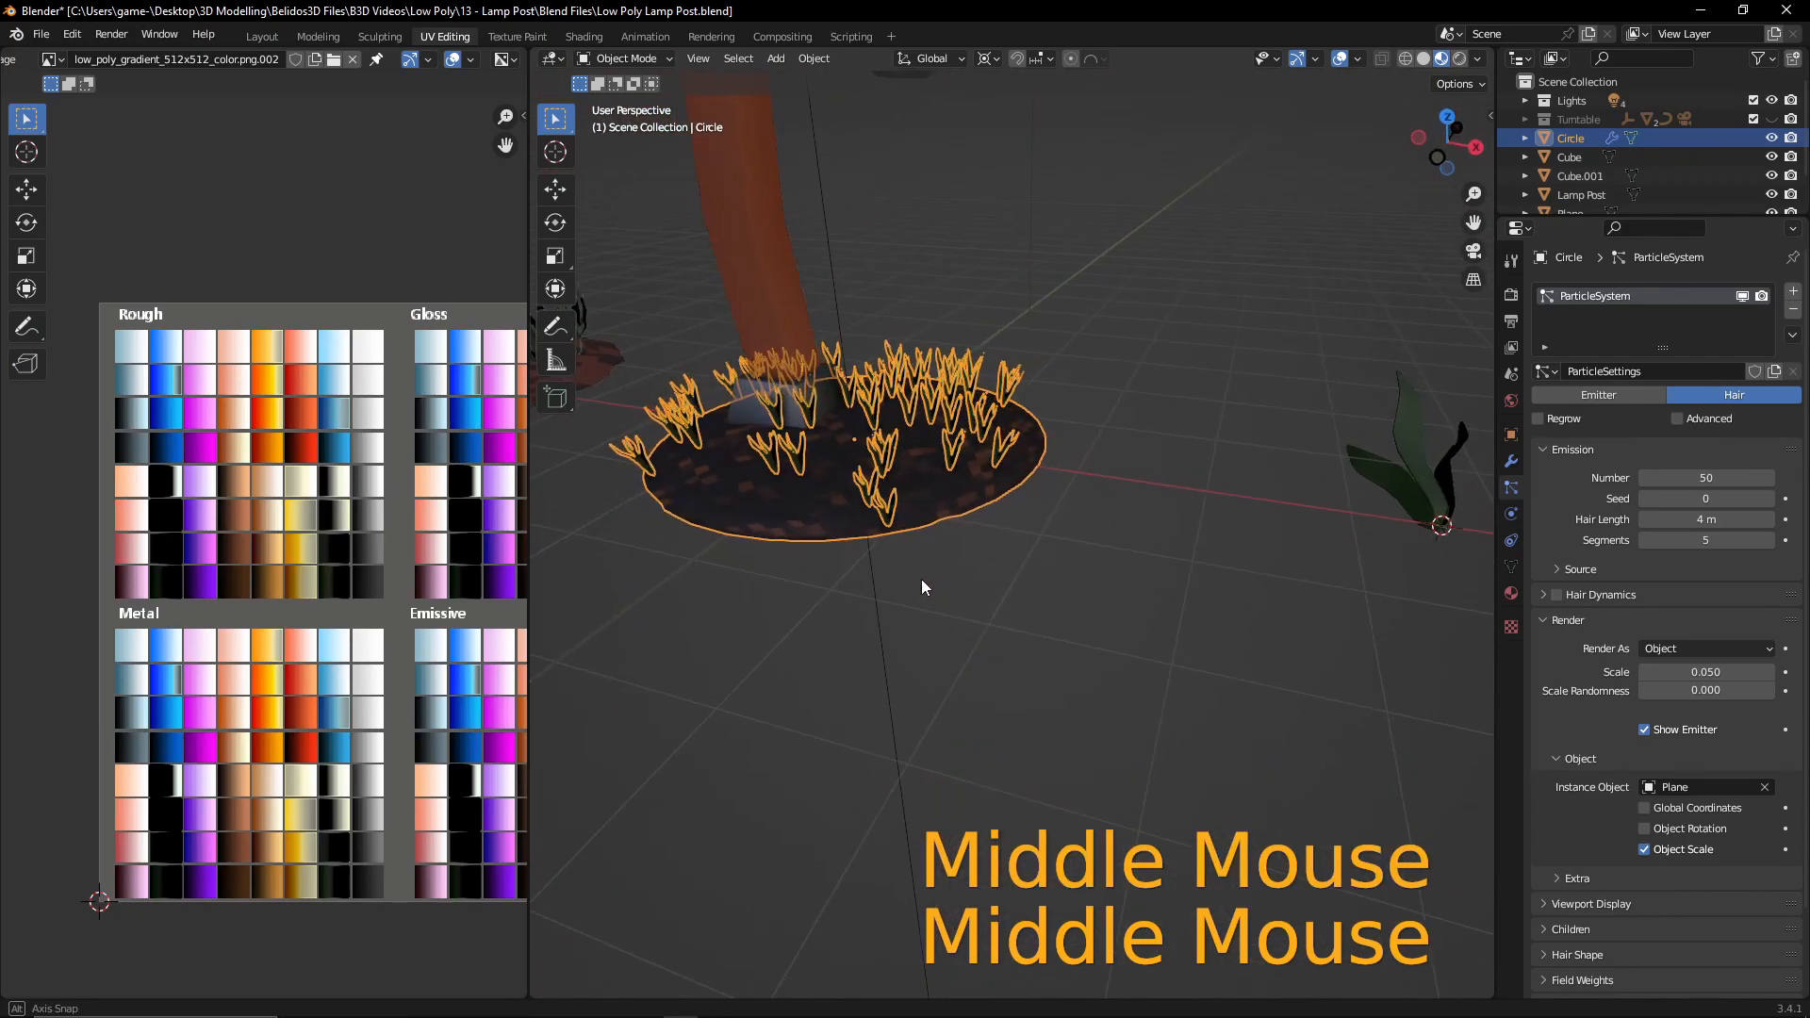
- Enable the Advanced hair options and turn on Rotation for the particles
{"action": "left_click", "coordinate": [1684, 419]}
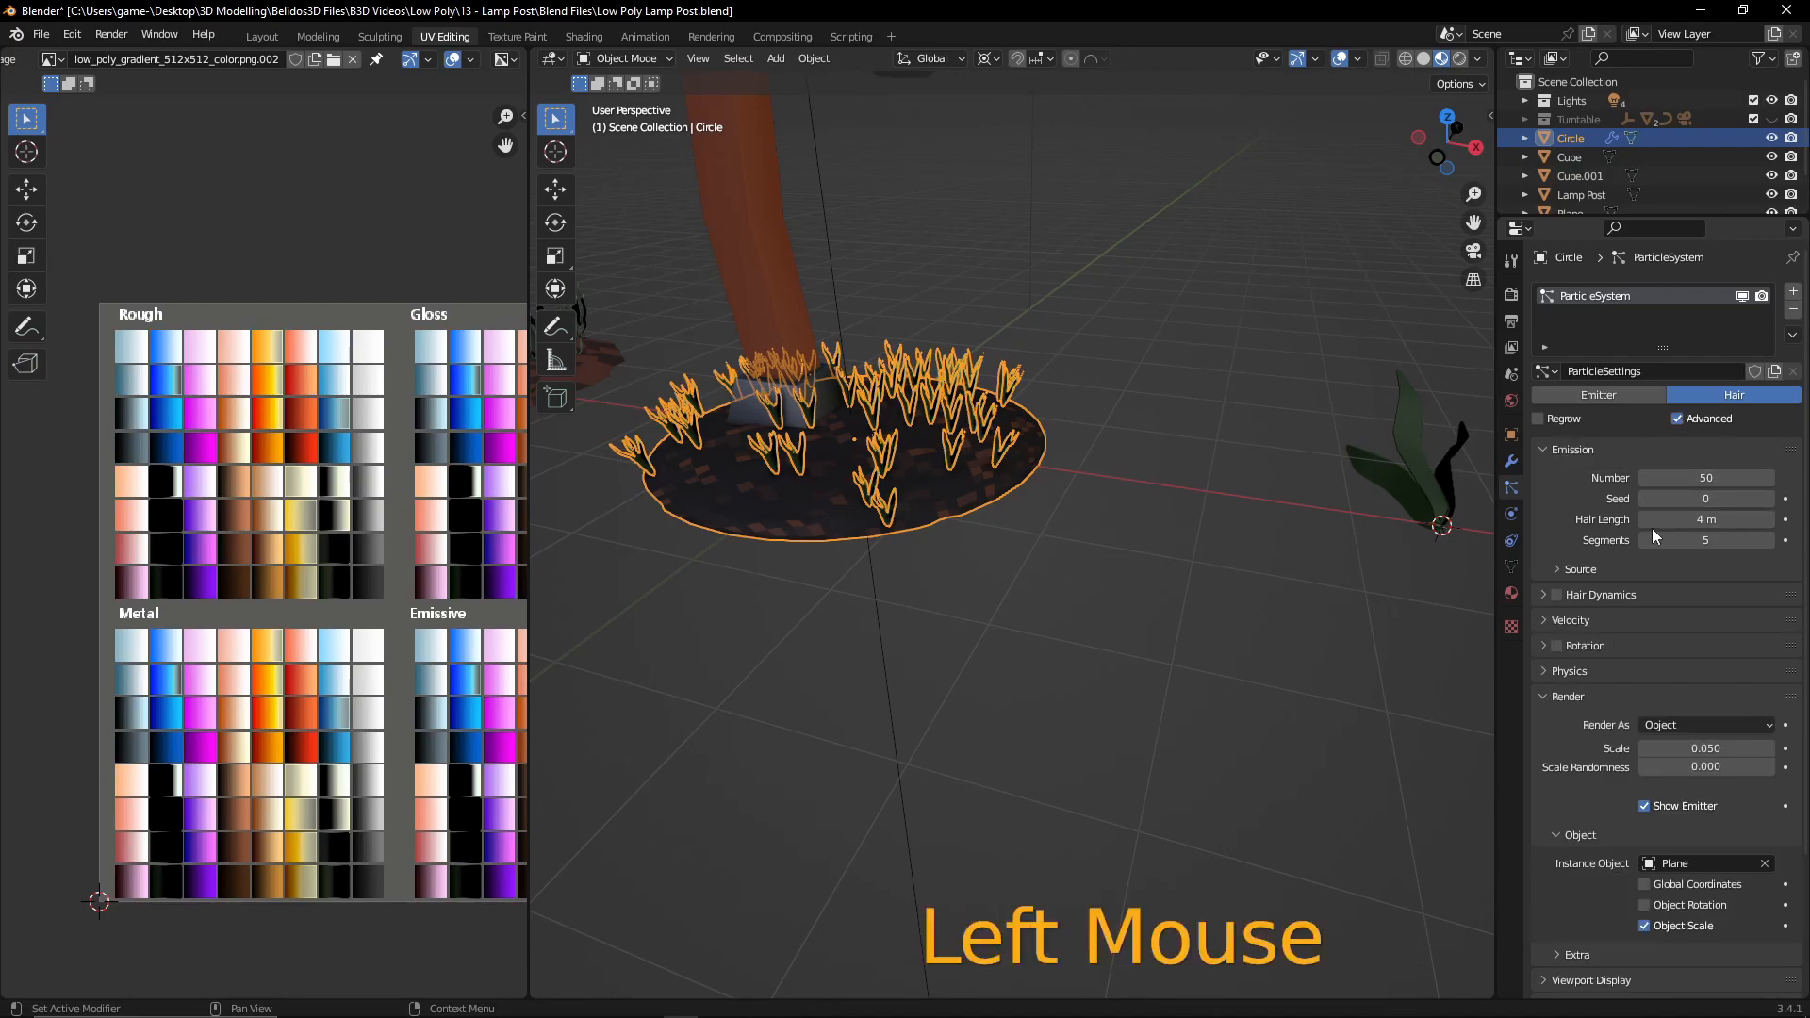
{"action": "left_click", "coordinate": [1543, 647]}
{"action": "left_click", "coordinate": [1556, 645]}
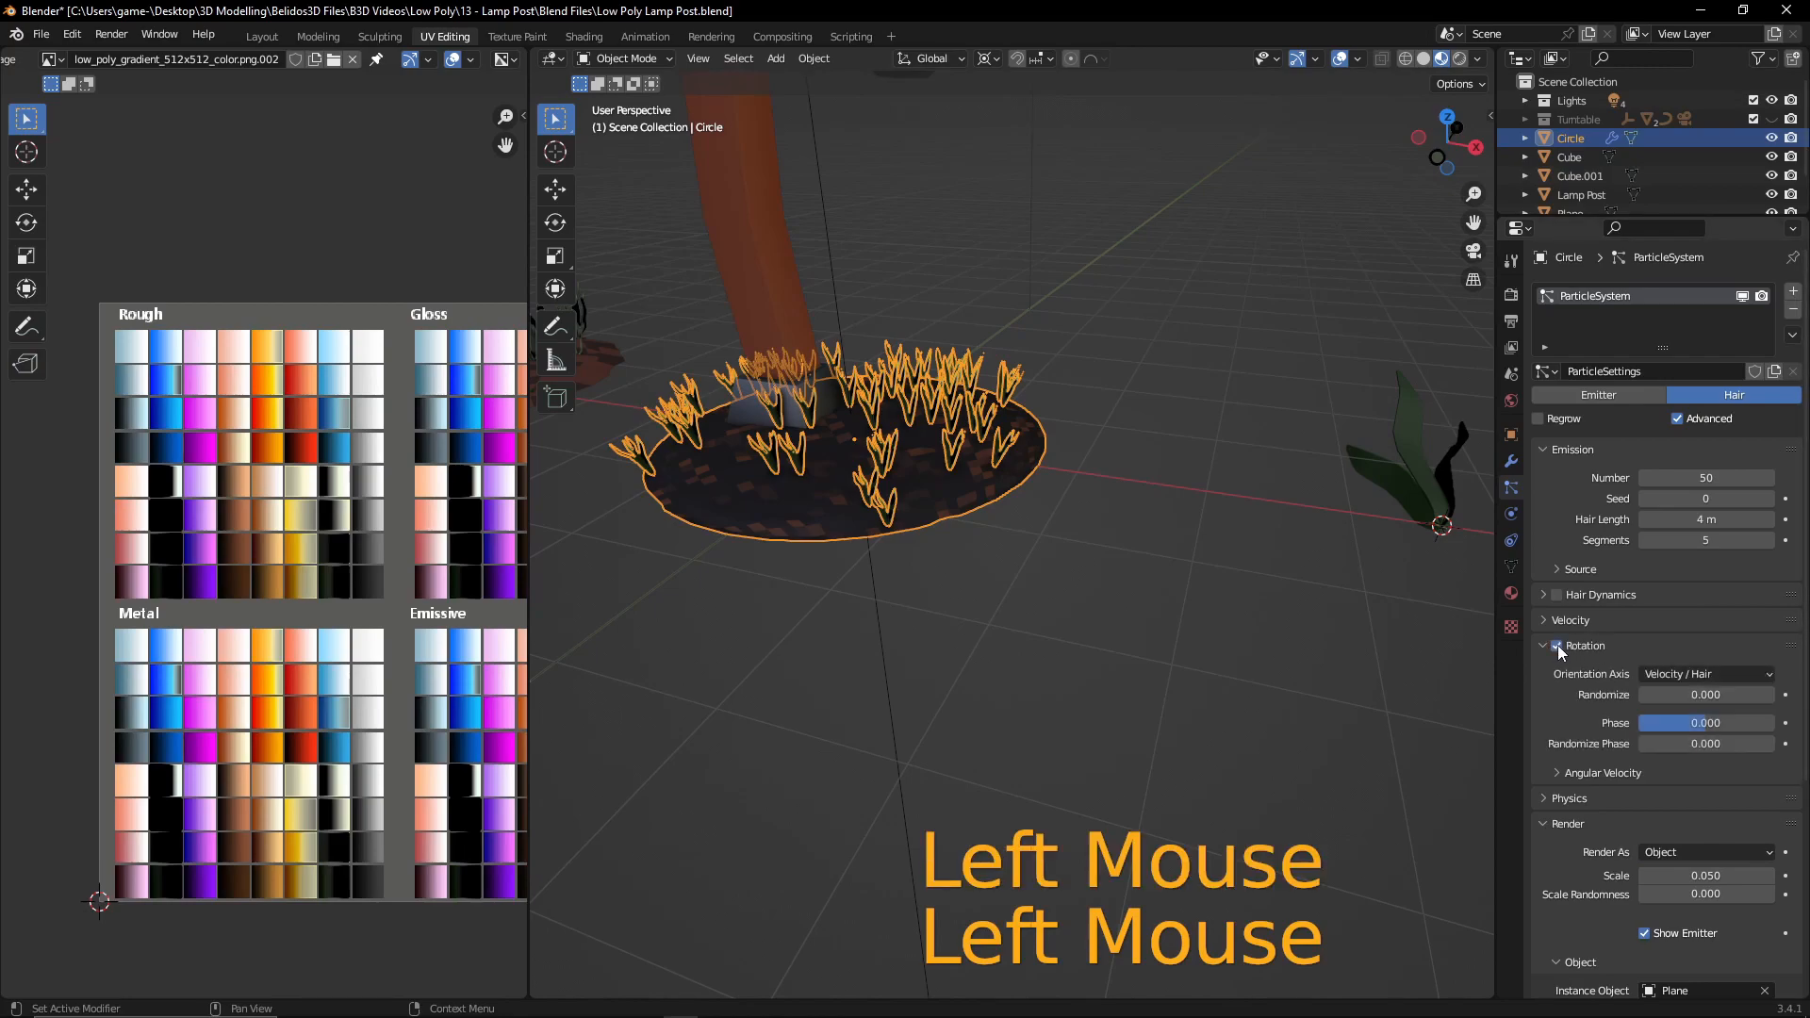
{"action": "scroll", "coordinate": [994, 591], "scroll_direction": "down", "scroll_amount": 1}
{"action": "middle_click_drag", "start_coordinate": [980, 584], "coordinate": [993, 591]}
{"action": "scroll", "coordinate": [994, 591], "scroll_direction": "up", "scroll_amount": 2}
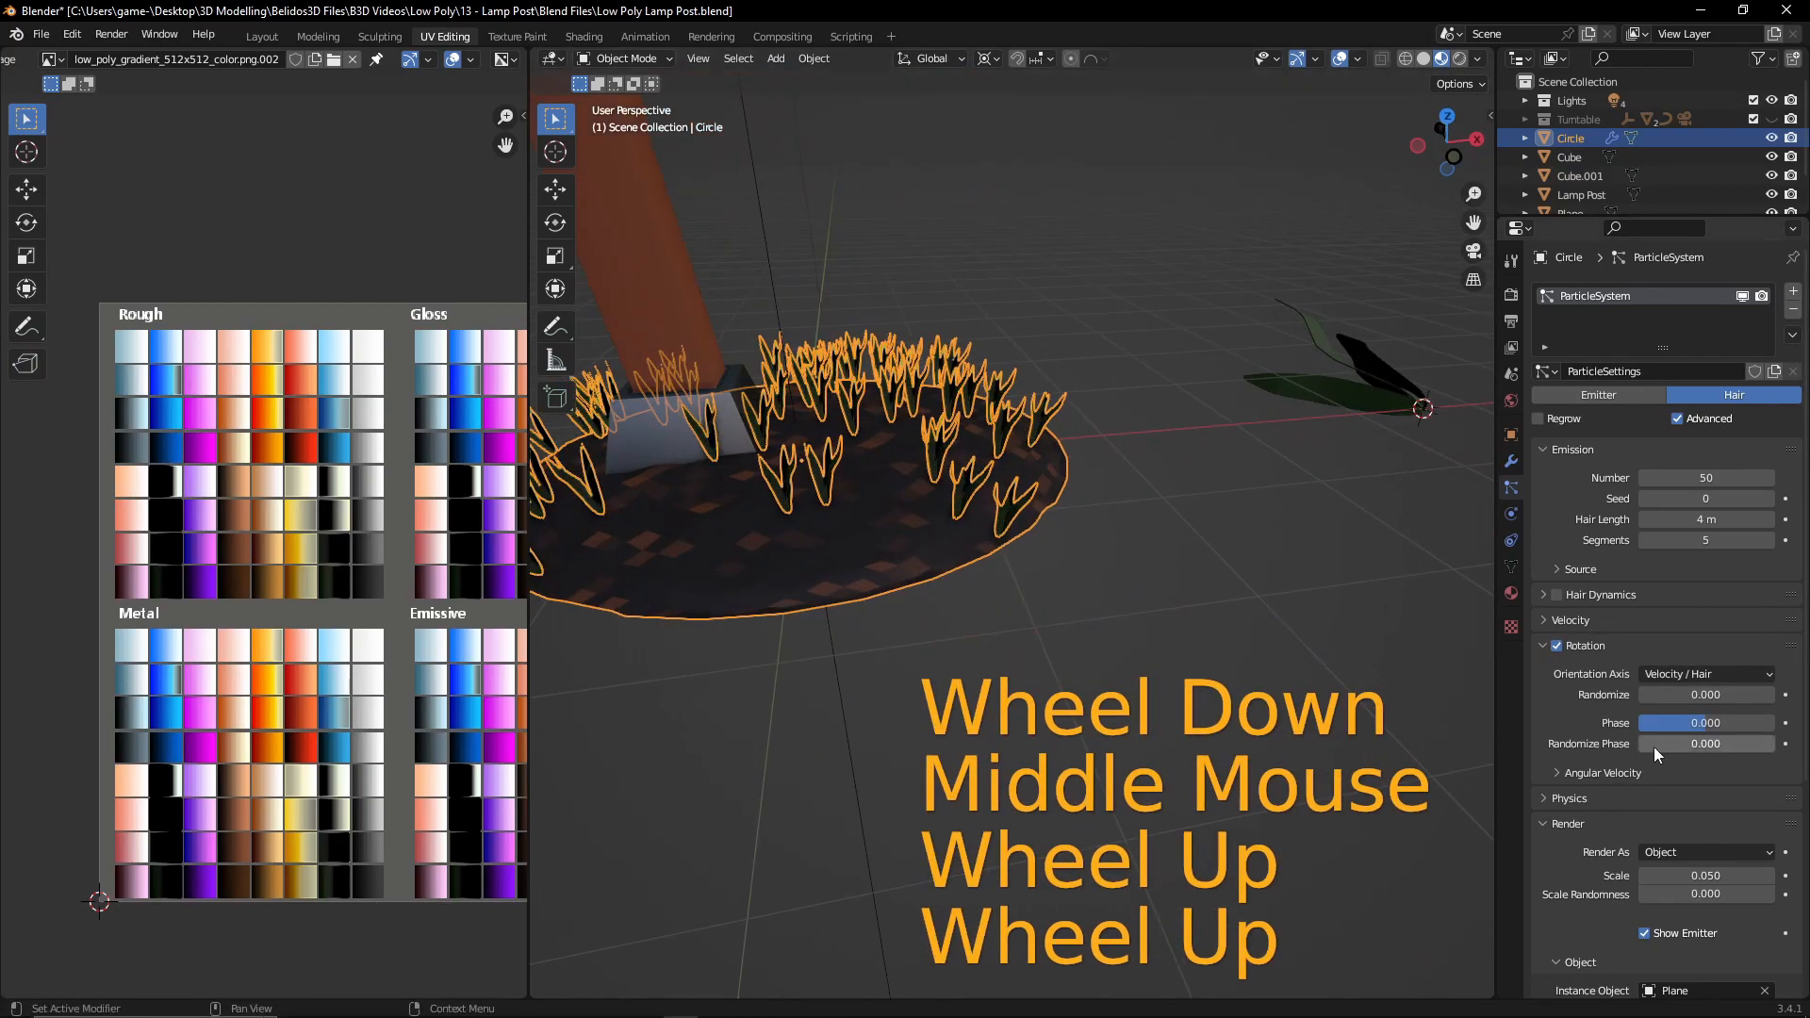
- Set the particle orientation axis to Global Z, with rotation Randomize 0.265 and Randomize Phase 0.667
{"action": "left_click_drag", "start_coordinate": [1654, 745], "coordinate": [1748, 744]}
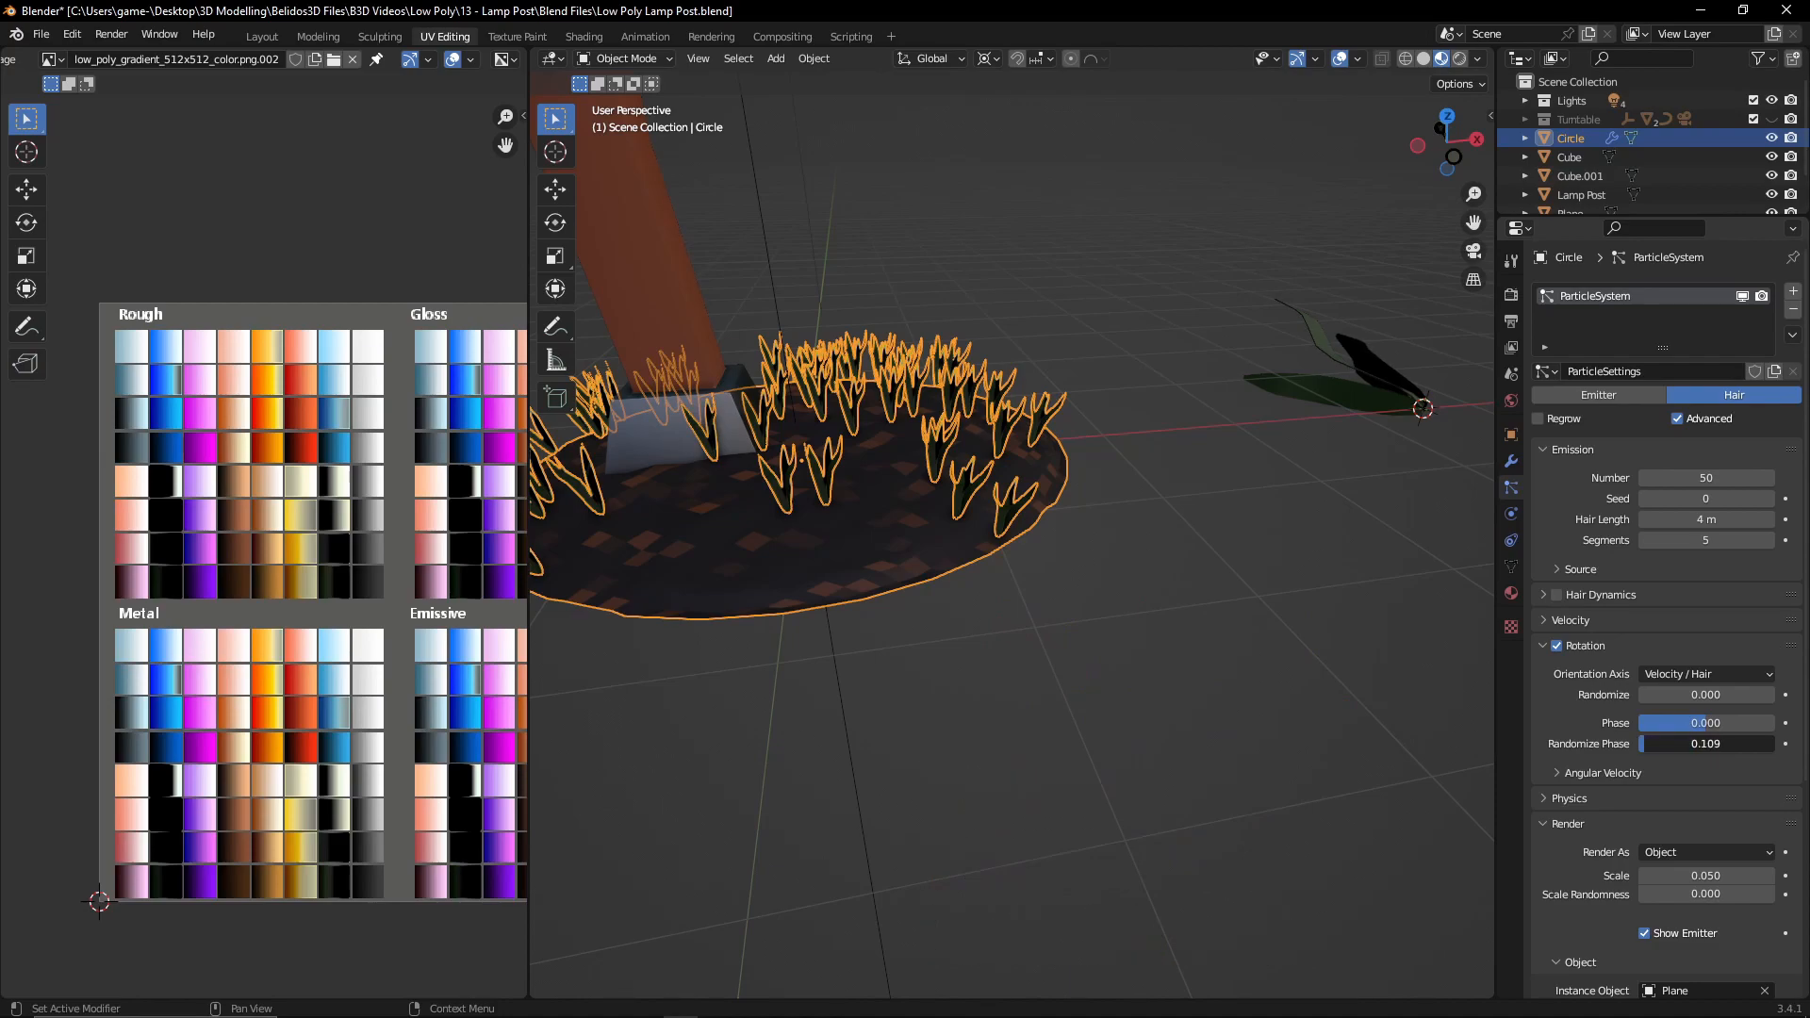
{"action": "left_click", "coordinate": [1667, 675]}
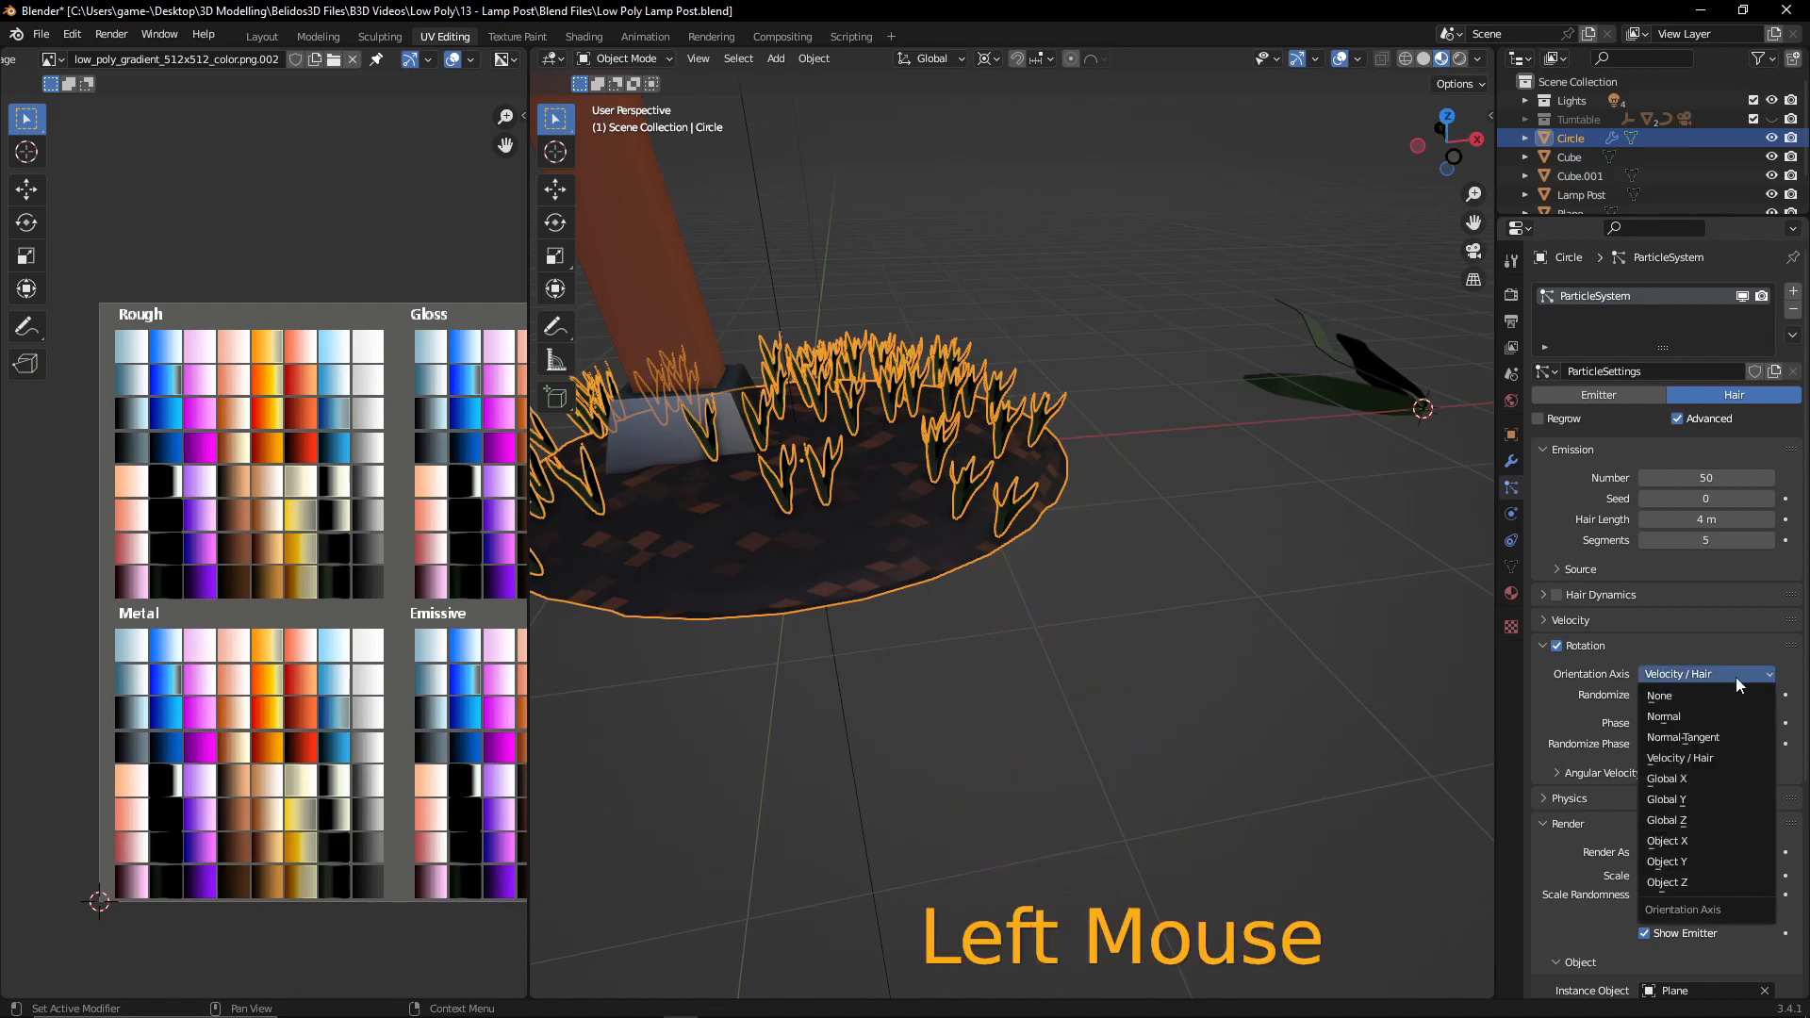
{"action": "left_click", "coordinate": [1684, 821]}
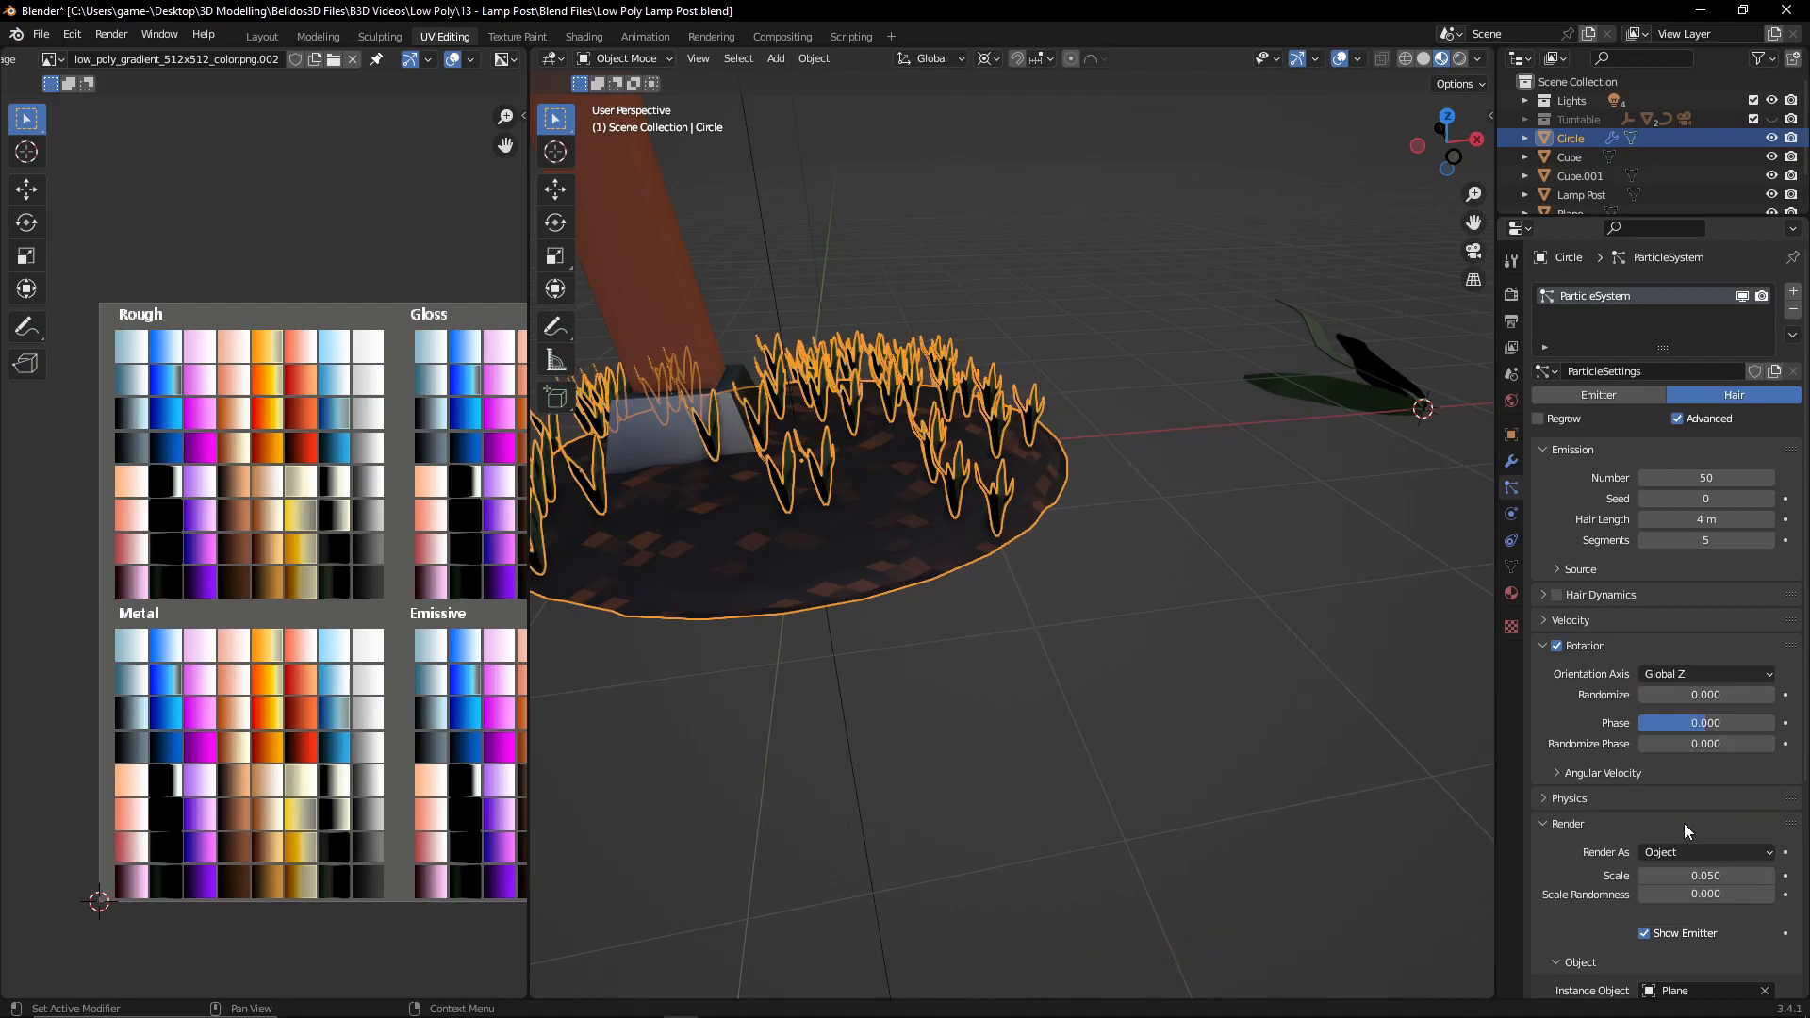
{"action": "left_click_drag", "start_coordinate": [1656, 751], "coordinate": [1683, 694]}
{"action": "scroll", "coordinate": [1575, 534], "scroll_direction": "up", "scroll_amount": 3}
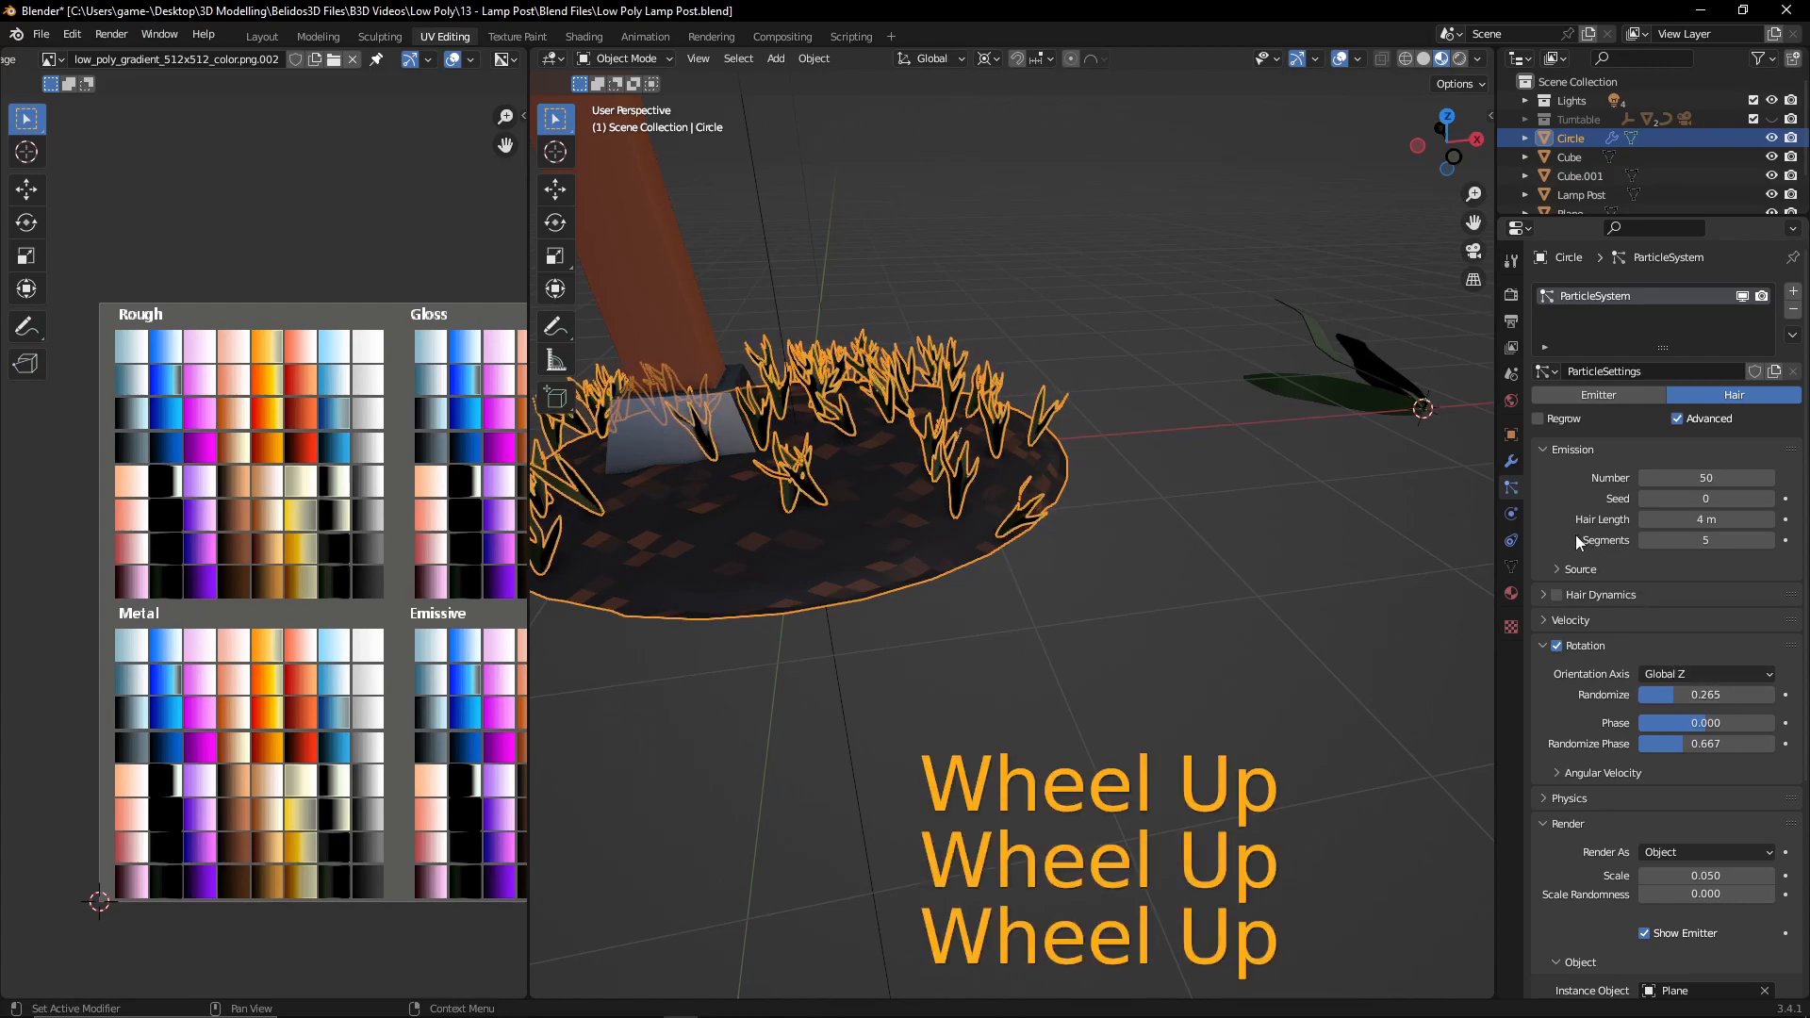
- Raise the emission number to 94 and the hair length to 4.35 m
{"action": "left_click", "coordinate": [1766, 483]}
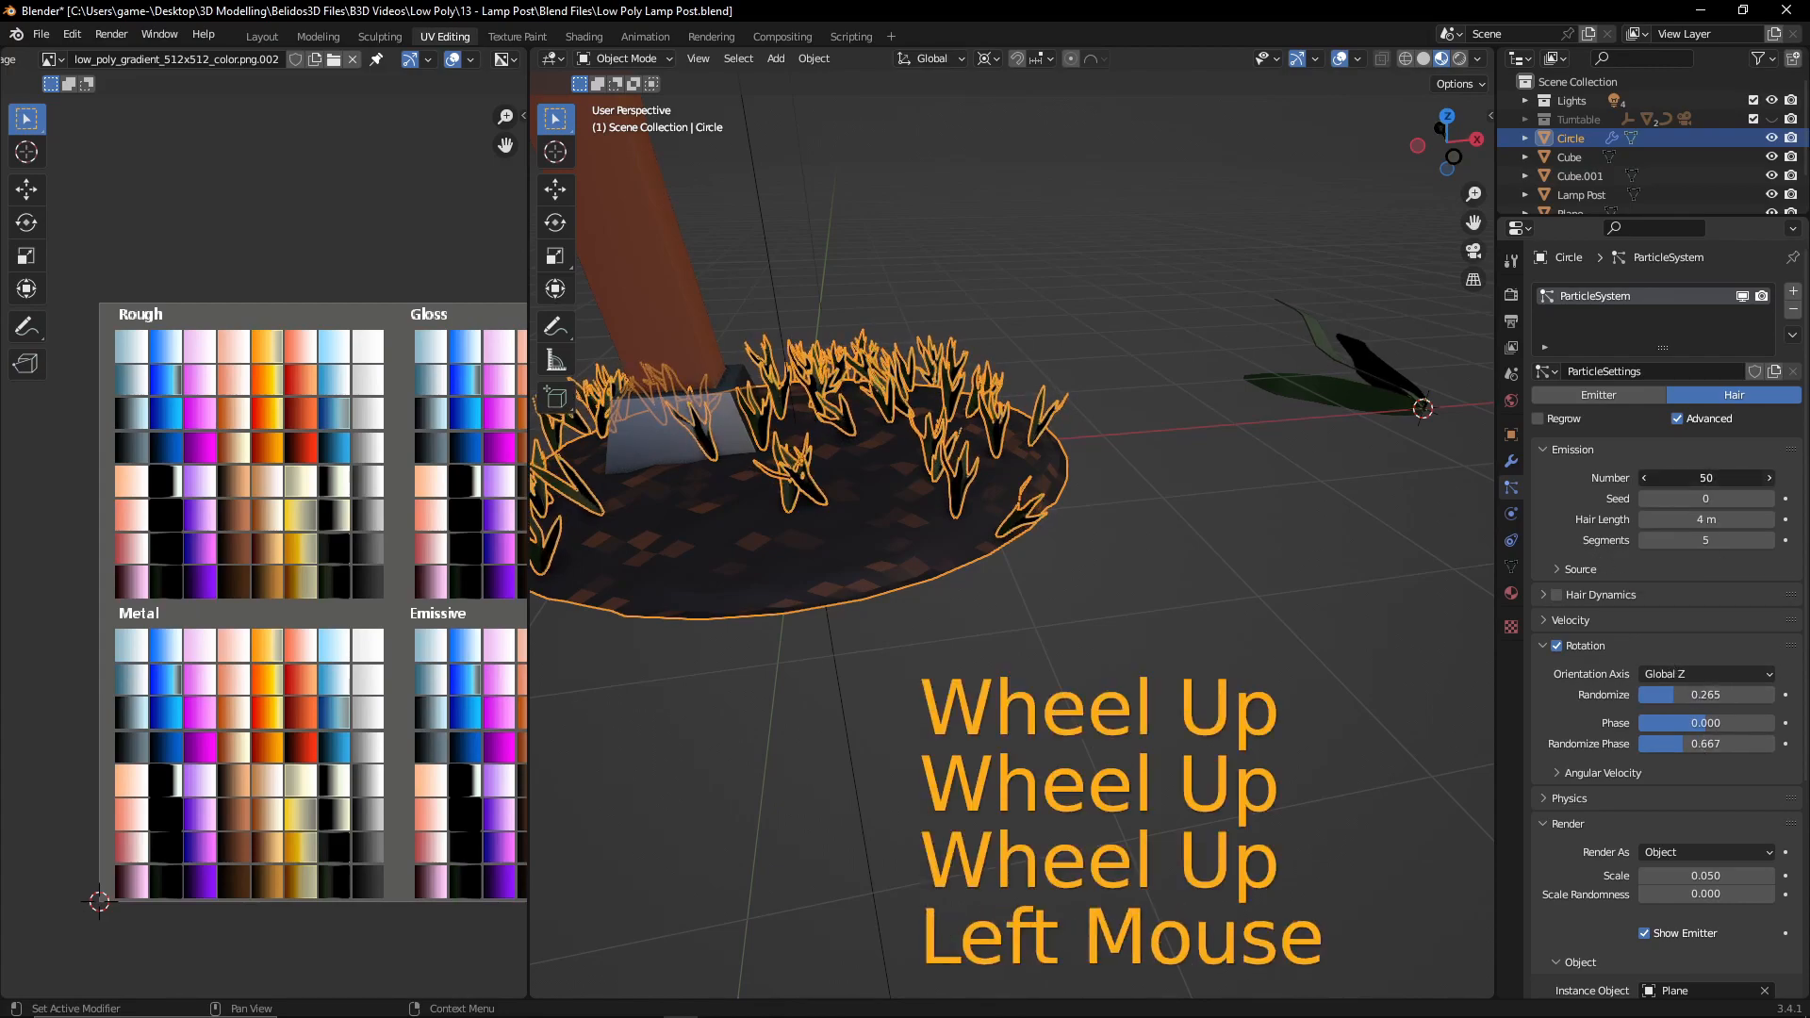
{"action": "left_click_drag", "start_coordinate": [1752, 481], "coordinate": [1721, 519]}
{"action": "middle_click_drag", "start_coordinate": [1028, 717], "coordinate": [1242, 683]}
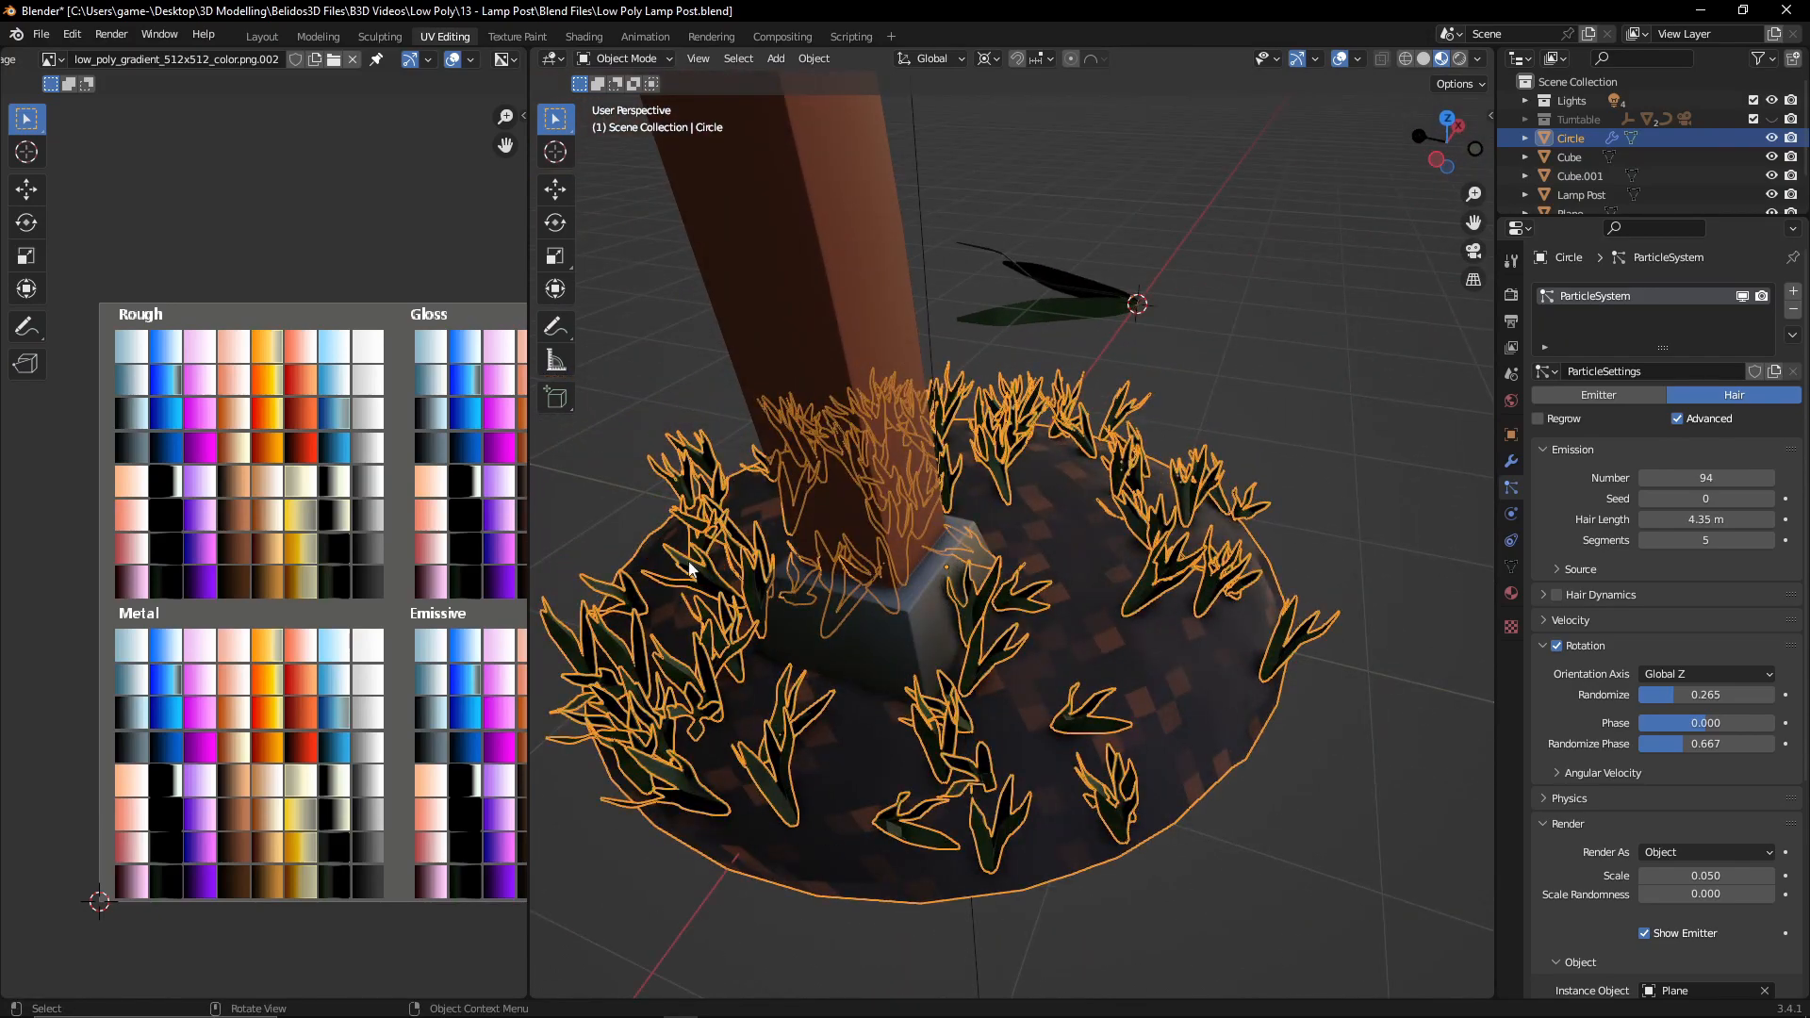
{"action": "middle_click_drag", "start_coordinate": [1020, 764], "coordinate": [1128, 543]}
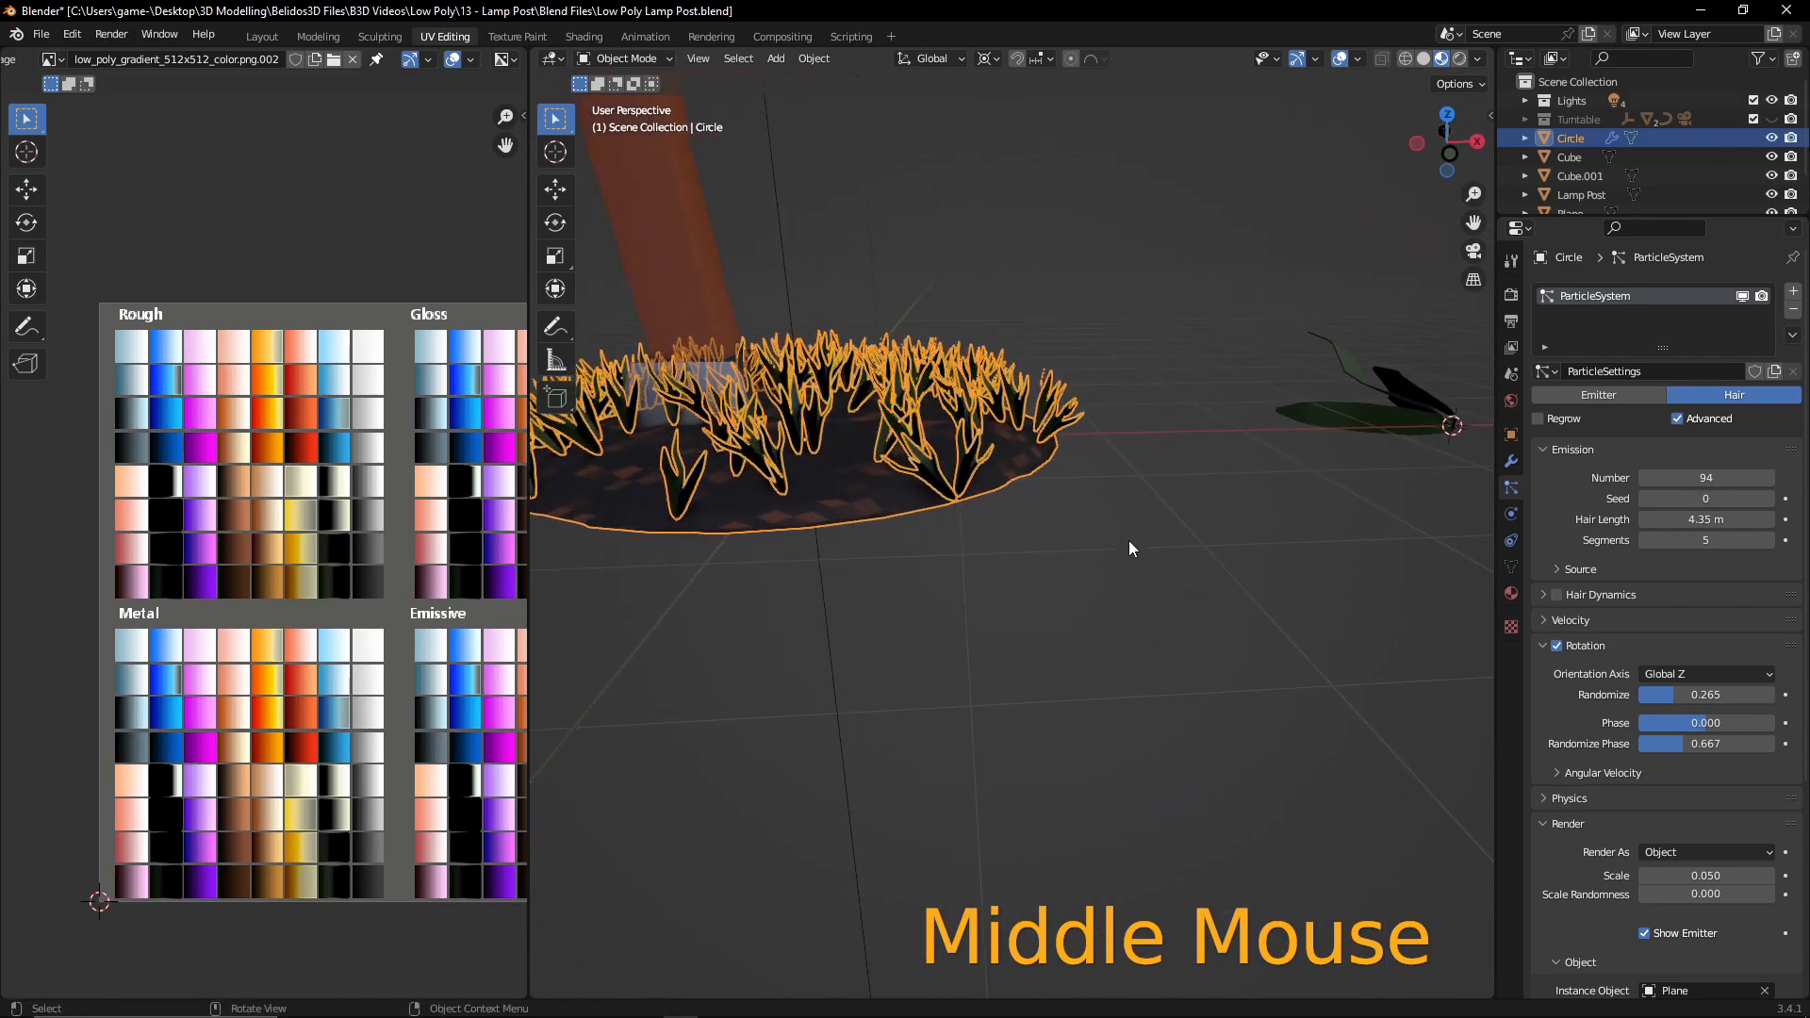
{"action": "scroll", "coordinate": [1650, 579], "scroll_direction": "down", "scroll_amount": 5}
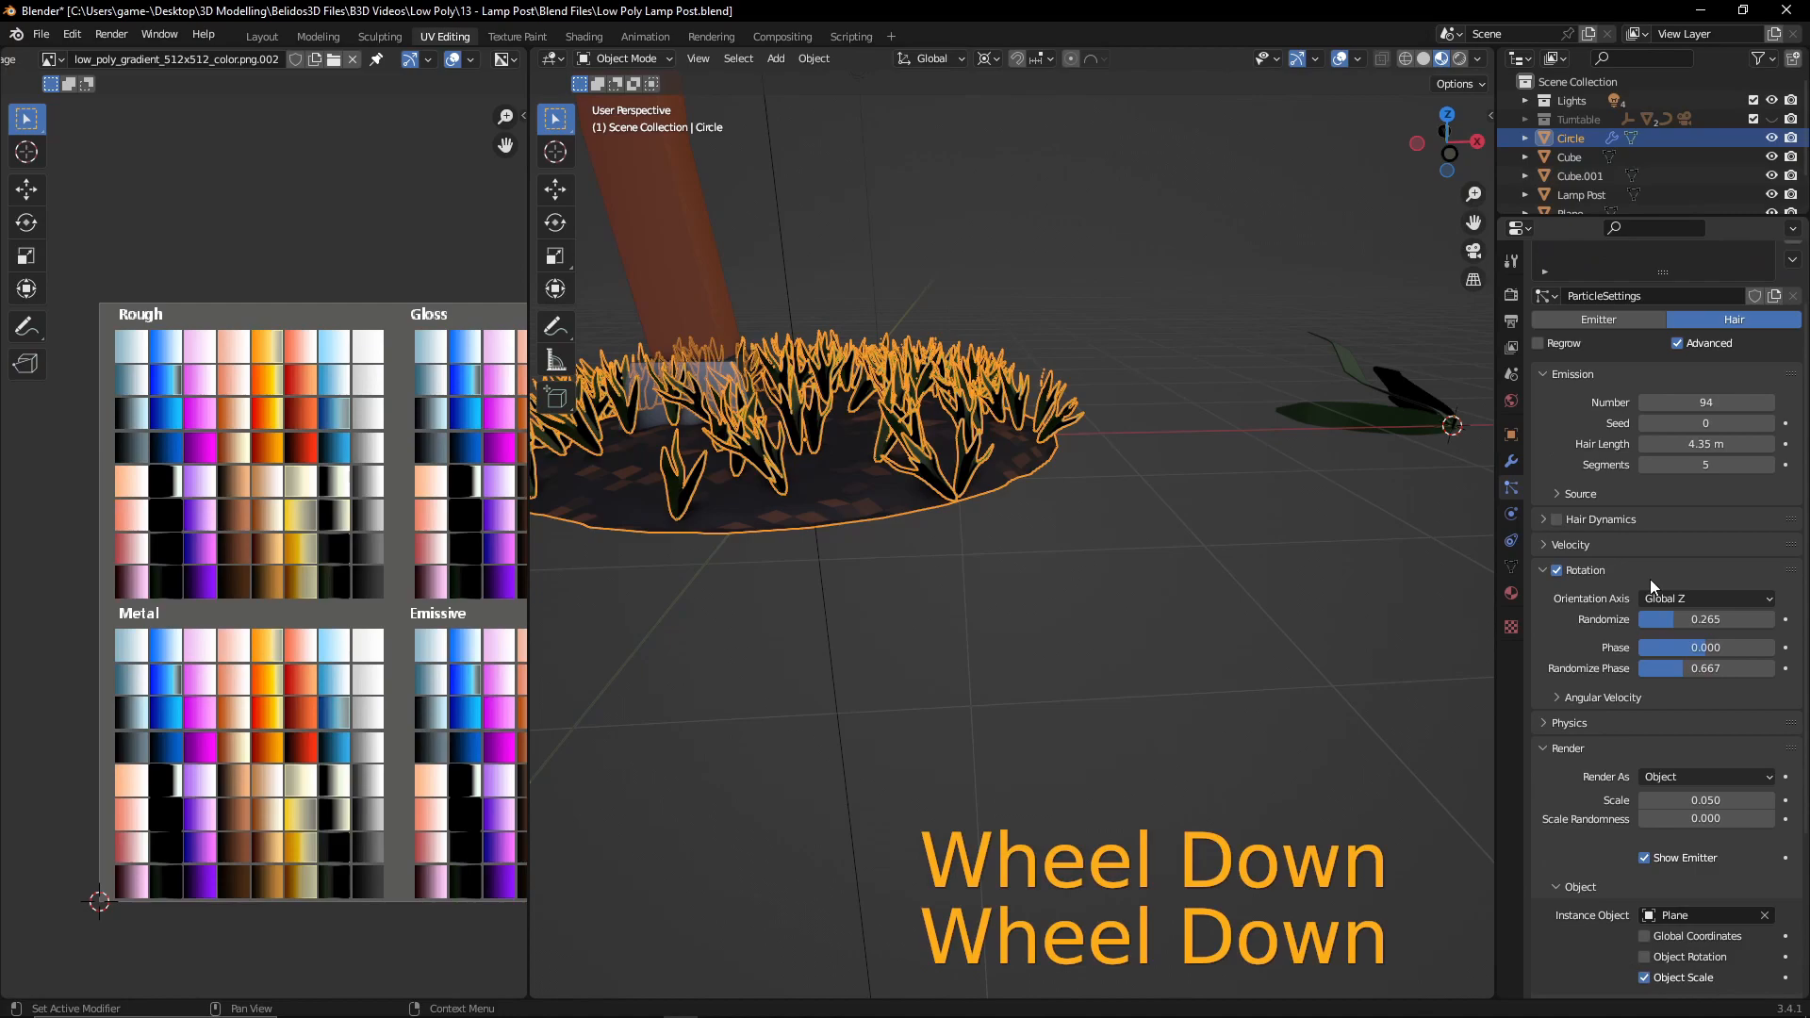
{"action": "scroll", "coordinate": [1666, 555], "scroll_direction": "up", "scroll_amount": 1}
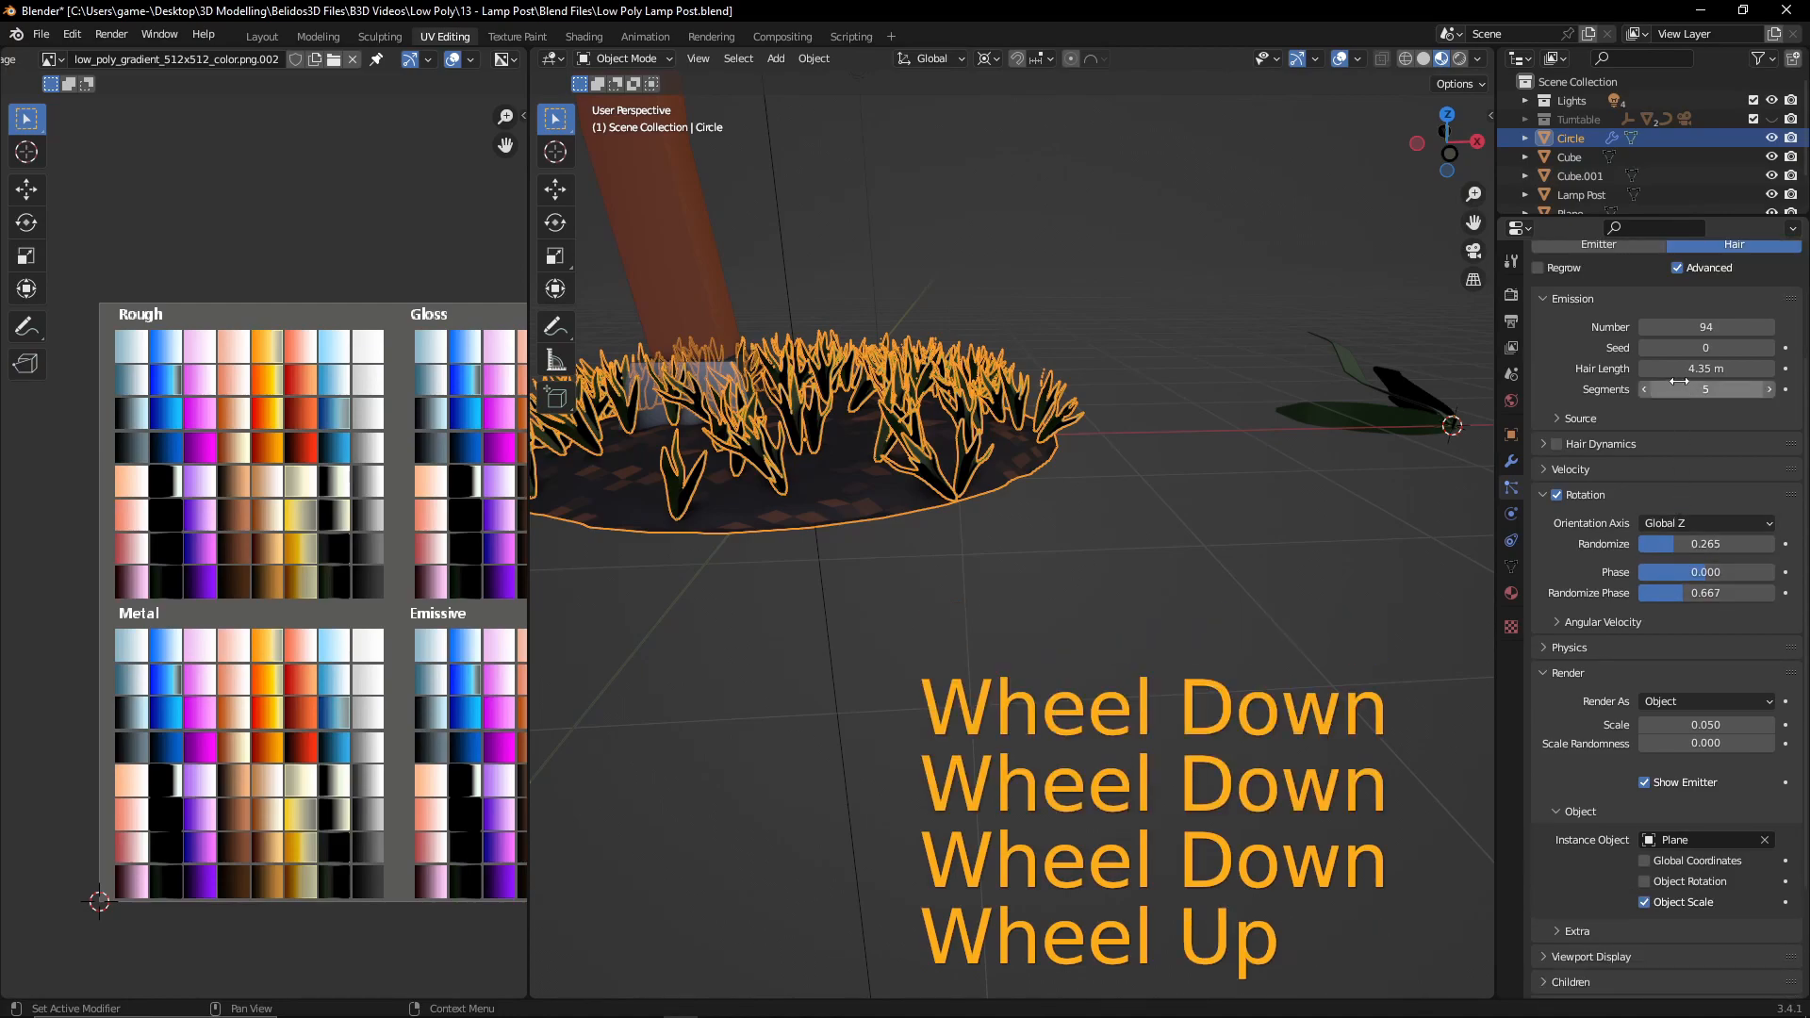
{"action": "scroll", "coordinate": [1648, 519], "scroll_direction": "down", "scroll_amount": 1}
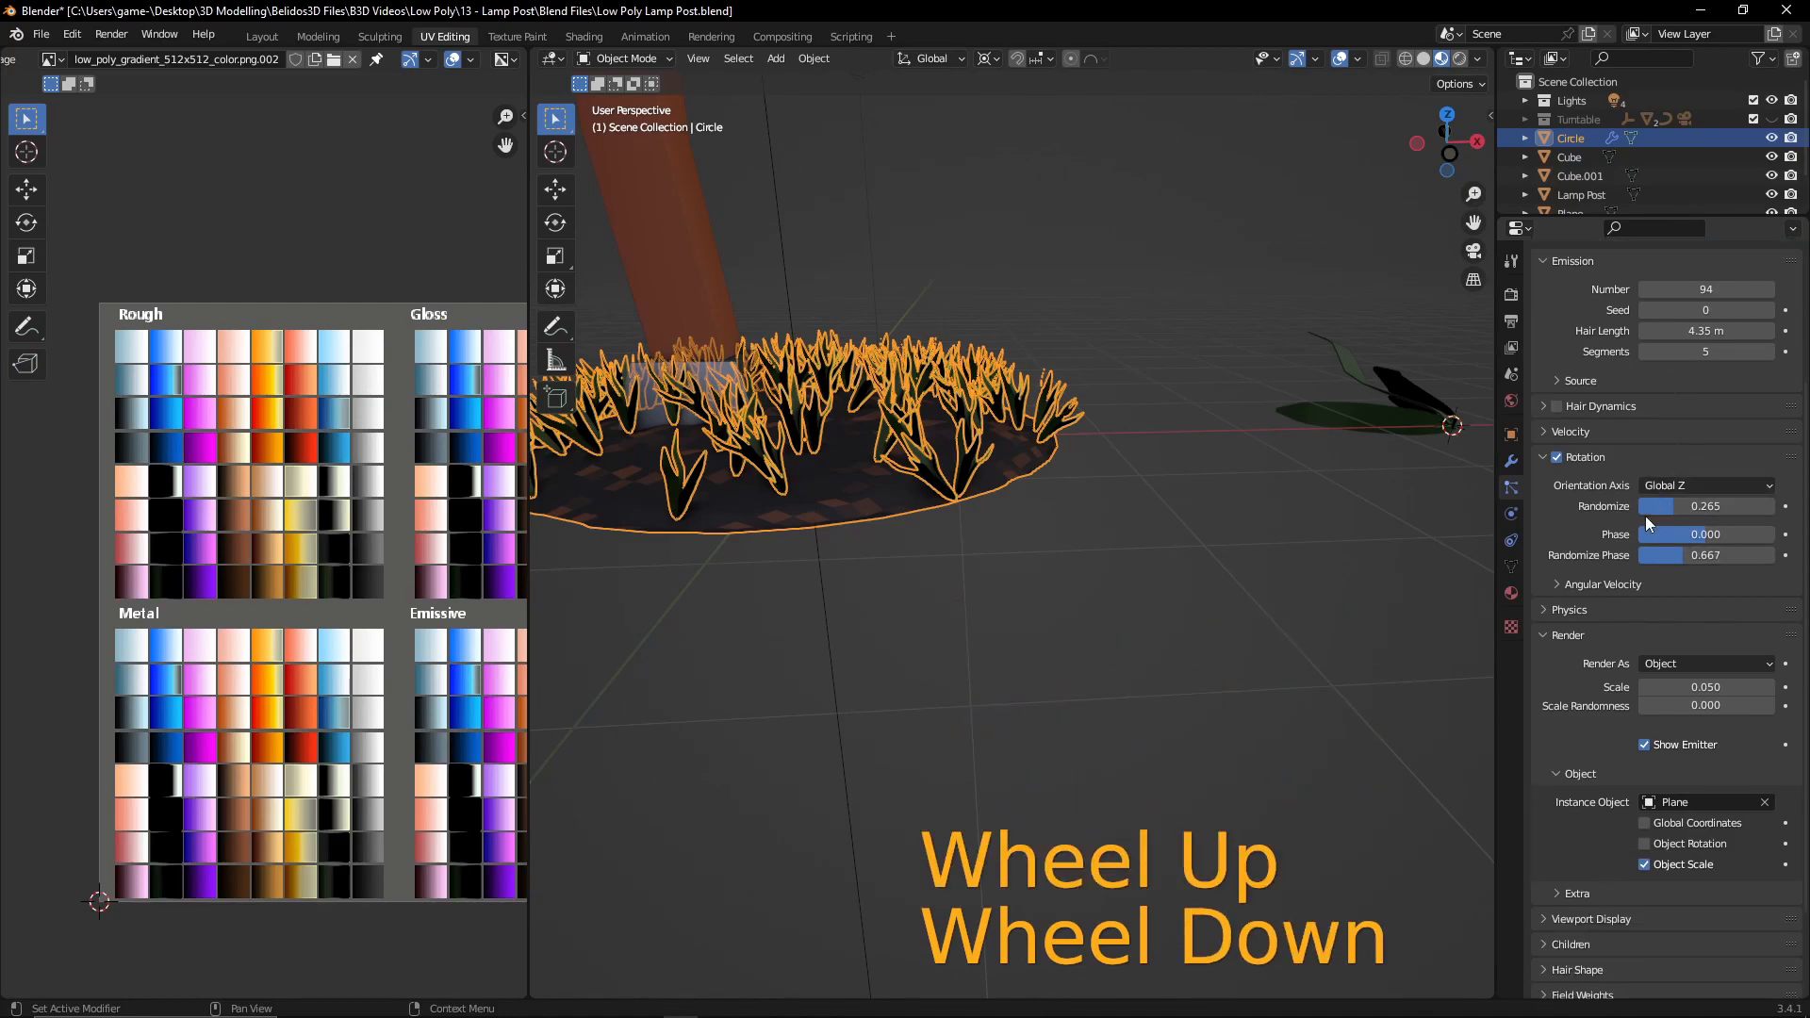
{"action": "scroll", "coordinate": [1646, 511], "scroll_direction": "down", "scroll_amount": 2}
{"action": "scroll", "coordinate": [1647, 508], "scroll_direction": "down", "scroll_amount": 1}
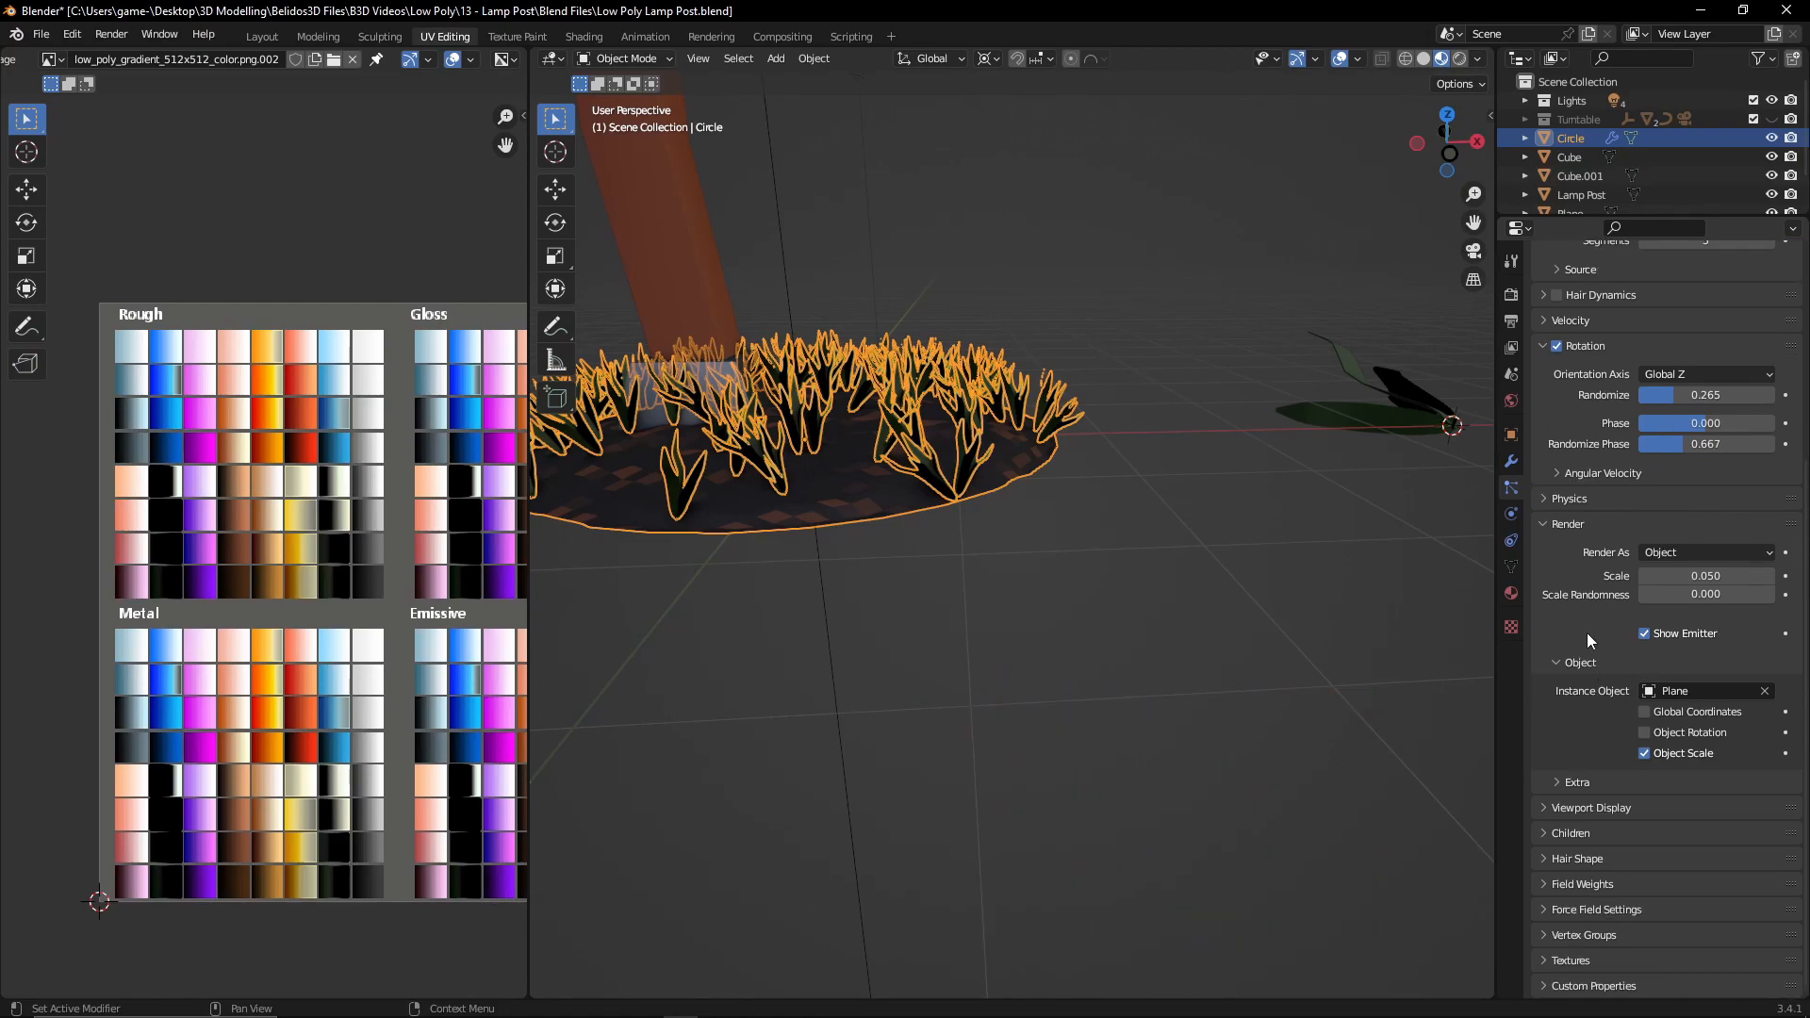
{"action": "scroll", "coordinate": [1573, 643], "scroll_direction": "up", "scroll_amount": 1}
{"action": "left_click", "coordinate": [1539, 332]}
{"action": "left_click", "coordinate": [1540, 333]}
{"action": "left_click", "coordinate": [1559, 332]}
{"action": "left_click", "coordinate": [1561, 333]}
- Set the hair length to 3.6 m and the rendered clump scale to 0.09 with a scale randomness of 0.531
{"action": "scroll", "coordinate": [1675, 401], "scroll_direction": "up", "scroll_amount": 2}
{"action": "left_click_drag", "start_coordinate": [1707, 333], "coordinate": [1642, 333]}
{"action": "scroll", "coordinate": [1573, 640], "scroll_direction": "down", "scroll_amount": 1}
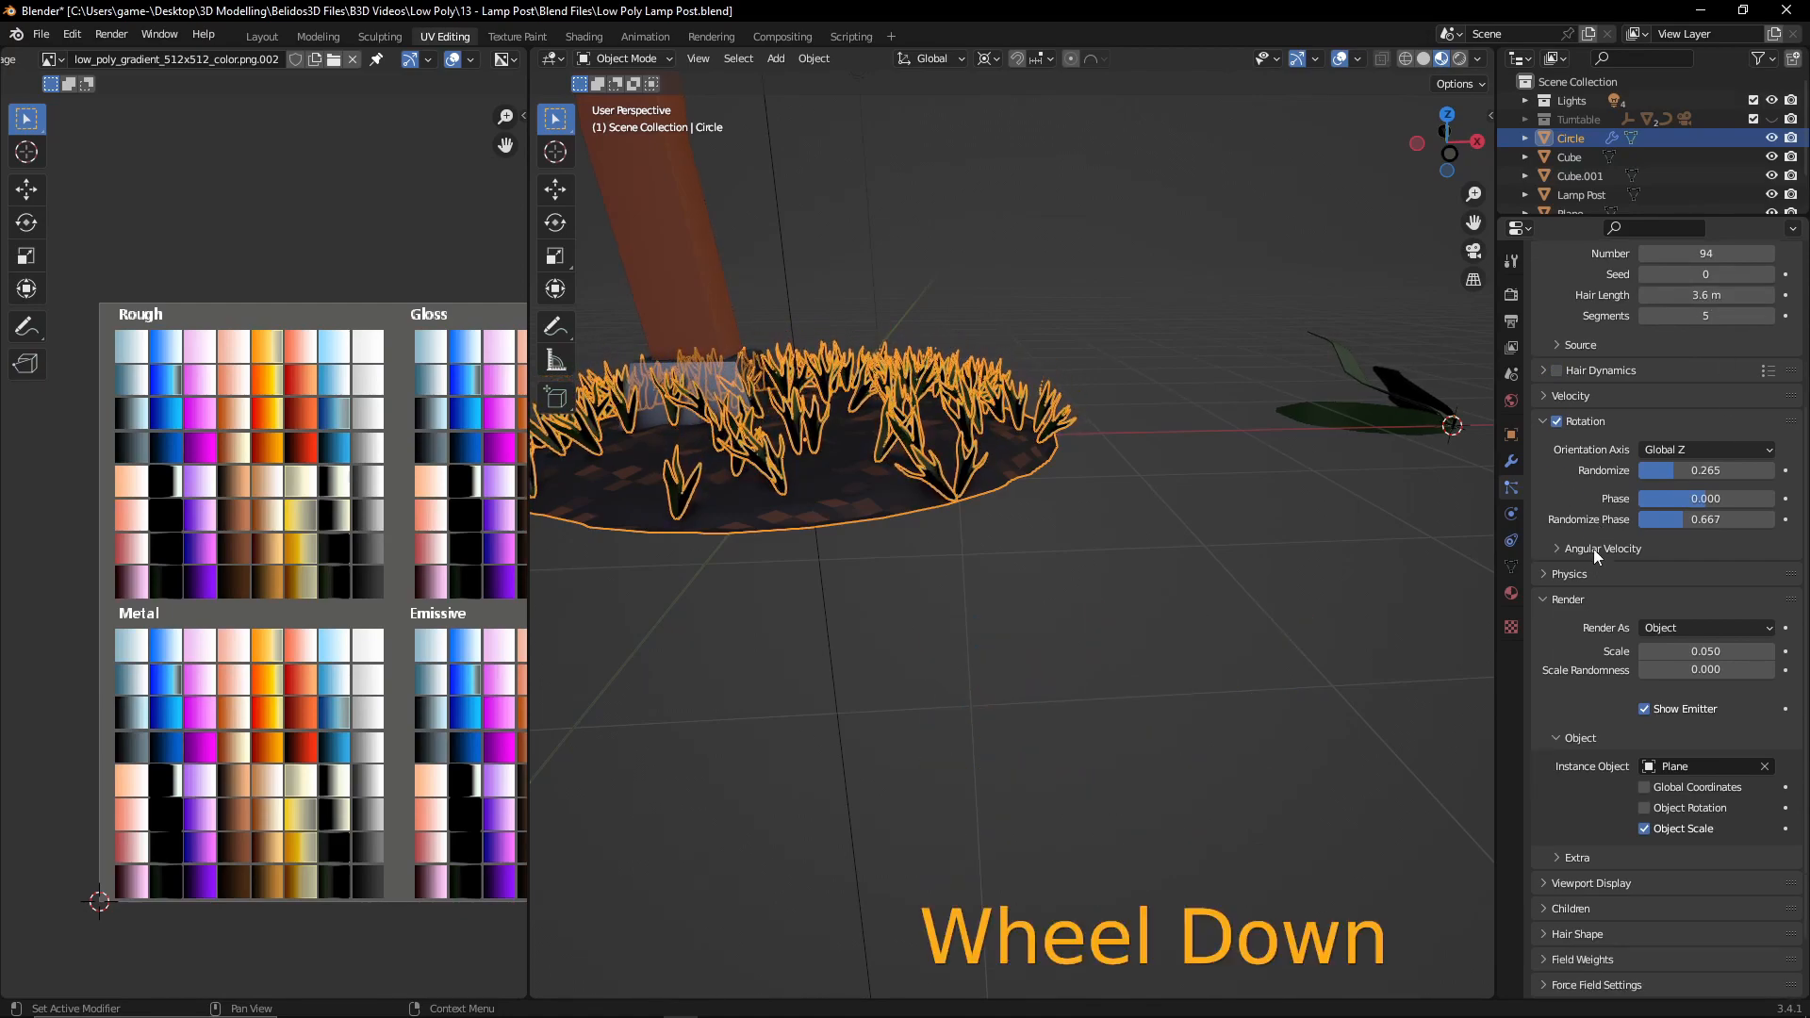
{"action": "scroll", "coordinate": [1677, 645], "scroll_direction": "down", "scroll_amount": 2}
{"action": "mouse_move", "coordinate": [1697, 573]}
{"action": "left_mouse_down"}
{"action": "mouse_move", "coordinate": [1674, 573]}
{"action": "mouse_move", "coordinate": [1692, 573]}
{"action": "mouse_move", "coordinate": [1688, 595]}
{"action": "mouse_move", "coordinate": [1729, 595]}
{"action": "mouse_move", "coordinate": [1702, 575]}
{"action": "mouse_move", "coordinate": [1726, 575]}
{"action": "left_mouse_up"}
{"action": "left_click", "coordinate": [1197, 529]}
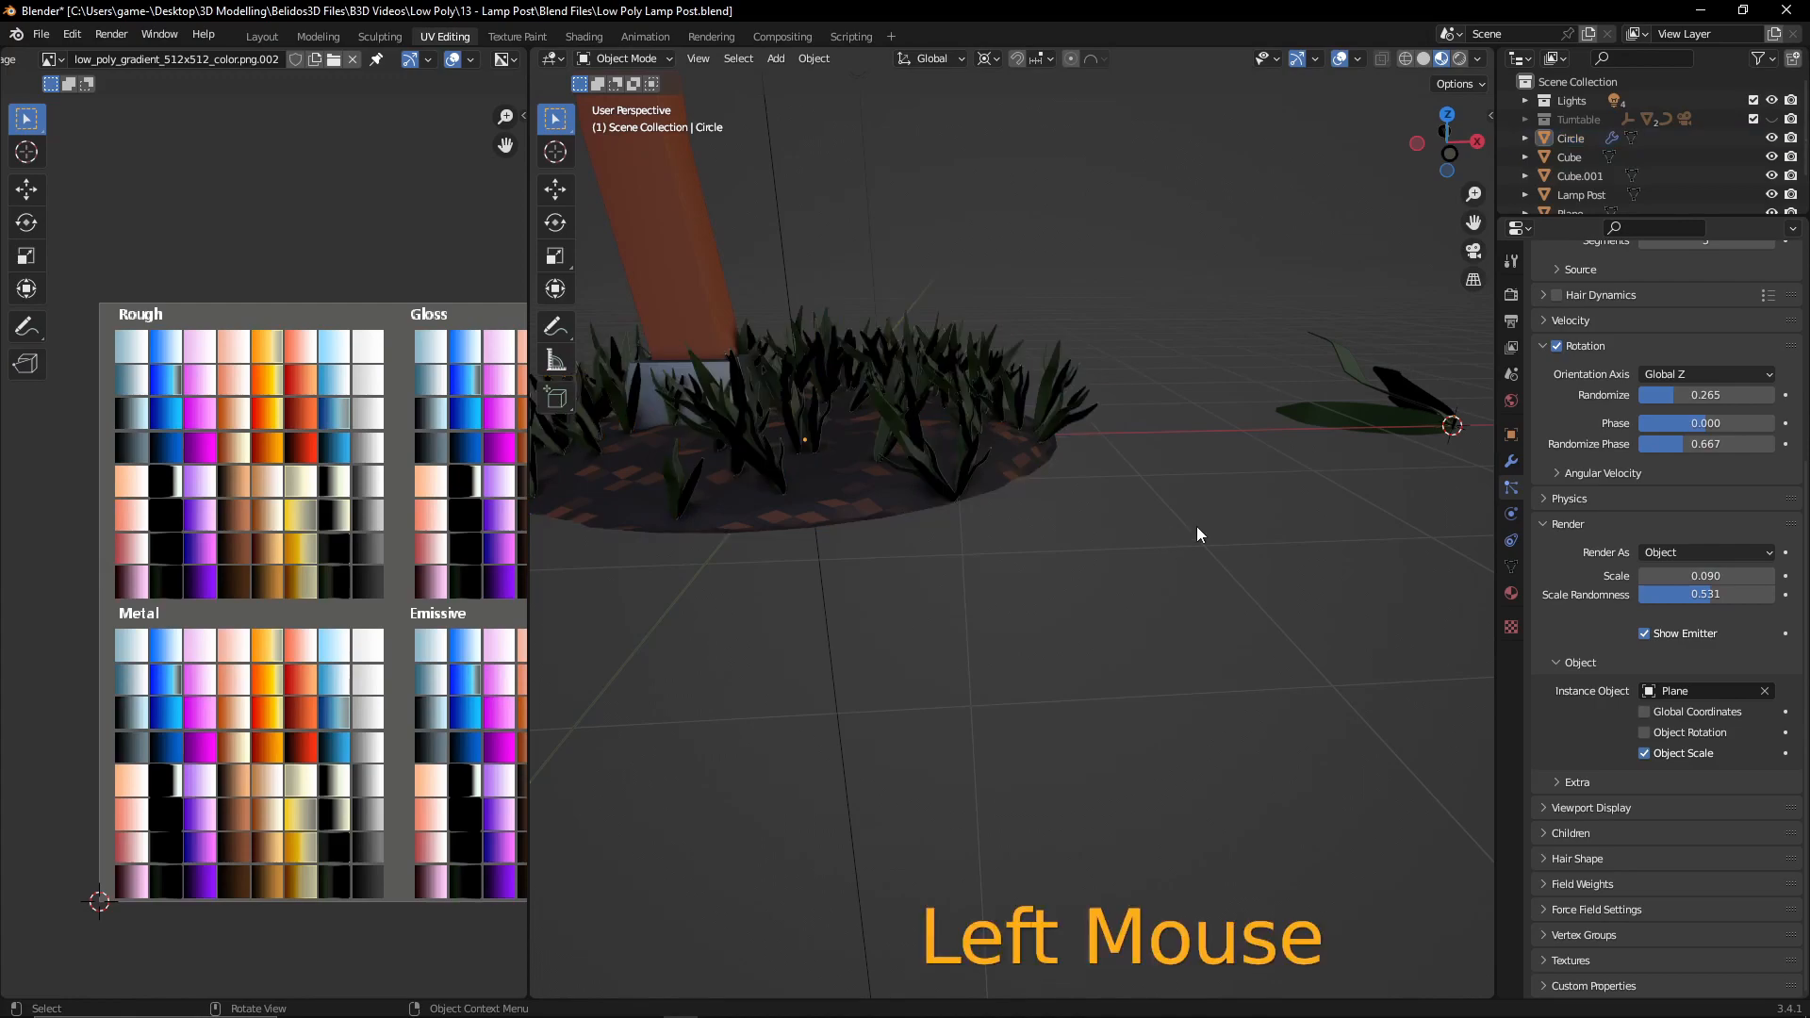
{"action": "middle_click_drag", "start_coordinate": [1184, 445], "coordinate": [1198, 521]}
- Set the emission number to 80 and change the seed to 6 to redistribute the grass on the disc
{"action": "scroll", "coordinate": [1688, 416], "scroll_direction": "up", "scroll_amount": 3}
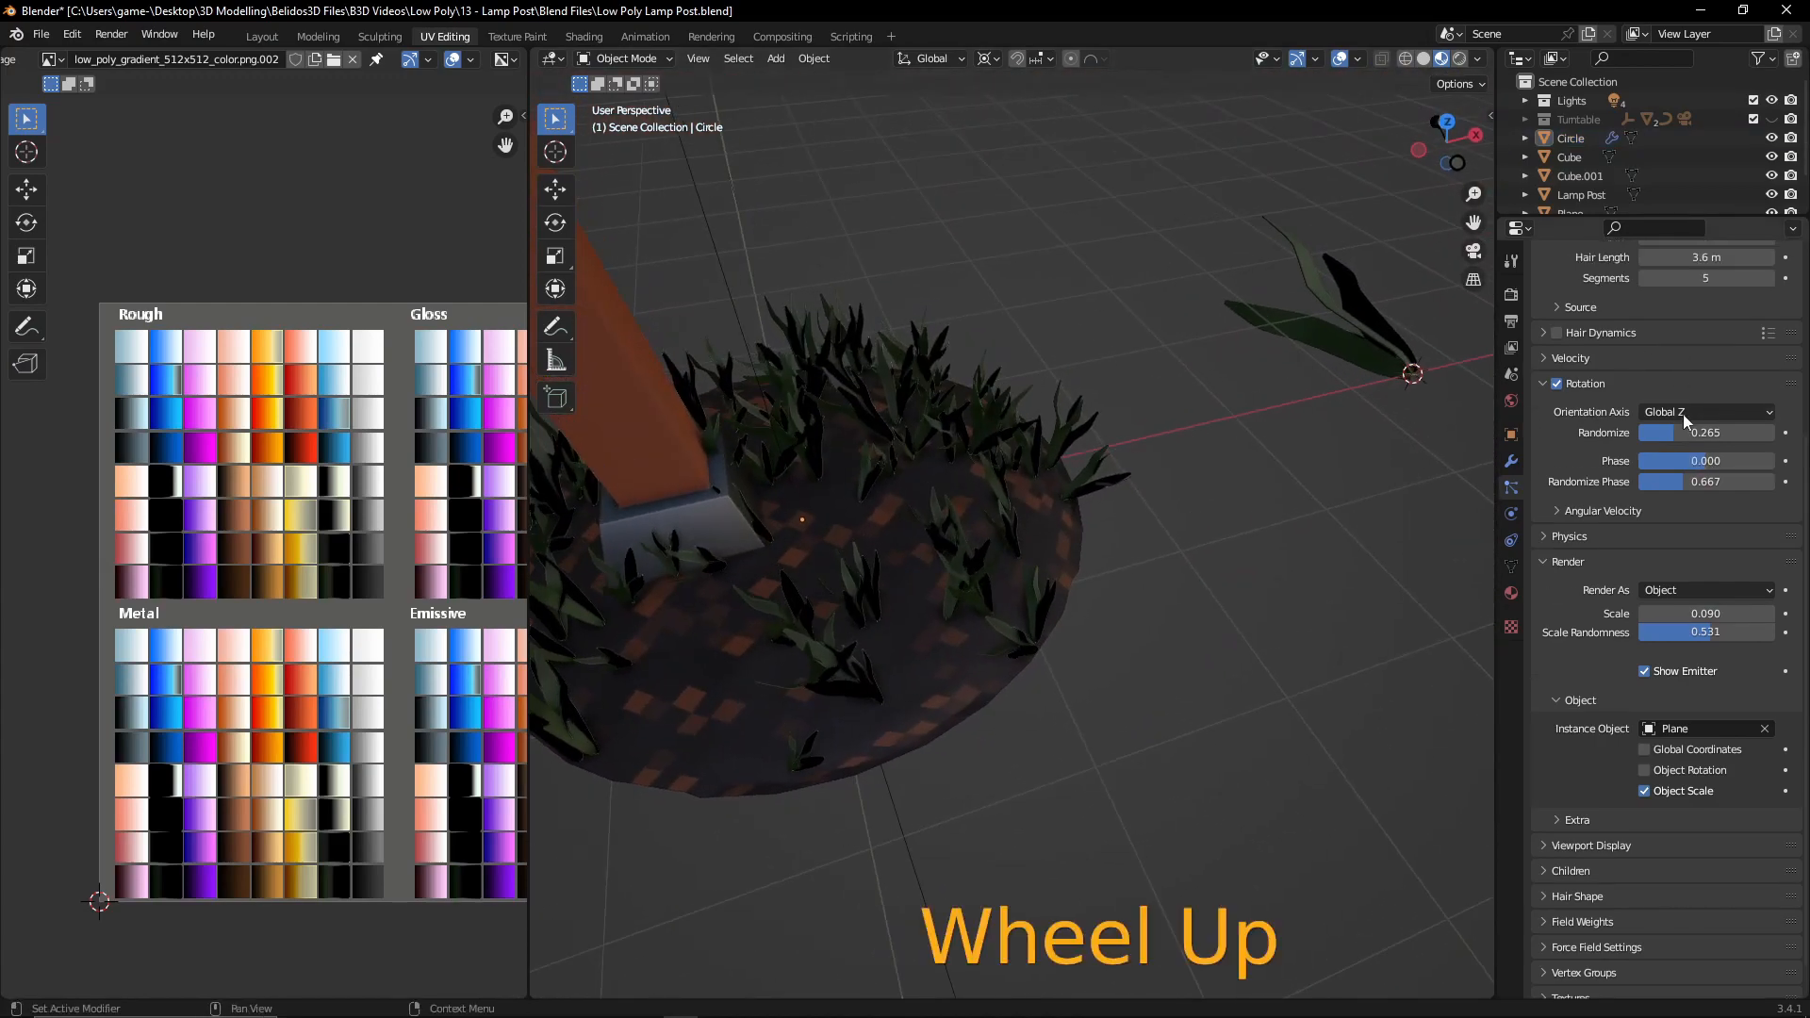
{"action": "left_click_drag", "start_coordinate": [1727, 357], "coordinate": [1758, 388]}
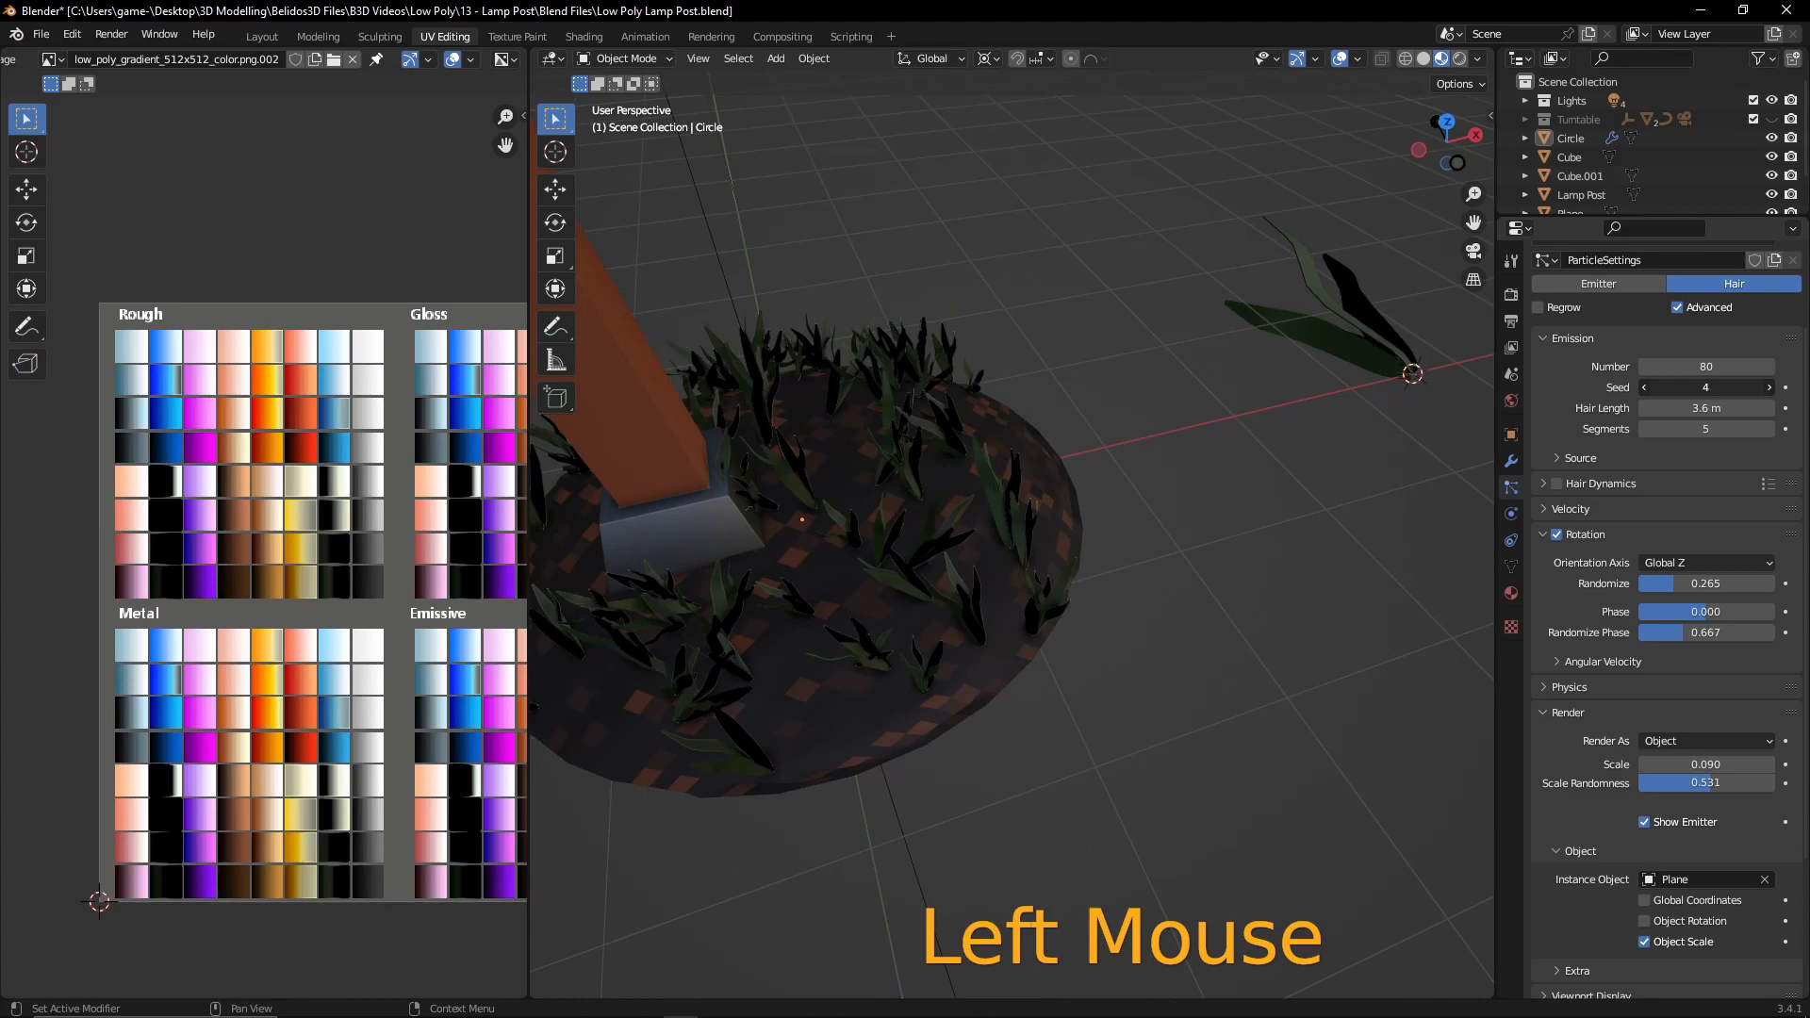
{"action": "left_click", "coordinate": [1771, 387]}
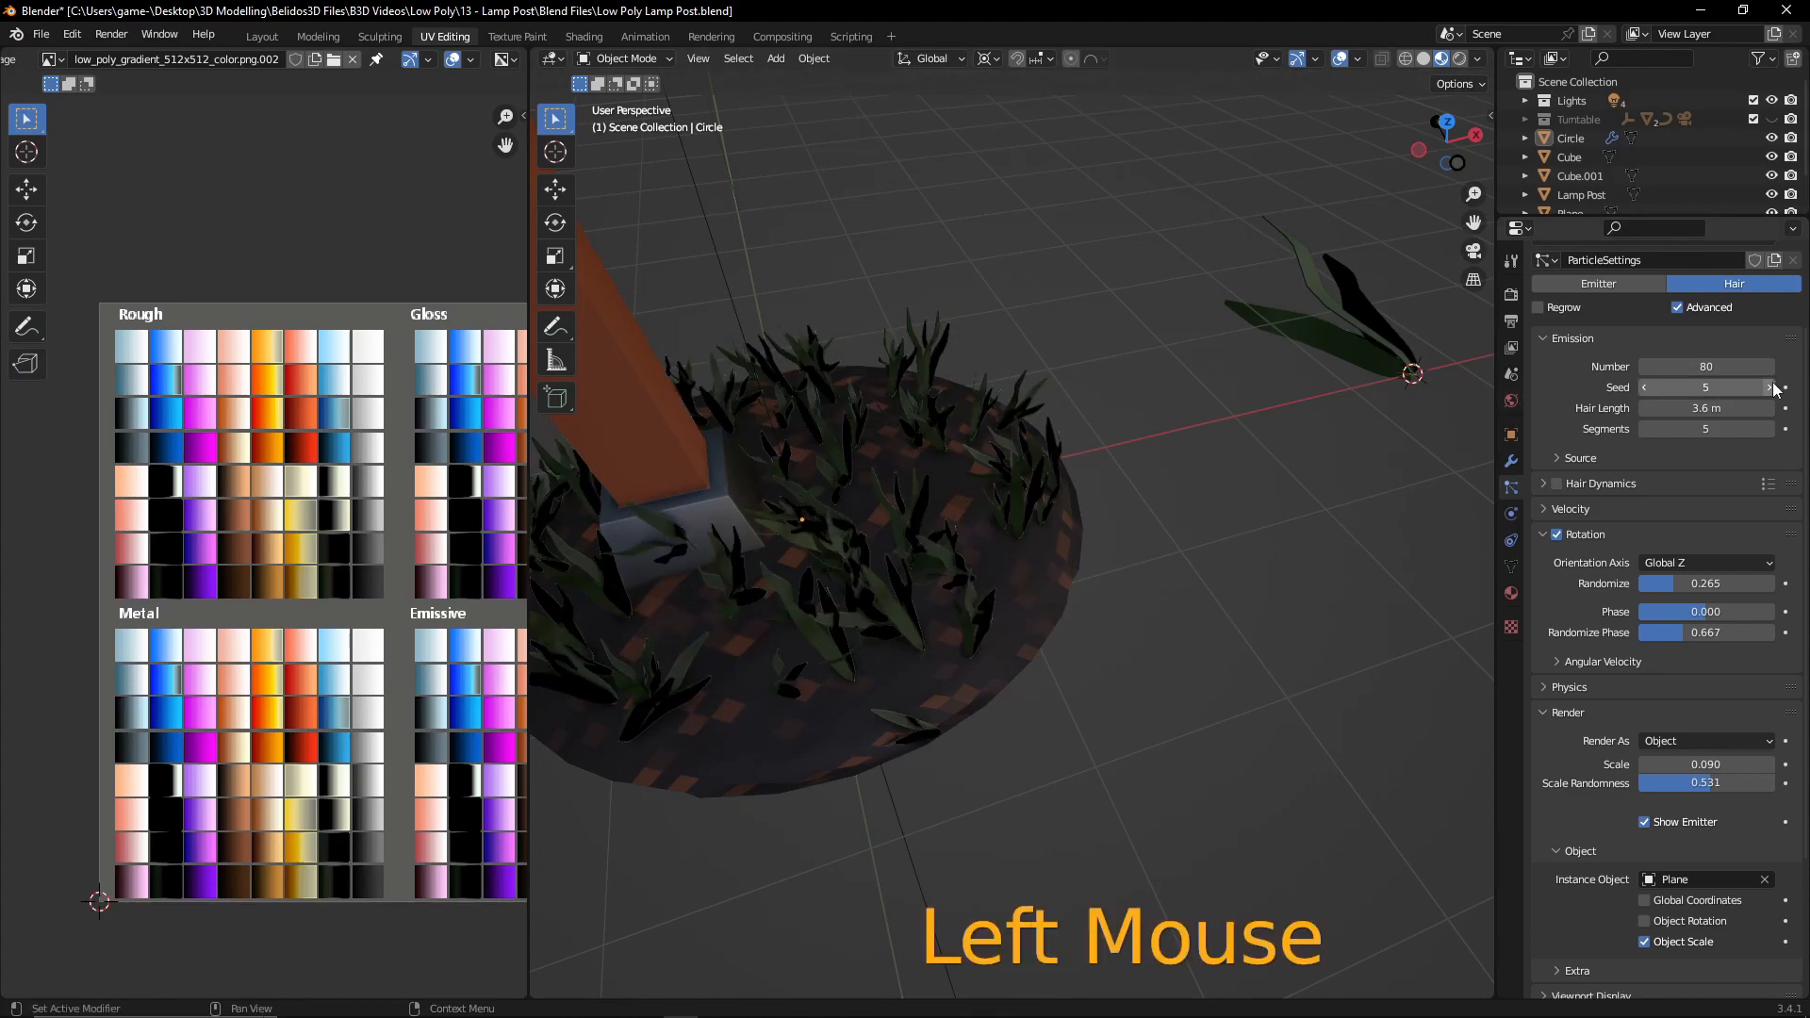
{"action": "left_click", "coordinate": [1770, 388]}
{"action": "middle_click_drag", "start_coordinate": [935, 528], "coordinate": [1117, 575]}
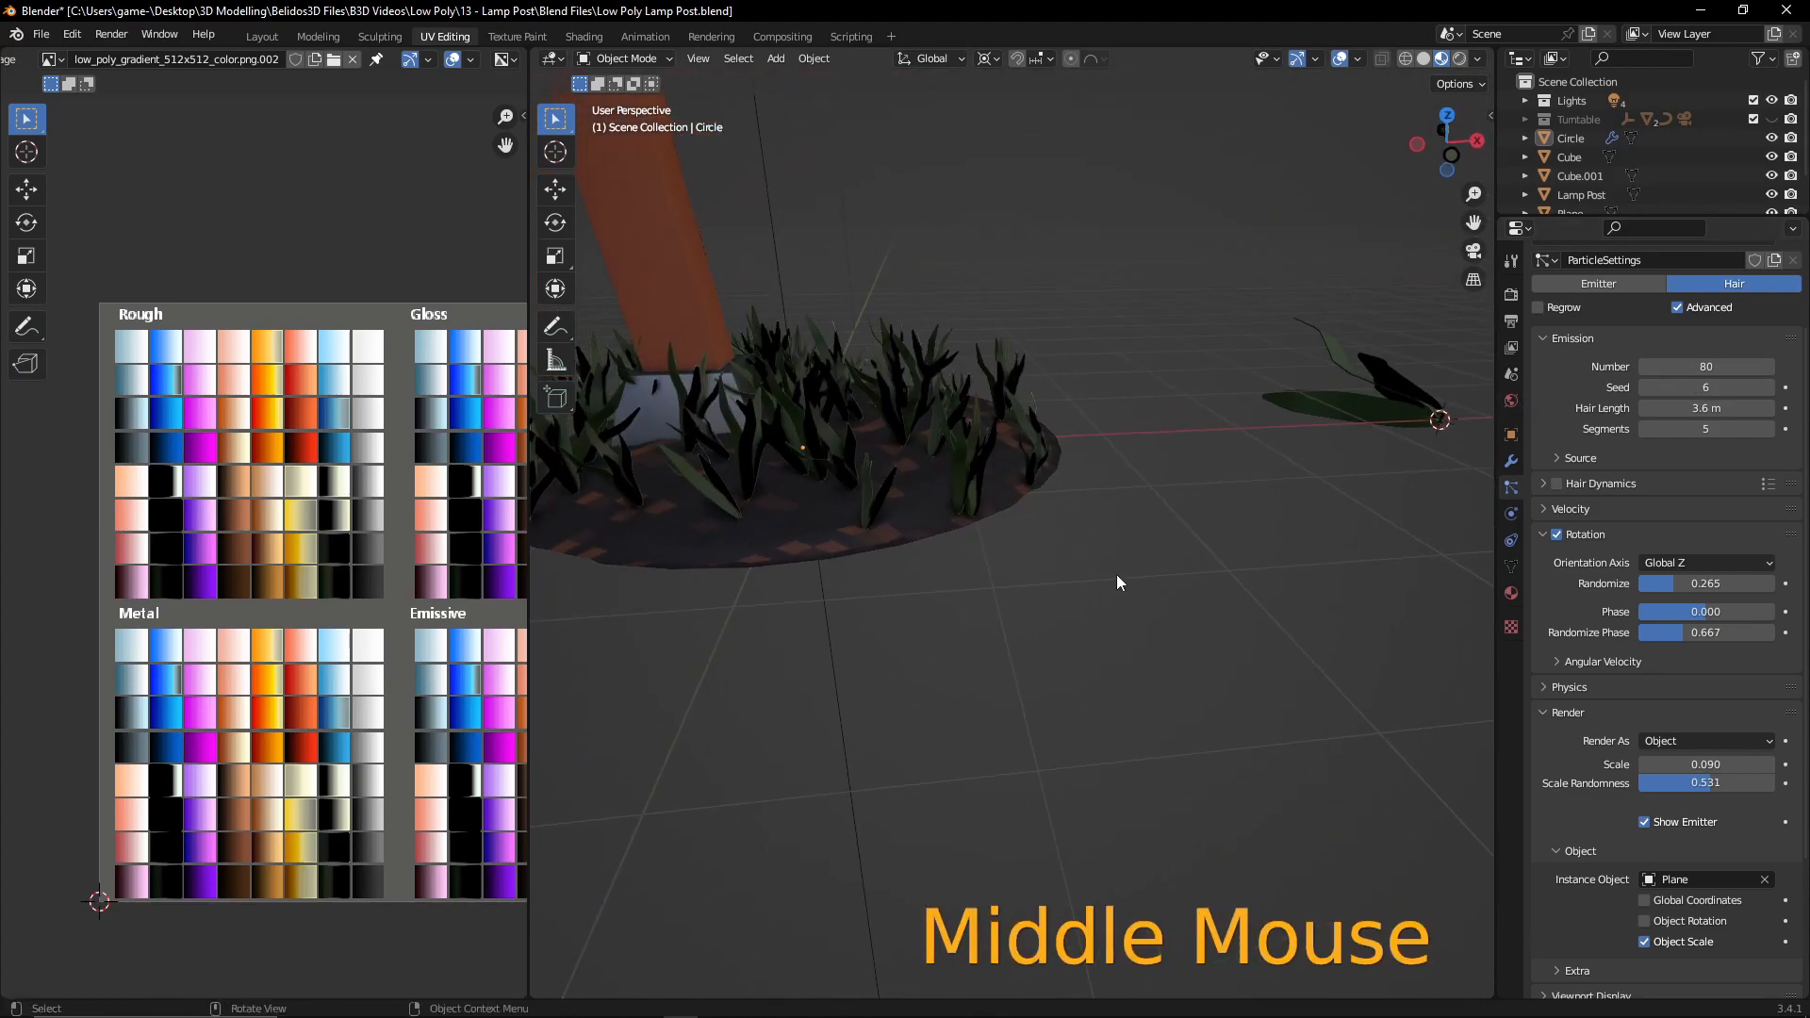
{"action": "key", "text": "KP_Decimal"}
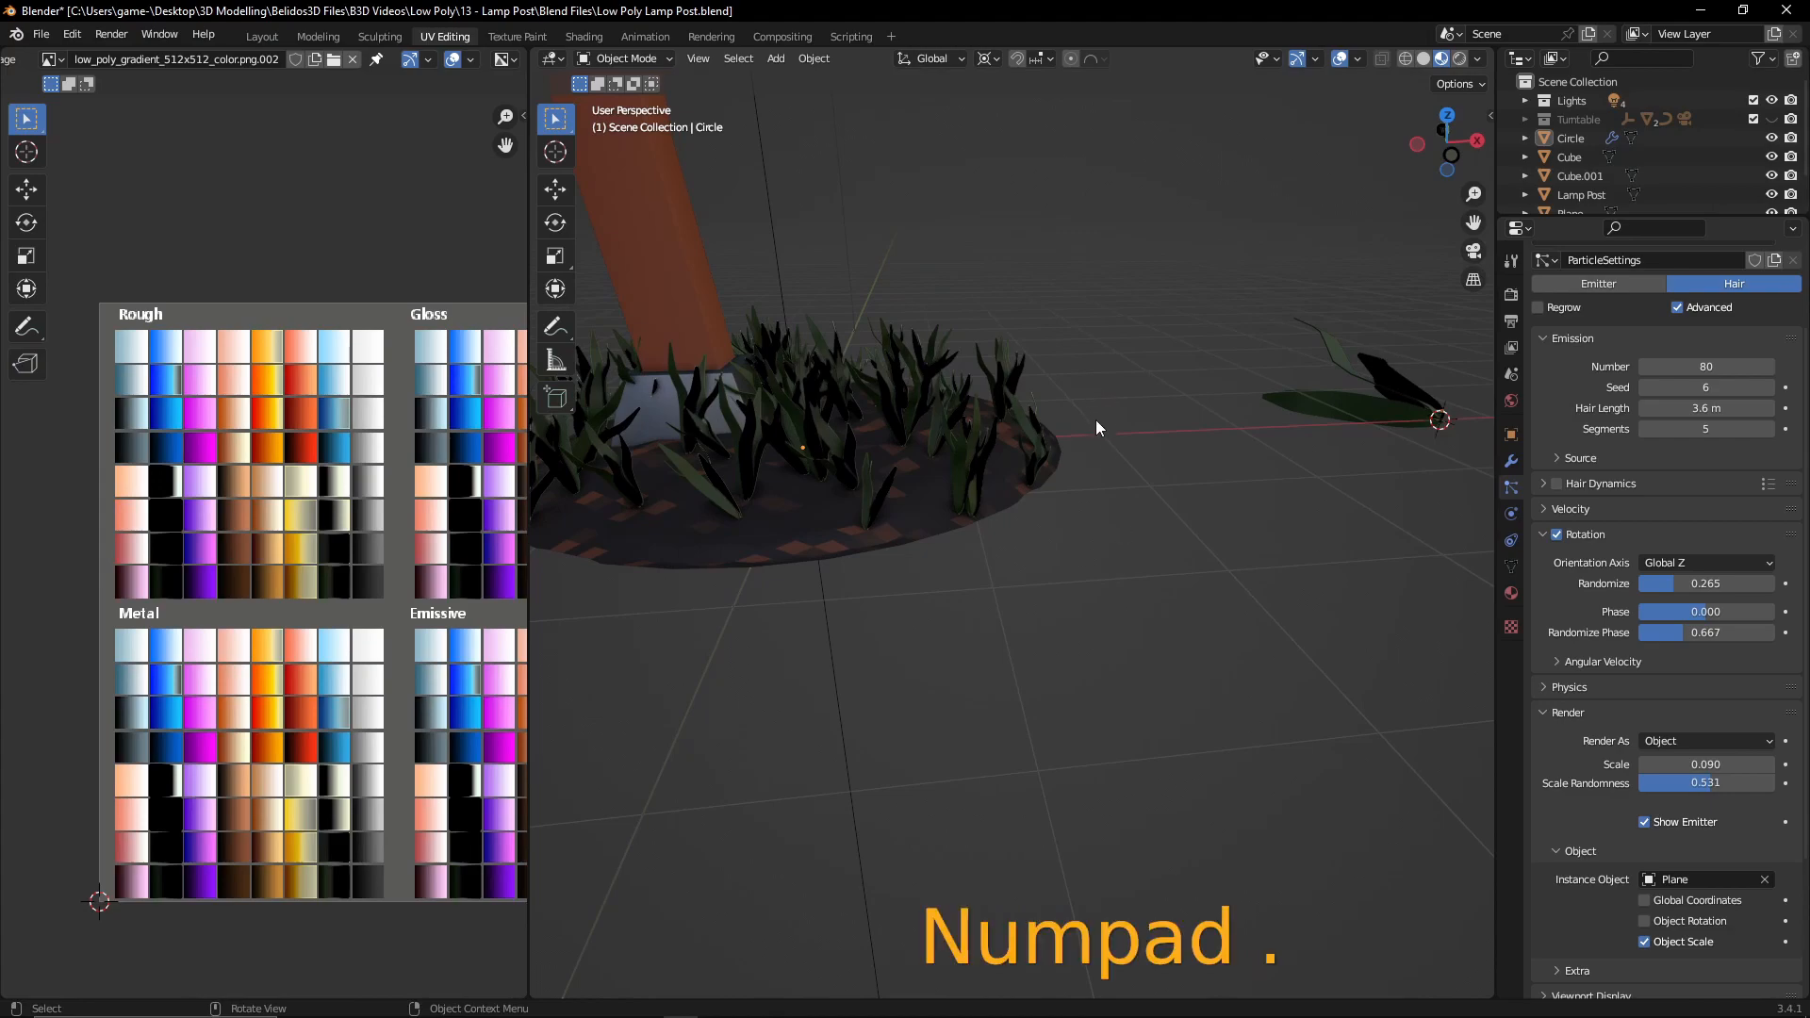
{"action": "key", "text": "Tab"}
{"action": "key", "text": "Tab"}
{"action": "scroll", "coordinate": [1006, 416], "scroll_direction": "down", "scroll_amount": 2}
{"action": "middle_click_drag", "start_coordinate": [1006, 416], "coordinate": [1078, 519]}
{"action": "key", "text": "KP_Decimal"}
{"action": "scroll", "coordinate": [1066, 445], "scroll_direction": "down", "scroll_amount": 2}
- In front view, select the finished reference lamp post and the source grass clump and move both -28.95 m along X
{"action": "key", "text": "KP_1"}
{"action": "scroll", "coordinate": [1066, 445], "scroll_direction": "up", "scroll_amount": 2}
{"action": "middle_click_drag", "start_coordinate": [1066, 445], "coordinate": [1128, 388], "text": "shift"}
{"action": "scroll", "coordinate": [1127, 388], "scroll_direction": "down", "scroll_amount": 3}
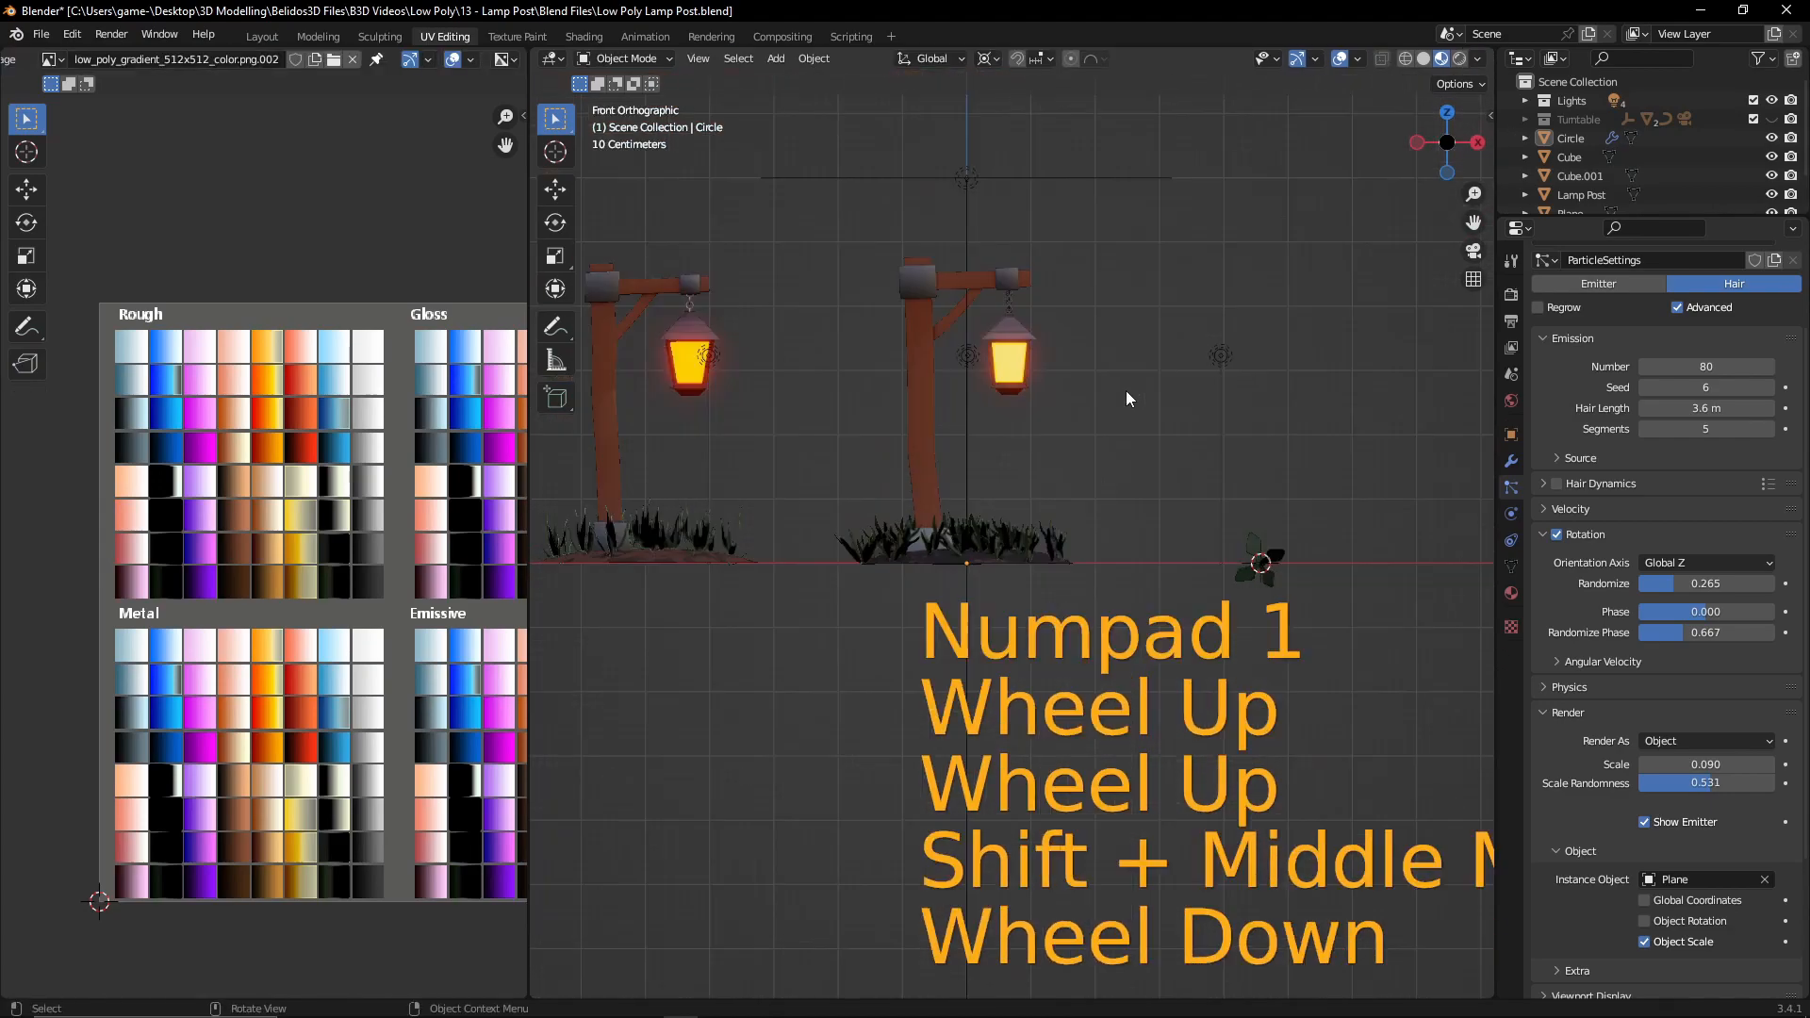
{"action": "scroll", "coordinate": [931, 479], "scroll_direction": "down", "scroll_amount": 2}
{"action": "left_click", "coordinate": [892, 526]}
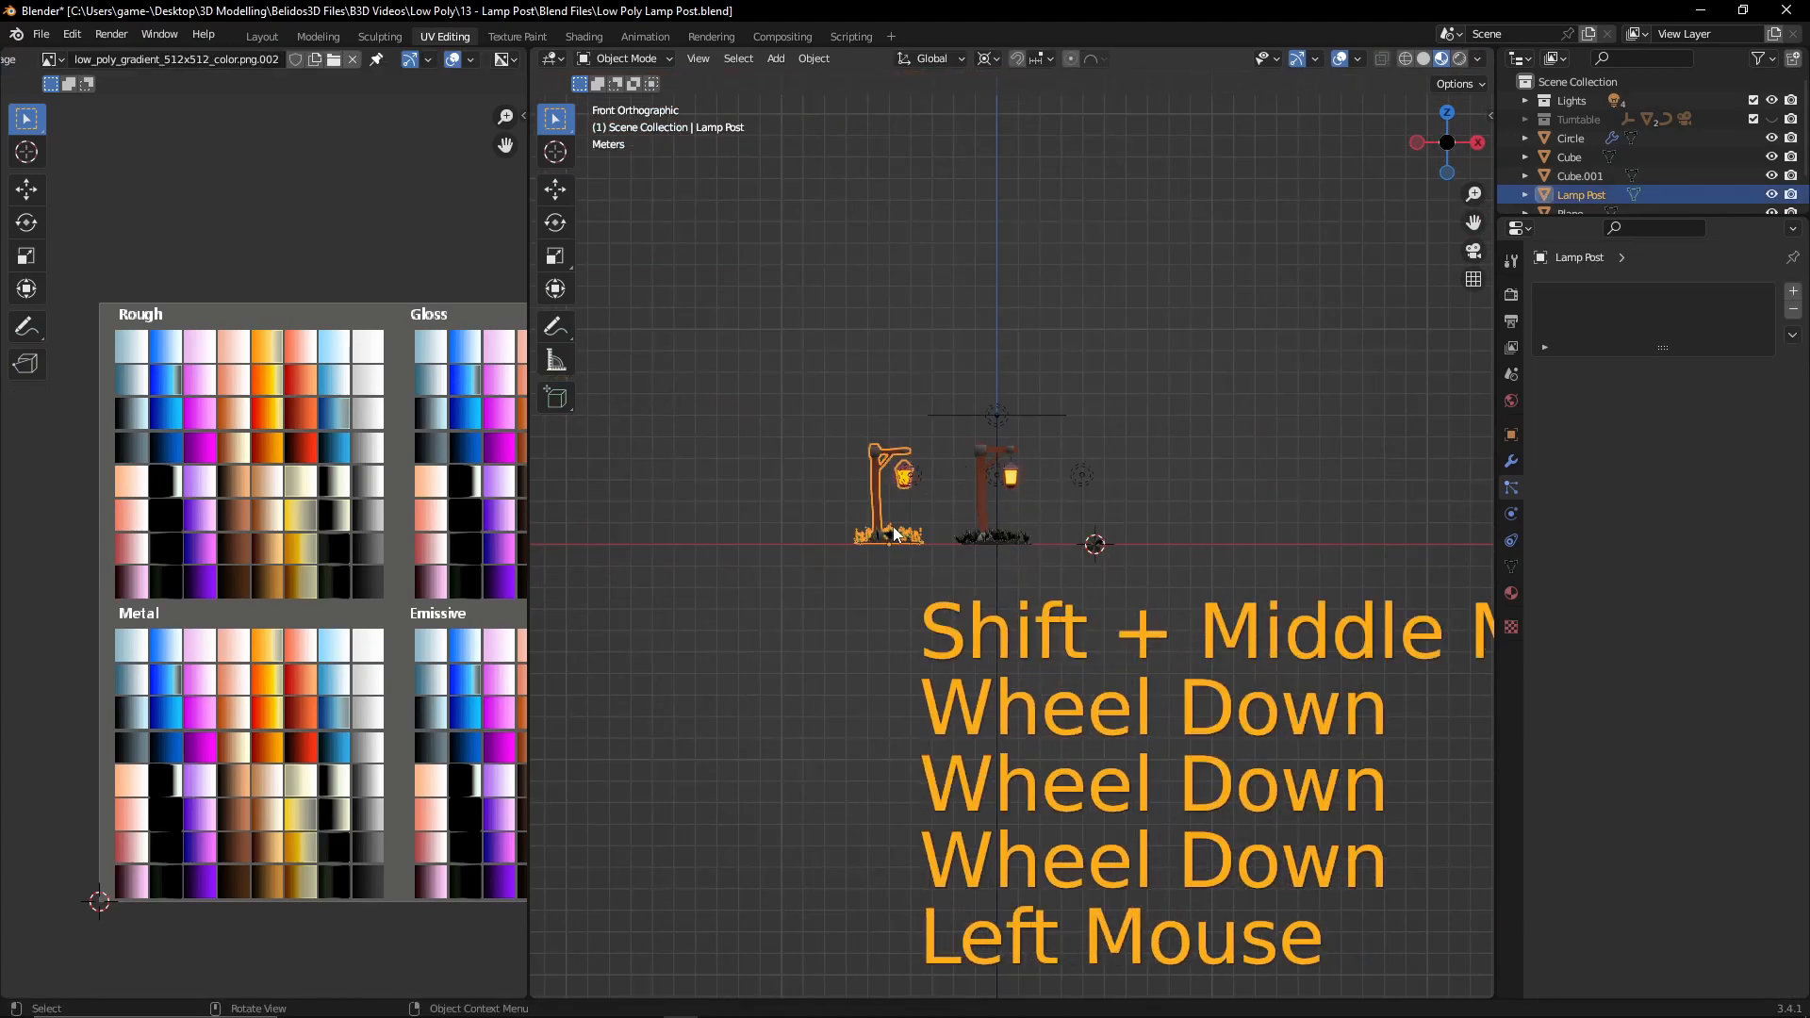
{"action": "left_click", "coordinate": [1091, 545], "text": "shift"}
{"action": "key", "text": "g"}
{"action": "key", "text": "x"}
{"action": "left_click", "coordinate": [621, 481]}
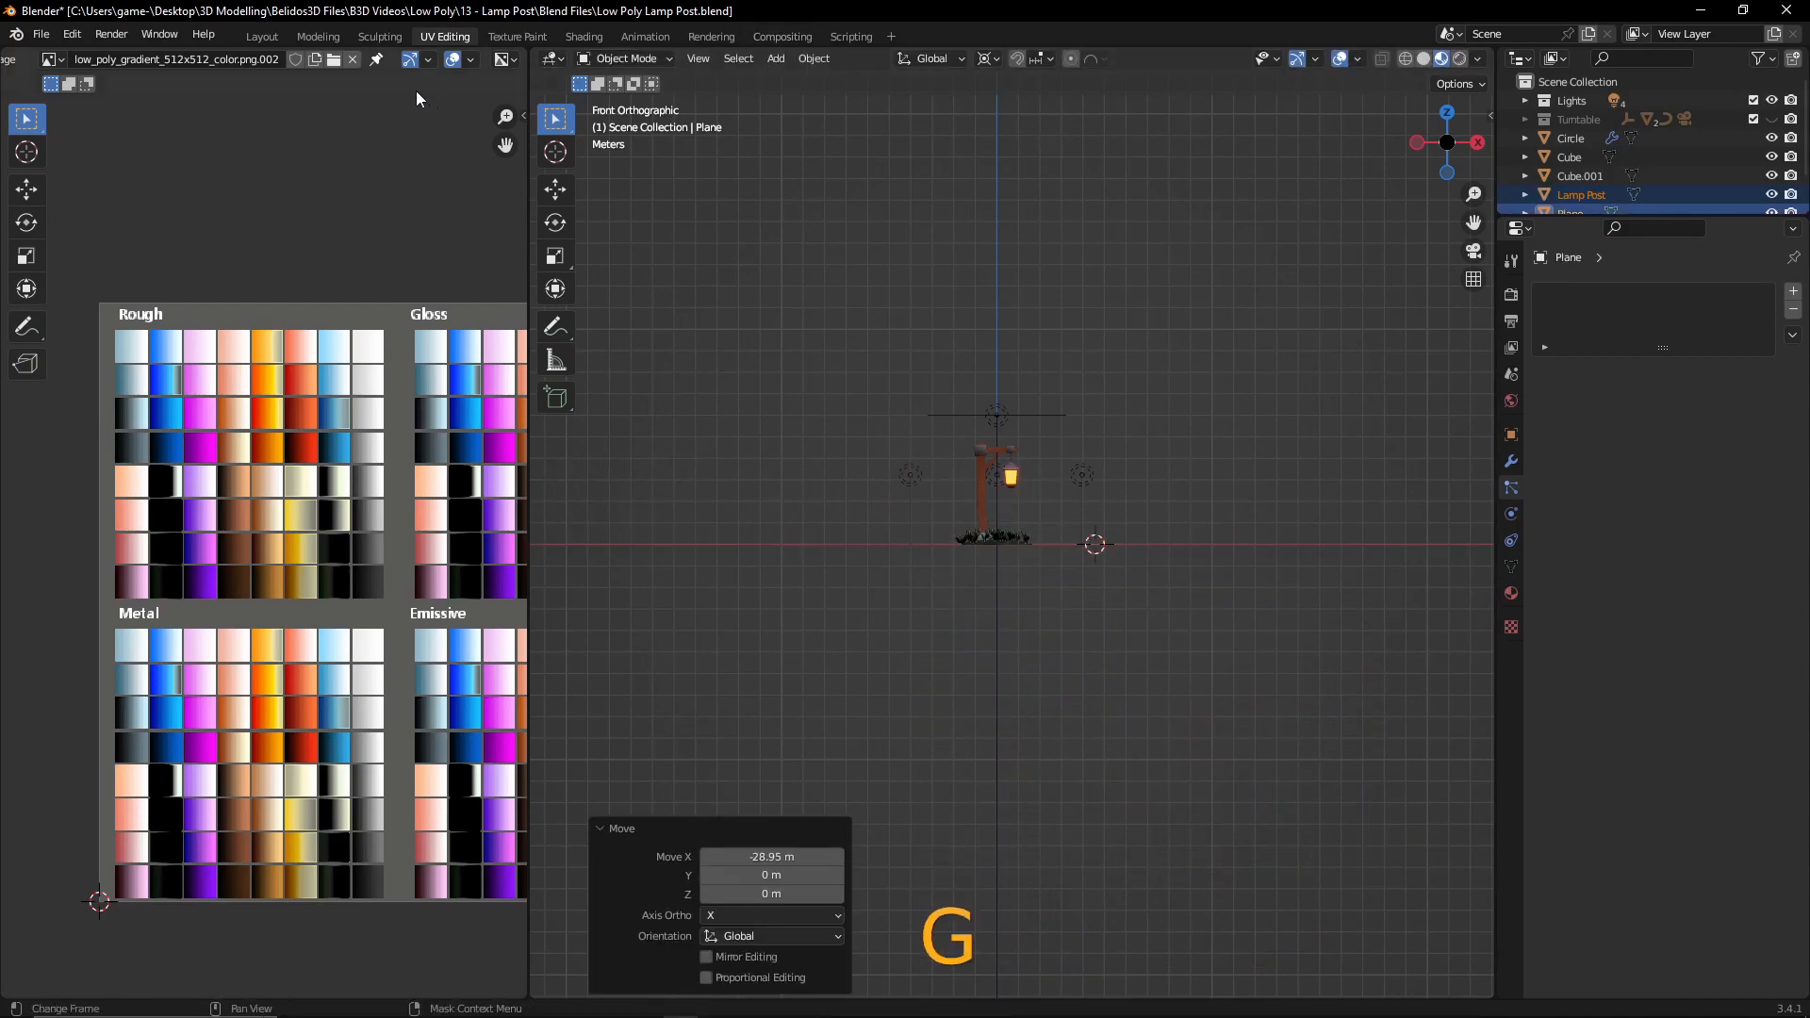
- Switch to the Layout workspace and show the camera view with Rendered viewport shading
{"action": "left_click", "coordinate": [253, 39]}
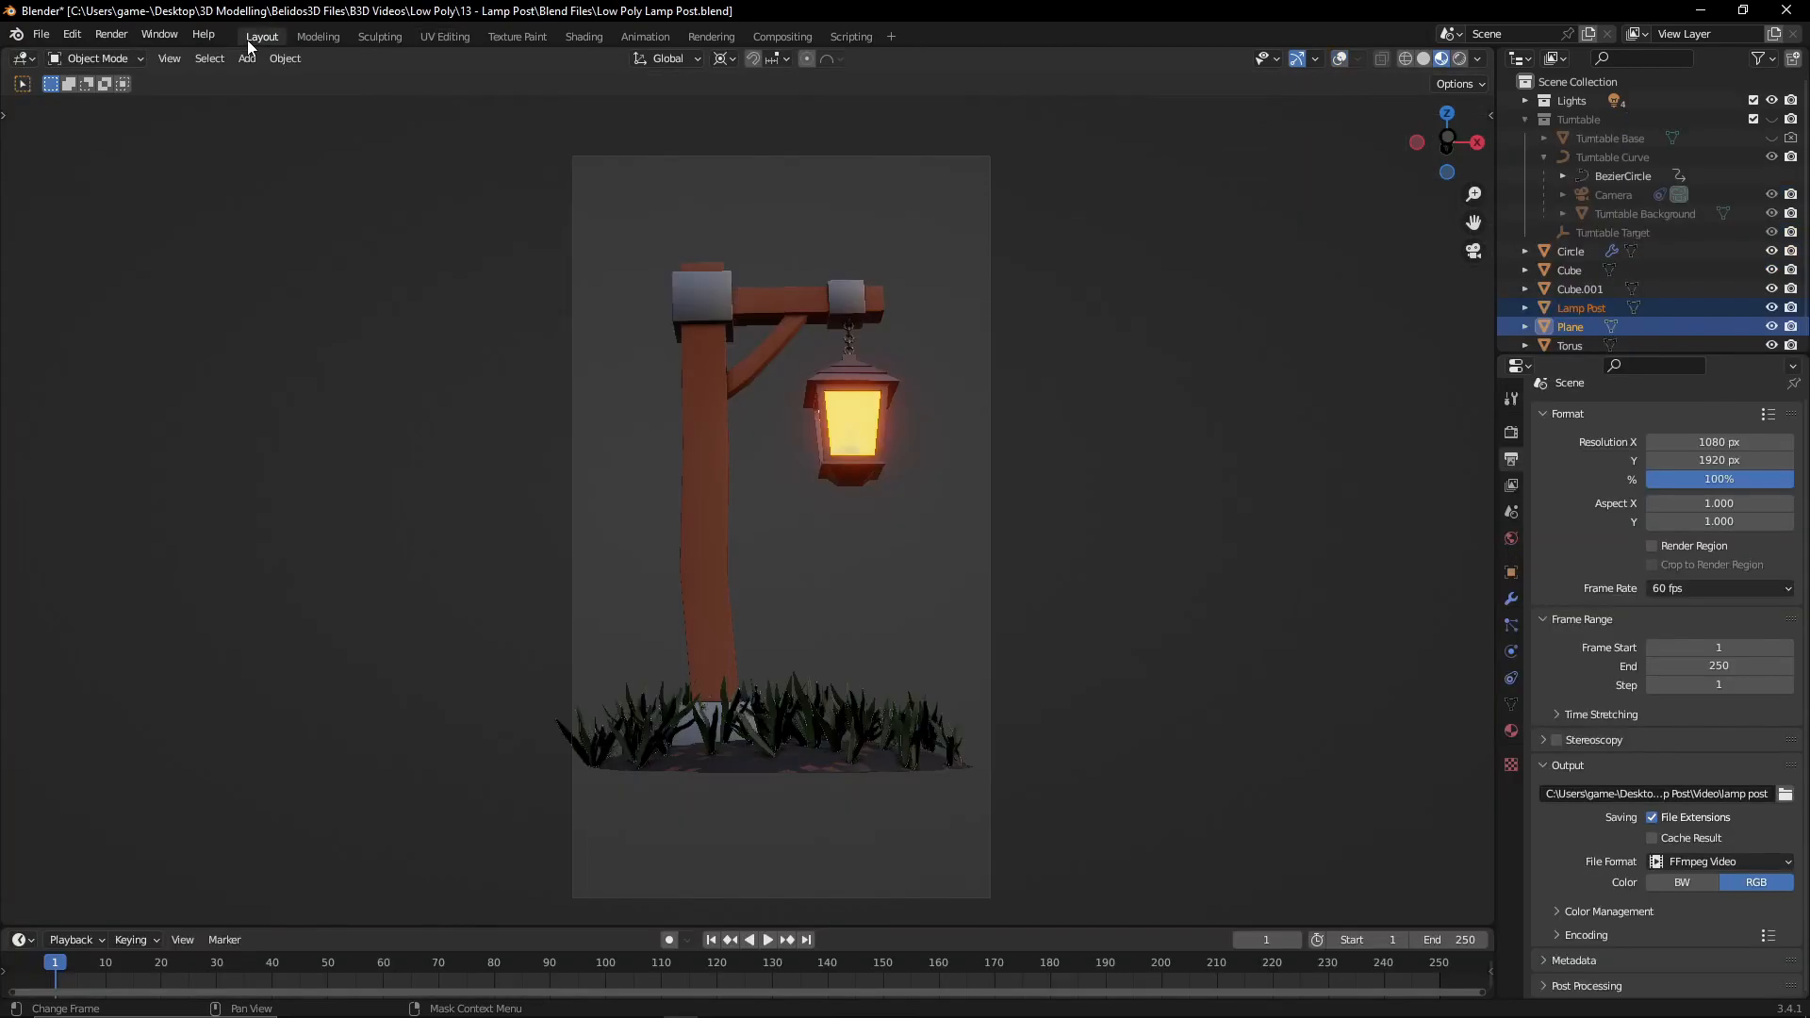
{"action": "left_click", "coordinate": [1460, 60]}
{"action": "scroll", "coordinate": [911, 599], "scroll_direction": "up", "scroll_amount": 1}
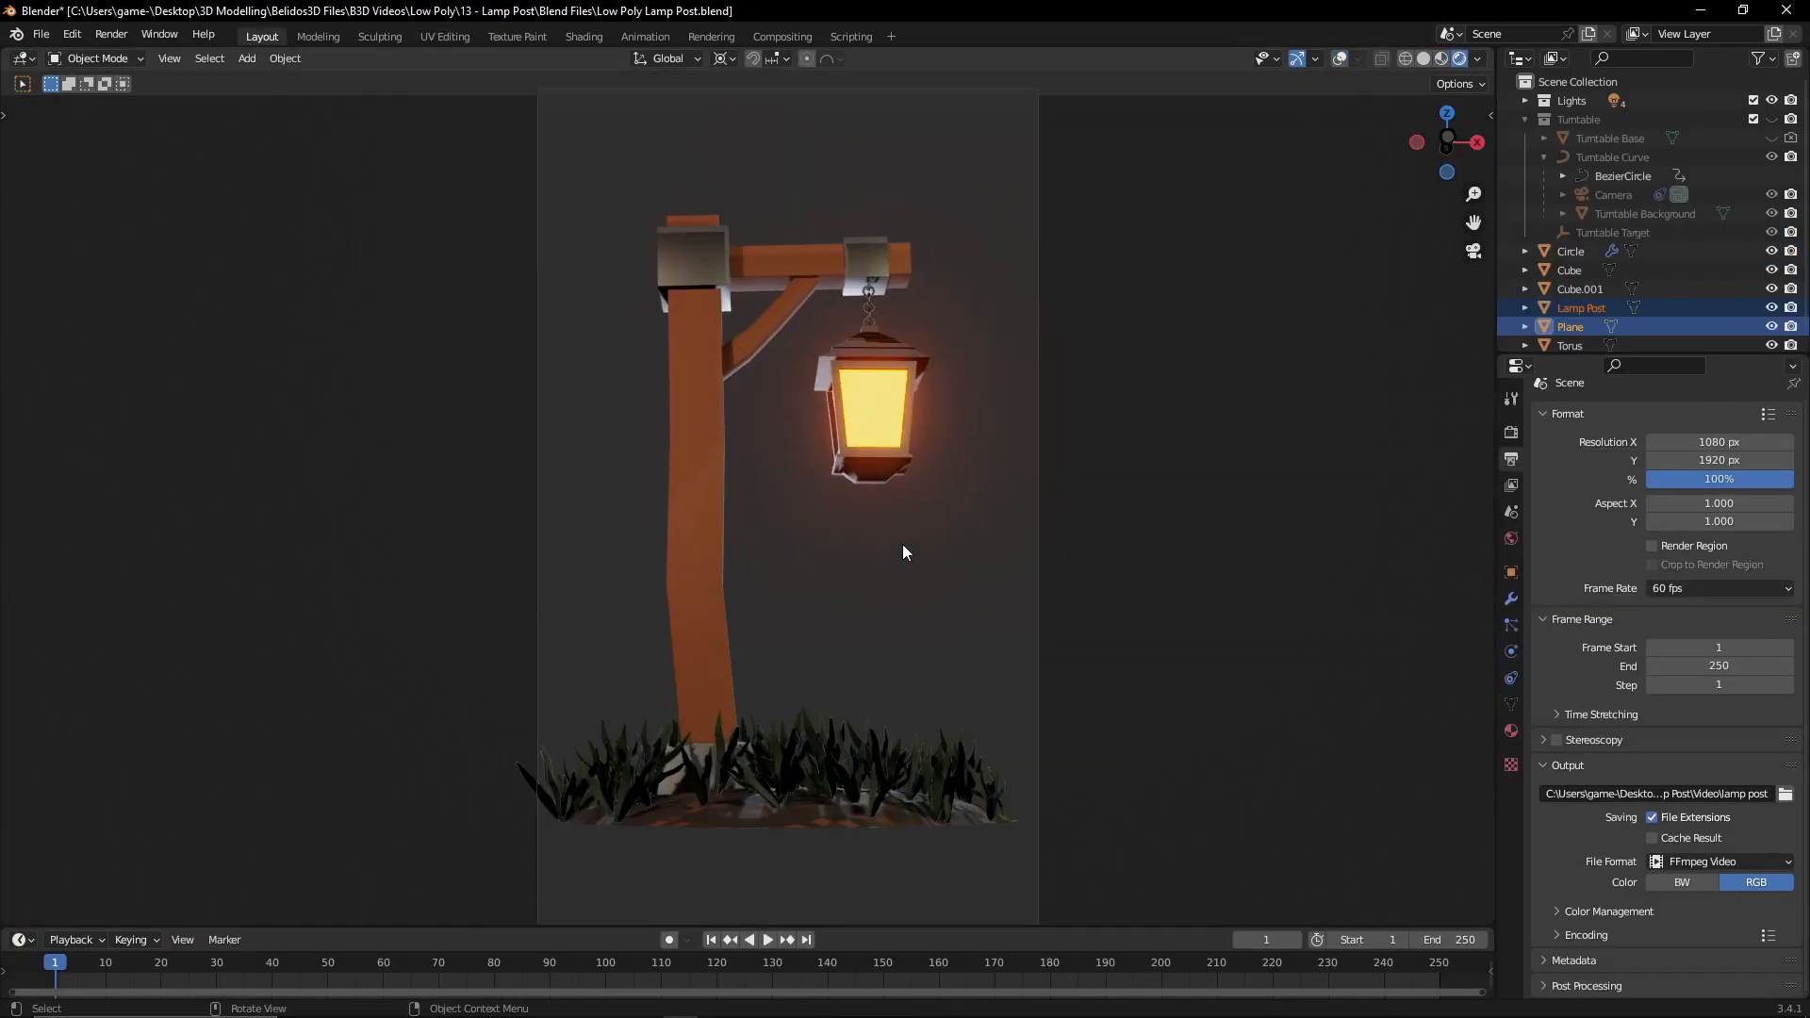
{"action": "scroll", "coordinate": [1169, 400], "scroll_direction": "down", "scroll_amount": 7}
{"action": "scroll", "coordinate": [1166, 407], "scroll_direction": "up", "scroll_amount": 7}
{"action": "scroll", "coordinate": [1163, 412], "scroll_direction": "down", "scroll_amount": 2}
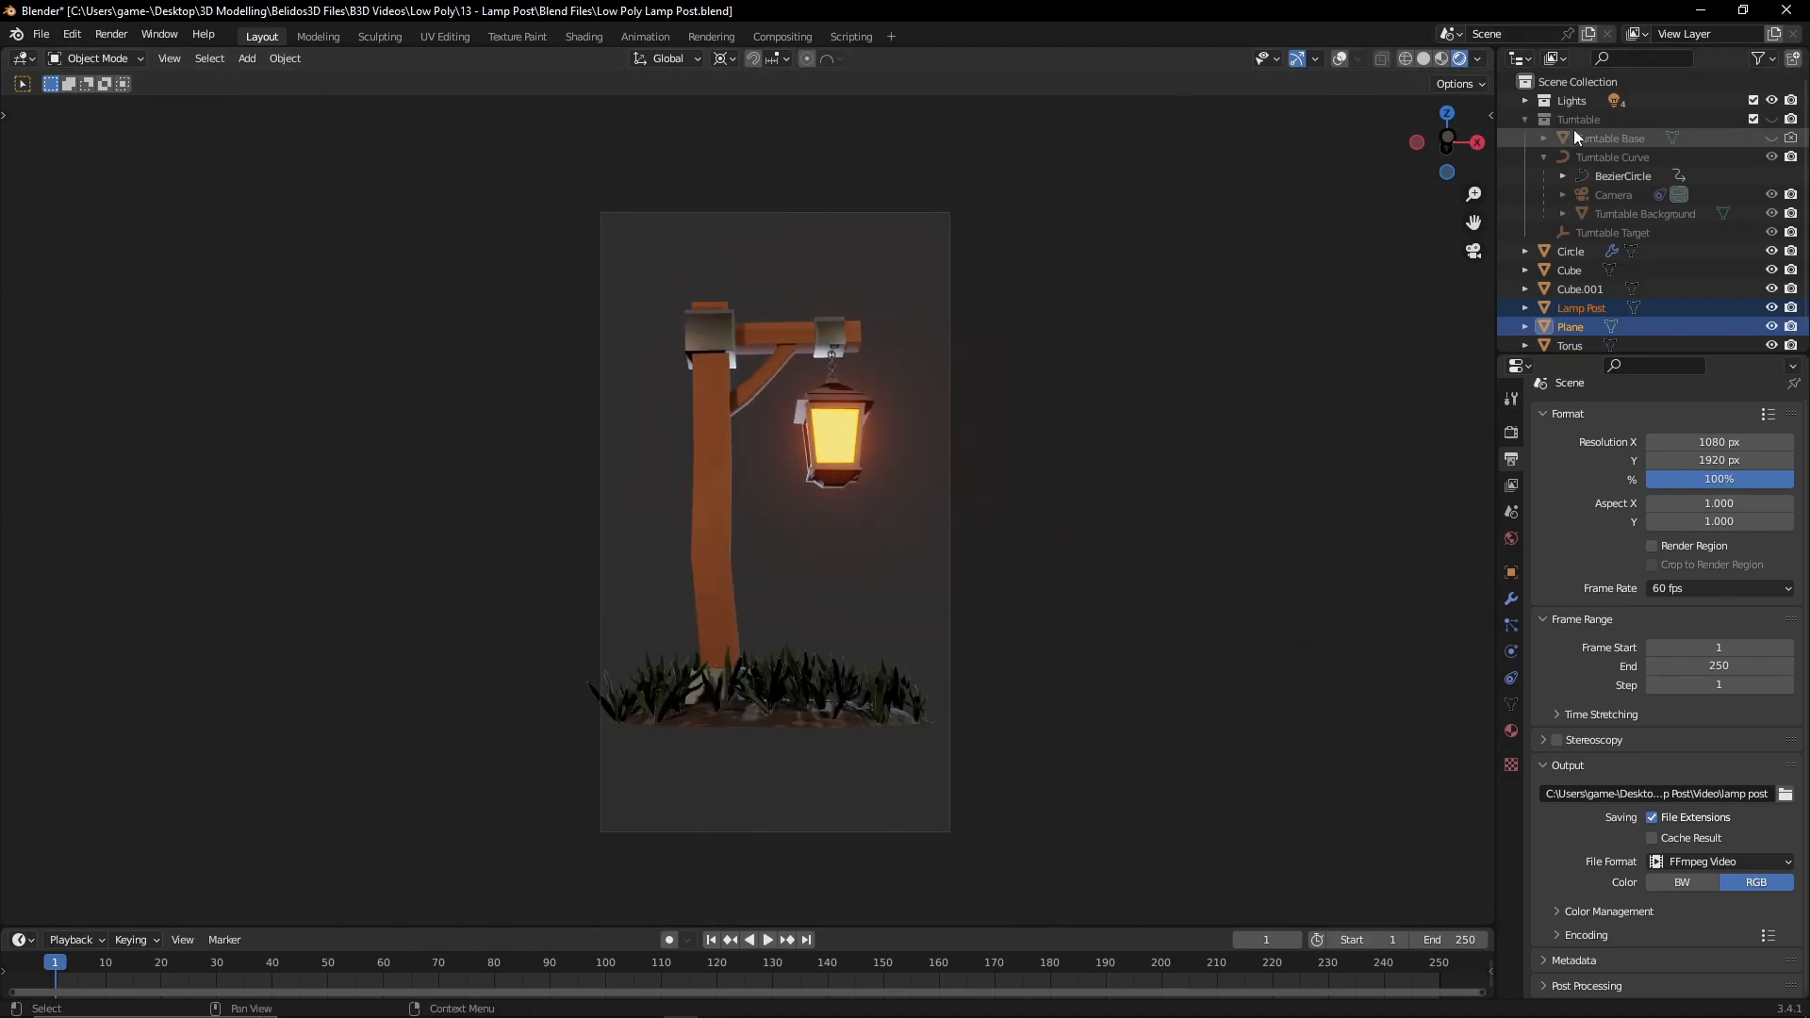
- Unhide the Turntable collection in the viewport and play the turntable animation
{"action": "left_click", "coordinate": [1772, 119]}
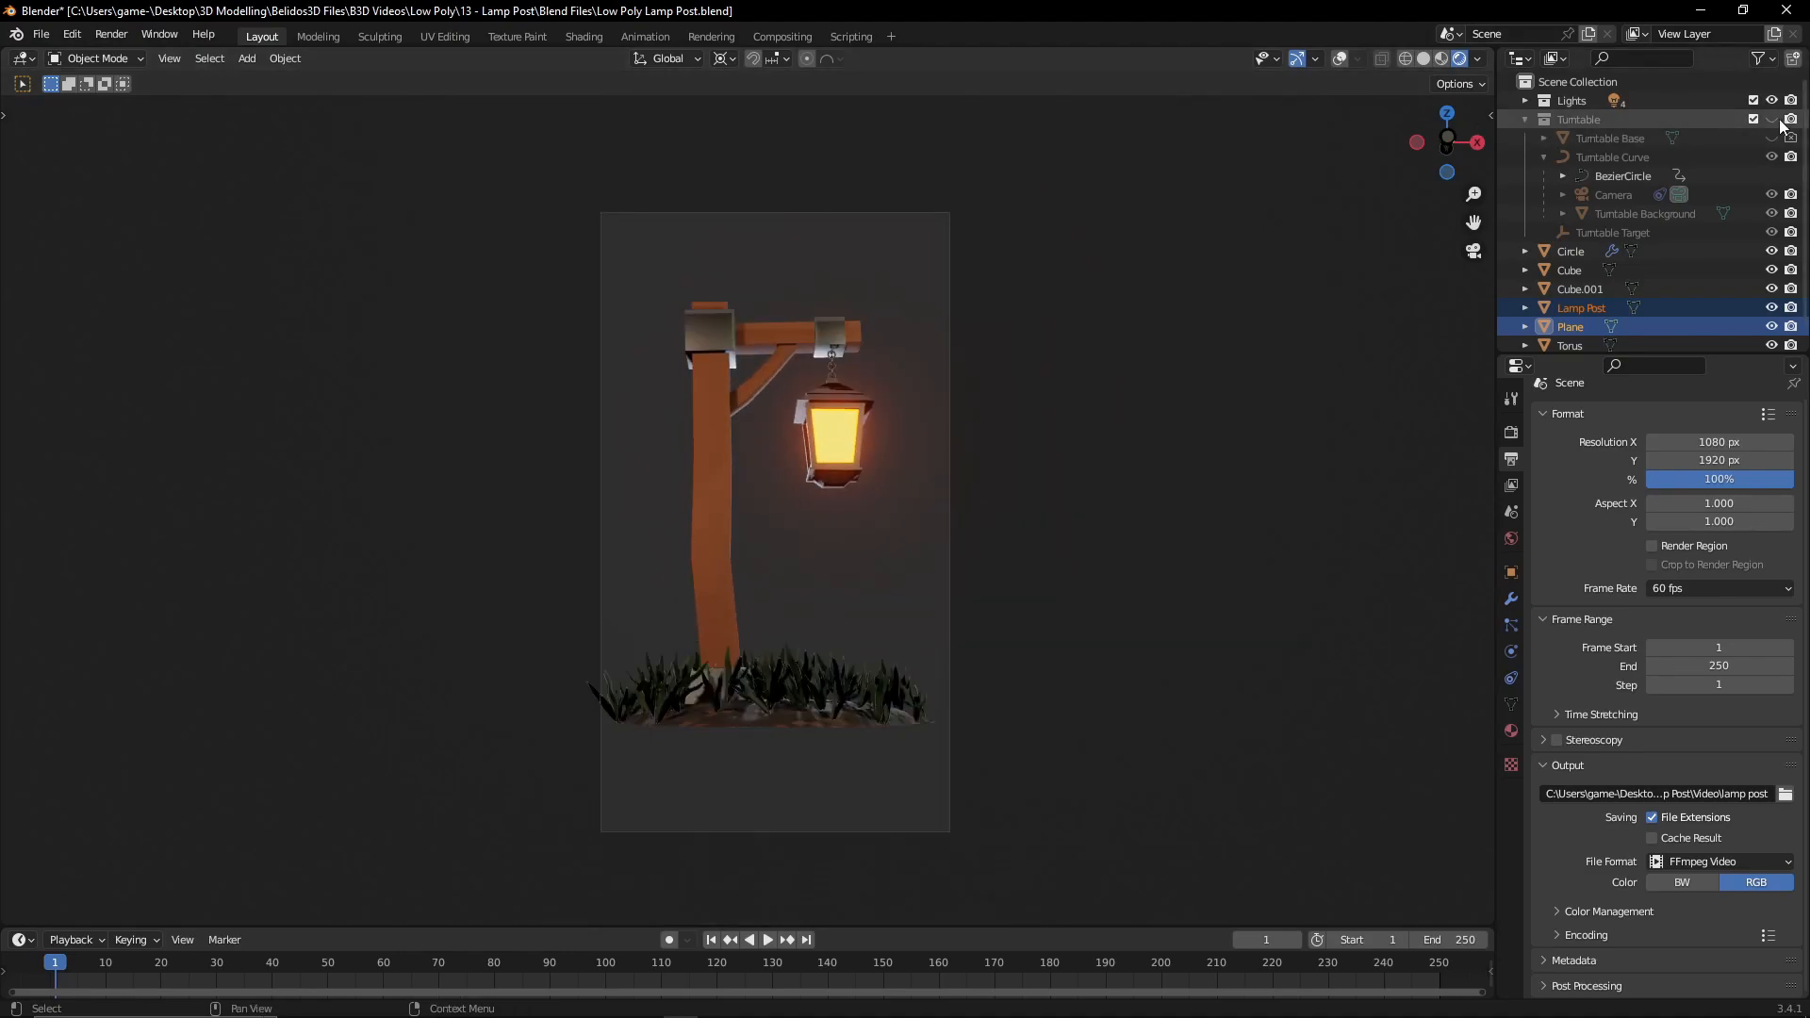
{"action": "scroll", "coordinate": [1002, 420], "scroll_direction": "up", "scroll_amount": 2}
{"action": "scroll", "coordinate": [999, 413], "scroll_direction": "down", "scroll_amount": 1}
{"action": "key", "text": "space"}
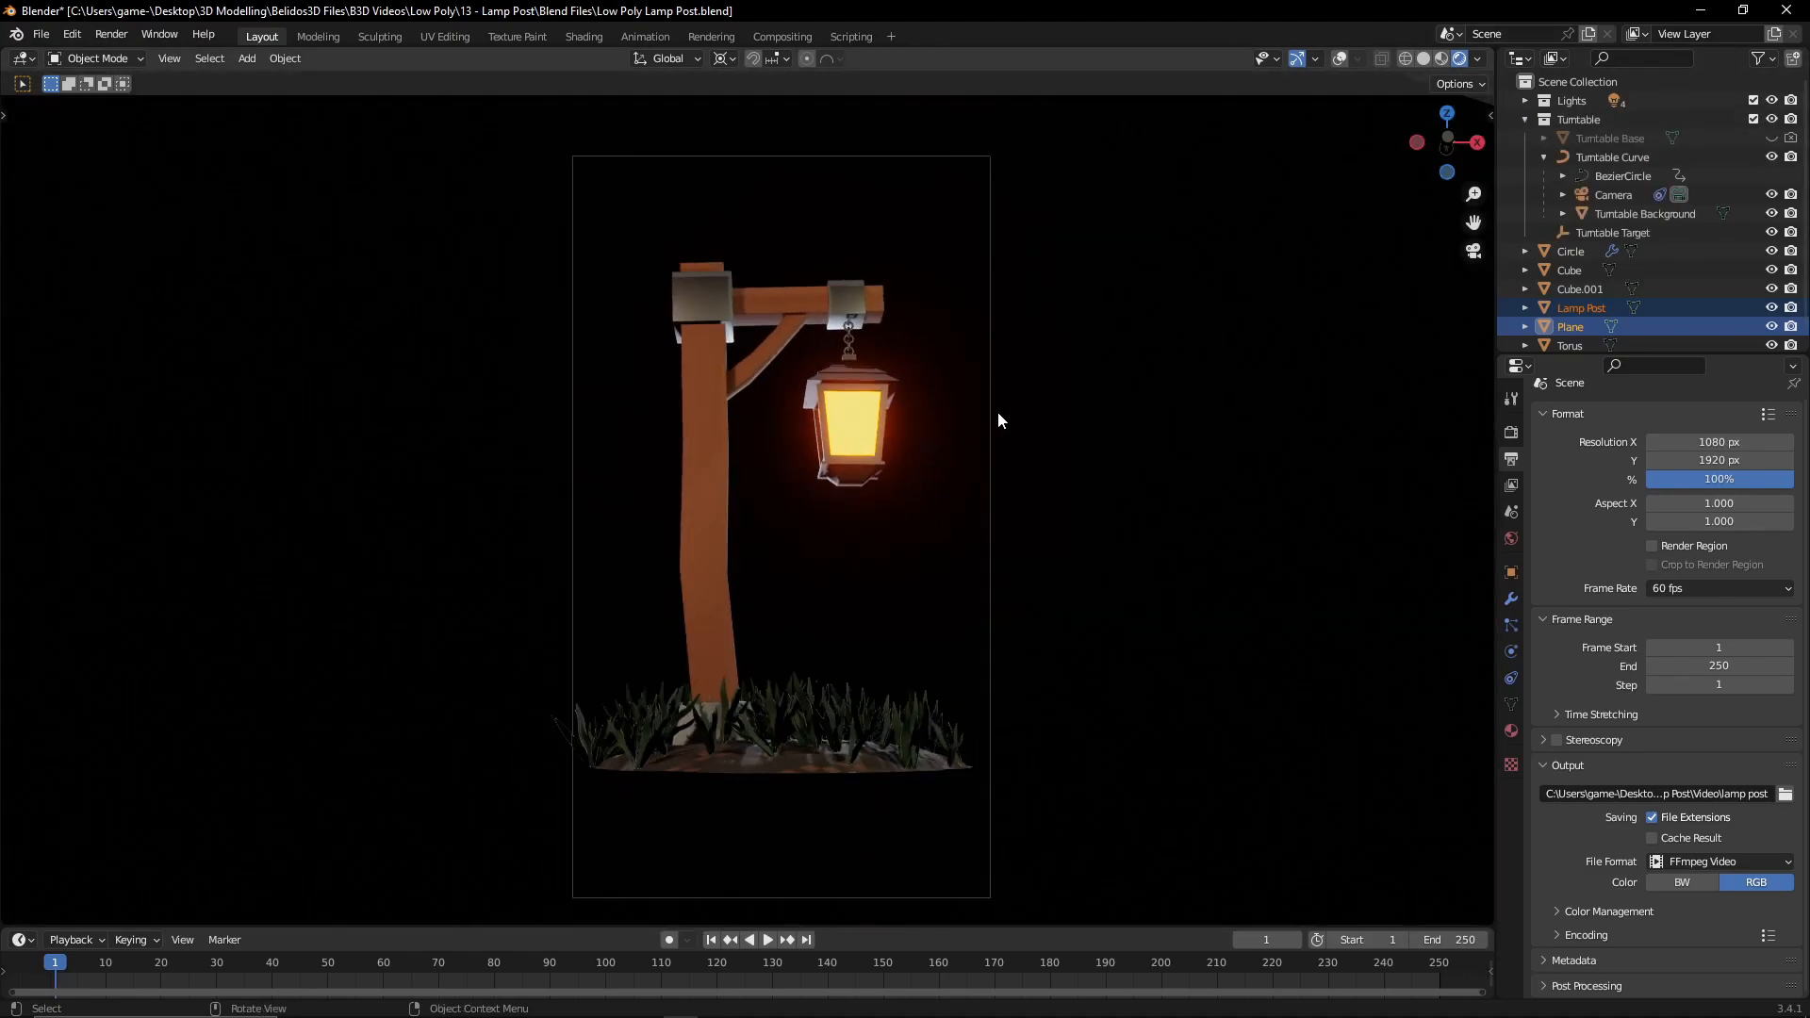